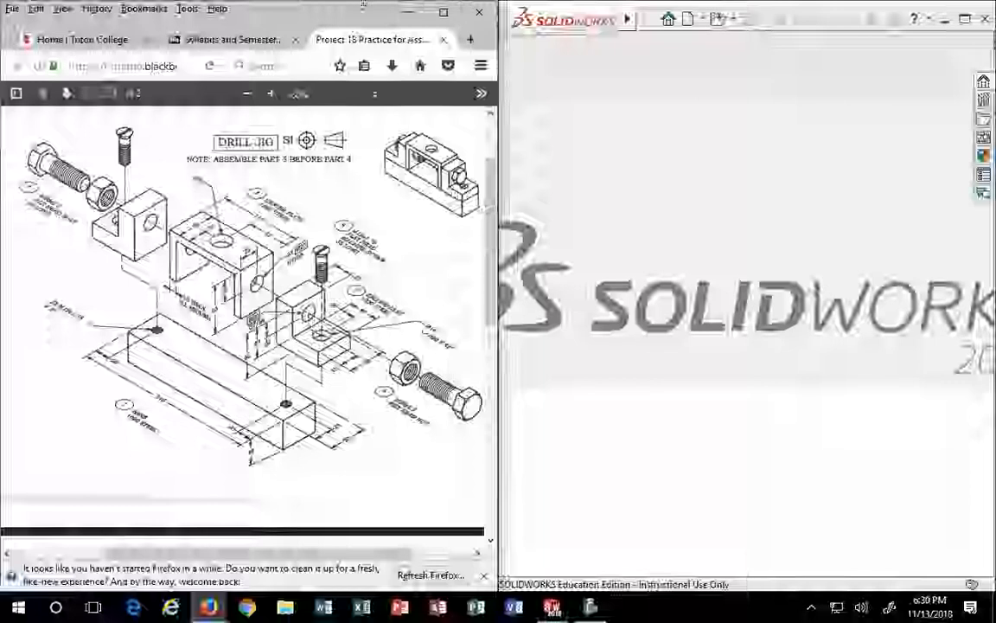
Open the Drill Jig folder from the desktop, review its part and drawing files, and put it away again
{"action": "left_click_drag", "start_coordinate": [358, 5], "coordinate": [358, 84]}
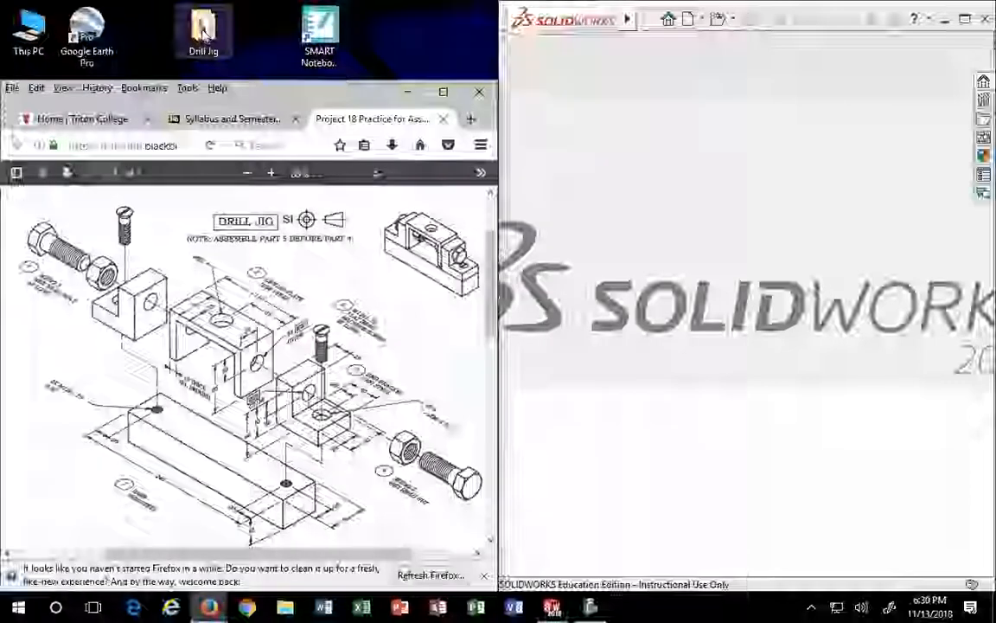
{"action": "double_click", "coordinate": [203, 31]}
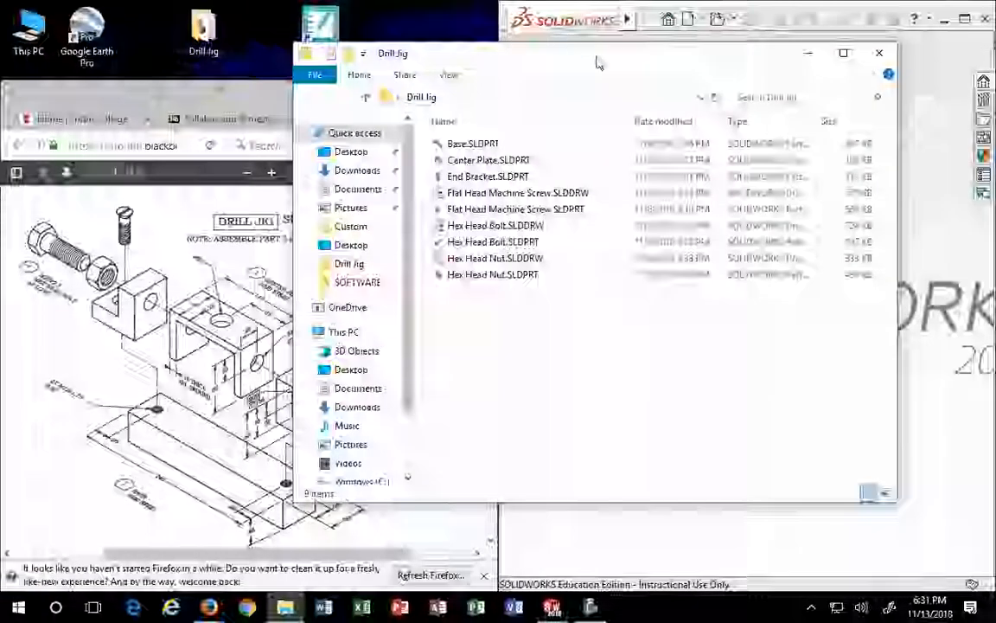
{"action": "left_click_drag", "start_coordinate": [596, 63], "coordinate": [178, 145]}
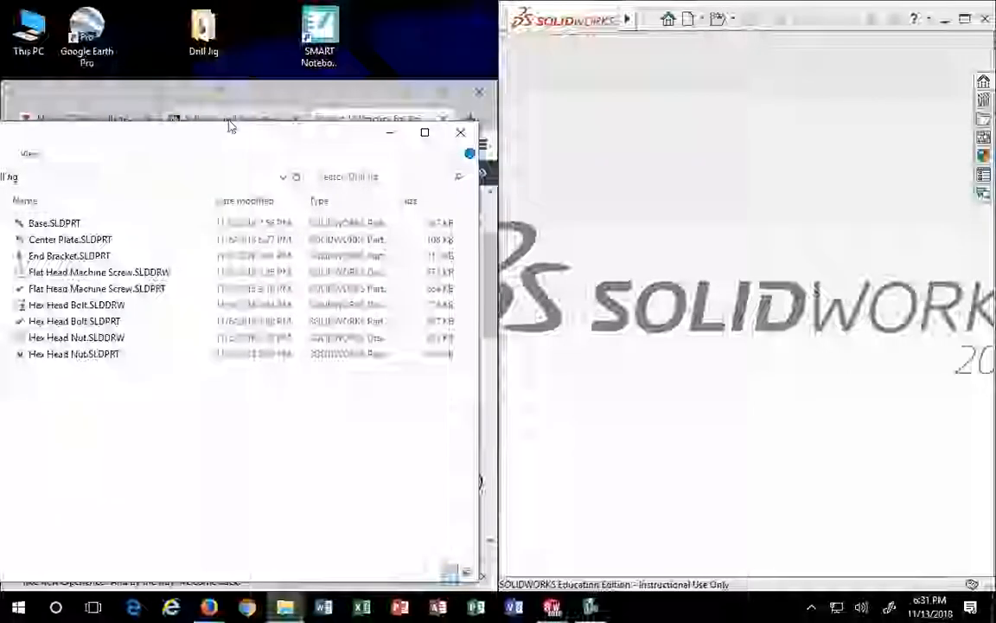
{"action": "left_click_drag", "start_coordinate": [228, 128], "coordinate": [340, 78]}
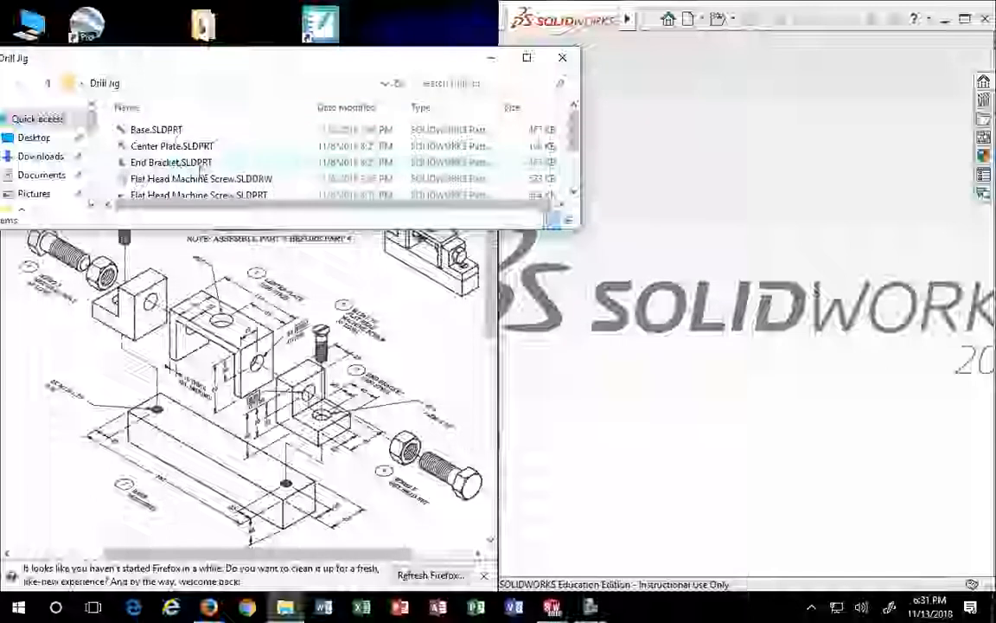
{"action": "scroll", "coordinate": [186, 160], "scroll_direction": "down", "scroll_amount": 1}
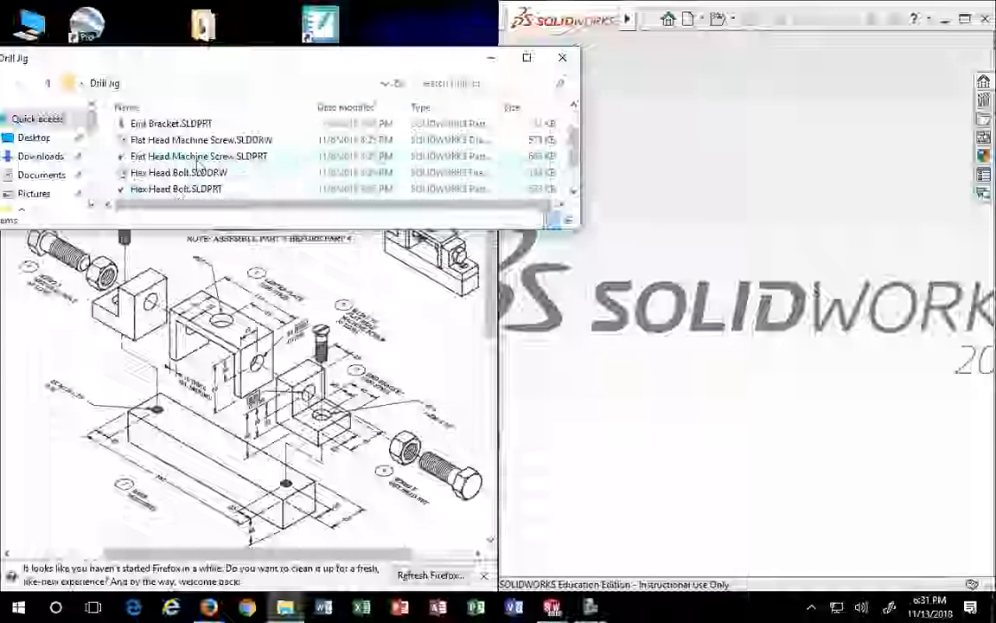
{"action": "left_click", "coordinate": [493, 58]}
{"action": "left_click_drag", "start_coordinate": [332, 83], "coordinate": [357, 2]}
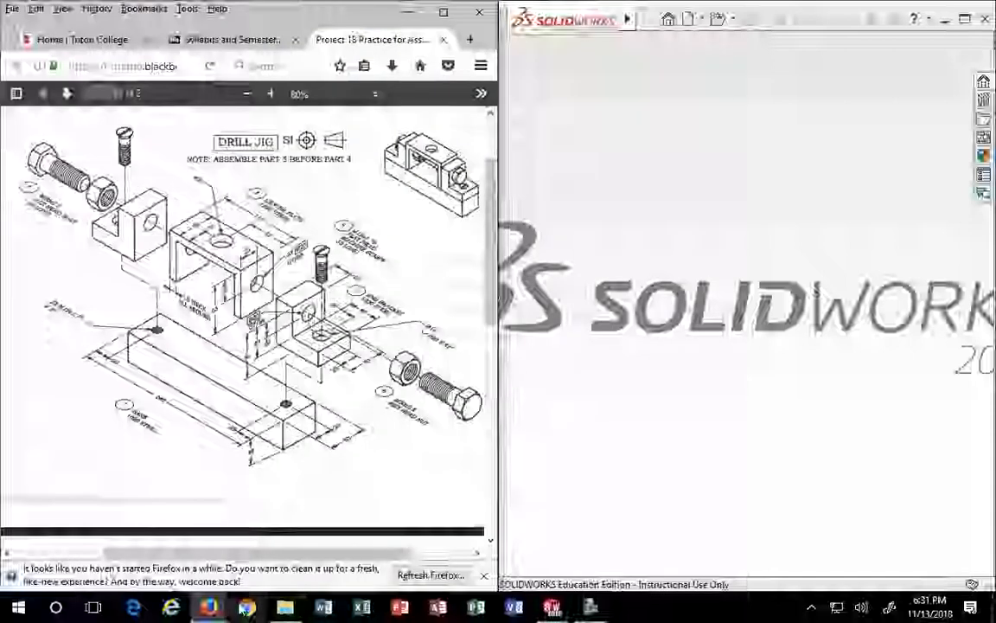
Switch to the McMaster-Carr site and open the screws category under Fastening & Joining
{"action": "mouse_move", "coordinate": [212, 608]}
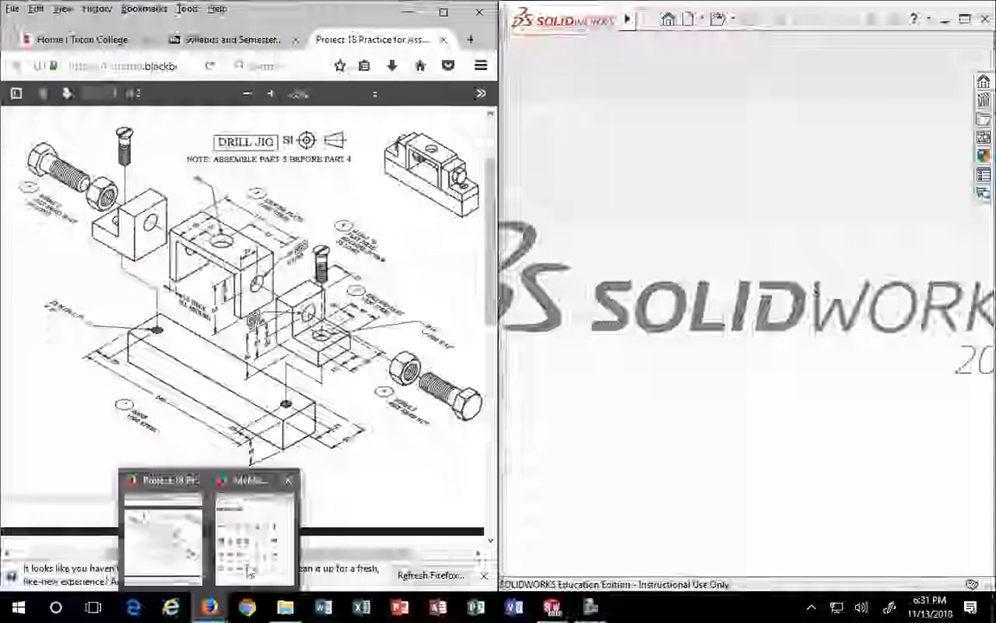
{"action": "left_click", "coordinate": [221, 515]}
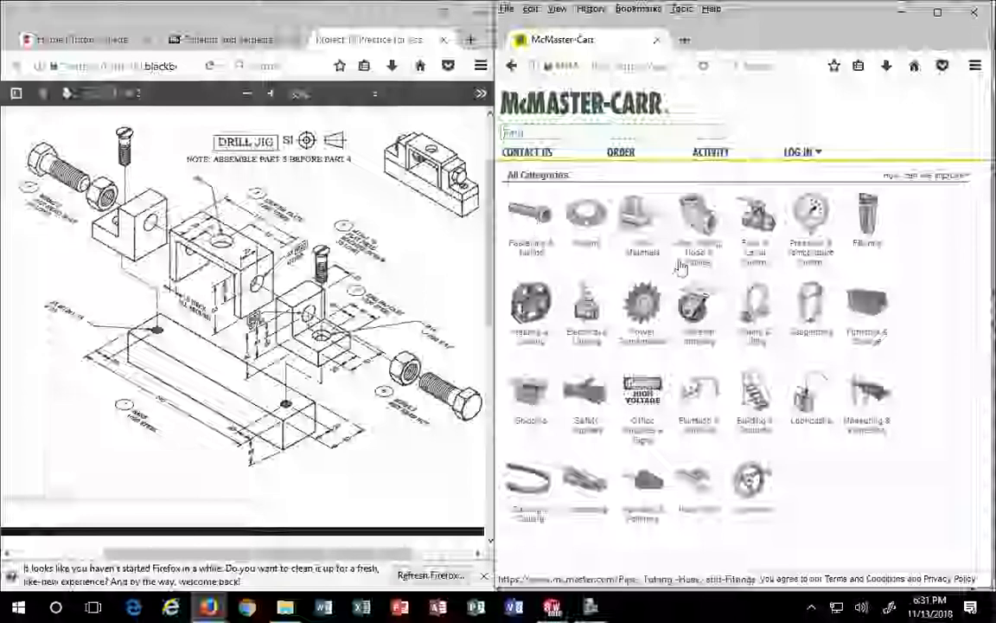
{"action": "left_click", "coordinate": [532, 222]}
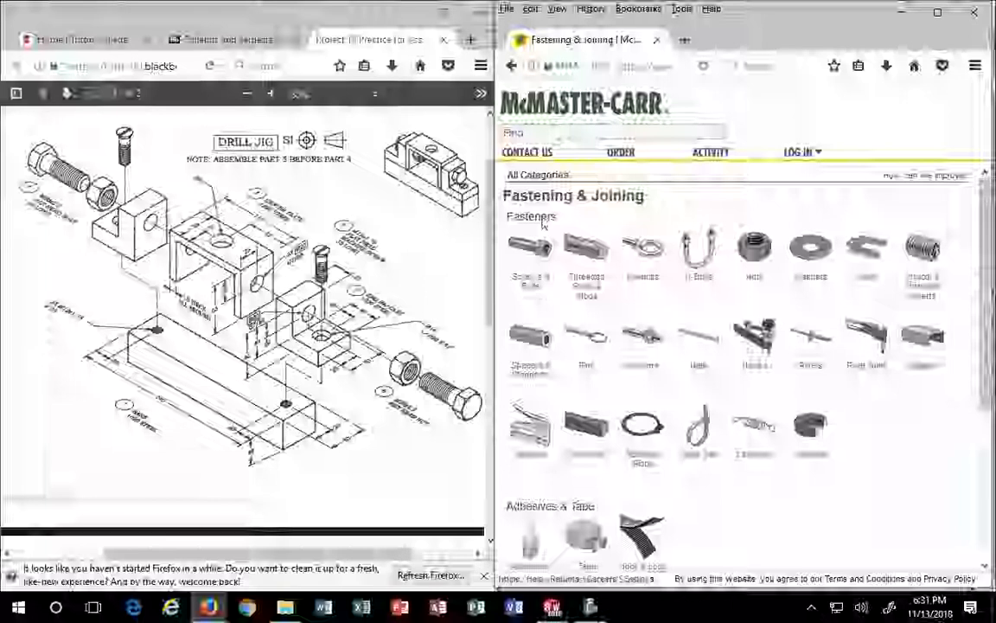
{"action": "left_click", "coordinate": [532, 284]}
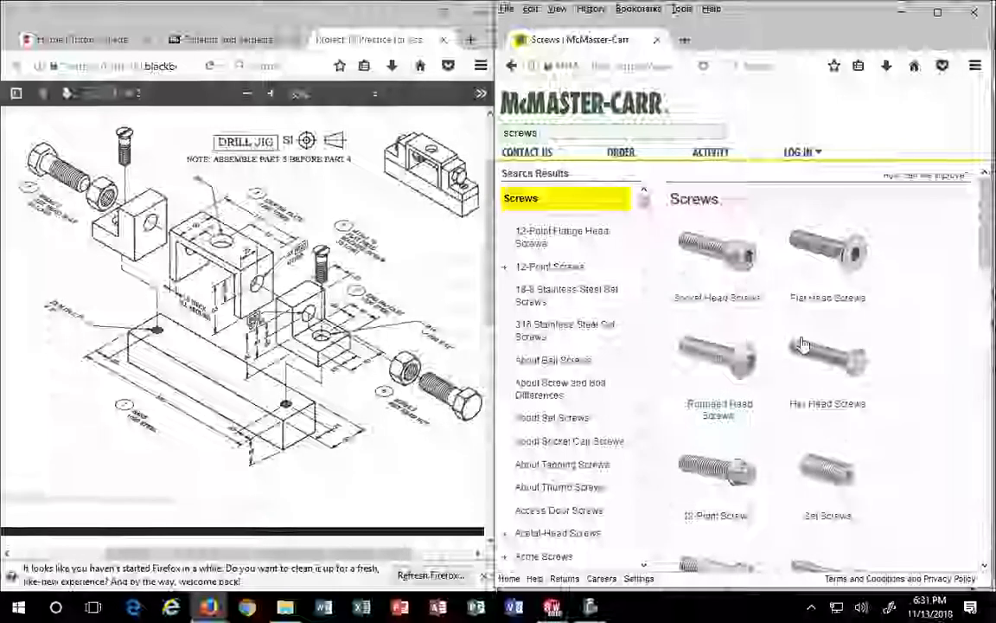
Open the flat head screws and restrict them to the slotted type
{"action": "scroll", "coordinate": [807, 314], "scroll_direction": "down", "scroll_amount": 2}
{"action": "scroll", "coordinate": [845, 251], "scroll_direction": "up", "scroll_amount": 2}
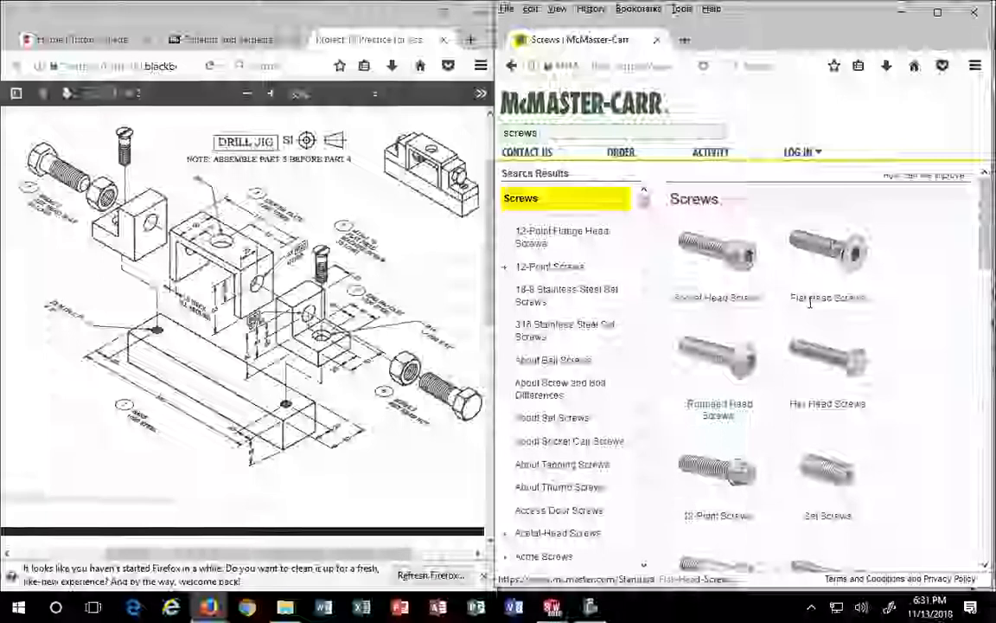
{"action": "left_click", "coordinate": [844, 276]}
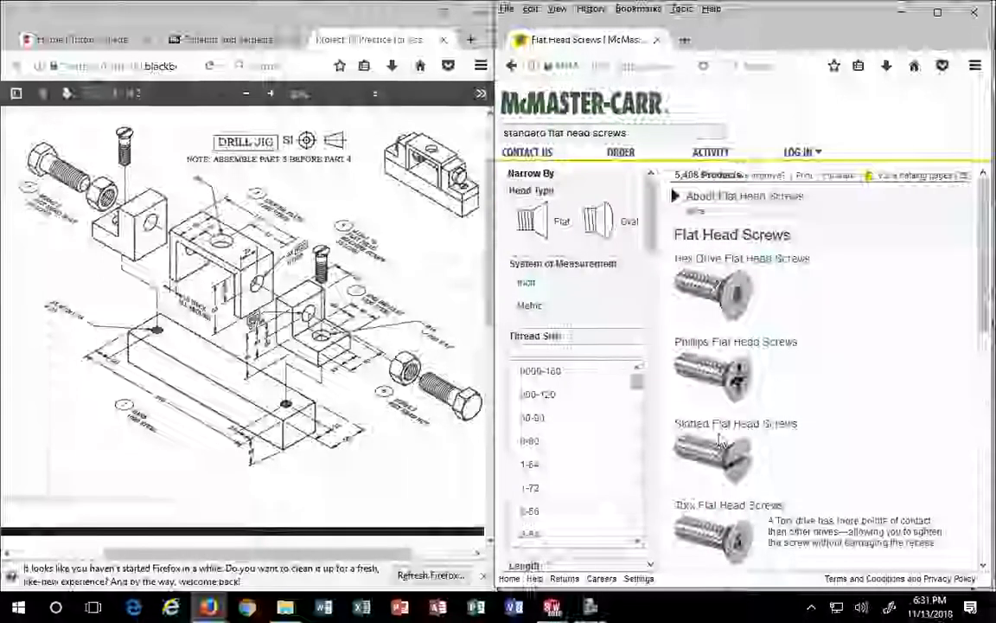
{"action": "left_click", "coordinate": [746, 472]}
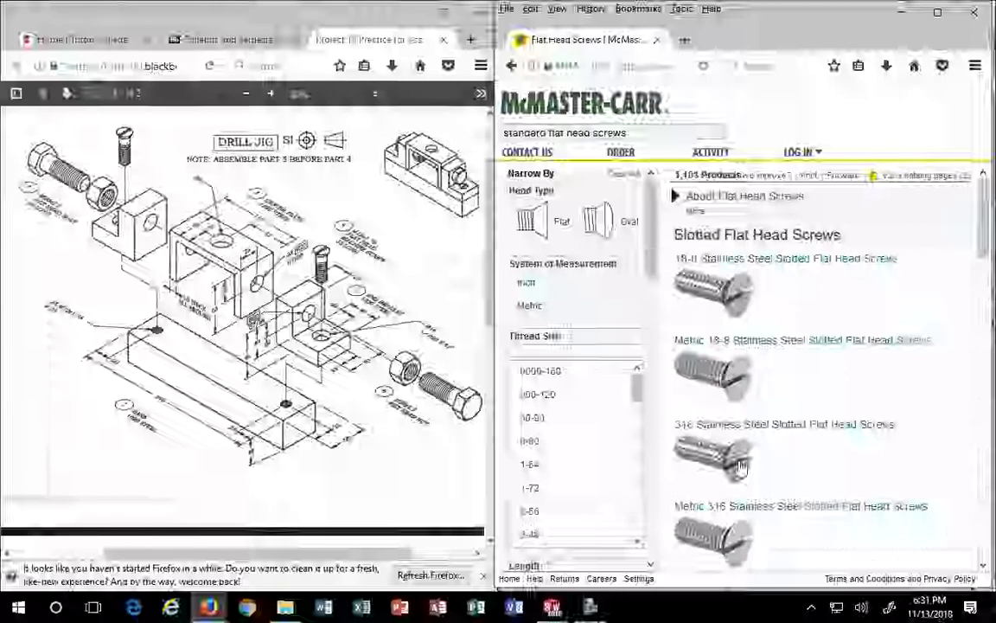
Filter the slotted flat head screws to metric, flat head type and thread size M12
{"action": "scroll", "coordinate": [835, 449], "scroll_direction": "down", "scroll_amount": 5}
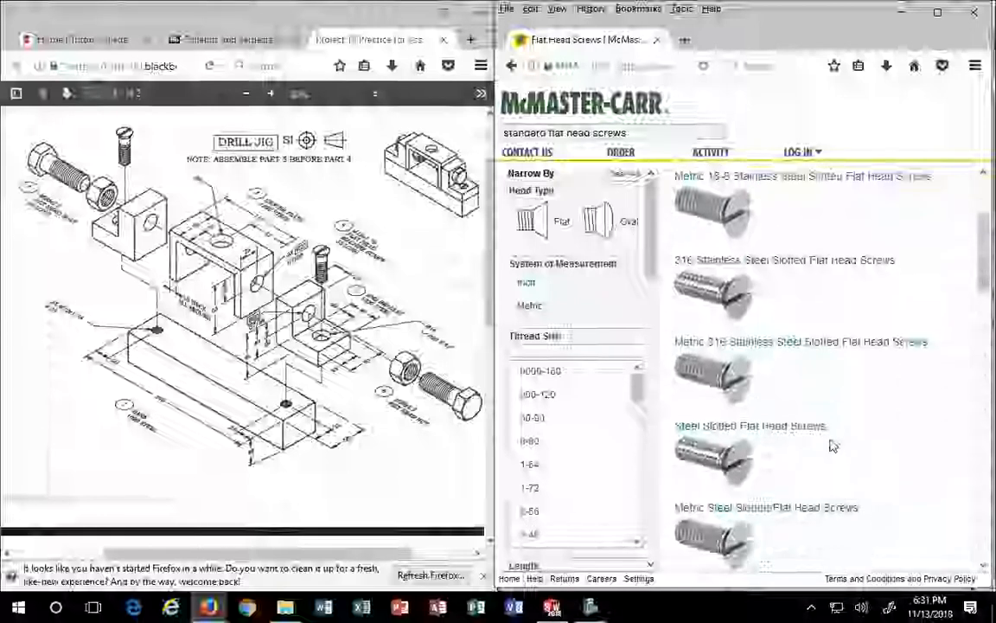
{"action": "scroll", "coordinate": [832, 442], "scroll_direction": "up", "scroll_amount": 6}
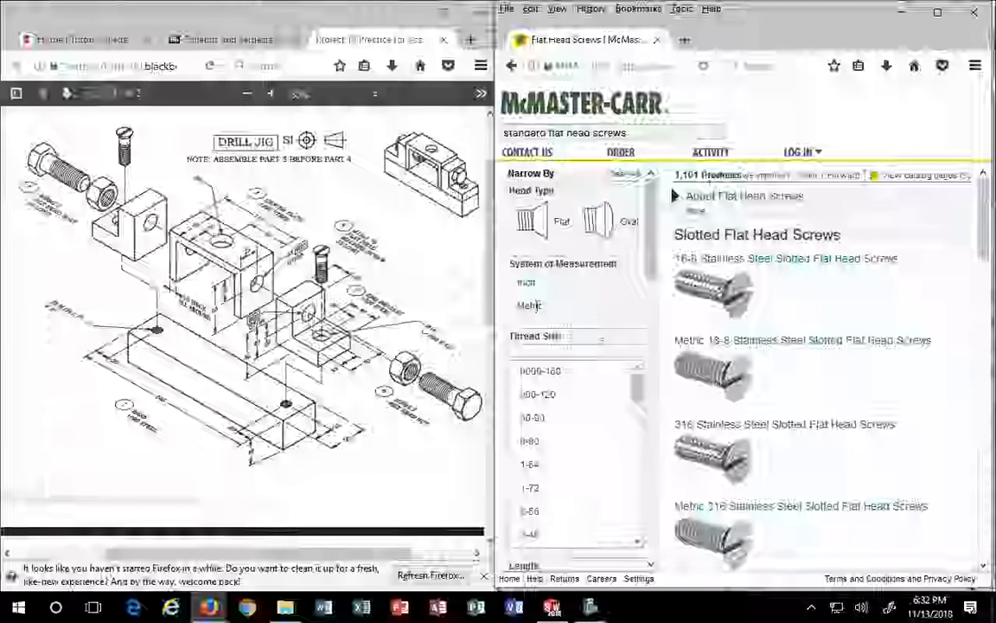
{"action": "left_click", "coordinate": [526, 307]}
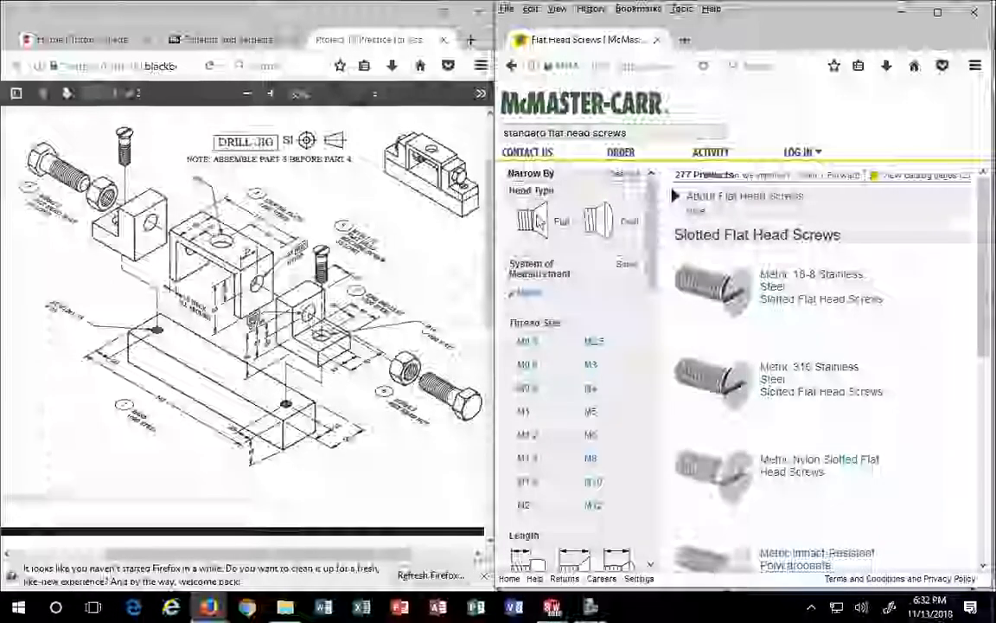
{"action": "left_click", "coordinate": [561, 221]}
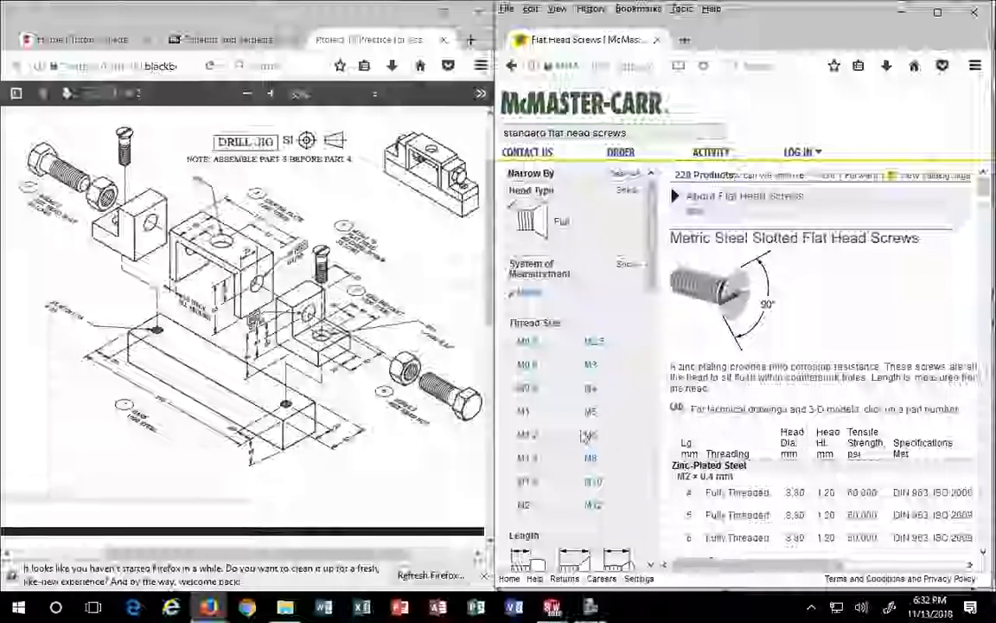
{"action": "left_click", "coordinate": [594, 504]}
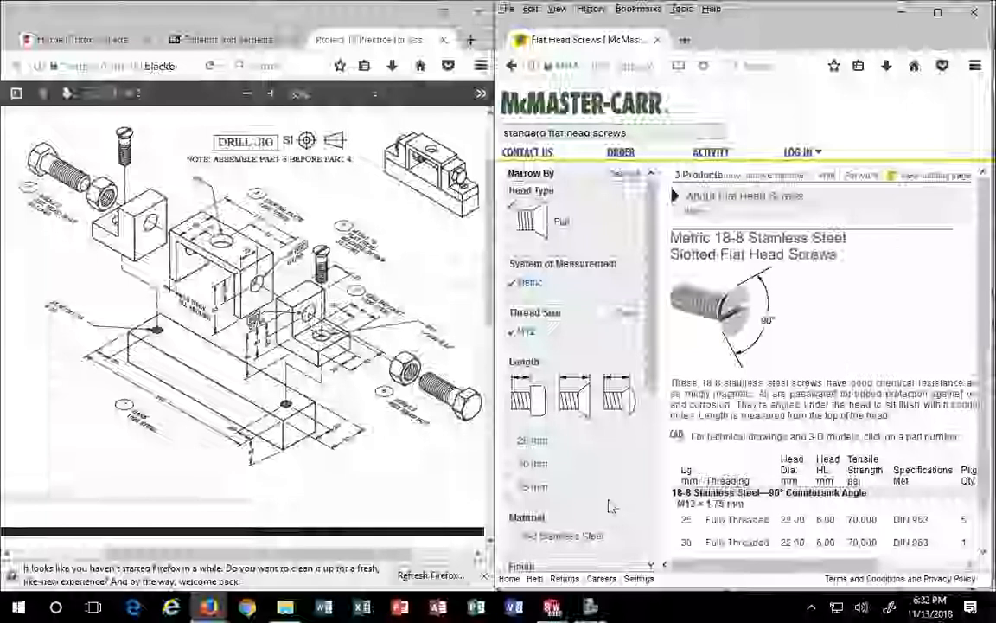
Open the product detail page of the 35 mm long M12 18-8 stainless steel slotted flat head screw in a maximized window
{"action": "scroll", "coordinate": [611, 497], "scroll_direction": "down", "scroll_amount": 3}
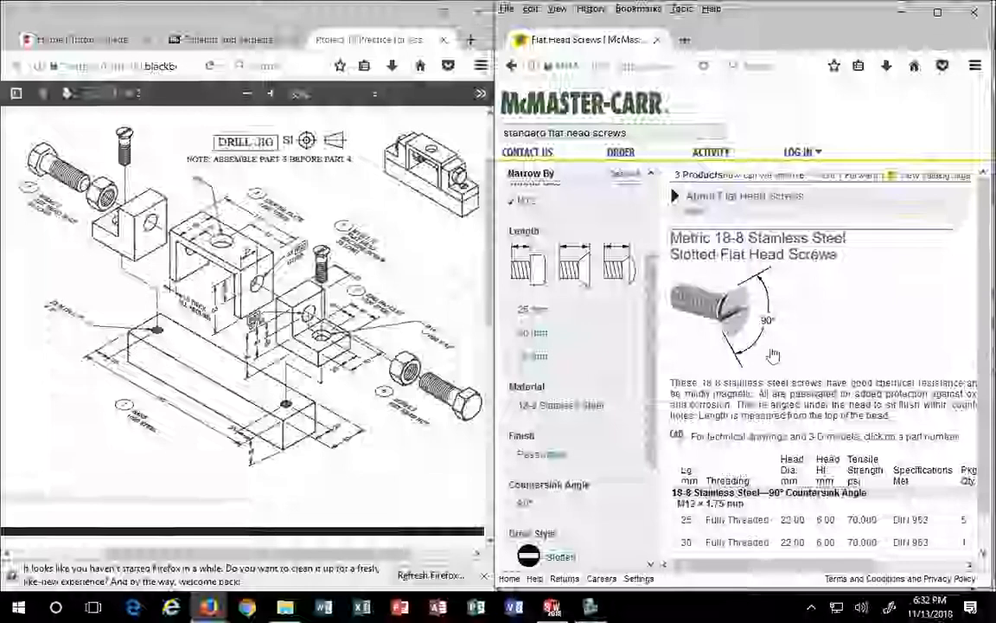
{"action": "scroll", "coordinate": [772, 358], "scroll_direction": "down", "scroll_amount": 1}
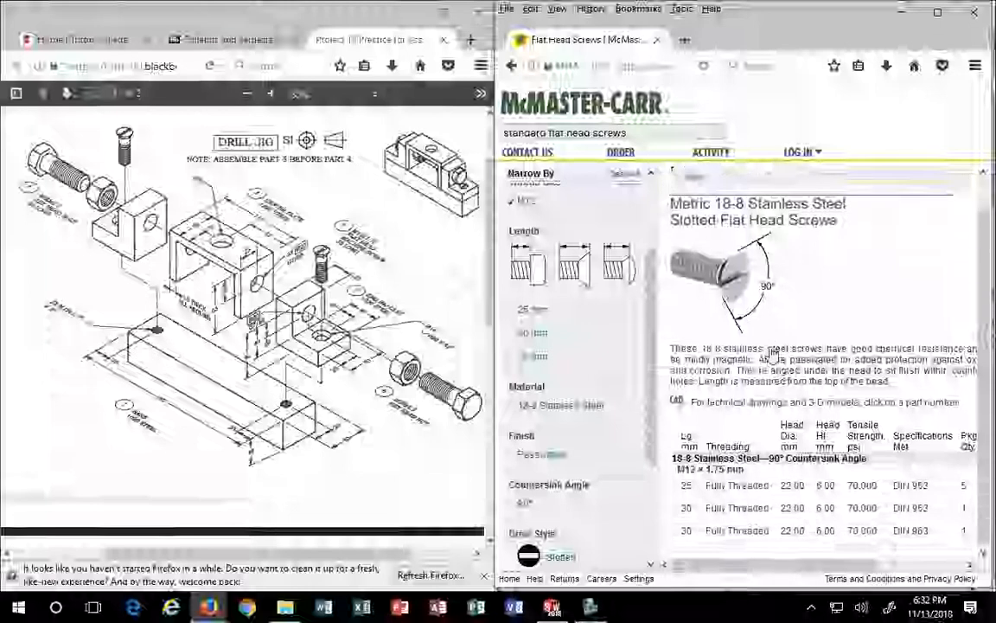
{"action": "left_click", "coordinate": [686, 530]}
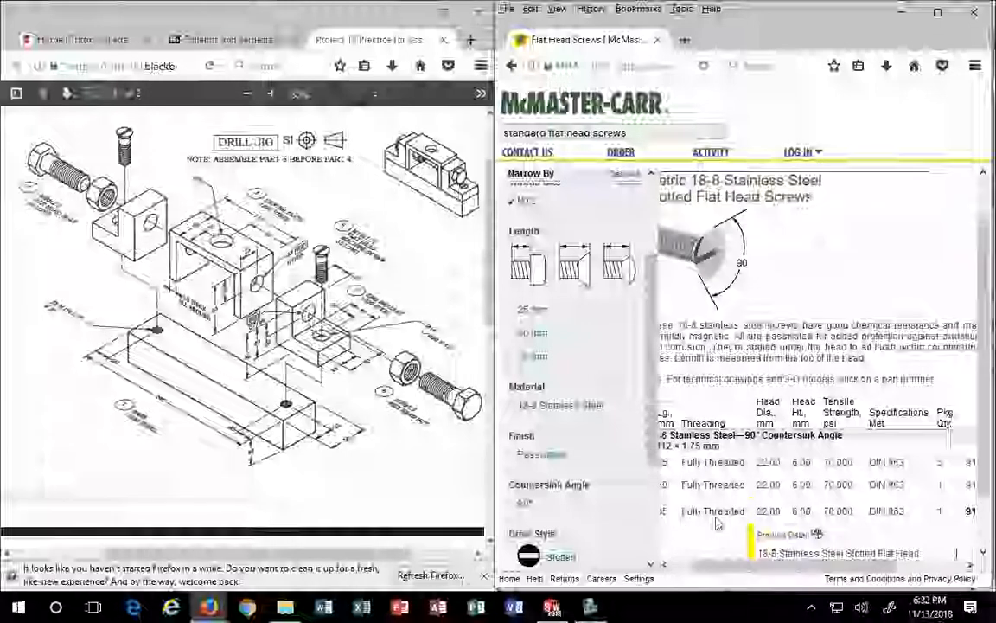
{"action": "left_click", "coordinate": [740, 528]}
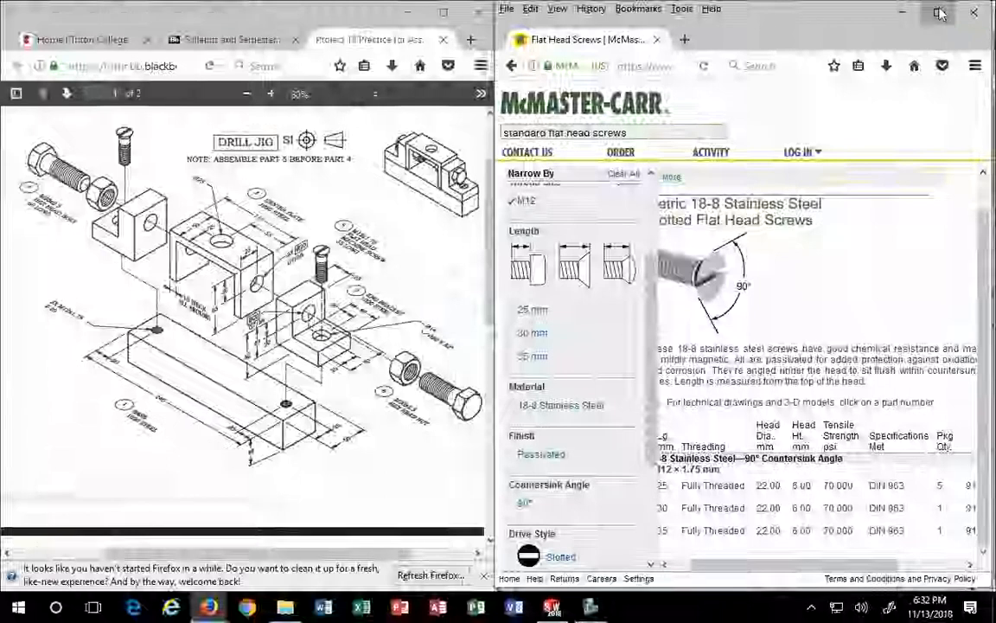
{"action": "left_click", "coordinate": [936, 12]}
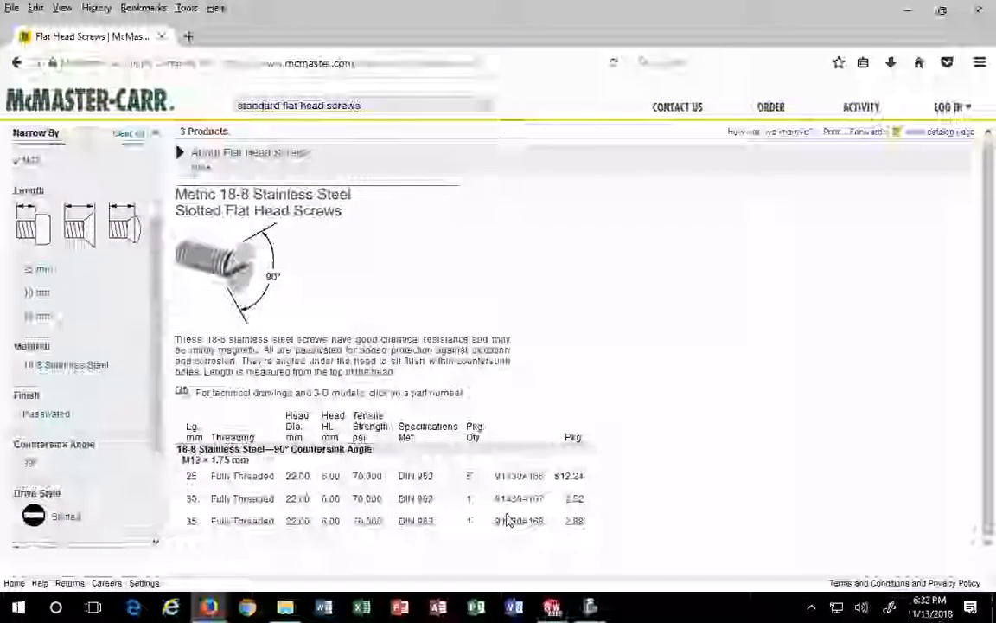
{"action": "left_click", "coordinate": [513, 524]}
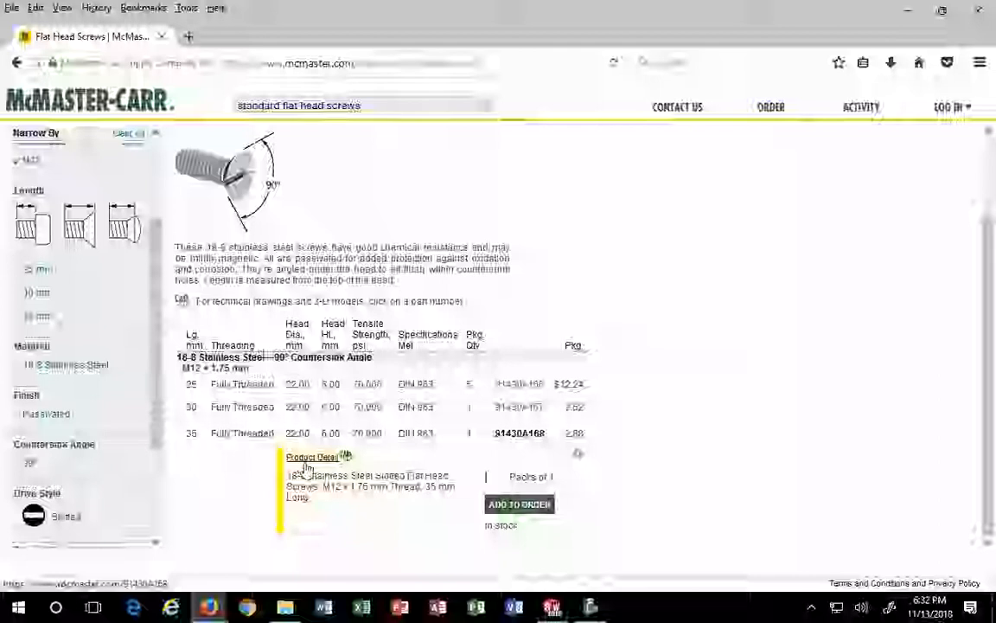
{"action": "left_click", "coordinate": [314, 461]}
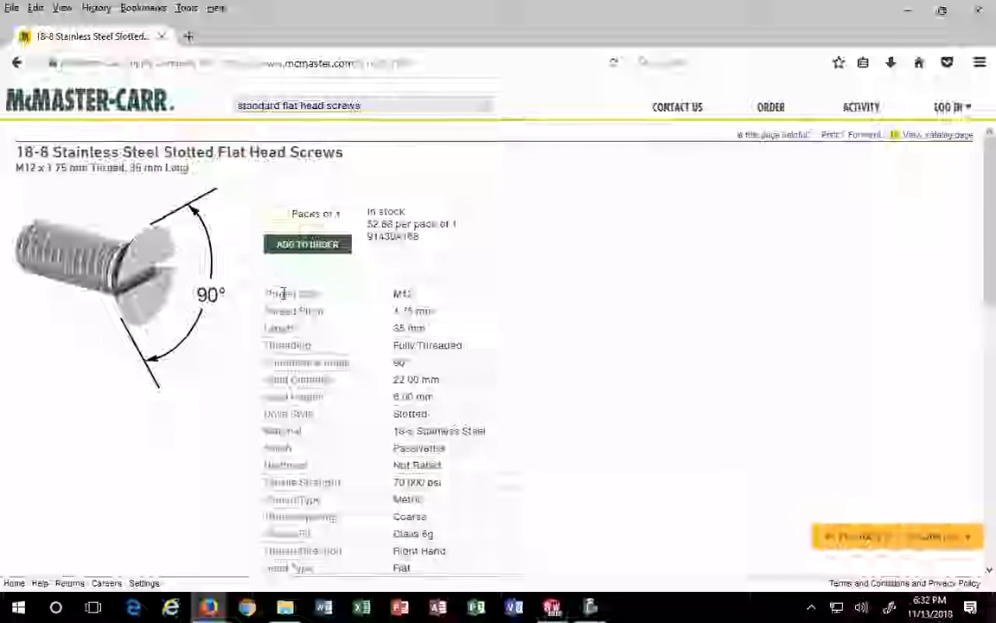
Examine the M12 screw's specification table and its dimensioned technical drawing on the product page
{"action": "scroll", "coordinate": [374, 264], "scroll_direction": "down", "scroll_amount": 5}
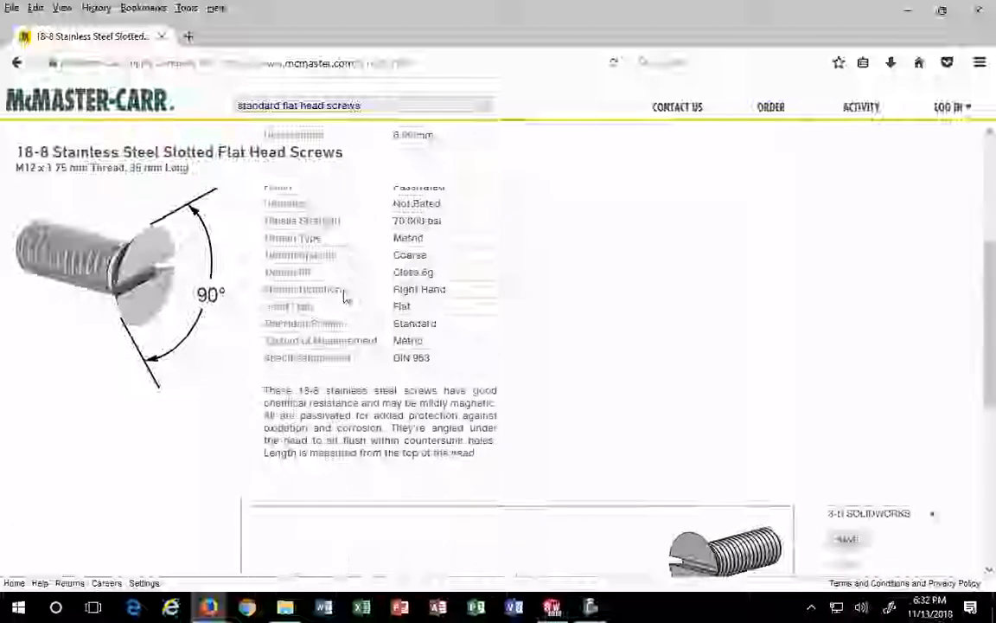
{"action": "scroll", "coordinate": [351, 292], "scroll_direction": "down", "scroll_amount": 1}
{"action": "scroll", "coordinate": [361, 303], "scroll_direction": "up", "scroll_amount": 5}
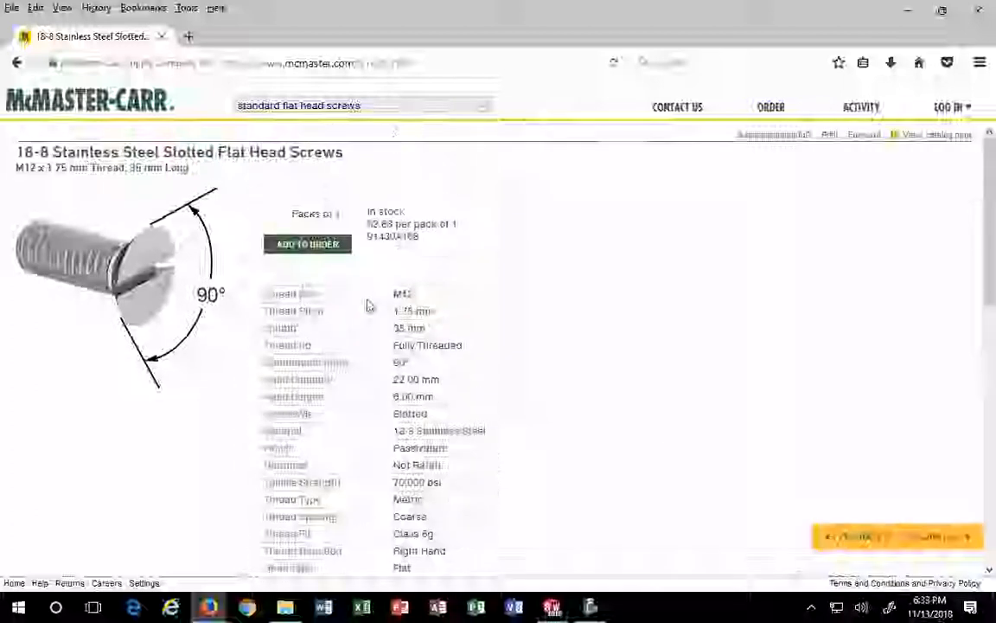
{"action": "scroll", "coordinate": [368, 307], "scroll_direction": "down", "scroll_amount": 1}
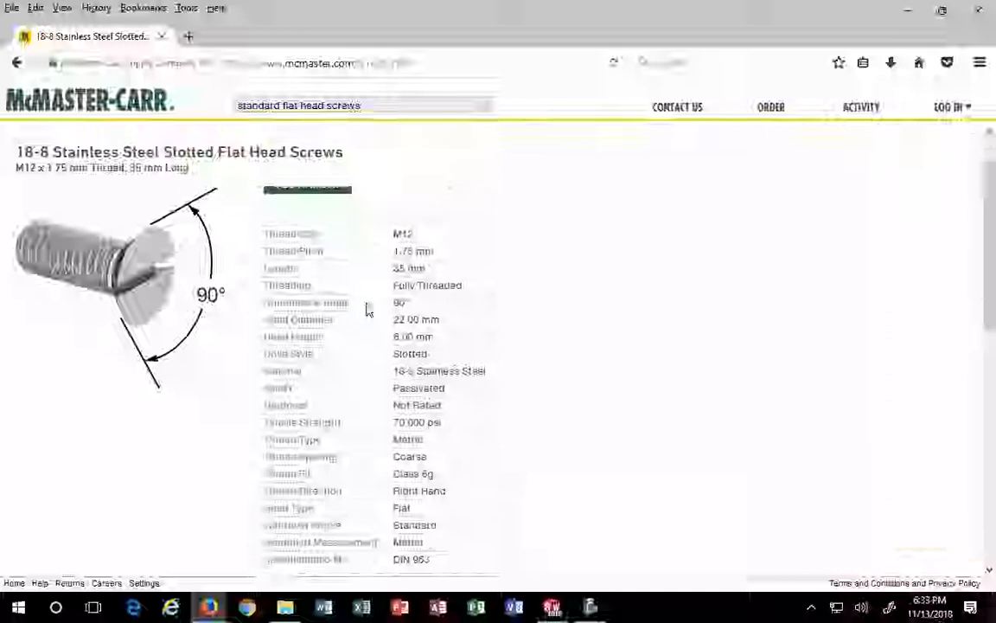
{"action": "scroll", "coordinate": [367, 309], "scroll_direction": "down", "scroll_amount": 3}
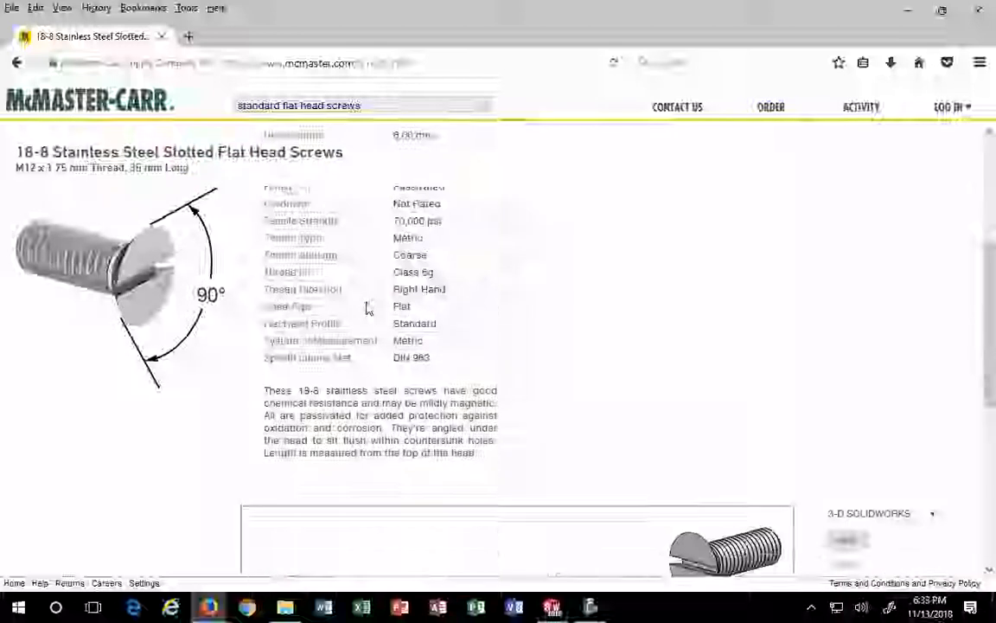
{"action": "scroll", "coordinate": [367, 309], "scroll_direction": "down", "scroll_amount": 5}
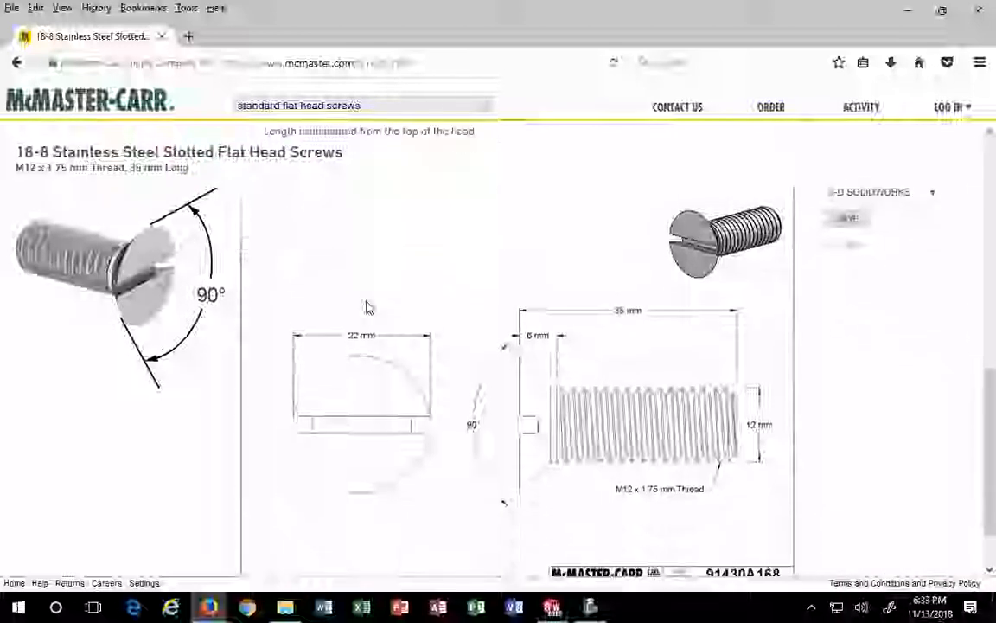
{"action": "scroll", "coordinate": [367, 307], "scroll_direction": "up", "scroll_amount": 1}
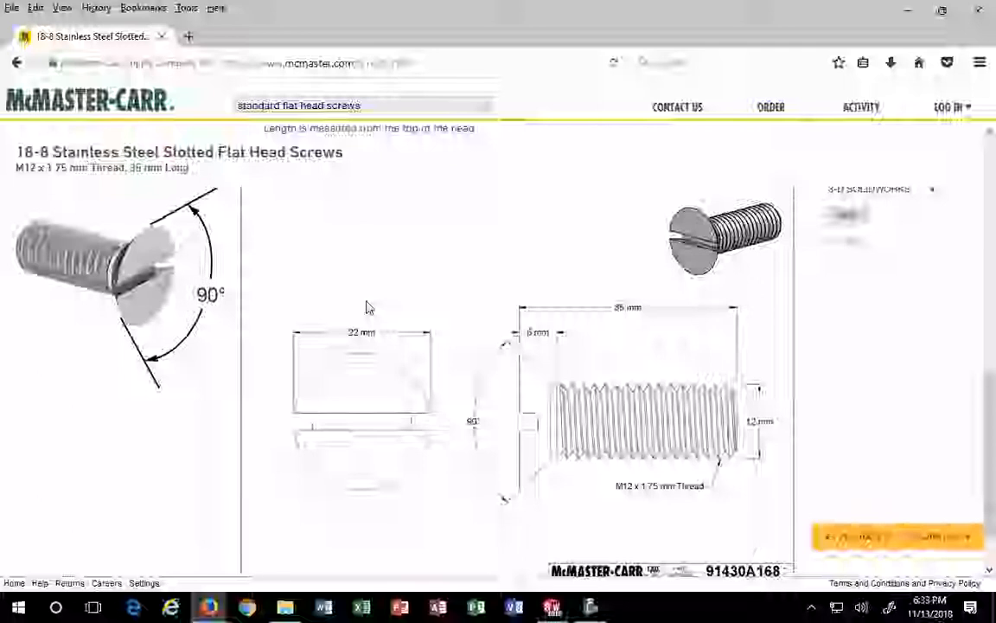
{"action": "scroll", "coordinate": [865, 311], "scroll_direction": "up", "scroll_amount": 1}
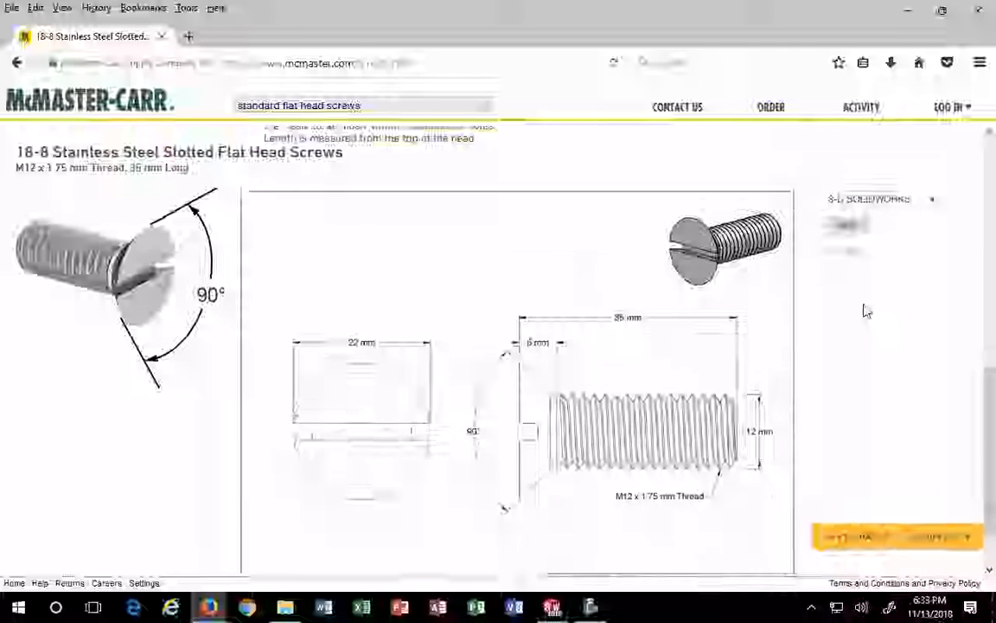
Show the download formats available for the screw's CAD model and bring the Drill Jig folder back up
{"action": "left_click", "coordinate": [882, 257]}
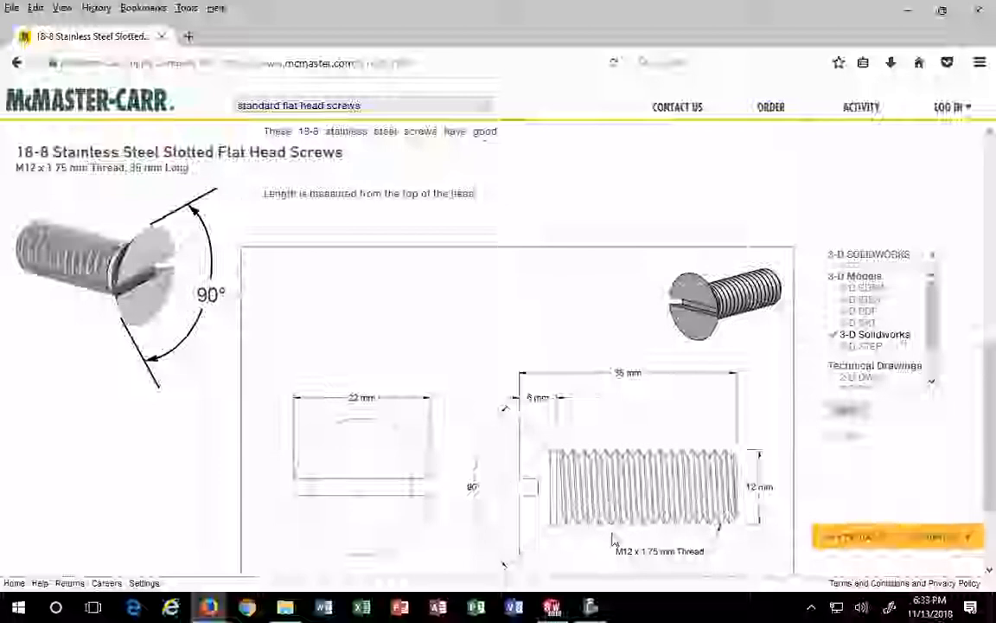
{"action": "scroll", "coordinate": [676, 467], "scroll_direction": "down", "scroll_amount": 3}
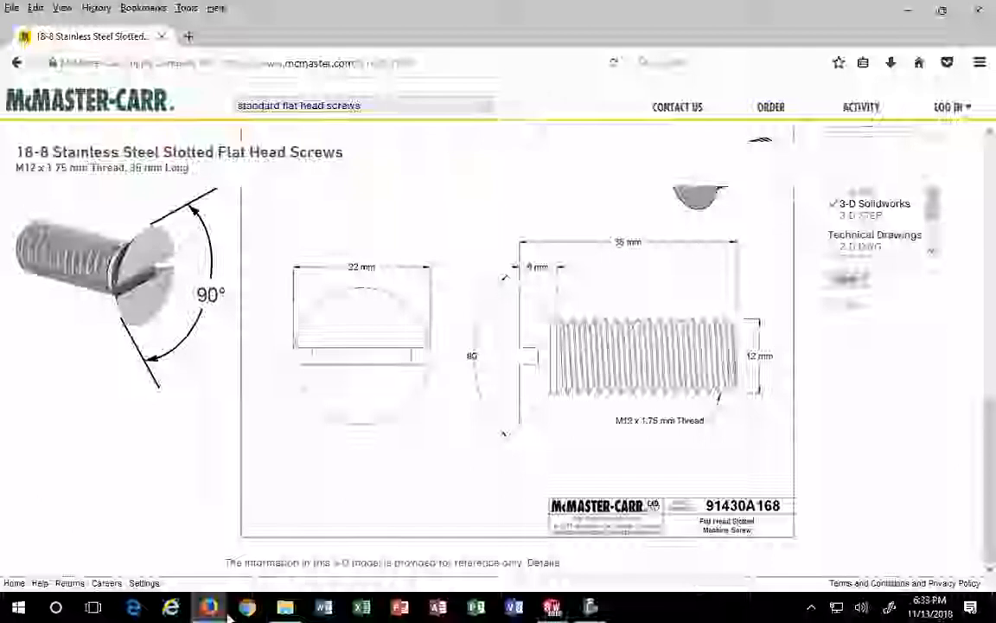
{"action": "left_click", "coordinate": [288, 608]}
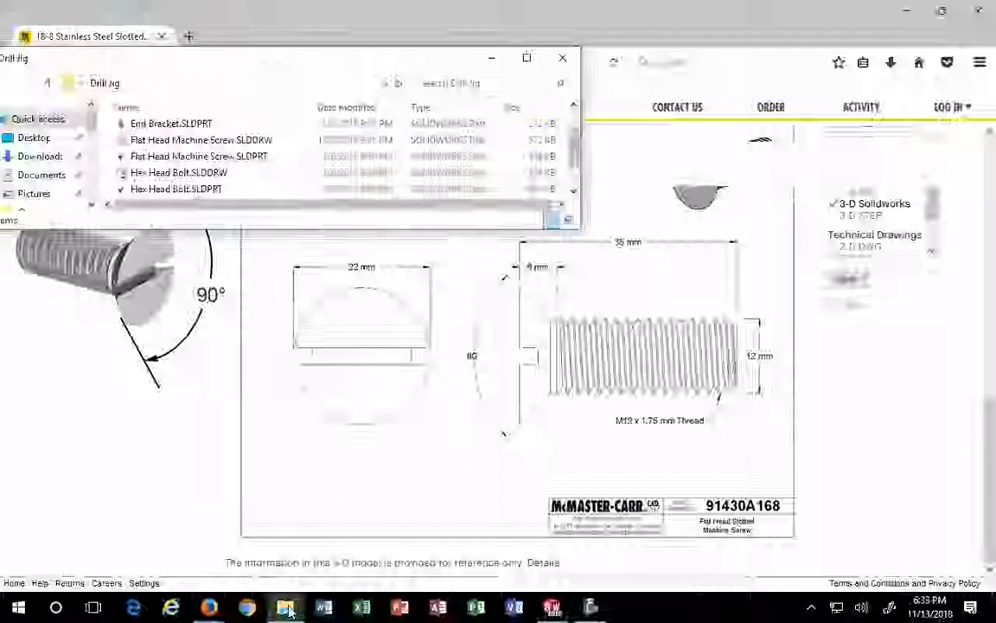
Open the Drill Jig folder's Flat Head Machine Screw part and drawing in SolidWorks, and narrow the feature tree to examine the dimensioned views
{"action": "double_click", "coordinate": [181, 159]}
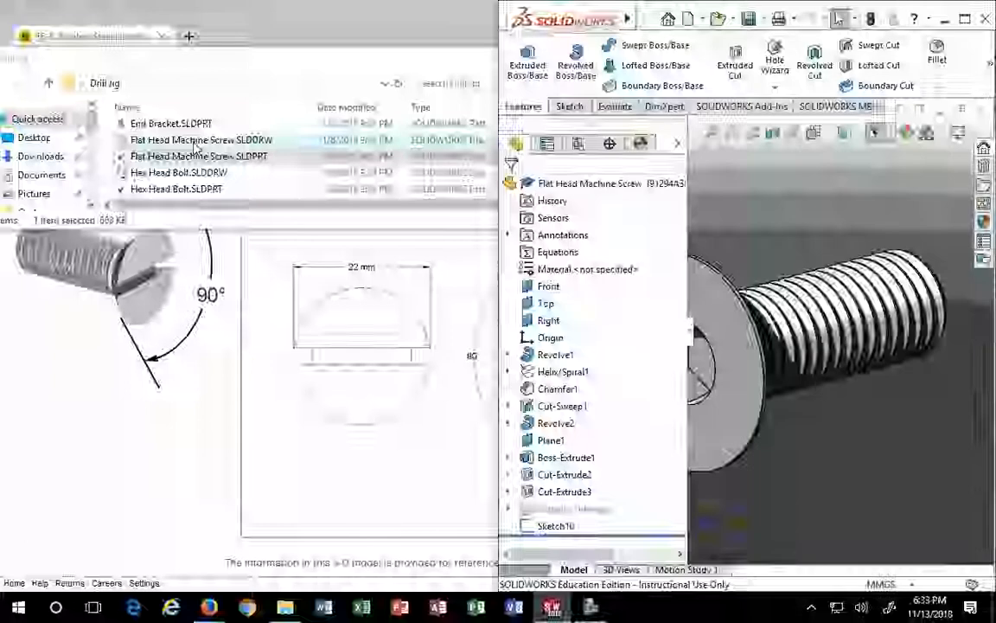
{"action": "left_click", "coordinate": [197, 141]}
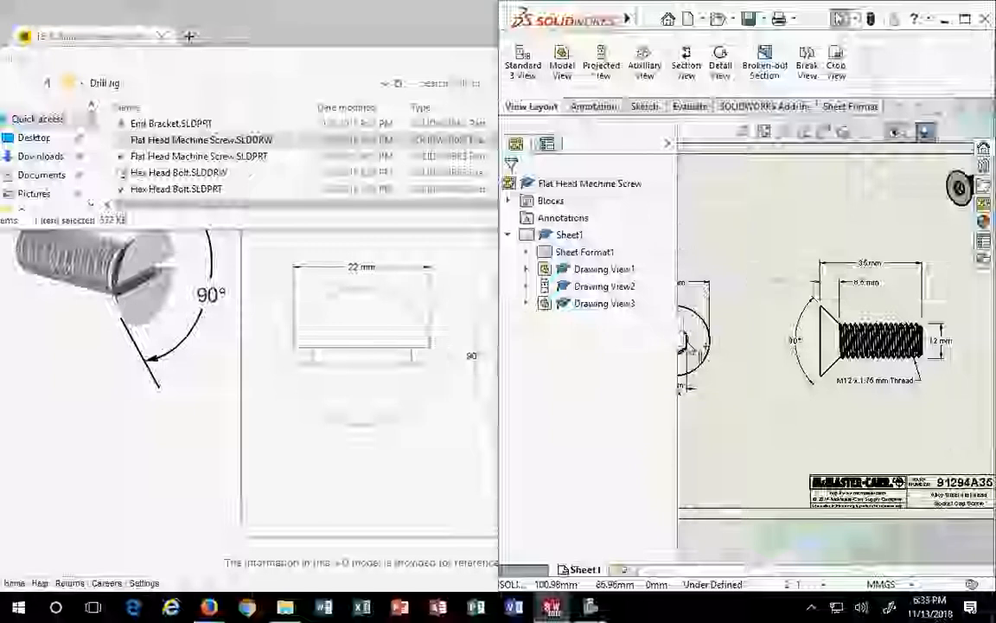
{"action": "left_click_drag", "start_coordinate": [675, 294], "coordinate": [582, 299]}
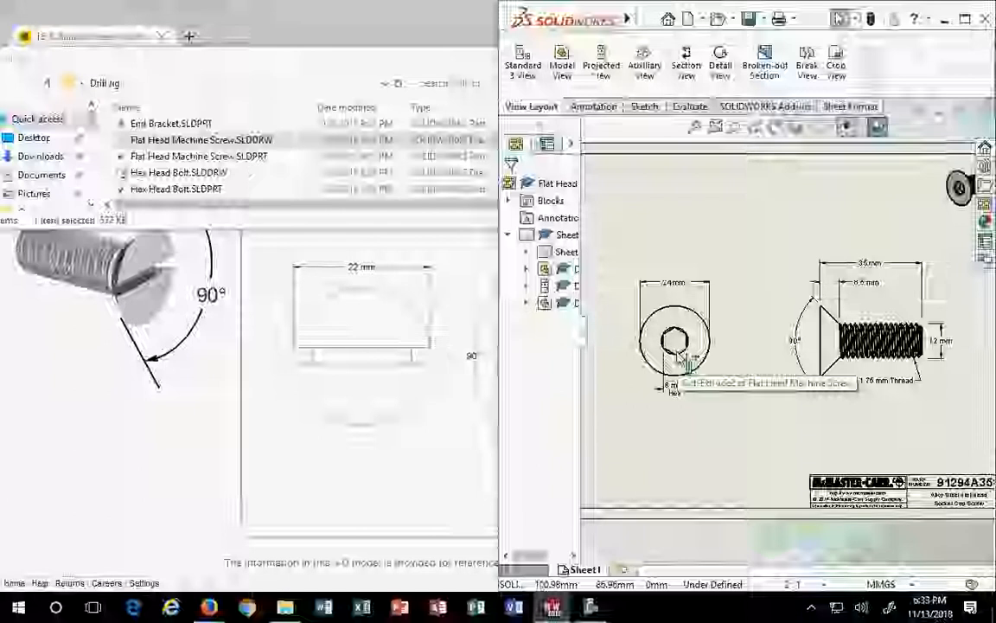
{"action": "left_click_drag", "start_coordinate": [583, 275], "coordinate": [611, 272]}
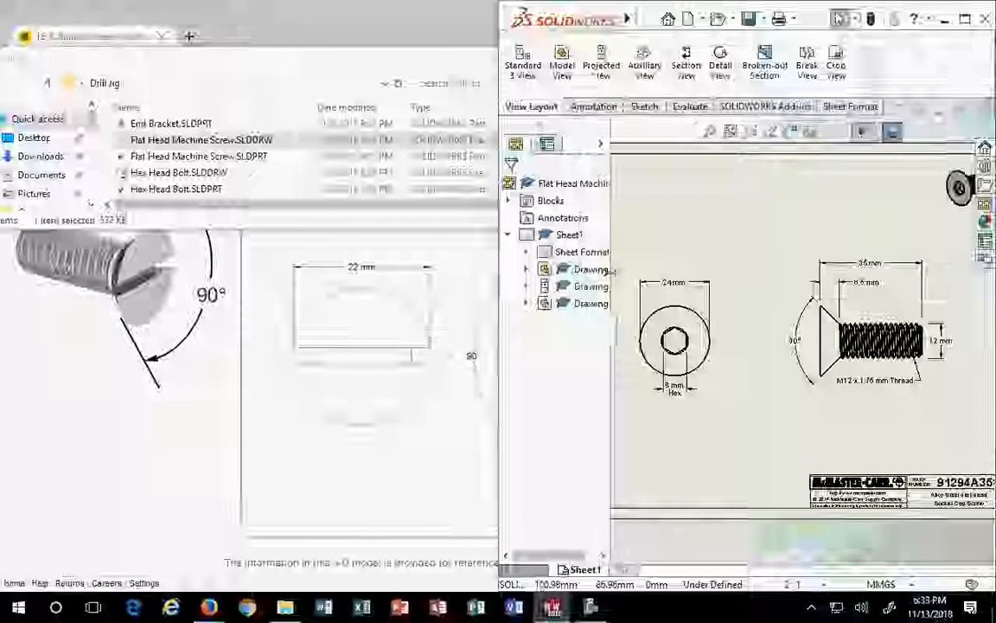
{"action": "left_click", "coordinate": [986, 19]}
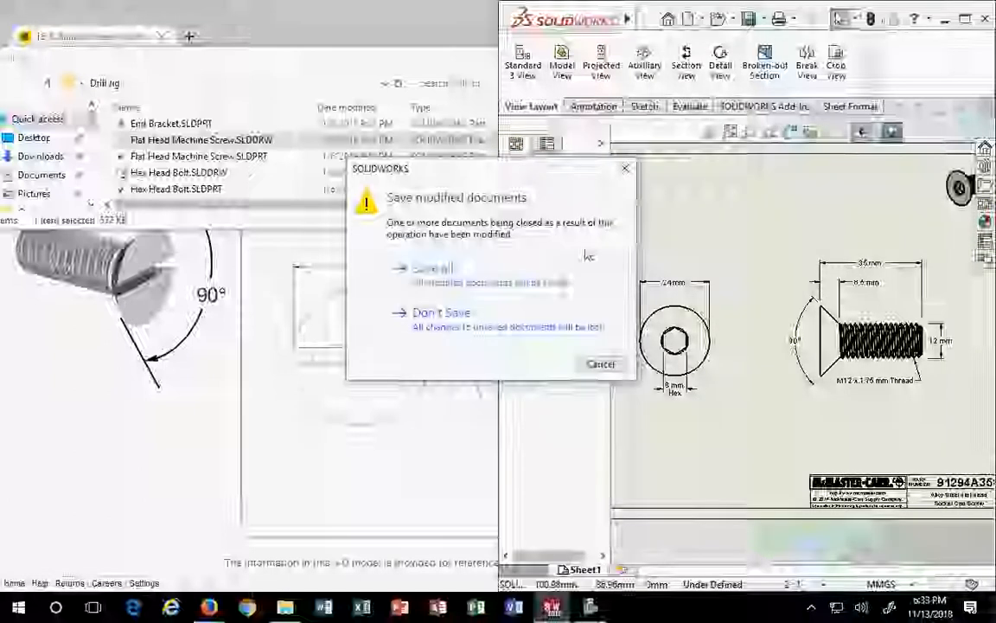
{"action": "left_click", "coordinate": [599, 364]}
{"action": "left_click", "coordinate": [983, 114]}
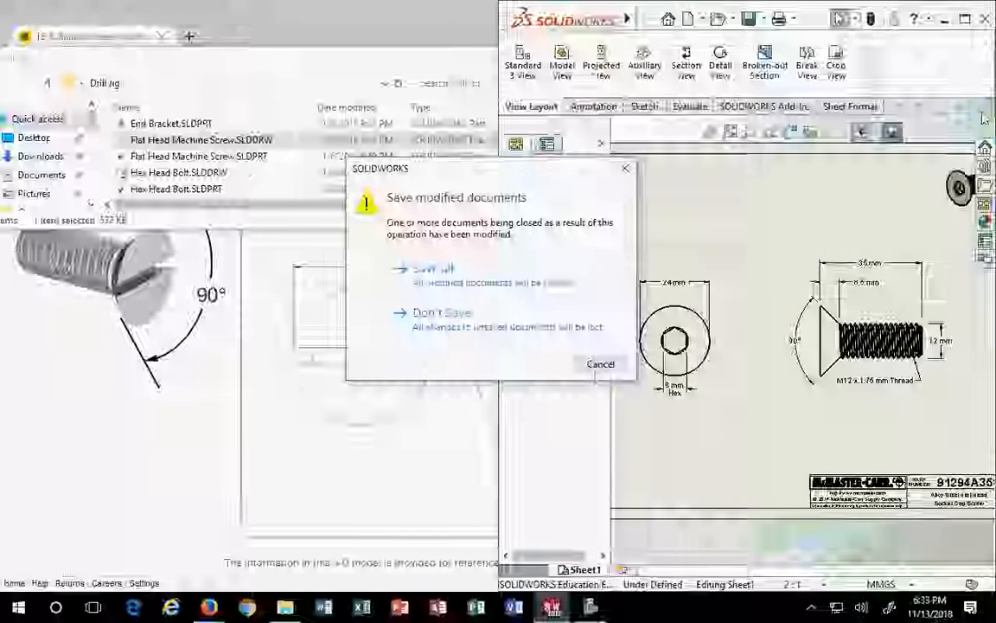
{"action": "left_click", "coordinate": [600, 363]}
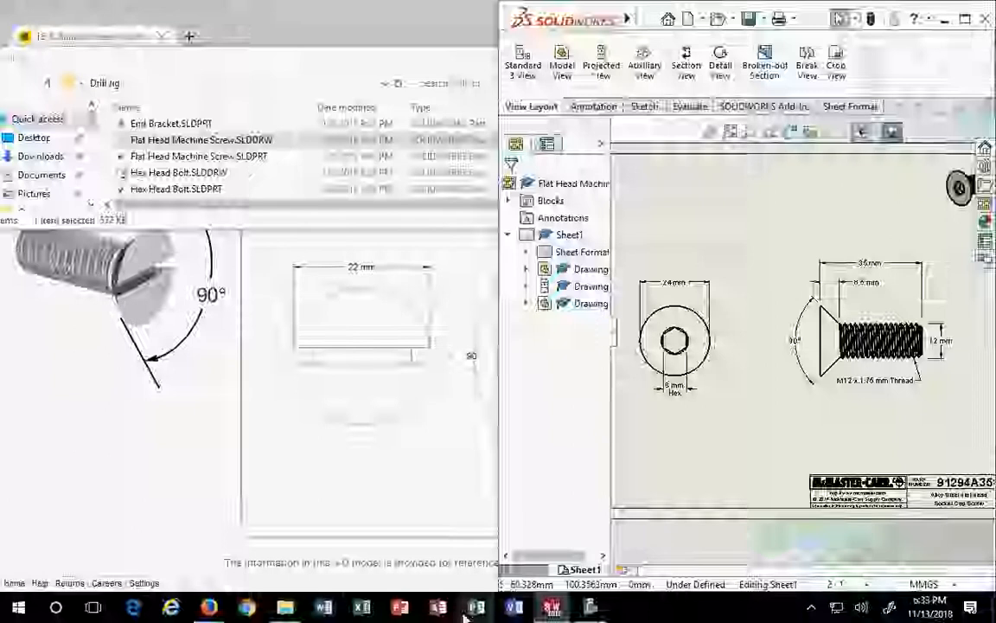
Close only the Flat Head Machine Screw part's window in SolidWorks
{"action": "mouse_move", "coordinate": [552, 608]}
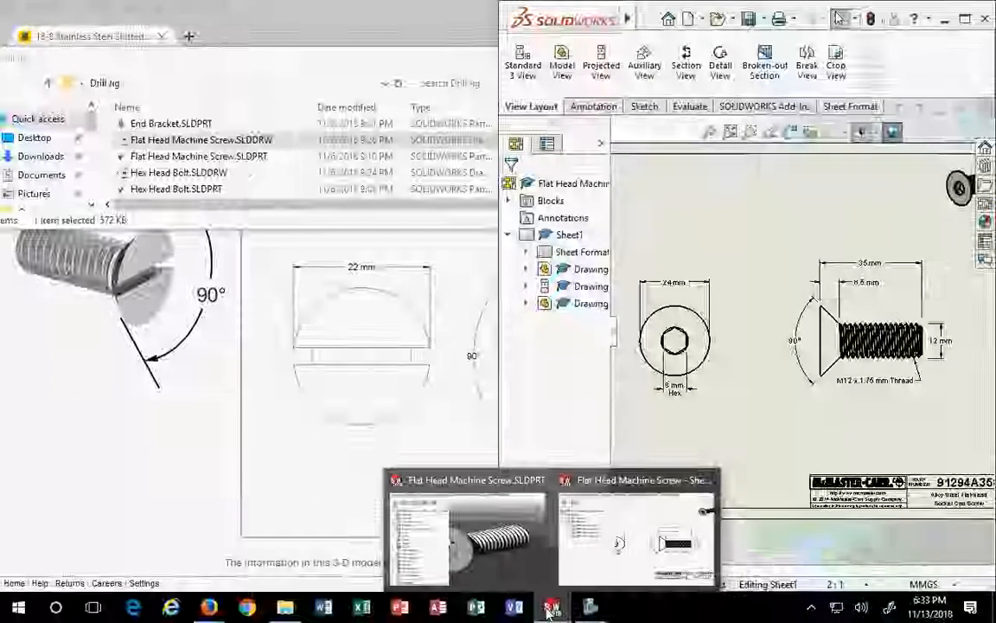
{"action": "mouse_move", "coordinate": [500, 512]}
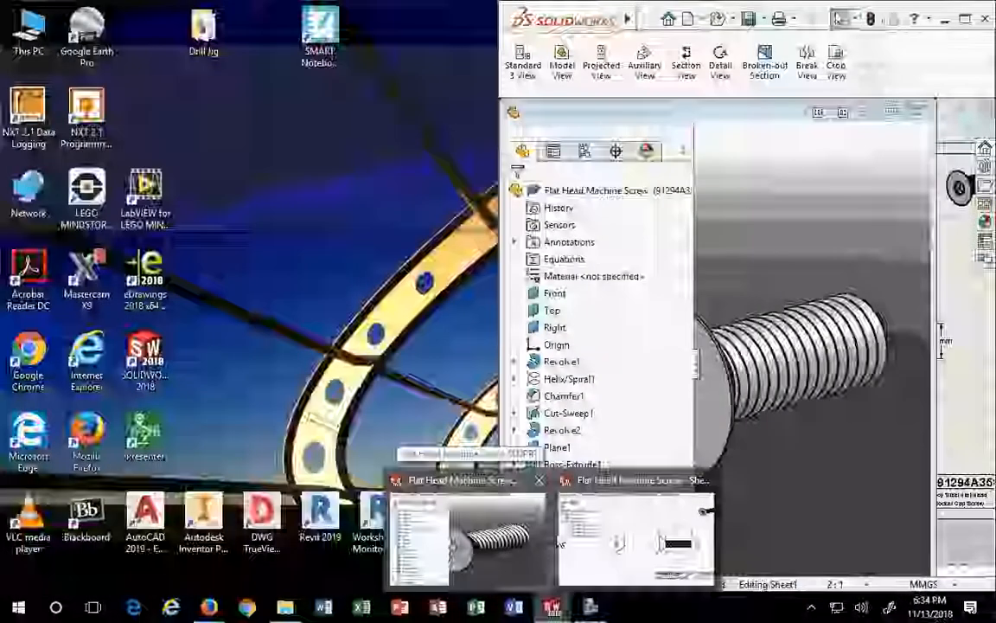
{"action": "left_click", "coordinate": [540, 483]}
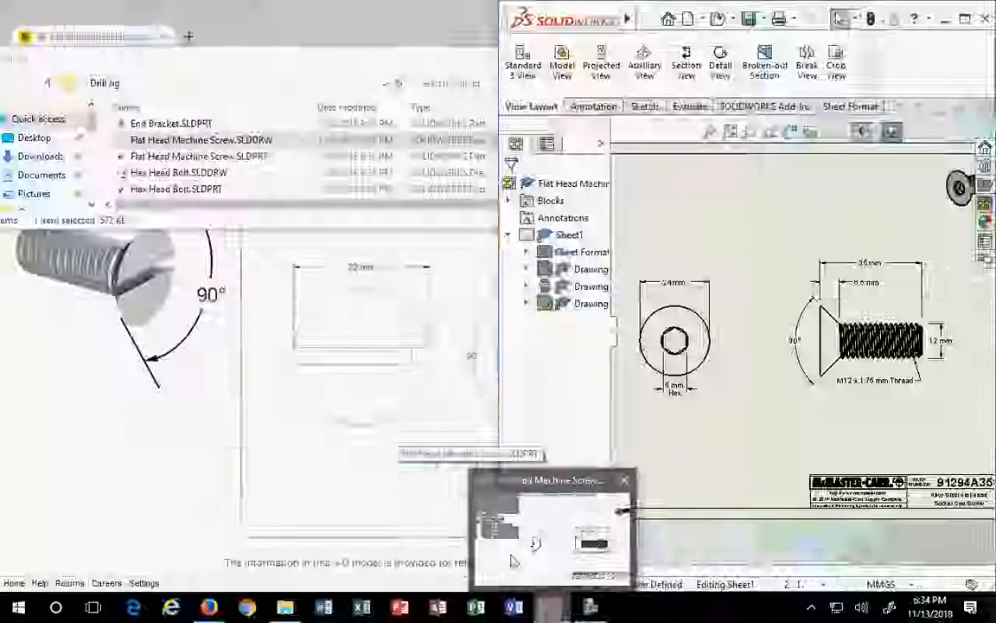
{"action": "left_click", "coordinate": [774, 460]}
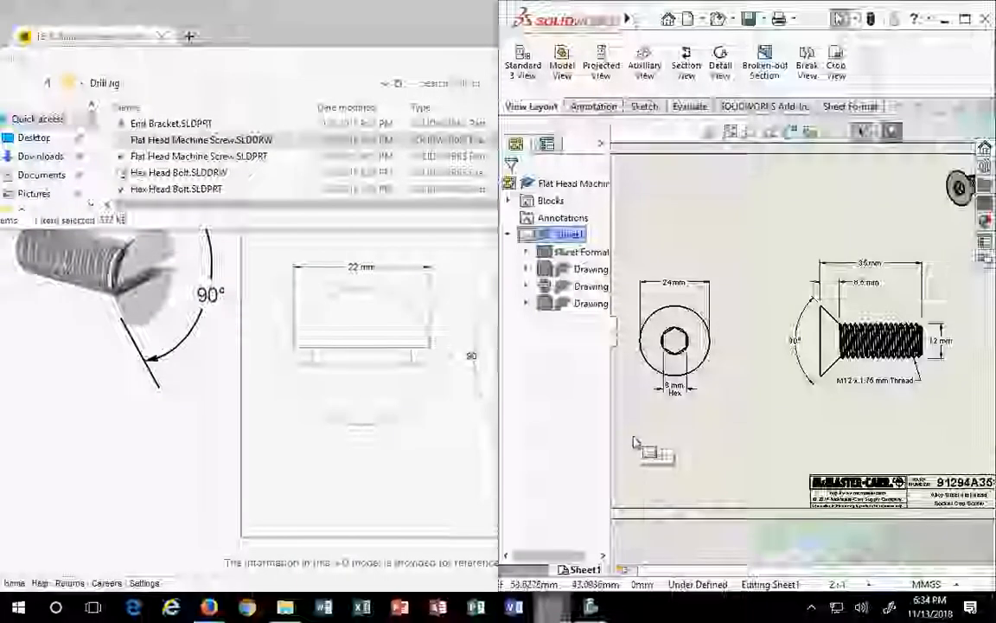
Switch to the McMaster-Carr page, download the slotted flat head screw's 3-D Solidworks model and open it in a maximized SolidWorks window
{"action": "left_click", "coordinate": [393, 9]}
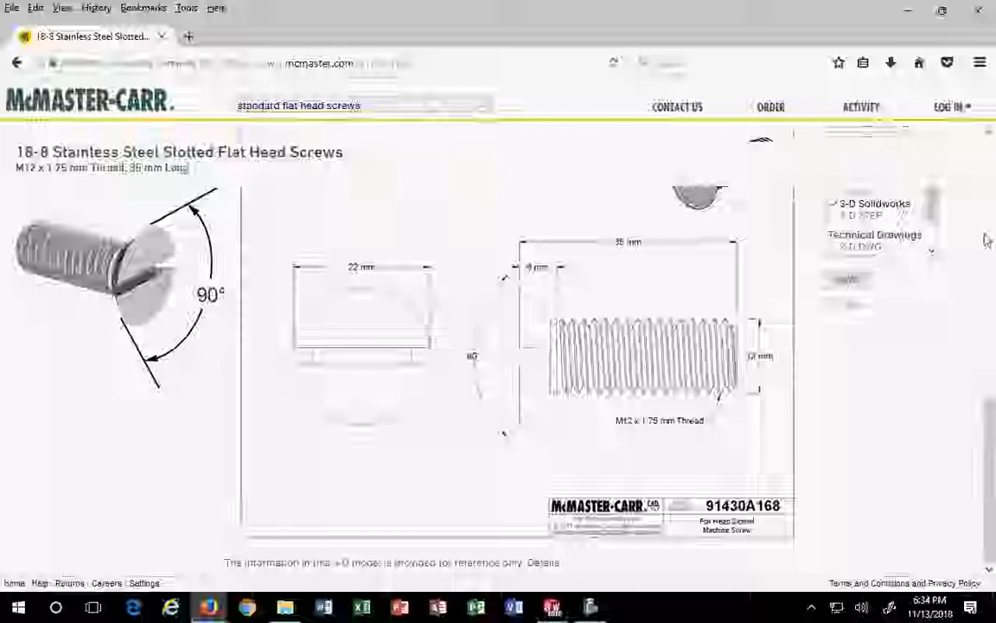
{"action": "scroll", "coordinate": [960, 363], "scroll_direction": "up", "scroll_amount": 3}
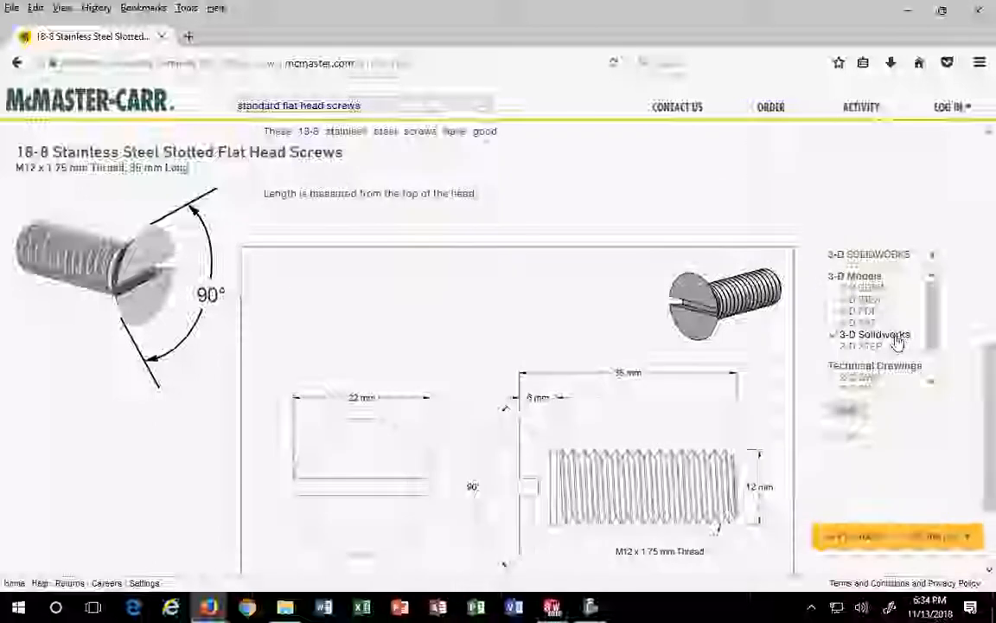
{"action": "left_click", "coordinate": [847, 415]}
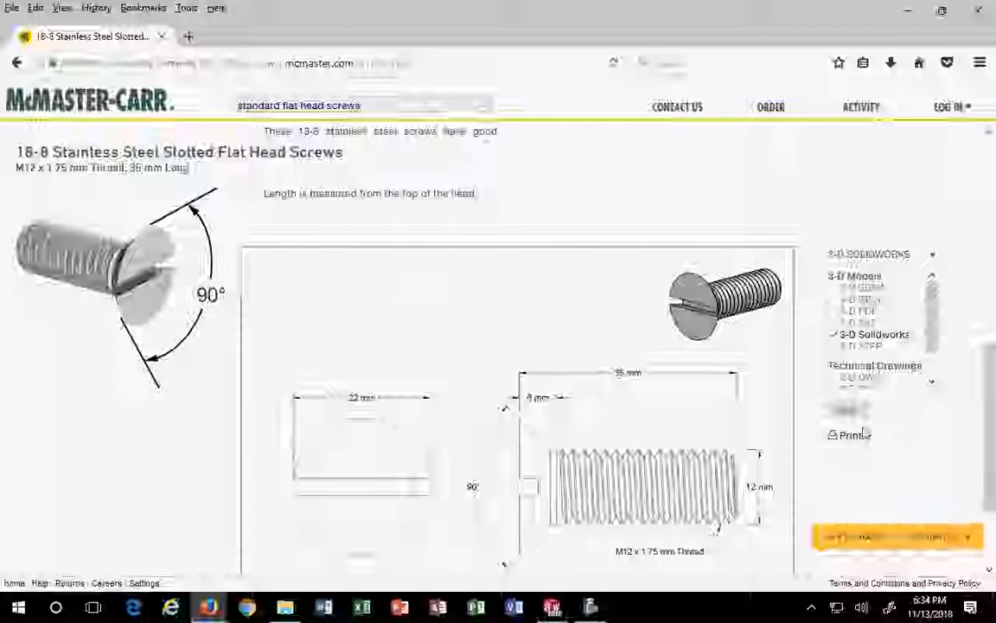
{"action": "left_click", "coordinate": [847, 412]}
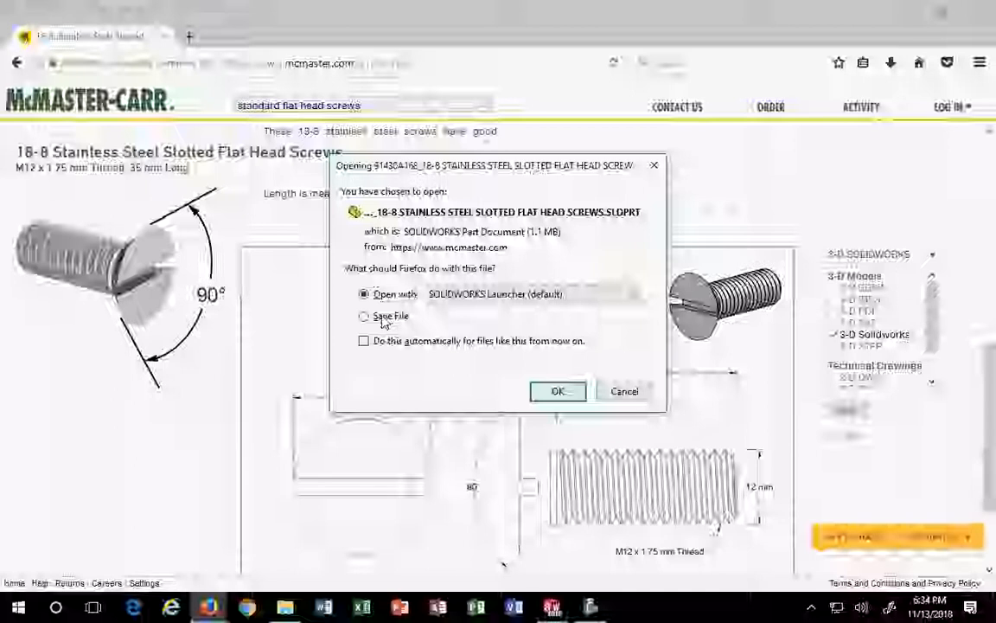
{"action": "left_click", "coordinate": [558, 394]}
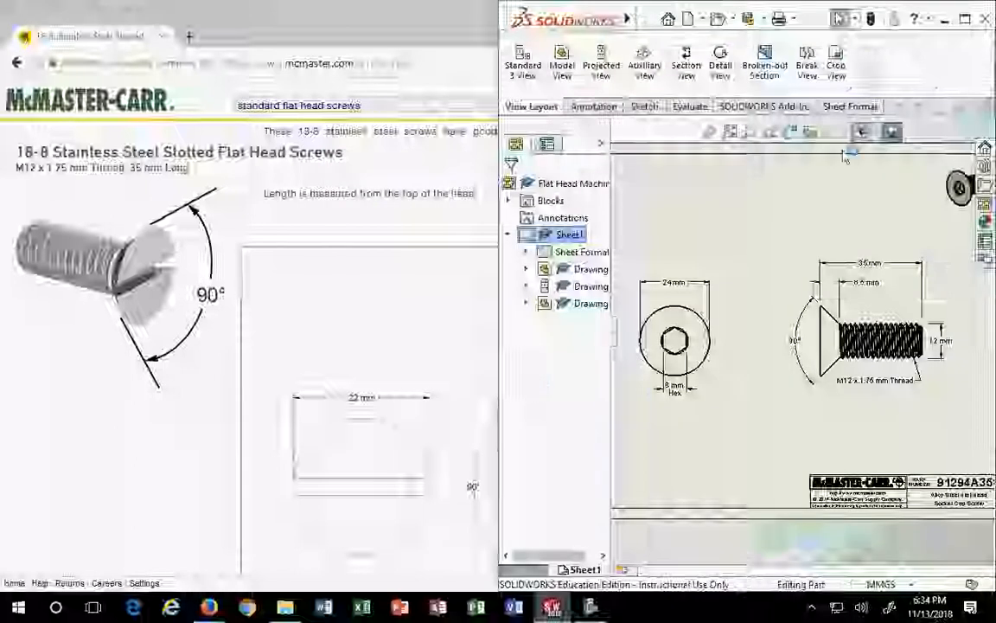
{"action": "left_click", "coordinate": [965, 19]}
{"action": "scroll", "coordinate": [35, 383], "scroll_direction": "down", "scroll_amount": 1}
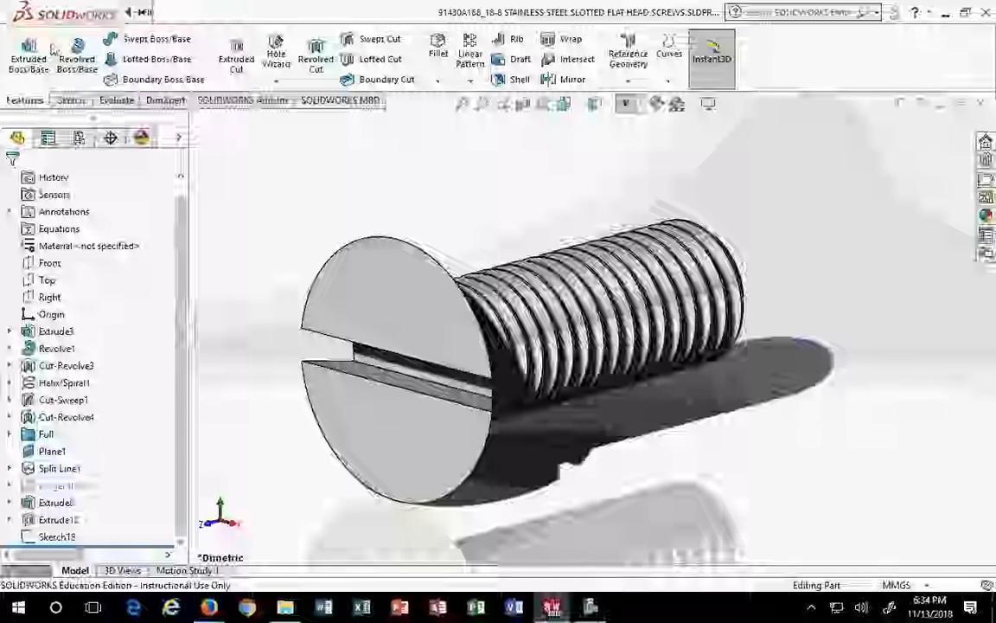
Save the part to the Drill Jig folder as 91430A168_18-8 STAINLESS STEEL SLOTTED FLAT HEAD SCREWS.SLDPRT, converting it to the current version
{"action": "left_click", "coordinate": [84, 15]}
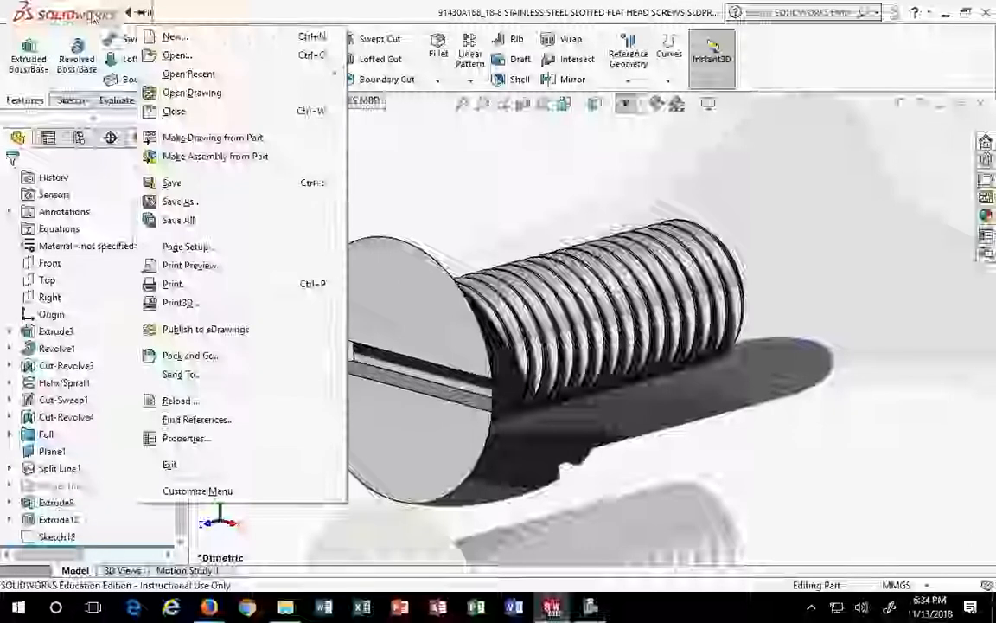
{"action": "left_click", "coordinate": [179, 202]}
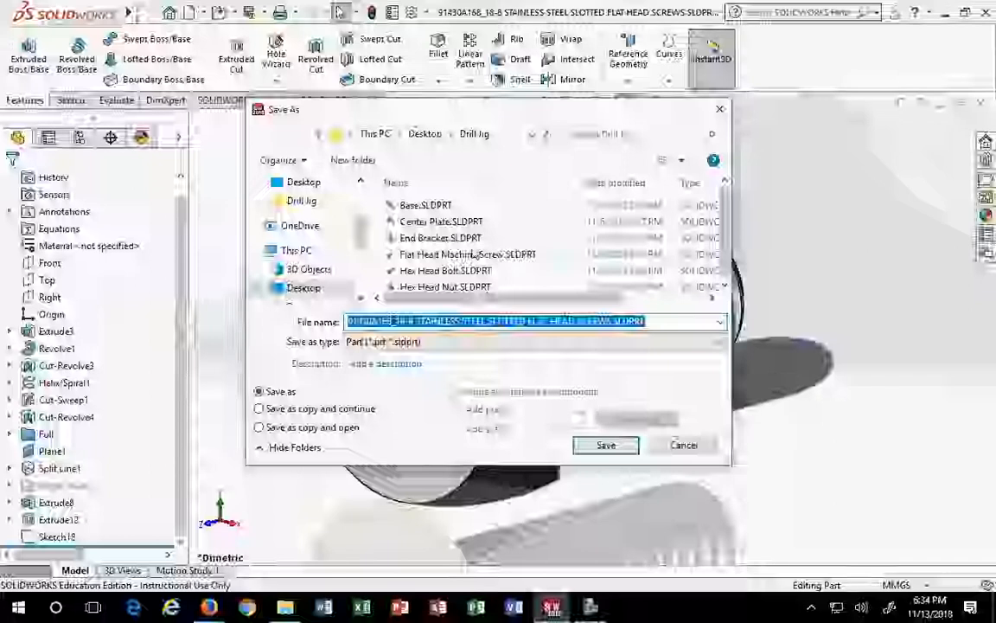
{"action": "left_click", "coordinate": [362, 321]}
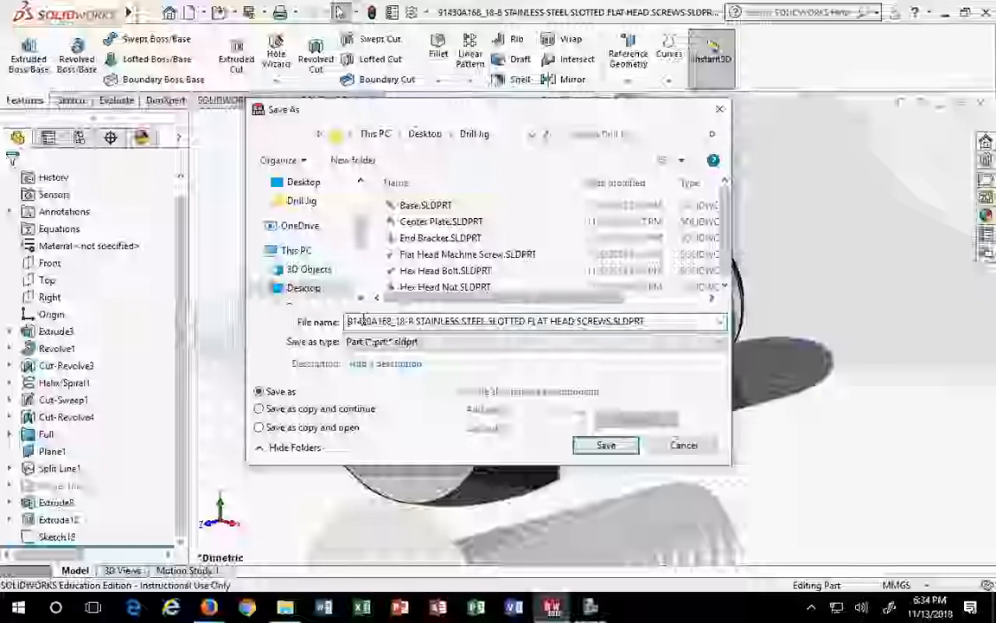
{"action": "key", "text": "shift+Home"}
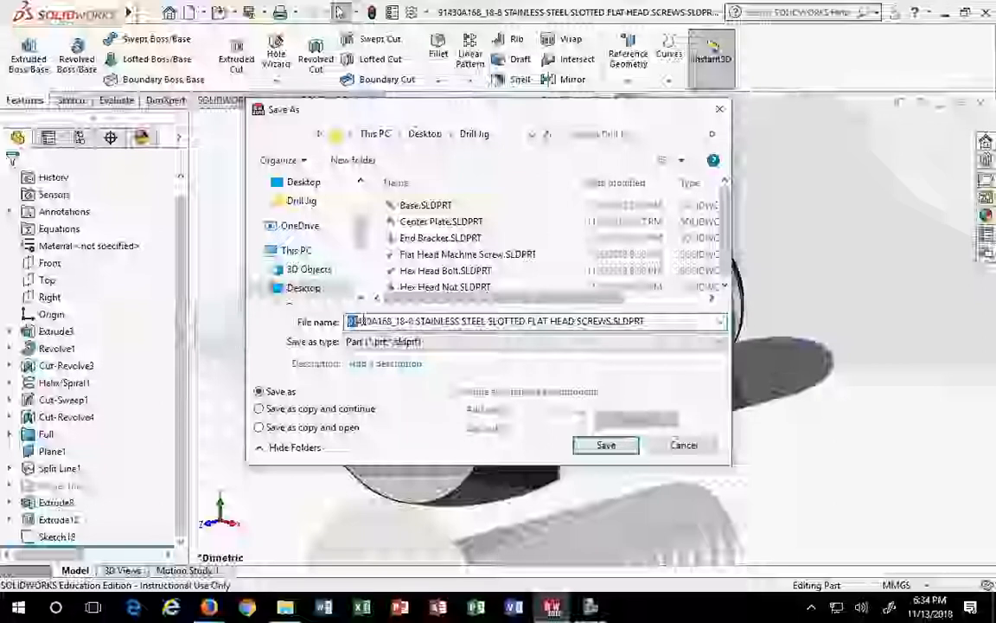
{"action": "key", "text": "shift+Right"}
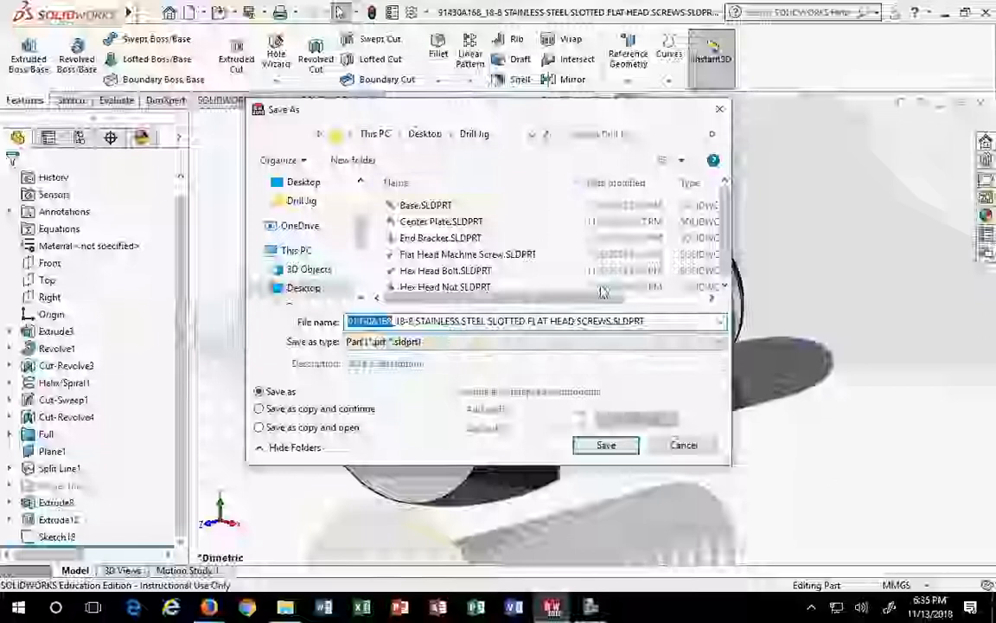
{"action": "left_click", "coordinate": [608, 445]}
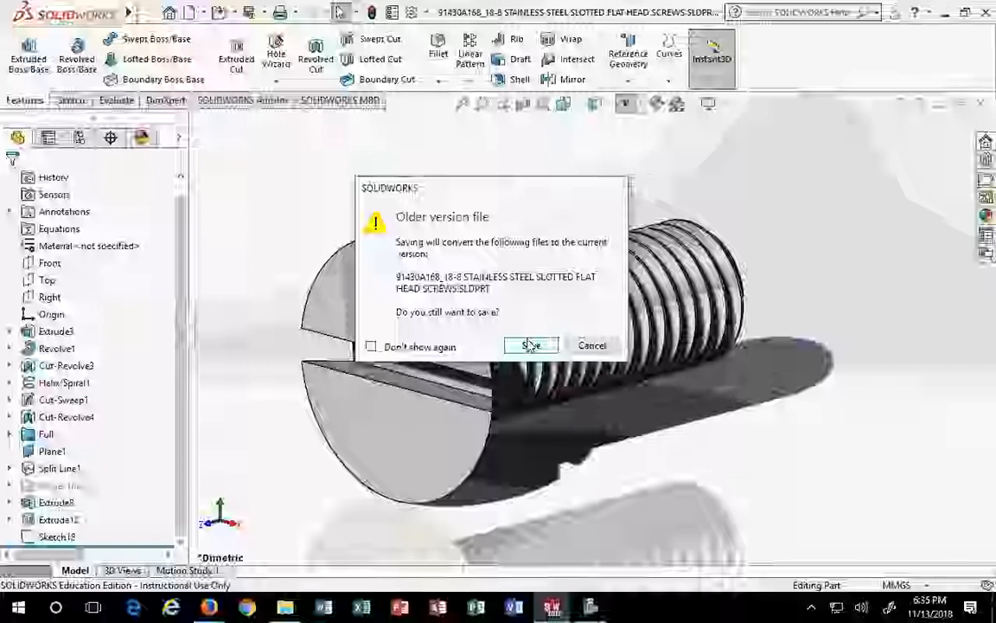
{"action": "left_click", "coordinate": [530, 345]}
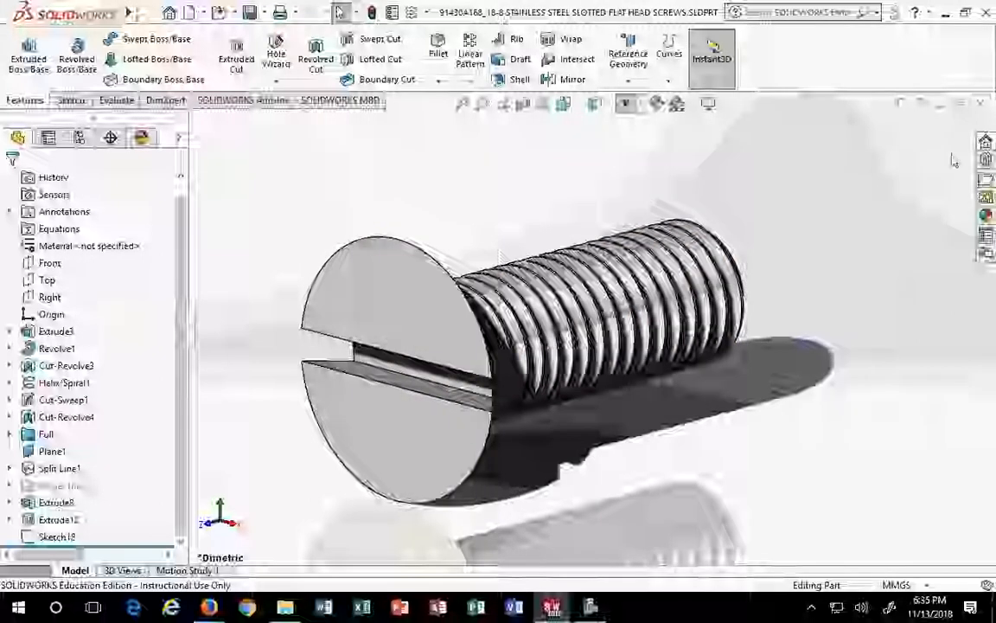
Close the slotted screw part and the Flat Head Machine Screw drawing, discarding the drawing's changes
{"action": "left_click", "coordinate": [981, 105]}
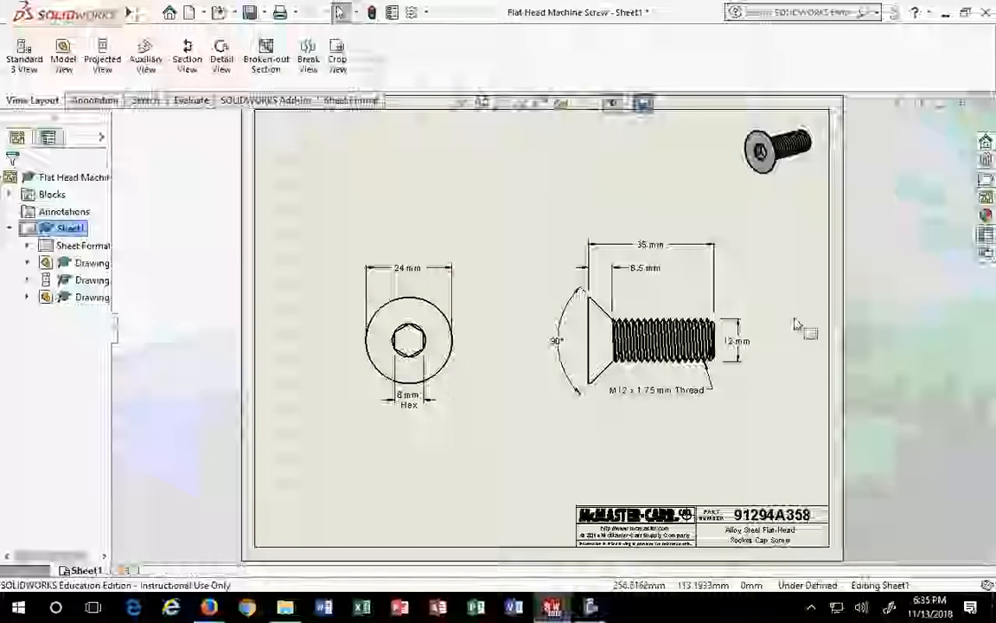
{"action": "left_click", "coordinate": [984, 105]}
{"action": "left_click", "coordinate": [600, 363]}
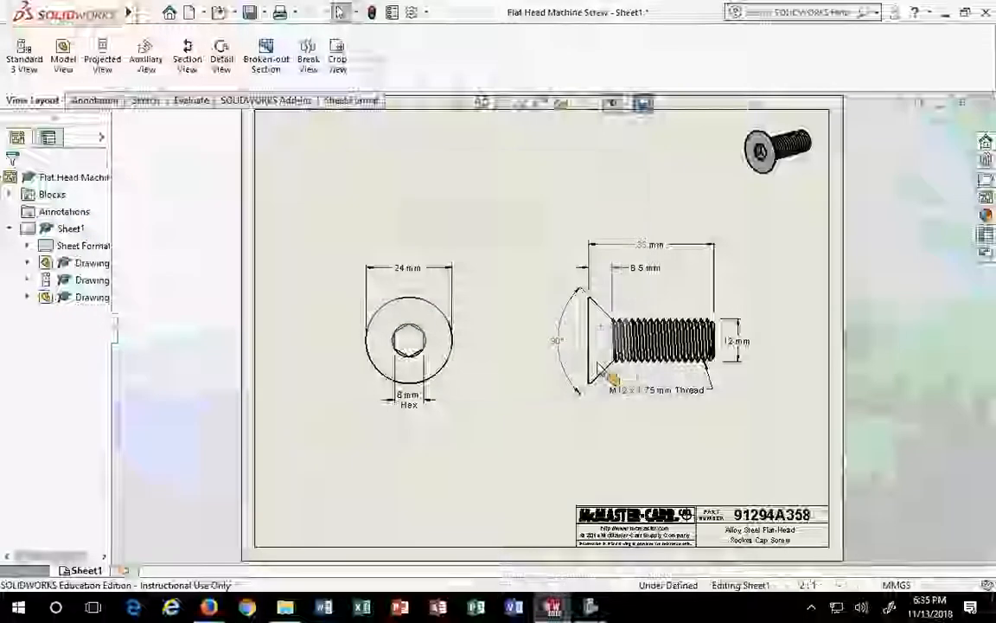
{"action": "left_click", "coordinate": [974, 105]}
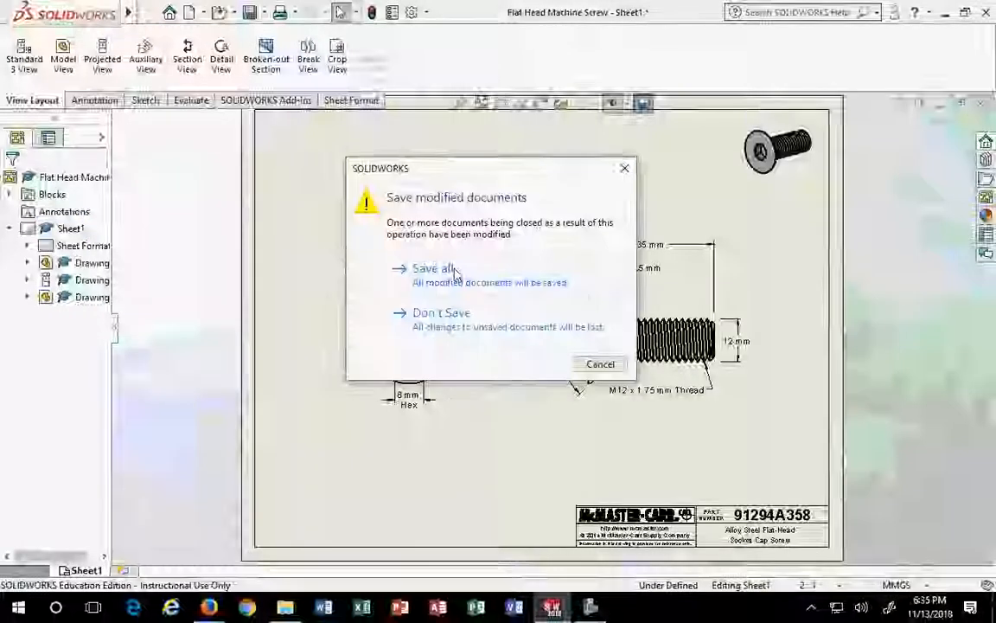
{"action": "left_click", "coordinate": [441, 313]}
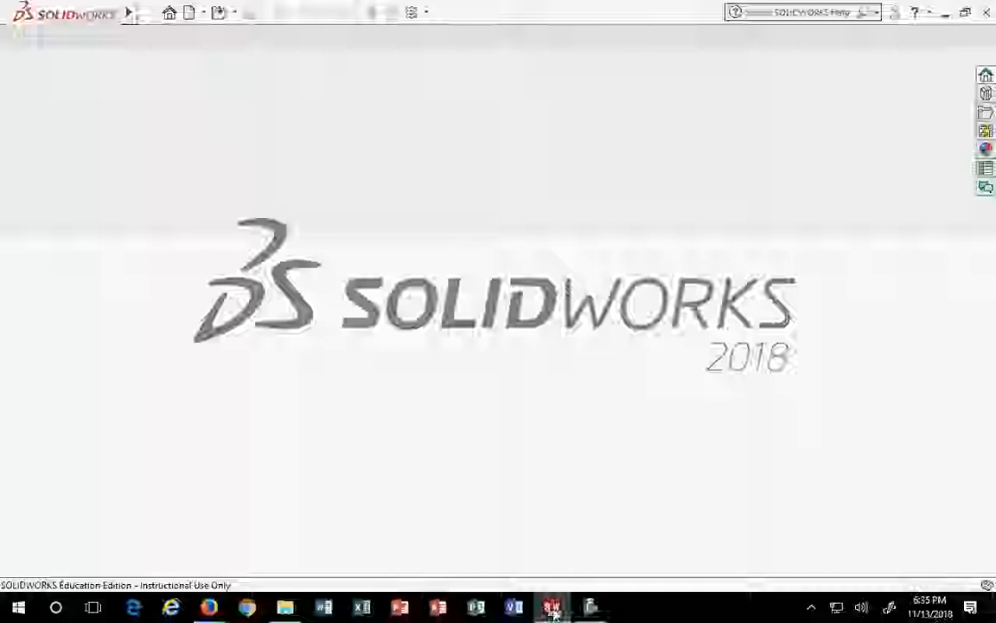
Switch to the McMaster-Carr page and open the slotted flat head screw's 2-D PDF drawing
{"action": "mouse_move", "coordinate": [208, 607]}
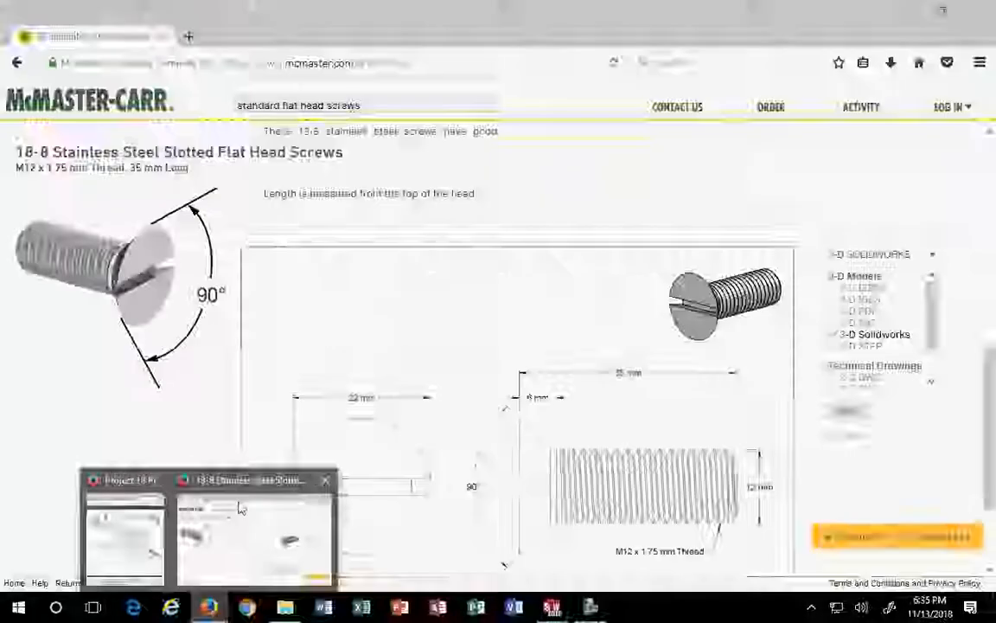
{"action": "left_click", "coordinate": [240, 519]}
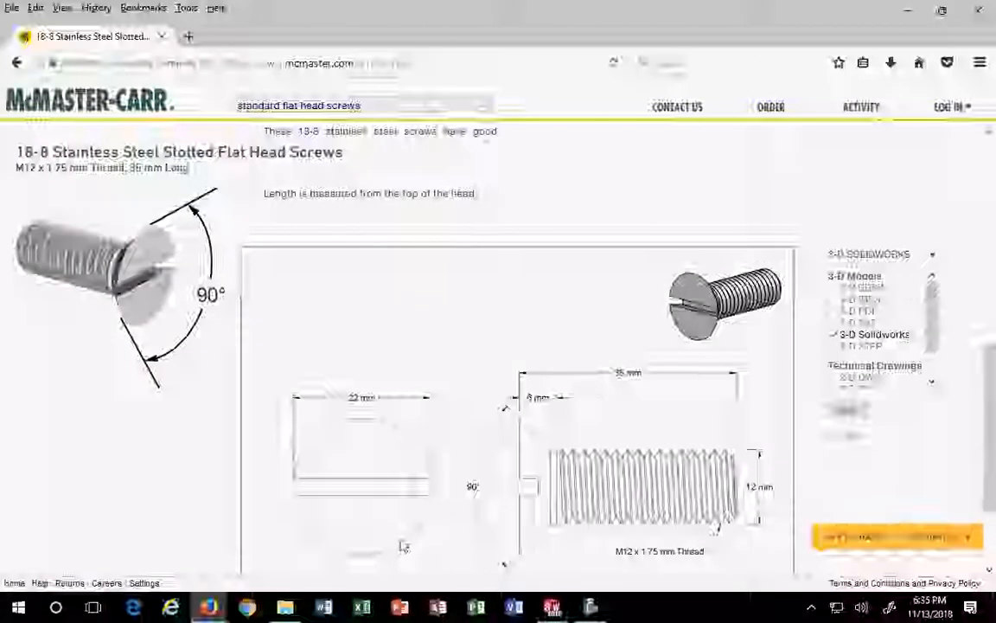
{"action": "scroll", "coordinate": [925, 372], "scroll_direction": "down", "scroll_amount": 2}
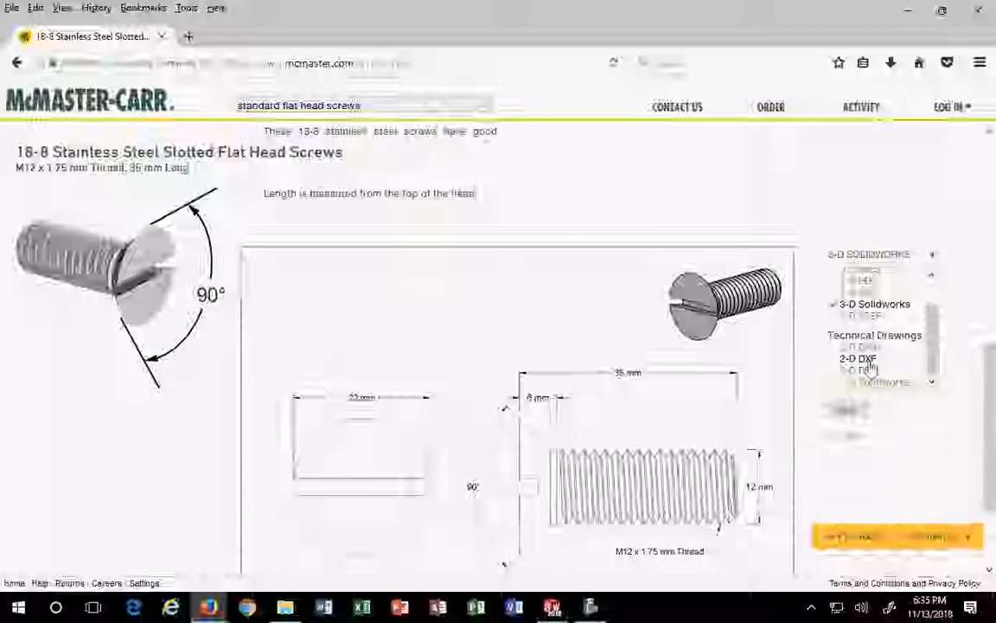
{"action": "scroll", "coordinate": [870, 369], "scroll_direction": "down", "scroll_amount": 1}
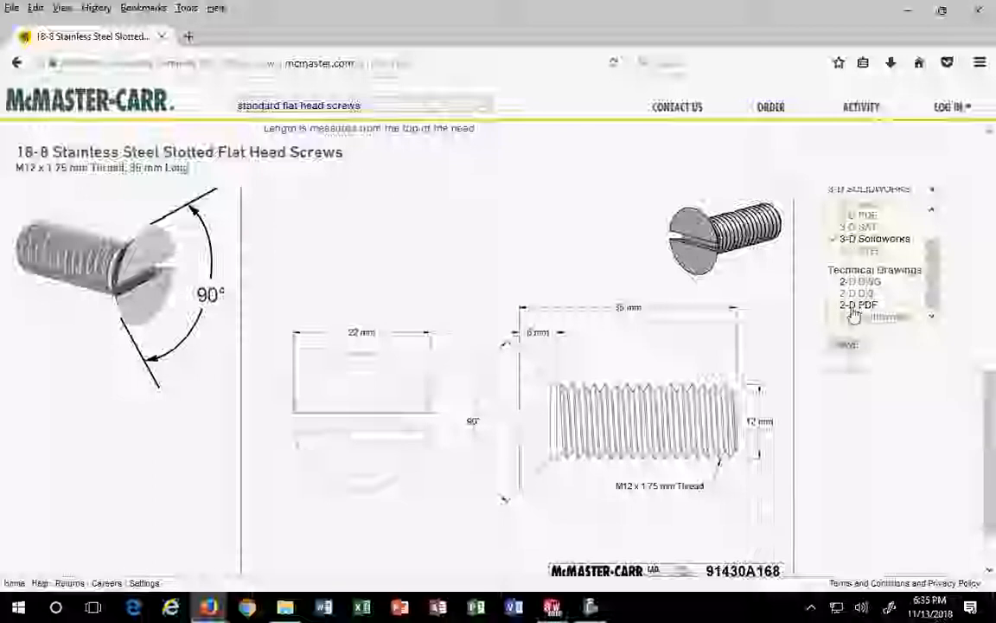
{"action": "left_click", "coordinate": [871, 310]}
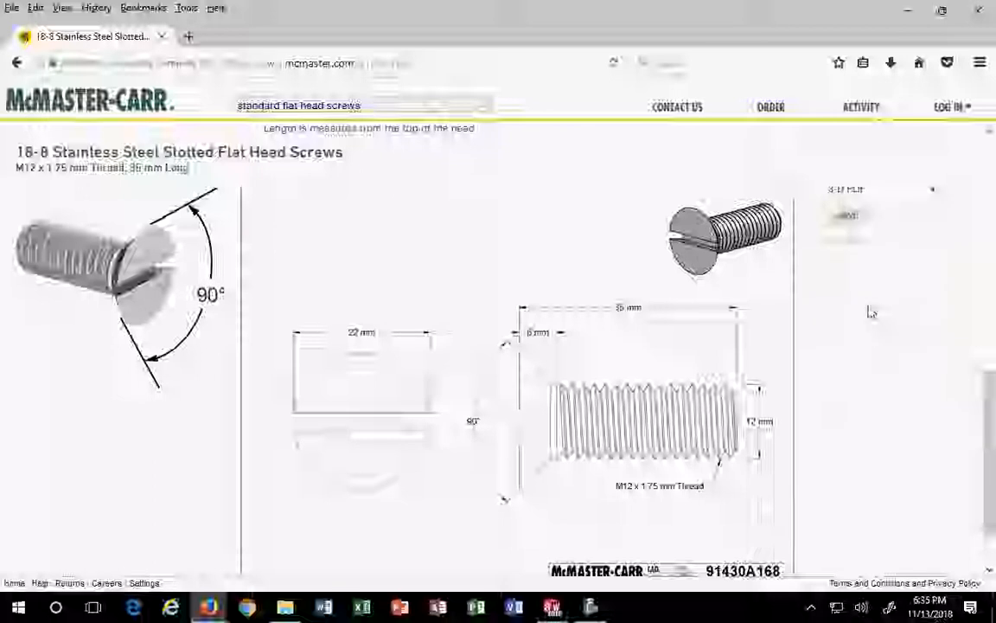
{"action": "left_click", "coordinate": [854, 229]}
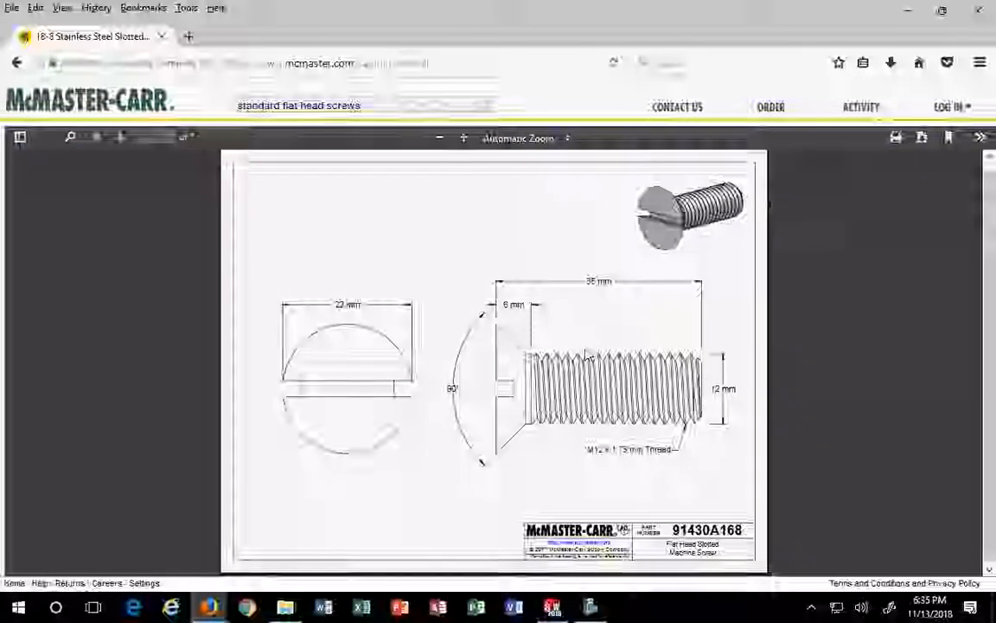
Download the screw's PDF, opening it with TWINUI (default), and decline the browser data import offer
{"action": "left_click", "coordinate": [922, 138]}
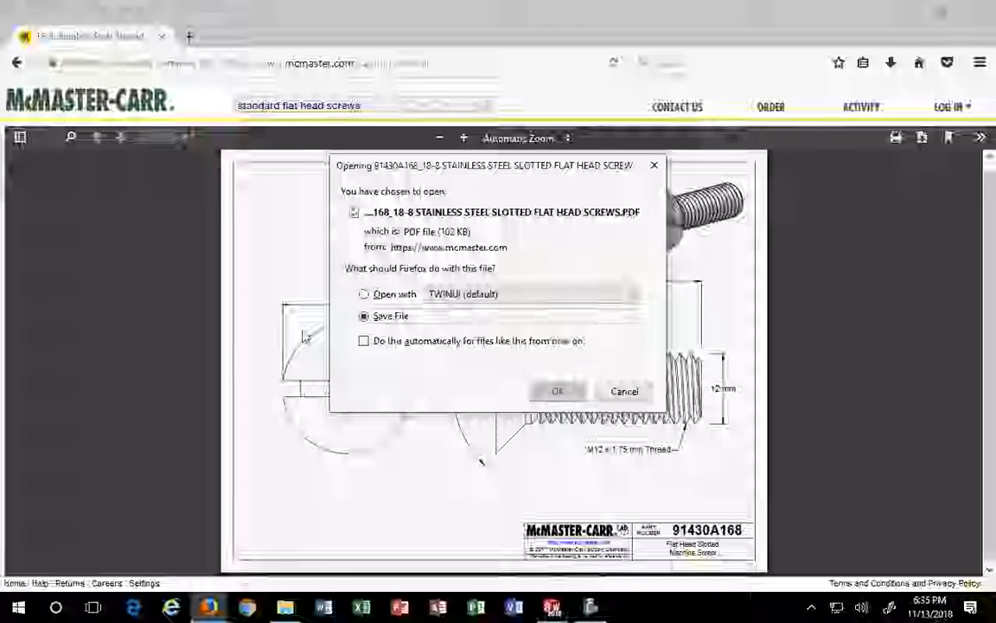
{"action": "left_click", "coordinate": [394, 294]}
{"action": "left_click", "coordinate": [558, 391]}
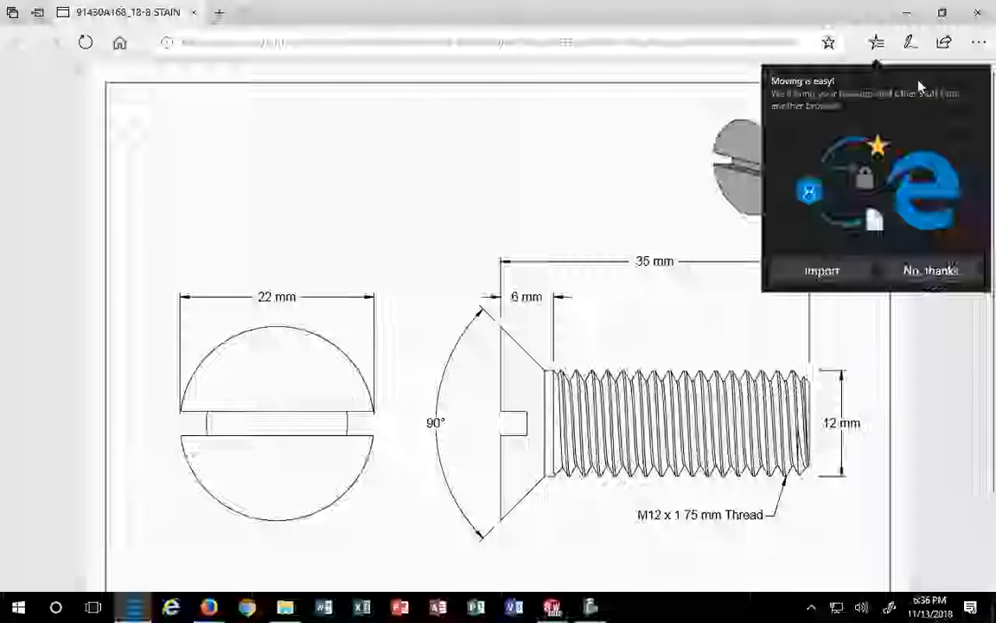
{"action": "left_click", "coordinate": [916, 271]}
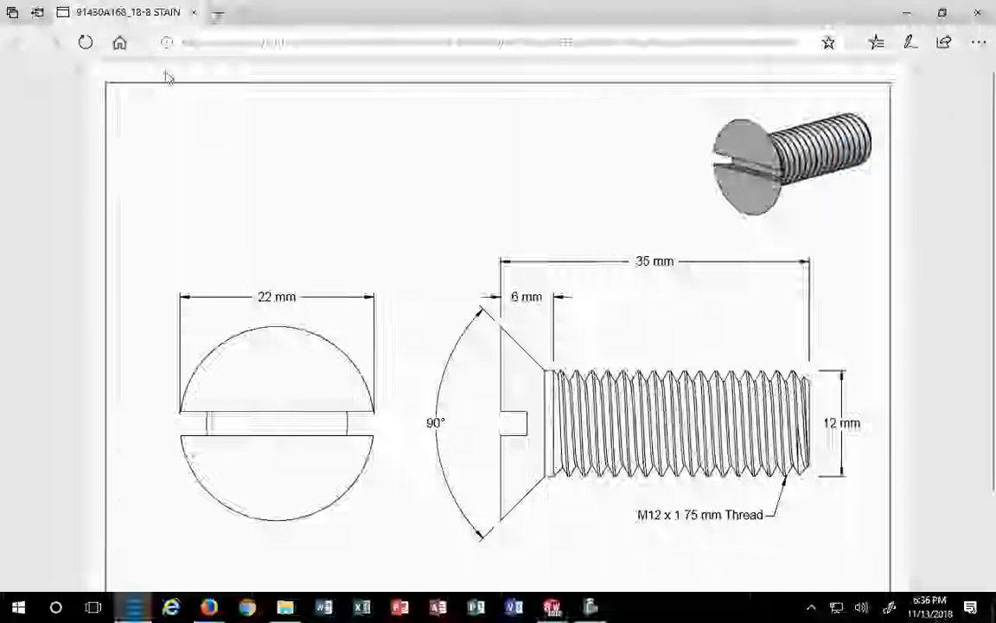
Save the drawing to the desktop's Drill Jig folder as 91430A168_18-8 STAINLESS STEEL SLOTTED FLAT HEAD SCREWS.PDF
{"action": "left_click", "coordinate": [431, 189]}
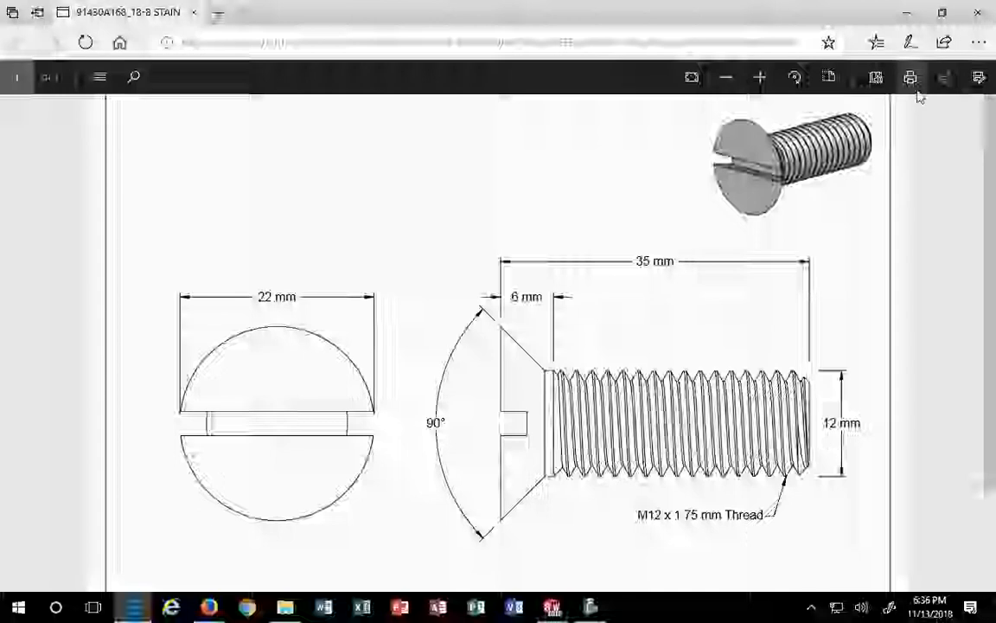
{"action": "left_click", "coordinate": [980, 78]}
{"action": "key", "text": "ctrl+s"}
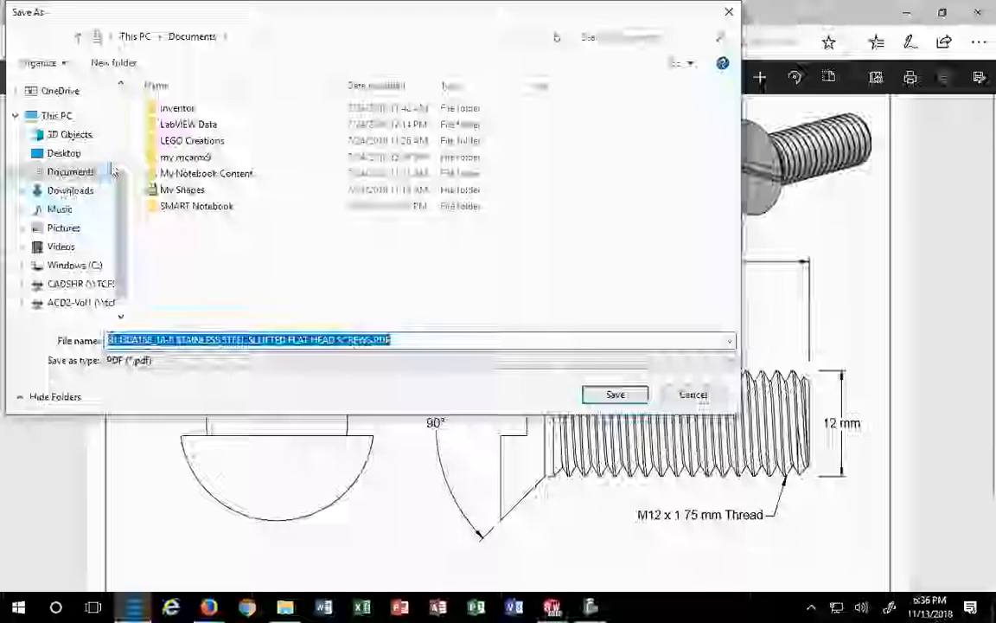
{"action": "left_click", "coordinate": [40, 116]}
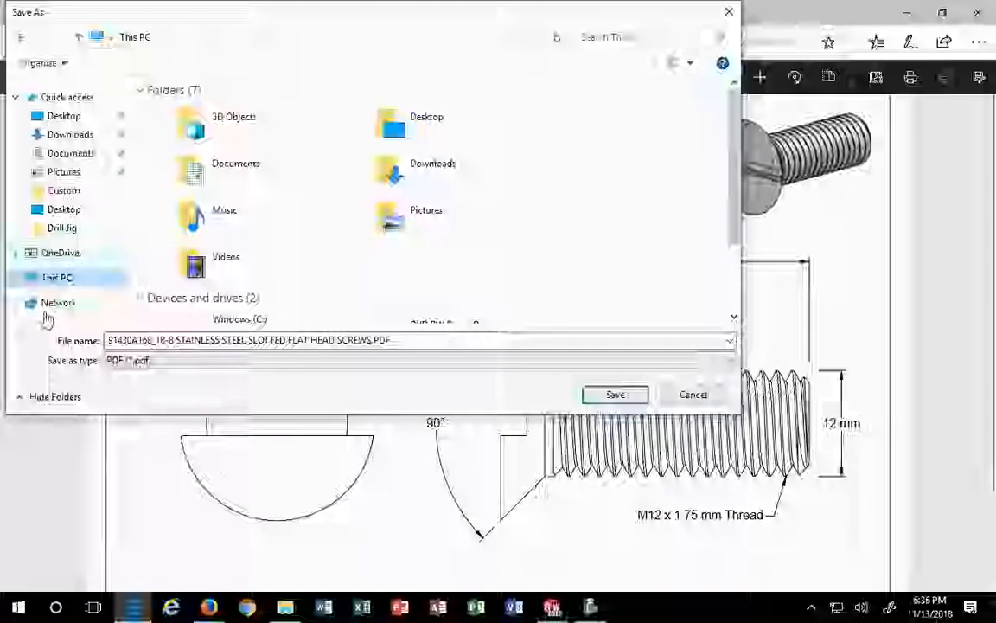
{"action": "left_click", "coordinate": [58, 117]}
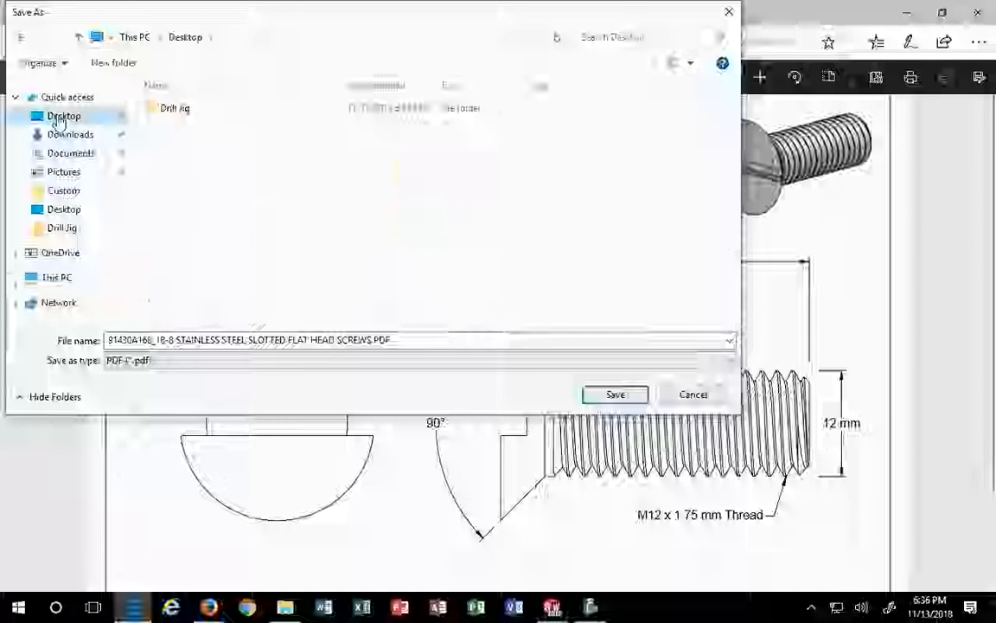
{"action": "double_click", "coordinate": [176, 109]}
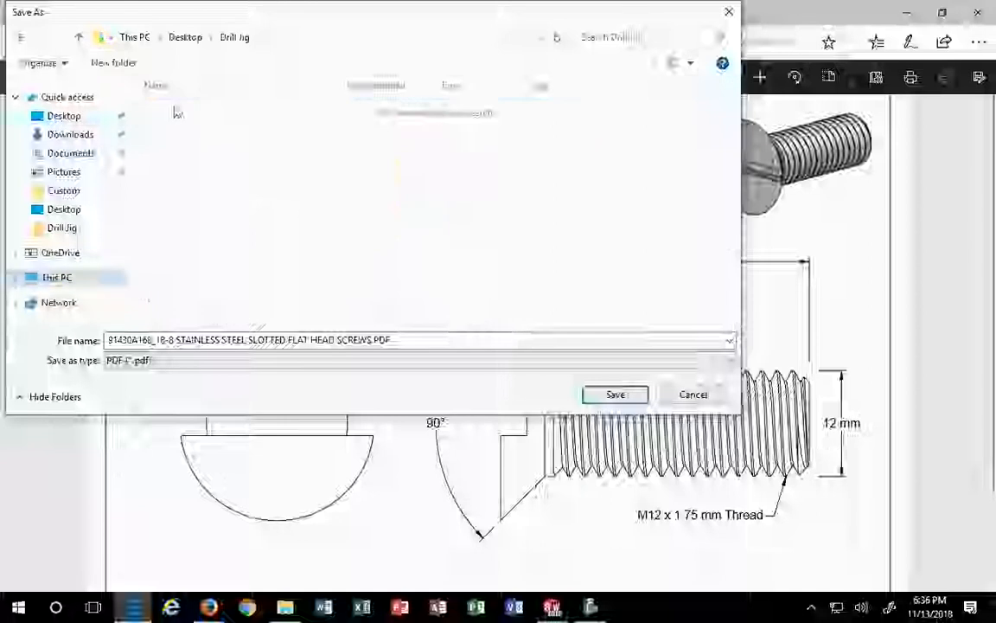
{"action": "left_click", "coordinate": [410, 339]}
{"action": "left_click", "coordinate": [615, 395]}
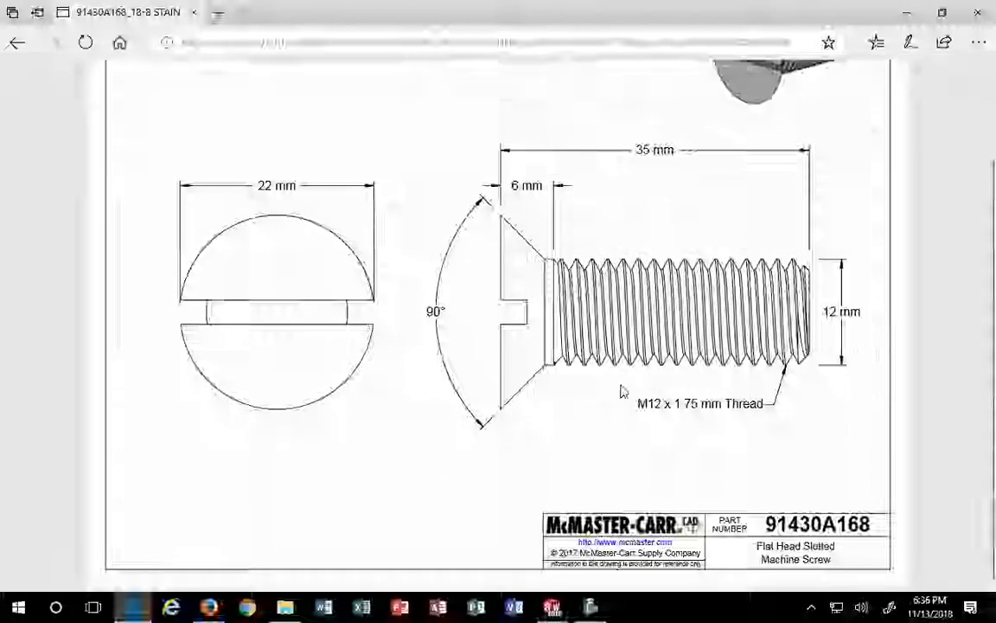
Look over the slotted screw's PDF drawing and close the viewer
{"action": "scroll", "coordinate": [623, 394], "scroll_direction": "up", "scroll_amount": 3}
{"action": "scroll", "coordinate": [613, 394], "scroll_direction": "down", "scroll_amount": 3}
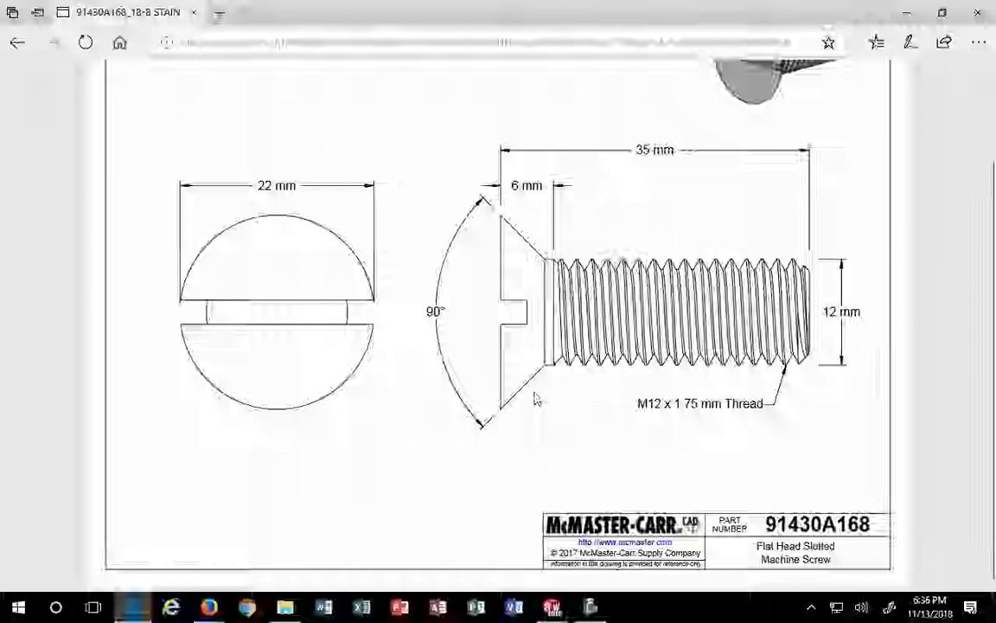
{"action": "scroll", "coordinate": [518, 381], "scroll_direction": "up", "scroll_amount": 2}
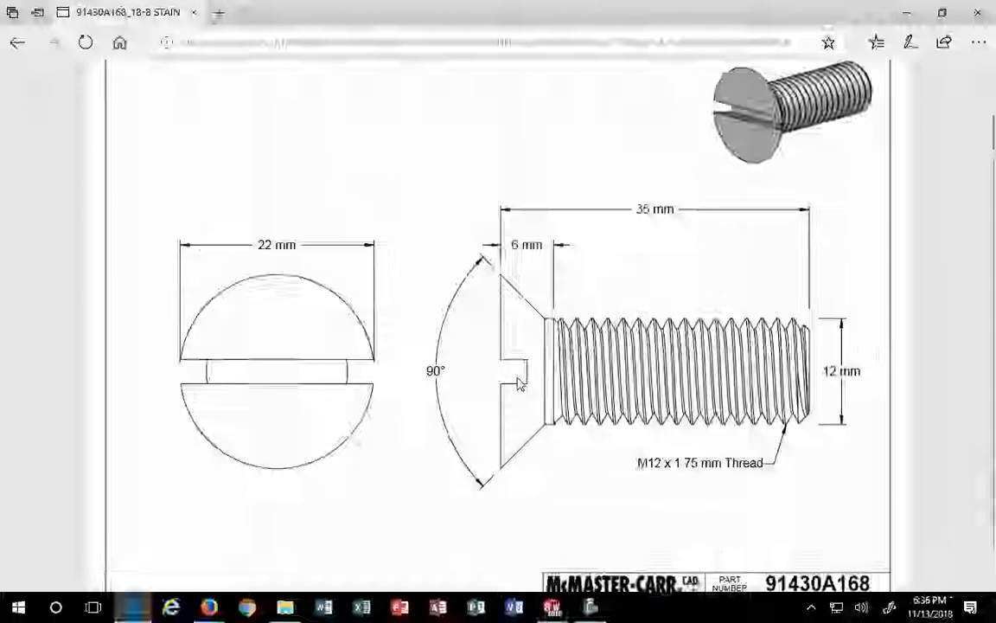
{"action": "left_click", "coordinate": [983, 13]}
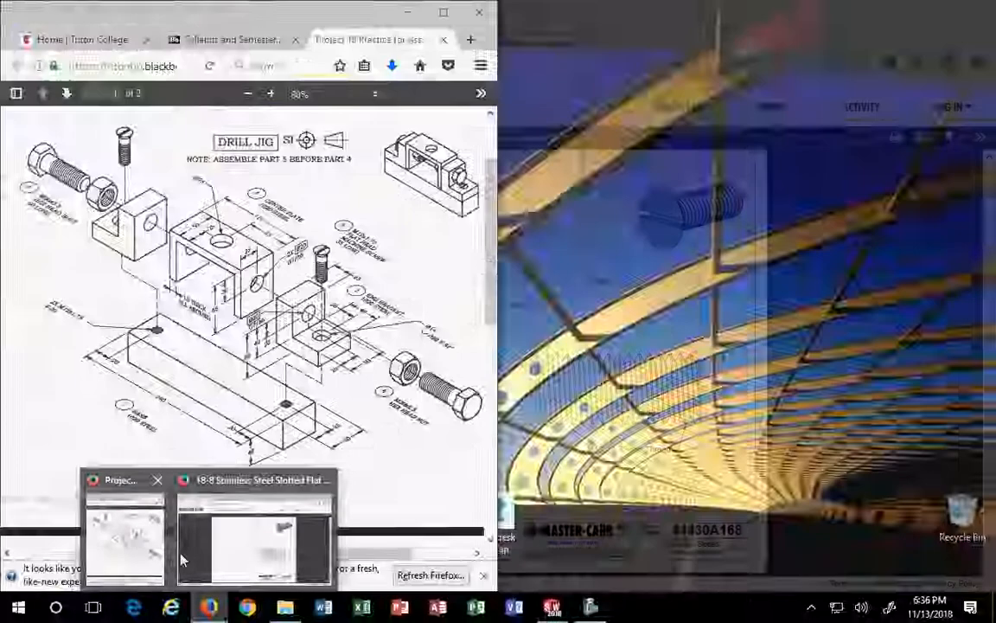
Bring up the Project 18 drill jig drawing in Firefox, minimize the McMaster-Carr window and return to SolidWorks
{"action": "left_click", "coordinate": [127, 506]}
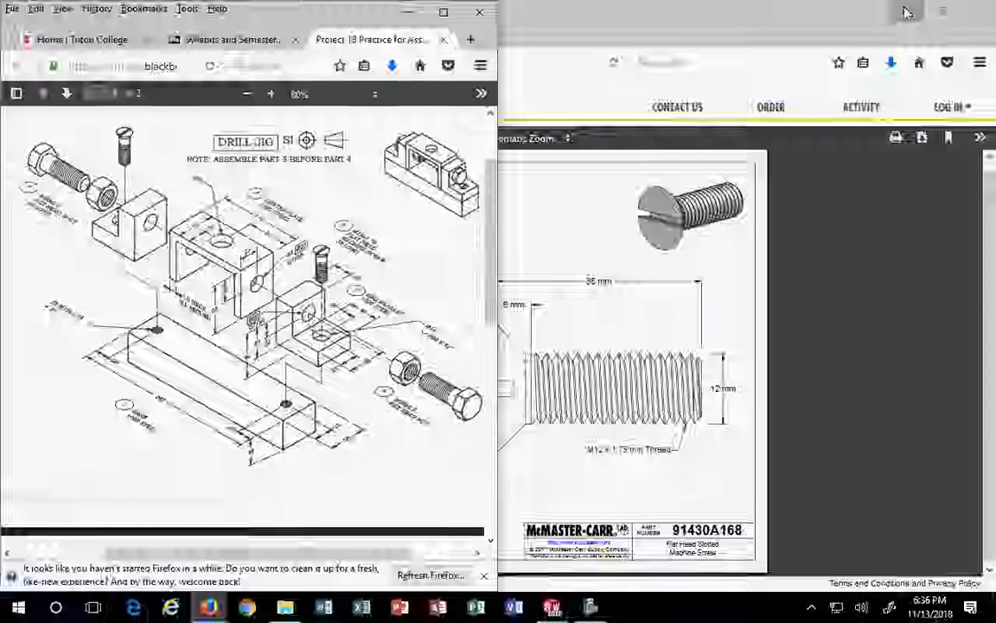
{"action": "left_click", "coordinate": [905, 12]}
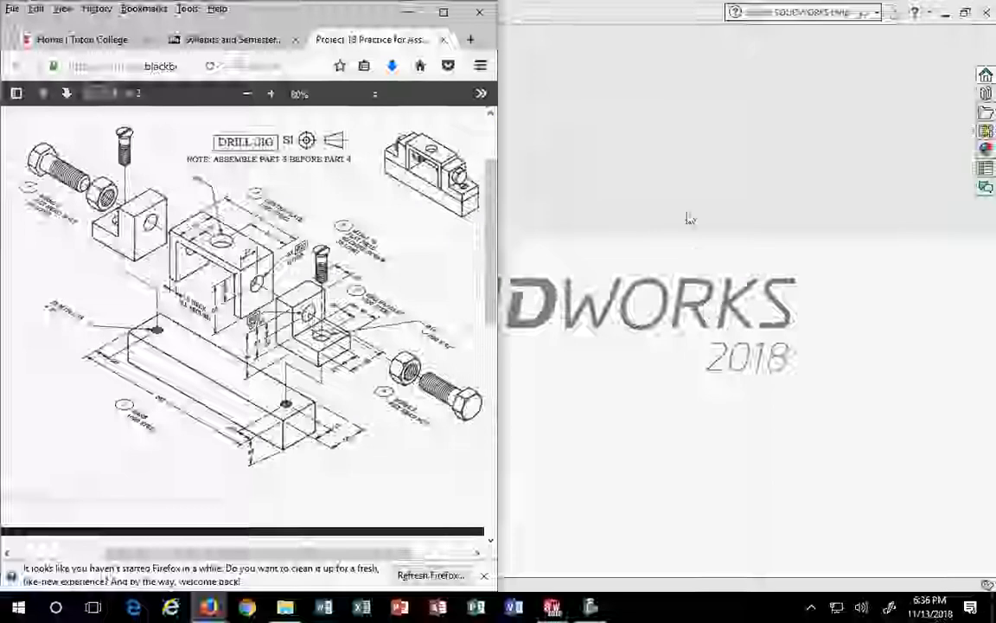
{"action": "left_click", "coordinate": [666, 220]}
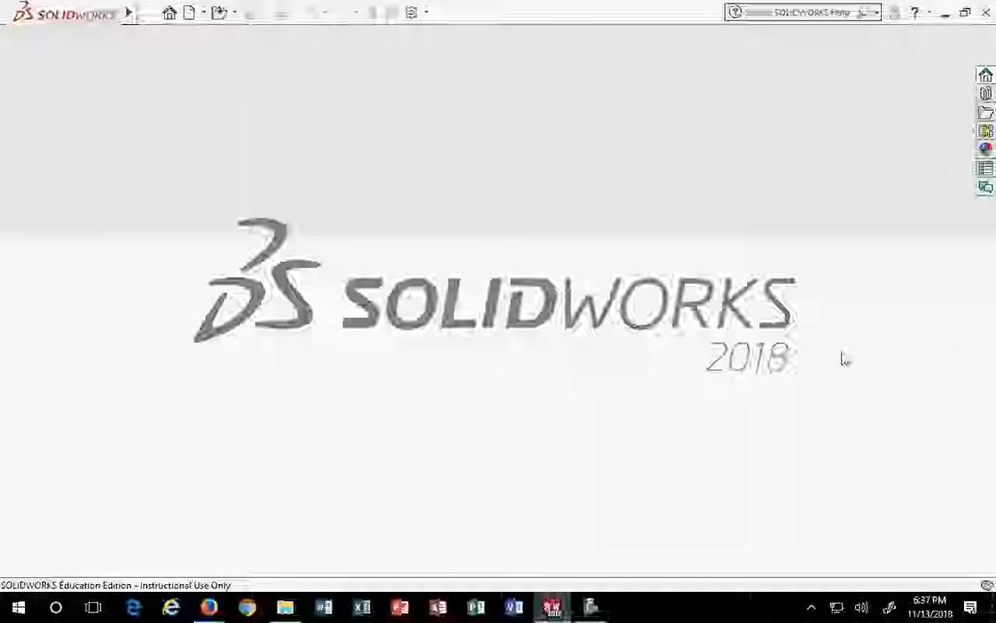
Snap the SolidWorks window to the free half of the screen beside the drill jig drawing
{"action": "left_click", "coordinate": [553, 609]}
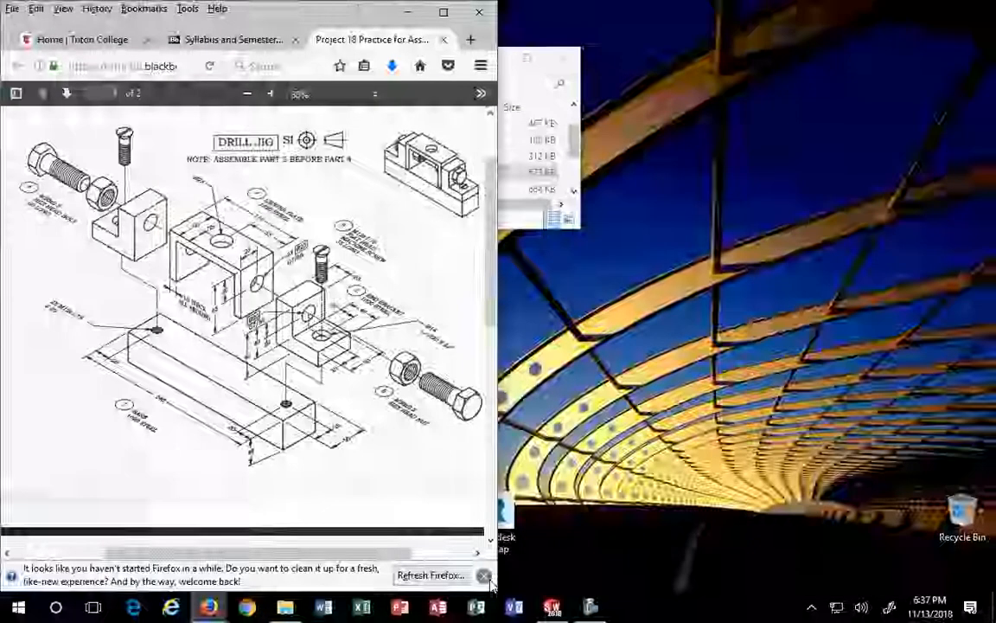
{"action": "left_click", "coordinate": [553, 609]}
{"action": "left_click_drag", "start_coordinate": [303, 18], "coordinate": [858, 224]}
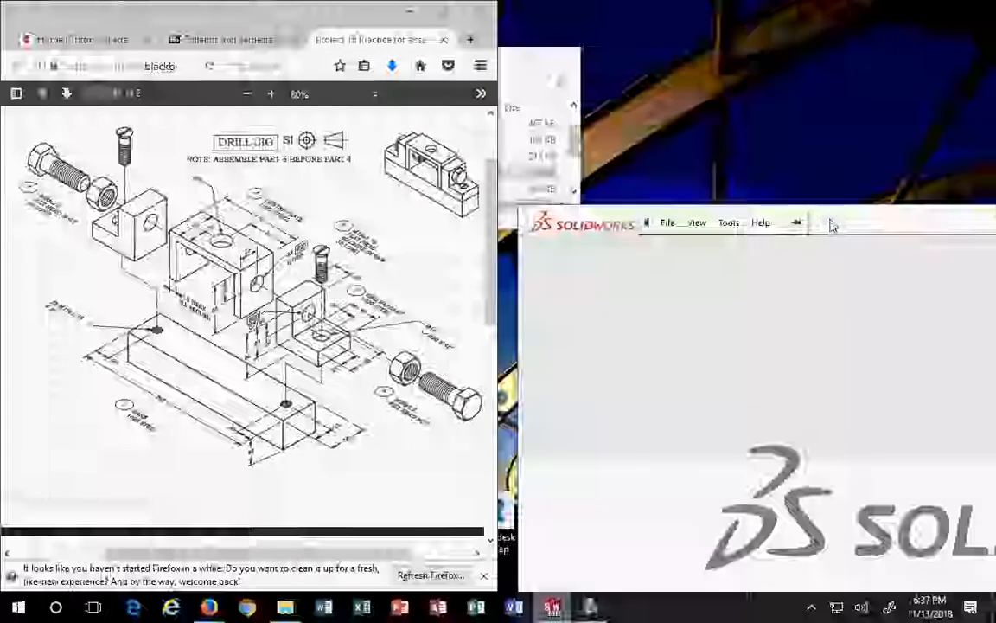
{"action": "right_click", "coordinate": [942, 206]}
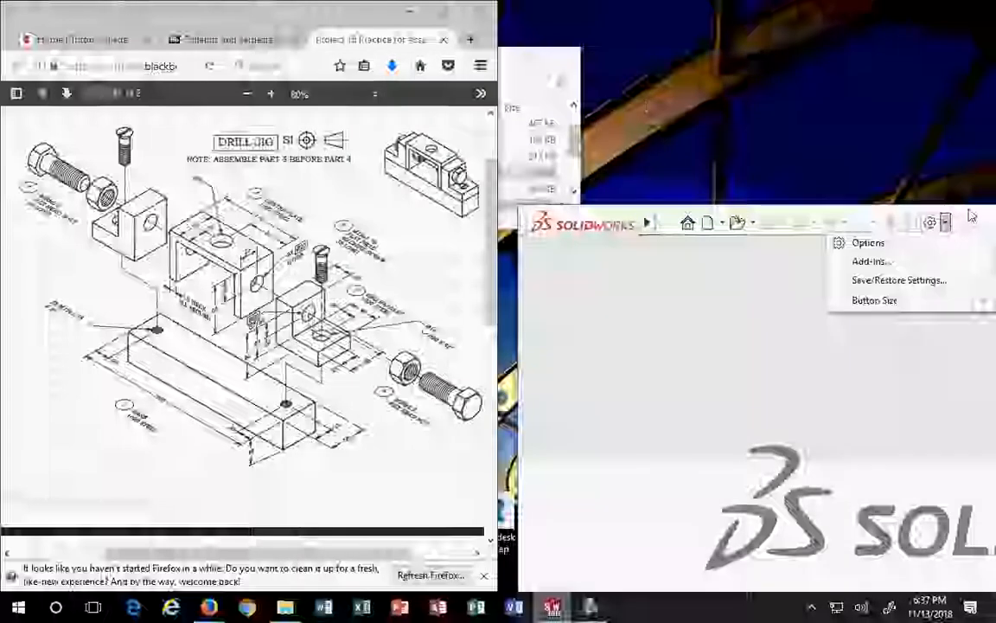
{"action": "key", "text": "Escape"}
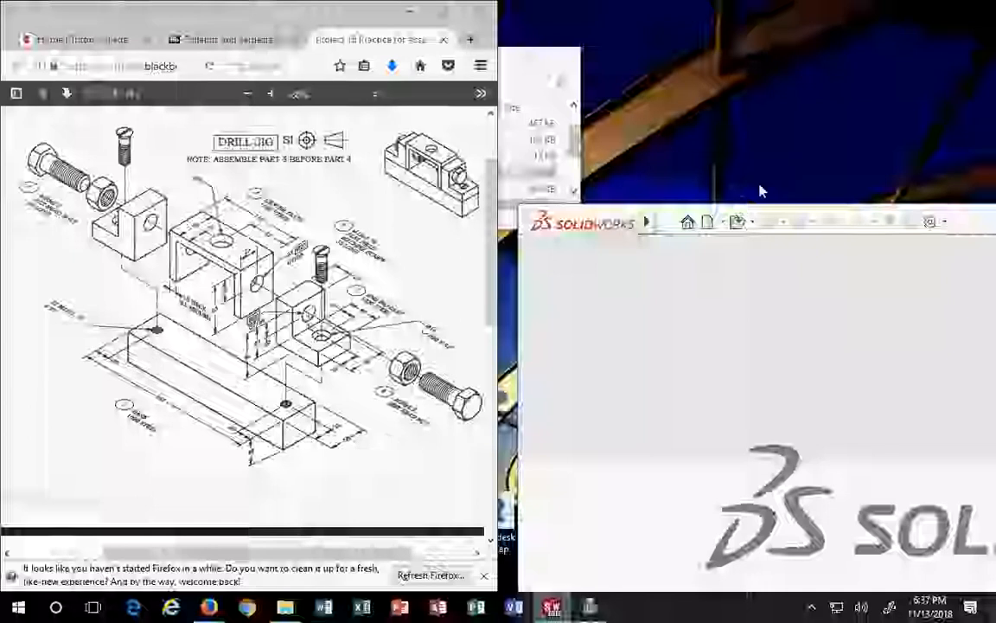
{"action": "left_click_drag", "start_coordinate": [873, 206], "coordinate": [877, 2]}
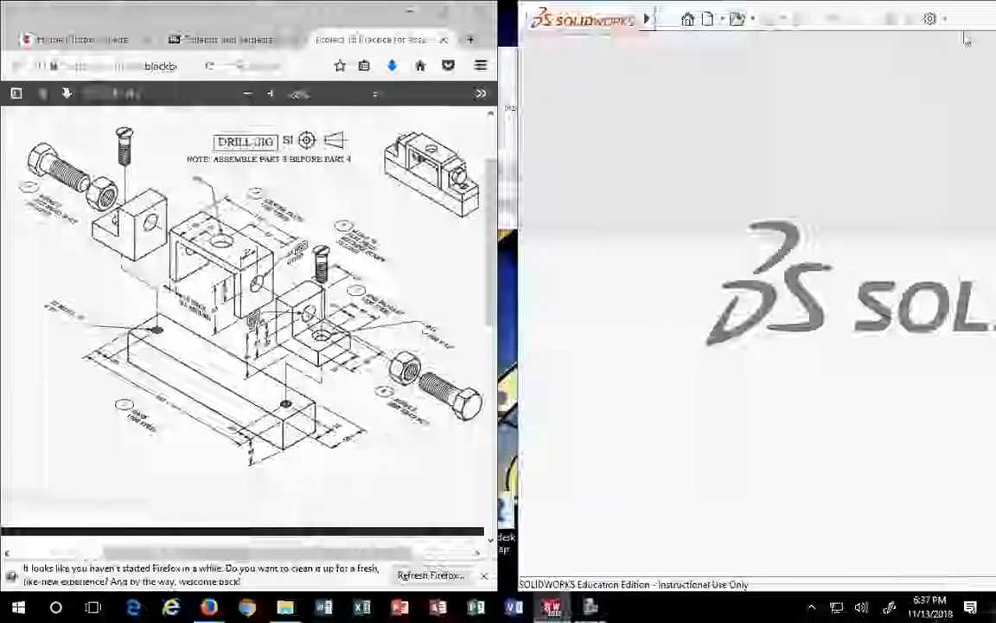
{"action": "left_click_drag", "start_coordinate": [961, 16], "coordinate": [995, 223]}
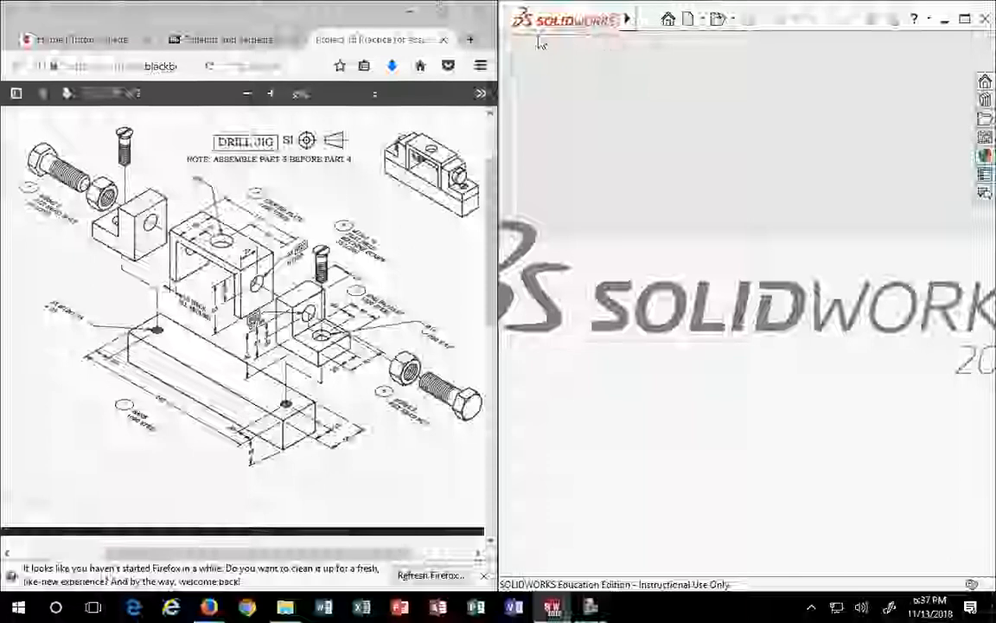
Start a new document and set the default template units to MMGS (millimeter, gram, second) with the ISO dimension standard
{"action": "left_click", "coordinate": [649, 19]}
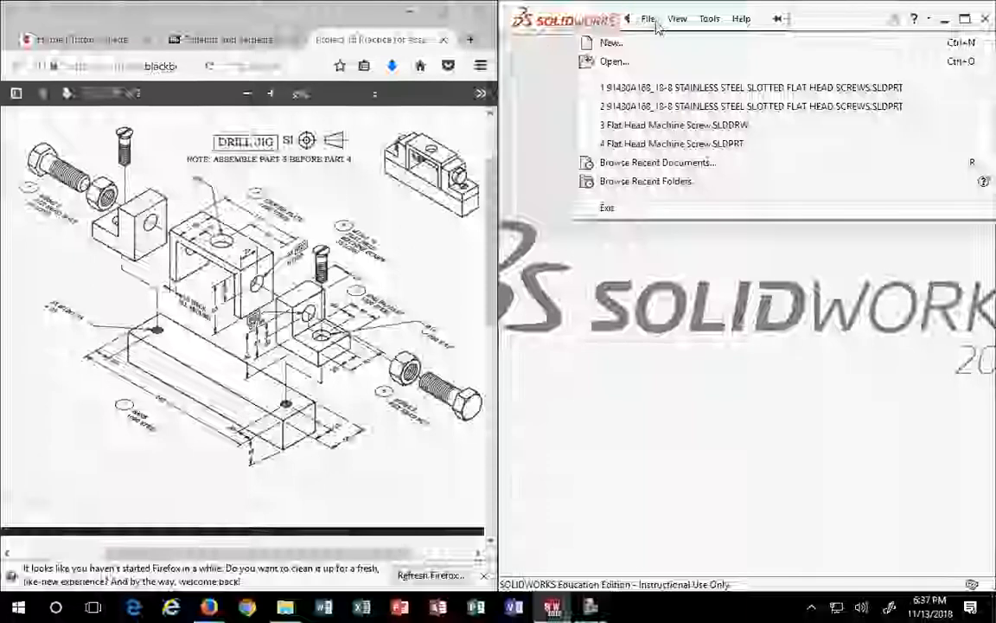
{"action": "left_click", "coordinate": [610, 42]}
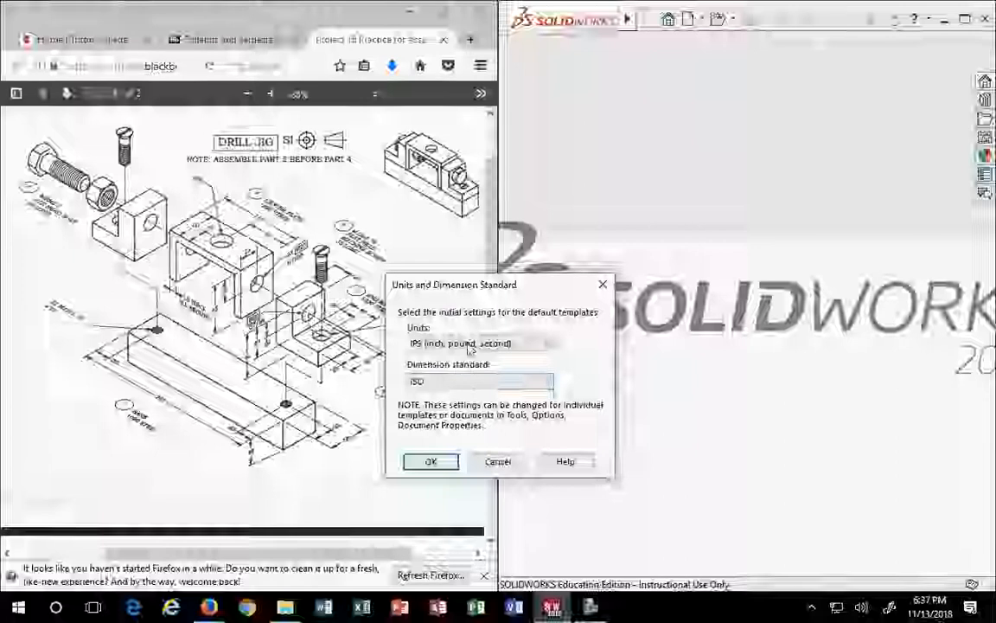
{"action": "left_click", "coordinate": [459, 386]}
{"action": "left_click", "coordinate": [432, 394]}
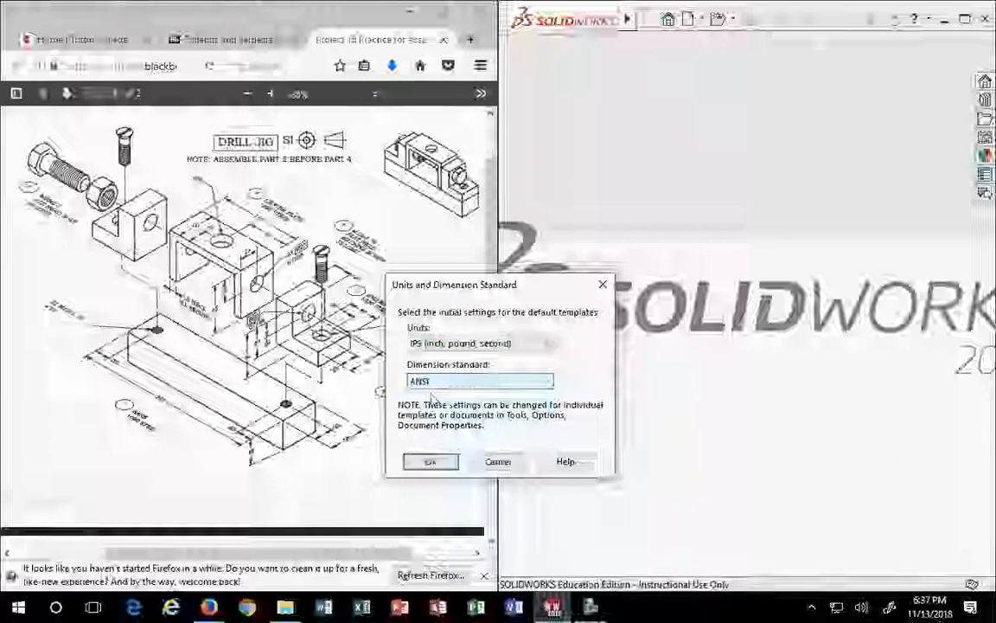
{"action": "left_click", "coordinate": [459, 384]}
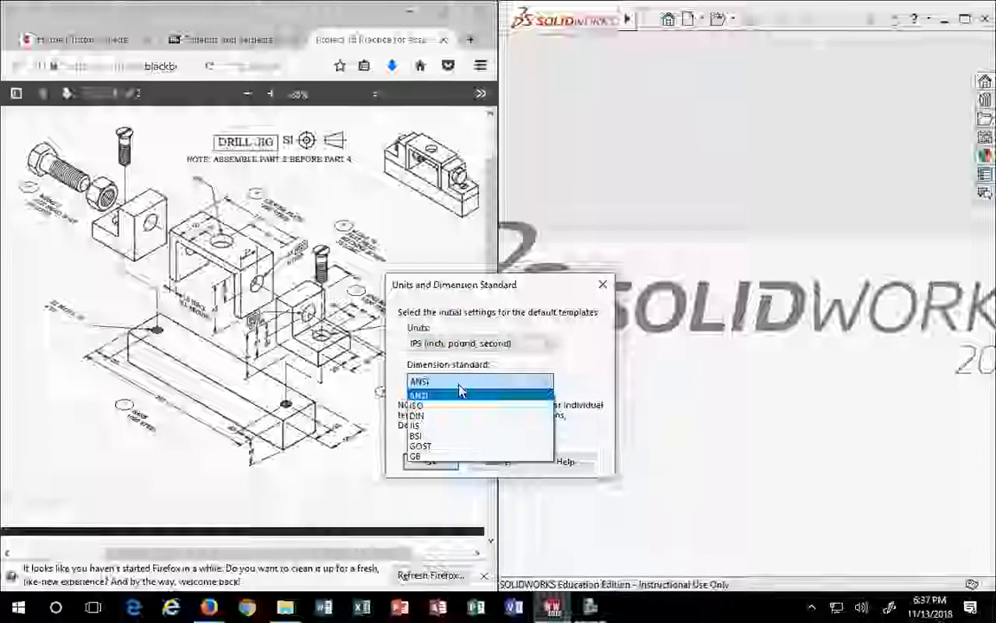
{"action": "left_click", "coordinate": [477, 335]}
{"action": "left_click", "coordinate": [467, 344]}
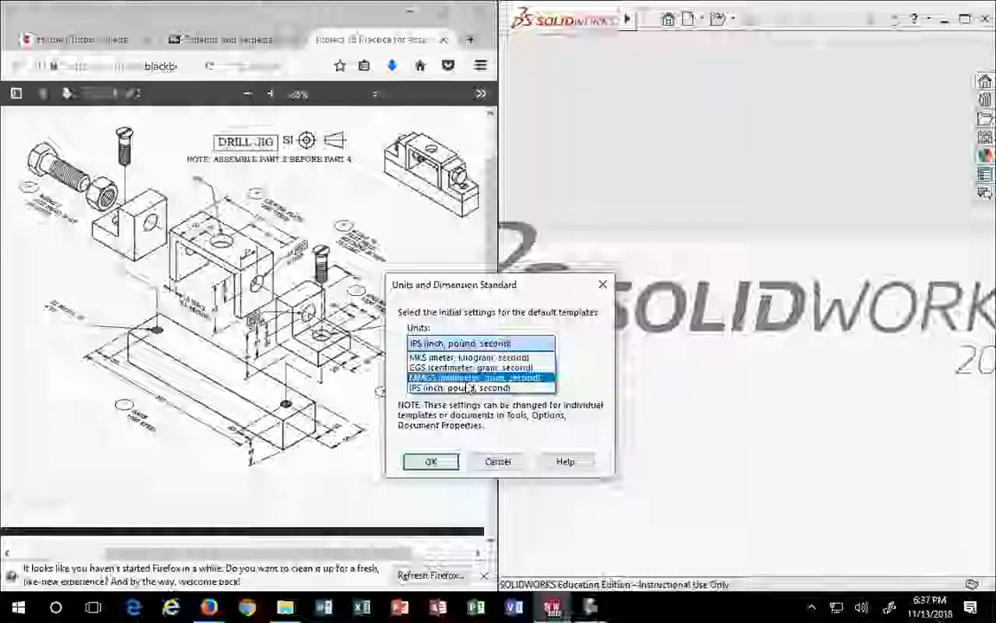
{"action": "left_click", "coordinate": [465, 378]}
{"action": "left_click", "coordinate": [465, 381]}
{"action": "left_click", "coordinate": [443, 406]}
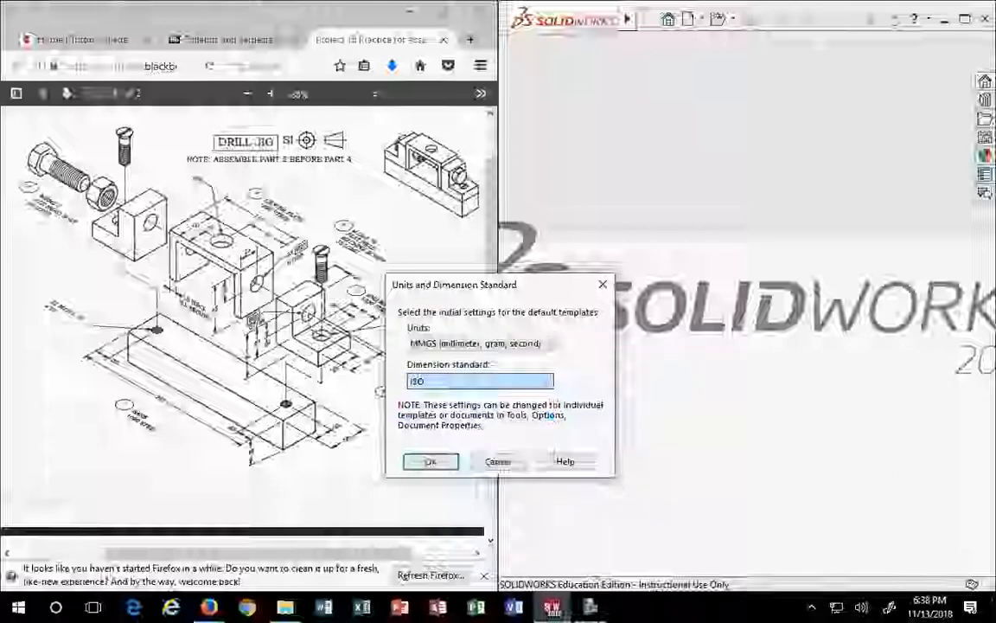
{"action": "left_click", "coordinate": [432, 462]}
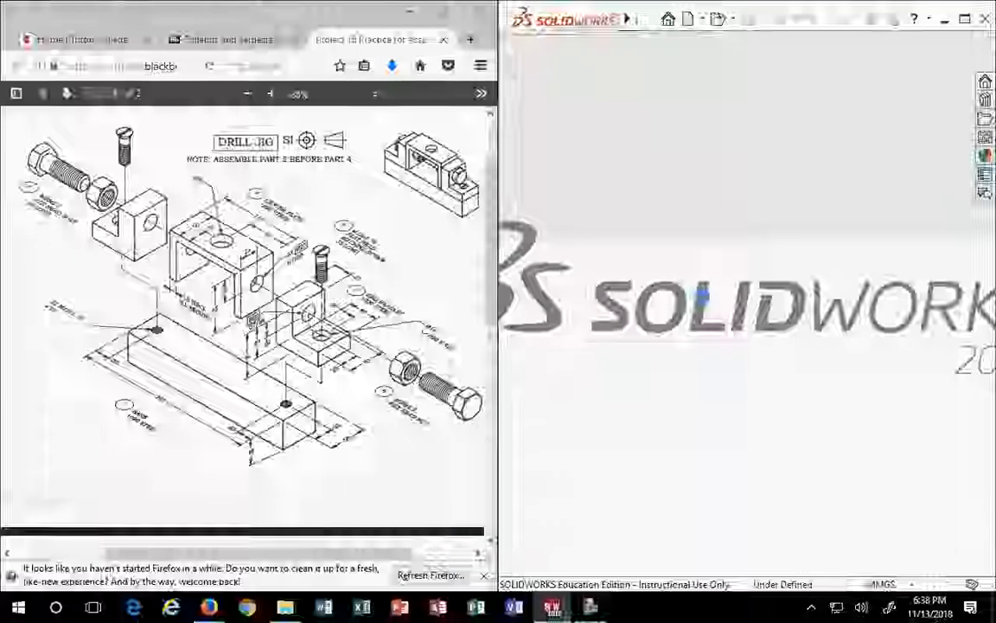
Create a new assembly document
{"action": "left_click_drag", "start_coordinate": [589, 239], "coordinate": [645, 32]}
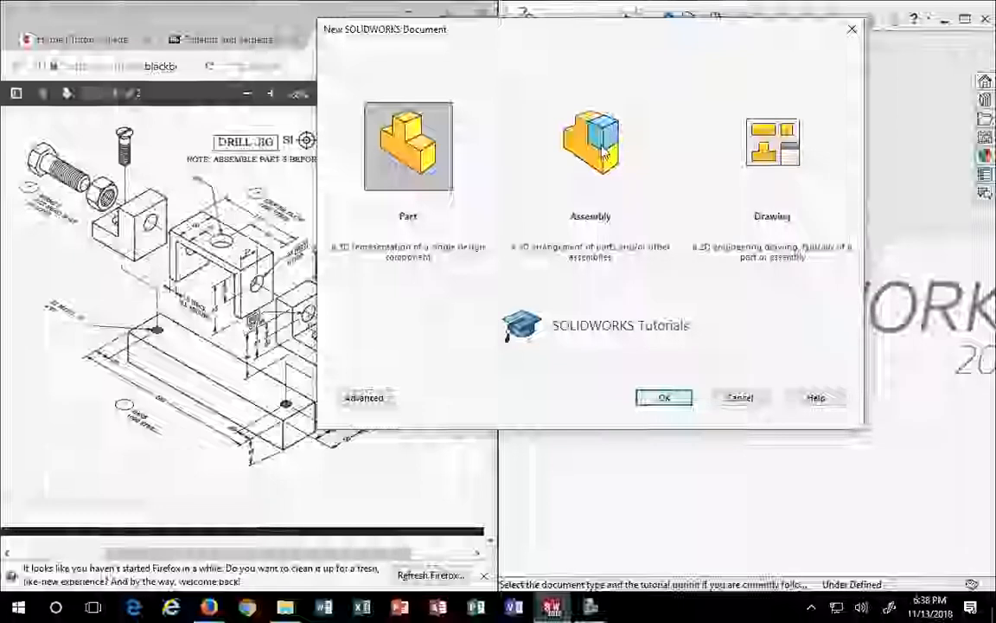
{"action": "double_click", "coordinate": [434, 154]}
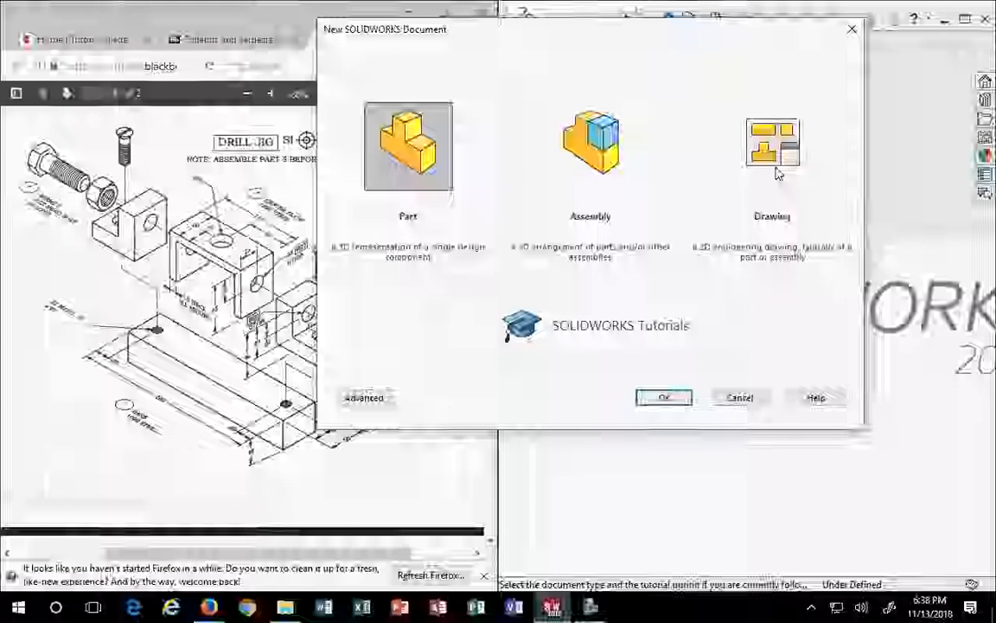
{"action": "left_click", "coordinate": [604, 161]}
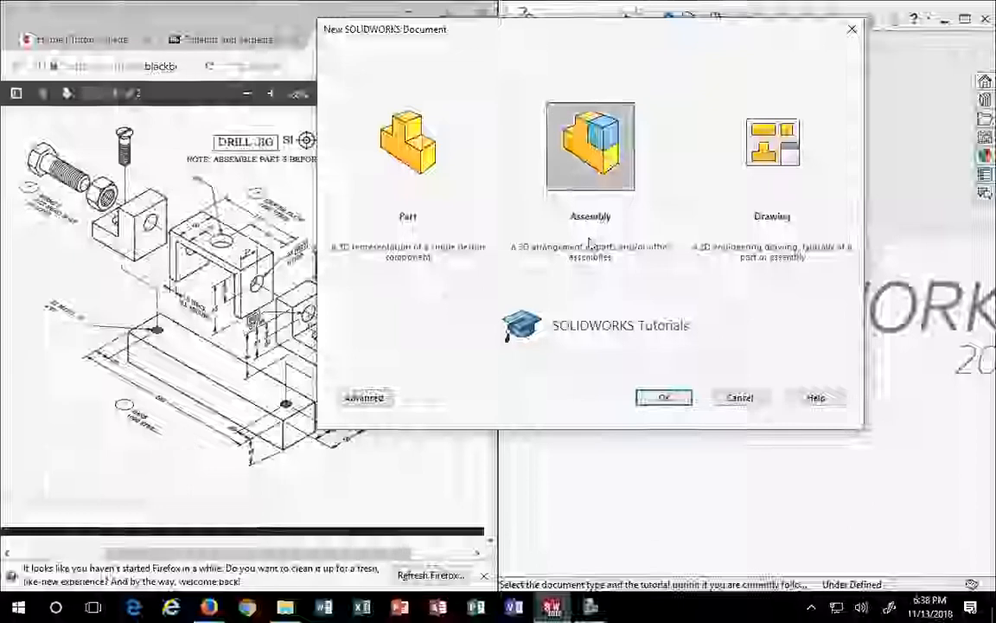
{"action": "left_click", "coordinate": [664, 399]}
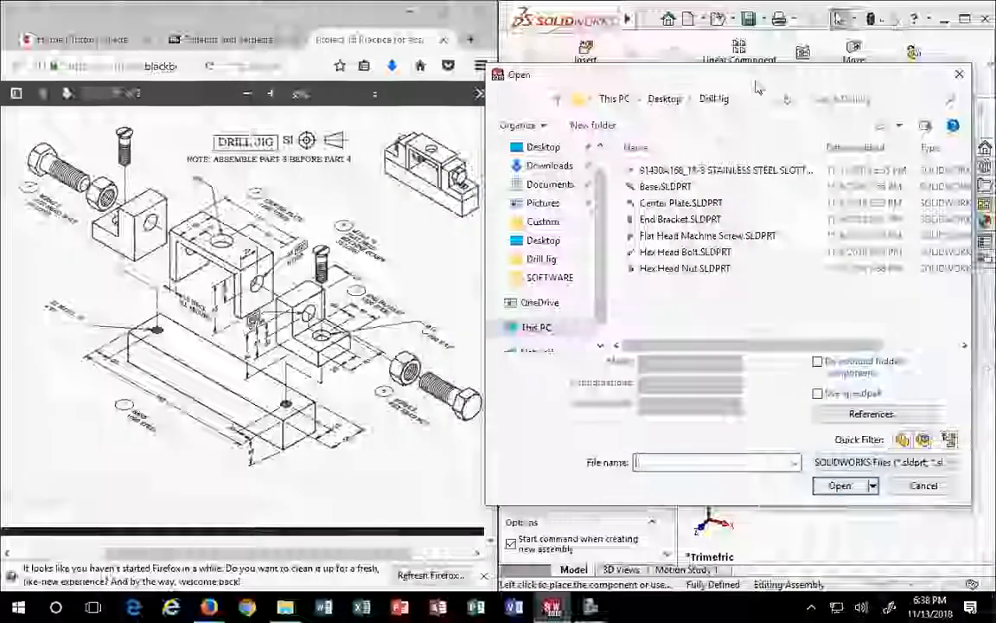
Load all seven part files from the desktop's Drill Jig folder, from the 91430A168 screw through Hex Head Nut, as components to insert
{"action": "left_click_drag", "start_coordinate": [755, 88], "coordinate": [367, 58]}
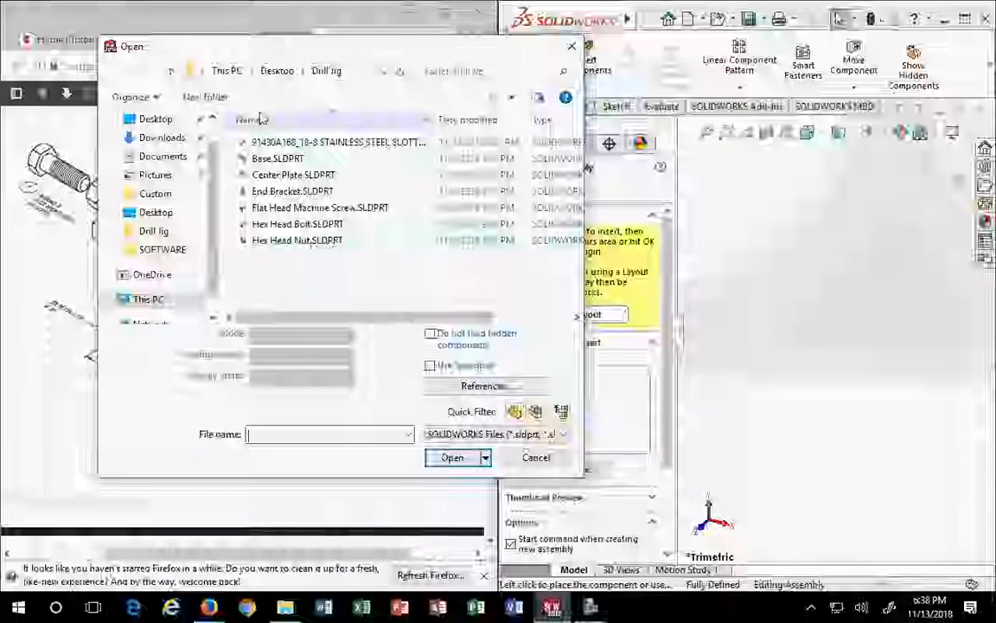
{"action": "left_click", "coordinate": [325, 145]}
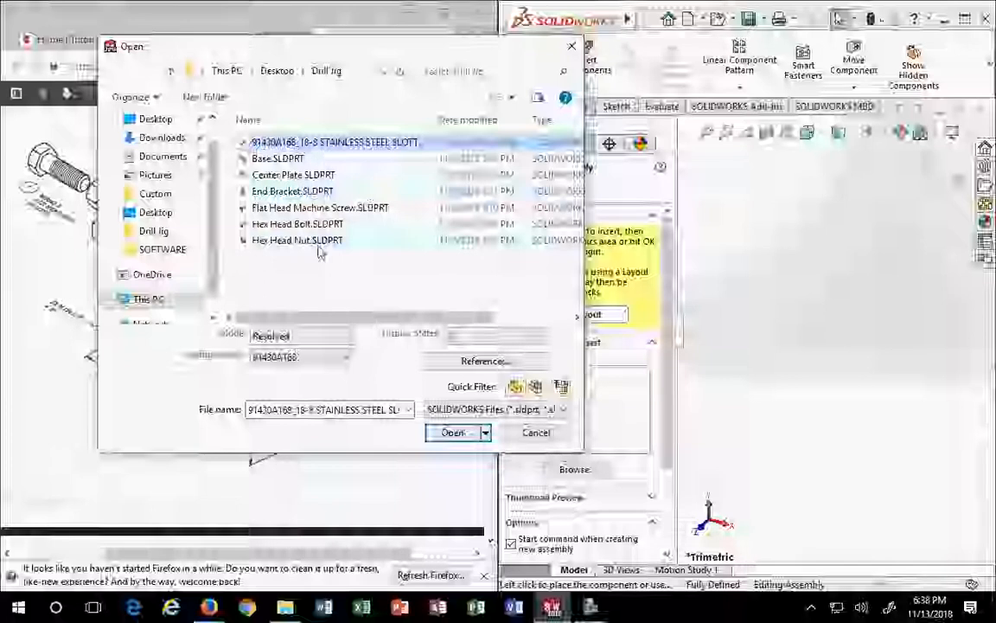
{"action": "left_click", "coordinate": [324, 242], "text": "shift"}
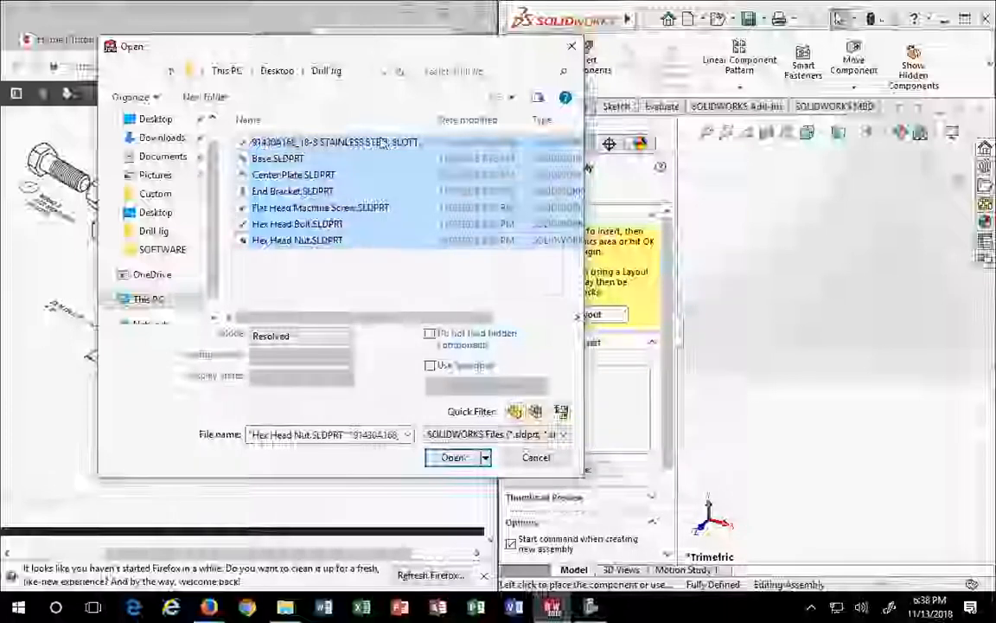
{"action": "left_click", "coordinate": [378, 146]}
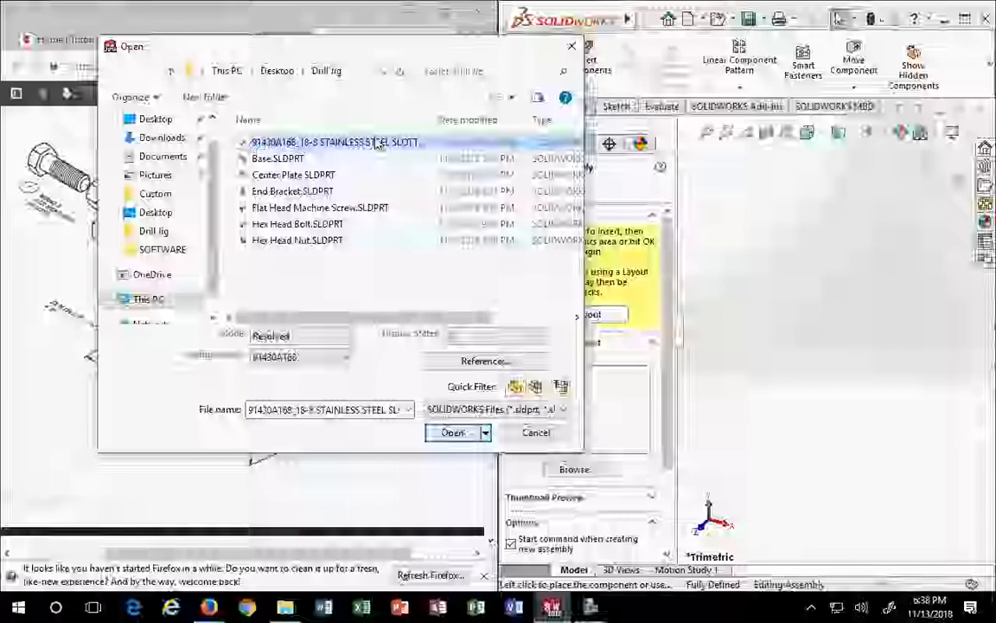
{"action": "left_click", "coordinate": [304, 244], "text": "shift"}
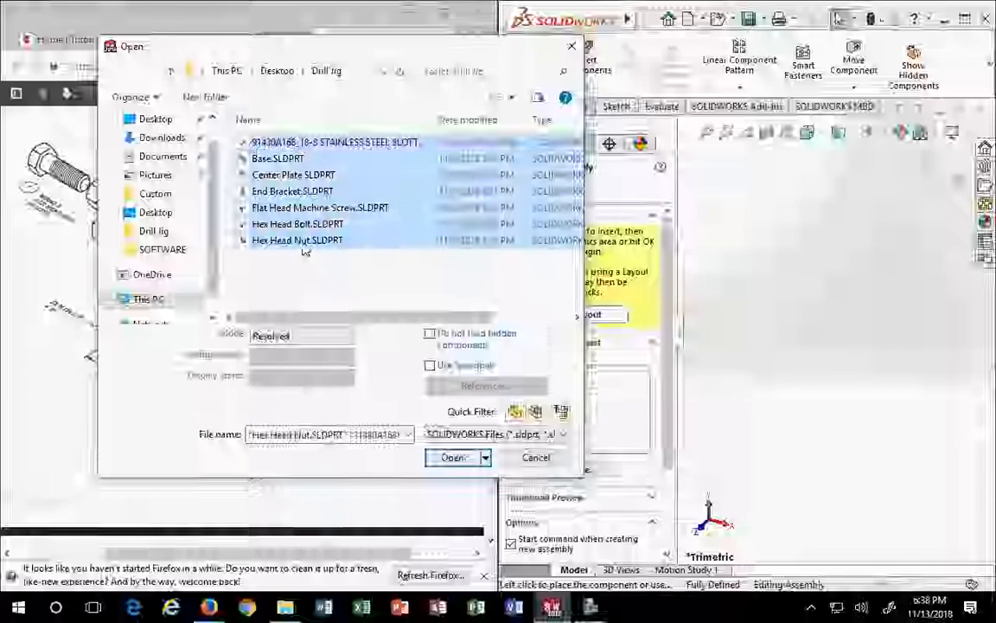
{"action": "left_click", "coordinate": [298, 142]}
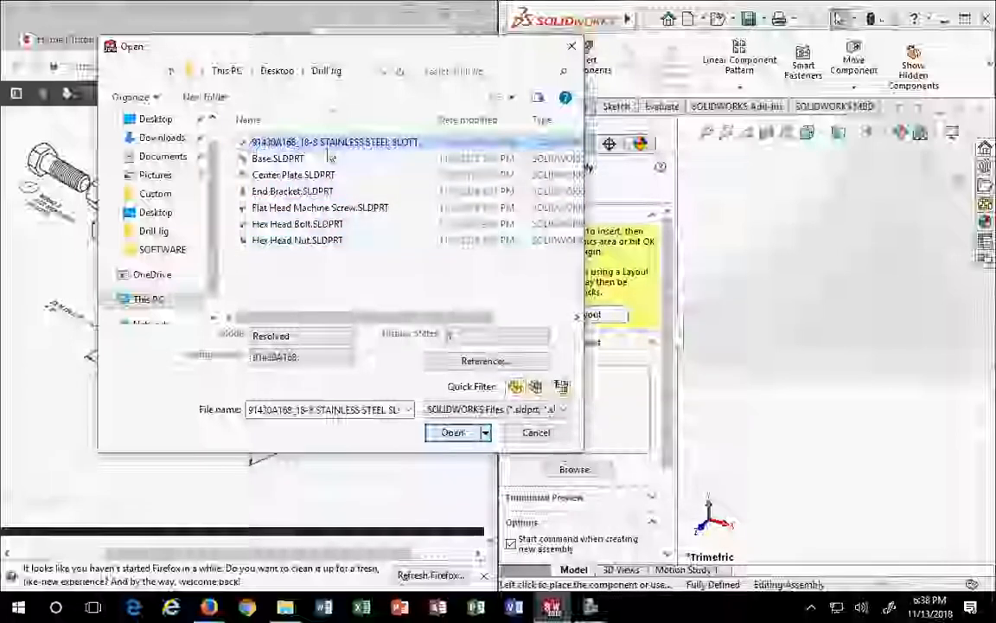
{"action": "left_click", "coordinate": [310, 243], "text": "shift"}
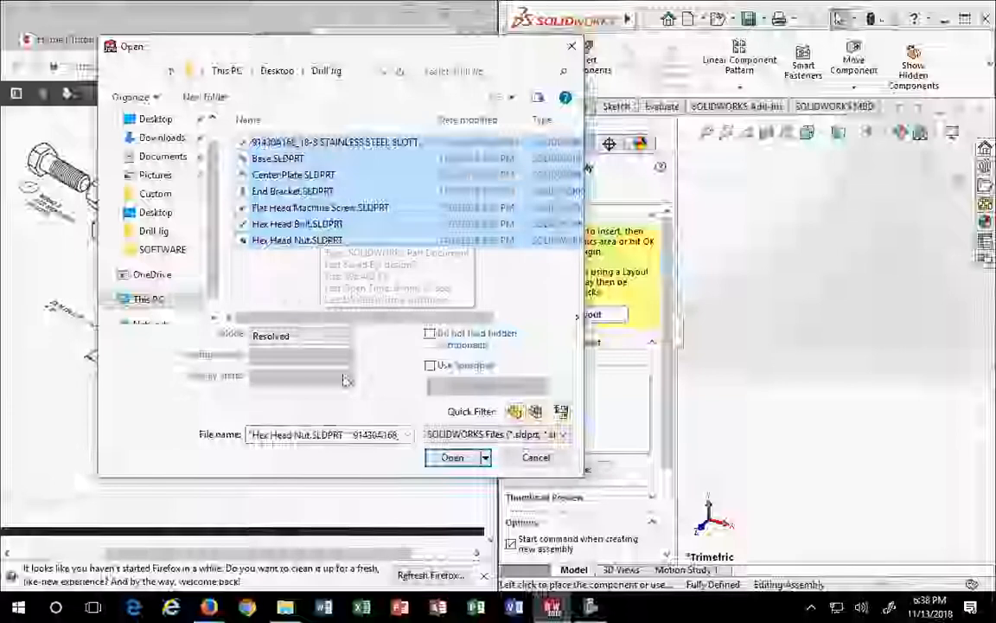
{"action": "left_click", "coordinate": [273, 269]}
{"action": "left_click", "coordinate": [286, 143]}
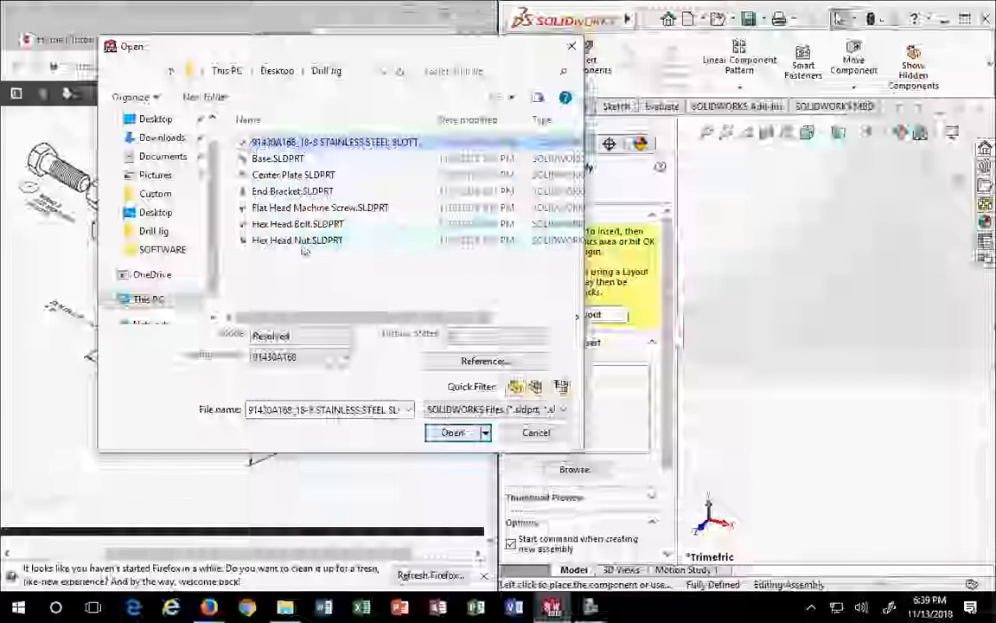
{"action": "left_click", "coordinate": [303, 247], "text": "shift"}
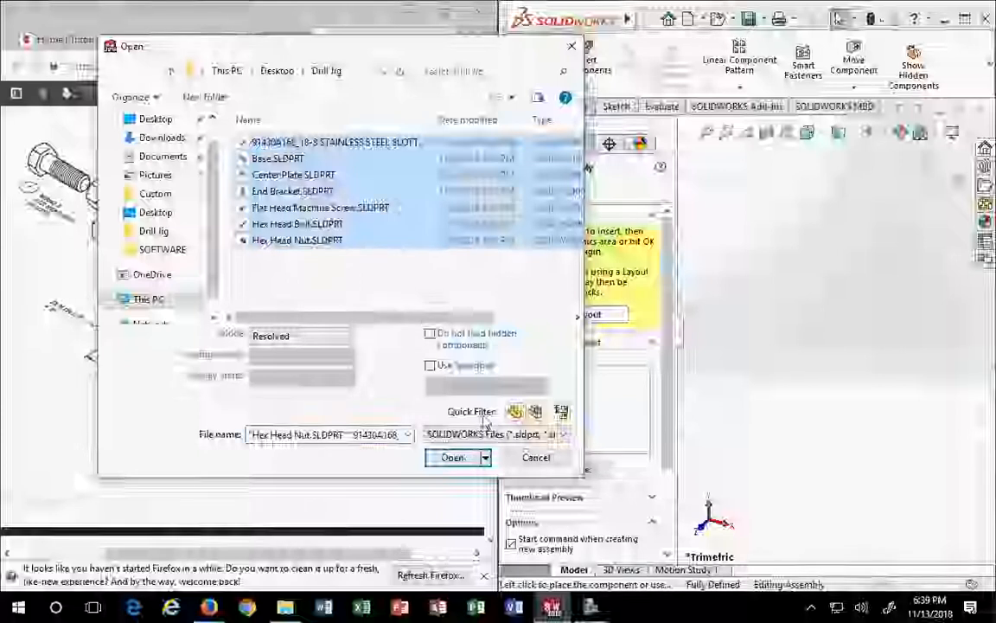
{"action": "left_click", "coordinate": [467, 460]}
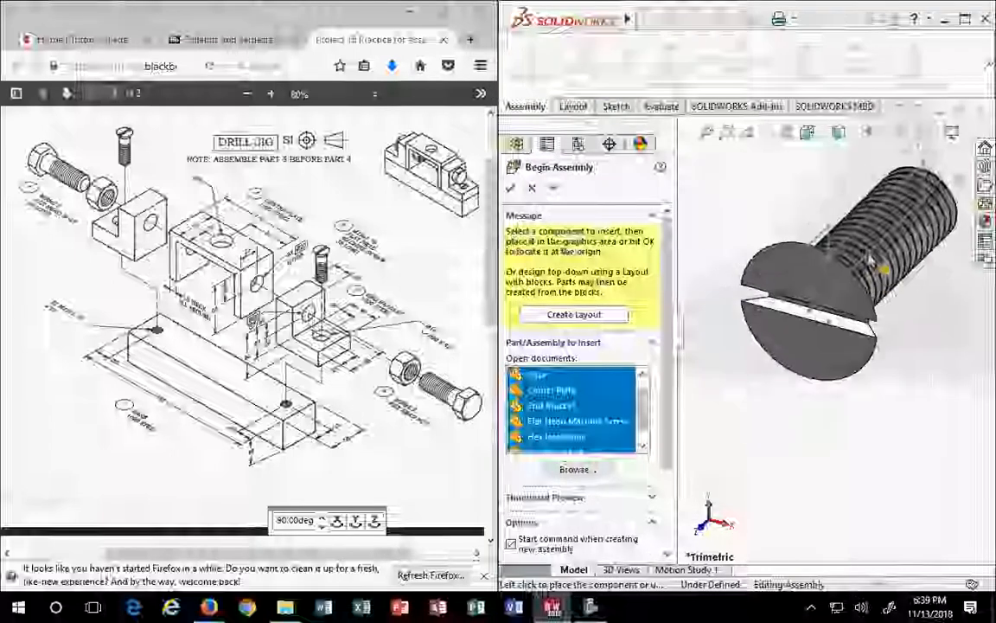
Place the two flat head screws, base, center plate, end bracket, hex head bolt and hex head nut separately in the assembly
{"action": "scroll", "coordinate": [864, 278], "scroll_direction": "up", "scroll_amount": 5}
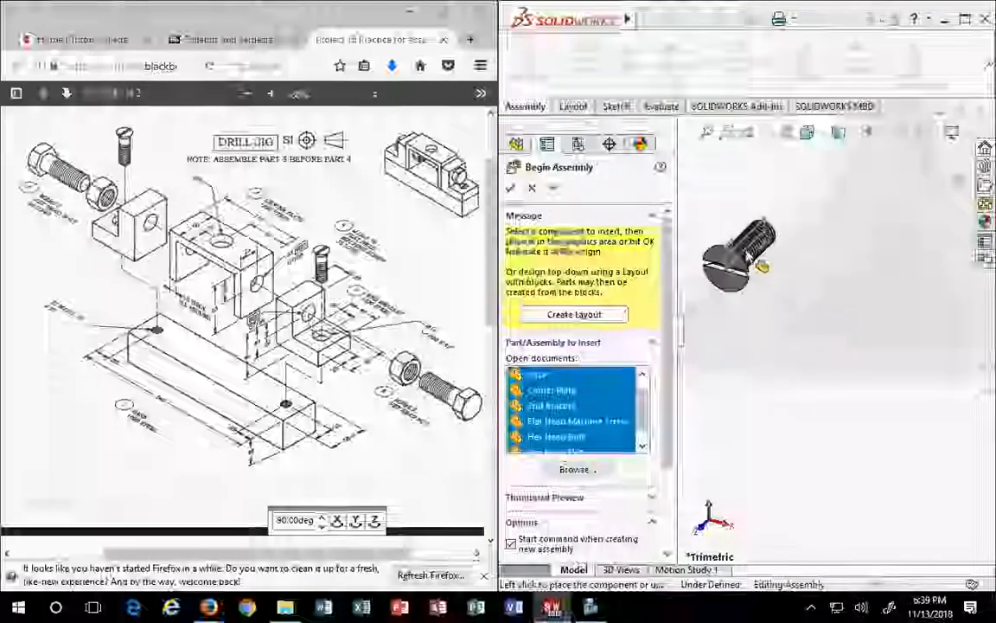
{"action": "left_click", "coordinate": [768, 264]}
{"action": "scroll", "coordinate": [789, 296], "scroll_direction": "up", "scroll_amount": 6}
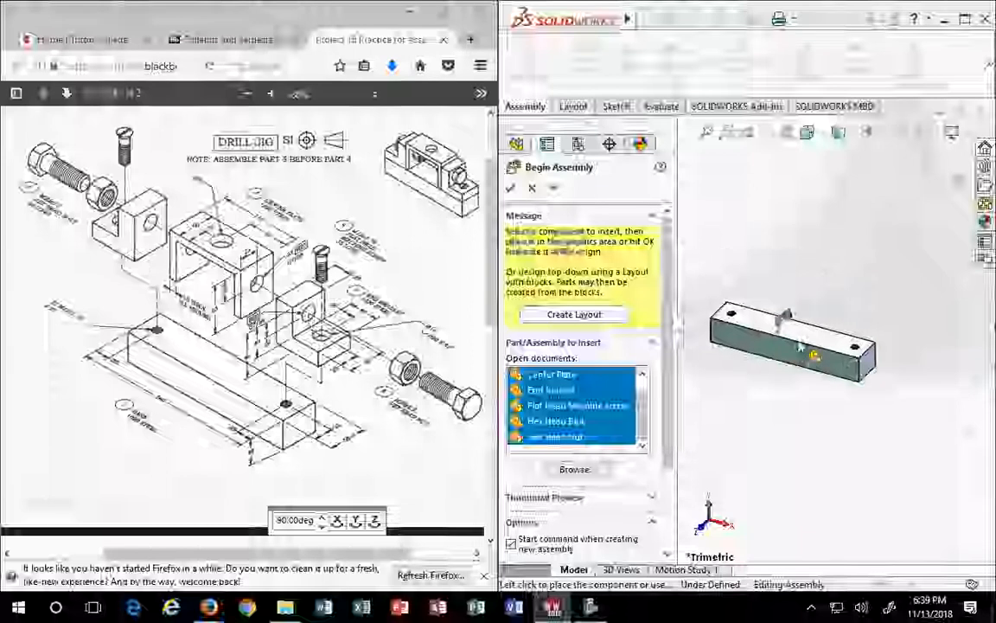
{"action": "left_click", "coordinate": [855, 245]}
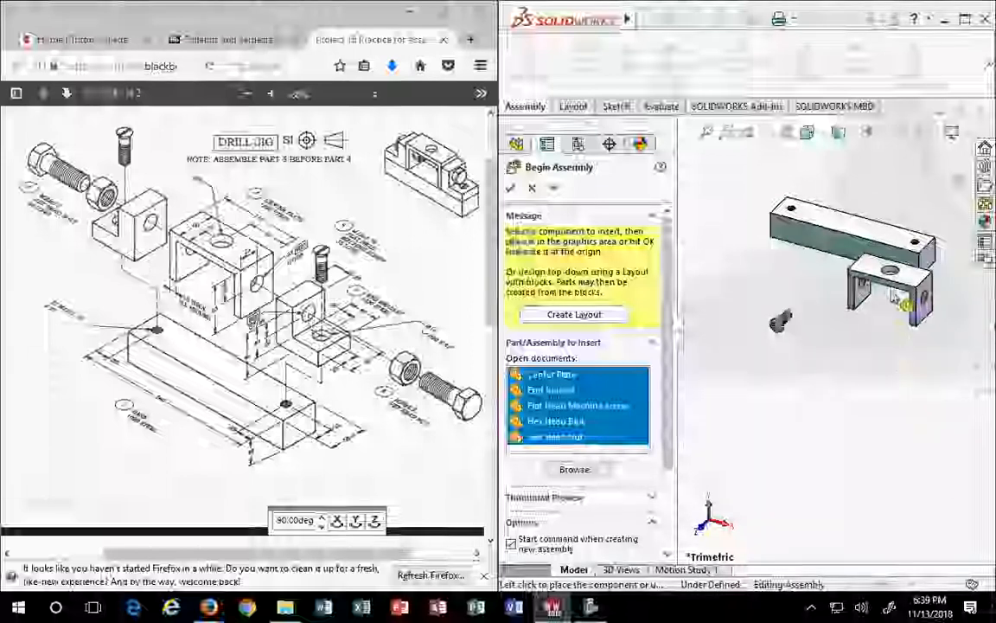
{"action": "left_click", "coordinate": [878, 320]}
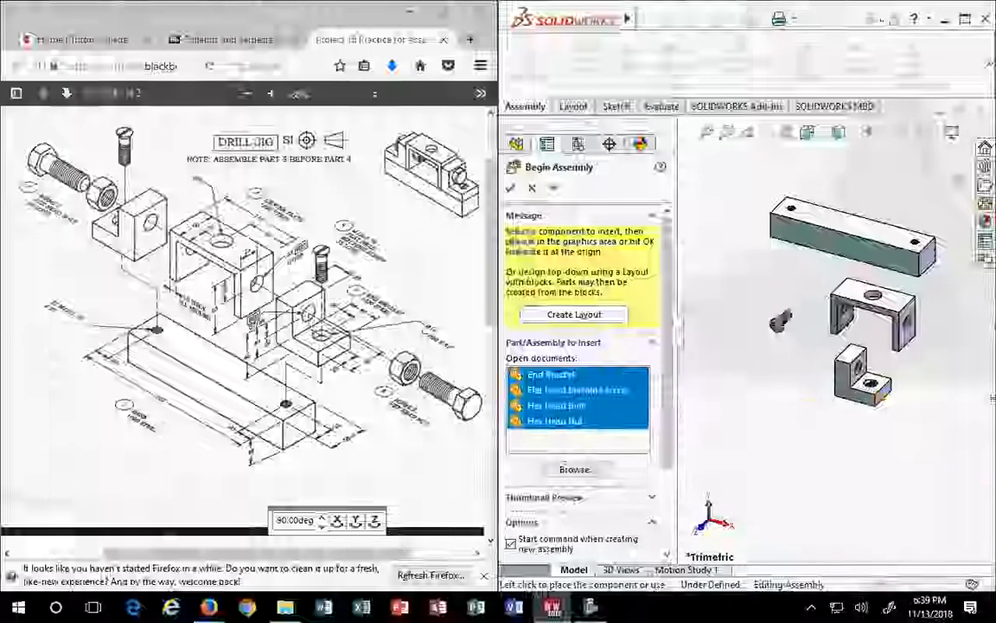
{"action": "left_click", "coordinate": [817, 371]}
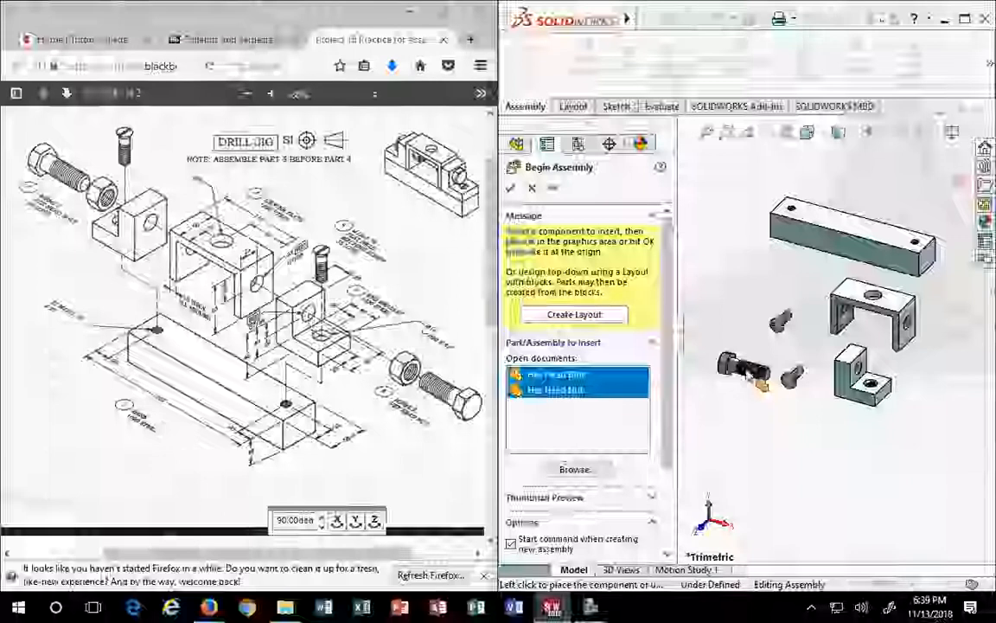
{"action": "left_click", "coordinate": [790, 425]}
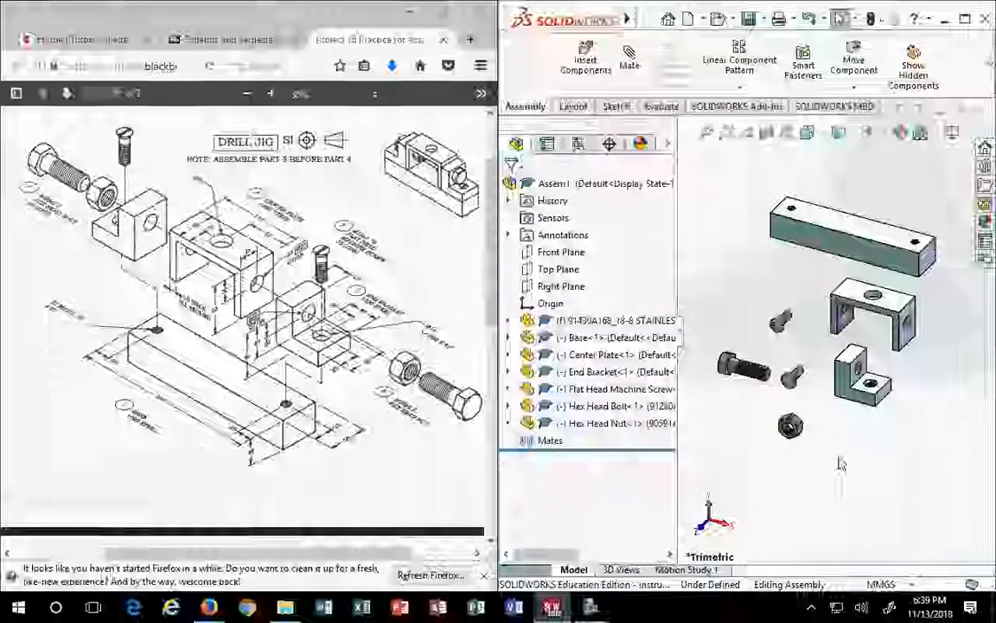
Maximize the SolidWorks window and widen the design tree so more of the component names can be read
{"action": "left_click_drag", "start_coordinate": [678, 222], "coordinate": [618, 204]}
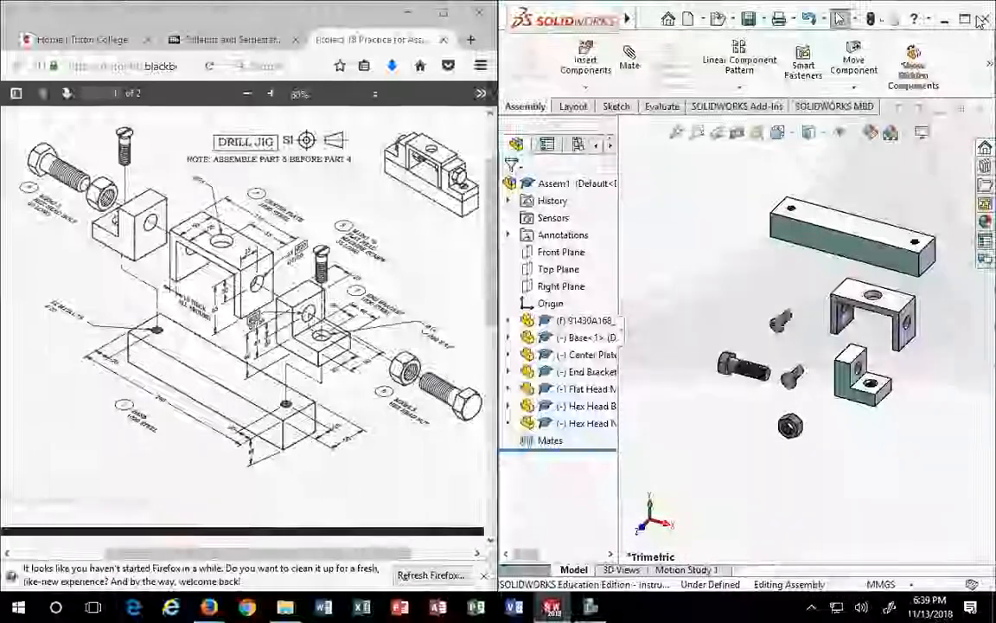
{"action": "double_click", "coordinate": [881, 17]}
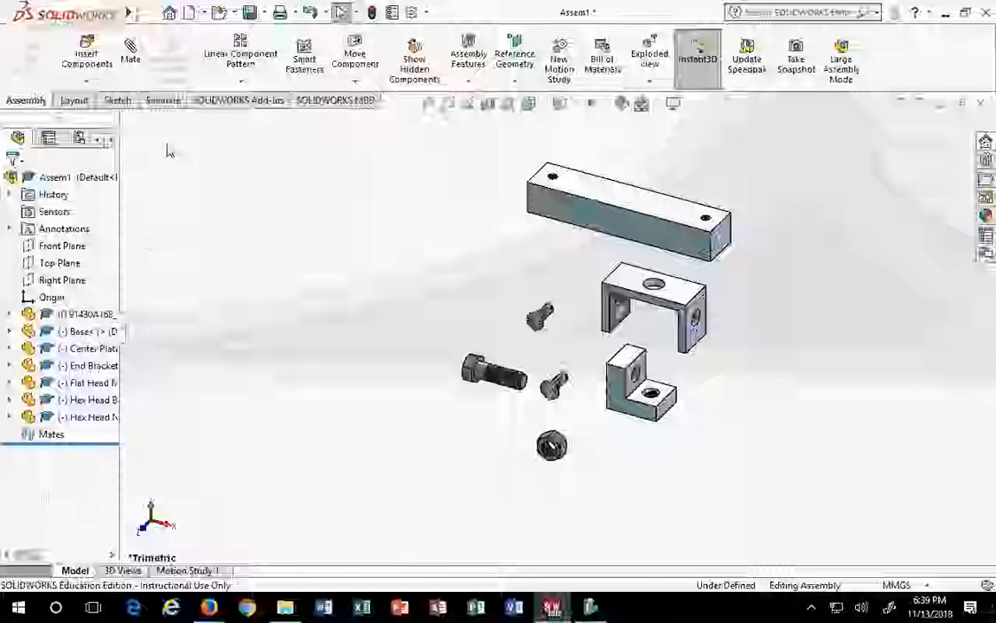
{"action": "left_click_drag", "start_coordinate": [120, 223], "coordinate": [200, 224]}
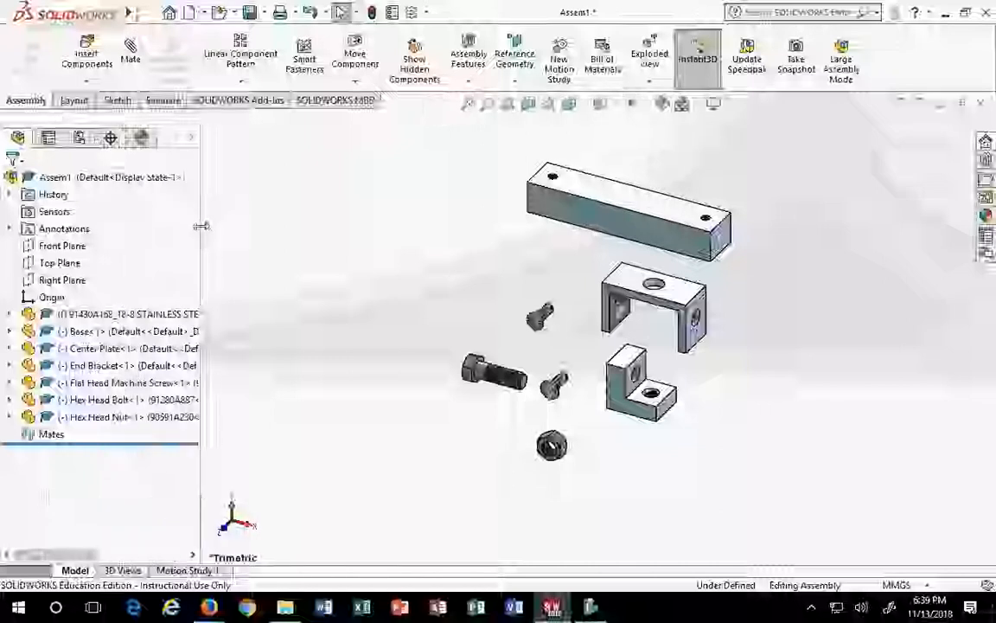
Move the base, center plate and end bracket away from the fasteners, and try to move the fixed 91430A168 screw
{"action": "left_click", "coordinate": [134, 316]}
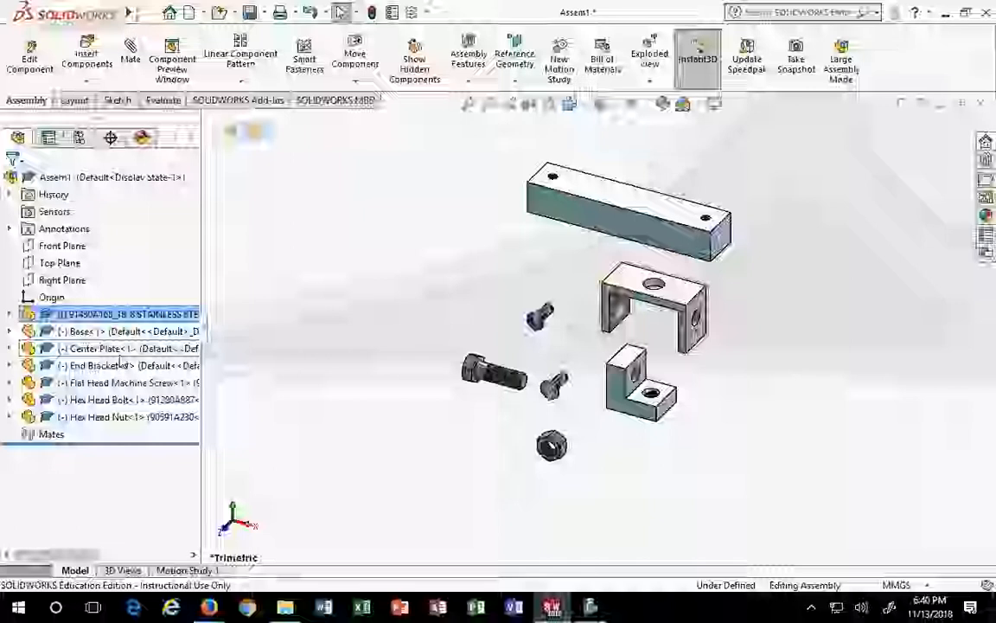
{"action": "left_click_drag", "start_coordinate": [639, 211], "coordinate": [911, 225]}
{"action": "left_click", "coordinate": [649, 314]}
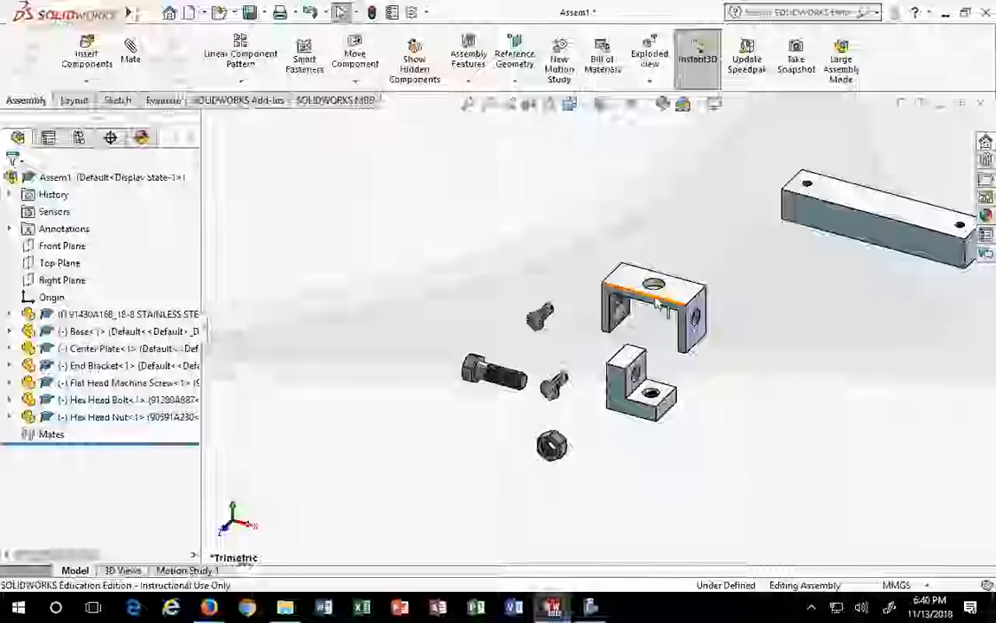
{"action": "left_click_drag", "start_coordinate": [658, 299], "coordinate": [826, 362]}
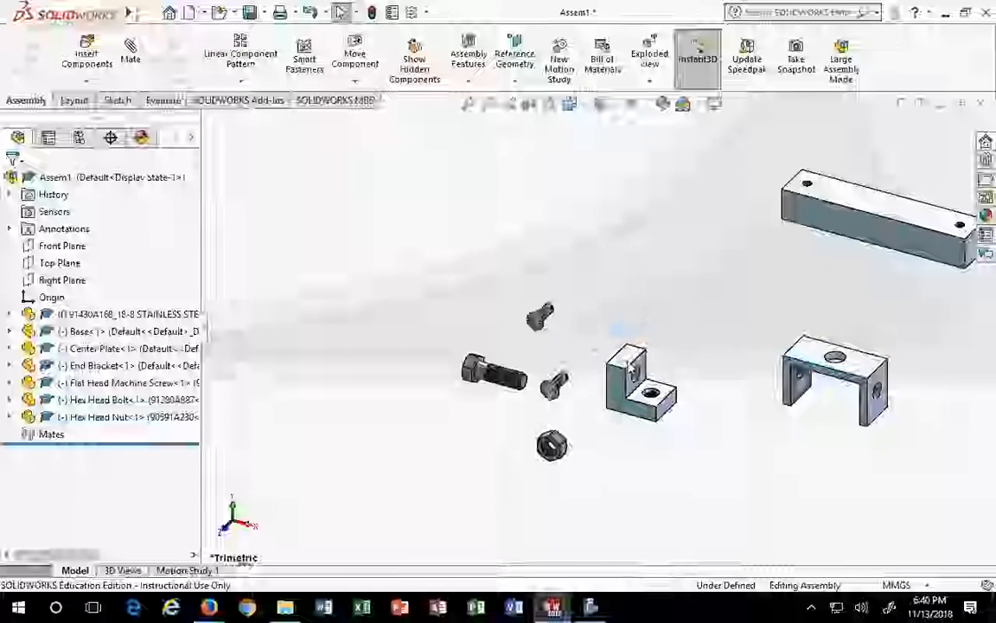
{"action": "left_click_drag", "start_coordinate": [628, 389], "coordinate": [670, 317]}
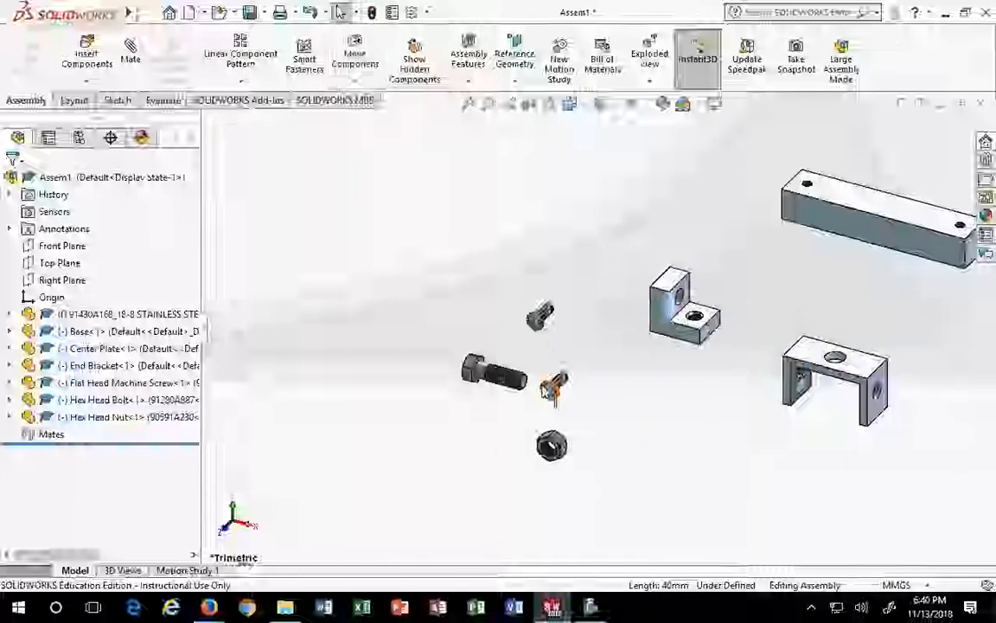
{"action": "left_click", "coordinate": [539, 318]}
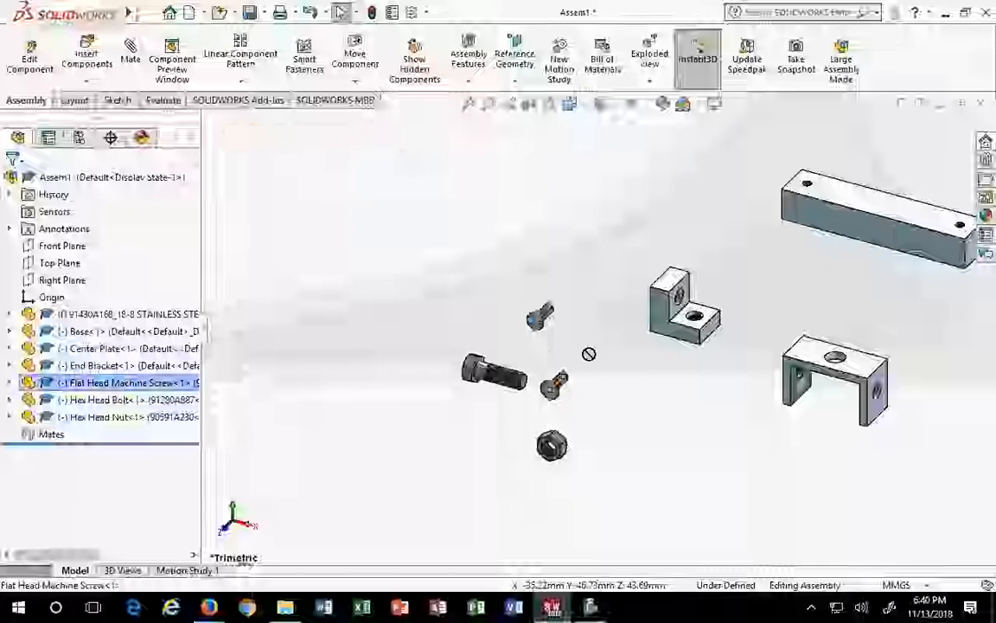
Move the hex head nut, flat head machine screw and hex head bolt apart, and try to move the fixed 91430A168 screw
{"action": "scroll", "coordinate": [591, 444], "scroll_direction": "down", "scroll_amount": 3}
{"action": "left_click_drag", "start_coordinate": [539, 409], "coordinate": [717, 353]}
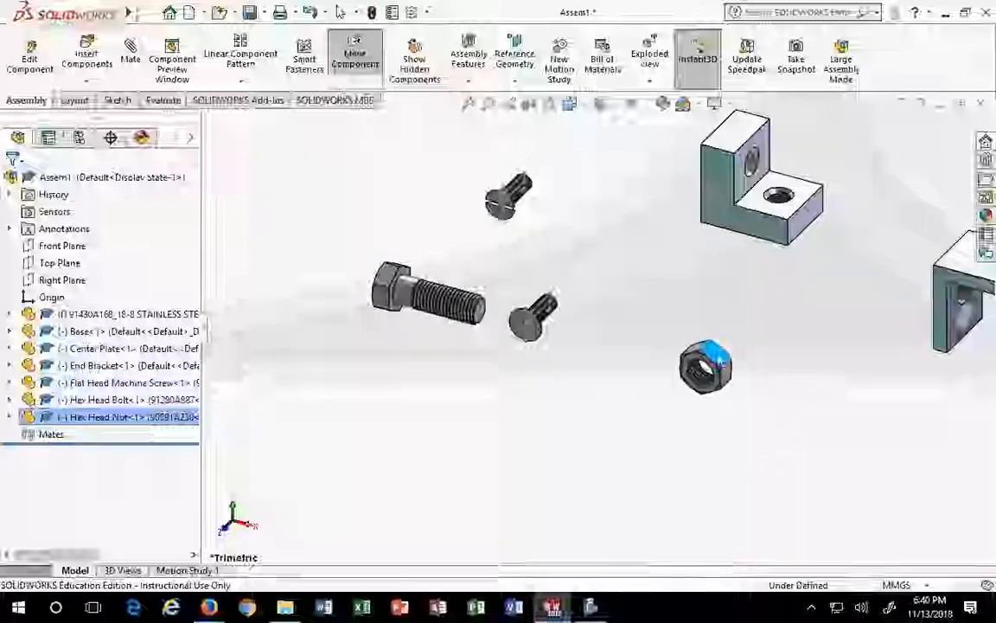
{"action": "left_click_drag", "start_coordinate": [550, 340], "coordinate": [624, 294]}
{"action": "left_click", "coordinate": [515, 212]}
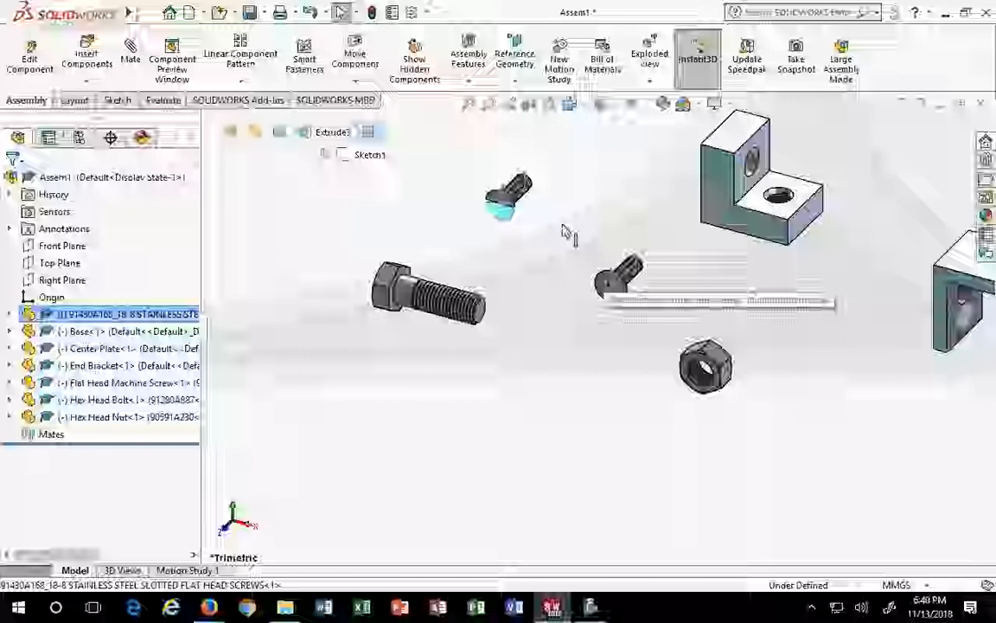
{"action": "left_click_drag", "start_coordinate": [534, 277], "coordinate": [508, 218]}
{"action": "left_click", "coordinate": [513, 219]}
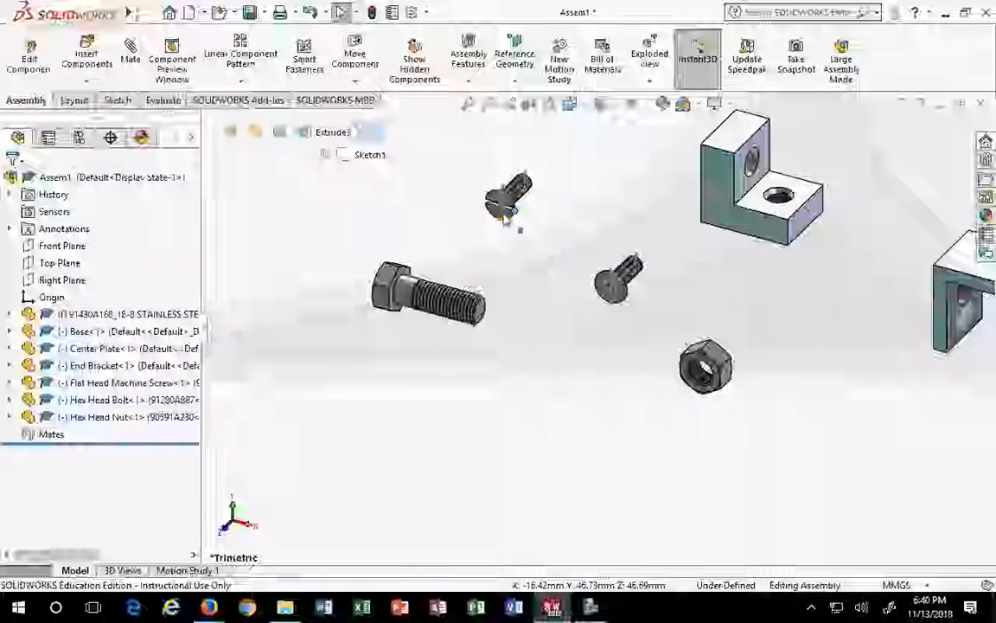
{"action": "left_click", "coordinate": [492, 267]}
{"action": "left_click_drag", "start_coordinate": [393, 285], "coordinate": [468, 311]}
Examine which model the 91430A168 component in the design tree refers to and how it sits among the other parts
{"action": "left_click", "coordinate": [89, 316]}
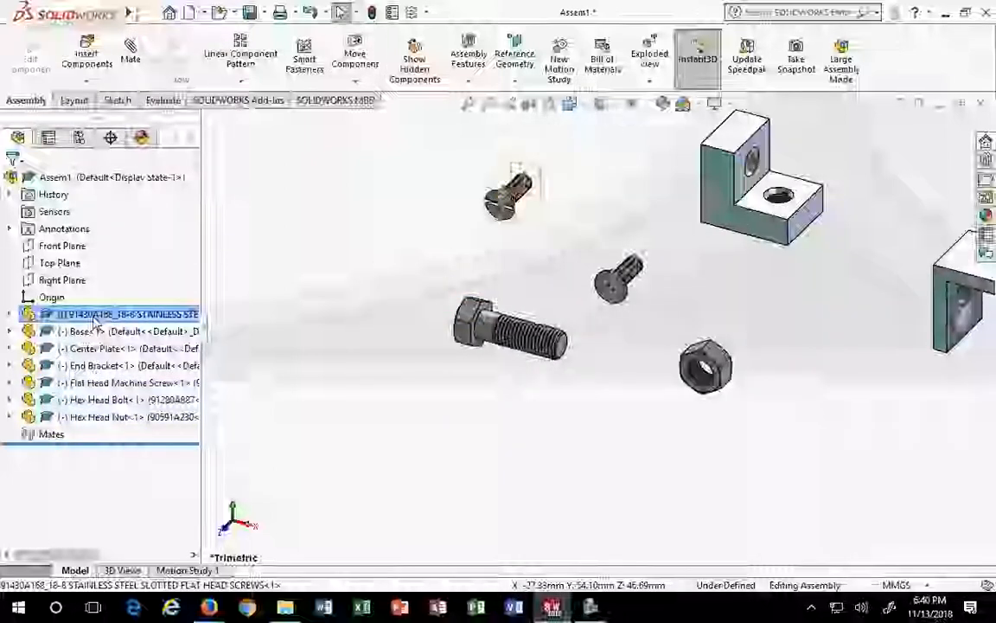
{"action": "scroll", "coordinate": [292, 365], "scroll_direction": "down", "scroll_amount": 3}
{"action": "scroll", "coordinate": [291, 363], "scroll_direction": "up", "scroll_amount": 3}
{"action": "left_click", "coordinate": [396, 341]}
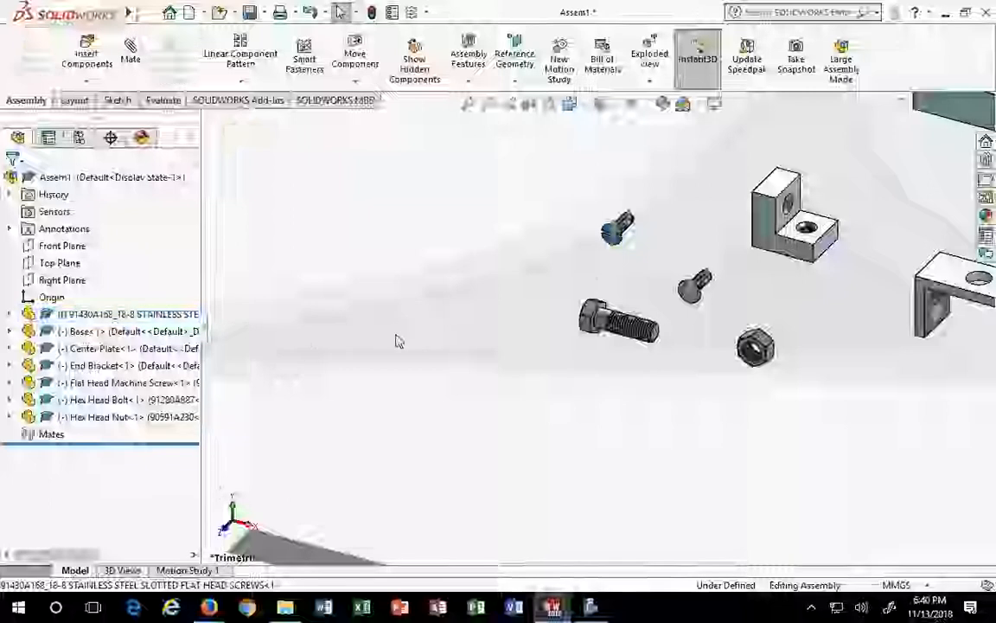
{"action": "middle_click_drag", "start_coordinate": [437, 345], "coordinate": [757, 329]}
{"action": "scroll", "coordinate": [743, 327], "scroll_direction": "down", "scroll_amount": 3}
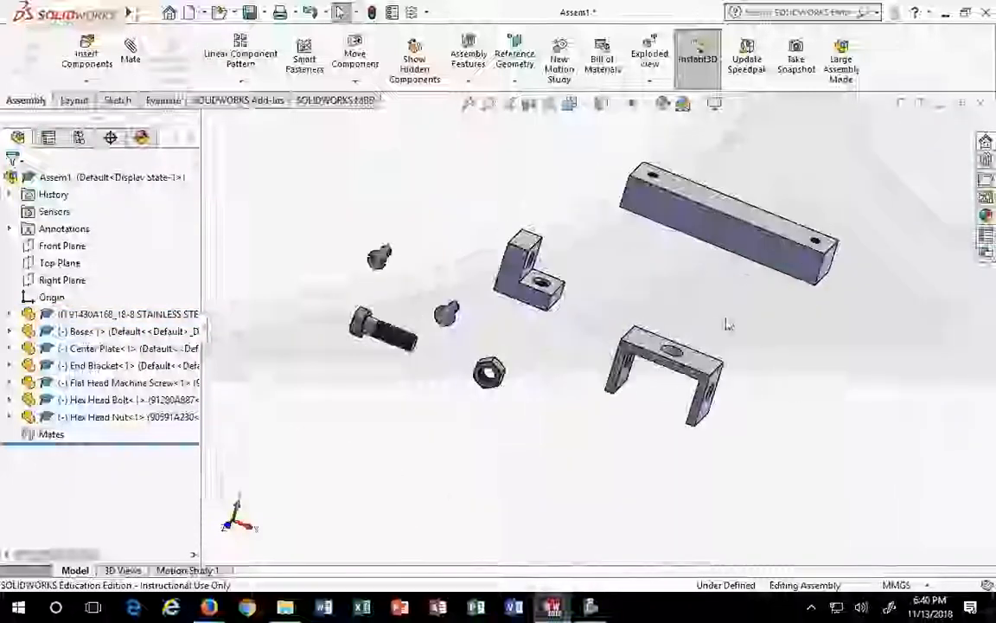
{"action": "left_click", "coordinate": [152, 322]}
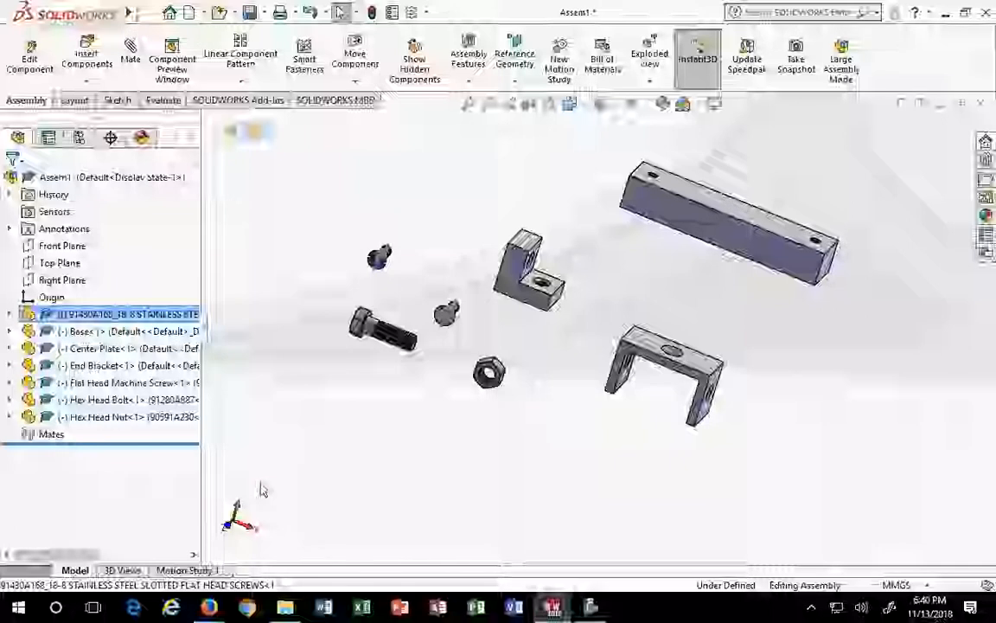
{"action": "scroll", "coordinate": [378, 278], "scroll_direction": "up", "scroll_amount": 2}
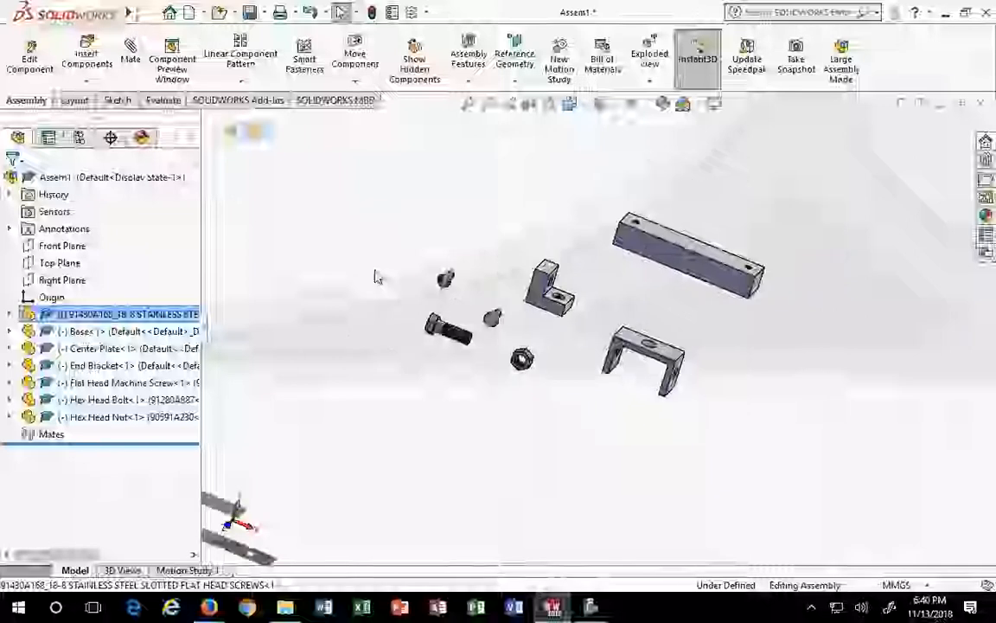
{"action": "scroll", "coordinate": [528, 301], "scroll_direction": "down", "scroll_amount": 5}
{"action": "scroll", "coordinate": [545, 307], "scroll_direction": "down", "scroll_amount": 2}
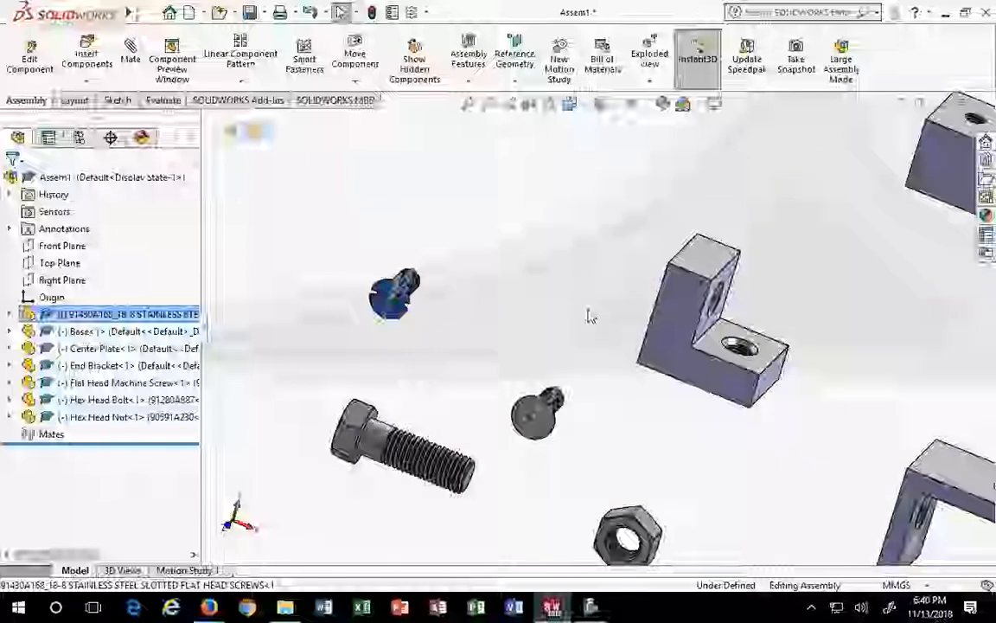
{"action": "scroll", "coordinate": [789, 329], "scroll_direction": "up", "scroll_amount": 2}
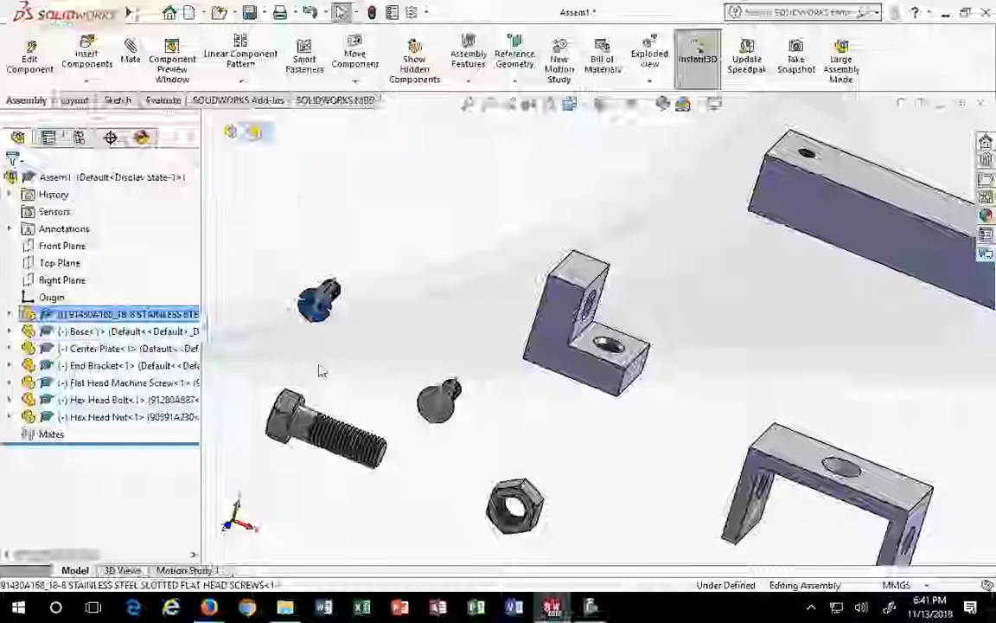
Check the base, center plate, end bracket and both flat head screws against the model by highlighting each from the design tree
{"action": "left_click", "coordinate": [95, 331]}
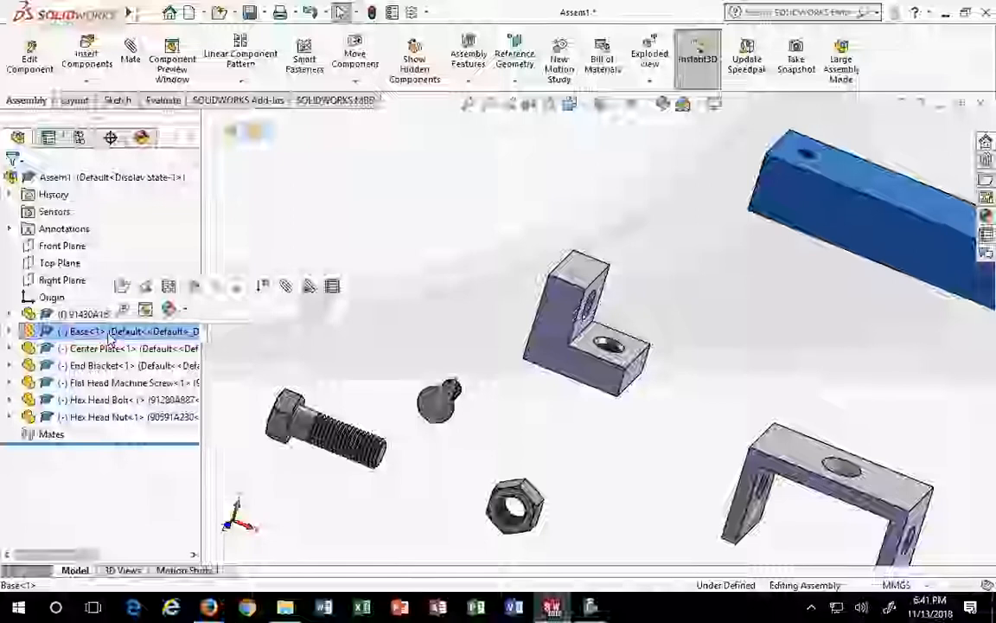
{"action": "left_click", "coordinate": [106, 349]}
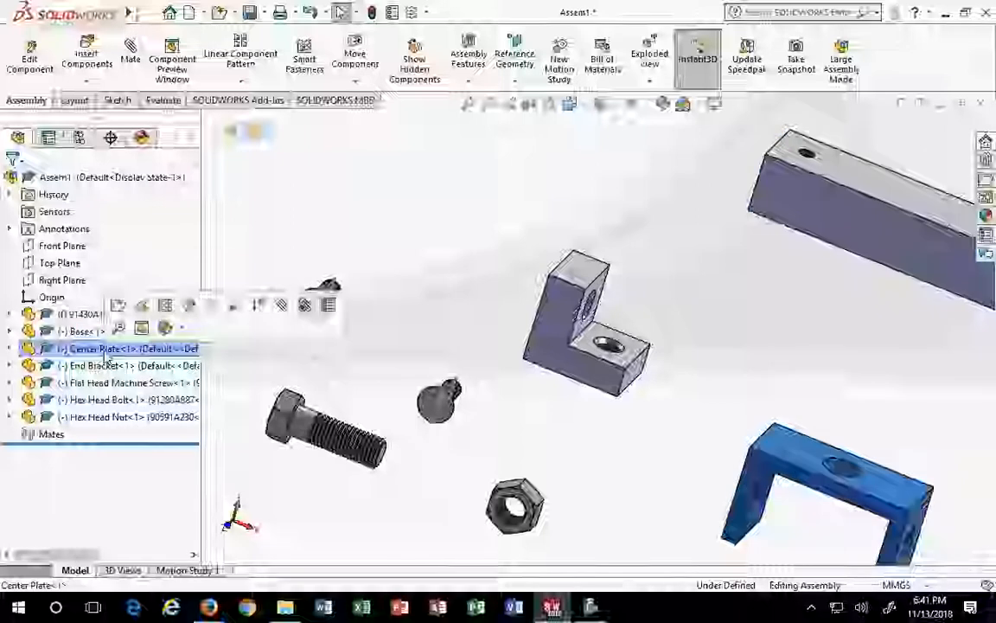
{"action": "scroll", "coordinate": [757, 363], "scroll_direction": "up", "scroll_amount": 3}
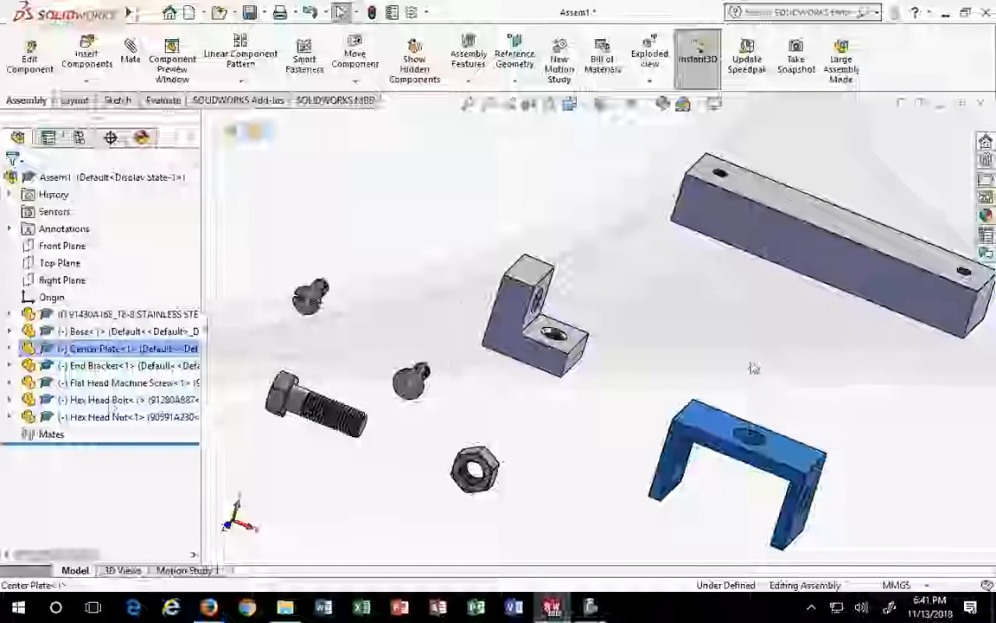
{"action": "left_click", "coordinate": [95, 367]}
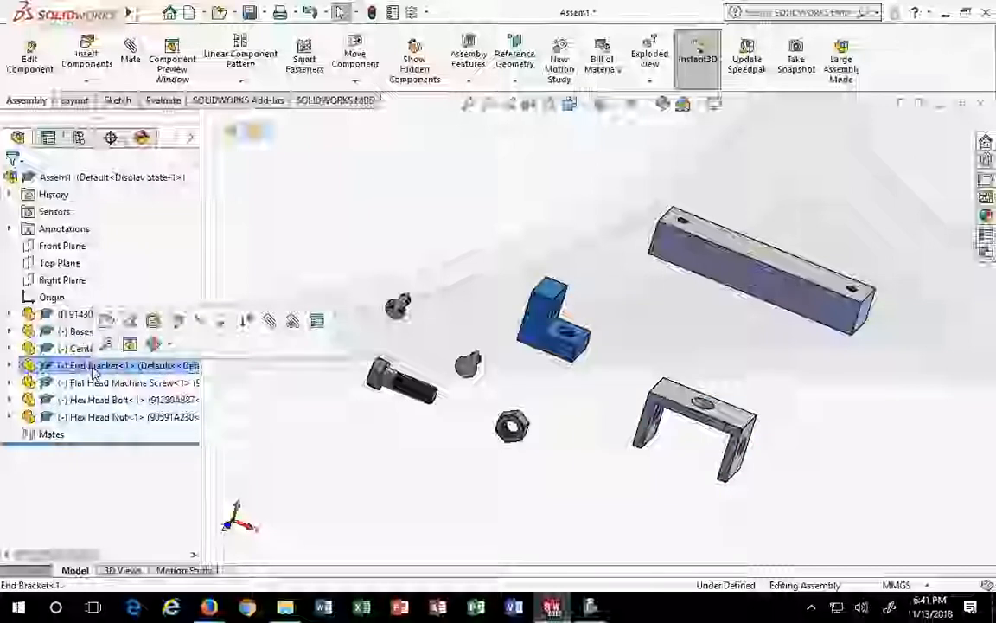
{"action": "left_click", "coordinate": [89, 386]}
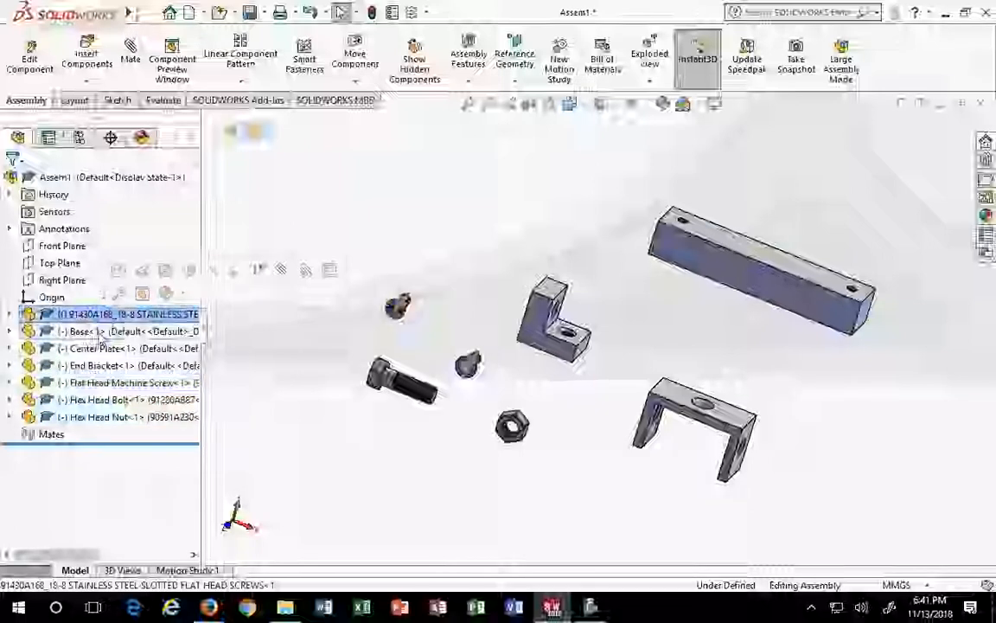
{"action": "left_click", "coordinate": [97, 334]}
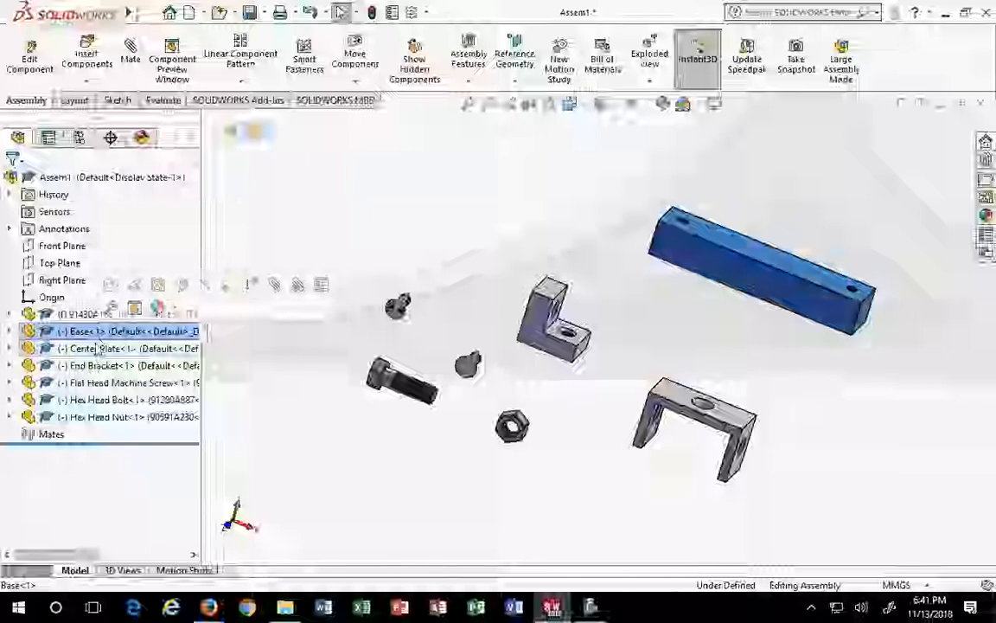
{"action": "left_click", "coordinate": [97, 349]}
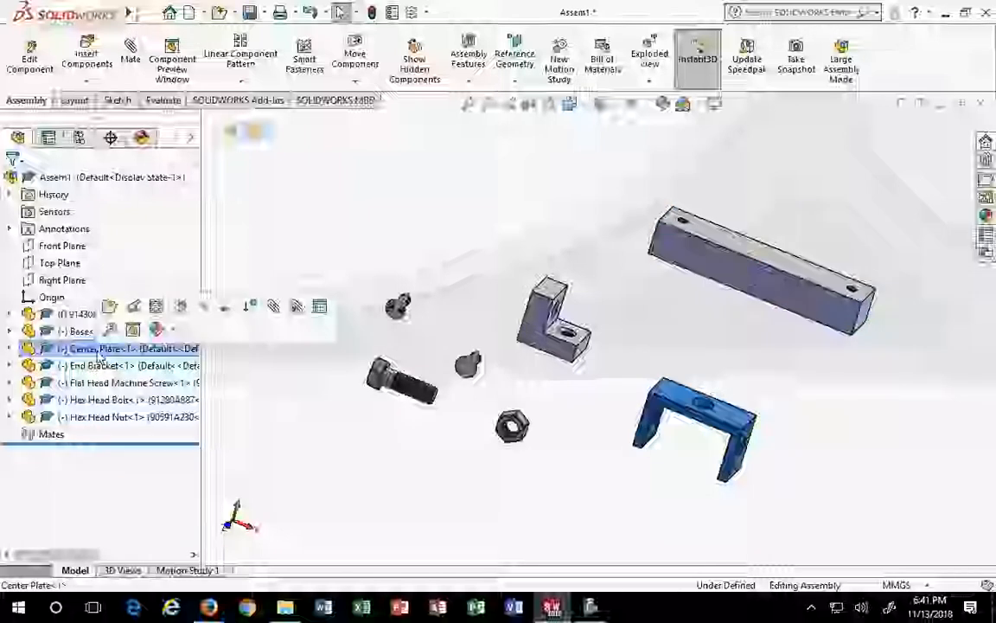
{"action": "left_click", "coordinate": [92, 366]}
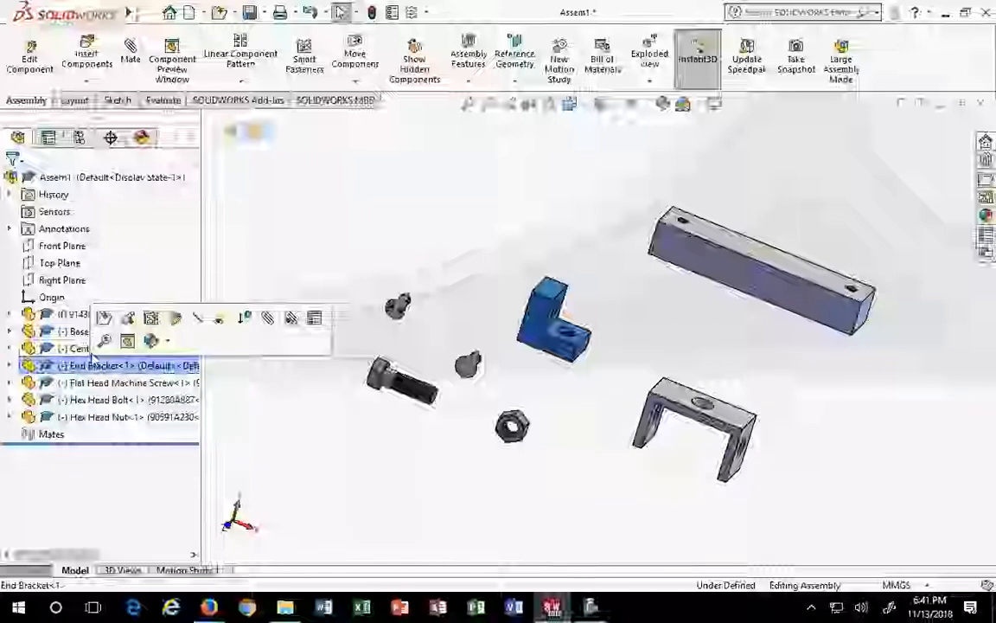
{"action": "left_click", "coordinate": [97, 385]}
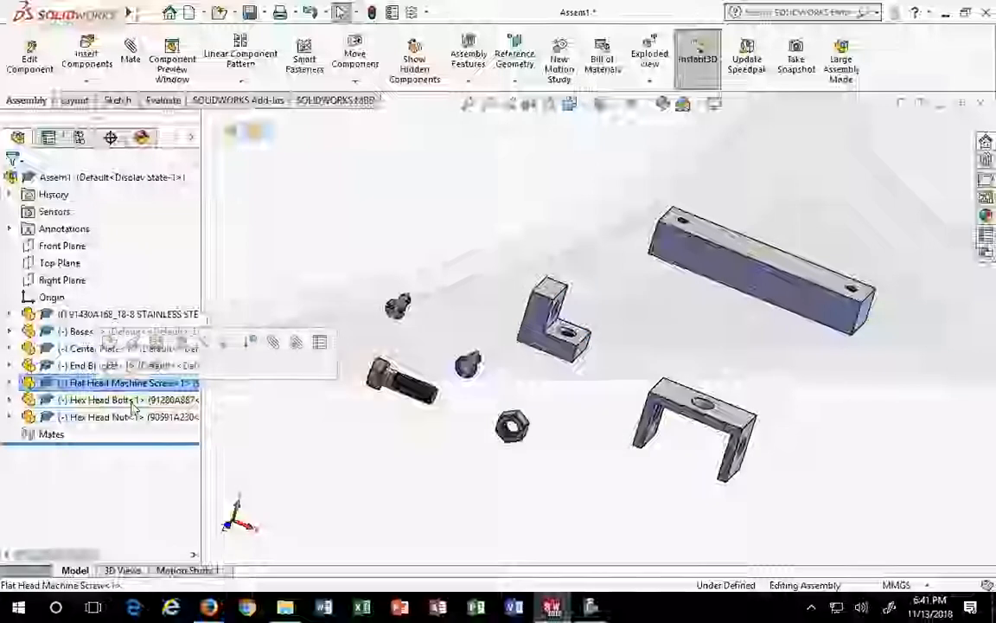
Float the 91430A168 screw, and fix it in place again
{"action": "left_click", "coordinate": [104, 315]}
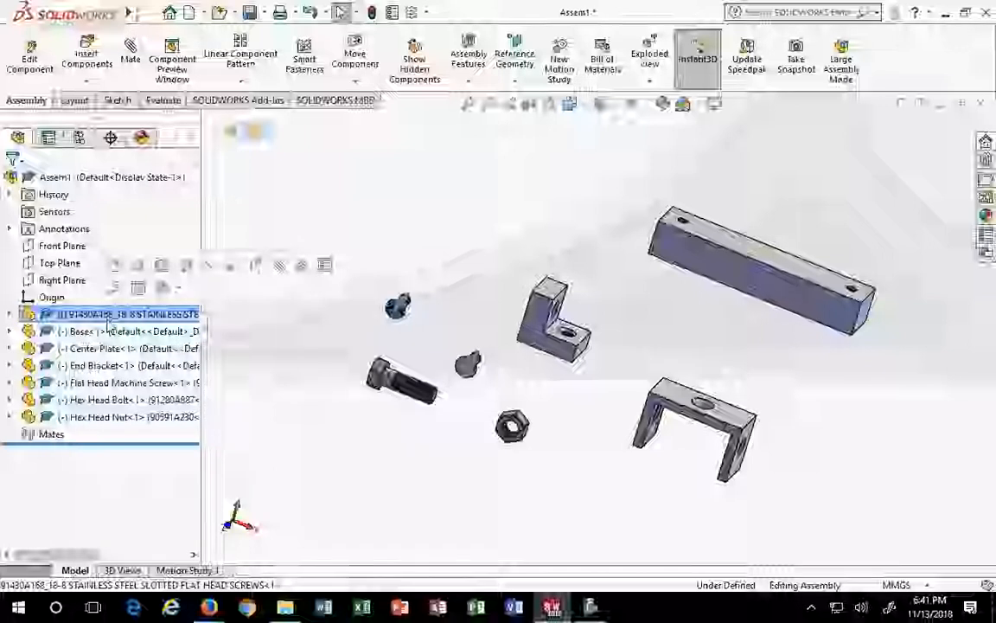
{"action": "right_click", "coordinate": [107, 322]}
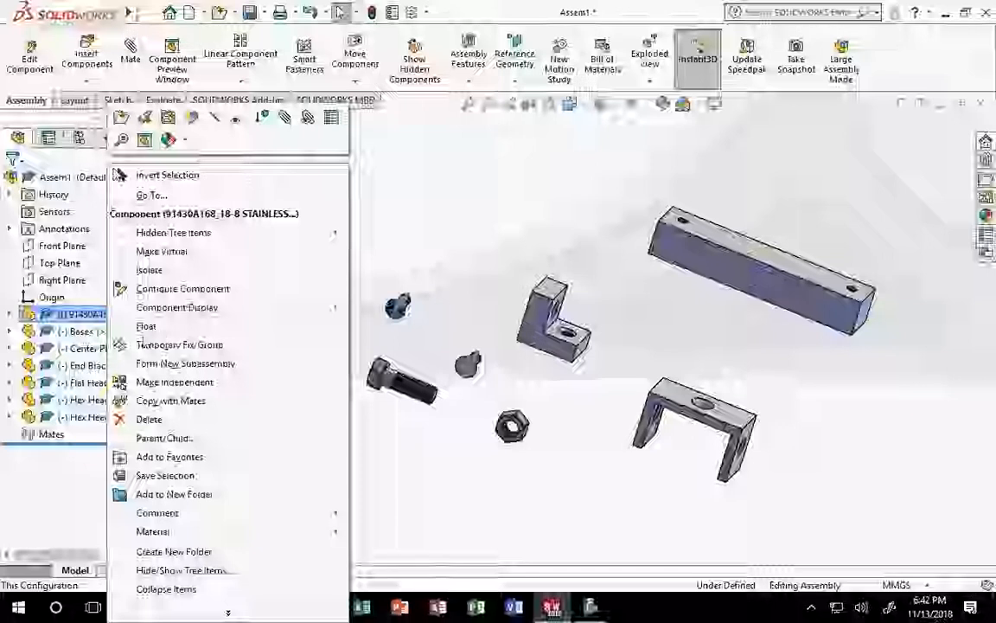
{"action": "left_click", "coordinate": [143, 326]}
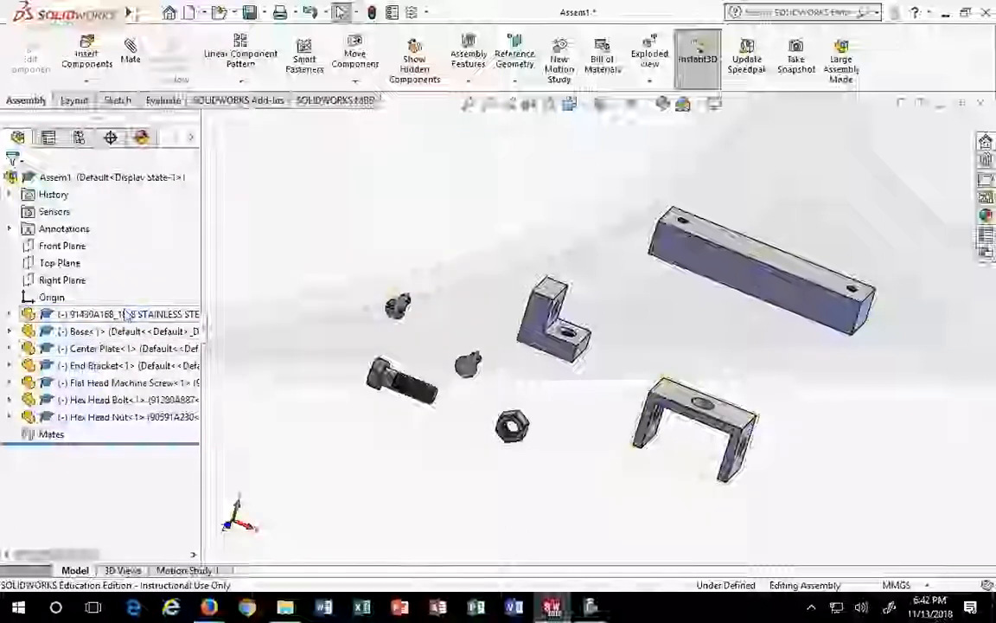
{"action": "left_click", "coordinate": [112, 315]}
{"action": "right_click", "coordinate": [119, 316]}
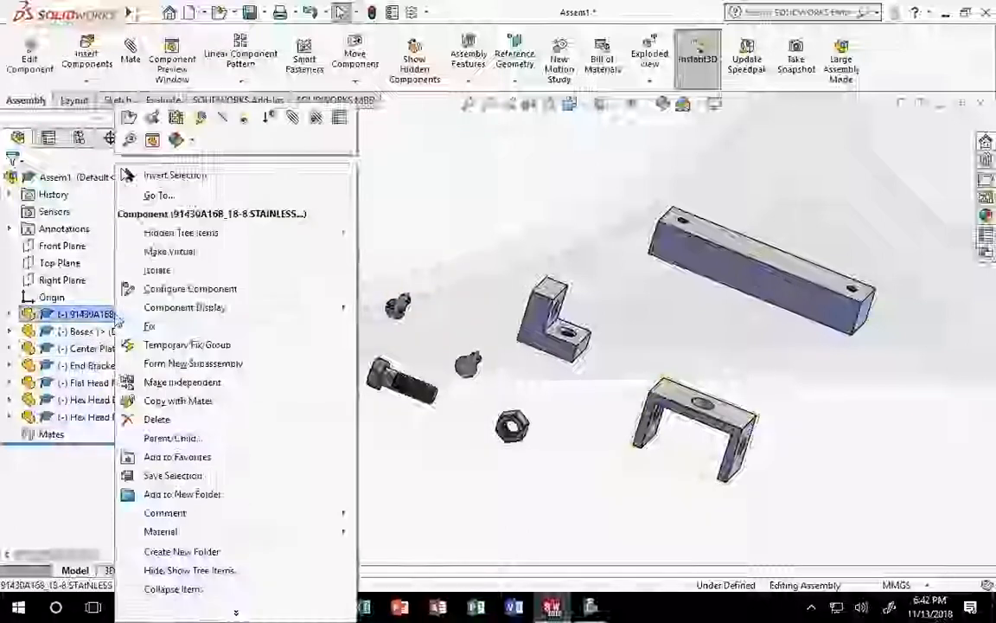
{"action": "left_click", "coordinate": [164, 334]}
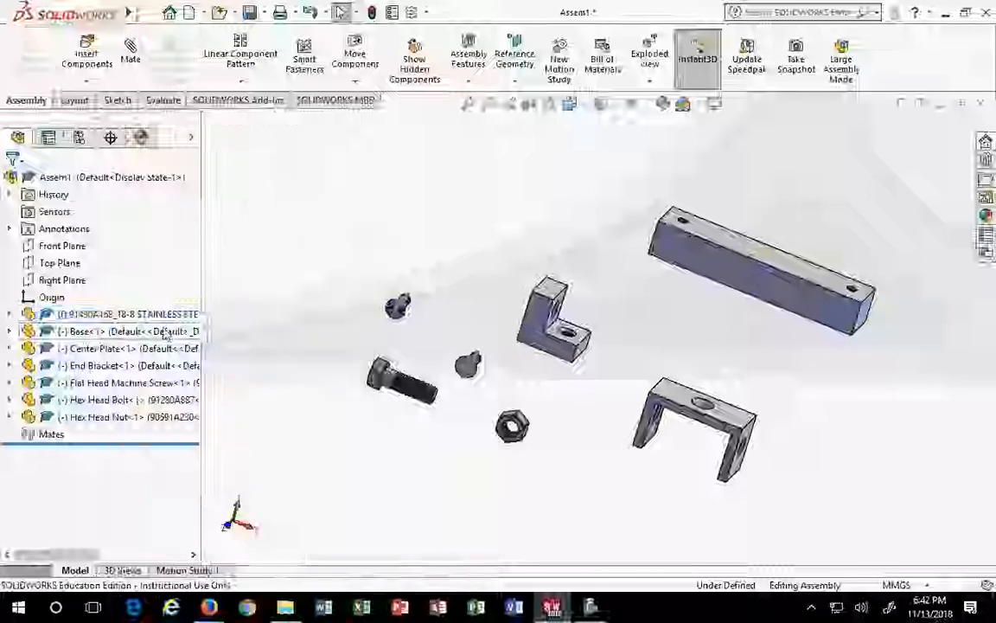
Float the 91430A168 screw so it can be moved freely in the assembly
{"action": "right_click", "coordinate": [125, 322]}
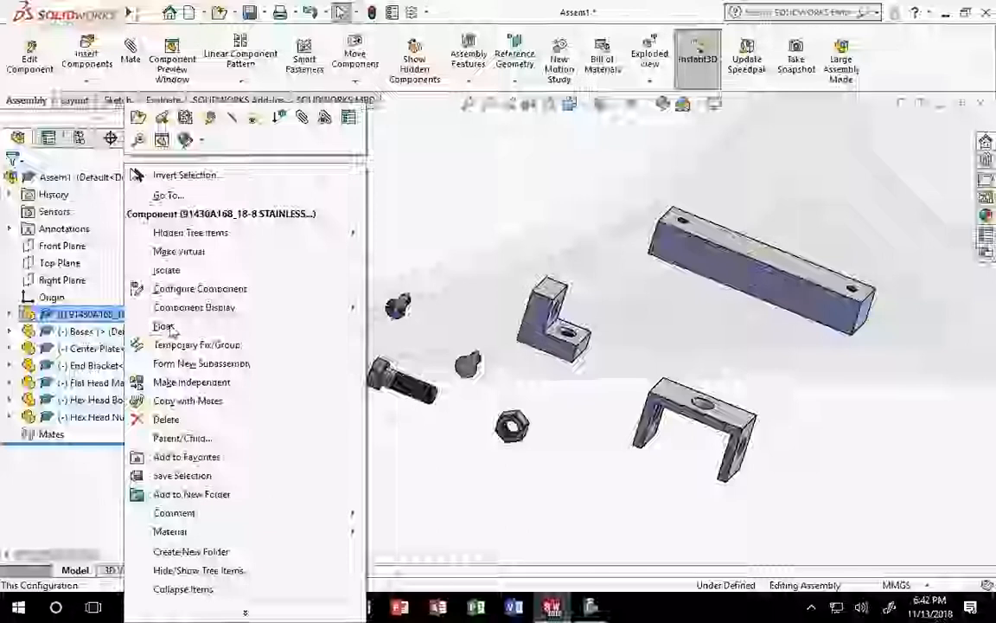
{"action": "left_click", "coordinate": [168, 327]}
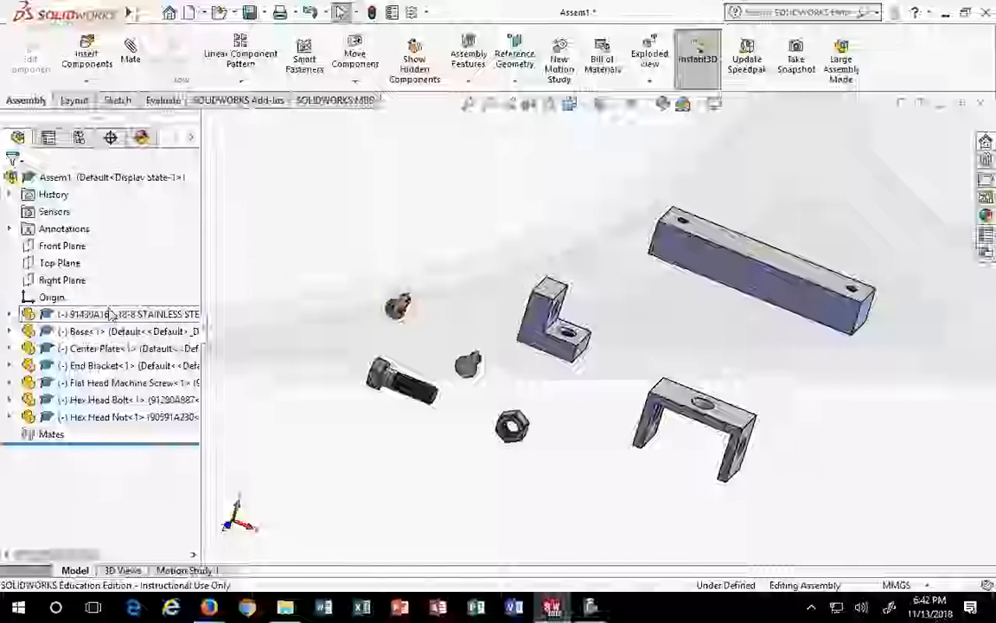
{"action": "left_click", "coordinate": [111, 317]}
{"action": "left_click", "coordinate": [314, 330]}
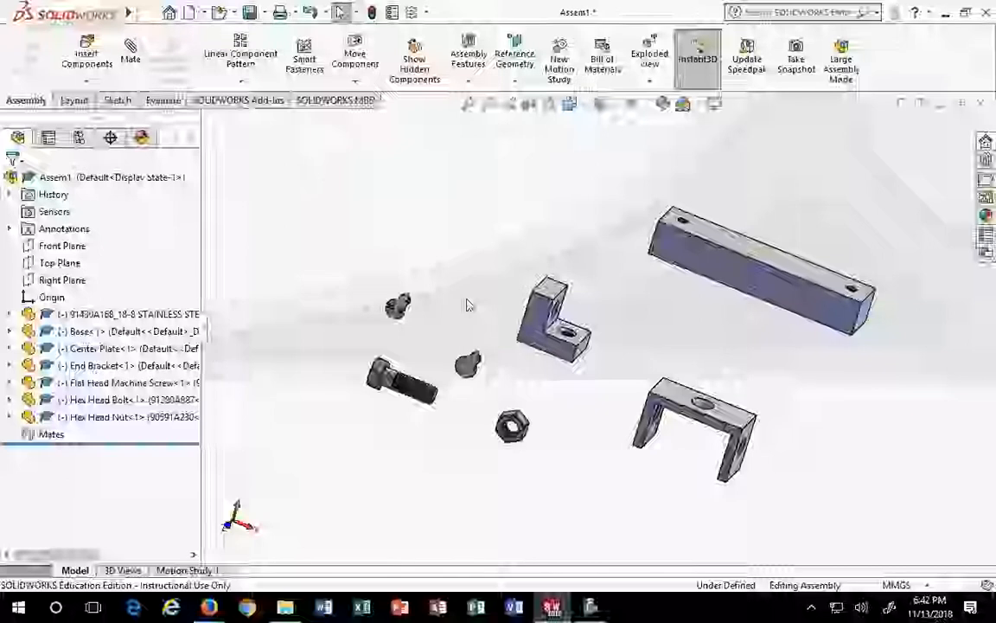
Fix the base in place as the grounded component of the assembly
{"action": "left_click", "coordinate": [149, 13]}
{"action": "left_click", "coordinate": [90, 365]}
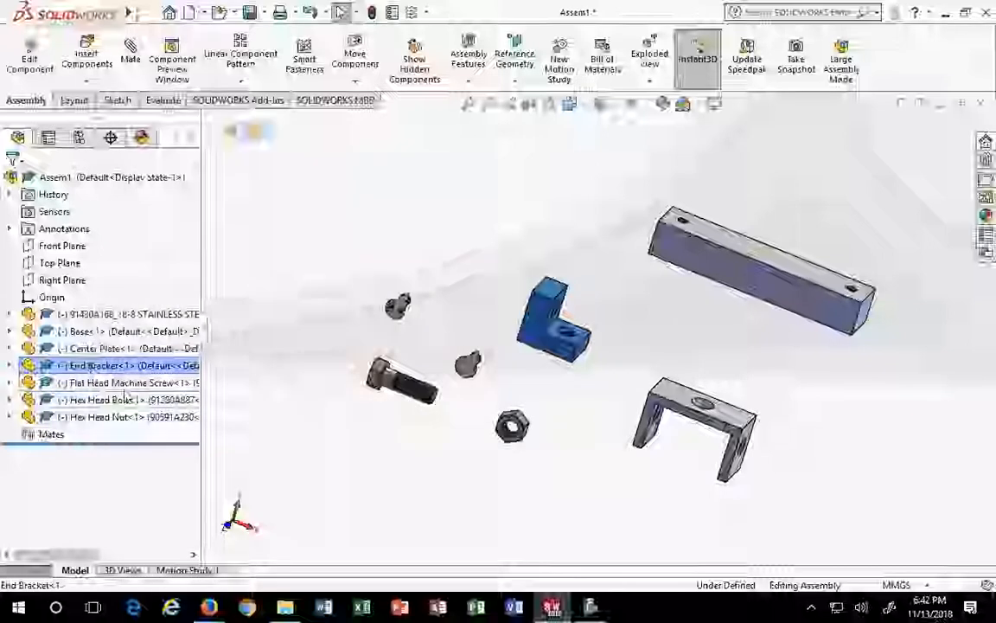
{"action": "left_click", "coordinate": [727, 271]}
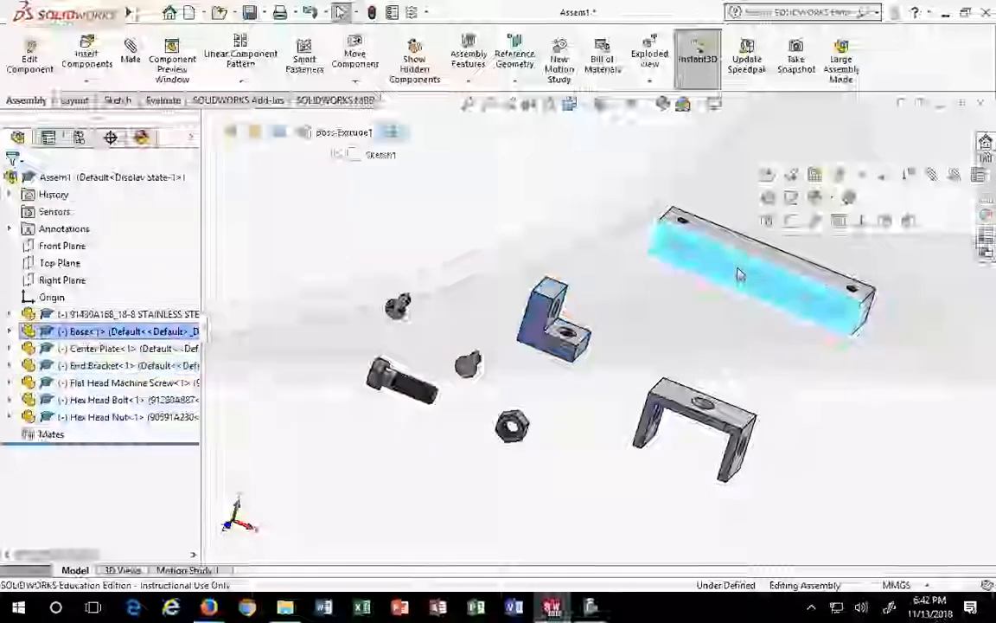
{"action": "left_click", "coordinate": [579, 216]}
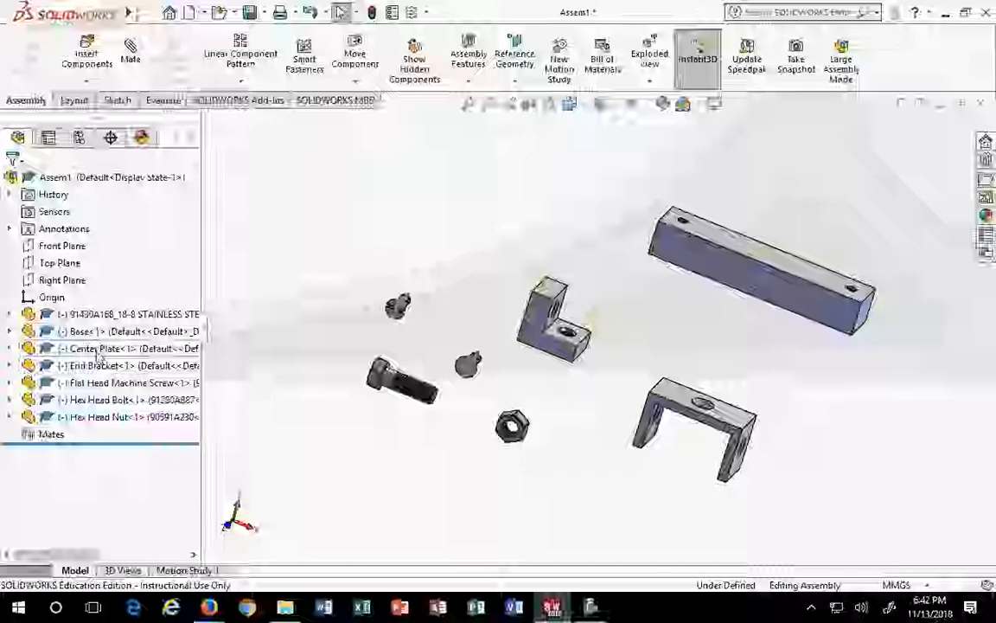
{"action": "left_click", "coordinate": [87, 333]}
{"action": "right_click", "coordinate": [103, 332]}
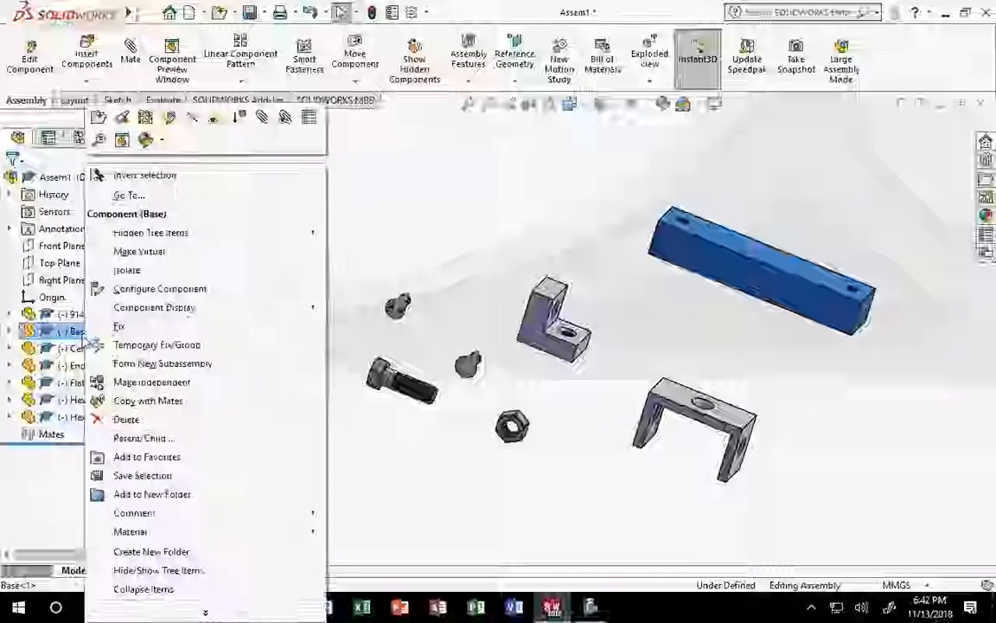
{"action": "left_click", "coordinate": [128, 333]}
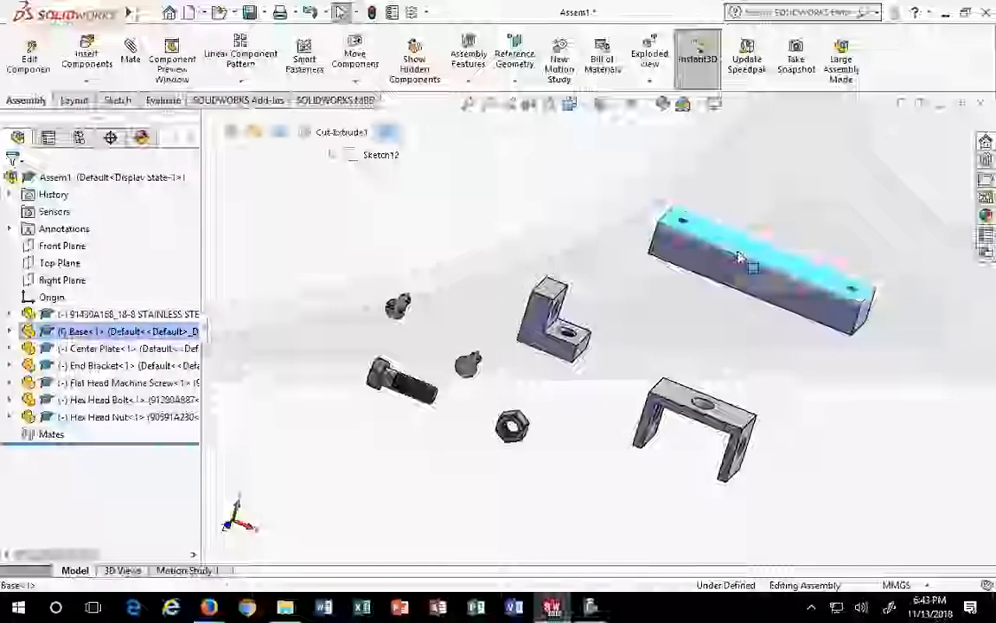
{"action": "left_click", "coordinate": [764, 195]}
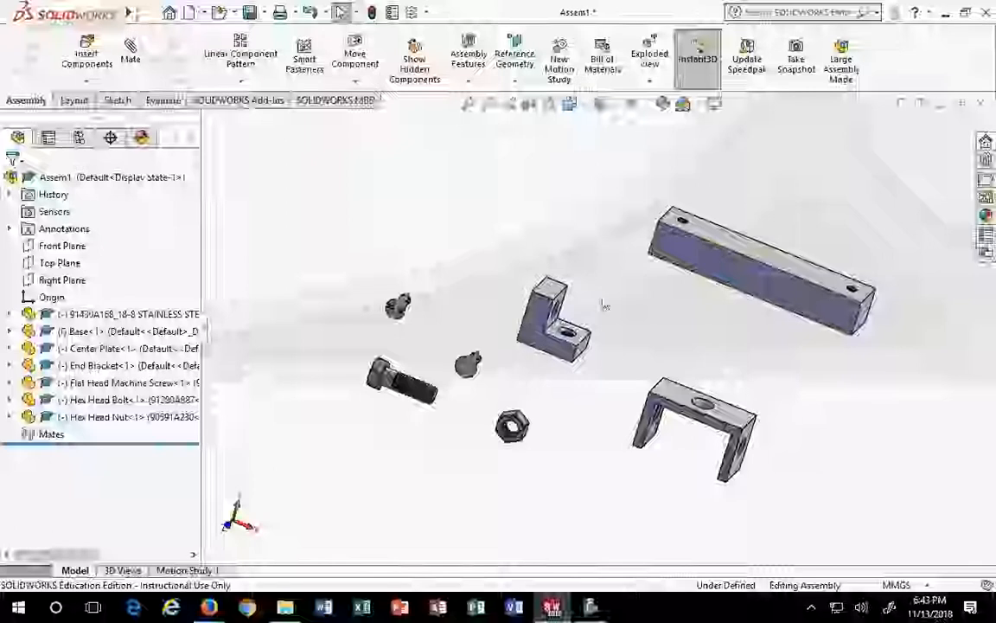
Reposition the end bracket, center plate and 91430A168 screw around the fixed base, placing the screw between the bracket and plate
{"action": "left_click_drag", "start_coordinate": [578, 313], "coordinate": [577, 247]}
{"action": "left_click_drag", "start_coordinate": [692, 415], "coordinate": [770, 367]}
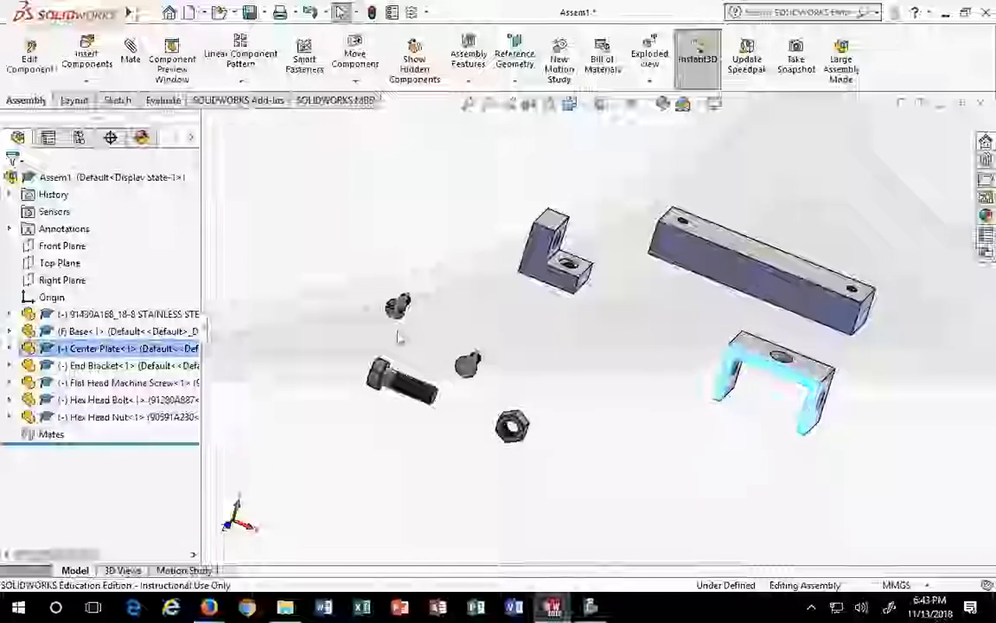
{"action": "left_click_drag", "start_coordinate": [398, 307], "coordinate": [613, 351]}
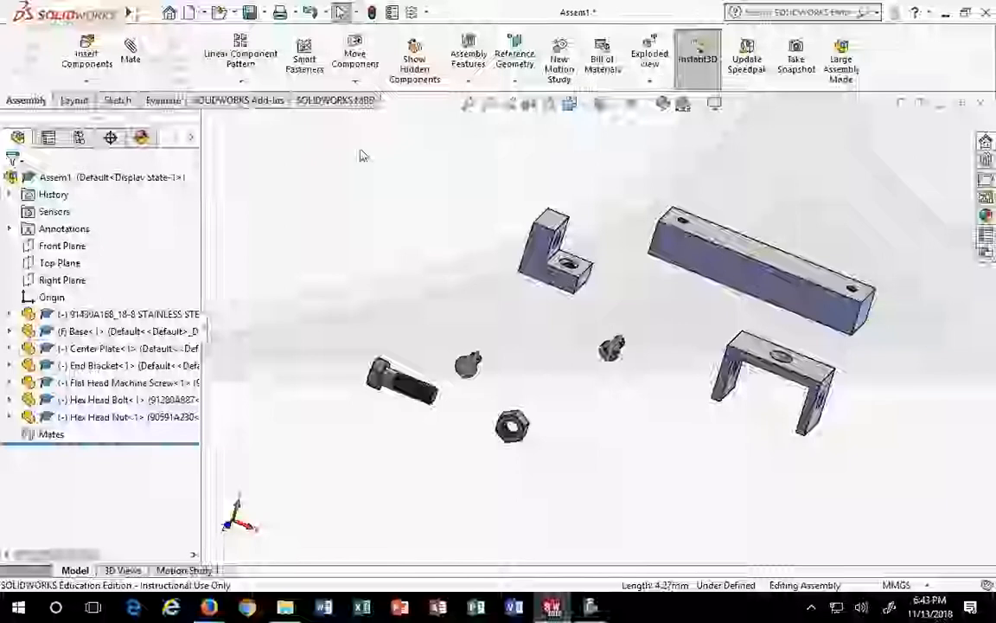
Float the base so it can be moved freely in the assembly
{"action": "right_click", "coordinate": [102, 332]}
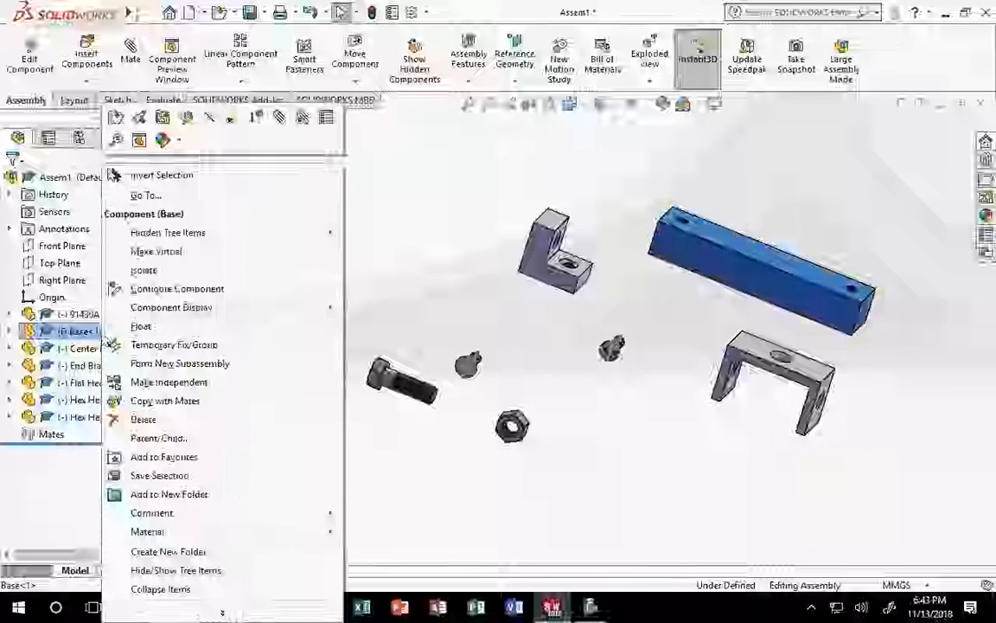
{"action": "left_click", "coordinate": [141, 328]}
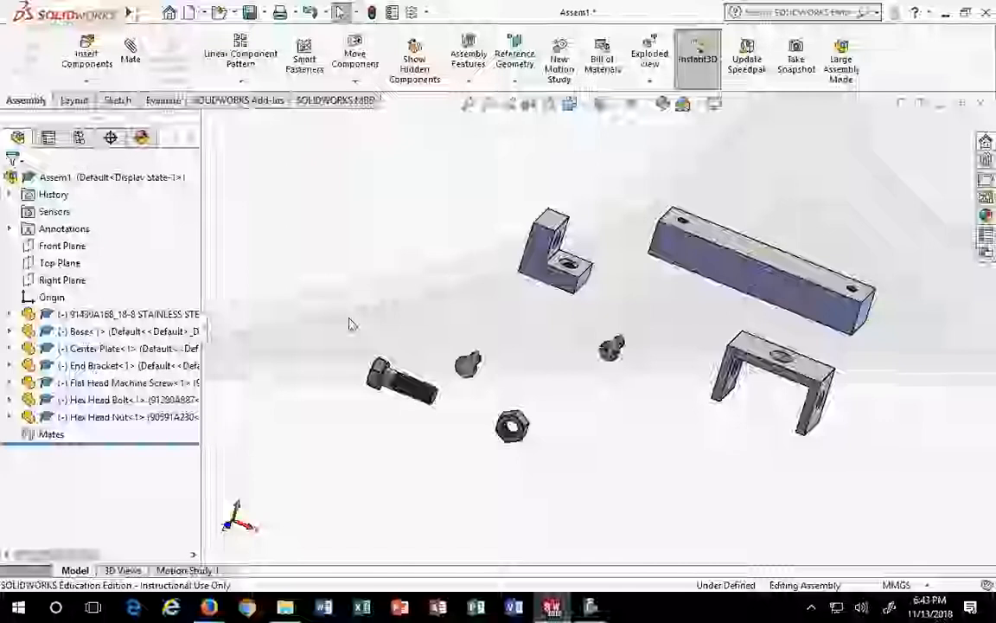
Show the assembly's Front, Top and Right planes together
{"action": "left_click", "coordinate": [62, 249]}
{"action": "left_click", "coordinate": [59, 263], "text": "ctrl"}
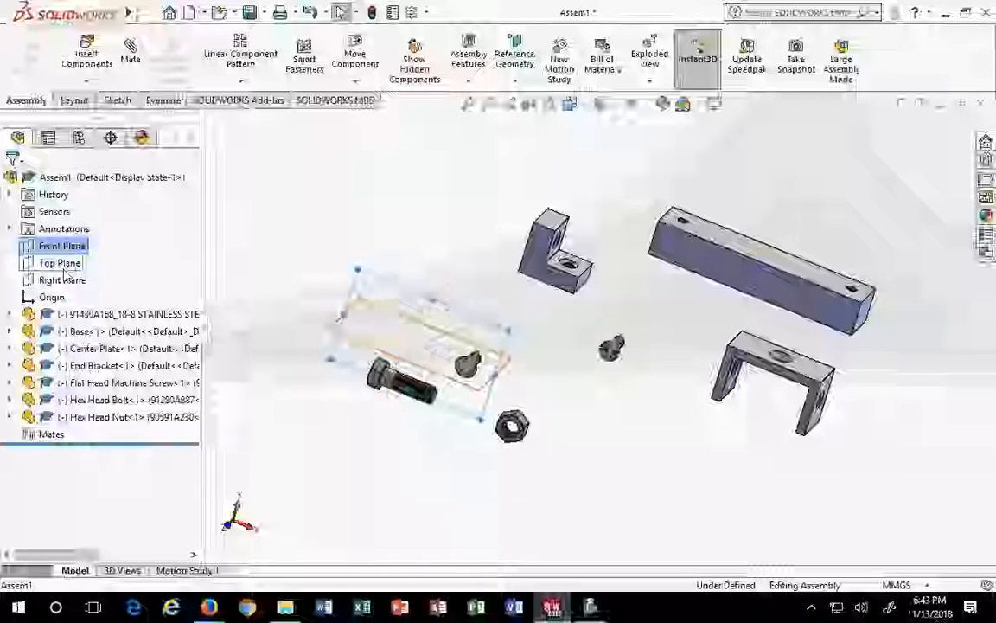
{"action": "left_click", "coordinate": [63, 280], "text": "ctrl"}
{"action": "right_click", "coordinate": [63, 282]}
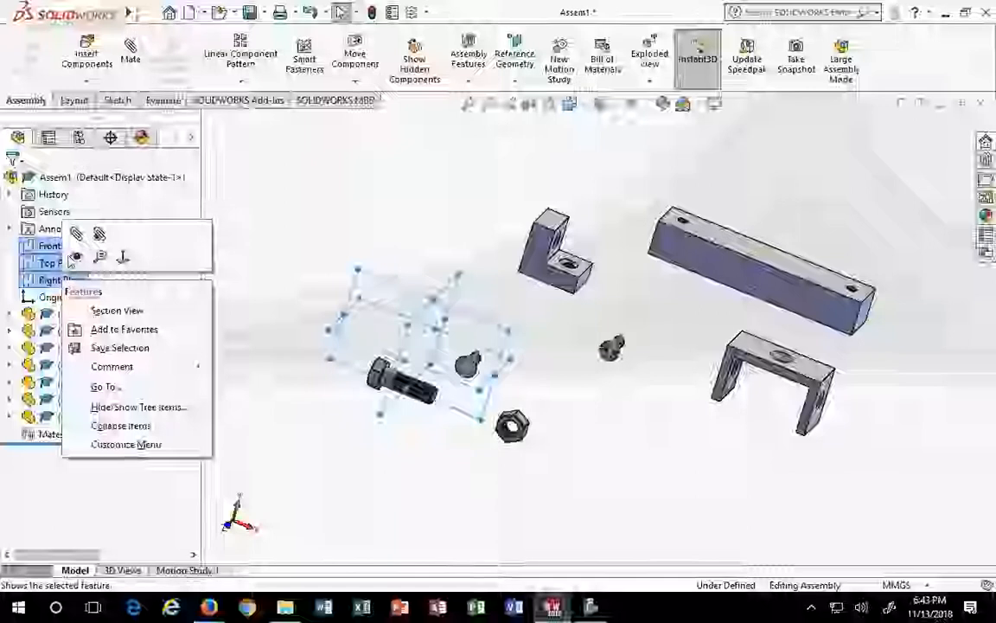
{"action": "left_click", "coordinate": [240, 234]}
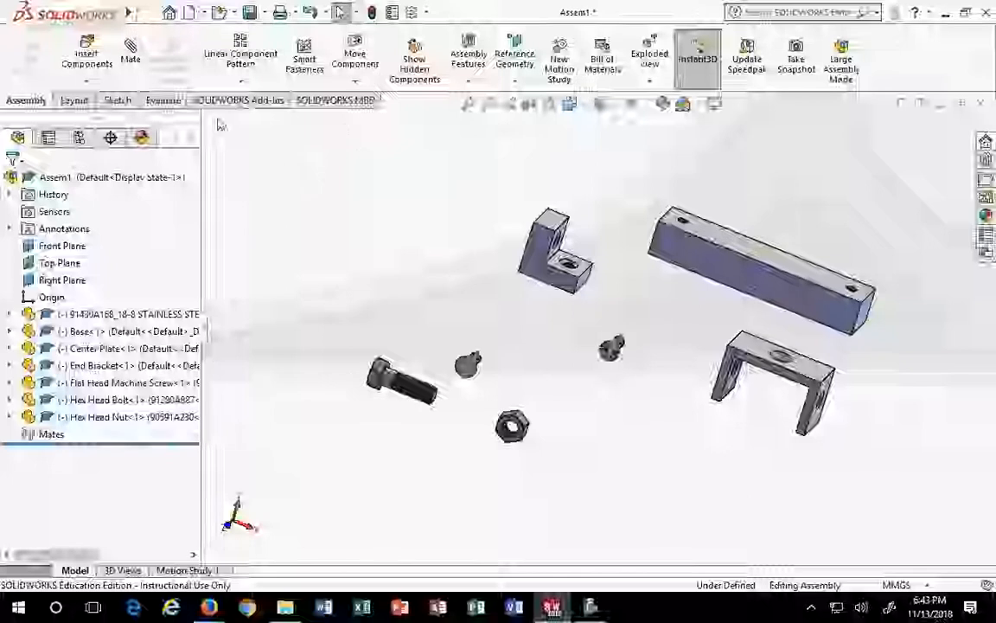
Turn on the display of Planes for the graphics area
{"action": "left_click", "coordinate": [144, 14]}
{"action": "mouse_move", "coordinate": [199, 16]}
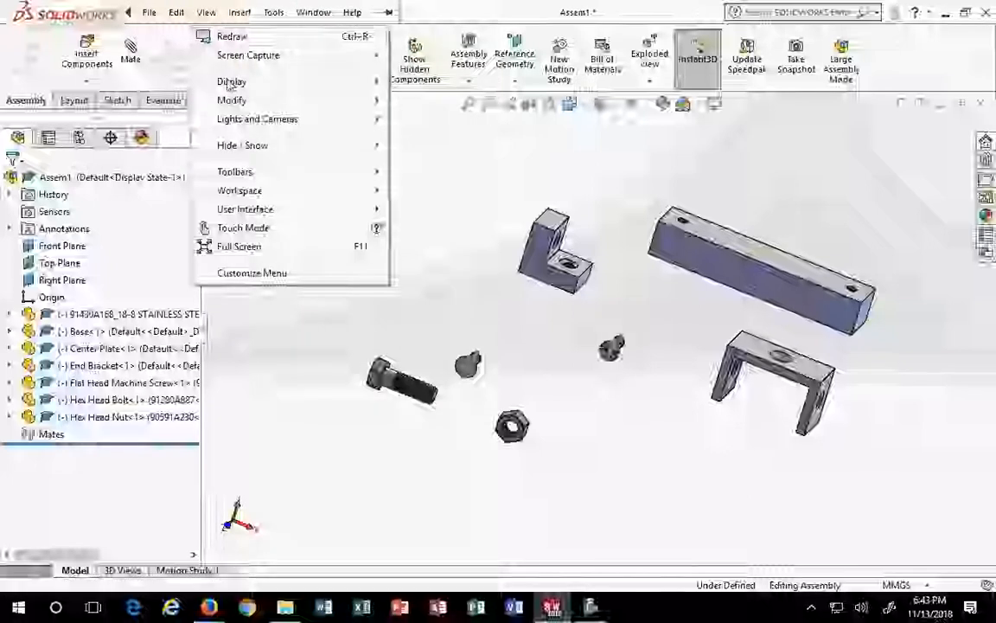
{"action": "mouse_move", "coordinate": [235, 154]}
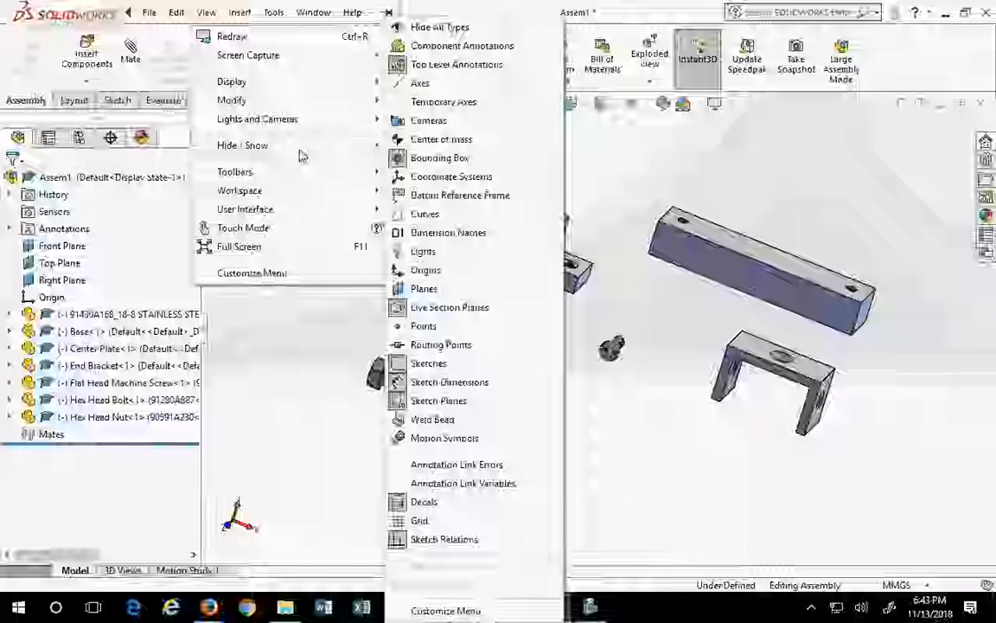
{"action": "left_click", "coordinate": [423, 289]}
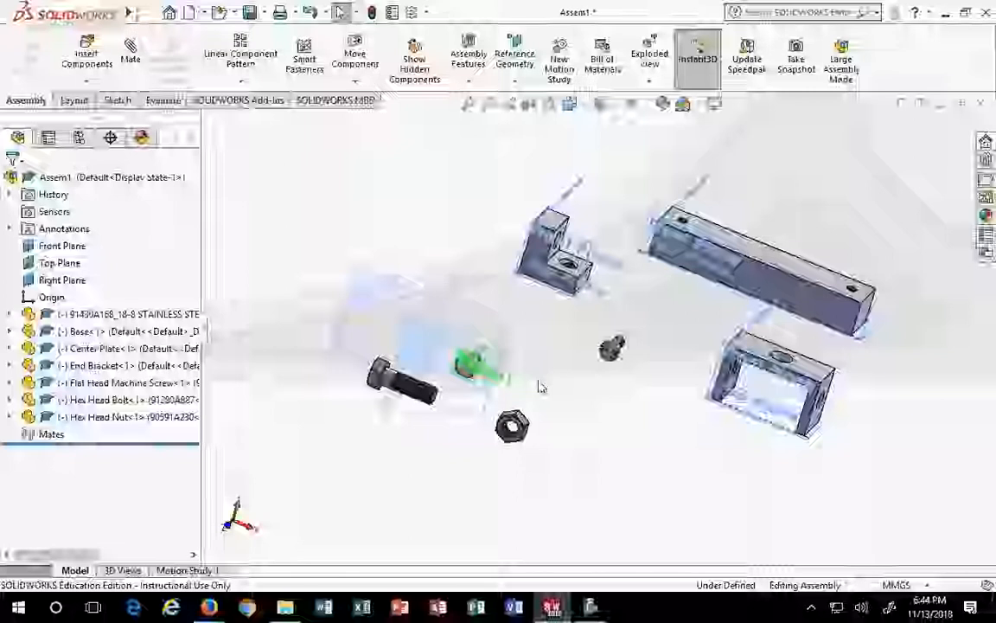
Set the assembly to the isometric view and fill the view with the components
{"action": "right_click", "coordinate": [808, 169]}
{"action": "left_click", "coordinate": [729, 143]}
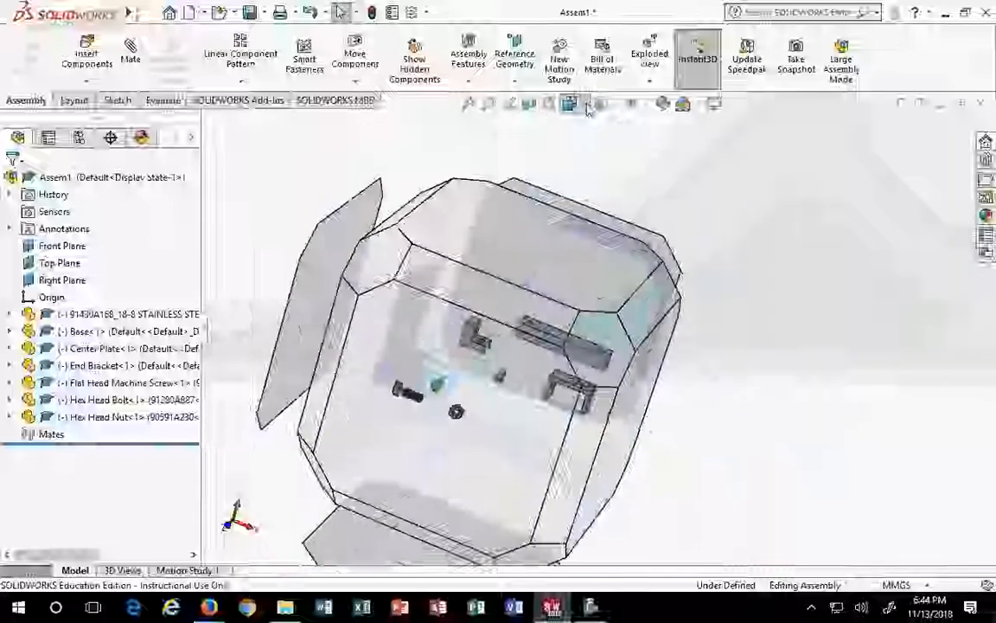
{"action": "left_click", "coordinate": [571, 105]}
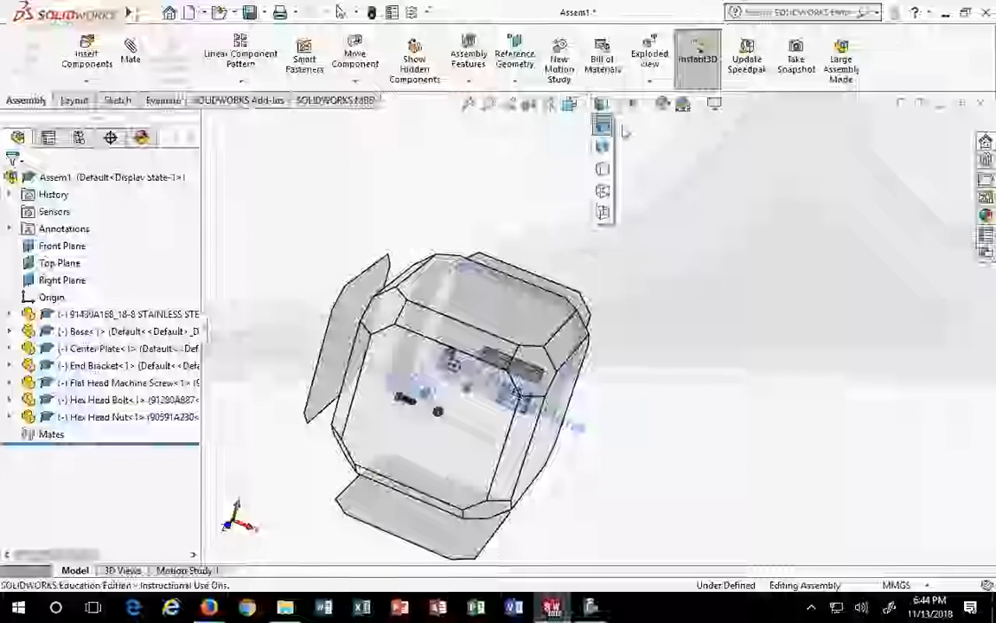
{"action": "left_click", "coordinate": [650, 126]}
{"action": "left_click", "coordinate": [582, 108]}
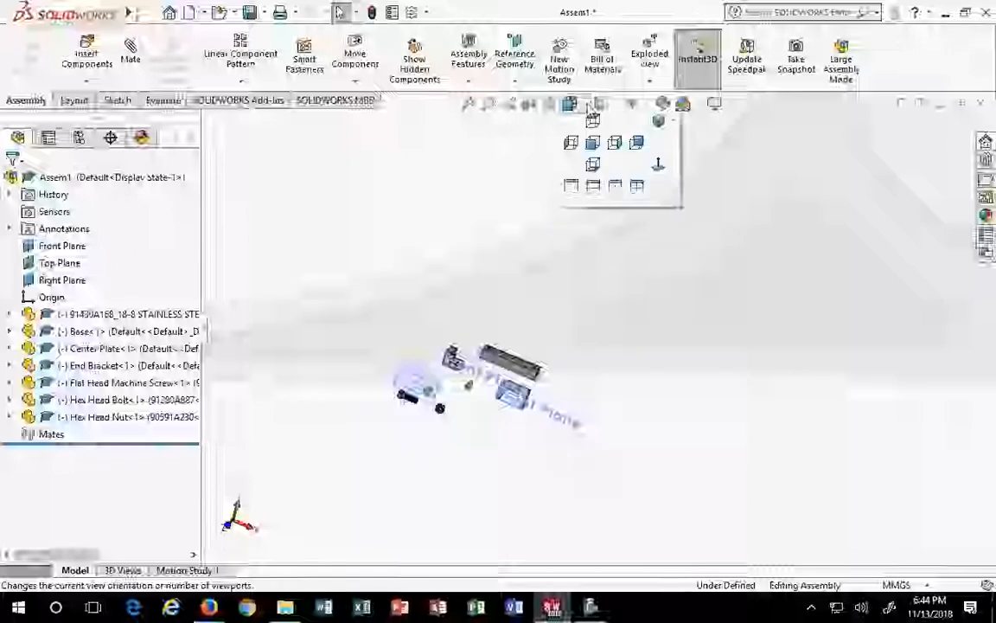
{"action": "left_click", "coordinate": [655, 147]}
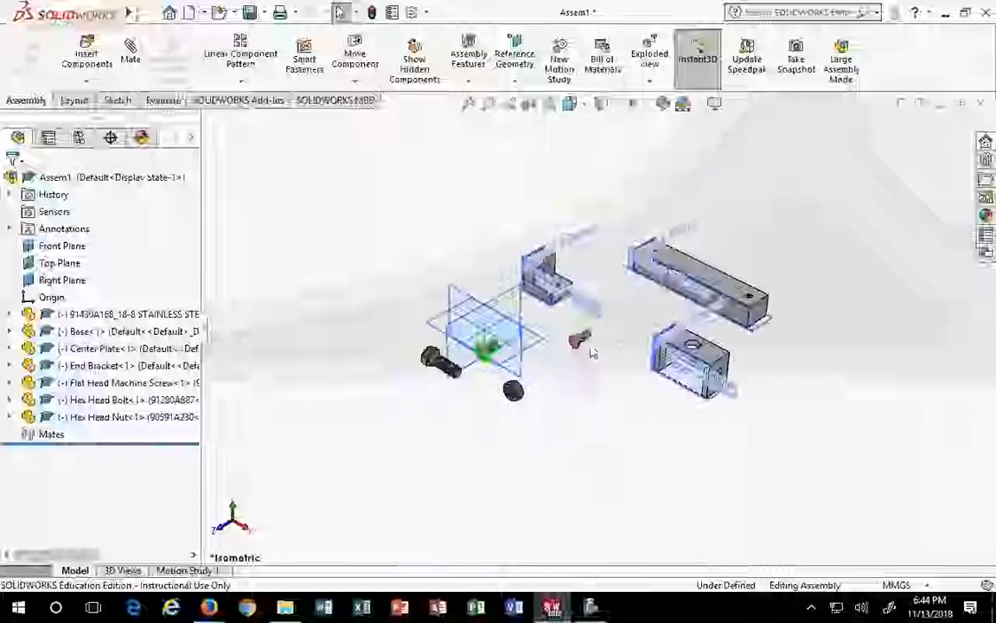
{"action": "scroll", "coordinate": [554, 411], "scroll_direction": "down", "scroll_amount": 2}
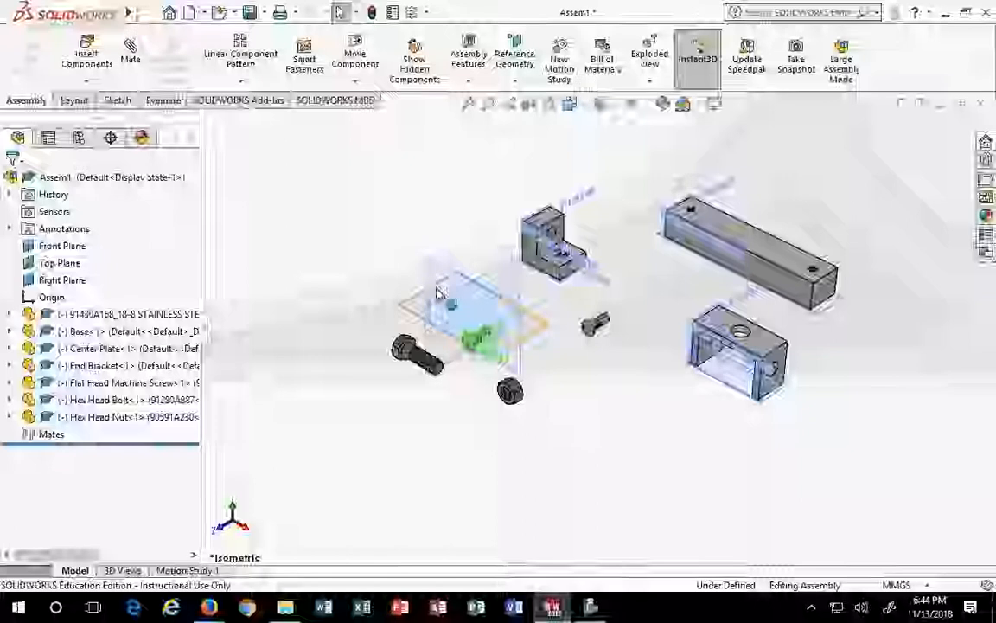
Move the flat head screw beside the center plate, the hex nut below the plate, and the hex bolt above the assembly planes
{"action": "left_click_drag", "start_coordinate": [478, 345], "coordinate": [681, 390]}
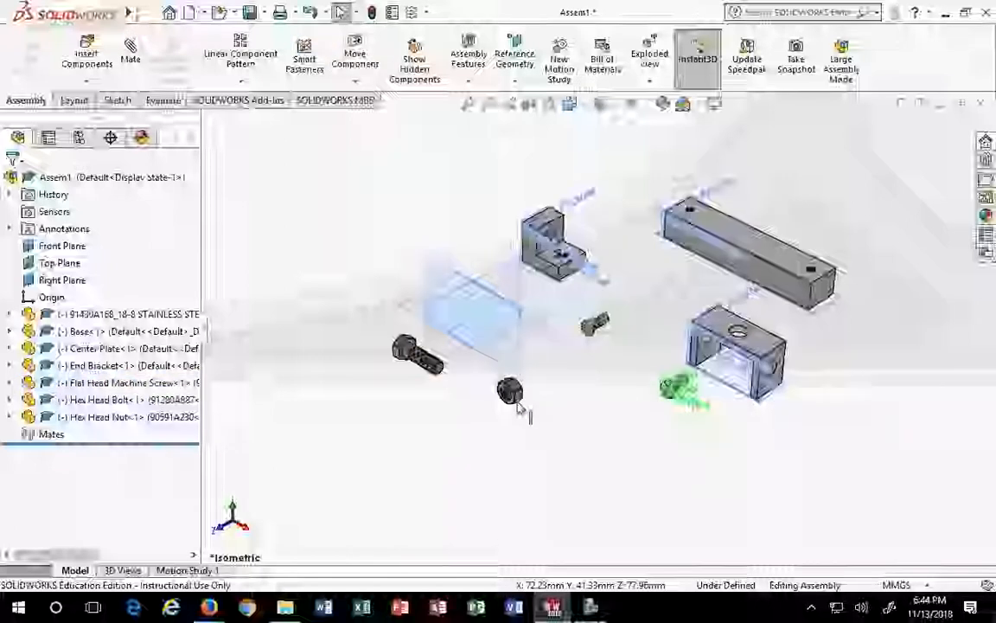
{"action": "left_click_drag", "start_coordinate": [516, 398], "coordinate": [778, 438]}
{"action": "left_click", "coordinate": [418, 351]}
{"action": "left_click_drag", "start_coordinate": [417, 352], "coordinate": [432, 198]}
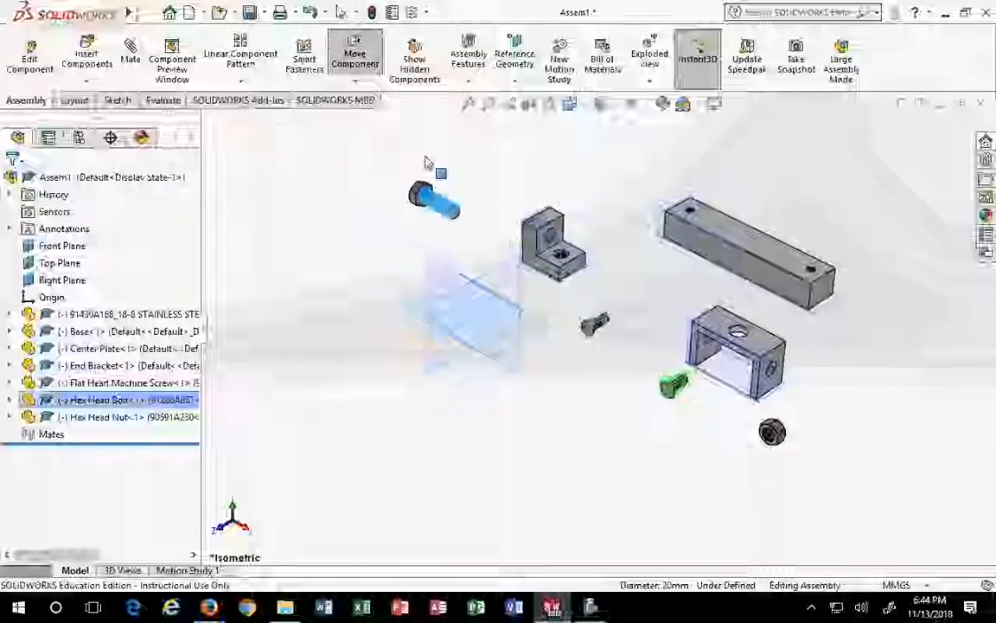
{"action": "left_click", "coordinate": [630, 341]}
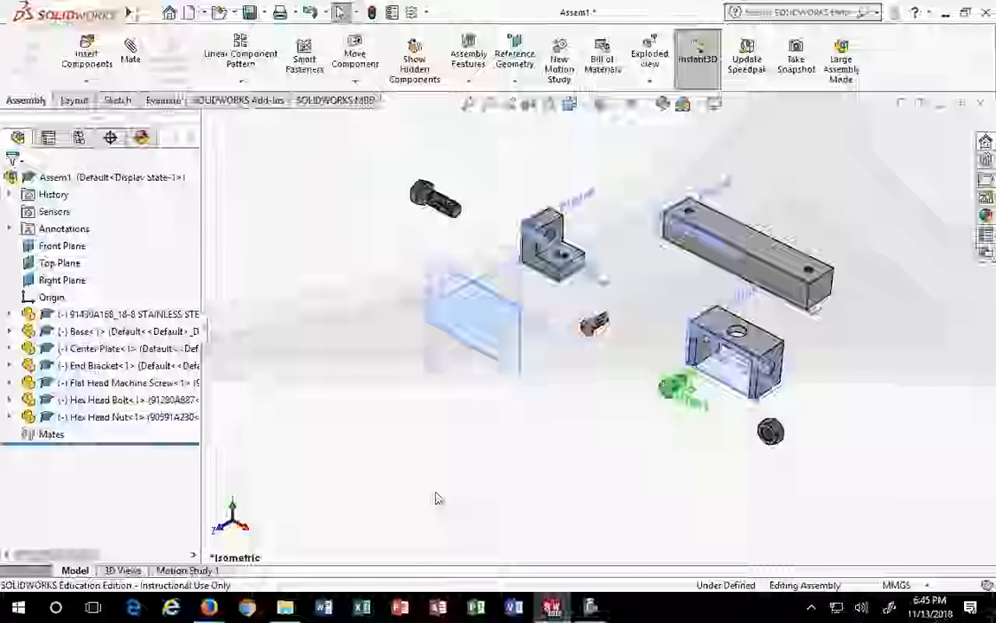
Move the base to the opposite side of the assembly planes, away from the center plate
{"action": "left_click_drag", "start_coordinate": [667, 208], "coordinate": [292, 343]}
{"action": "left_click", "coordinate": [316, 447]}
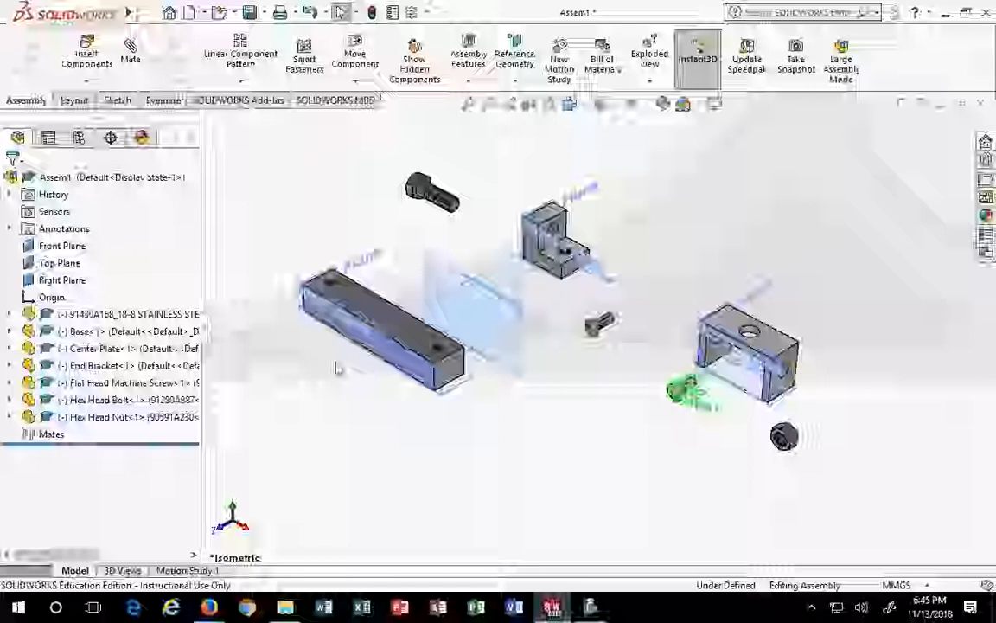
{"action": "left_click", "coordinate": [367, 315]}
{"action": "left_click", "coordinate": [361, 509]}
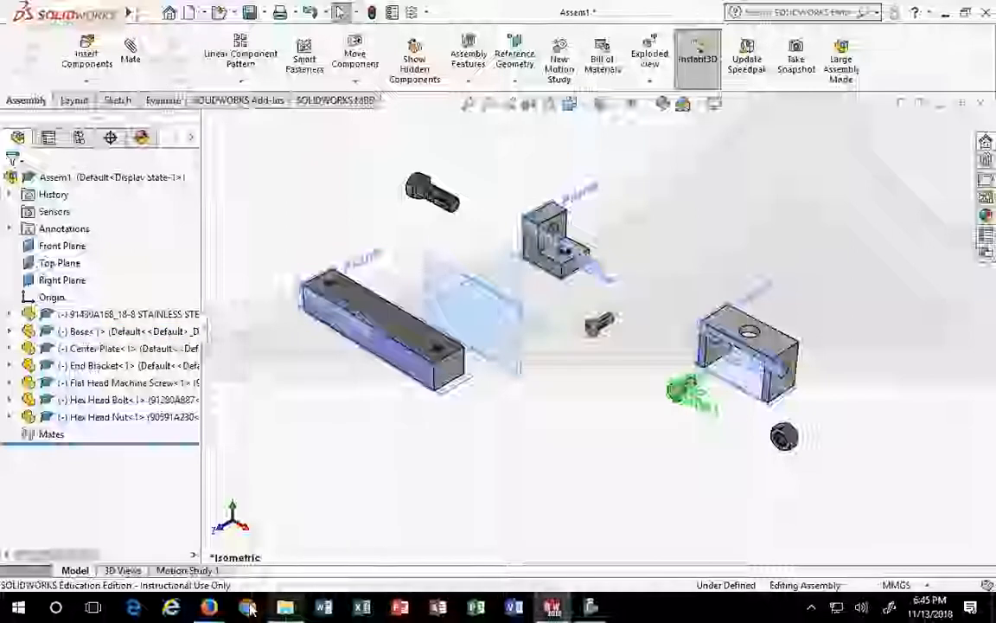
Switch to Firefox to check the base in the drill jig drawing, and return to SolidWorks
{"action": "mouse_move", "coordinate": [207, 608]}
{"action": "left_click", "coordinate": [99, 489]}
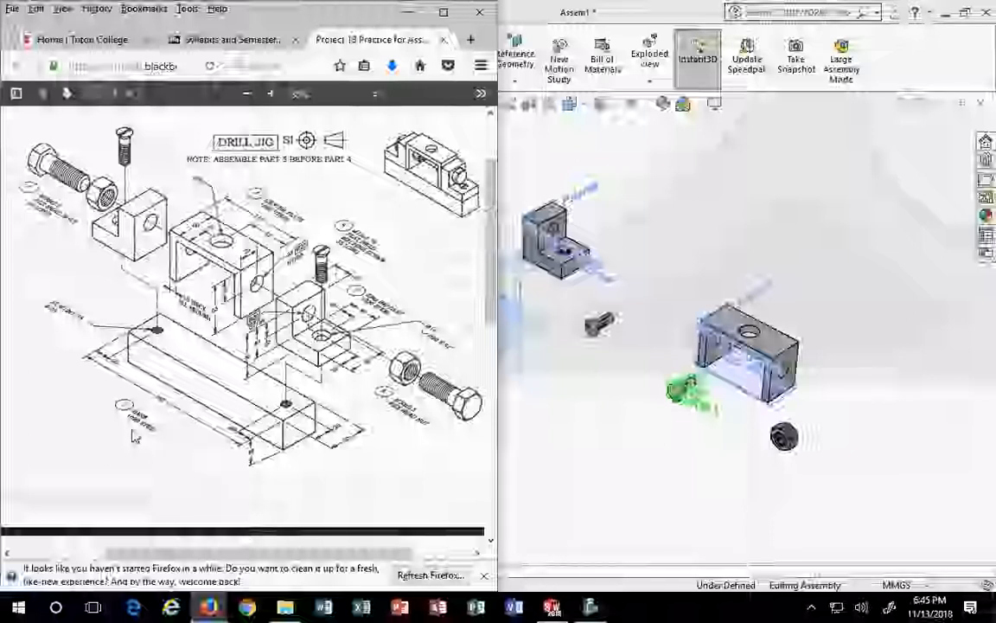
{"action": "left_click", "coordinate": [647, 183]}
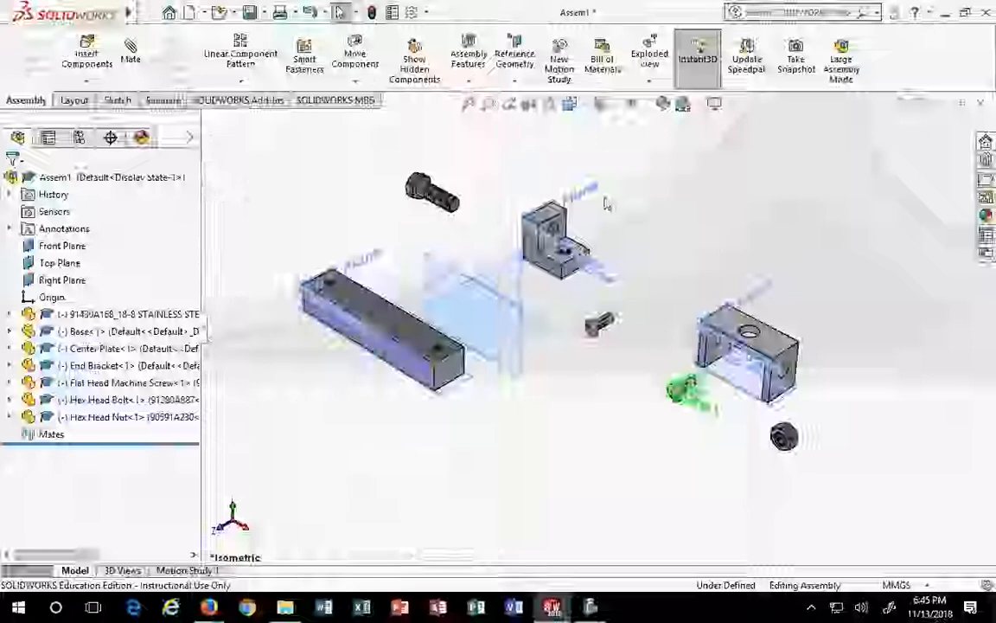
Reposition the base in front of the assembly planes, clear of the other components
{"action": "scroll", "coordinate": [354, 343], "scroll_direction": "down", "scroll_amount": 2}
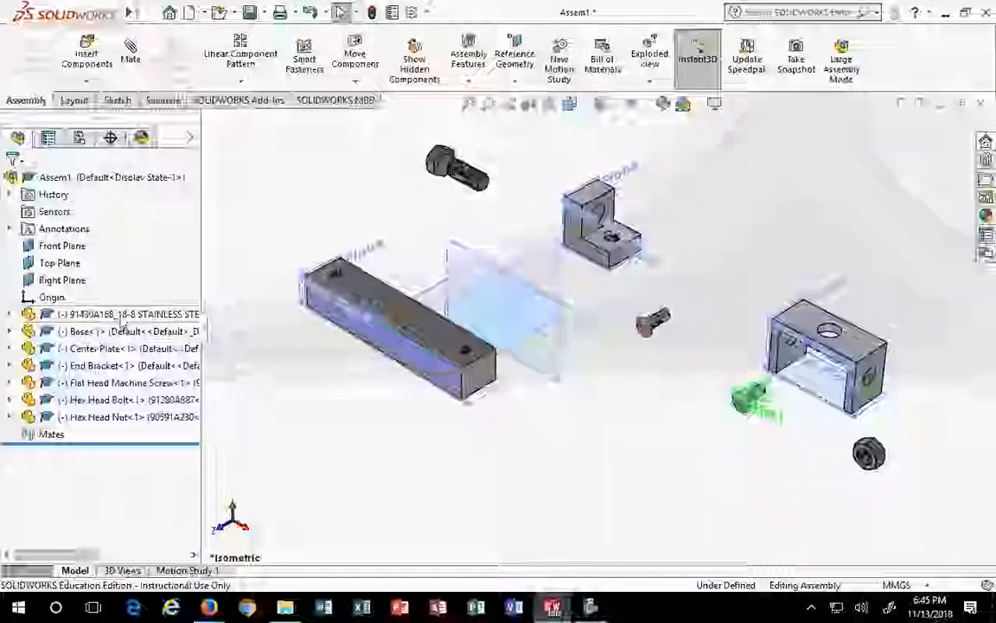
{"action": "scroll", "coordinate": [355, 337], "scroll_direction": "down", "scroll_amount": 2}
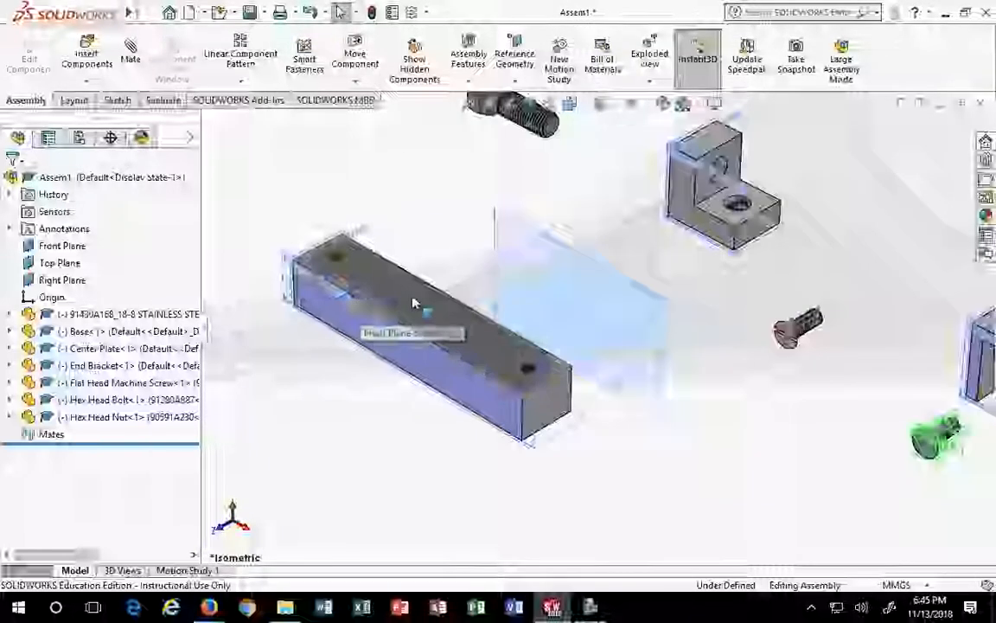
{"action": "left_click_drag", "start_coordinate": [411, 316], "coordinate": [311, 398]}
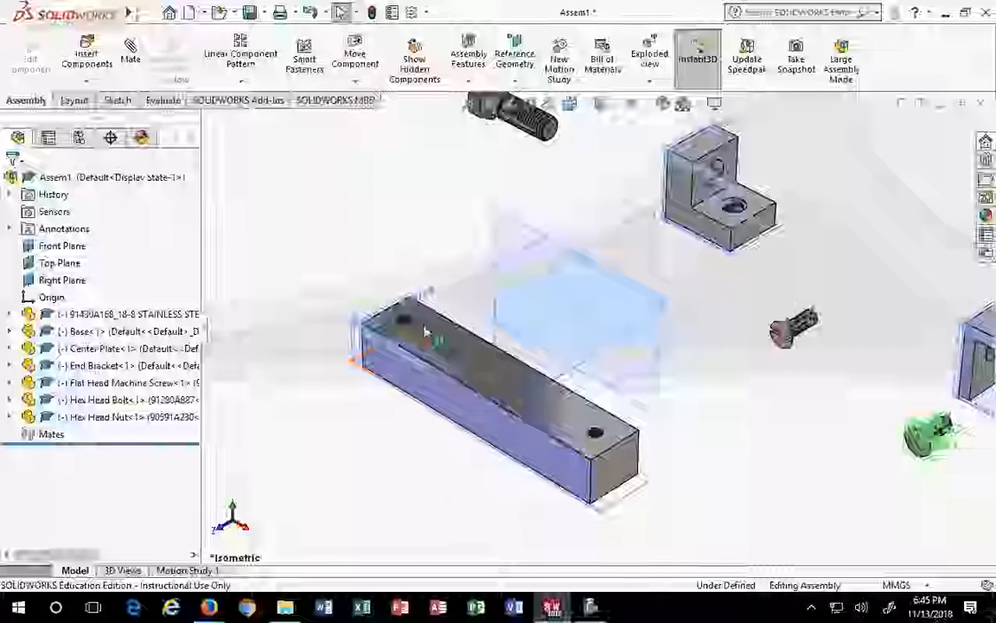
{"action": "left_click_drag", "start_coordinate": [413, 353], "coordinate": [334, 344]}
{"action": "left_click", "coordinate": [291, 262]}
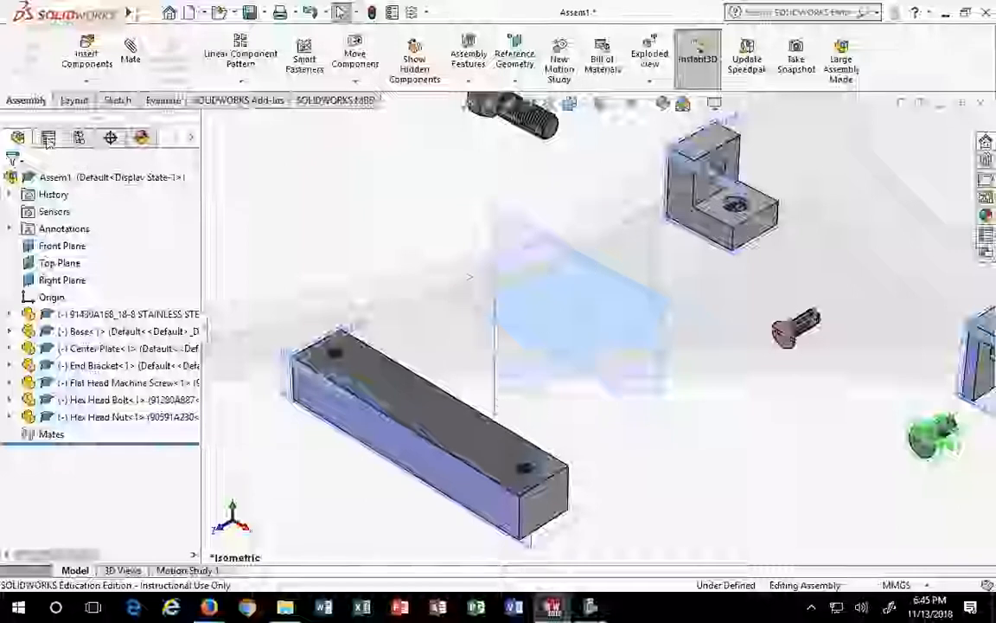
Try to mate the inner face of the base's left threaded hole coincident with the assembly origin
{"action": "left_click", "coordinate": [129, 55]}
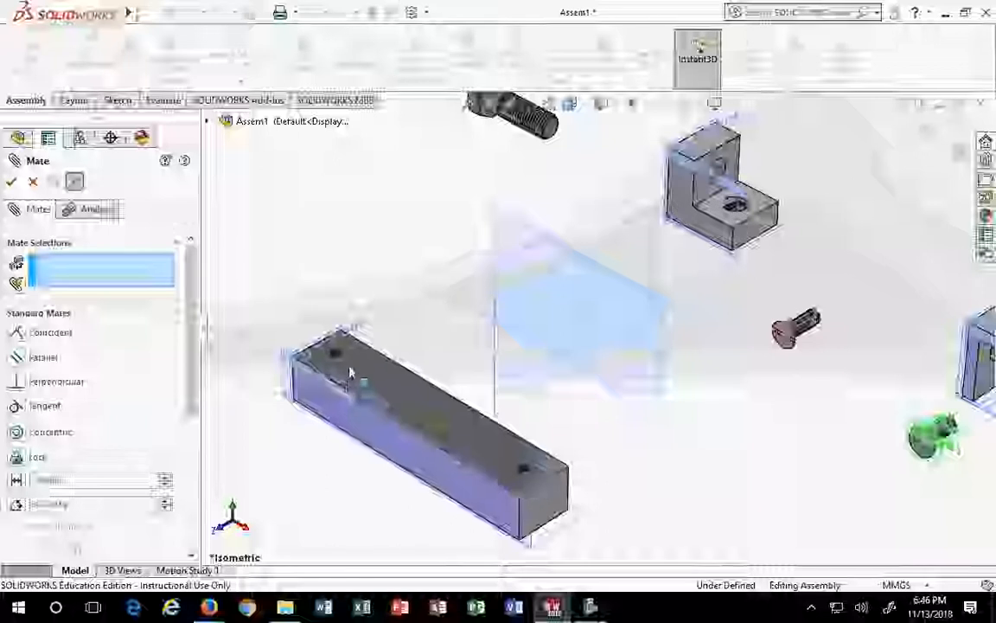
{"action": "scroll", "coordinate": [331, 364], "scroll_direction": "down", "scroll_amount": 2}
{"action": "scroll", "coordinate": [331, 363], "scroll_direction": "down", "scroll_amount": 4}
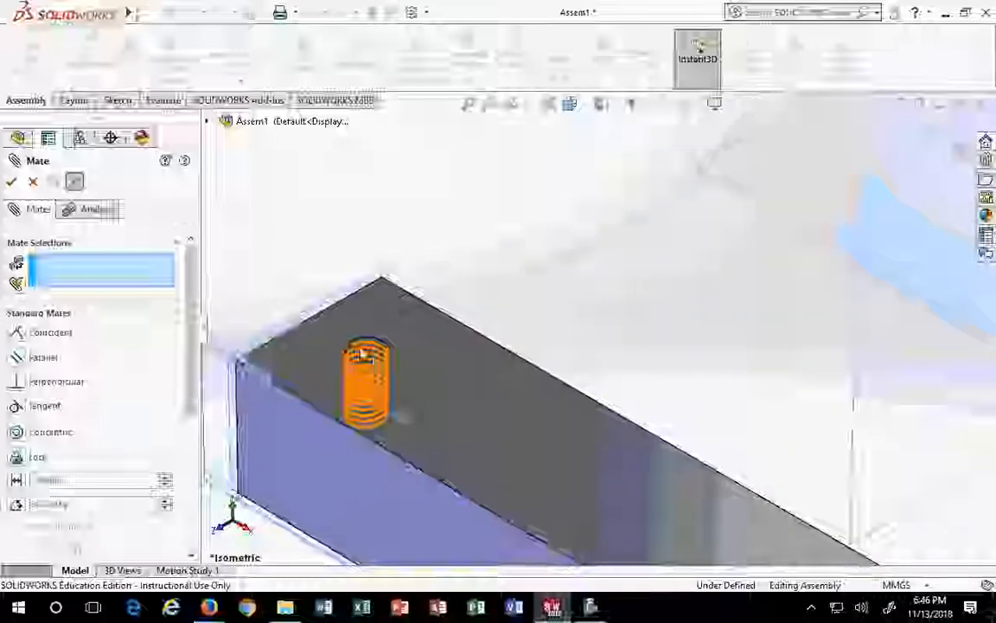
{"action": "scroll", "coordinate": [367, 350], "scroll_direction": "down", "scroll_amount": 5}
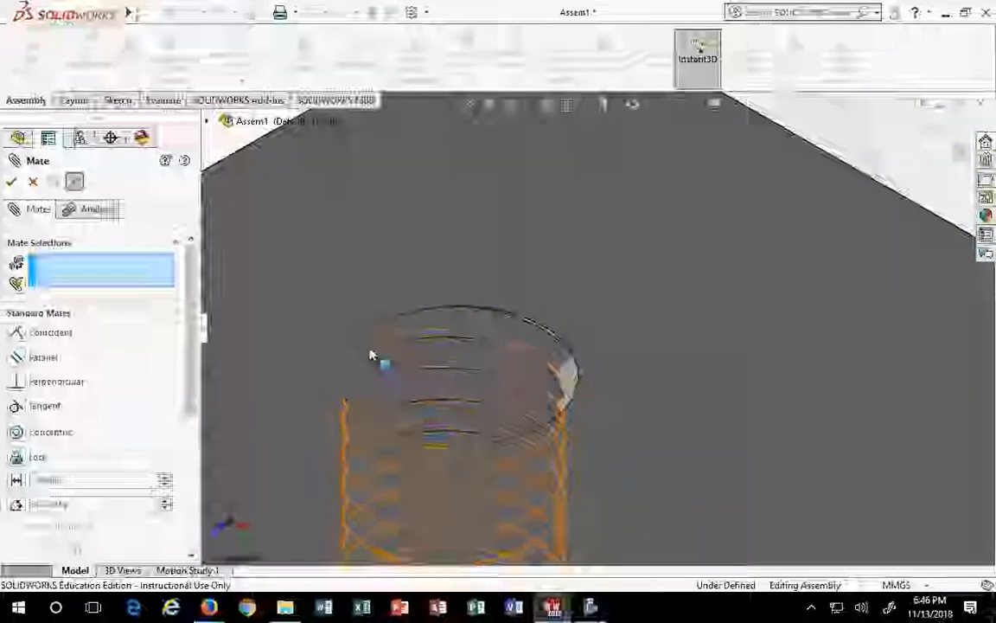
{"action": "left_click", "coordinate": [365, 355]}
{"action": "key", "text": "ctrl+7"}
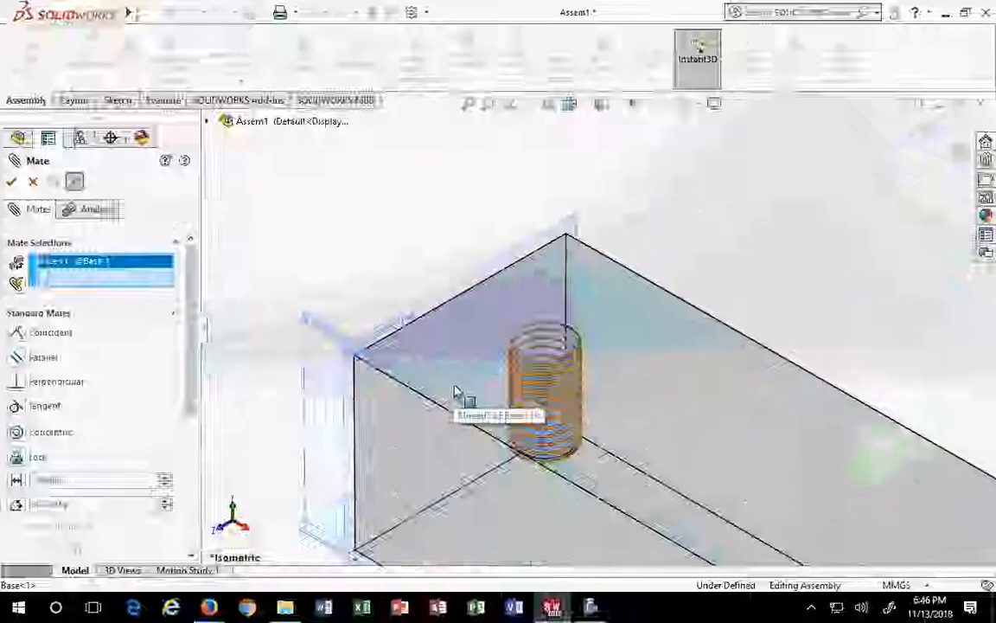
{"action": "scroll", "coordinate": [919, 280], "scroll_direction": "down", "scroll_amount": 4}
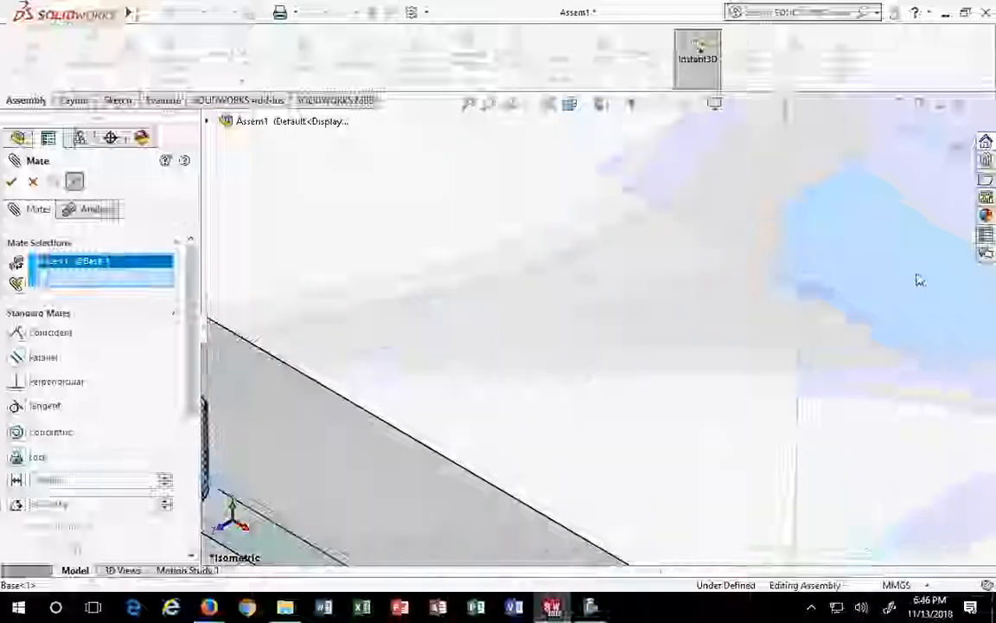
{"action": "scroll", "coordinate": [919, 280], "scroll_direction": "up", "scroll_amount": 6}
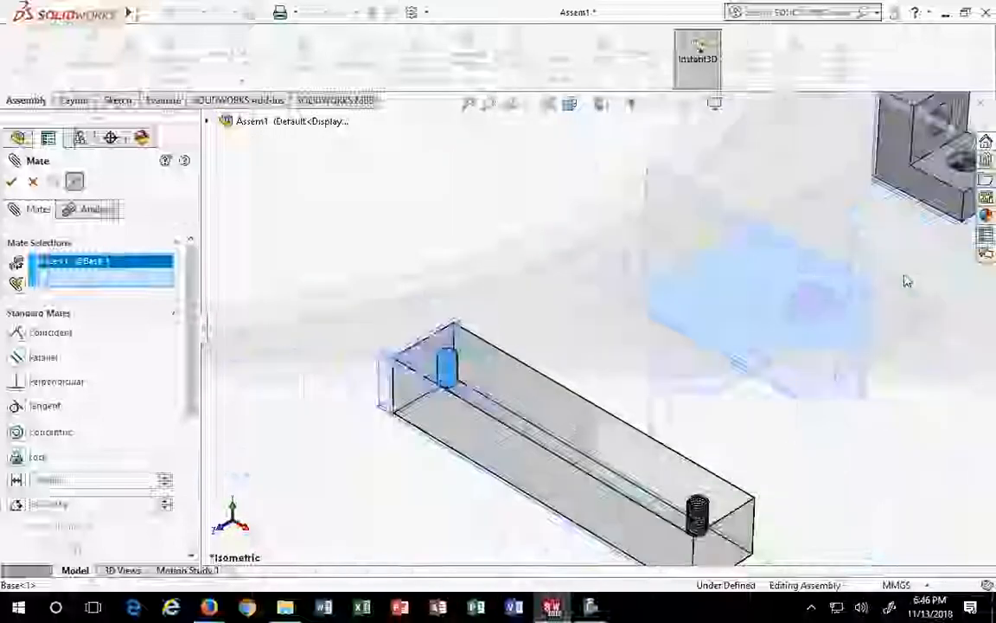
{"action": "left_click", "coordinate": [207, 123]}
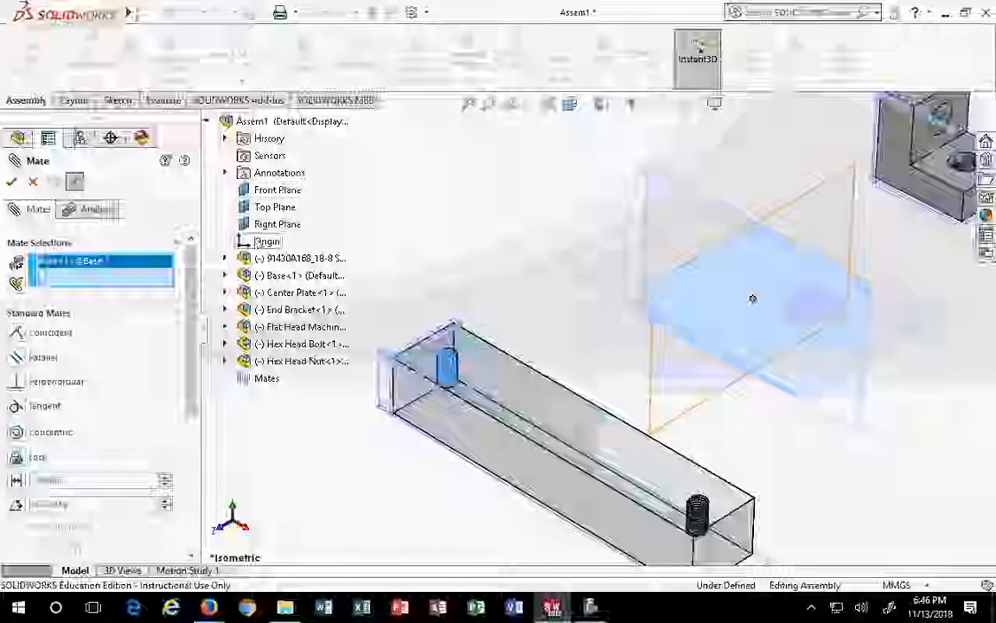
{"action": "left_click", "coordinate": [260, 241]}
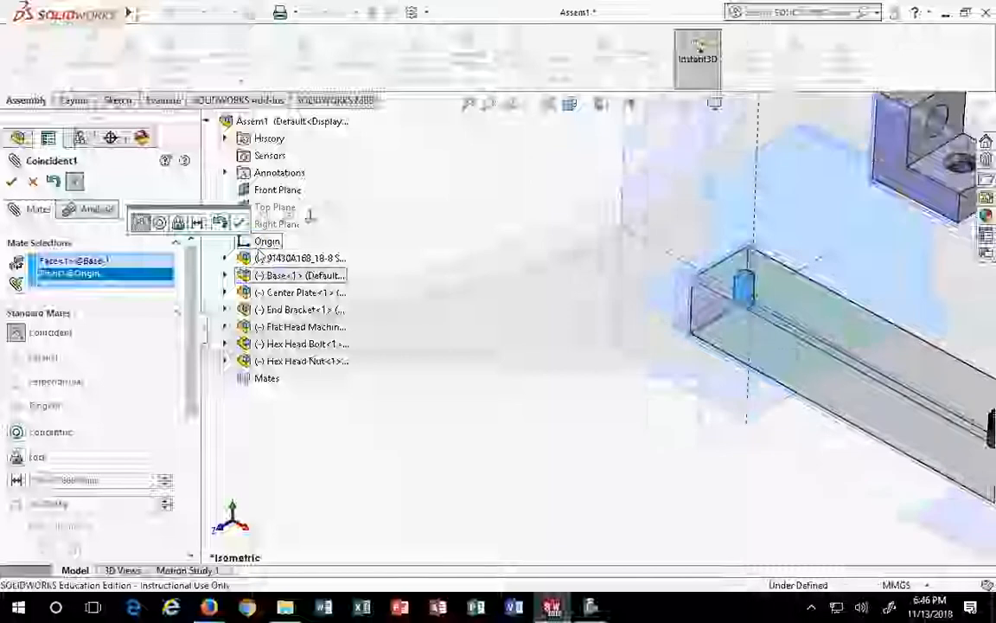
Inspect how the base's hole lines up with the origin in the mate preview, and discard the mate
{"action": "middle_click_drag", "start_coordinate": [775, 353], "coordinate": [674, 392]}
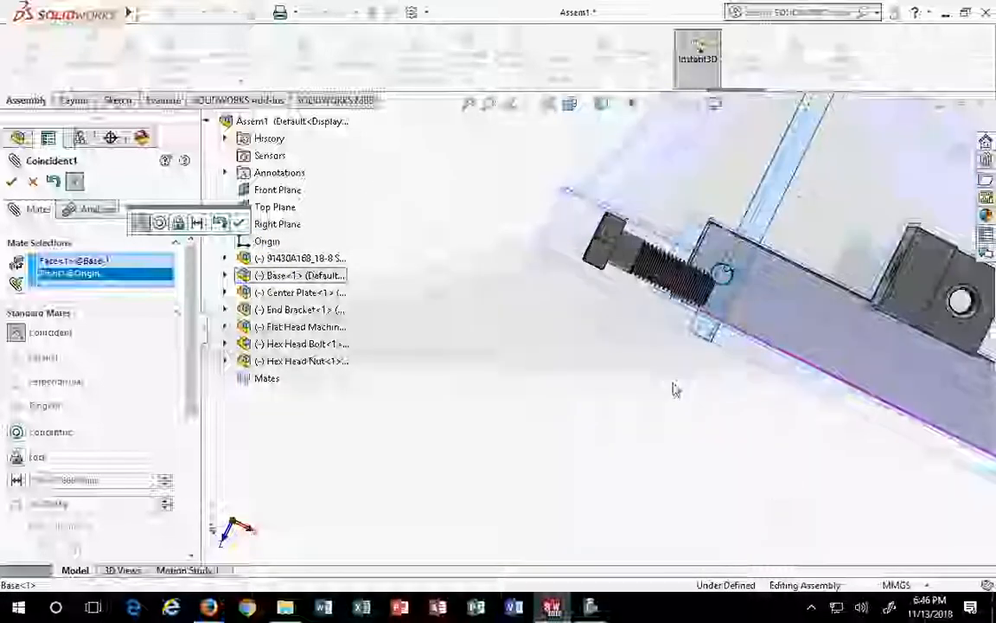
{"action": "scroll", "coordinate": [729, 317], "scroll_direction": "down", "scroll_amount": 3}
{"action": "scroll", "coordinate": [770, 164], "scroll_direction": "down", "scroll_amount": 4}
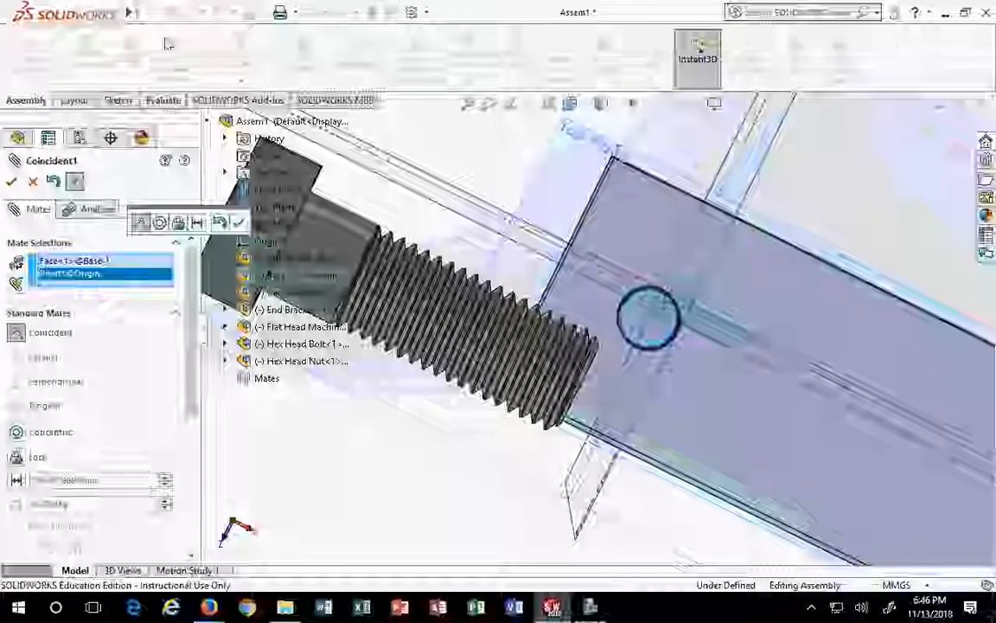
{"action": "scroll", "coordinate": [807, 318], "scroll_direction": "up", "scroll_amount": 3}
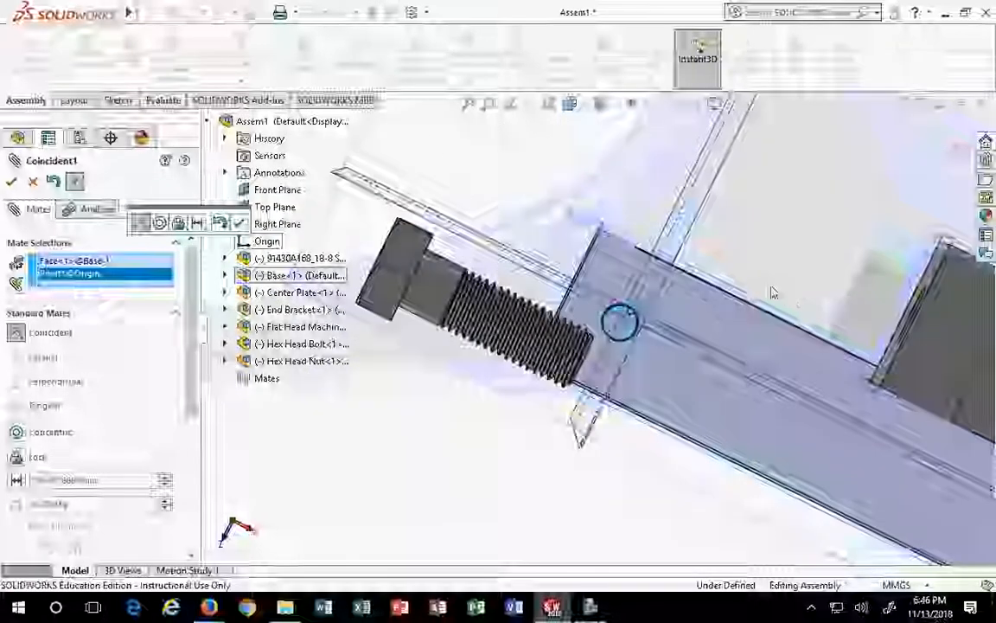
{"action": "left_click", "coordinate": [35, 184]}
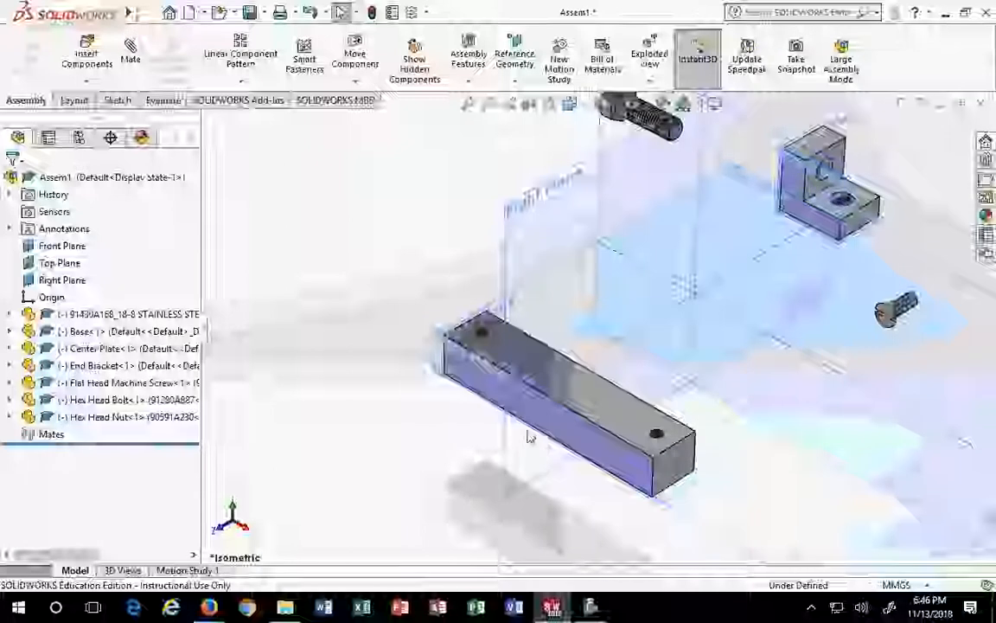
Try mating the base's long back face coincident with the assembly's Front Plane
{"action": "middle_click_drag", "start_coordinate": [533, 434], "coordinate": [461, 405]}
{"action": "middle_click_drag", "start_coordinate": [477, 404], "coordinate": [399, 391]}
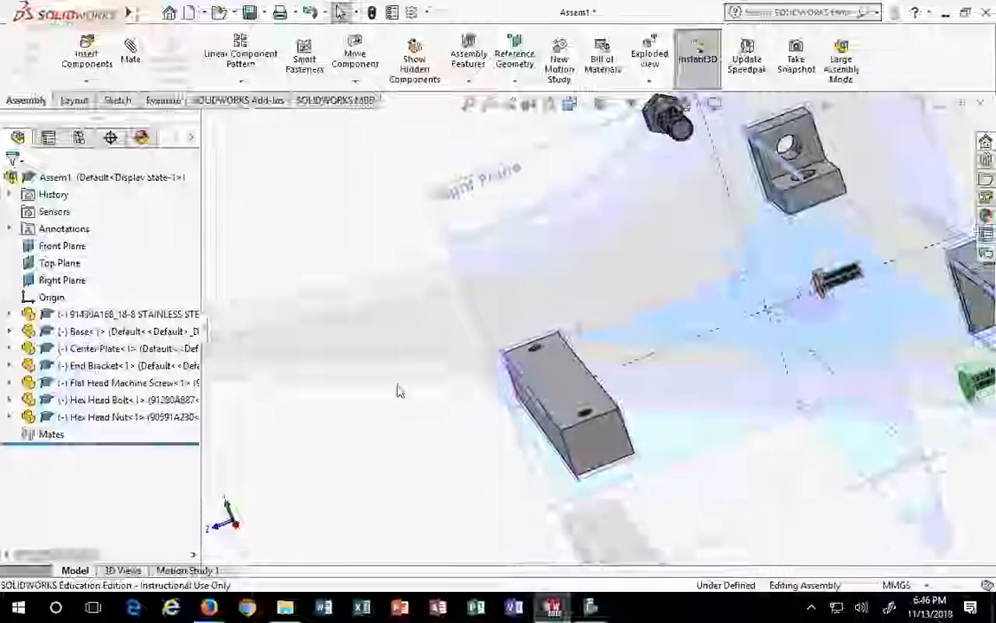
{"action": "left_click", "coordinate": [131, 52]}
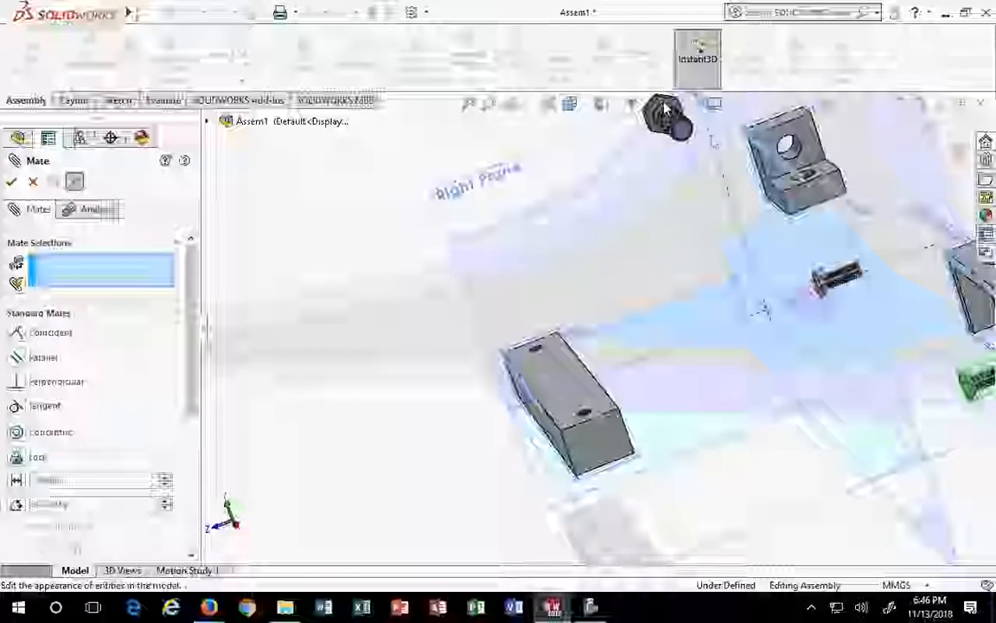
{"action": "left_click", "coordinate": [591, 106]}
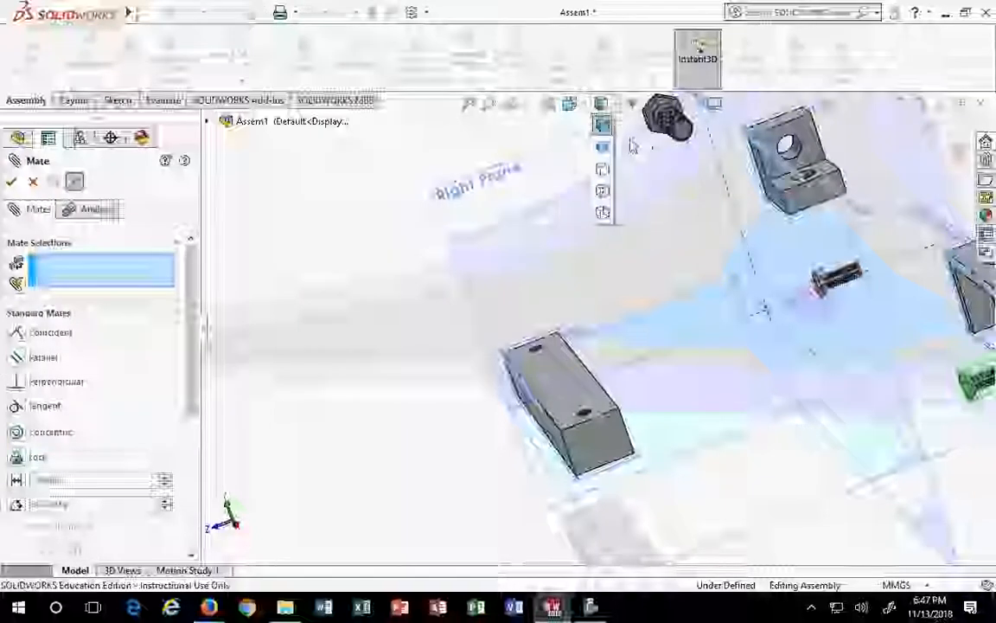
{"action": "left_click", "coordinate": [658, 149]}
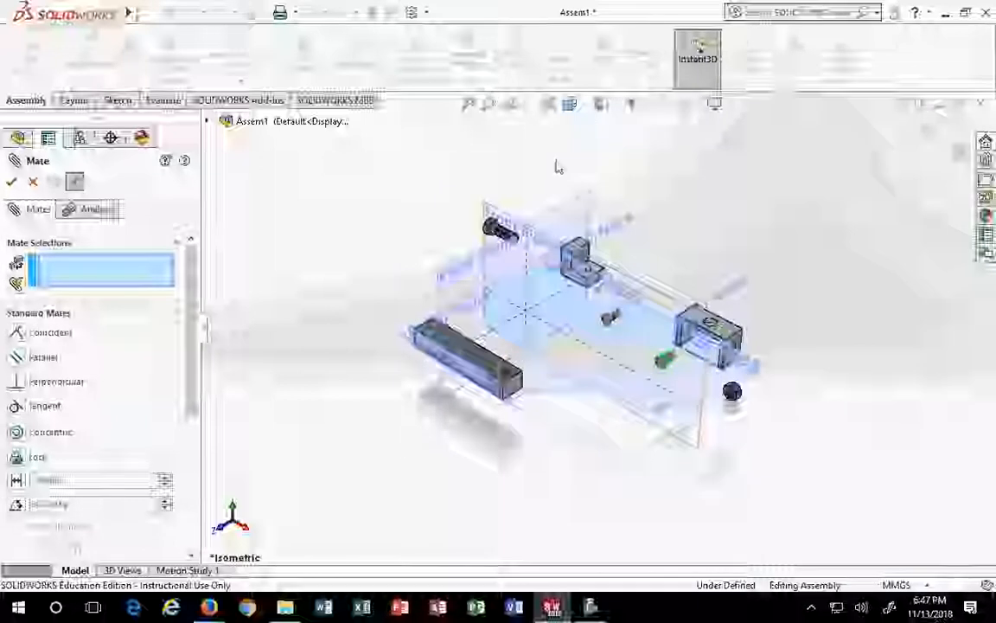
{"action": "left_click", "coordinate": [497, 223]}
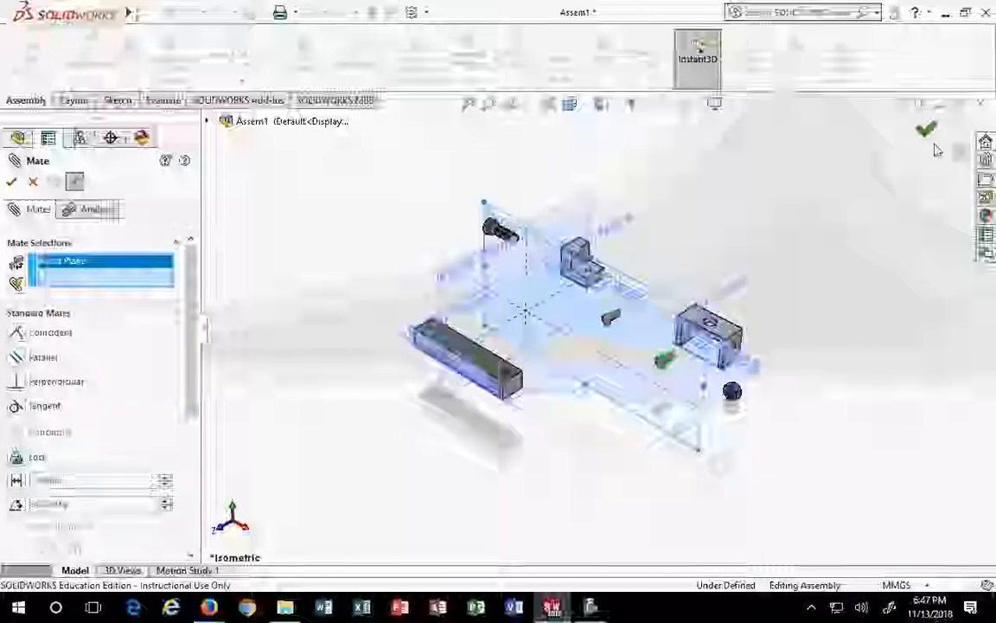
{"action": "middle_click_drag", "start_coordinate": [611, 390], "coordinate": [522, 378]}
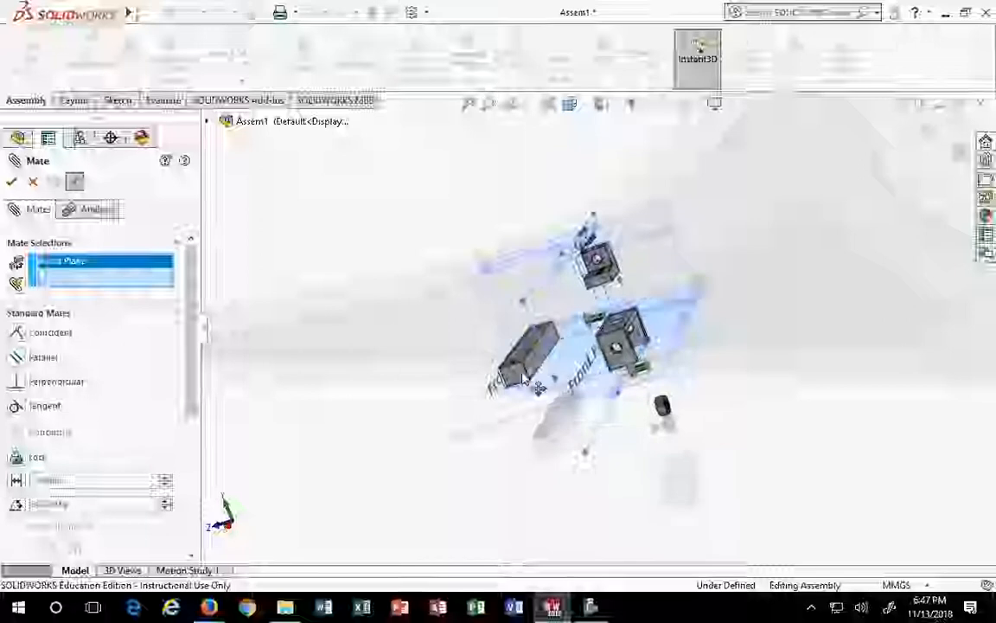
{"action": "left_click", "coordinate": [533, 372]}
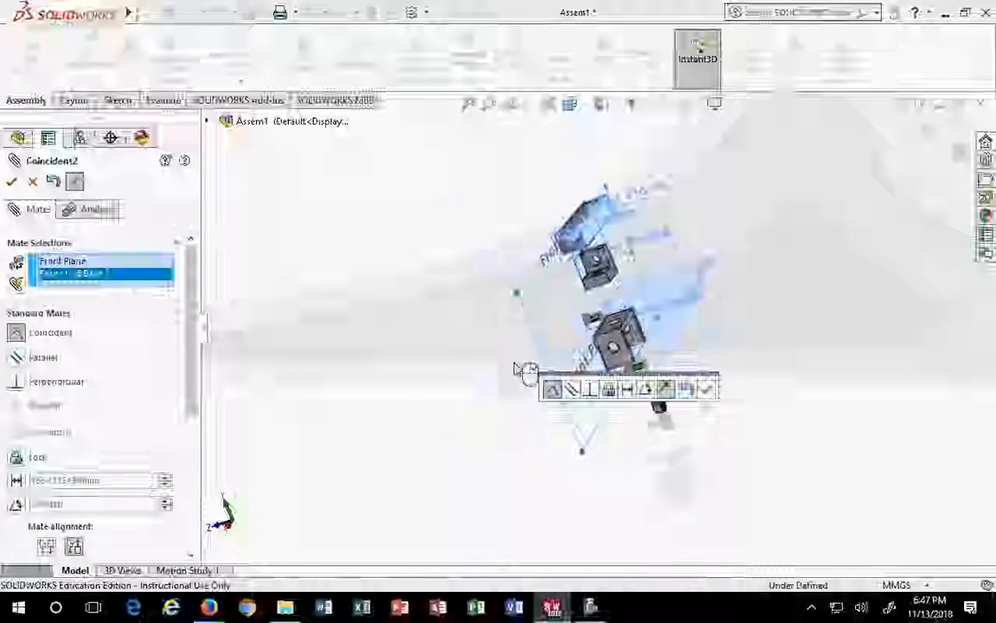
{"action": "middle_click_drag", "start_coordinate": [553, 349], "coordinate": [661, 330]}
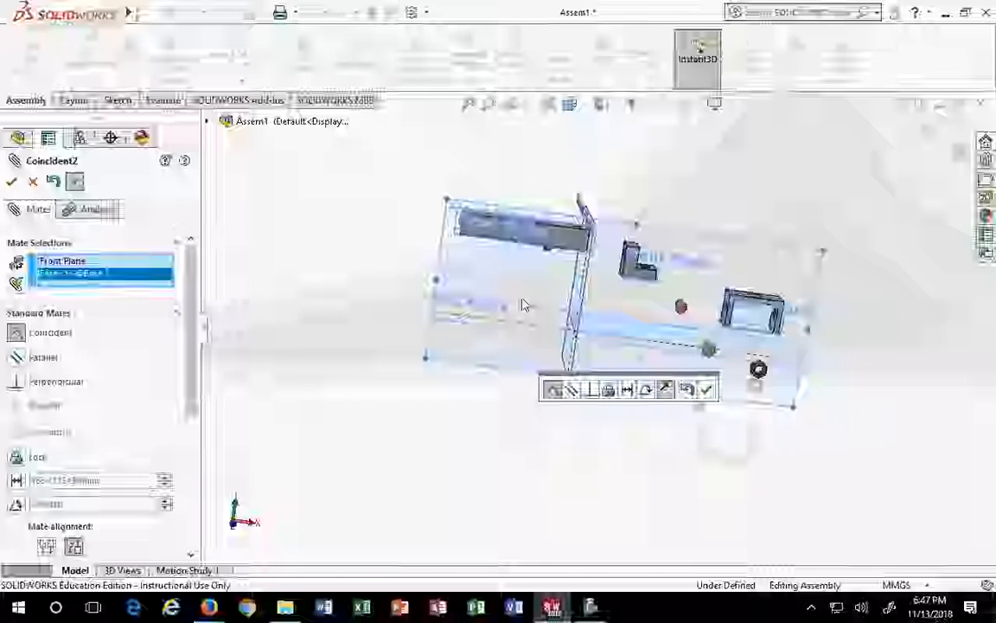
{"action": "left_click", "coordinate": [706, 389]}
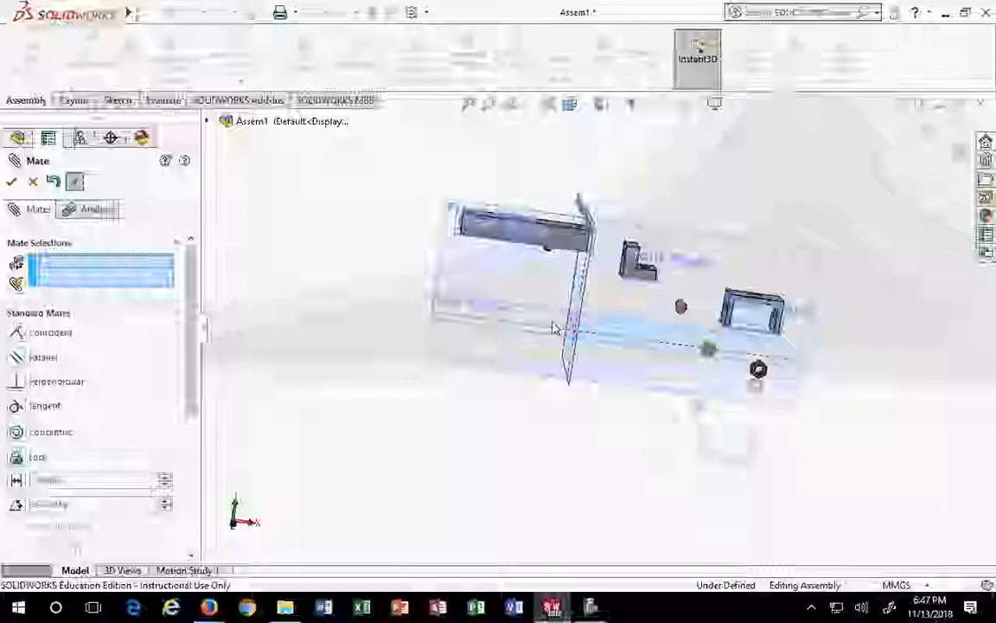
Try mating the base's bottom face coincident with the assembly's Top Plane
{"action": "middle_click_drag", "start_coordinate": [557, 329], "coordinate": [546, 409]}
{"action": "left_click", "coordinate": [553, 207]}
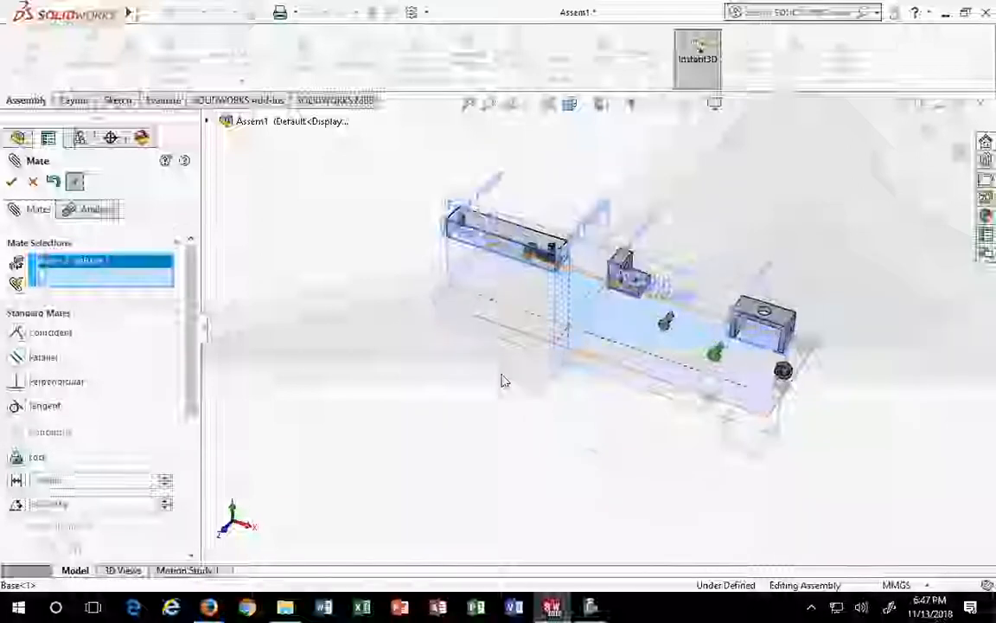
{"action": "left_click", "coordinate": [441, 313]}
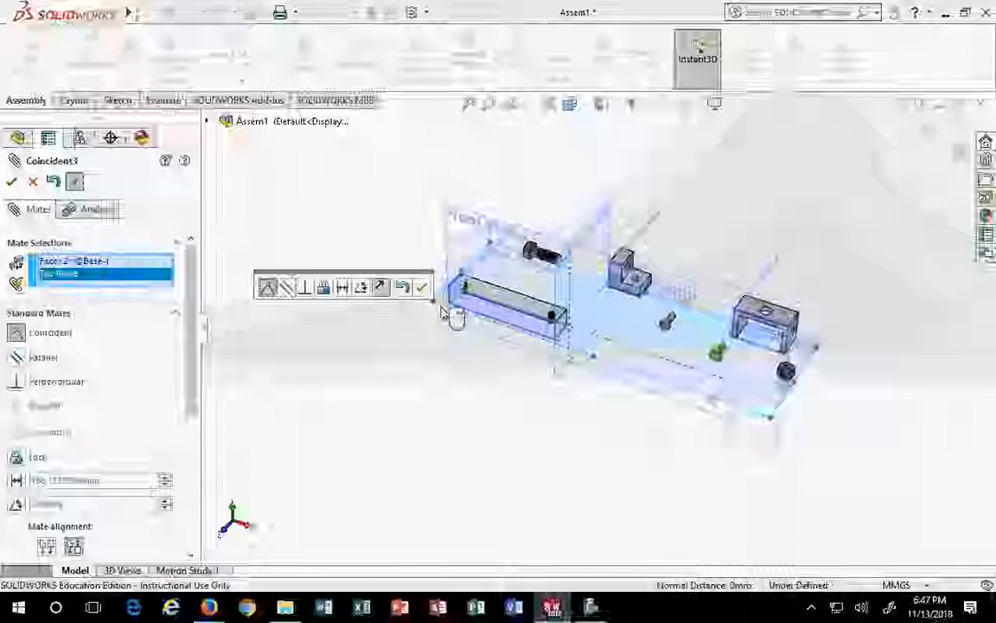
{"action": "left_click", "coordinate": [421, 287]}
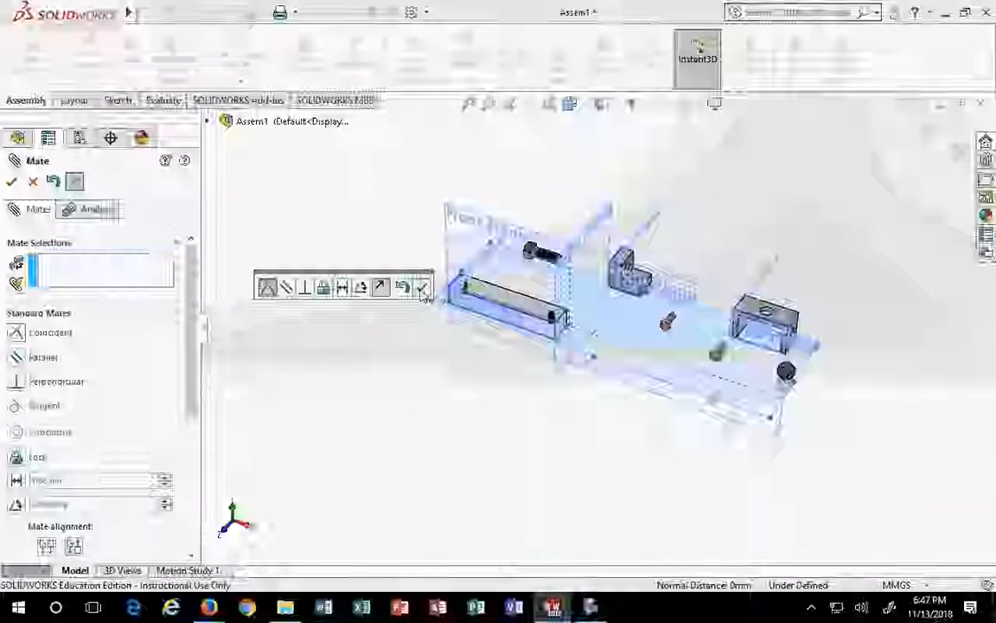
Try mating the base's left end face coincident with the assembly's Right Plane, and close the Mate command
{"action": "middle_click_drag", "start_coordinate": [441, 423], "coordinate": [540, 445]}
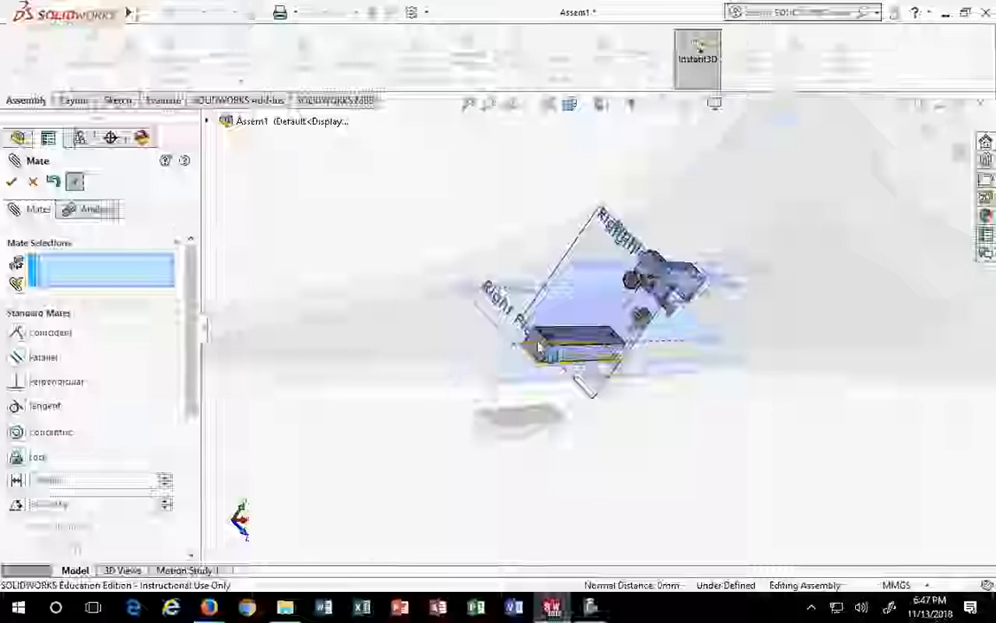
{"action": "scroll", "coordinate": [560, 350], "scroll_direction": "down", "scroll_amount": 5}
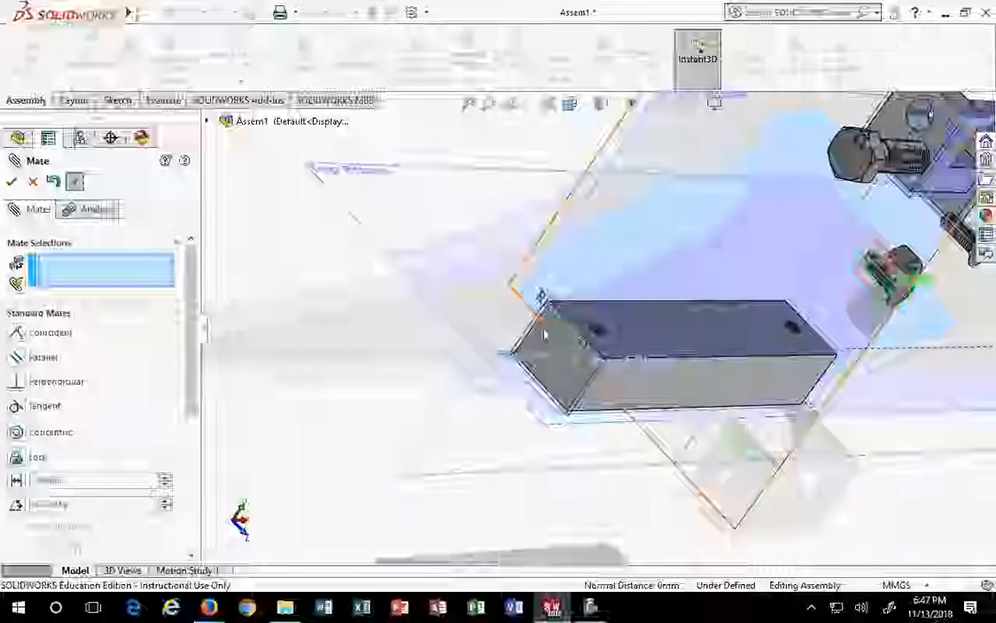
{"action": "left_click", "coordinate": [538, 341]}
{"action": "scroll", "coordinate": [557, 361], "scroll_direction": "down", "scroll_amount": 3}
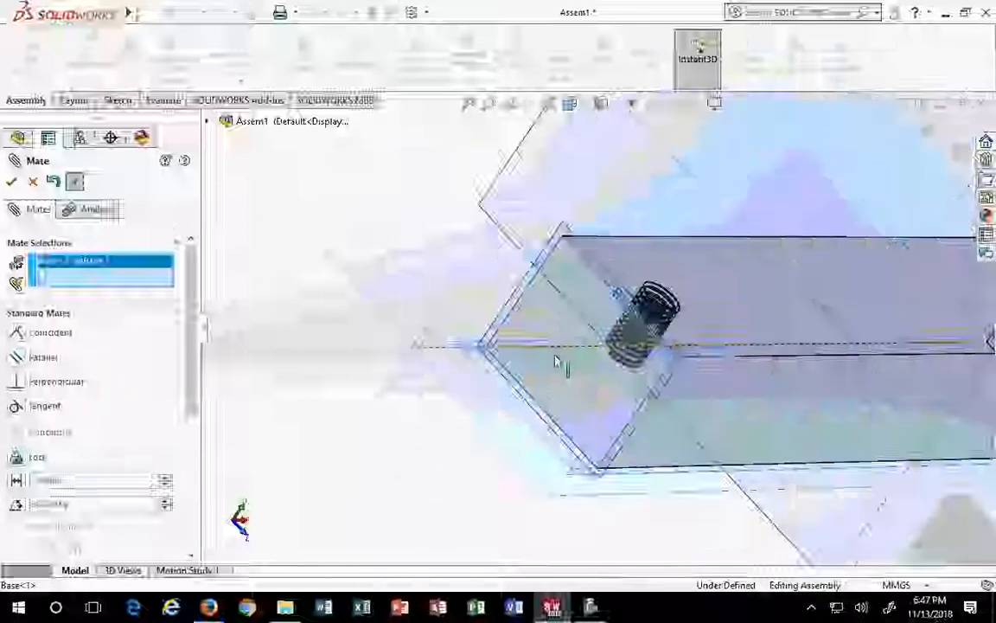
{"action": "scroll", "coordinate": [701, 456], "scroll_direction": "up", "scroll_amount": 6}
{"action": "middle_click_drag", "start_coordinate": [697, 415], "coordinate": [580, 420]}
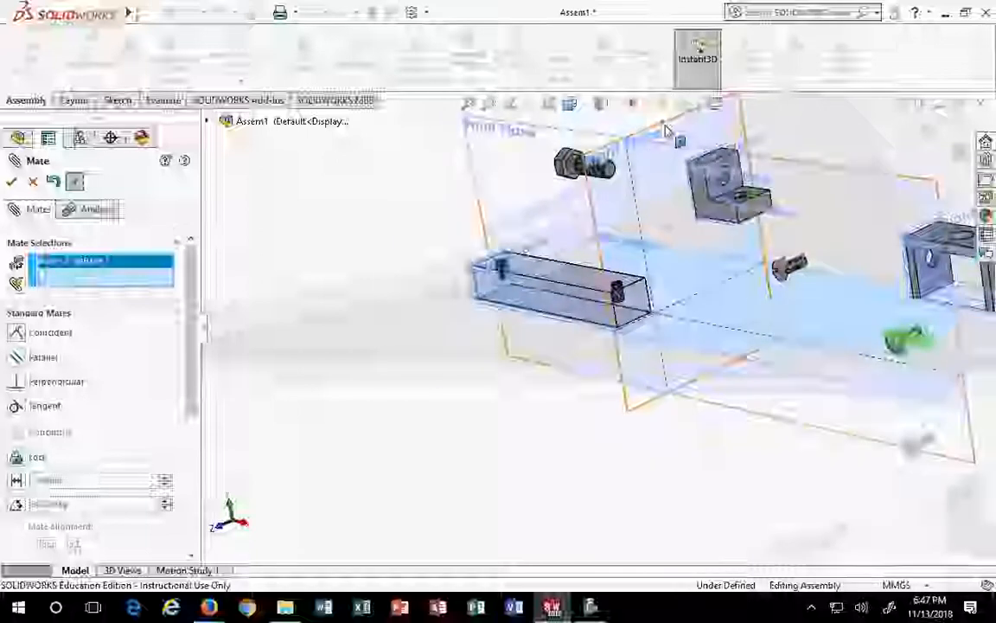
{"action": "left_click", "coordinate": [599, 114]}
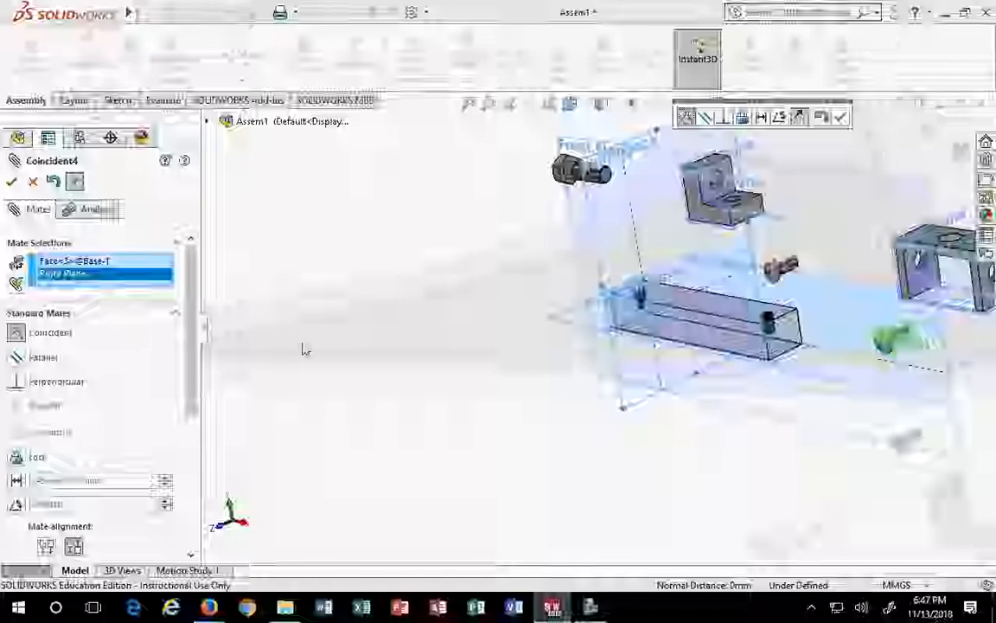
{"action": "left_click", "coordinate": [11, 182]}
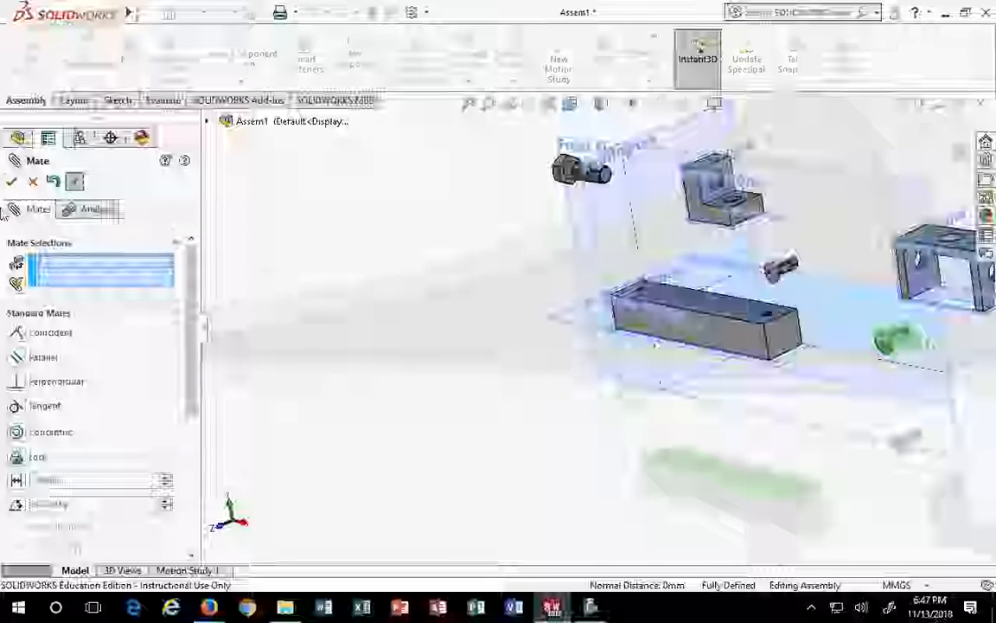
{"action": "left_click", "coordinate": [33, 183]}
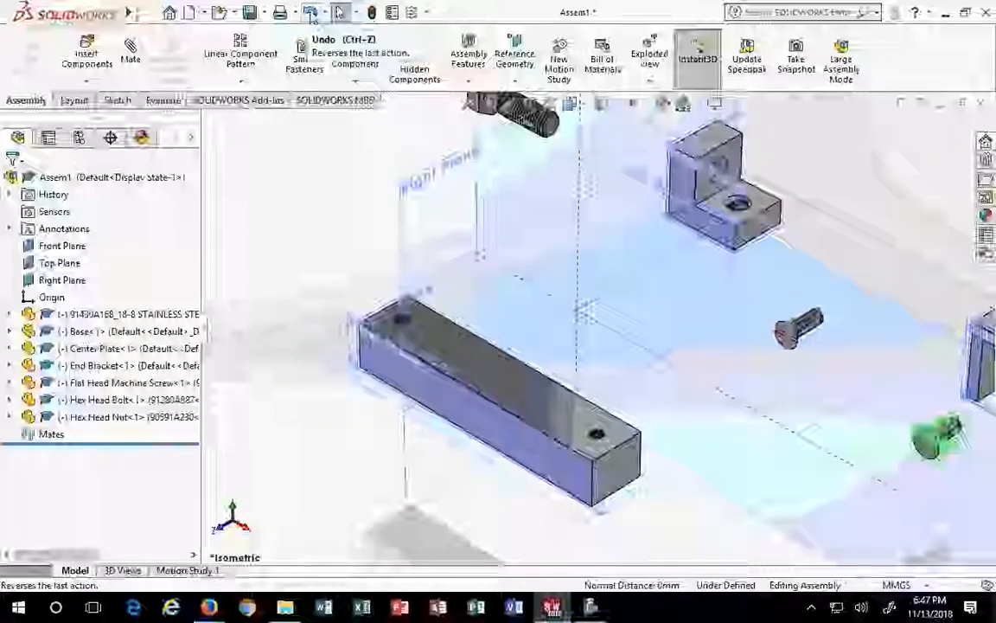
Undo the last moves of the base and the hex bolt
{"action": "left_click", "coordinate": [311, 13]}
{"action": "left_click", "coordinate": [313, 15]}
{"action": "left_click", "coordinate": [312, 15]}
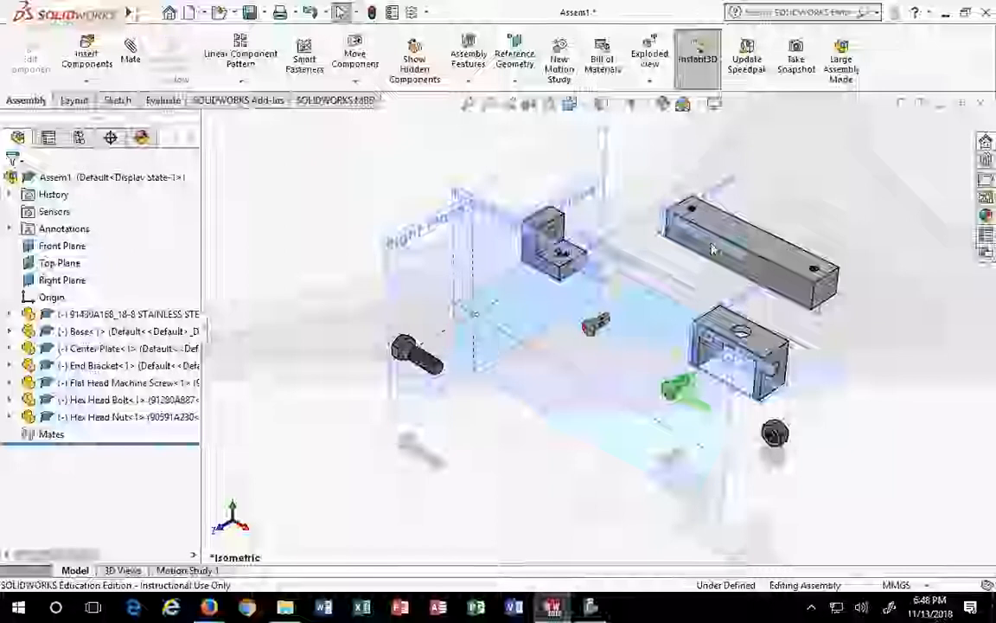
Move the base in front of the assembly planes, beside the hex bolt and away from the center plate
{"action": "left_click", "coordinate": [750, 253]}
{"action": "left_click", "coordinate": [429, 206]}
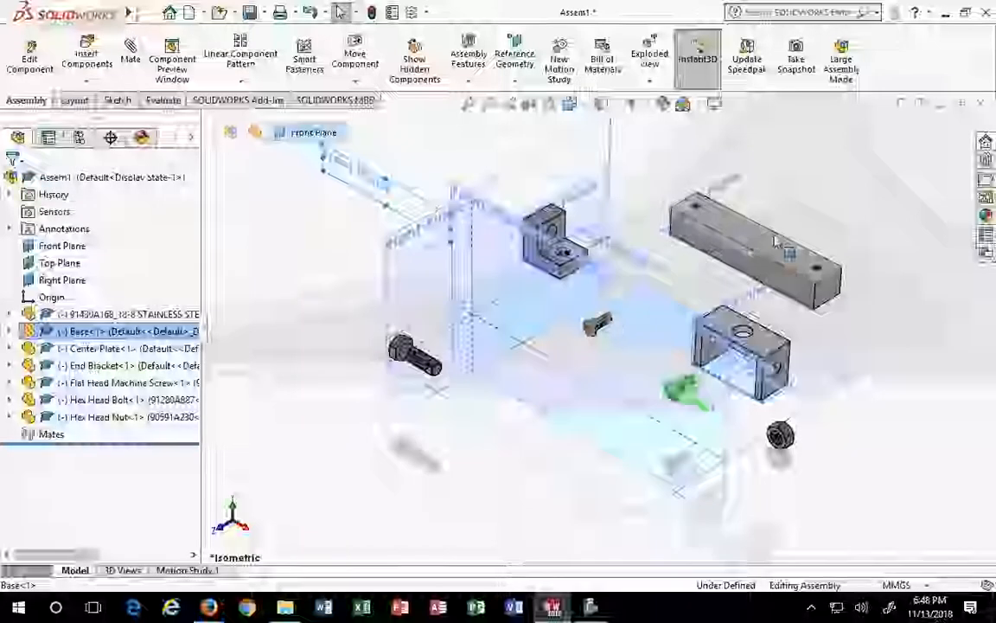
{"action": "left_click_drag", "start_coordinate": [777, 236], "coordinate": [278, 381]}
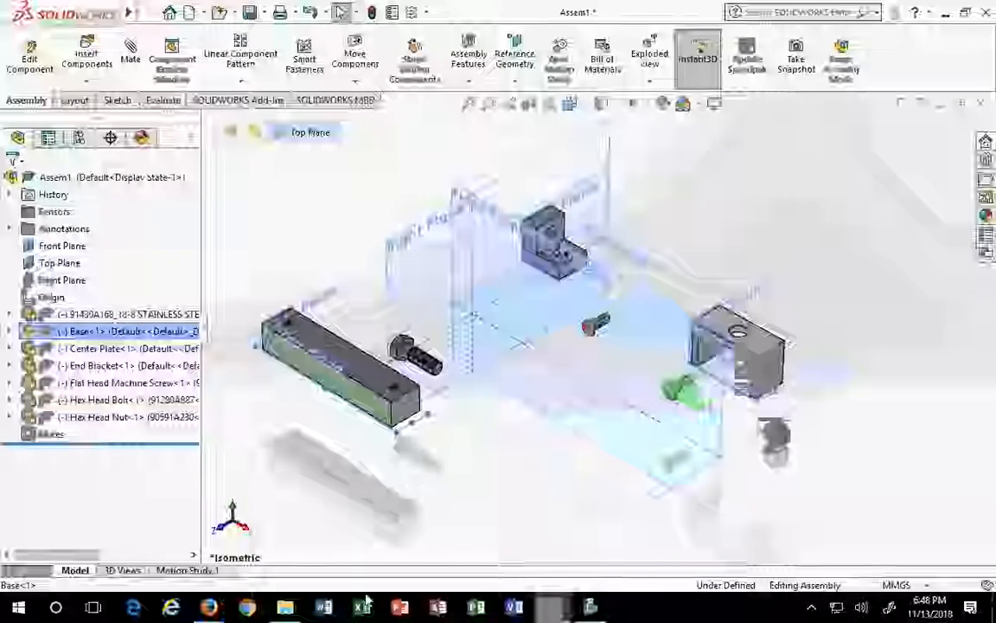
{"action": "left_click", "coordinate": [313, 537]}
{"action": "scroll", "coordinate": [338, 473], "scroll_direction": "up", "scroll_amount": 4}
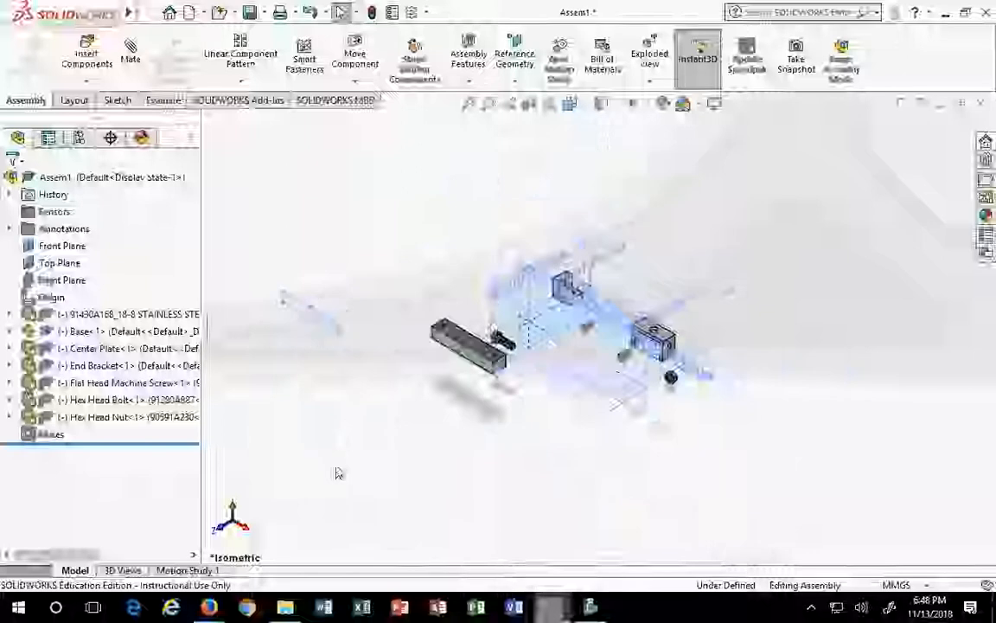
Enlarge the outline of the base's Front Plane sideways so that it extends past the base
{"action": "left_click_drag", "start_coordinate": [320, 326], "coordinate": [363, 348]}
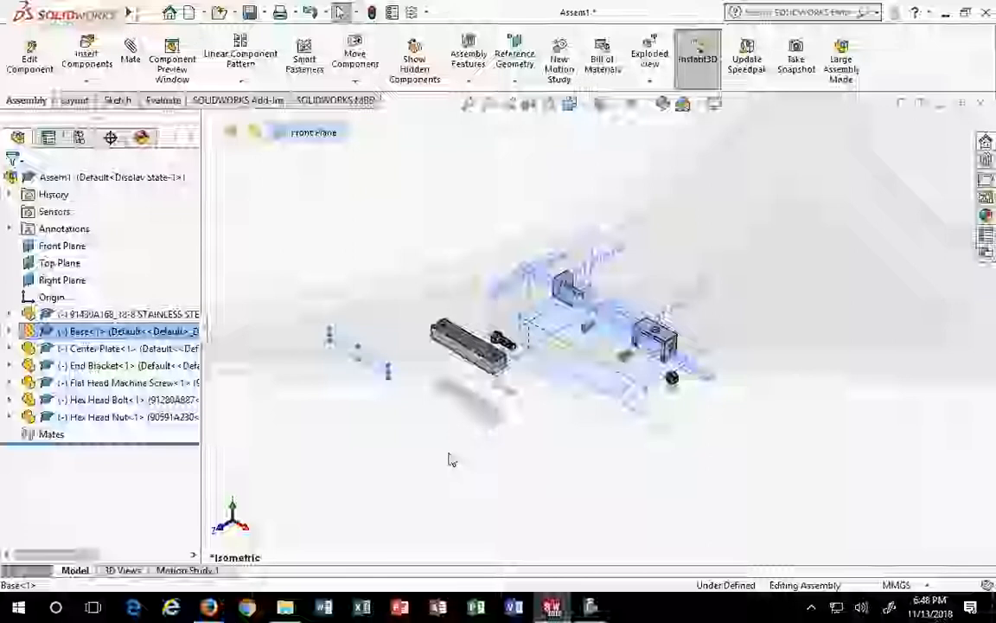
{"action": "left_click", "coordinate": [704, 136]}
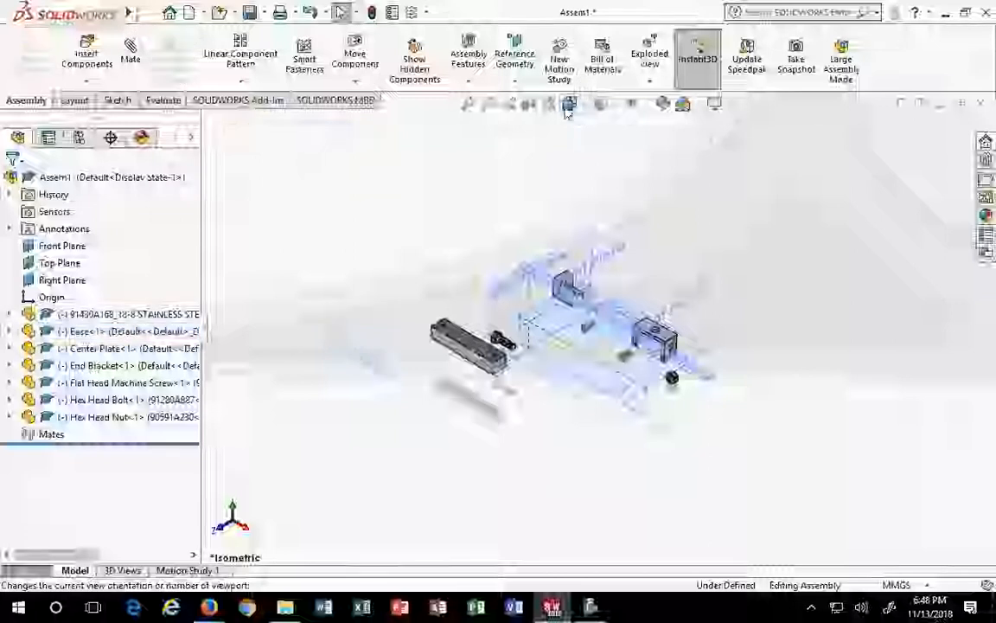
{"action": "left_click", "coordinate": [586, 110]}
{"action": "left_click", "coordinate": [594, 156]}
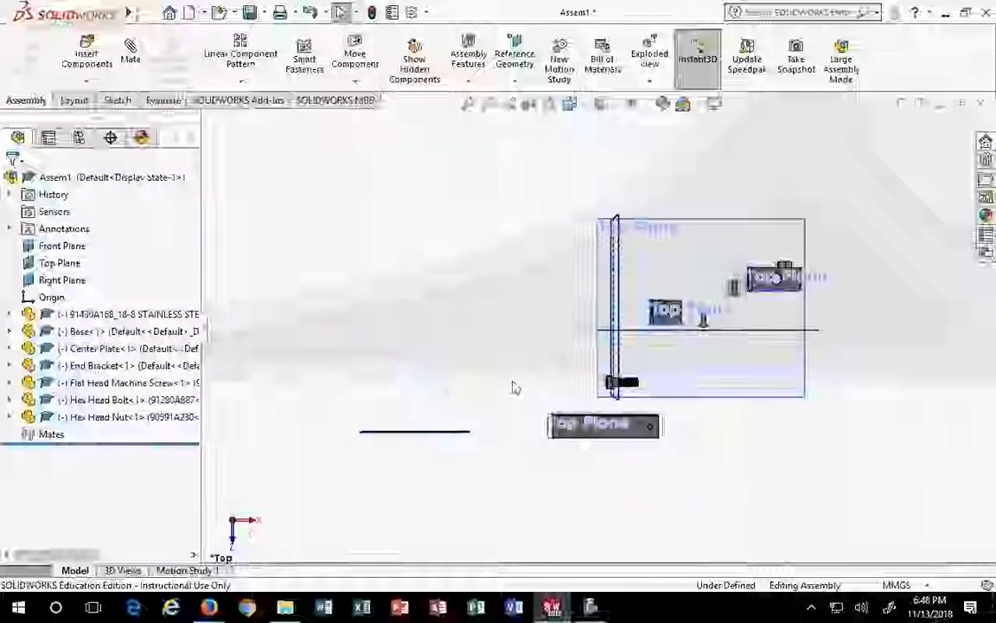
{"action": "left_click", "coordinate": [422, 432]}
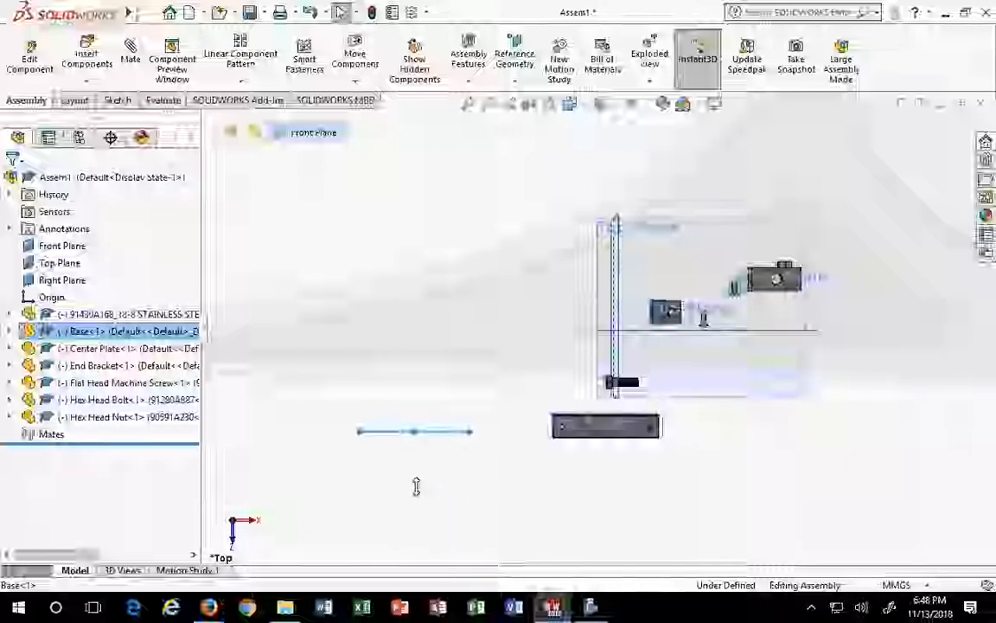
{"action": "mouse_move", "coordinate": [458, 492]}
{"action": "middle_mouse_down"}
{"action": "mouse_move", "coordinate": [472, 433]}
{"action": "mouse_move", "coordinate": [438, 429]}
{"action": "mouse_move", "coordinate": [465, 483]}
{"action": "middle_mouse_up"}
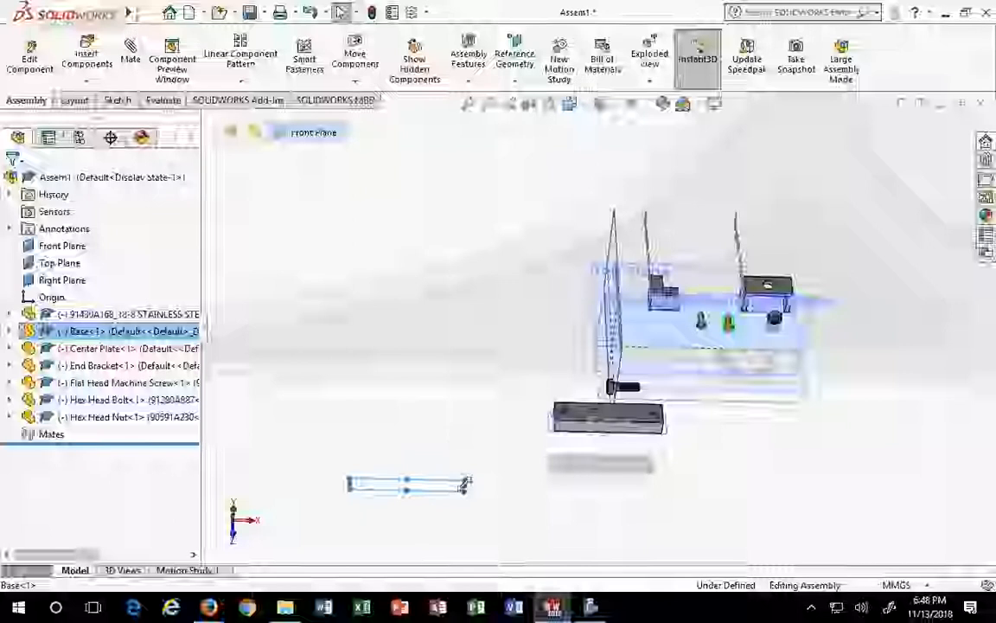
{"action": "left_click_drag", "start_coordinate": [464, 488], "coordinate": [834, 532]}
{"action": "left_click_drag", "start_coordinate": [597, 482], "coordinate": [606, 432]}
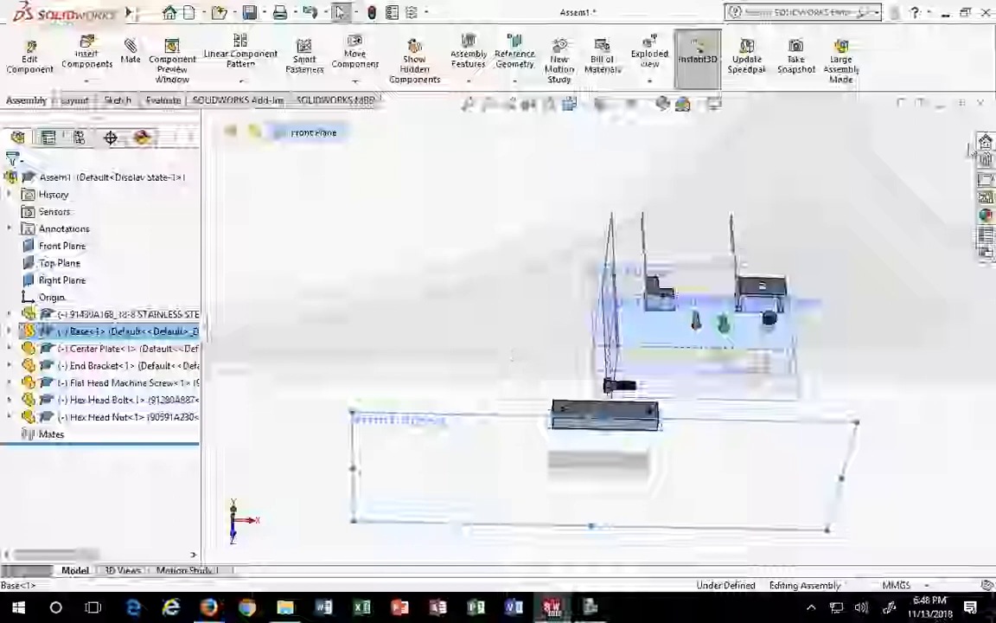
Shrink the outline of the base's Front Plane from both ends so that it closely surrounds the base
{"action": "left_click", "coordinate": [583, 106]}
{"action": "left_click", "coordinate": [640, 105]}
{"action": "left_click", "coordinate": [571, 105]}
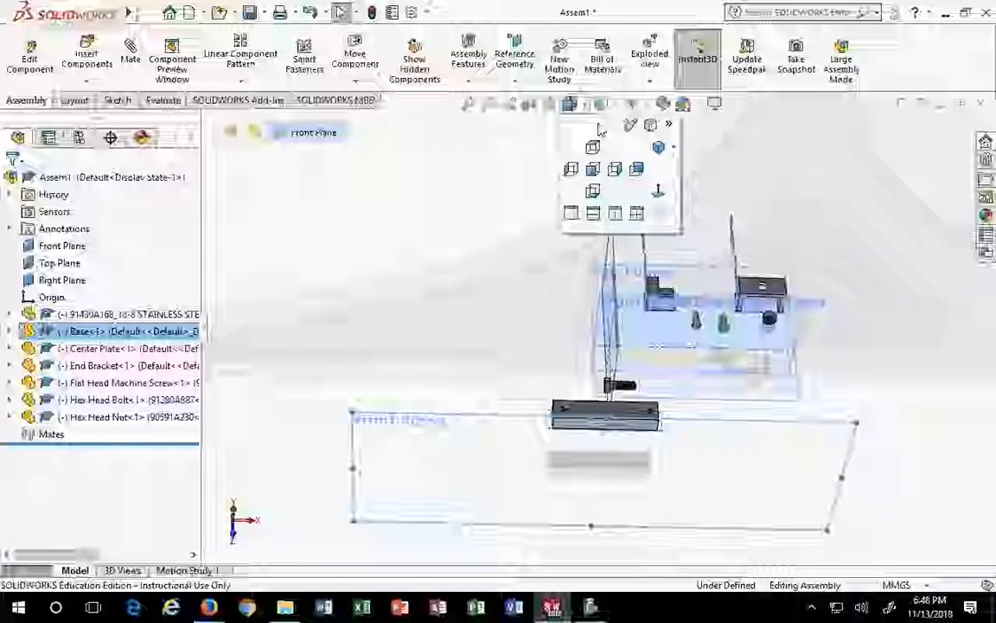
{"action": "left_click", "coordinate": [656, 148]}
{"action": "scroll", "coordinate": [571, 428], "scroll_direction": "down", "scroll_amount": 2}
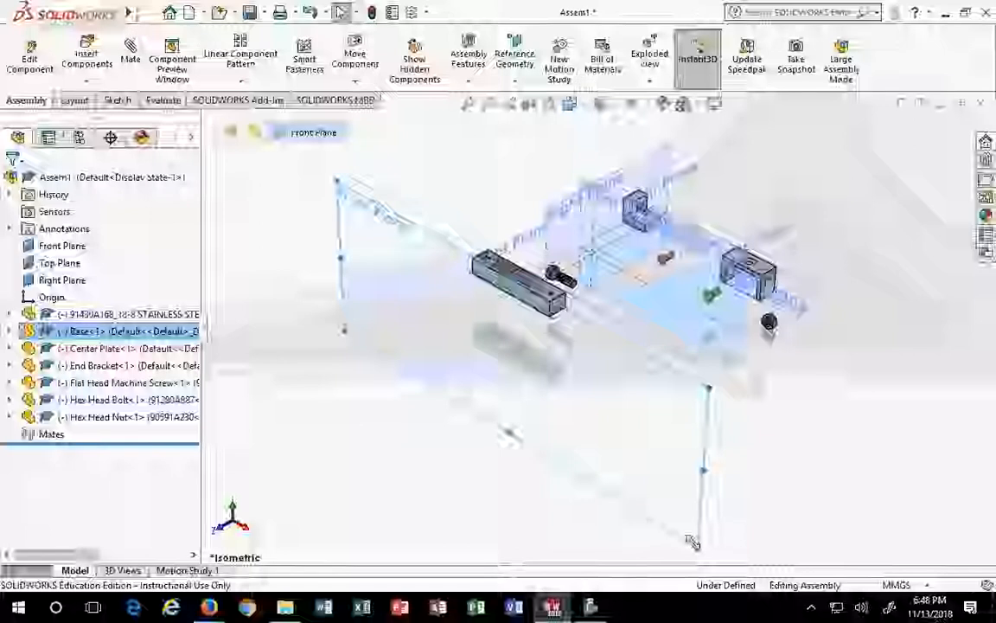
{"action": "left_click_drag", "start_coordinate": [697, 548], "coordinate": [556, 333]}
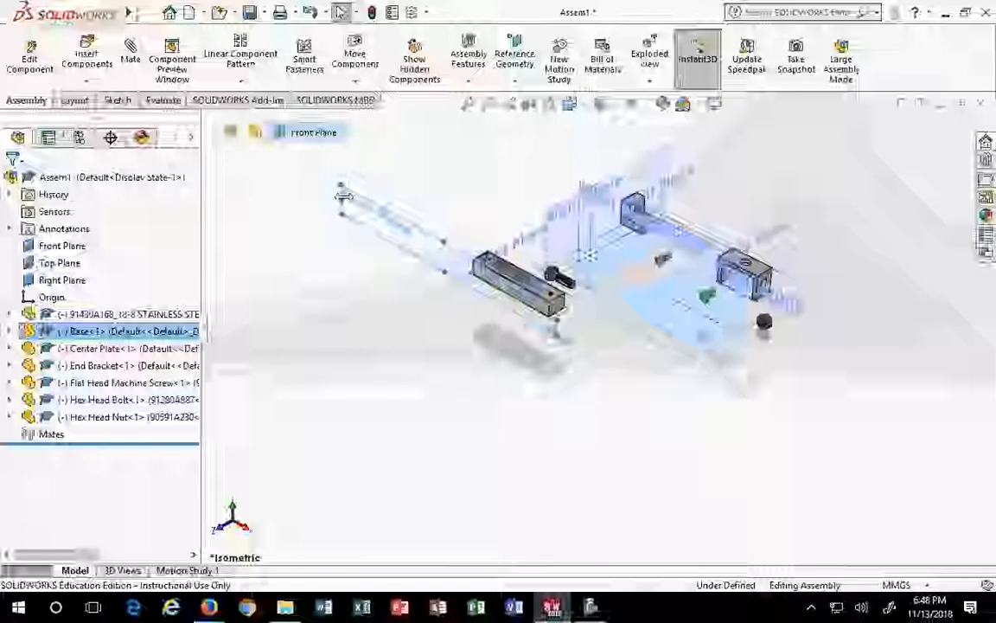
{"action": "left_click_drag", "start_coordinate": [344, 200], "coordinate": [449, 255]}
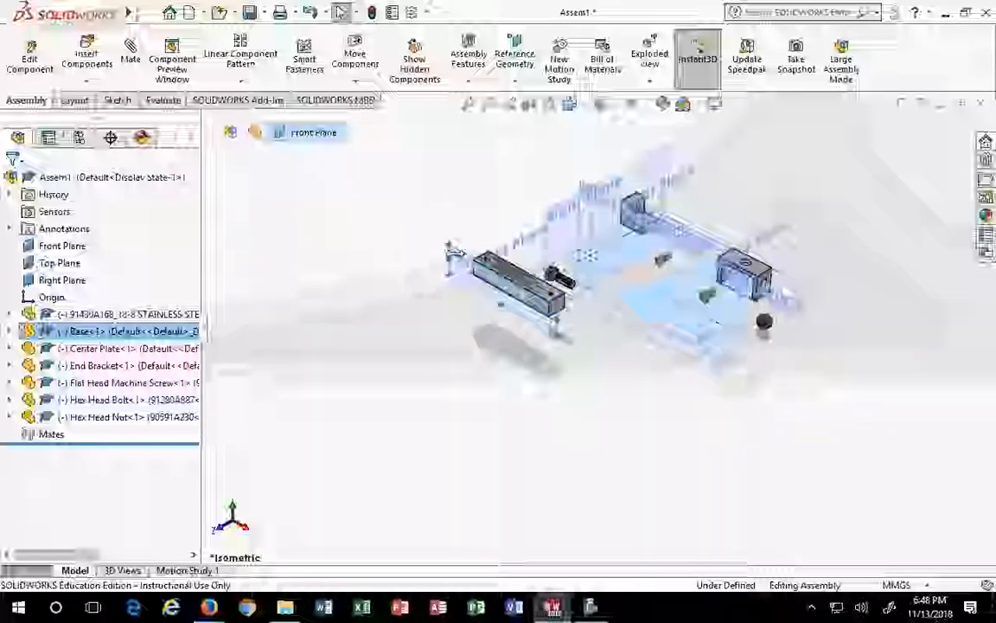
{"action": "left_click", "coordinate": [368, 341]}
Mate the base's long back face coincident with the assembly's Front Plane
{"action": "scroll", "coordinate": [592, 361], "scroll_direction": "down", "scroll_amount": 3}
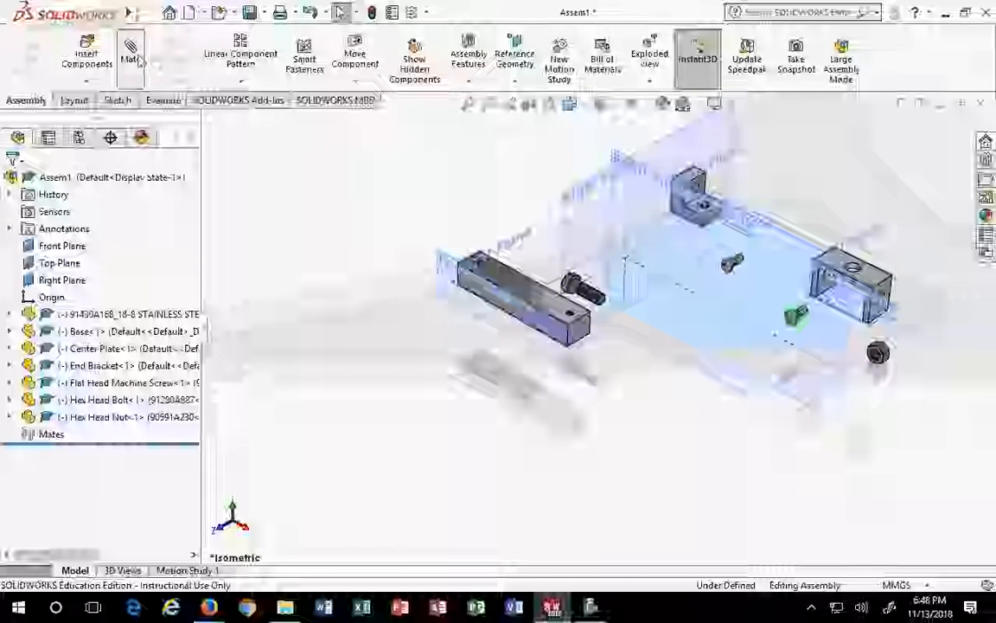
{"action": "left_click", "coordinate": [664, 194]}
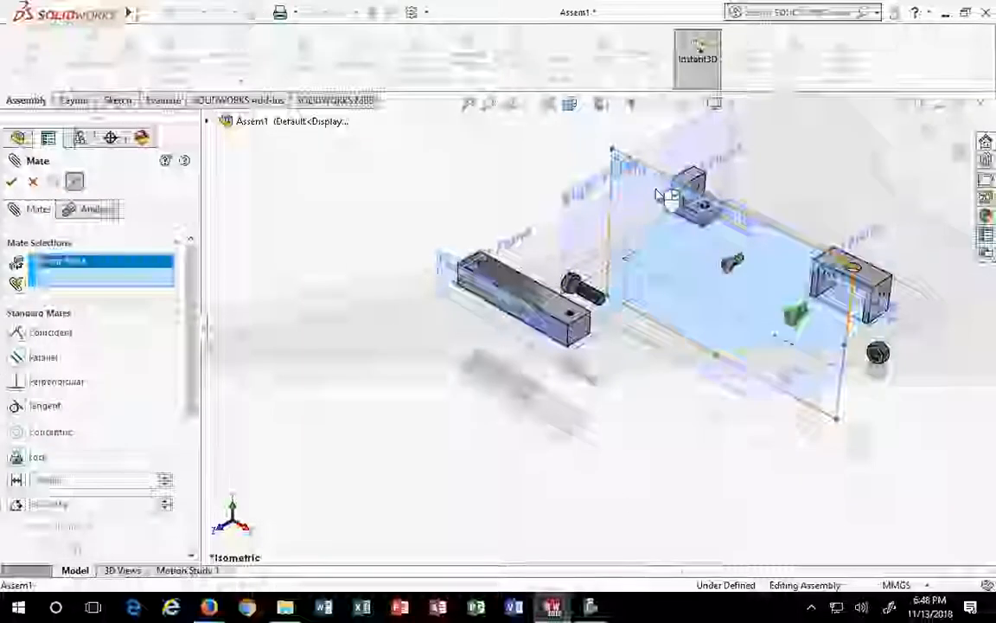
{"action": "middle_click_drag", "start_coordinate": [632, 443], "coordinate": [583, 332]}
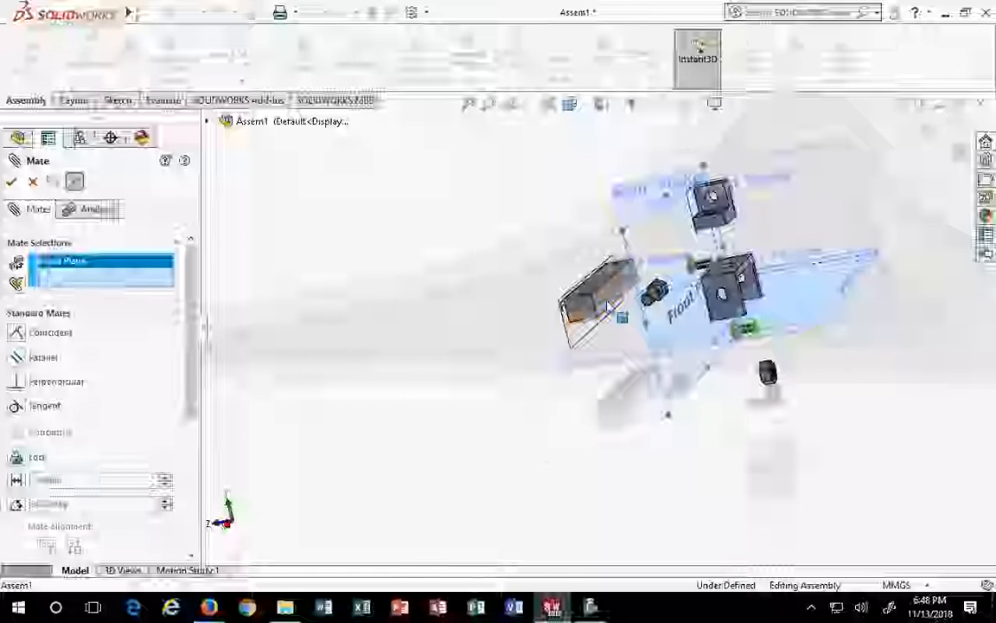
{"action": "left_click", "coordinate": [597, 327]}
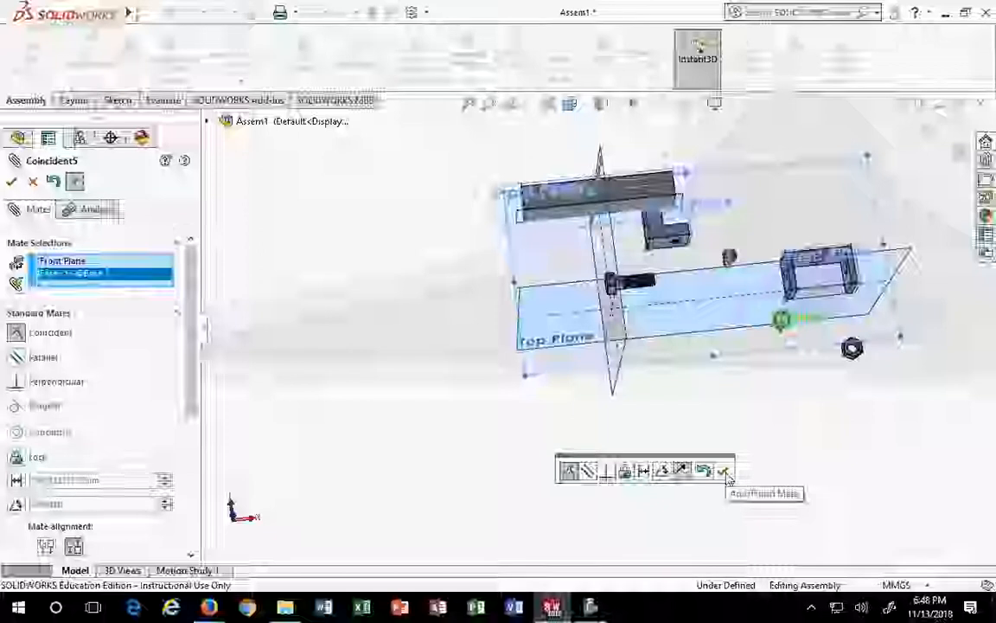
{"action": "left_click", "coordinate": [724, 472]}
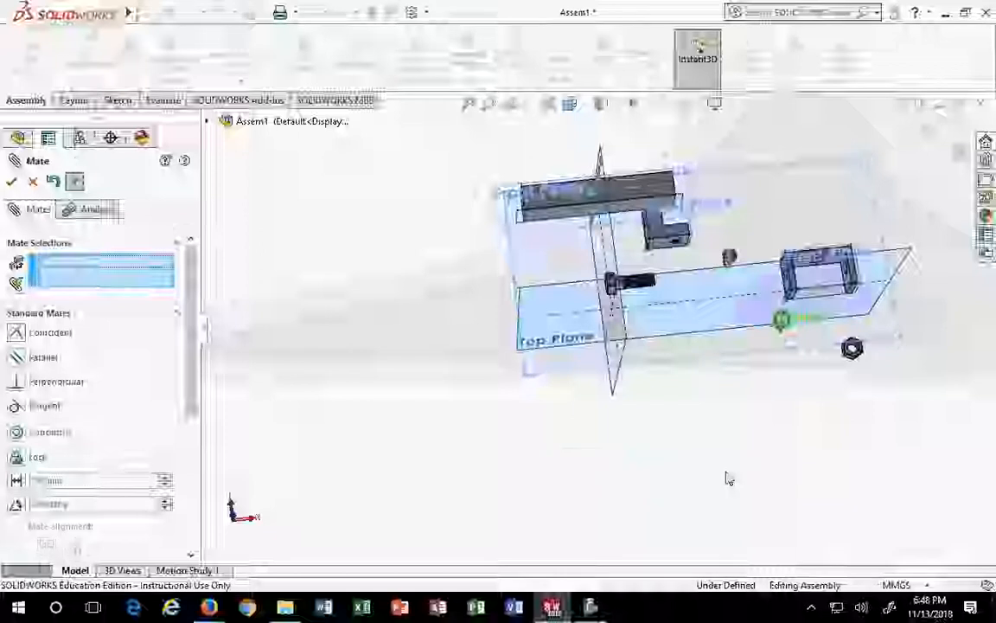
Mate the base's own Top Plane coincident with the assembly's Top Plane
{"action": "left_click", "coordinate": [583, 216]}
{"action": "middle_click_drag", "start_coordinate": [662, 318], "coordinate": [530, 302]}
{"action": "left_click", "coordinate": [534, 321]}
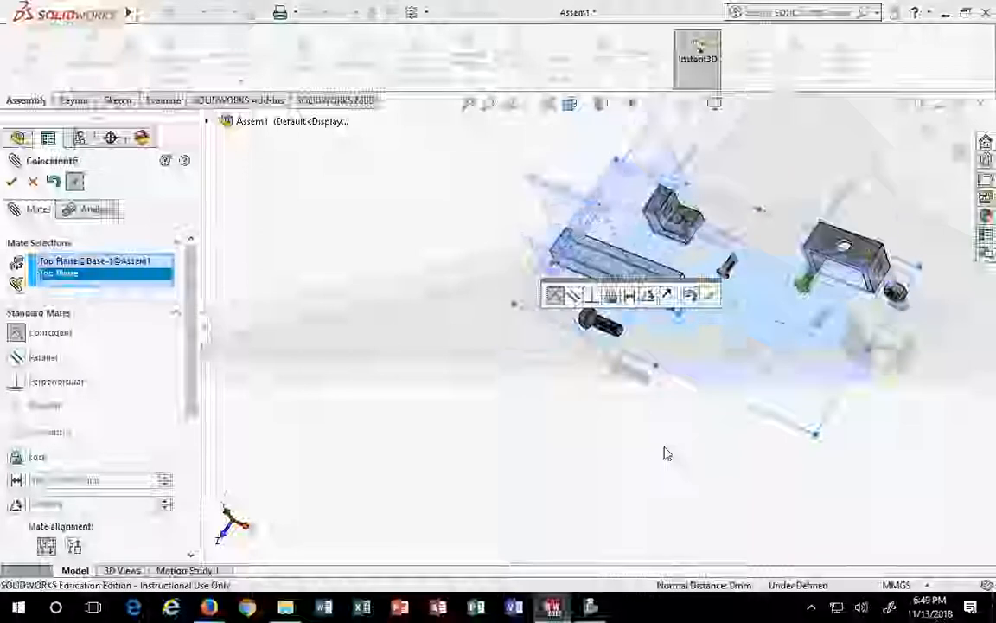
{"action": "middle_click_drag", "start_coordinate": [665, 452], "coordinate": [667, 356]}
{"action": "left_click", "coordinate": [709, 296]}
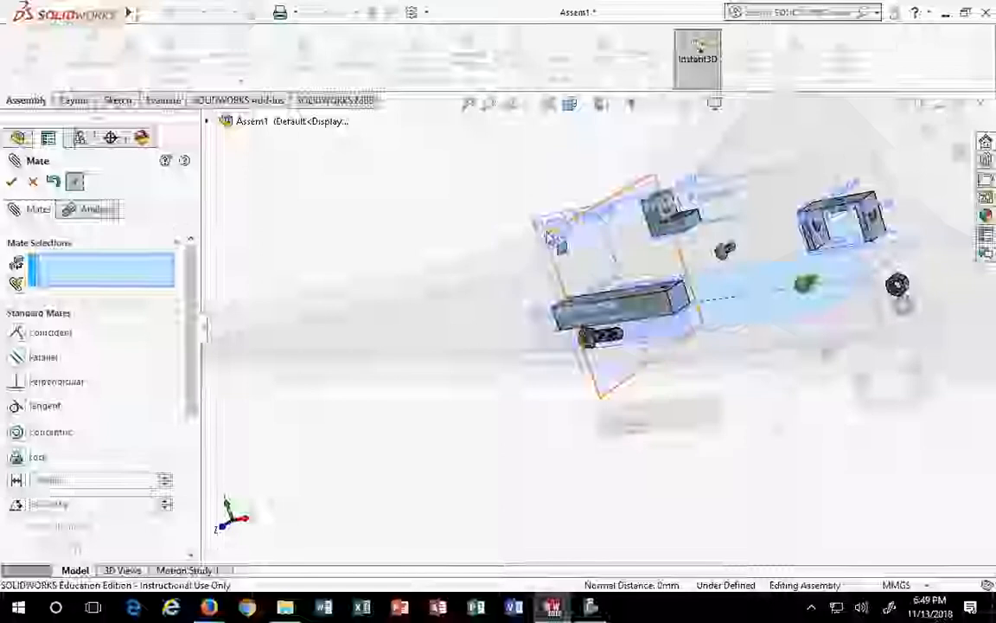
Mate the base's left end face coincident with the assembly's Right Plane, and close the Mate command
{"action": "left_click", "coordinate": [567, 239]}
{"action": "middle_click_drag", "start_coordinate": [533, 437], "coordinate": [601, 320]}
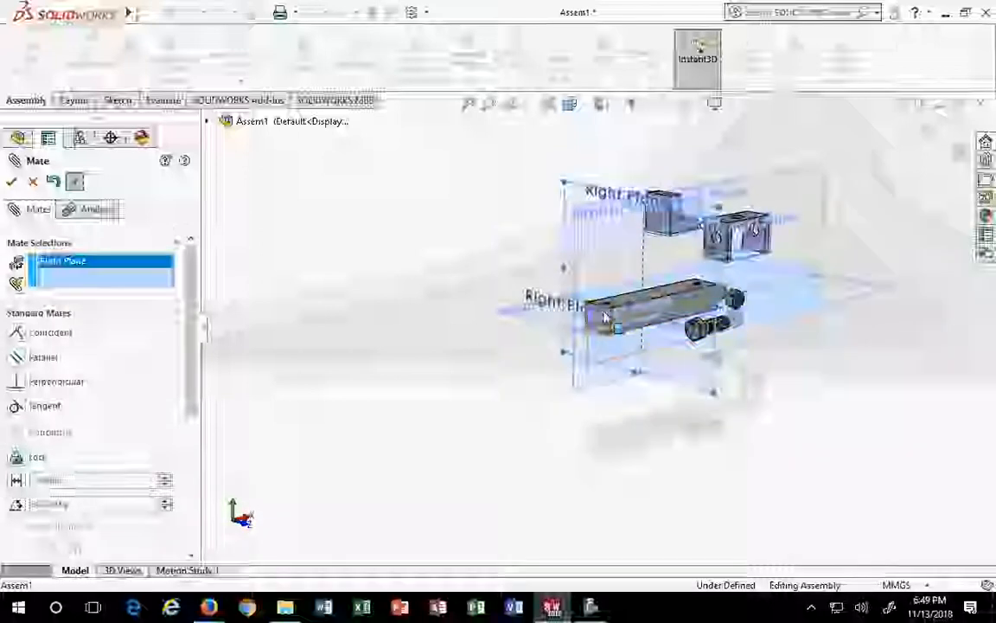
{"action": "scroll", "coordinate": [600, 313], "scroll_direction": "down", "scroll_amount": 6}
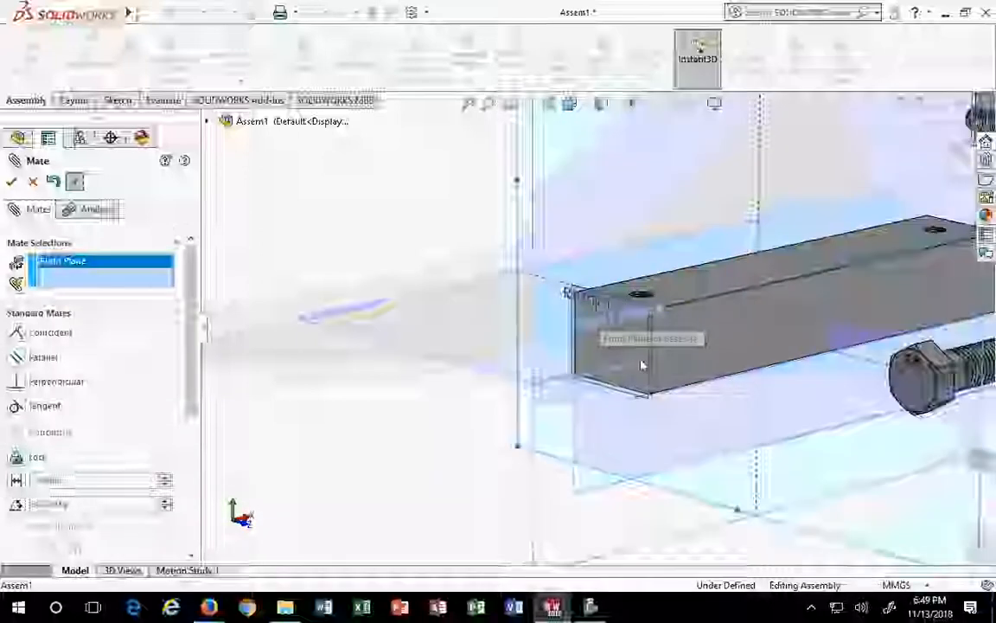
{"action": "left_click", "coordinate": [634, 377]}
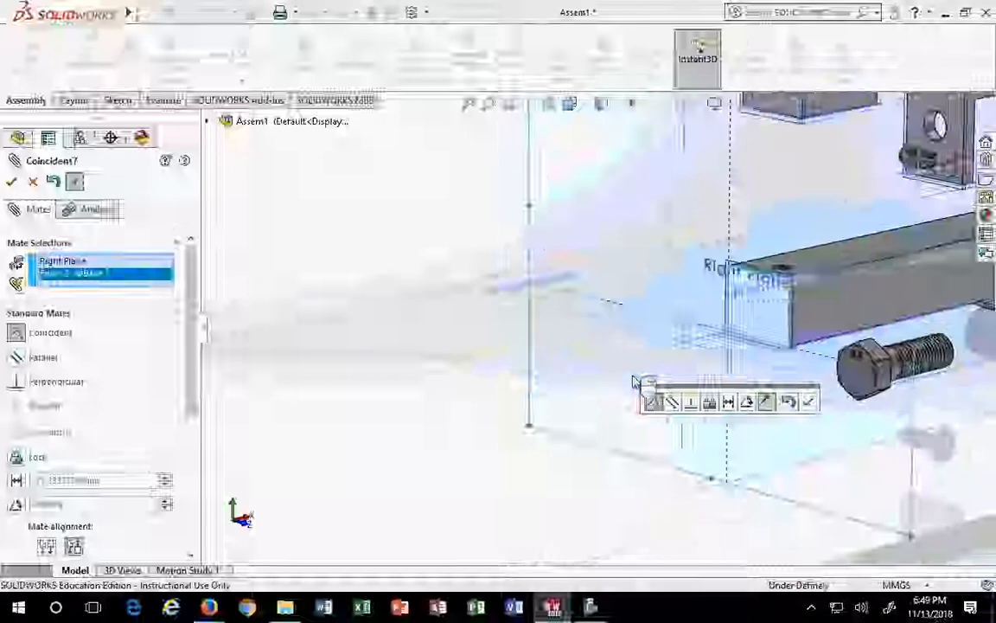
{"action": "left_click", "coordinate": [809, 403]}
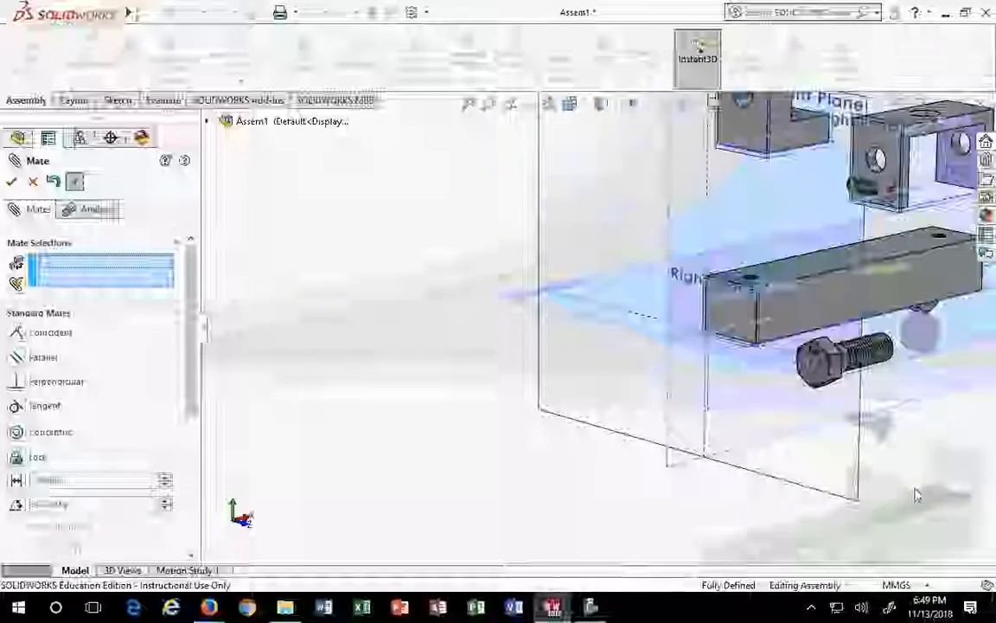
{"action": "middle_click_drag", "start_coordinate": [915, 490], "coordinate": [776, 491]}
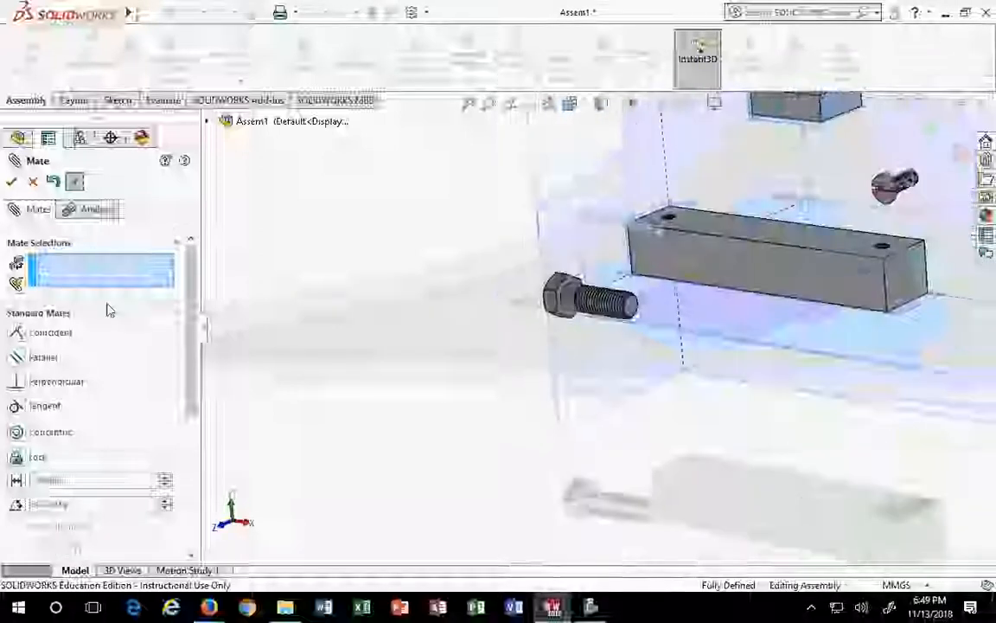
{"action": "left_click", "coordinate": [10, 185]}
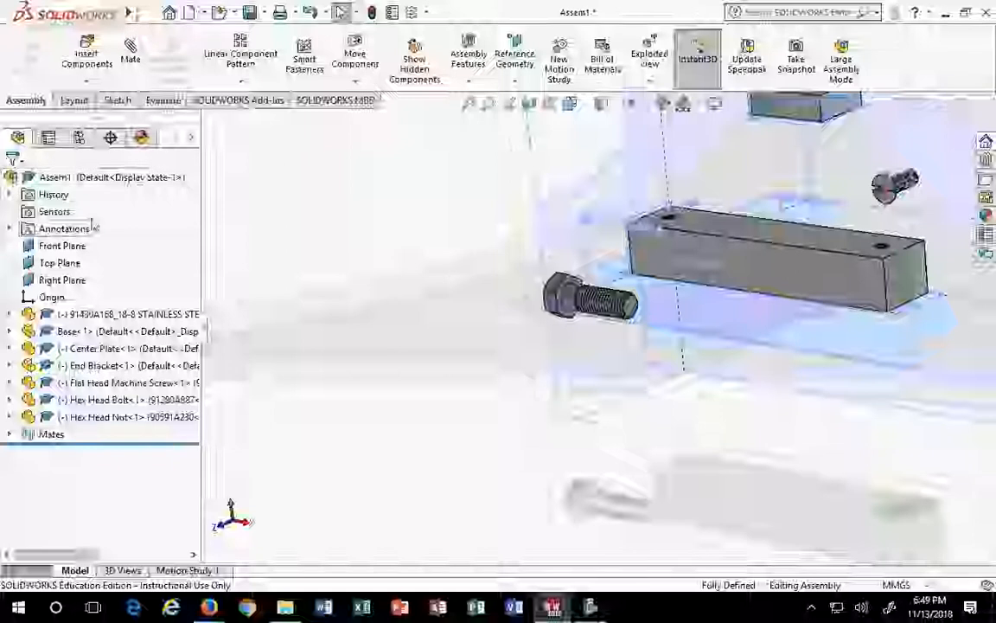
Expand the list of mates and examine which base geometry each of the three coincident mates ties to an assembly plane
{"action": "left_click", "coordinate": [9, 434]}
{"action": "left_click", "coordinate": [65, 451]}
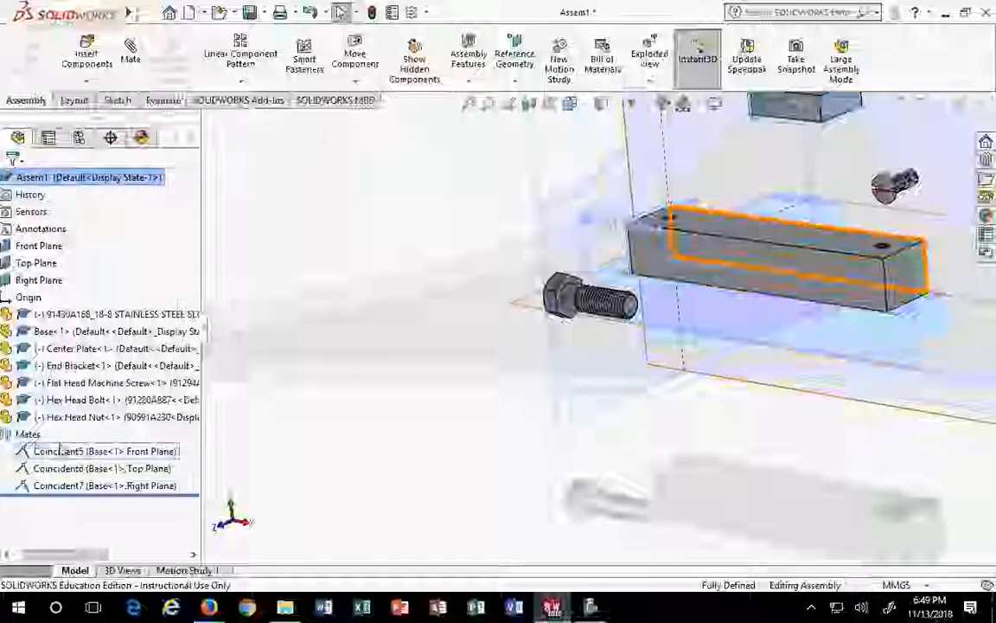
{"action": "left_click", "coordinate": [82, 475]}
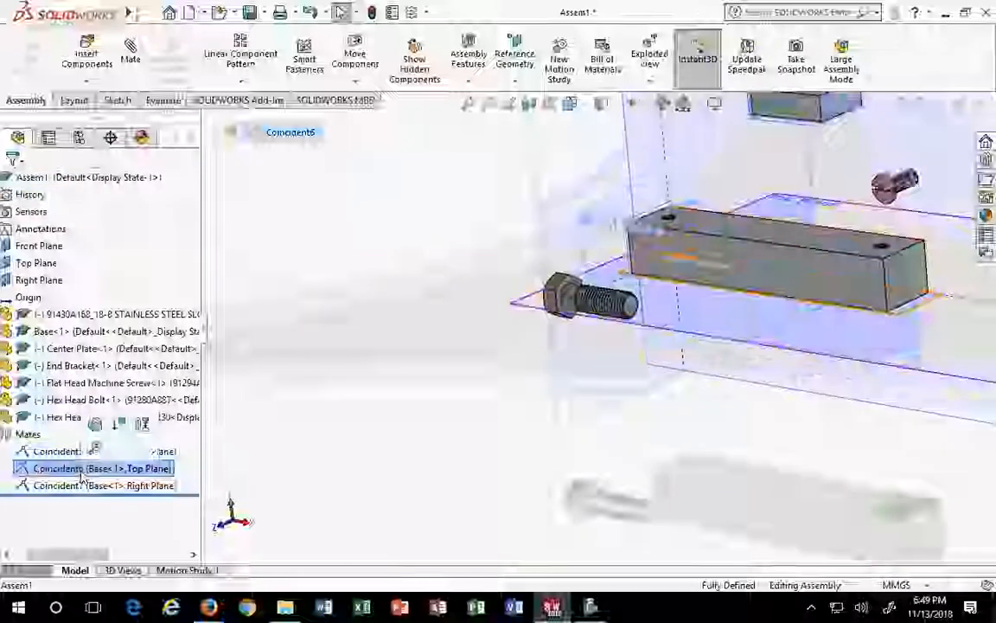
{"action": "scroll", "coordinate": [440, 400], "scroll_direction": "up", "scroll_amount": 4}
{"action": "left_click", "coordinate": [87, 451]}
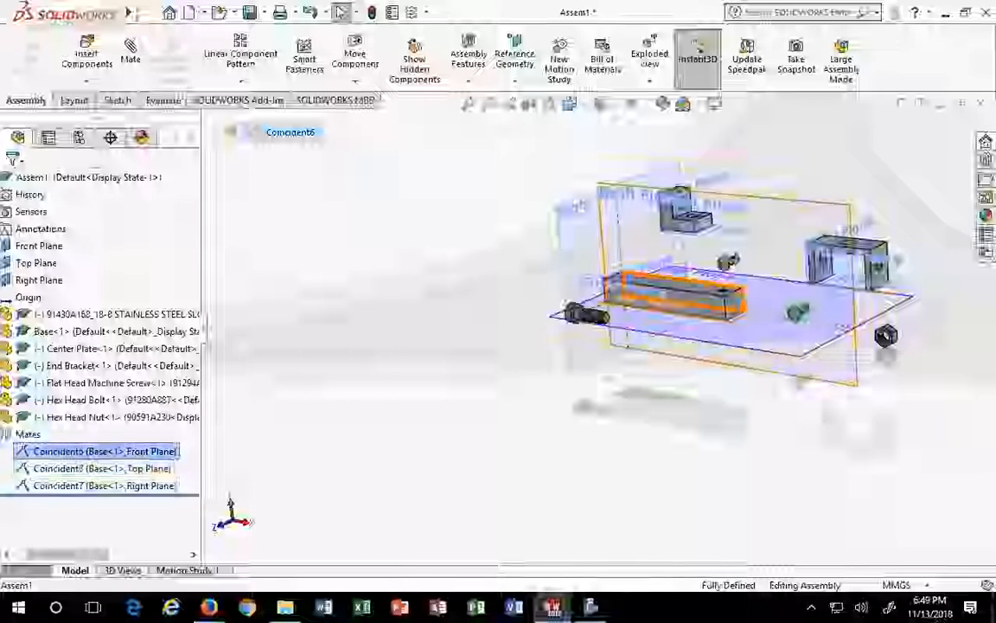
{"action": "middle_click_drag", "start_coordinate": [260, 459], "coordinate": [511, 459]}
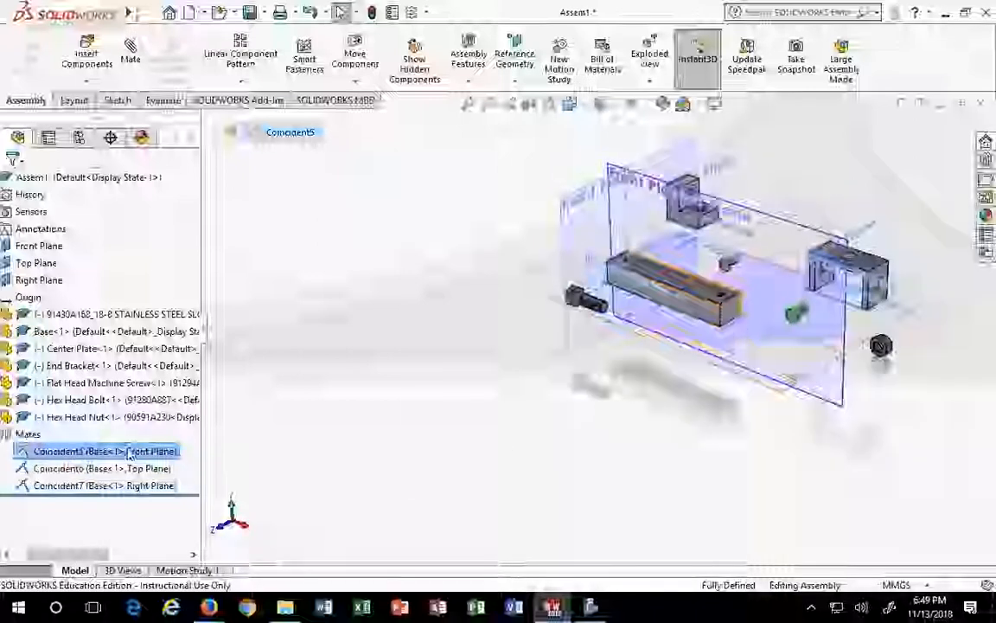
{"action": "left_click", "coordinate": [108, 468]}
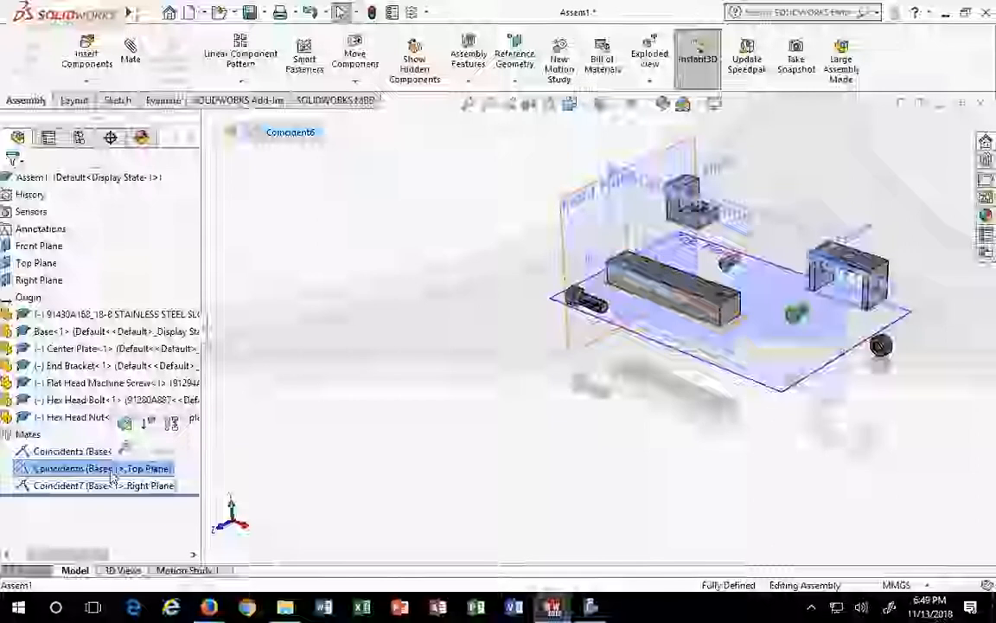
{"action": "left_click", "coordinate": [109, 486]}
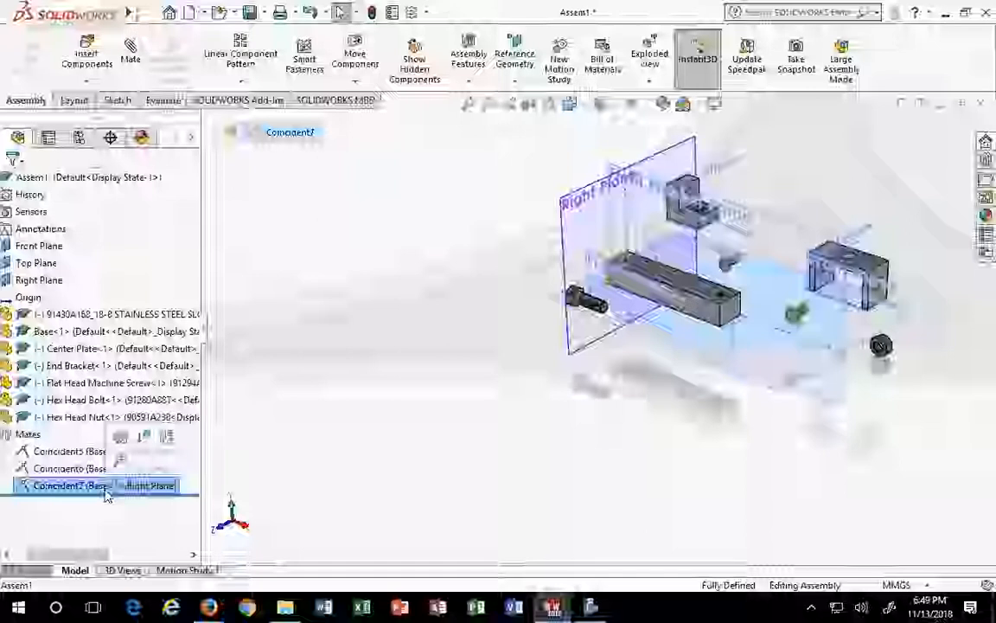
{"action": "left_click", "coordinate": [79, 454]}
{"action": "left_click", "coordinate": [61, 472]}
{"action": "left_click", "coordinate": [62, 488]}
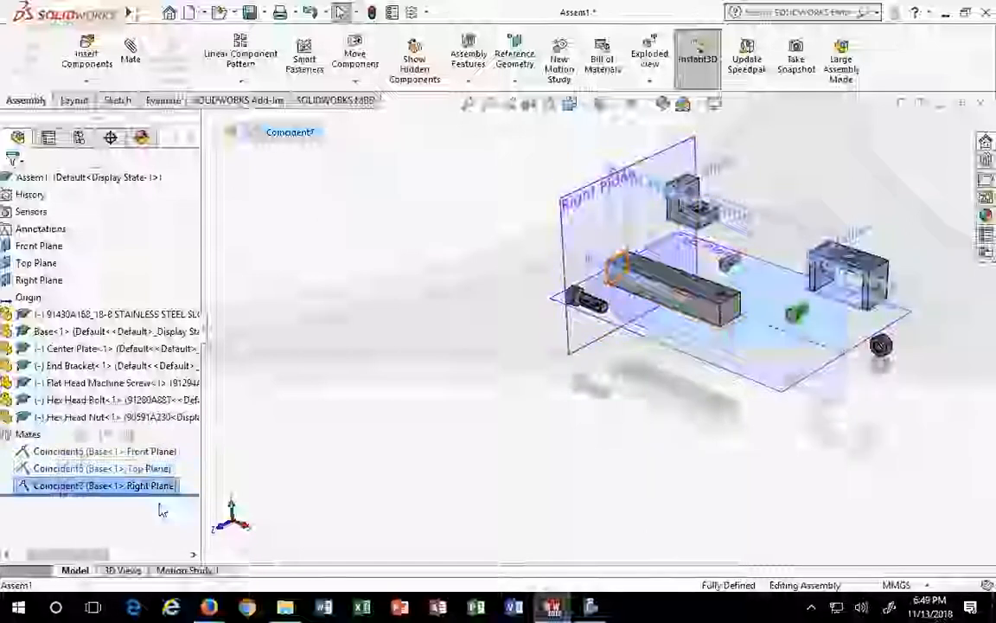
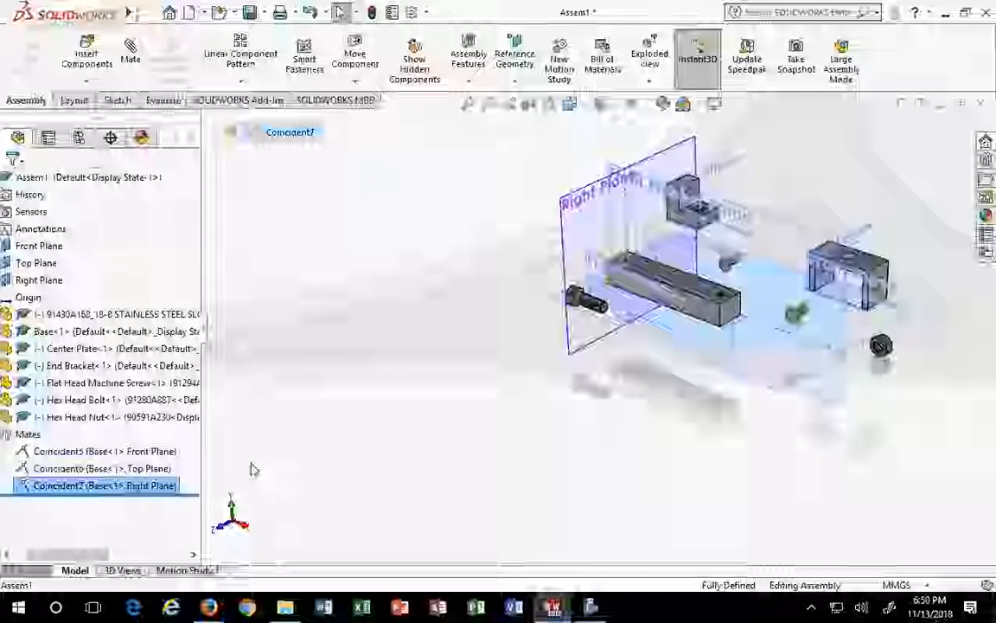
{"action": "left_click", "coordinate": [636, 412]}
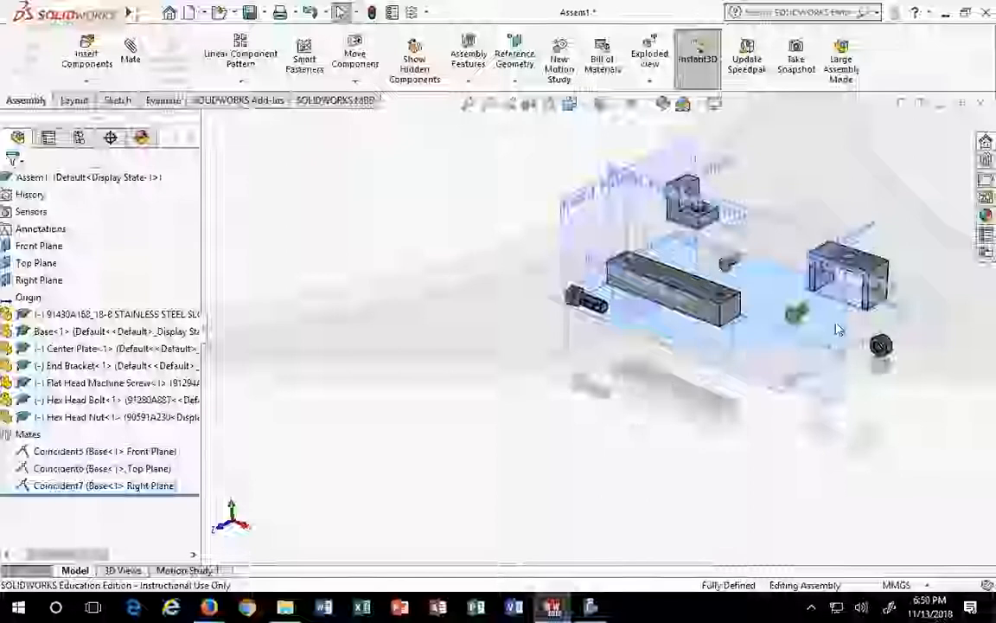
{"action": "scroll", "coordinate": [865, 322], "scroll_direction": "down", "scroll_amount": 1}
{"action": "scroll", "coordinate": [880, 322], "scroll_direction": "up", "scroll_amount": 2}
{"action": "scroll", "coordinate": [912, 319], "scroll_direction": "down", "scroll_amount": 5}
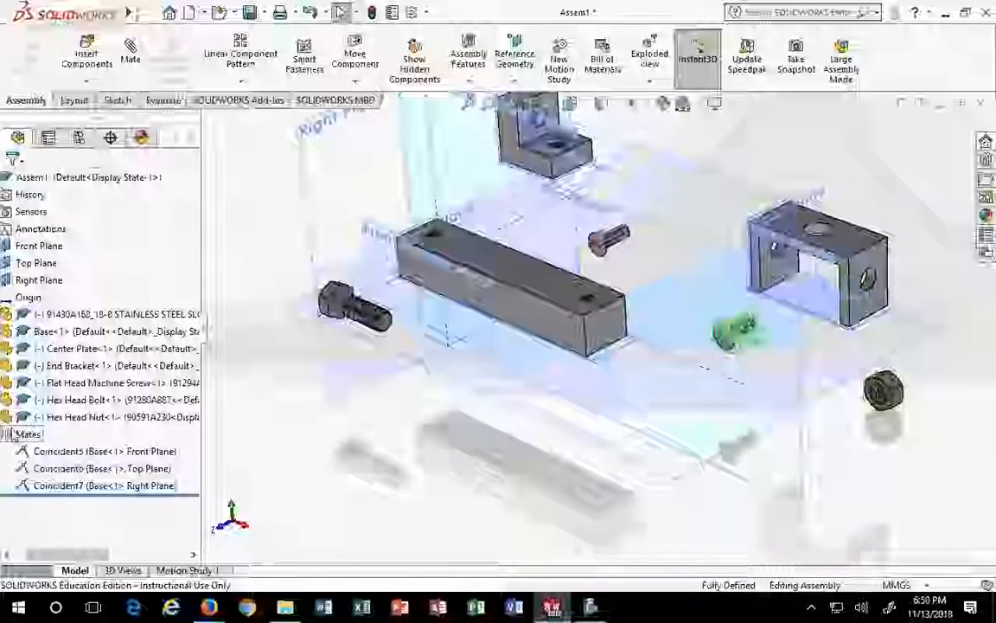
{"action": "left_click", "coordinate": [40, 434]}
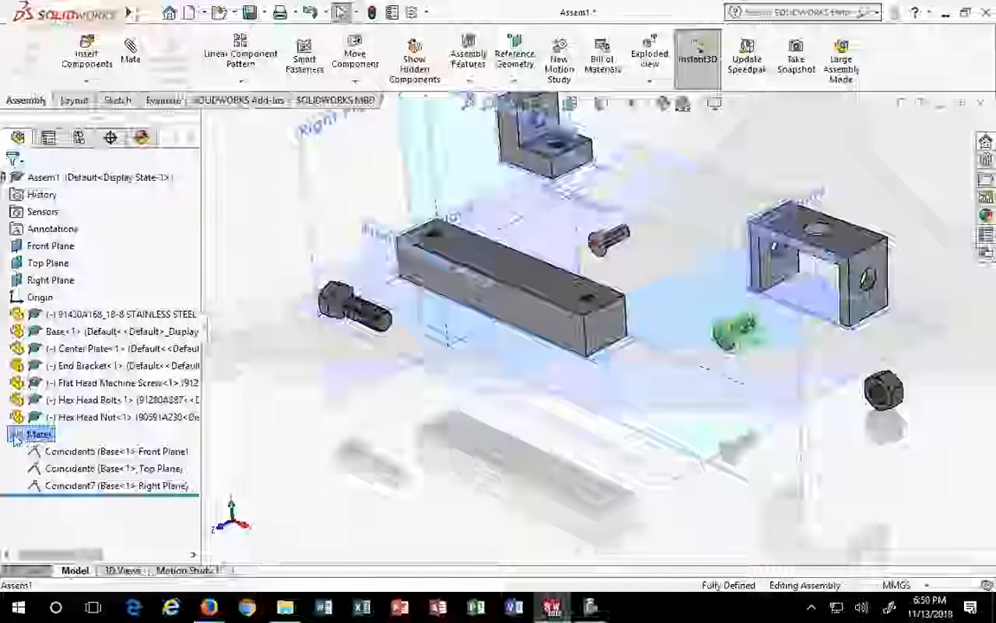
{"action": "left_click", "coordinate": [271, 447]}
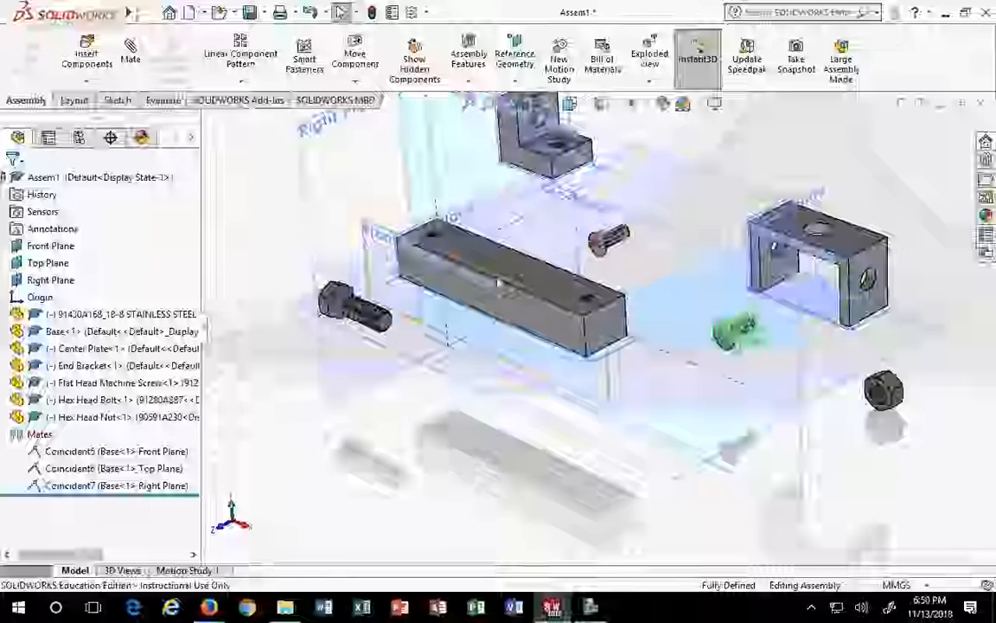
Move the end bracket away from the base into the open space behind the center plate
{"action": "scroll", "coordinate": [524, 268], "scroll_direction": "up", "scroll_amount": 1}
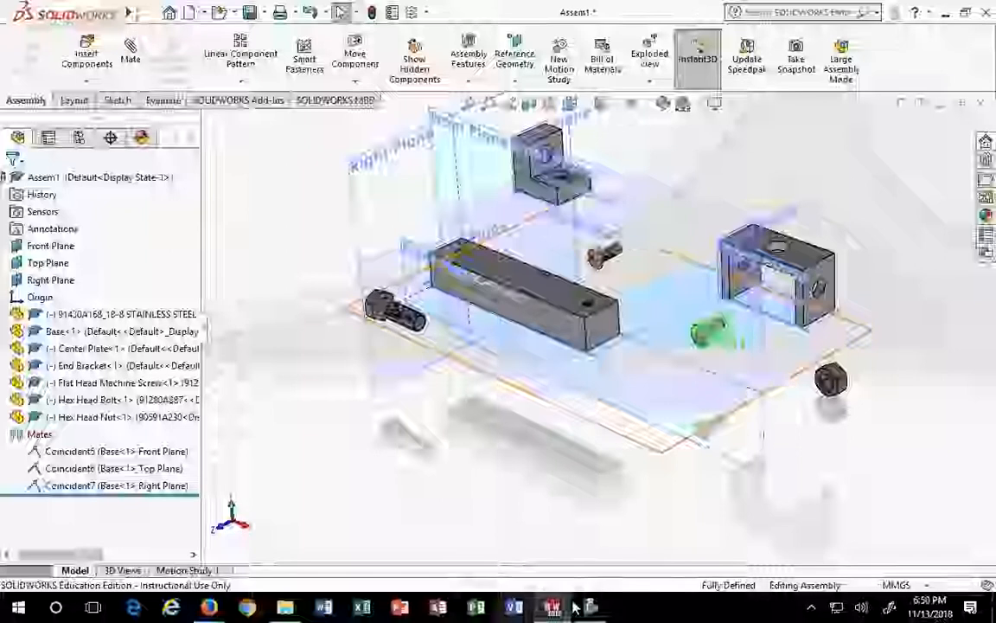
{"action": "mouse_move", "coordinate": [551, 608]}
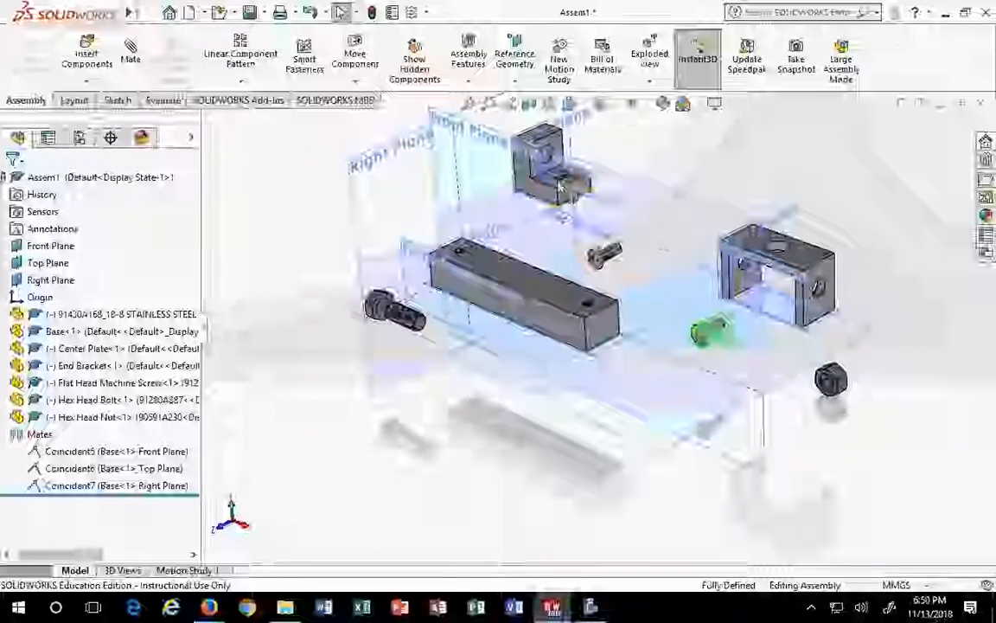
{"action": "left_click_drag", "start_coordinate": [551, 194], "coordinate": [839, 157]}
Try to copy the end bracket with only its side face selected and paste it in empty space
{"action": "left_click", "coordinate": [830, 161]}
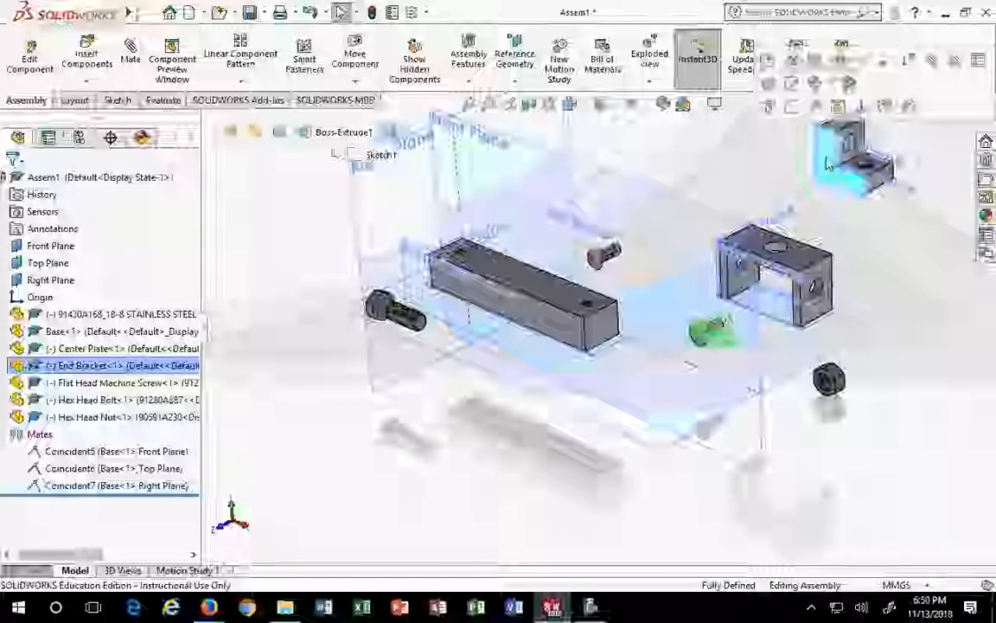
{"action": "left_click", "coordinate": [895, 267]}
{"action": "key", "text": "ctrl+v"}
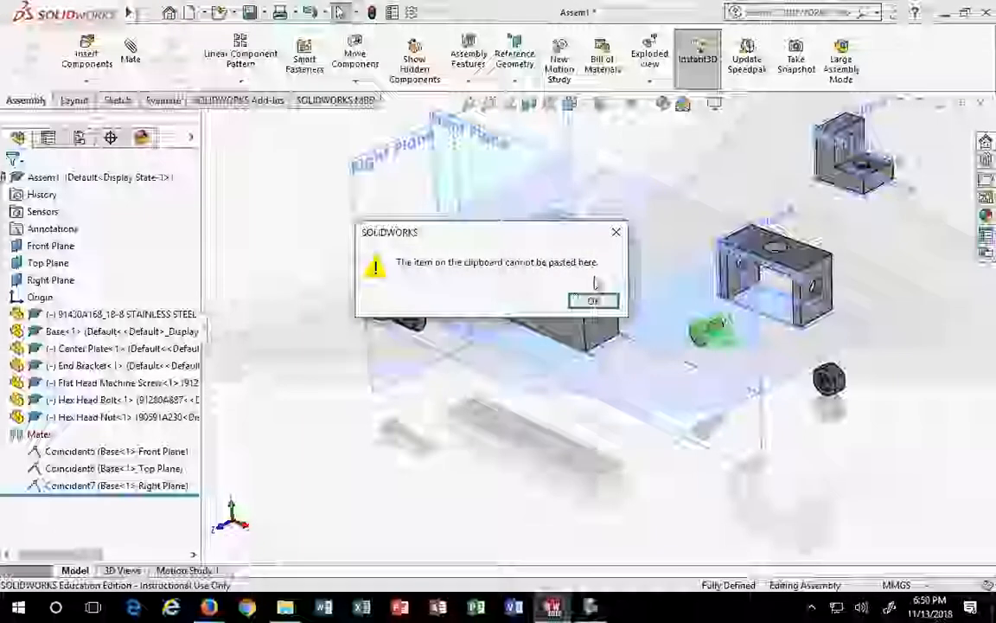
{"action": "left_click", "coordinate": [593, 300]}
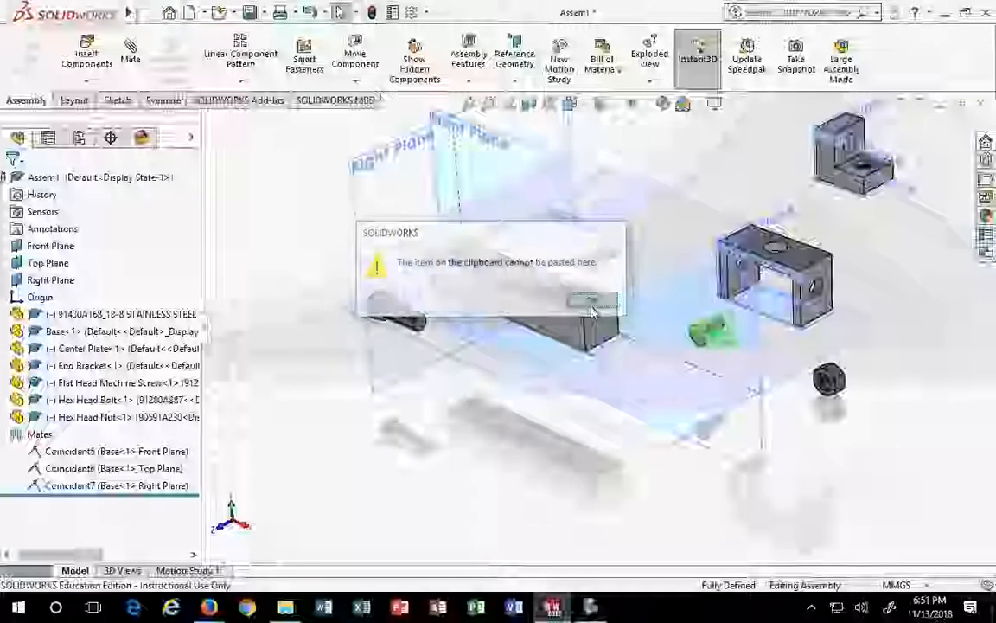
Copy the whole end bracket using a box selection, paste it in the space beside the center plate, and undo the paste
{"action": "scroll", "coordinate": [892, 245], "scroll_direction": "down", "scroll_amount": 1}
{"action": "scroll", "coordinate": [892, 245], "scroll_direction": "up", "scroll_amount": 3}
{"action": "middle_click_drag", "start_coordinate": [892, 245], "coordinate": [868, 250]}
{"action": "left_click_drag", "start_coordinate": [647, 144], "coordinate": [838, 260]}
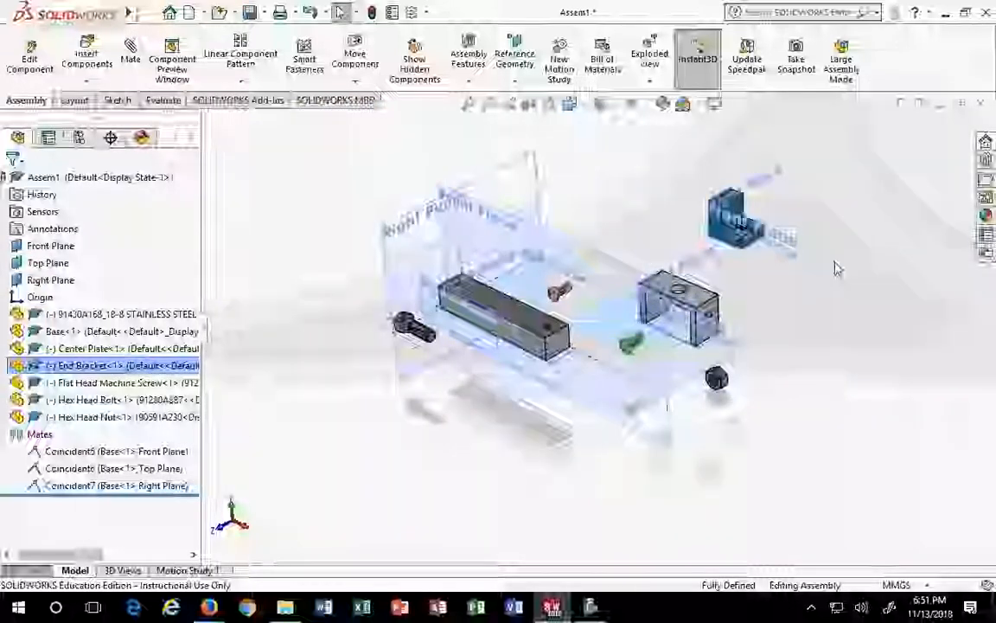
{"action": "left_click", "coordinate": [812, 316]}
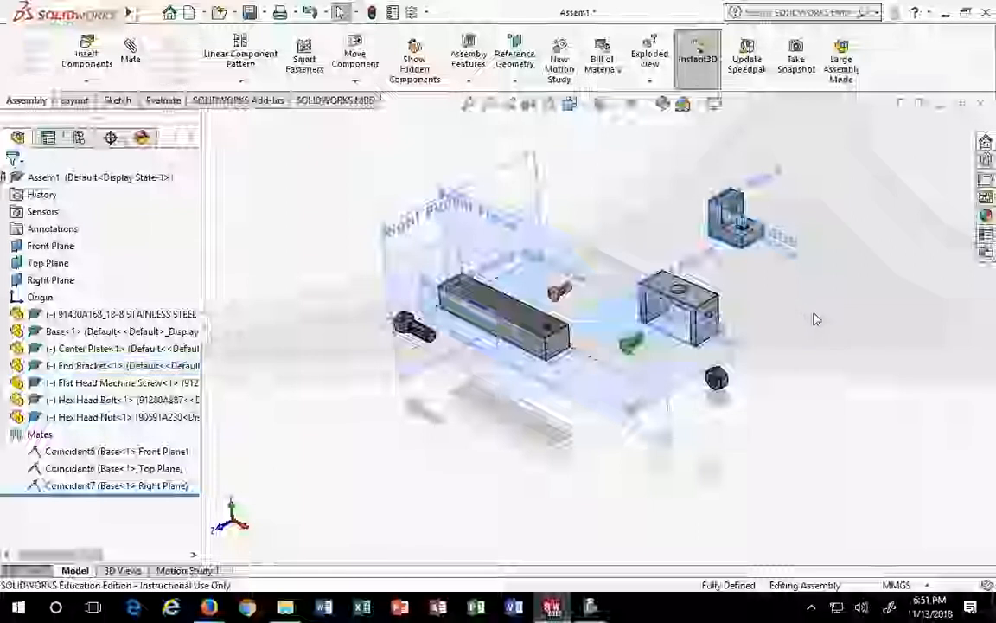
{"action": "key", "text": "ctrl+v"}
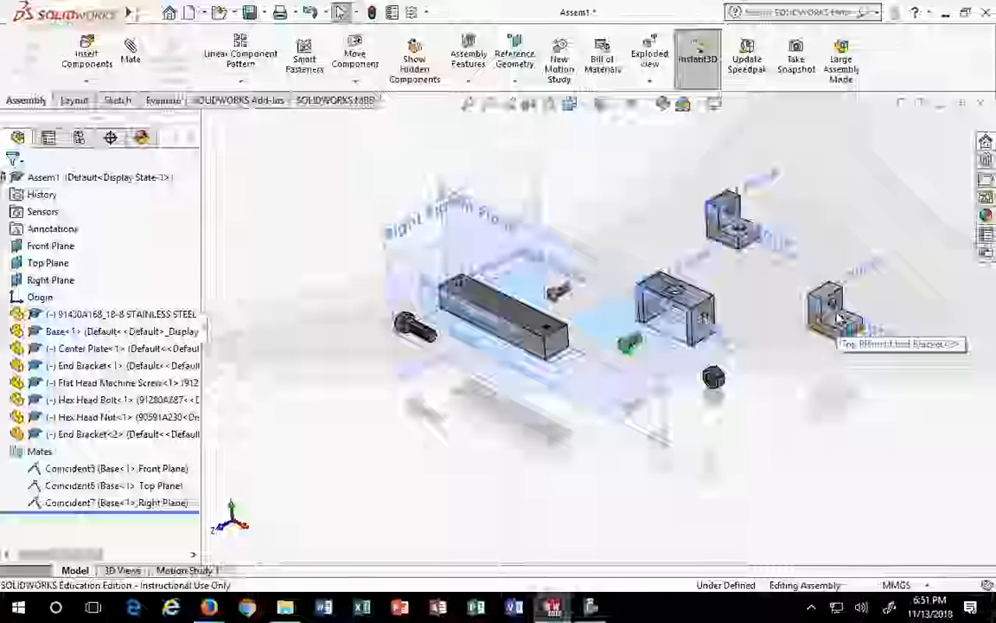
{"action": "left_click", "coordinate": [310, 13]}
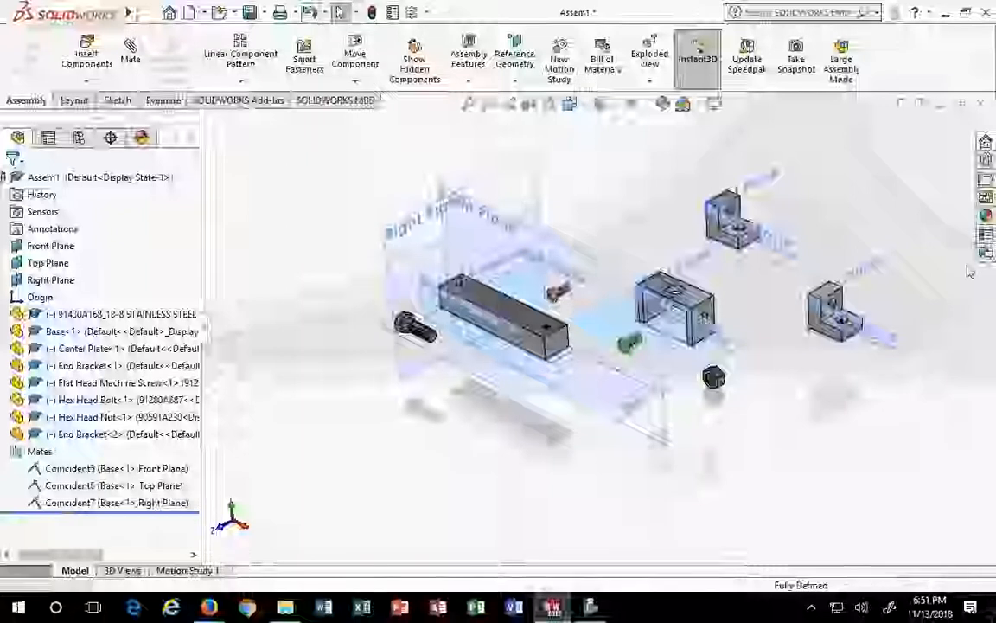
Try again to duplicate the end bracket from its L-shaped side face alone, and dismiss the message
{"action": "scroll", "coordinate": [766, 227], "scroll_direction": "up", "scroll_amount": 1}
{"action": "scroll", "coordinate": [762, 231], "scroll_direction": "down", "scroll_amount": 5}
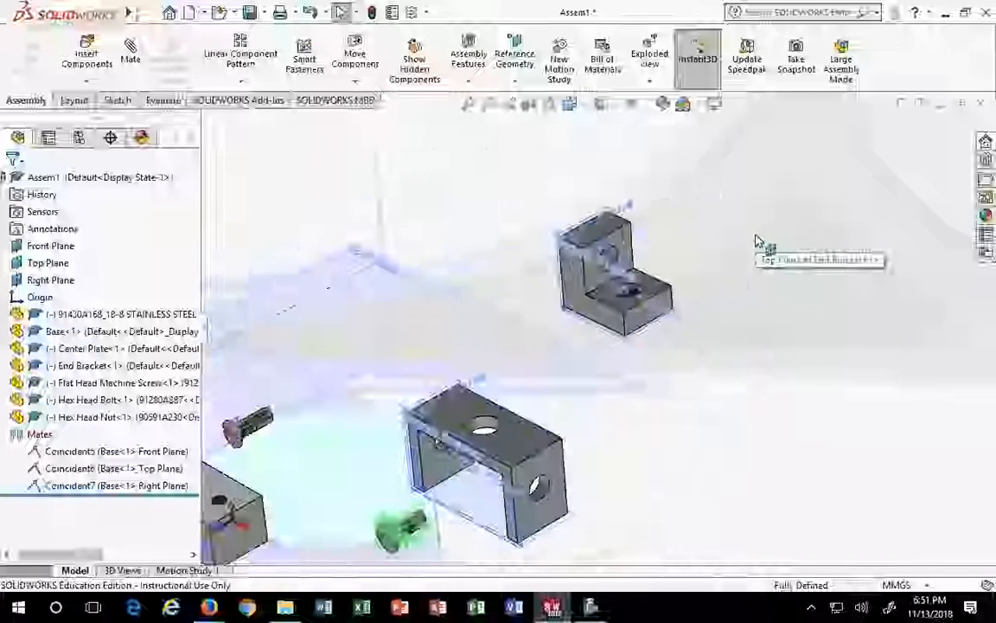
{"action": "left_click", "coordinate": [572, 281]}
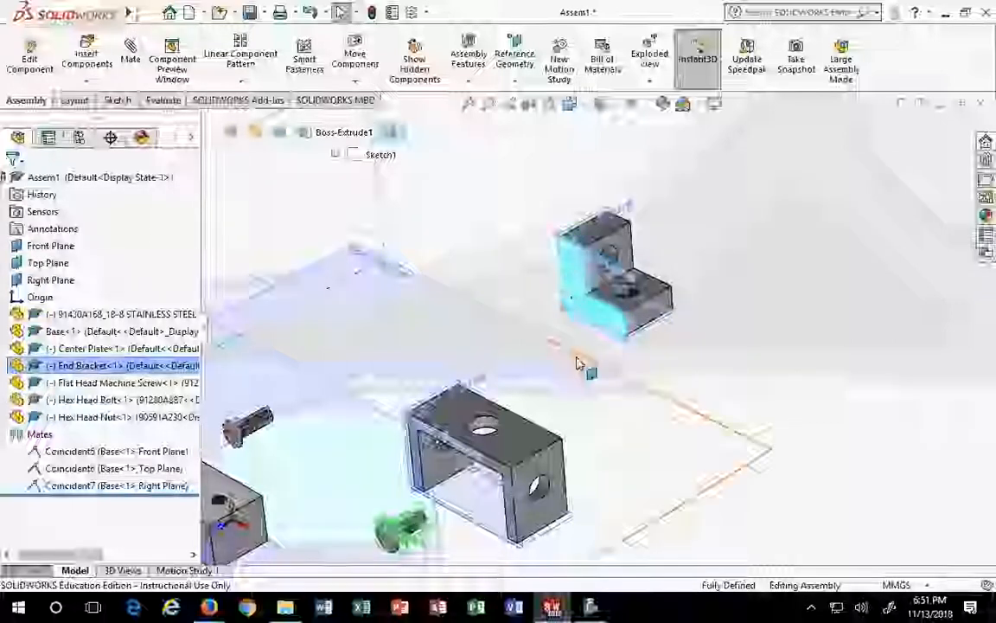
{"action": "left_click", "coordinate": [862, 312]}
{"action": "key", "text": "ctrl+v"}
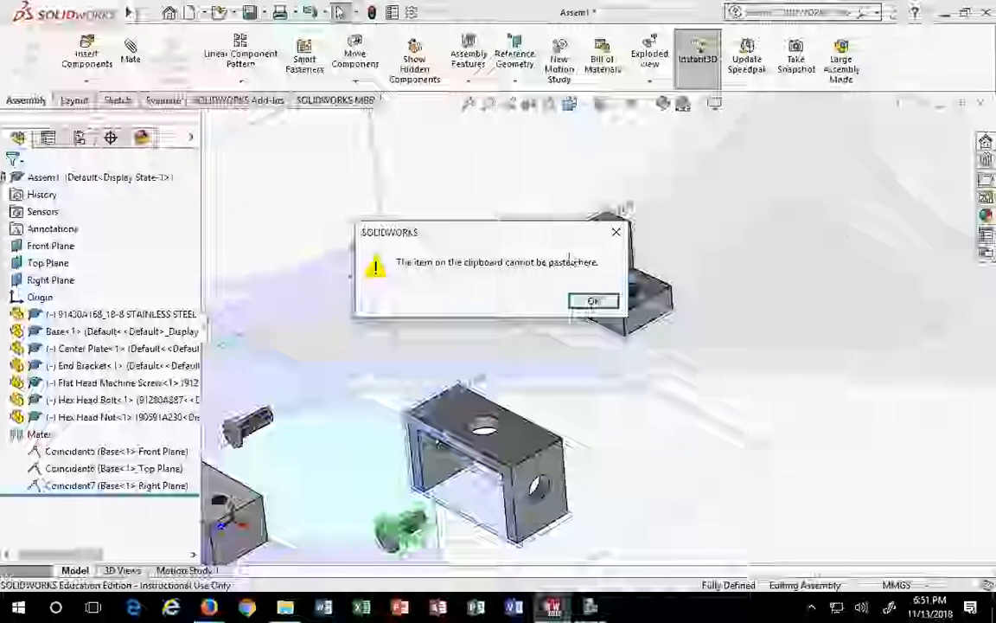
{"action": "key", "text": "Return"}
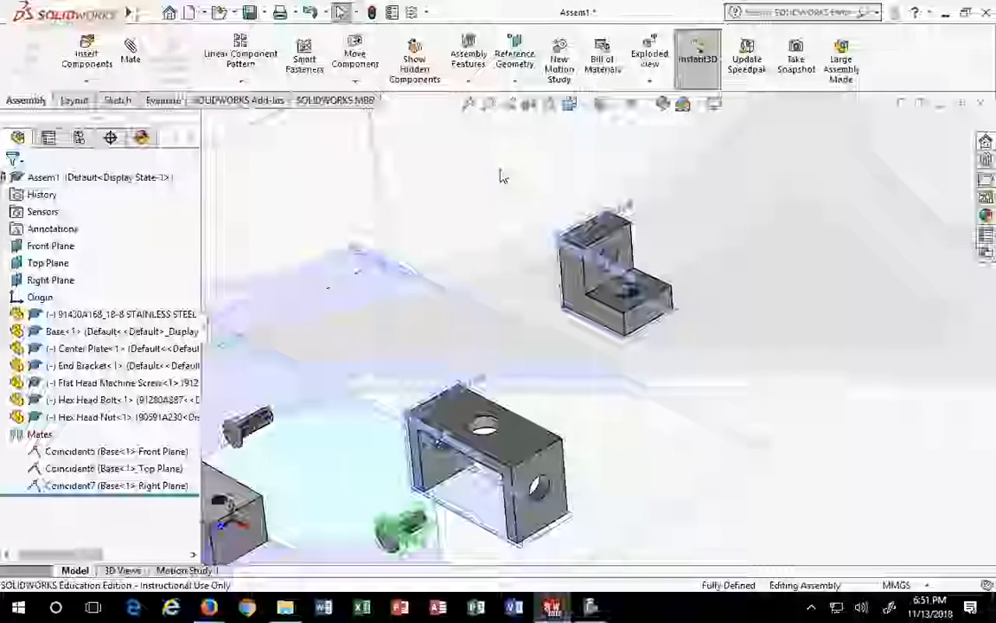
Enclose the entire end bracket in a selection box, paste a copy in front of it, and undo the paste
{"action": "left_click_drag", "start_coordinate": [450, 153], "coordinate": [756, 371]}
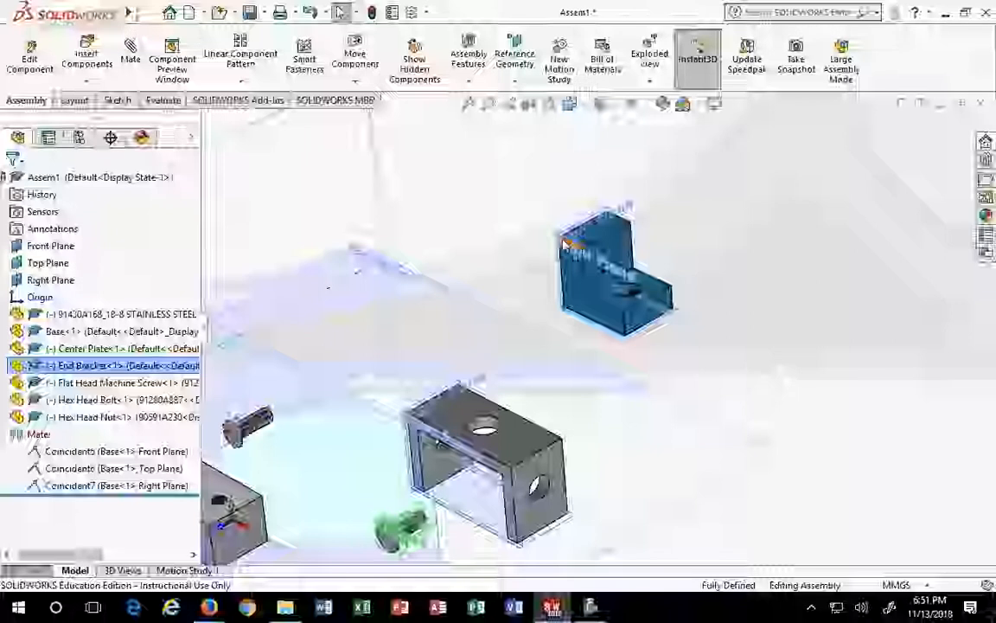
{"action": "left_click", "coordinate": [521, 199]}
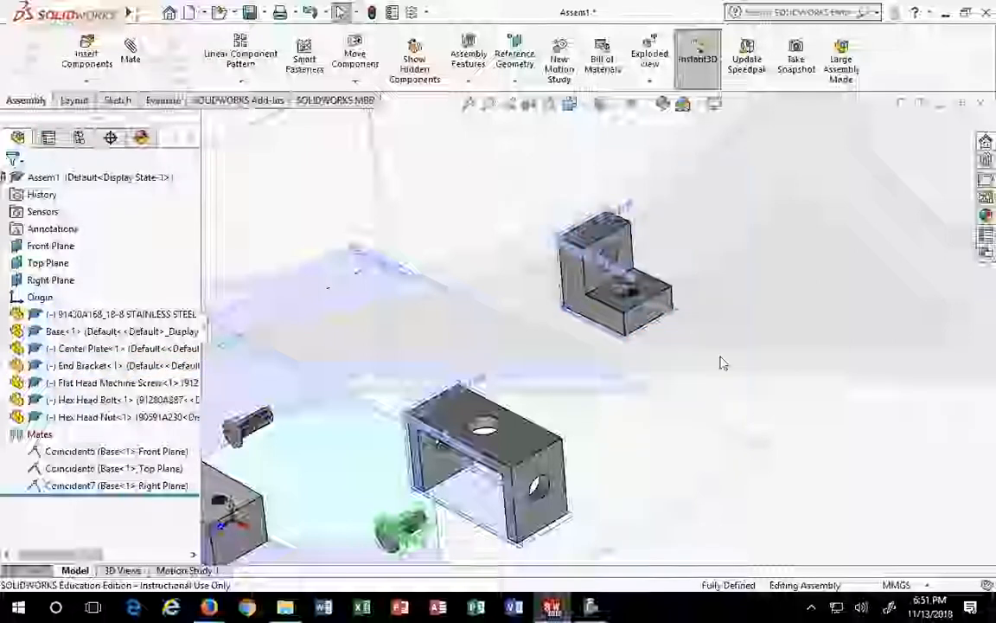
{"action": "left_click_drag", "start_coordinate": [470, 164], "coordinate": [758, 396]}
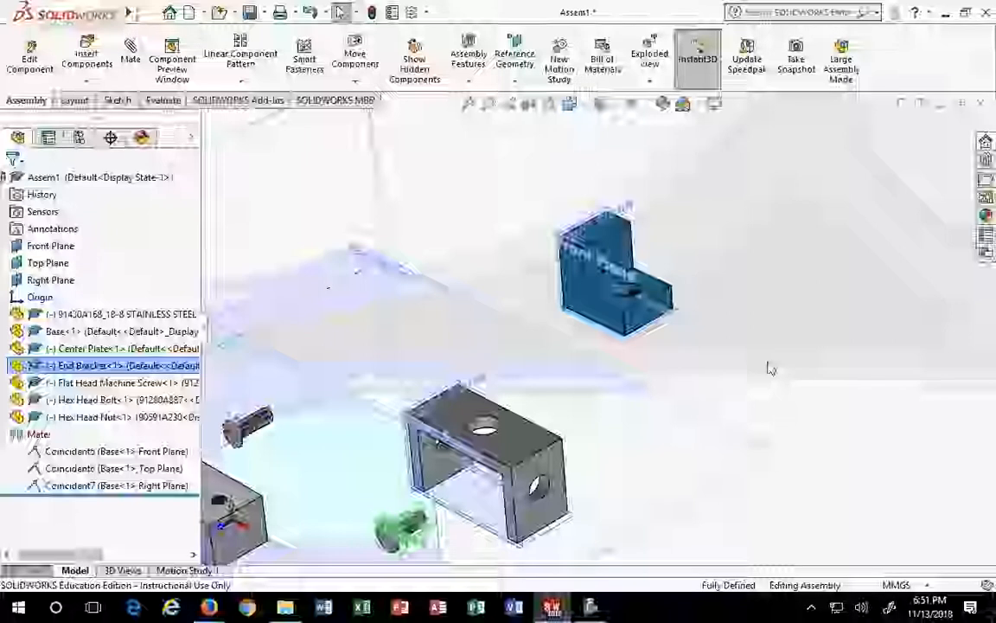
{"action": "left_click", "coordinate": [771, 364]}
{"action": "key", "text": "ctrl+v"}
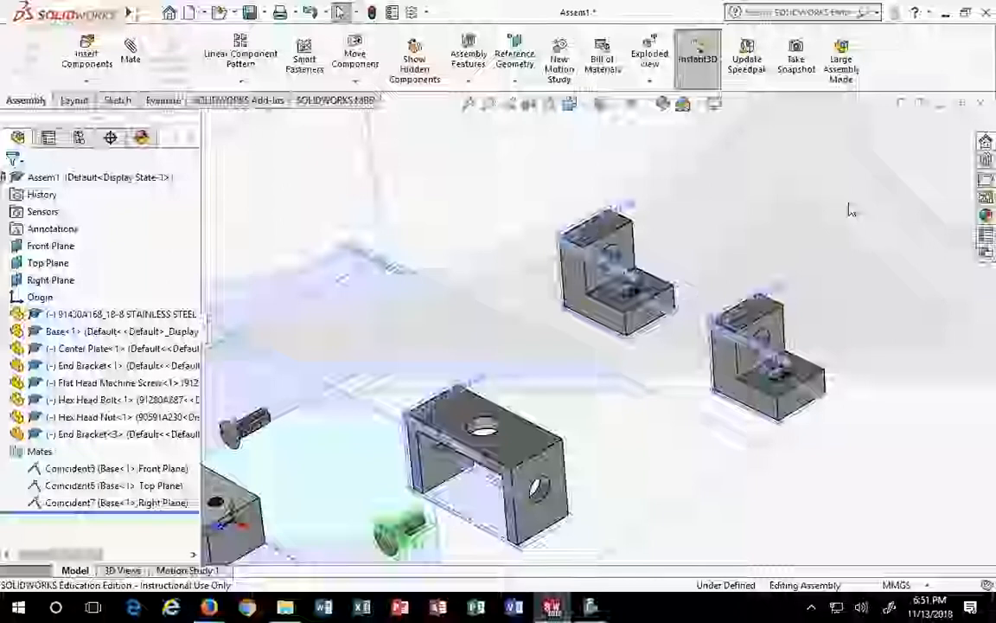
{"action": "left_click", "coordinate": [311, 13]}
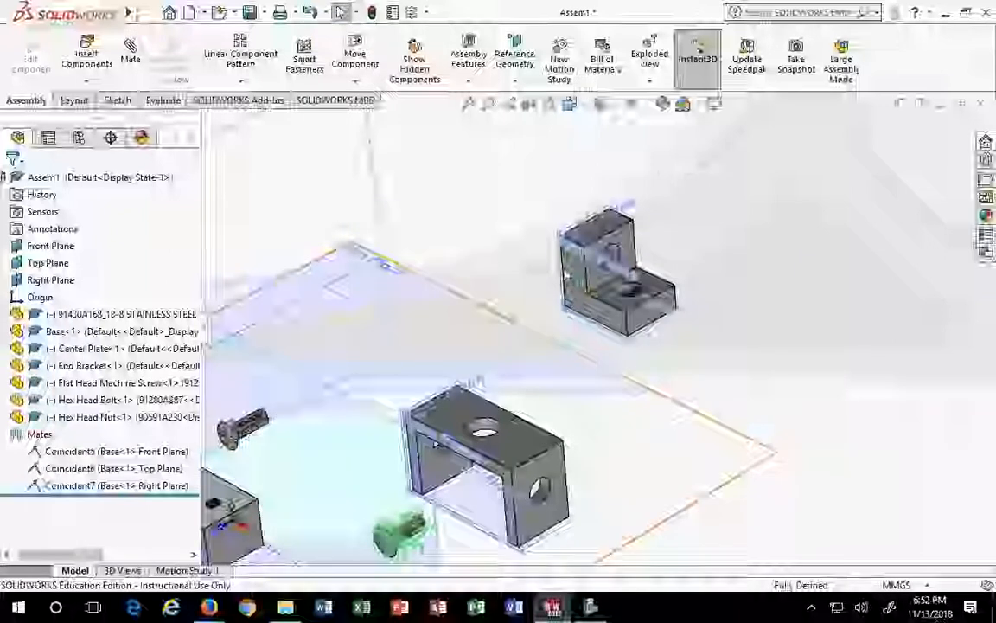
Try to copy and paste the end bracket with only its upright inner hole face selected, and dismiss the message
{"action": "left_click", "coordinate": [575, 280]}
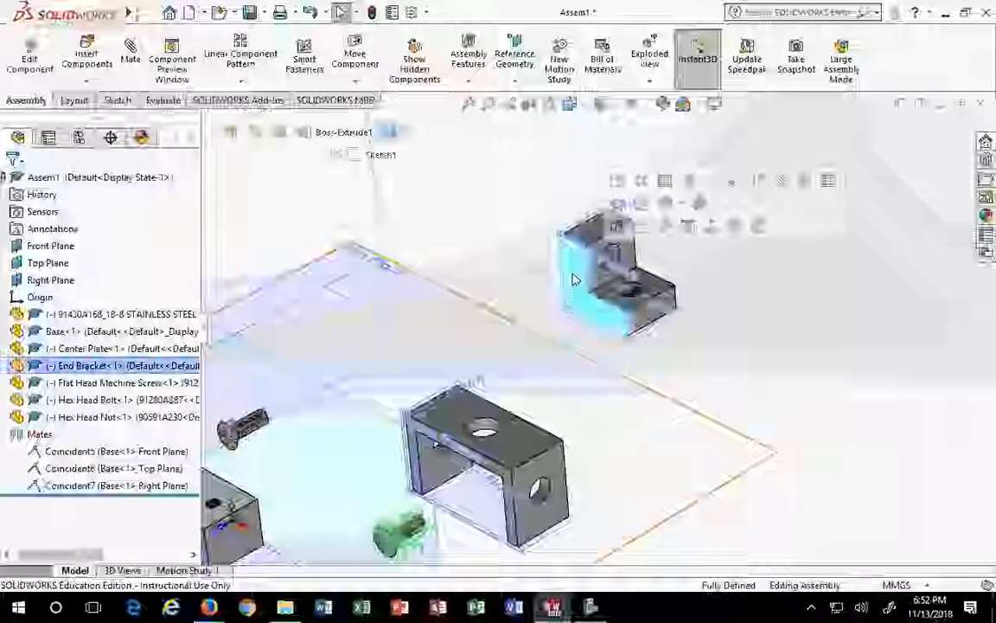
{"action": "left_click", "coordinate": [644, 294]}
{"action": "scroll", "coordinate": [653, 282], "scroll_direction": "down", "scroll_amount": 2}
{"action": "left_click", "coordinate": [625, 231]}
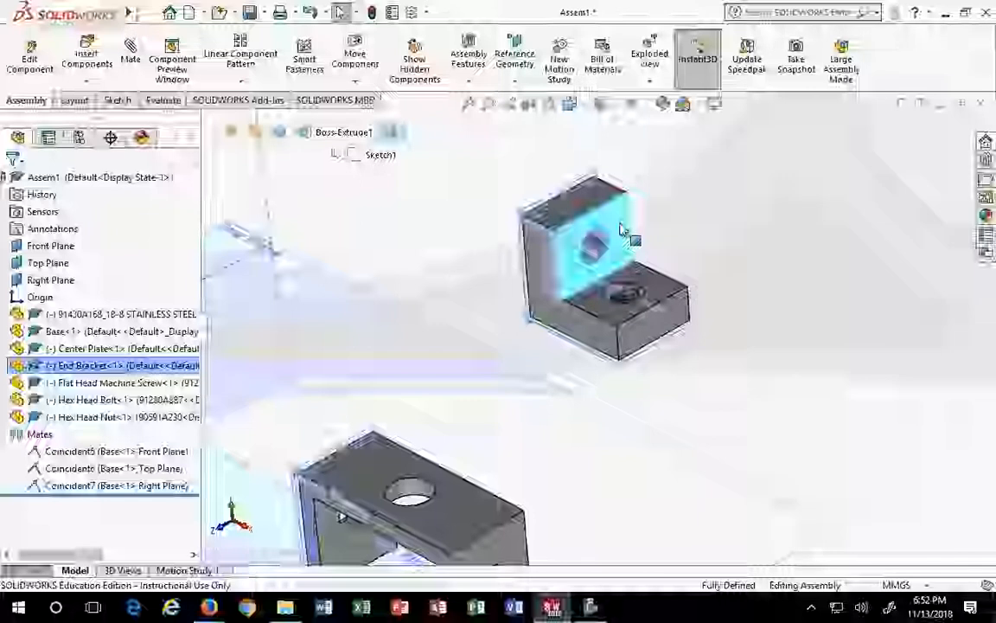
{"action": "left_click", "coordinate": [778, 363]}
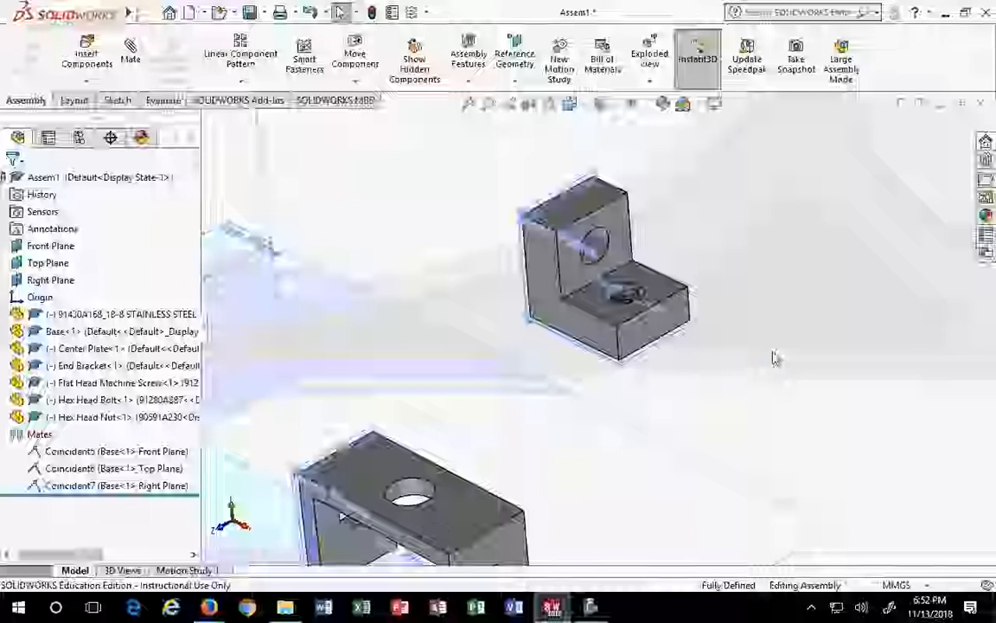
{"action": "key", "text": "ctrl+v"}
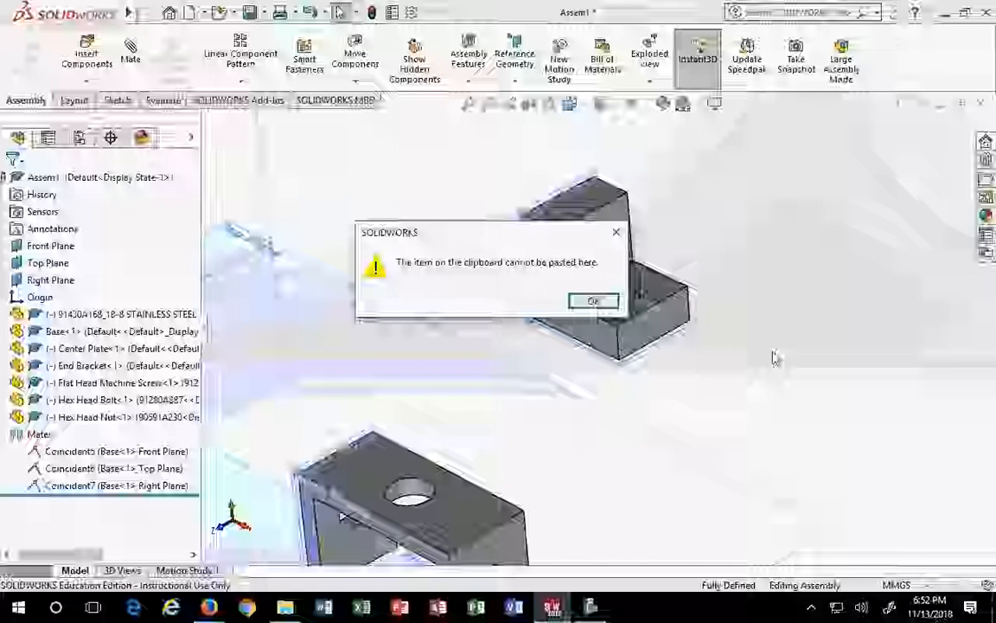
{"action": "key", "text": "Return"}
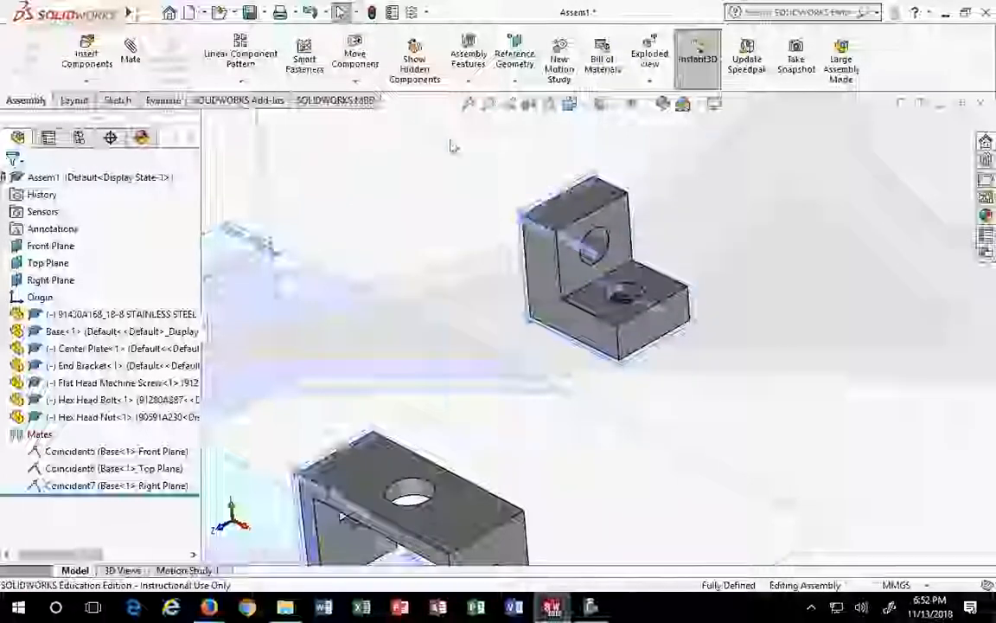
Box-select the complete end bracket, paste a duplicate next to the original, and undo it
{"action": "left_click_drag", "start_coordinate": [448, 138], "coordinate": [833, 417]}
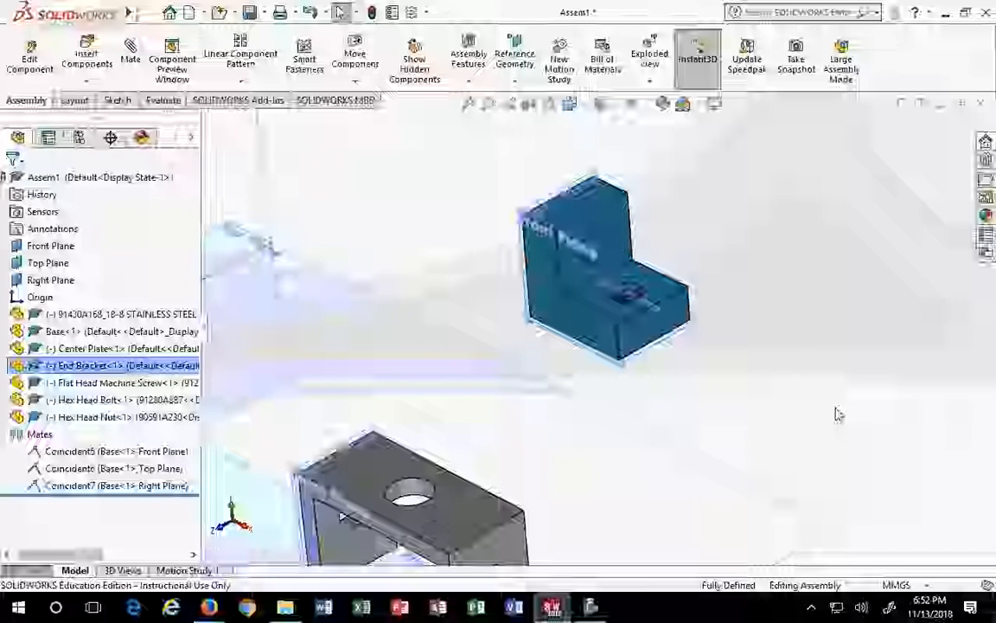
{"action": "left_click", "coordinate": [843, 284]}
{"action": "key", "text": "ctrl+v"}
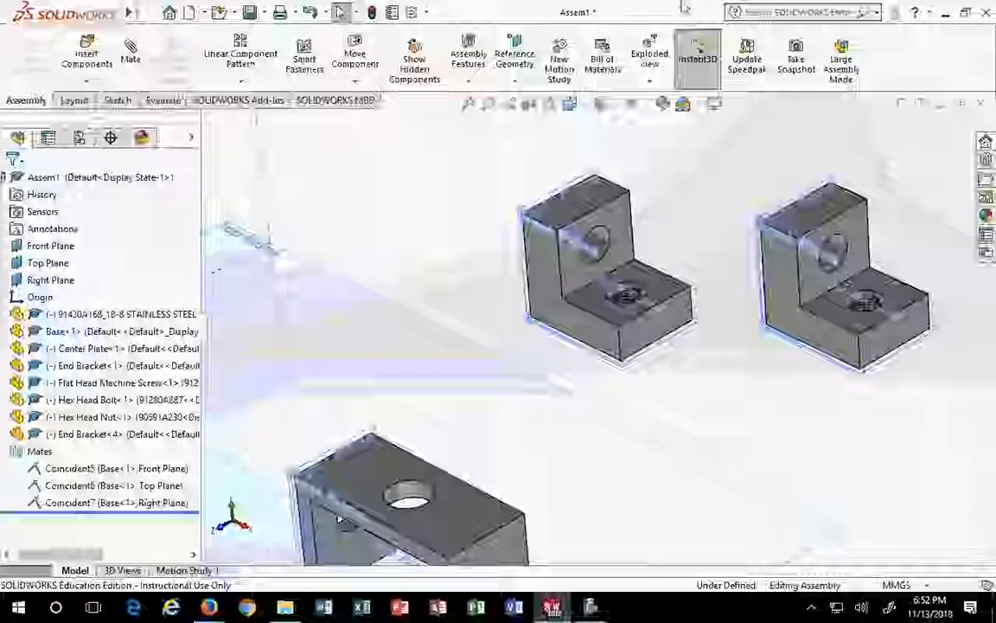
{"action": "left_click", "coordinate": [311, 13]}
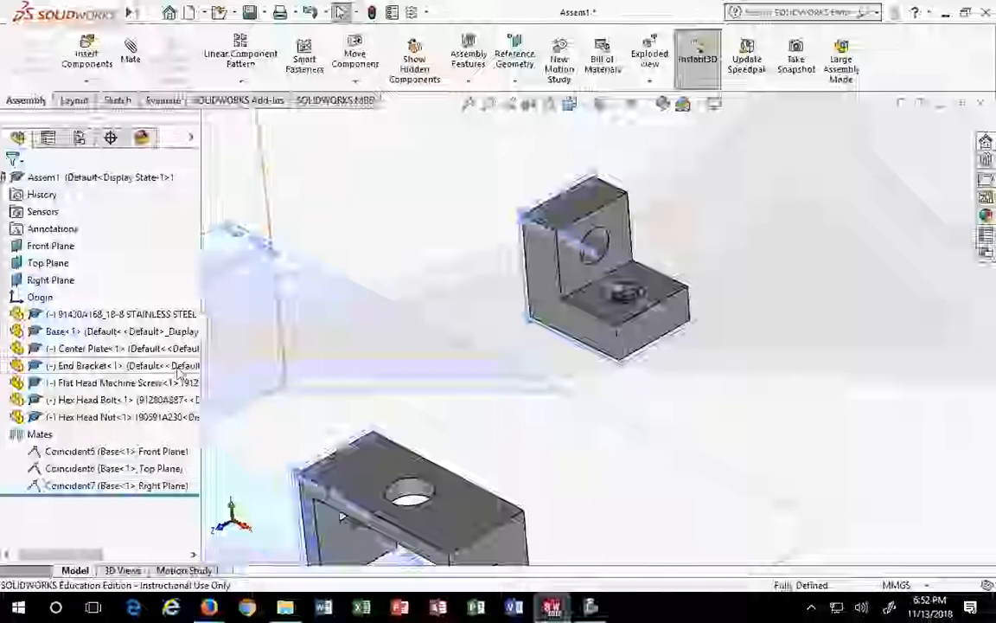
Copy the end bracket by selecting its component in the assembly tree, paste it in empty space, and undo the paste
{"action": "left_click", "coordinate": [95, 384]}
{"action": "left_click", "coordinate": [95, 399]}
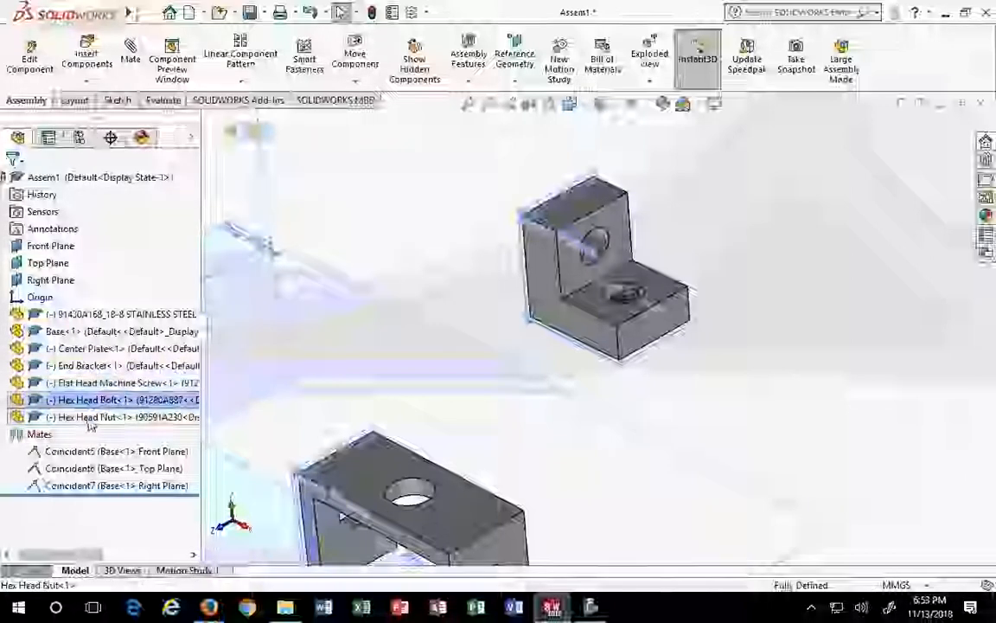
{"action": "left_click", "coordinate": [95, 417]}
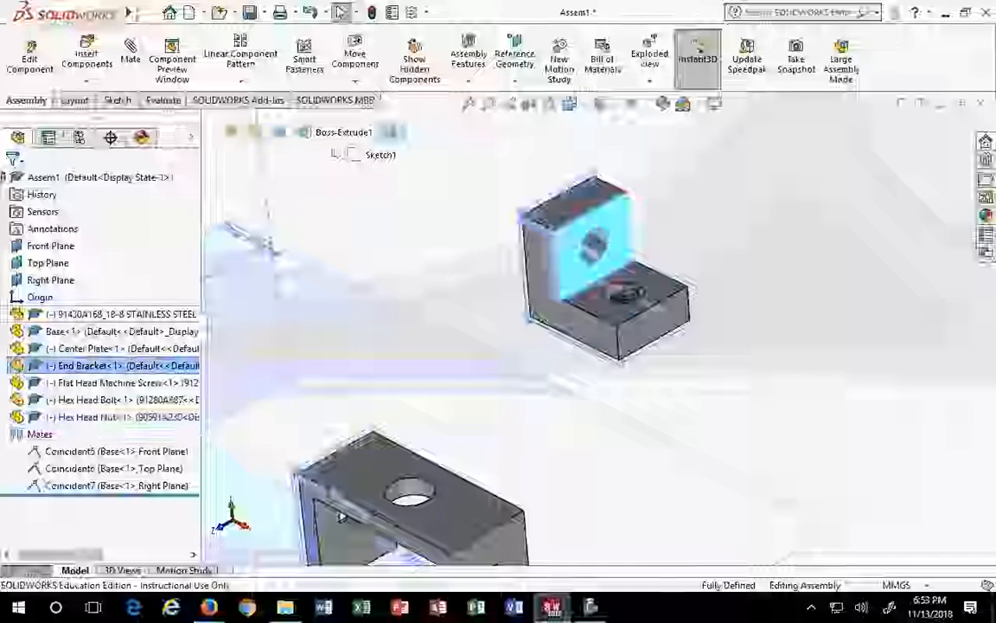
{"action": "left_click", "coordinate": [91, 367]}
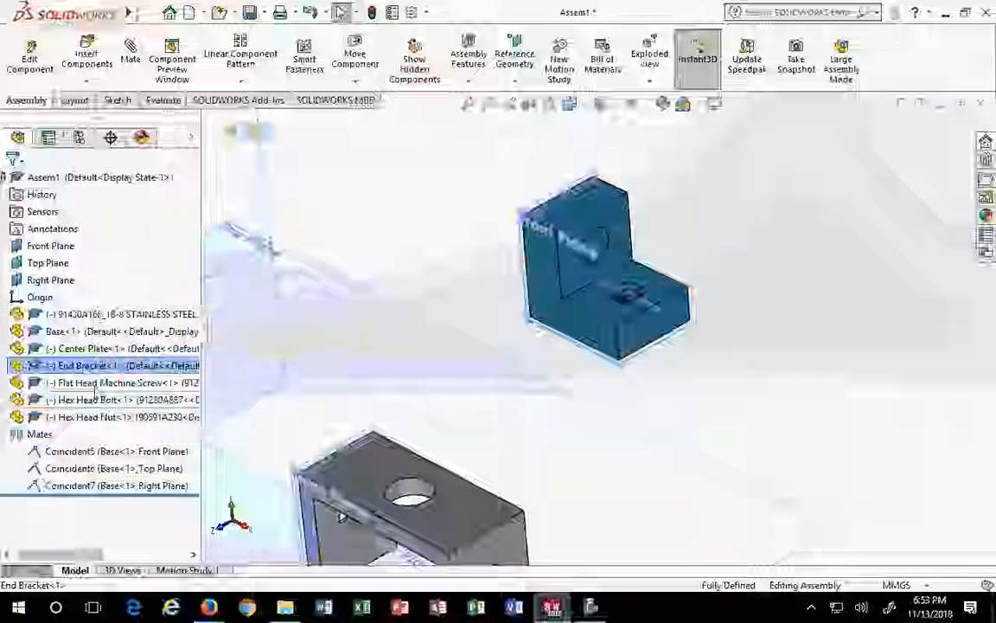
{"action": "left_click", "coordinate": [95, 383]}
{"action": "left_click", "coordinate": [85, 367]}
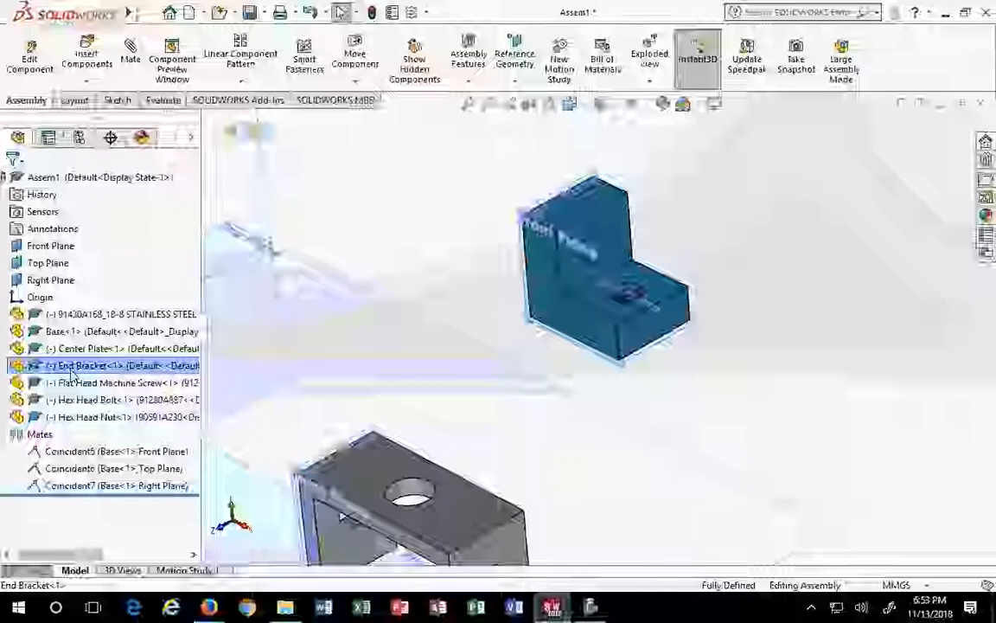
{"action": "left_click", "coordinate": [754, 405]}
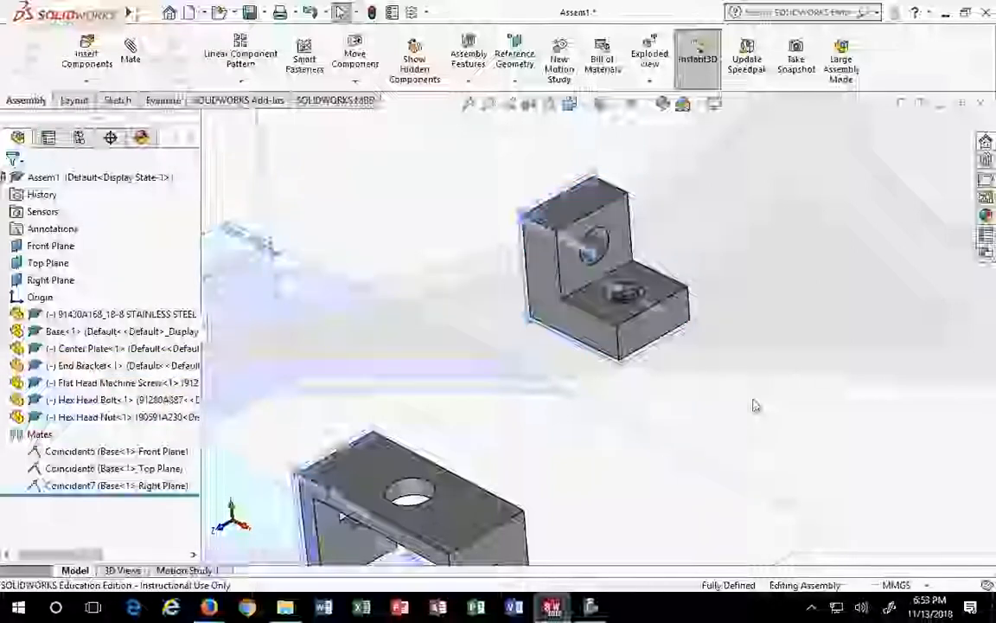
{"action": "key", "text": "ctrl+v"}
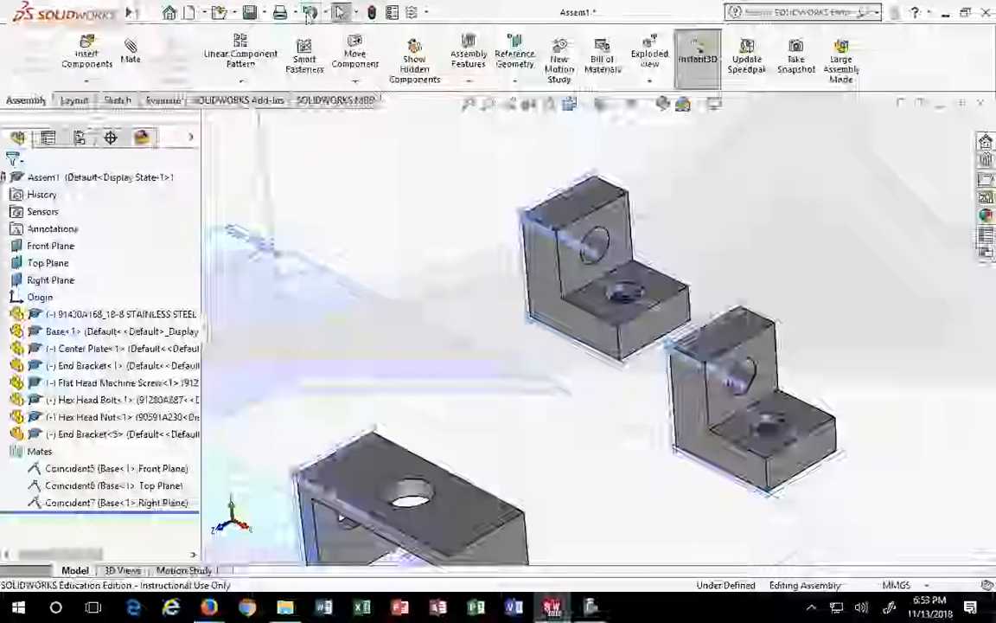
{"action": "key", "text": "ctrl+z"}
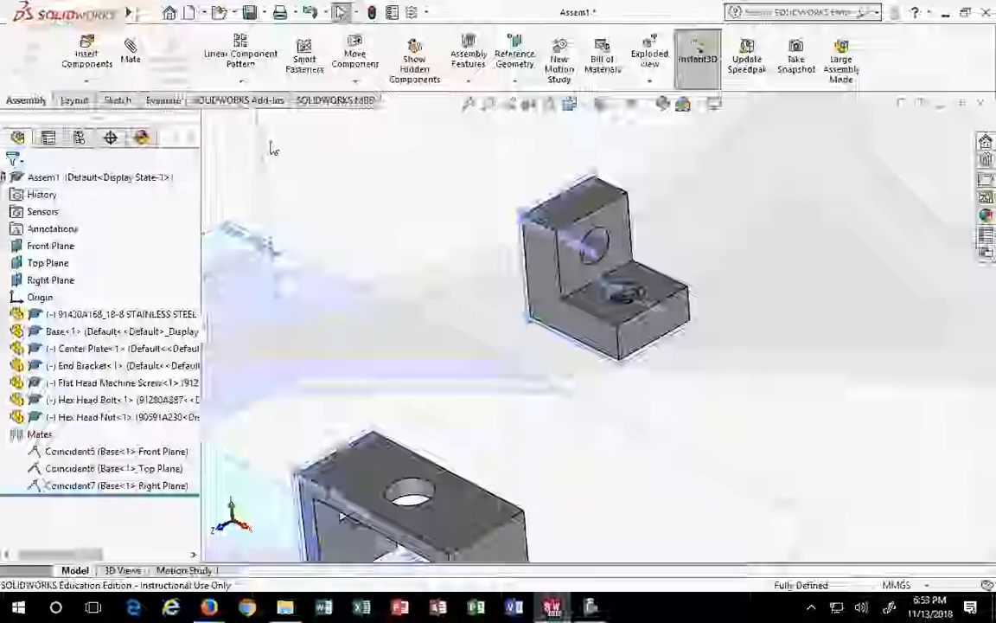
Insert a second end bracket from End Bracket.SLDPRT and place it beside the existing one
{"action": "left_click", "coordinate": [77, 72]}
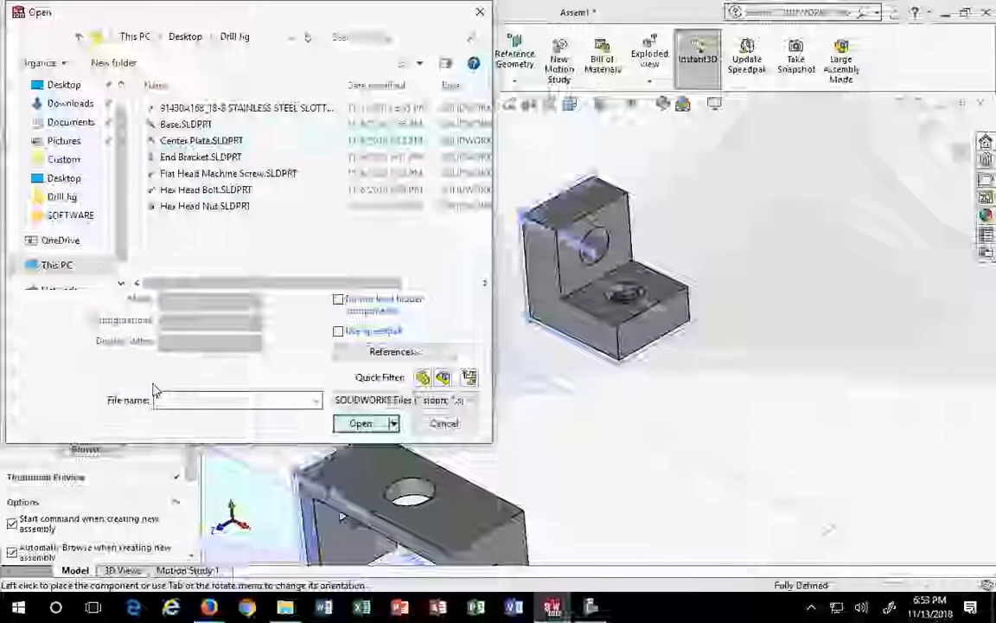
{"action": "left_click", "coordinate": [198, 159]}
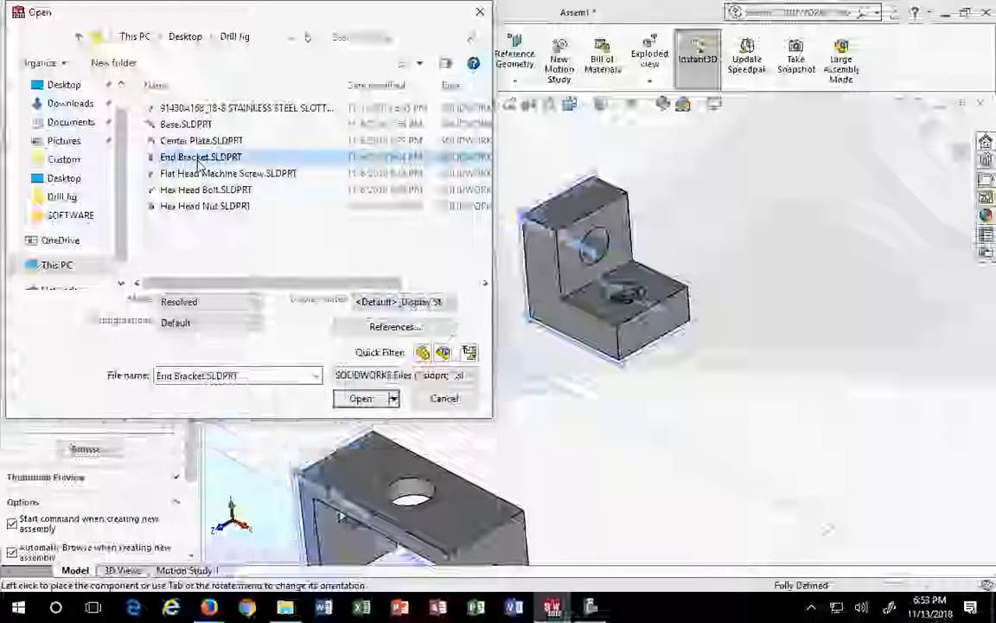
{"action": "left_click", "coordinate": [359, 398]}
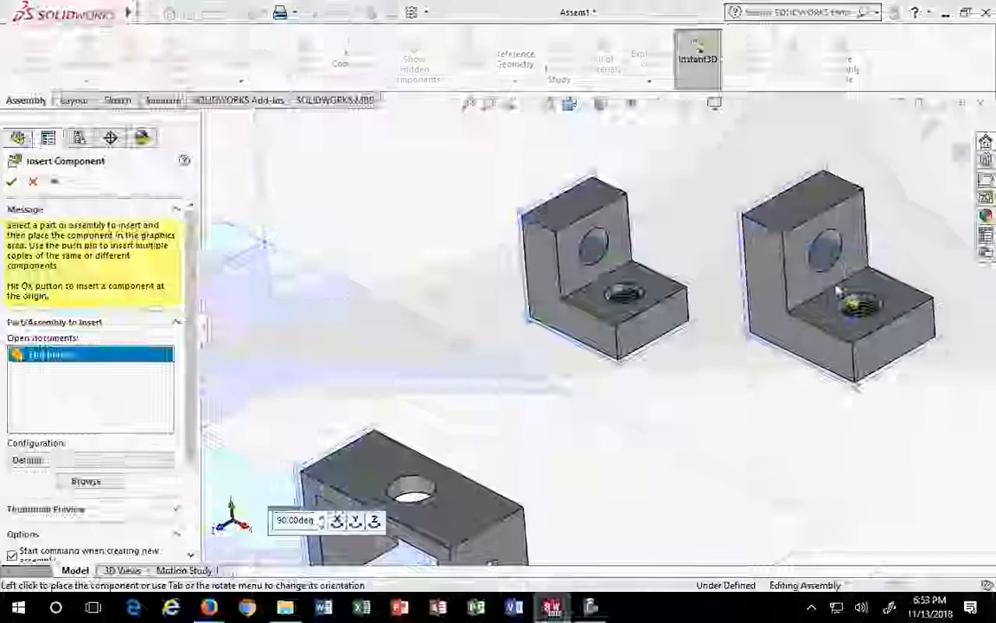
{"action": "left_click", "coordinate": [837, 301]}
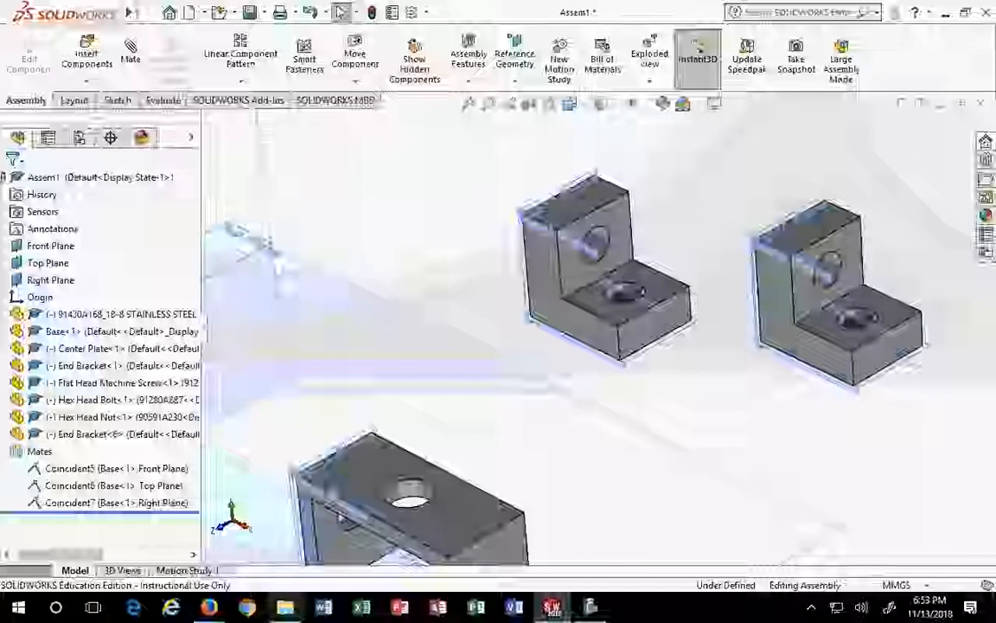
{"action": "left_click", "coordinate": [117, 435]}
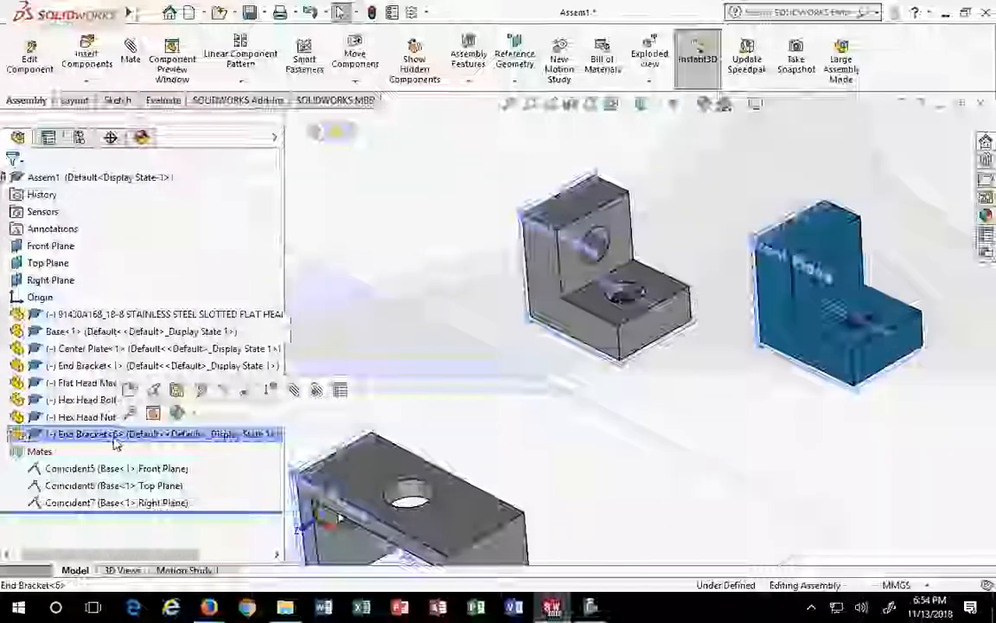
{"action": "left_click", "coordinate": [120, 349]}
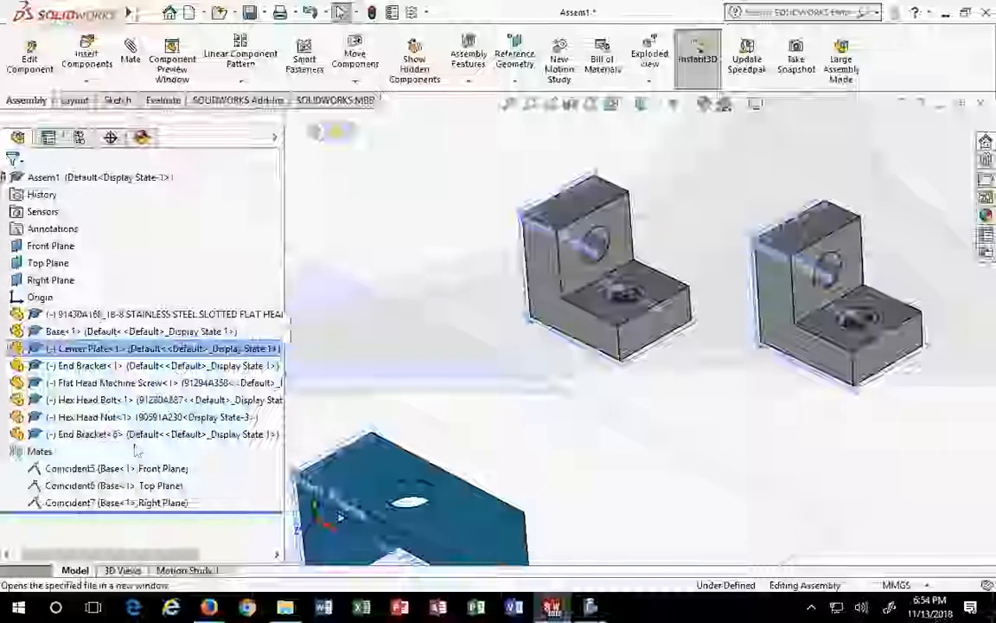
{"action": "left_click", "coordinate": [449, 305]}
Spread the two end brackets apart, moving one above the base's far end and the other above the center plate
{"action": "scroll", "coordinate": [447, 306], "scroll_direction": "up", "scroll_amount": 2}
{"action": "scroll", "coordinate": [562, 500], "scroll_direction": "up", "scroll_amount": 2}
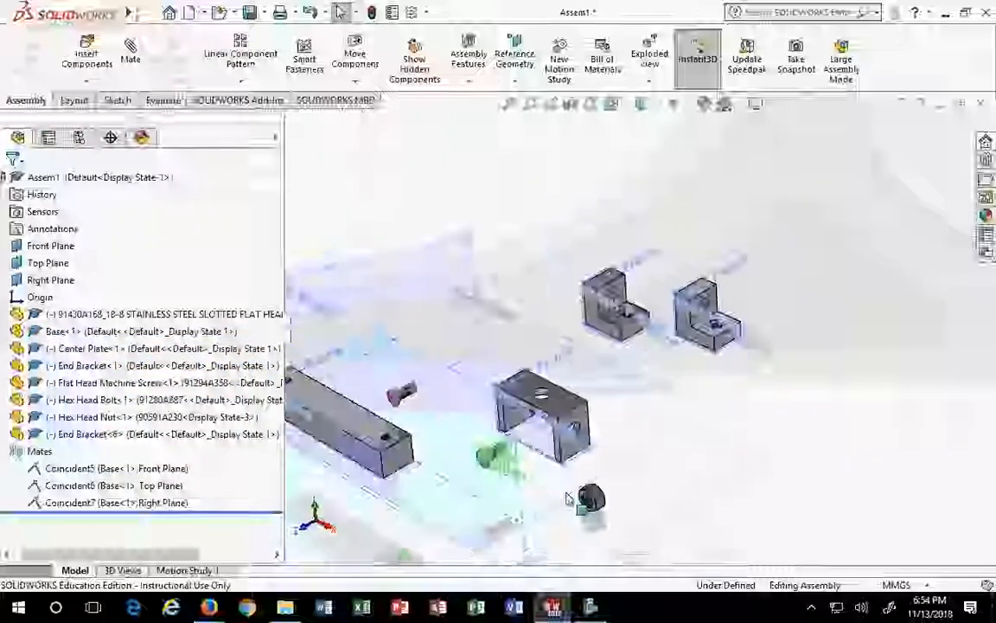
{"action": "middle_click_drag", "start_coordinate": [529, 504], "coordinate": [494, 471]}
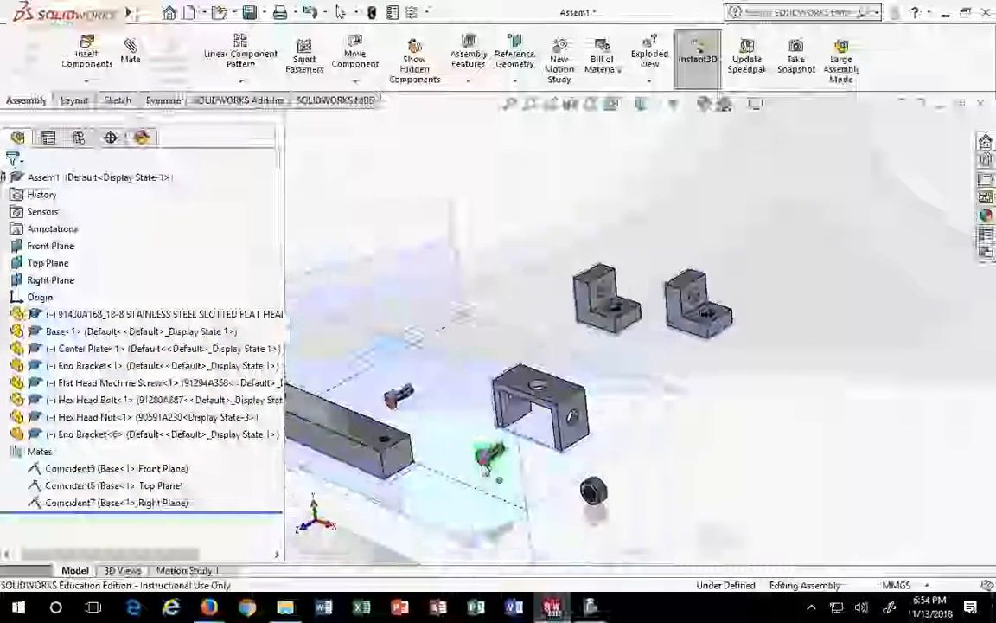
{"action": "scroll", "coordinate": [505, 417], "scroll_direction": "up", "scroll_amount": 3}
{"action": "scroll", "coordinate": [472, 325], "scroll_direction": "down", "scroll_amount": 3}
{"action": "left_click_drag", "start_coordinate": [719, 291], "coordinate": [450, 241]}
{"action": "left_click_drag", "start_coordinate": [811, 294], "coordinate": [663, 281]}
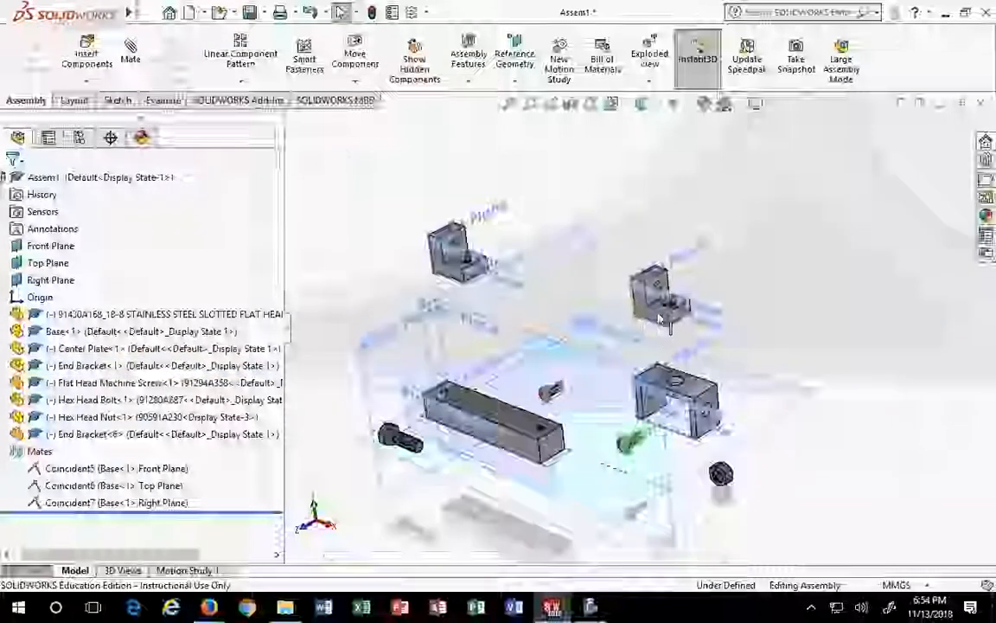
{"action": "scroll", "coordinate": [632, 277], "scroll_direction": "down", "scroll_amount": 4}
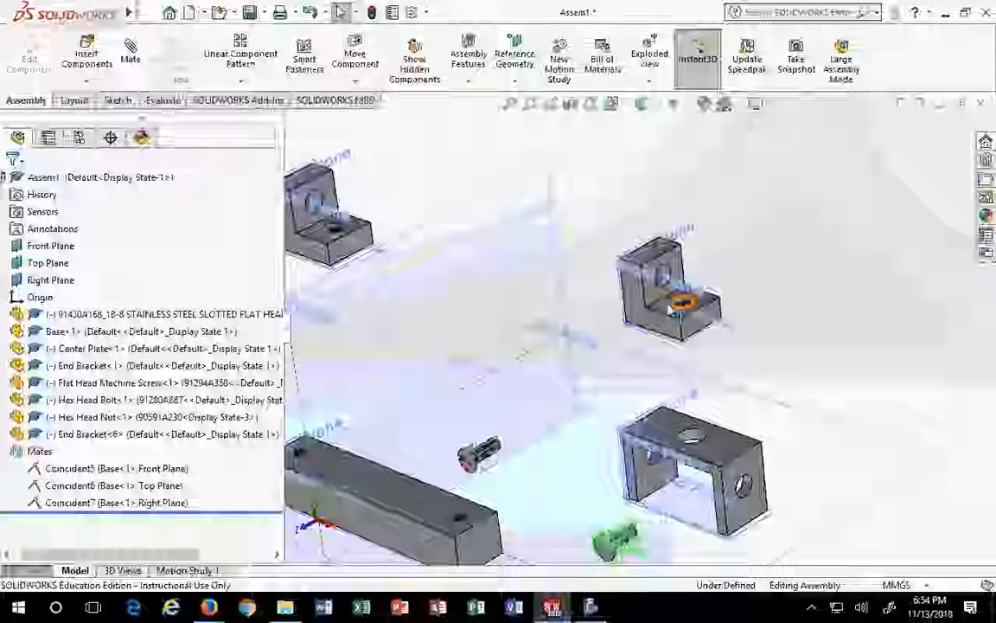
Try to position the second end bracket on the base by freehand movement, check it from the front, and move it away again
{"action": "left_click_drag", "start_coordinate": [666, 295], "coordinate": [344, 474]}
{"action": "scroll", "coordinate": [403, 497], "scroll_direction": "up", "scroll_amount": 2}
{"action": "key", "text": "ctrl+1"}
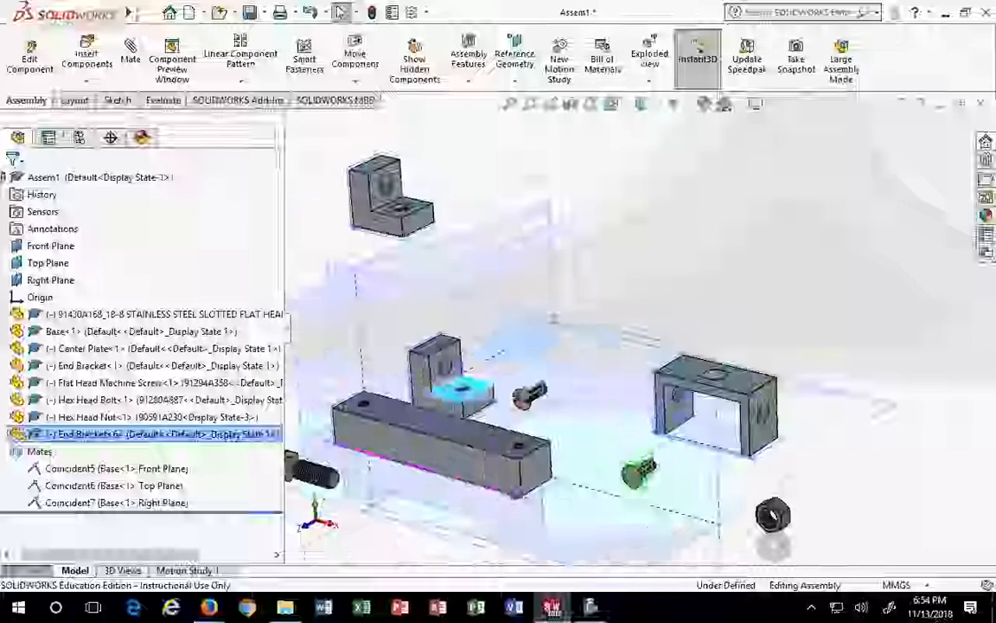
{"action": "left_click_drag", "start_coordinate": [426, 430], "coordinate": [480, 362]}
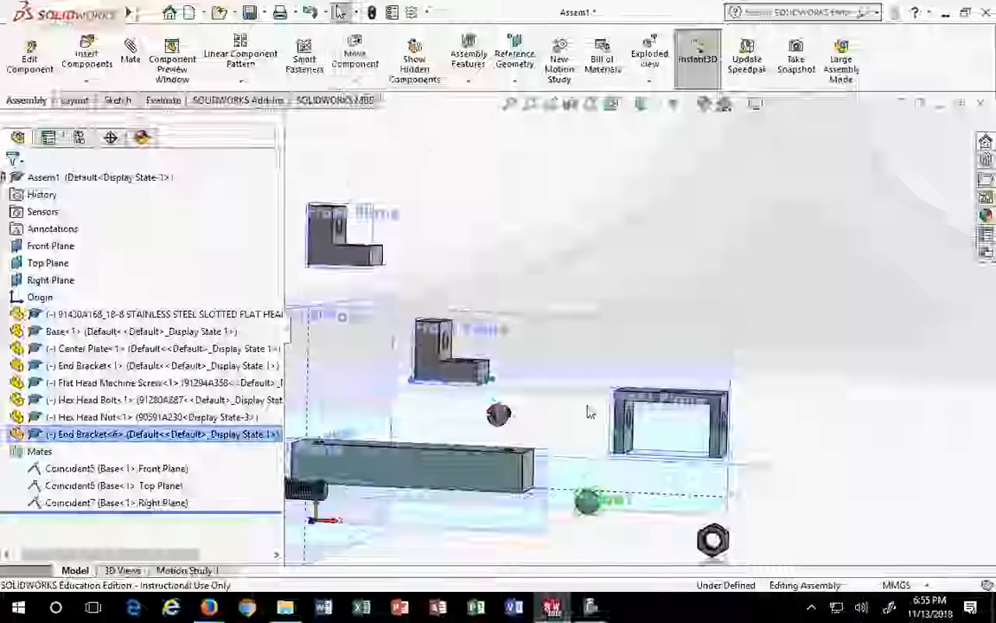
{"action": "middle_click_drag", "start_coordinate": [589, 410], "coordinate": [534, 463]}
{"action": "left_click", "coordinate": [481, 385]}
{"action": "left_click", "coordinate": [495, 378]}
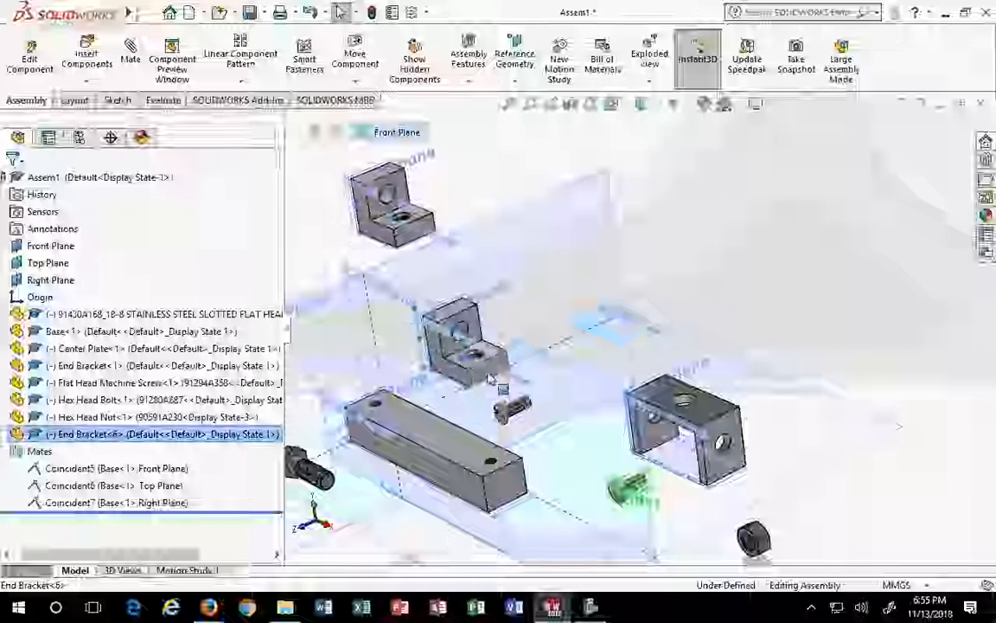
{"action": "left_click_drag", "start_coordinate": [490, 378], "coordinate": [778, 253]}
{"action": "left_click", "coordinate": [868, 291]}
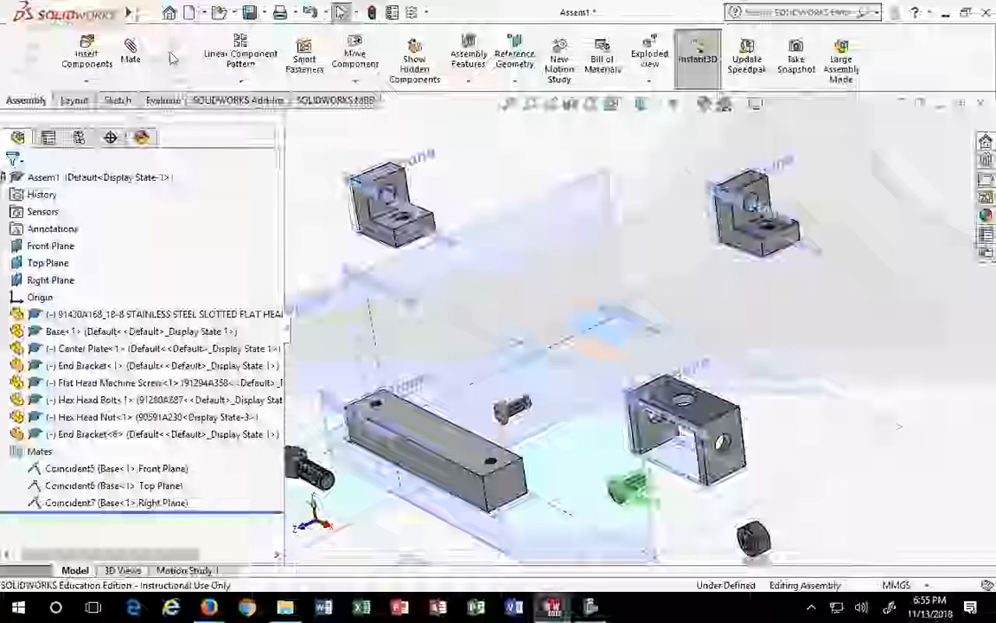
Set up a concentric mate between the second end bracket's countersunk hole face and the tapped hole at the base's near end
{"action": "scroll", "coordinate": [757, 229], "scroll_direction": "up", "scroll_amount": 8}
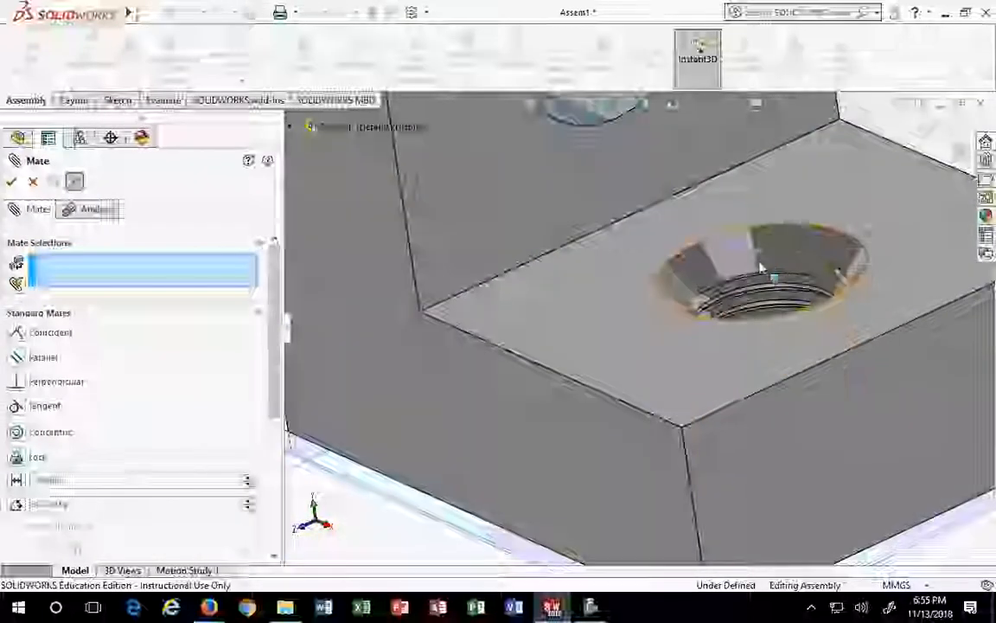
{"action": "scroll", "coordinate": [741, 277], "scroll_direction": "down", "scroll_amount": 3}
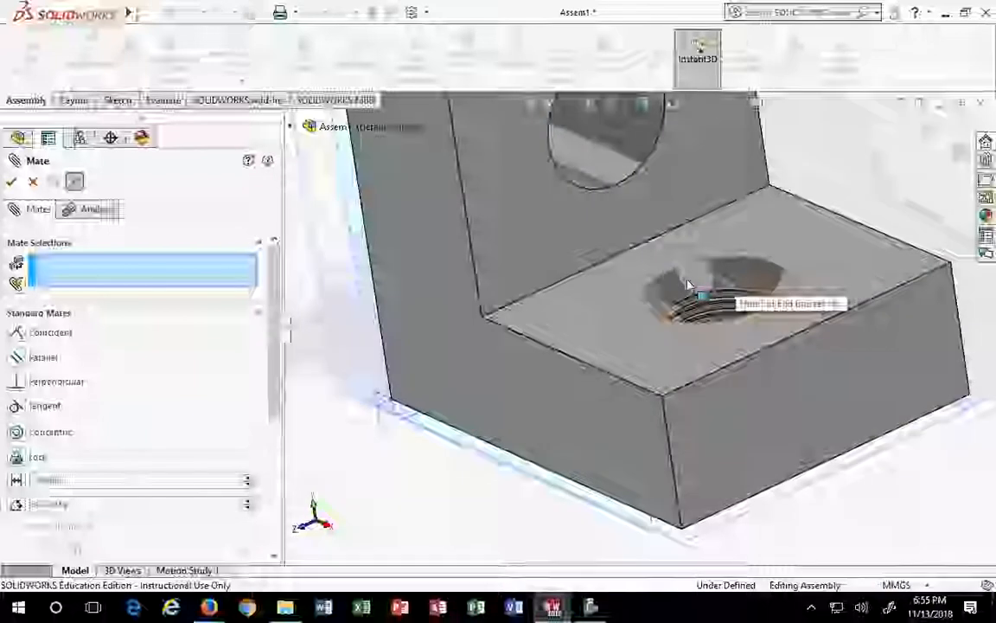
{"action": "scroll", "coordinate": [689, 285], "scroll_direction": "down", "scroll_amount": 3}
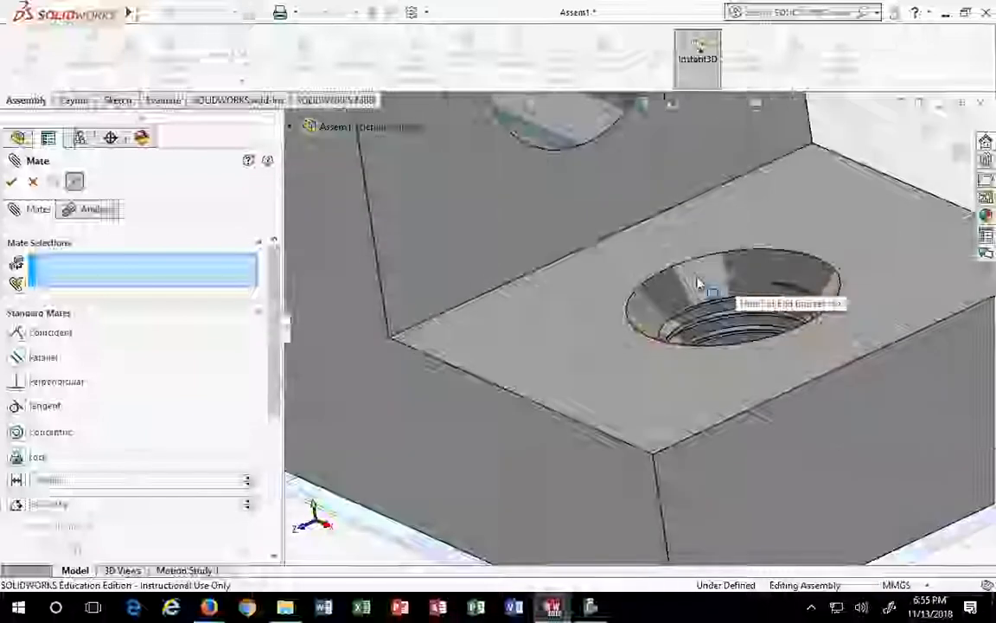
{"action": "left_click", "coordinate": [694, 284]}
{"action": "scroll", "coordinate": [699, 290], "scroll_direction": "up", "scroll_amount": 3}
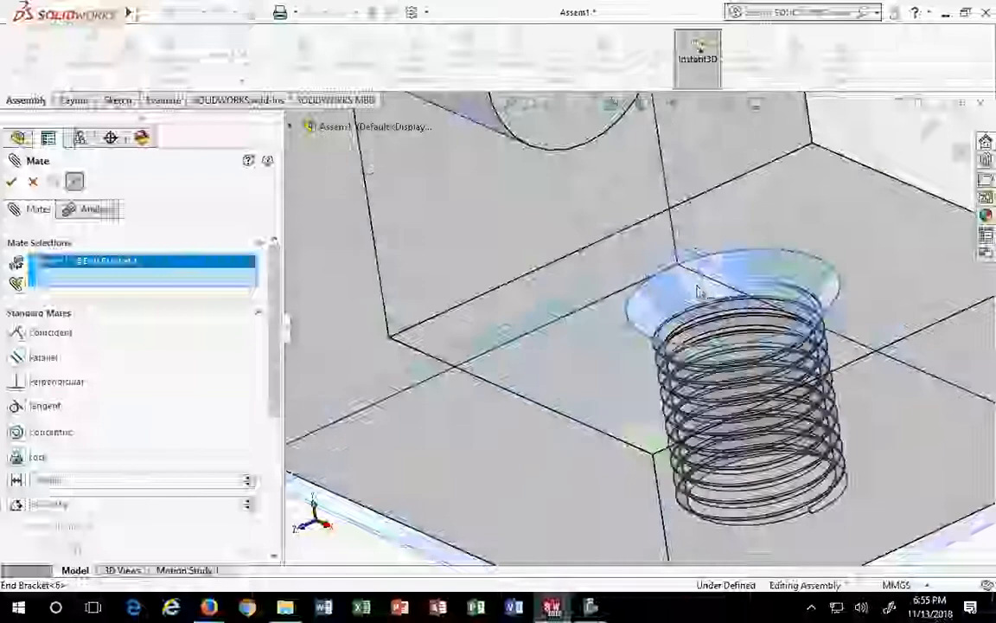
{"action": "scroll", "coordinate": [699, 292], "scroll_direction": "up", "scroll_amount": 10}
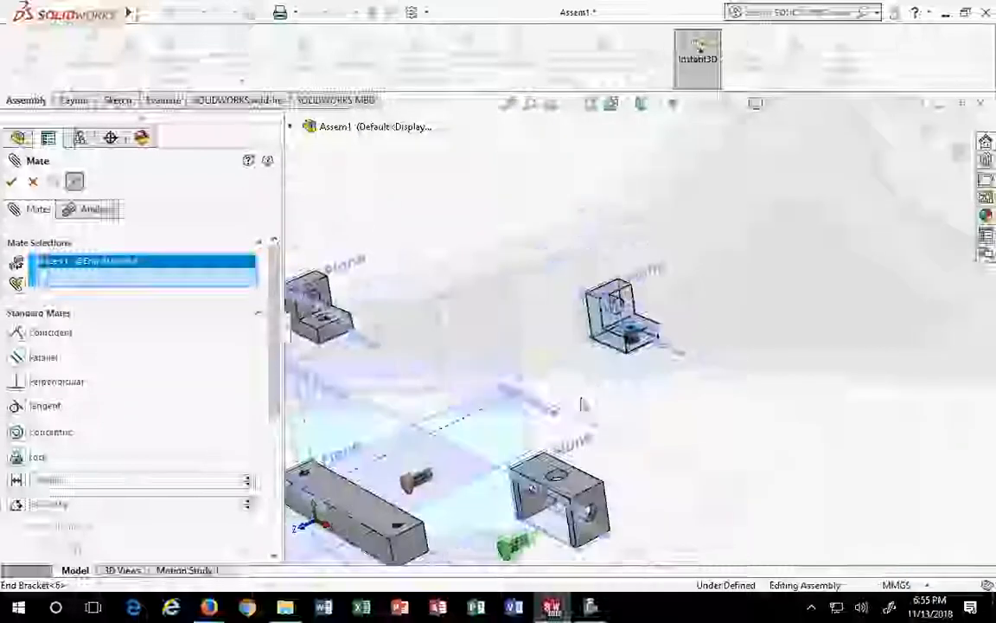
{"action": "scroll", "coordinate": [532, 488], "scroll_direction": "down", "scroll_amount": 10}
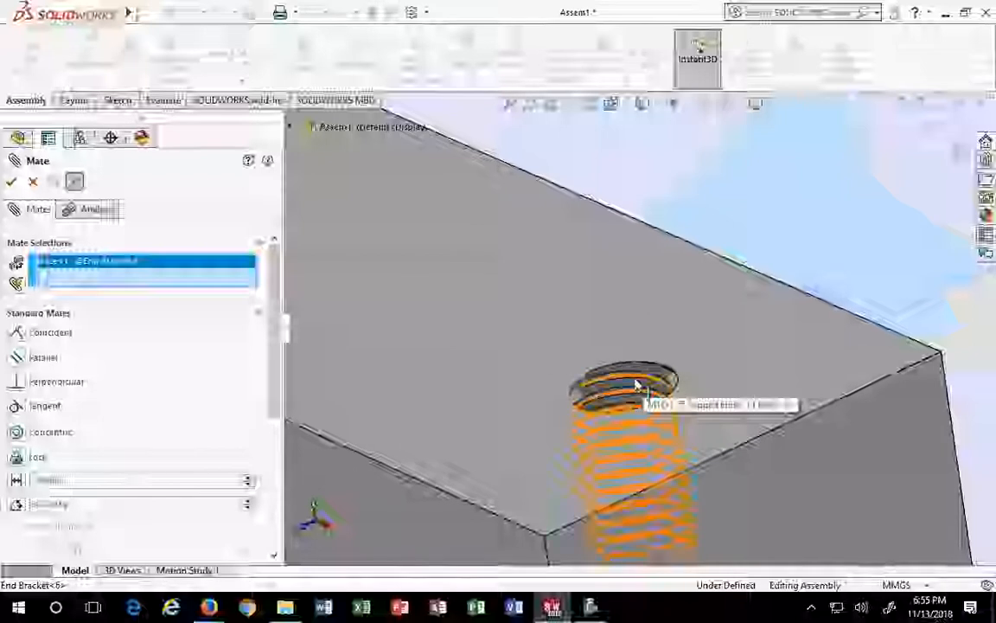
{"action": "scroll", "coordinate": [636, 385], "scroll_direction": "down", "scroll_amount": 2}
{"action": "scroll", "coordinate": [597, 382], "scroll_direction": "down", "scroll_amount": 2}
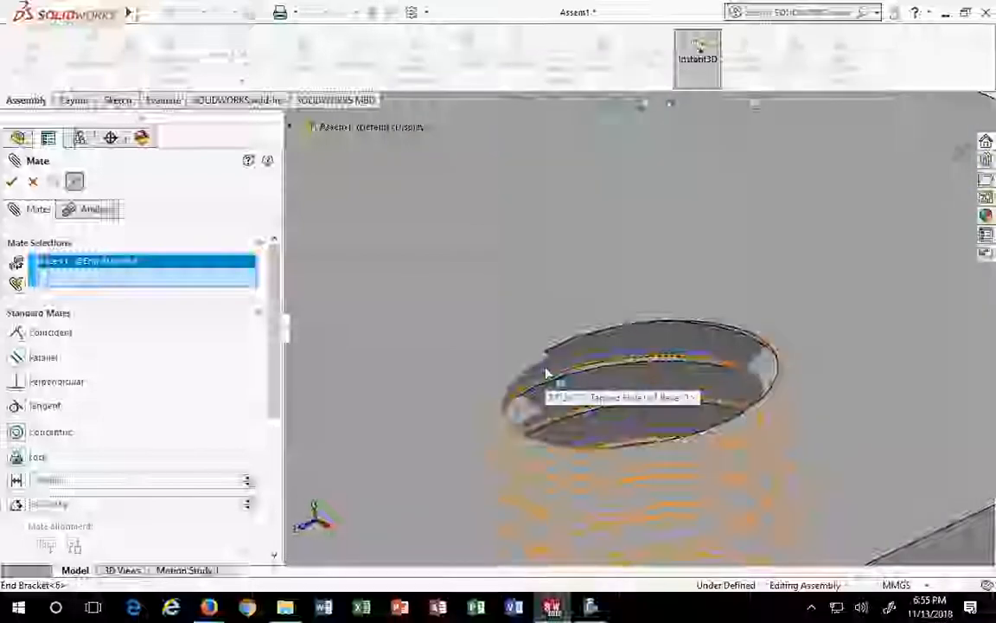
{"action": "left_click", "coordinate": [547, 374]}
{"action": "scroll", "coordinate": [616, 394], "scroll_direction": "up", "scroll_amount": 4}
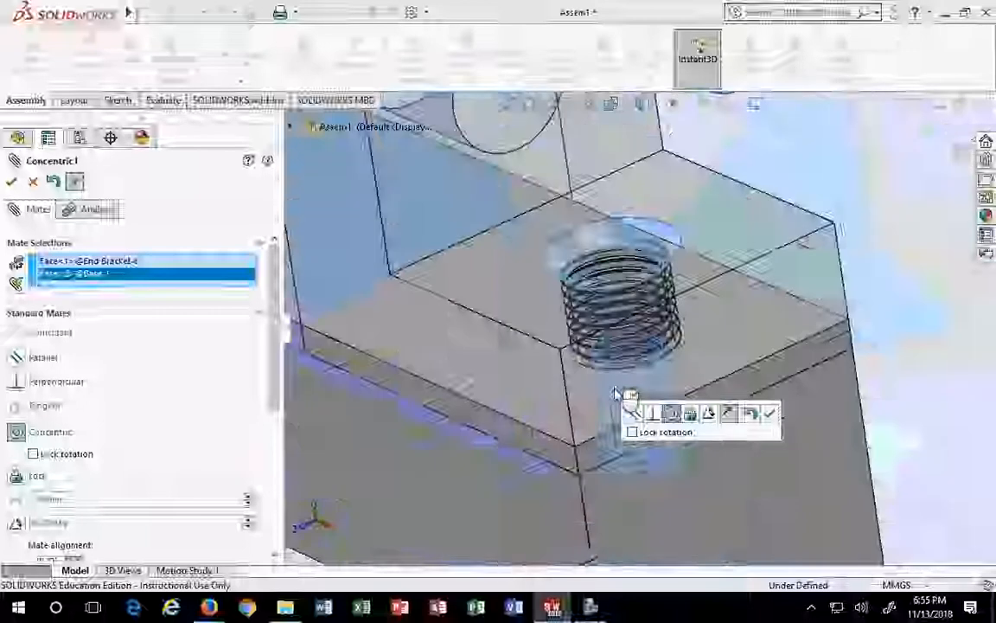
Check the hole alignment in the right and front views and accept the concentric mate
{"action": "scroll", "coordinate": [629, 395], "scroll_direction": "up", "scroll_amount": 2}
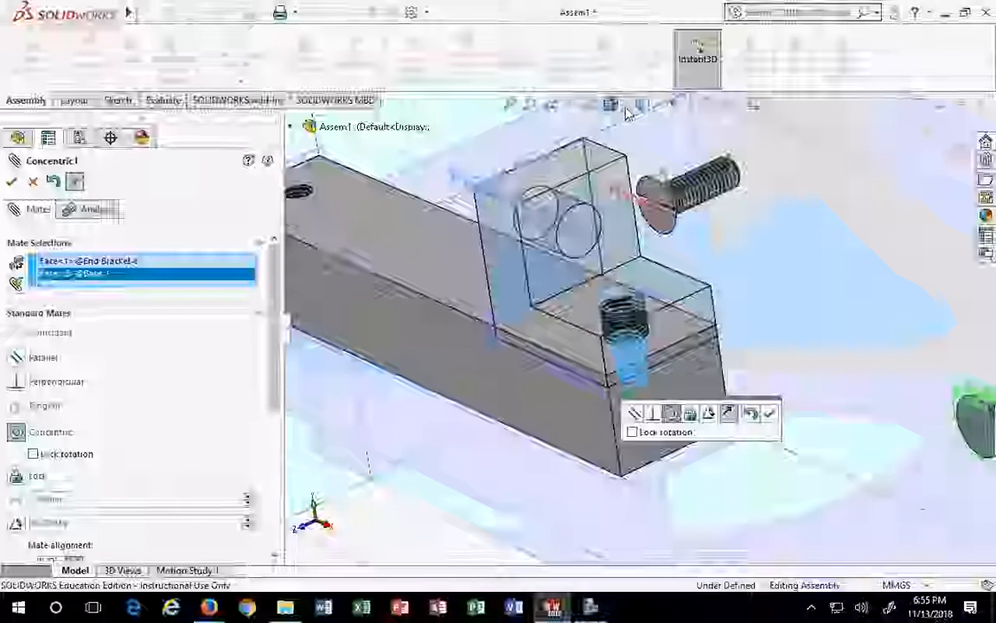
{"action": "left_click", "coordinate": [610, 104]}
{"action": "left_click", "coordinate": [657, 170]}
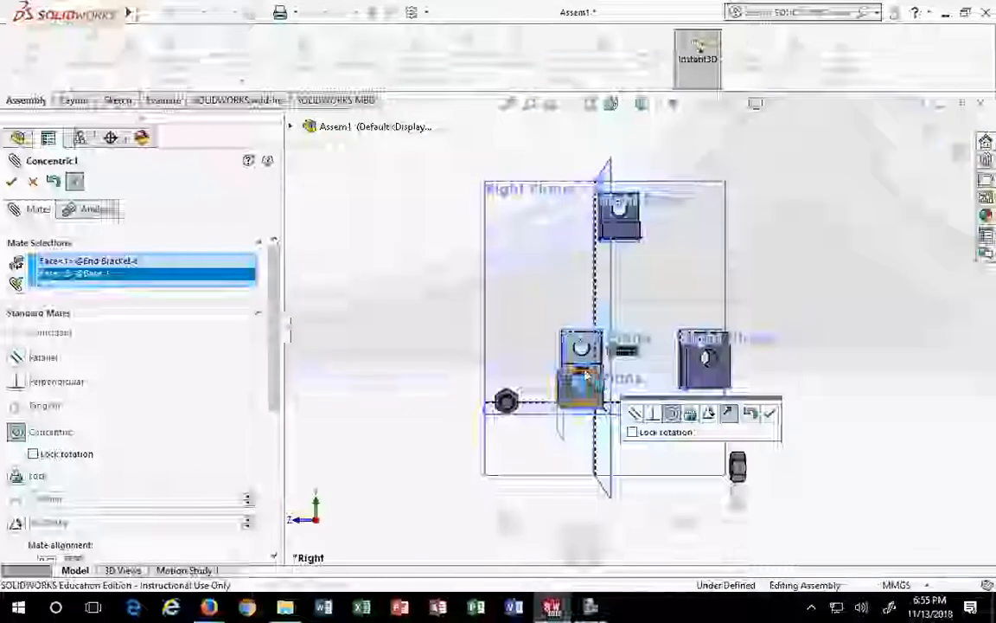
{"action": "scroll", "coordinate": [520, 346], "scroll_direction": "down", "scroll_amount": 4}
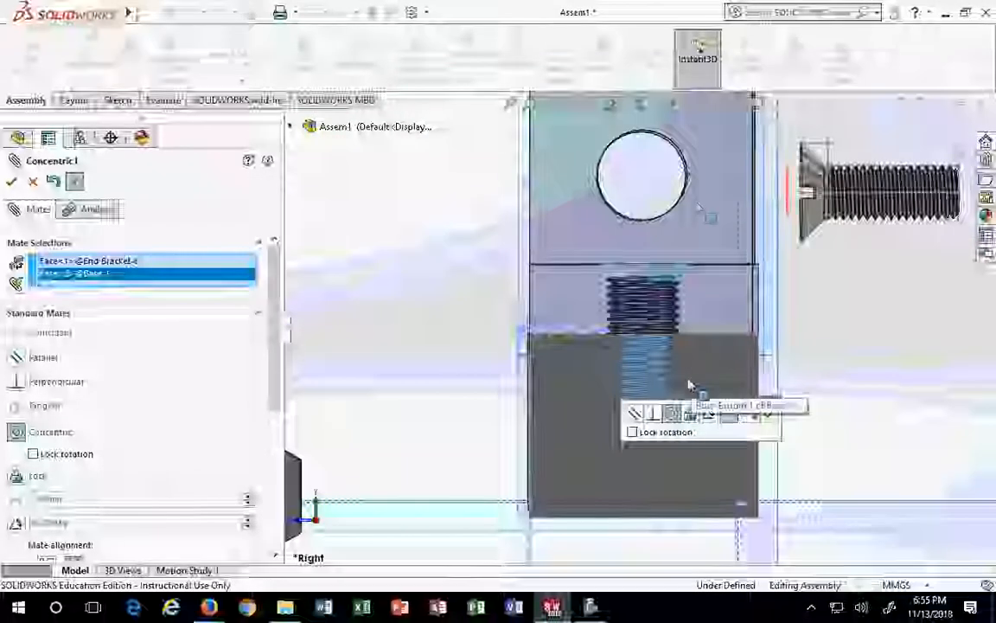
{"action": "left_click", "coordinate": [611, 103]}
{"action": "left_click", "coordinate": [634, 169]}
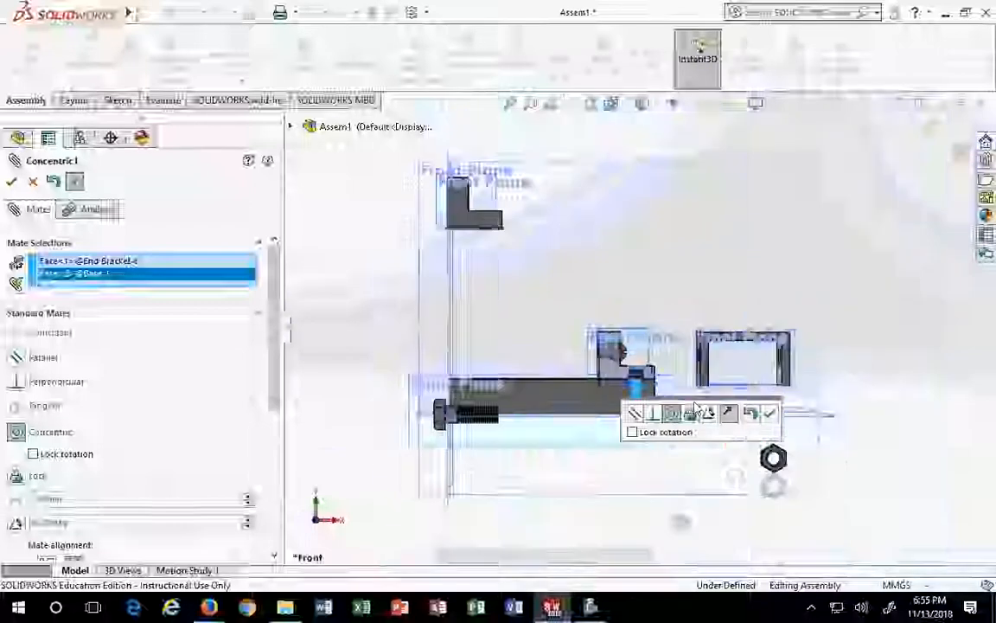
{"action": "left_click", "coordinate": [770, 413]}
Lift the mated end bracket clear of the base along the hole axis and view the gap in isometric
{"action": "left_click_drag", "start_coordinate": [630, 346], "coordinate": [583, 288]}
{"action": "key", "text": "ctrl+7"}
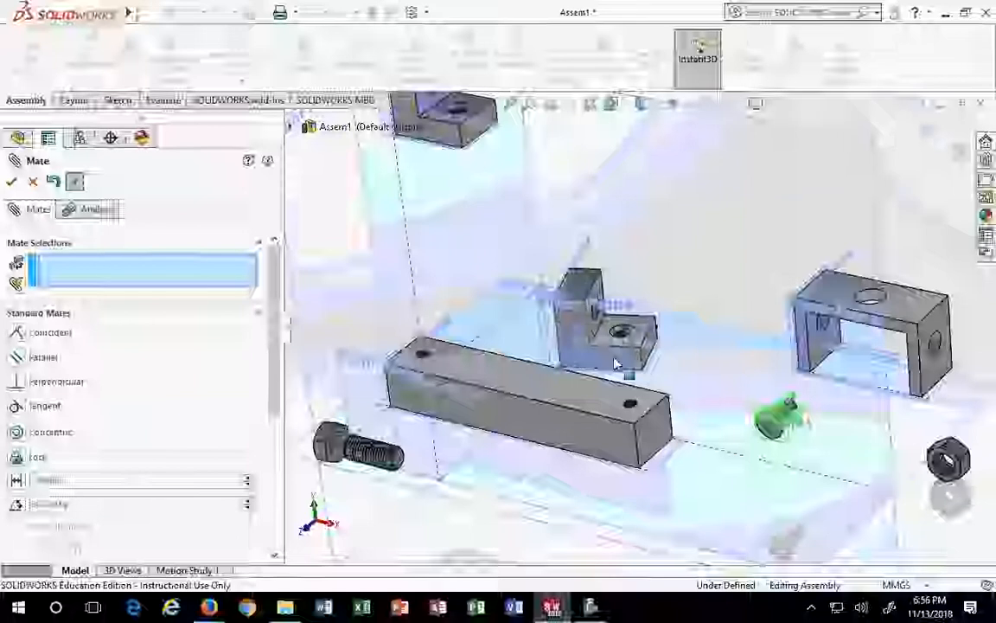
{"action": "scroll", "coordinate": [583, 294], "scroll_direction": "down", "scroll_amount": 5}
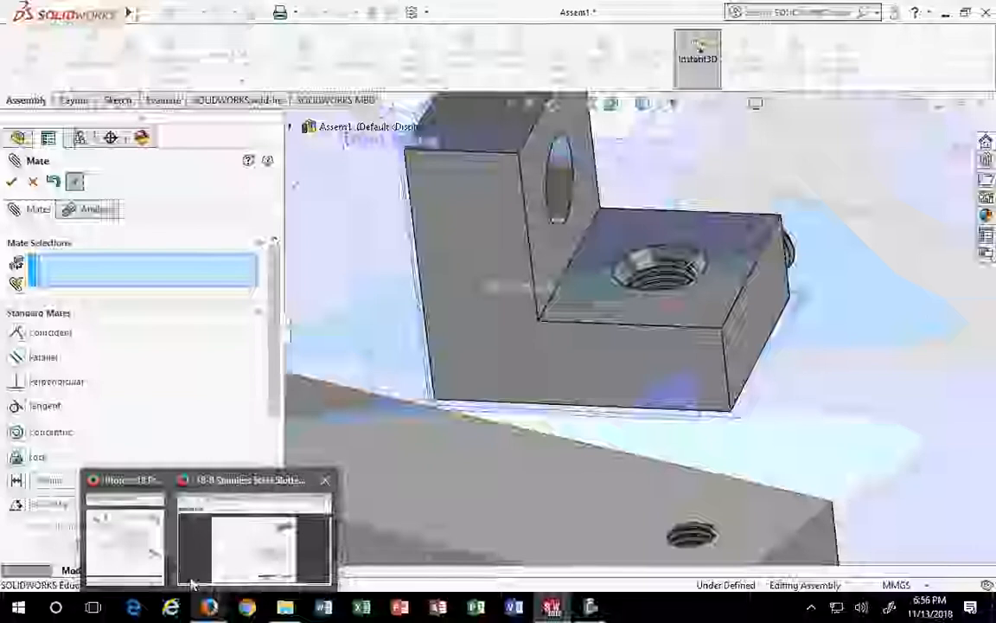
Switch to Firefox, examine how the end brackets sit on the base in the project drawing, and return to SolidWorks
{"action": "left_click", "coordinate": [123, 514]}
{"action": "scroll", "coordinate": [355, 307], "scroll_direction": "down", "scroll_amount": 4}
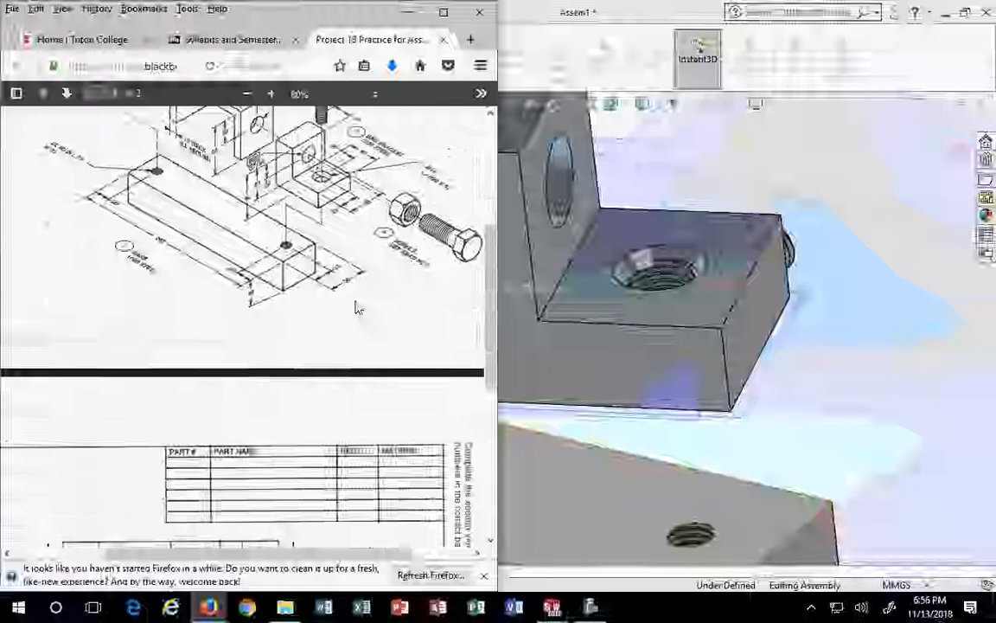
{"action": "scroll", "coordinate": [363, 289], "scroll_direction": "up", "scroll_amount": 2}
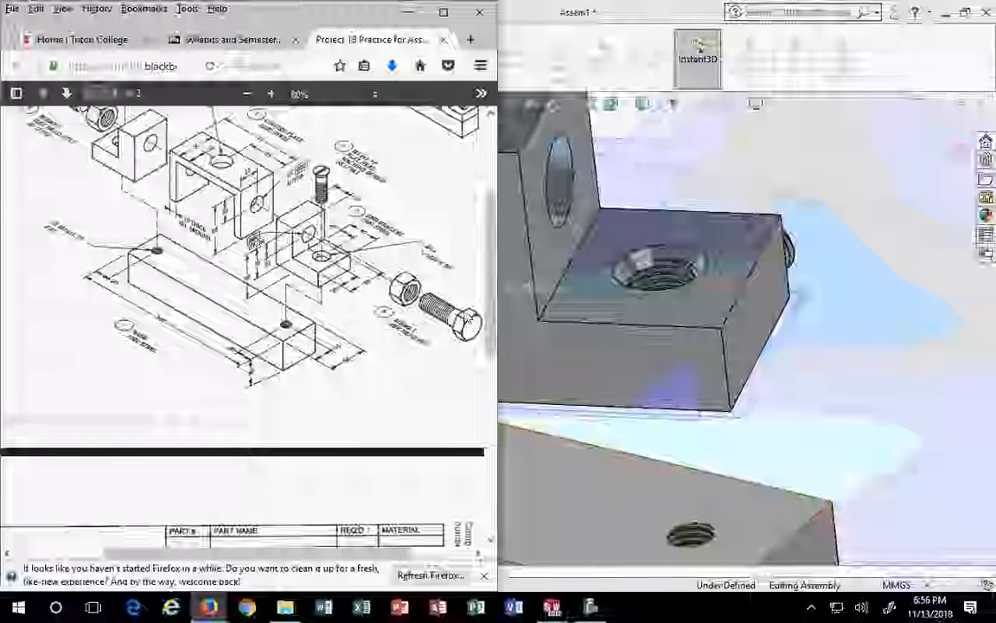
{"action": "left_click", "coordinate": [850, 353]}
Close the Mate command, shift the mated end bracket slightly, and reposition the unmated one above the base's far end
{"action": "scroll", "coordinate": [846, 358], "scroll_direction": "up", "scroll_amount": 3}
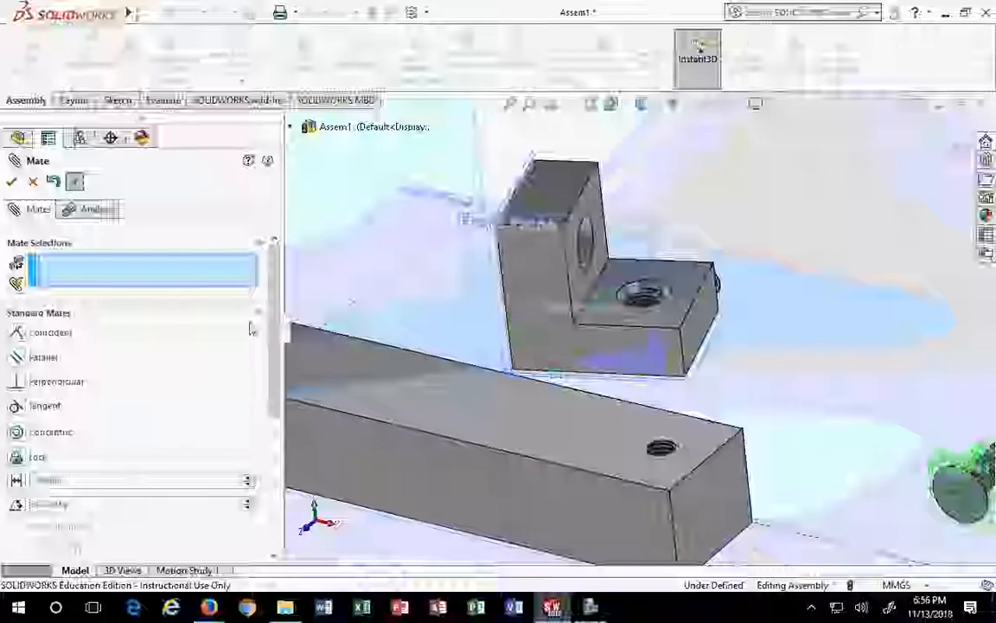
{"action": "left_click", "coordinate": [32, 181]}
{"action": "scroll", "coordinate": [378, 294], "scroll_direction": "up", "scroll_amount": 2}
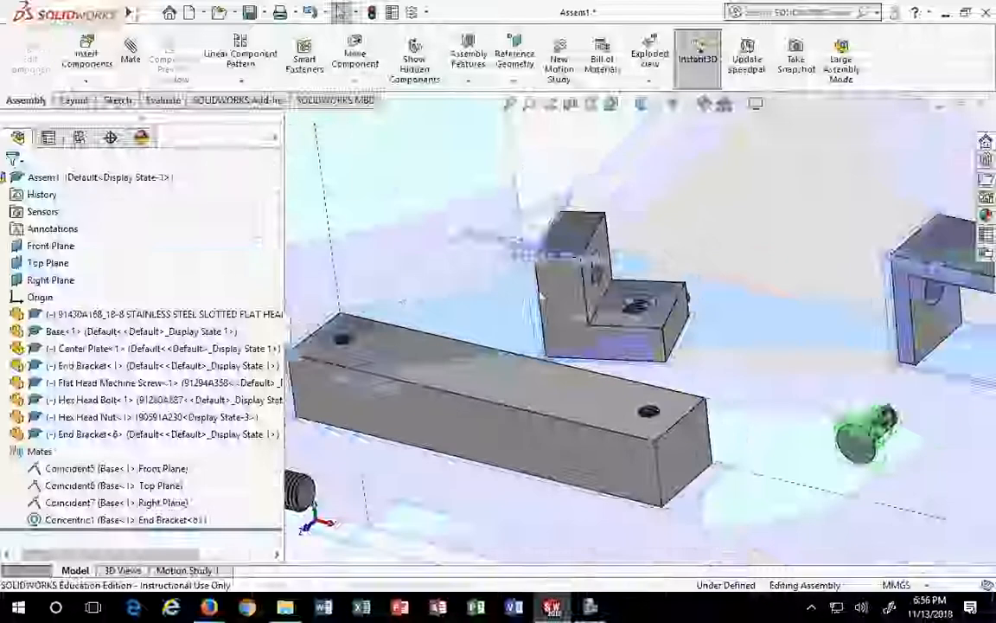
{"action": "left_click_drag", "start_coordinate": [597, 279], "coordinate": [620, 283]}
{"action": "scroll", "coordinate": [518, 262], "scroll_direction": "up", "scroll_amount": 5}
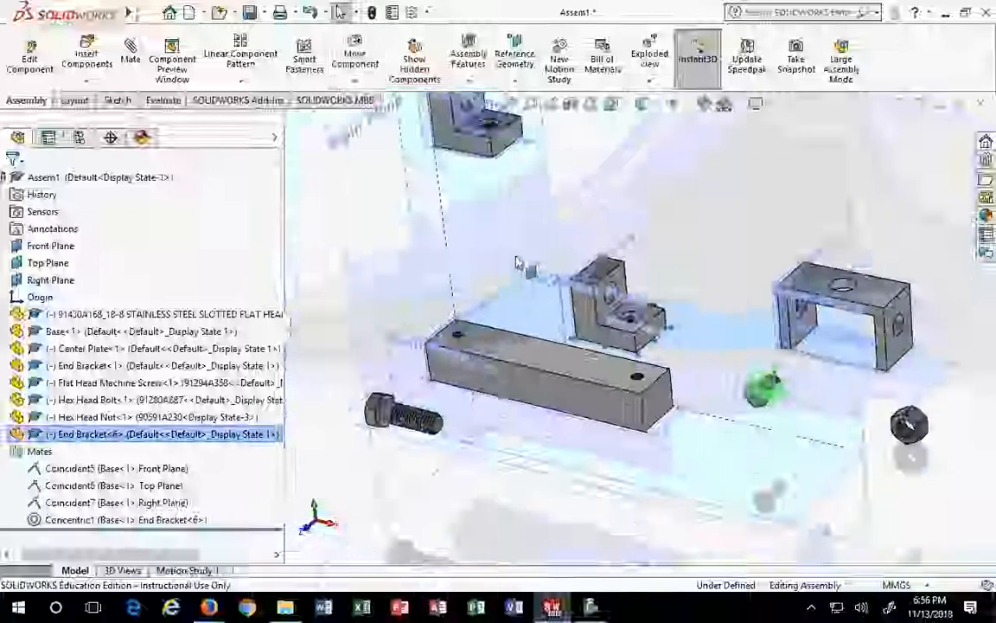
{"action": "left_click_drag", "start_coordinate": [529, 223], "coordinate": [460, 262]}
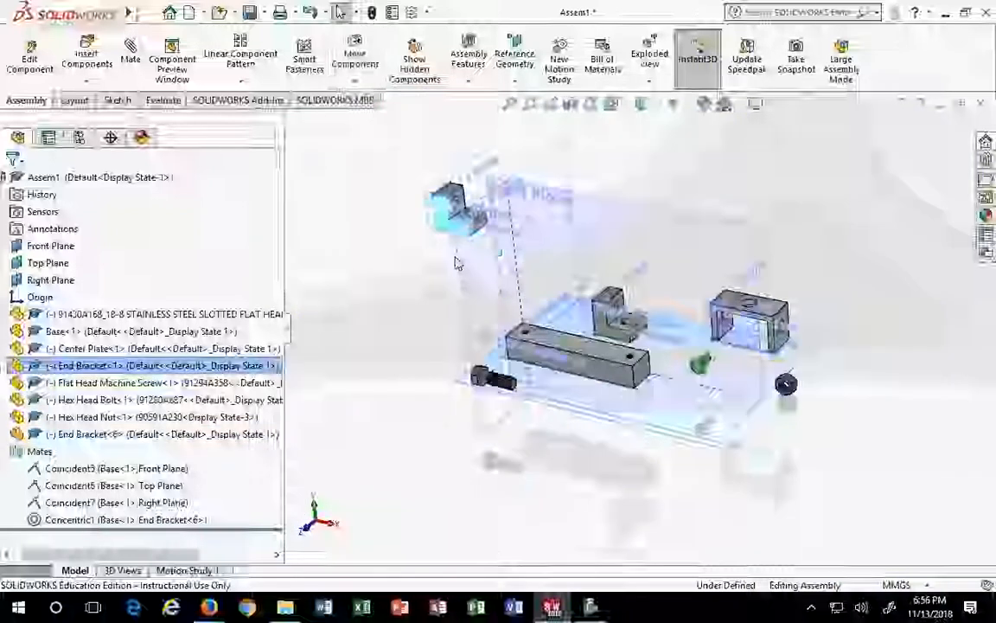
{"action": "scroll", "coordinate": [460, 262], "scroll_direction": "down", "scroll_amount": 3}
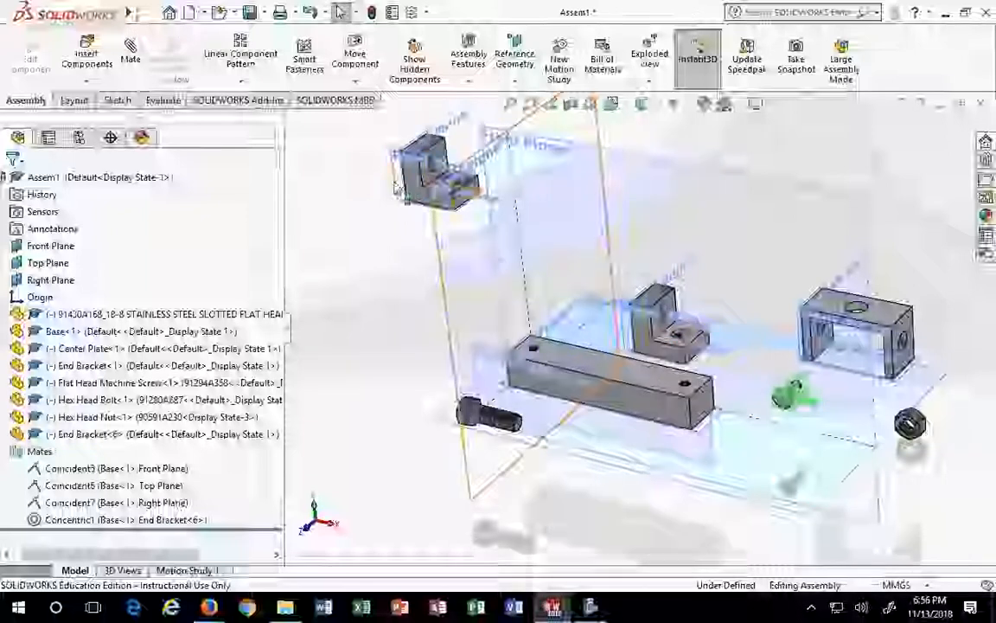
Lower the unmated end bracket slightly toward the open hole at the base's far end
{"action": "left_click", "coordinate": [408, 215]}
{"action": "left_click_drag", "start_coordinate": [408, 215], "coordinate": [416, 256]}
{"action": "scroll", "coordinate": [417, 262], "scroll_direction": "down", "scroll_amount": 2}
{"action": "left_click", "coordinate": [353, 300]}
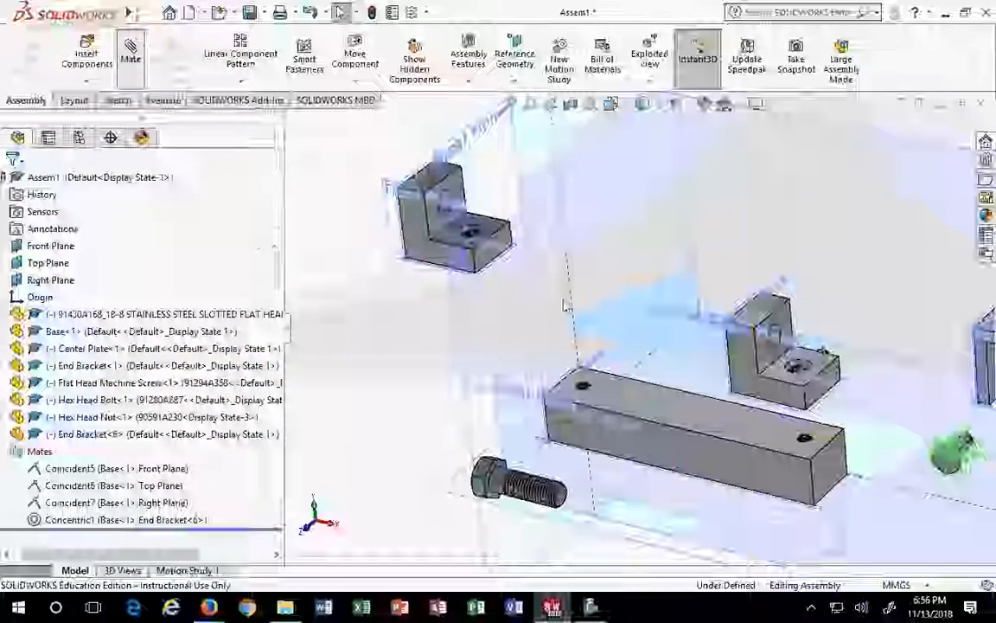
Add a concentric mate between the unmated end bracket's tapped hole and the open hole at the base's far end
{"action": "left_click", "coordinate": [131, 50]}
{"action": "scroll", "coordinate": [501, 303], "scroll_direction": "down", "scroll_amount": 3}
{"action": "scroll", "coordinate": [510, 286], "scroll_direction": "down", "scroll_amount": 5}
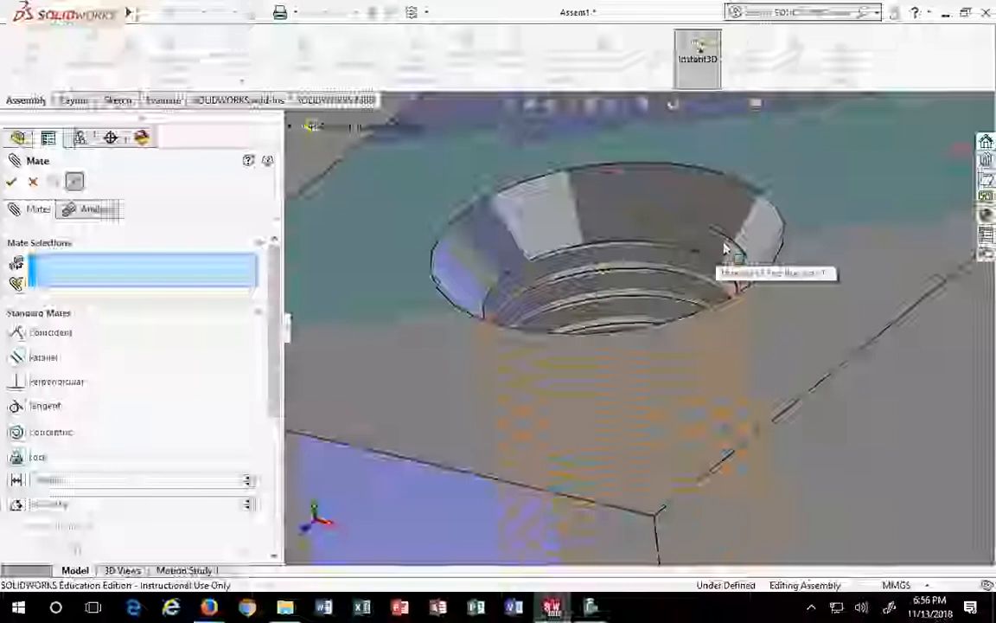
{"action": "left_click", "coordinate": [559, 223]}
{"action": "scroll", "coordinate": [575, 261], "scroll_direction": "up", "scroll_amount": 8}
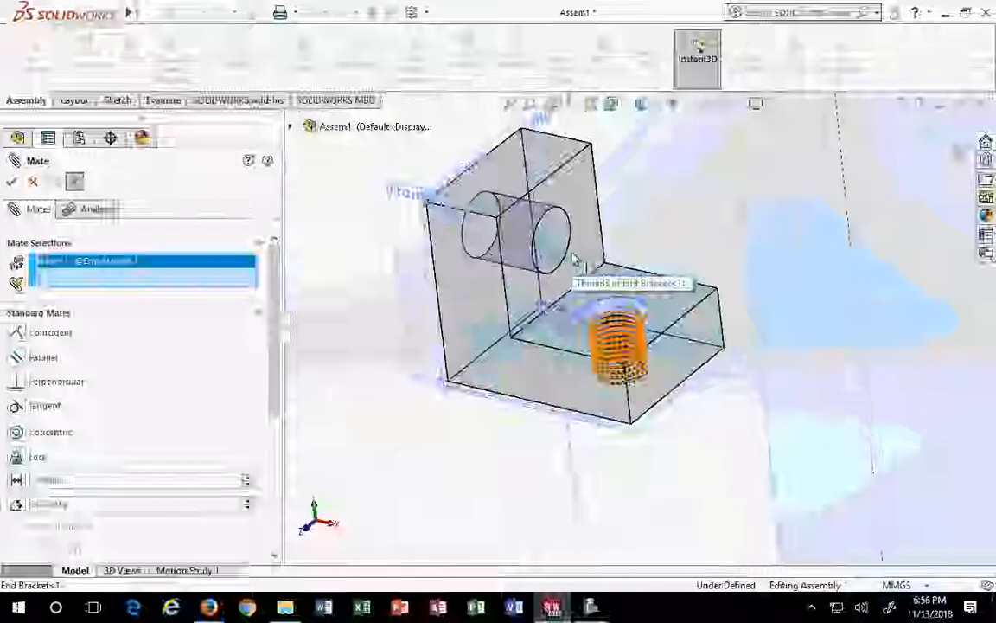
{"action": "scroll", "coordinate": [697, 398], "scroll_direction": "down", "scroll_amount": 10}
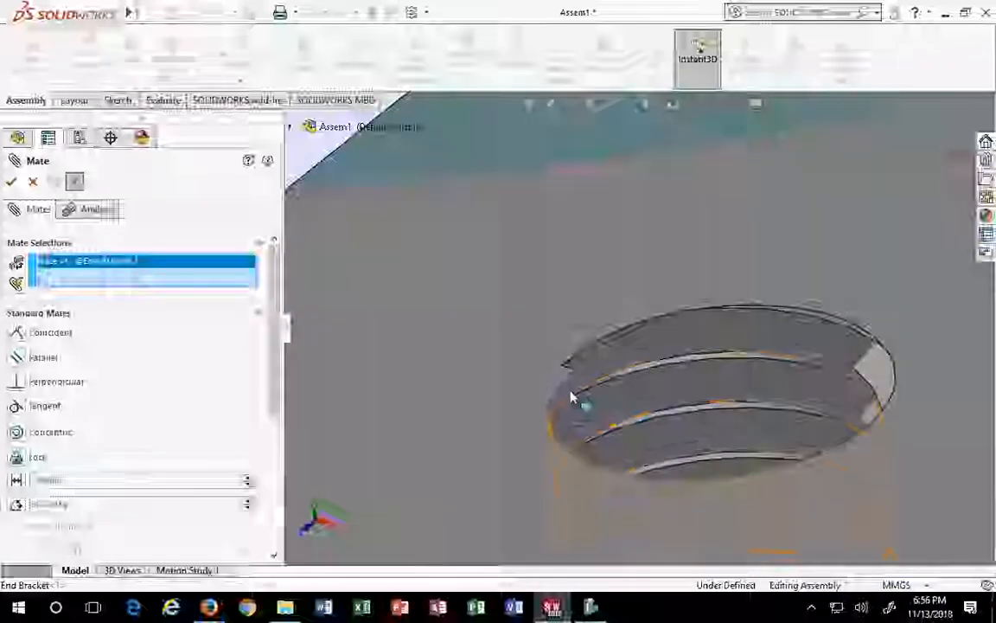
{"action": "left_click", "coordinate": [573, 398]}
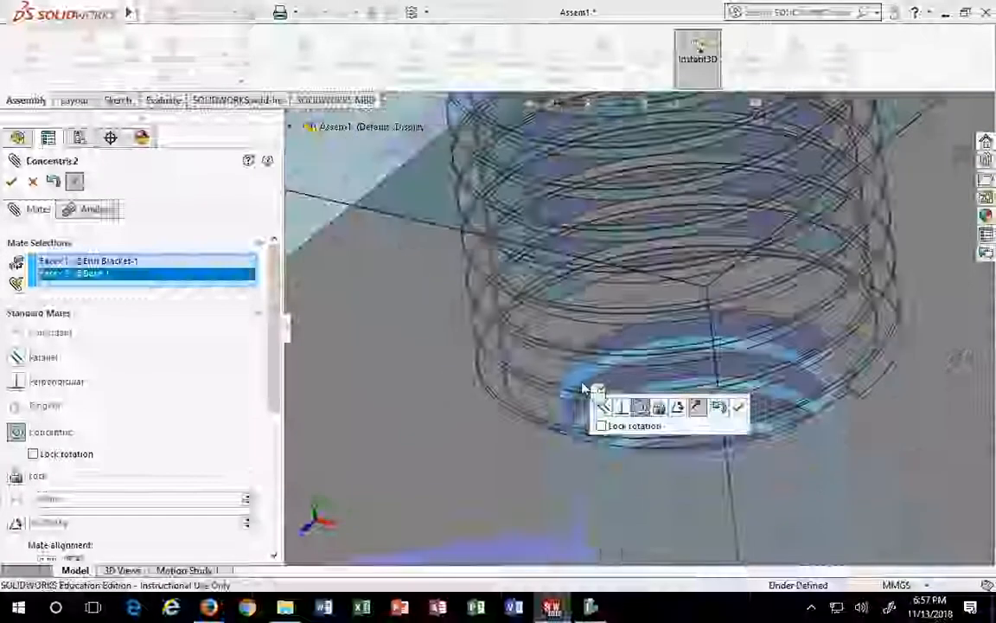
{"action": "scroll", "coordinate": [585, 389], "scroll_direction": "up", "scroll_amount": 10}
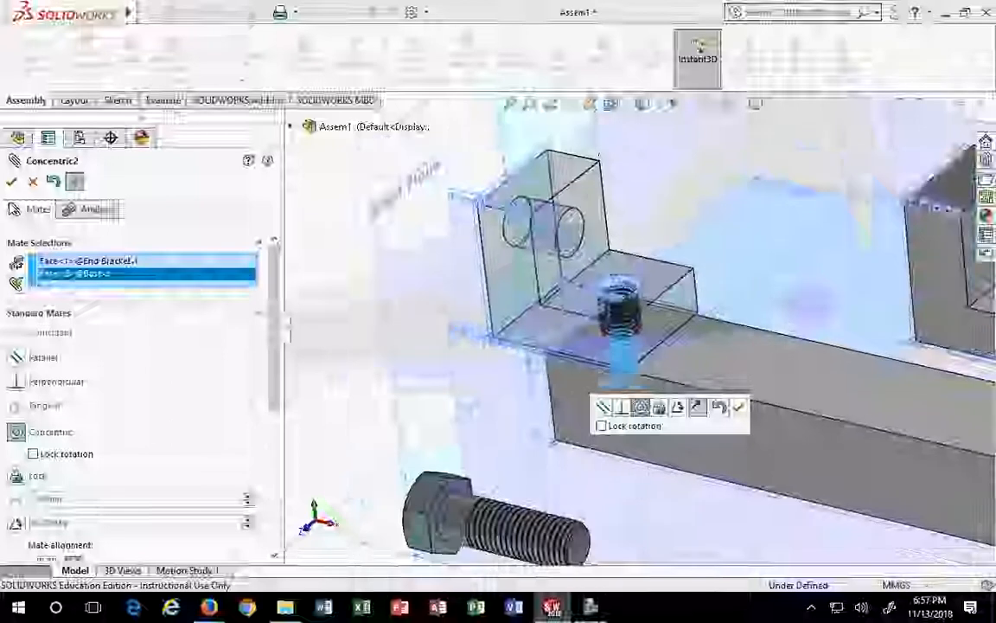
{"action": "left_click", "coordinate": [11, 182]}
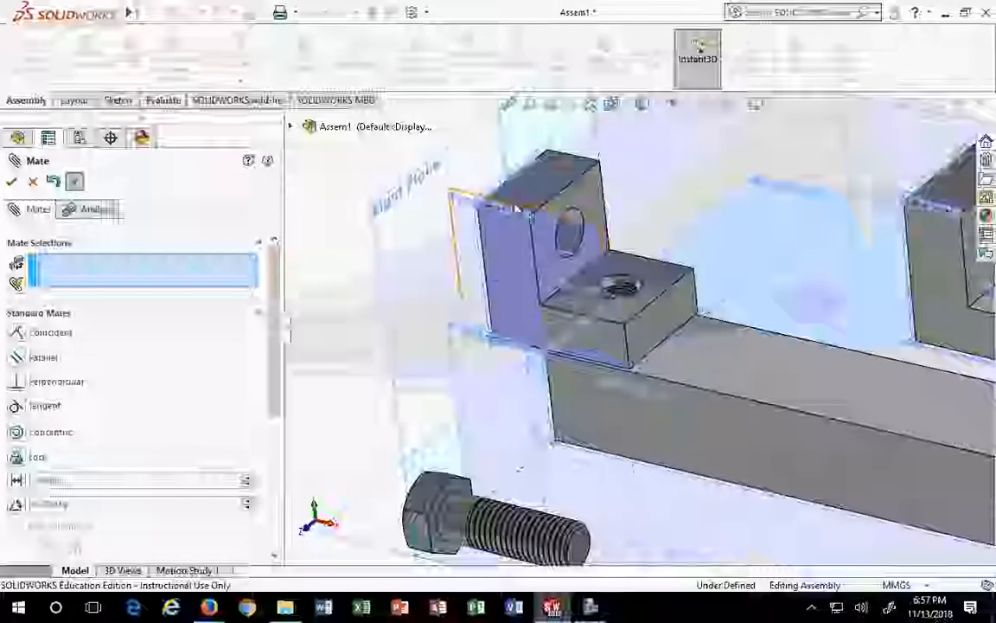
Turn the newly mated end bracket so its upright faces inward, and move the center plate above the two brackets
{"action": "right_click_drag", "start_coordinate": [517, 256], "coordinate": [793, 150]}
{"action": "scroll", "coordinate": [723, 187], "scroll_direction": "up", "scroll_amount": 6}
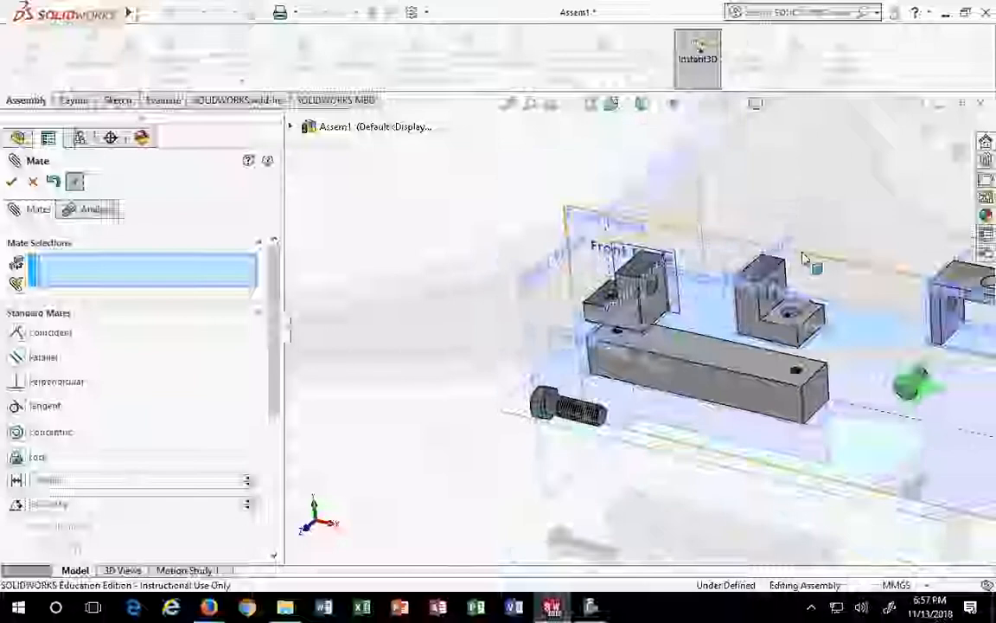
{"action": "scroll", "coordinate": [795, 214], "scroll_direction": "up", "scroll_amount": 2}
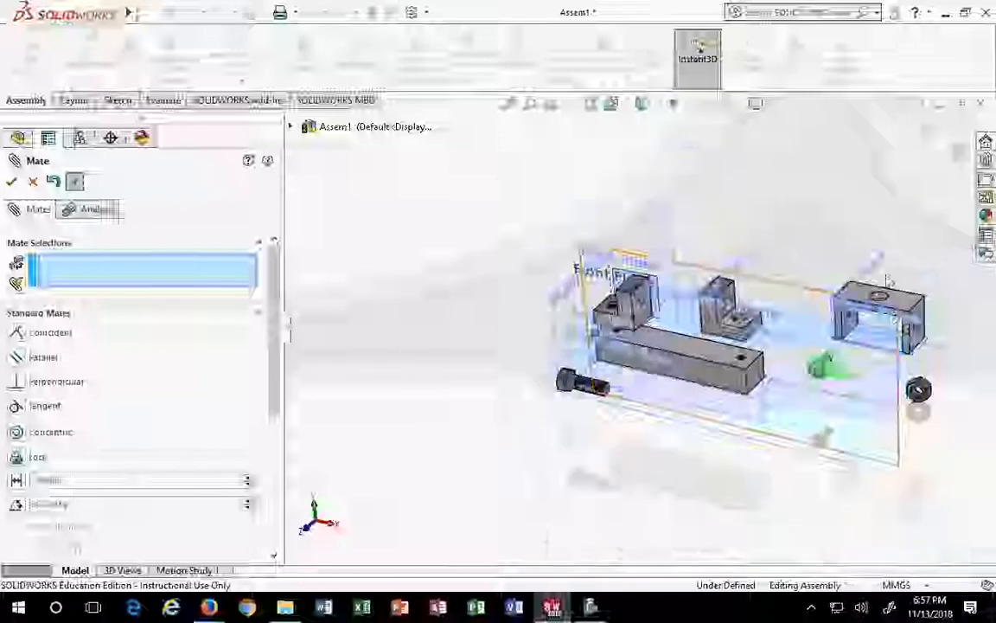
{"action": "left_click_drag", "start_coordinate": [895, 320], "coordinate": [780, 234]}
{"action": "scroll", "coordinate": [778, 234], "scroll_direction": "down", "scroll_amount": 2}
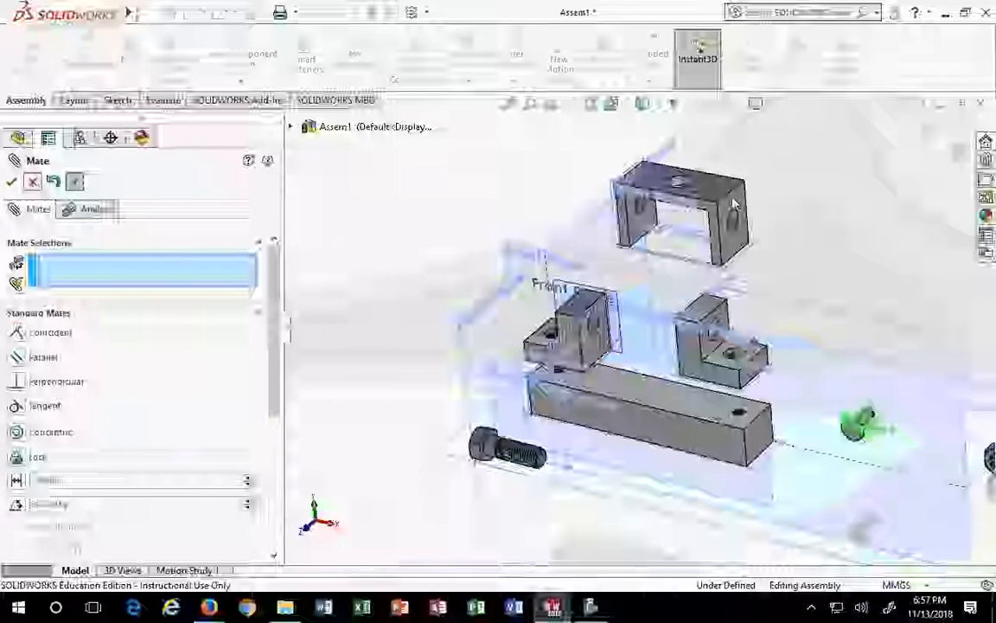
{"action": "left_click", "coordinate": [32, 181]}
{"action": "scroll", "coordinate": [808, 220], "scroll_direction": "down", "scroll_amount": 2}
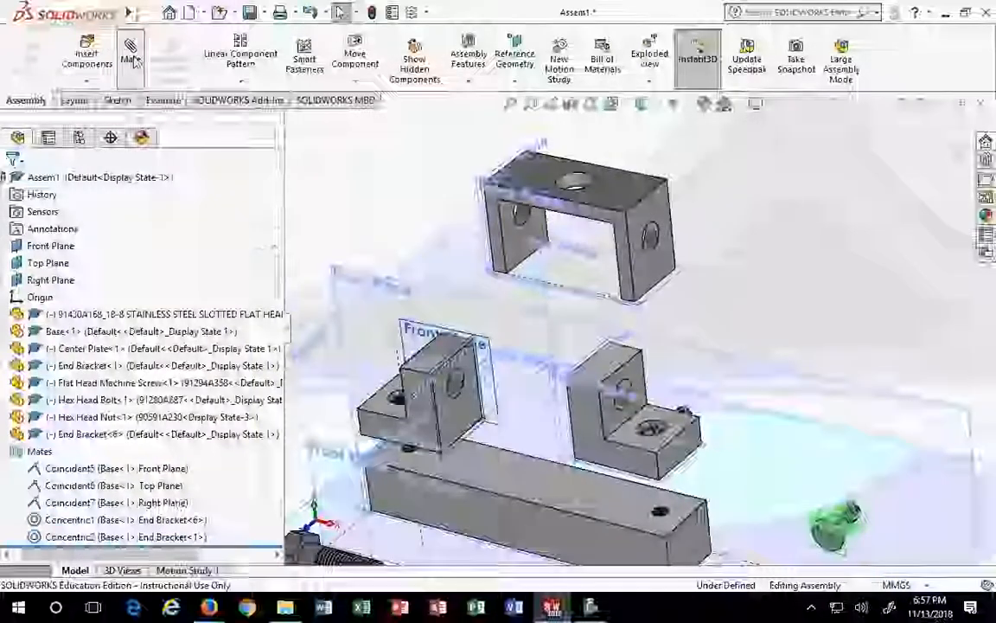
Mate the center plate's side hole concentric with the hole in the upright of the nearer end bracket
{"action": "left_click", "coordinate": [130, 52]}
{"action": "scroll", "coordinate": [642, 267], "scroll_direction": "down", "scroll_amount": 1}
{"action": "scroll", "coordinate": [643, 267], "scroll_direction": "down", "scroll_amount": 1}
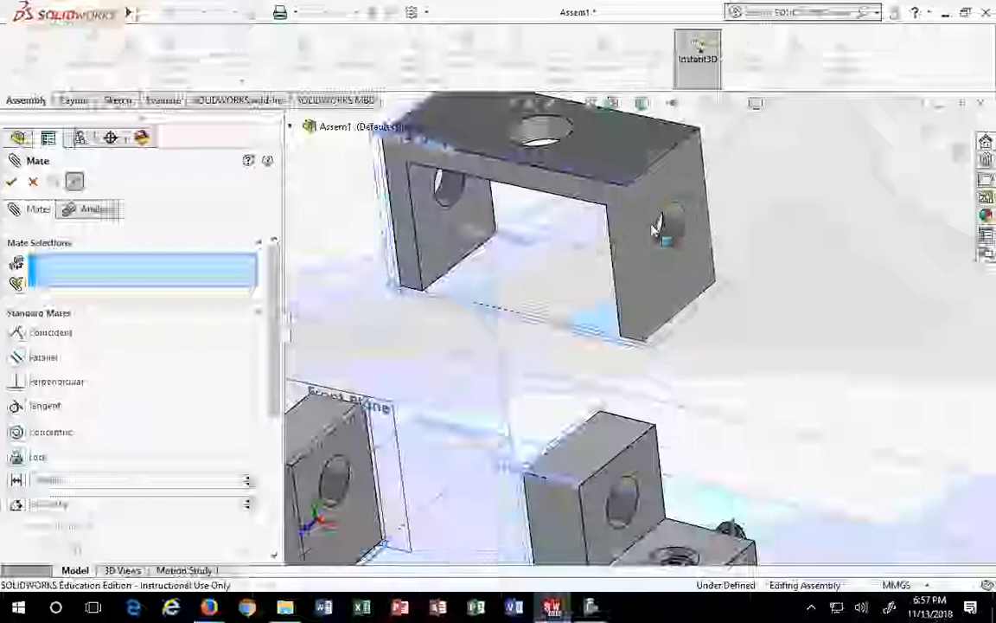
{"action": "scroll", "coordinate": [675, 251], "scroll_direction": "down", "scroll_amount": 1}
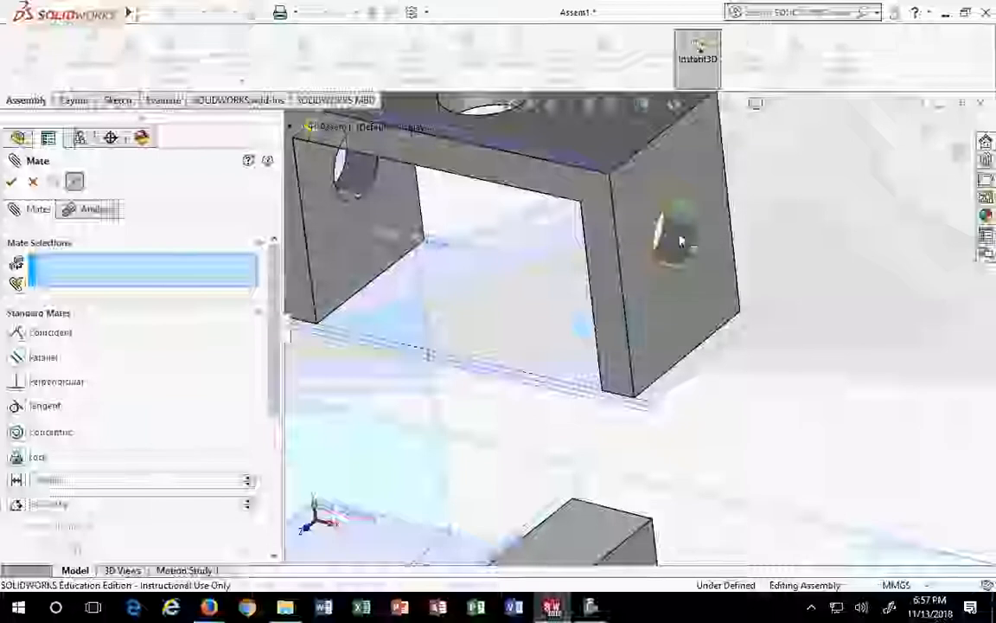
{"action": "left_click", "coordinate": [683, 240]}
{"action": "scroll", "coordinate": [678, 376], "scroll_direction": "up", "scroll_amount": 4}
{"action": "scroll", "coordinate": [674, 363], "scroll_direction": "down", "scroll_amount": 6}
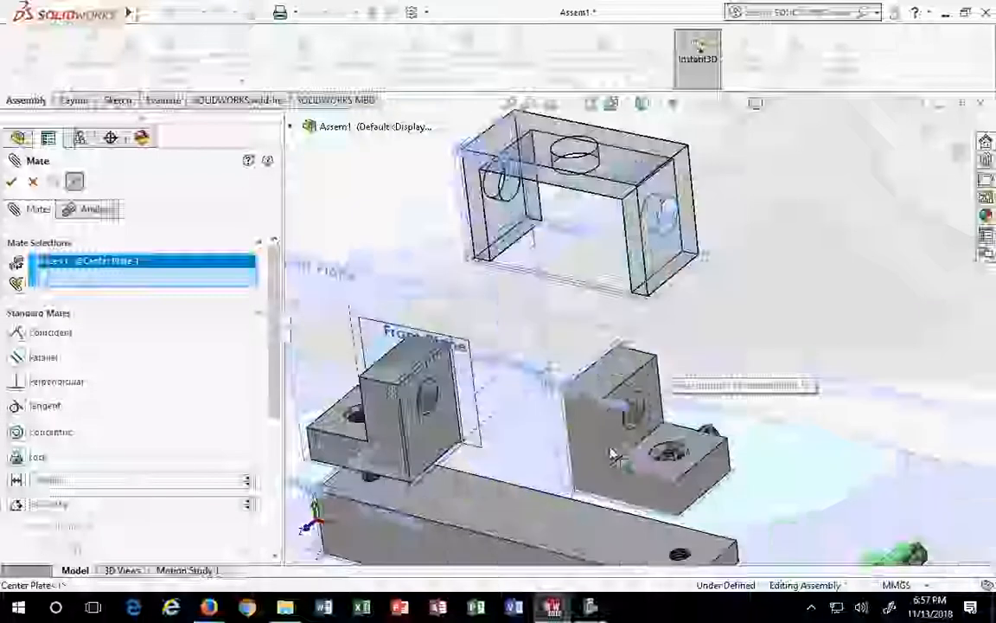
{"action": "scroll", "coordinate": [629, 416], "scroll_direction": "down", "scroll_amount": 4}
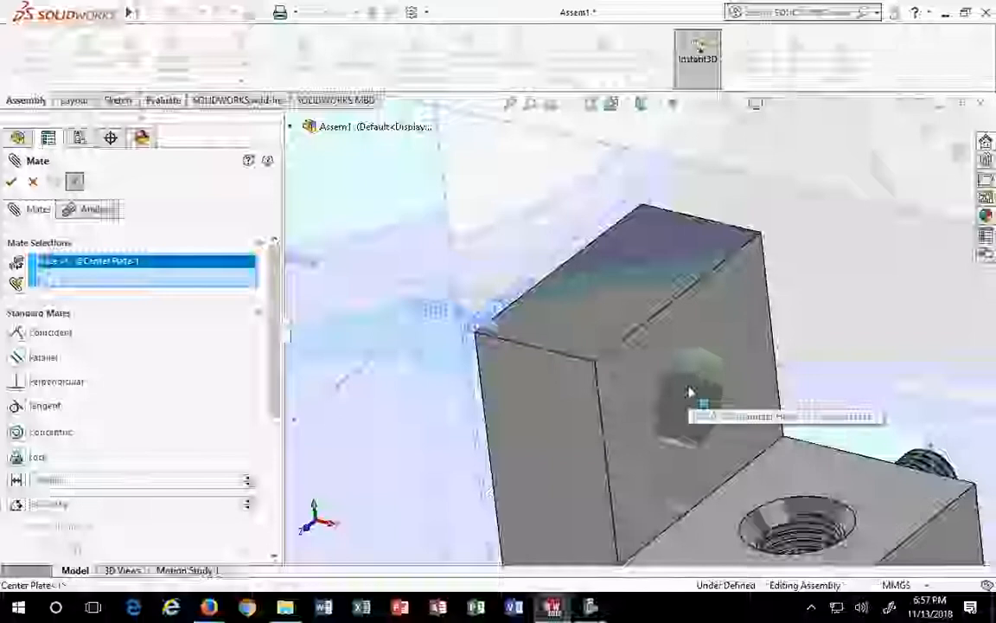
{"action": "left_click", "coordinate": [690, 394]}
{"action": "scroll", "coordinate": [692, 398], "scroll_direction": "up", "scroll_amount": 3}
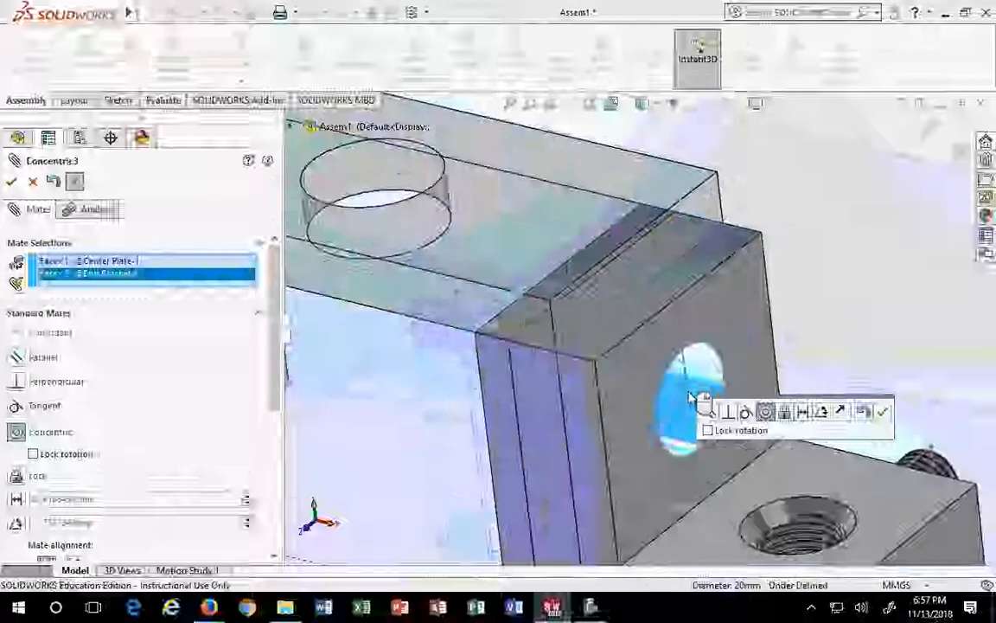
{"action": "scroll", "coordinate": [696, 397], "scroll_direction": "up", "scroll_amount": 3}
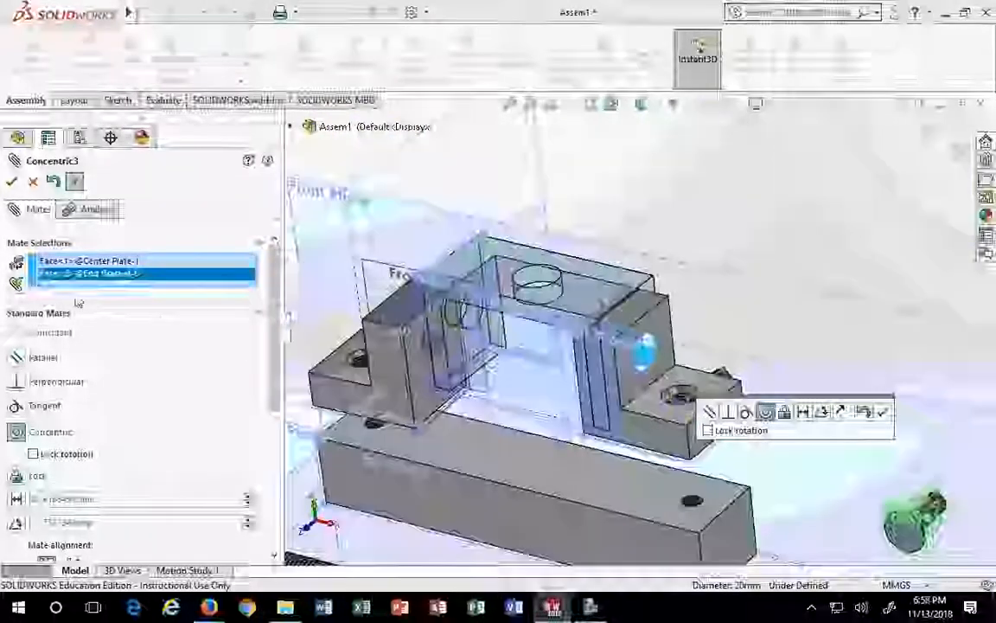
{"action": "left_click", "coordinate": [11, 181]}
{"action": "left_click", "coordinate": [11, 182]}
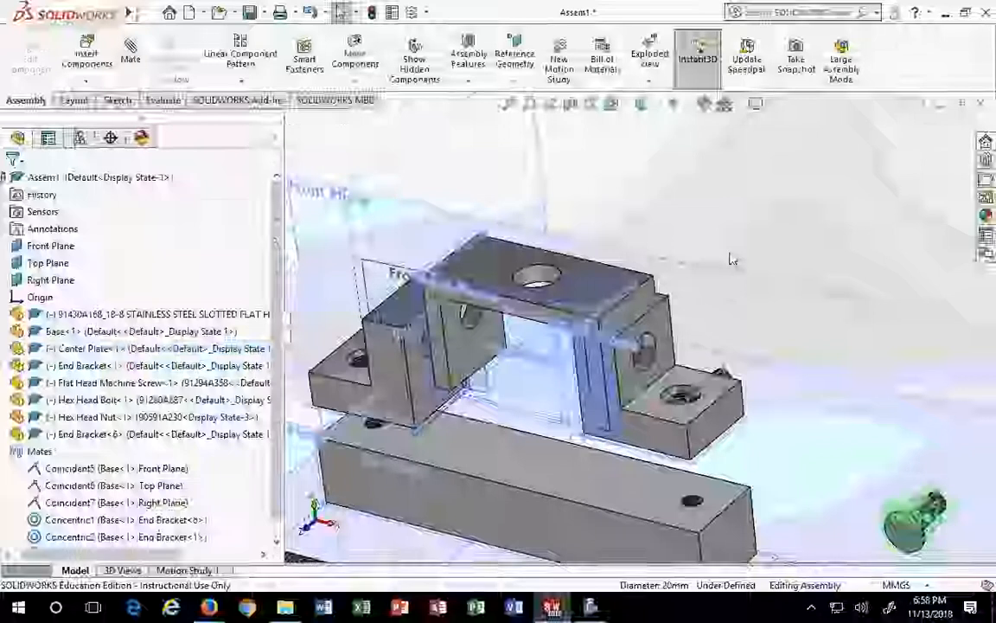
Test the center plate's movement, and undo back to before the second end bracket was mated to the base
{"action": "left_click_drag", "start_coordinate": [566, 275], "coordinate": [430, 91]}
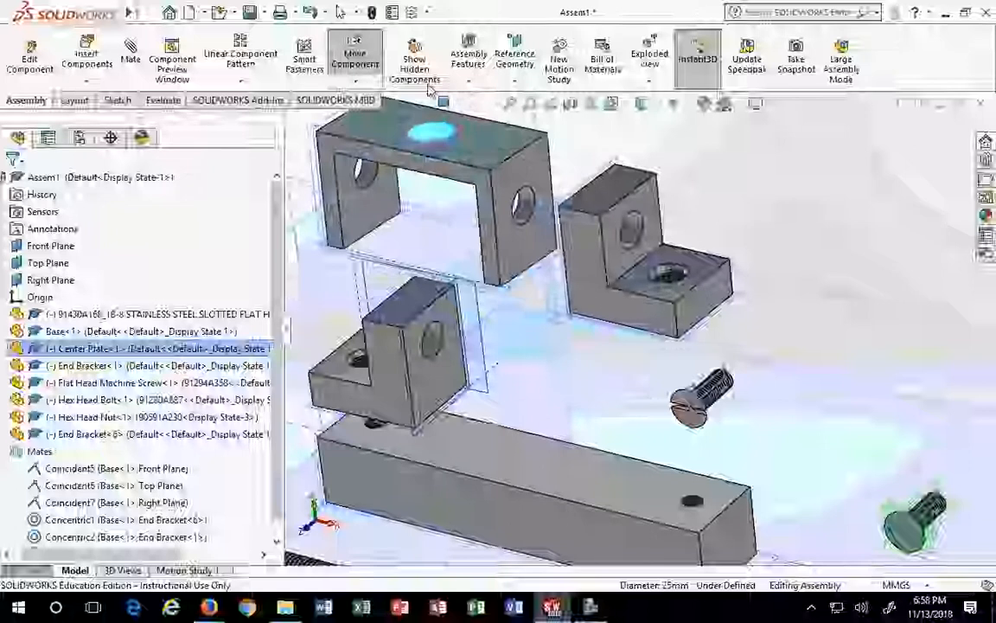
{"action": "left_click", "coordinate": [309, 15]}
{"action": "left_click", "coordinate": [310, 19]}
{"action": "left_click", "coordinate": [313, 17]}
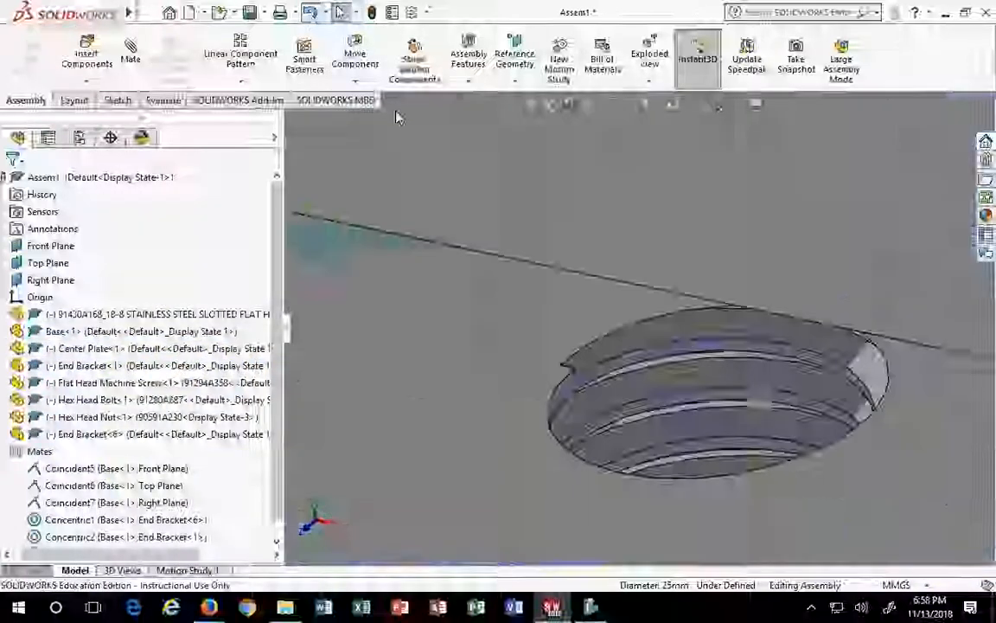
{"action": "scroll", "coordinate": [485, 149], "scroll_direction": "up", "scroll_amount": 5}
{"action": "scroll", "coordinate": [484, 149], "scroll_direction": "up", "scroll_amount": 8}
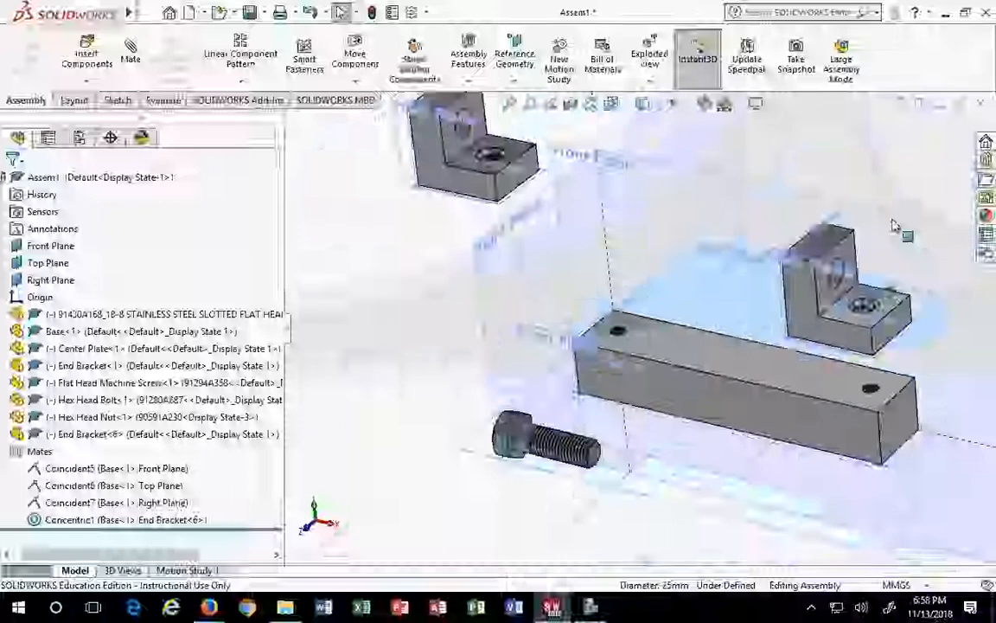
Move the center plate above the base, next to the end bracket that is mated to it
{"action": "scroll", "coordinate": [852, 250], "scroll_direction": "down", "scroll_amount": 1}
{"action": "left_click_drag", "start_coordinate": [904, 283], "coordinate": [604, 178]}
{"action": "scroll", "coordinate": [740, 268], "scroll_direction": "down", "scroll_amount": 6}
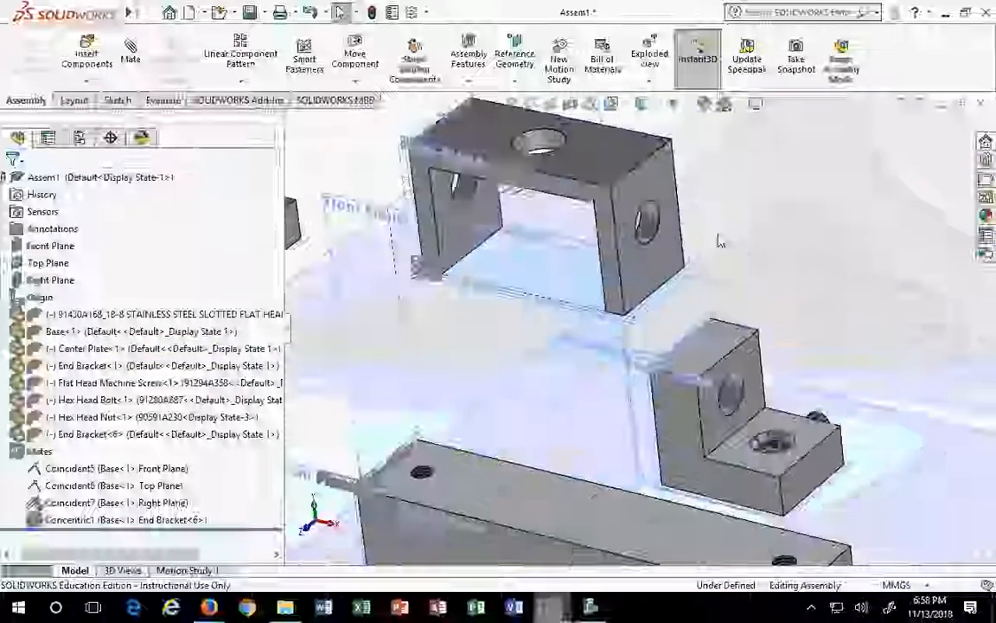
Add a coincident mate between the circular edges of the center plate's side hole and the mated end bracket's upright hole
{"action": "left_click", "coordinate": [206, 12]}
{"action": "left_click", "coordinate": [130, 51]}
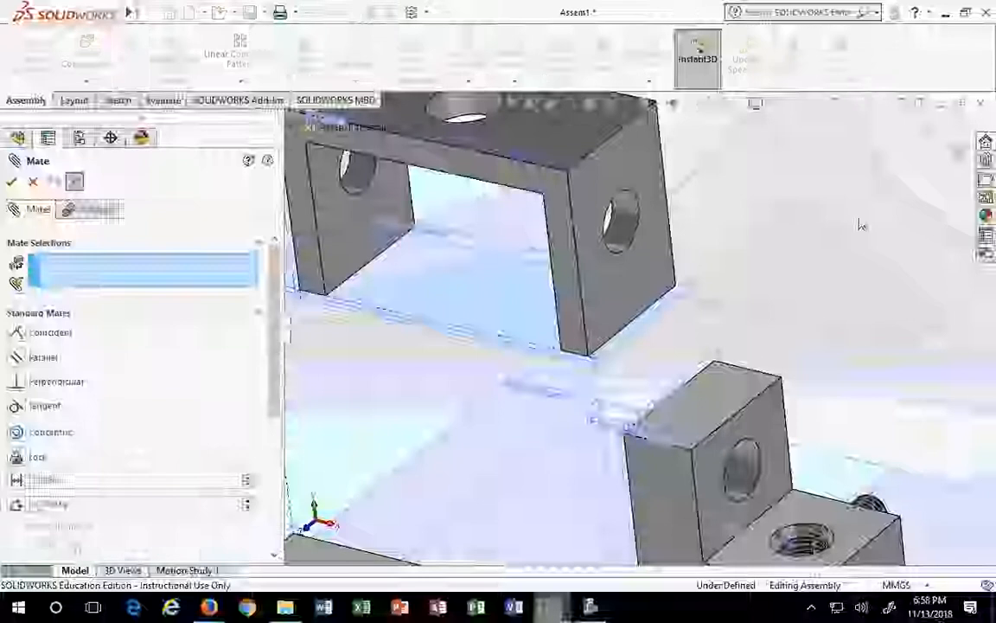
{"action": "left_click", "coordinate": [630, 211]}
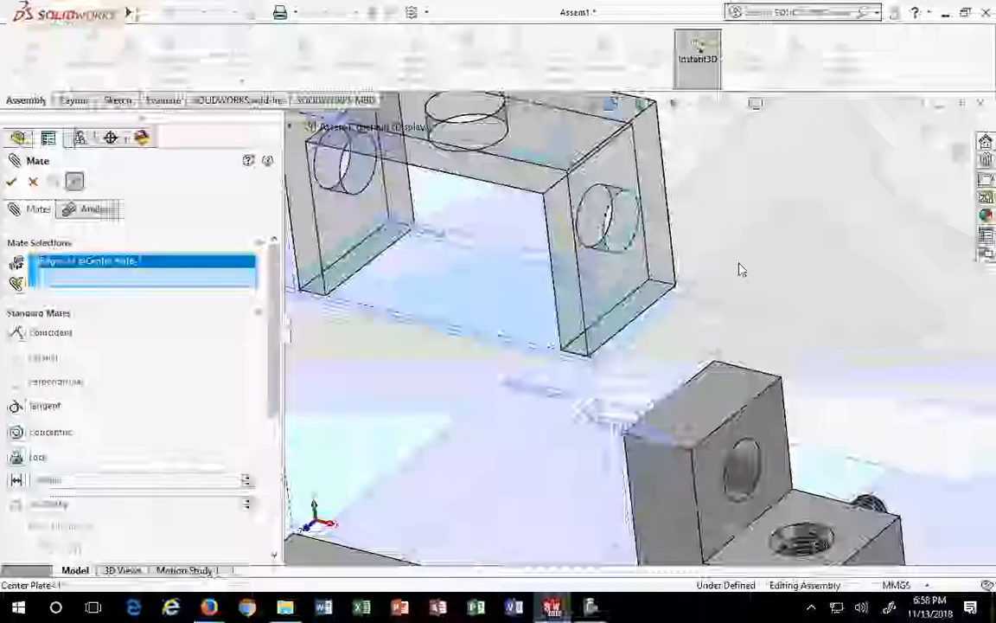
{"action": "left_click", "coordinate": [758, 451]}
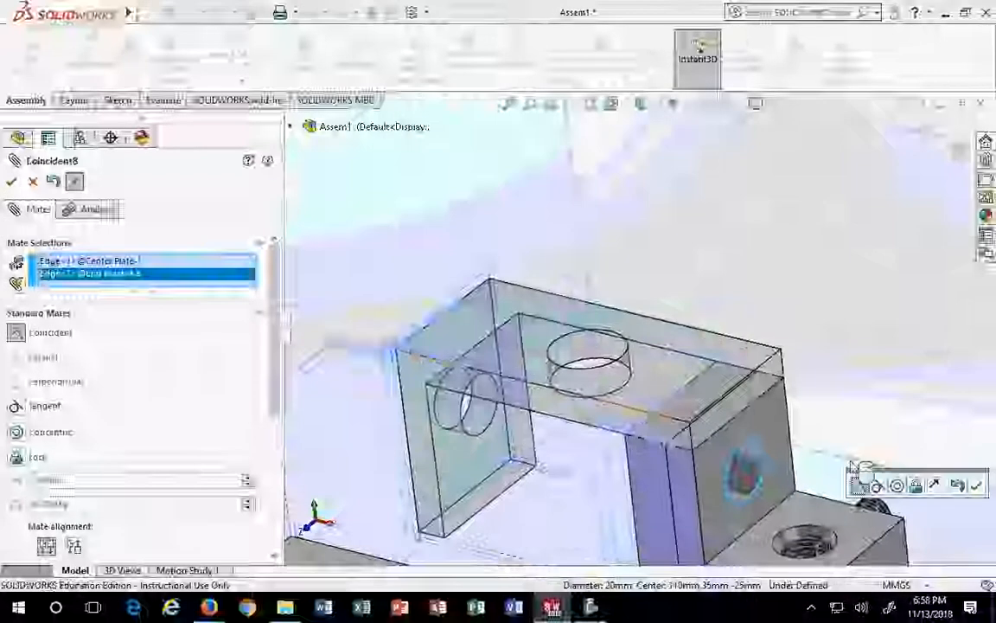
{"action": "left_click", "coordinate": [10, 183]}
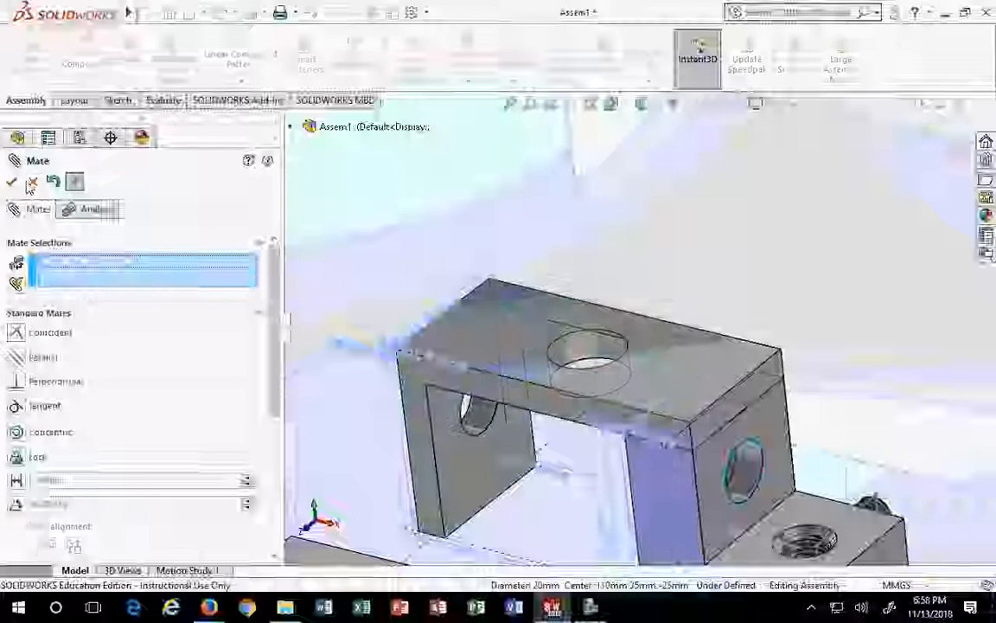
{"action": "left_click", "coordinate": [10, 183]}
Test the center plate's rotation, delete its coincident mate with the end bracket, and pull the plate clear of the bracket
{"action": "left_click_drag", "start_coordinate": [511, 338], "coordinate": [409, 265]}
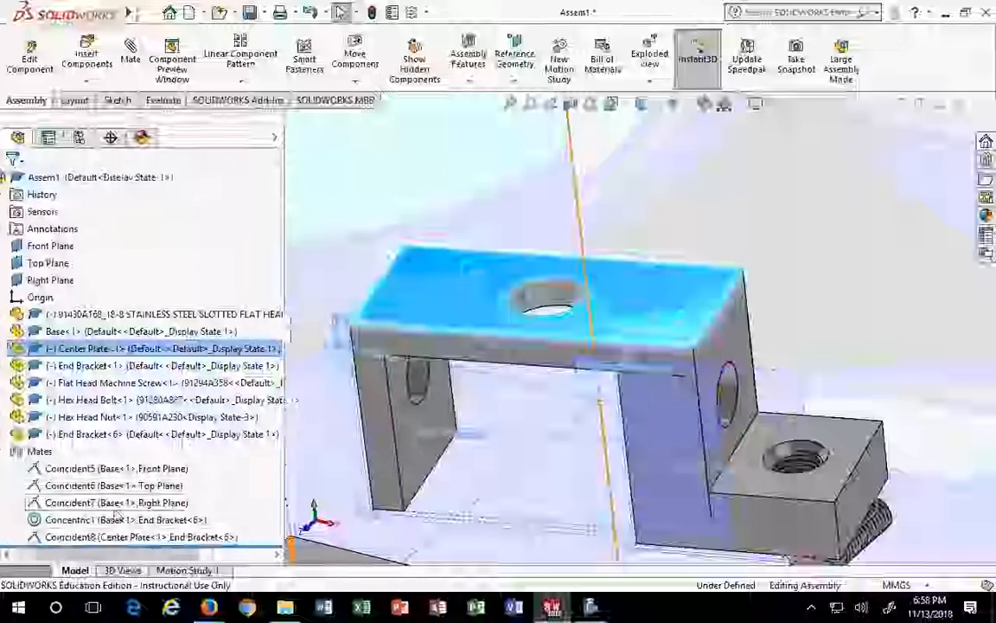
{"action": "left_click", "coordinate": [87, 537]}
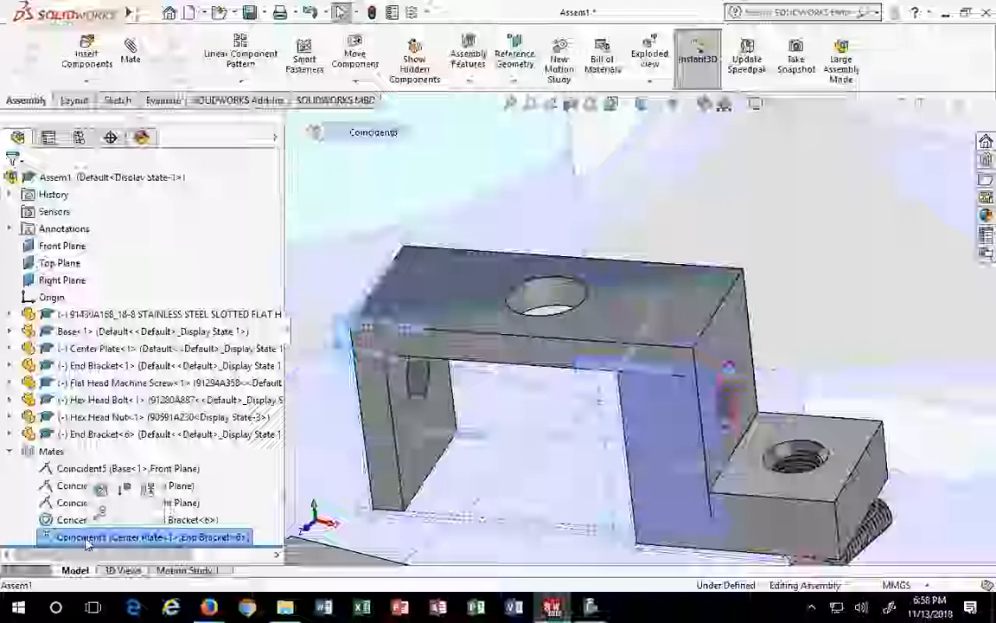
{"action": "right_click", "coordinate": [86, 541]}
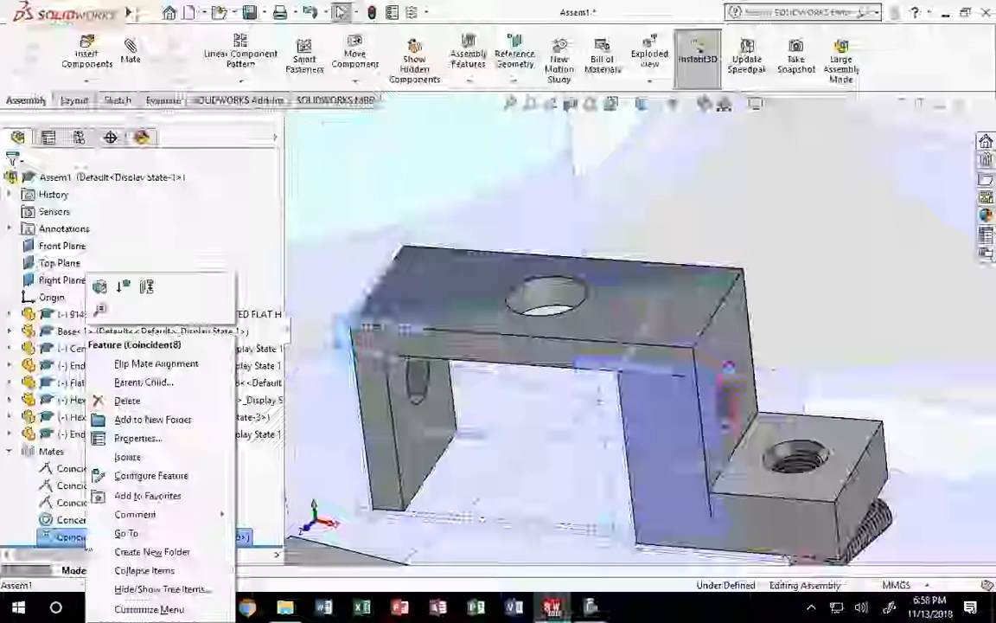
{"action": "left_click", "coordinate": [123, 402]}
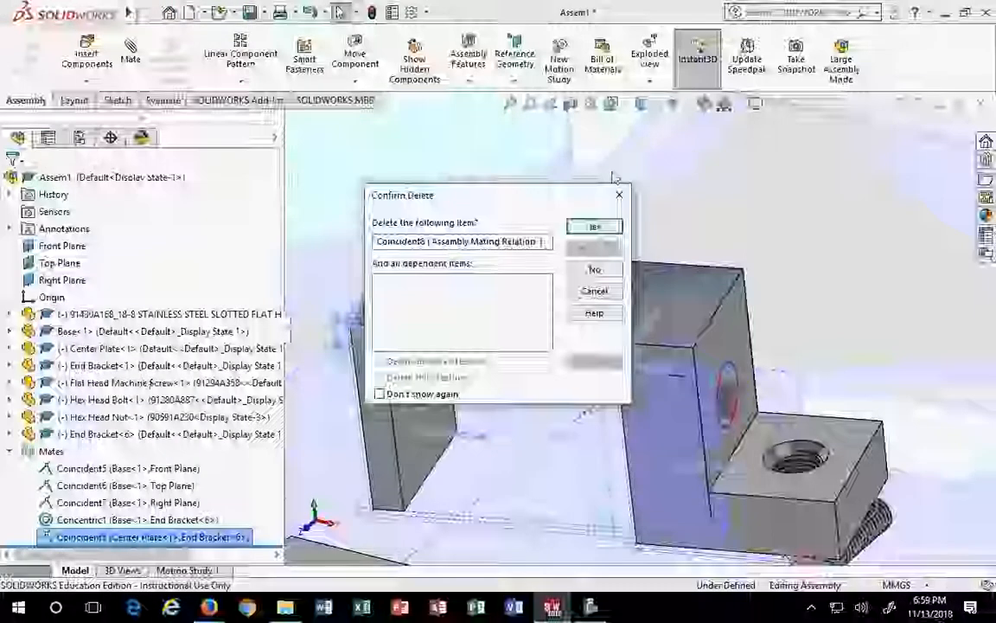
{"action": "left_click", "coordinate": [595, 229]}
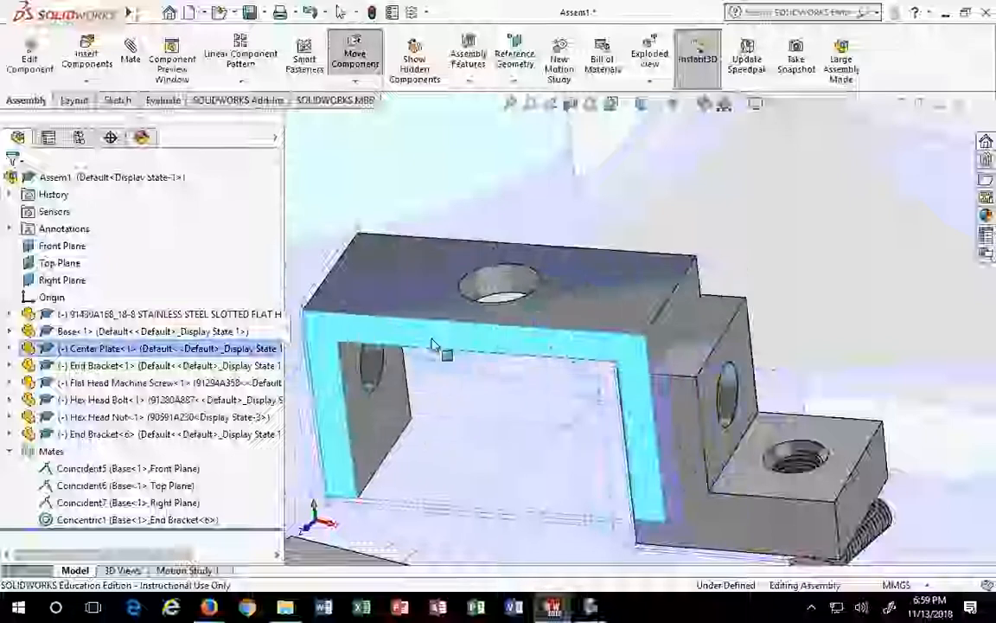
{"action": "left_click_drag", "start_coordinate": [427, 336], "coordinate": [286, 288]}
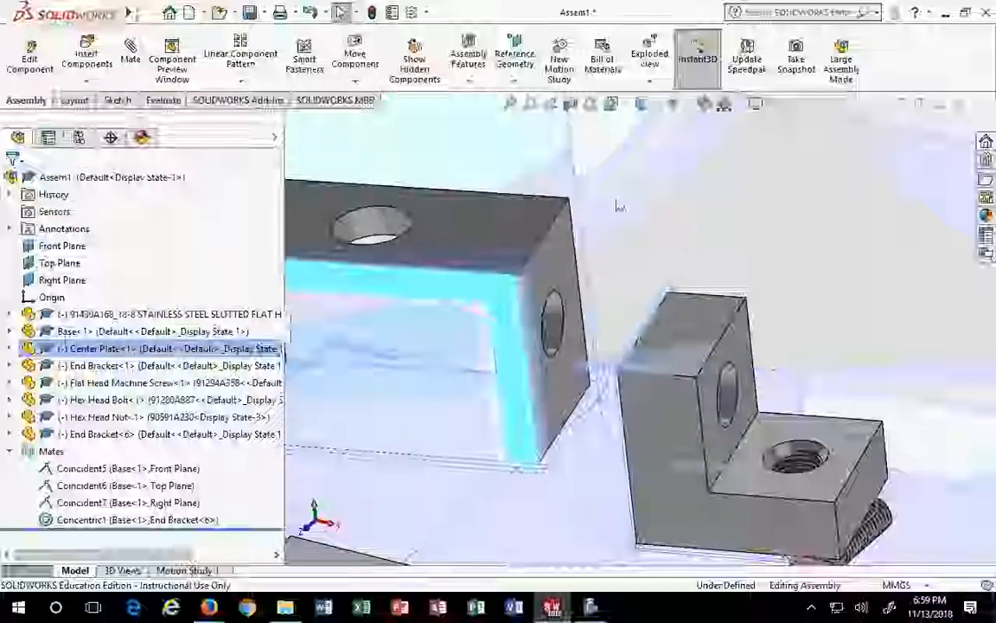
Mate the hole in the center plate's side leg concentric with the hole in End Bracket<6>'s upright leg
{"action": "left_click", "coordinate": [130, 50]}
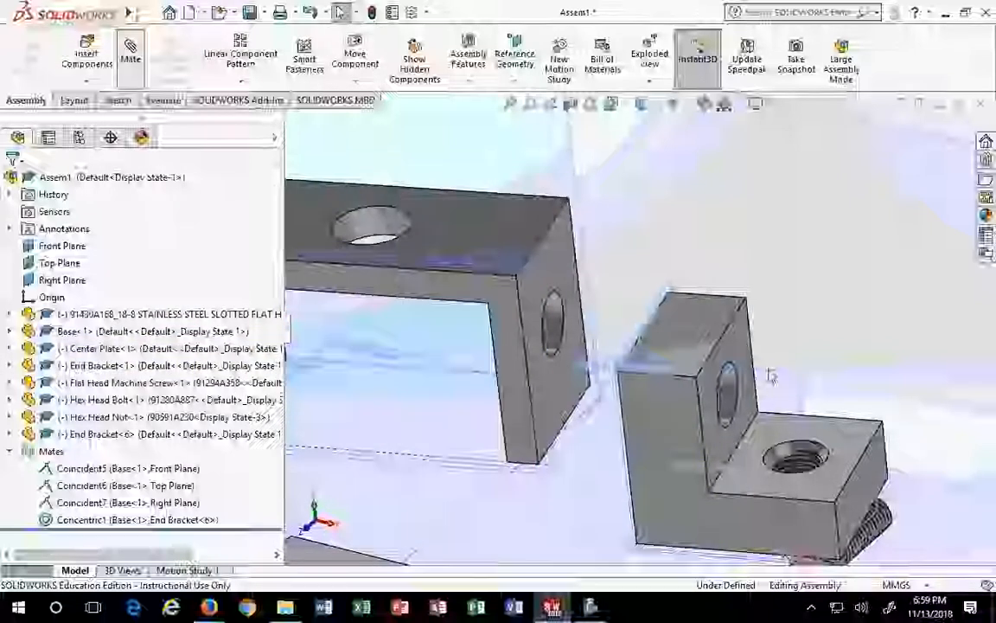
{"action": "left_click", "coordinate": [512, 309]}
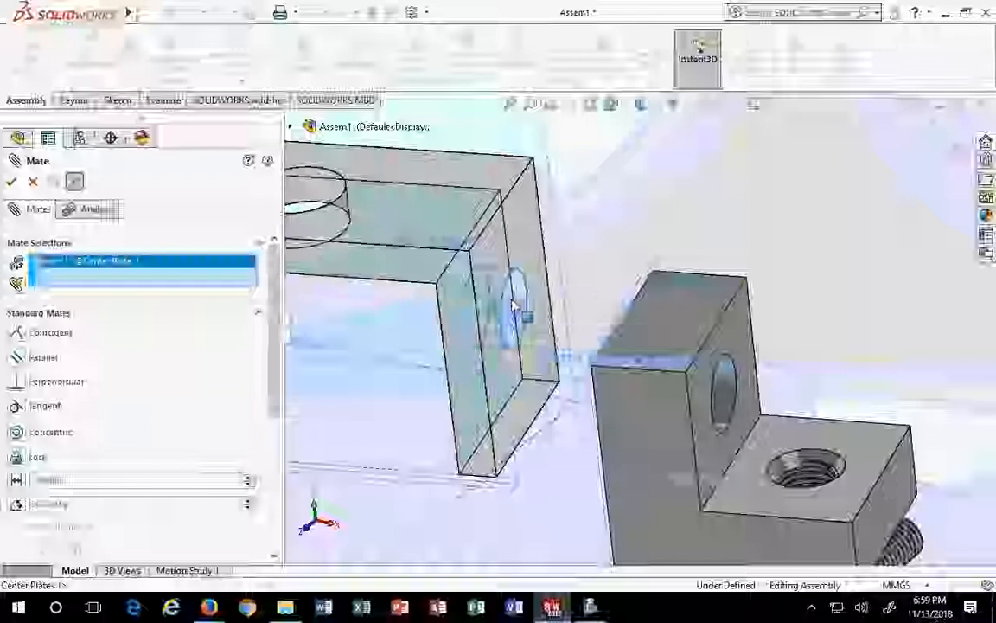
{"action": "left_click", "coordinate": [727, 393]}
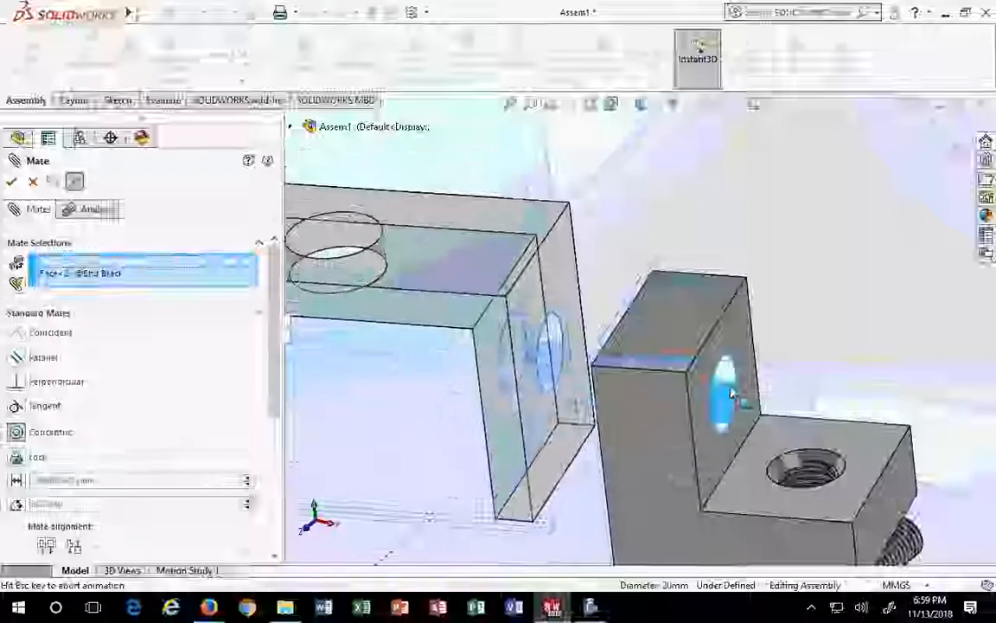
{"action": "left_click", "coordinate": [11, 182]}
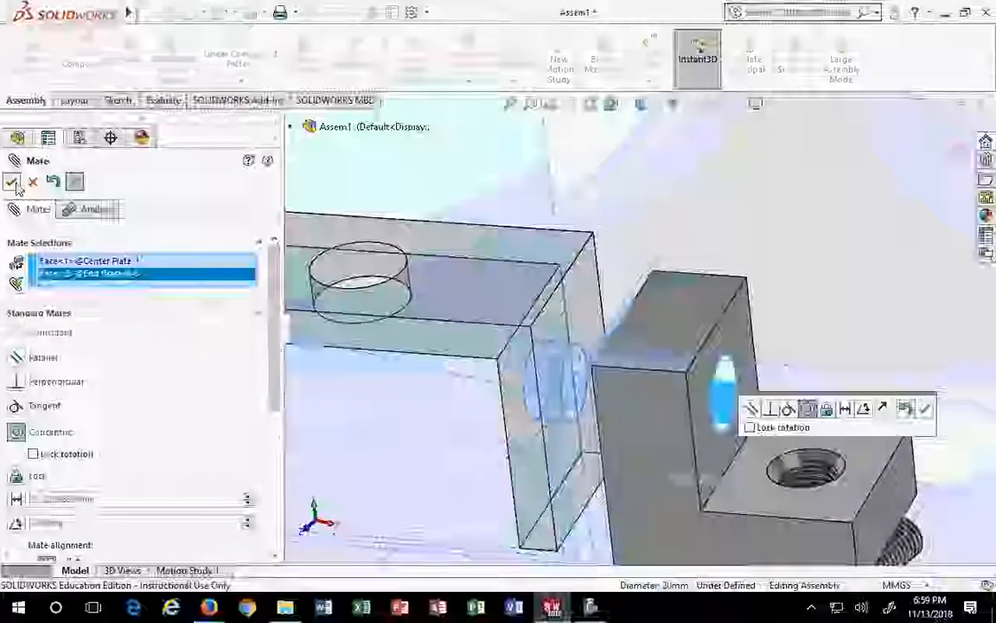
{"action": "left_click", "coordinate": [11, 182]}
Move the center plate by hand to test how it follows its concentric mate
{"action": "left_click_drag", "start_coordinate": [496, 297], "coordinate": [443, 250]}
{"action": "scroll", "coordinate": [443, 250], "scroll_direction": "up", "scroll_amount": 2}
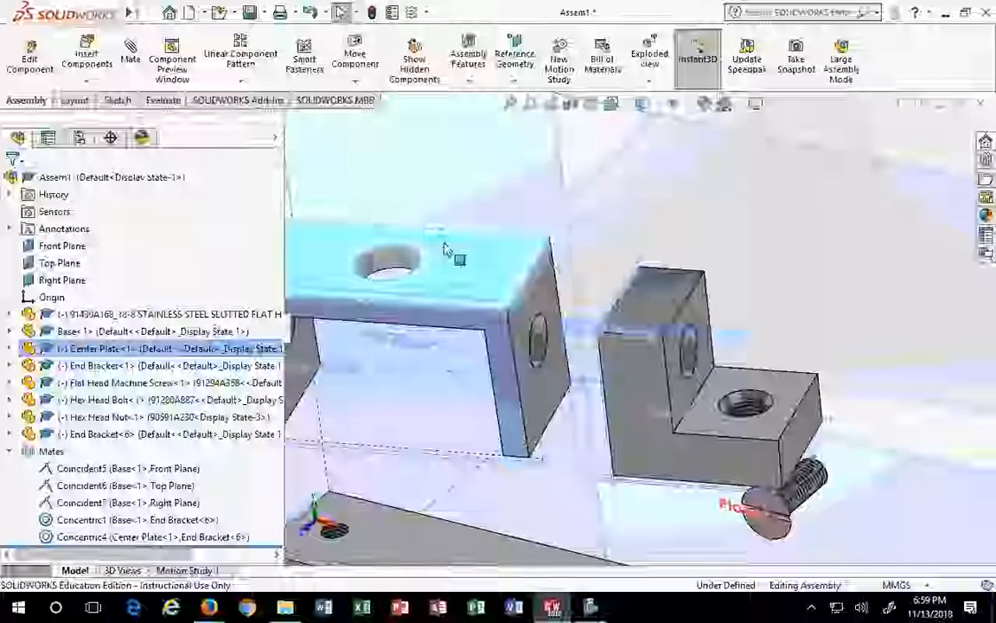
{"action": "scroll", "coordinate": [443, 250], "scroll_direction": "up", "scroll_amount": 7}
{"action": "scroll", "coordinate": [411, 294], "scroll_direction": "down", "scroll_amount": 1}
{"action": "scroll", "coordinate": [455, 310], "scroll_direction": "down", "scroll_amount": 3}
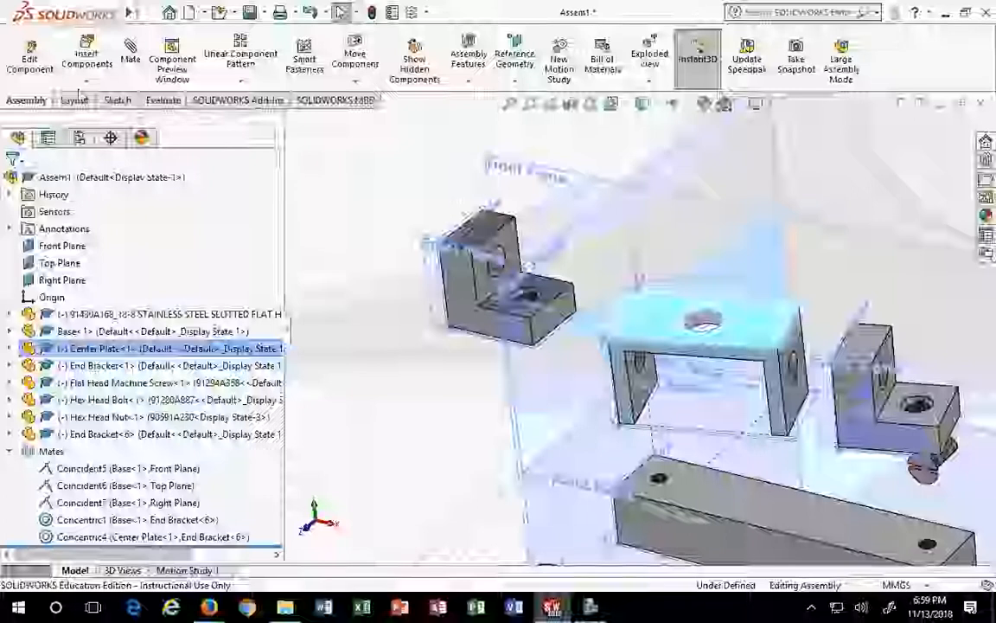
{"action": "left_click", "coordinate": [134, 53]}
{"action": "scroll", "coordinate": [519, 298], "scroll_direction": "down", "scroll_amount": 3}
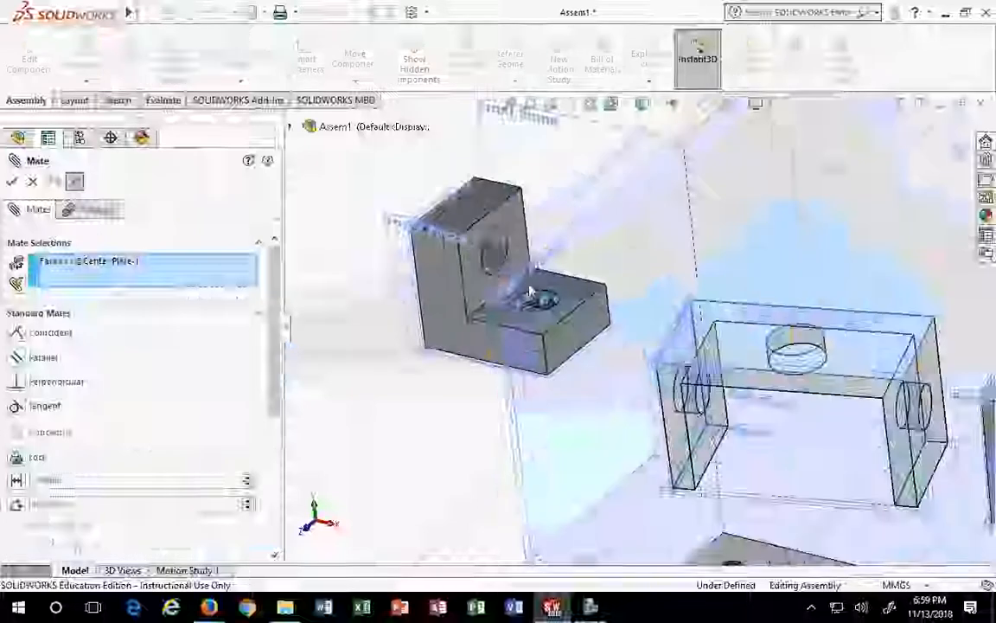
{"action": "scroll", "coordinate": [482, 266], "scroll_direction": "down", "scroll_amount": 3}
{"action": "scroll", "coordinate": [482, 267], "scroll_direction": "up", "scroll_amount": 3}
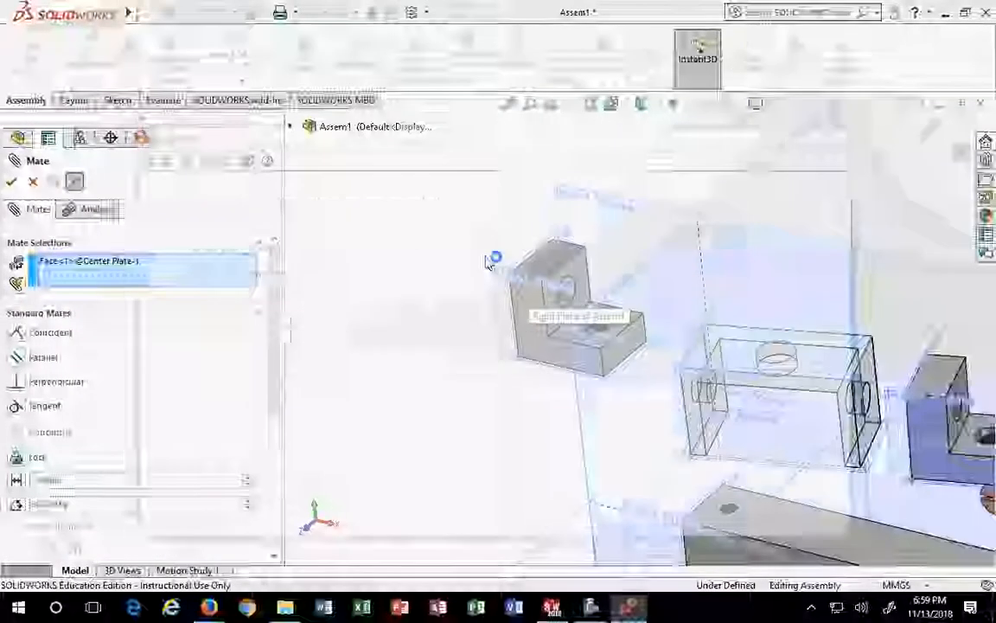
{"action": "left_click", "coordinate": [844, 133]}
{"action": "key", "text": "Escape"}
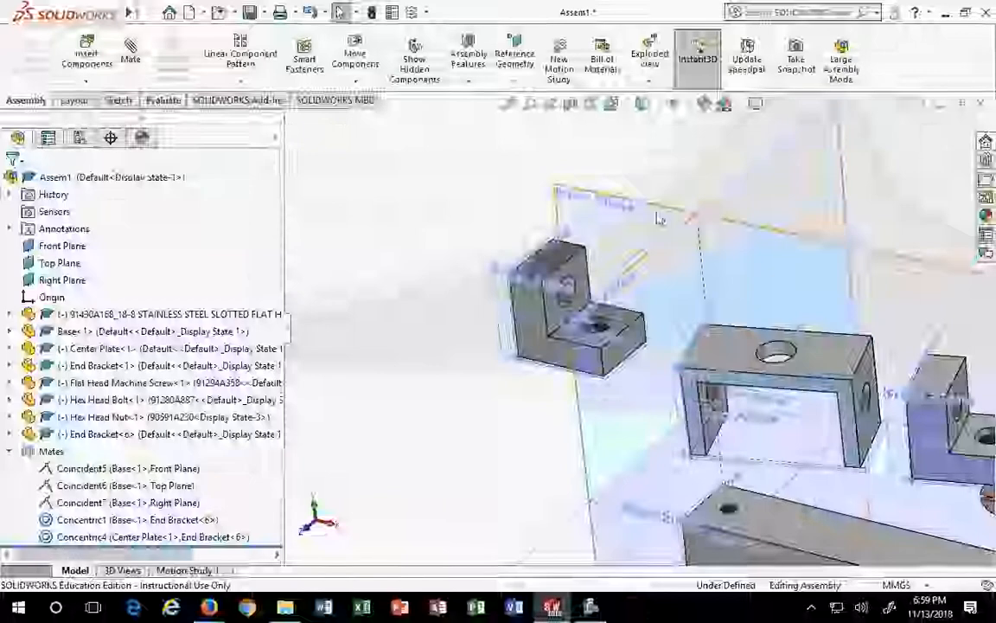
Try a concentric mate between the upright hole of End Bracket<1> and the facing side hole of the center plate
{"action": "left_click", "coordinate": [131, 50]}
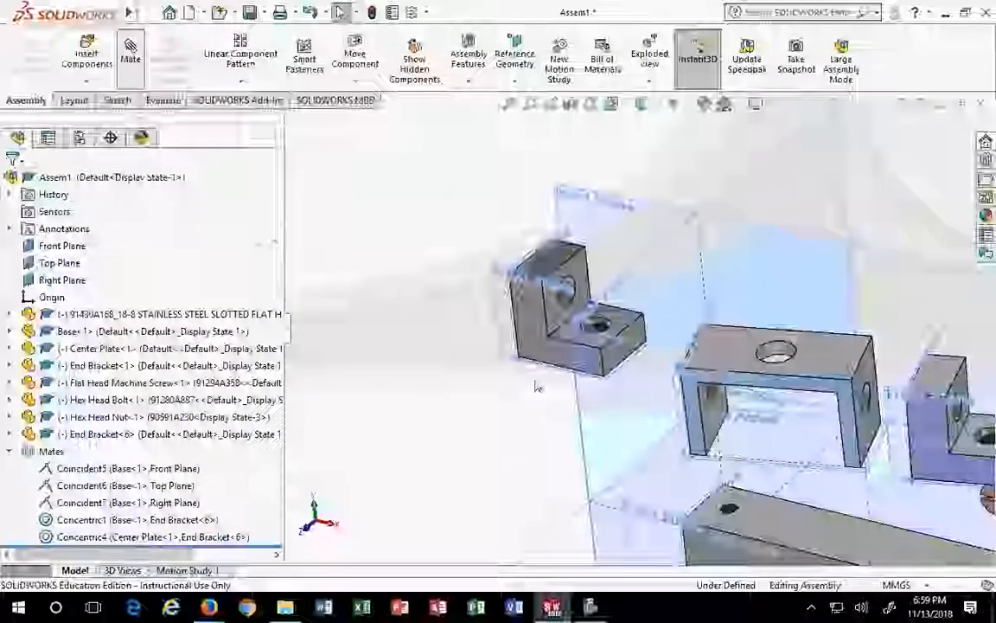
{"action": "scroll", "coordinate": [558, 259], "scroll_direction": "down", "scroll_amount": 3}
{"action": "scroll", "coordinate": [557, 255], "scroll_direction": "down", "scroll_amount": 2}
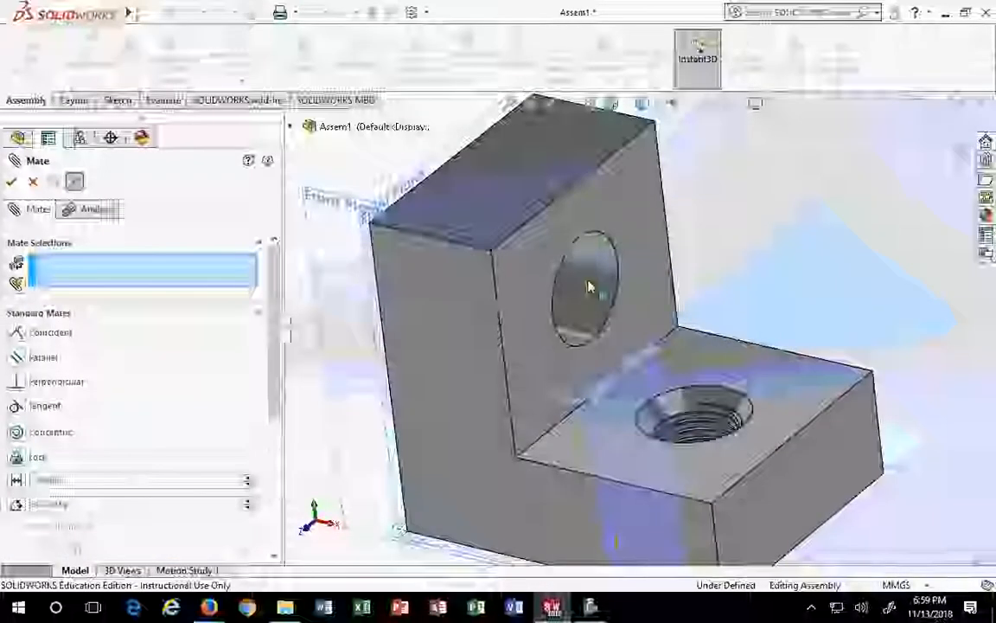
{"action": "left_click", "coordinate": [595, 290]}
{"action": "scroll", "coordinate": [596, 290], "scroll_direction": "up", "scroll_amount": 5}
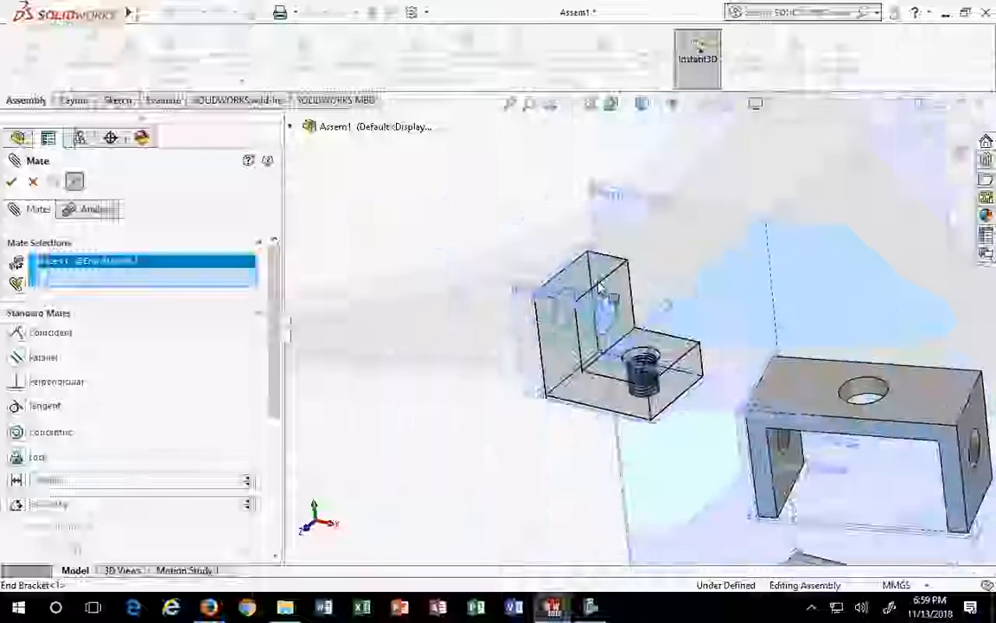
{"action": "scroll", "coordinate": [731, 435], "scroll_direction": "down", "scroll_amount": 6}
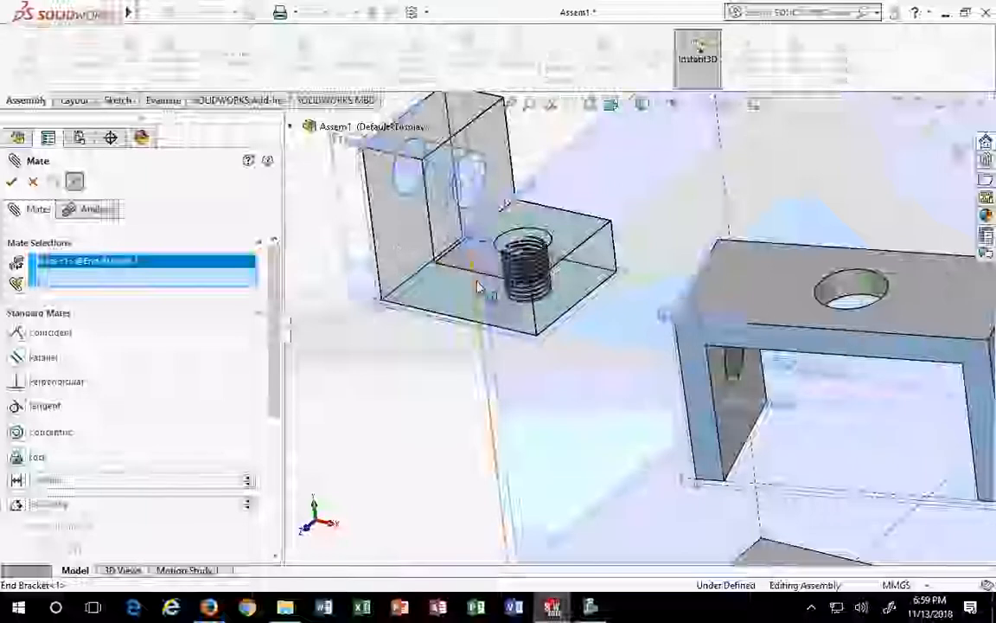
{"action": "scroll", "coordinate": [755, 393], "scroll_direction": "down", "scroll_amount": 3}
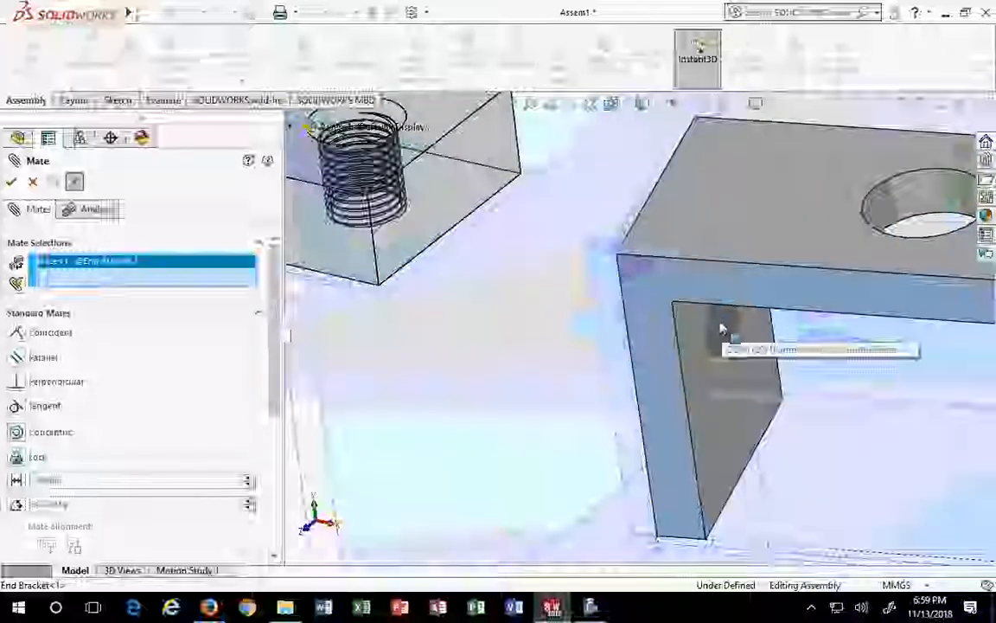
{"action": "left_click", "coordinate": [725, 336]}
{"action": "scroll", "coordinate": [714, 370], "scroll_direction": "up", "scroll_amount": 4}
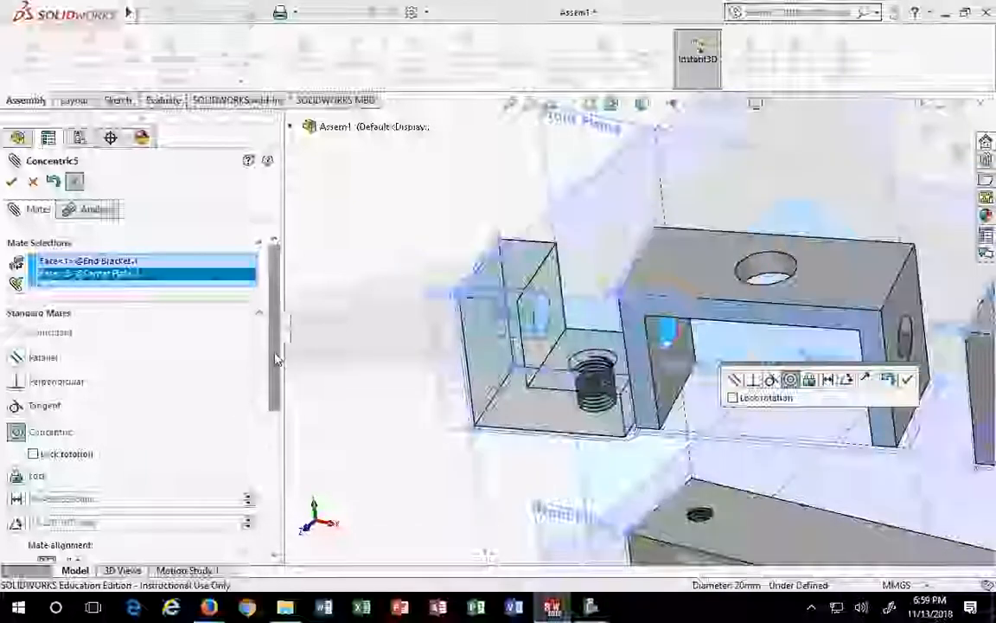
Try the anti-aligned and aligned orientations for the bracket-to-plate concentric mate, and cancel the mate
{"action": "left_click_drag", "start_coordinate": [272, 354], "coordinate": [285, 457]}
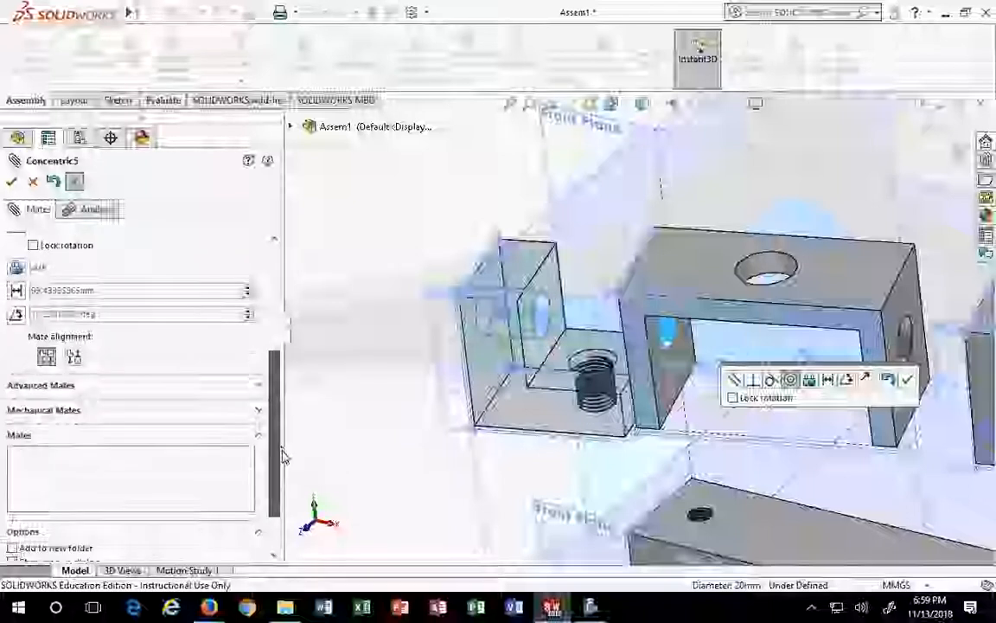
{"action": "left_click", "coordinate": [74, 358]}
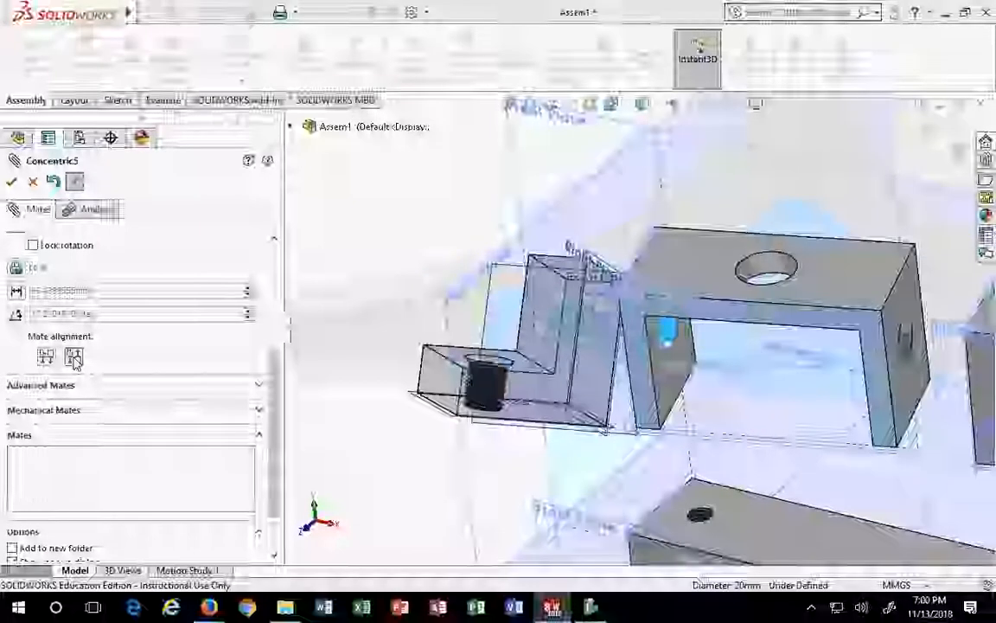
{"action": "left_click", "coordinate": [45, 358]}
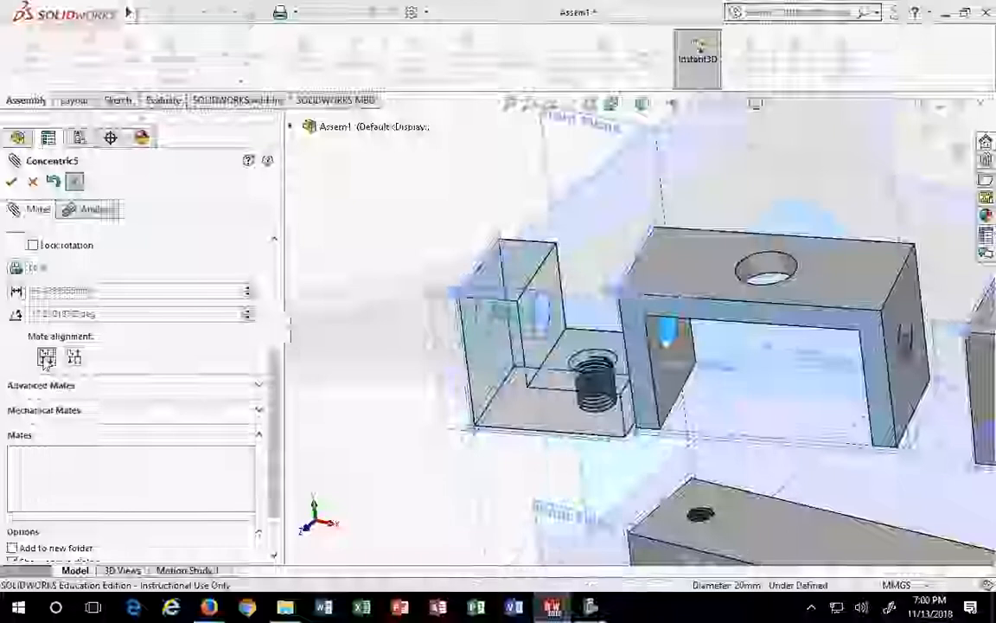
{"action": "key", "text": "Escape"}
Move End Bracket<1> farther away from the center plate and clear the selection
{"action": "scroll", "coordinate": [366, 287], "scroll_direction": "down", "scroll_amount": 4}
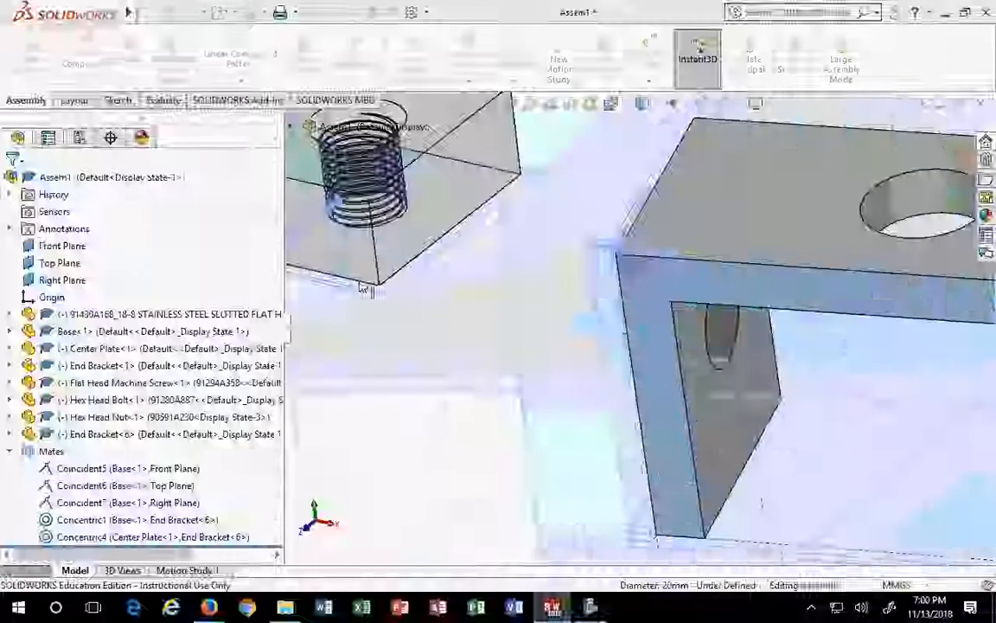
{"action": "scroll", "coordinate": [494, 346], "scroll_direction": "up", "scroll_amount": 6}
{"action": "scroll", "coordinate": [494, 345], "scroll_direction": "up", "scroll_amount": 1}
{"action": "left_click_drag", "start_coordinate": [493, 285], "coordinate": [412, 317]}
{"action": "left_click", "coordinate": [367, 162]}
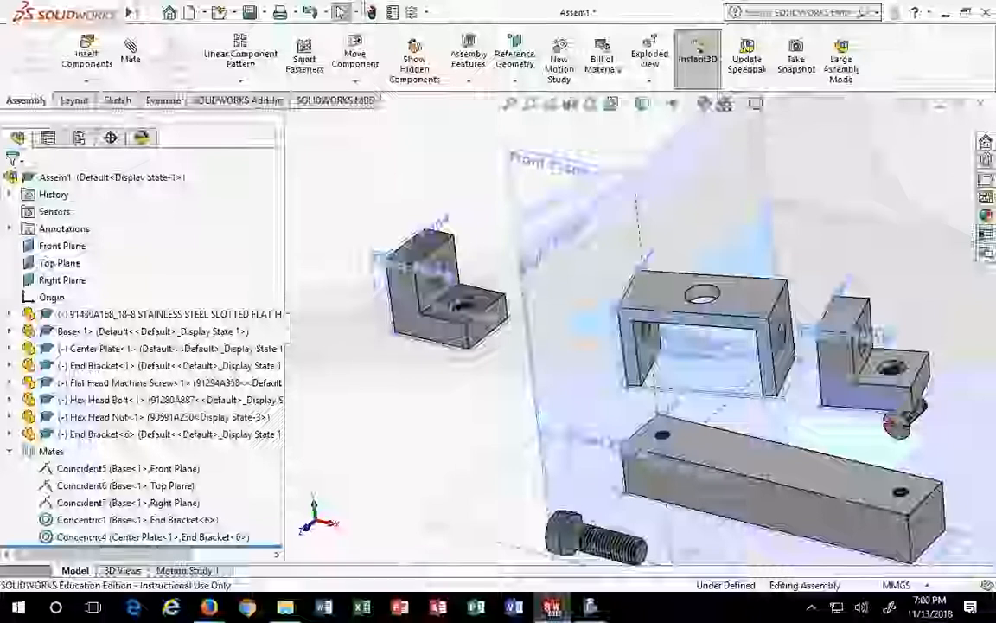
Hide all reference planes in the assembly view
{"action": "left_click", "coordinate": [149, 12]}
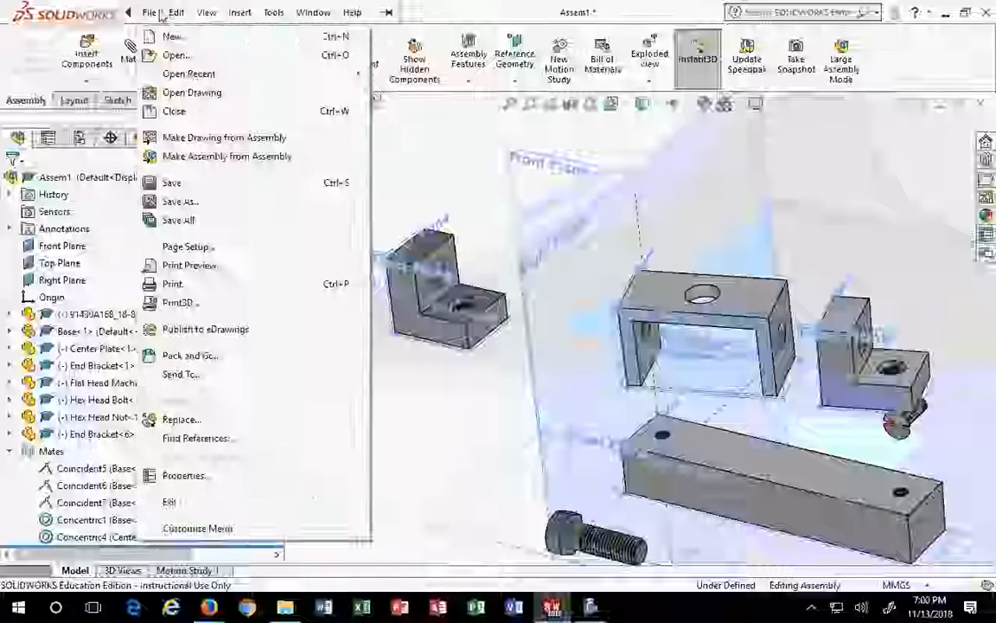
{"action": "mouse_move", "coordinate": [256, 147]}
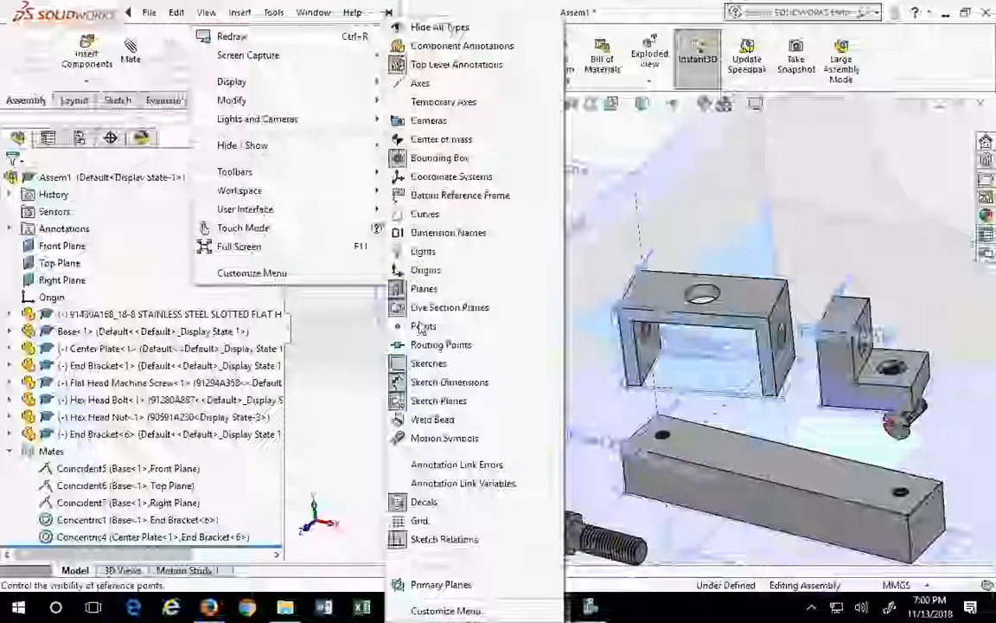
{"action": "left_click", "coordinate": [407, 291]}
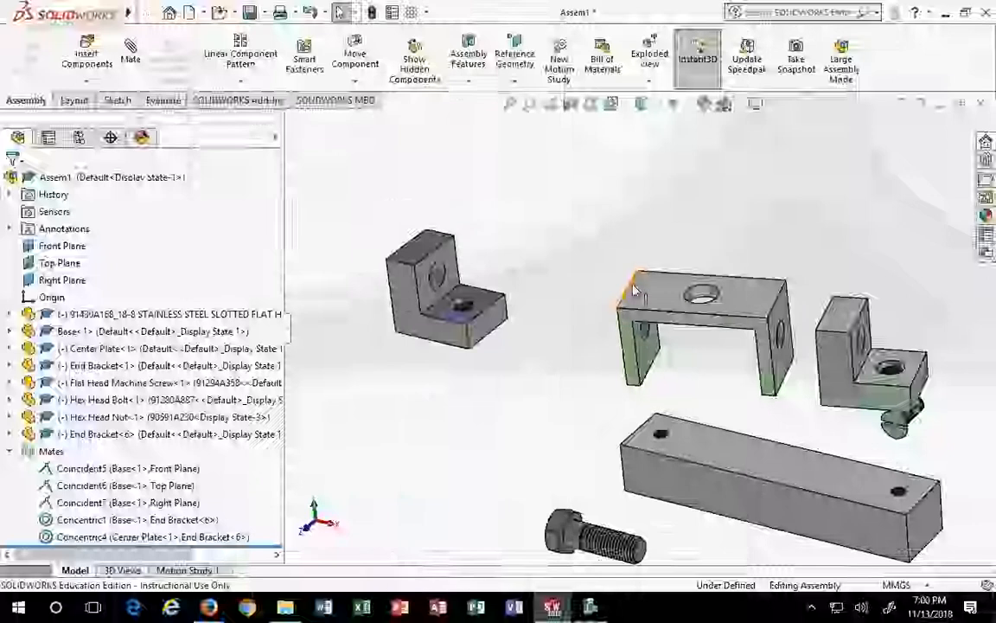
Set up a concentric mate between the center plate's free side hole and the upright hole of End Bracket<1>
{"action": "scroll", "coordinate": [558, 375], "scroll_direction": "down", "scroll_amount": 2}
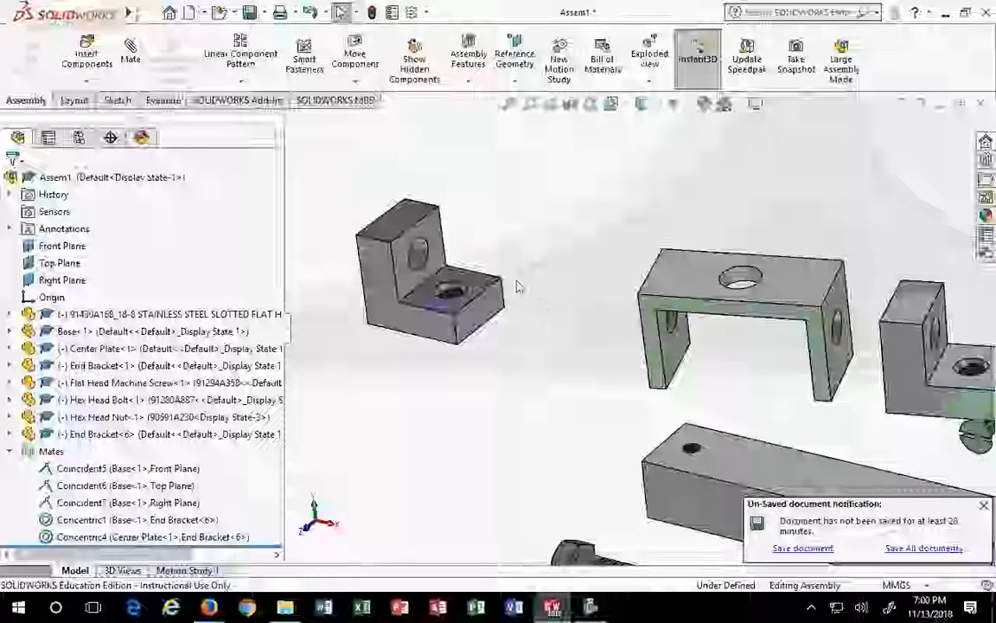
{"action": "left_click", "coordinate": [130, 52]}
{"action": "scroll", "coordinate": [690, 339], "scroll_direction": "down", "scroll_amount": 2}
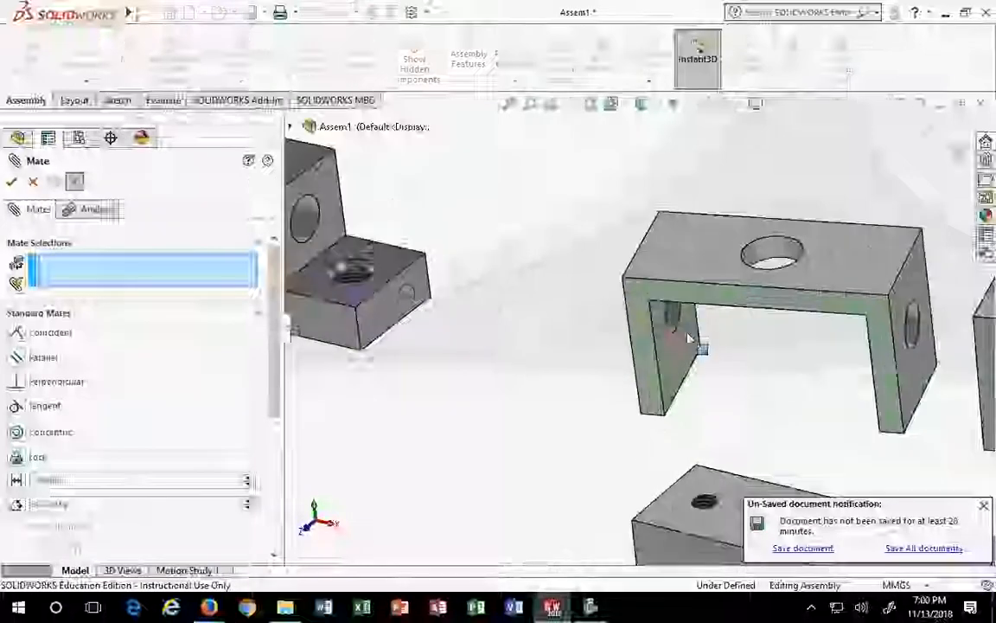
{"action": "left_click", "coordinate": [679, 316]}
{"action": "scroll", "coordinate": [523, 350], "scroll_direction": "up", "scroll_amount": 3}
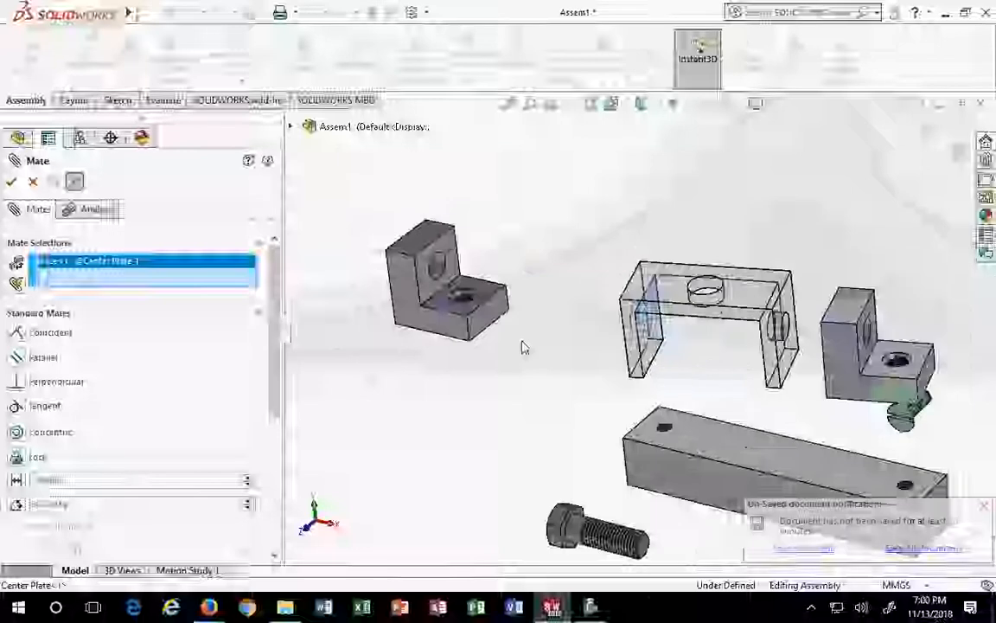
{"action": "scroll", "coordinate": [413, 275], "scroll_direction": "down", "scroll_amount": 3}
{"action": "scroll", "coordinate": [413, 275], "scroll_direction": "down", "scroll_amount": 2}
{"action": "left_click", "coordinate": [476, 265]}
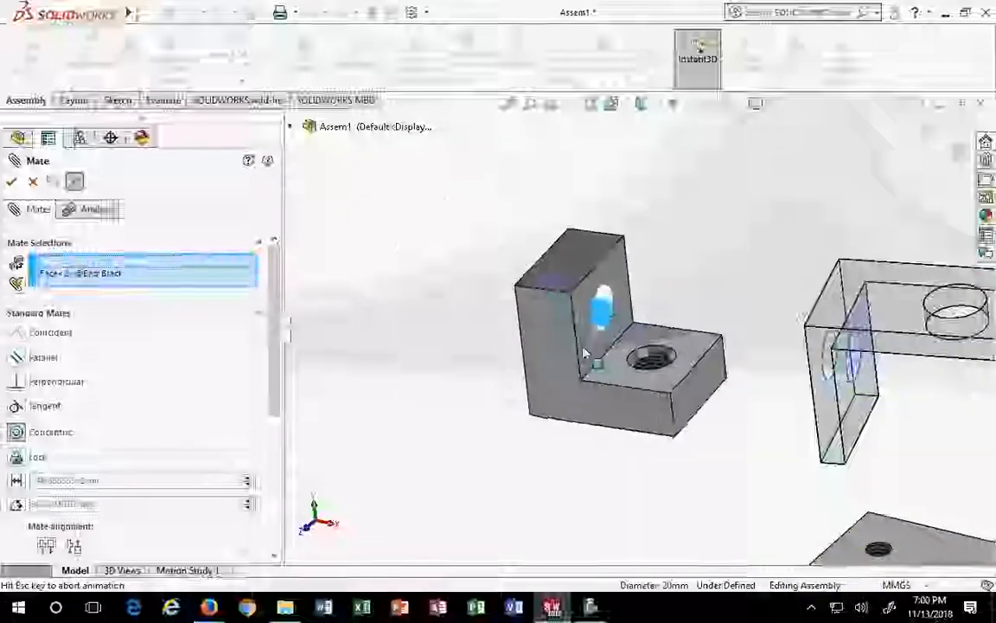
{"action": "scroll", "coordinate": [573, 355], "scroll_direction": "up", "scroll_amount": 3}
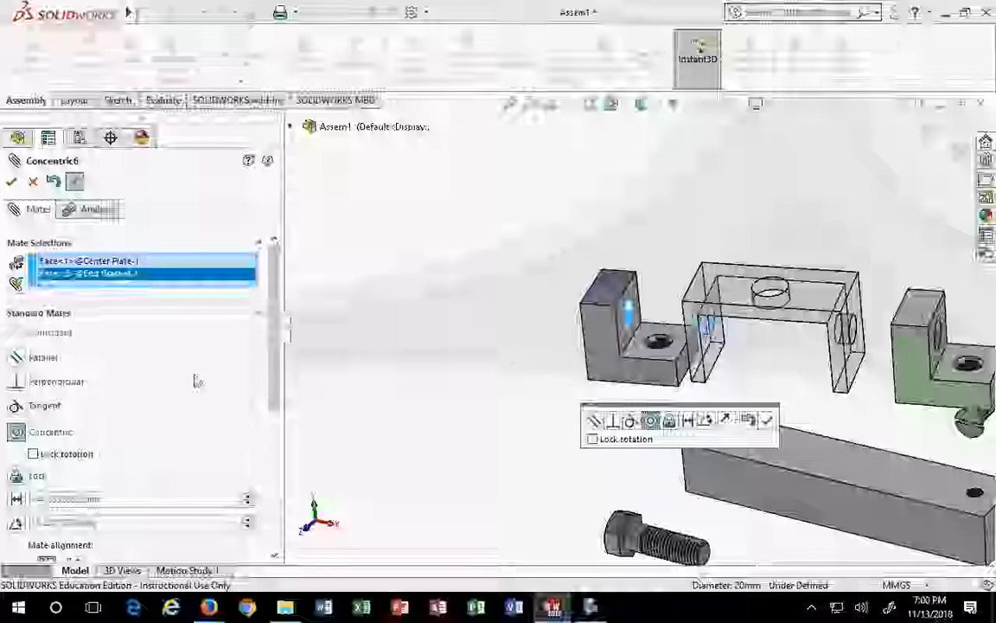
Try the aligned and anti-aligned options for the concentric mate between the center plate and End Bracket<1>, and discard the mate
{"action": "scroll", "coordinate": [458, 356], "scroll_direction": "down", "scroll_amount": 3}
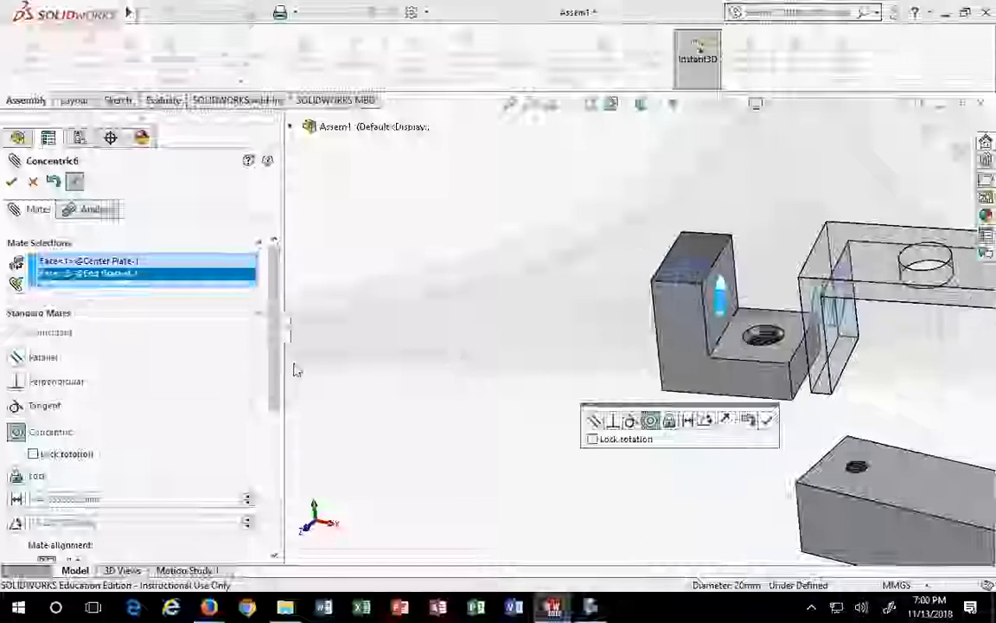
{"action": "left_click_drag", "start_coordinate": [279, 330], "coordinate": [273, 470]}
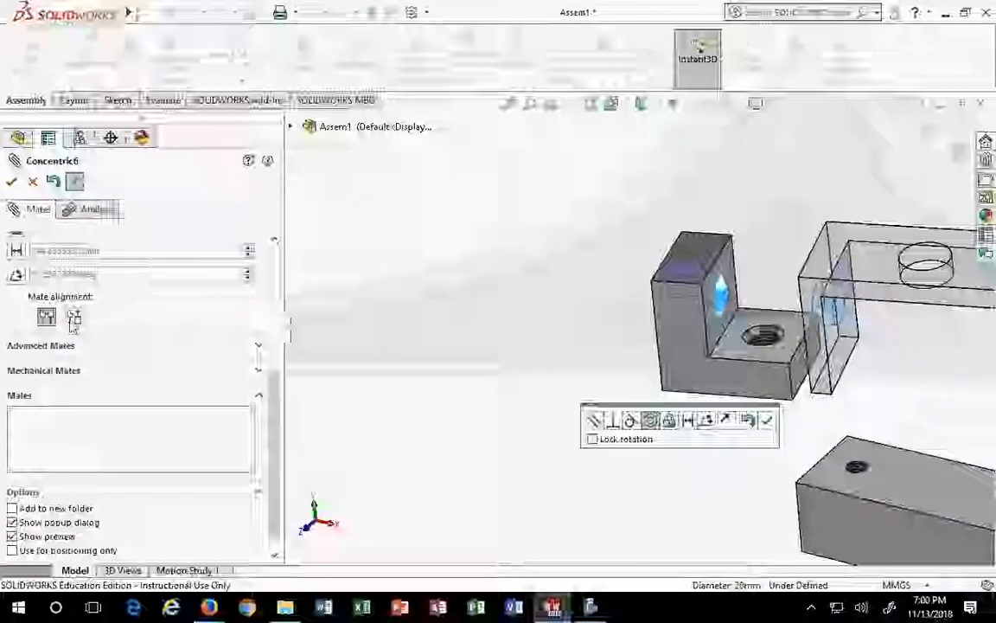
{"action": "mouse_move", "coordinate": [277, 407]}
{"action": "left_mouse_down"}
{"action": "mouse_move", "coordinate": [270, 262]}
{"action": "mouse_move", "coordinate": [287, 405]}
{"action": "left_mouse_up"}
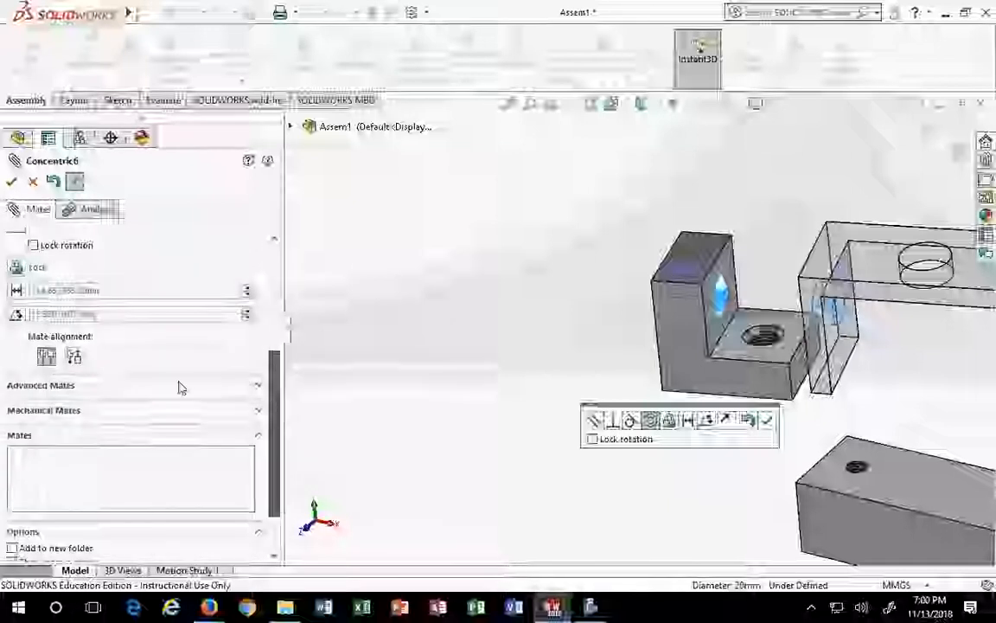
{"action": "left_click", "coordinate": [48, 357]}
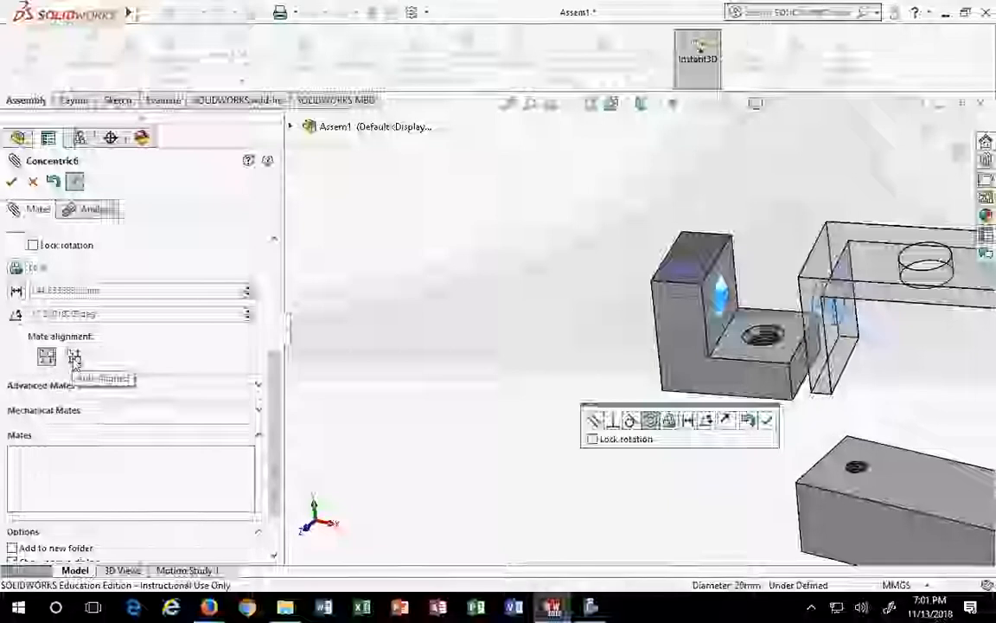
{"action": "left_click", "coordinate": [73, 358]}
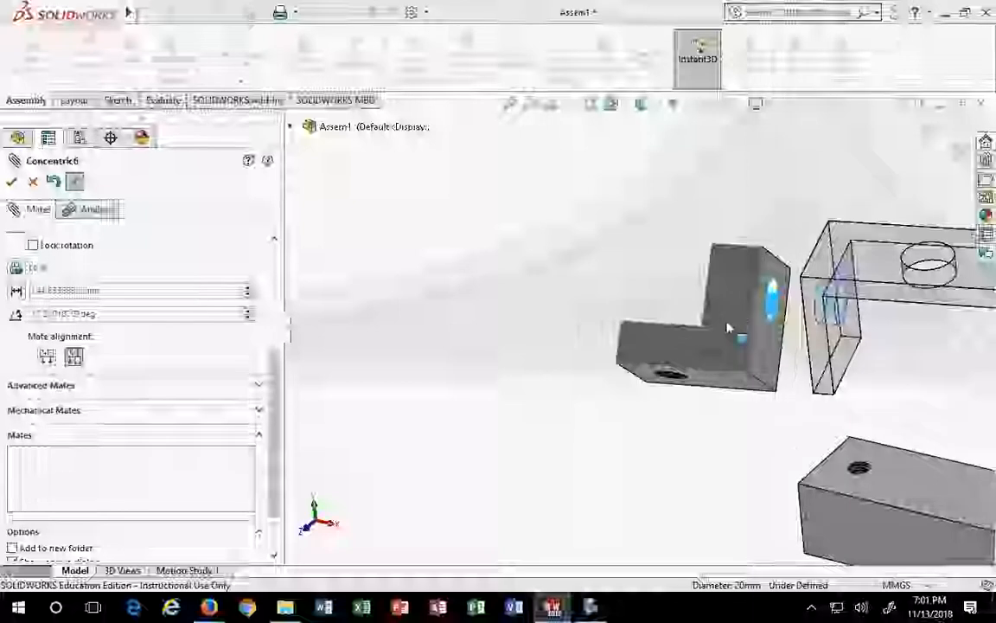
{"action": "scroll", "coordinate": [729, 328], "scroll_direction": "down", "scroll_amount": 2}
{"action": "key", "text": "f"}
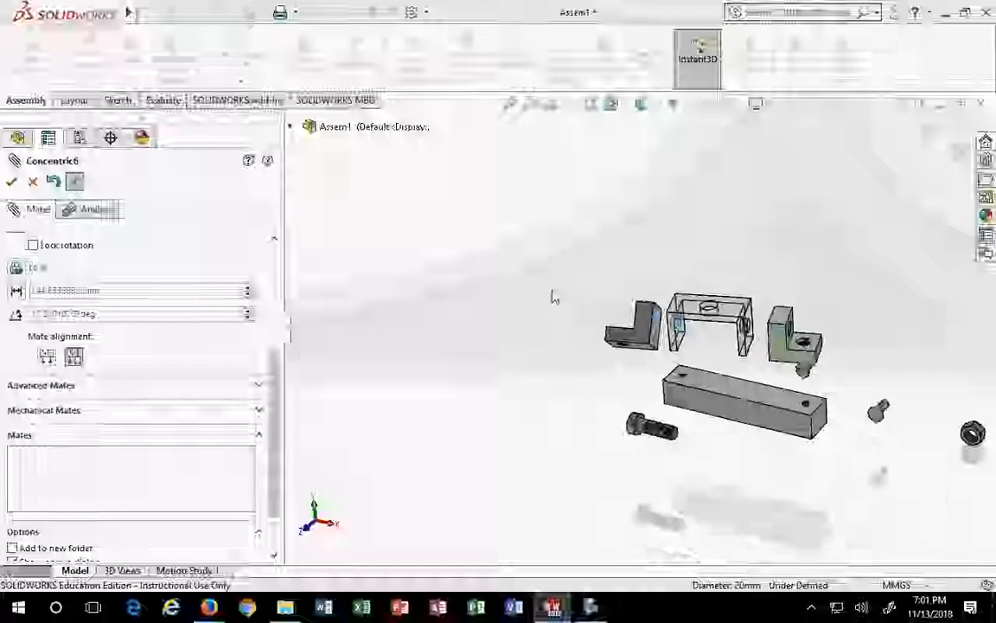
{"action": "scroll", "coordinate": [555, 298], "scroll_direction": "down", "scroll_amount": 2}
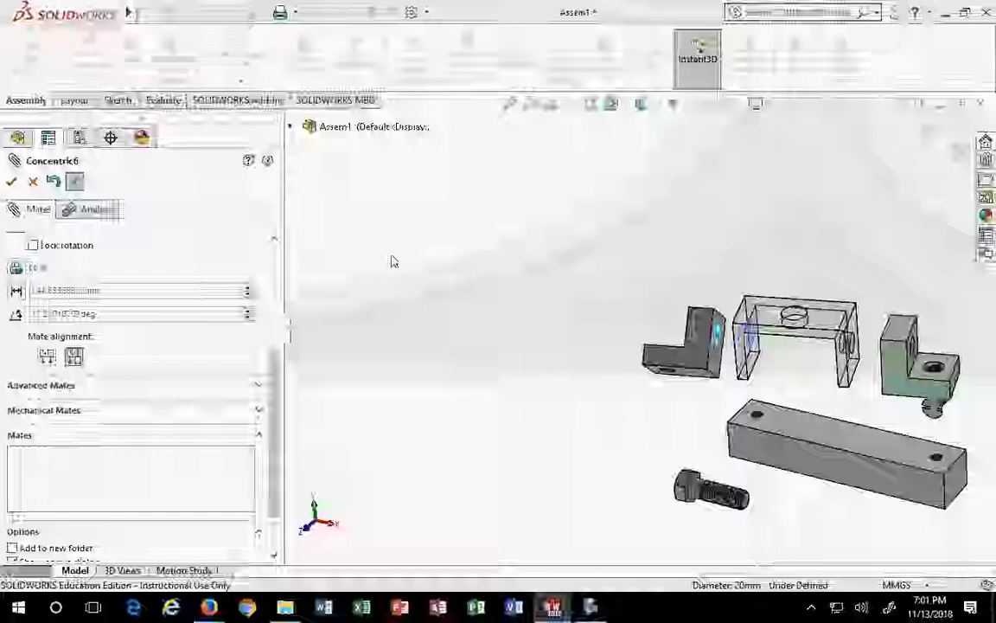
{"action": "left_click", "coordinate": [35, 183]}
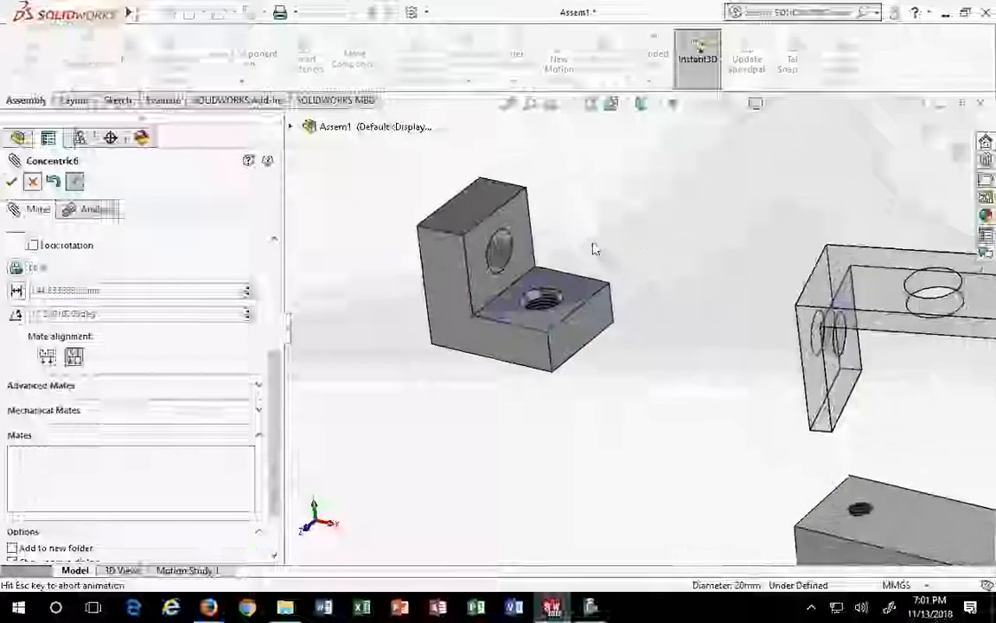
{"action": "scroll", "coordinate": [826, 353], "scroll_direction": "up", "scroll_amount": 1}
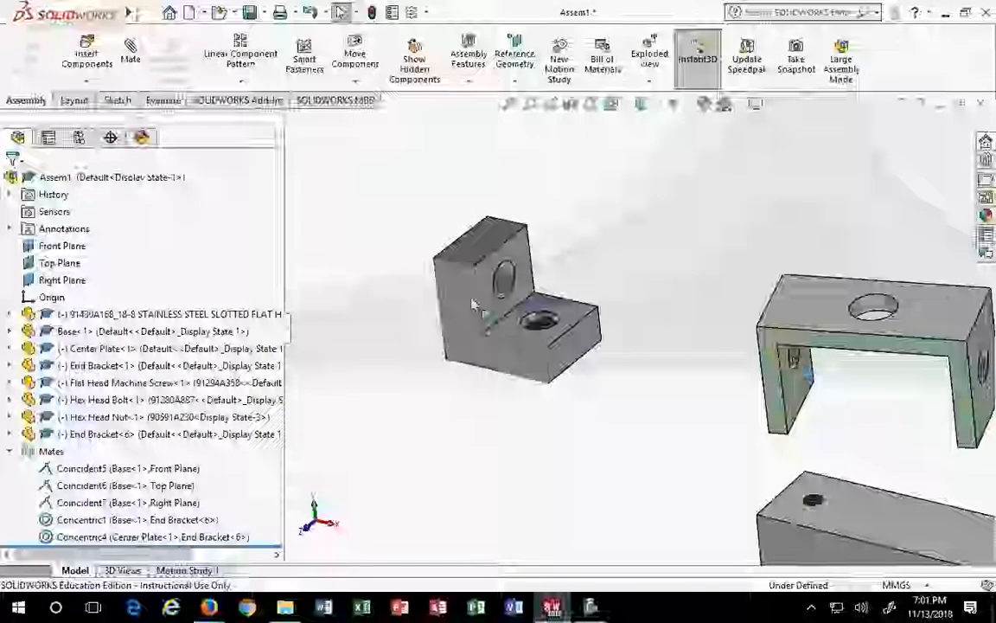
{"action": "scroll", "coordinate": [615, 331], "scroll_direction": "up", "scroll_amount": 2}
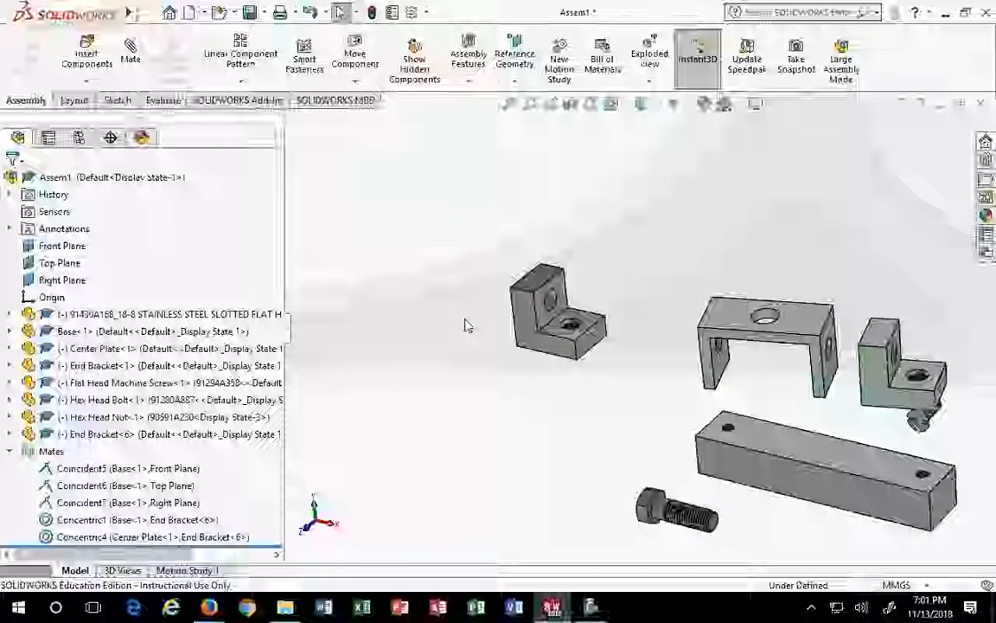
{"action": "left_click", "coordinate": [86, 54]}
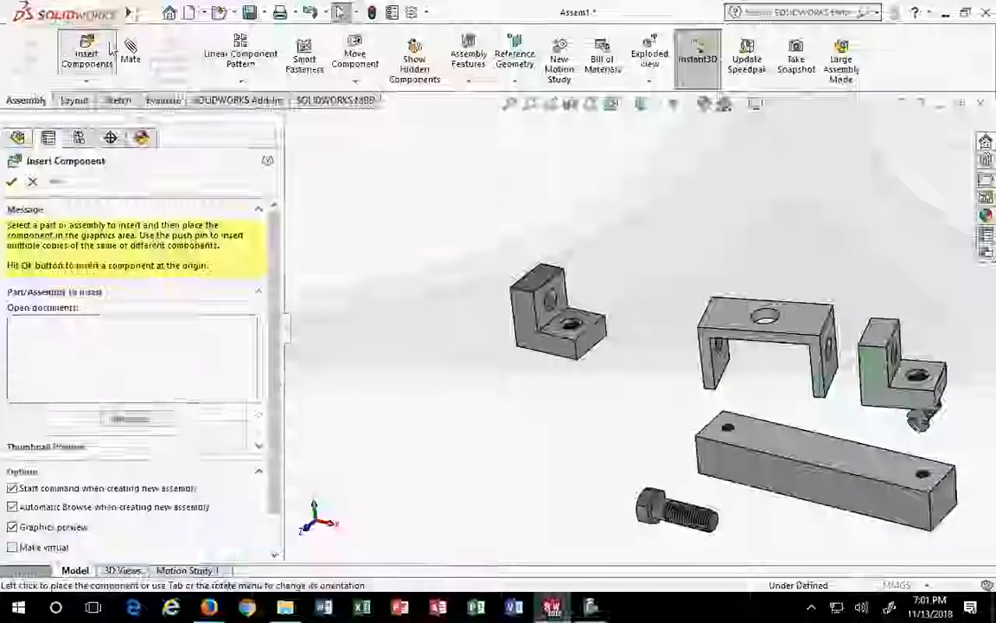
{"action": "key", "text": "Escape"}
{"action": "key", "text": "Escape"}
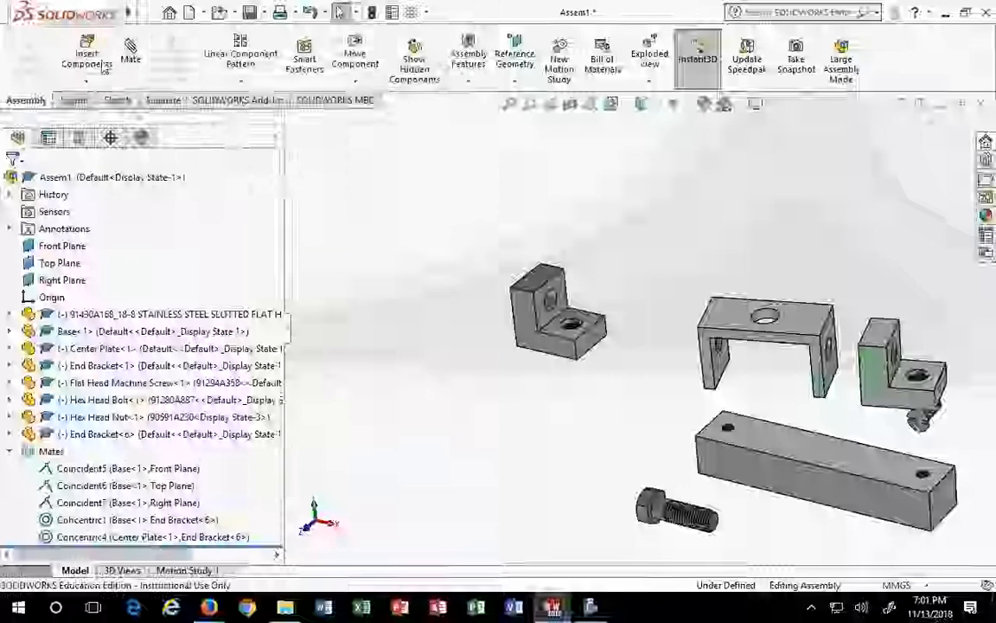
Try an anti-aligned concentric mate between the upright hole of End Bracket<1> and the center plate's nearest side hole, and cancel it
{"action": "scroll", "coordinate": [571, 295], "scroll_direction": "down", "scroll_amount": 2}
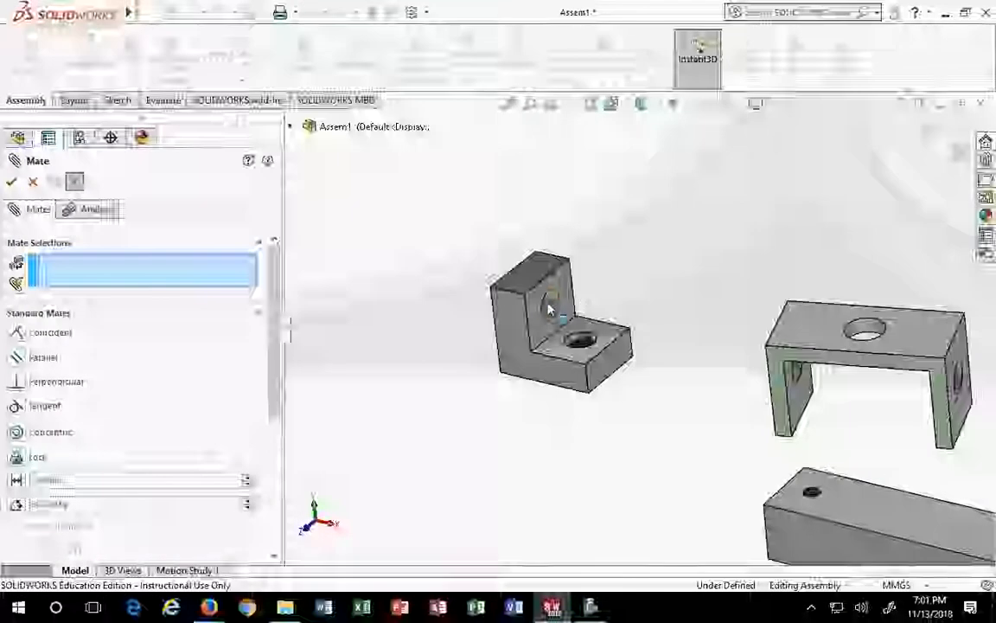
{"action": "left_click", "coordinate": [556, 312]}
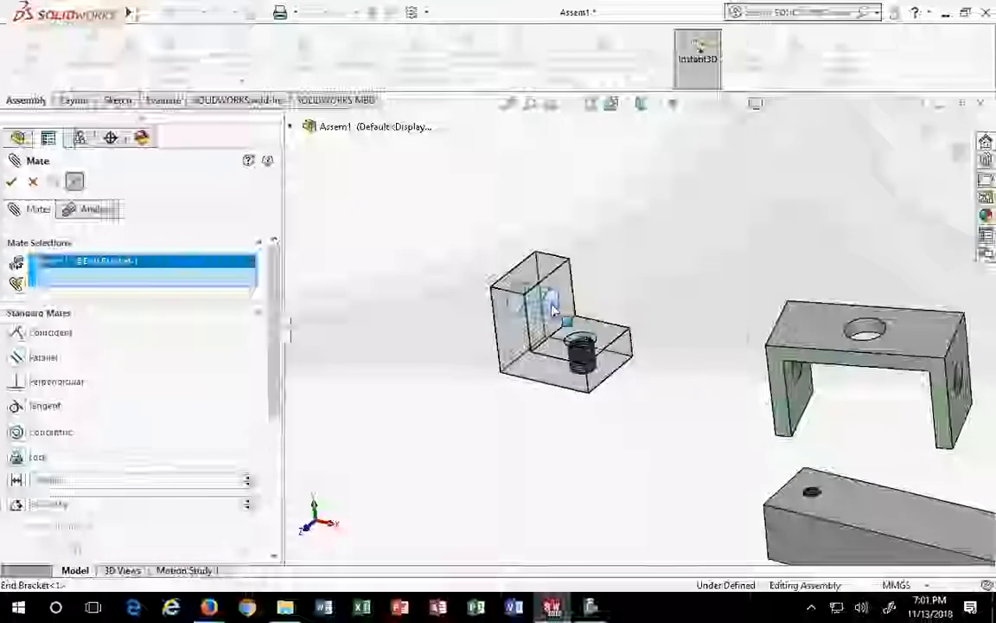
{"action": "scroll", "coordinate": [883, 407], "scroll_direction": "down", "scroll_amount": 2}
{"action": "left_click", "coordinate": [770, 356]}
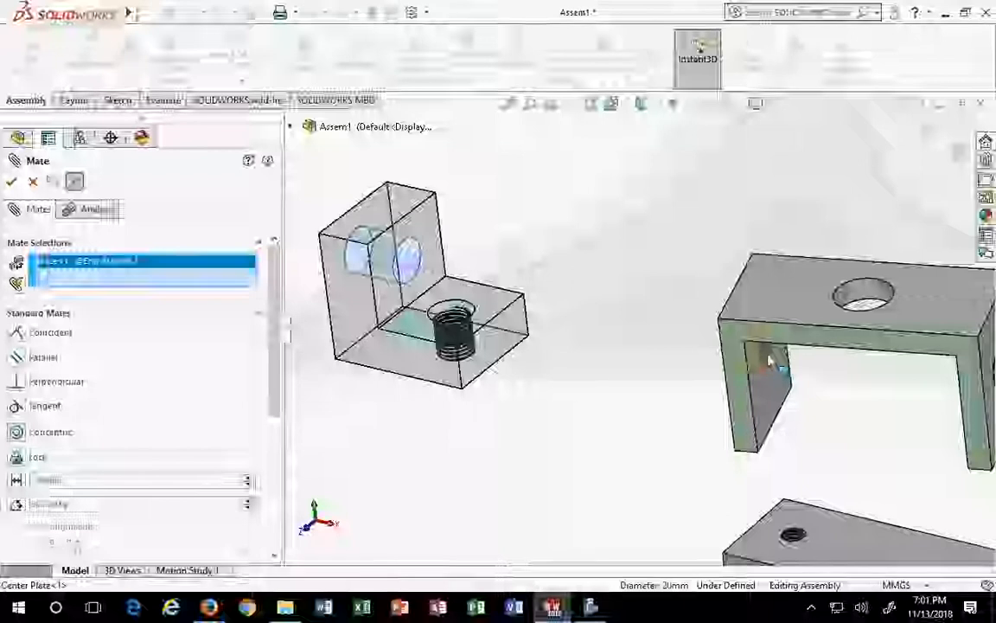
{"action": "scroll", "coordinate": [636, 402], "scroll_direction": "up", "scroll_amount": 5}
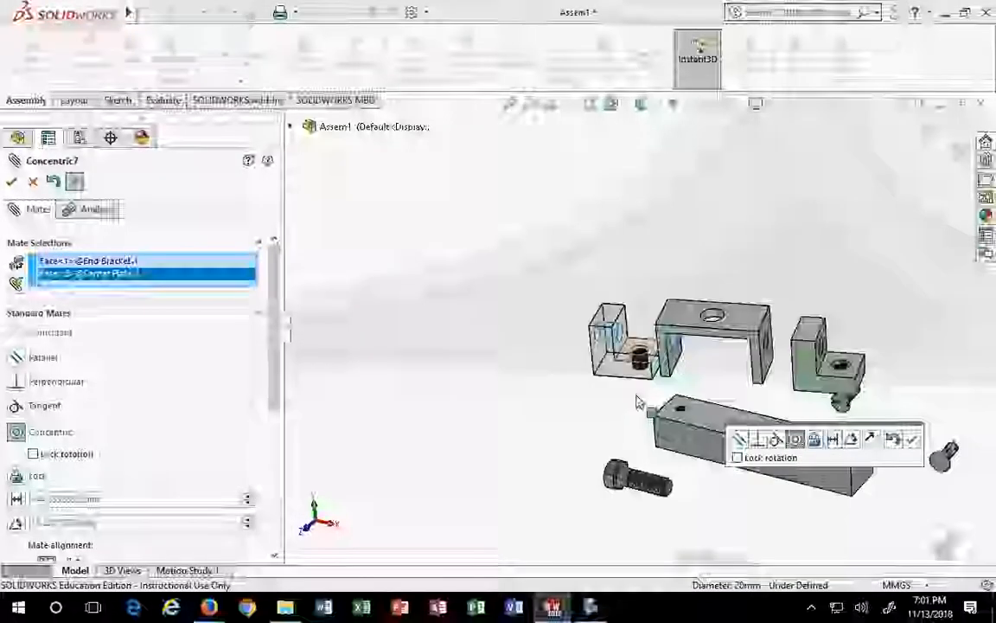
{"action": "scroll", "coordinate": [44, 461], "scroll_direction": "down", "scroll_amount": 6}
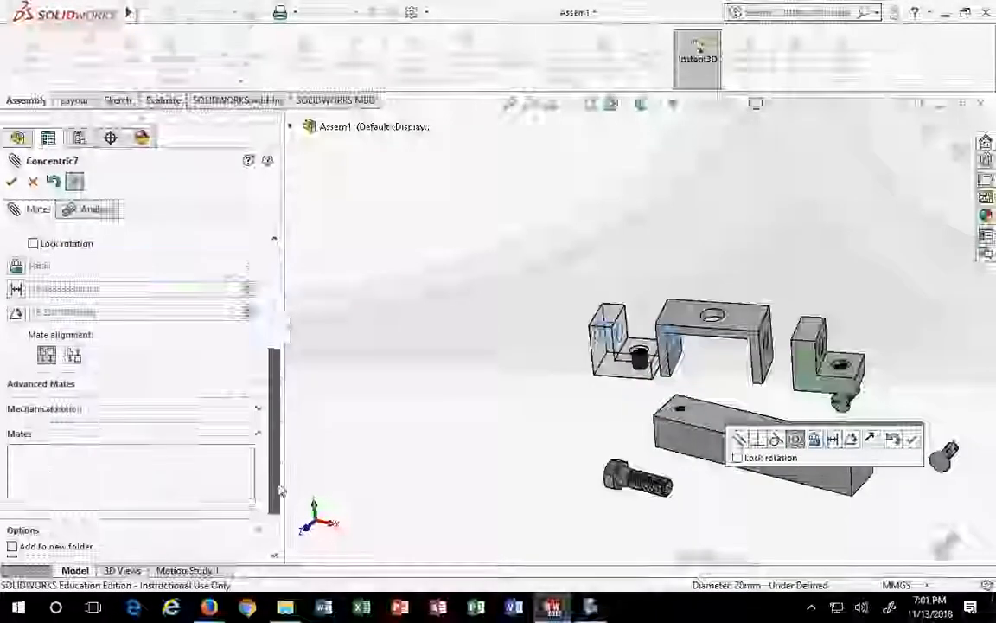
{"action": "left_click", "coordinate": [74, 303]}
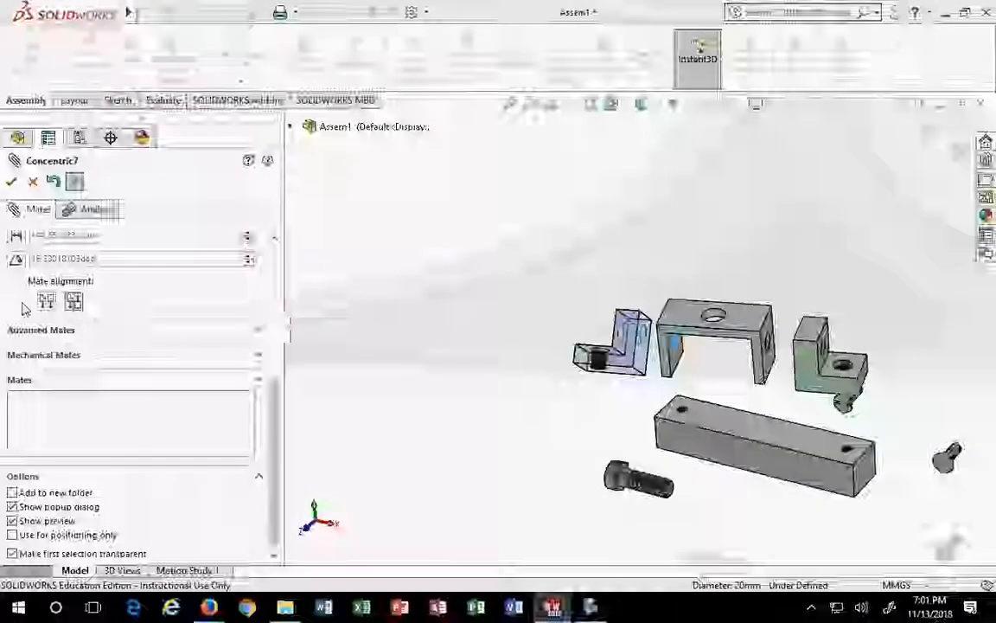
{"action": "left_click", "coordinate": [33, 181]}
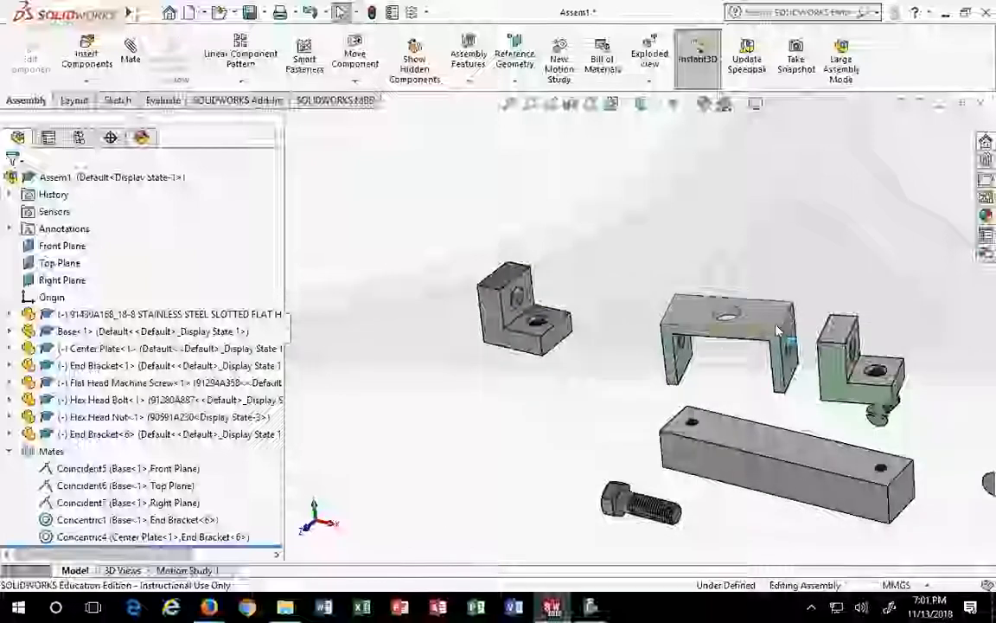
Move the center plate and End Bracket<6> around above the base to test their remaining freedom, and clear the selection
{"action": "left_click_drag", "start_coordinate": [661, 334], "coordinate": [623, 350]}
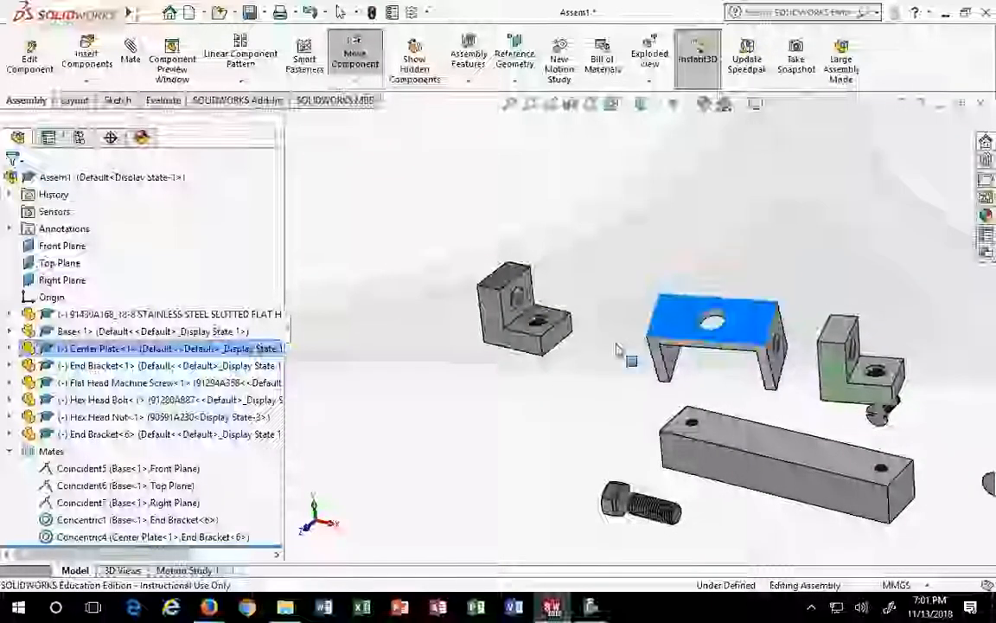
{"action": "mouse_move", "coordinate": [839, 368]}
{"action": "left_mouse_down"}
{"action": "mouse_move", "coordinate": [820, 356]}
{"action": "mouse_move", "coordinate": [834, 298]}
{"action": "mouse_move", "coordinate": [815, 287]}
{"action": "mouse_move", "coordinate": [845, 319]}
{"action": "mouse_move", "coordinate": [869, 309]}
{"action": "mouse_move", "coordinate": [863, 285]}
{"action": "mouse_move", "coordinate": [830, 268]}
{"action": "mouse_move", "coordinate": [891, 399]}
{"action": "mouse_move", "coordinate": [826, 405]}
{"action": "mouse_move", "coordinate": [823, 375]}
{"action": "left_mouse_up"}
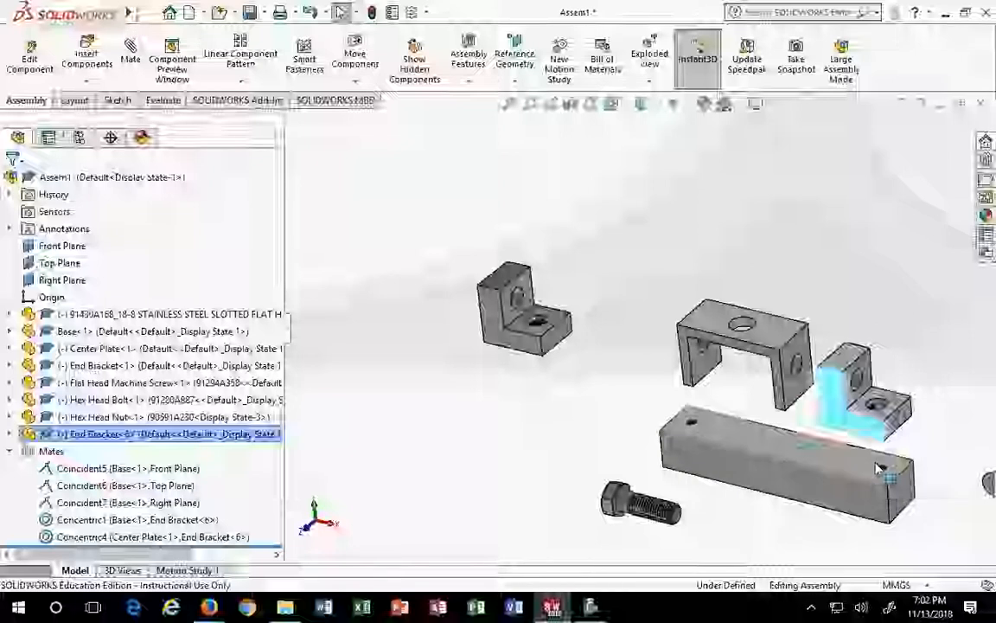
{"action": "left_click_drag", "start_coordinate": [856, 405], "coordinate": [839, 385]}
{"action": "mouse_move", "coordinate": [745, 361]}
{"action": "left_mouse_down"}
{"action": "mouse_move", "coordinate": [829, 309]}
{"action": "mouse_move", "coordinate": [734, 346]}
{"action": "mouse_move", "coordinate": [751, 343]}
{"action": "left_mouse_up"}
{"action": "left_click_drag", "start_coordinate": [834, 368], "coordinate": [833, 393]}
{"action": "scroll", "coordinate": [830, 392], "scroll_direction": "up", "scroll_amount": 6}
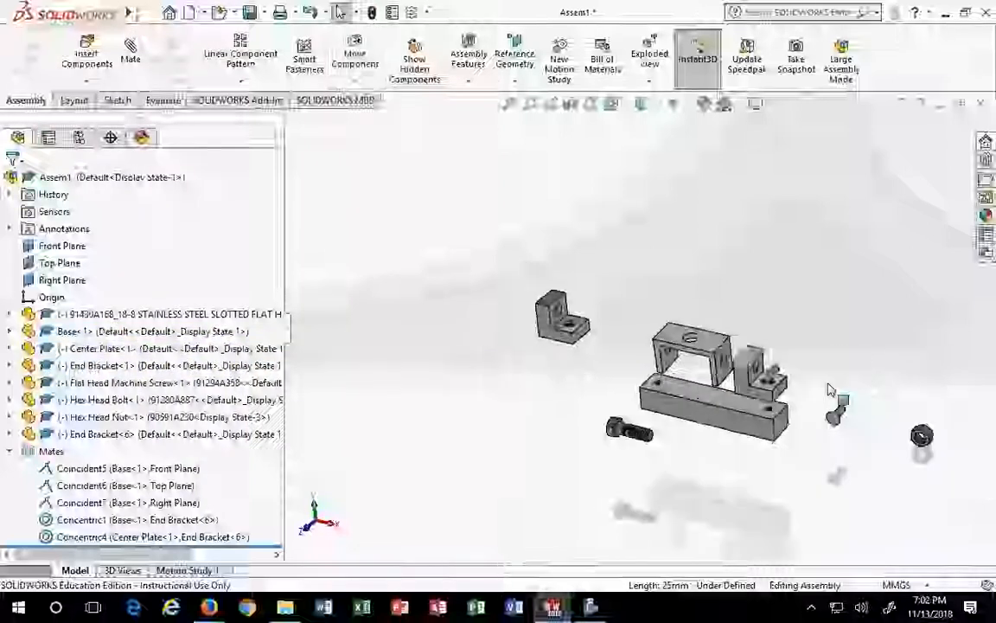
{"action": "scroll", "coordinate": [692, 362], "scroll_direction": "down", "scroll_amount": 2}
{"action": "mouse_move", "coordinate": [633, 329]}
{"action": "left_mouse_down"}
{"action": "mouse_move", "coordinate": [739, 448]}
{"action": "mouse_move", "coordinate": [675, 332]}
{"action": "mouse_move", "coordinate": [605, 307]}
{"action": "mouse_move", "coordinate": [627, 303]}
{"action": "mouse_move", "coordinate": [618, 326]}
{"action": "left_mouse_up"}
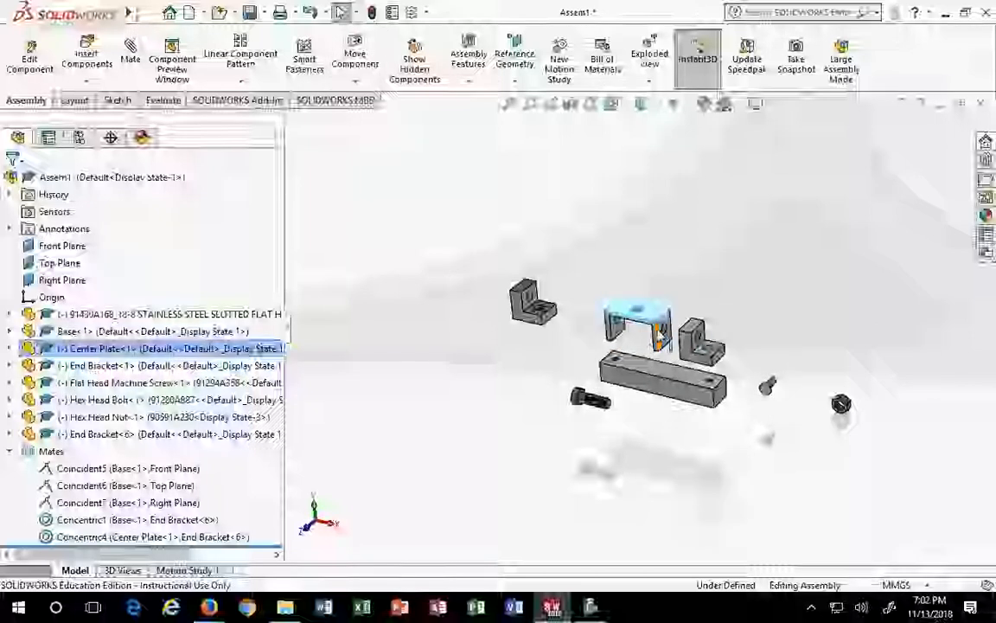
{"action": "left_click", "coordinate": [703, 305]}
{"action": "scroll", "coordinate": [648, 309], "scroll_direction": "down", "scroll_amount": 1}
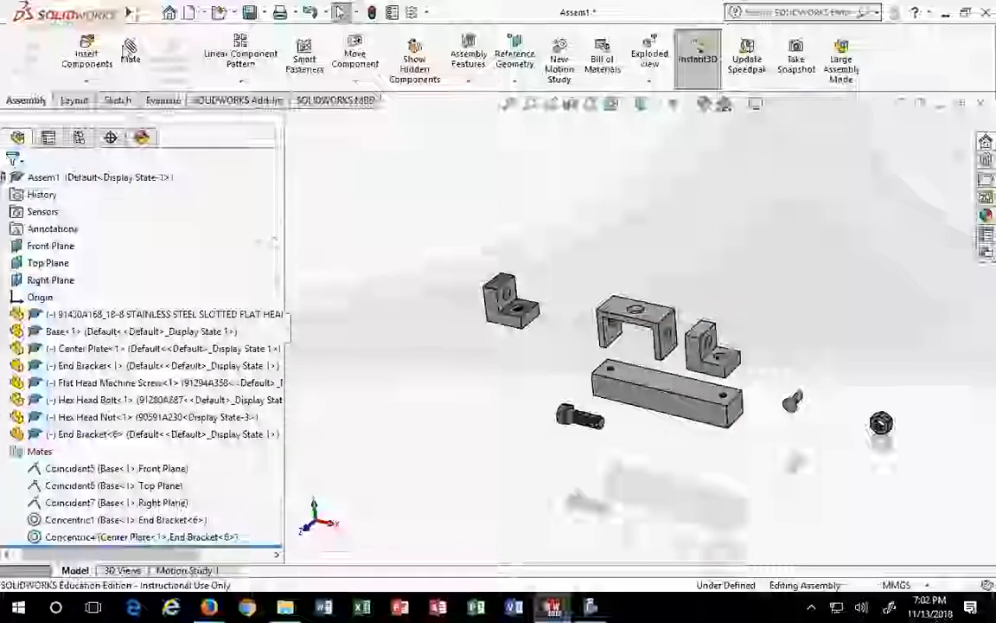
{"action": "scroll", "coordinate": [482, 276], "scroll_direction": "down", "scroll_amount": 6}
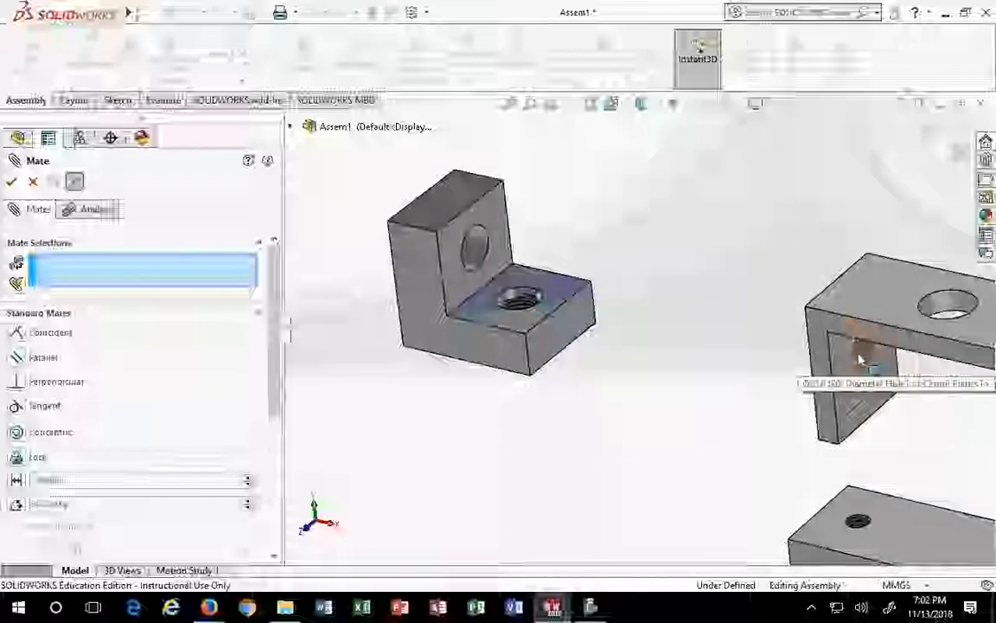
{"action": "left_click", "coordinate": [857, 356]}
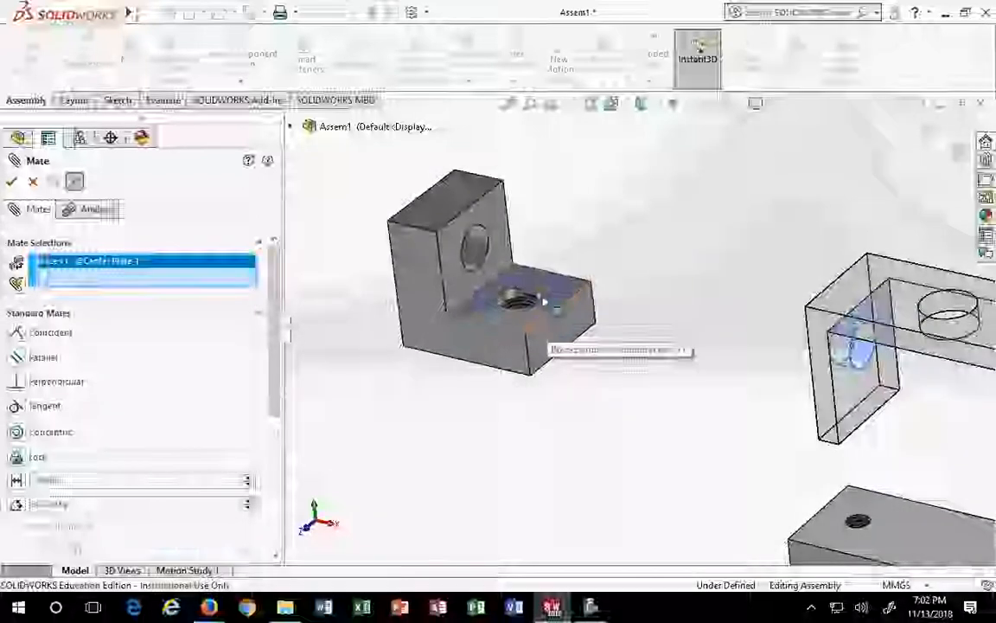
{"action": "key", "text": "Escape"}
{"action": "scroll", "coordinate": [630, 384], "scroll_direction": "up", "scroll_amount": 4}
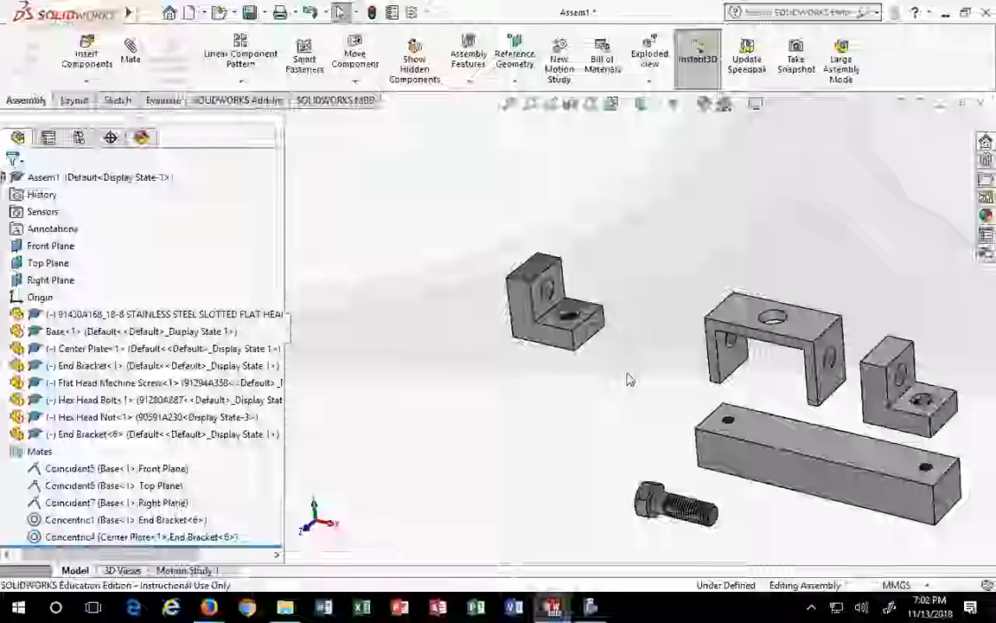
Mate the foot's end face of End Bracket<1> parallel to the base's nearest end face, and raise the bracket to the center plate's height
{"action": "left_click", "coordinate": [130, 47]}
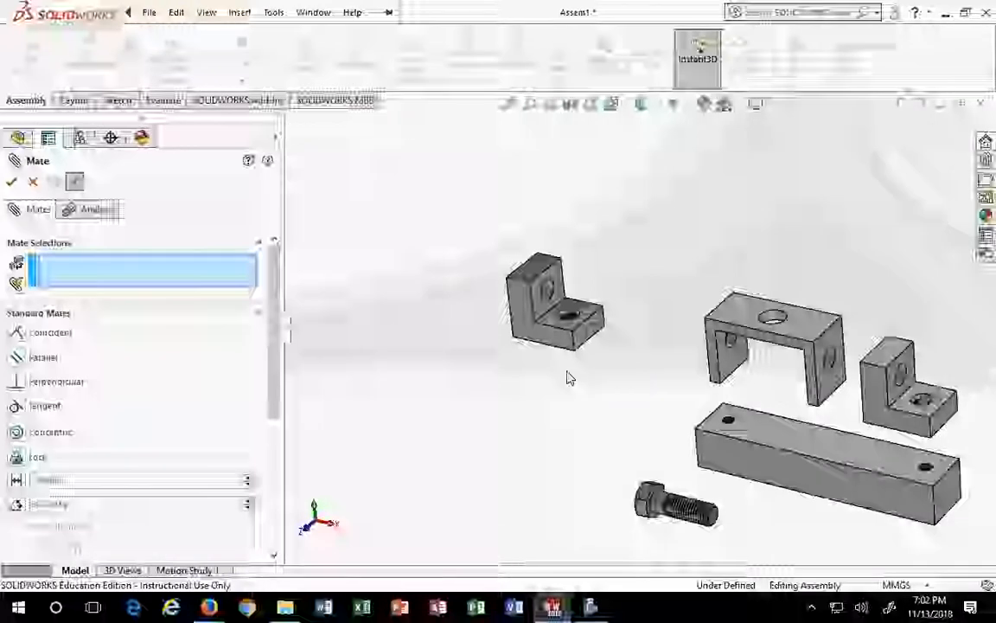
{"action": "left_click", "coordinate": [594, 331]}
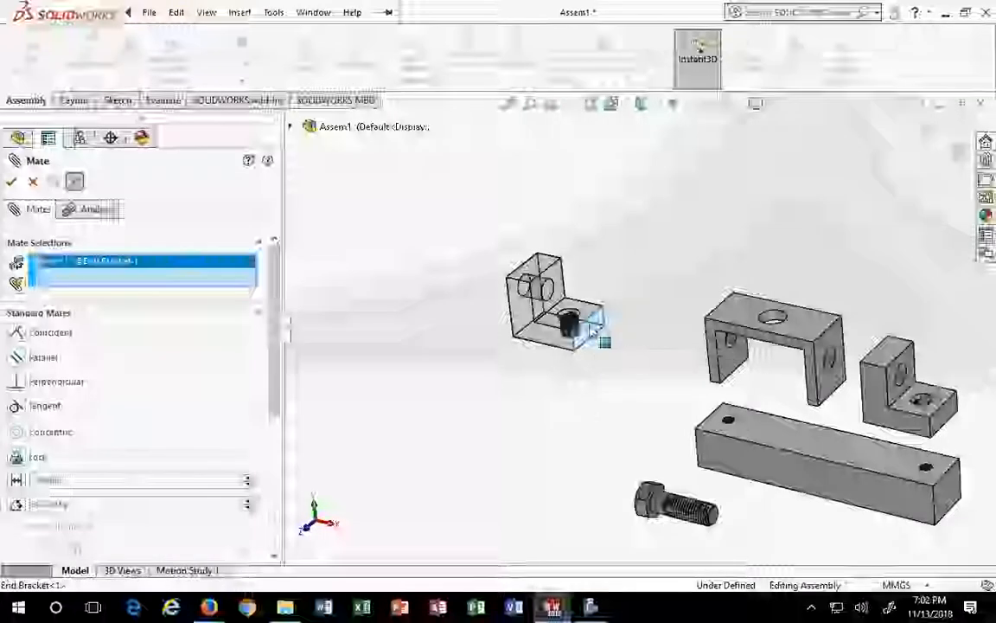
{"action": "middle_click_drag", "start_coordinate": [627, 426], "coordinate": [663, 405]}
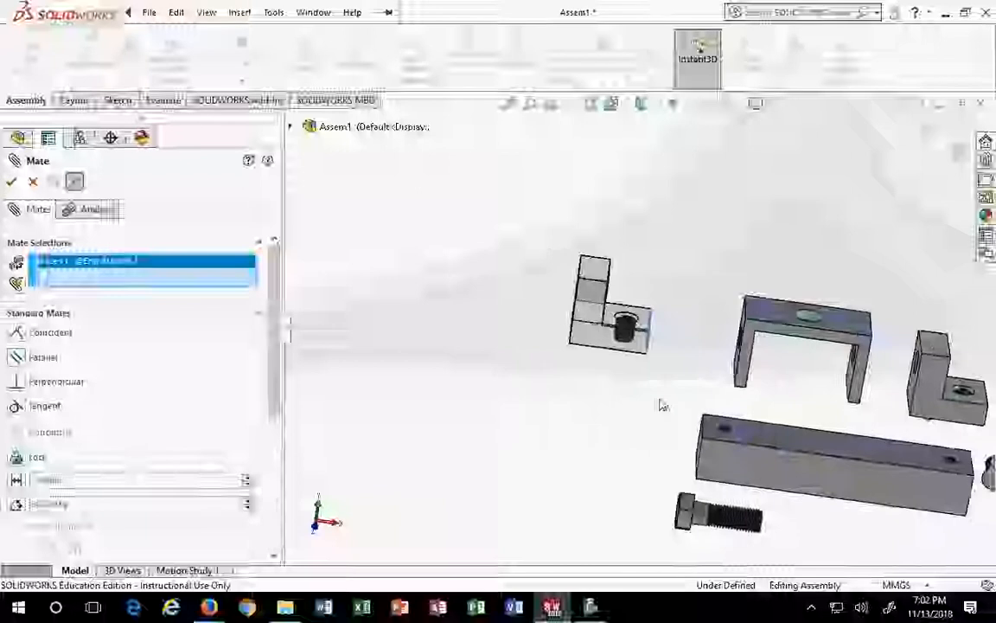
{"action": "middle_click_drag", "start_coordinate": [448, 438], "coordinate": [562, 441]}
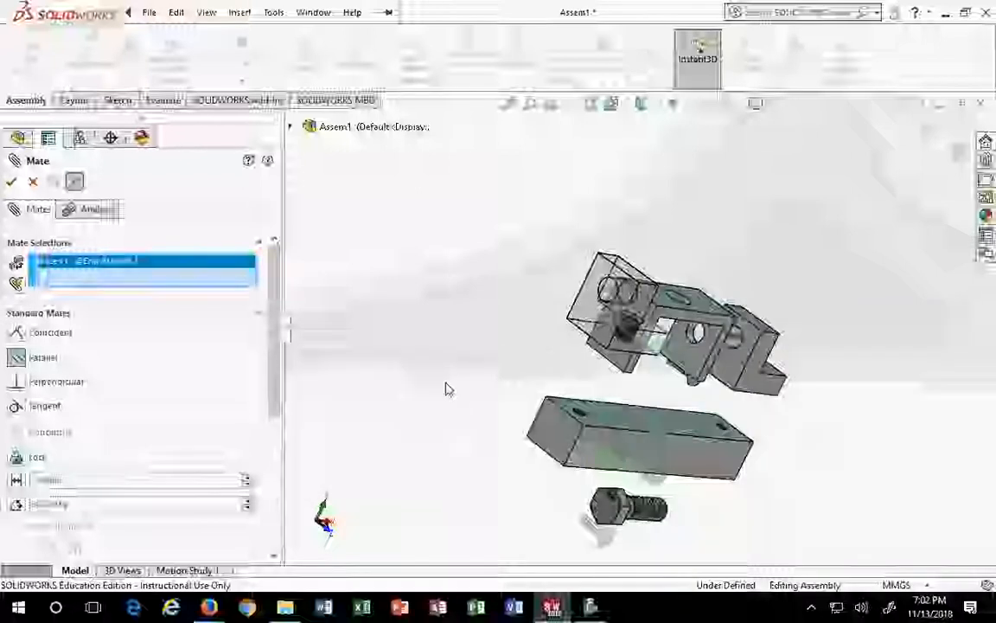
{"action": "middle_click_drag", "start_coordinate": [447, 390], "coordinate": [495, 419]}
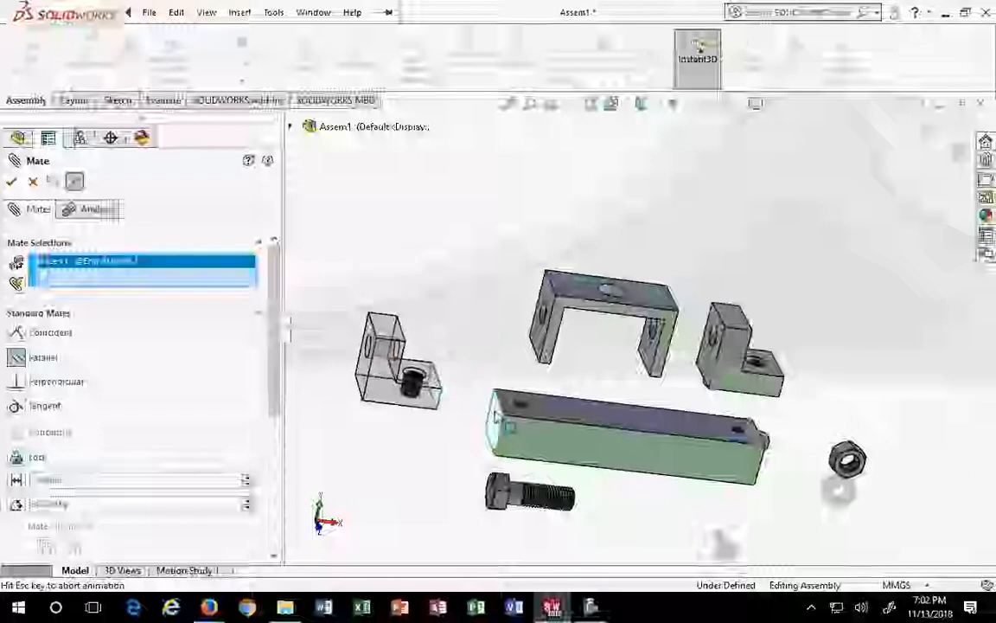
{"action": "left_click", "coordinate": [495, 418]}
{"action": "left_click", "coordinate": [468, 439]}
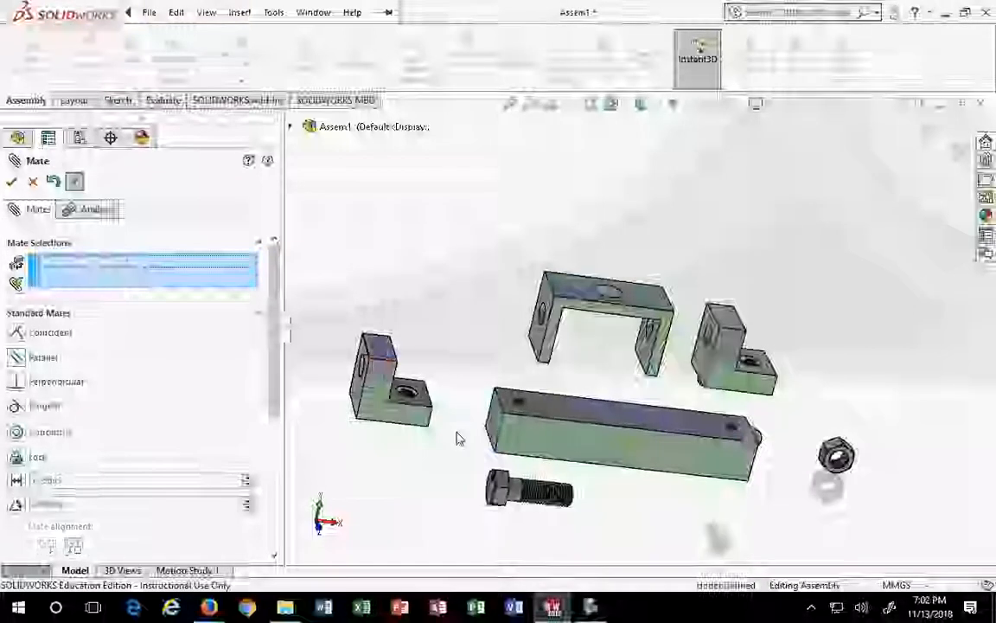
{"action": "left_click_drag", "start_coordinate": [376, 367], "coordinate": [400, 240]}
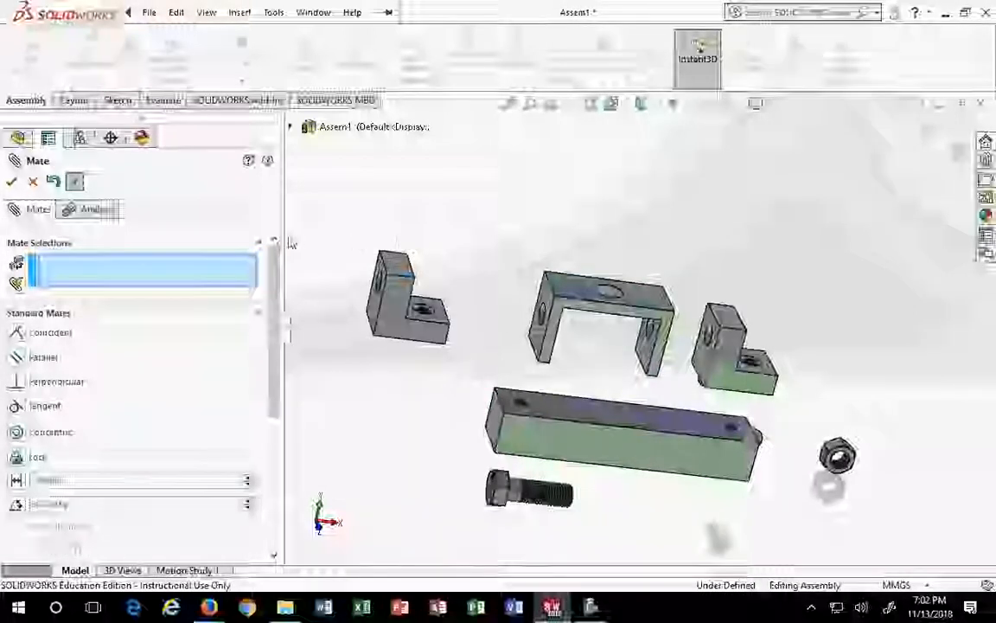
{"action": "middle_click_drag", "start_coordinate": [472, 353], "coordinate": [419, 334]}
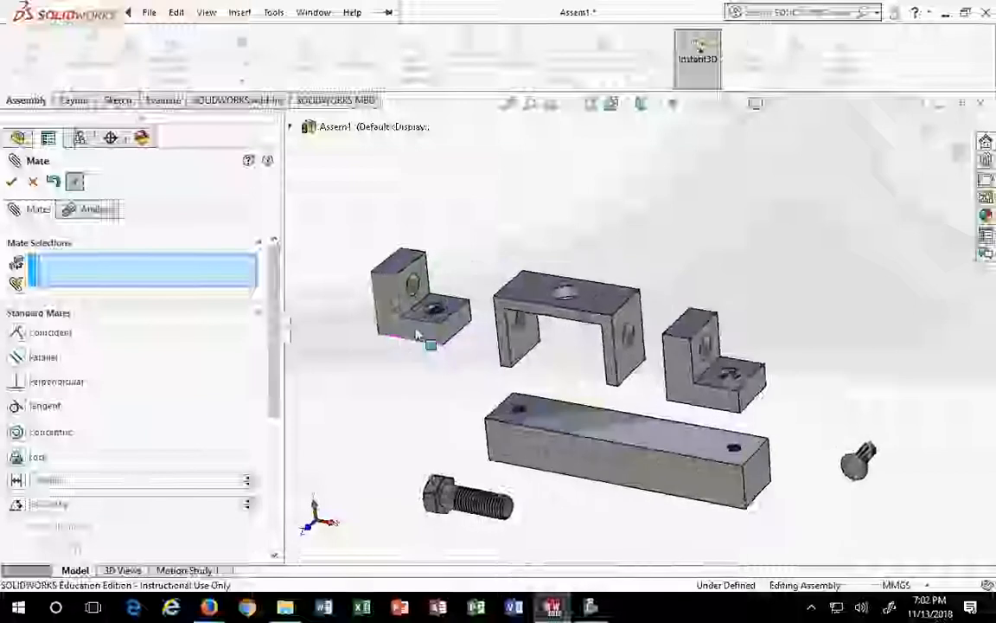
Try an anti-aligned concentric mate between the upright hole of End Bracket<1> and the center plate's facing side hole, and discard it
{"action": "scroll", "coordinate": [419, 303], "scroll_direction": "down", "scroll_amount": 4}
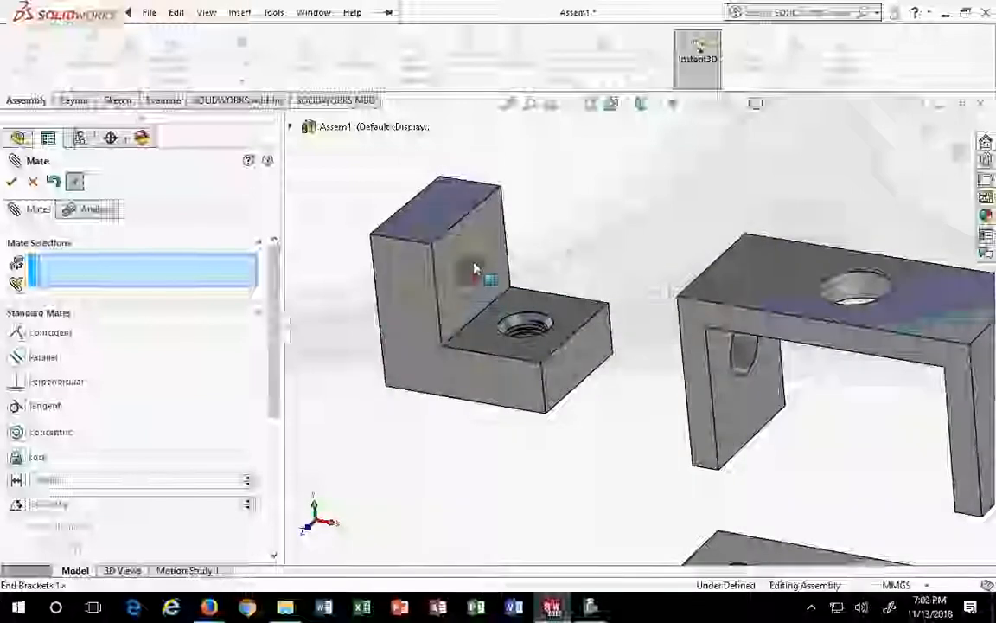
{"action": "left_click", "coordinate": [472, 268]}
{"action": "left_click", "coordinate": [750, 357]}
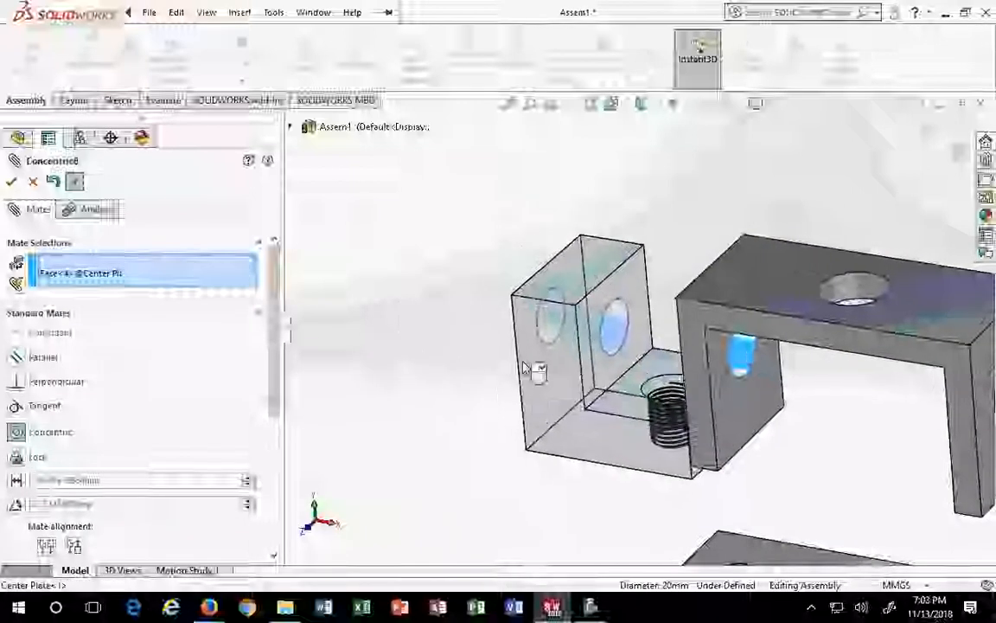
{"action": "left_click_drag", "start_coordinate": [271, 342], "coordinate": [241, 438]}
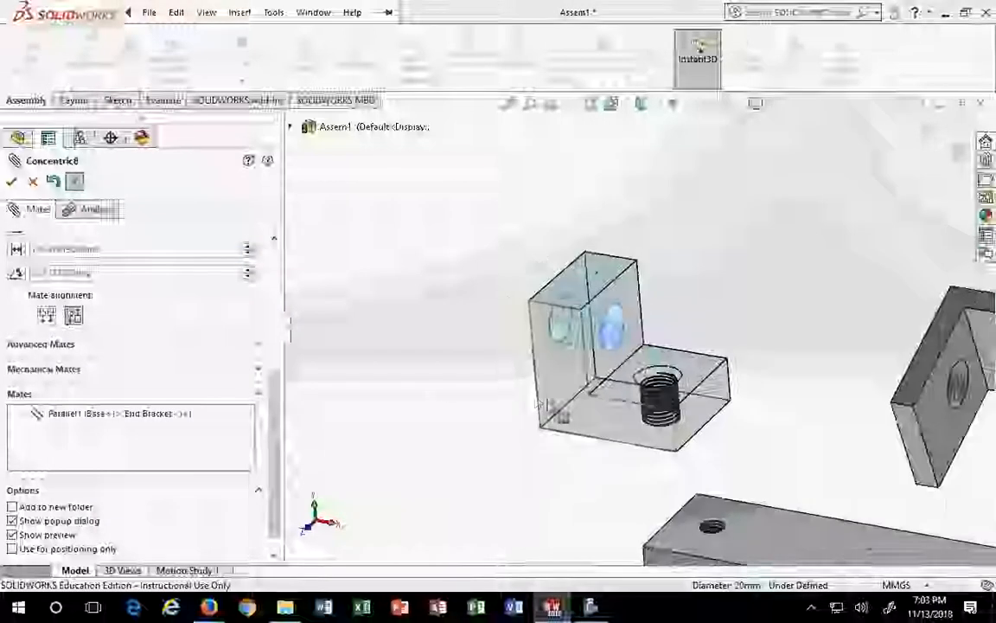
{"action": "scroll", "coordinate": [734, 408], "scroll_direction": "down", "scroll_amount": 2}
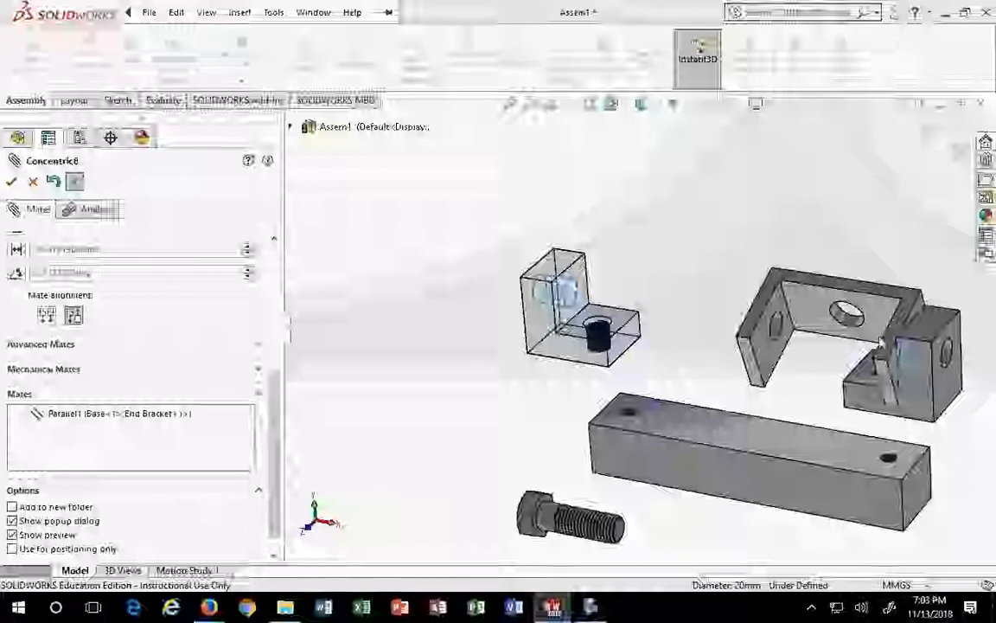
{"action": "left_click", "coordinate": [33, 182]}
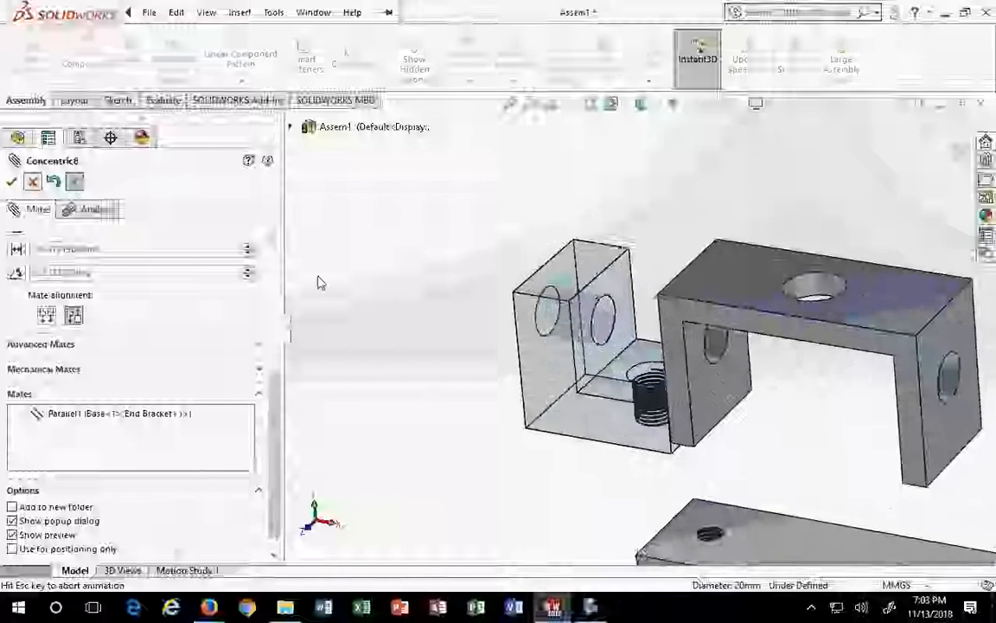
{"action": "scroll", "coordinate": [655, 374], "scroll_direction": "up", "scroll_amount": 5}
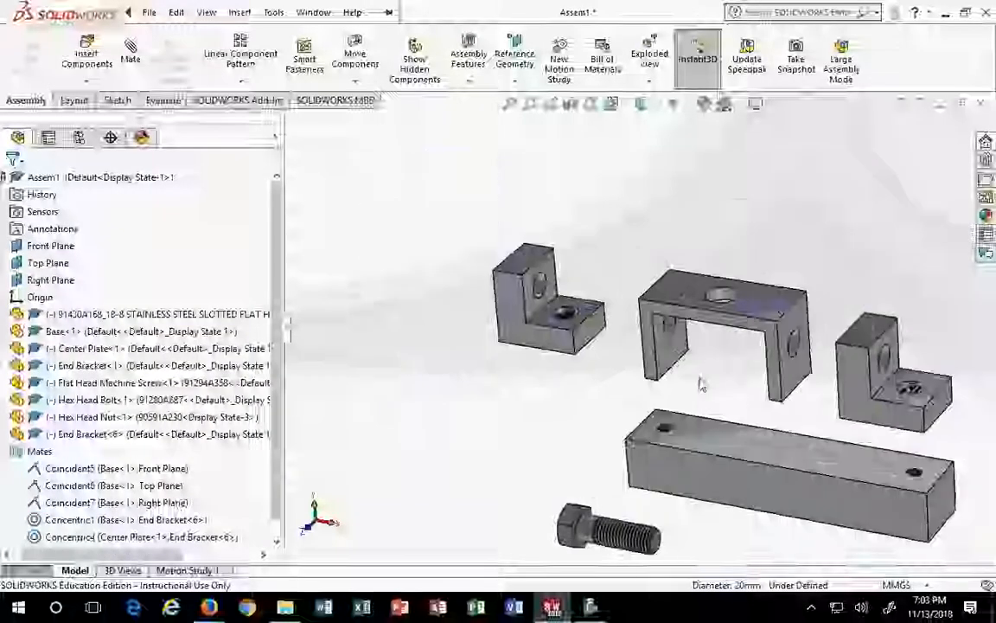
Delete the parallel mate between the base and End Bracket<1>
{"action": "scroll", "coordinate": [856, 394], "scroll_direction": "down", "scroll_amount": 2}
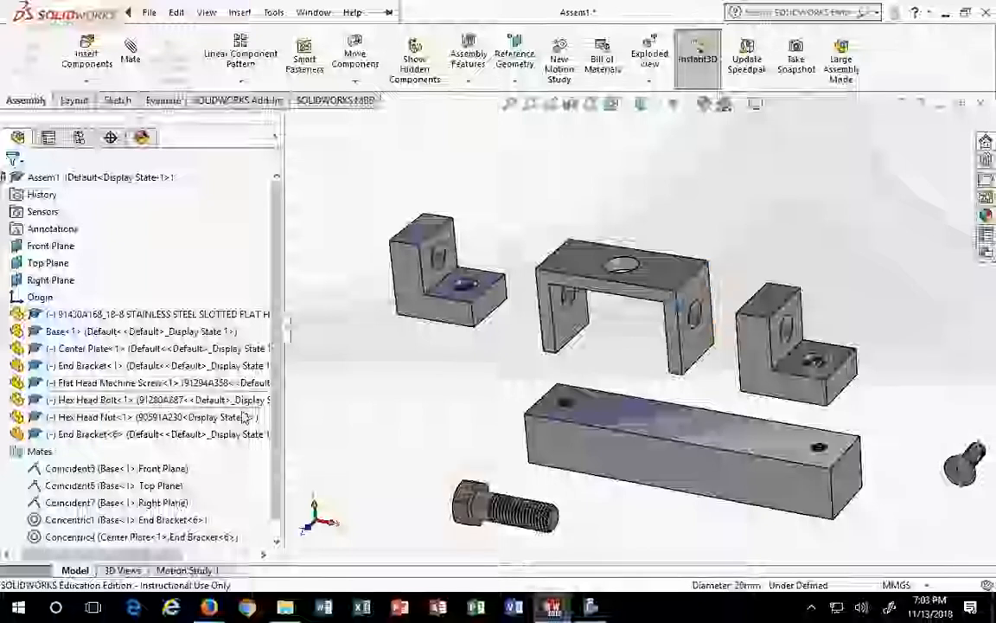
{"action": "scroll", "coordinate": [274, 463], "scroll_direction": "down", "scroll_amount": 1}
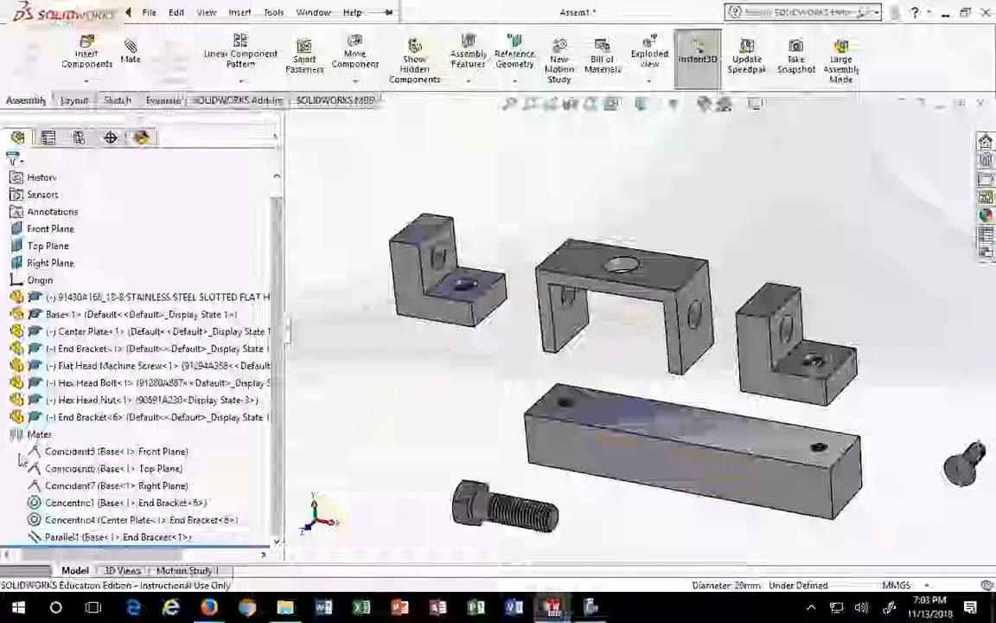
{"action": "left_click", "coordinate": [65, 537]}
{"action": "left_click", "coordinate": [63, 537]}
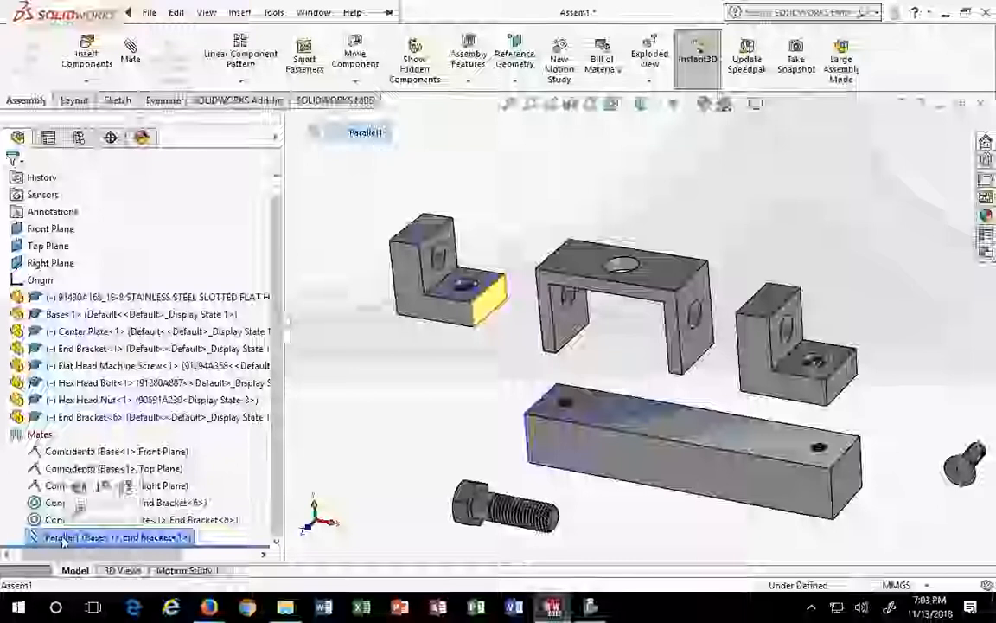
{"action": "right_click", "coordinate": [70, 541]}
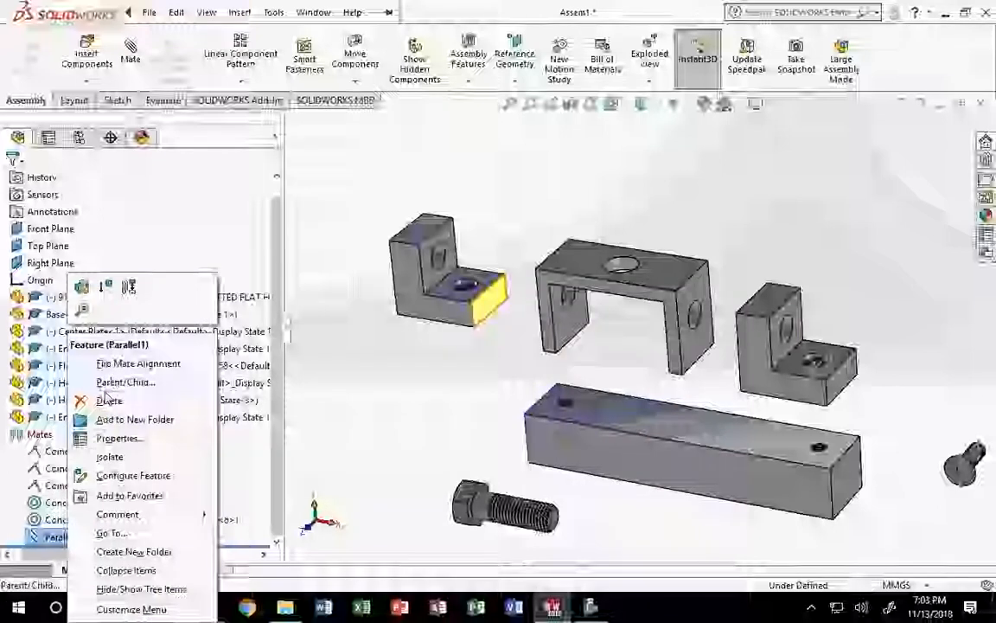
{"action": "left_click", "coordinate": [110, 402]}
{"action": "left_click", "coordinate": [596, 228]}
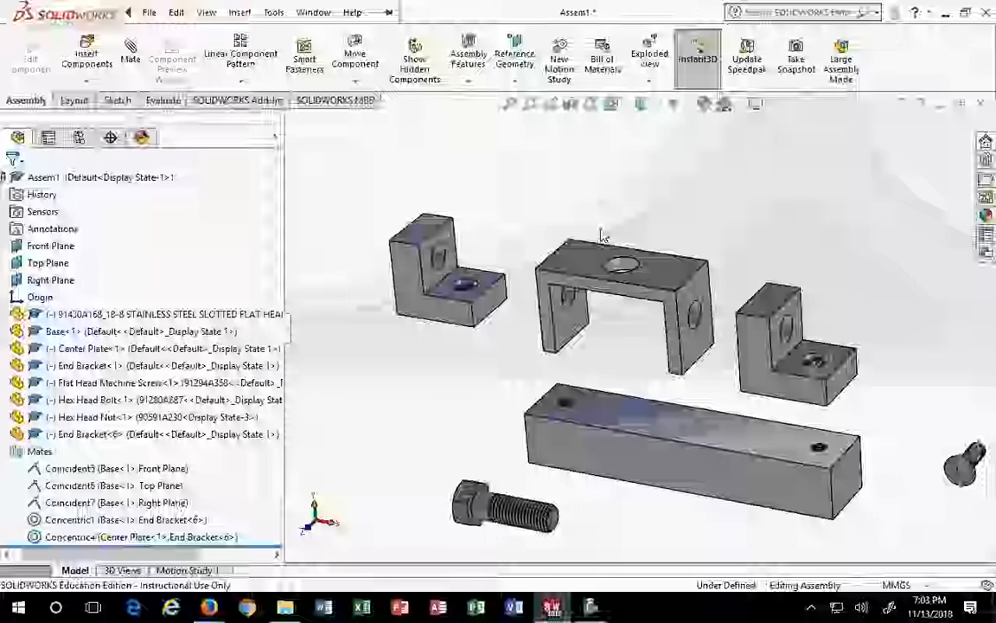
Move End Bracket<1> up above the center plate, and reposition the center plate between the two end brackets
{"action": "left_click_drag", "start_coordinate": [468, 322], "coordinate": [507, 331]}
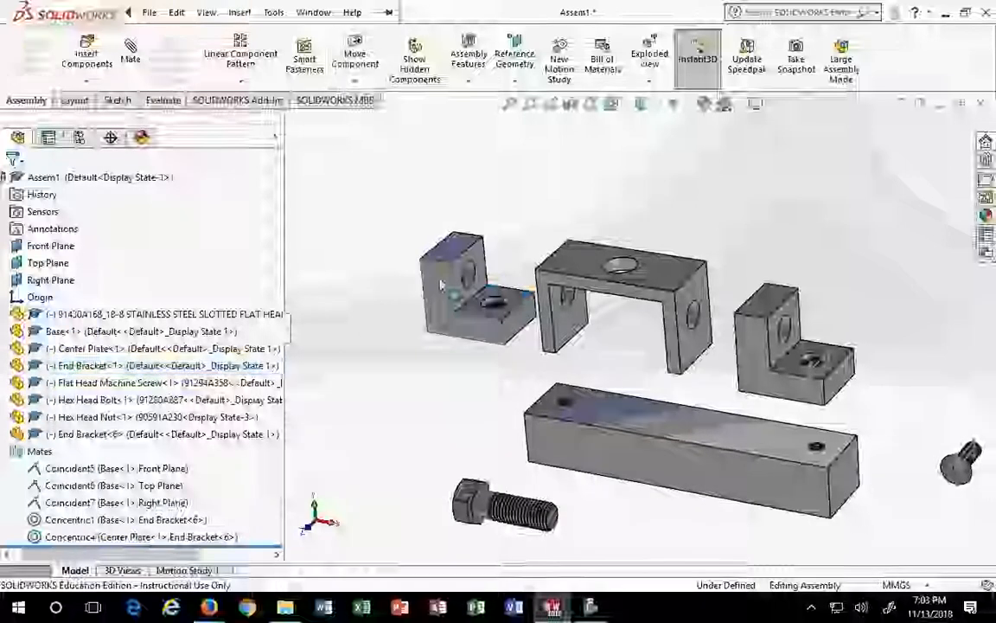
{"action": "left_click_drag", "start_coordinate": [458, 269], "coordinate": [496, 181]}
{"action": "left_click", "coordinate": [416, 240]}
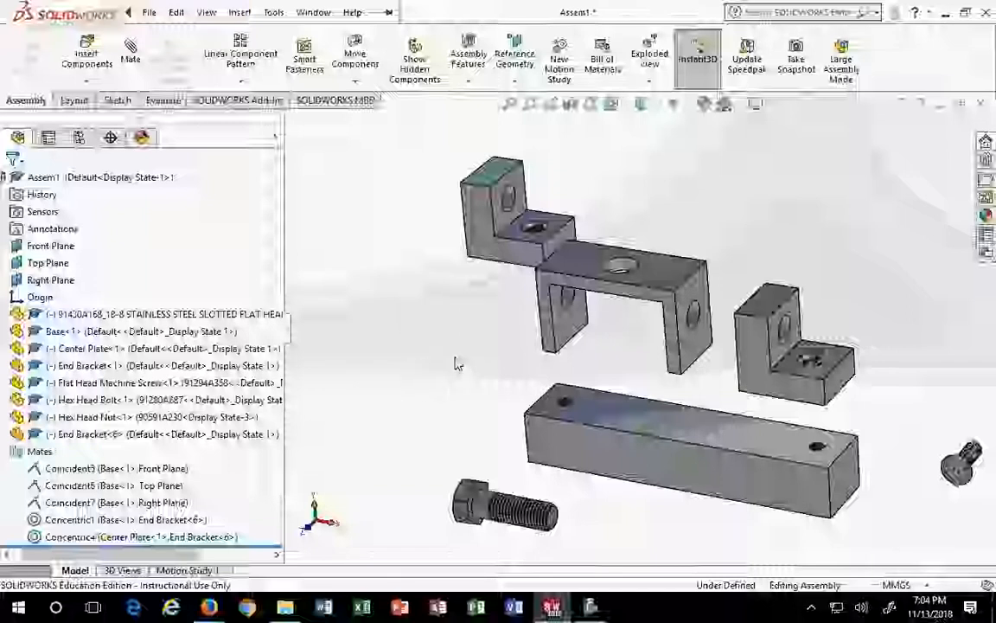
{"action": "left_click_drag", "start_coordinate": [698, 348], "coordinate": [721, 302]}
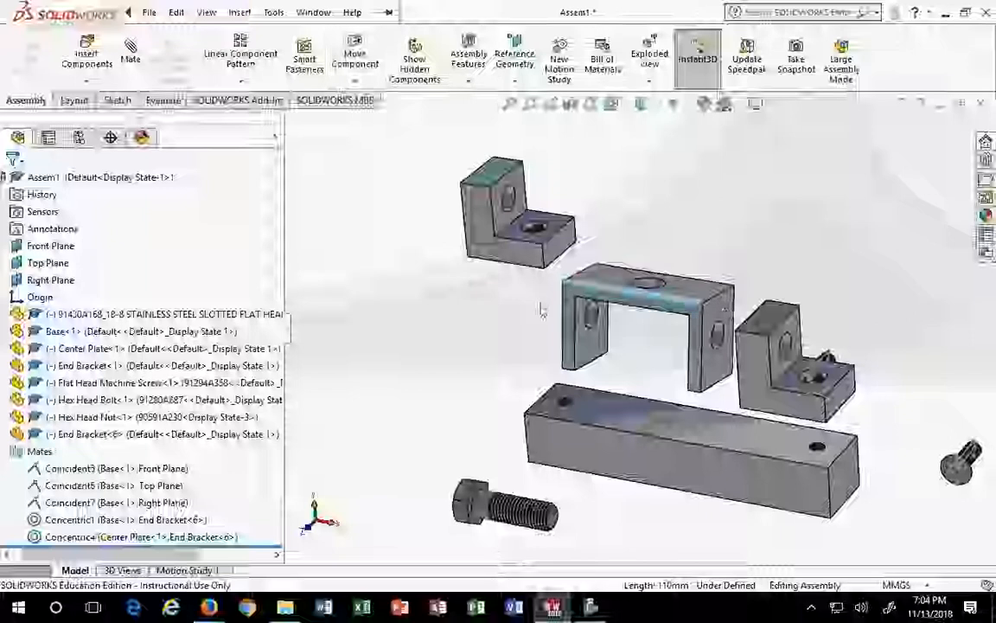
{"action": "scroll", "coordinate": [489, 257], "scroll_direction": "down", "scroll_amount": 3}
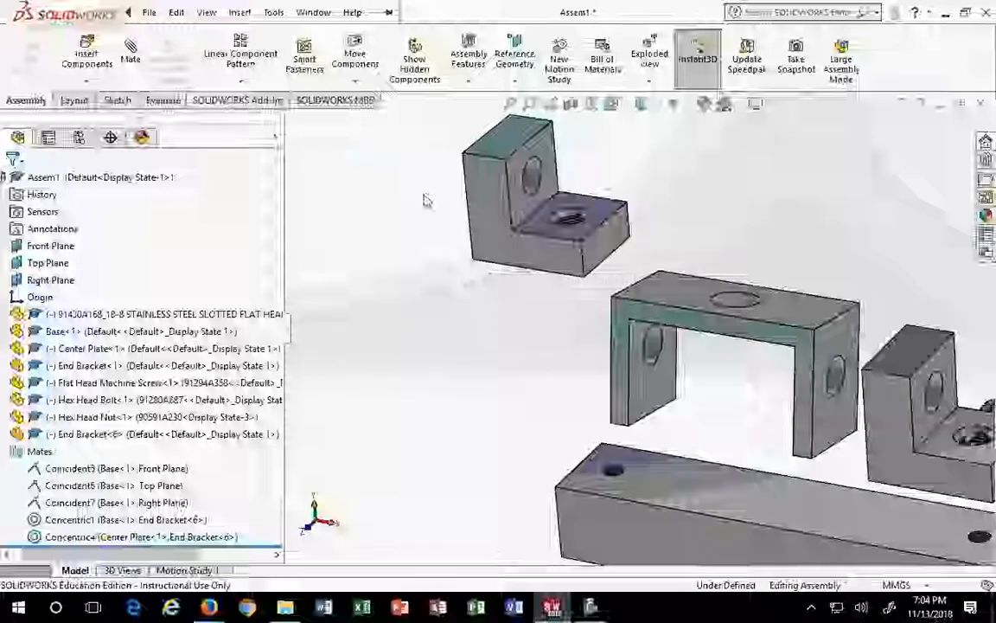
Mate the upright hole of End Bracket<1> concentric with the center plate's nearest side hole, using anti-aligned mate alignment
{"action": "left_click", "coordinate": [138, 55]}
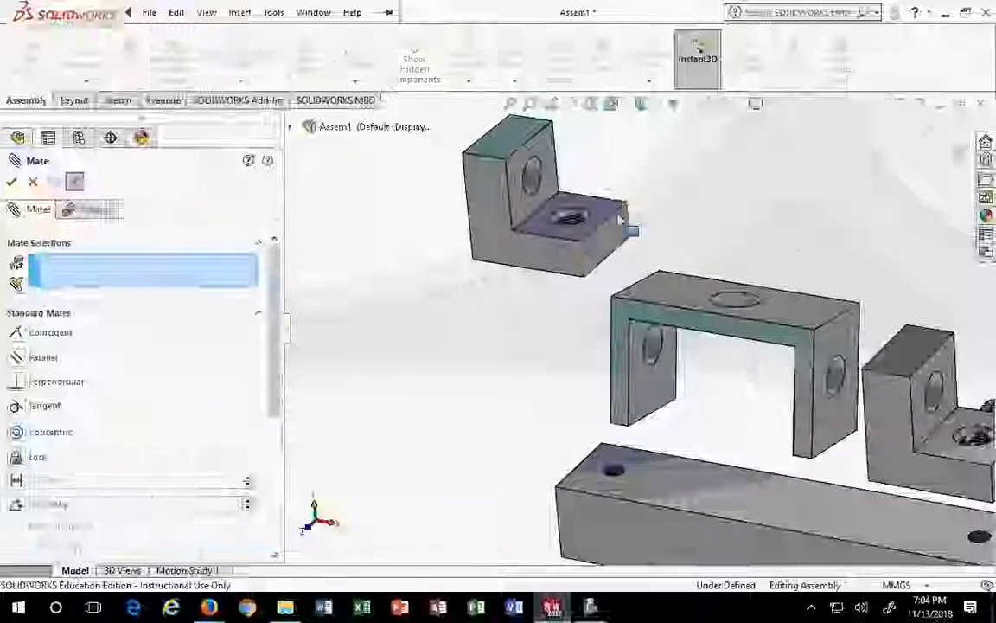
{"action": "scroll", "coordinate": [531, 173], "scroll_direction": "down", "scroll_amount": 2}
{"action": "left_click", "coordinate": [523, 173]}
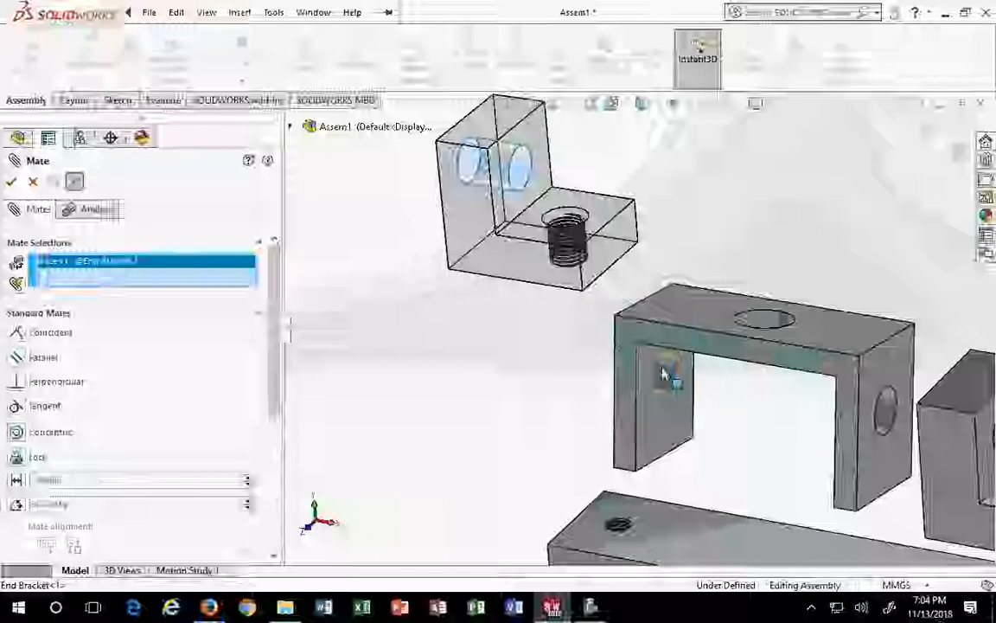
{"action": "left_click", "coordinate": [666, 374]}
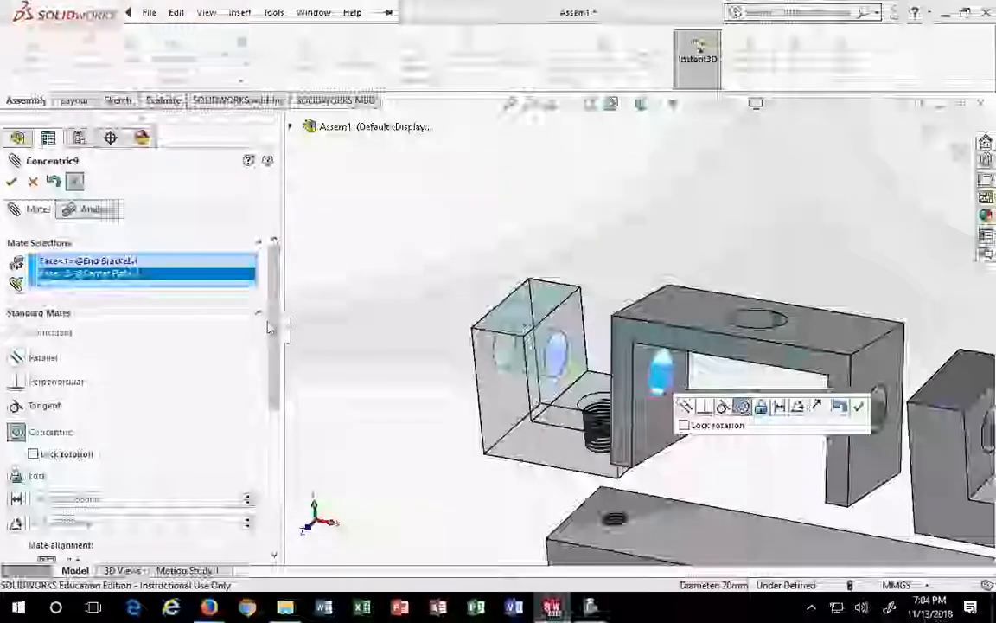
{"action": "left_click_drag", "start_coordinate": [282, 330], "coordinate": [275, 404]}
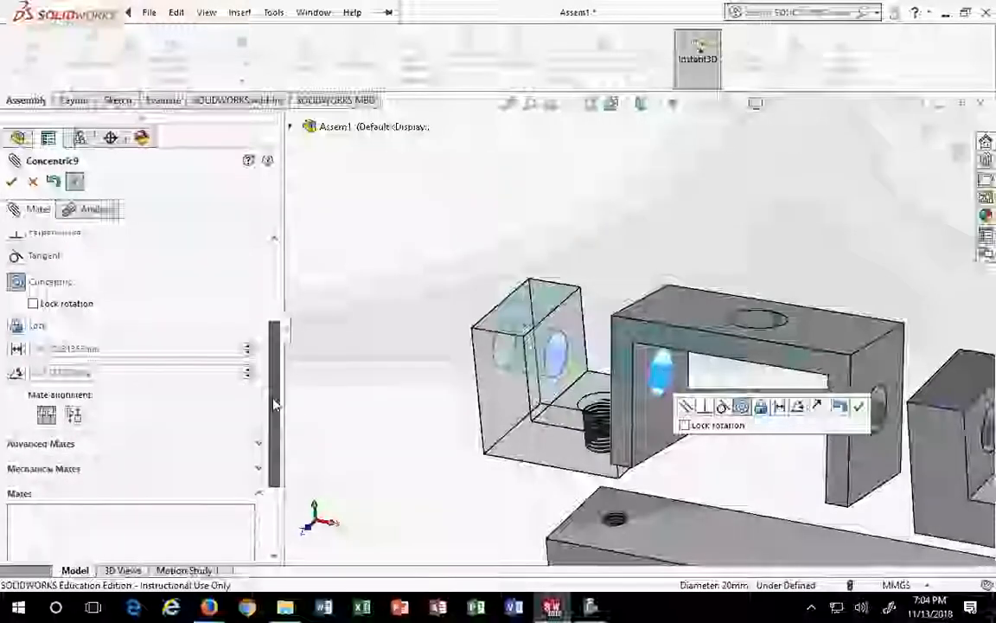
{"action": "left_click", "coordinate": [74, 415]}
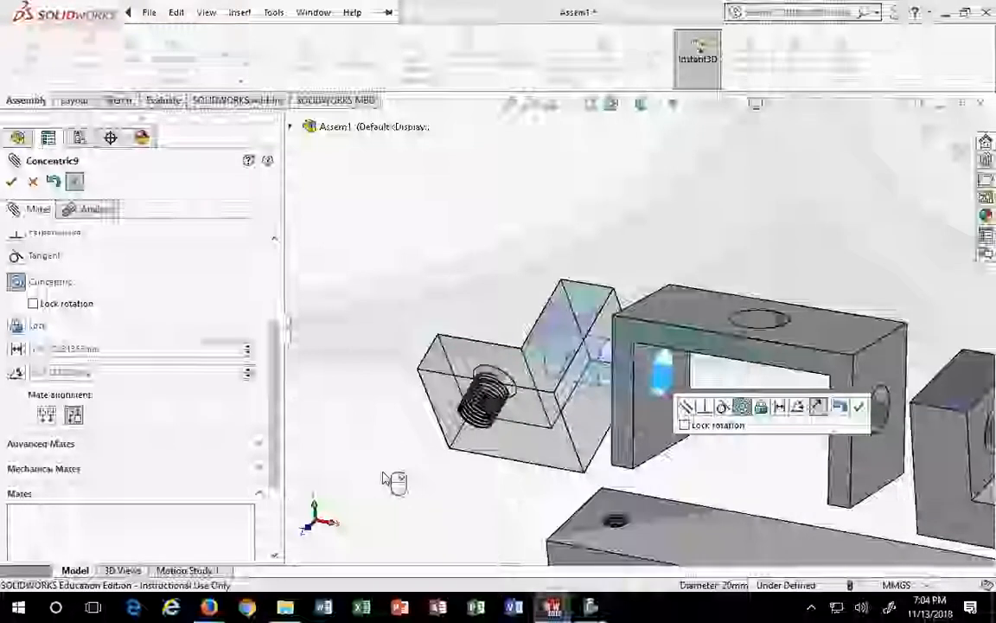
{"action": "left_click", "coordinate": [12, 182]}
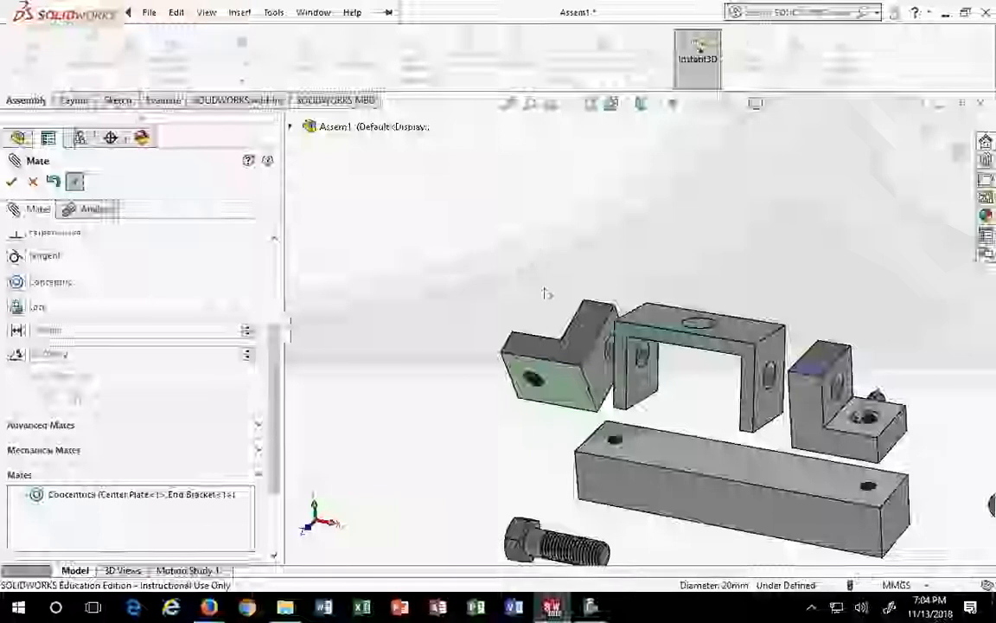
Try a tangent mate between the threaded foot hole of End Bracket<1> and the base's nearest threaded hole, and cancel it
{"action": "scroll", "coordinate": [545, 396], "scroll_direction": "down", "scroll_amount": 10}
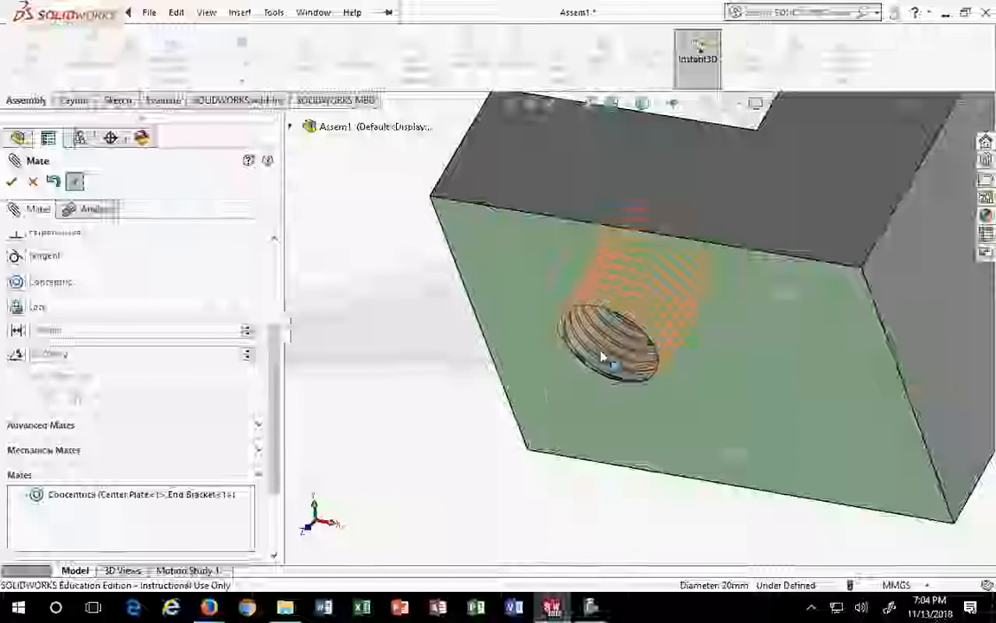
{"action": "scroll", "coordinate": [603, 356], "scroll_direction": "down", "scroll_amount": 5}
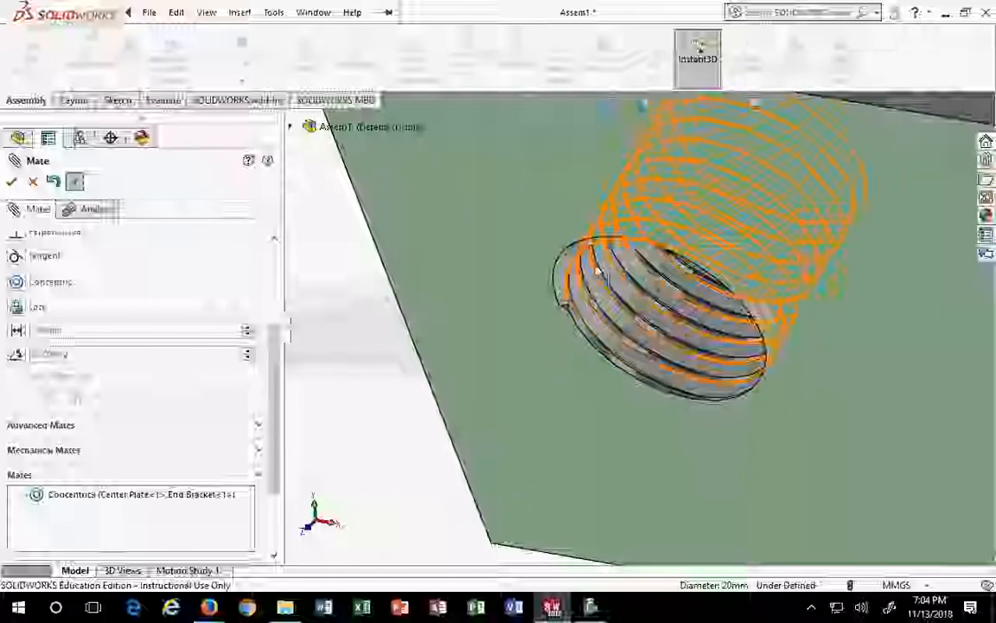
{"action": "scroll", "coordinate": [599, 279], "scroll_direction": "up", "scroll_amount": 12}
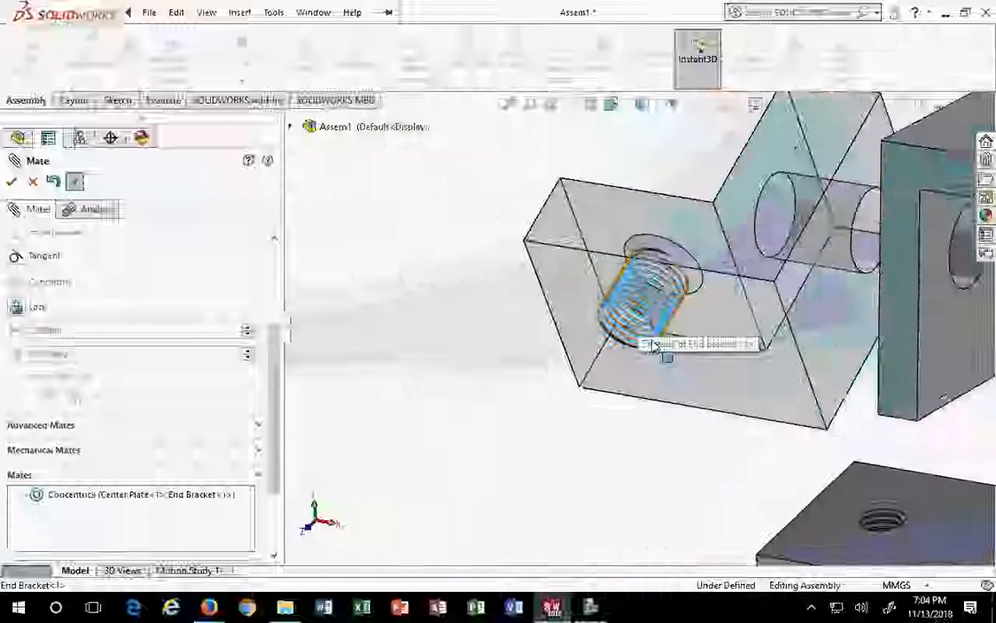
{"action": "scroll", "coordinate": [749, 420], "scroll_direction": "down", "scroll_amount": 6}
{"action": "scroll", "coordinate": [749, 421], "scroll_direction": "down", "scroll_amount": 6}
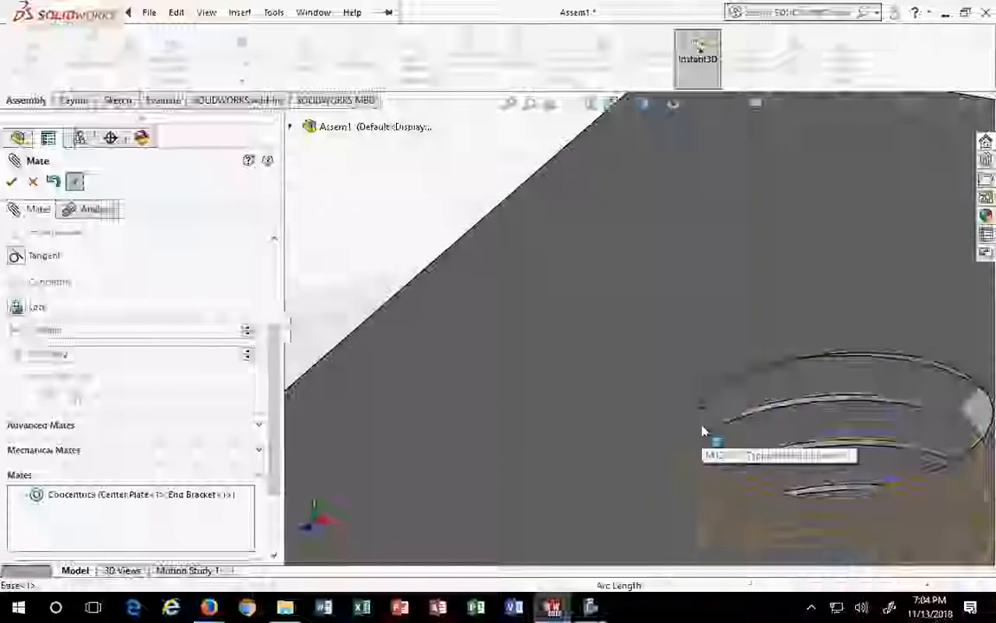
{"action": "left_click", "coordinate": [702, 429]}
{"action": "scroll", "coordinate": [703, 429], "scroll_direction": "up", "scroll_amount": 5}
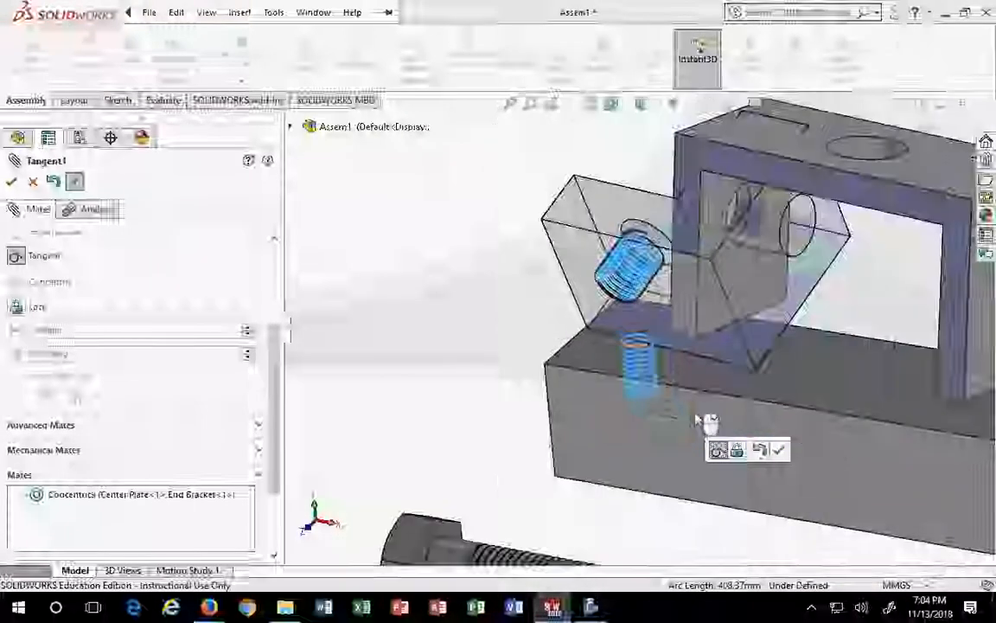
{"action": "scroll", "coordinate": [655, 458], "scroll_direction": "up", "scroll_amount": 3}
{"action": "mouse_move", "coordinate": [538, 418]}
{"action": "middle_mouse_down"}
{"action": "mouse_move", "coordinate": [596, 456]}
{"action": "mouse_move", "coordinate": [538, 438]}
{"action": "middle_mouse_up"}
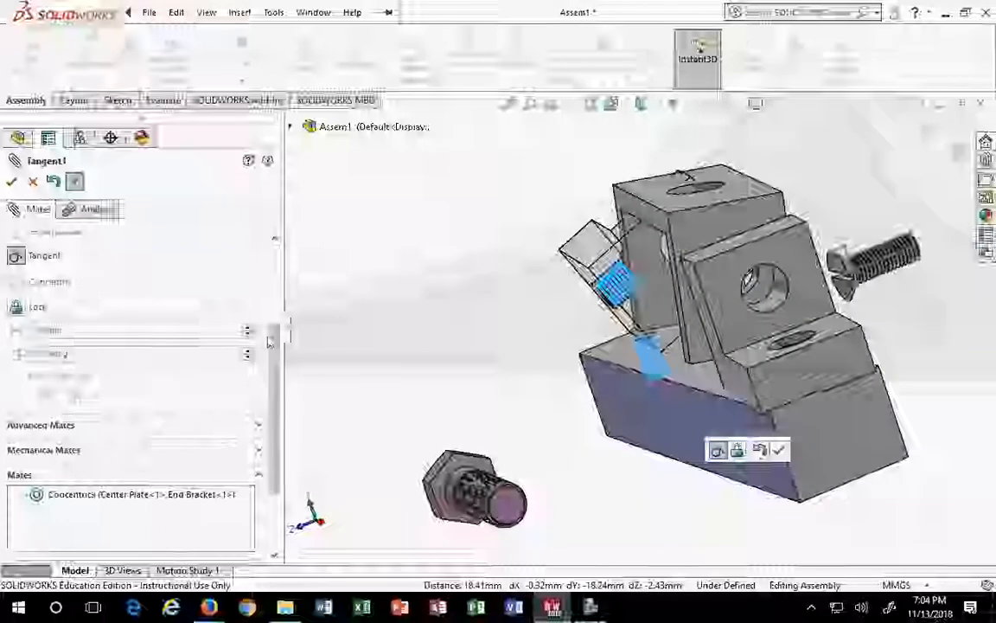
{"action": "scroll", "coordinate": [269, 343], "scroll_direction": "up", "scroll_amount": 5}
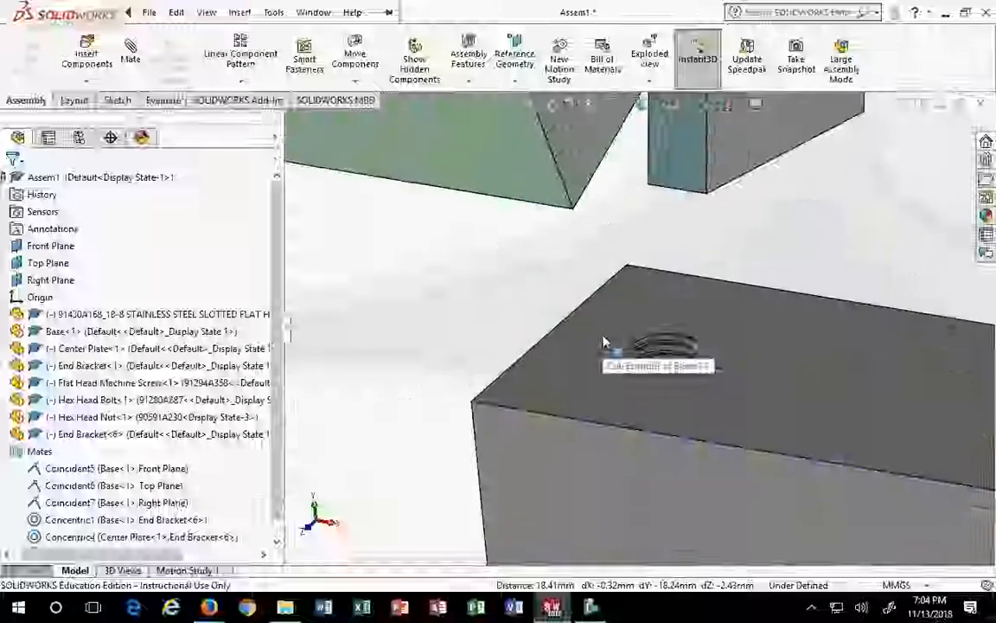
Add a concentric mate between the base's threaded hole below End Bracket<1> and that bracket's threaded foot hole
{"action": "left_click_drag", "start_coordinate": [583, 296], "coordinate": [558, 152]}
{"action": "left_click", "coordinate": [560, 213]}
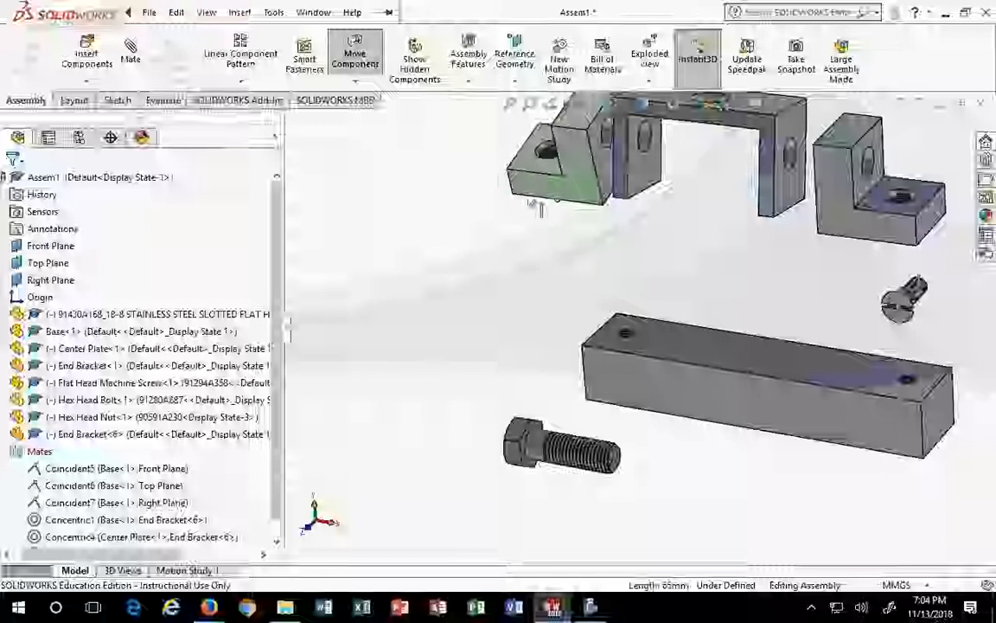
{"action": "left_click", "coordinate": [130, 50]}
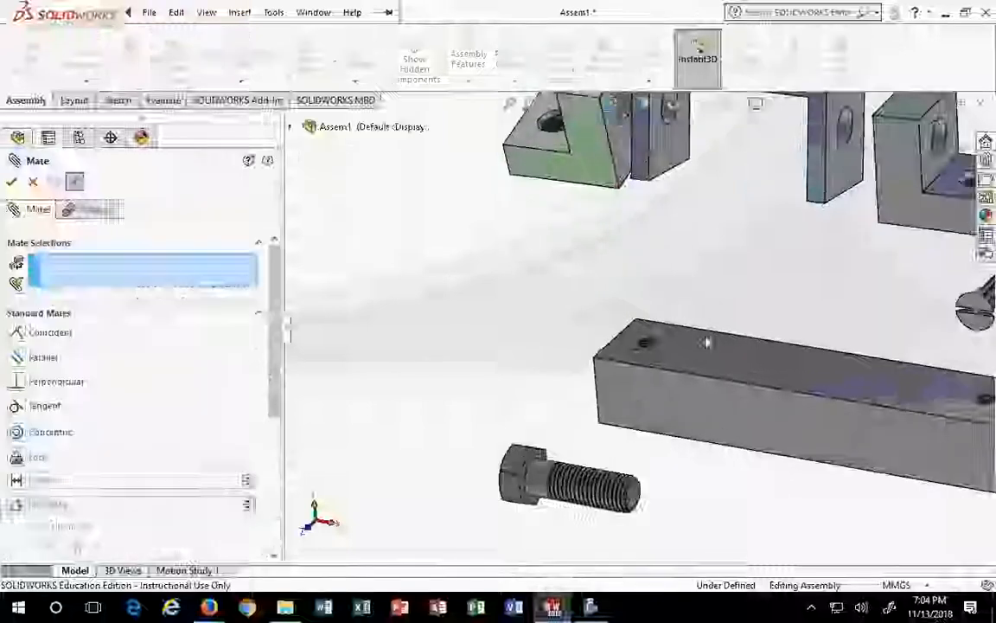
{"action": "scroll", "coordinate": [699, 392], "scroll_direction": "down", "scroll_amount": 6}
{"action": "scroll", "coordinate": [663, 330], "scroll_direction": "down", "scroll_amount": 5}
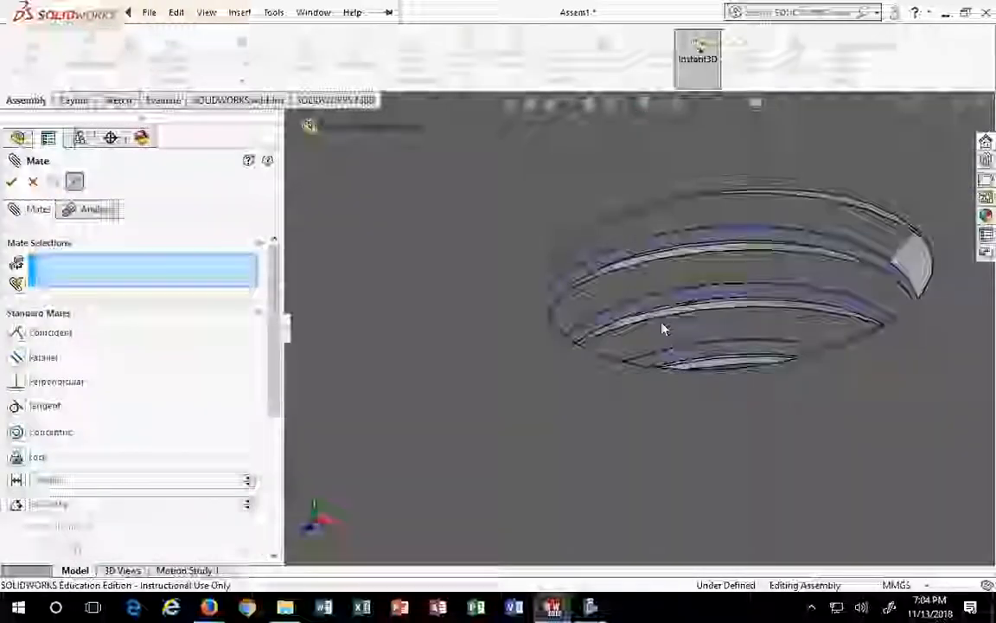
{"action": "left_click", "coordinate": [569, 285]}
{"action": "scroll", "coordinate": [494, 241], "scroll_direction": "up", "scroll_amount": 6}
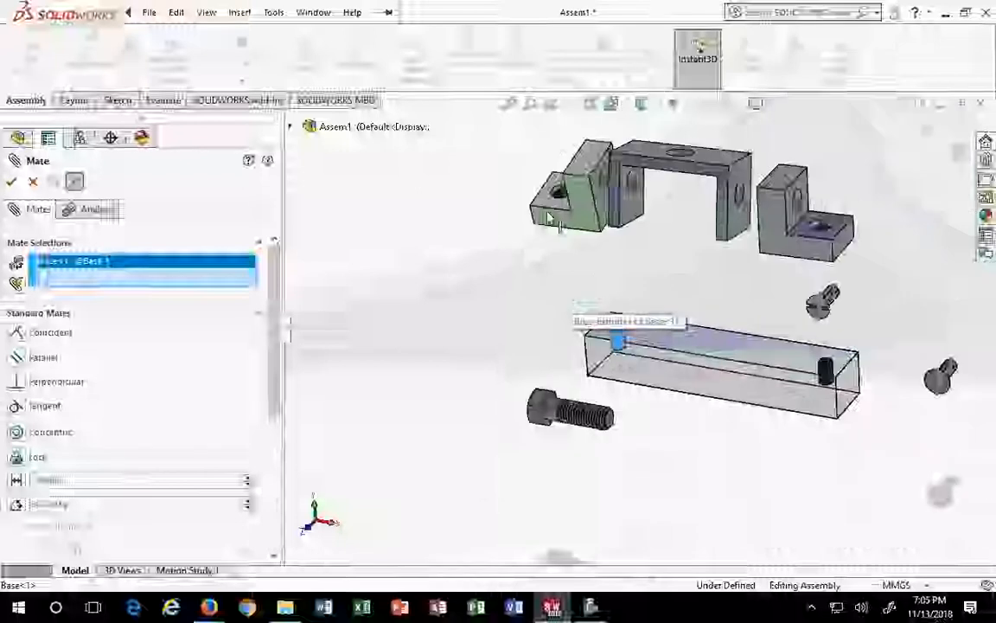
{"action": "scroll", "coordinate": [603, 203], "scroll_direction": "down", "scroll_amount": 5}
{"action": "scroll", "coordinate": [601, 201], "scroll_direction": "down", "scroll_amount": 5}
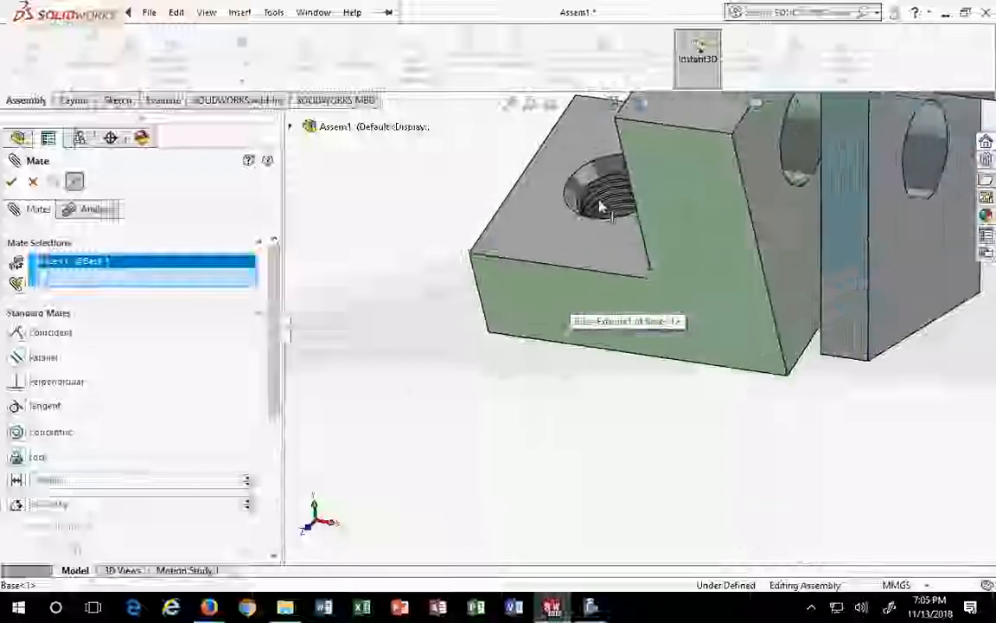
{"action": "scroll", "coordinate": [593, 201], "scroll_direction": "down", "scroll_amount": 5}
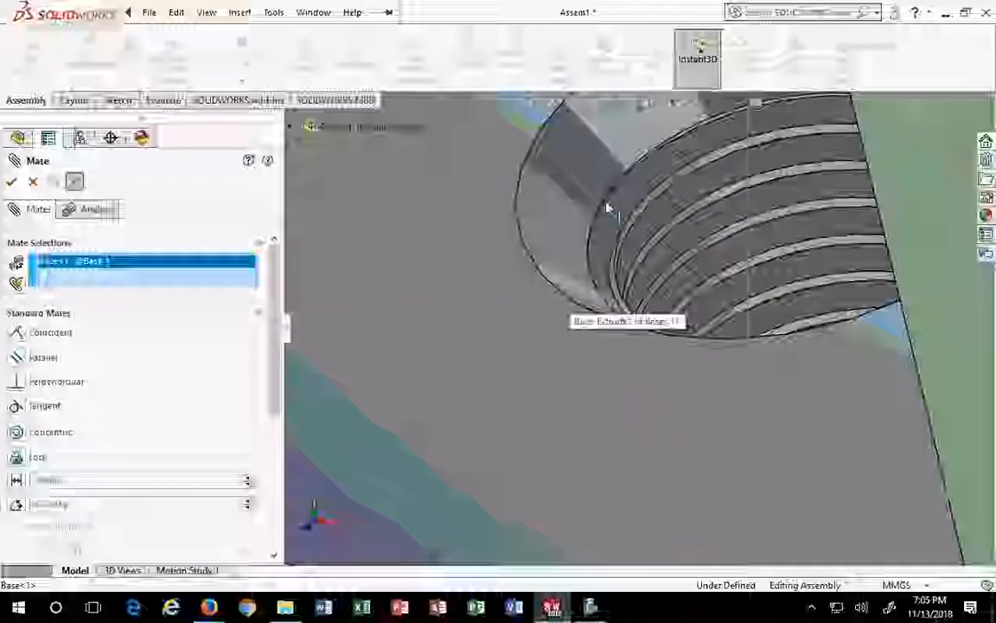
{"action": "left_click", "coordinate": [672, 189]}
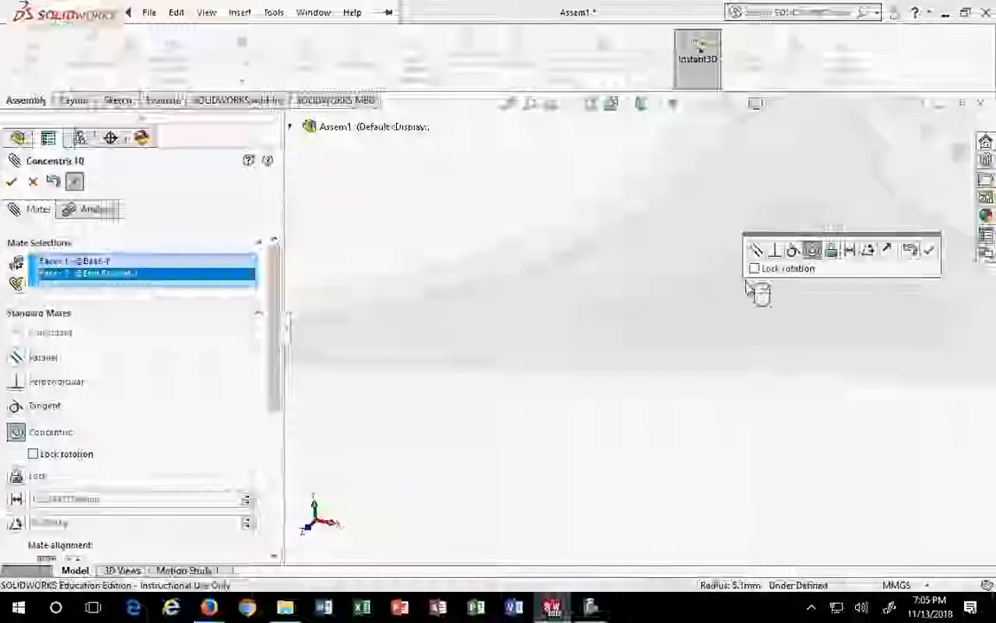
{"action": "scroll", "coordinate": [698, 439], "scroll_direction": "up", "scroll_amount": 5}
{"action": "scroll", "coordinate": [697, 439], "scroll_direction": "up", "scroll_amount": 3}
{"action": "scroll", "coordinate": [692, 506], "scroll_direction": "down", "scroll_amount": 5}
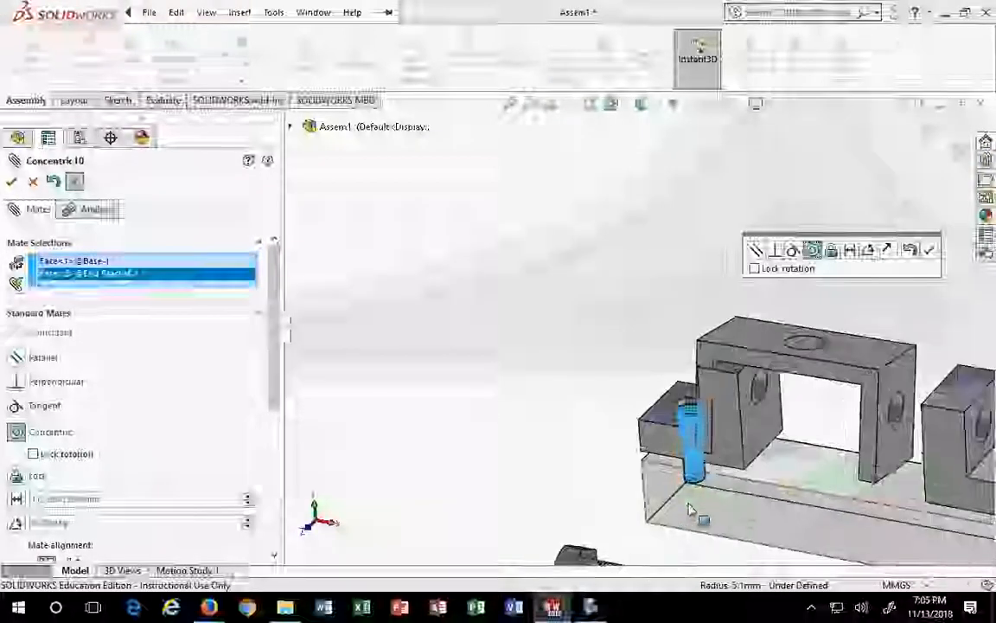
{"action": "middle_click_drag", "start_coordinate": [783, 525], "coordinate": [718, 450]}
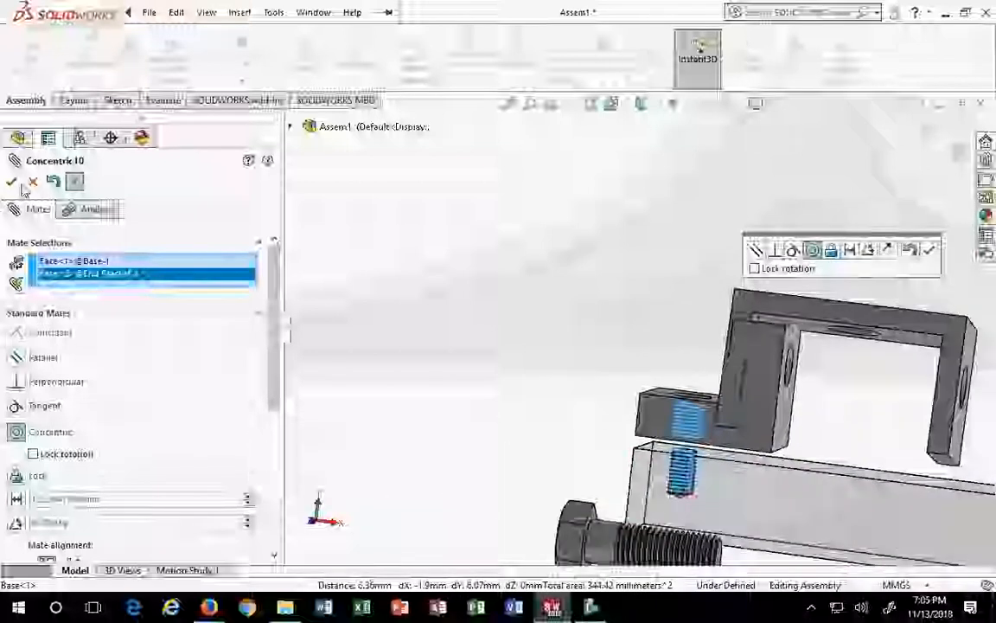
{"action": "left_click", "coordinate": [11, 180]}
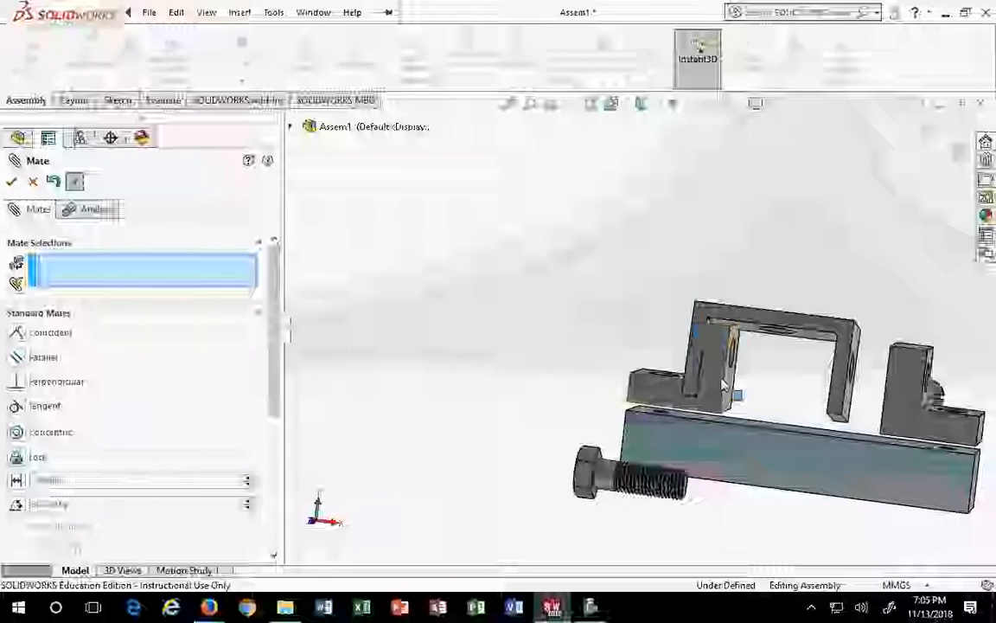
Raise End Bracket<1> off the base and shift the center plate between the uprights of the two end brackets
{"action": "left_click_drag", "start_coordinate": [724, 383], "coordinate": [725, 349]}
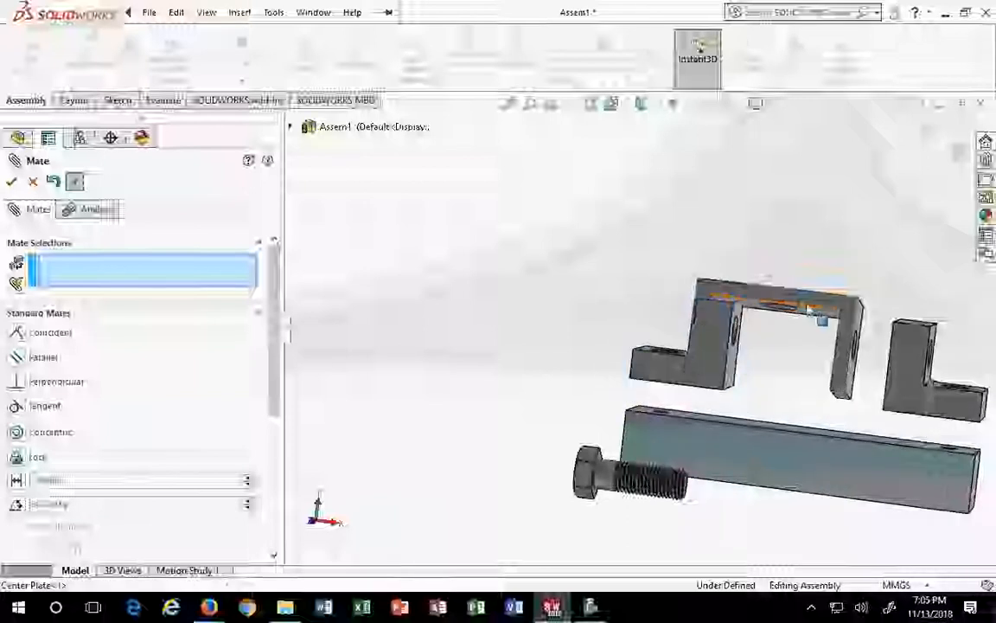
{"action": "left_click_drag", "start_coordinate": [809, 310], "coordinate": [741, 338]}
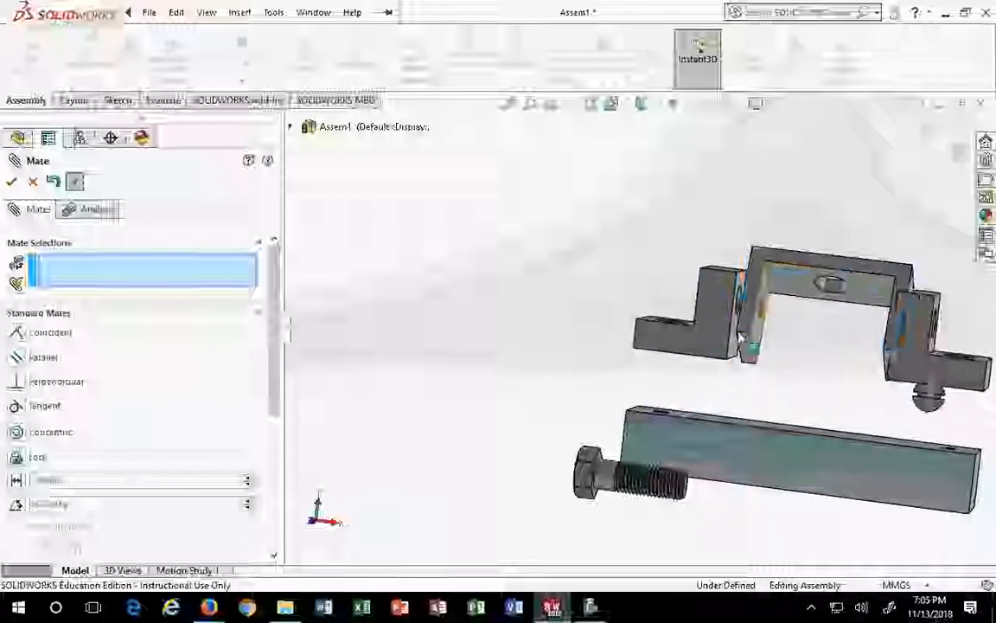
{"action": "left_click", "coordinate": [743, 333]}
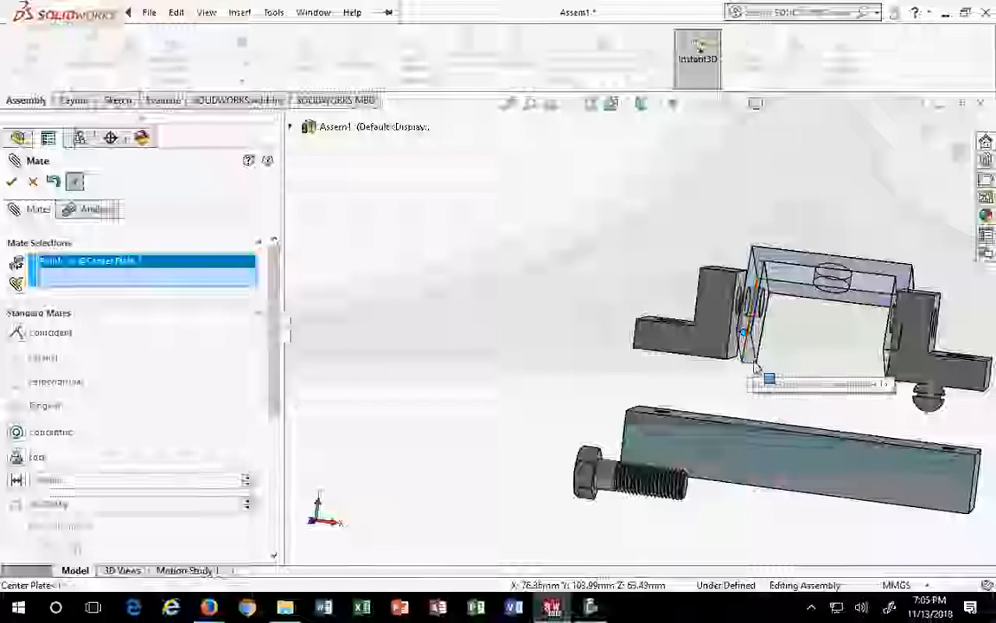
{"action": "mouse_move", "coordinate": [754, 368]}
{"action": "left_mouse_down"}
{"action": "mouse_move", "coordinate": [749, 350]}
{"action": "mouse_move", "coordinate": [752, 375]}
{"action": "left_mouse_up"}
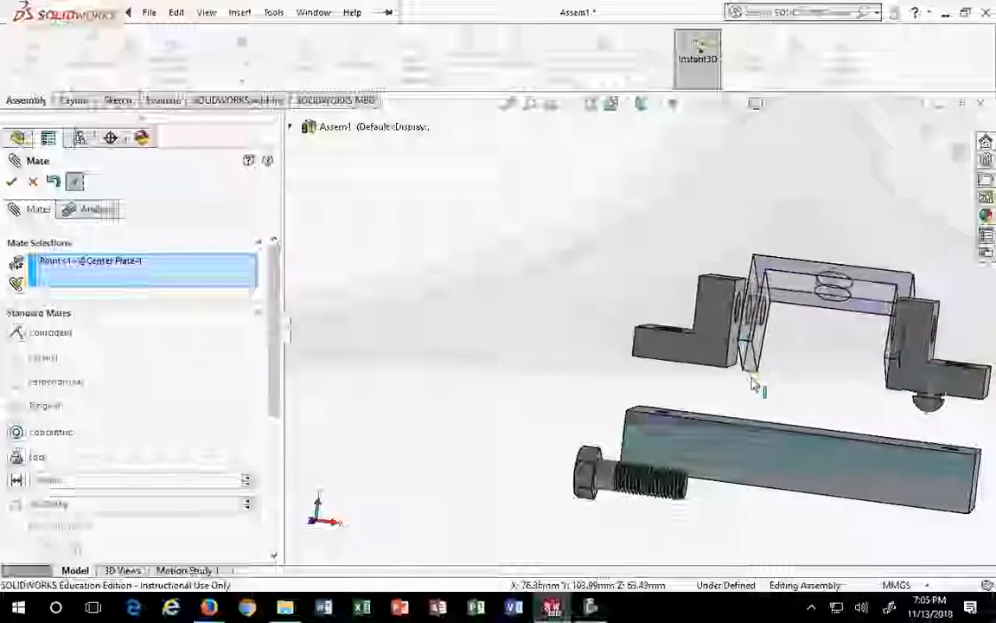
{"action": "middle_click_drag", "start_coordinate": [880, 406], "coordinate": [784, 313]}
{"action": "left_click_drag", "start_coordinate": [785, 313], "coordinate": [715, 301]}
{"action": "left_click_drag", "start_coordinate": [706, 342], "coordinate": [635, 298]}
{"action": "scroll", "coordinate": [758, 383], "scroll_direction": "down", "scroll_amount": 5}
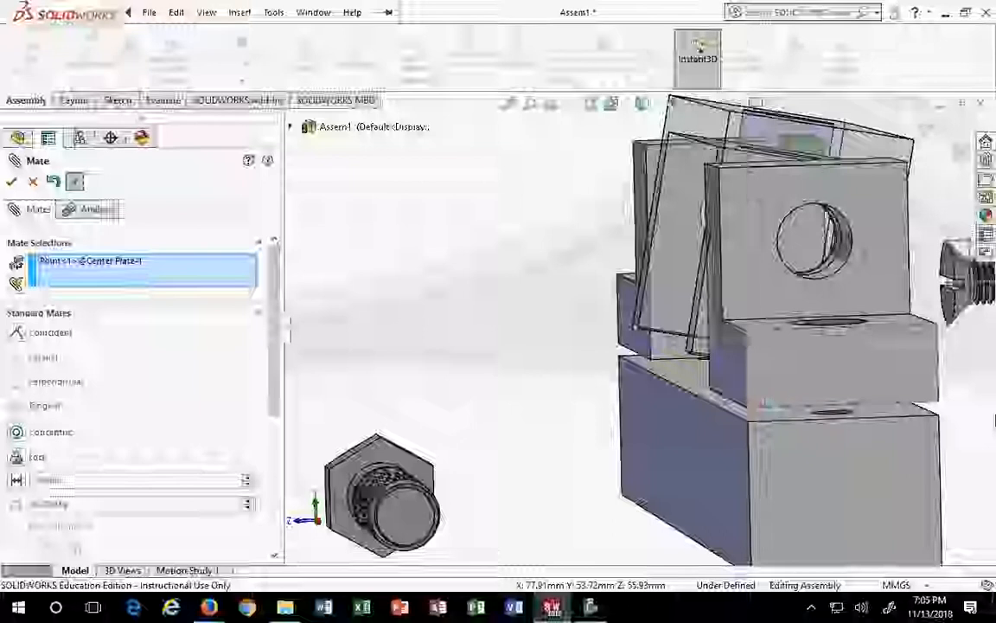
{"action": "middle_click_drag", "start_coordinate": [907, 435], "coordinate": [754, 372]}
{"action": "left_click", "coordinate": [774, 380]}
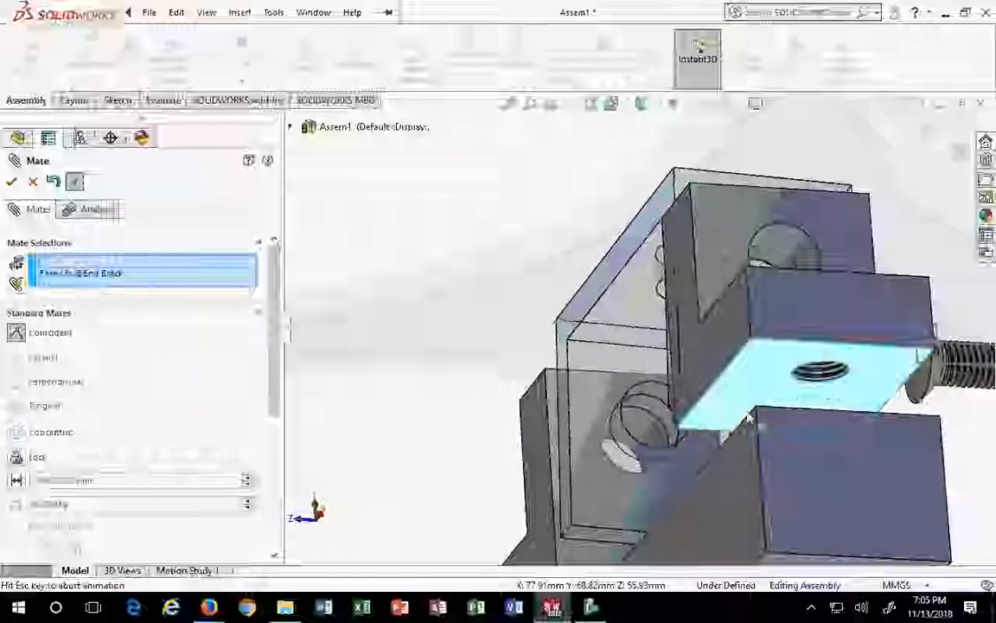
{"action": "middle_click_drag", "start_coordinate": [751, 512], "coordinate": [772, 532]}
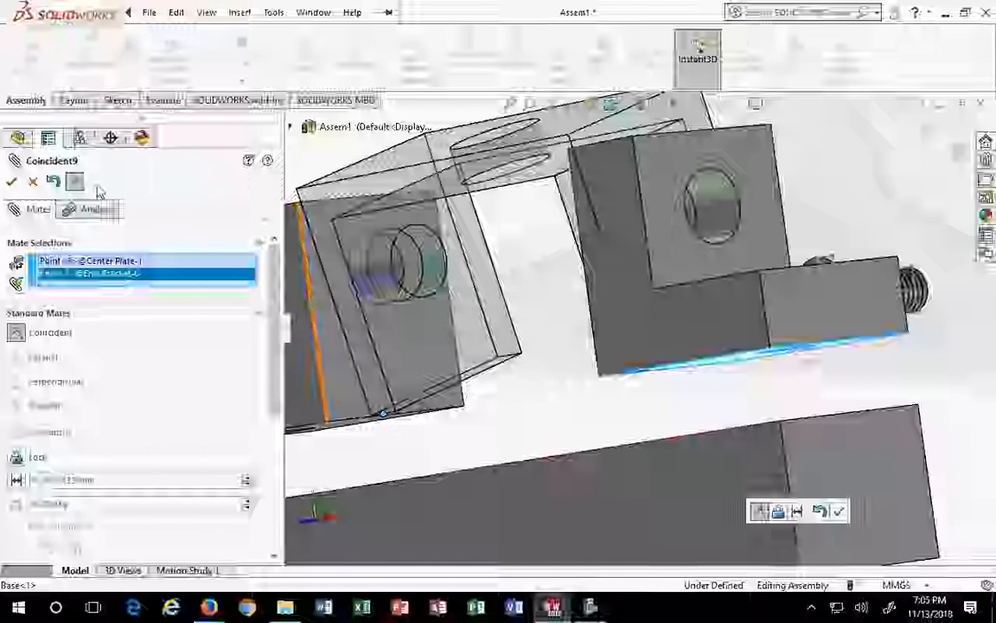
{"action": "left_click", "coordinate": [12, 181]}
{"action": "middle_click_drag", "start_coordinate": [350, 324], "coordinate": [707, 327]}
{"action": "key", "text": "Escape"}
Mate the underside of End Bracket<6> coincident with the top face of the base
{"action": "middle_click_drag", "start_coordinate": [562, 234], "coordinate": [716, 378]}
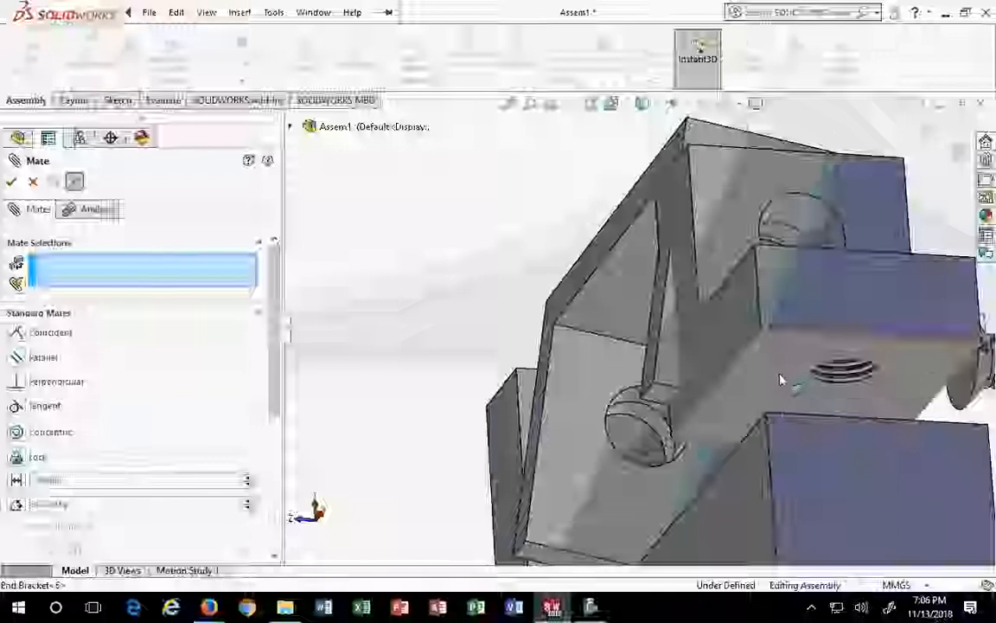
{"action": "left_click", "coordinate": [780, 386]}
{"action": "left_click", "coordinate": [787, 421]}
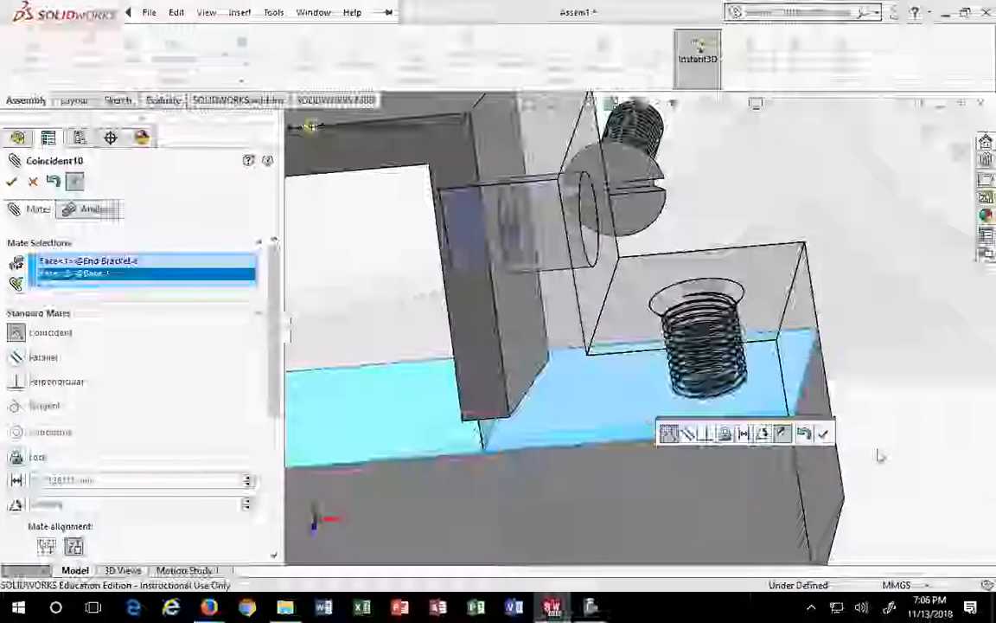
{"action": "left_click", "coordinate": [823, 434]}
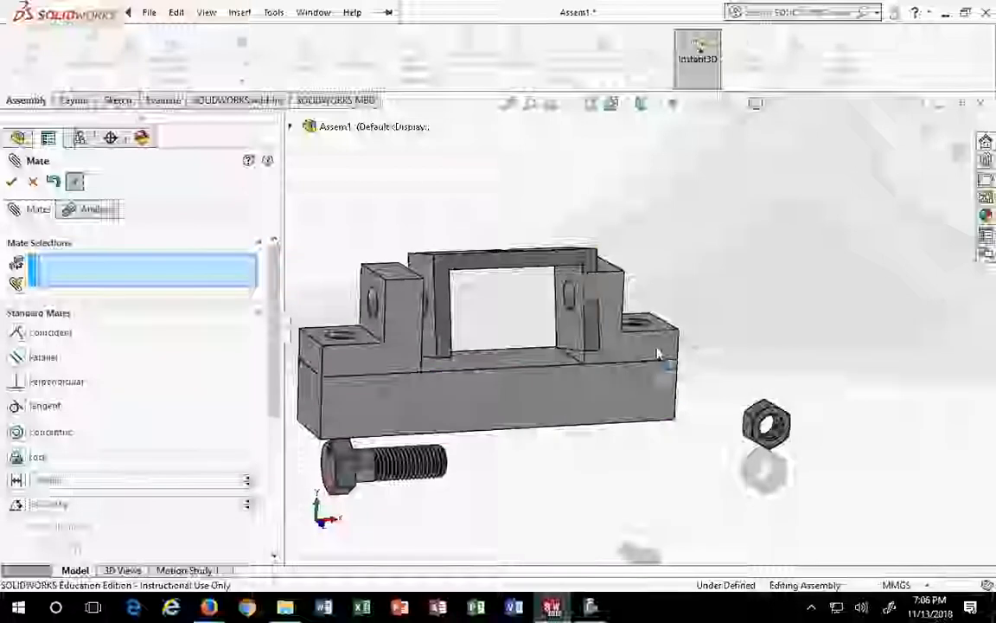
Pull the center plate clear of End Bracket<1>, and mate its outer leg face coincident with that bracket's inner upright face
{"action": "left_click_drag", "start_coordinate": [514, 253], "coordinate": [822, 286]}
{"action": "left_click_drag", "start_coordinate": [595, 244], "coordinate": [497, 253]}
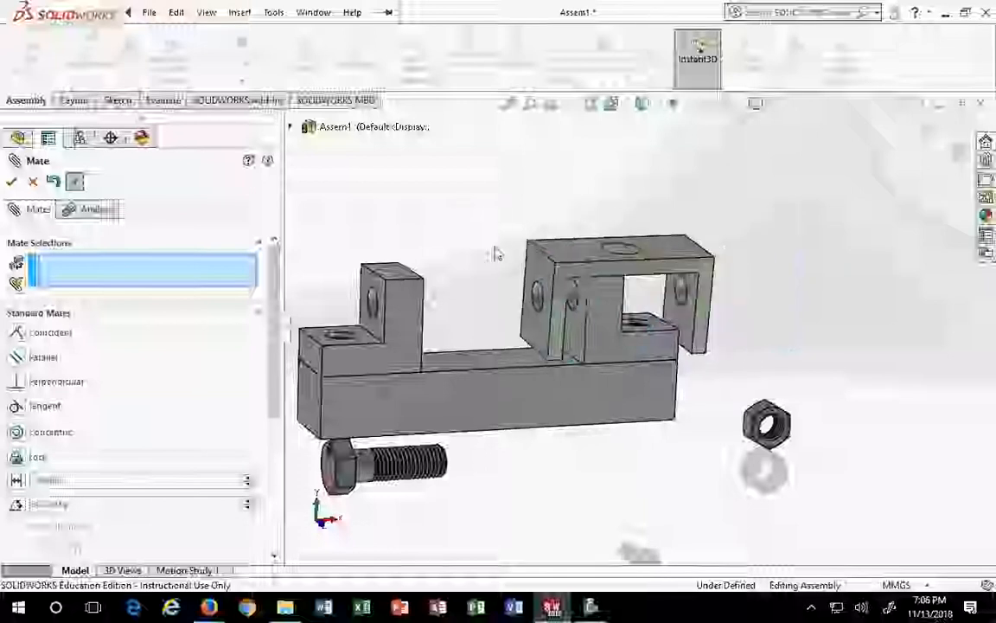
{"action": "left_click", "coordinate": [538, 274]}
{"action": "middle_click_drag", "start_coordinate": [495, 309], "coordinate": [393, 290]}
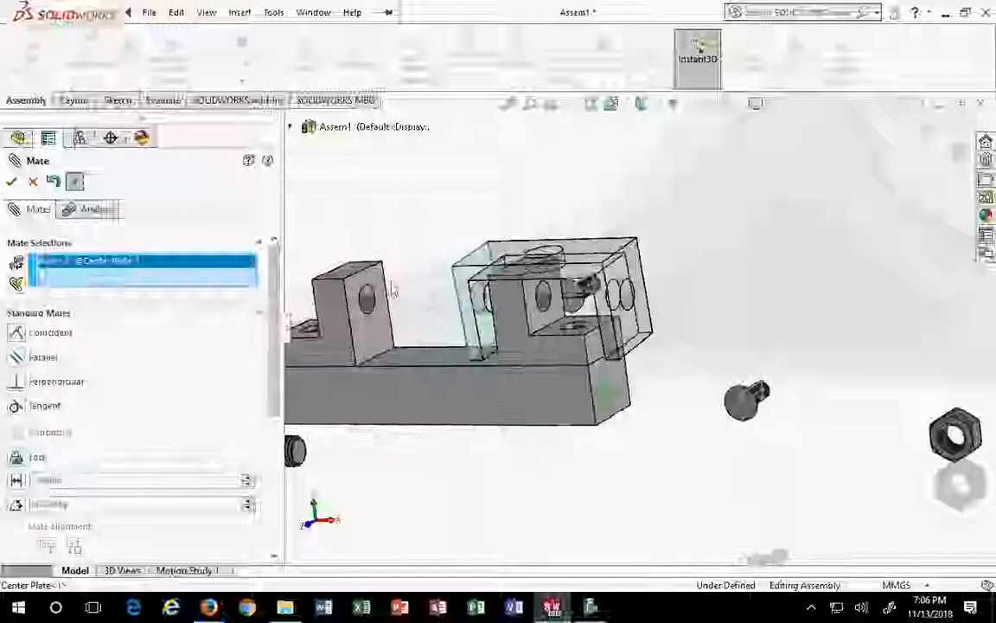
{"action": "left_click", "coordinate": [380, 281]}
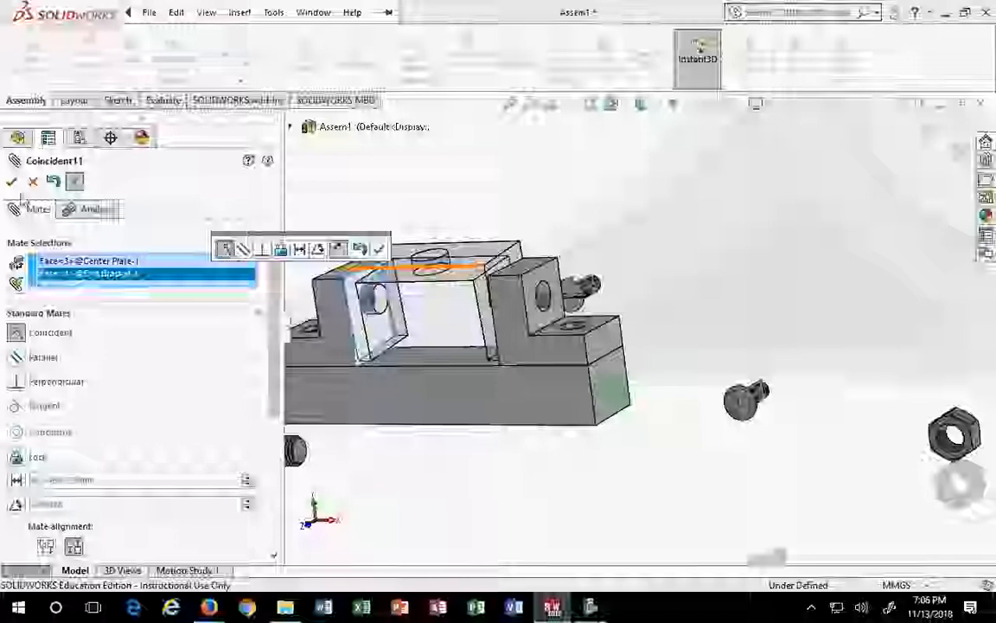
{"action": "left_click", "coordinate": [12, 182]}
{"action": "left_click", "coordinate": [12, 181]}
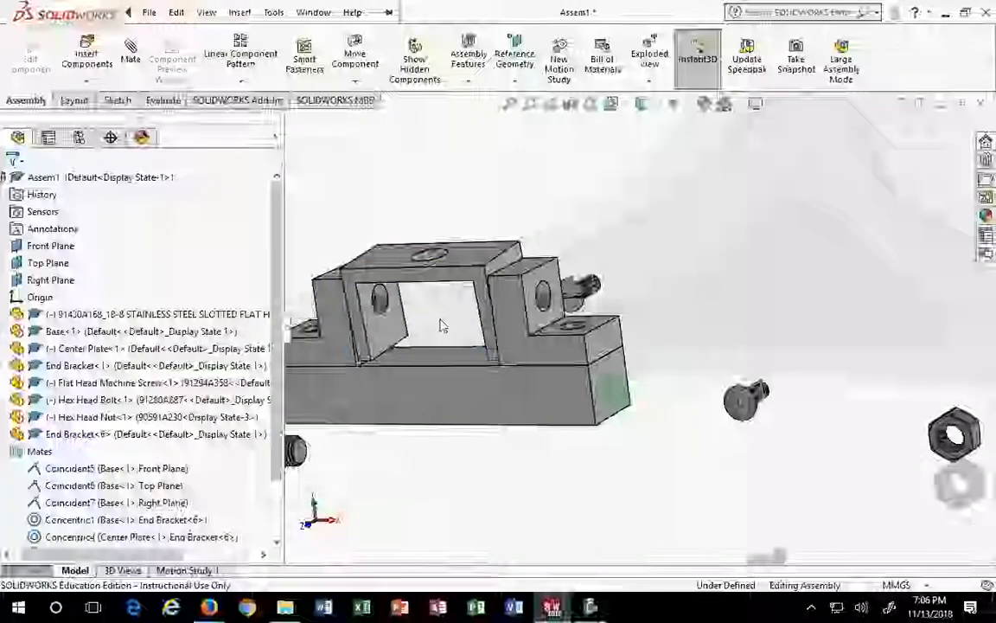
Swing the center plate about its side holes to check its remaining freedom of movement
{"action": "left_click", "coordinate": [434, 280]}
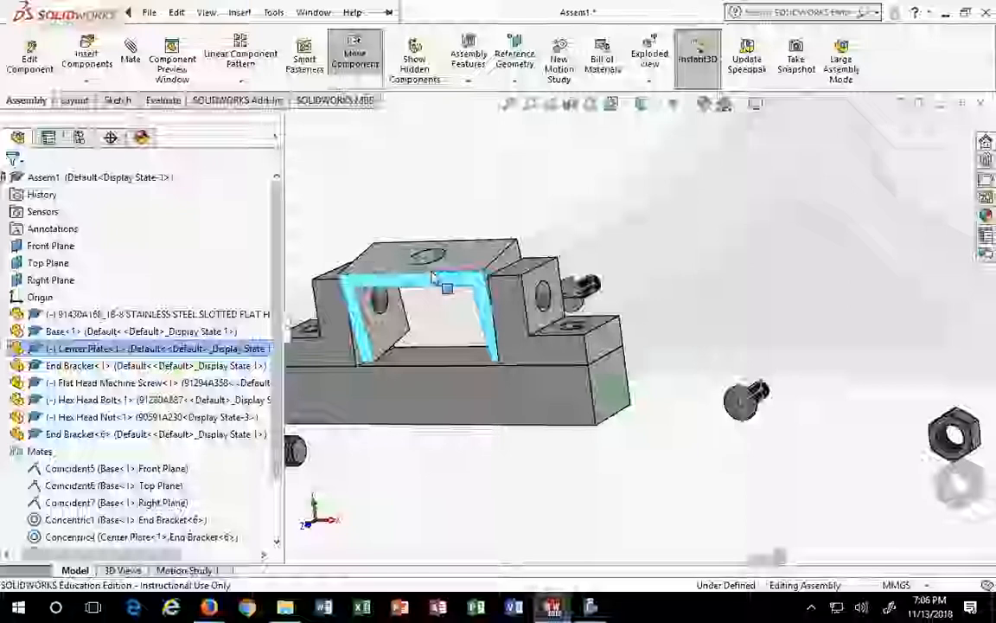
{"action": "left_click_drag", "start_coordinate": [431, 275], "coordinate": [435, 259]}
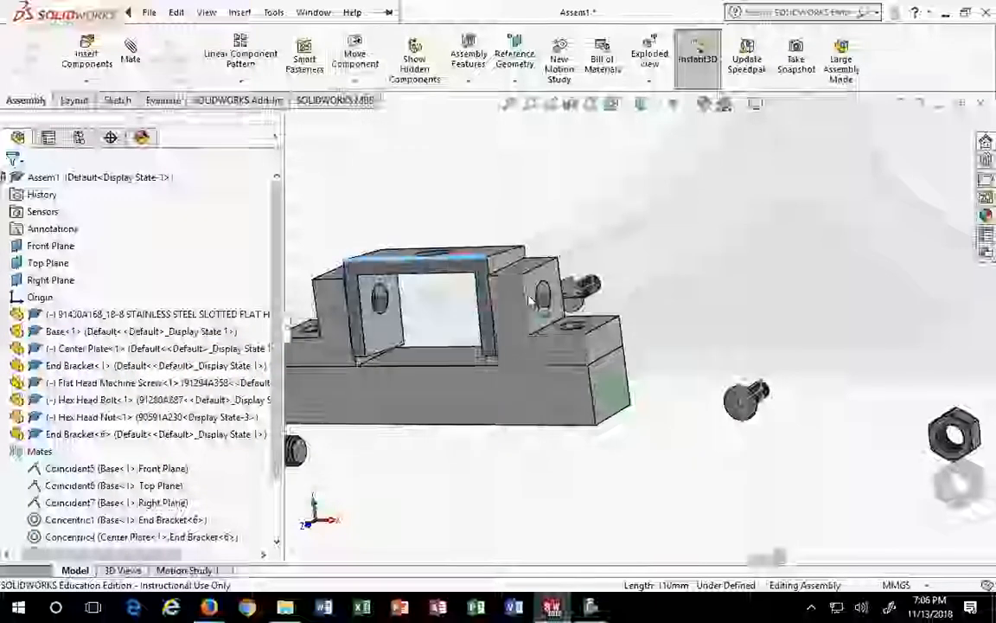
Move the slotted screw behind the bracket and the hex head bolt below the base clear of the assembled parts
{"action": "left_click_drag", "start_coordinate": [583, 311], "coordinate": [740, 286]}
{"action": "scroll", "coordinate": [511, 445], "scroll_direction": "up", "scroll_amount": 3}
{"action": "scroll", "coordinate": [511, 445], "scroll_direction": "down", "scroll_amount": 3}
{"action": "left_click_drag", "start_coordinate": [411, 385], "coordinate": [444, 178]}
{"action": "left_click", "coordinate": [459, 435]}
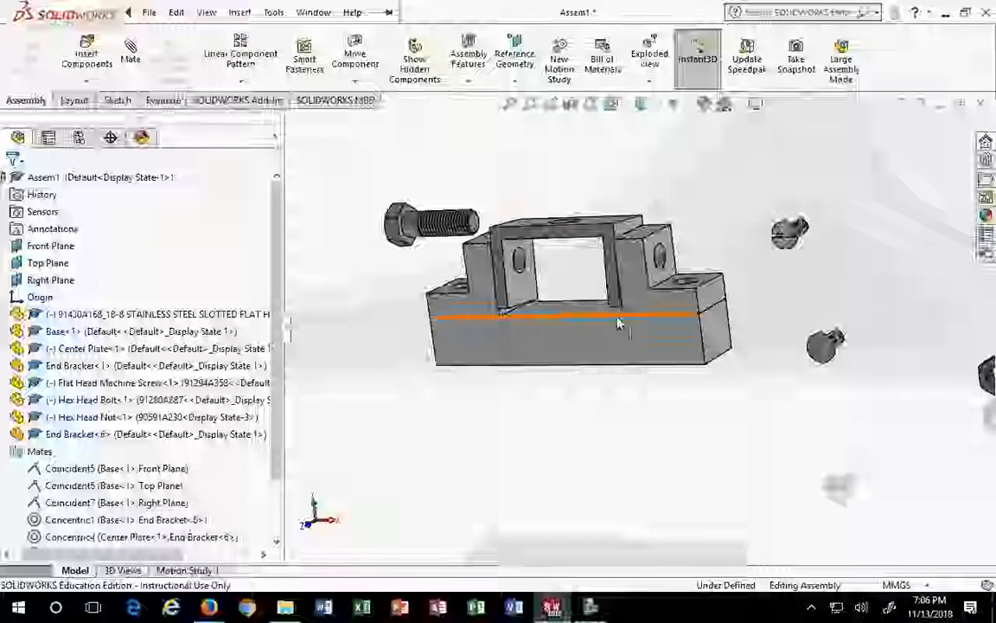
Rotate the center plate back and forth on its side holes and examine the gap between its legs and the base
{"action": "scroll", "coordinate": [576, 251], "scroll_direction": "down", "scroll_amount": 6}
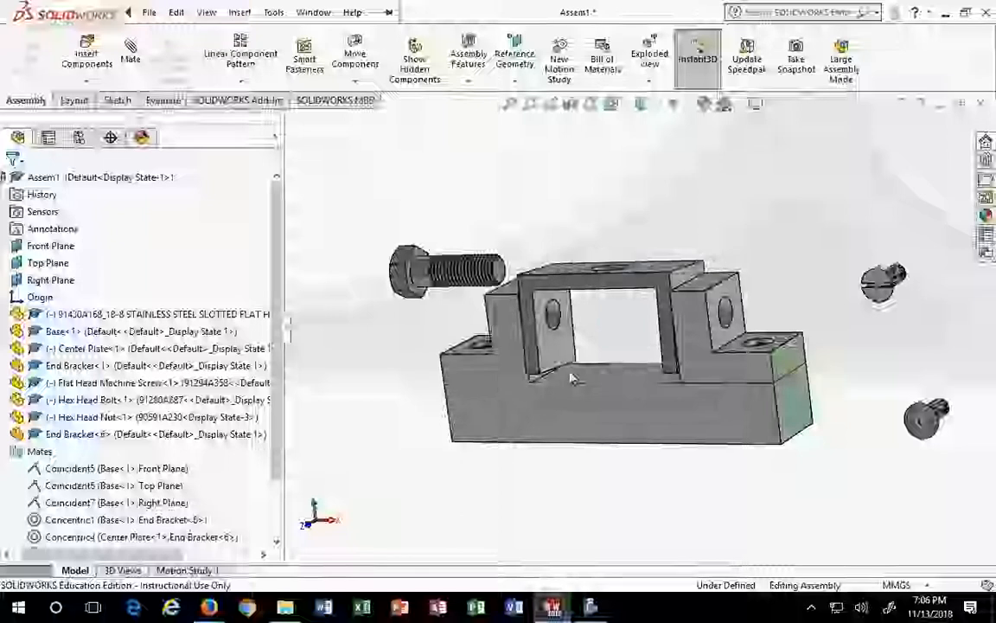
{"action": "left_click_drag", "start_coordinate": [608, 259], "coordinate": [614, 281]}
{"action": "left_click_drag", "start_coordinate": [609, 299], "coordinate": [606, 302]}
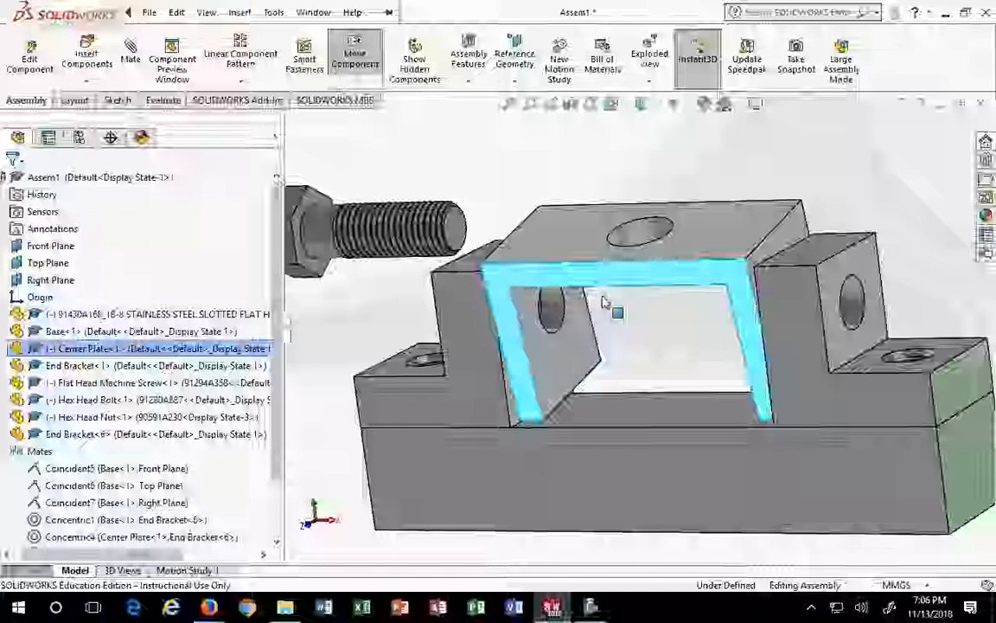
{"action": "left_click_drag", "start_coordinate": [603, 297], "coordinate": [607, 277]}
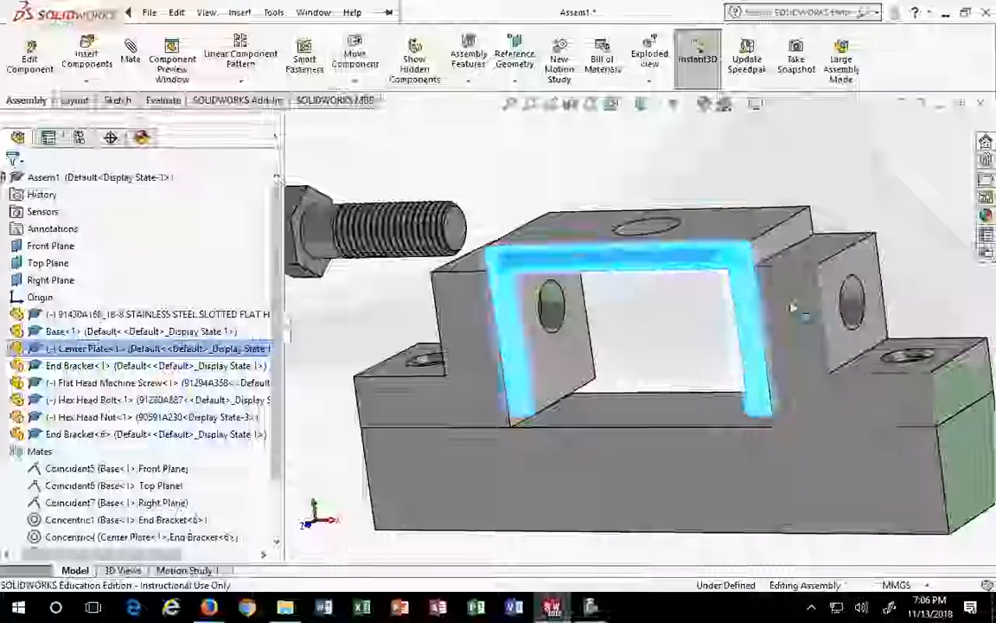
{"action": "scroll", "coordinate": [703, 353], "scroll_direction": "down", "scroll_amount": 8}
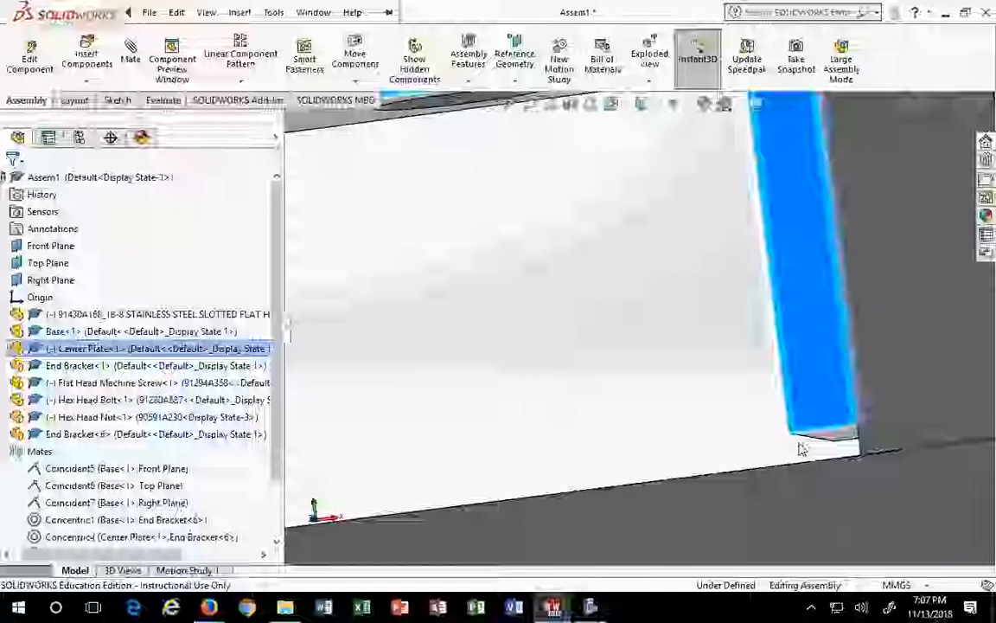
{"action": "scroll", "coordinate": [692, 379], "scroll_direction": "up", "scroll_amount": 8}
{"action": "left_click", "coordinate": [512, 173]}
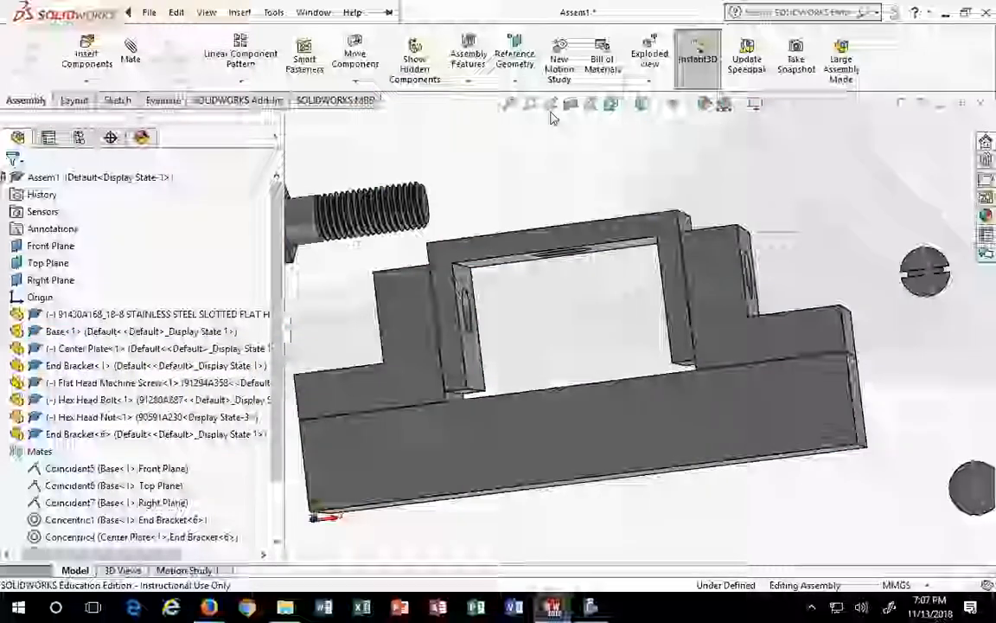
Switch to the Front view and rotate the center plate until its legs stand upright above the base
{"action": "left_click", "coordinate": [611, 104]}
{"action": "left_click", "coordinate": [632, 171]}
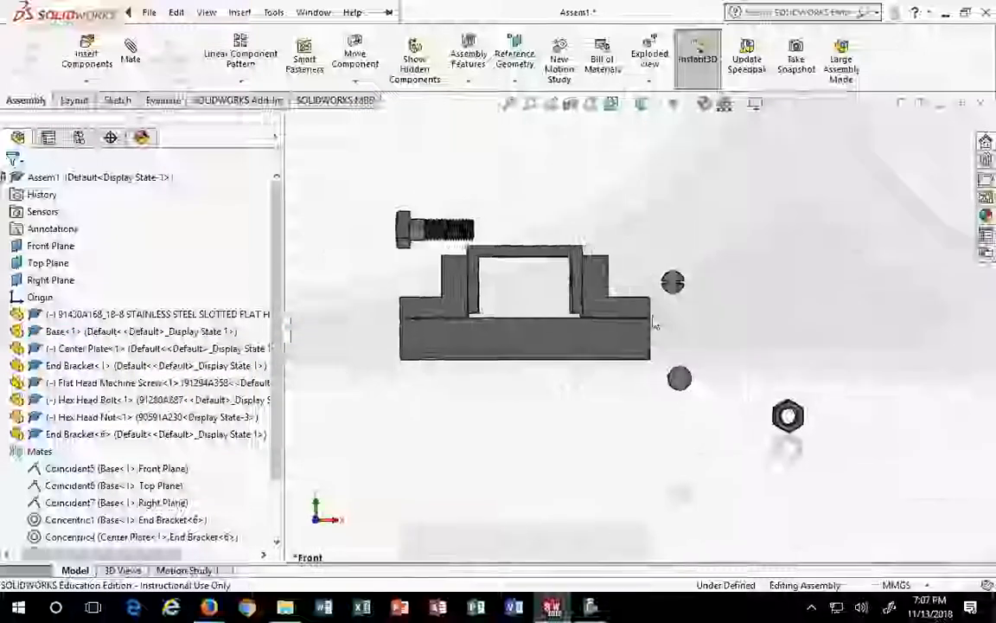
{"action": "scroll", "coordinate": [611, 294], "scroll_direction": "down", "scroll_amount": 4}
{"action": "left_click_drag", "start_coordinate": [611, 294], "coordinate": [601, 330]}
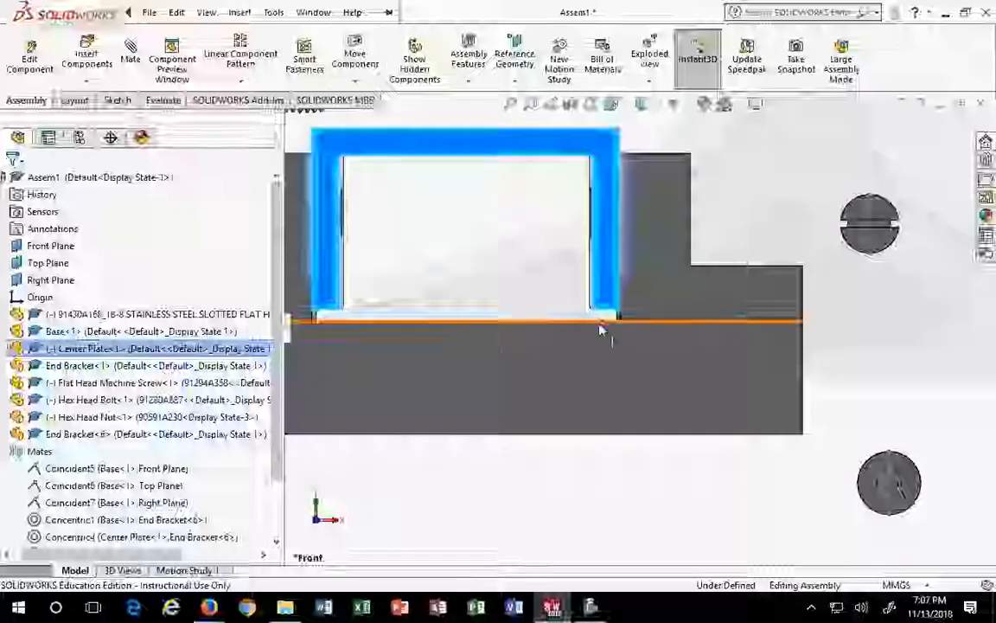
{"action": "left_click", "coordinate": [574, 315]}
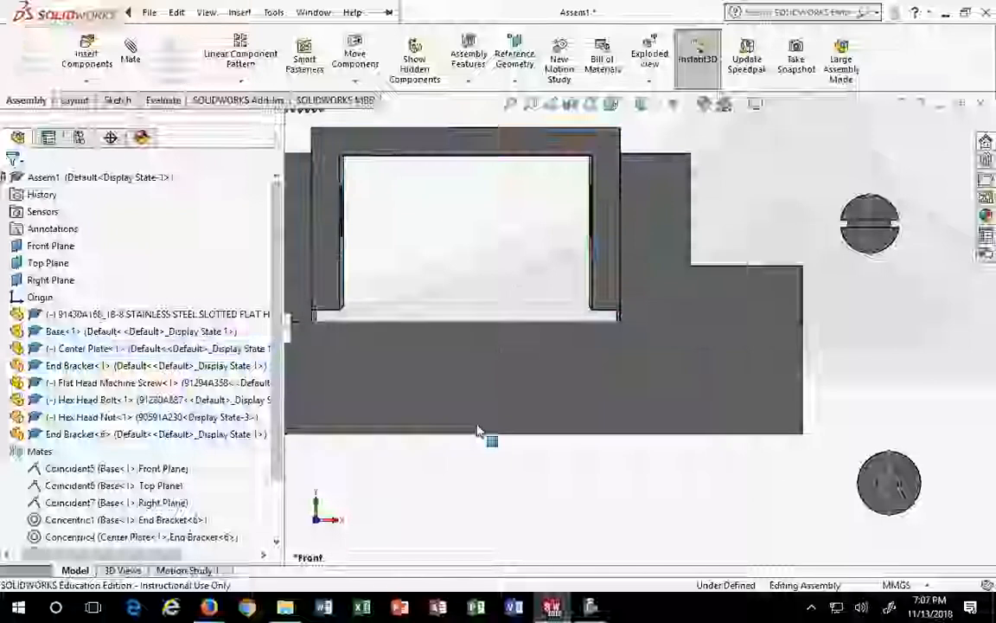
Switch to the drill jig drawing in Firefox and examine its assembly note and the picture of the assembled jig
{"action": "mouse_move", "coordinate": [209, 607]}
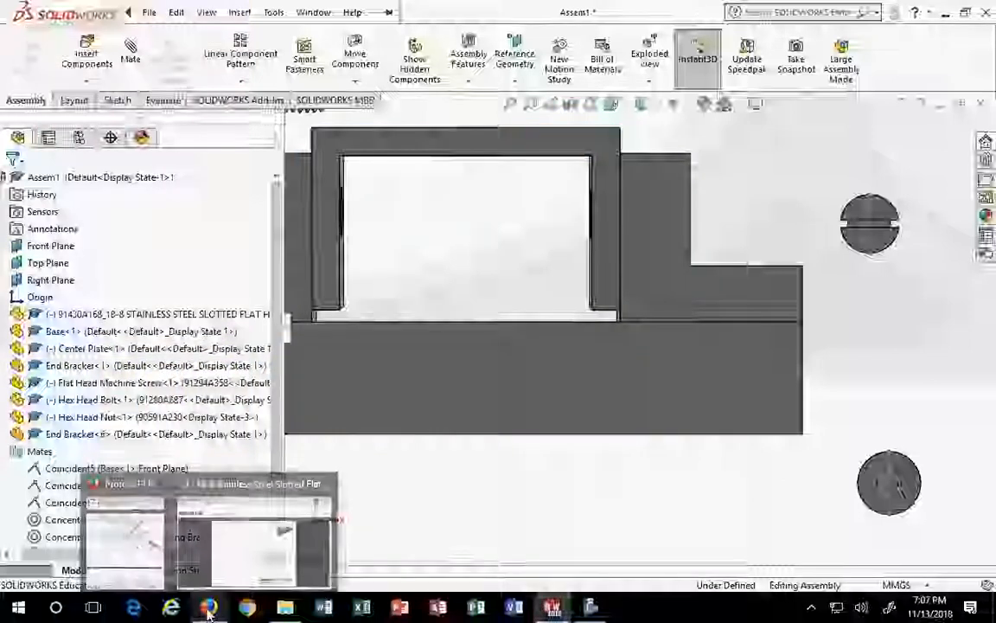
{"action": "left_click", "coordinate": [126, 547]}
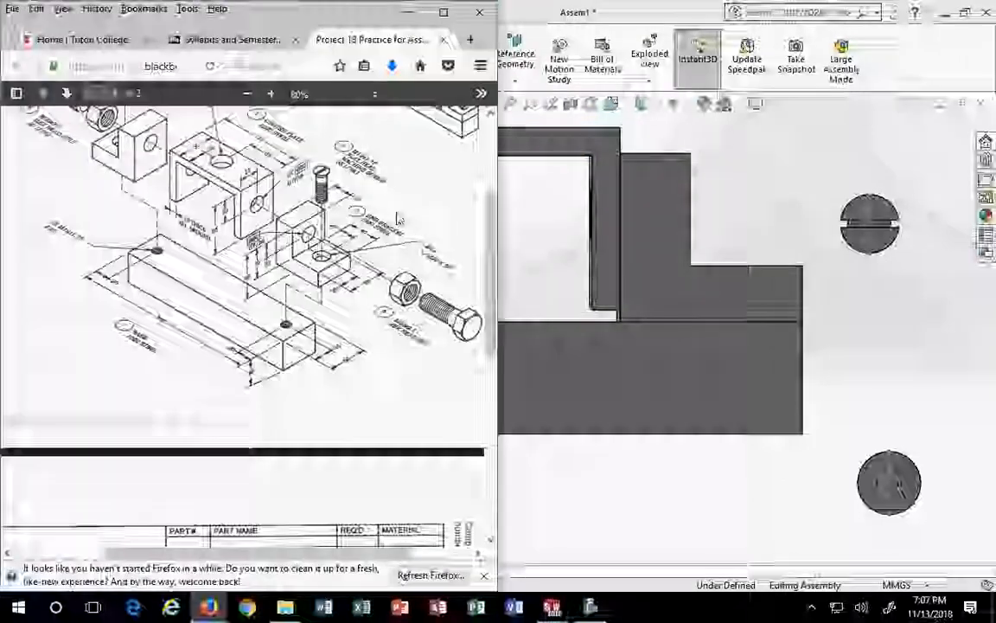
{"action": "left_click", "coordinate": [444, 13]}
{"action": "scroll", "coordinate": [485, 208], "scroll_direction": "up", "scroll_amount": 3}
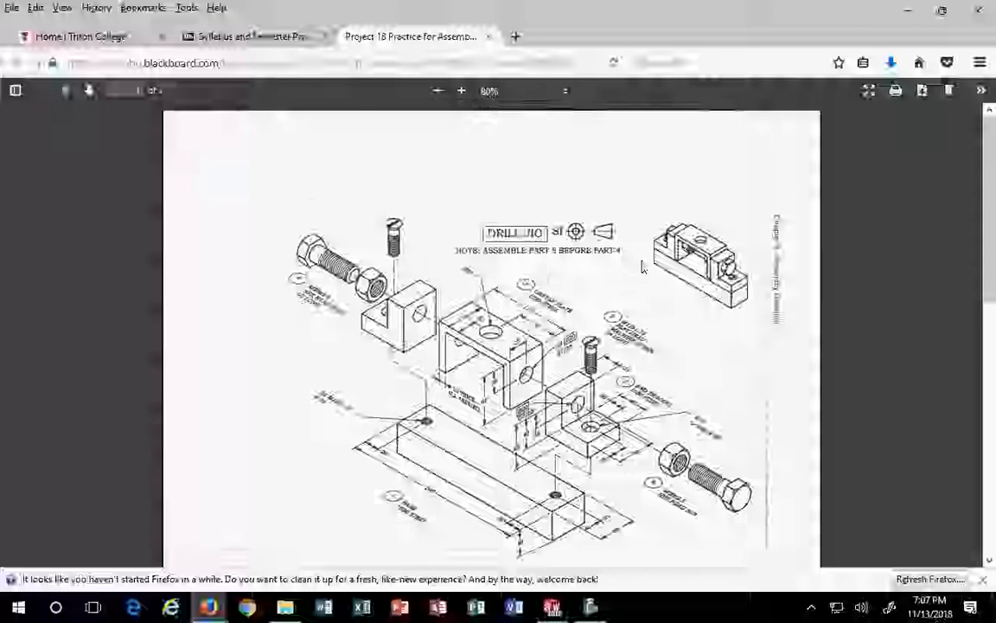
{"action": "scroll", "coordinate": [519, 246], "scroll_direction": "up", "scroll_amount": 10, "text": "ctrl"}
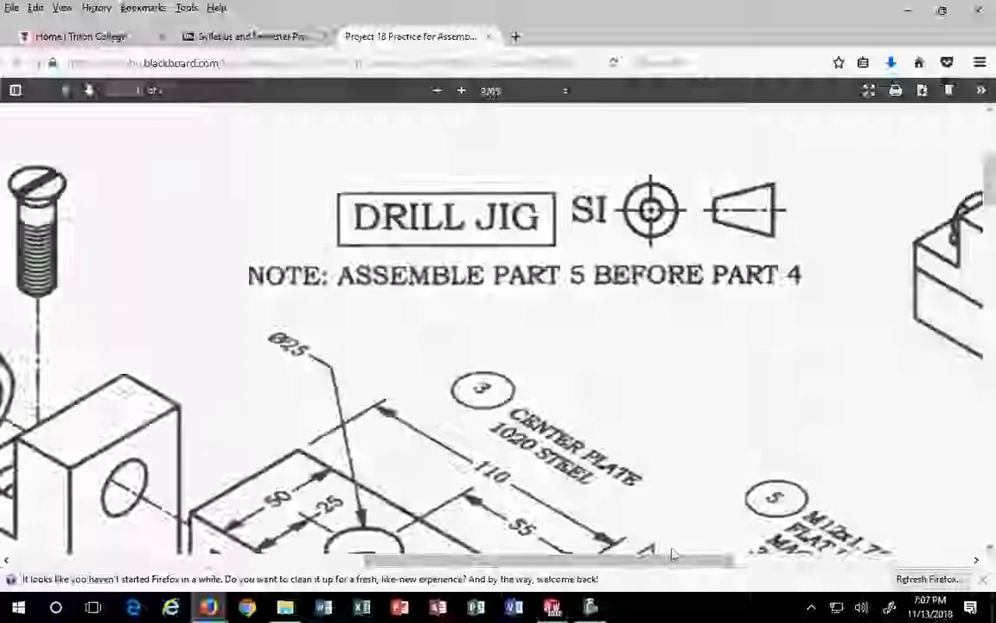
{"action": "left_click_drag", "start_coordinate": [667, 562], "coordinate": [861, 558]}
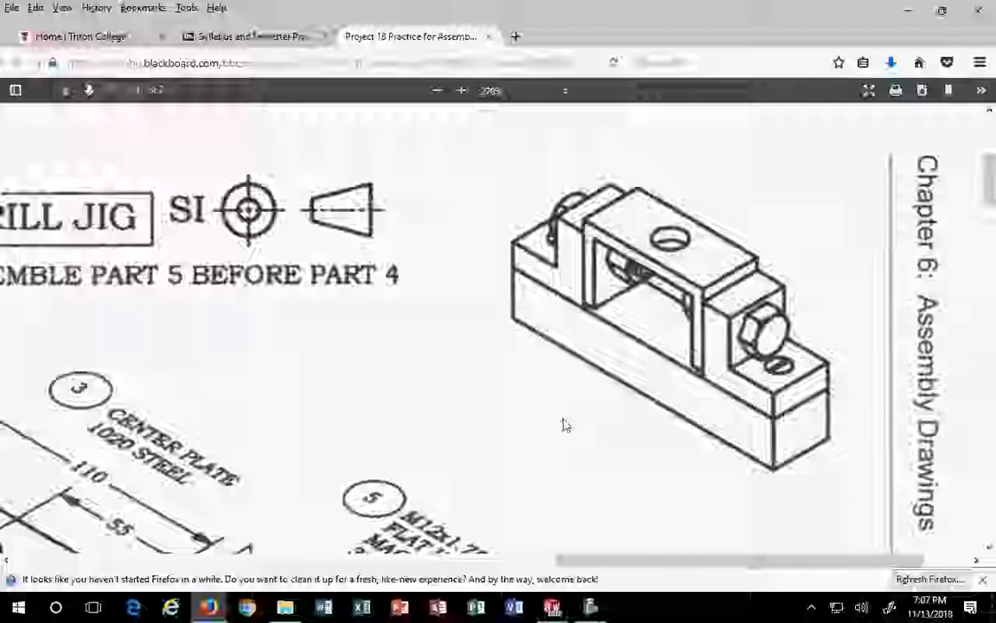
{"action": "scroll", "coordinate": [560, 428], "scroll_direction": "down", "scroll_amount": 2, "text": "ctrl"}
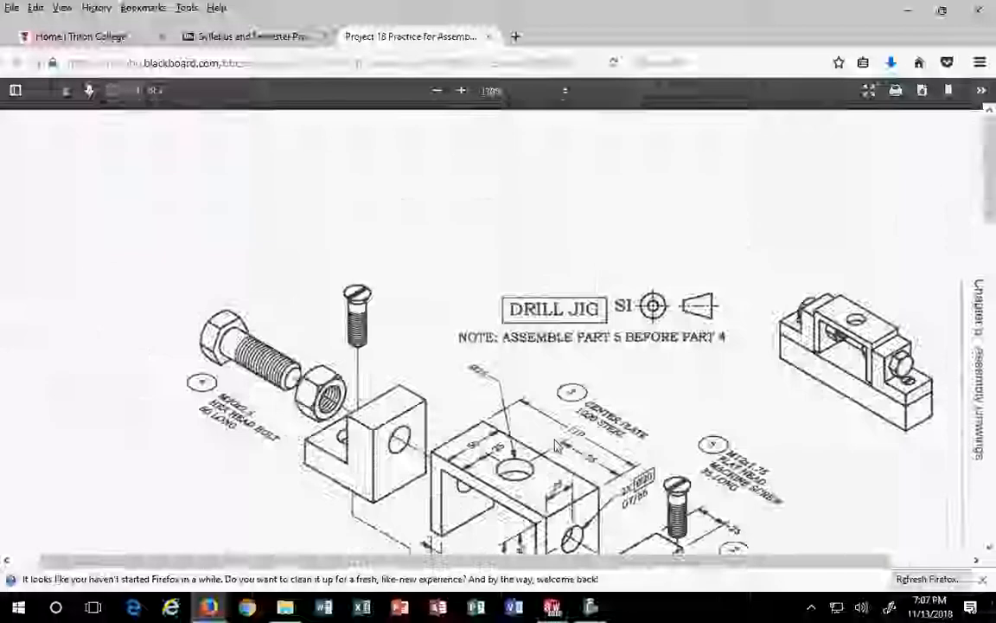
{"action": "key", "text": "super+Left"}
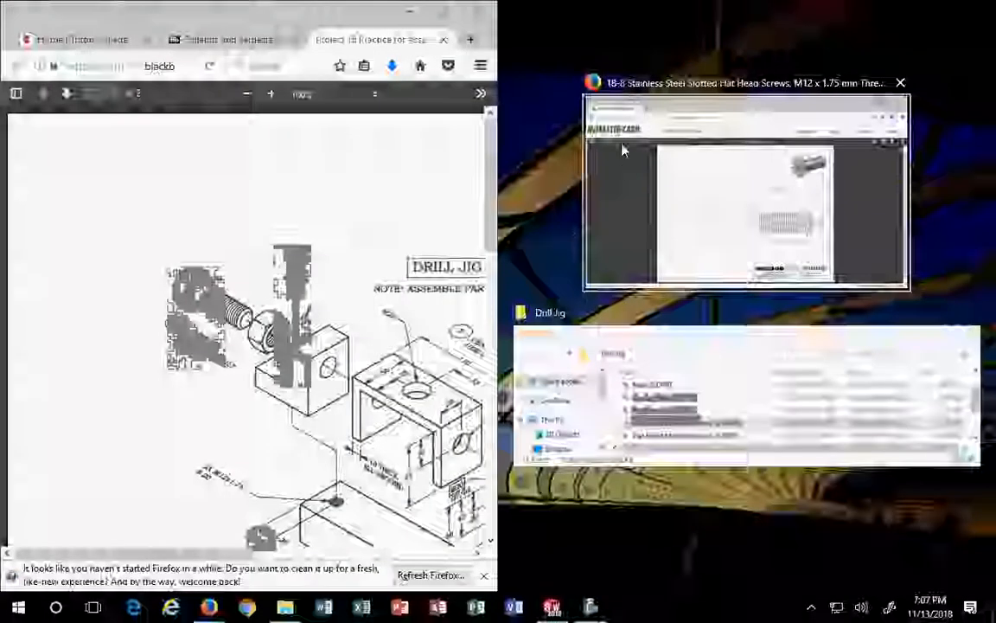
Search the web for "drill jig" in a new browser tab and look at the Rockler JIG IT Drill Guide among the results
{"action": "left_click", "coordinate": [628, 179]}
{"action": "left_click", "coordinate": [942, 11]}
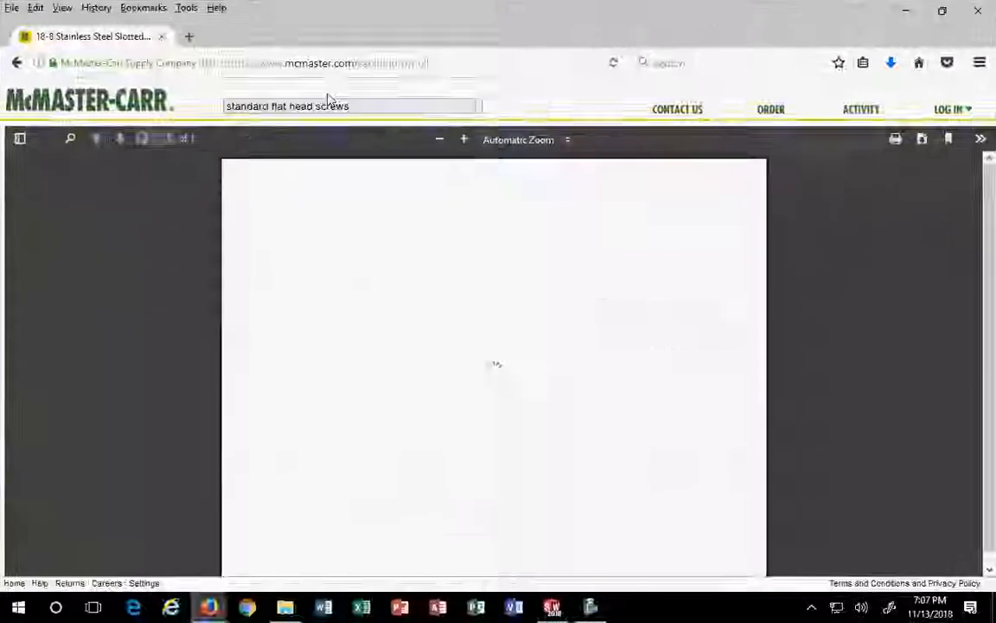
{"action": "left_click", "coordinate": [188, 36]}
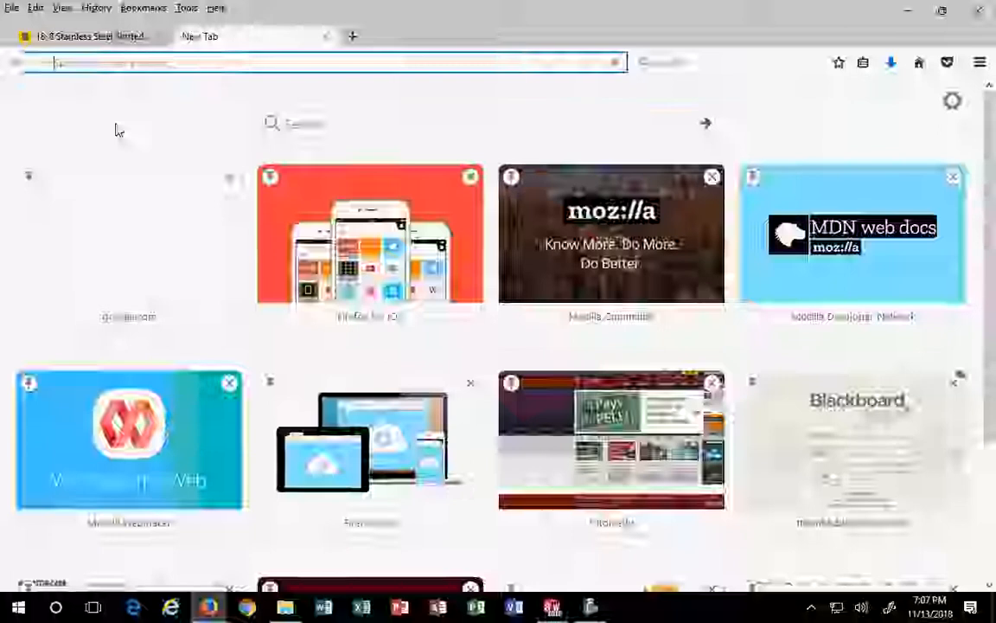
{"action": "type", "text": "drill jig"}
{"action": "key", "text": "Return"}
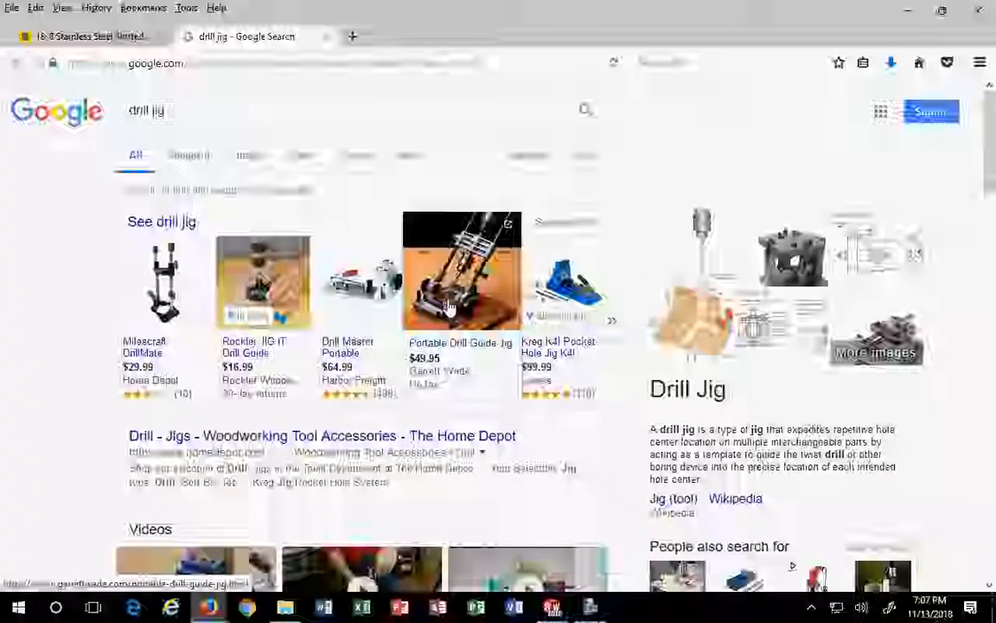
{"action": "left_click", "coordinate": [265, 293]}
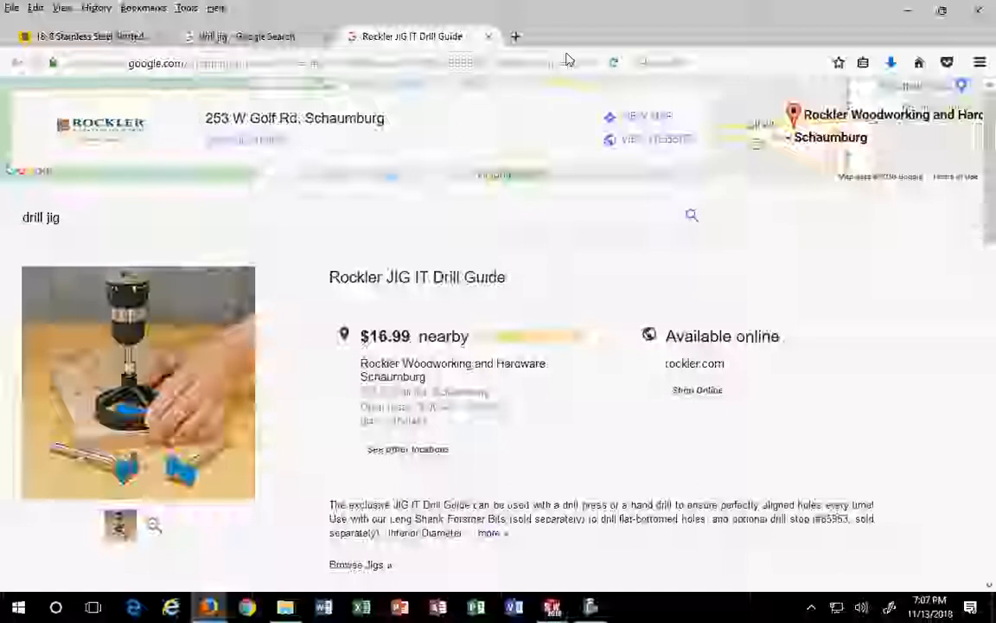
{"action": "left_click", "coordinate": [488, 38]}
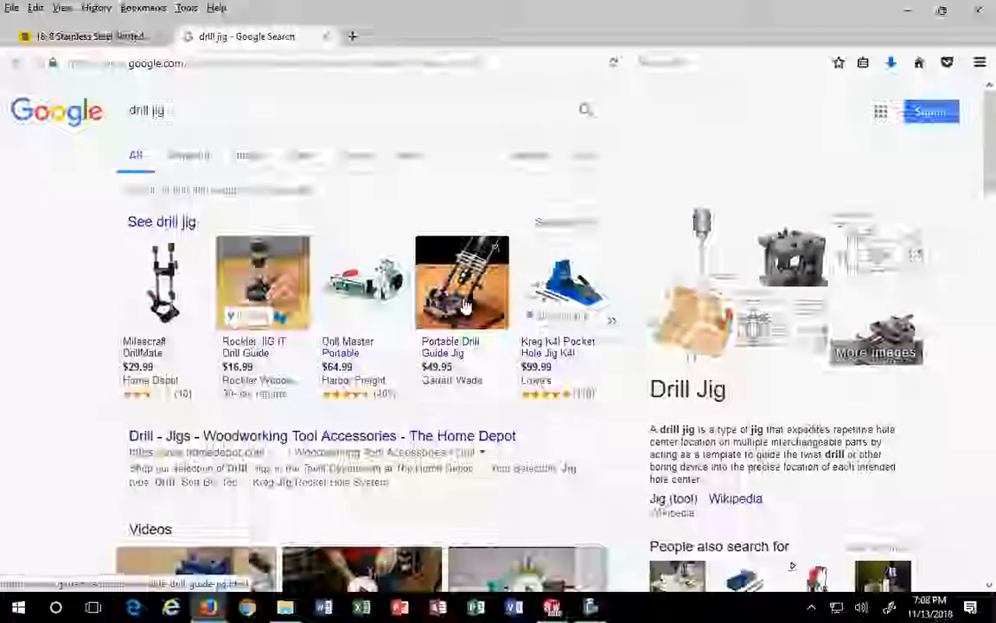
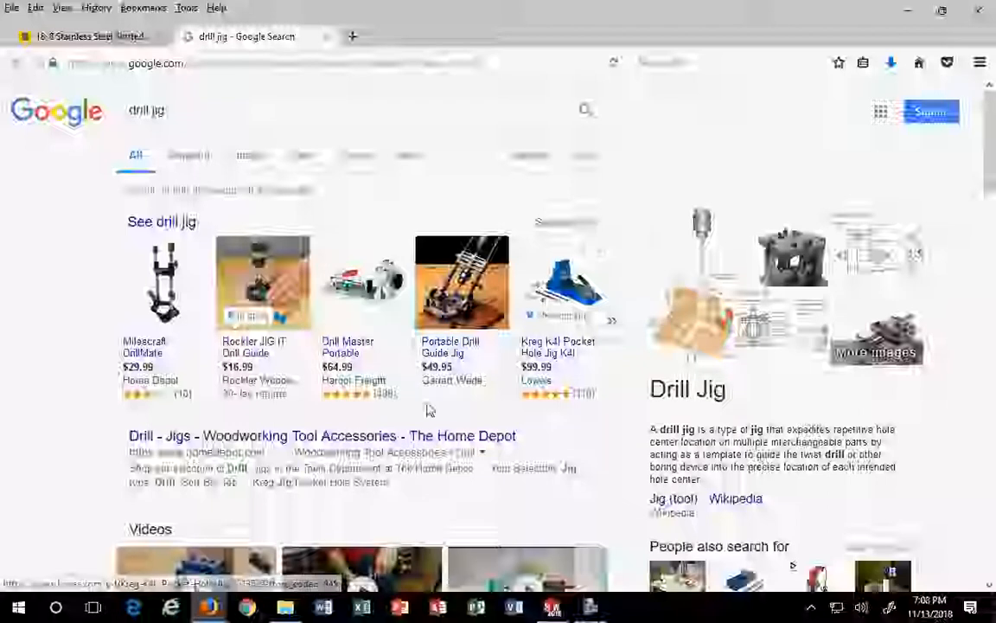
{"action": "scroll", "coordinate": [197, 339], "scroll_direction": "down", "scroll_amount": 4}
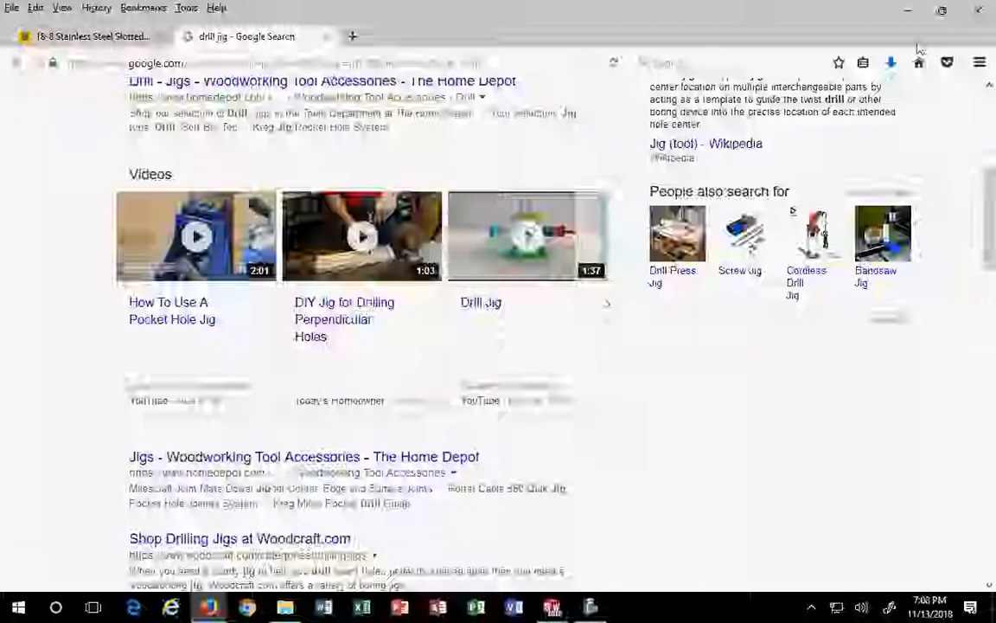
{"action": "left_click", "coordinate": [906, 12]}
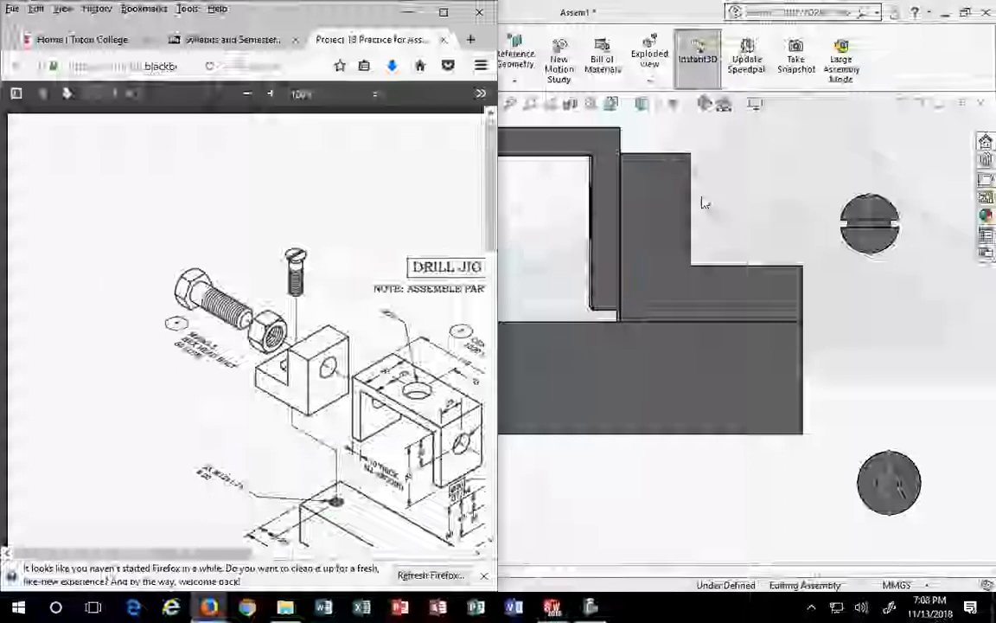
Return to the SOLIDWORKS assembly and add a concentric mate between the hex head bolt's shank and the side hole of End Bracket<1>
{"action": "left_click", "coordinate": [609, 156]}
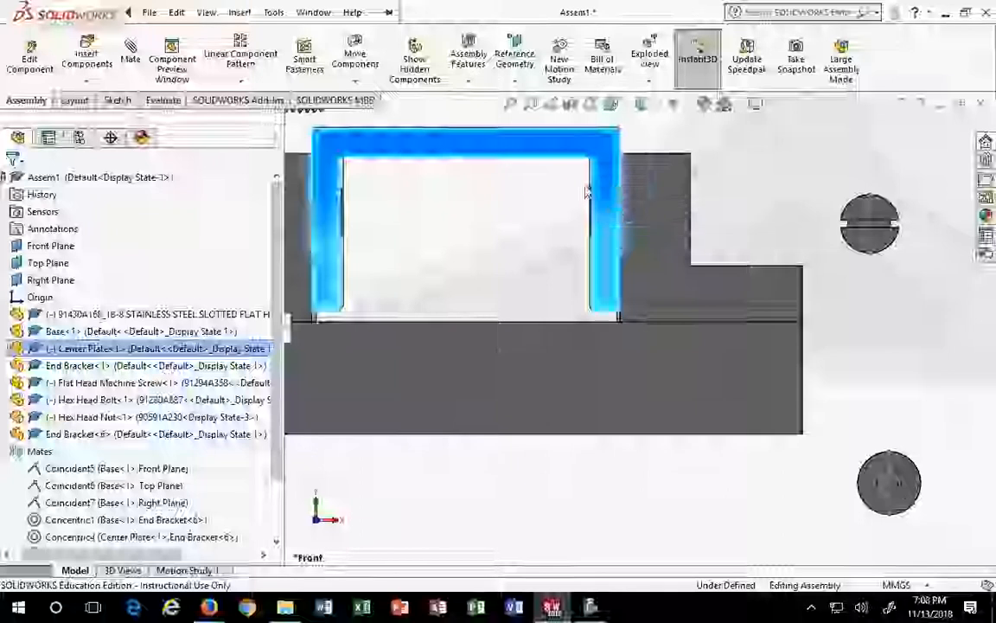
{"action": "scroll", "coordinate": [616, 329], "scroll_direction": "up", "scroll_amount": 2}
{"action": "left_click", "coordinate": [576, 462]}
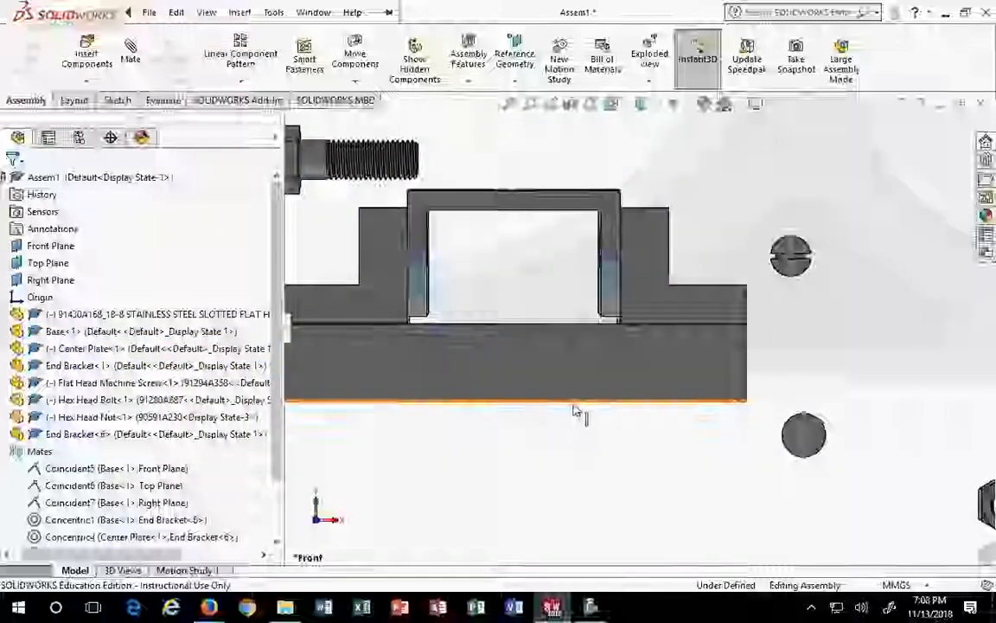
{"action": "scroll", "coordinate": [573, 408], "scroll_direction": "up", "scroll_amount": 3}
{"action": "middle_click_drag", "start_coordinate": [580, 408], "coordinate": [533, 440]}
{"action": "scroll", "coordinate": [398, 272], "scroll_direction": "down", "scroll_amount": 3}
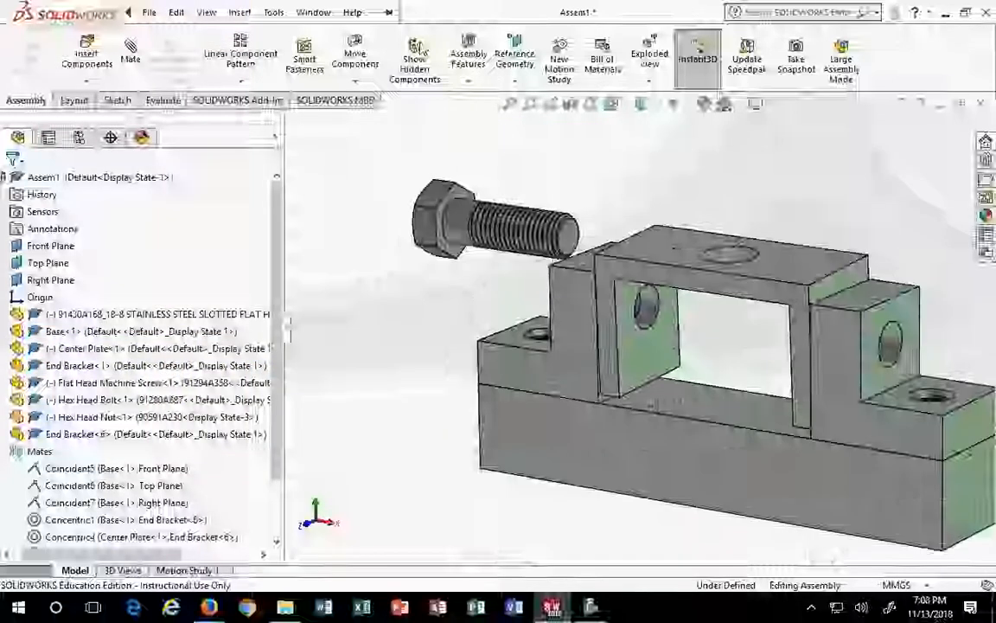
{"action": "left_click", "coordinate": [128, 57]}
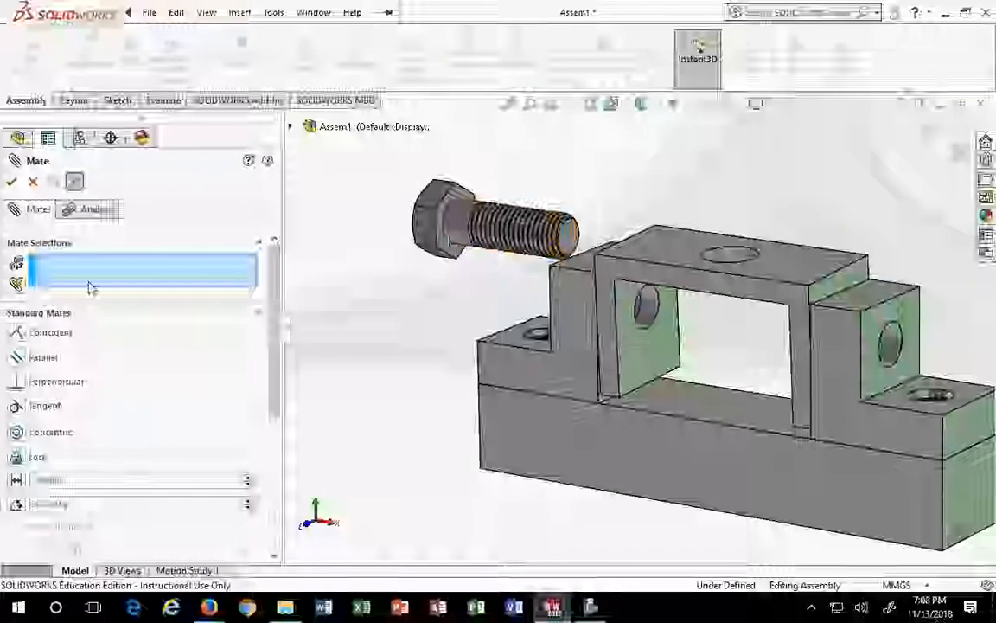
{"action": "scroll", "coordinate": [459, 233], "scroll_direction": "down", "scroll_amount": 4}
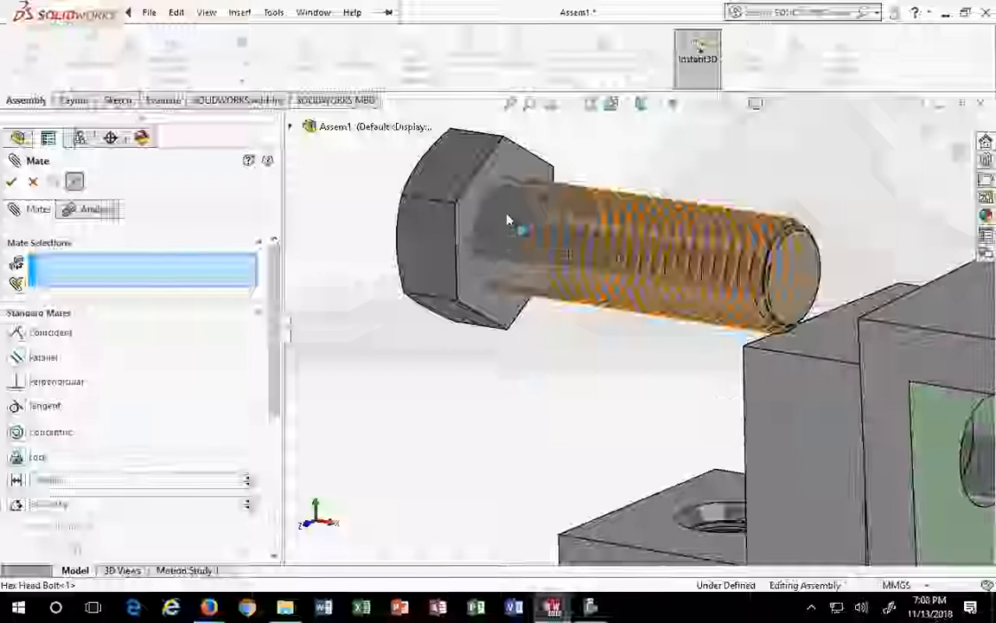
{"action": "left_click", "coordinate": [511, 223]}
{"action": "scroll", "coordinate": [511, 334], "scroll_direction": "up", "scroll_amount": 3}
{"action": "scroll", "coordinate": [555, 357], "scroll_direction": "down", "scroll_amount": 4}
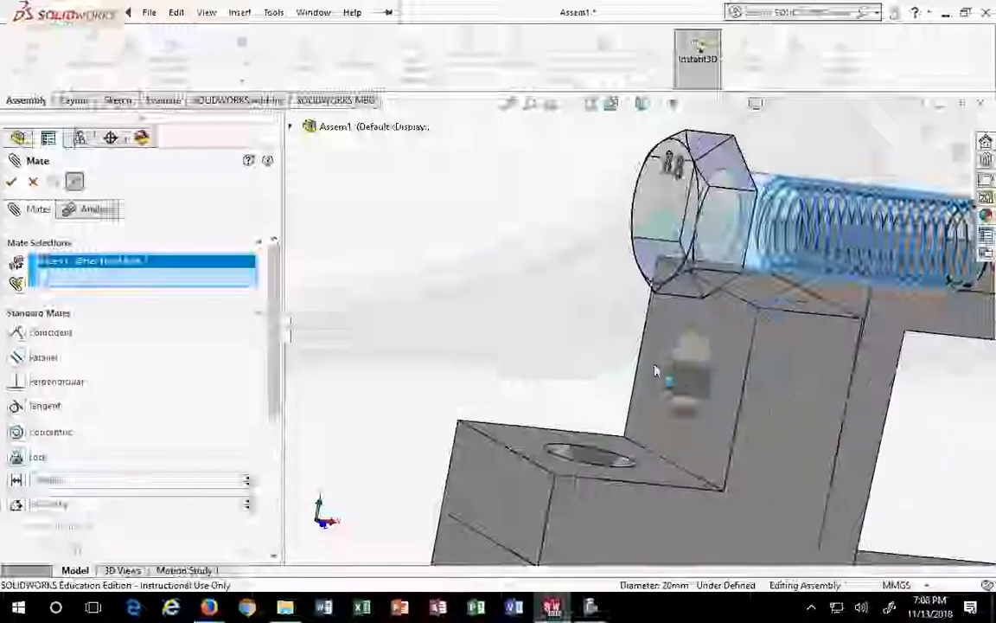
{"action": "left_click", "coordinate": [692, 361]}
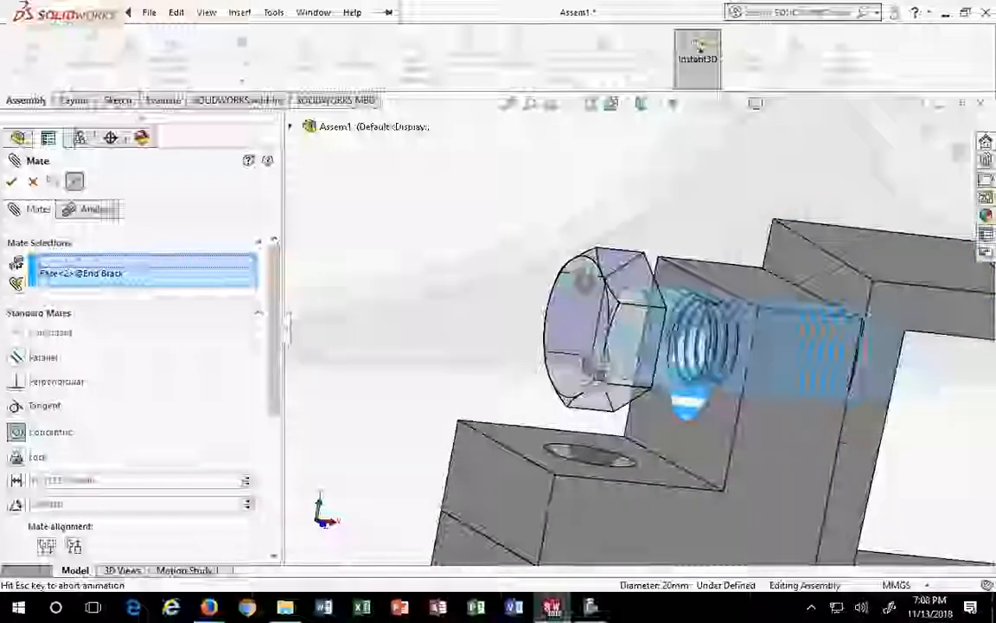
{"action": "scroll", "coordinate": [688, 371], "scroll_direction": "up", "scroll_amount": 3}
{"action": "left_click", "coordinate": [773, 381]}
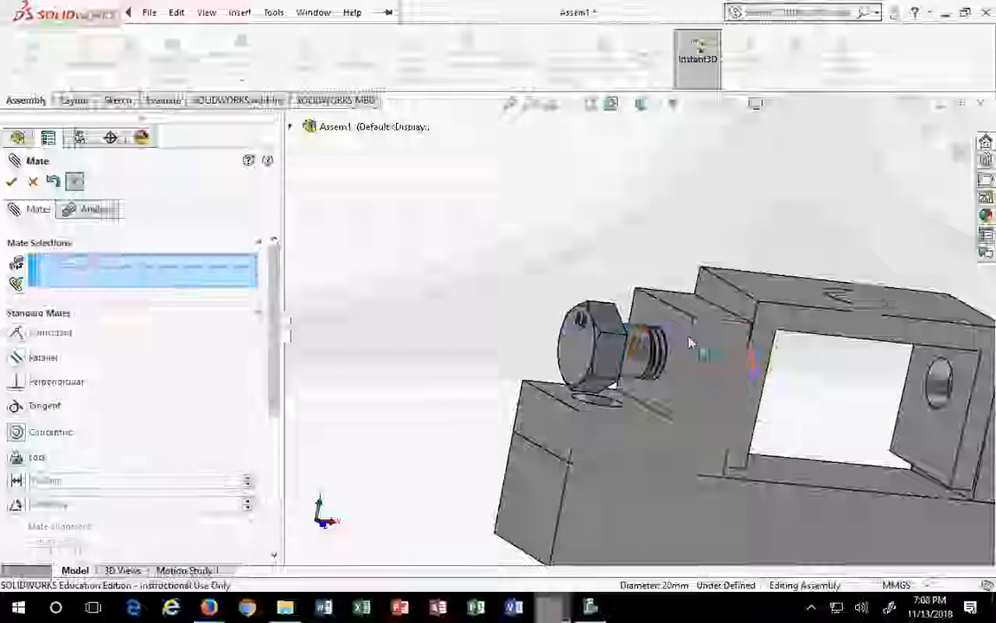
Add a coincident mate between the outer upright face of End Bracket<1> and the underside of the hex bolt's head
{"action": "left_click", "coordinate": [673, 328]}
{"action": "middle_click_drag", "start_coordinate": [881, 421], "coordinate": [768, 421]}
{"action": "scroll", "coordinate": [571, 378], "scroll_direction": "down", "scroll_amount": 3}
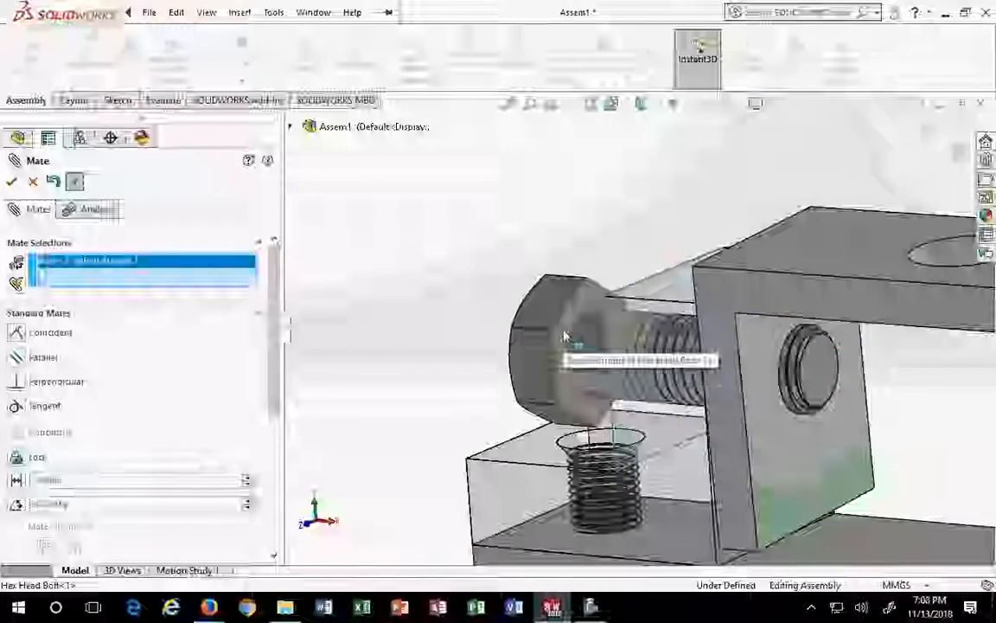
{"action": "left_click", "coordinate": [572, 351]}
{"action": "scroll", "coordinate": [871, 440], "scroll_direction": "up", "scroll_amount": 3}
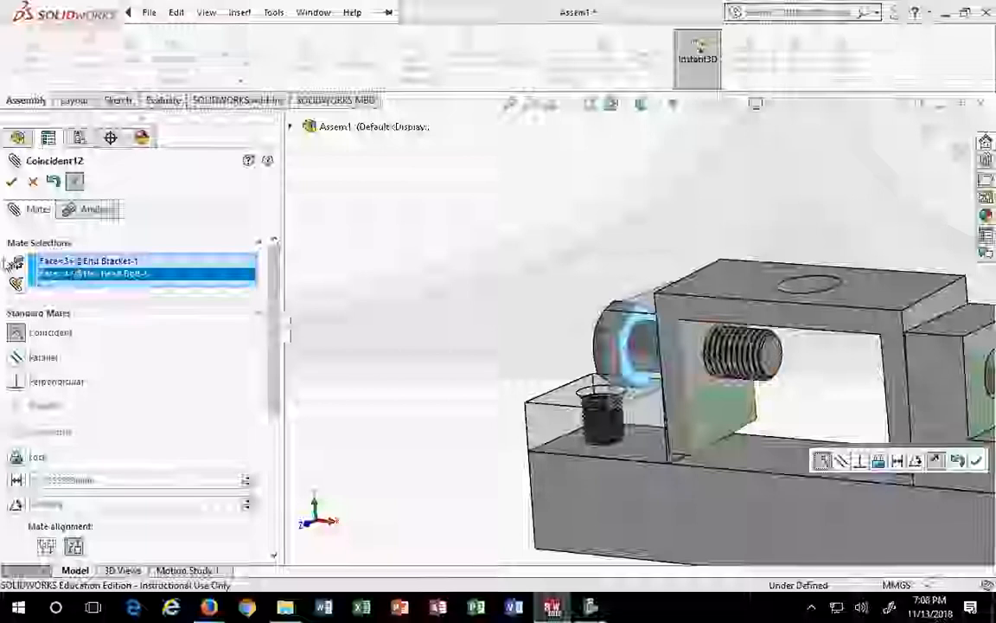
{"action": "left_click", "coordinate": [977, 461]}
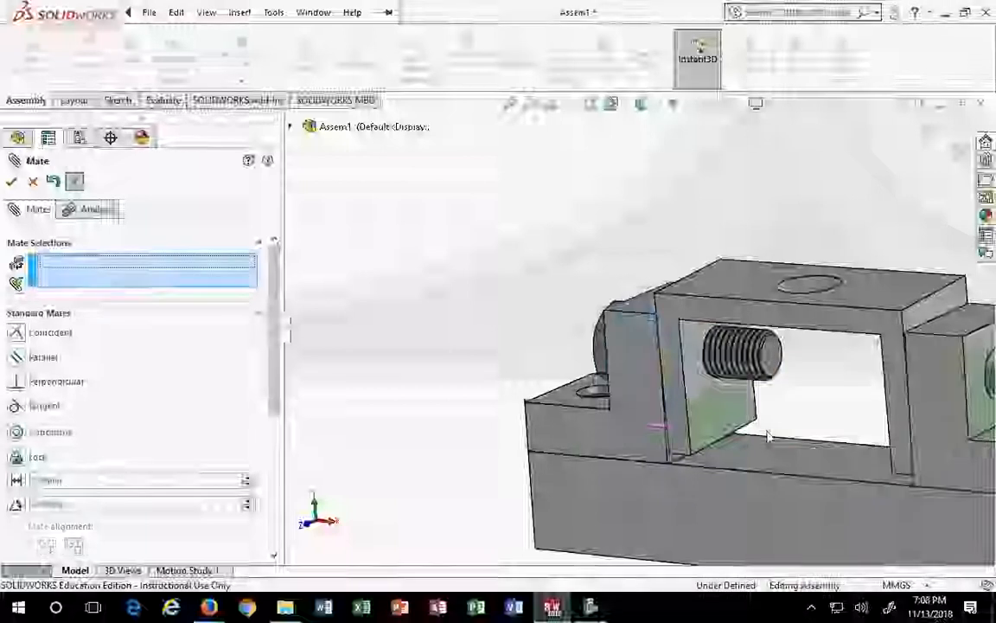
{"action": "scroll", "coordinate": [773, 434], "scroll_direction": "up", "scroll_amount": 2}
{"action": "middle_click_drag", "start_coordinate": [773, 434], "coordinate": [787, 417]}
{"action": "scroll", "coordinate": [794, 427], "scroll_direction": "up", "scroll_amount": 2}
{"action": "scroll", "coordinate": [853, 424], "scroll_direction": "down", "scroll_amount": 2}
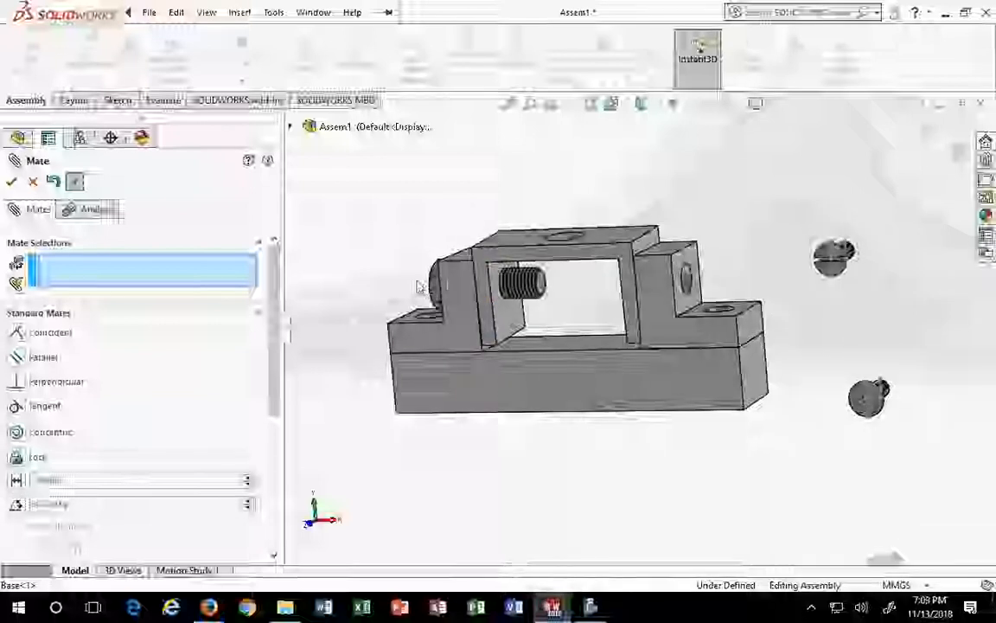
{"action": "left_click", "coordinate": [33, 182]}
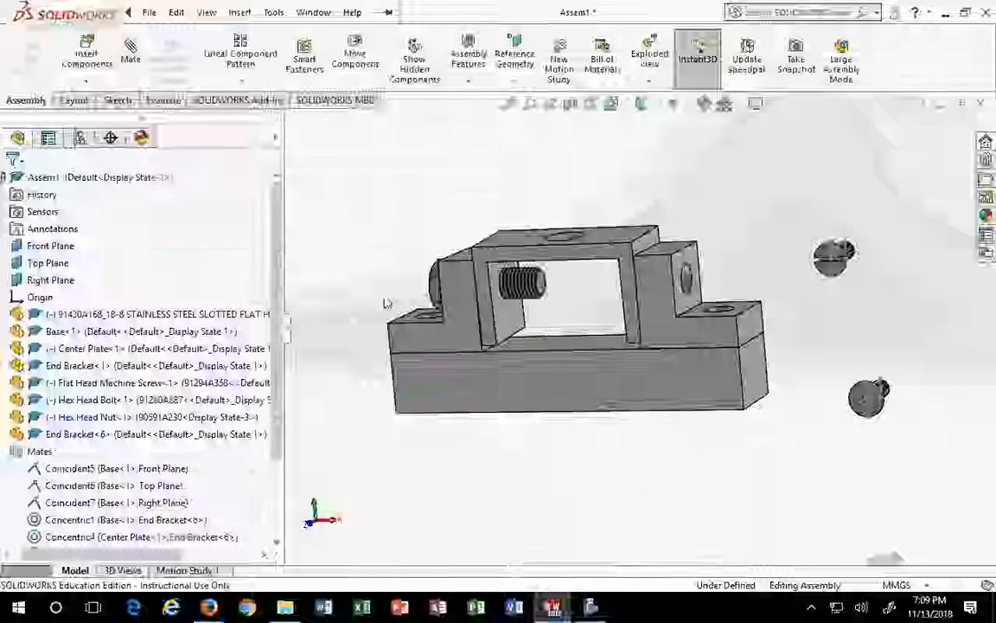
{"action": "middle_click_drag", "start_coordinate": [384, 310], "coordinate": [415, 325]}
{"action": "left_click", "coordinate": [431, 291]}
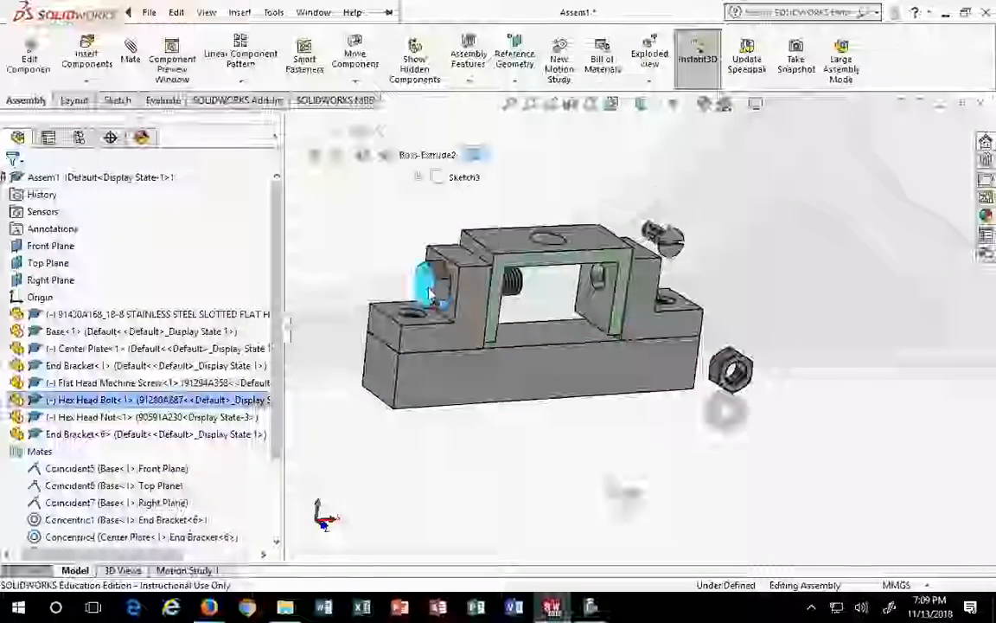
{"action": "left_click", "coordinate": [344, 251]}
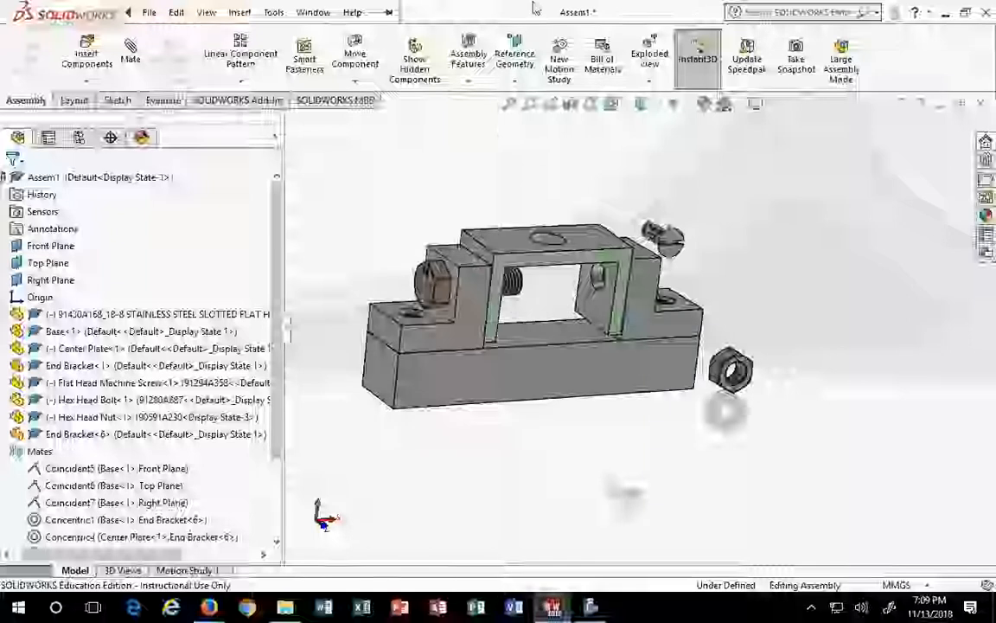
{"action": "left_click", "coordinate": [516, 83]}
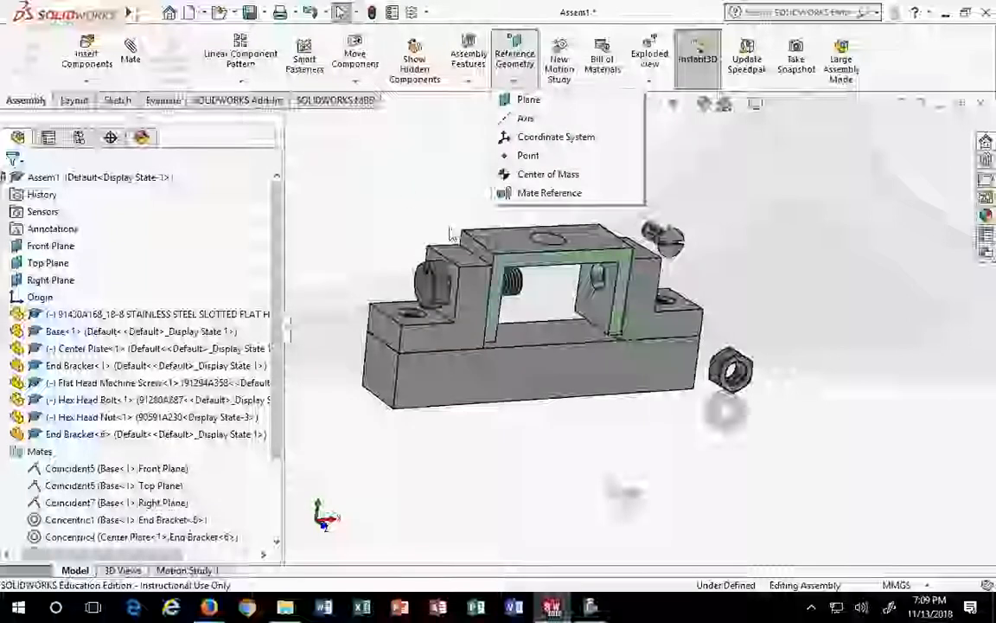
{"action": "left_click", "coordinate": [406, 196]}
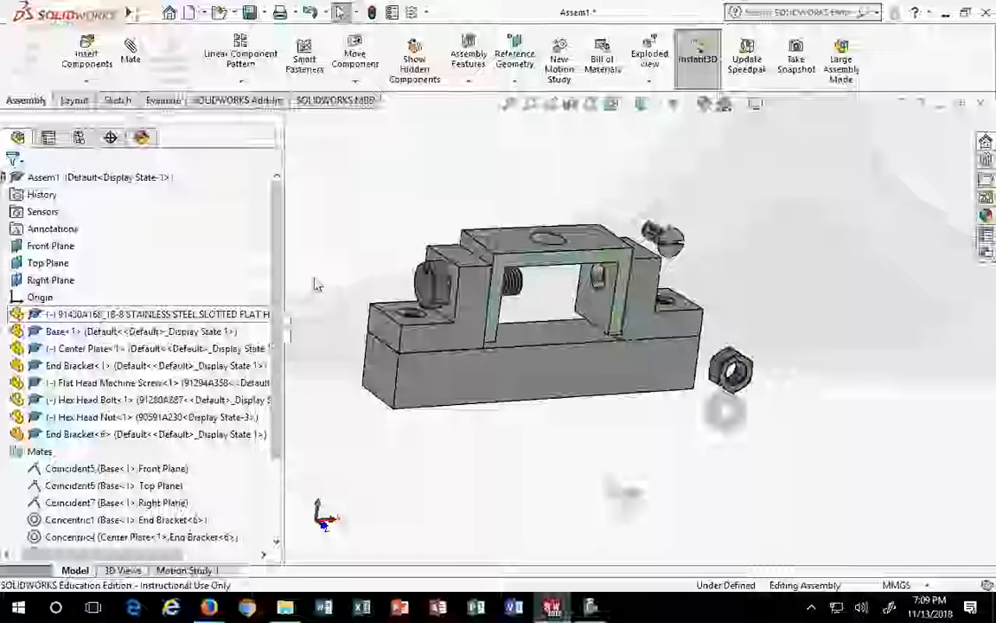
Turn on the display of planes in the assembly view
{"action": "mouse_move", "coordinate": [128, 14]}
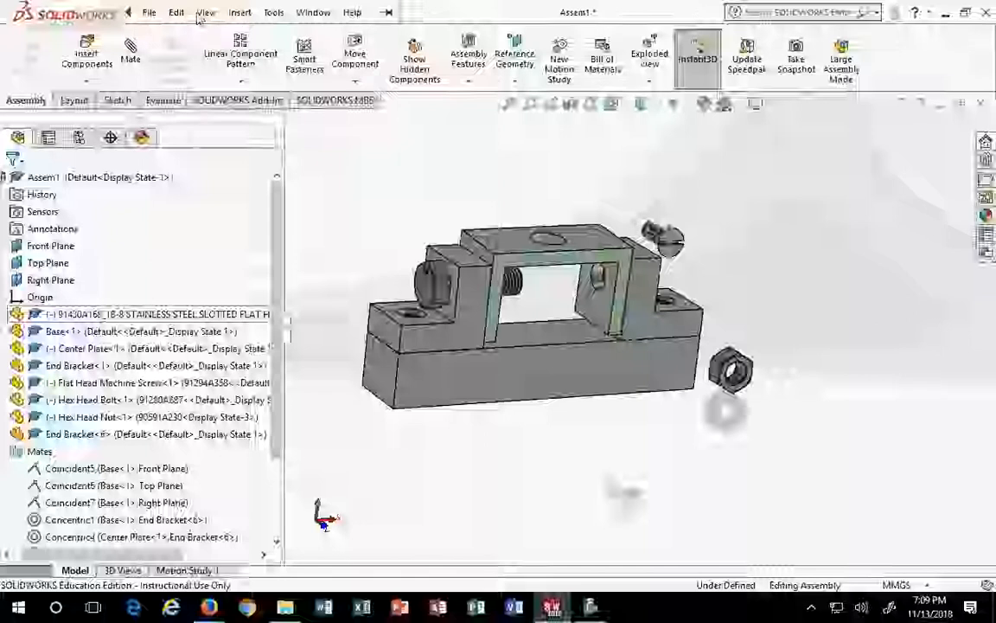
{"action": "left_click", "coordinate": [198, 17]}
{"action": "left_click", "coordinate": [186, 18]}
{"action": "left_click", "coordinate": [184, 16]}
{"action": "mouse_move", "coordinate": [208, 17]}
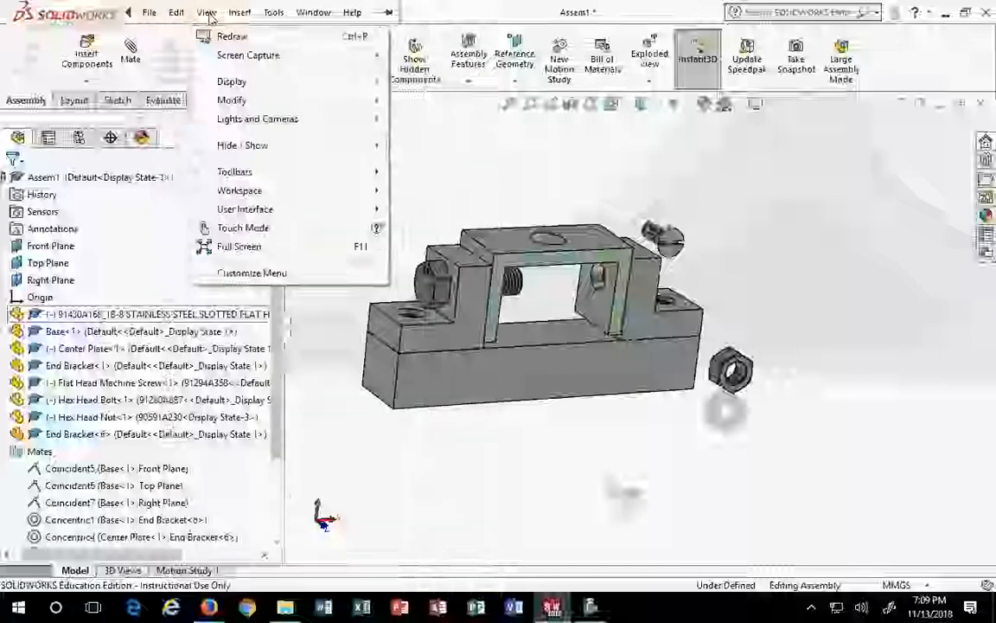
{"action": "mouse_move", "coordinate": [262, 147]}
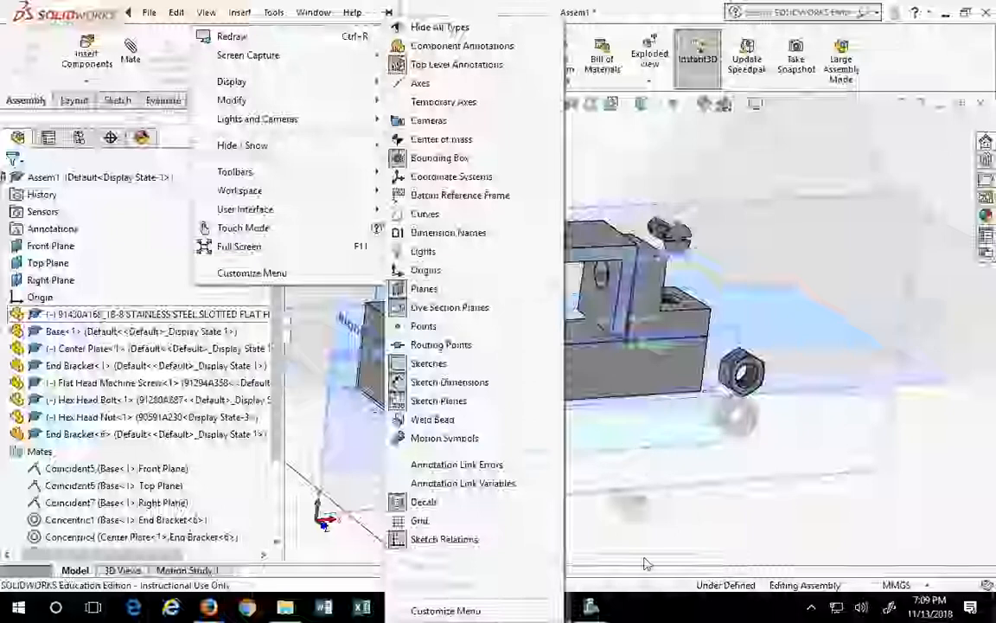
{"action": "left_click", "coordinate": [413, 291]}
{"action": "middle_click_drag", "start_coordinate": [634, 541], "coordinate": [589, 518]}
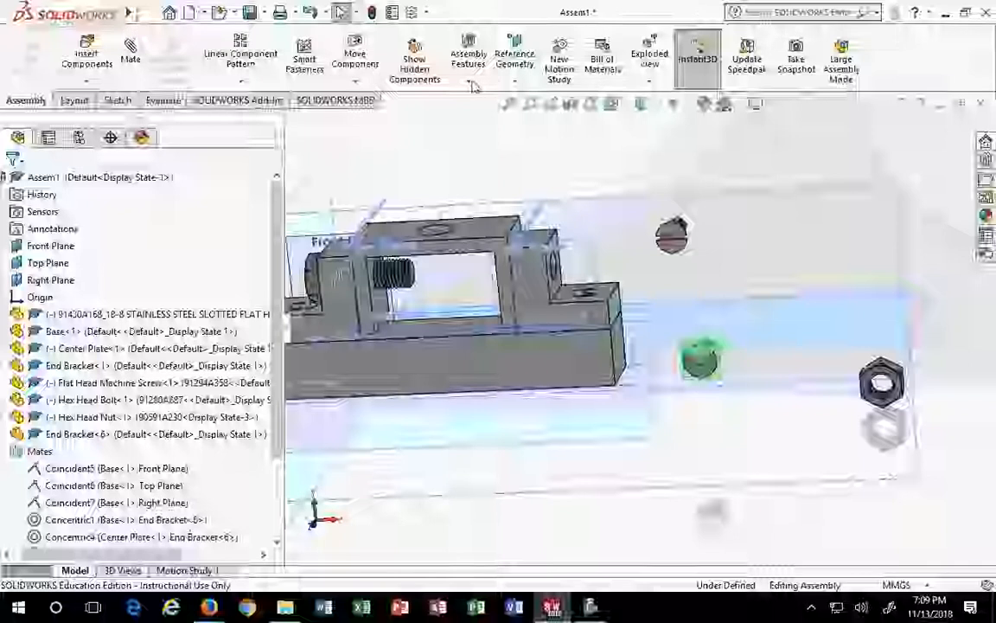
{"action": "mouse_move", "coordinate": [127, 13]}
{"action": "left_click", "coordinate": [273, 13]}
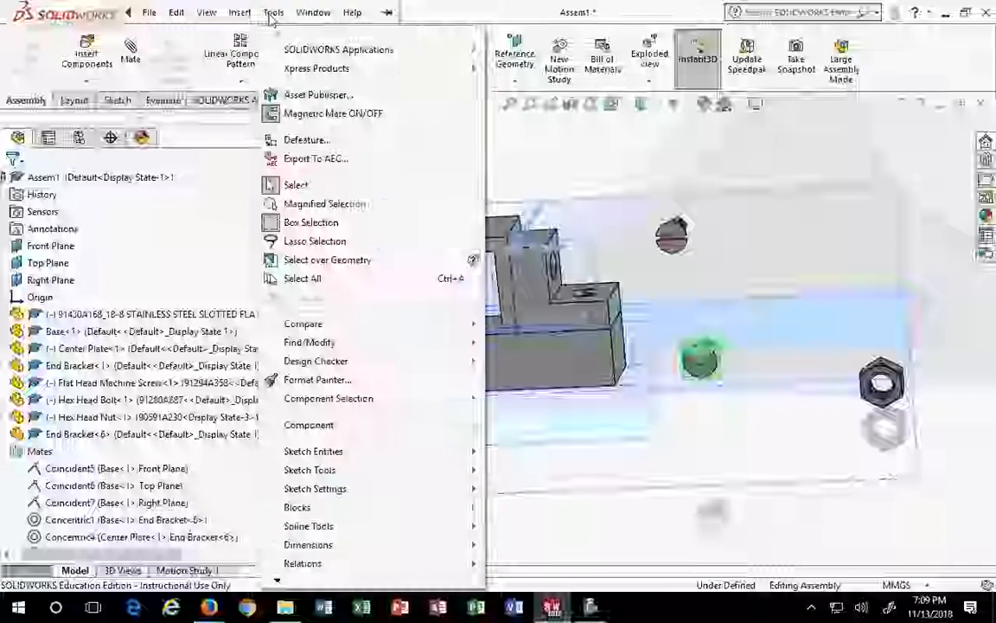
{"action": "mouse_move", "coordinate": [235, 14]}
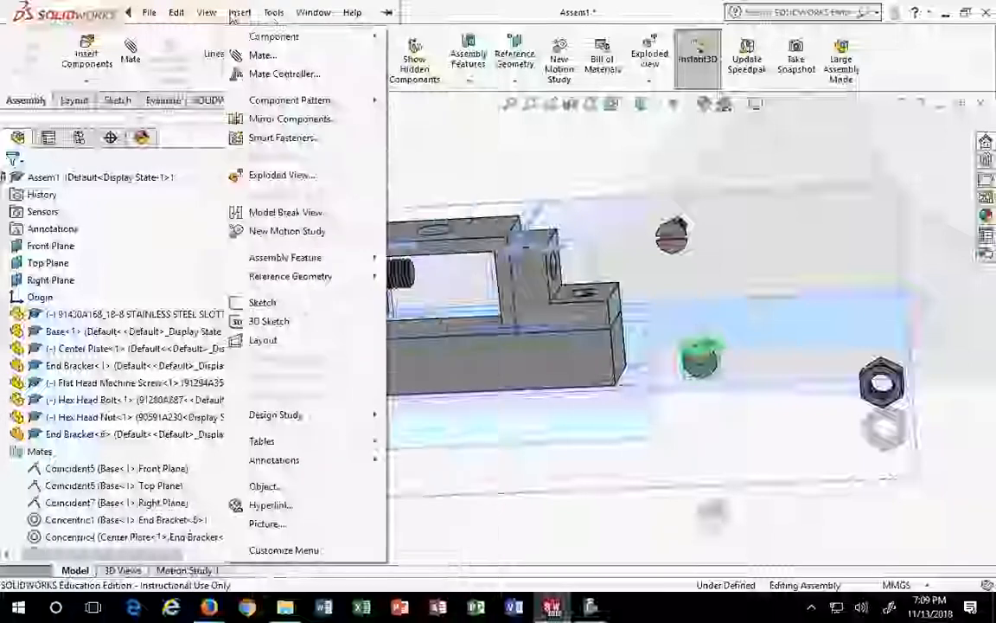
{"action": "mouse_move", "coordinate": [246, 146]}
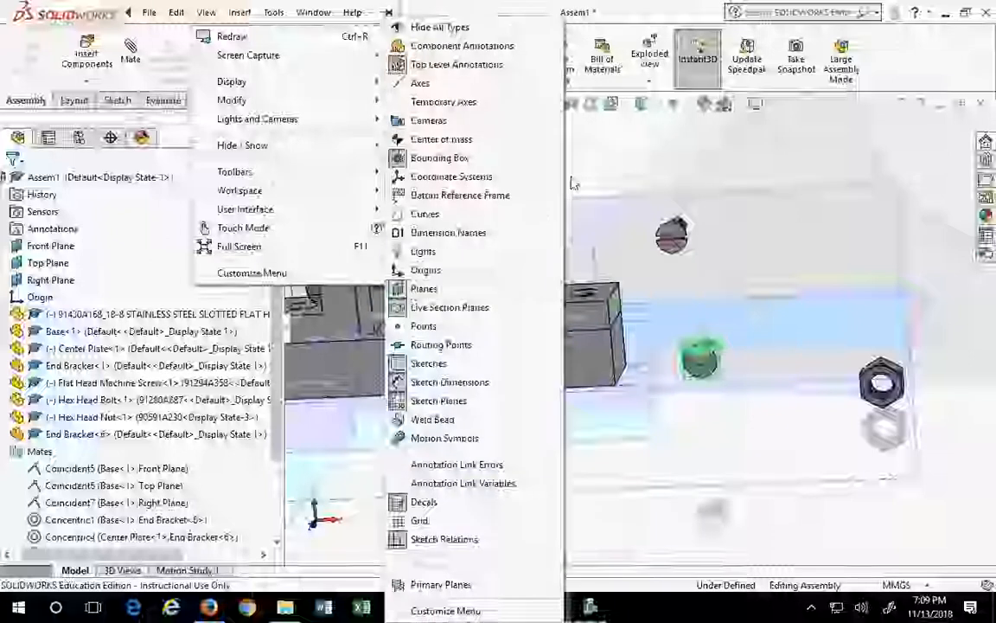
{"action": "left_click", "coordinate": [601, 167]}
Hide the Front, Top and Right planes of Base<1>
{"action": "scroll", "coordinate": [484, 197], "scroll_direction": "up", "scroll_amount": 2}
{"action": "middle_click_drag", "start_coordinate": [424, 340], "coordinate": [498, 359]}
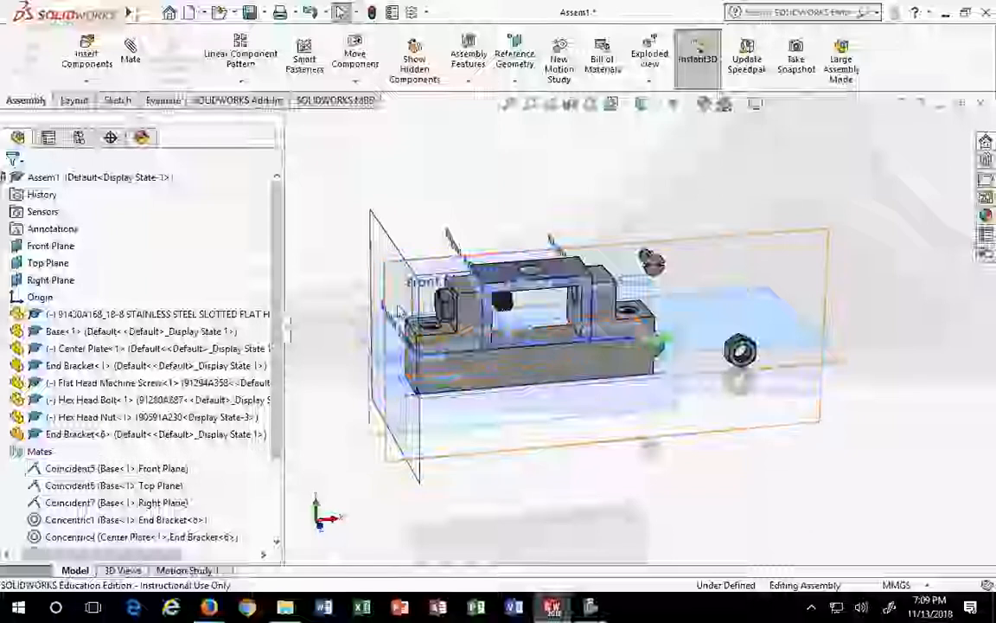
{"action": "left_click", "coordinate": [69, 316]}
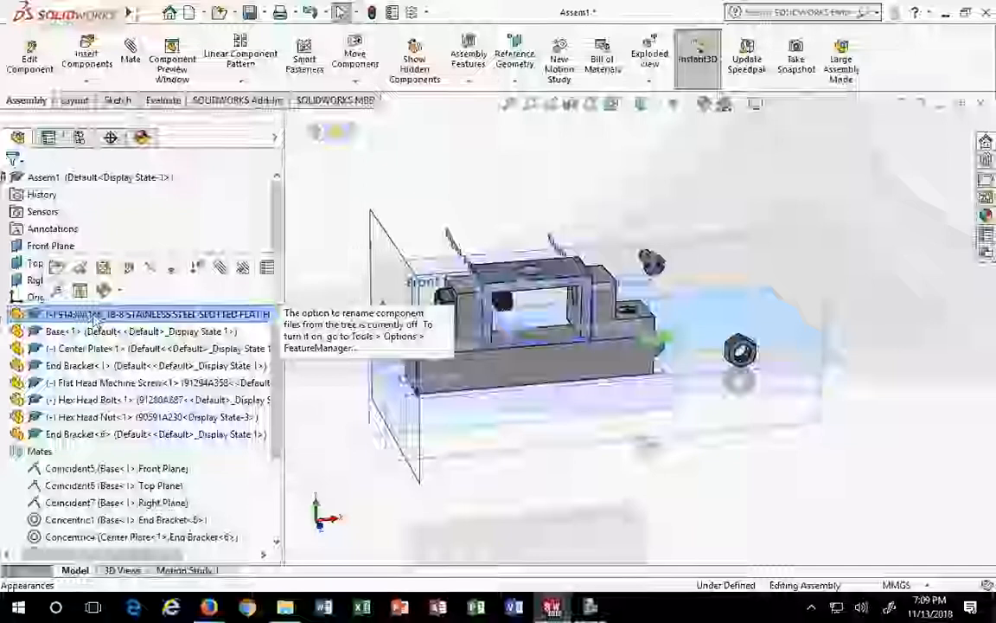
{"action": "left_click", "coordinate": [6, 315]}
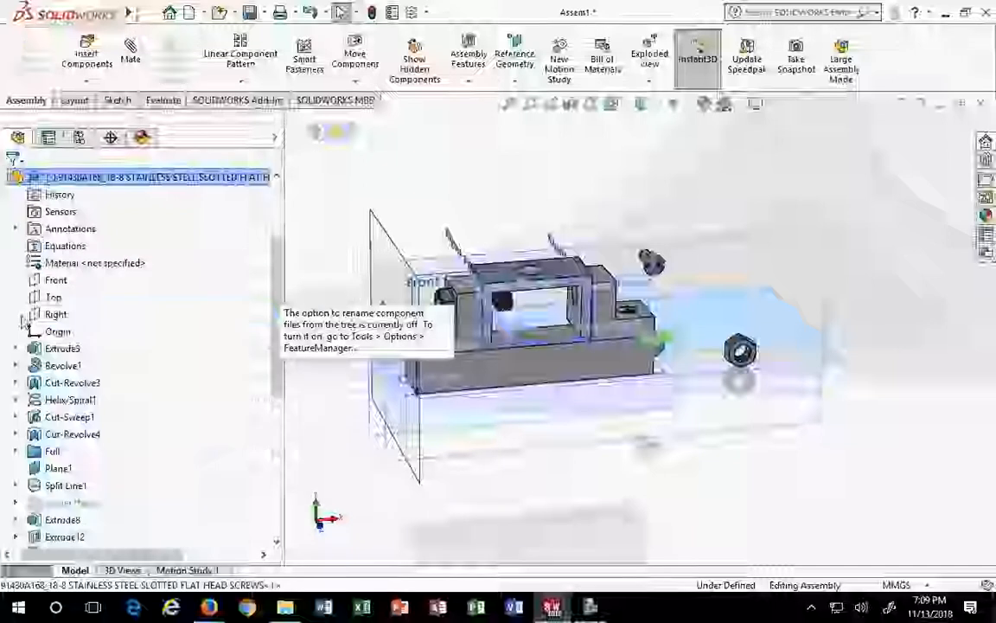
{"action": "left_click", "coordinate": [7, 178]}
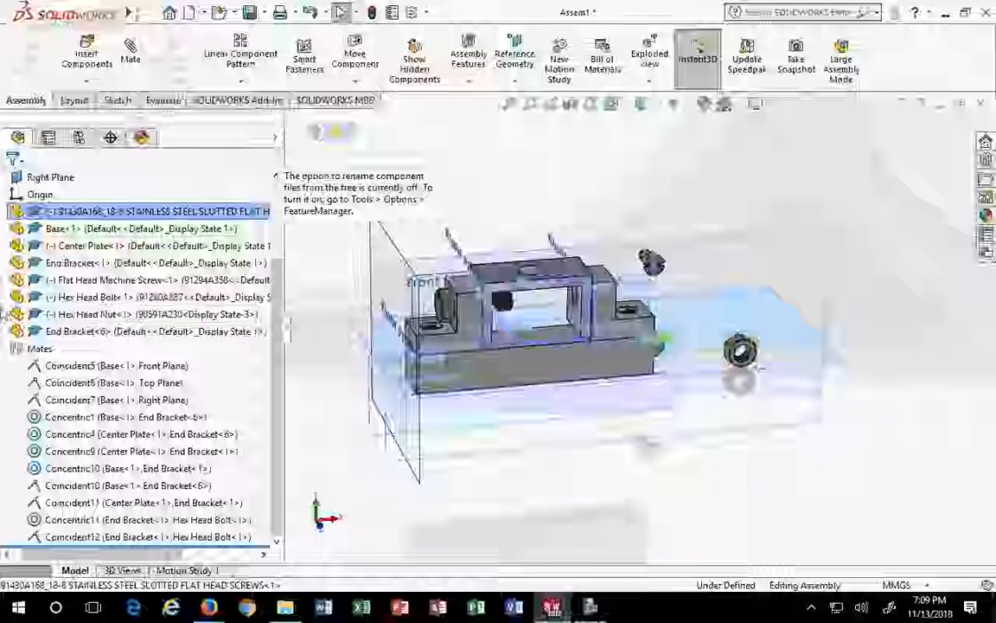
{"action": "left_click", "coordinate": [7, 229]}
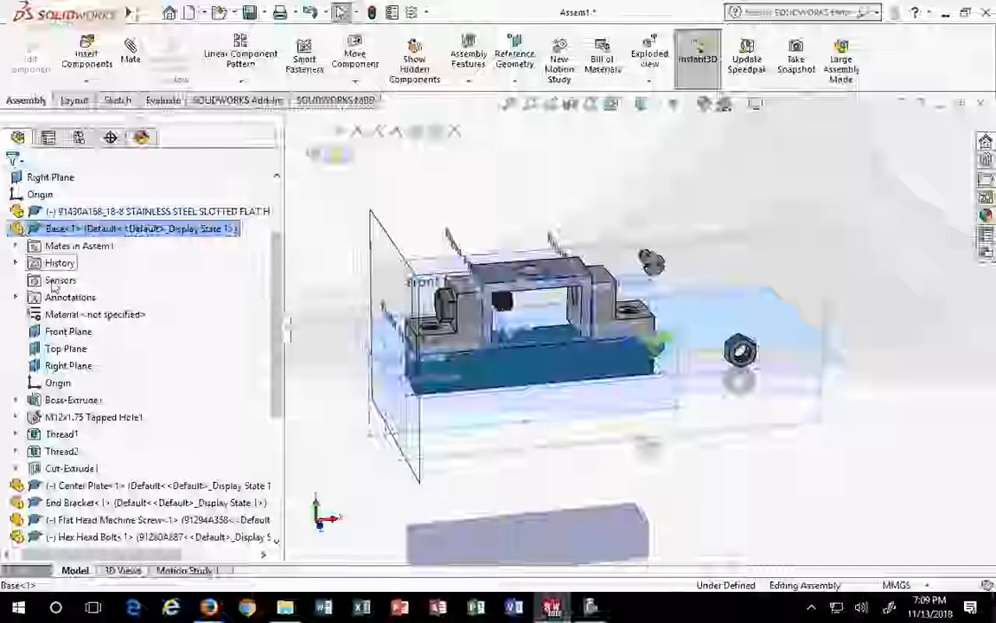
{"action": "left_click", "coordinate": [56, 333]}
{"action": "left_click", "coordinate": [68, 365], "text": "shift"}
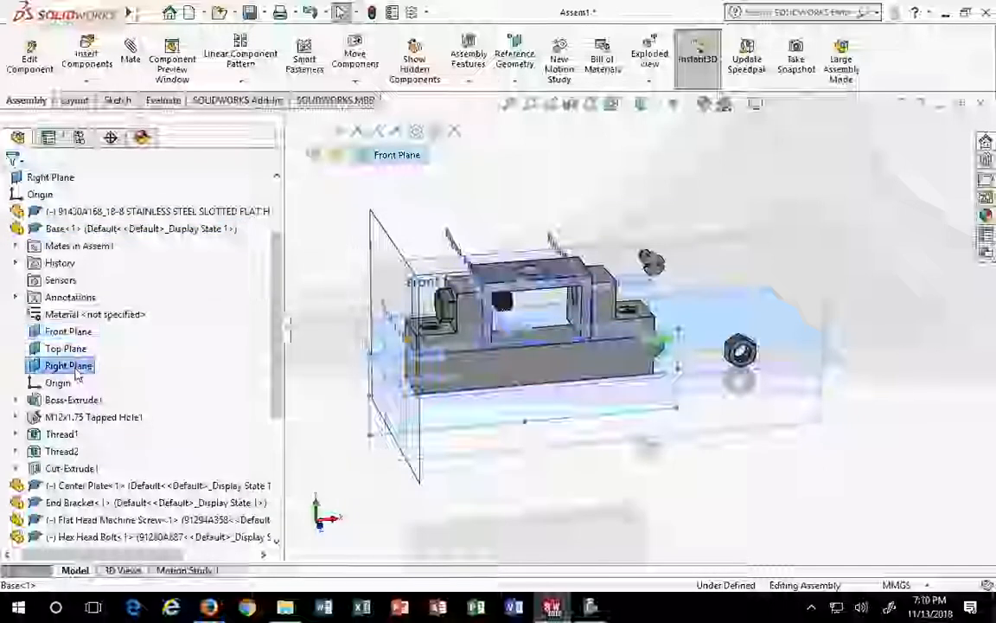
{"action": "right_click", "coordinate": [81, 367]}
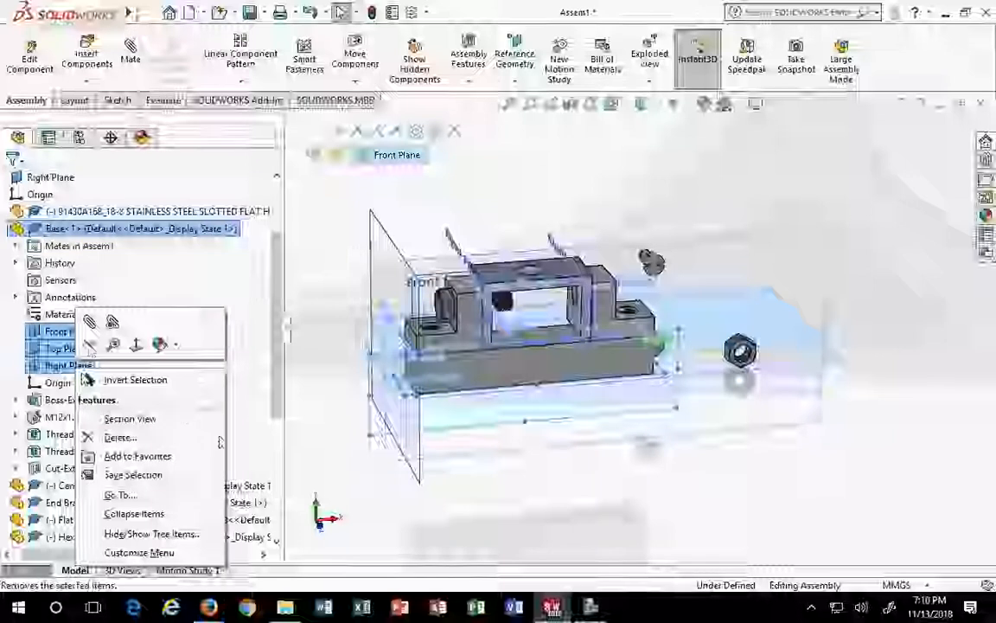
{"action": "left_click", "coordinate": [90, 345]}
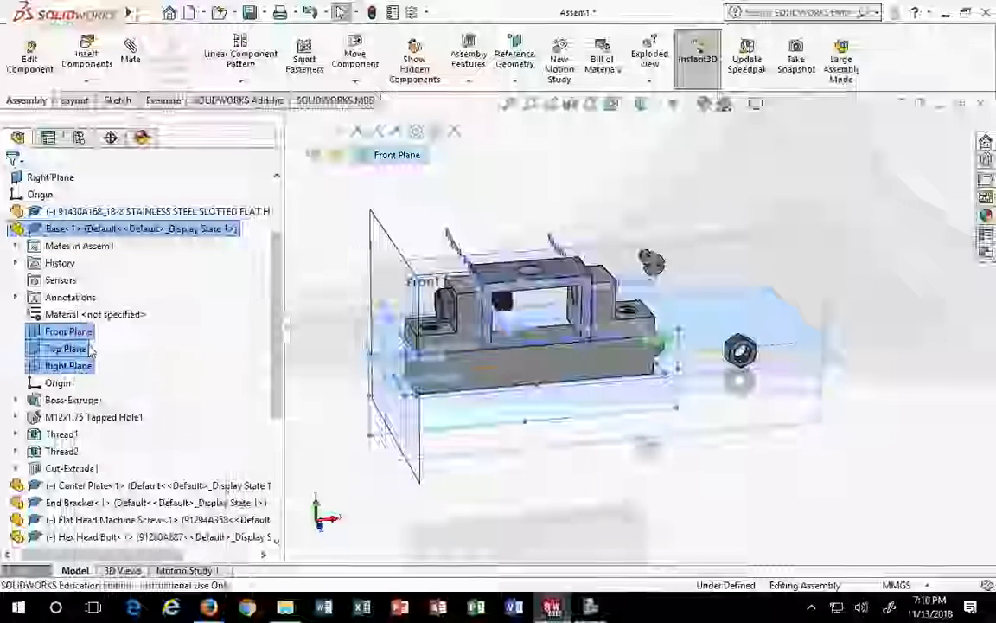
{"action": "left_click", "coordinate": [12, 229]}
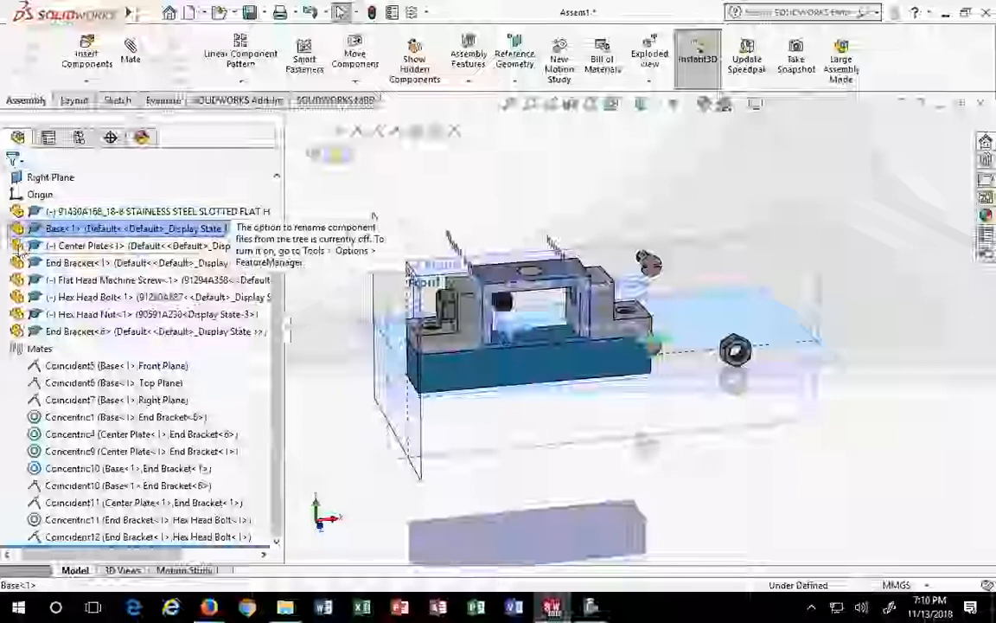
Hide the Front, Top and Right planes of Center Plate<1>
{"action": "left_click", "coordinate": [14, 245]}
{"action": "left_click", "coordinate": [19, 247]}
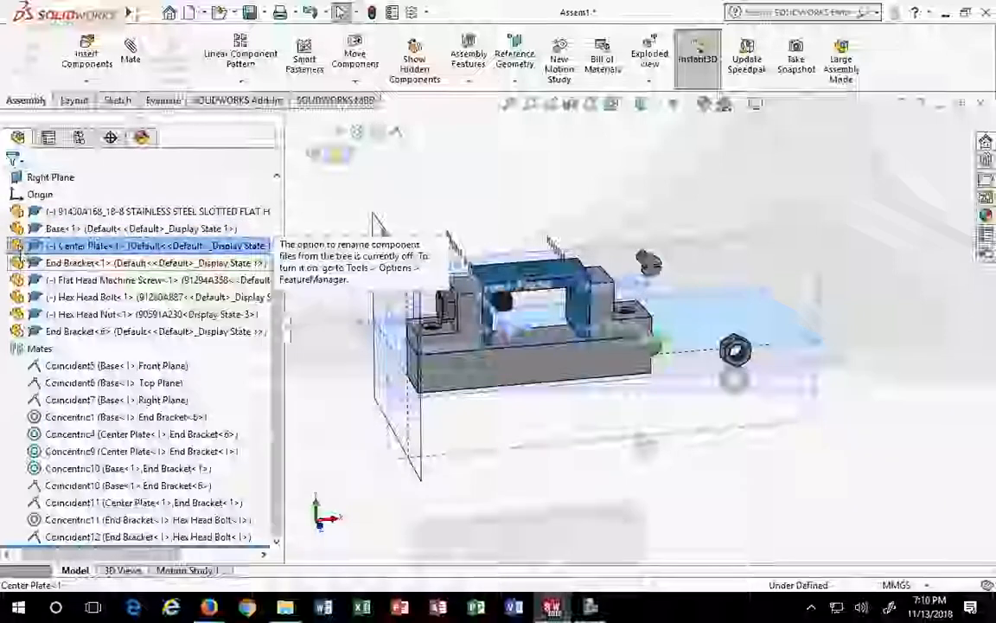
{"action": "left_click", "coordinate": [17, 246]}
{"action": "left_click", "coordinate": [76, 349]}
{"action": "left_click", "coordinate": [80, 383], "text": "shift"}
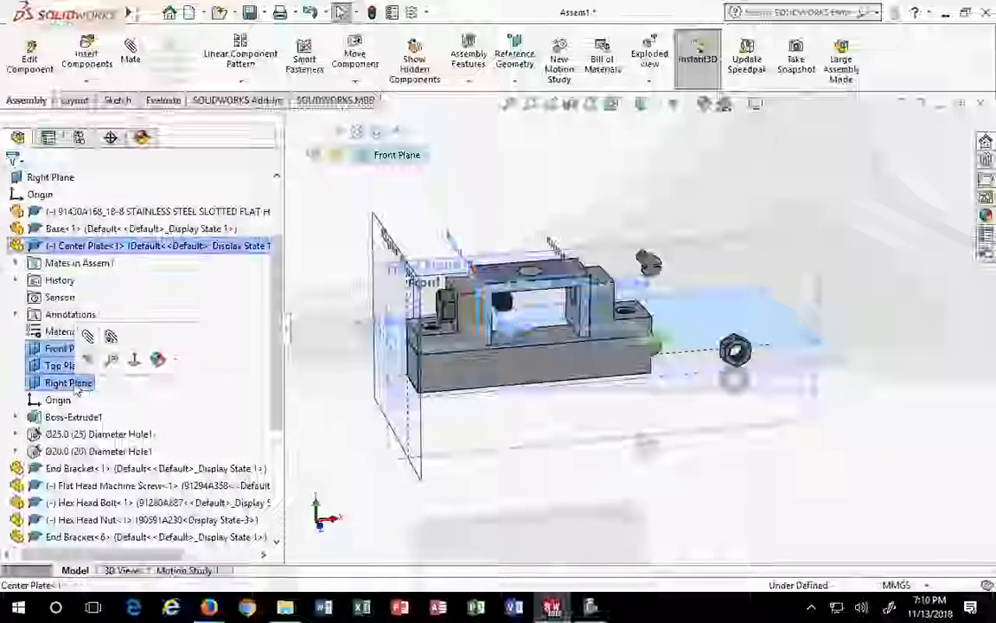
{"action": "right_click", "coordinate": [80, 386]}
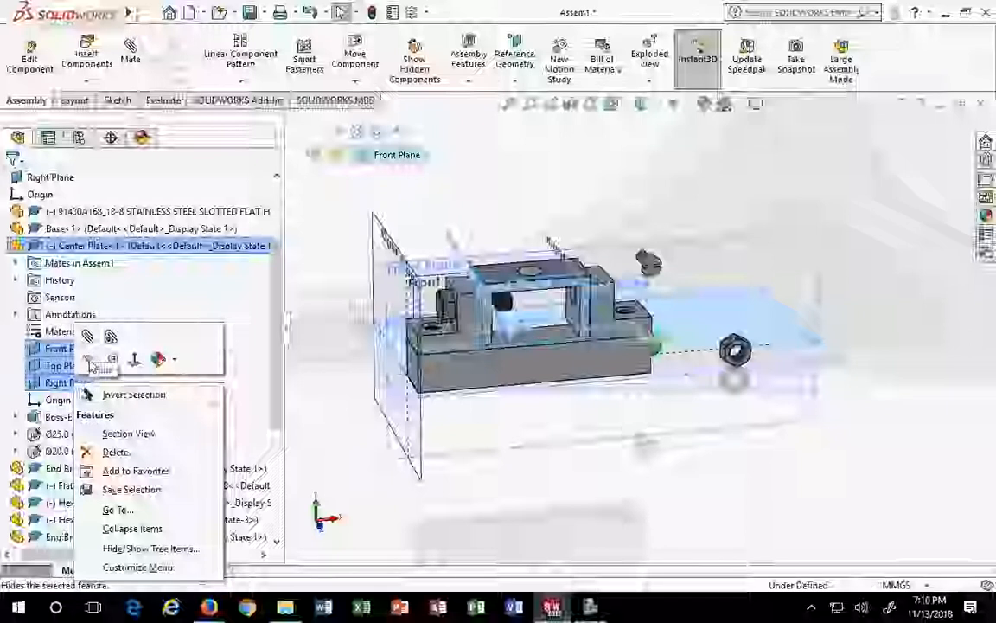
{"action": "left_click", "coordinate": [87, 393]}
{"action": "left_click", "coordinate": [12, 247]}
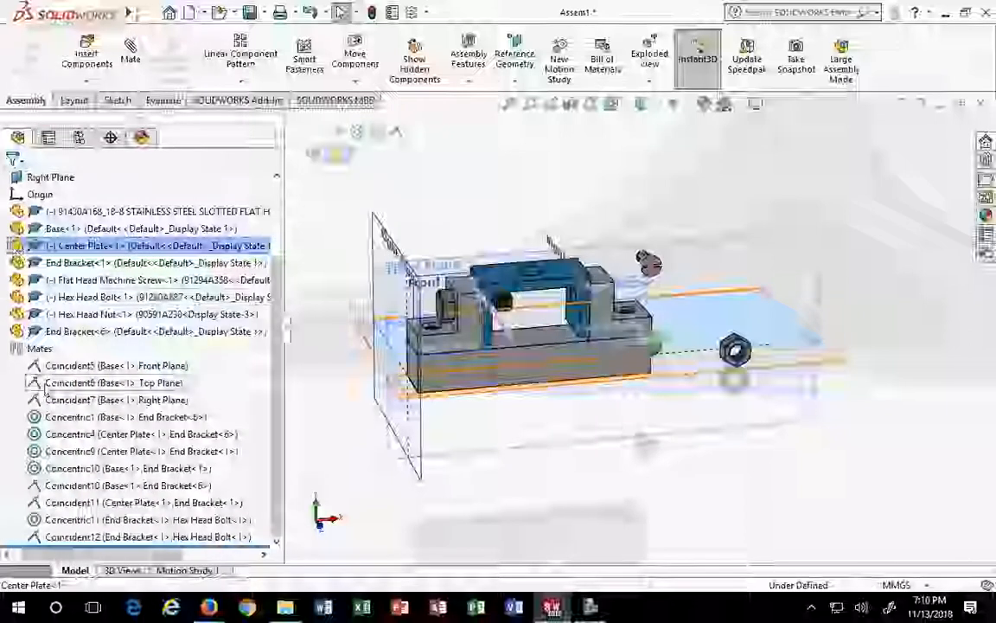
Hide the Front, Top and Right planes of End Bracket<1>
{"action": "left_click", "coordinate": [12, 263]}
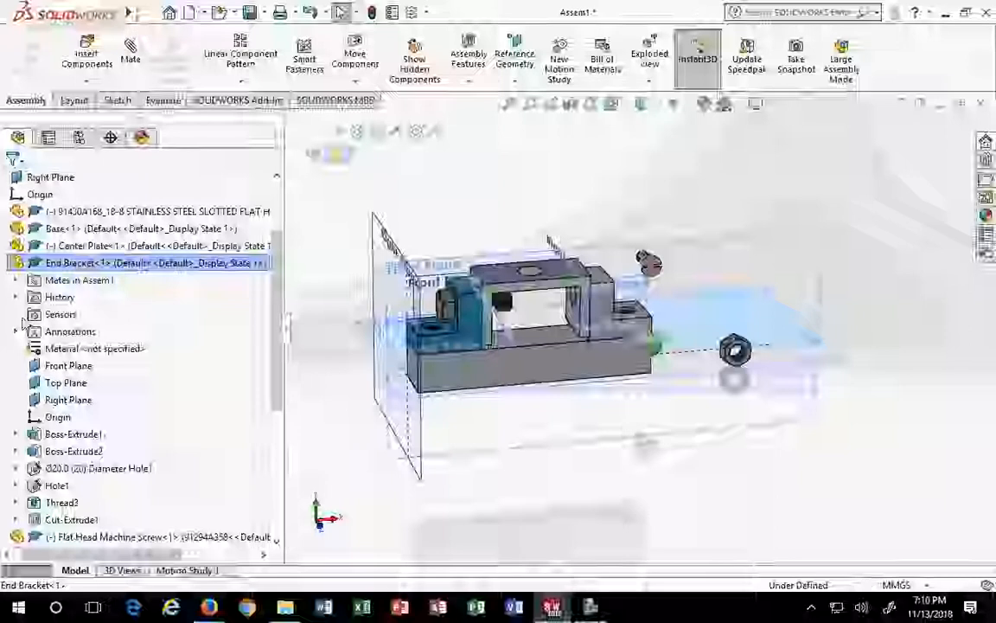
{"action": "left_click", "coordinate": [66, 366]}
{"action": "left_click", "coordinate": [69, 400], "text": "shift"}
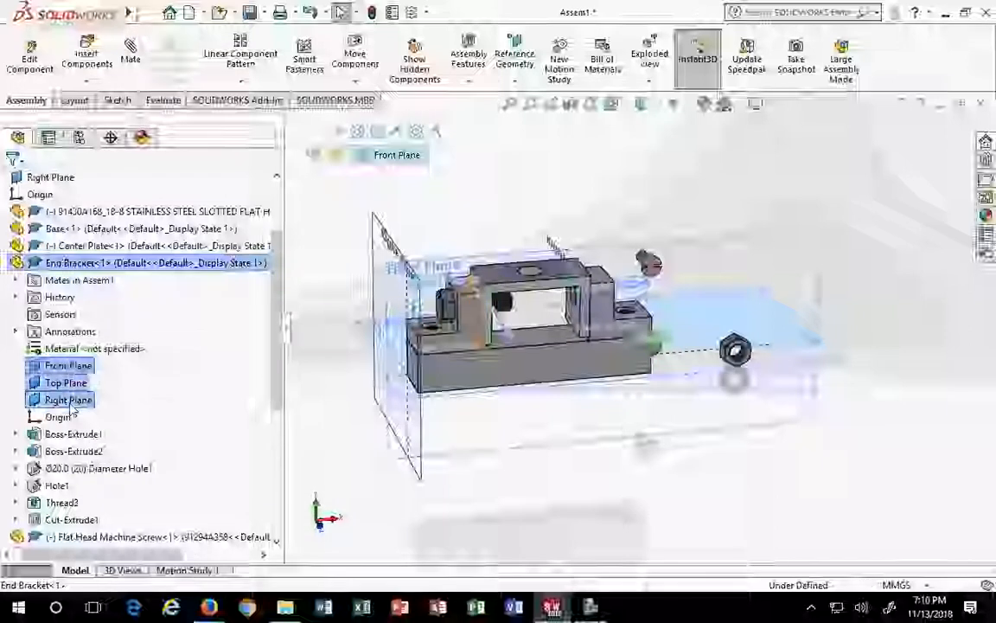
{"action": "right_click", "coordinate": [76, 401]}
{"action": "left_click", "coordinate": [84, 383]}
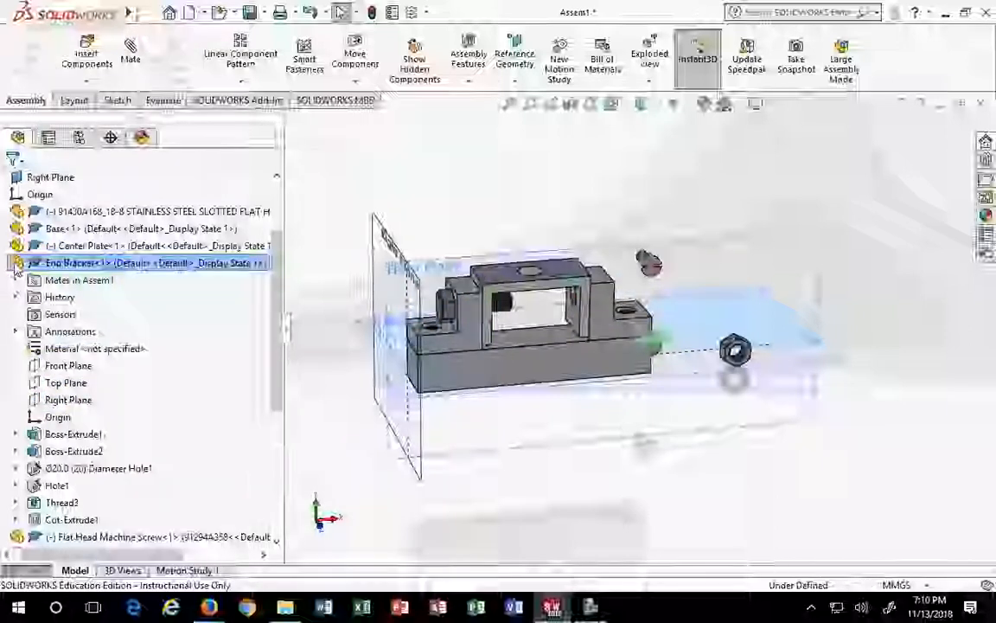
{"action": "left_click", "coordinate": [14, 263]}
{"action": "left_click", "coordinate": [353, 245]}
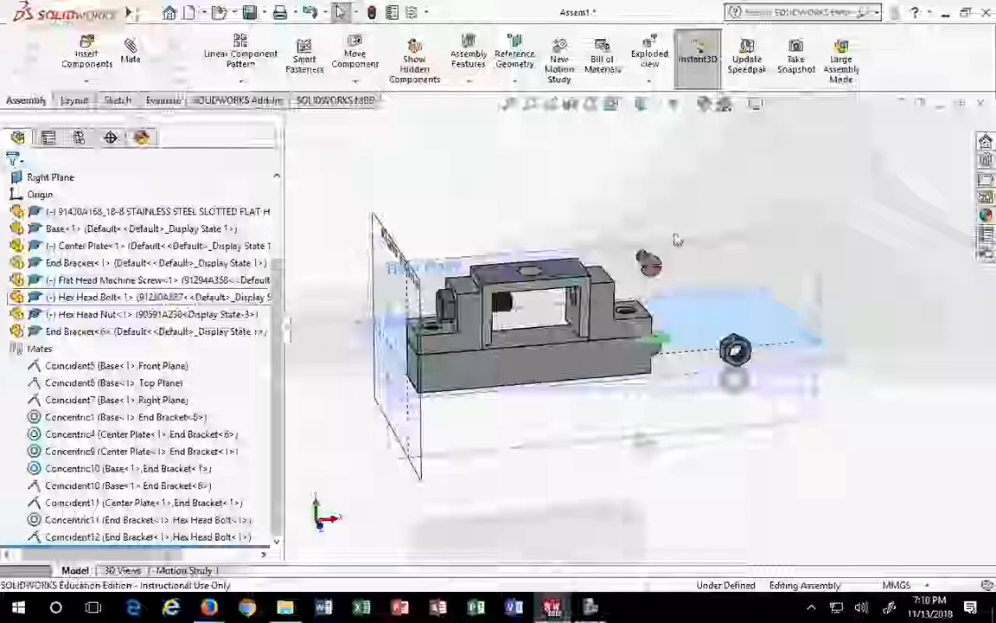
Create a reference plane through the midpoint of the center plate's top front edge, parallel to the assembly's Right Plane
{"action": "middle_click_drag", "start_coordinate": [676, 238], "coordinate": [619, 262]}
{"action": "scroll", "coordinate": [564, 336], "scroll_direction": "down", "scroll_amount": 3}
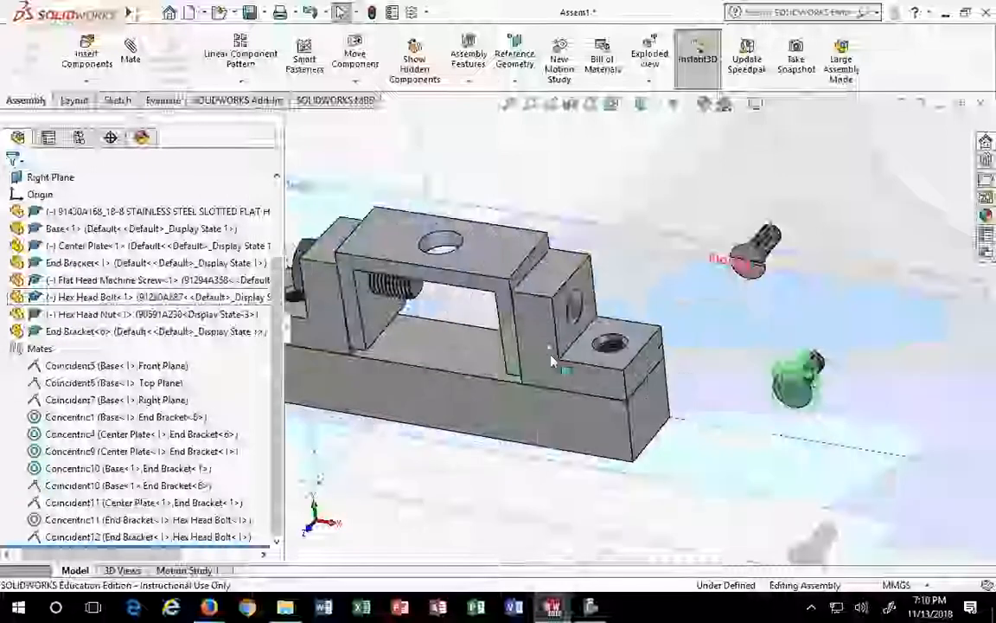
{"action": "scroll", "coordinate": [566, 337], "scroll_direction": "up", "scroll_amount": 3}
{"action": "left_click", "coordinate": [565, 338]}
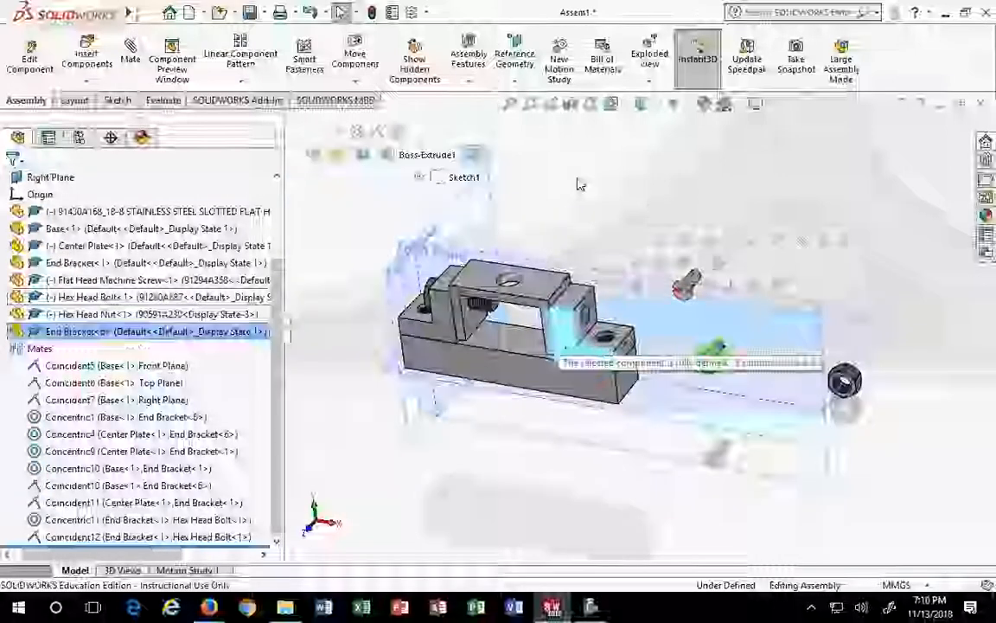
{"action": "left_click", "coordinate": [525, 71]}
{"action": "left_click", "coordinate": [528, 99]}
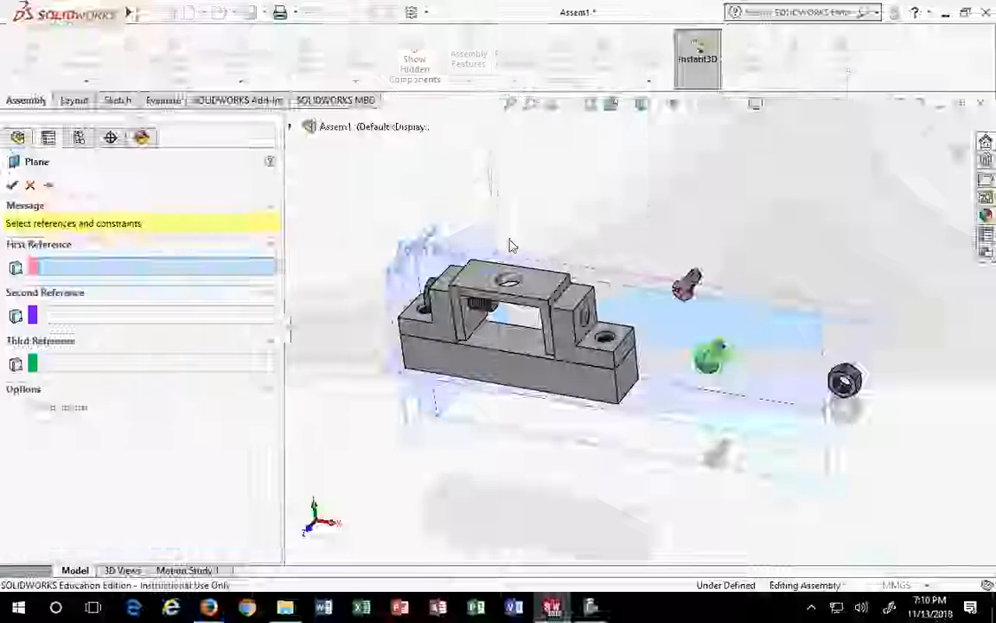
{"action": "scroll", "coordinate": [484, 256], "scroll_direction": "down", "scroll_amount": 2}
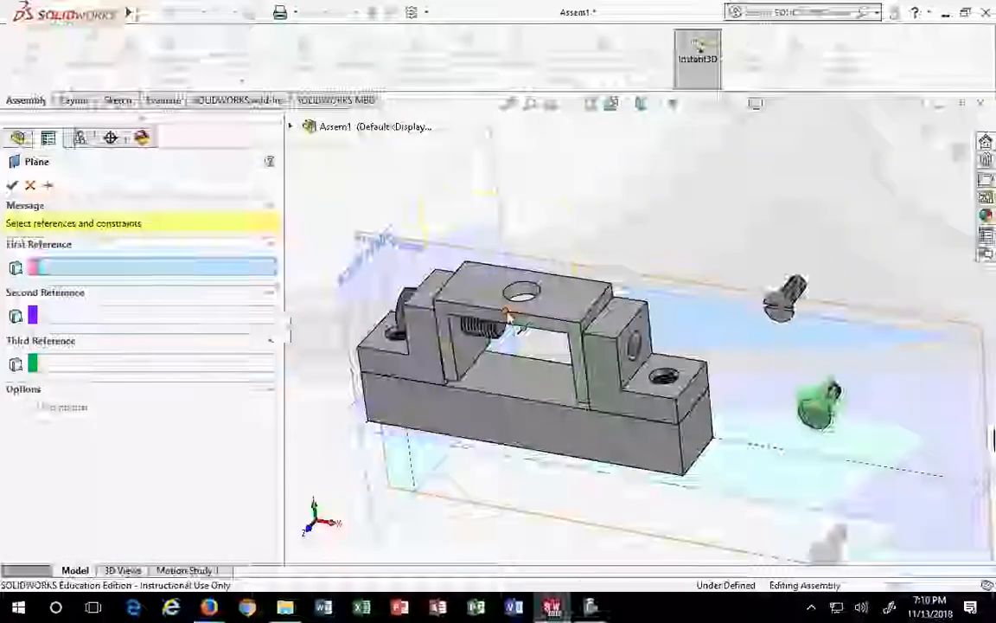
{"action": "left_click", "coordinate": [508, 316]}
{"action": "scroll", "coordinate": [538, 276], "scroll_direction": "down", "scroll_amount": 2}
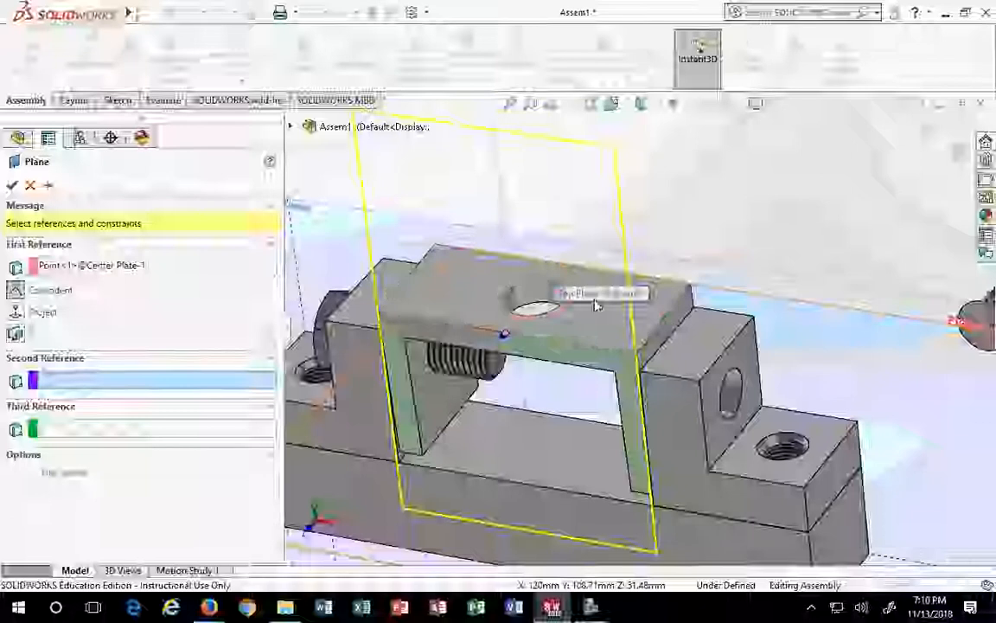
{"action": "middle_click_drag", "start_coordinate": [607, 226], "coordinate": [604, 288]}
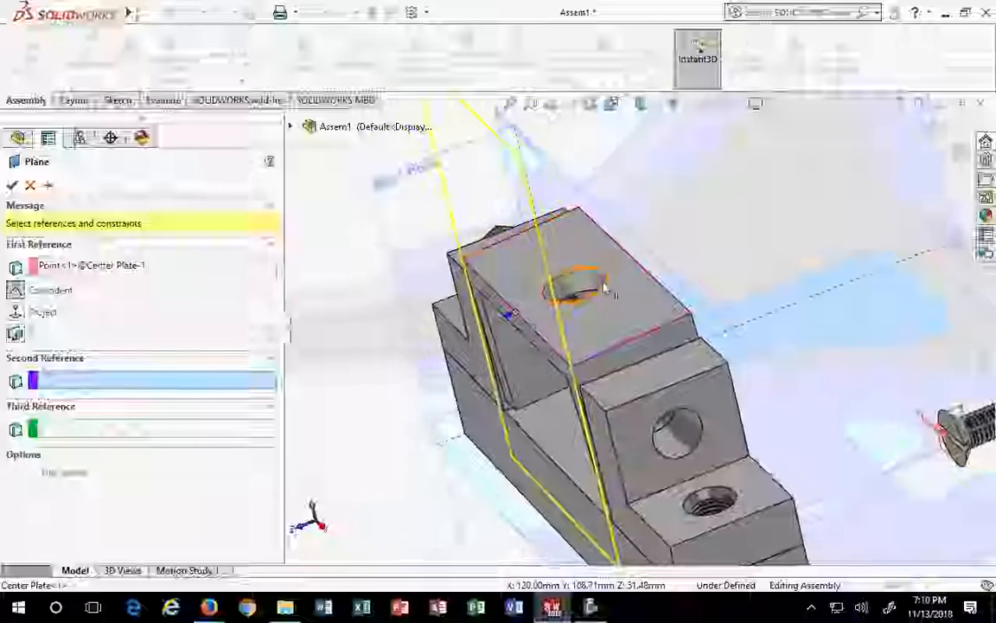
{"action": "left_click", "coordinate": [385, 183]}
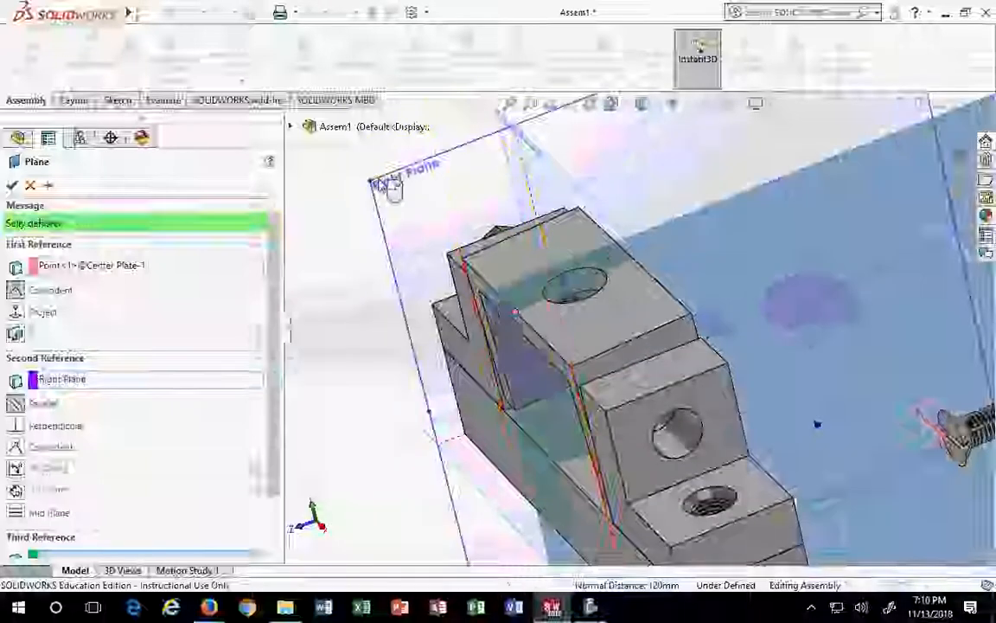
{"action": "scroll", "coordinate": [438, 398], "scroll_direction": "up", "scroll_amount": 3}
{"action": "middle_click_drag", "start_coordinate": [441, 407], "coordinate": [507, 378]}
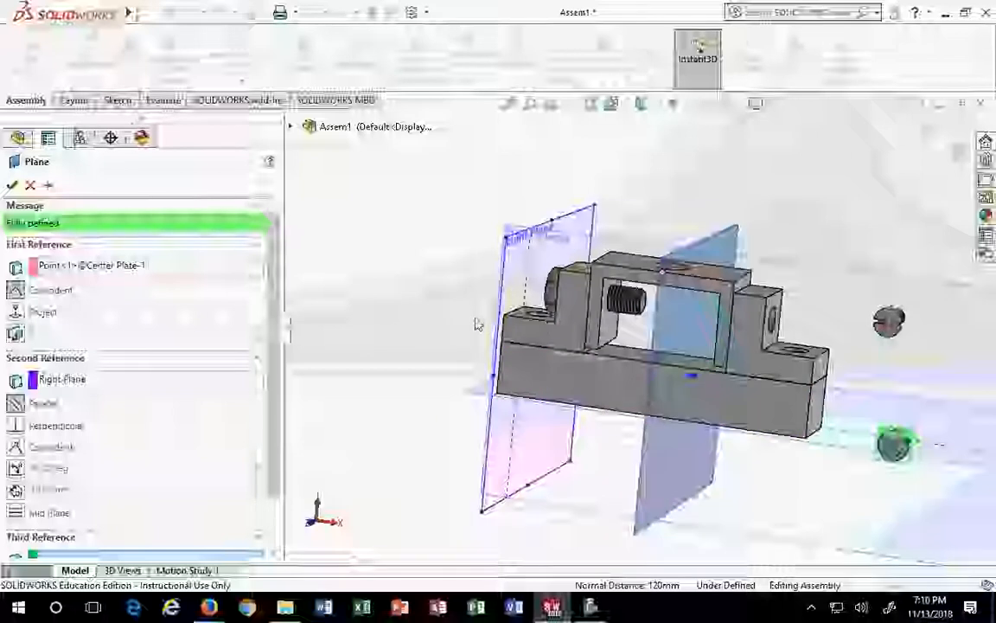
{"action": "left_click", "coordinate": [12, 185]}
Mirror the hex head bolt about PLANE1 to the opposite end bracket with Mirror Components
{"action": "middle_click_drag", "start_coordinate": [406, 311], "coordinate": [465, 284]}
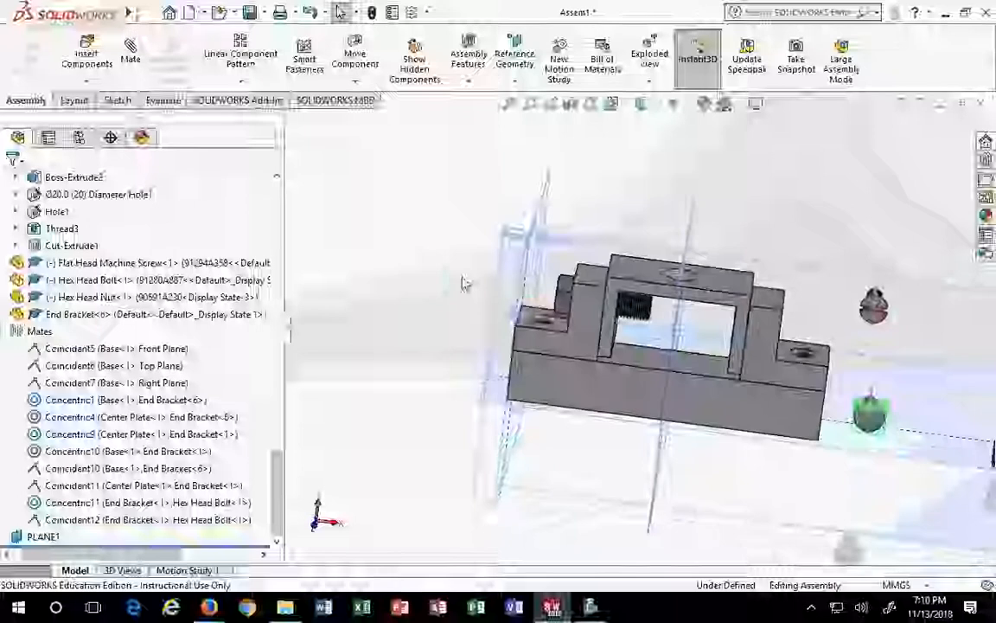
{"action": "scroll", "coordinate": [596, 320], "scroll_direction": "down", "scroll_amount": 2}
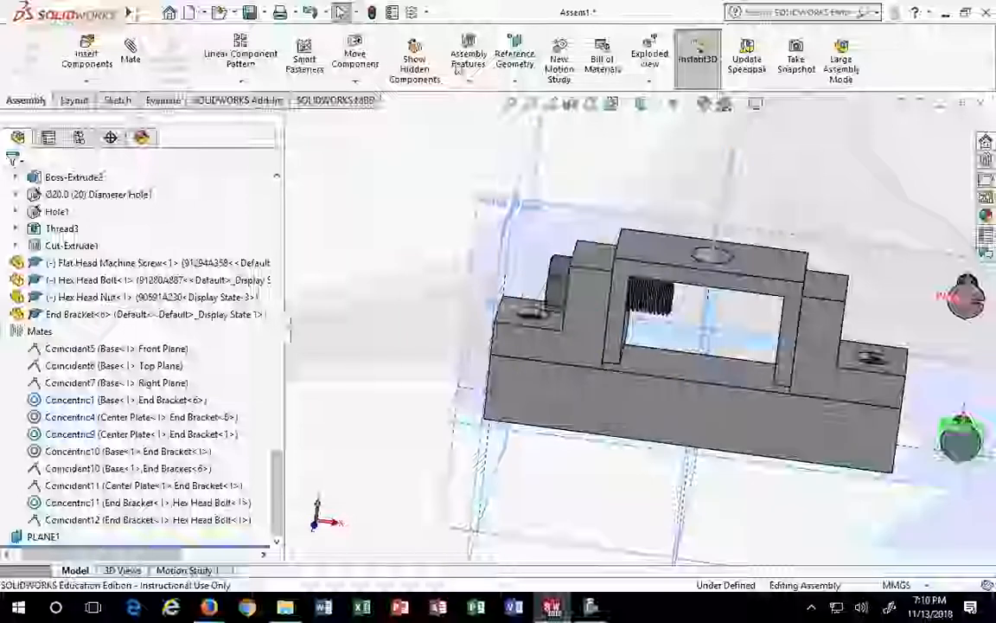
{"action": "left_click", "coordinate": [240, 81]}
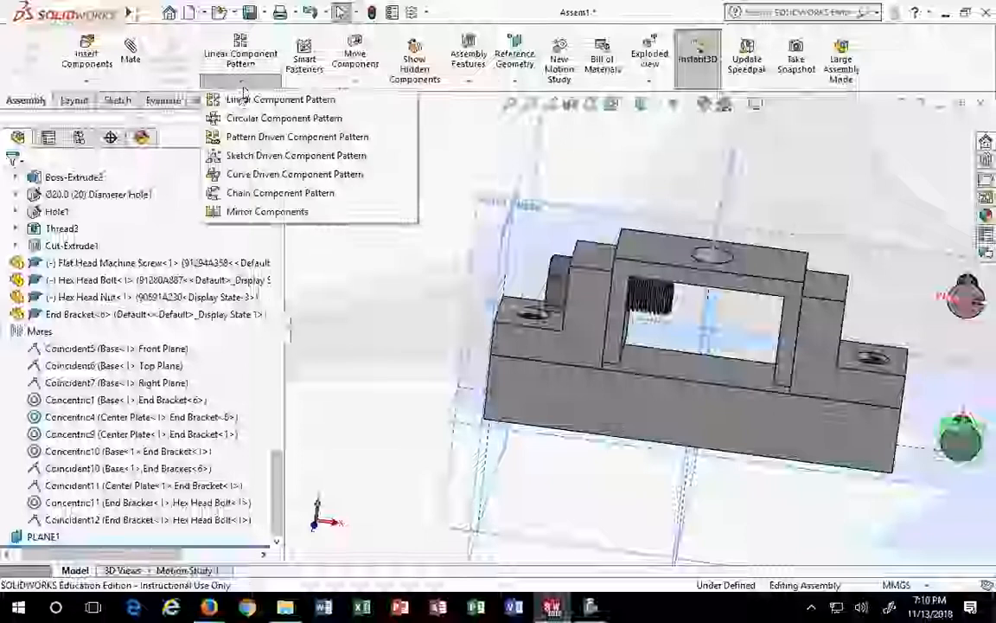
{"action": "left_click", "coordinate": [242, 212]}
{"action": "scroll", "coordinate": [536, 253], "scroll_direction": "down", "scroll_amount": 2}
{"action": "left_click", "coordinate": [576, 279]}
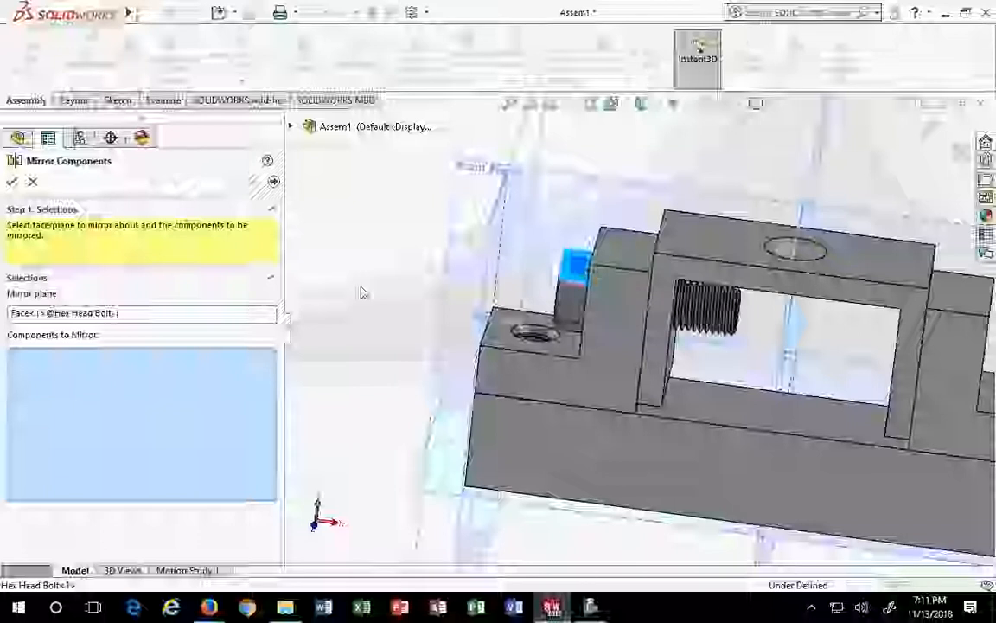
{"action": "left_click", "coordinate": [134, 315]}
{"action": "key", "text": "Delete"}
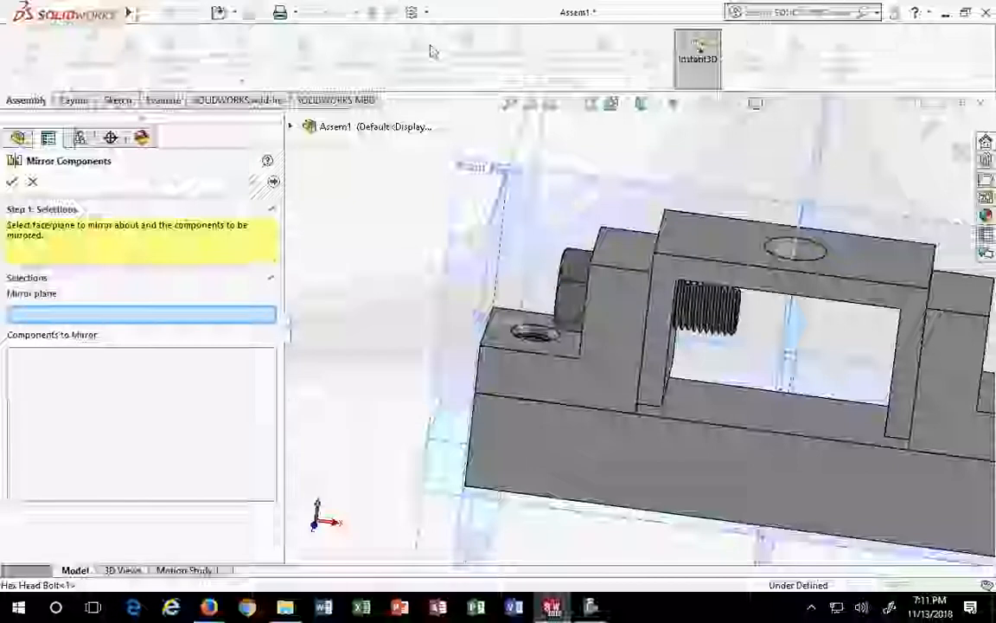
{"action": "left_click_drag", "start_coordinate": [285, 259], "coordinate": [209, 259]}
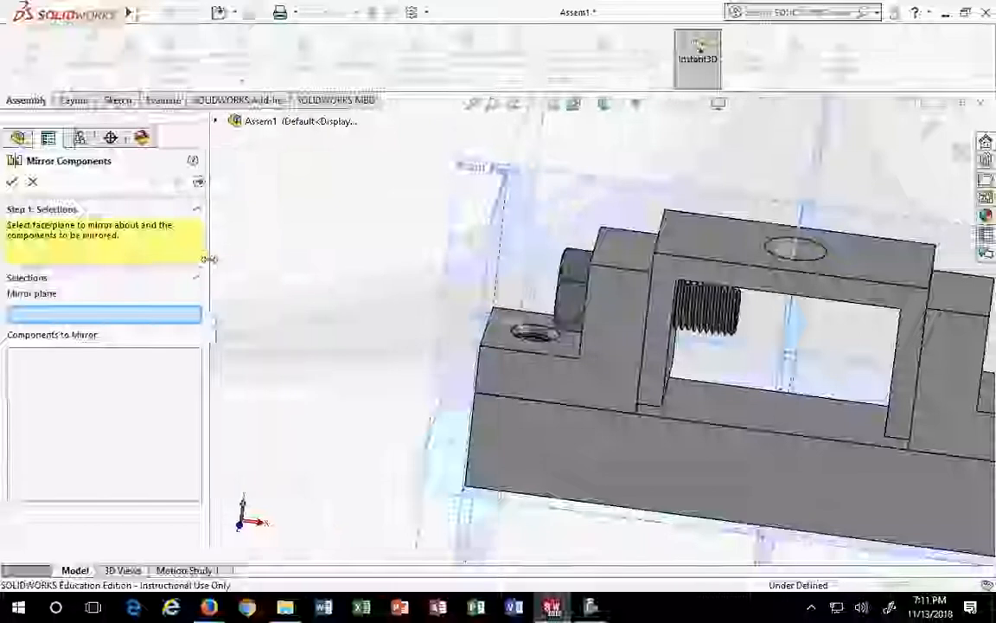
{"action": "scroll", "coordinate": [308, 271], "scroll_direction": "up", "scroll_amount": 4}
{"action": "scroll", "coordinate": [703, 286], "scroll_direction": "down", "scroll_amount": 3}
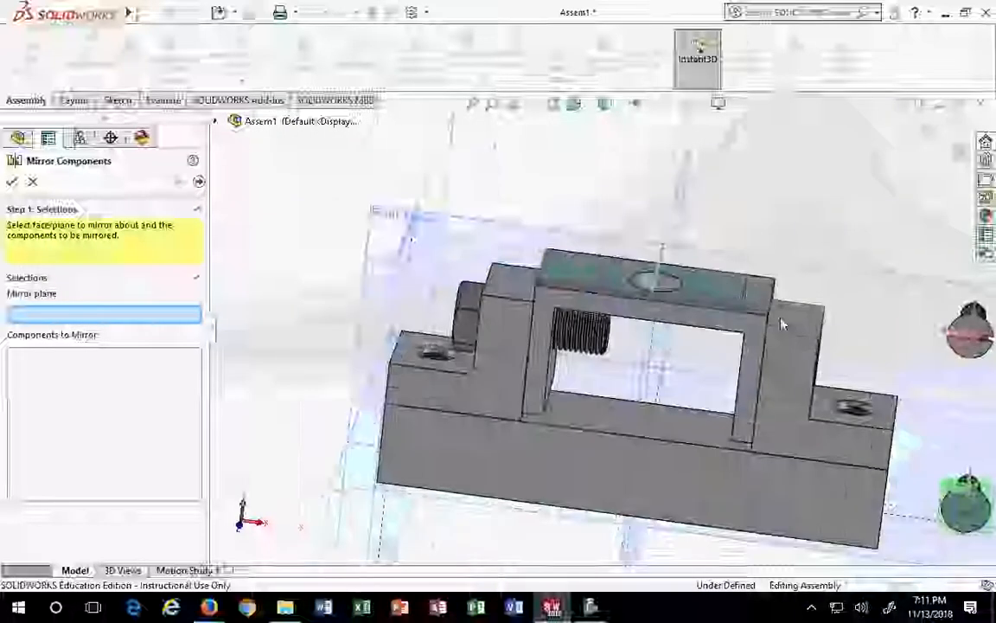
{"action": "scroll", "coordinate": [782, 324], "scroll_direction": "up", "scroll_amount": 2}
{"action": "scroll", "coordinate": [783, 336], "scroll_direction": "down", "scroll_amount": 3}
{"action": "scroll", "coordinate": [783, 335], "scroll_direction": "up", "scroll_amount": 4}
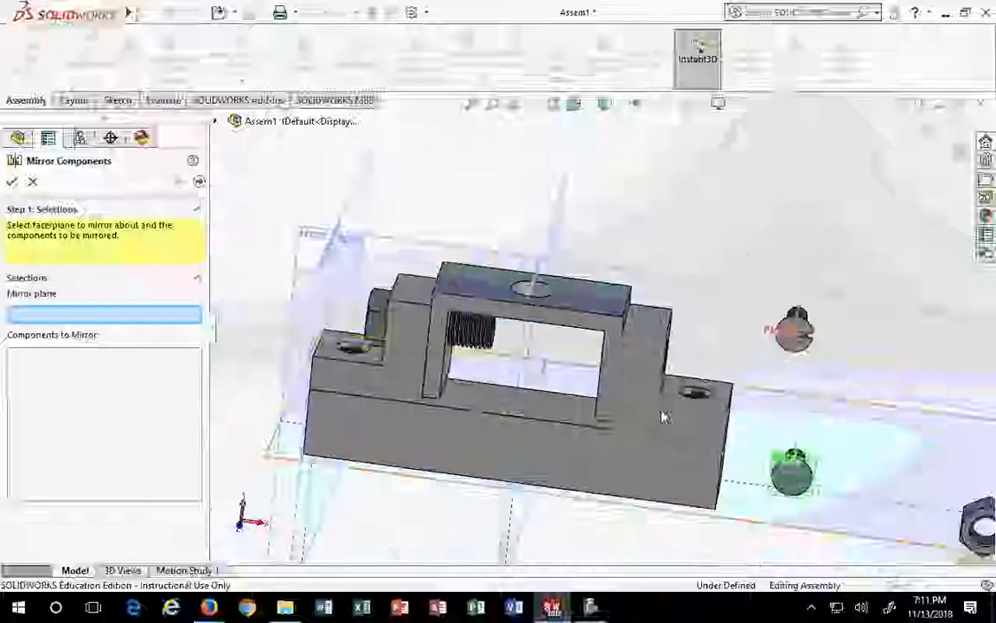
{"action": "middle_click_drag", "start_coordinate": [663, 416], "coordinate": [612, 229]}
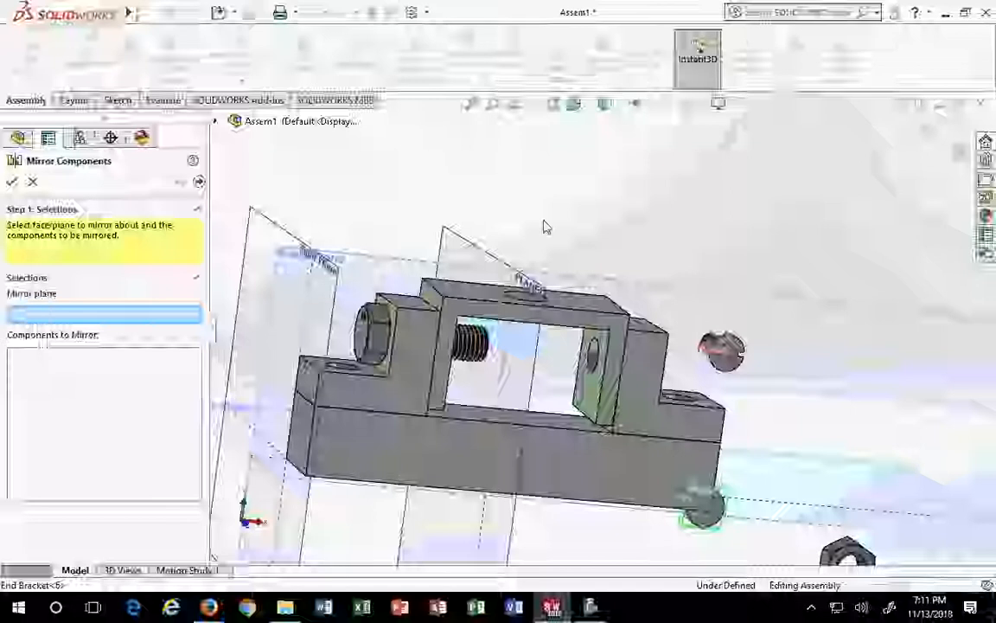
{"action": "left_click", "coordinate": [465, 247]}
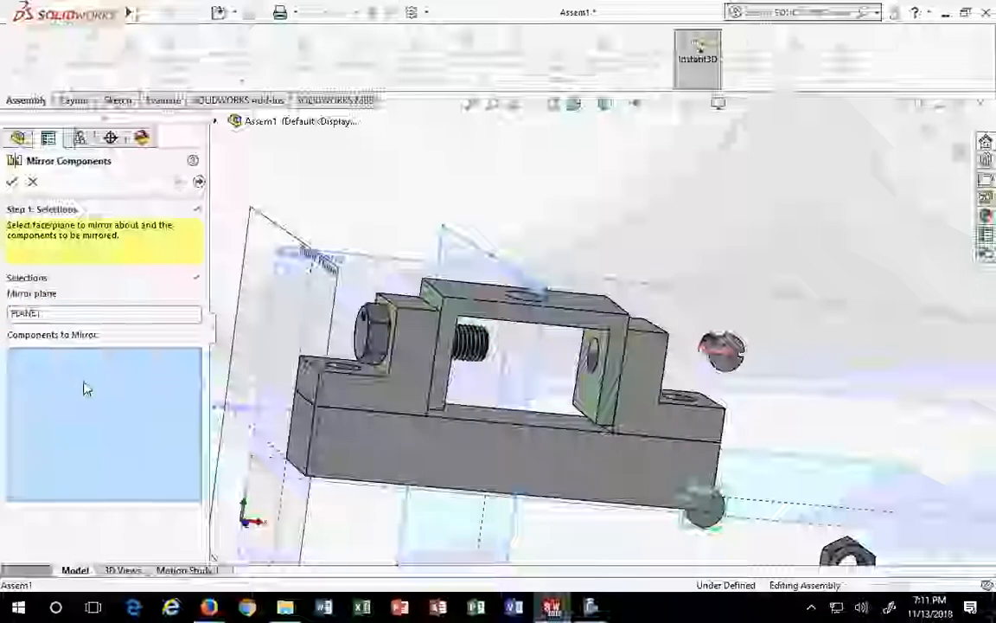
{"action": "left_click", "coordinate": [377, 340]}
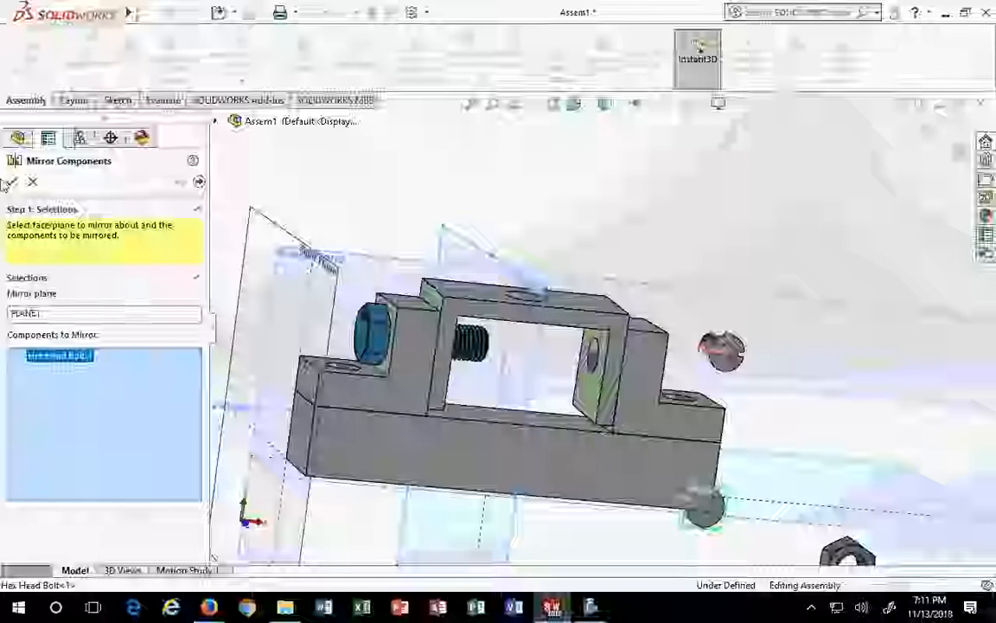
{"action": "left_click", "coordinate": [11, 182]}
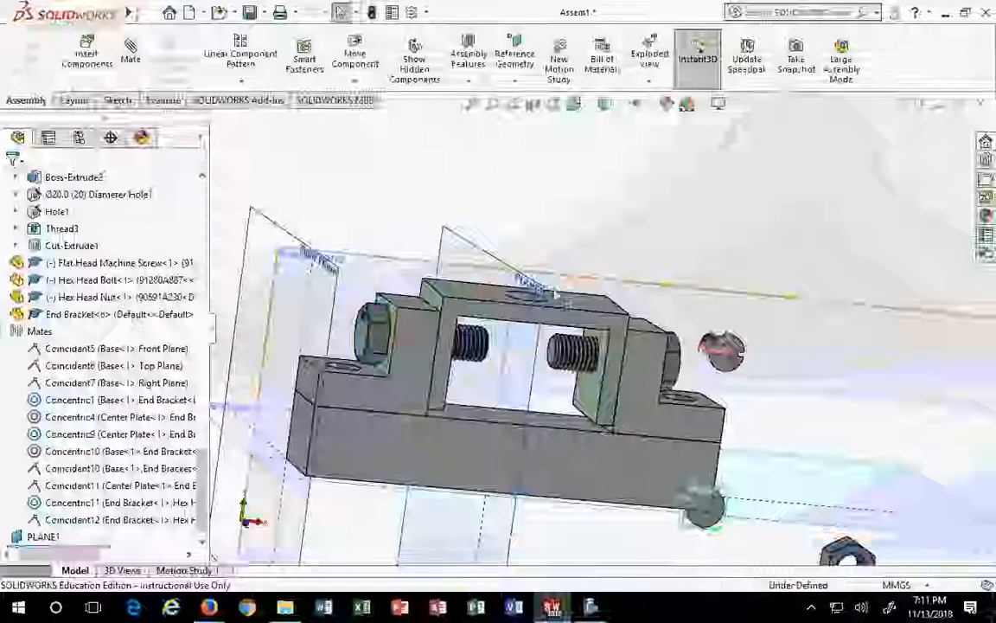
Try to move the original hex head bolt in its end bracket to check its remaining freedom
{"action": "middle_click_drag", "start_coordinate": [398, 437], "coordinate": [437, 444]}
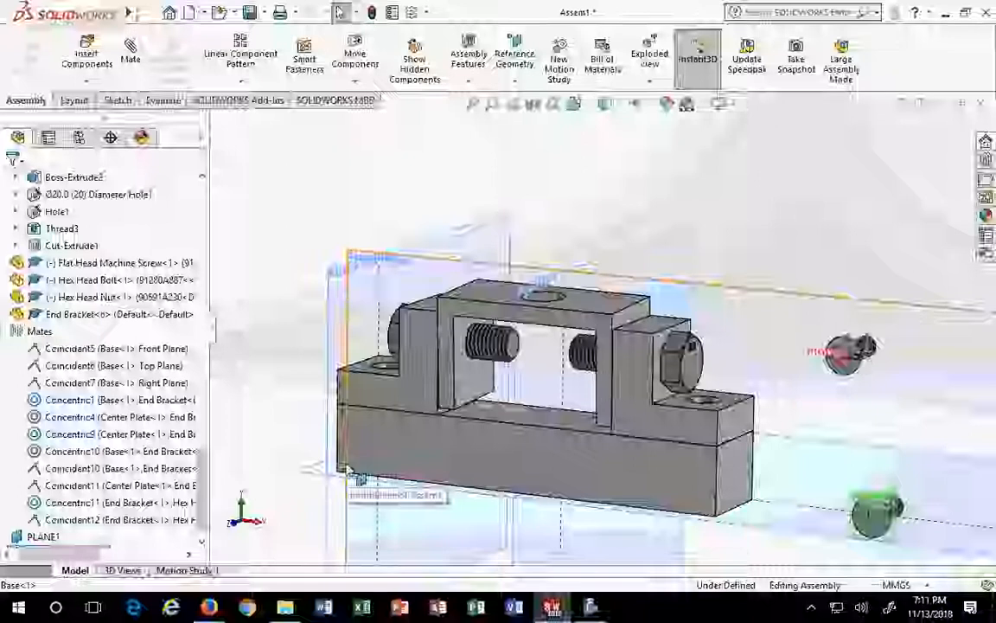
{"action": "left_click", "coordinate": [395, 333]}
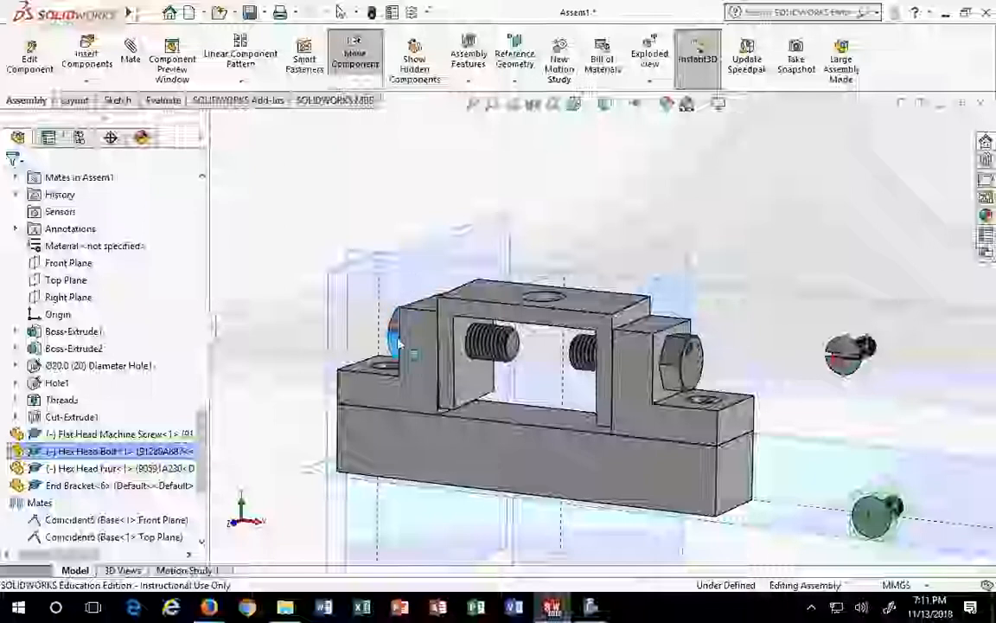
{"action": "mouse_move", "coordinate": [399, 336]}
{"action": "left_mouse_down"}
{"action": "mouse_move", "coordinate": [396, 347]}
{"action": "mouse_move", "coordinate": [405, 314]}
{"action": "mouse_move", "coordinate": [403, 328]}
{"action": "left_mouse_up"}
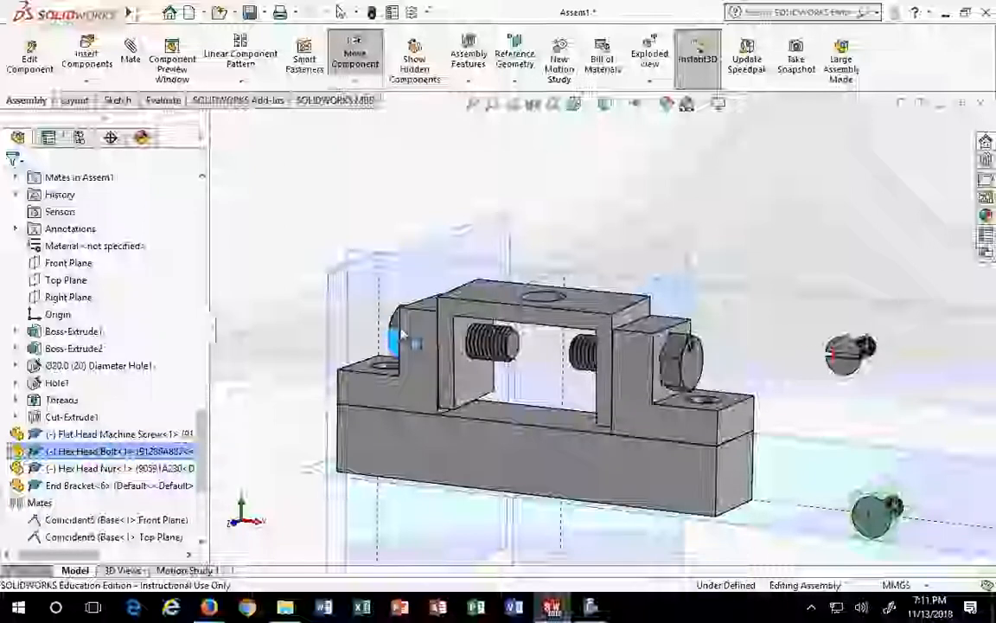
{"action": "key", "text": "Escape"}
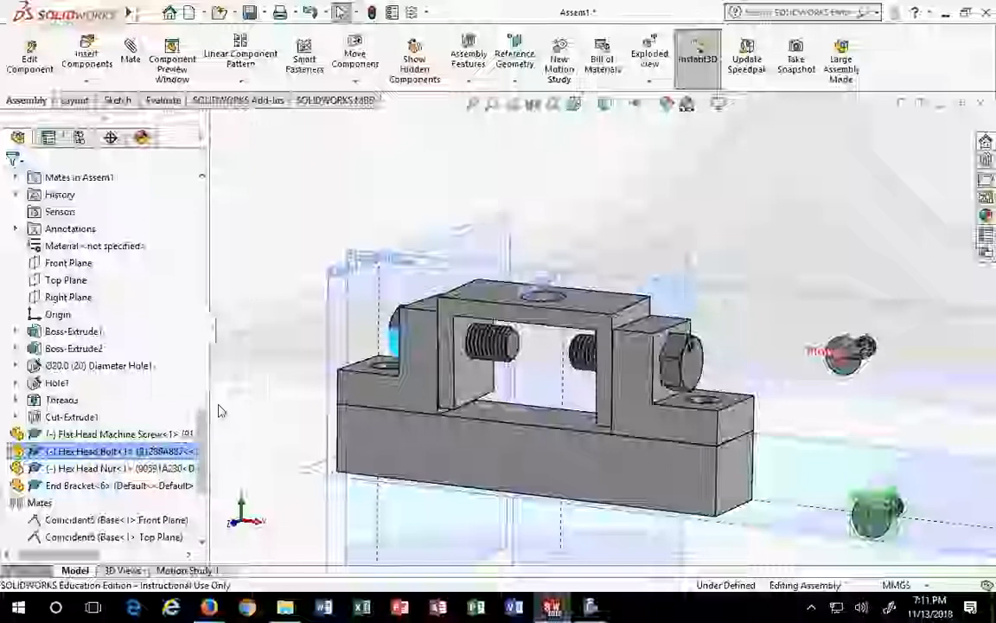
Widen the feature tree and highlight the flat head machine screw, hex head bolt and hex head nut to identify them in the model
{"action": "left_click_drag", "start_coordinate": [209, 403], "coordinate": [349, 404]}
{"action": "scroll", "coordinate": [451, 281], "scroll_direction": "up", "scroll_amount": 4}
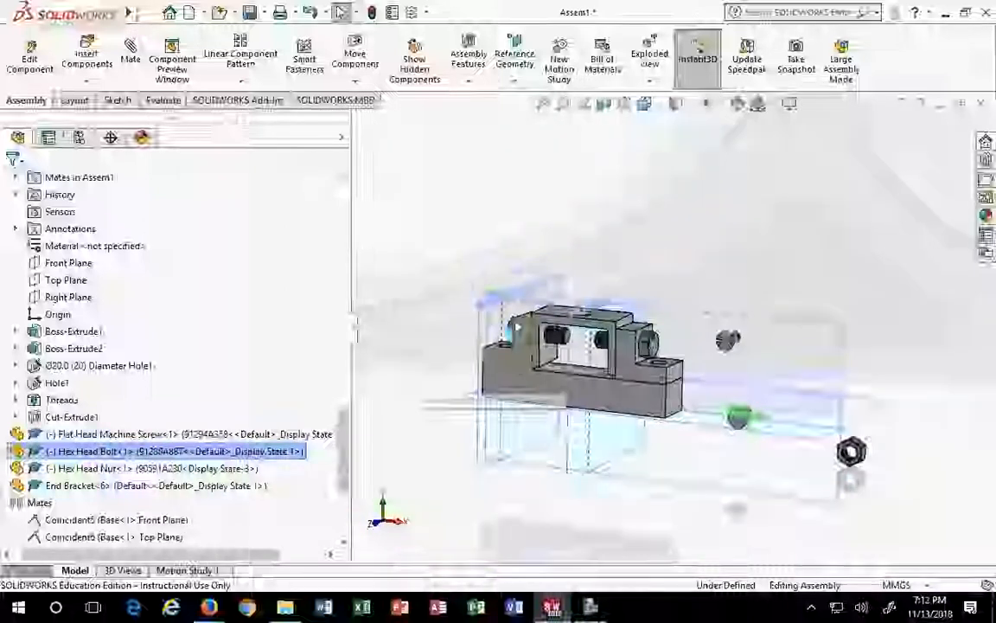
{"action": "left_click", "coordinate": [466, 296]}
{"action": "scroll", "coordinate": [475, 301], "scroll_direction": "down", "scroll_amount": 3}
{"action": "left_click", "coordinate": [535, 336]}
{"action": "left_click", "coordinate": [531, 344]}
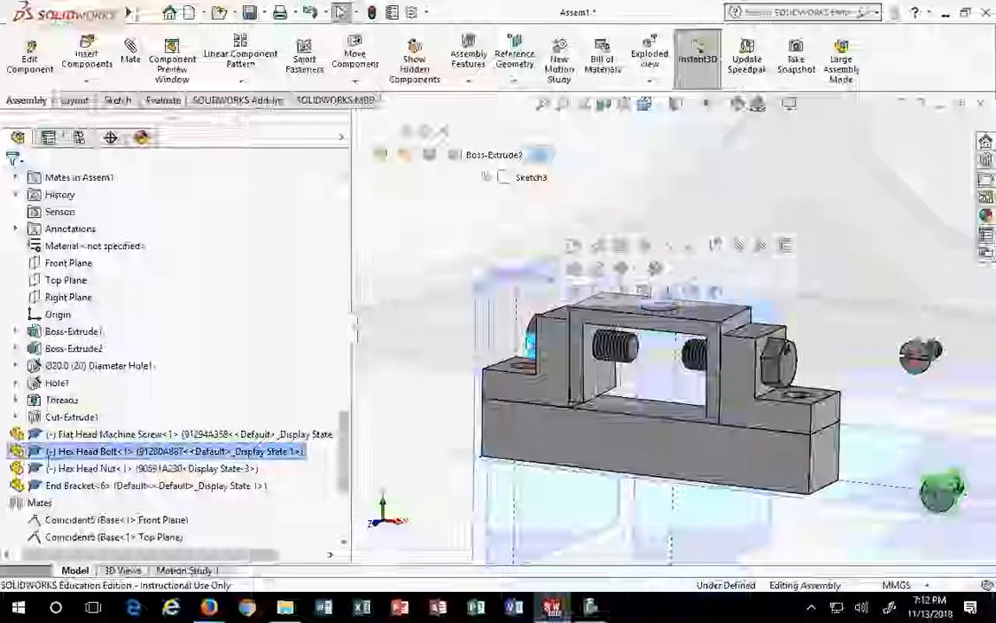
{"action": "scroll", "coordinate": [47, 469], "scroll_direction": "down", "scroll_amount": 2}
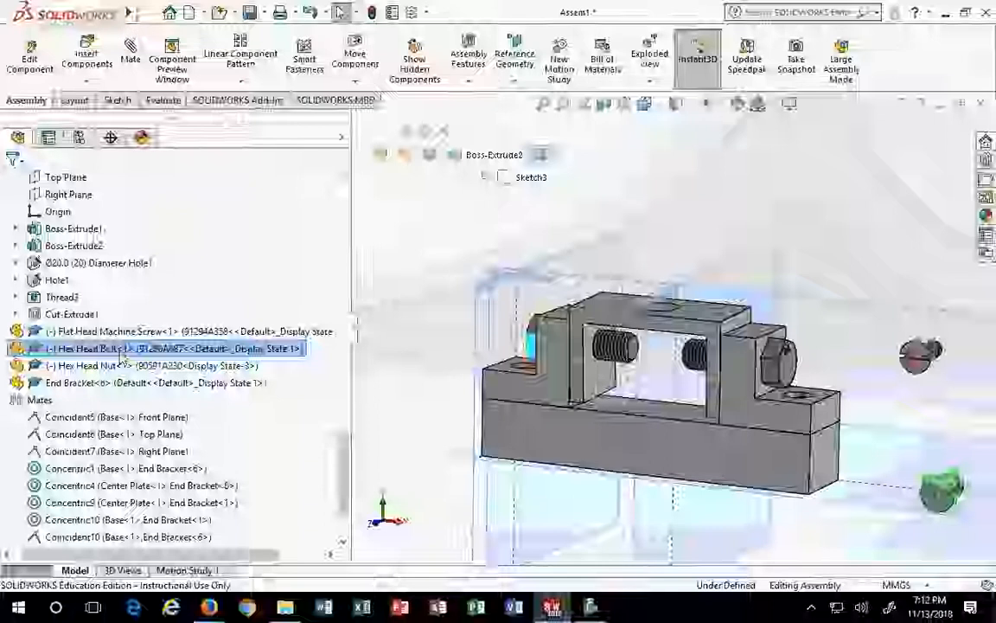
{"action": "scroll", "coordinate": [123, 354], "scroll_direction": "down", "scroll_amount": 2}
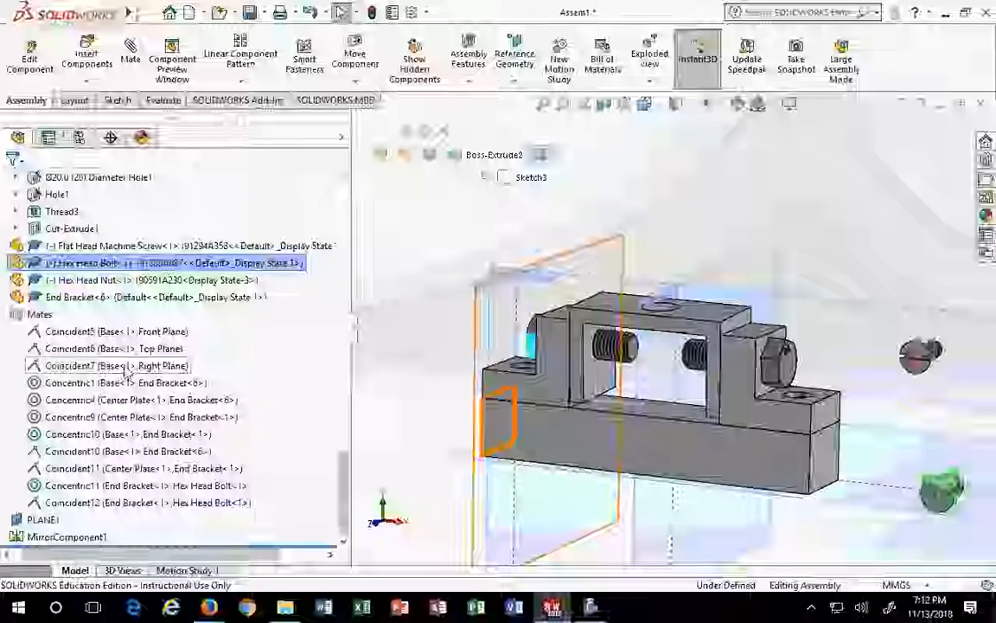
{"action": "left_click", "coordinate": [106, 248]}
{"action": "left_click", "coordinate": [98, 265]}
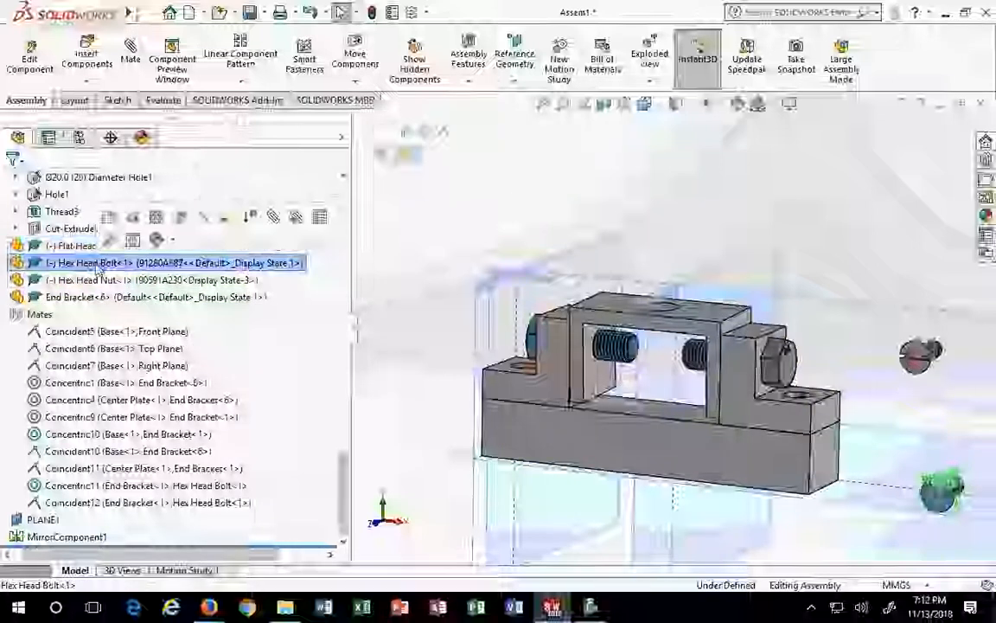
{"action": "left_click", "coordinate": [98, 280]}
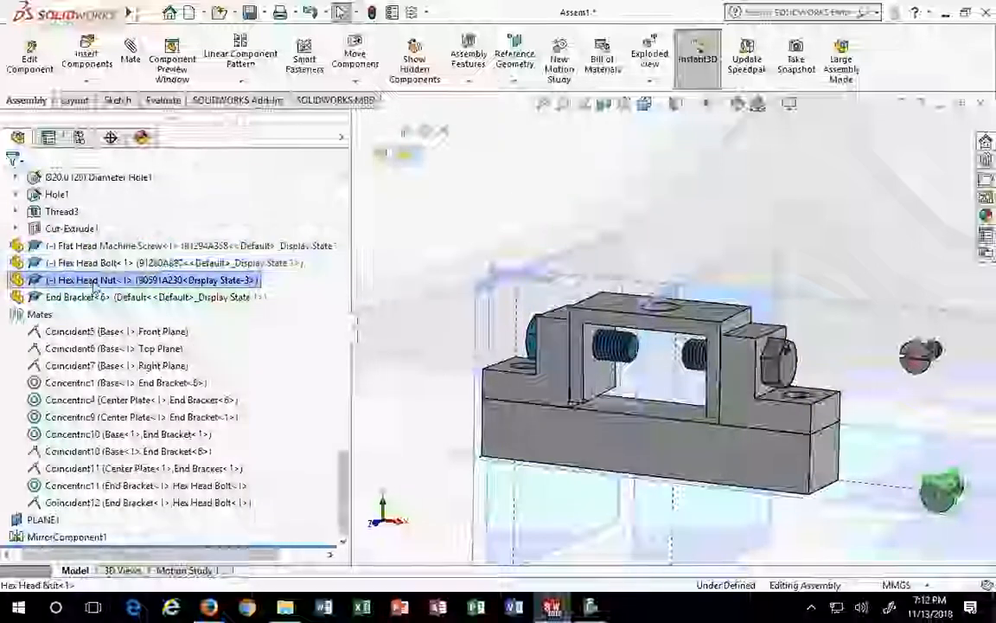
Move the hex head nut close to the assembly, just above the mirrored bolt's head
{"action": "scroll", "coordinate": [413, 331], "scroll_direction": "up", "scroll_amount": 2}
{"action": "scroll", "coordinate": [414, 332], "scroll_direction": "up", "scroll_amount": 2}
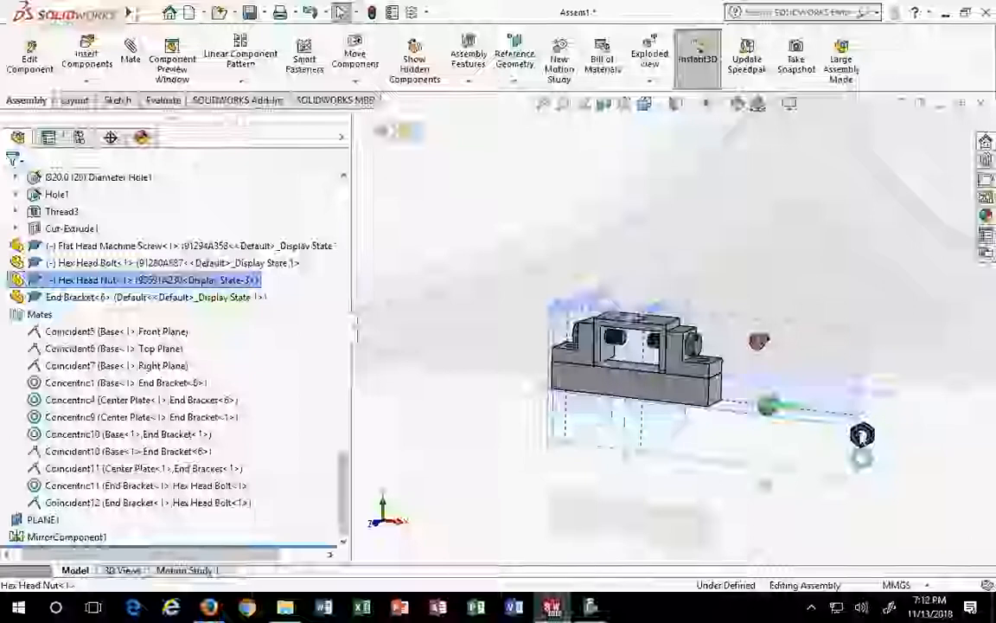
{"action": "scroll", "coordinate": [864, 438], "scroll_direction": "down", "scroll_amount": 3}
{"action": "left_click_drag", "start_coordinate": [921, 461], "coordinate": [610, 234]}
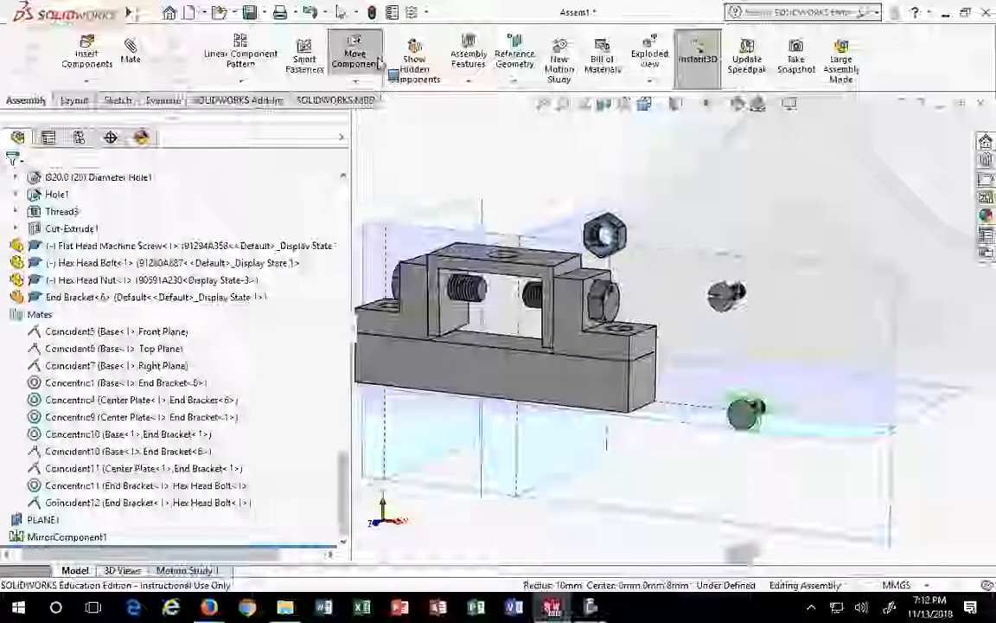
{"action": "left_click", "coordinate": [77, 296]}
{"action": "left_click", "coordinate": [73, 280]}
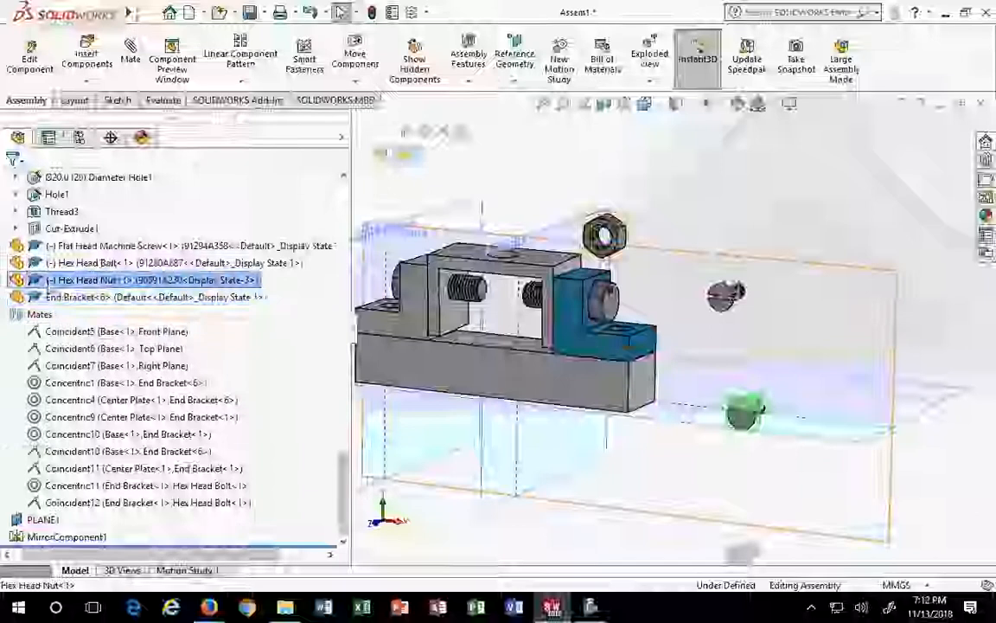
Collapse End Bracket<1>, Center Plate<1>, Base<1> and the slotted flat head screw in the feature tree
{"action": "scroll", "coordinate": [133, 330], "scroll_direction": "up", "scroll_amount": 3}
{"action": "scroll", "coordinate": [133, 330], "scroll_direction": "down", "scroll_amount": 3}
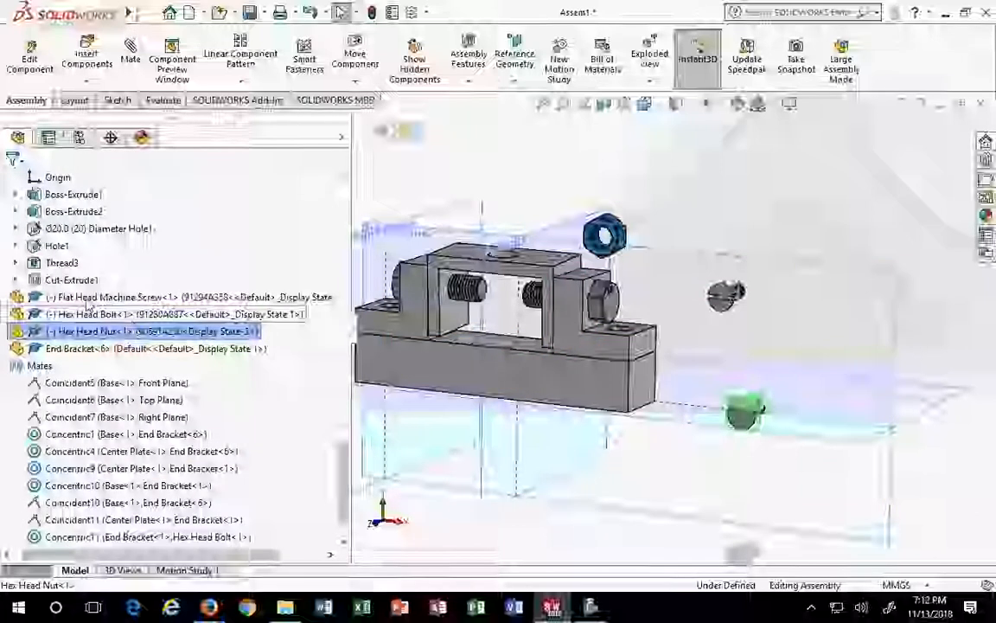
{"action": "scroll", "coordinate": [104, 278], "scroll_direction": "up", "scroll_amount": 4}
{"action": "scroll", "coordinate": [104, 279], "scroll_direction": "up", "scroll_amount": 3}
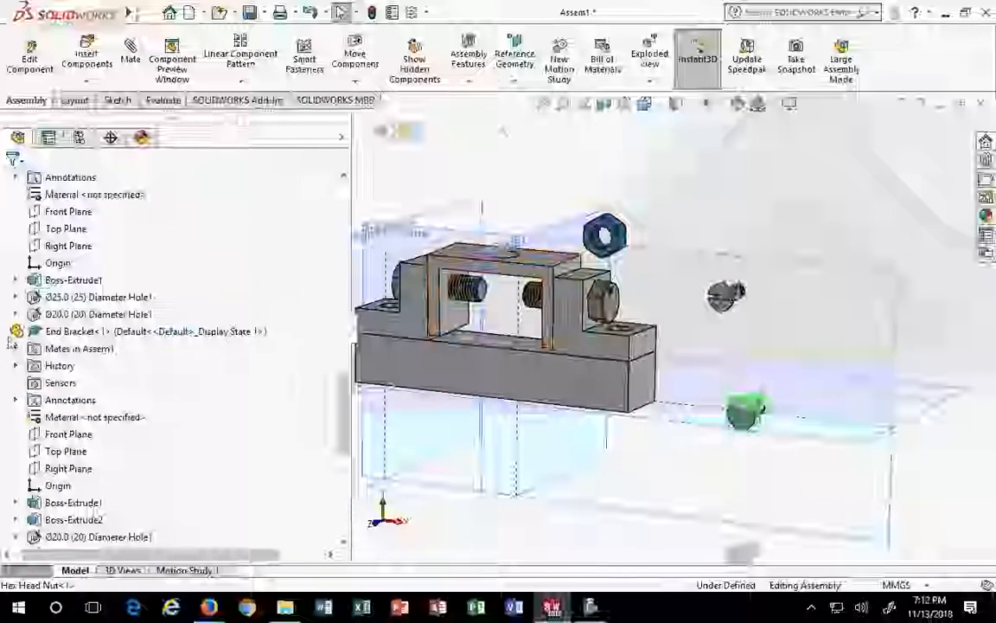
{"action": "left_click", "coordinate": [13, 332]}
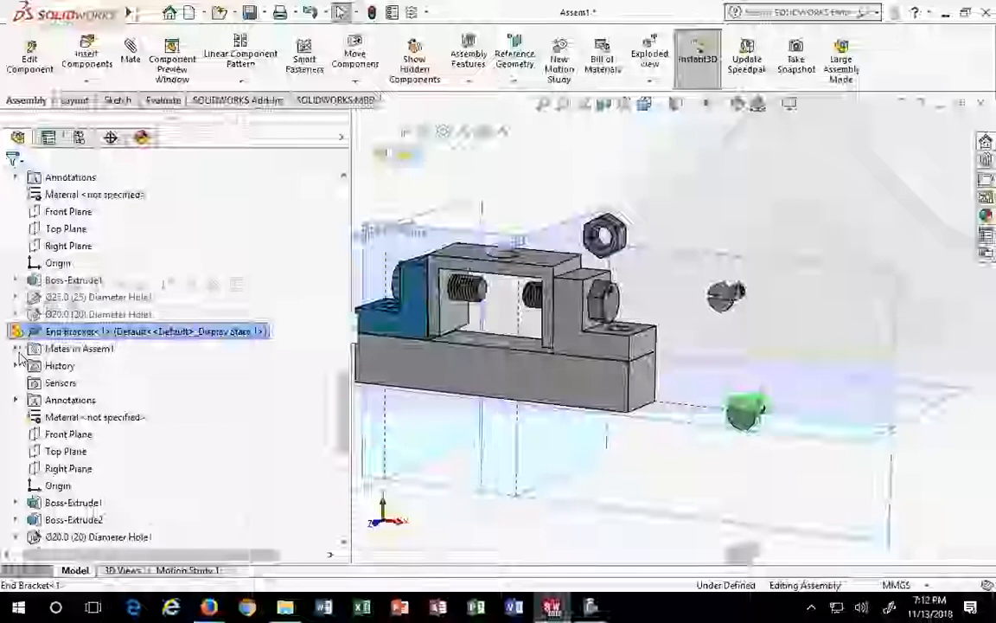
{"action": "double_click", "coordinate": [16, 334]}
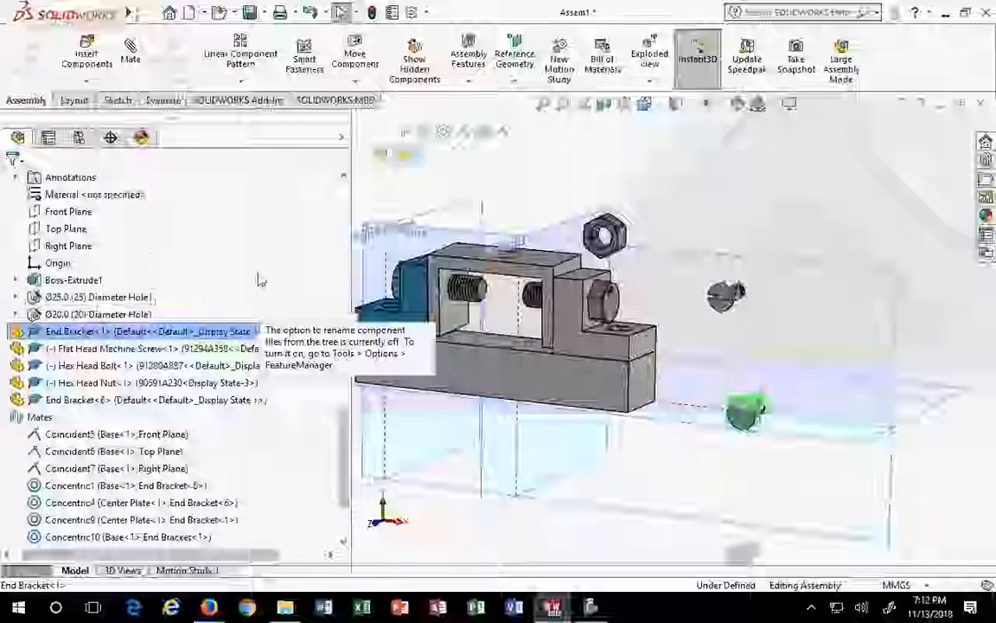
{"action": "scroll", "coordinate": [14, 394], "scroll_direction": "up", "scroll_amount": 6}
{"action": "double_click", "coordinate": [16, 417]}
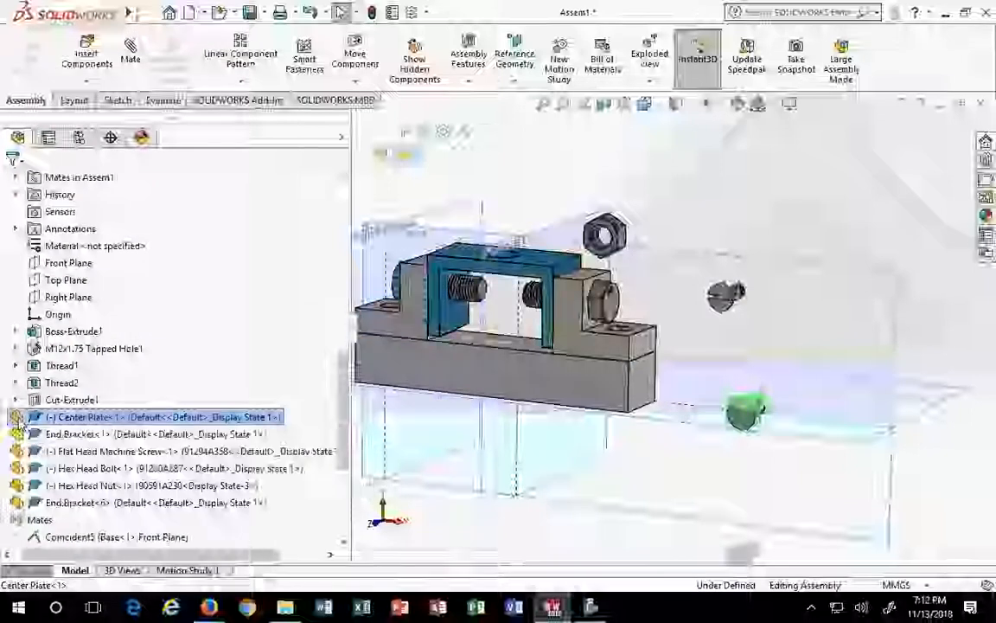
{"action": "scroll", "coordinate": [13, 398], "scroll_direction": "up", "scroll_amount": 6}
{"action": "left_click", "coordinate": [18, 519]}
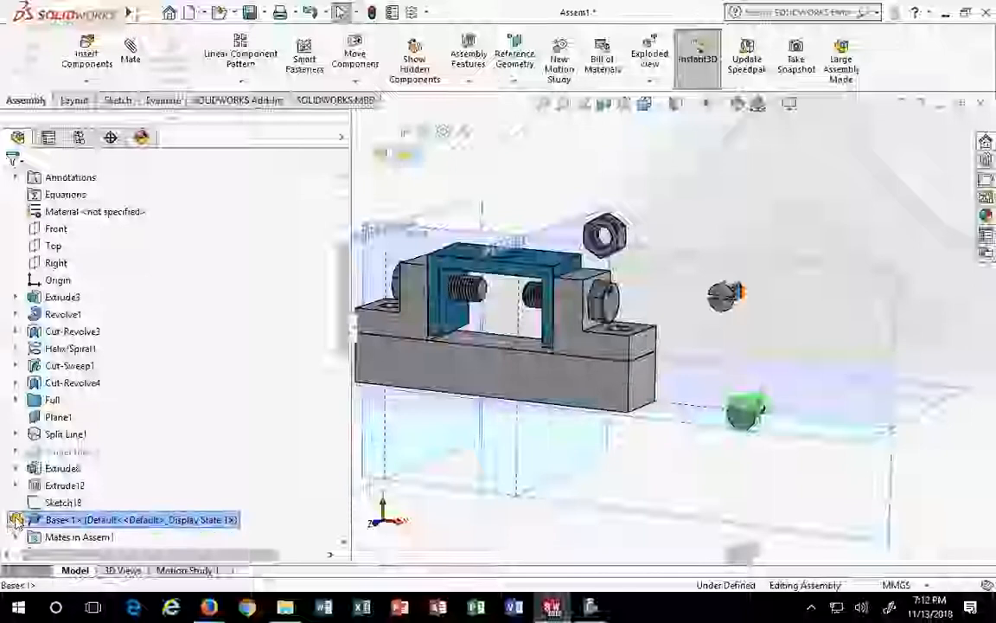
{"action": "scroll", "coordinate": [31, 285], "scroll_direction": "up", "scroll_amount": 3}
{"action": "double_click", "coordinate": [30, 281]}
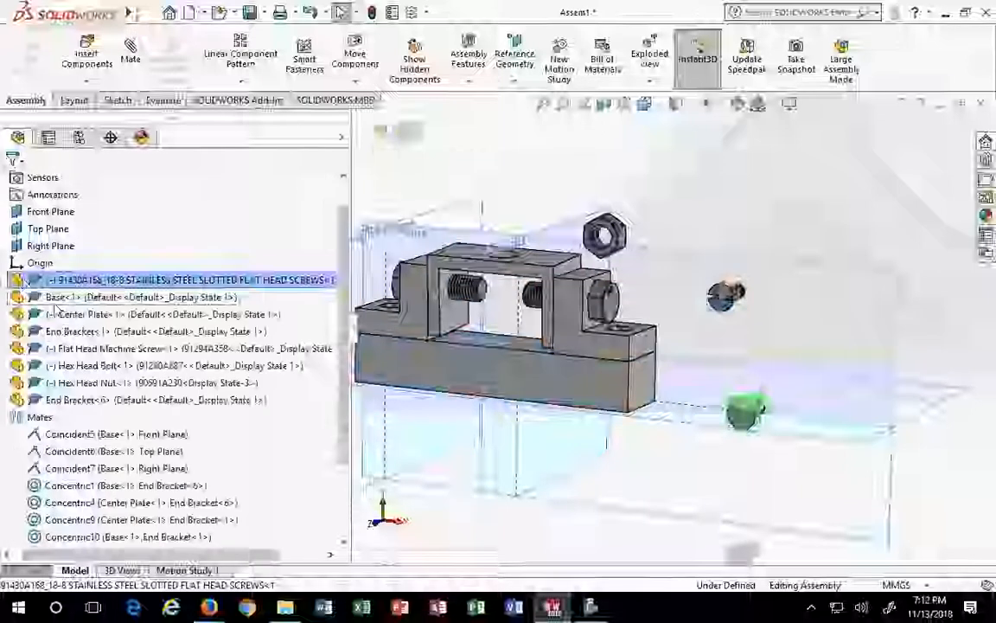
{"action": "scroll", "coordinate": [256, 166], "scroll_direction": "down", "scroll_amount": 1}
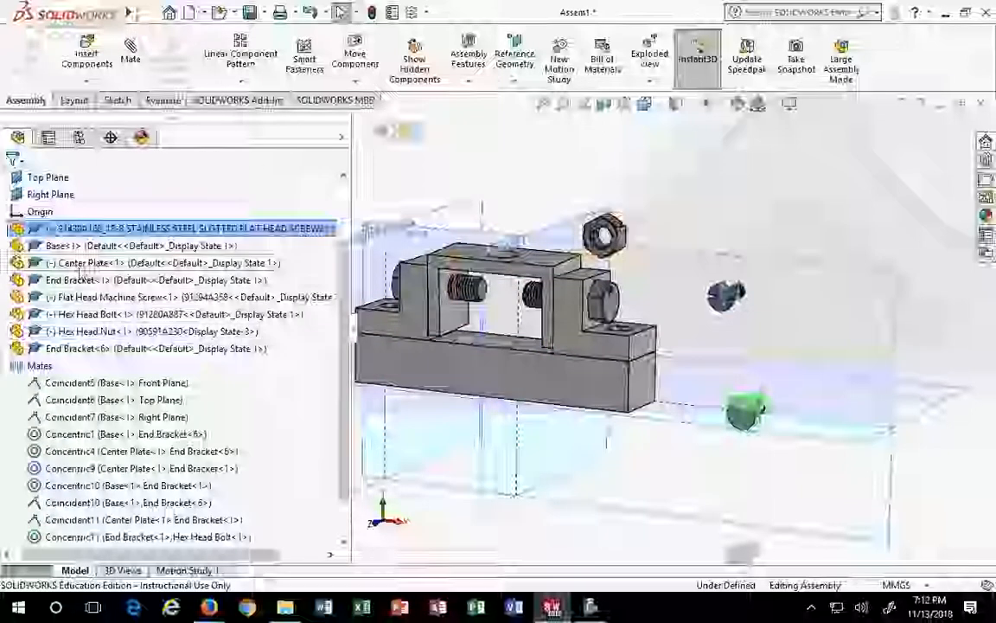
{"action": "left_click", "coordinate": [771, 246]}
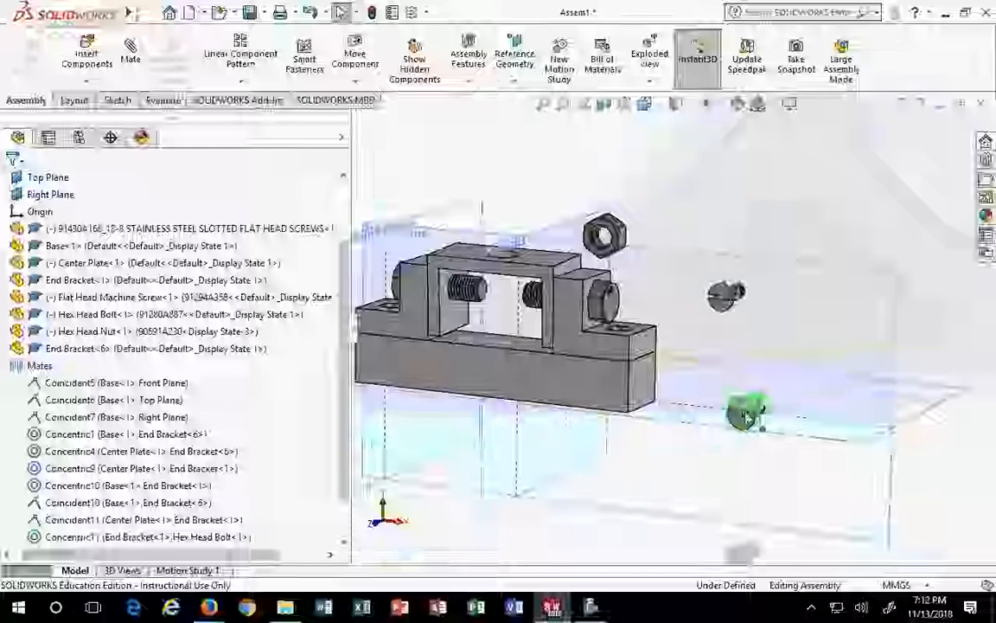
{"action": "scroll", "coordinate": [759, 424], "scroll_direction": "down", "scroll_amount": 3}
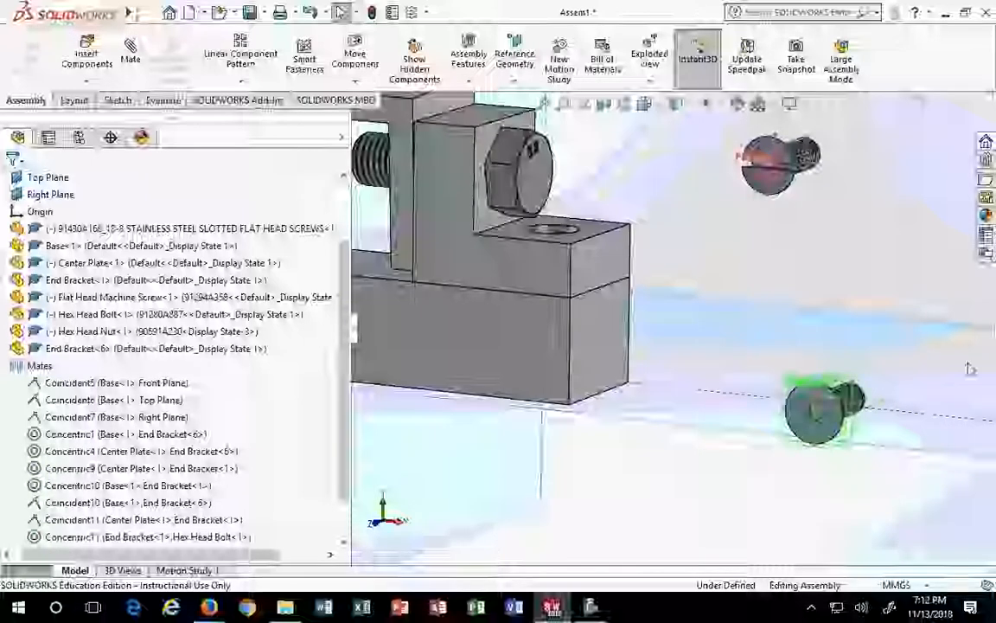
Delete the Flat Head Machine Screw component from the assembly
{"action": "scroll", "coordinate": [874, 433], "scroll_direction": "up", "scroll_amount": 5}
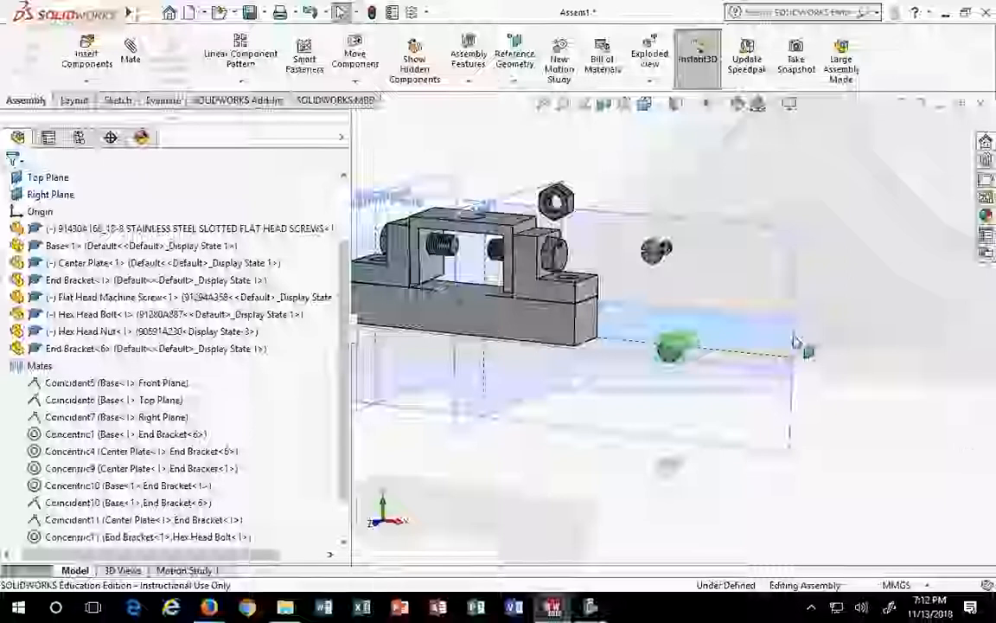
{"action": "scroll", "coordinate": [683, 350], "scroll_direction": "down", "scroll_amount": 2}
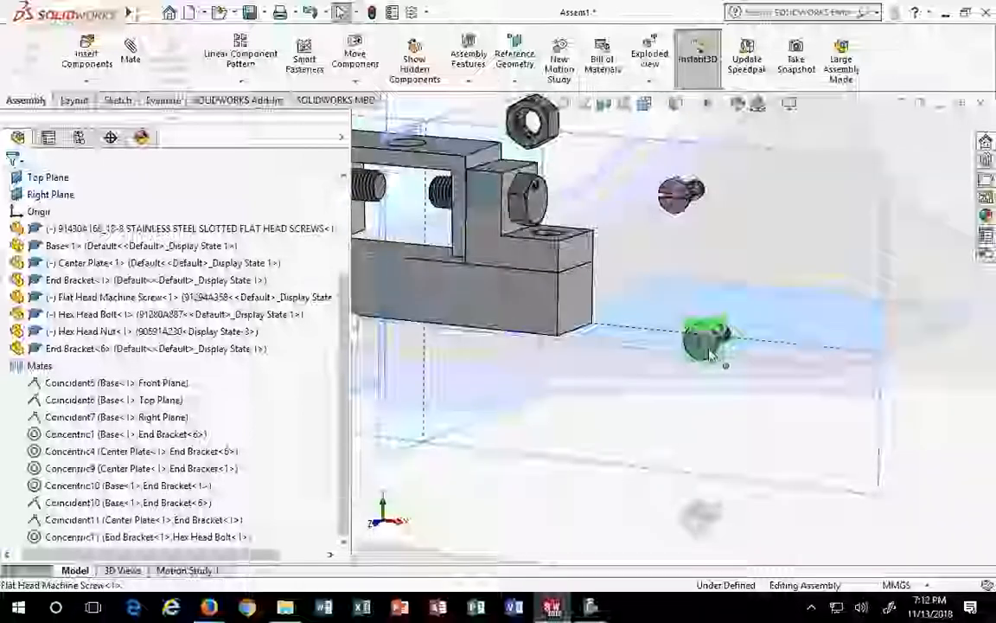
{"action": "left_click", "coordinate": [709, 351]}
{"action": "right_click", "coordinate": [91, 249]}
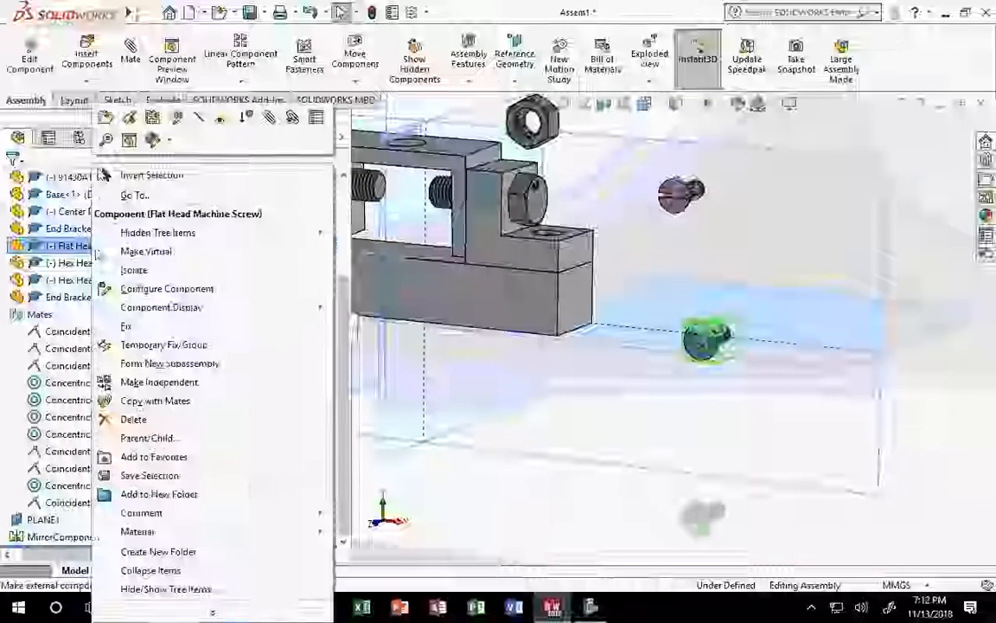
{"action": "left_click", "coordinate": [134, 420]}
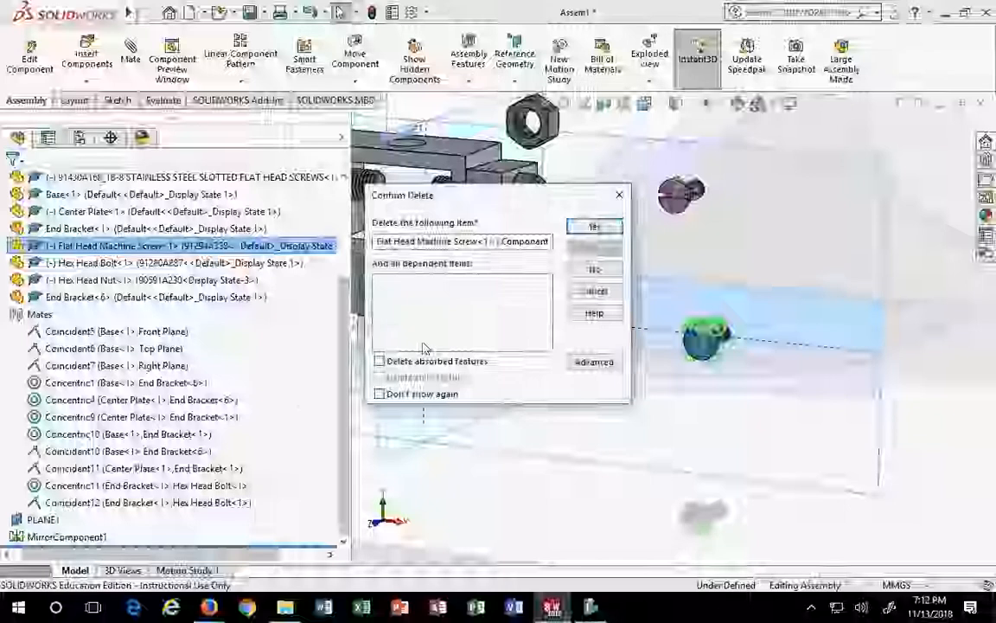
{"action": "left_click", "coordinate": [618, 227]}
Try to rotate the original hex head bolt in its end bracket by its head
{"action": "middle_click_drag", "start_coordinate": [733, 245], "coordinate": [596, 277]}
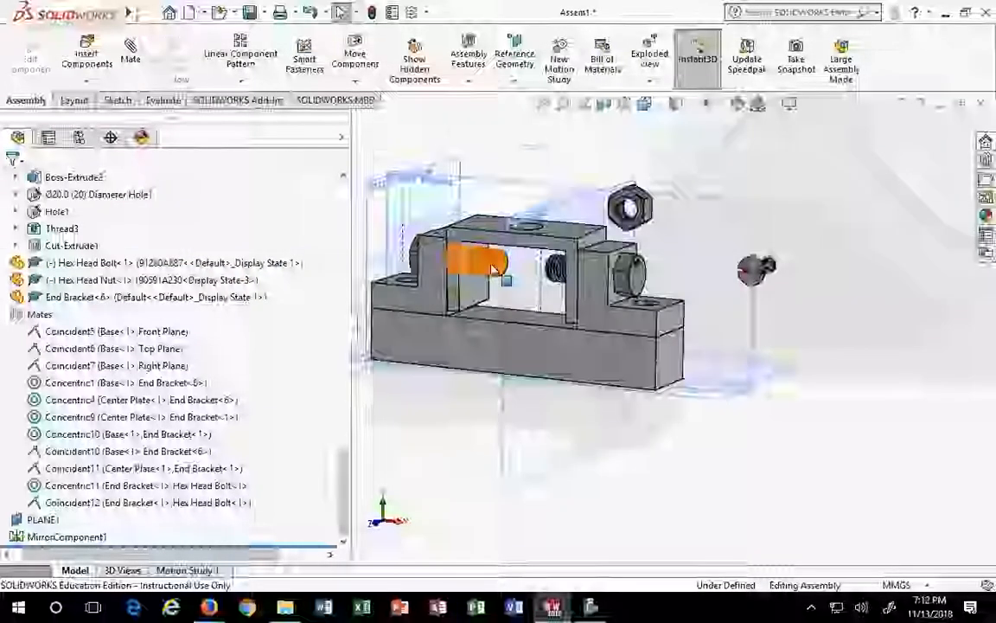
{"action": "left_click", "coordinate": [478, 270]}
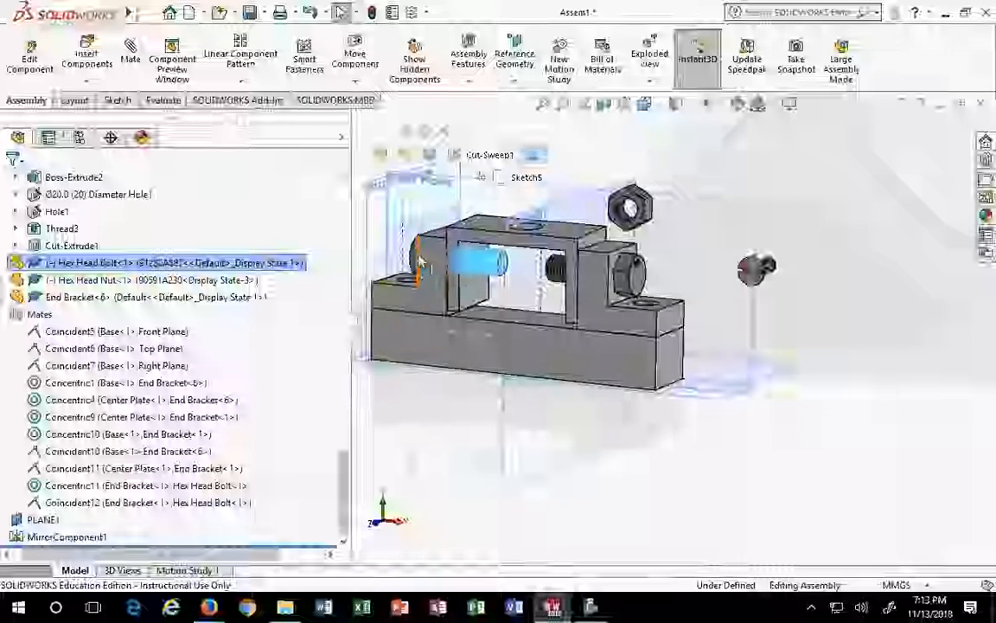
{"action": "scroll", "coordinate": [418, 262], "scroll_direction": "up", "scroll_amount": 2}
{"action": "scroll", "coordinate": [418, 262], "scroll_direction": "down", "scroll_amount": 2}
{"action": "left_click", "coordinate": [391, 274]}
{"action": "scroll", "coordinate": [391, 273], "scroll_direction": "down", "scroll_amount": 3}
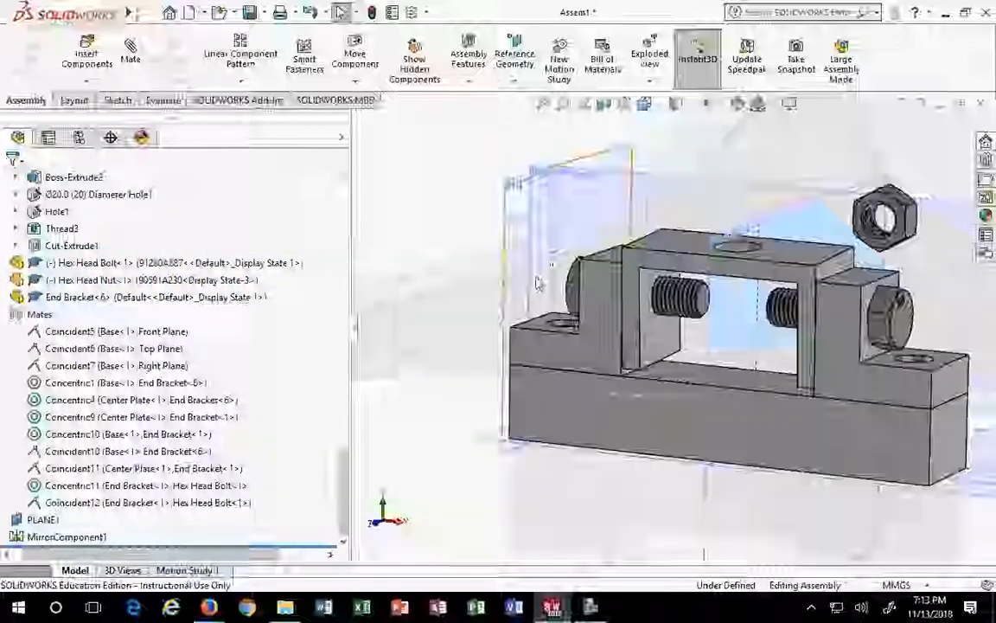
{"action": "left_click_drag", "start_coordinate": [568, 290], "coordinate": [574, 319]}
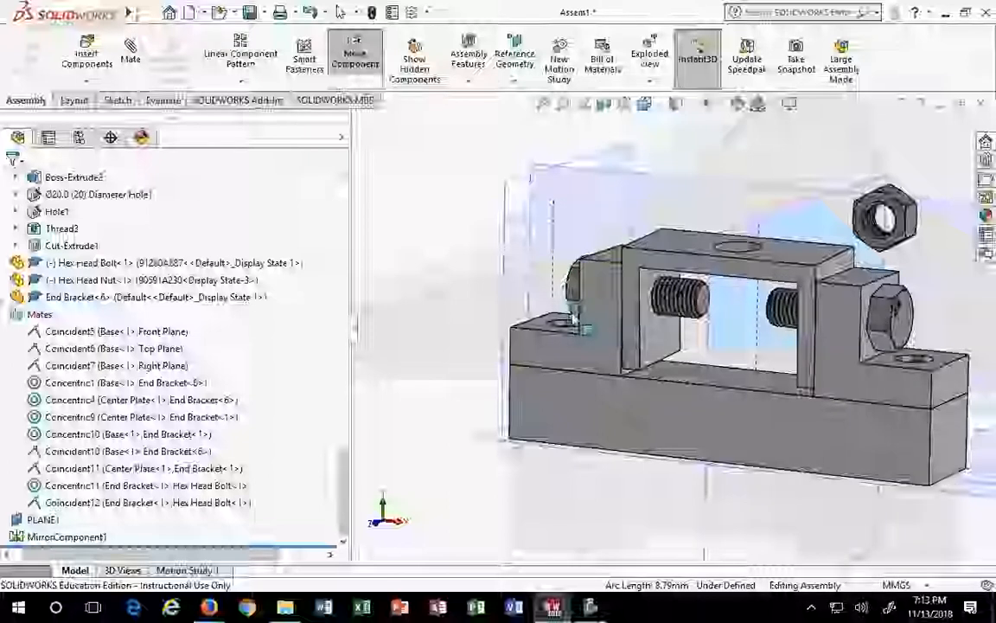
{"action": "scroll", "coordinate": [574, 318], "scroll_direction": "up", "scroll_amount": 1}
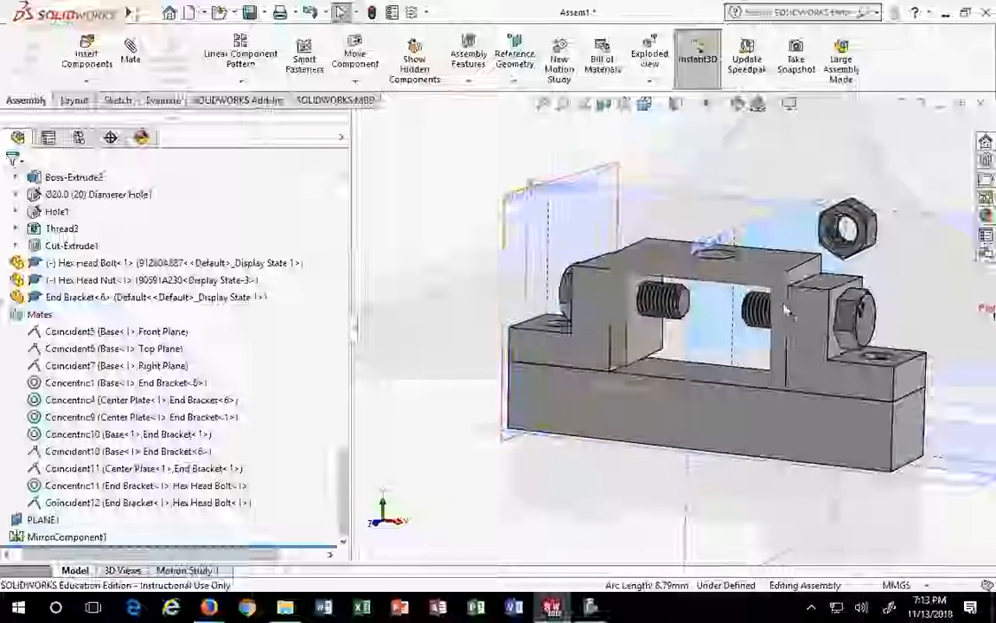
{"action": "scroll", "coordinate": [680, 318], "scroll_direction": "down", "scroll_amount": 3}
{"action": "scroll", "coordinate": [603, 319], "scroll_direction": "up", "scroll_amount": 3}
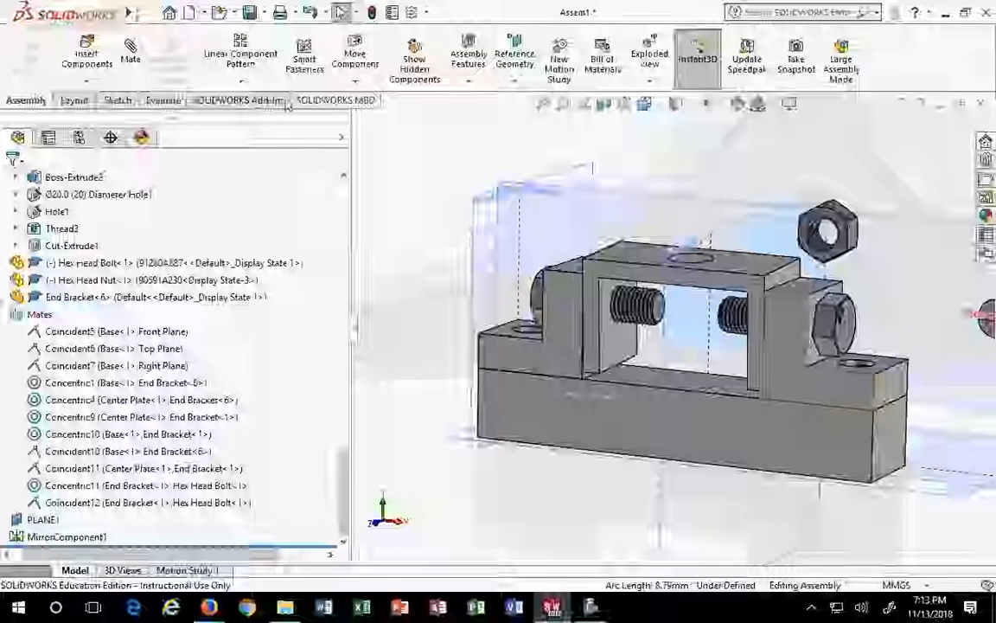
{"action": "left_click", "coordinate": [131, 52]}
{"action": "scroll", "coordinate": [709, 346], "scroll_direction": "down", "scroll_amount": 2}
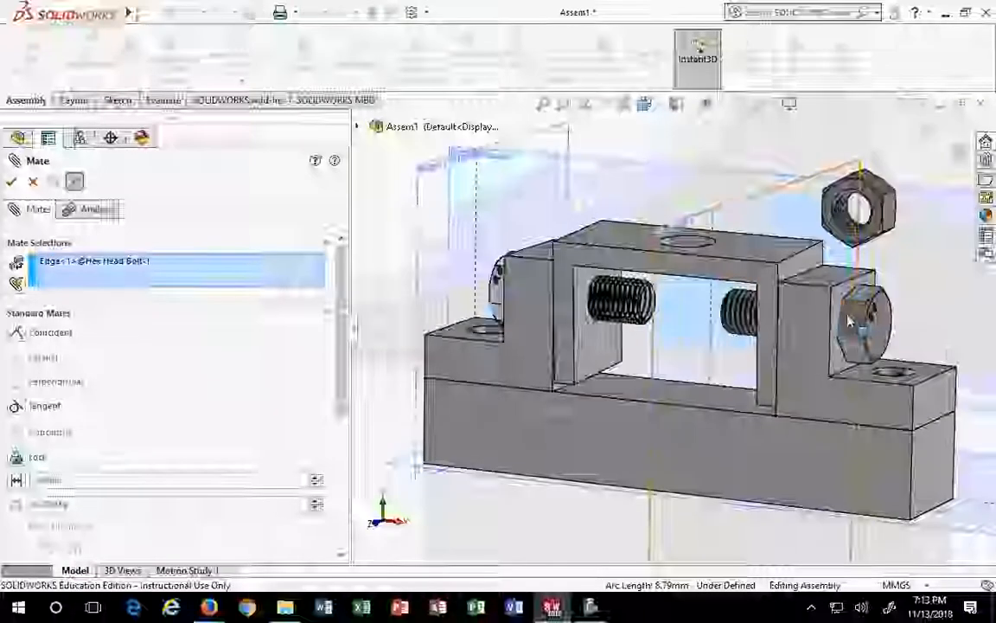
{"action": "left_click", "coordinate": [851, 320]}
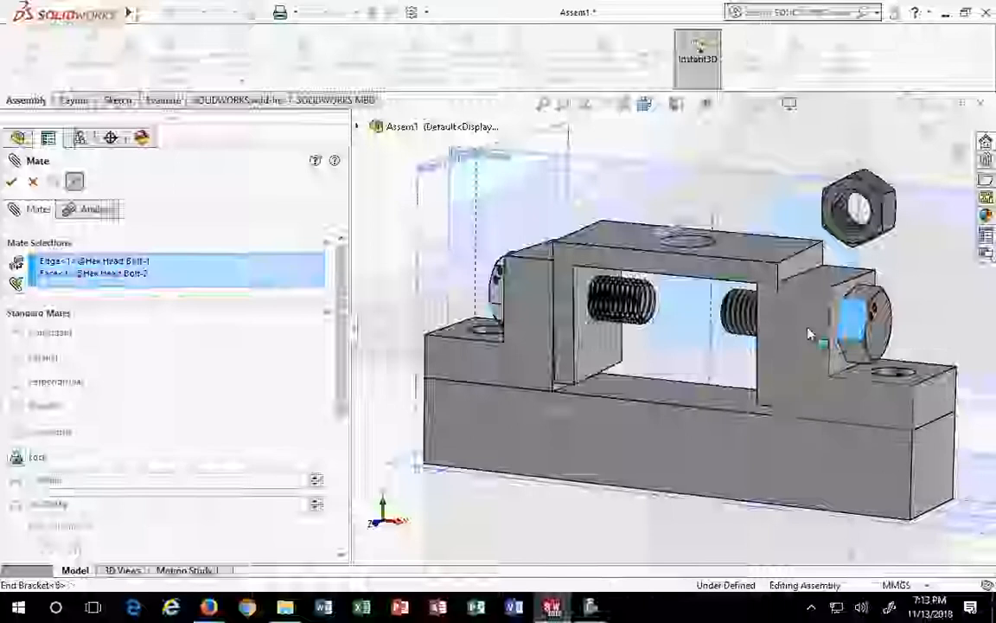
{"action": "scroll", "coordinate": [26, 491], "scroll_direction": "down", "scroll_amount": 4}
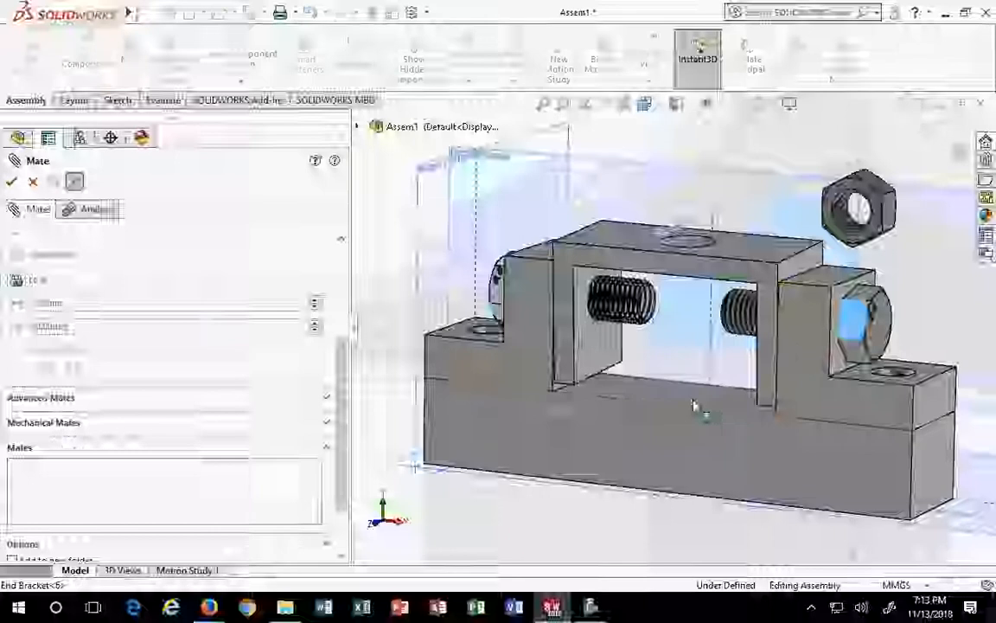
{"action": "key", "text": "Escape"}
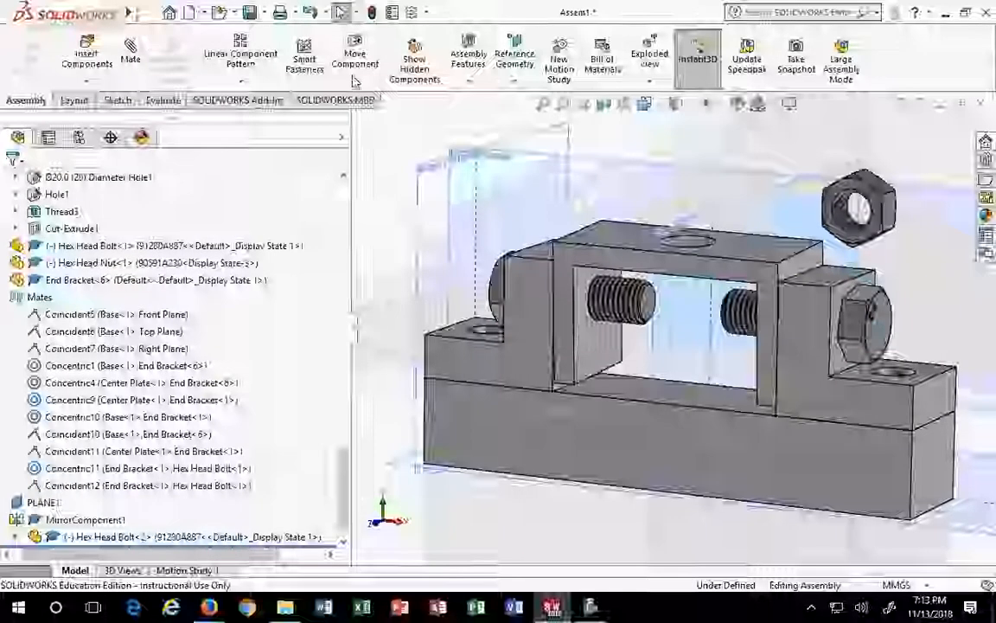
Mate a flat side of the mirrored hex head bolt's head parallel to the front face of End Bracket<6>
{"action": "left_click", "coordinate": [130, 50]}
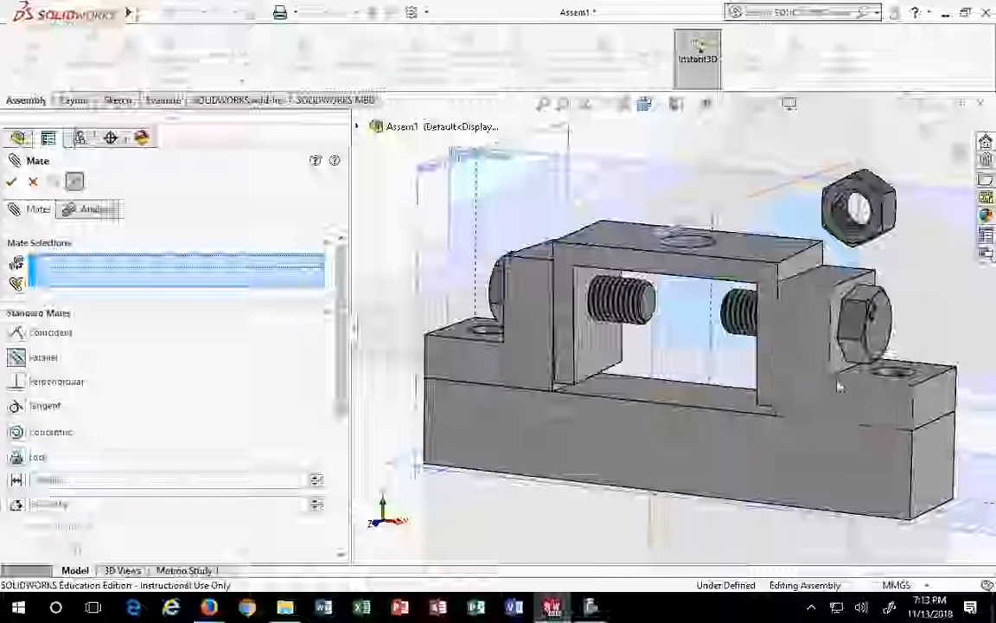
{"action": "left_click", "coordinate": [856, 326]}
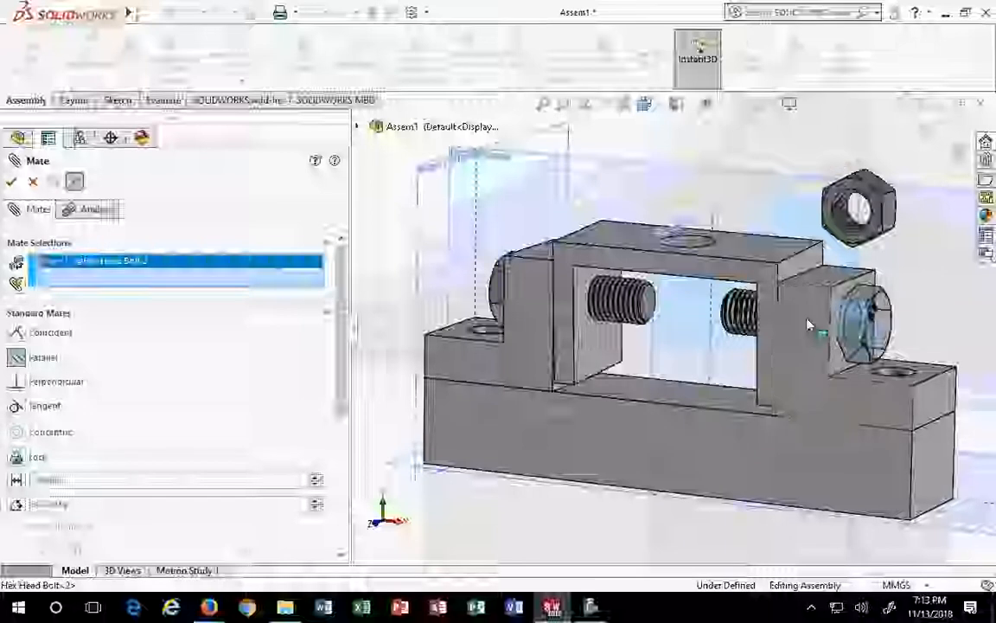
{"action": "left_click", "coordinate": [811, 343]}
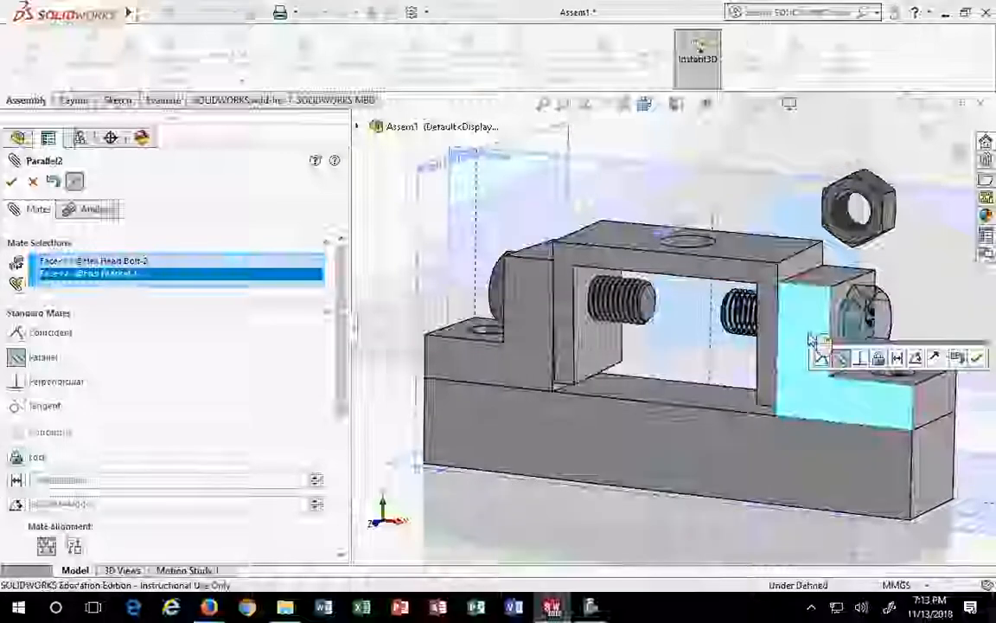
{"action": "left_click", "coordinate": [12, 182]}
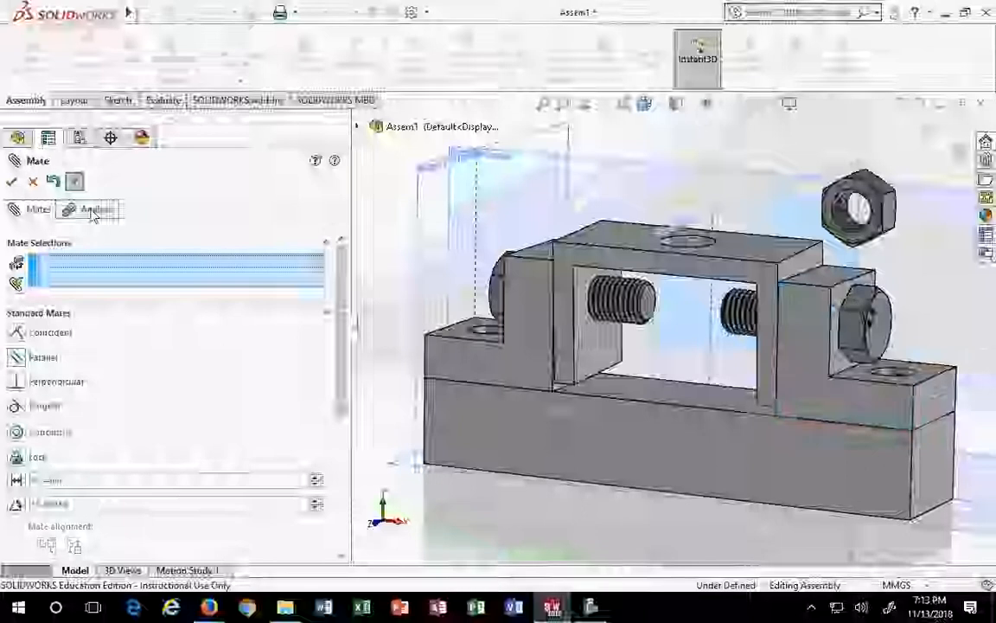
{"action": "scroll", "coordinate": [603, 327], "scroll_direction": "up", "scroll_amount": 2}
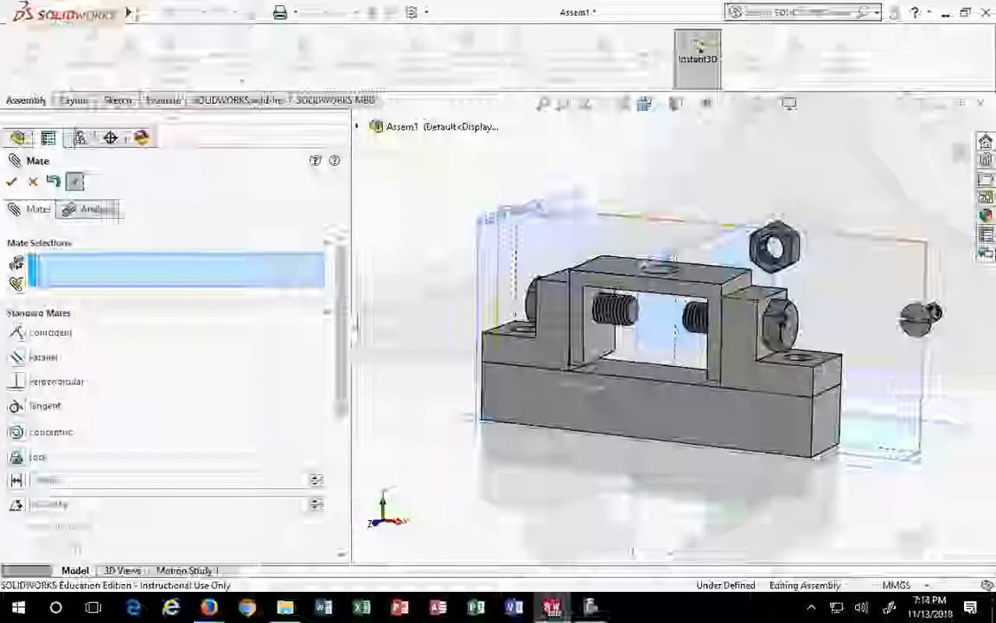
{"action": "key", "text": "Escape"}
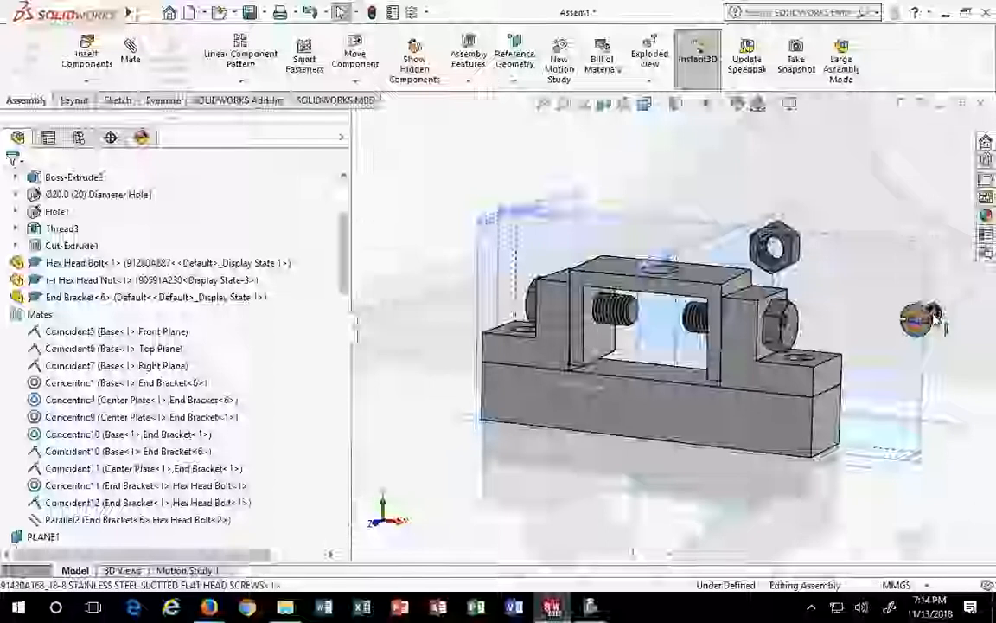
Move the slotted flat head screw closer to the assembly, beside the mirrored bolt's head
{"action": "left_click", "coordinate": [919, 318]}
{"action": "scroll", "coordinate": [950, 322], "scroll_direction": "up", "scroll_amount": 2}
{"action": "scroll", "coordinate": [960, 324], "scroll_direction": "up", "scroll_amount": 3}
{"action": "scroll", "coordinate": [931, 327], "scroll_direction": "down", "scroll_amount": 3}
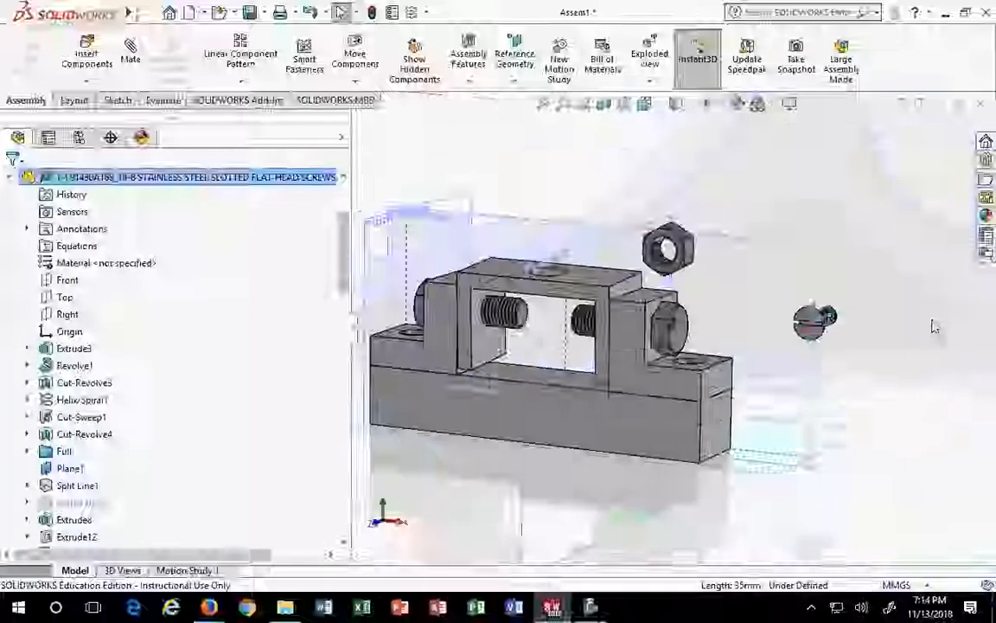
{"action": "scroll", "coordinate": [917, 328], "scroll_direction": "up", "scroll_amount": 5}
{"action": "left_click", "coordinate": [885, 327]}
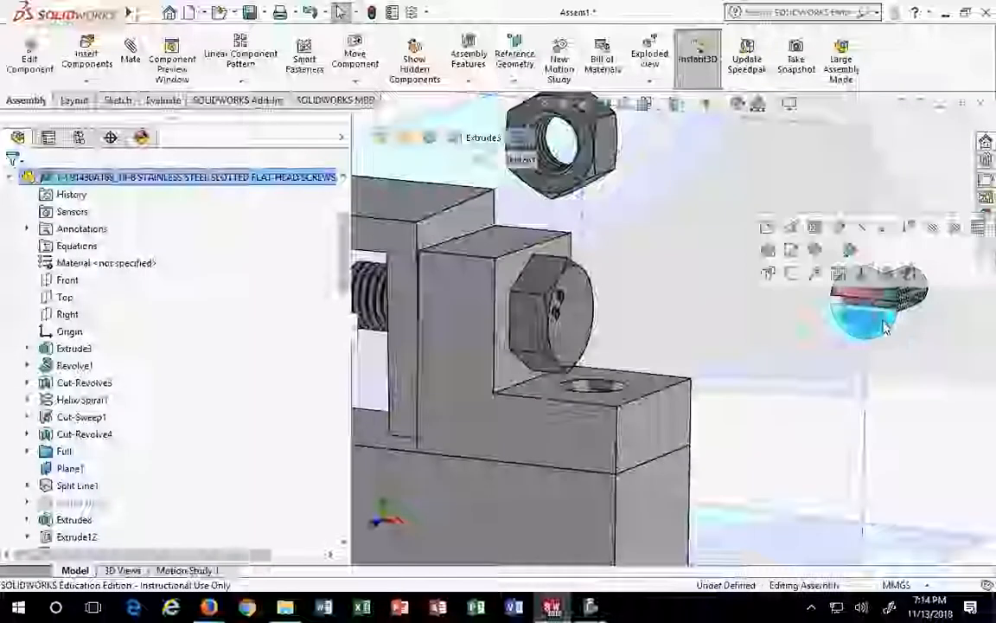
{"action": "left_click_drag", "start_coordinate": [885, 327], "coordinate": [637, 203]}
{"action": "left_click", "coordinate": [946, 307]}
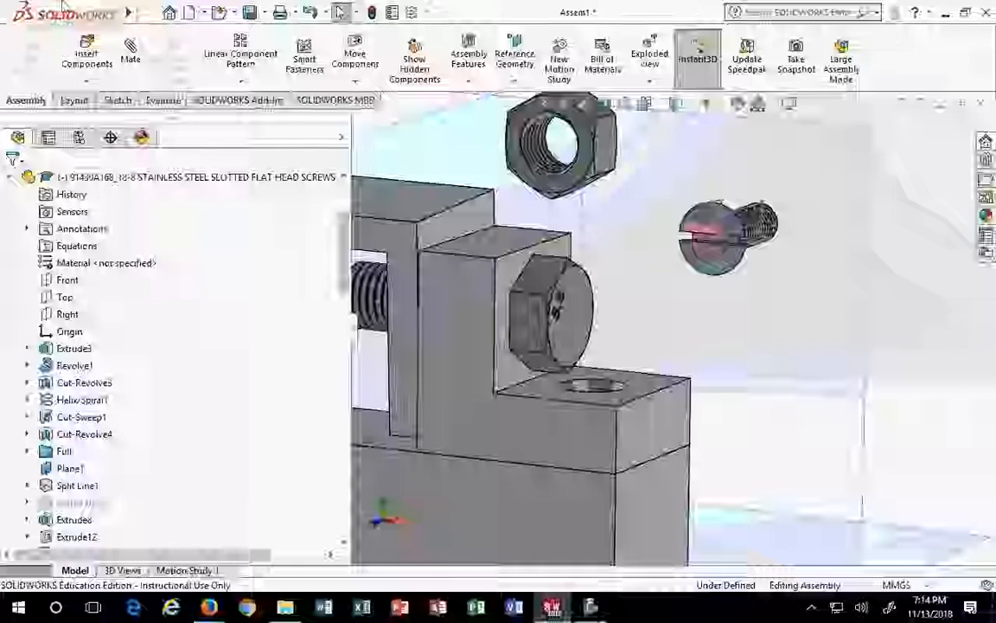
Mate the slotted flat head screw concentric with the threaded countersunk hole in End Bracket<1>
{"action": "scroll", "coordinate": [610, 386], "scroll_direction": "up", "scroll_amount": 2}
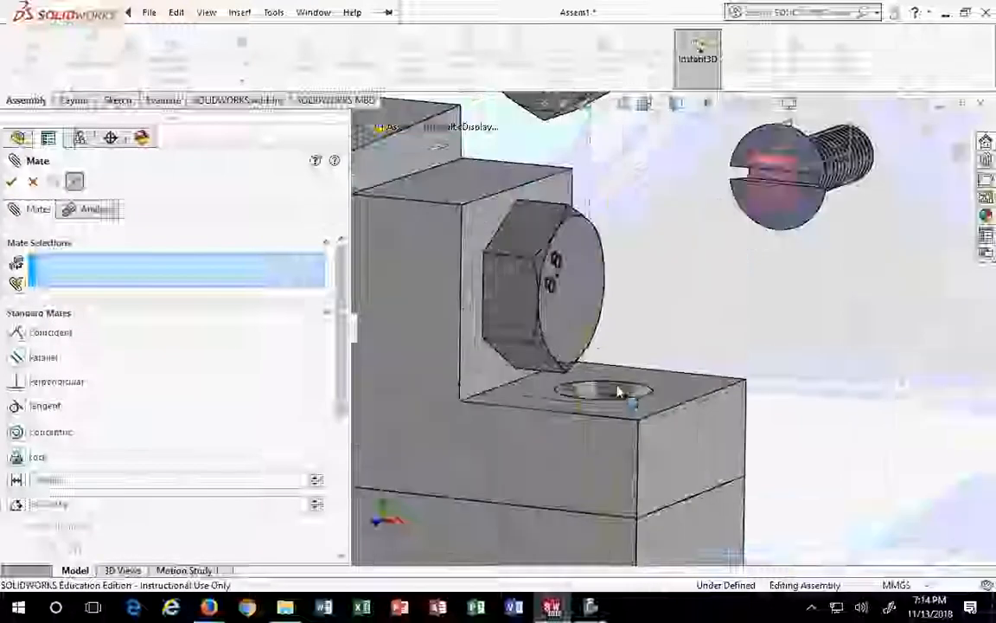
{"action": "scroll", "coordinate": [615, 372], "scroll_direction": "down", "scroll_amount": 7}
{"action": "scroll", "coordinate": [423, 339], "scroll_direction": "up", "scroll_amount": 6}
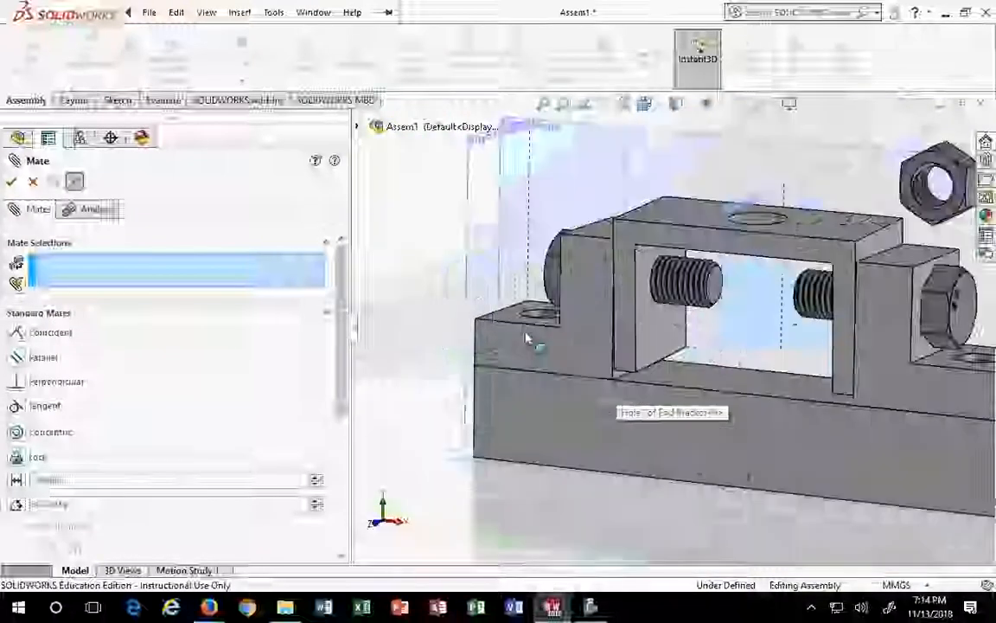
{"action": "scroll", "coordinate": [596, 413], "scroll_direction": "up", "scroll_amount": 6}
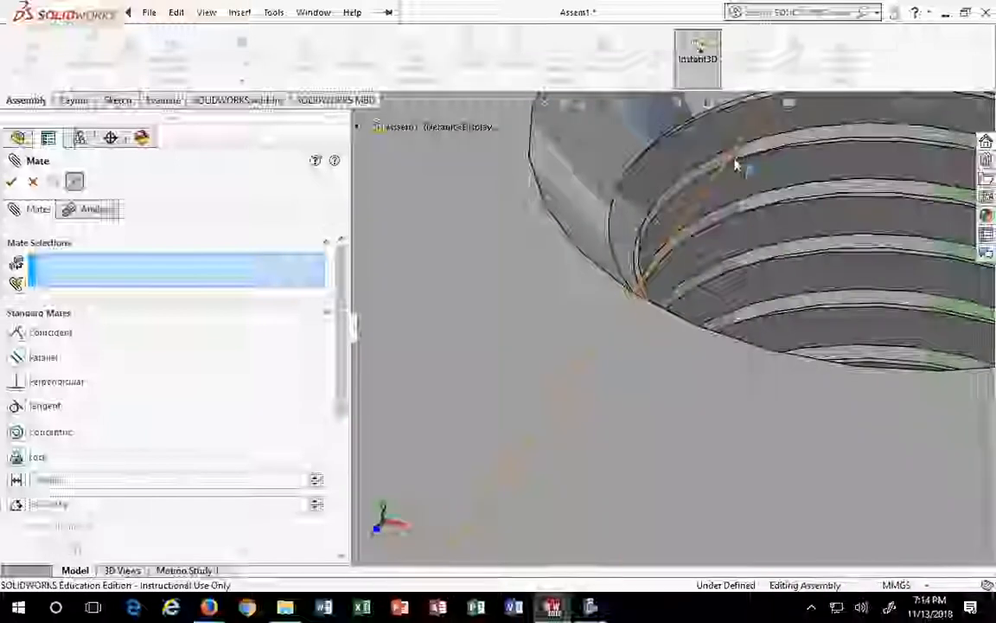
{"action": "left_click", "coordinate": [777, 152]}
{"action": "scroll", "coordinate": [771, 160], "scroll_direction": "down", "scroll_amount": 5}
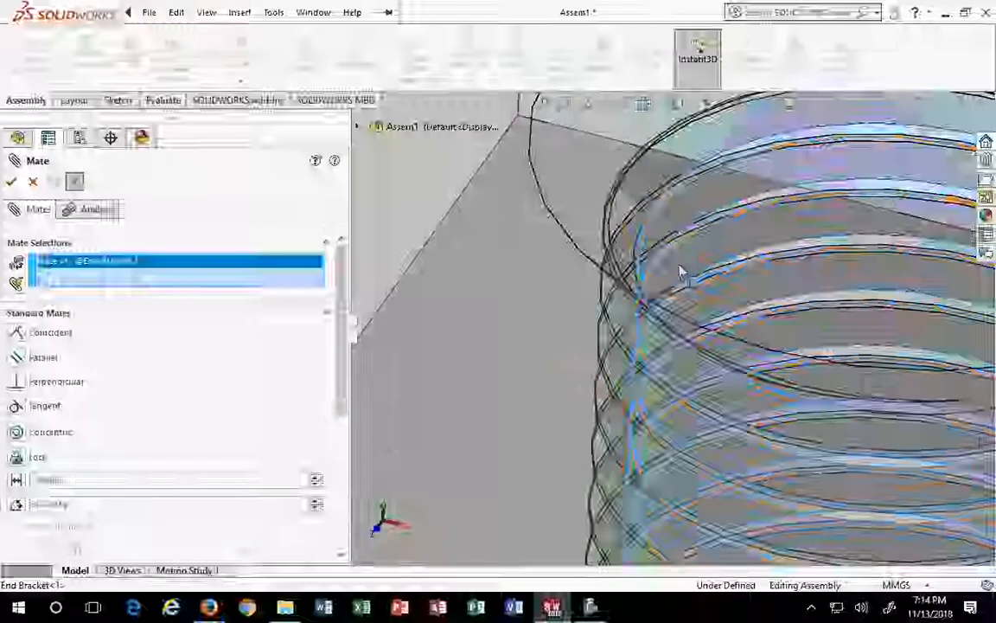
{"action": "scroll", "coordinate": [733, 316], "scroll_direction": "up", "scroll_amount": 8}
{"action": "scroll", "coordinate": [779, 344], "scroll_direction": "down", "scroll_amount": 8}
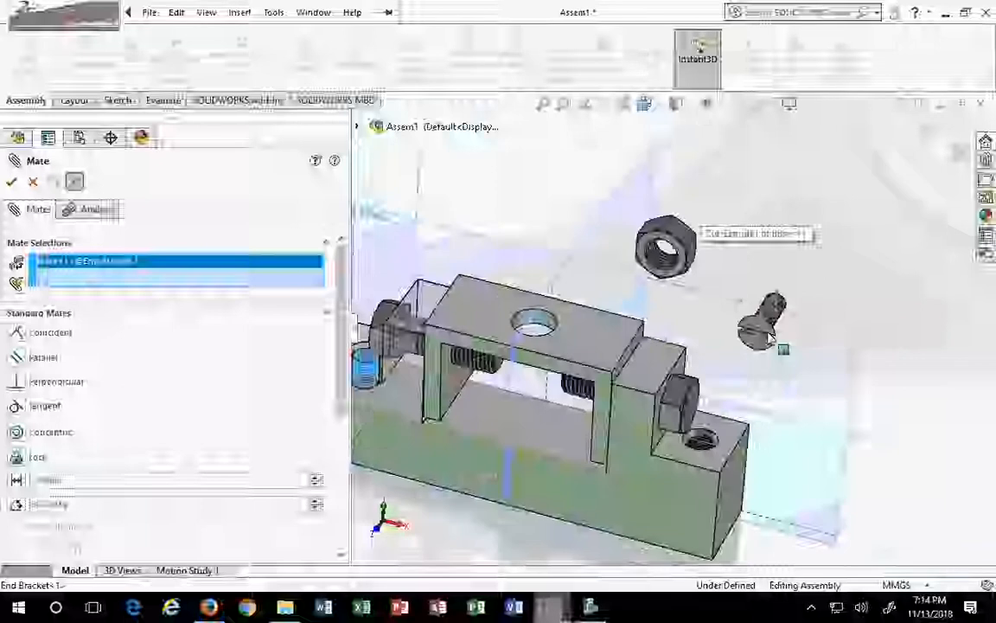
{"action": "scroll", "coordinate": [935, 346], "scroll_direction": "up", "scroll_amount": 2}
{"action": "scroll", "coordinate": [988, 320], "scroll_direction": "down", "scroll_amount": 5}
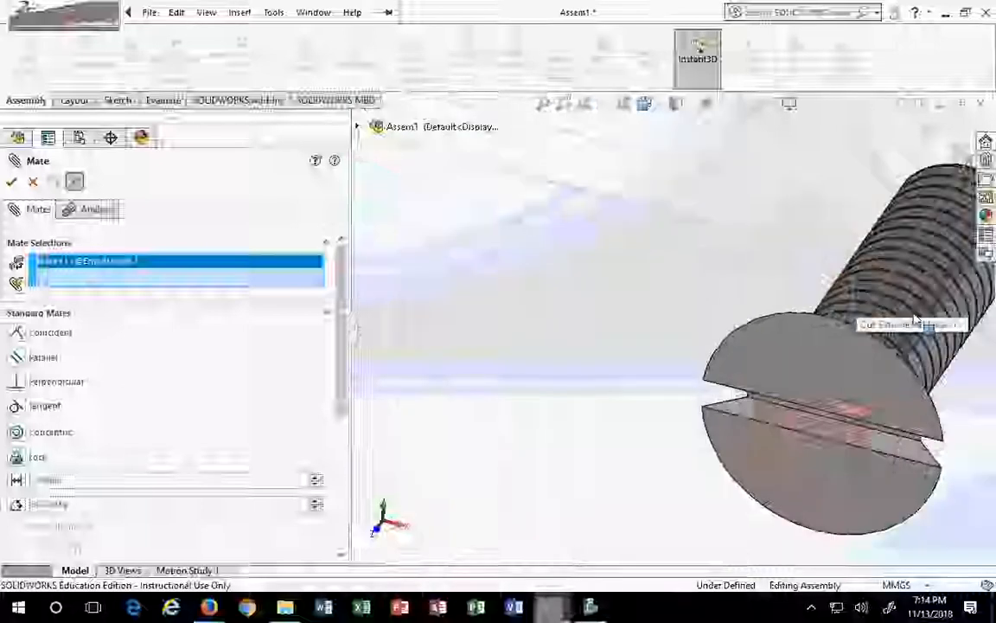
{"action": "scroll", "coordinate": [963, 344], "scroll_direction": "down", "scroll_amount": 2}
{"action": "scroll", "coordinate": [963, 344], "scroll_direction": "up", "scroll_amount": 2}
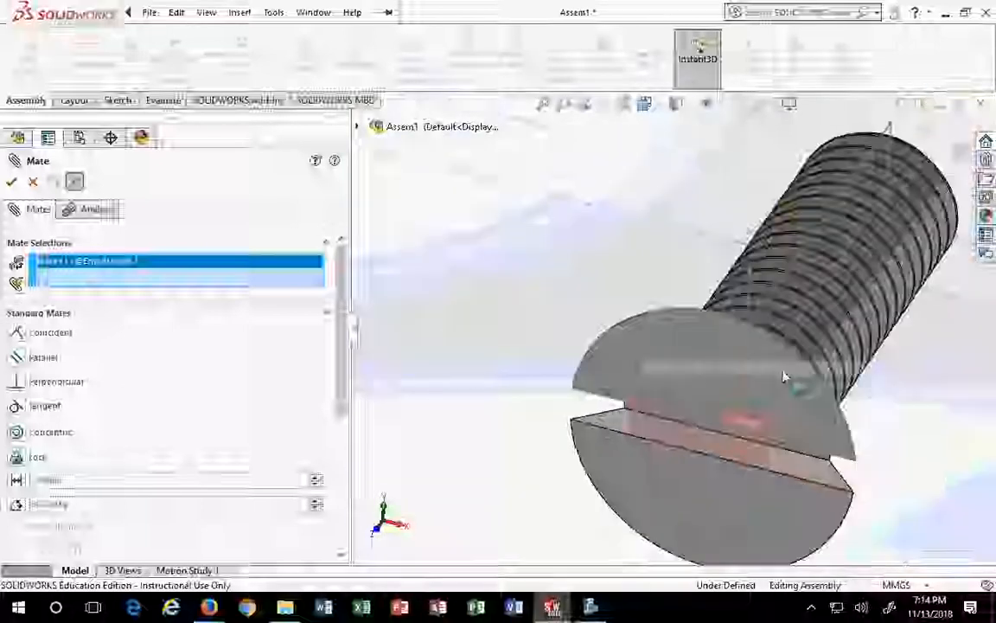
{"action": "middle_click_drag", "start_coordinate": [783, 378], "coordinate": [735, 354]}
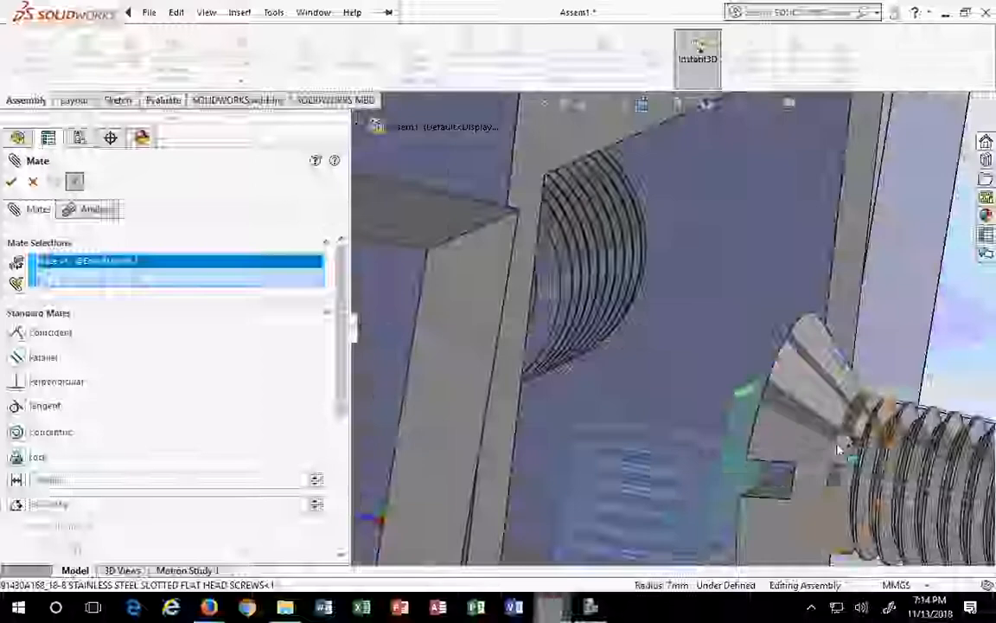
{"action": "left_click", "coordinate": [848, 440]}
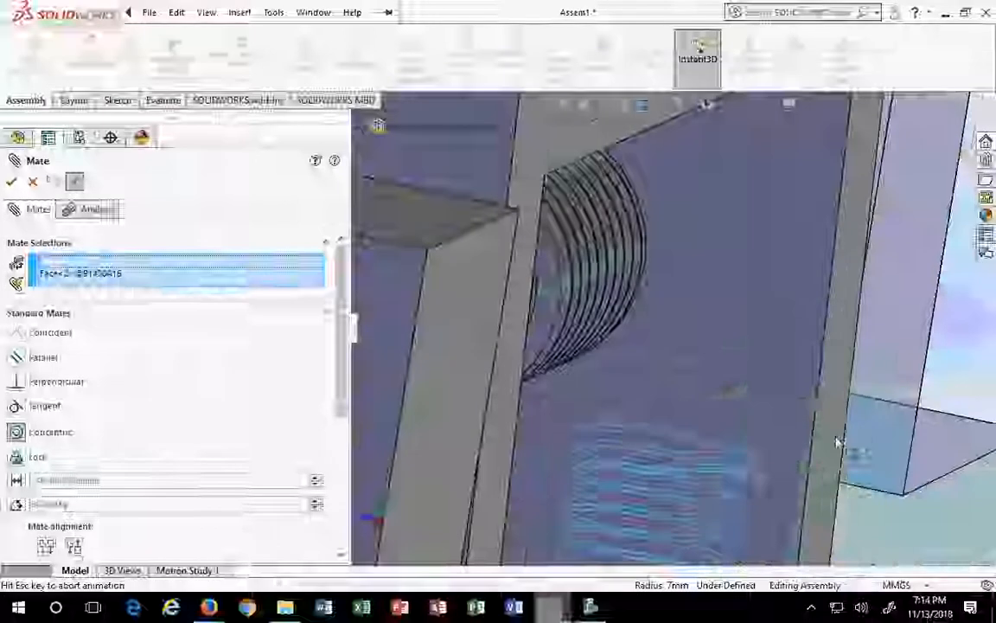
{"action": "scroll", "coordinate": [805, 455], "scroll_direction": "up", "scroll_amount": 3}
{"action": "middle_click_drag", "start_coordinate": [810, 549], "coordinate": [756, 476]}
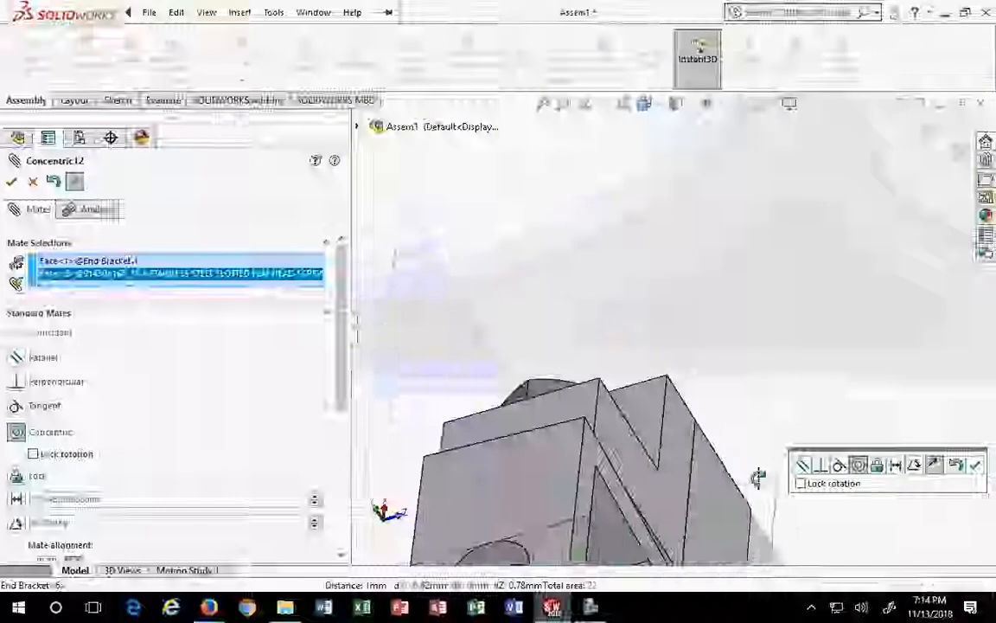
{"action": "scroll", "coordinate": [658, 416], "scroll_direction": "up", "scroll_amount": 6}
{"action": "middle_click_drag", "start_coordinate": [640, 468], "coordinate": [461, 436]}
{"action": "scroll", "coordinate": [461, 436], "scroll_direction": "down", "scroll_amount": 3}
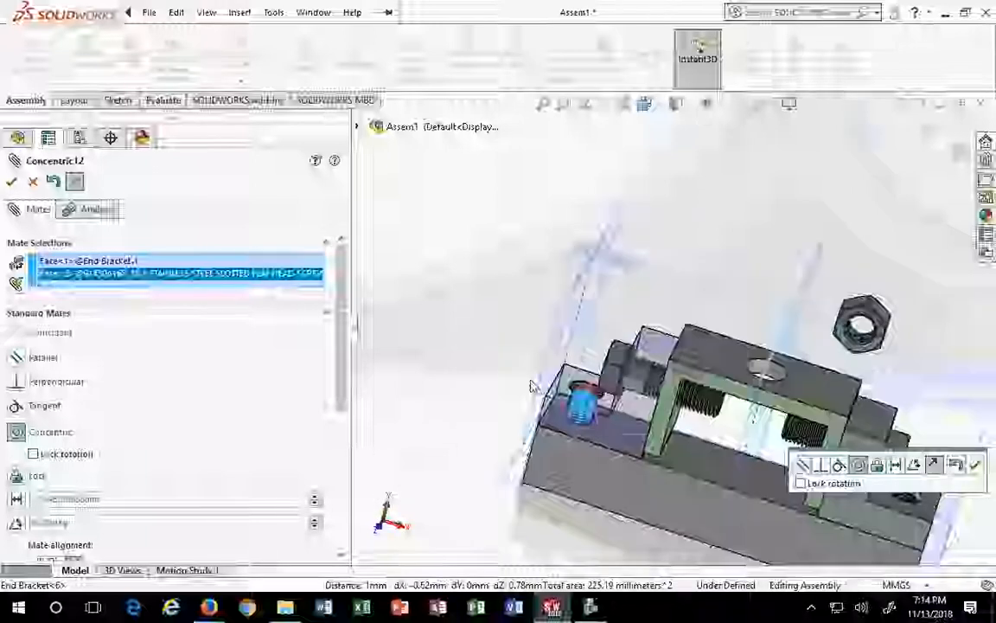
{"action": "scroll", "coordinate": [690, 424], "scroll_direction": "down", "scroll_amount": 2}
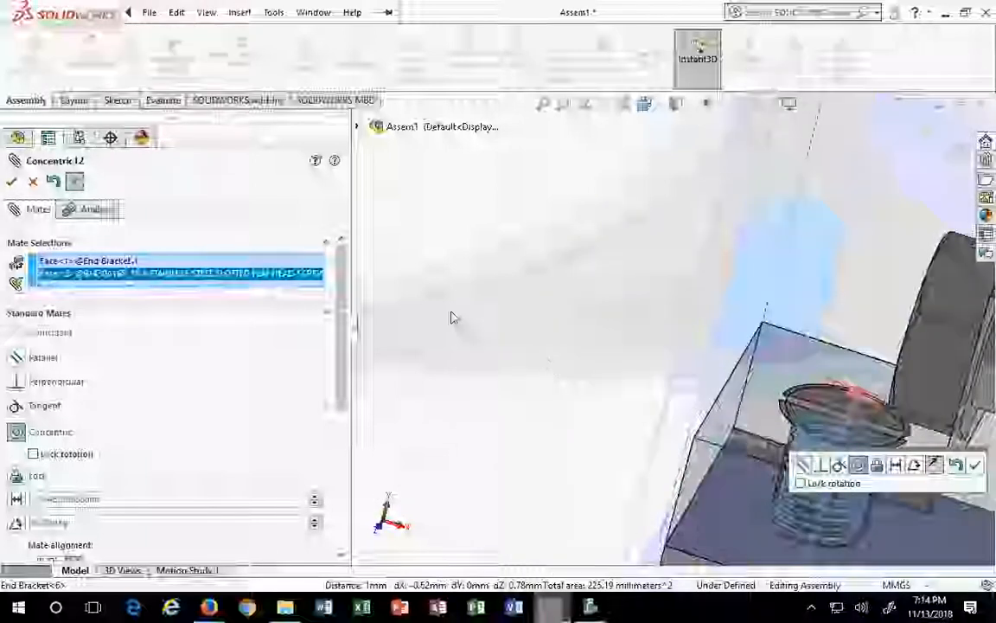
{"action": "left_click", "coordinate": [12, 181]}
Slide the slotted screw up along its hole until its head stands slightly above the countersink in End Bracket<1>
{"action": "scroll", "coordinate": [580, 294], "scroll_direction": "up", "scroll_amount": 2}
{"action": "scroll", "coordinate": [755, 395], "scroll_direction": "down", "scroll_amount": 5}
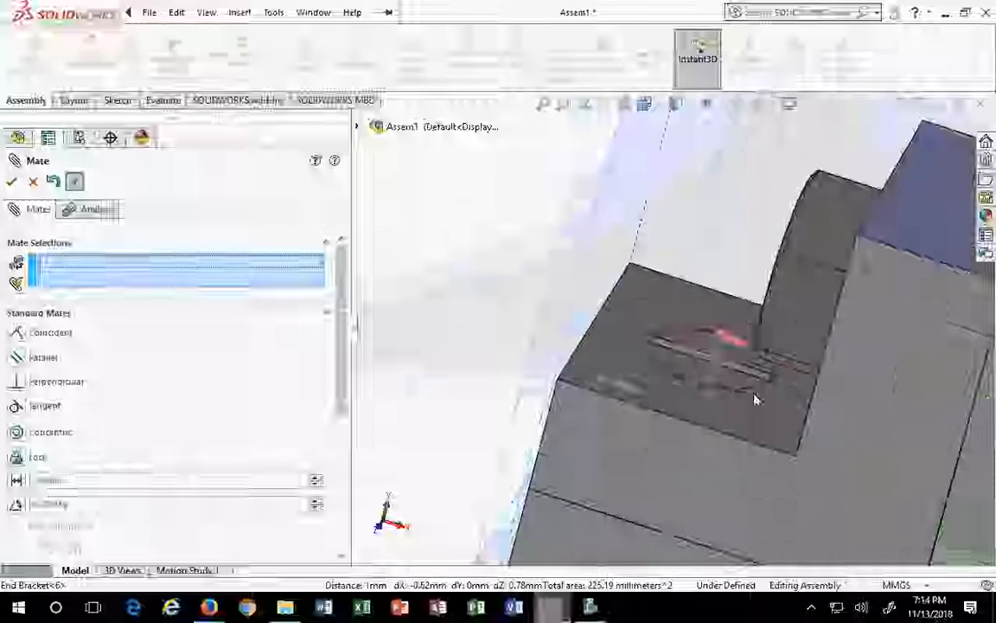
{"action": "left_click", "coordinate": [690, 366]}
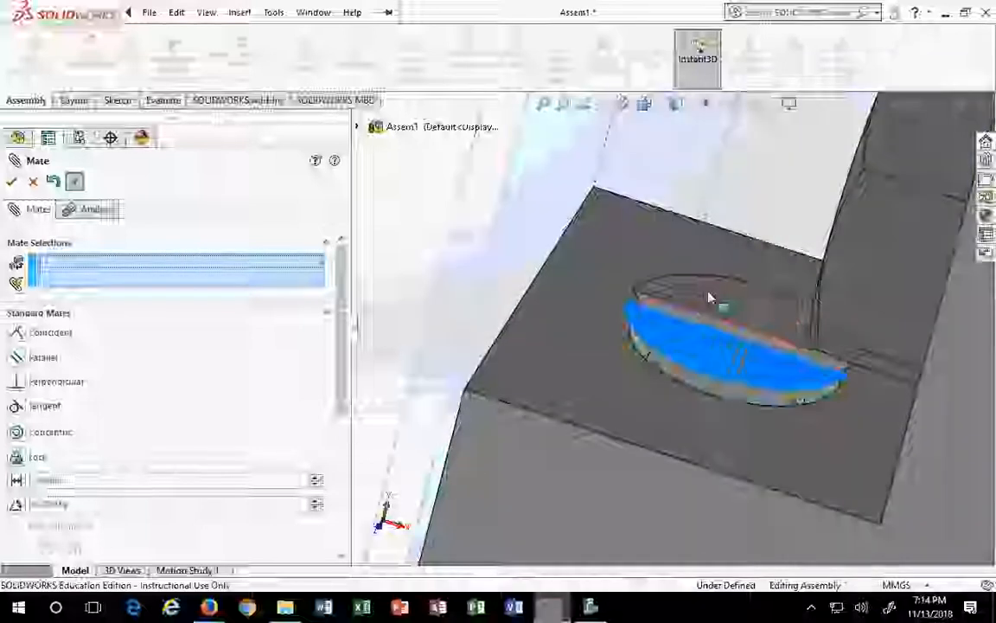
{"action": "left_click_drag", "start_coordinate": [700, 337], "coordinate": [461, 224]}
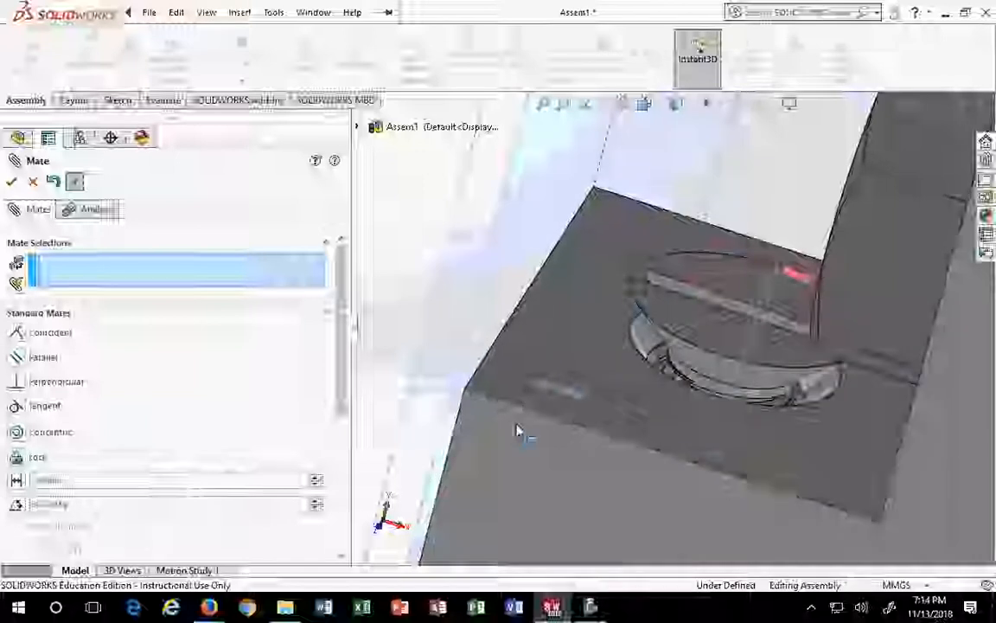
{"action": "left_click", "coordinate": [585, 363]}
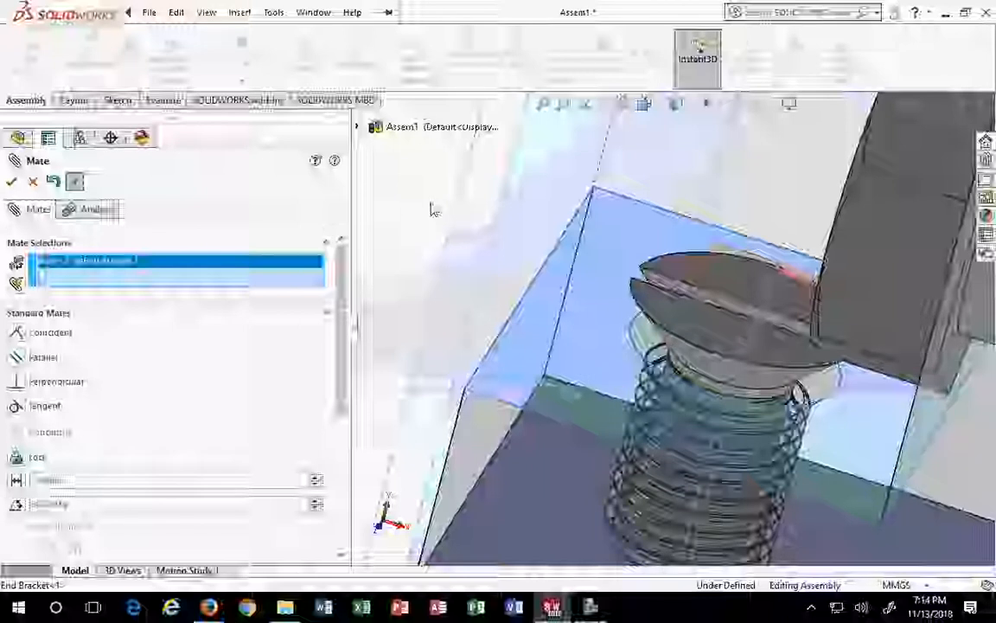
{"action": "left_click", "coordinate": [34, 182]}
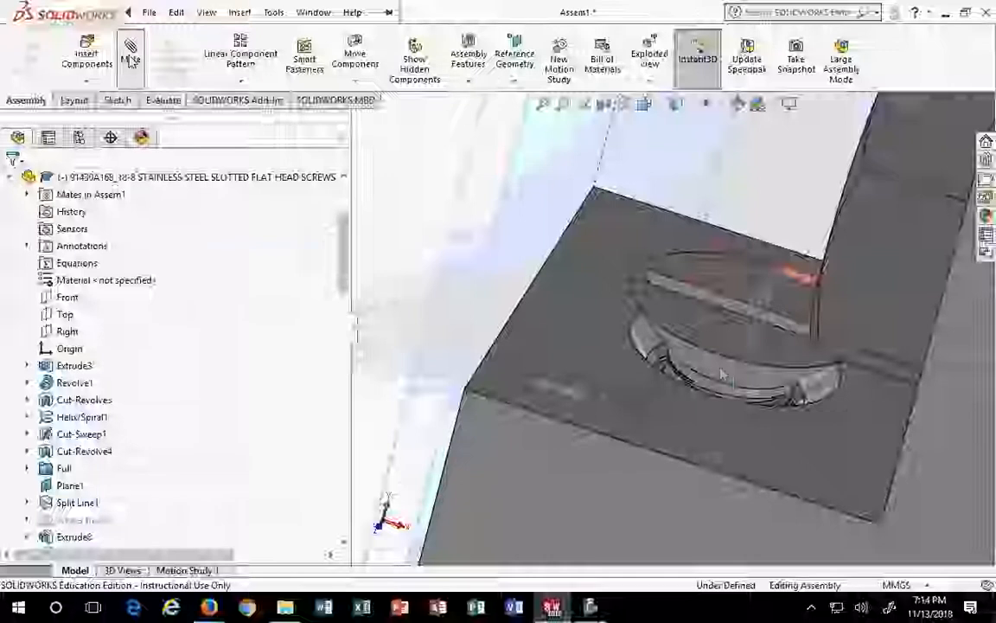
Mate the conical underside of the slotted screw's head parallel to the countersink face of End Bracket<1>
{"action": "left_click", "coordinate": [624, 323]}
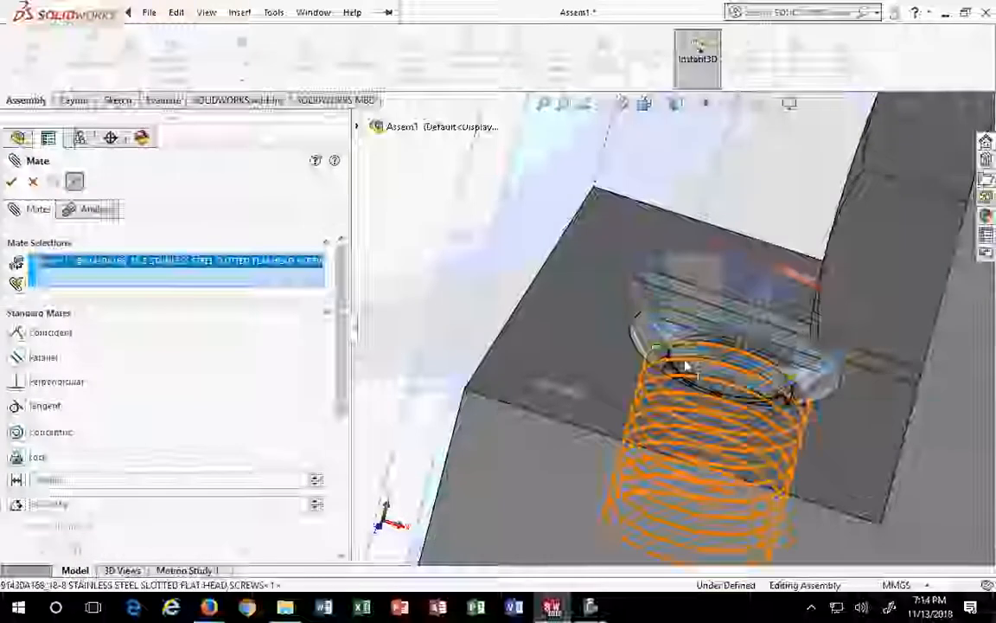
{"action": "left_click", "coordinate": [633, 341]}
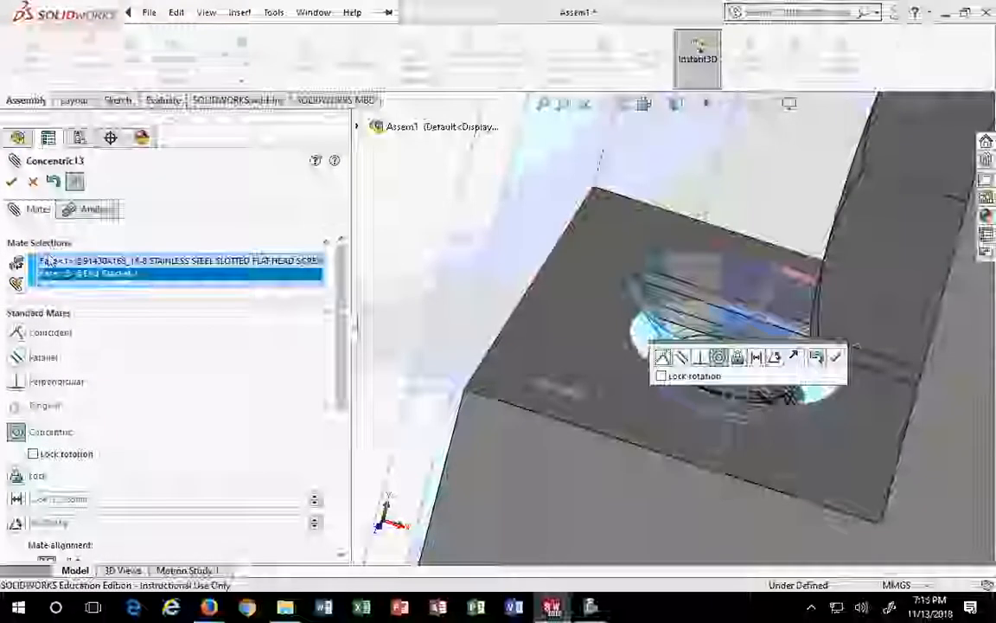
{"action": "left_click", "coordinate": [680, 358]}
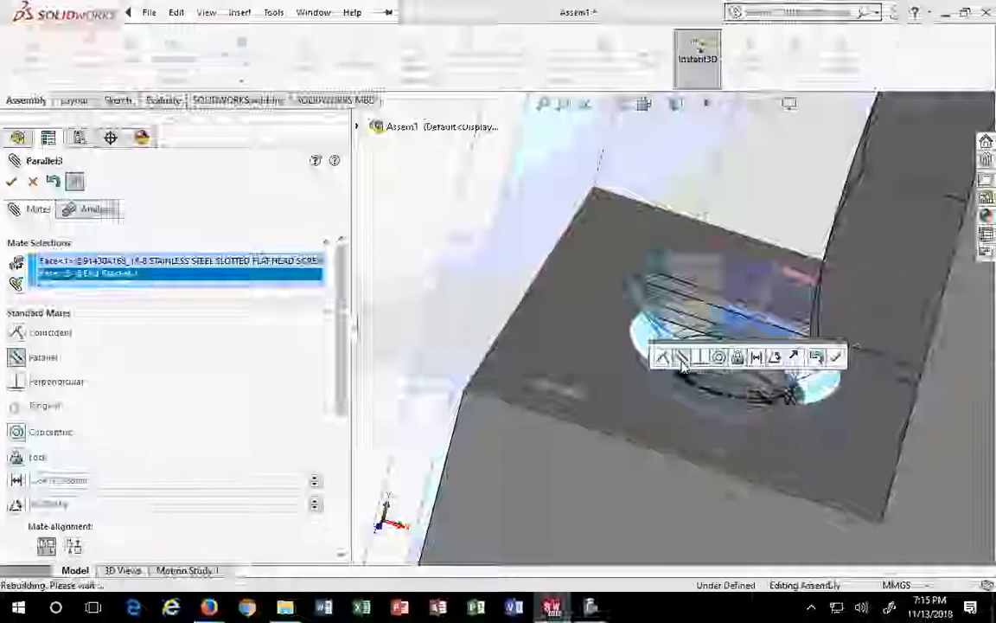
{"action": "left_click", "coordinate": [11, 181]}
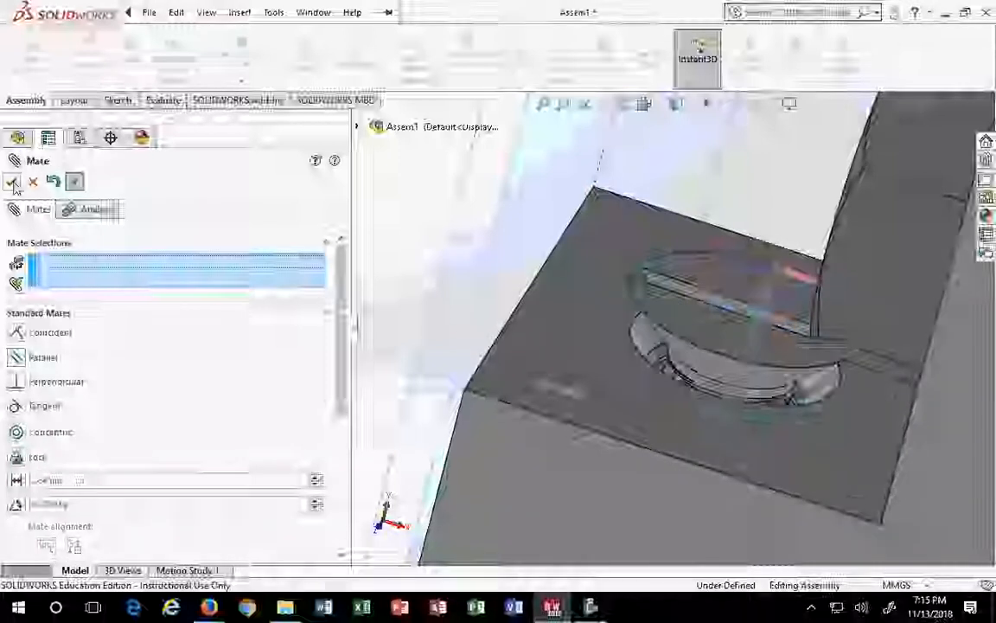
{"action": "left_click", "coordinate": [12, 182]}
{"action": "left_click", "coordinate": [644, 333]}
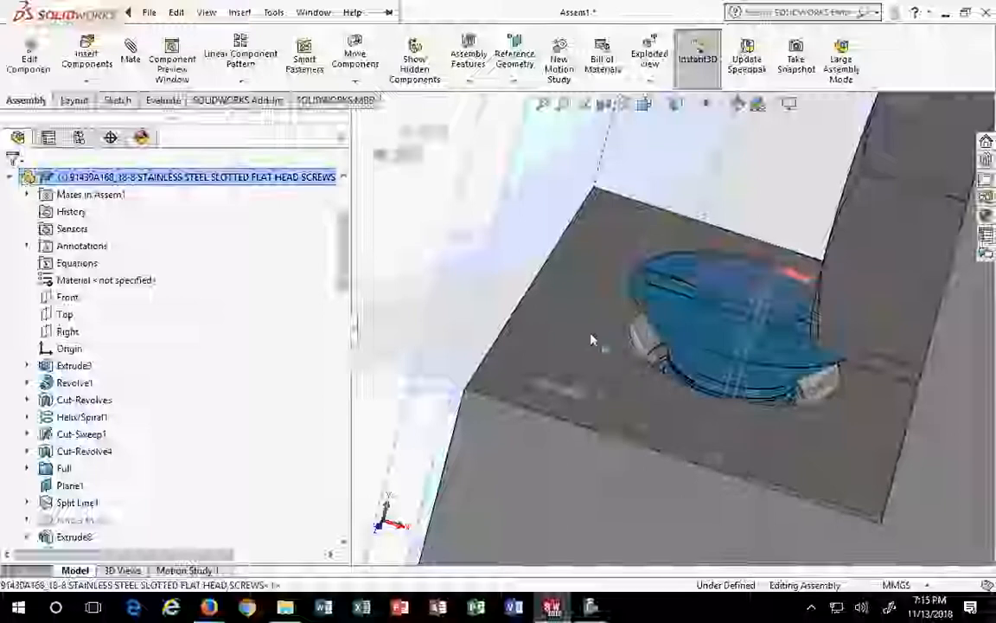
{"action": "left_click", "coordinate": [408, 218]}
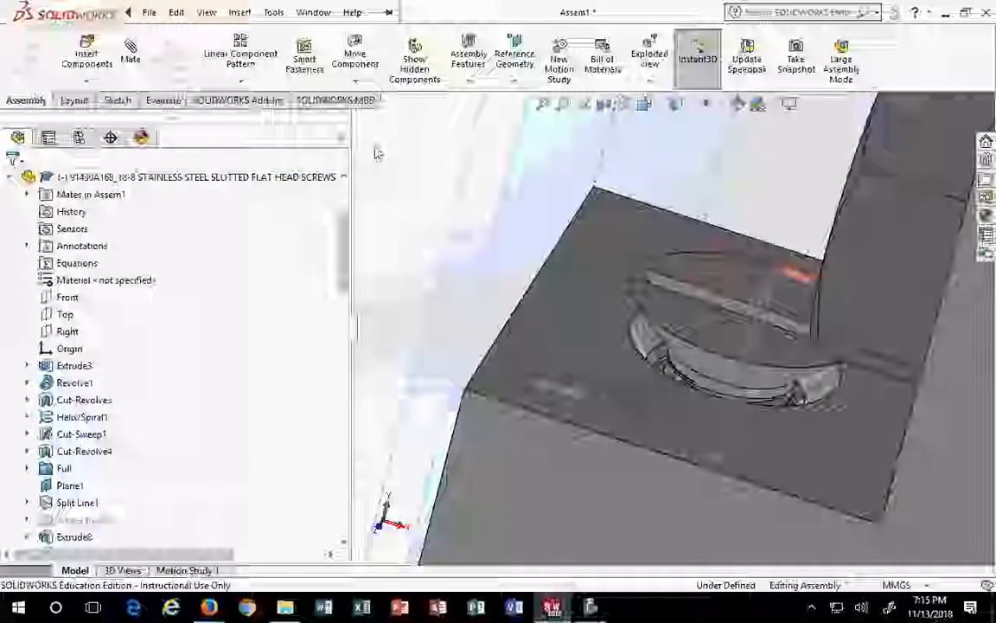
Try to mate the conical underside of the slotted screw's head coincident with the countersink face of End Bracket<1>
{"action": "left_click", "coordinate": [129, 53]}
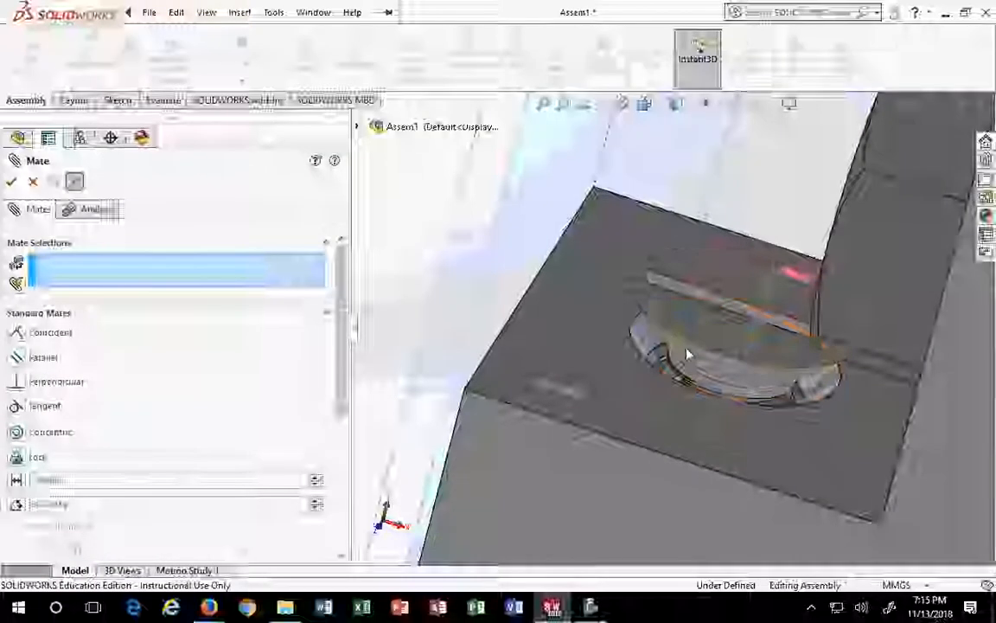
{"action": "left_click", "coordinate": [690, 359]}
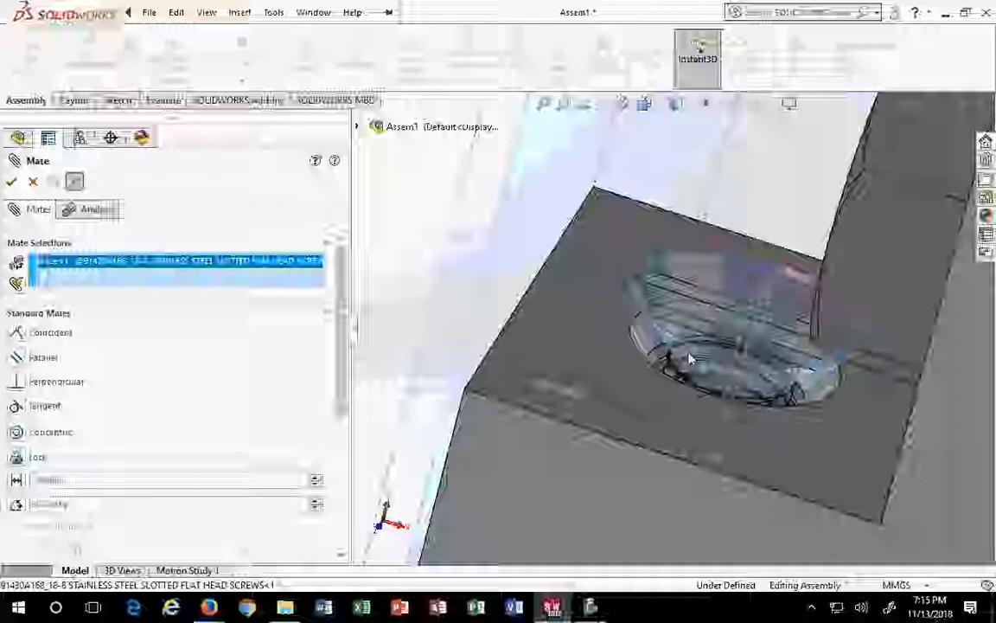
{"action": "left_click", "coordinate": [644, 337]}
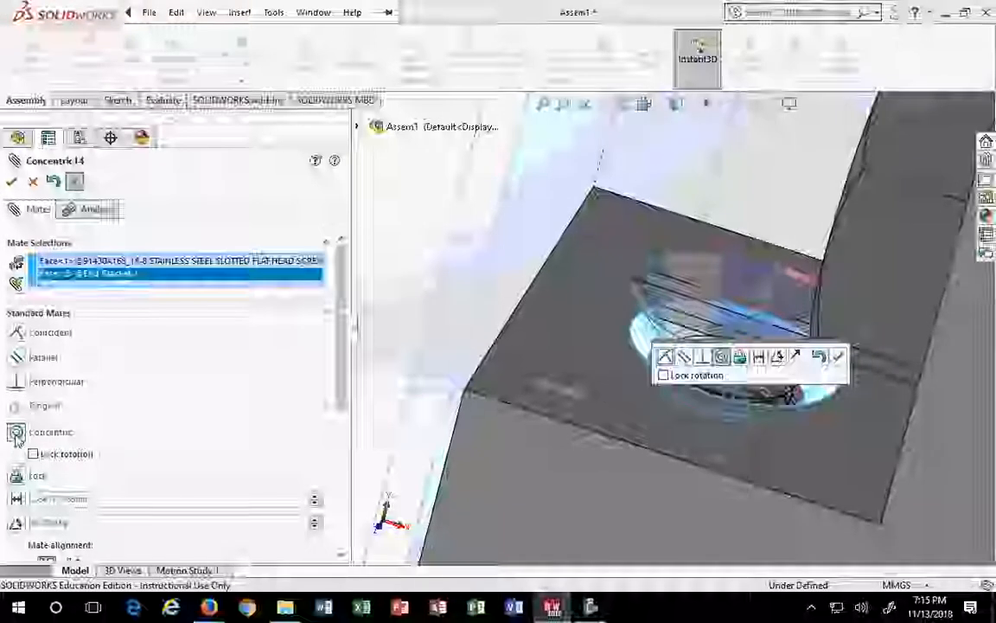
{"action": "left_click", "coordinate": [19, 334]}
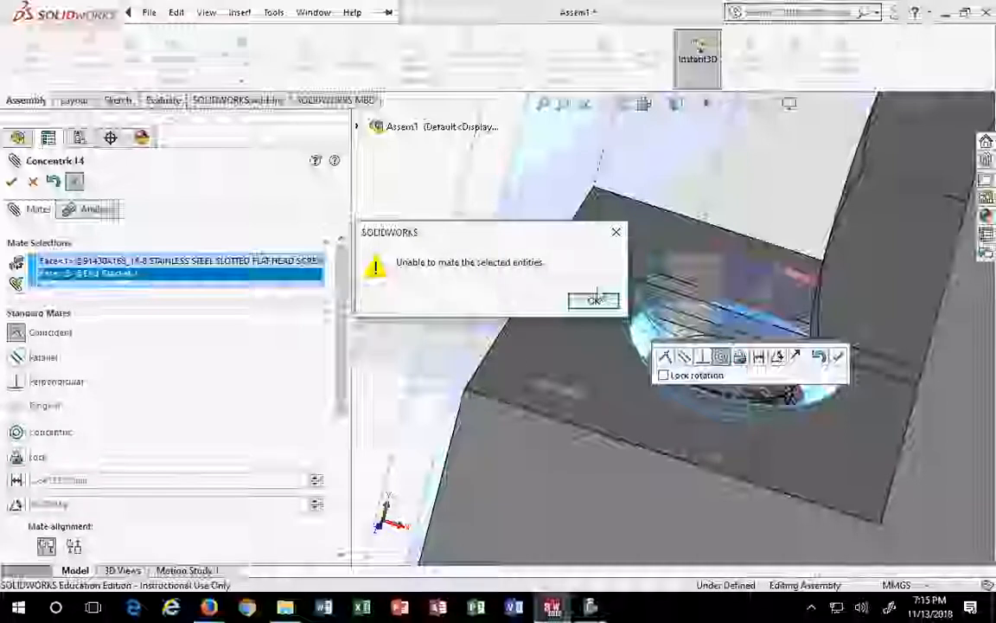
{"action": "left_click_drag", "start_coordinate": [450, 247], "coordinate": [475, 158]}
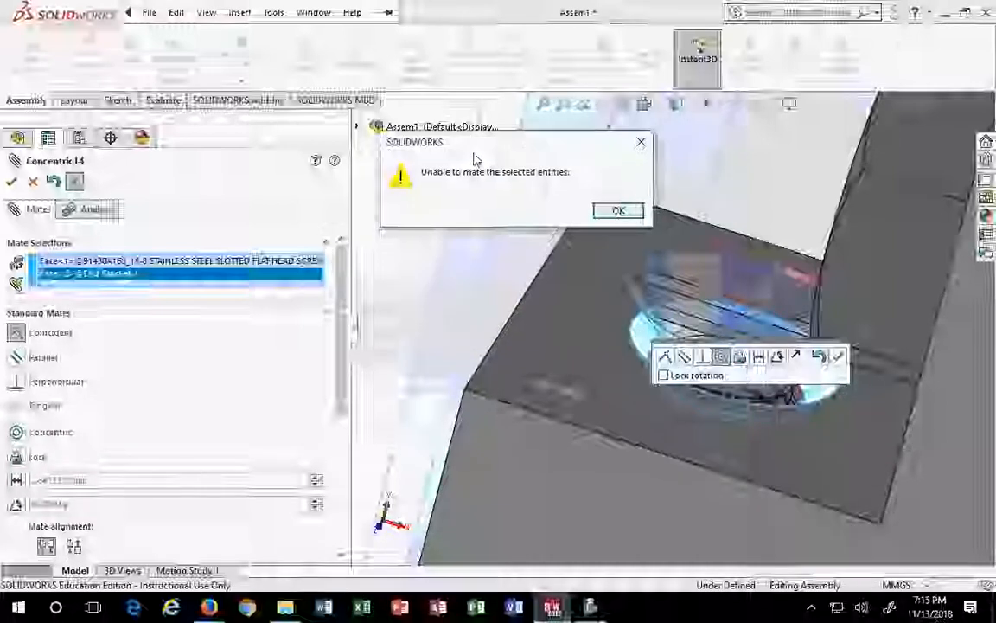
{"action": "left_click", "coordinate": [624, 215]}
{"action": "key", "text": "Escape"}
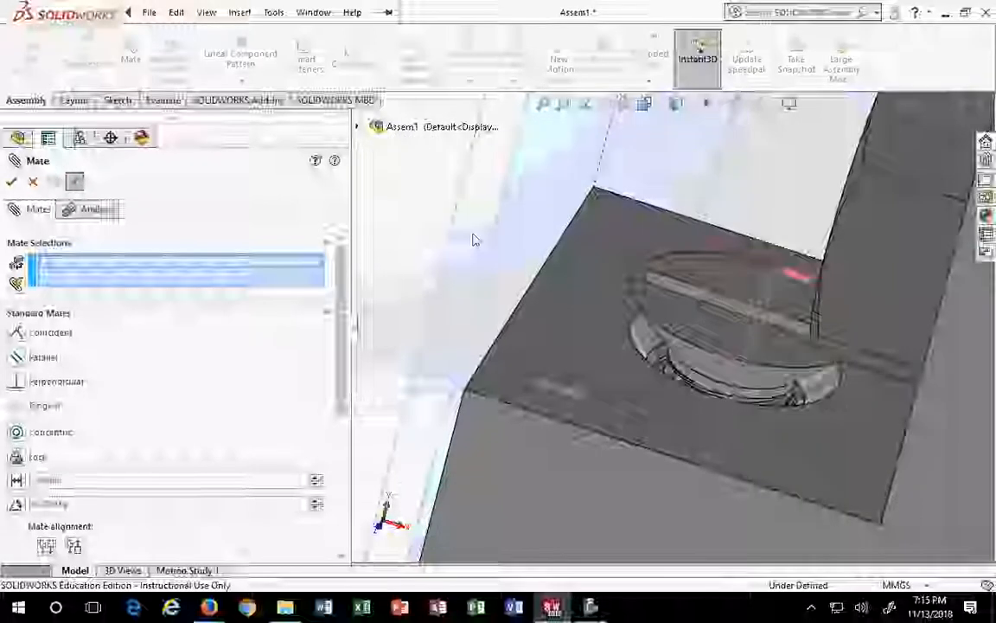
{"action": "key", "text": "Escape"}
Mate the flat top face of the slotted screw's head coincident with the upper face of End Bracket<1> around the hole
{"action": "left_click", "coordinate": [712, 329]}
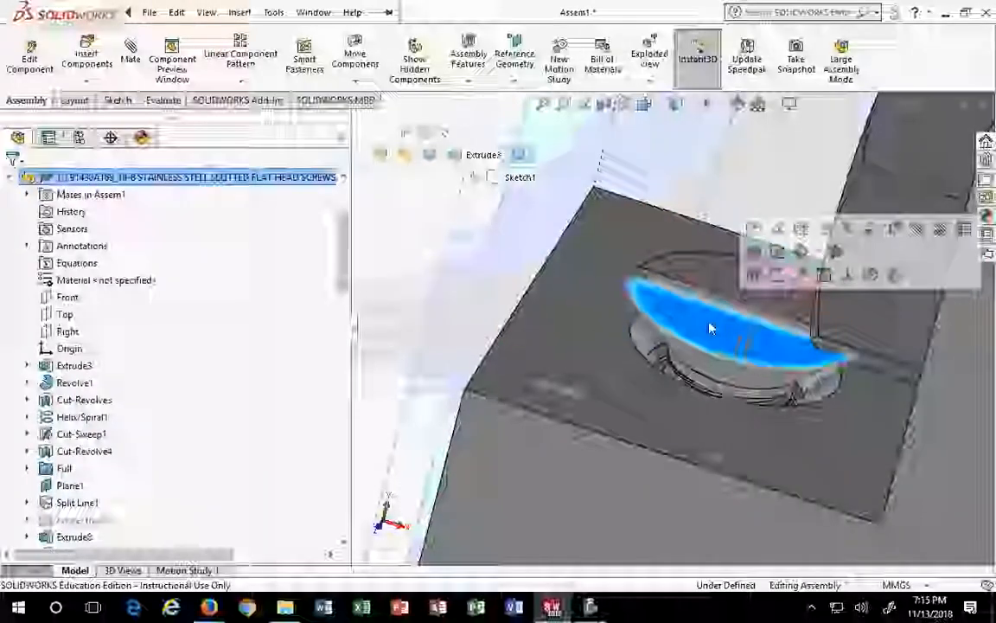
{"action": "left_click", "coordinate": [589, 305], "text": "ctrl"}
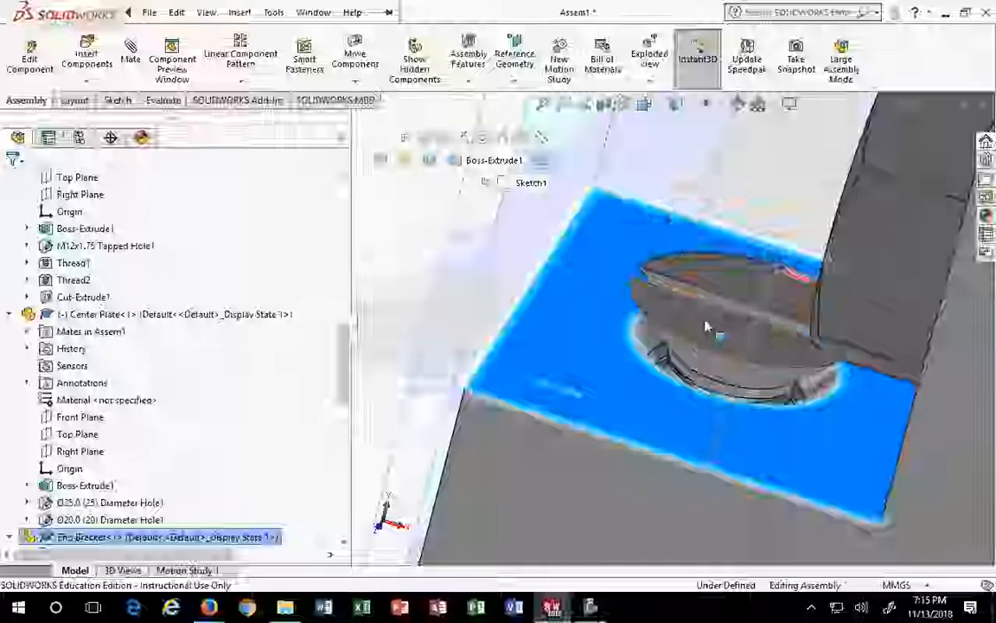
{"action": "left_click", "coordinate": [130, 53]}
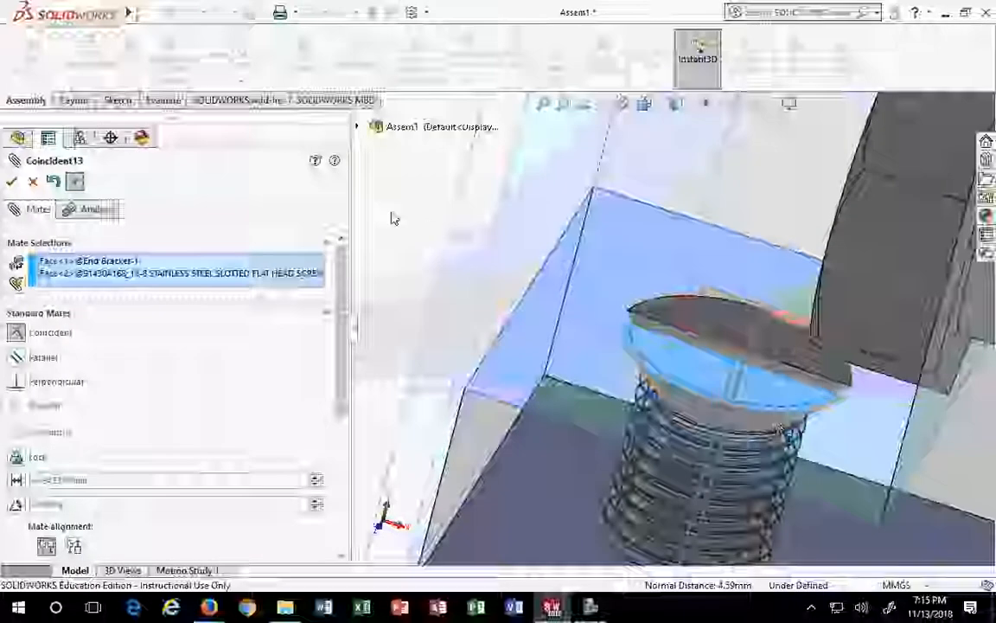
{"action": "left_click", "coordinate": [11, 181]}
{"action": "scroll", "coordinate": [689, 393], "scroll_direction": "down", "scroll_amount": 3}
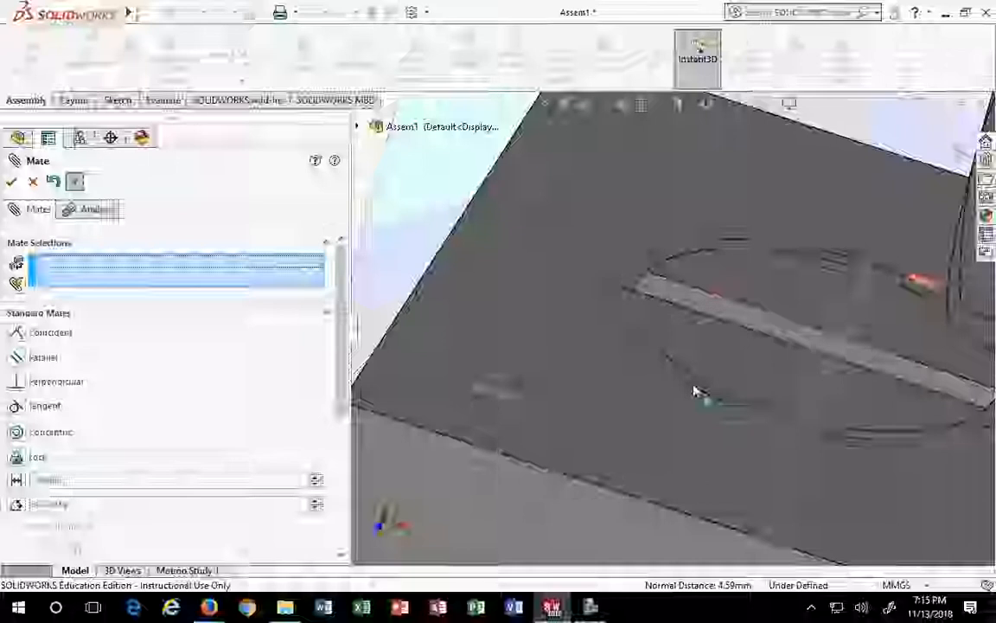
Run Interference Detection on the assembly with End Bracket<1> and the slotted flat head screw added to the selected components
{"action": "left_click", "coordinate": [168, 106]}
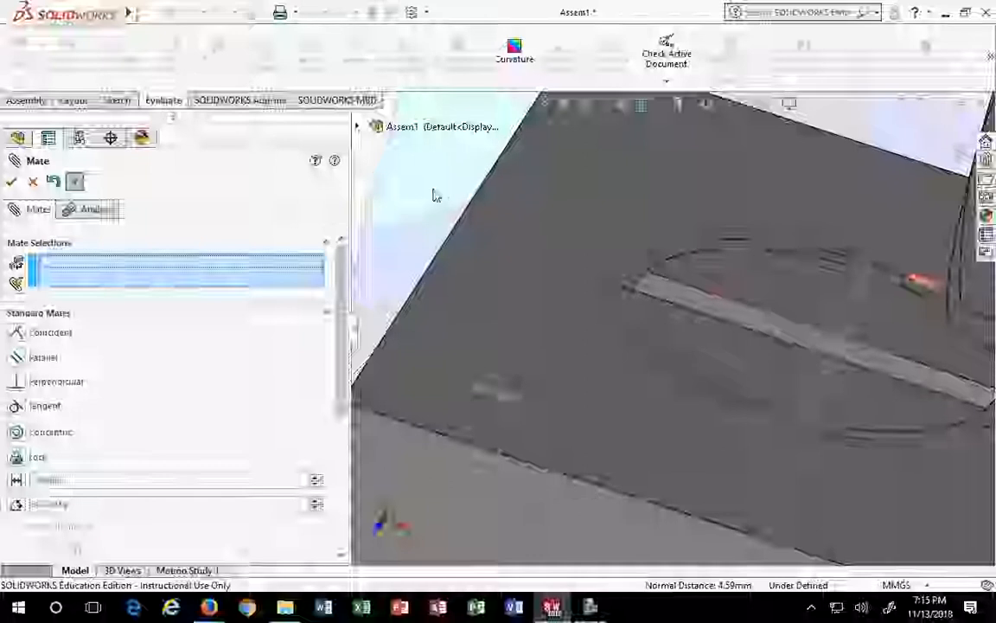
{"action": "left_click", "coordinate": [32, 182]}
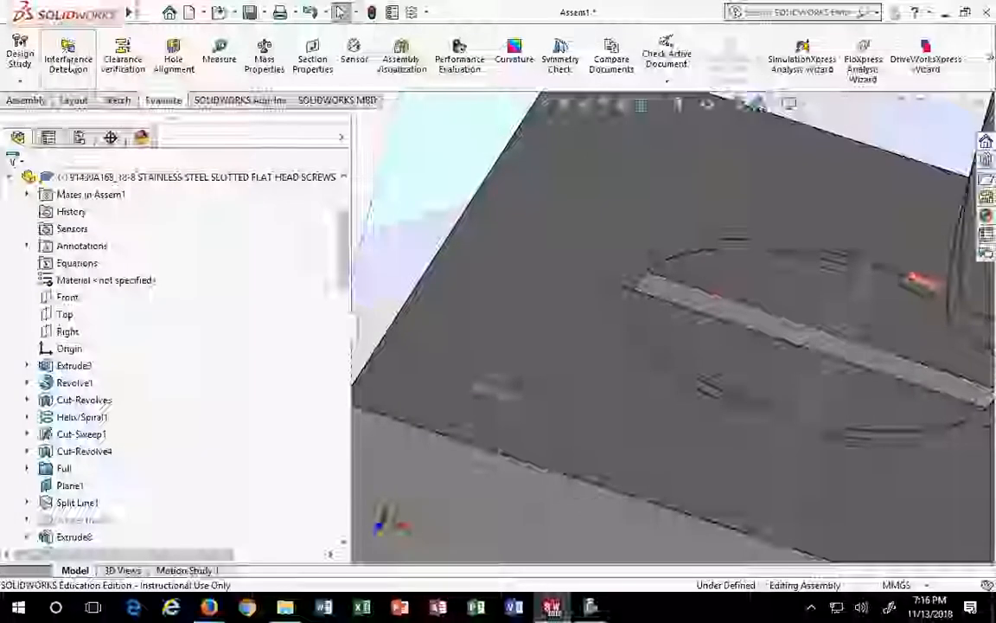
{"action": "left_click", "coordinate": [67, 57]}
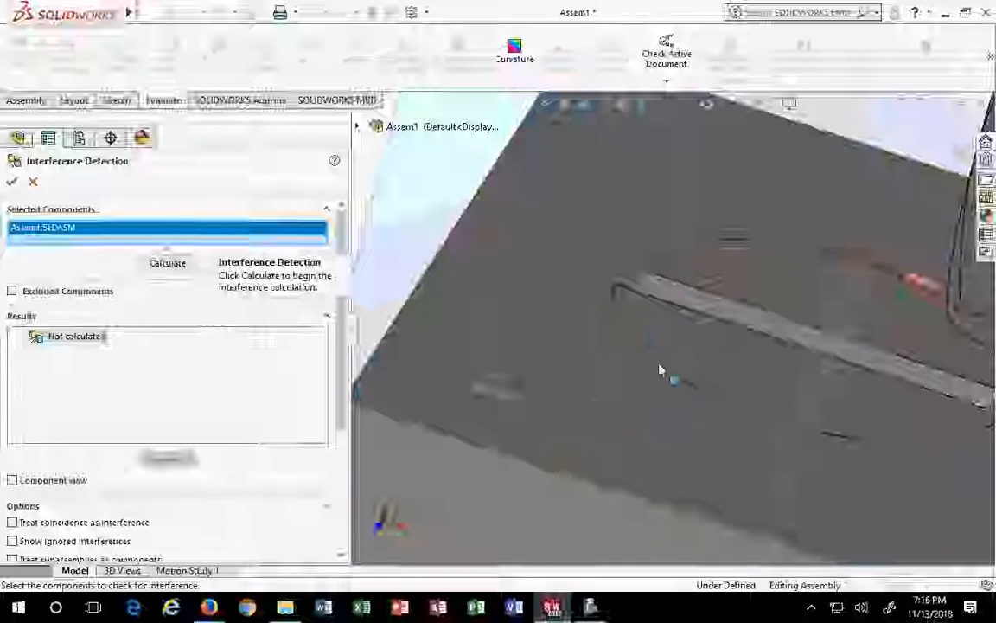
{"action": "left_click", "coordinate": [597, 391]}
{"action": "left_click", "coordinate": [701, 350]}
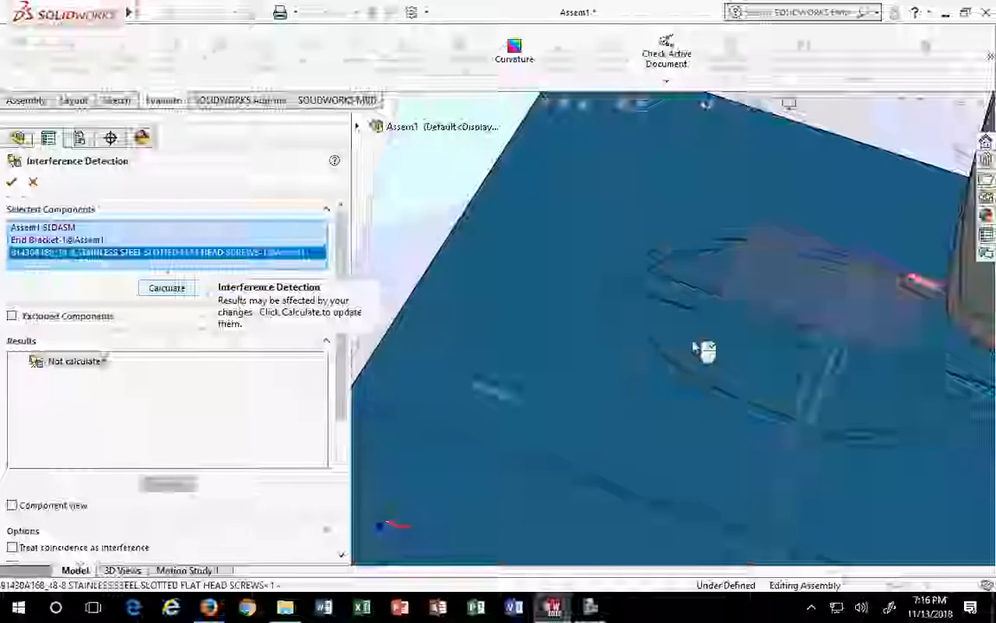
{"action": "scroll", "coordinate": [594, 401], "scroll_direction": "down", "scroll_amount": 2}
{"action": "scroll", "coordinate": [593, 401], "scroll_direction": "up", "scroll_amount": 6}
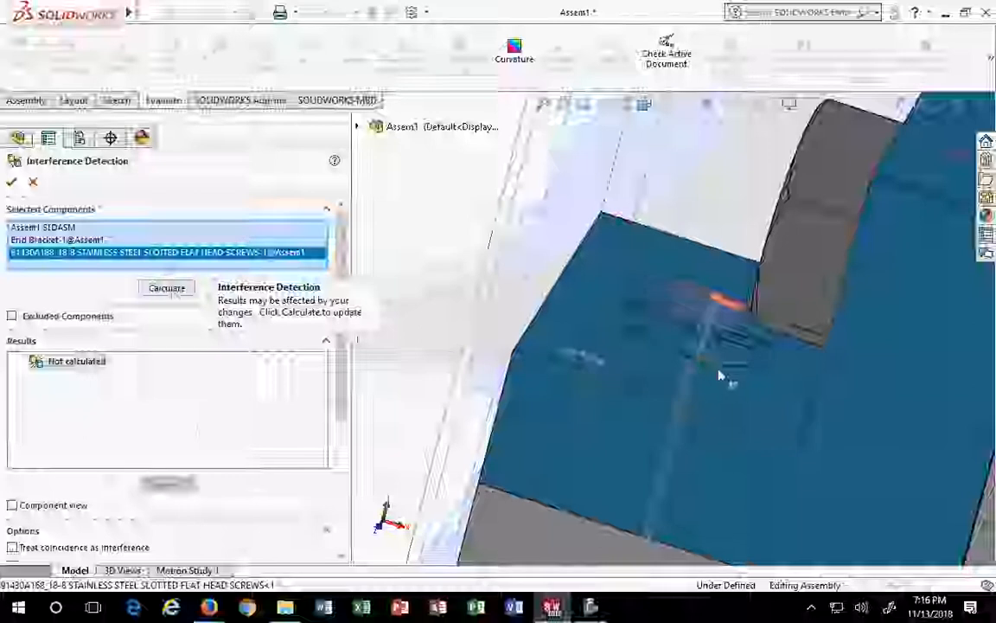
{"action": "left_click", "coordinate": [168, 288]}
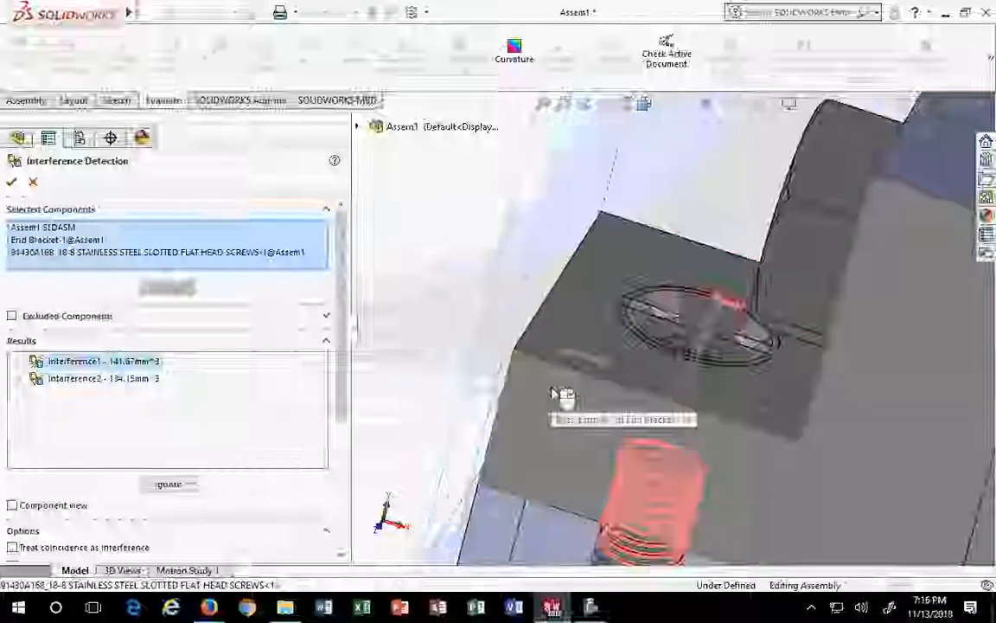
Examine where each detected interference lies along the slotted screw's thread and around its conical head
{"action": "scroll", "coordinate": [616, 465], "scroll_direction": "up", "scroll_amount": 5}
{"action": "scroll", "coordinate": [645, 470], "scroll_direction": "down", "scroll_amount": 6}
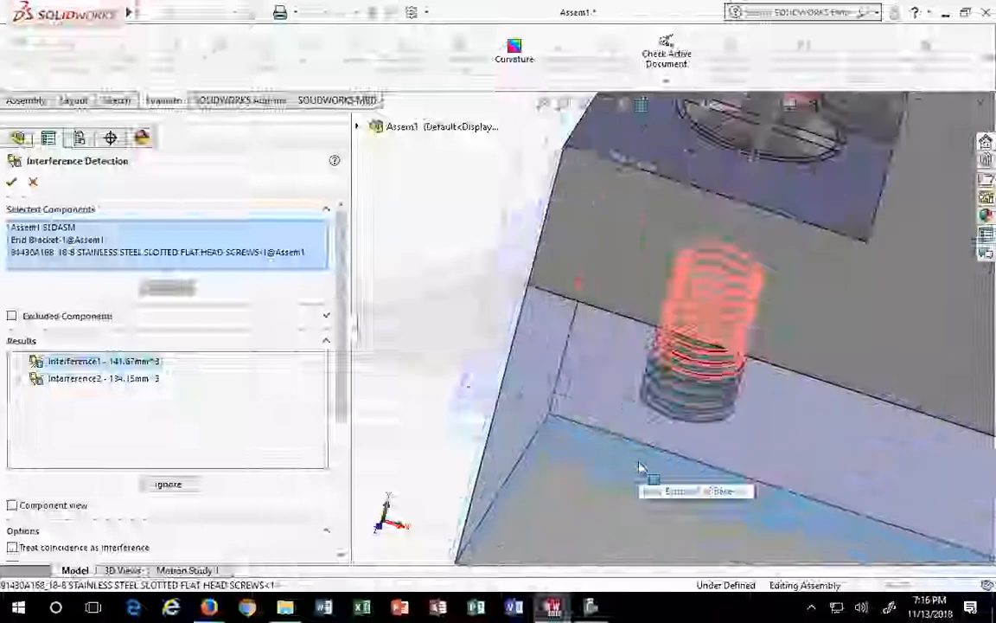
{"action": "middle_click_drag", "start_coordinate": [701, 205], "coordinate": [616, 225]}
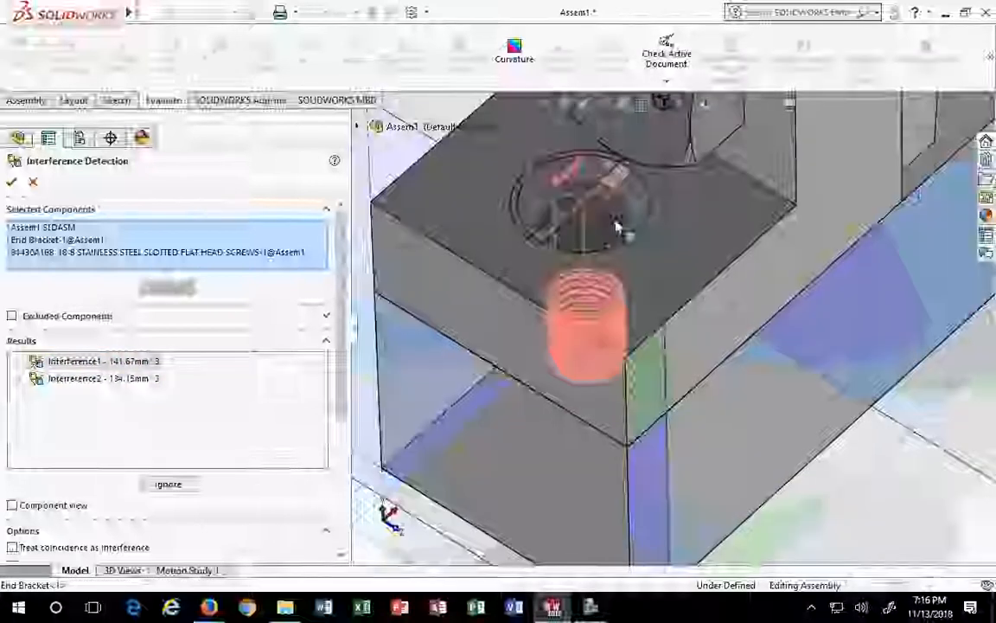
{"action": "scroll", "coordinate": [616, 224], "scroll_direction": "down", "scroll_amount": 3}
{"action": "scroll", "coordinate": [681, 382], "scroll_direction": "up", "scroll_amount": 2}
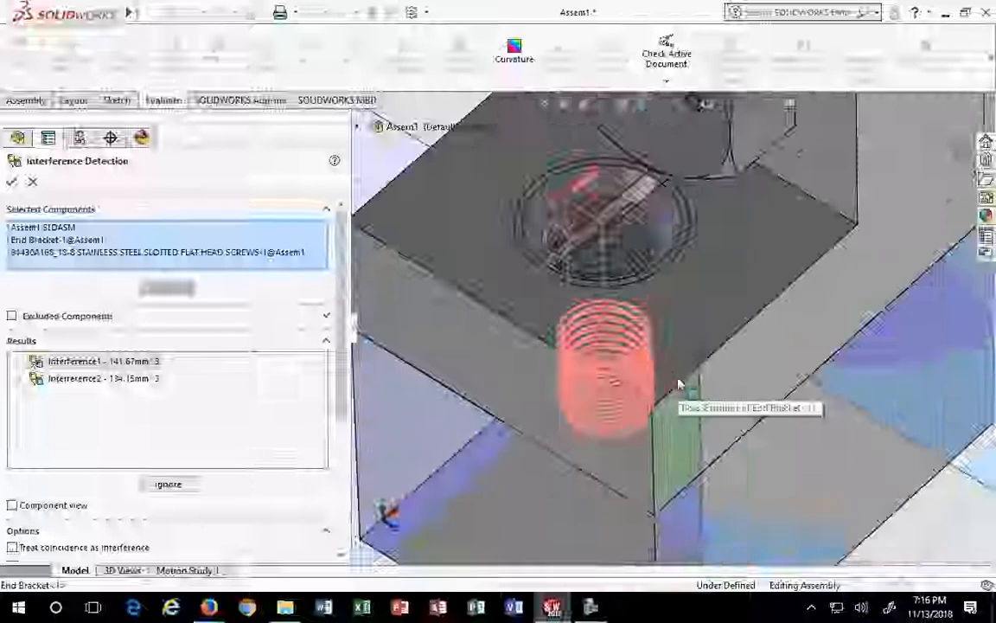
{"action": "left_click", "coordinate": [87, 379]}
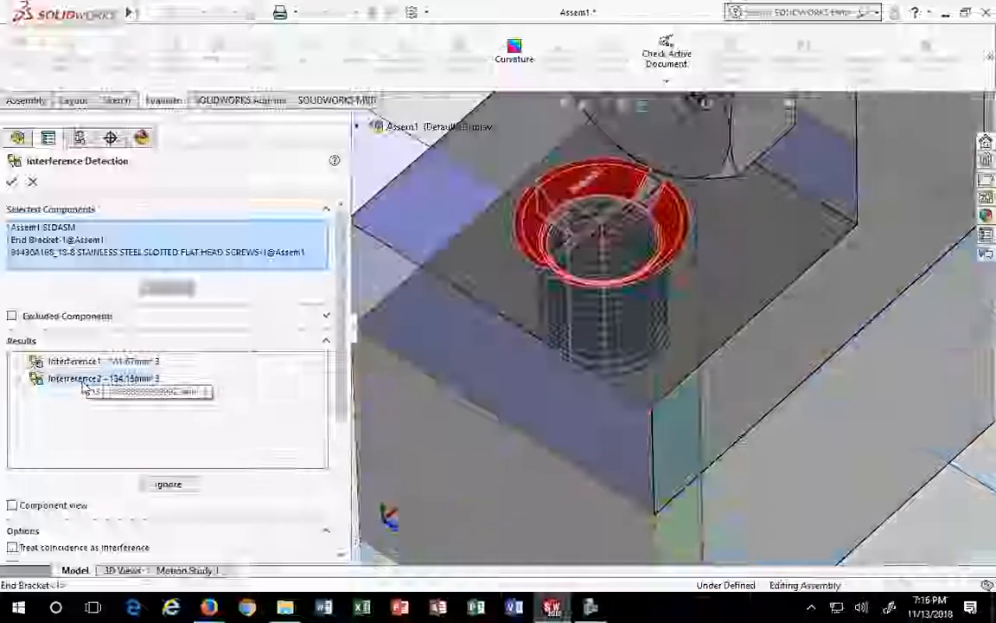
{"action": "left_click", "coordinate": [84, 379]}
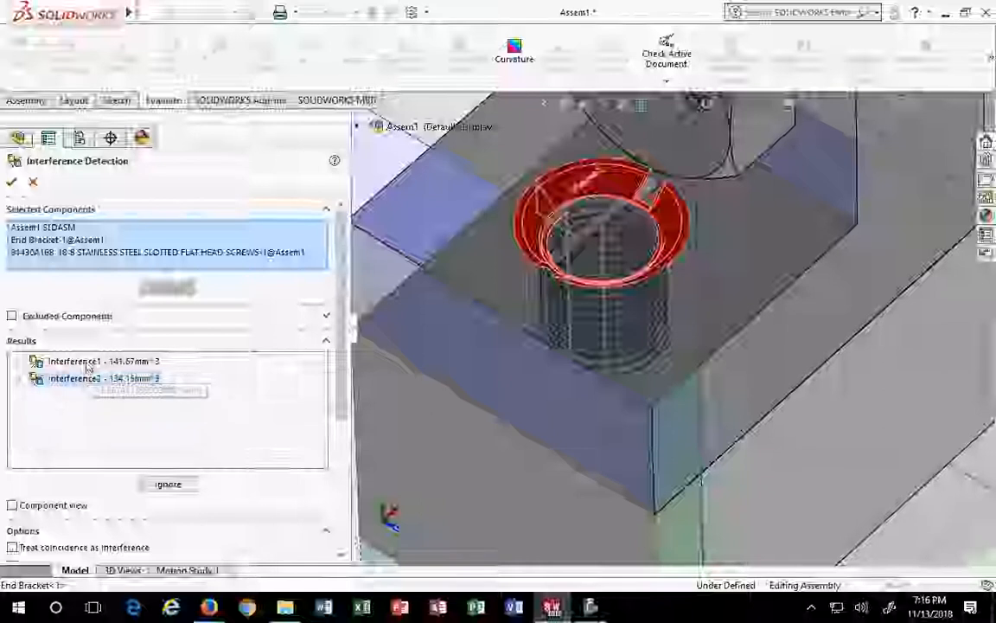
{"action": "left_click", "coordinate": [87, 364]}
{"action": "left_click", "coordinate": [85, 380]}
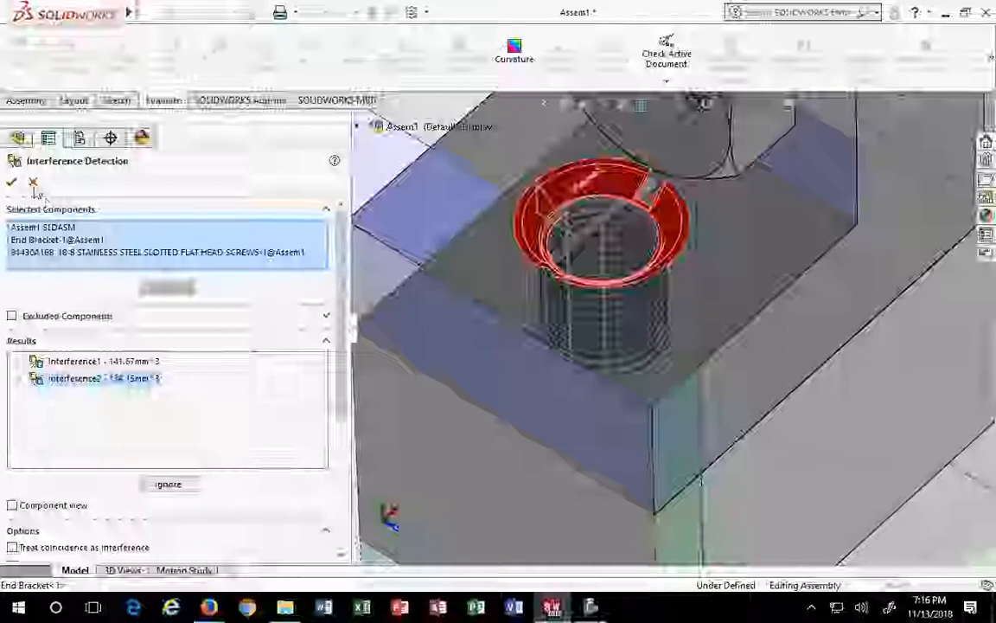
Compare the thread and head interferences from the front of the jig, and close the interference check
{"action": "scroll", "coordinate": [538, 389], "scroll_direction": "up", "scroll_amount": 6}
{"action": "middle_click_drag", "start_coordinate": [741, 483], "coordinate": [406, 314]}
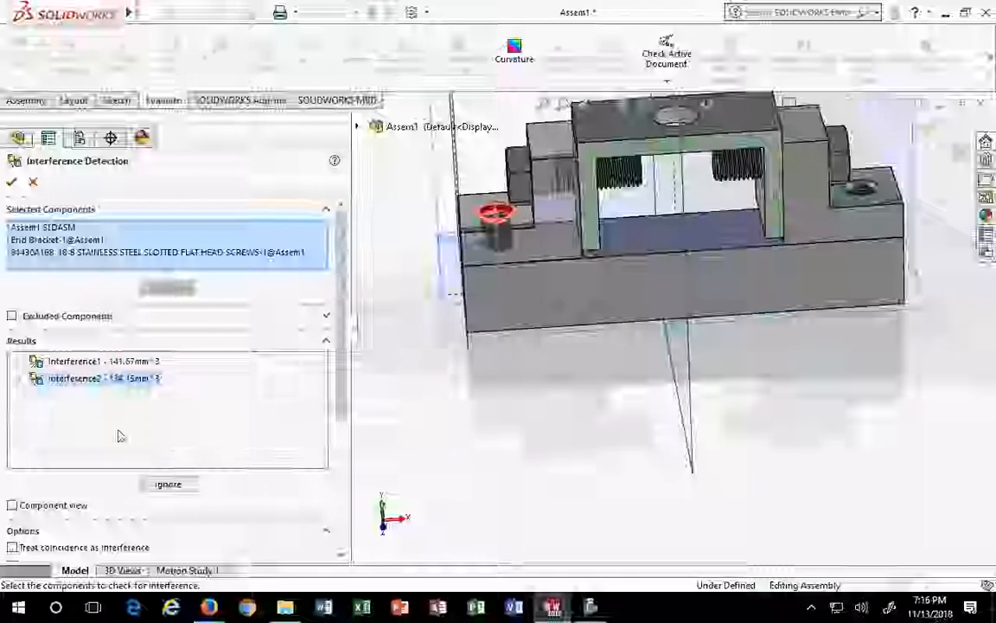
{"action": "left_click", "coordinate": [102, 364]}
{"action": "middle_click_drag", "start_coordinate": [538, 370], "coordinate": [556, 318]}
{"action": "scroll", "coordinate": [539, 336], "scroll_direction": "down", "scroll_amount": 8}
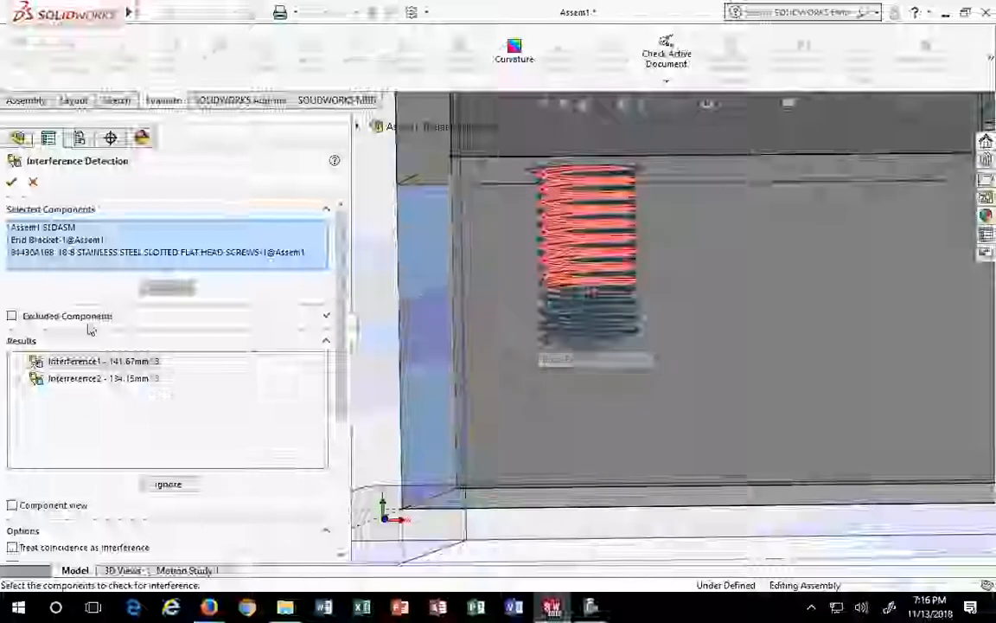
{"action": "left_click", "coordinate": [87, 378]}
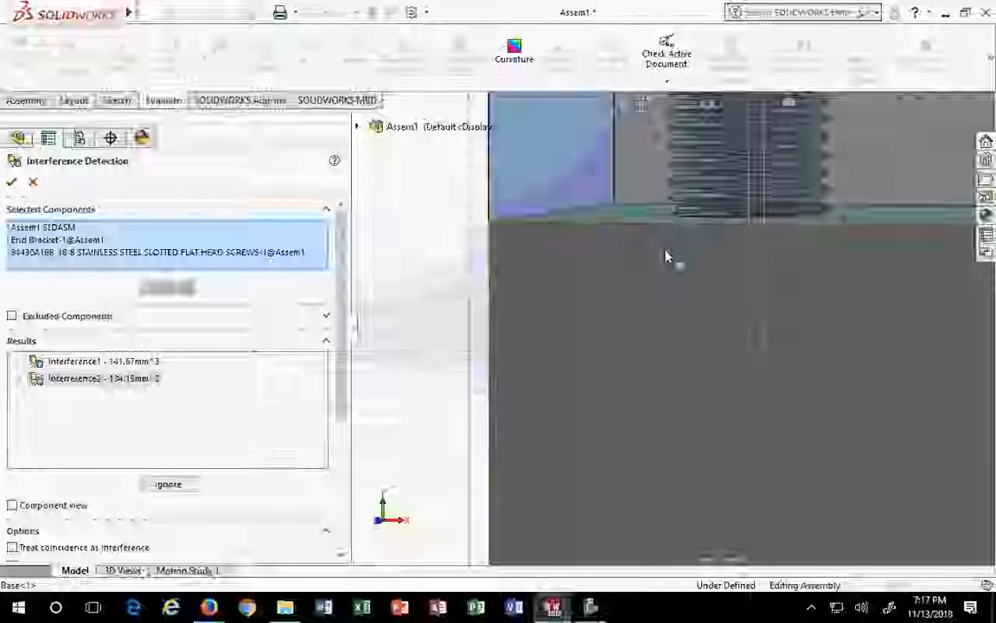
{"action": "left_click", "coordinate": [224, 359]}
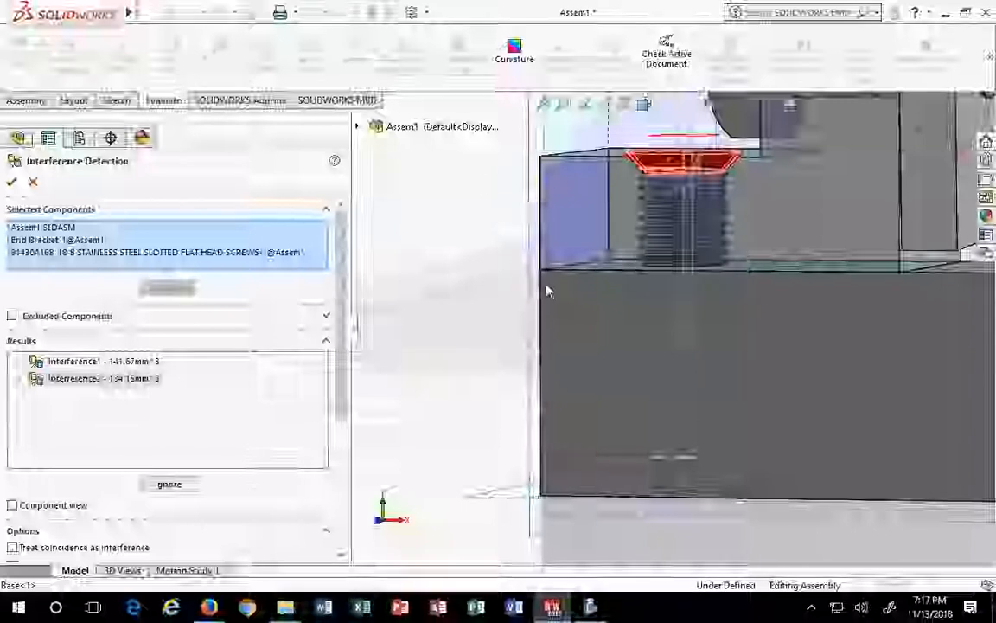
{"action": "left_click", "coordinate": [33, 181]}
Collapse the slotted screw, Base, Center Plate, End Bracket<1> and Mates entries in the feature tree
{"action": "scroll", "coordinate": [386, 268], "scroll_direction": "up", "scroll_amount": 5}
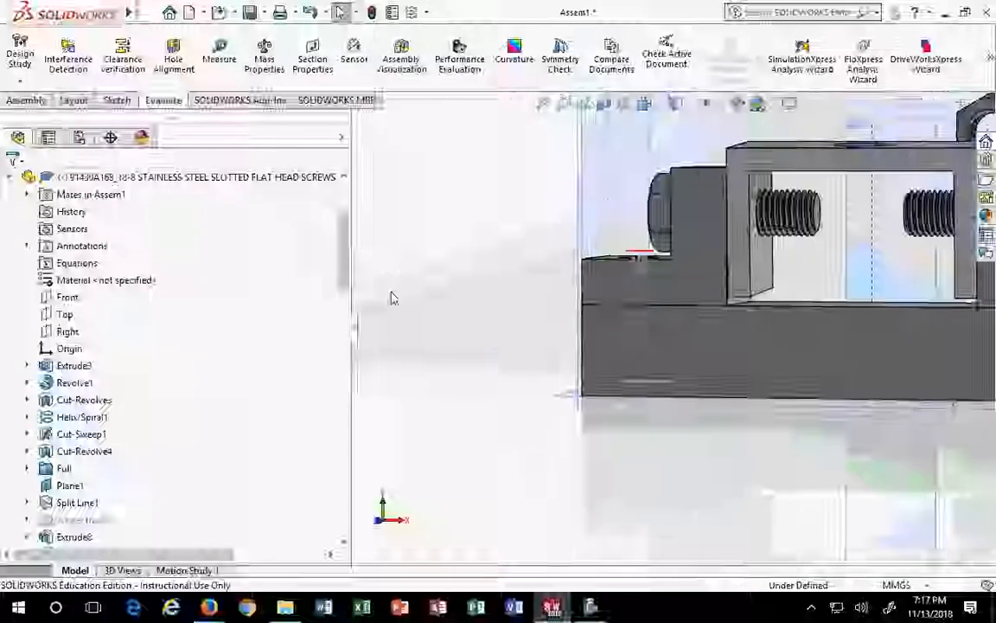
{"action": "middle_click_drag", "start_coordinate": [394, 299], "coordinate": [457, 355]}
{"action": "scroll", "coordinate": [30, 459], "scroll_direction": "down", "scroll_amount": 7}
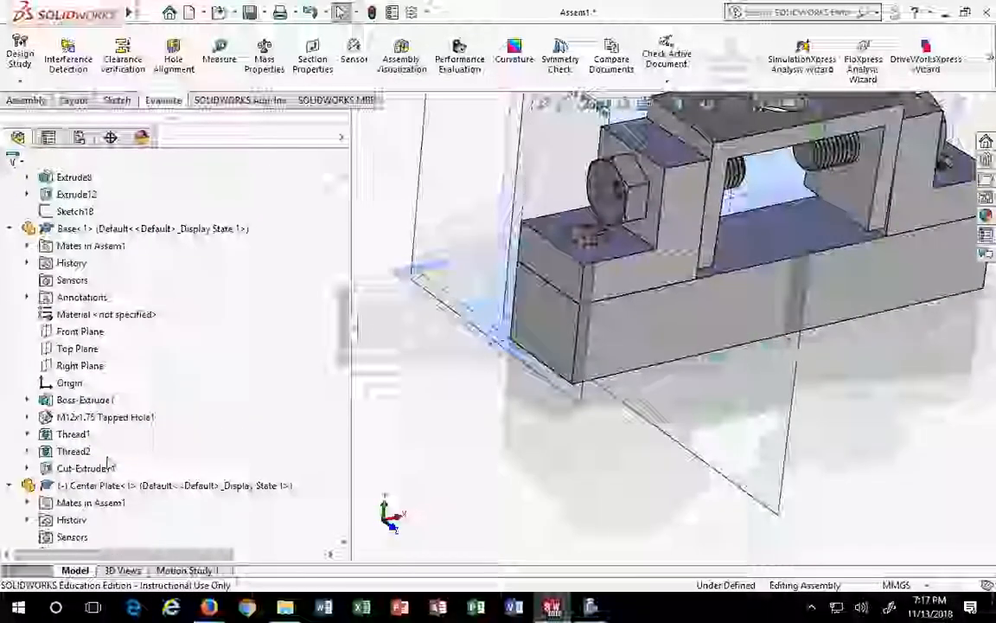
{"action": "left_click", "coordinate": [9, 230]}
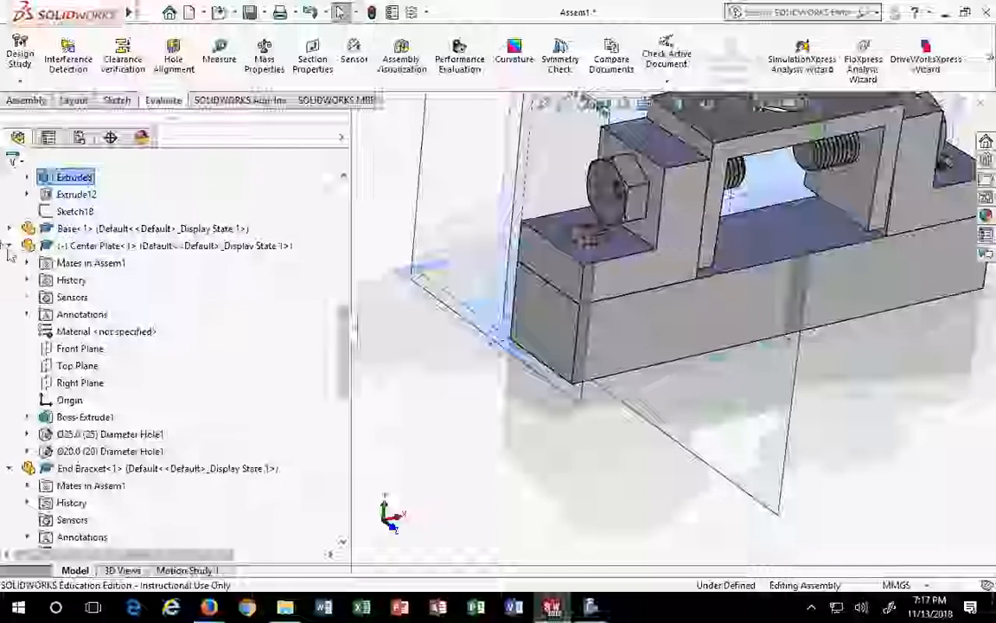
{"action": "left_click", "coordinate": [10, 247]}
{"action": "left_click", "coordinate": [9, 262]}
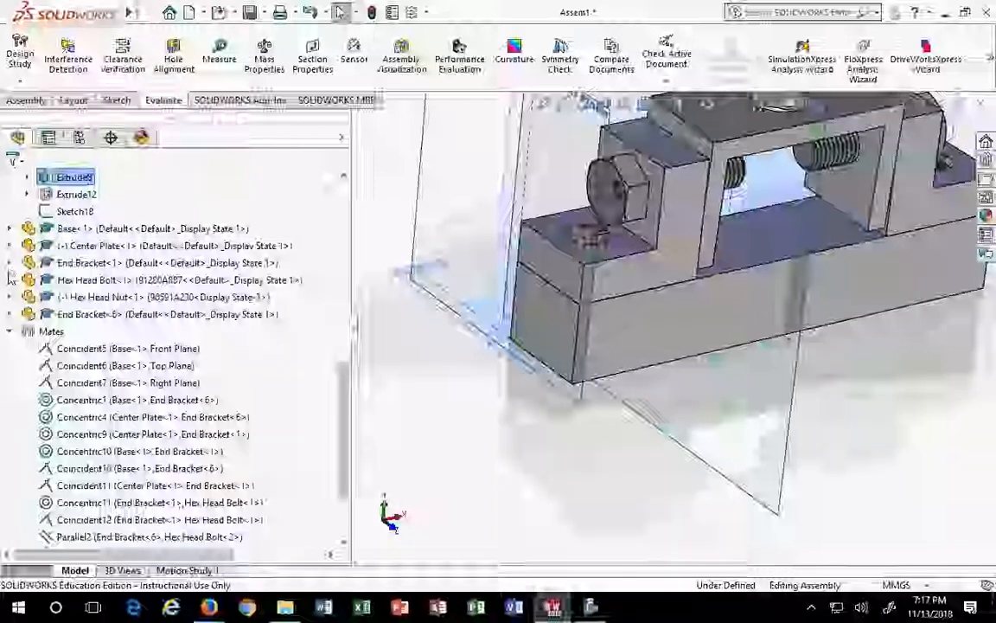
{"action": "left_click", "coordinate": [10, 332]}
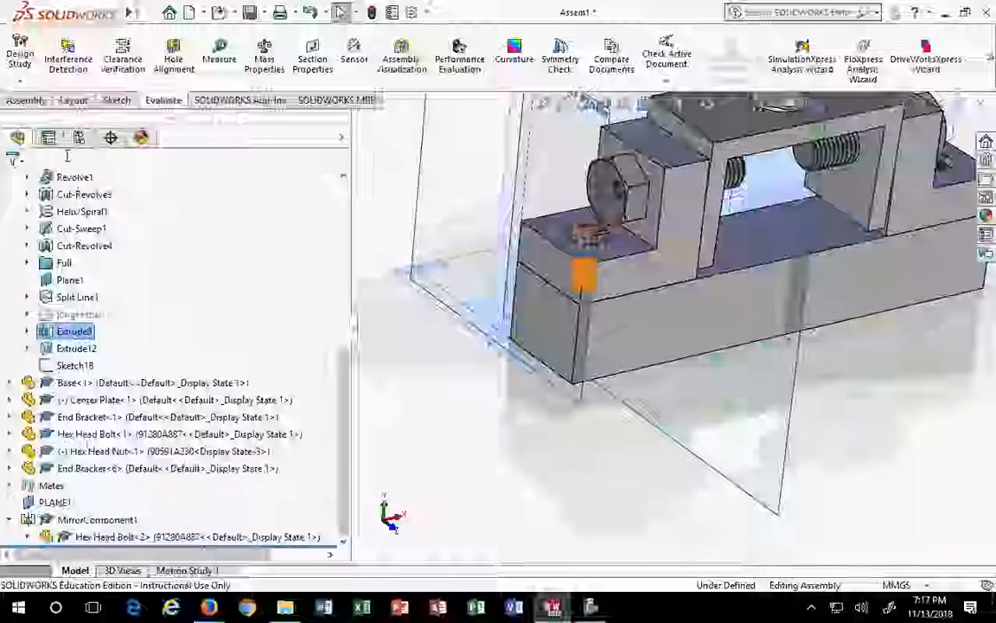
{"action": "scroll", "coordinate": [14, 252], "scroll_direction": "up", "scroll_amount": 7}
{"action": "left_click", "coordinate": [9, 314]}
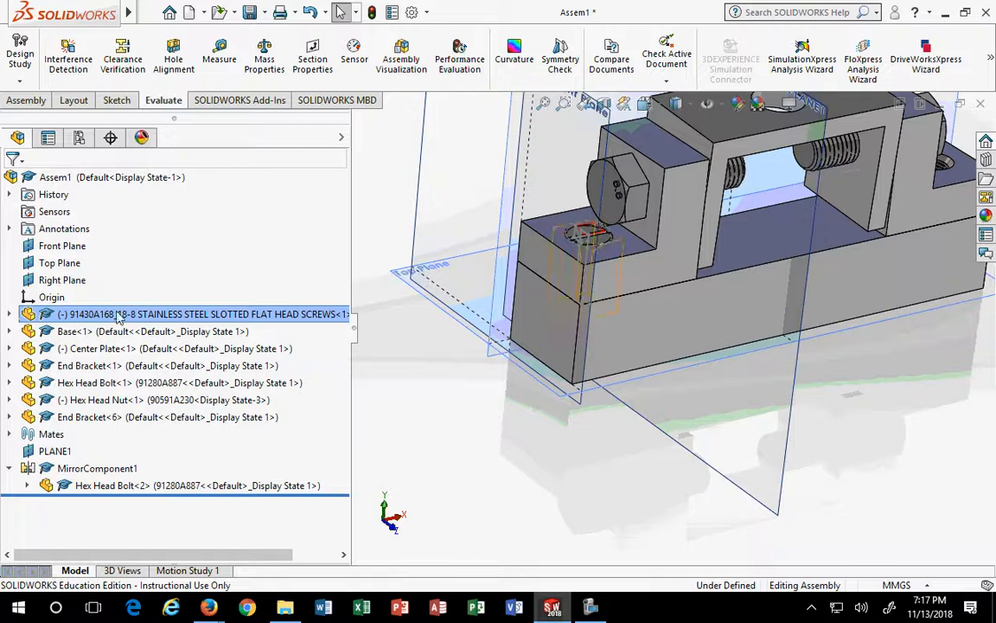
Delete the Coincident13 mate between the slotted screw's head and the upper face of End Bracket<1>
{"action": "left_click", "coordinate": [10, 436]}
{"action": "scroll", "coordinate": [52, 437], "scroll_direction": "down", "scroll_amount": 1}
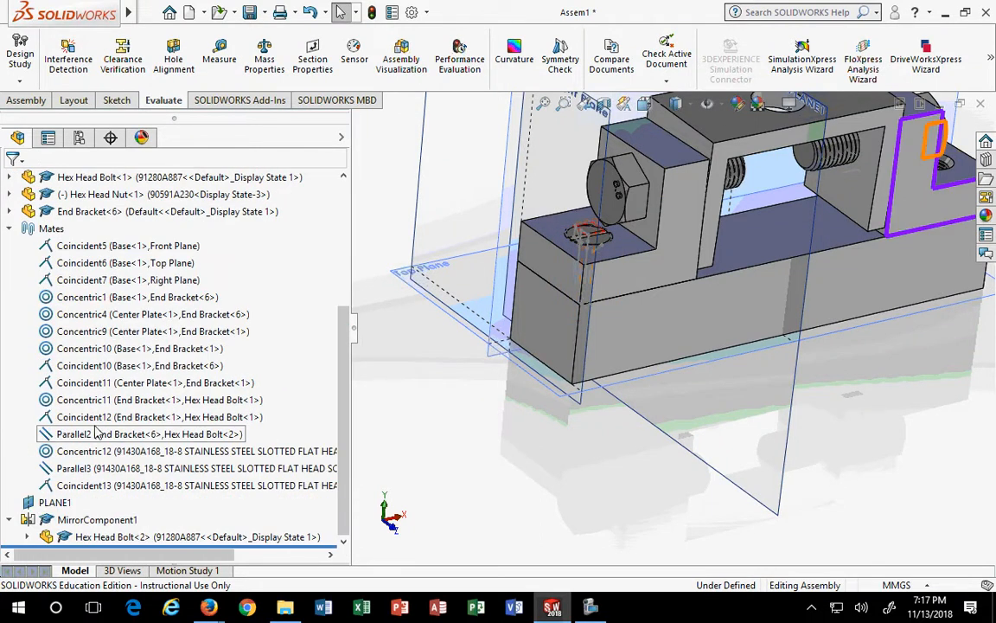
{"action": "left_click", "coordinate": [125, 487]}
{"action": "right_click", "coordinate": [125, 487]}
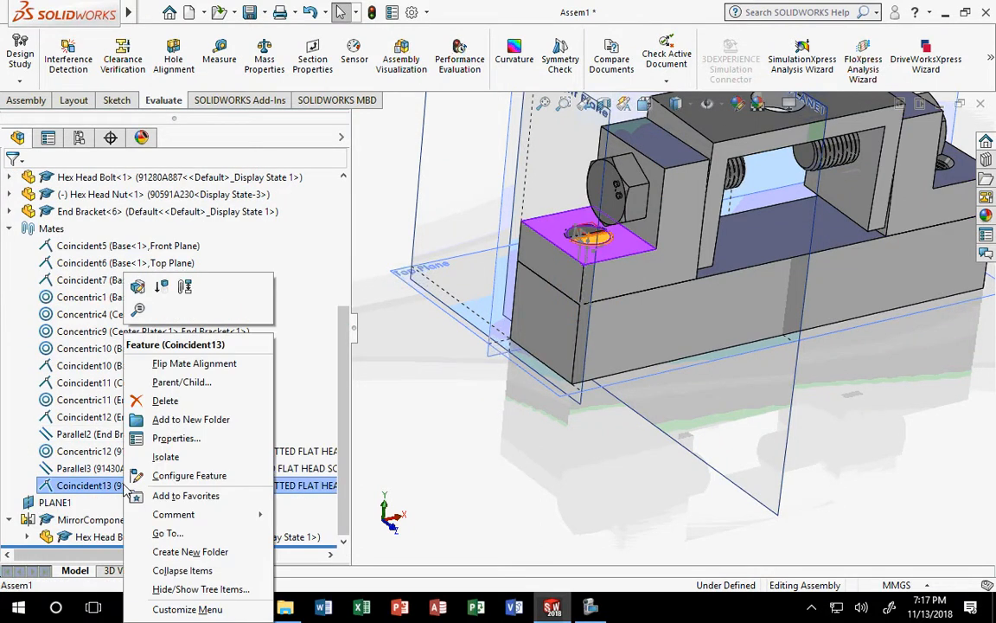
{"action": "left_click", "coordinate": [147, 400]}
Slide the slotted screw up along its hole until its head stands clear of the countersink in End Bracket<1>
{"action": "left_click", "coordinate": [594, 227]}
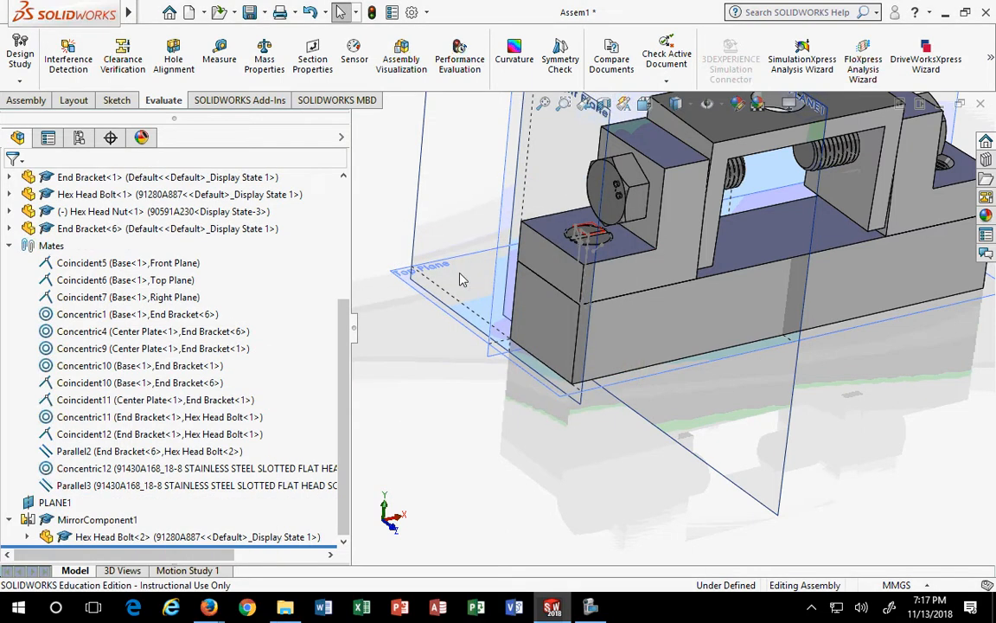
{"action": "left_click", "coordinate": [596, 231]}
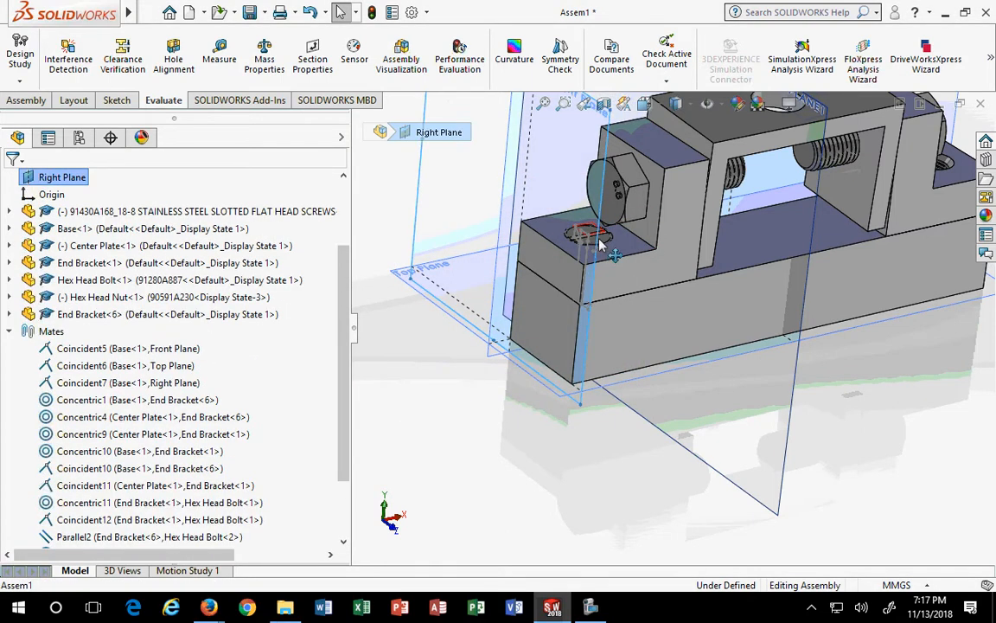
{"action": "scroll", "coordinate": [598, 233], "scroll_direction": "down", "scroll_amount": 4}
{"action": "left_click", "coordinate": [642, 211]}
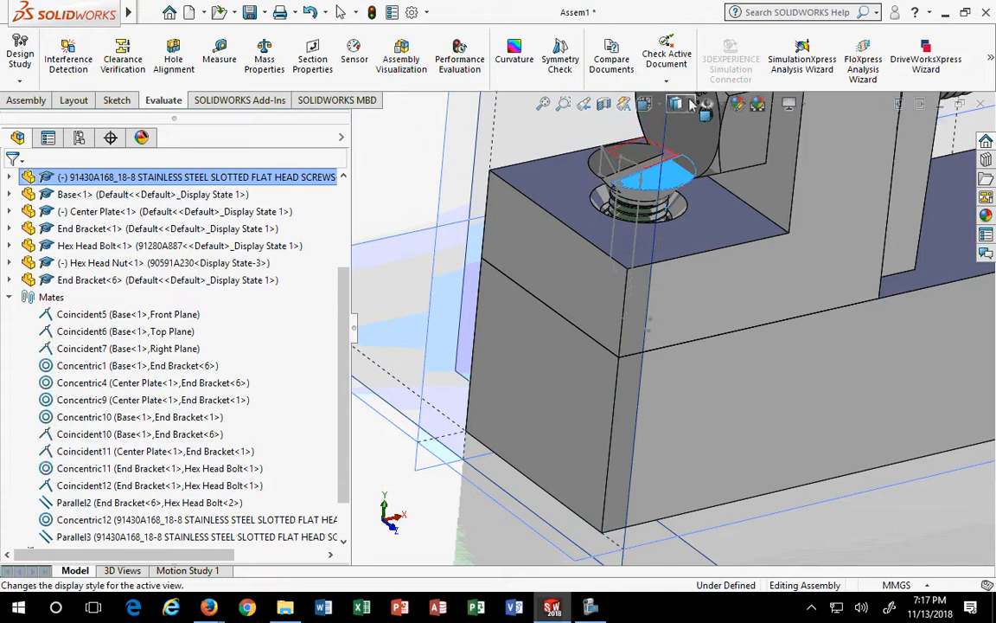
{"action": "left_click", "coordinate": [561, 244]}
{"action": "right_click", "coordinate": [561, 244]}
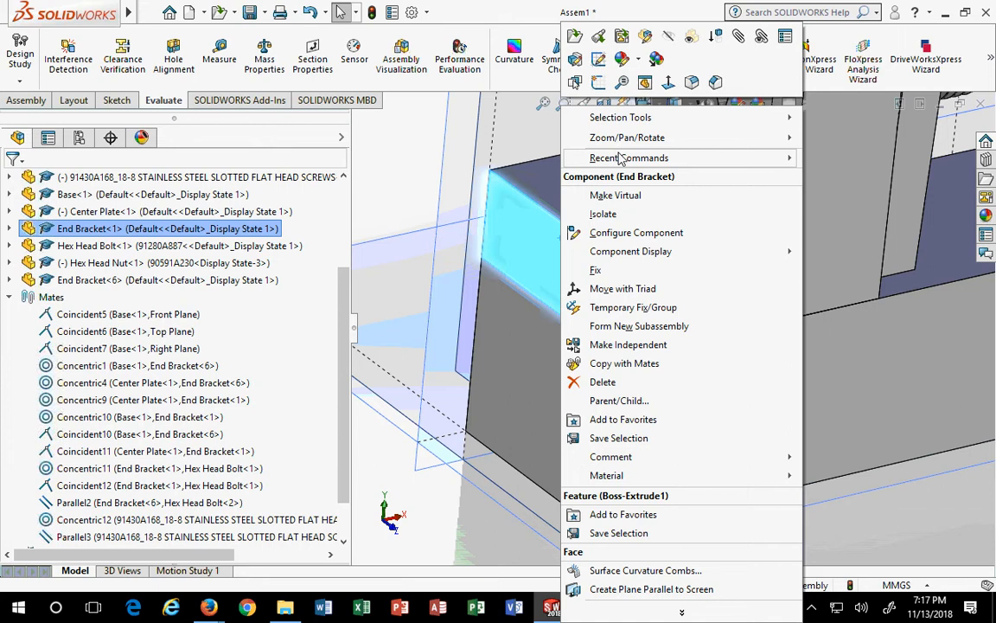
{"action": "mouse_move", "coordinate": [620, 157]}
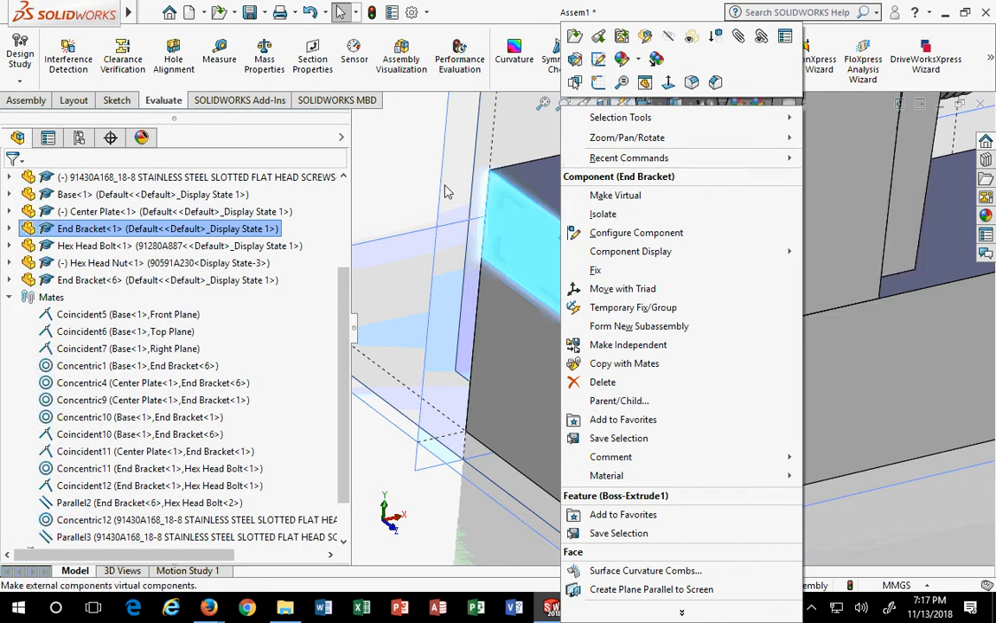
{"action": "left_click", "coordinate": [413, 172]}
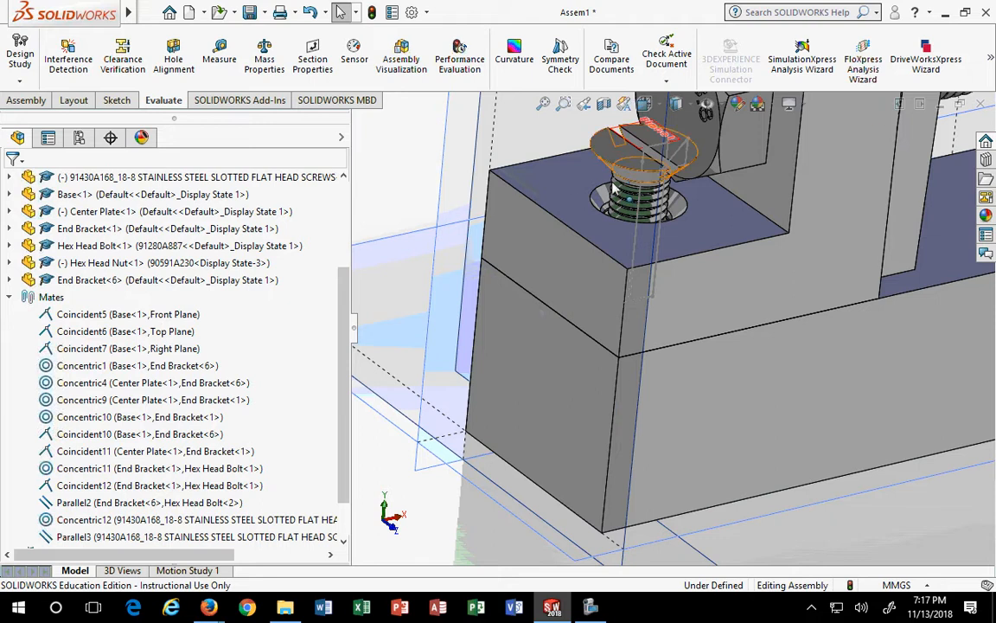
Start editing End Bracket<1> within the assembly, rebuilding and saving the assembly as Assem1.SLDASM in the Drill Jig folder with all modified components
{"action": "left_click", "coordinate": [506, 186]}
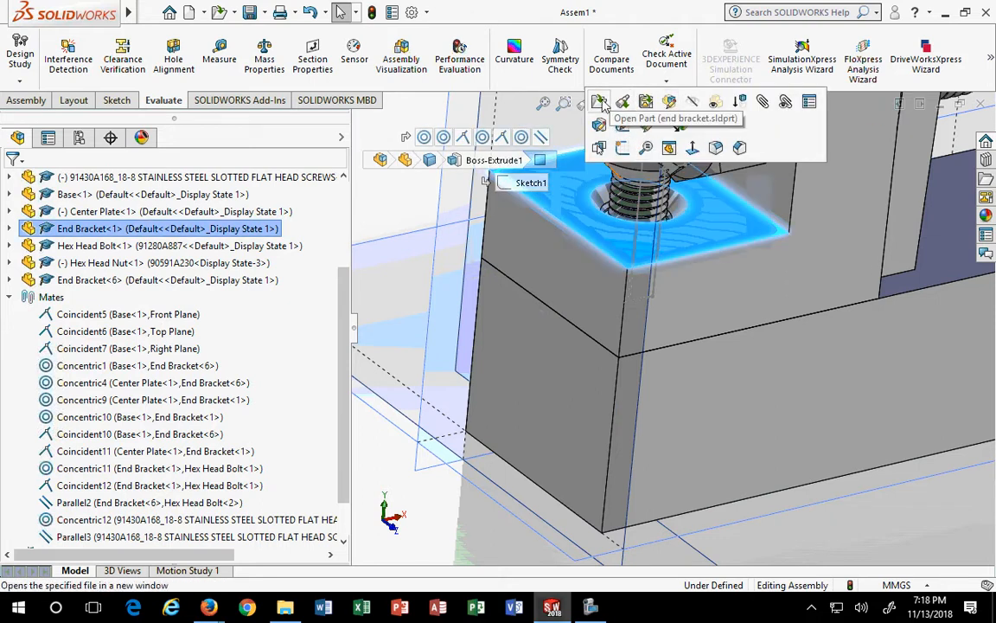
{"action": "left_click", "coordinate": [672, 104]}
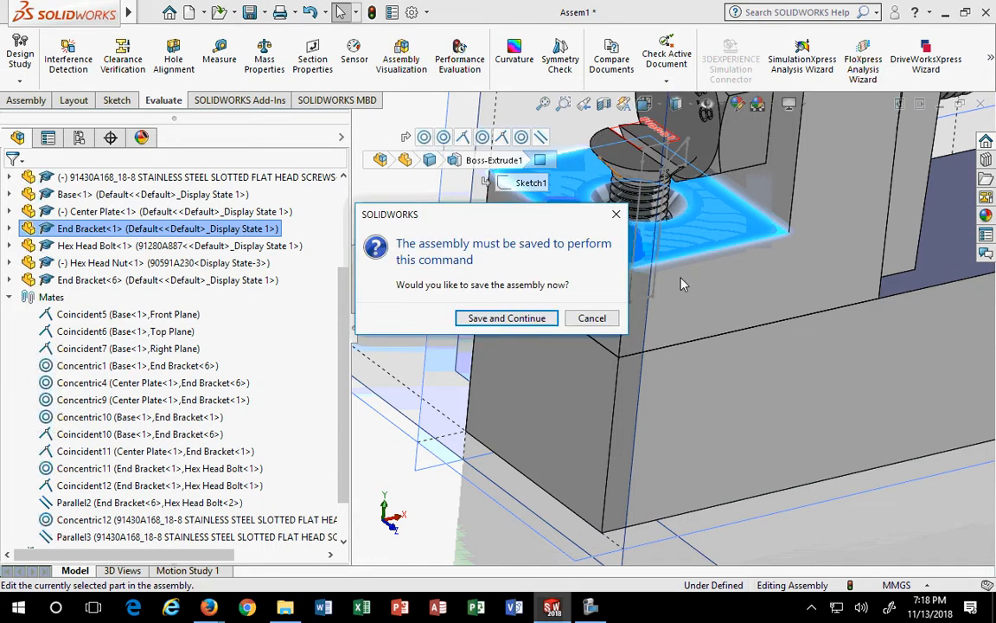
{"action": "left_click", "coordinate": [533, 322]}
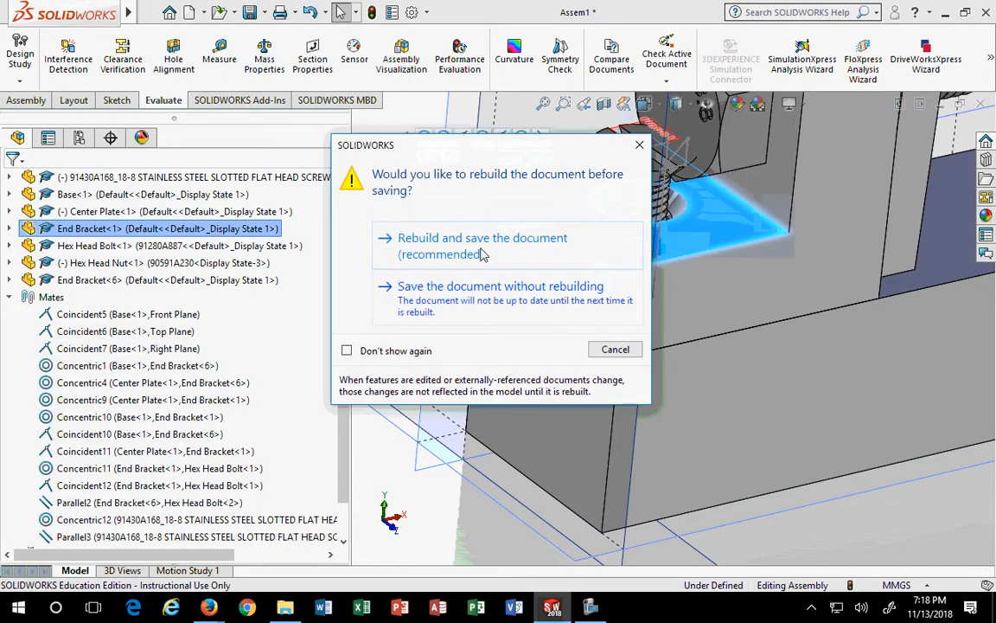
{"action": "left_click", "coordinate": [482, 243]}
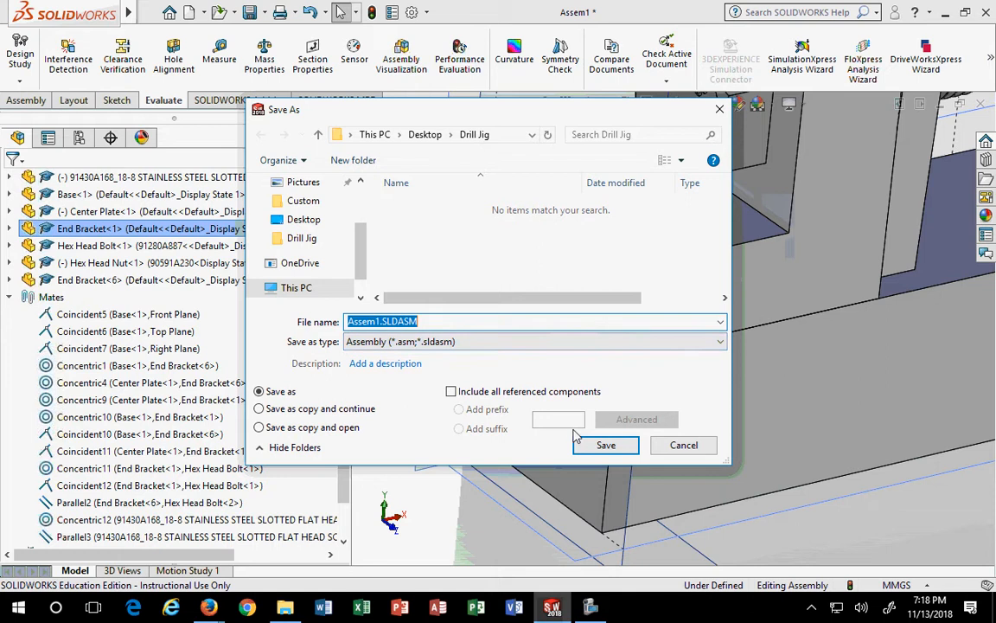
{"action": "left_click", "coordinate": [603, 441]}
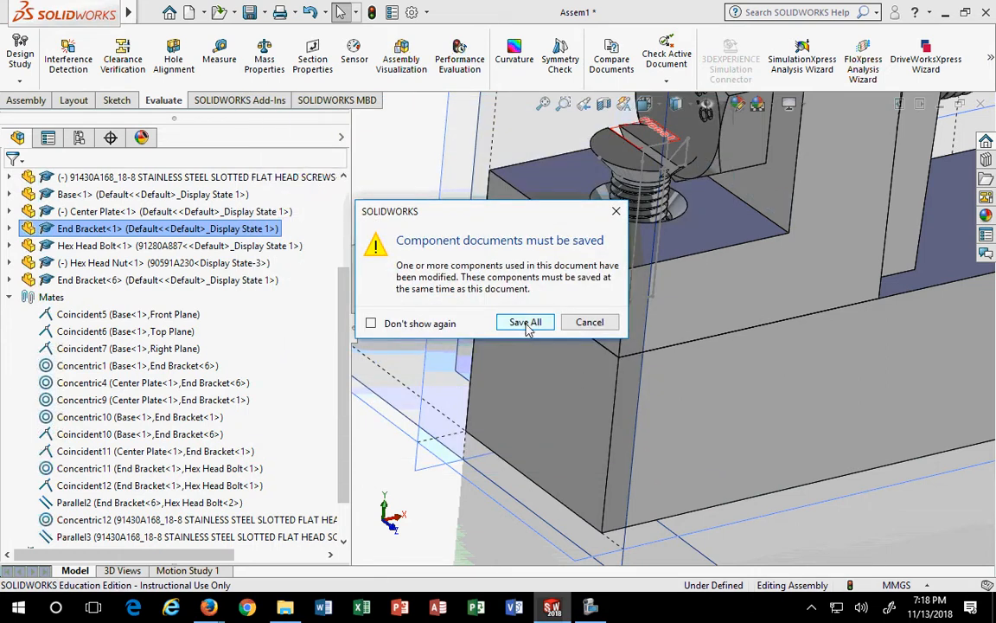
{"action": "left_click", "coordinate": [521, 323]}
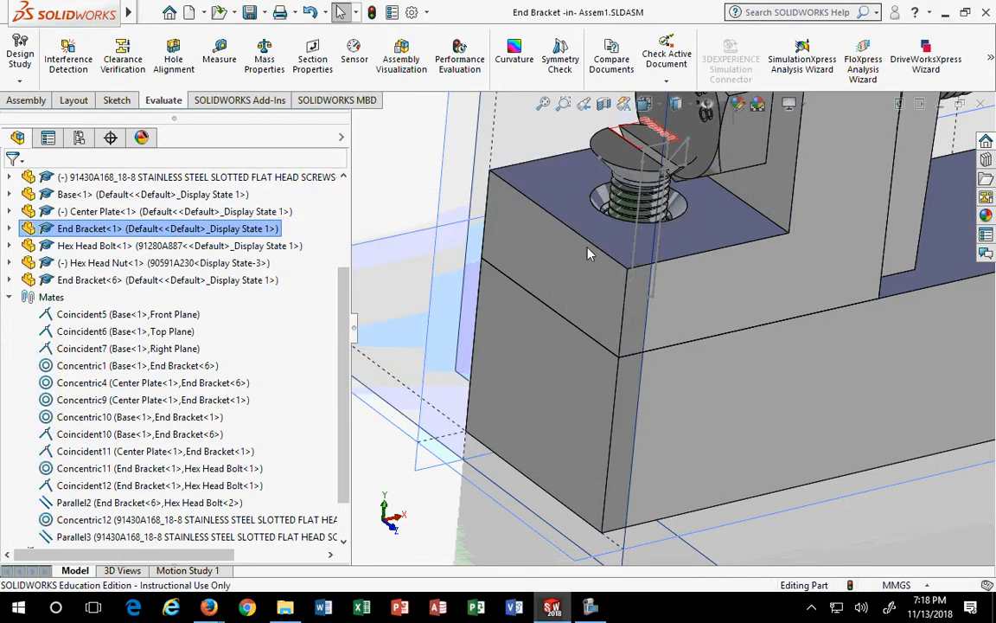
Expand End Bracket<1> in the feature tree to reach its hole and thread features
{"action": "scroll", "coordinate": [723, 379], "scroll_direction": "up", "scroll_amount": 6}
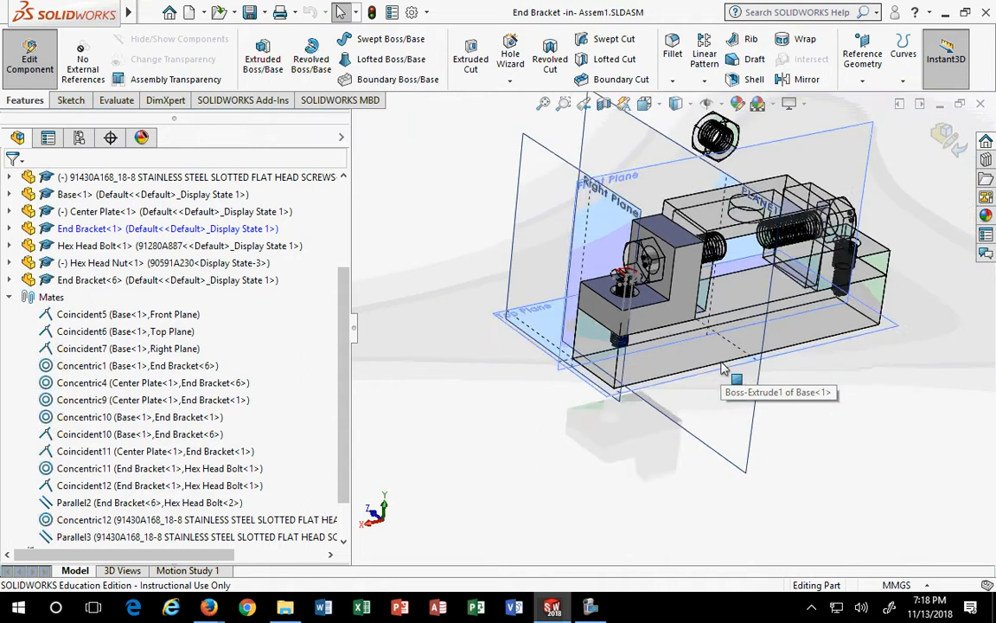
{"action": "middle_click_drag", "start_coordinate": [800, 373], "coordinate": [742, 324]}
{"action": "scroll", "coordinate": [742, 324], "scroll_direction": "down", "scroll_amount": 5}
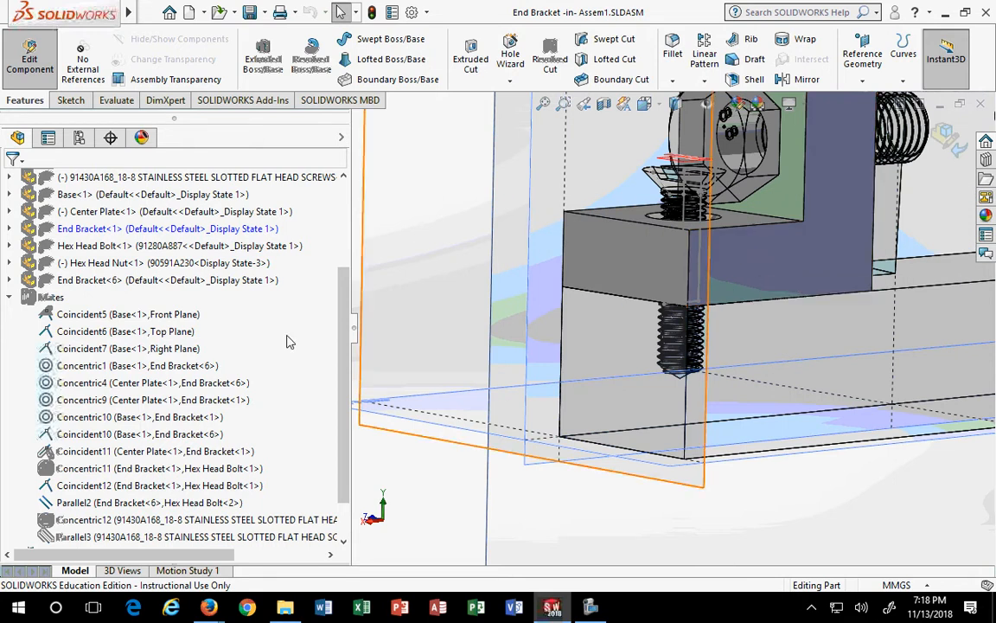
{"action": "left_click", "coordinate": [762, 267]}
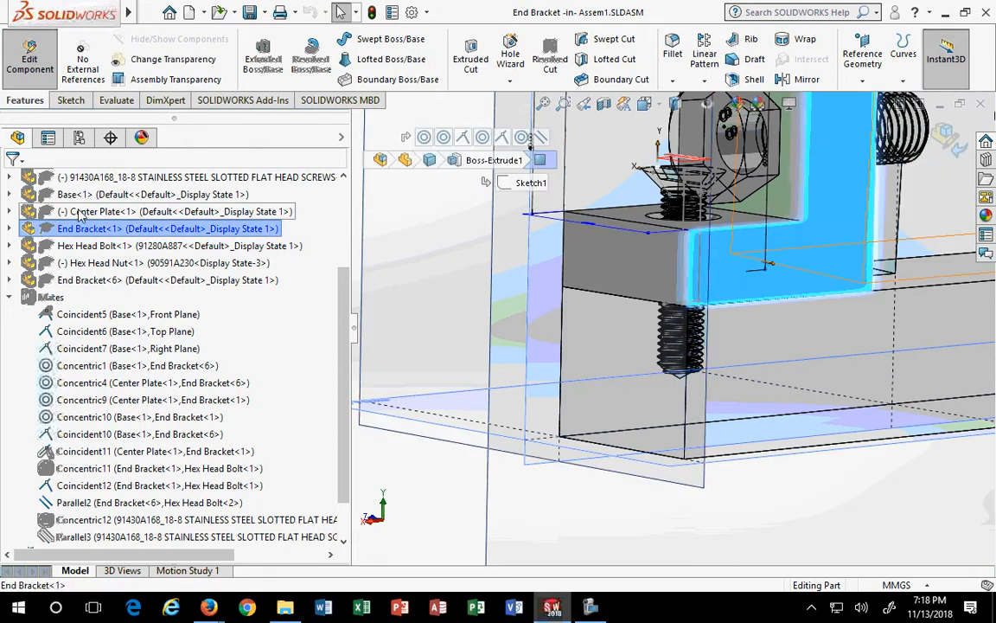
{"action": "left_click", "coordinate": [10, 229]}
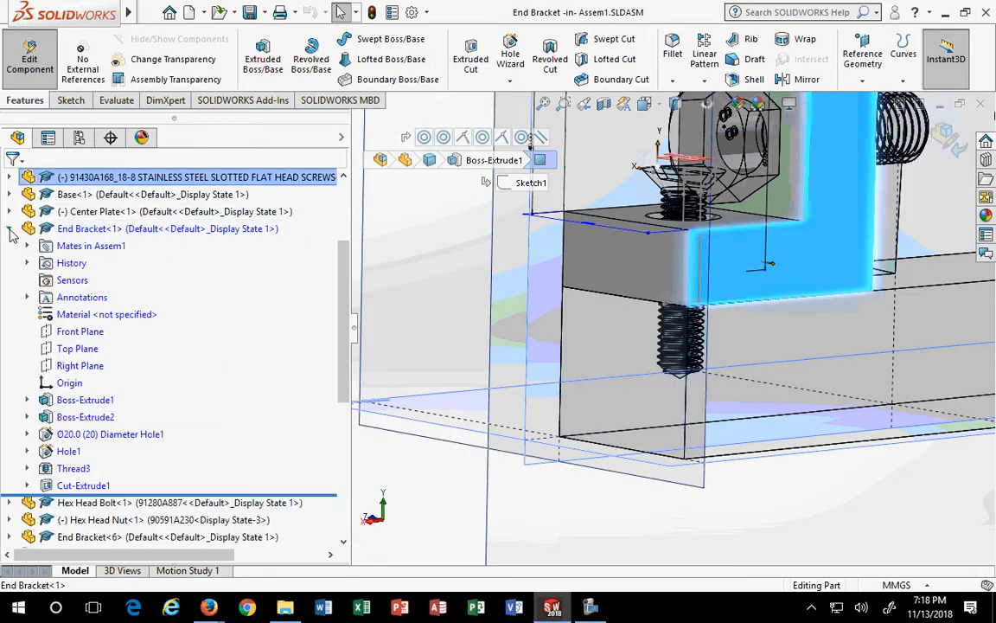
{"action": "left_click", "coordinate": [407, 251]}
{"action": "left_click_drag", "start_coordinate": [343, 281], "coordinate": [342, 227]}
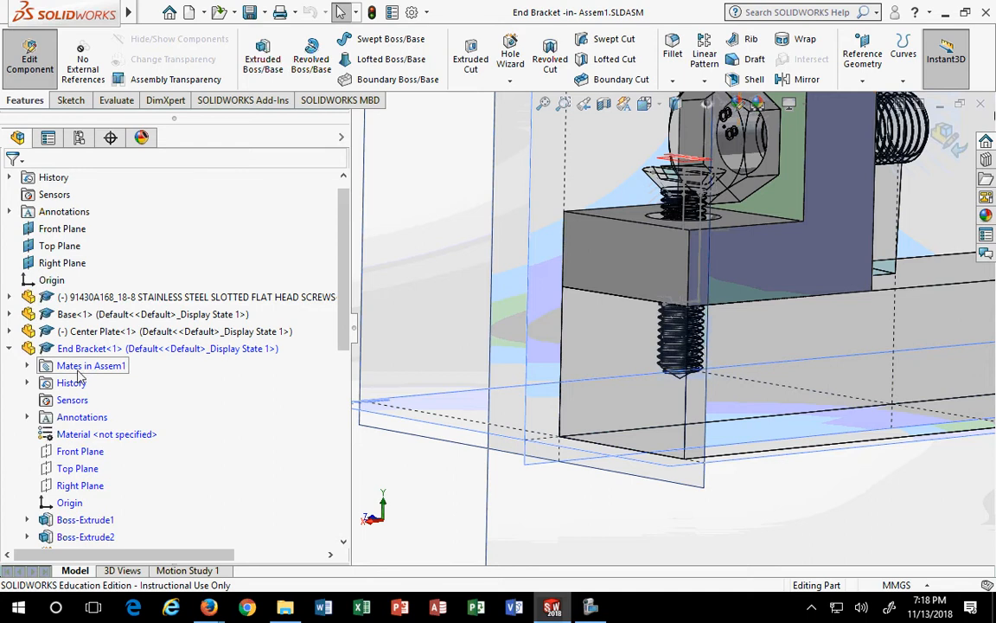
{"action": "scroll", "coordinate": [308, 316], "scroll_direction": "down", "scroll_amount": 3}
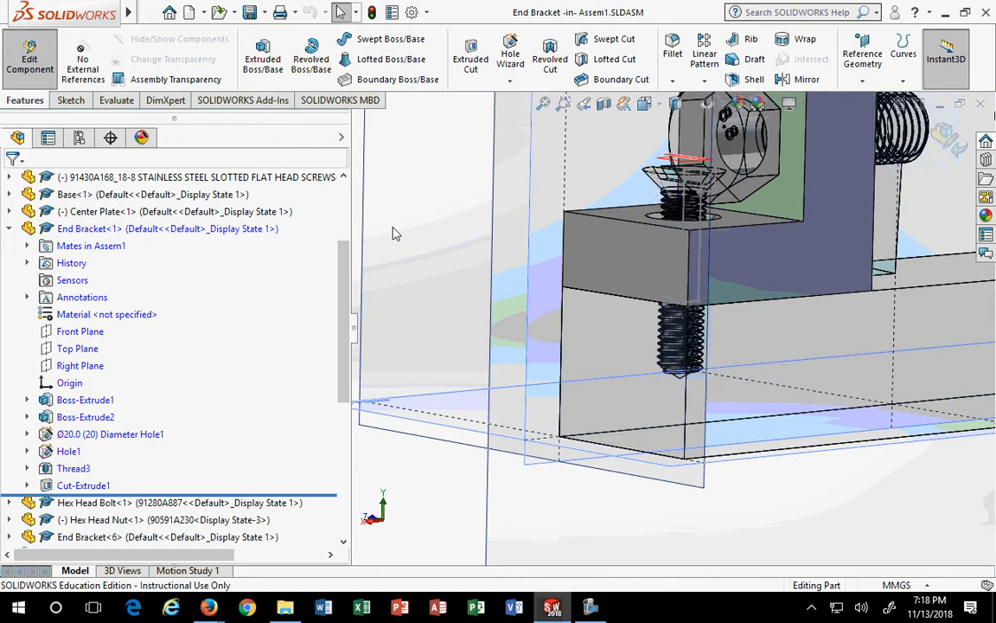
{"action": "left_click", "coordinate": [89, 230]}
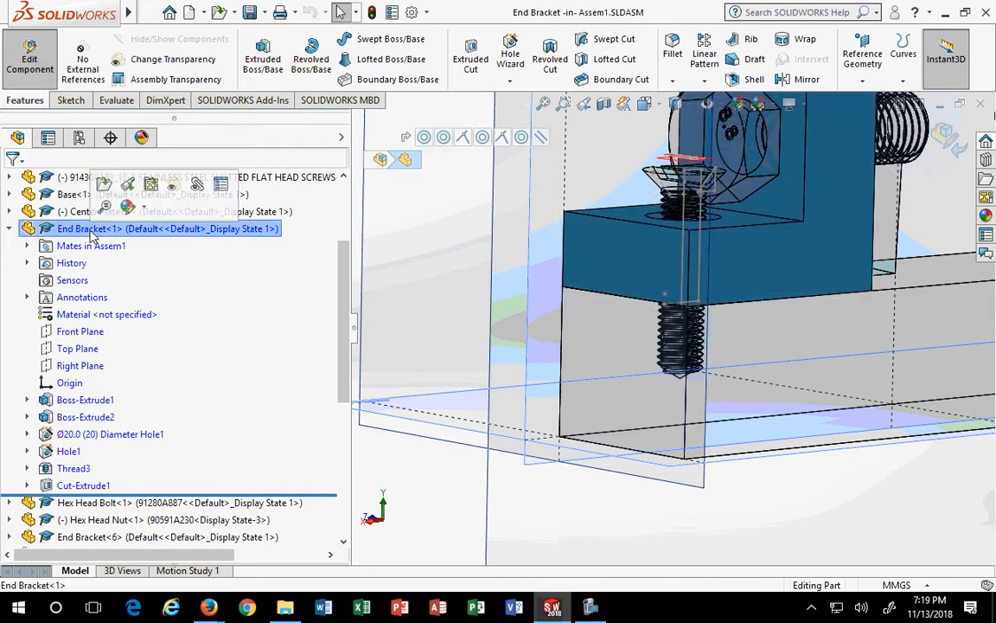
Delete the Thread3 feature and its thread profile sketch from the countersunk hole of End Bracket<1>
{"action": "left_click", "coordinate": [65, 442]}
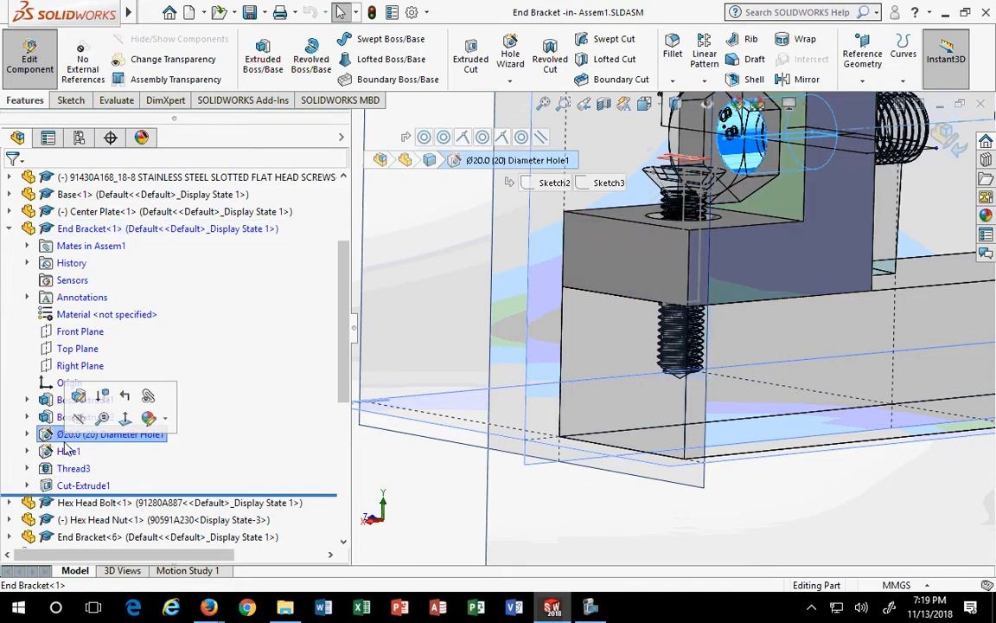
{"action": "left_click", "coordinate": [67, 450]}
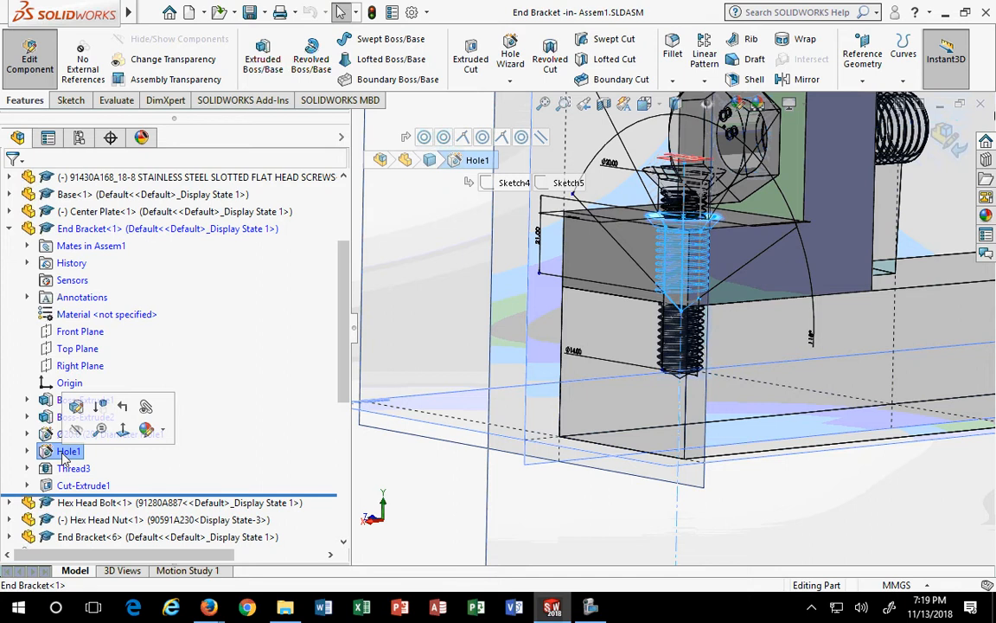
{"action": "left_click", "coordinate": [73, 468]}
{"action": "right_click", "coordinate": [73, 468]}
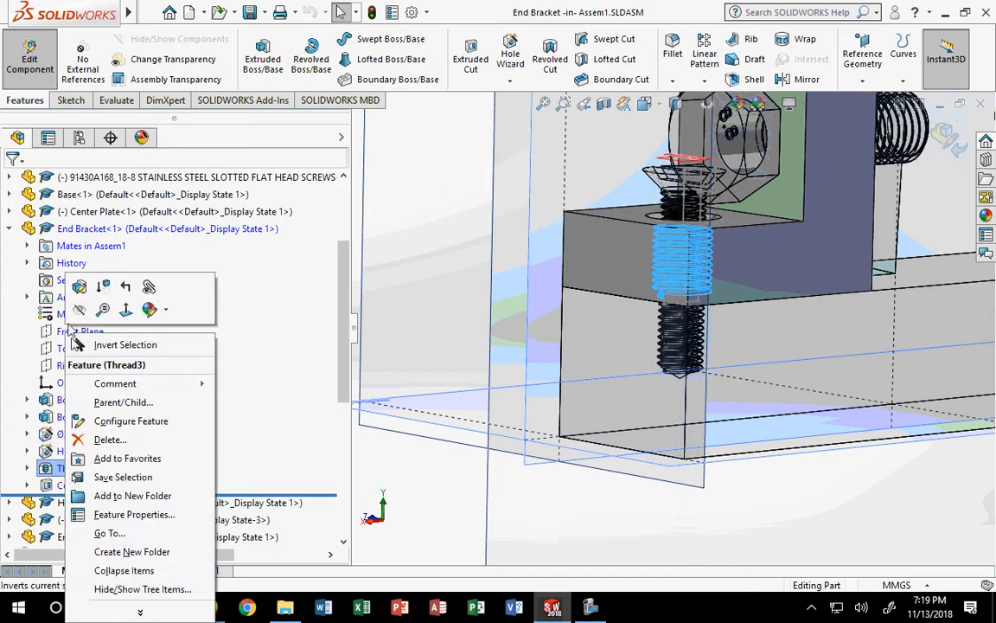
{"action": "left_click", "coordinate": [110, 439]}
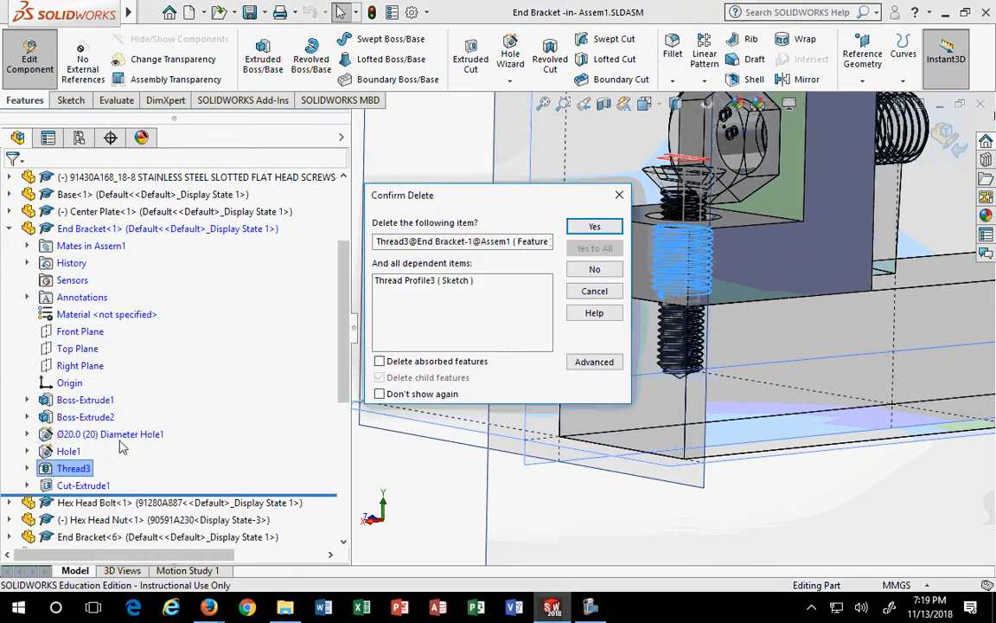
{"action": "left_click", "coordinate": [594, 226]}
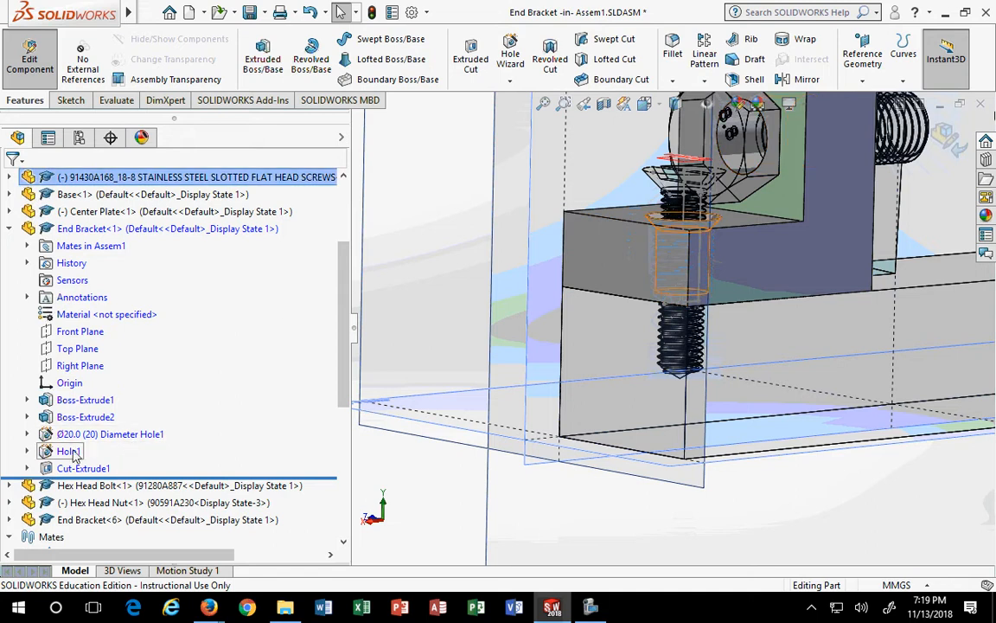
Edit the Hole1 feature of End Bracket<1> and set its countersink angle to 90 degrees
{"action": "left_click", "coordinate": [67, 451]}
{"action": "right_click", "coordinate": [69, 451]}
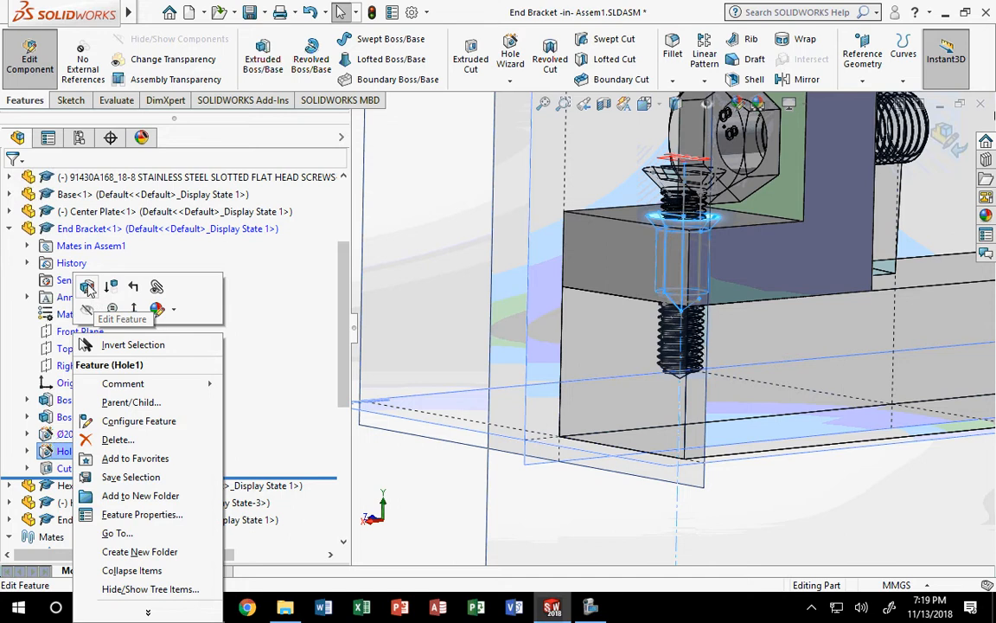
{"action": "left_click", "coordinate": [88, 288]}
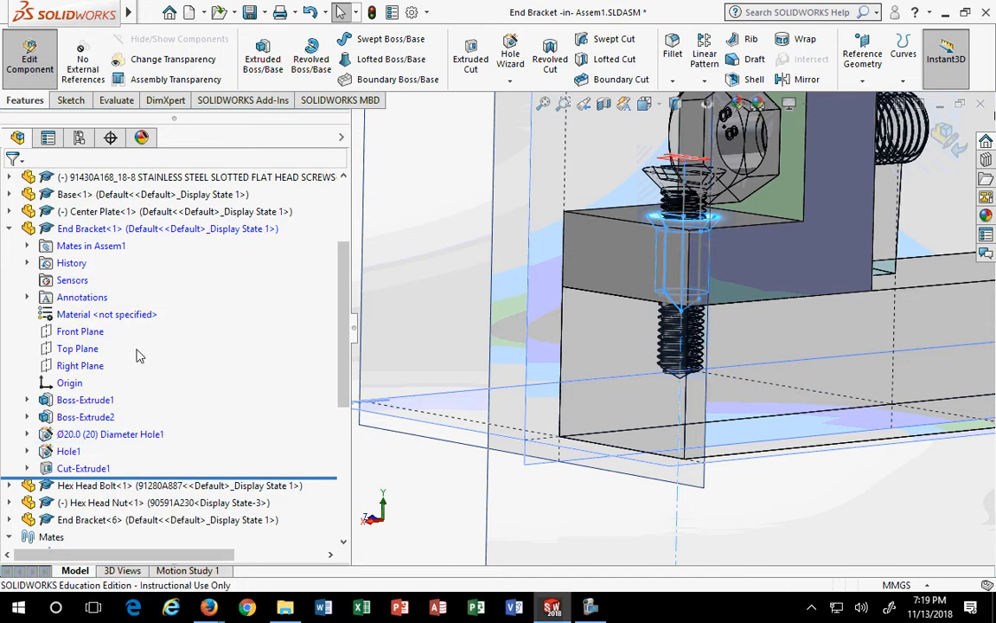
{"action": "scroll", "coordinate": [204, 351], "scroll_direction": "down", "scroll_amount": 3}
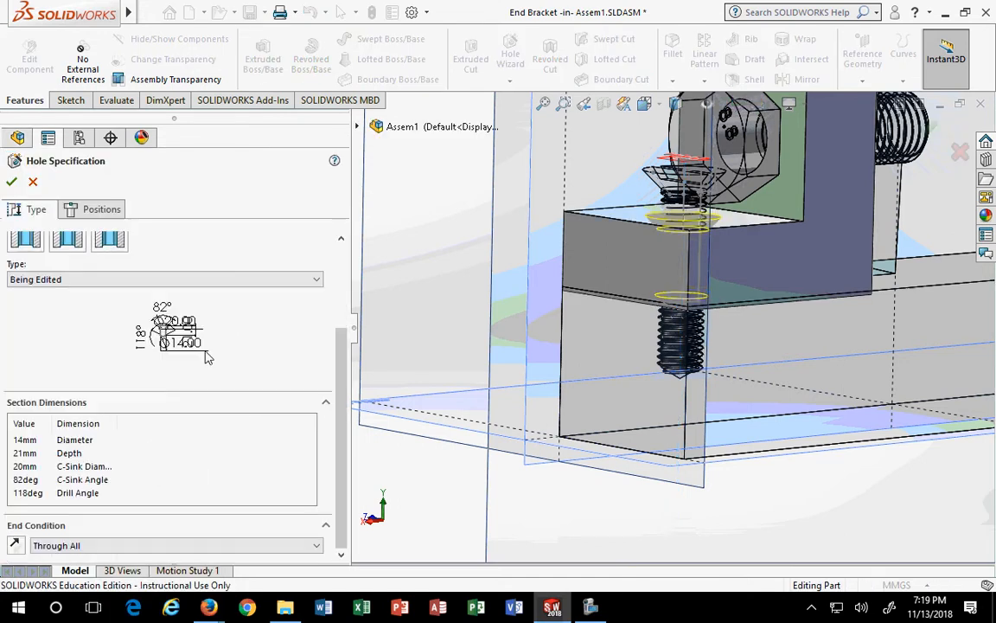
{"action": "double_click", "coordinate": [26, 479]}
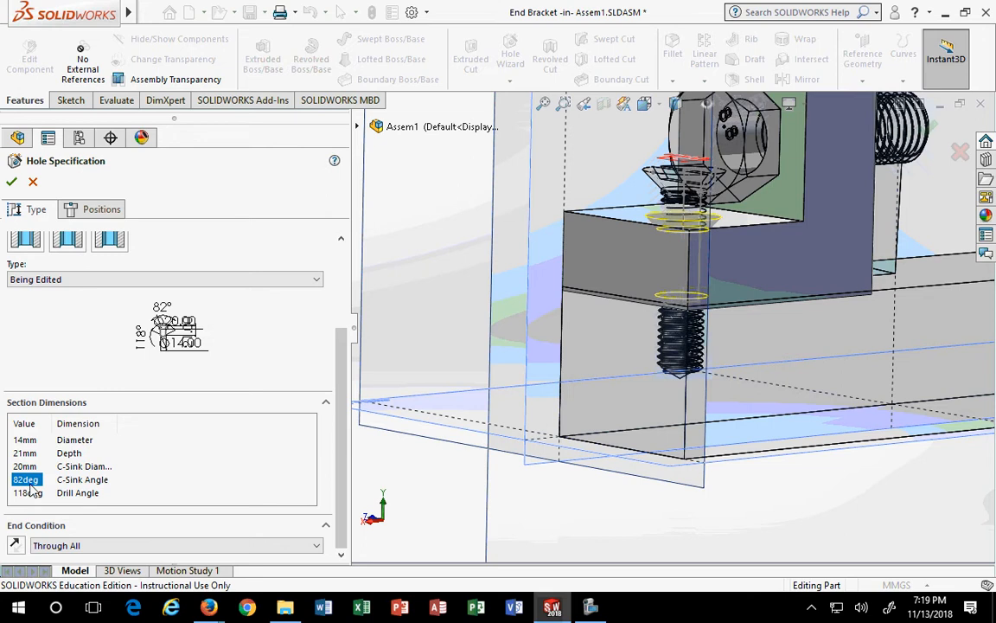
{"action": "type", "text": "90"}
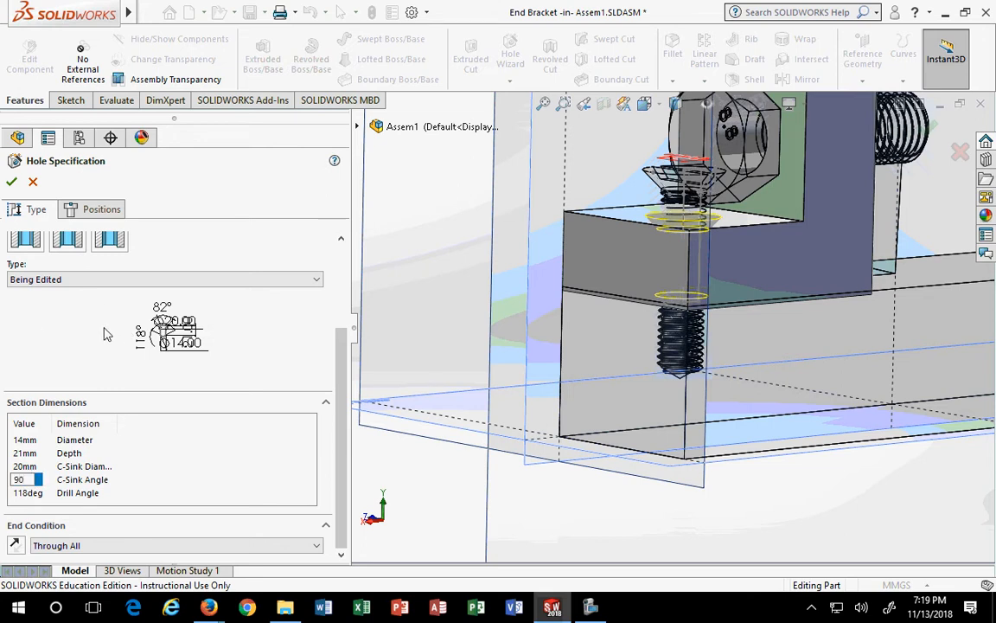
{"action": "key", "text": "Return"}
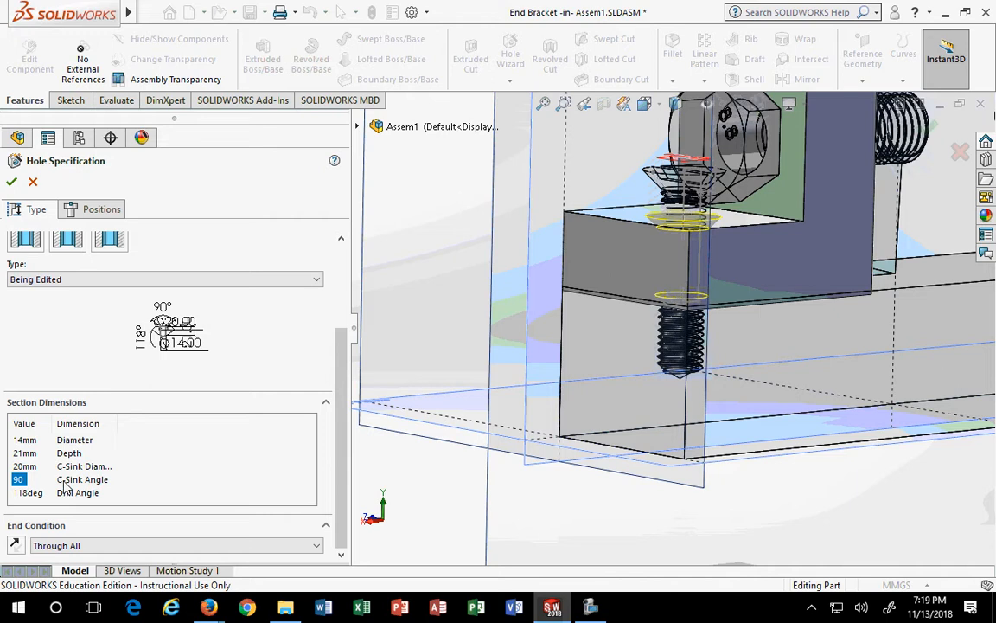
Switch to Firefox and check the head diameter in the McMaster-Carr drawing of slotted screw 91430A168, and return to SOLIDWORKS
{"action": "double_click", "coordinate": [27, 453]}
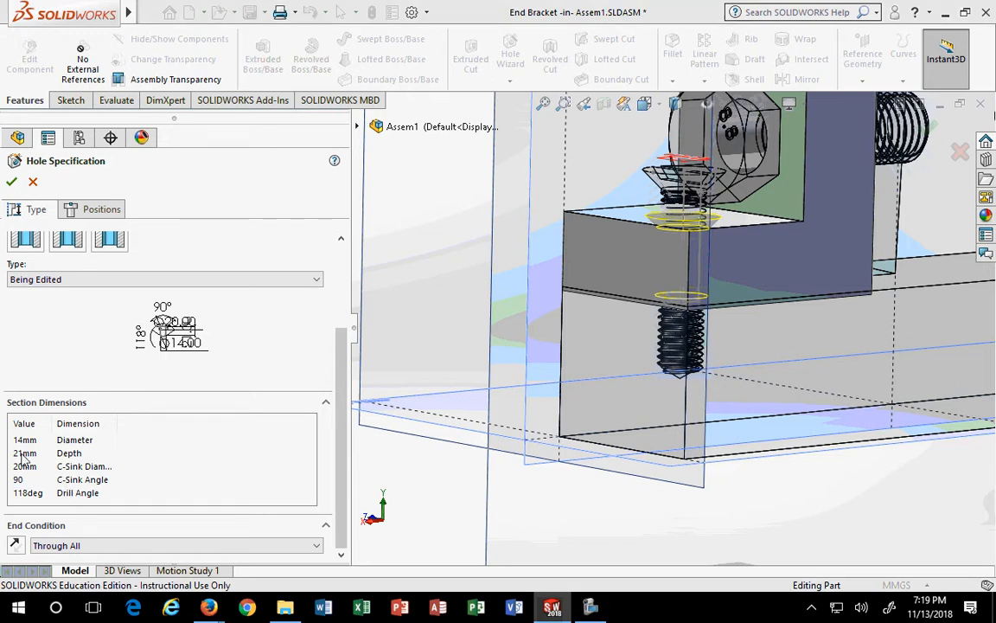
{"action": "left_click", "coordinate": [593, 305]}
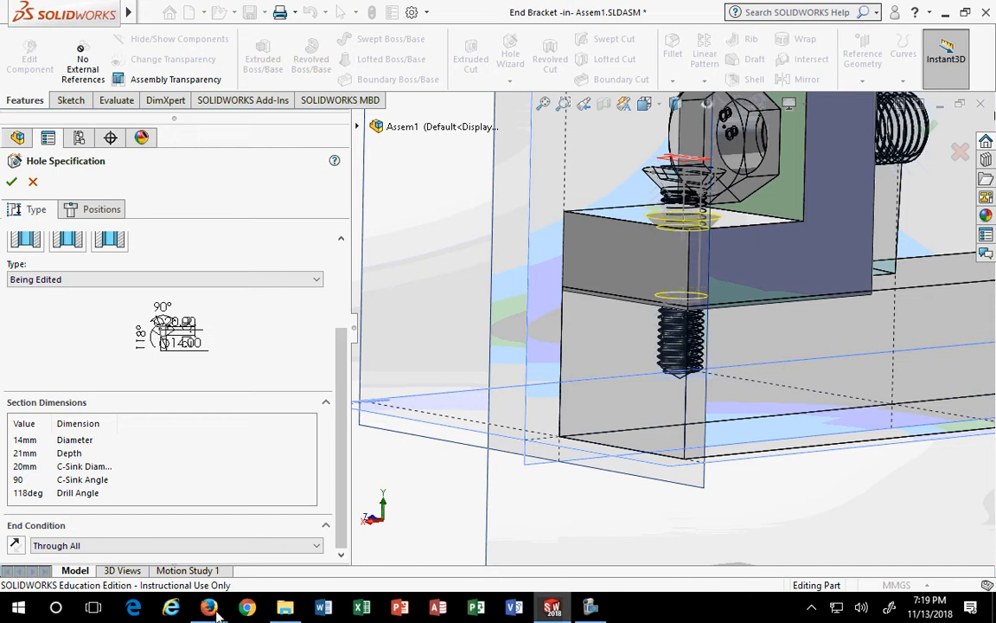
{"action": "mouse_move", "coordinate": [212, 610]}
{"action": "mouse_move", "coordinate": [134, 569]}
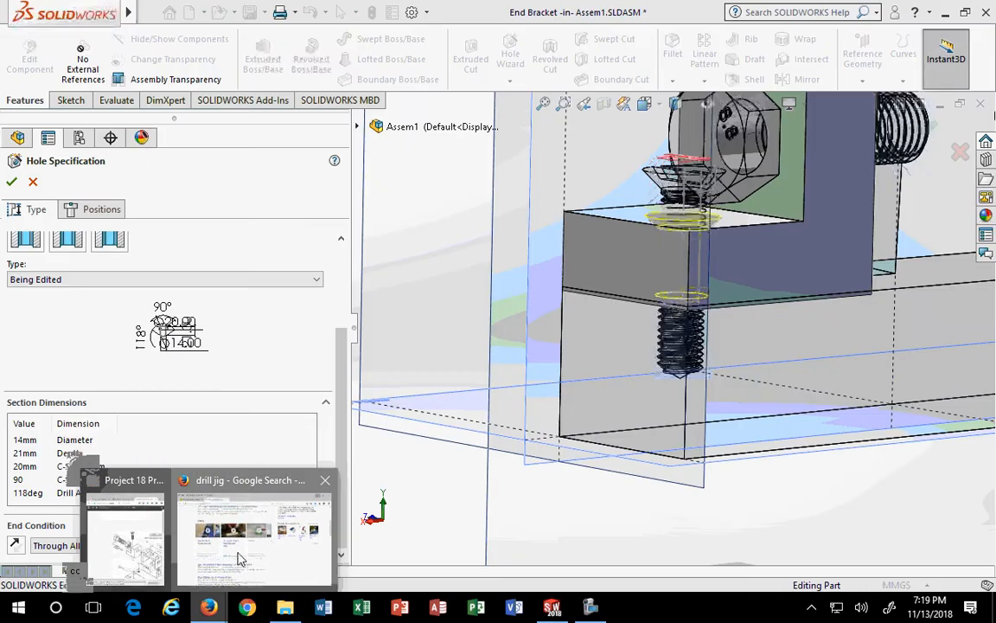
{"action": "left_click", "coordinate": [241, 559]}
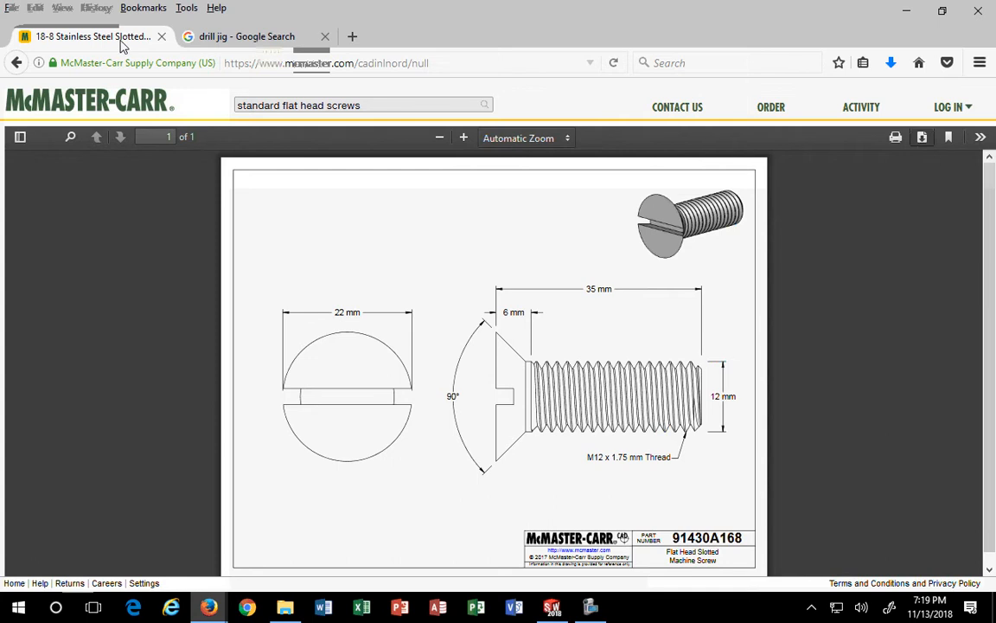
{"action": "left_click", "coordinate": [907, 11]}
Set Hole1's countersink diameter to 22 mm and accept the hole changes
{"action": "left_click", "coordinate": [24, 467]}
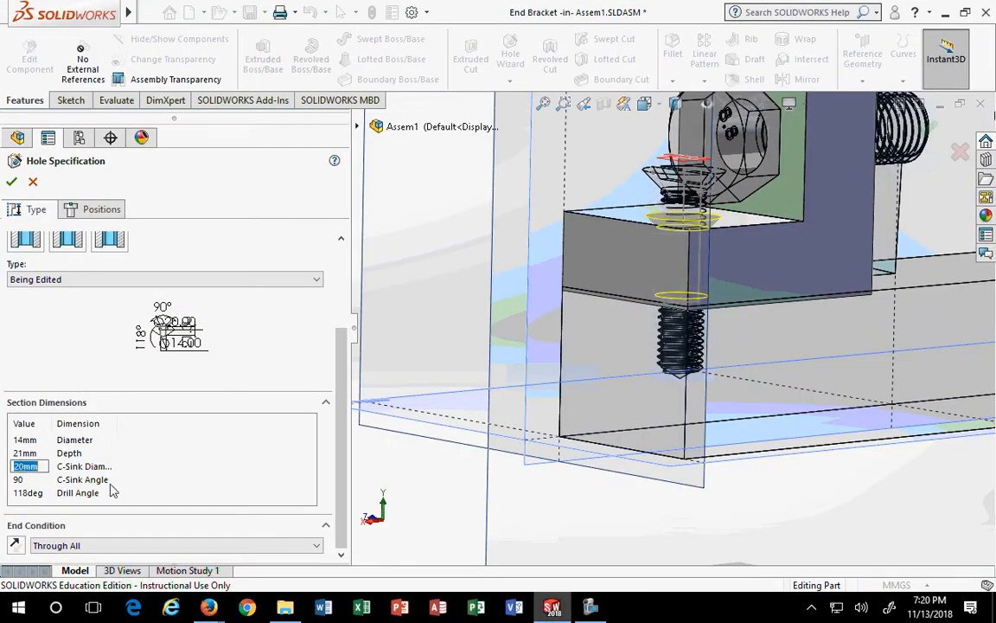
{"action": "type", "text": "22"}
{"action": "key", "text": "Return"}
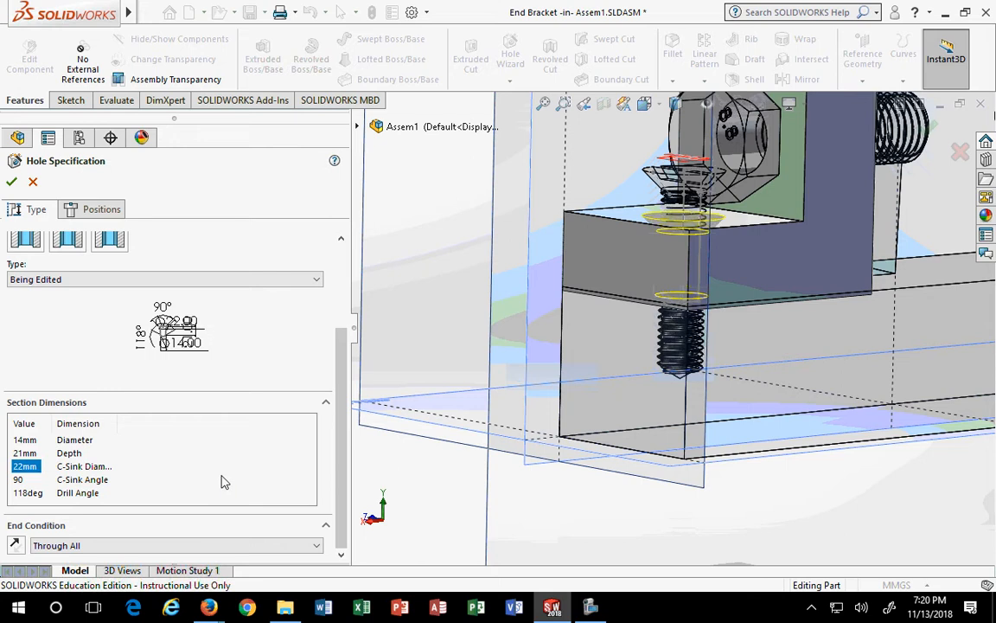
{"action": "left_click", "coordinate": [11, 182]}
Leave part editing to return to the assembly, and slide the slotted screw down toward the countersink in End Bracket<1>
{"action": "middle_click_drag", "start_coordinate": [639, 284], "coordinate": [598, 320]}
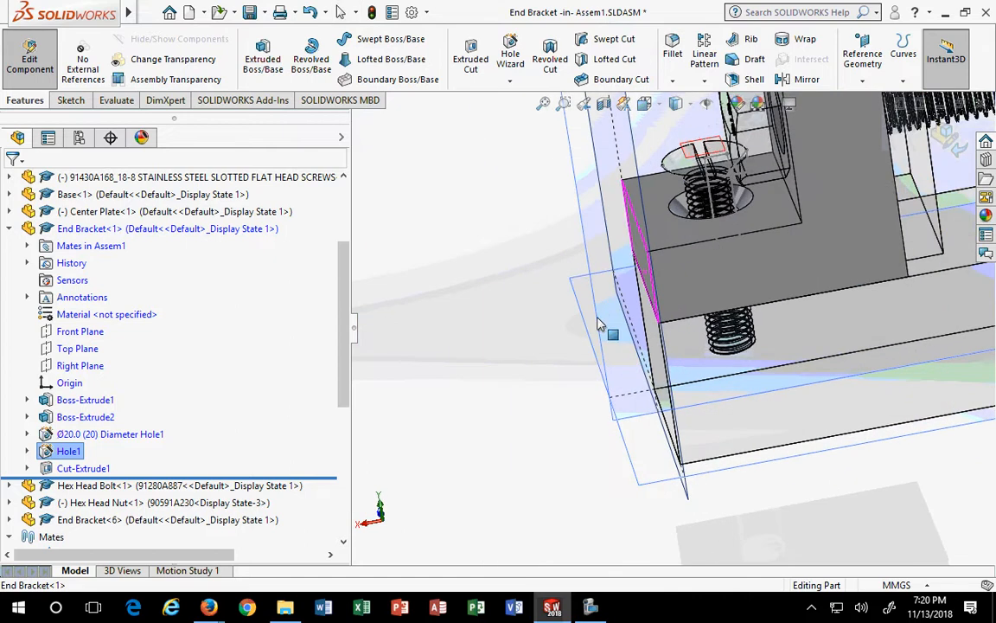
{"action": "left_click", "coordinate": [948, 141]}
{"action": "scroll", "coordinate": [903, 196], "scroll_direction": "down", "scroll_amount": 1}
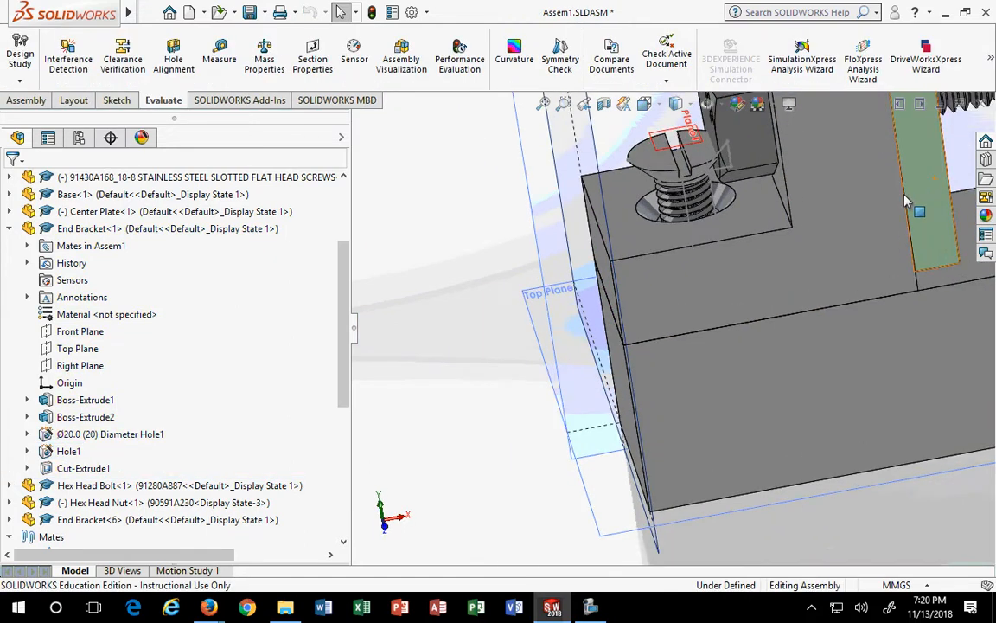
{"action": "scroll", "coordinate": [694, 170], "scroll_direction": "down", "scroll_amount": 2}
{"action": "left_click_drag", "start_coordinate": [693, 170], "coordinate": [657, 216]}
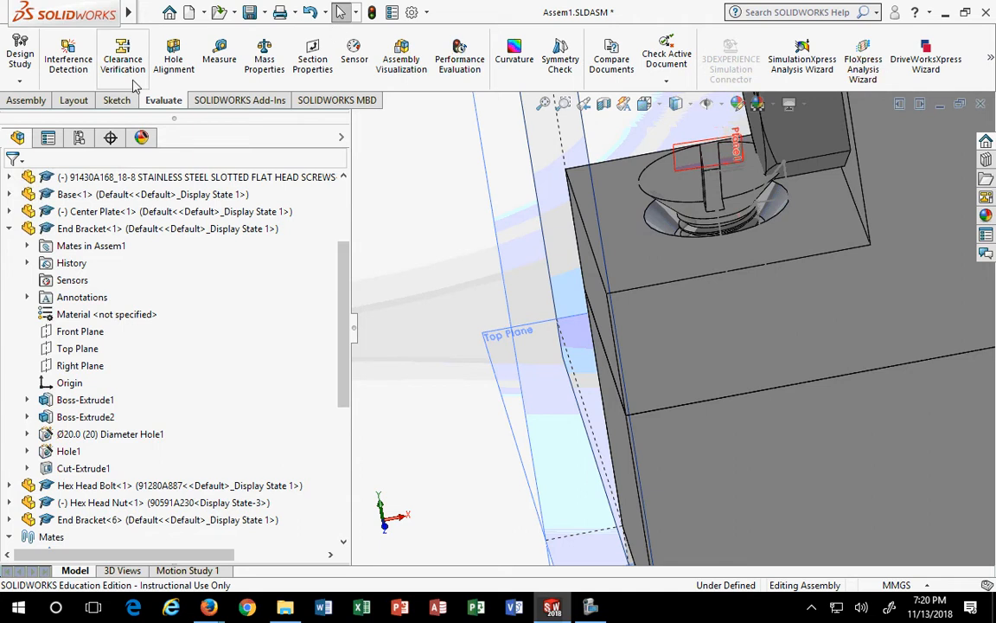
Add a coincident mate between End Bracket<1>'s conical countersink face and the conical underside of the slotted screw's head
{"action": "left_click", "coordinate": [28, 100]}
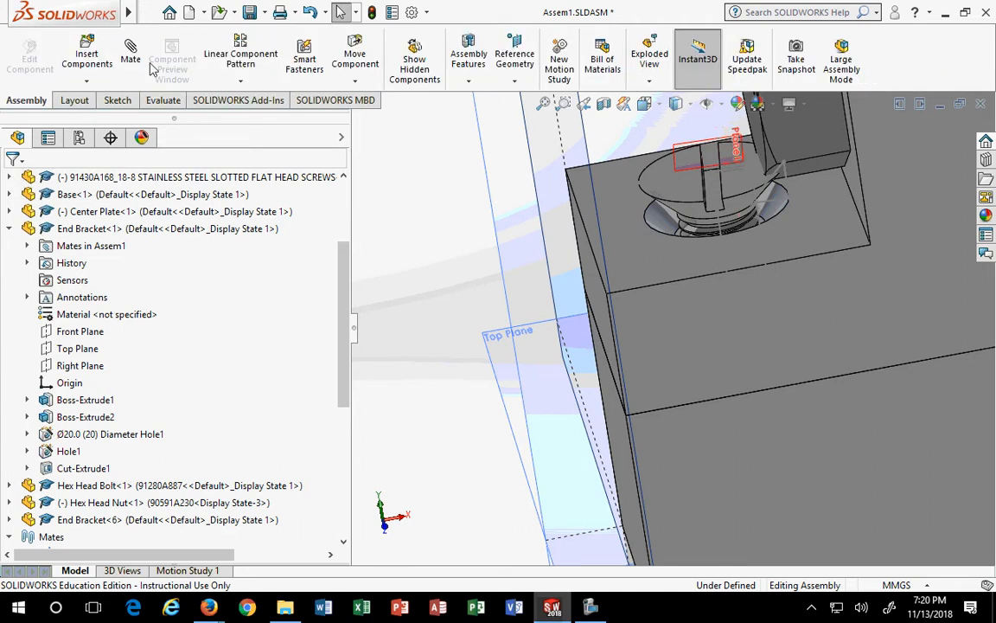
{"action": "scroll", "coordinate": [657, 206], "scroll_direction": "down", "scroll_amount": 2}
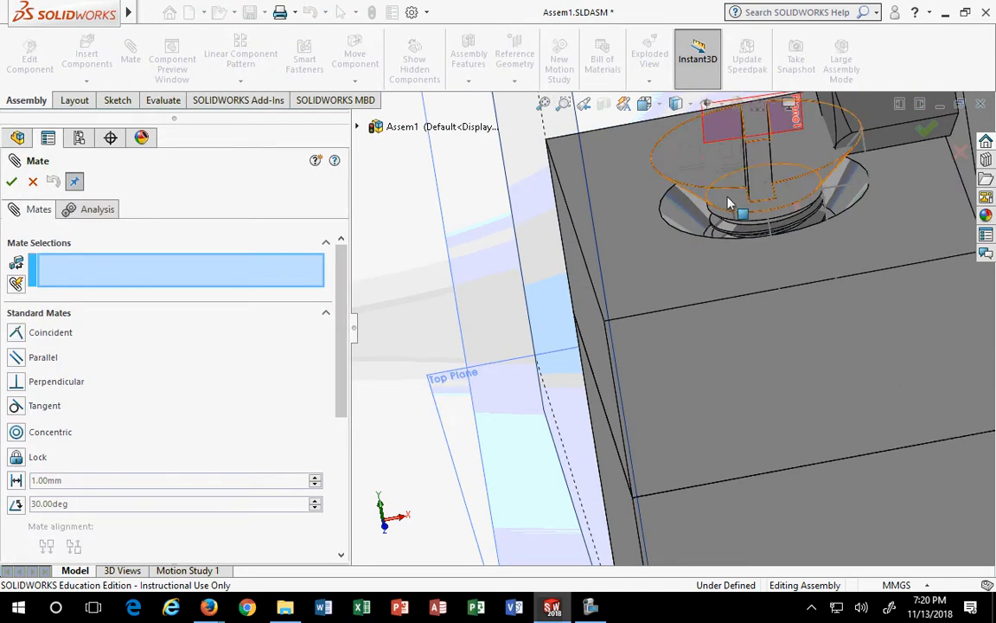
{"action": "left_click", "coordinate": [679, 208]}
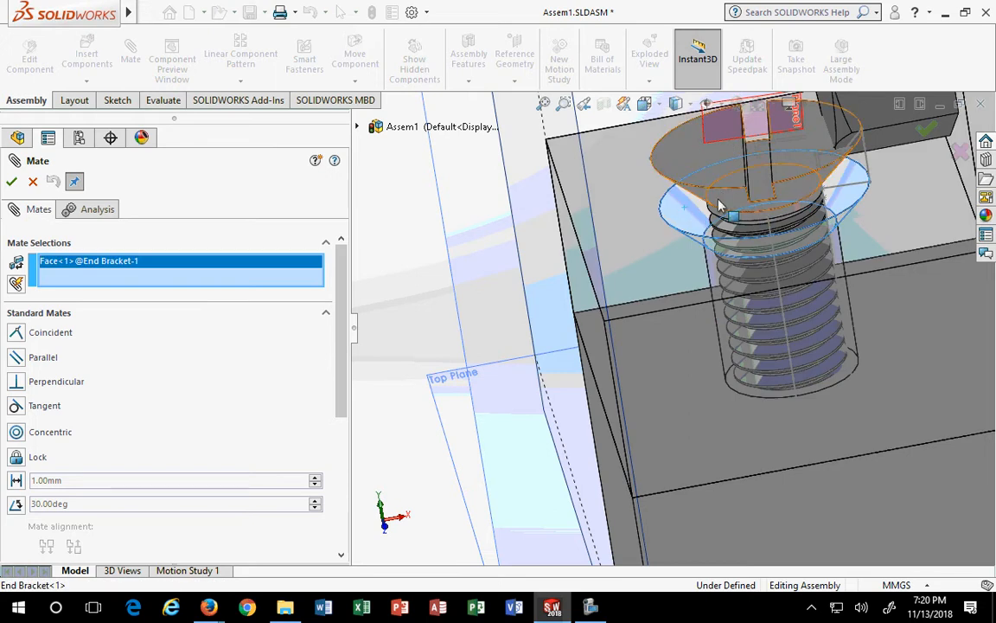
{"action": "left_click", "coordinate": [727, 205]}
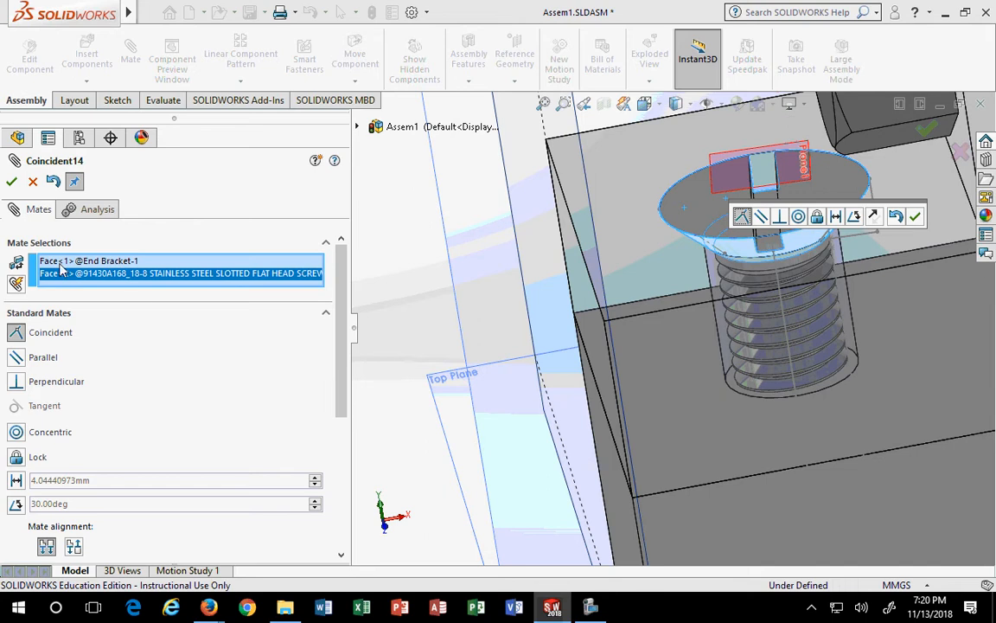
{"action": "left_click", "coordinate": [11, 182]}
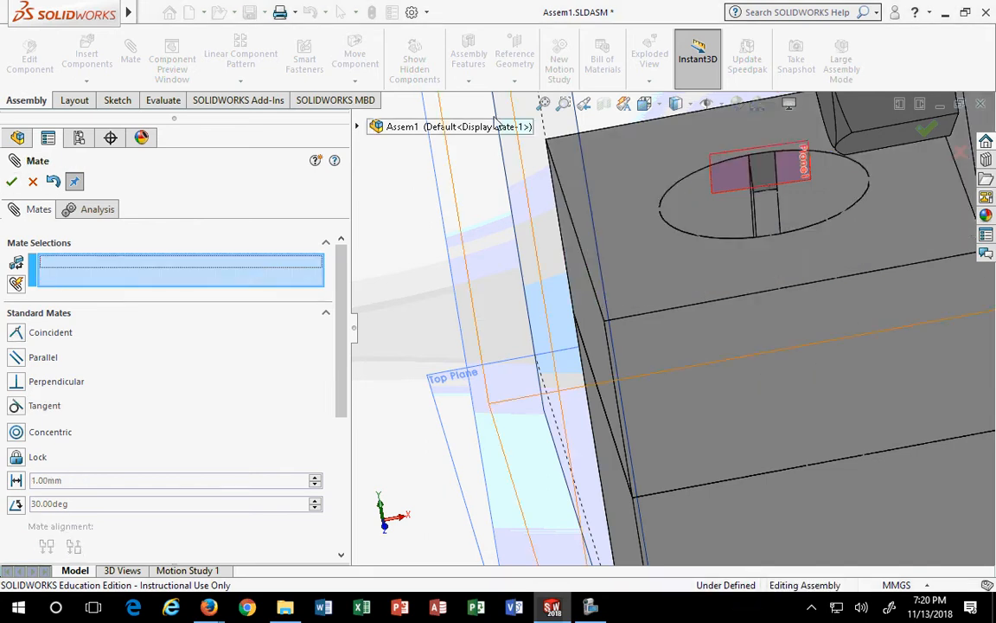
{"action": "left_click", "coordinate": [31, 183]}
Run Interference Detection on Assem1 with the slotted screw, End Bracket<1> and Base<1> added to the selection, and examine the screw hole area
{"action": "middle_click_drag", "start_coordinate": [506, 252], "coordinate": [557, 257]}
{"action": "middle_click_drag", "start_coordinate": [729, 316], "coordinate": [674, 291]}
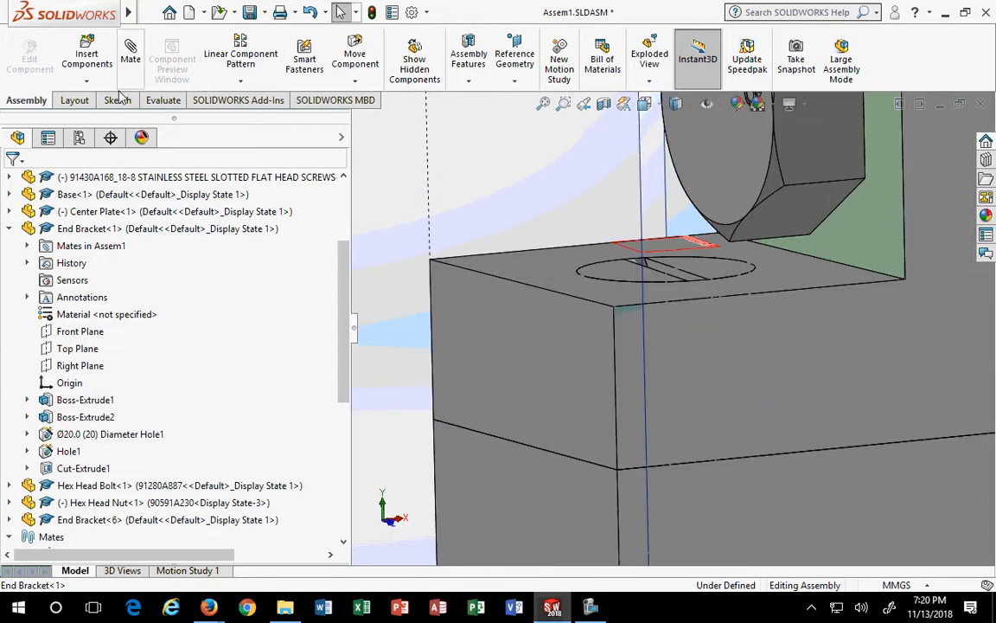
{"action": "left_click", "coordinate": [161, 100]}
{"action": "left_click", "coordinate": [61, 68]}
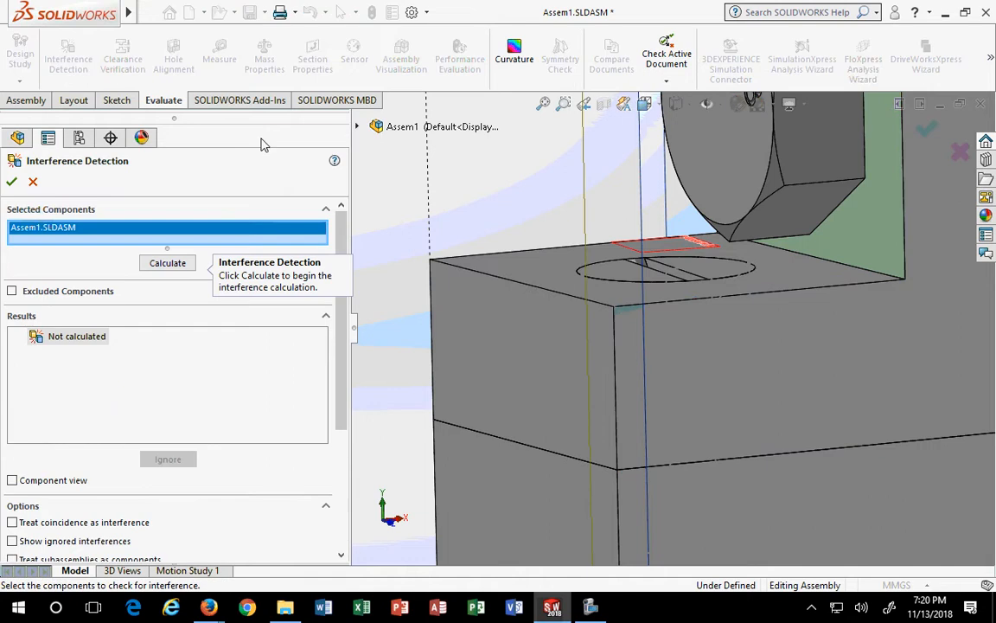
{"action": "left_click", "coordinate": [636, 278]}
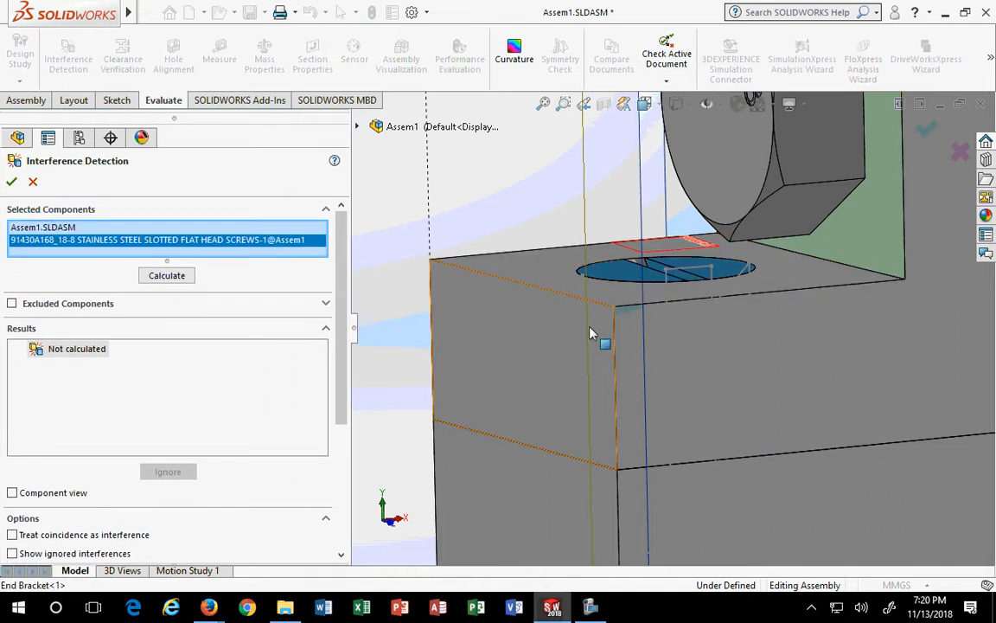
{"action": "left_click", "coordinate": [594, 334]}
{"action": "middle_click_drag", "start_coordinate": [596, 445], "coordinate": [717, 481]}
{"action": "left_click", "coordinate": [718, 479]}
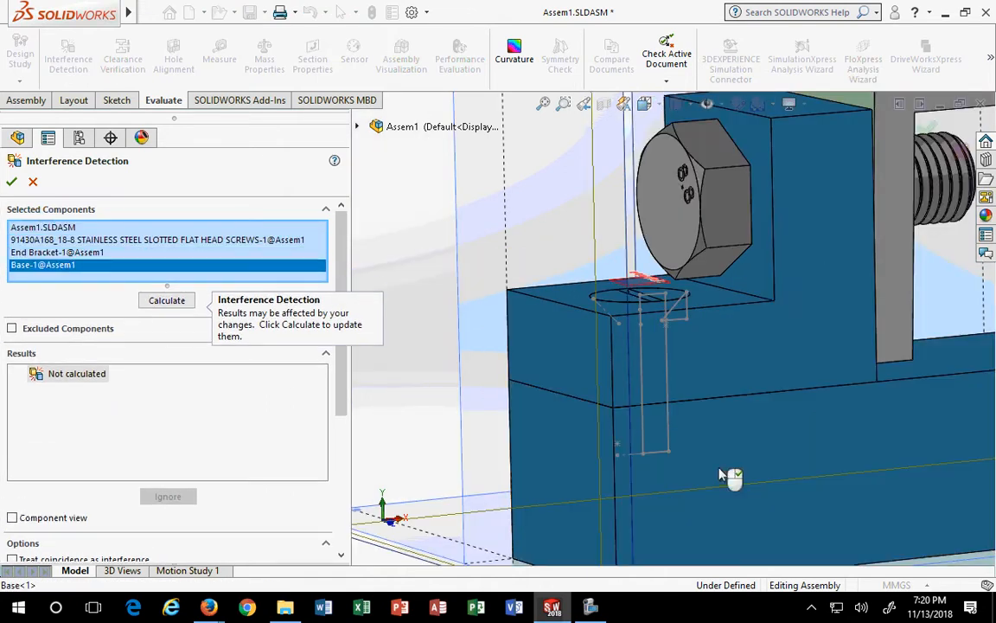
{"action": "left_click", "coordinate": [166, 300]}
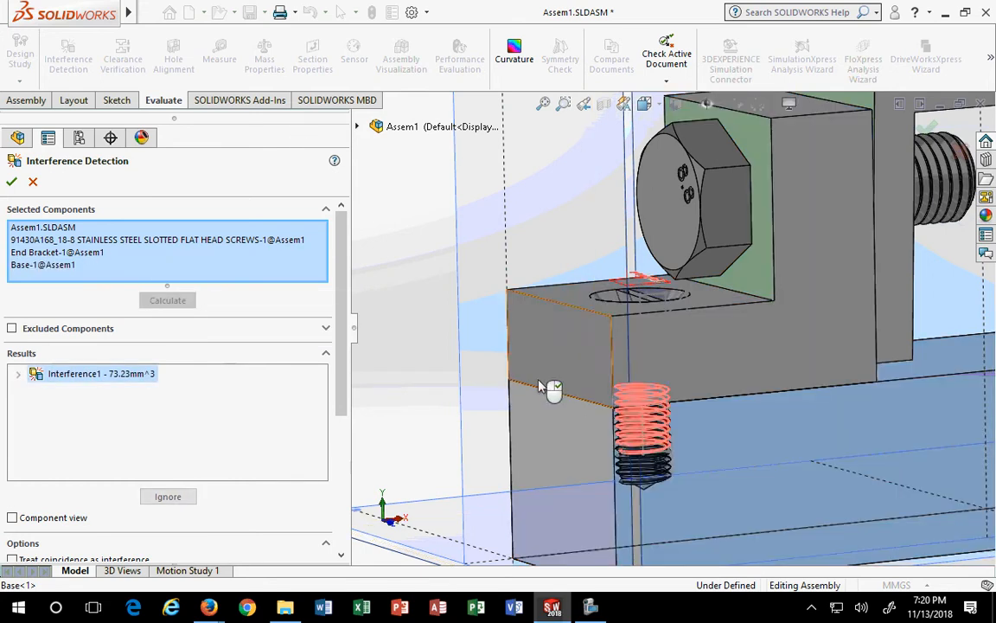
{"action": "middle_click_drag", "start_coordinate": [556, 450], "coordinate": [556, 489]}
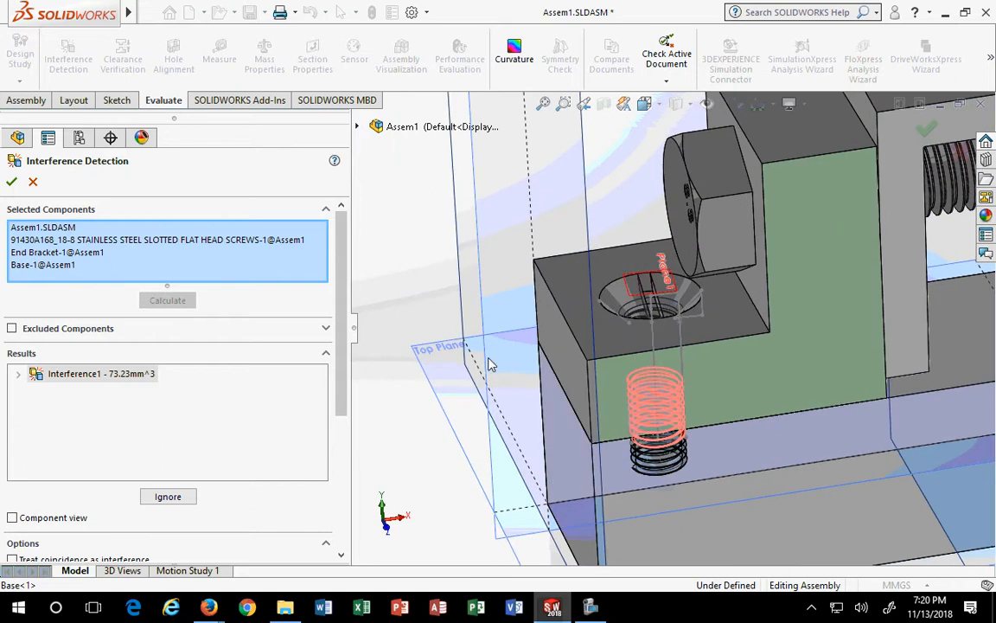
Examine the highlighted interference between the slotted flat head screw and the base in front and angled views, and close the interference check
{"action": "scroll", "coordinate": [674, 530], "scroll_direction": "down", "scroll_amount": 2}
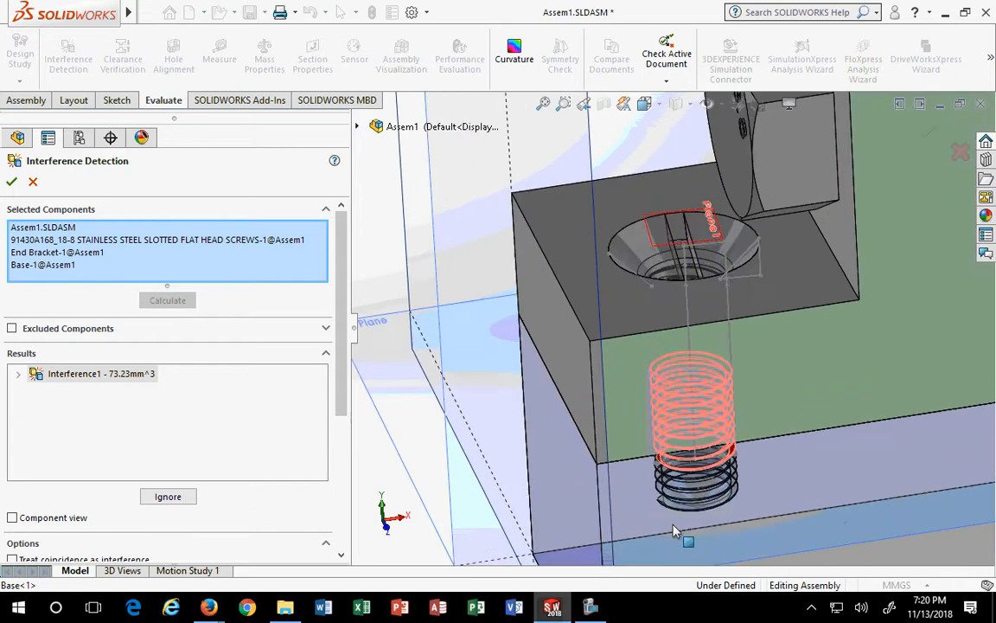
{"action": "scroll", "coordinate": [674, 530], "scroll_direction": "up", "scroll_amount": 4}
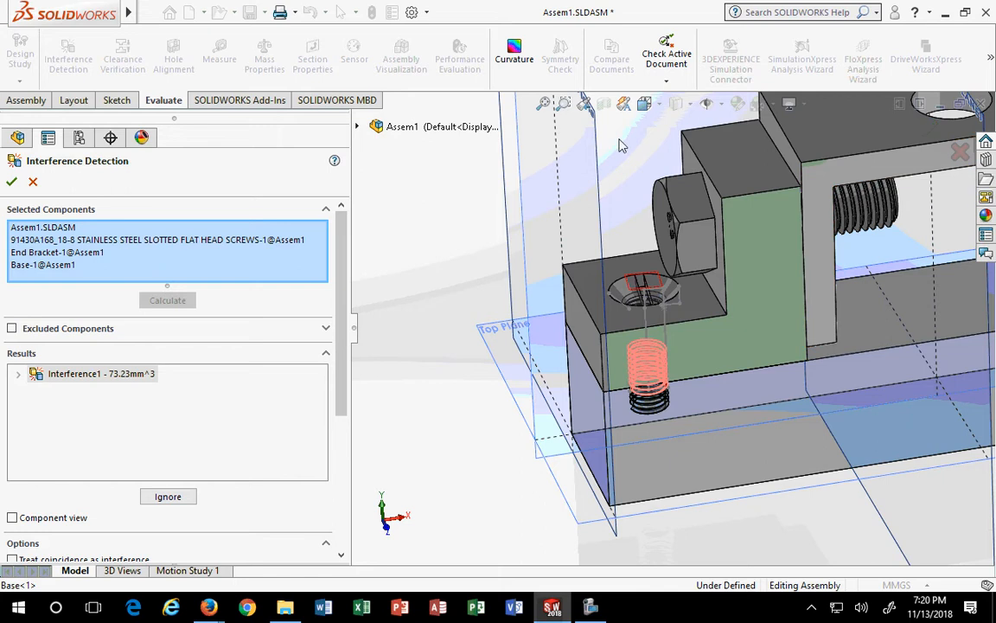
{"action": "left_click", "coordinate": [644, 103]}
{"action": "left_click", "coordinate": [668, 169]}
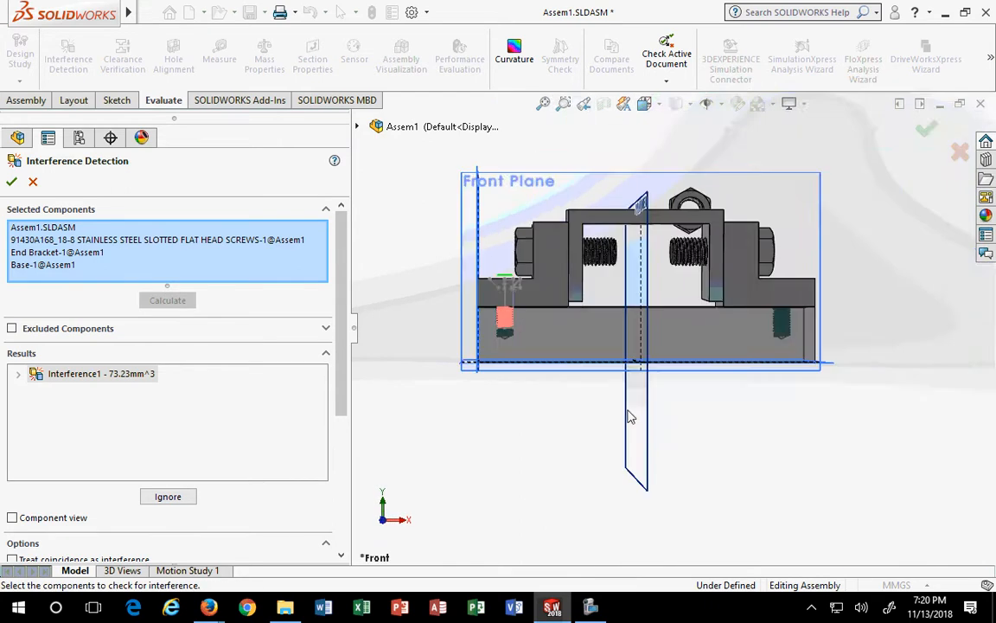
{"action": "scroll", "coordinate": [552, 334], "scroll_direction": "down", "scroll_amount": 5}
{"action": "scroll", "coordinate": [552, 334], "scroll_direction": "down", "scroll_amount": 2}
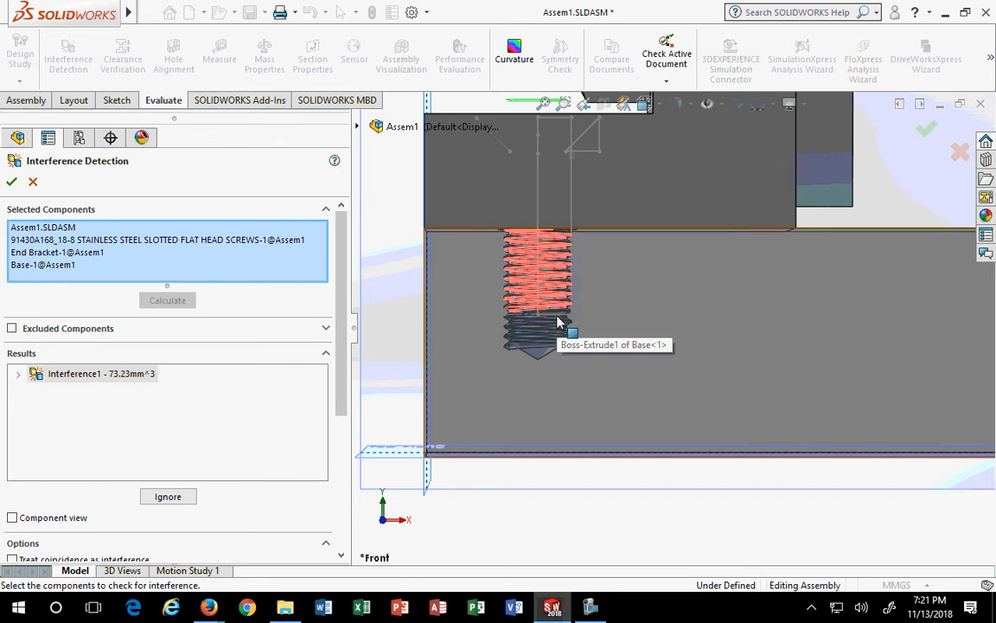
{"action": "scroll", "coordinate": [558, 322], "scroll_direction": "up", "scroll_amount": 3}
{"action": "scroll", "coordinate": [597, 277], "scroll_direction": "down", "scroll_amount": 3}
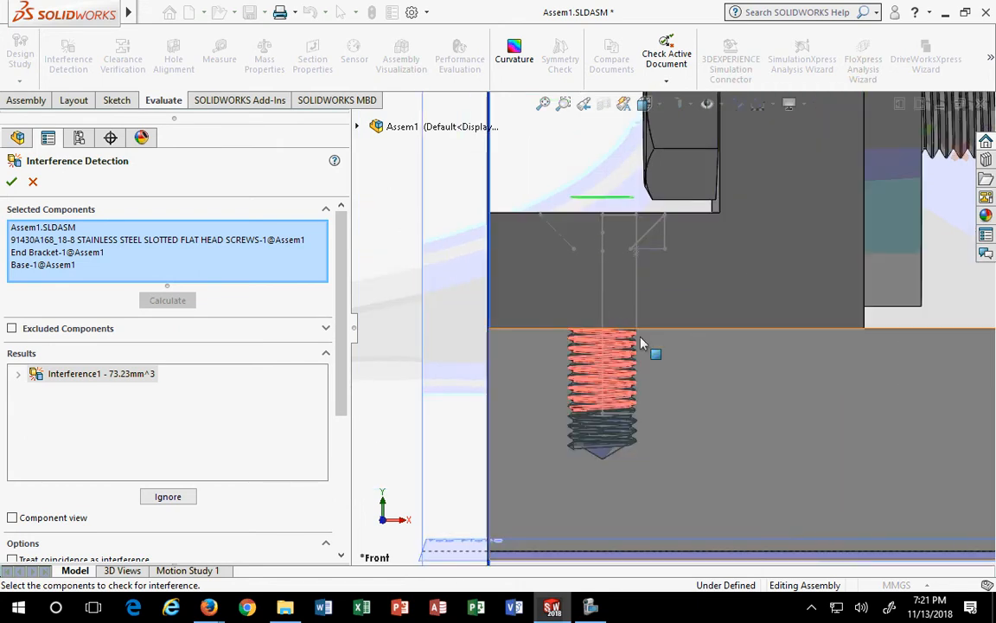
{"action": "key", "text": "ctrl+7"}
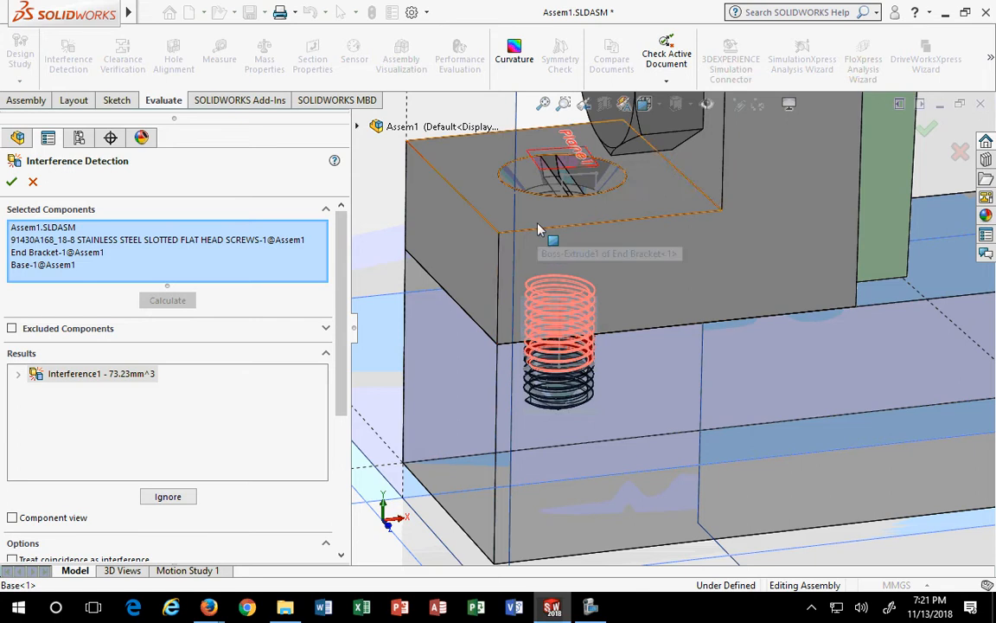
{"action": "left_click", "coordinate": [12, 183]}
{"action": "scroll", "coordinate": [450, 259], "scroll_direction": "up", "scroll_amount": 5}
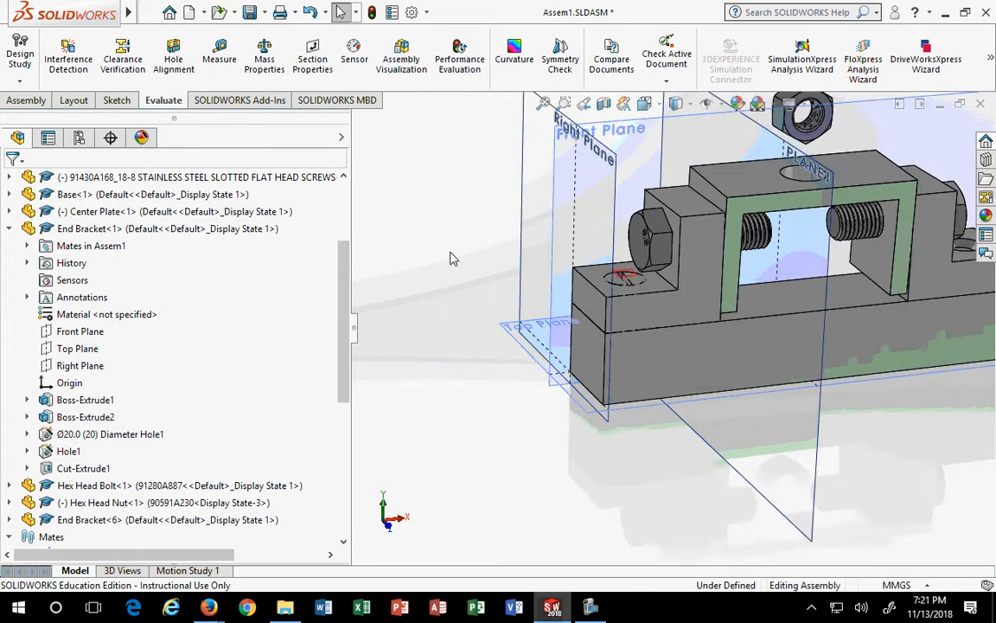
{"action": "scroll", "coordinate": [547, 250], "scroll_direction": "up", "scroll_amount": 4}
{"action": "middle_click_drag", "start_coordinate": [764, 386], "coordinate": [630, 386]}
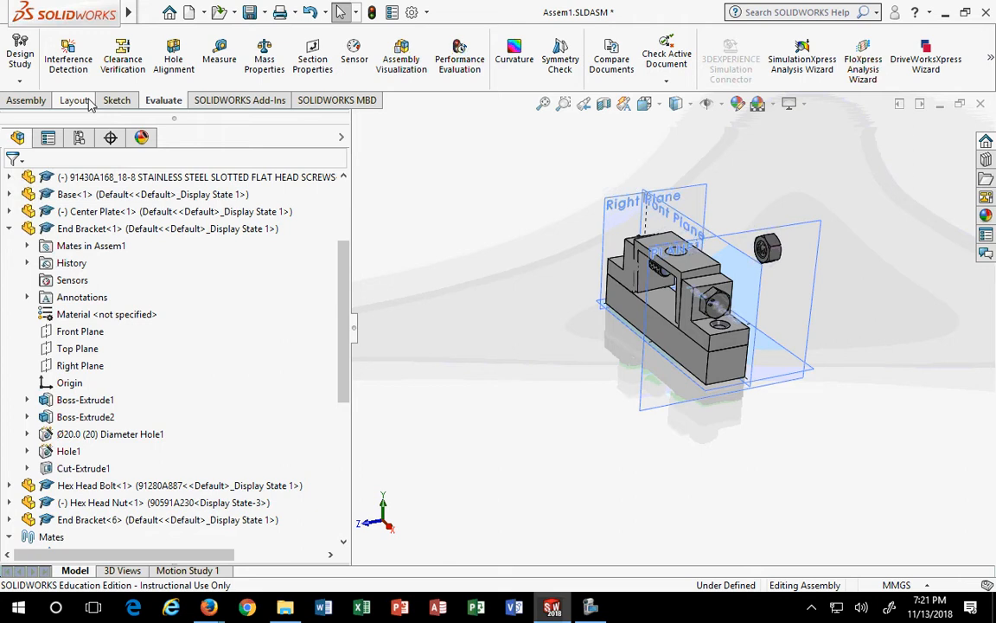
{"action": "left_click", "coordinate": [623, 103]}
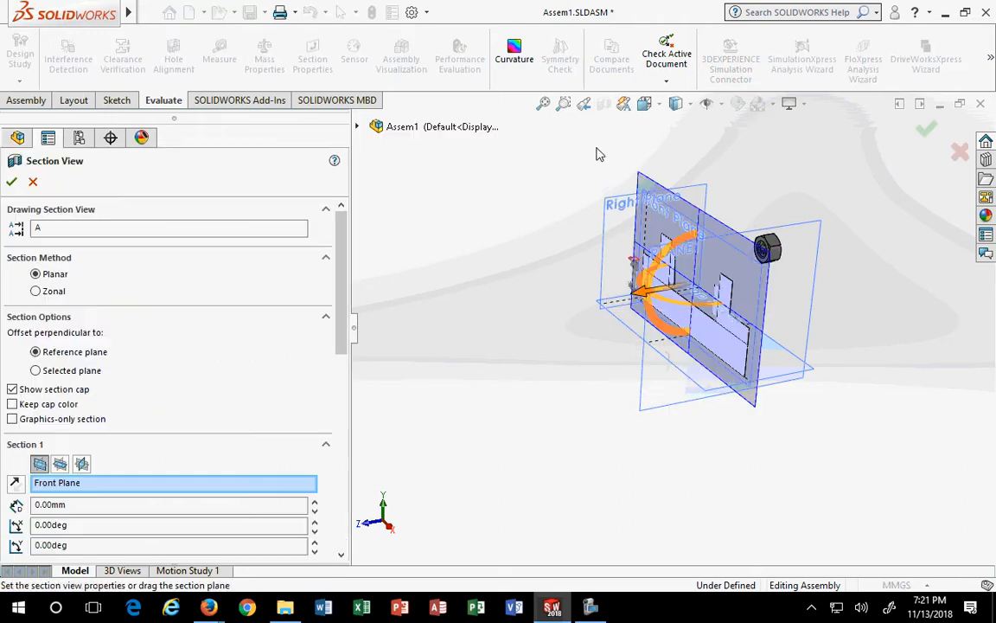
{"action": "key", "text": "Escape"}
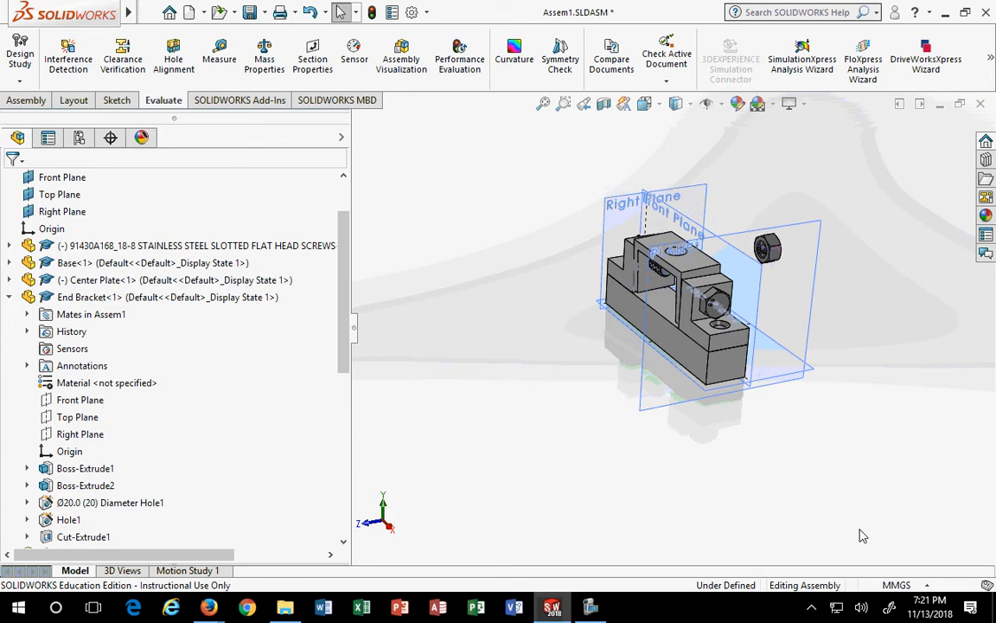
Try to define a reference plane through one upper edge midpoint on each of the two end brackets
{"action": "middle_click_drag", "start_coordinate": [763, 494], "coordinate": [782, 506]}
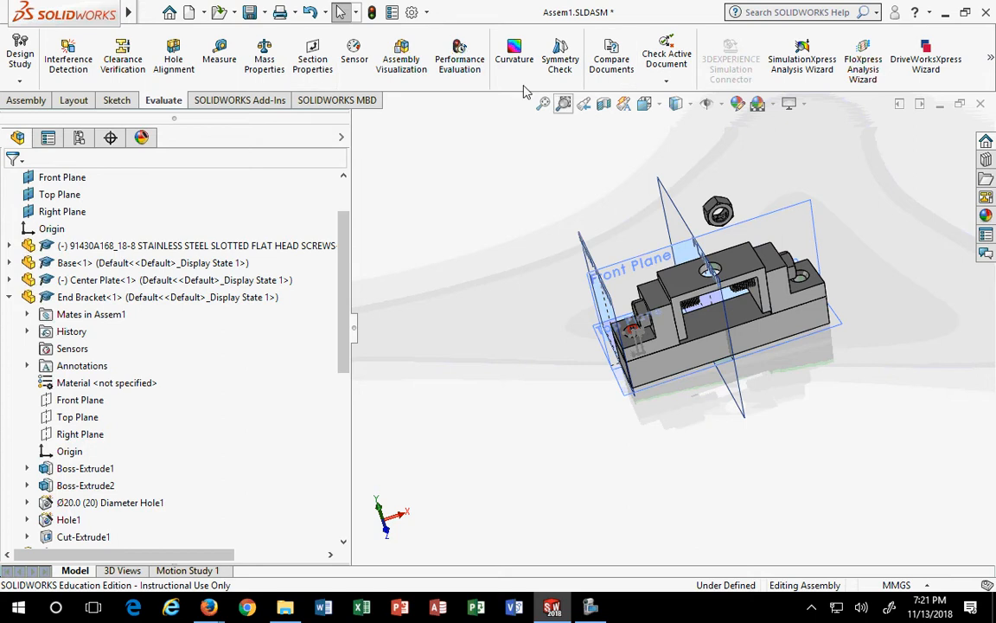
{"action": "left_click", "coordinate": [26, 99]}
{"action": "left_click", "coordinate": [515, 61]}
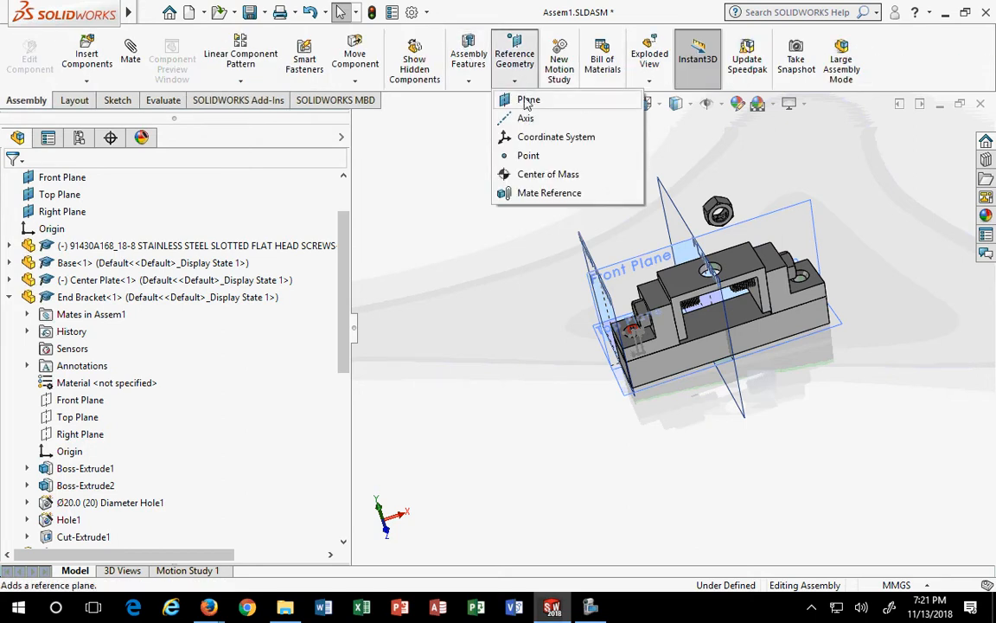
{"action": "left_click", "coordinate": [527, 98]}
{"action": "scroll", "coordinate": [686, 320], "scroll_direction": "down", "scroll_amount": 2}
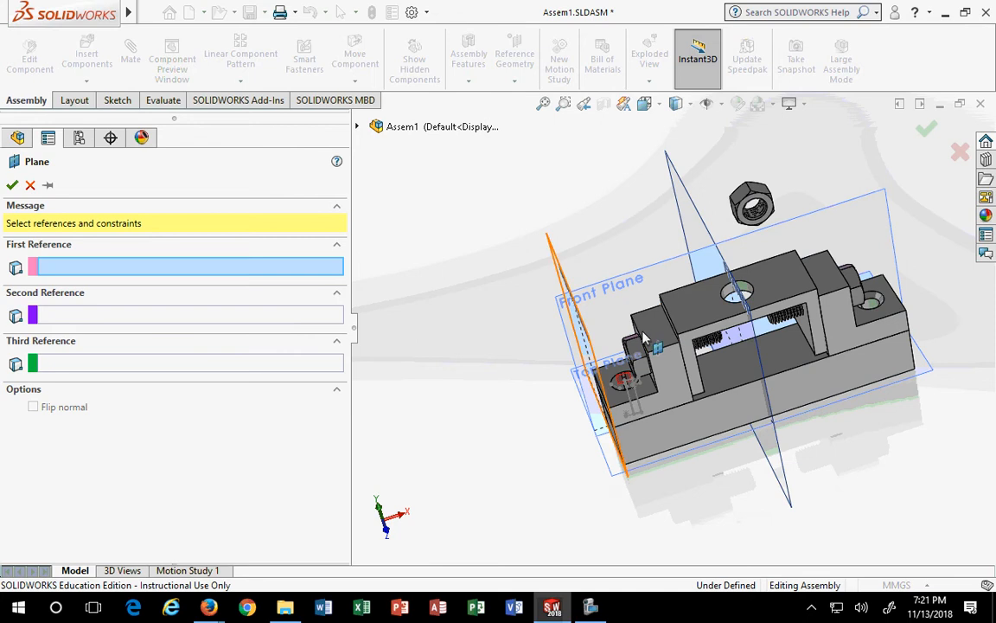
{"action": "scroll", "coordinate": [664, 329], "scroll_direction": "down", "scroll_amount": 5}
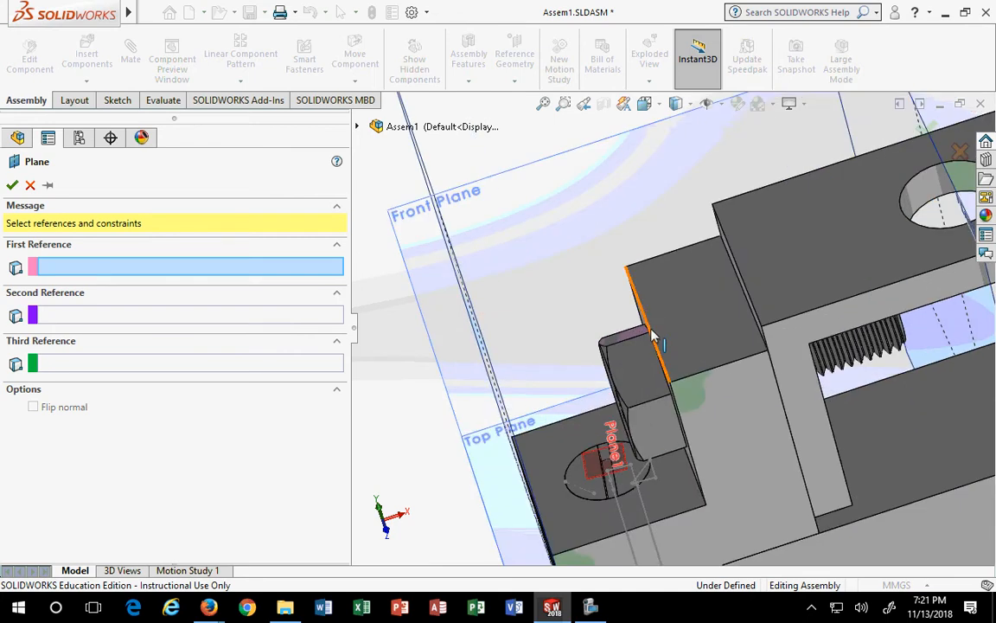
{"action": "left_click", "coordinate": [742, 296]}
{"action": "middle_click_drag", "start_coordinate": [742, 296], "coordinate": [596, 456]}
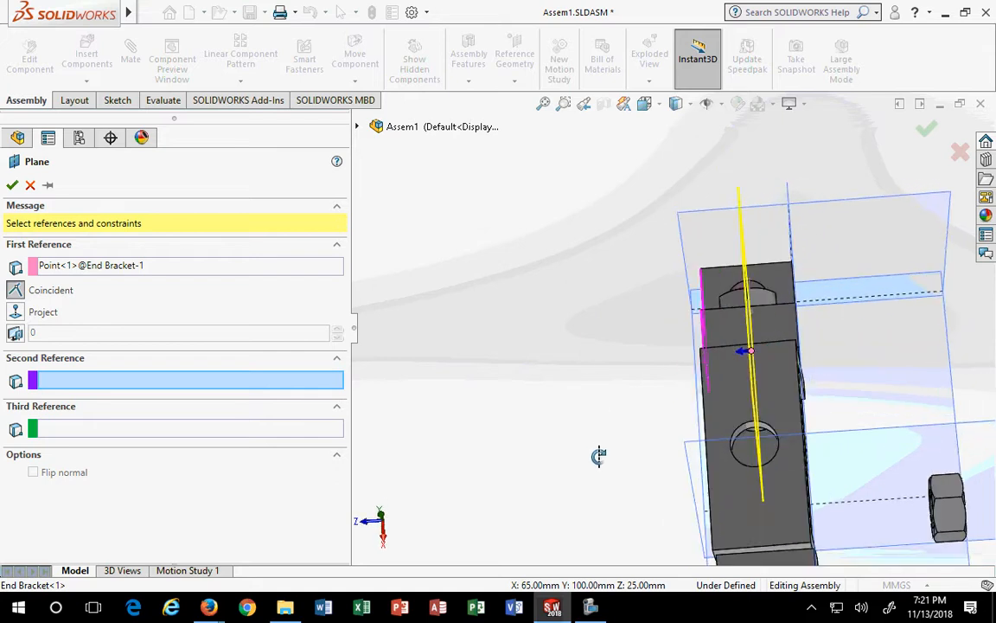
{"action": "left_click", "coordinate": [927, 128]}
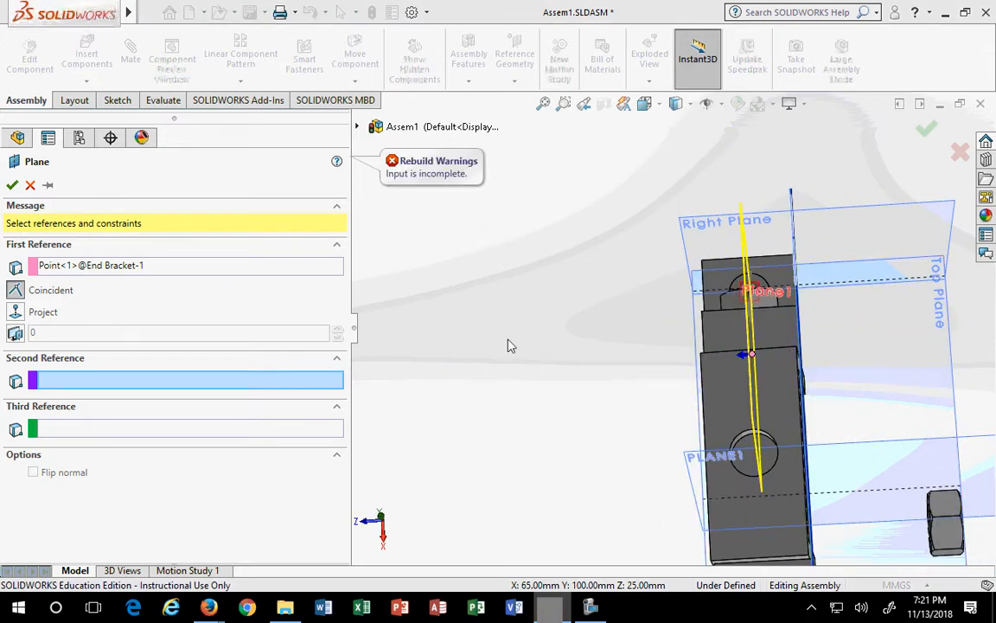
{"action": "middle_click_drag", "start_coordinate": [604, 414], "coordinate": [761, 493]}
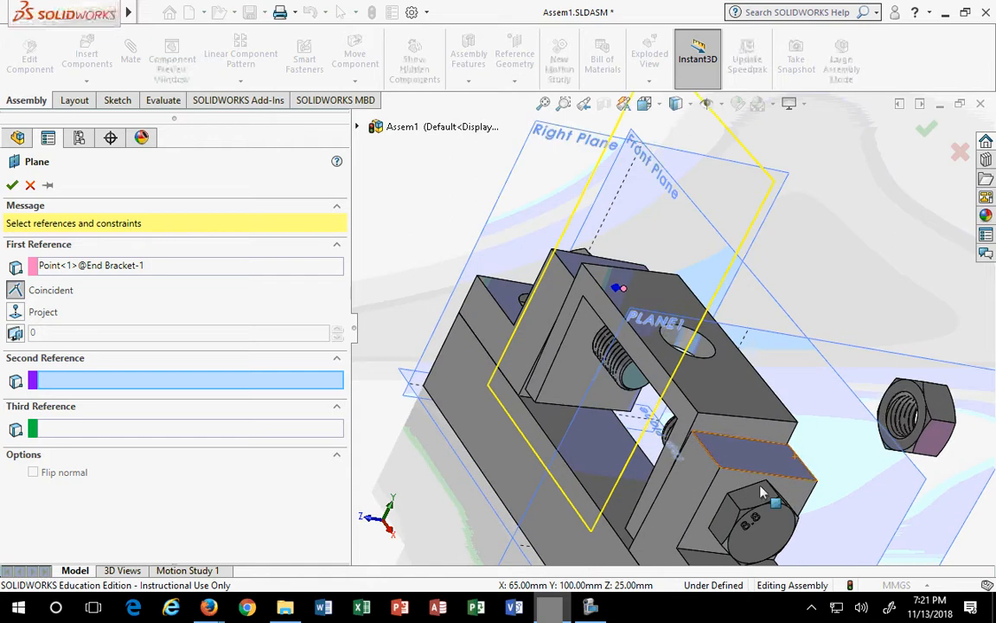
{"action": "left_click", "coordinate": [771, 476]}
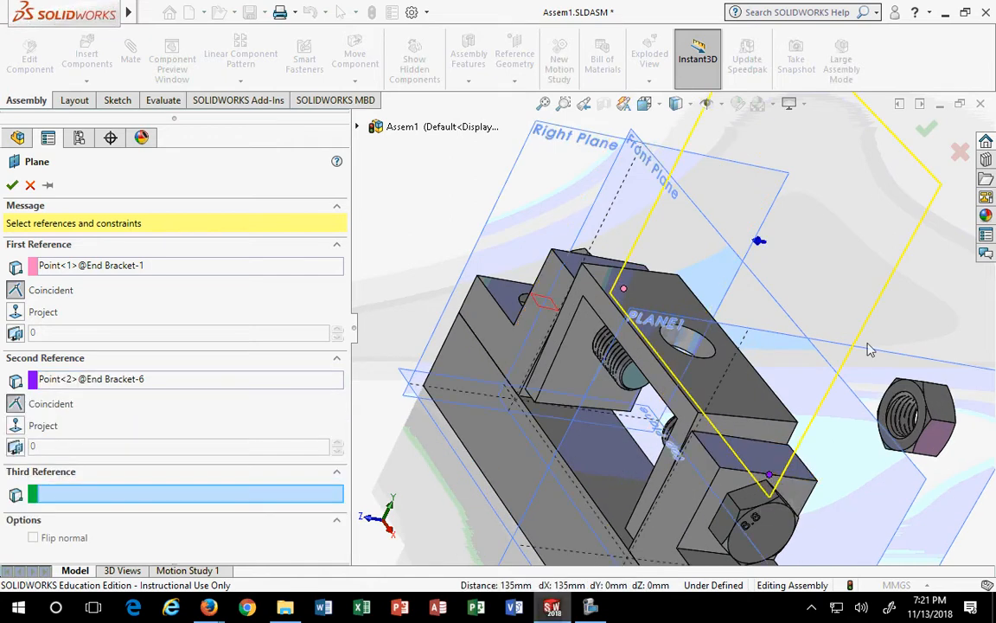
{"action": "left_click", "coordinate": [925, 130]}
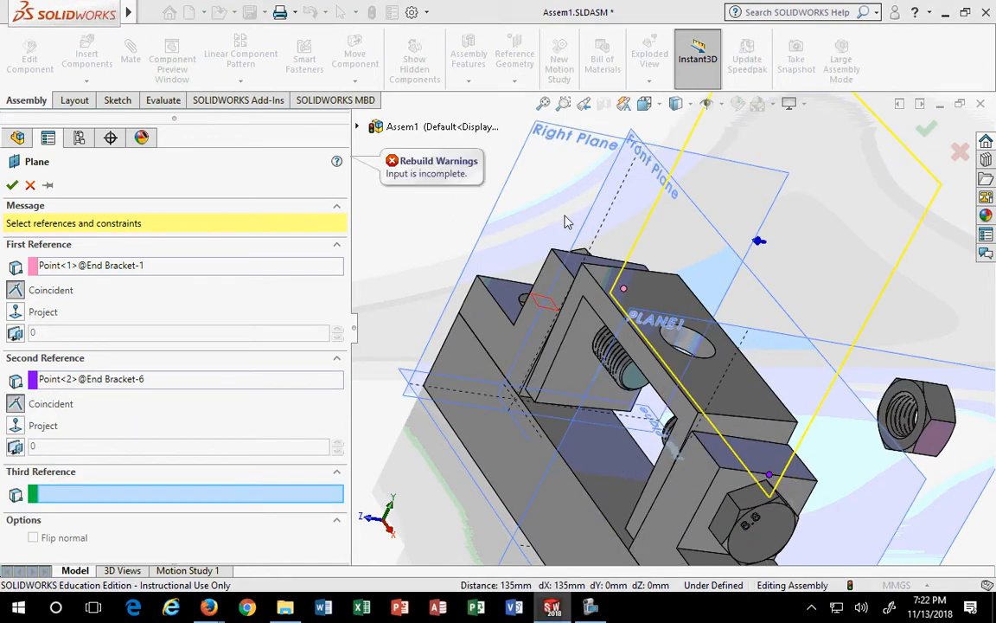
Try the Front Plane as the new plane's third reference, perpendicular, and discard the plane
{"action": "scroll", "coordinate": [538, 318], "scroll_direction": "up", "scroll_amount": 3}
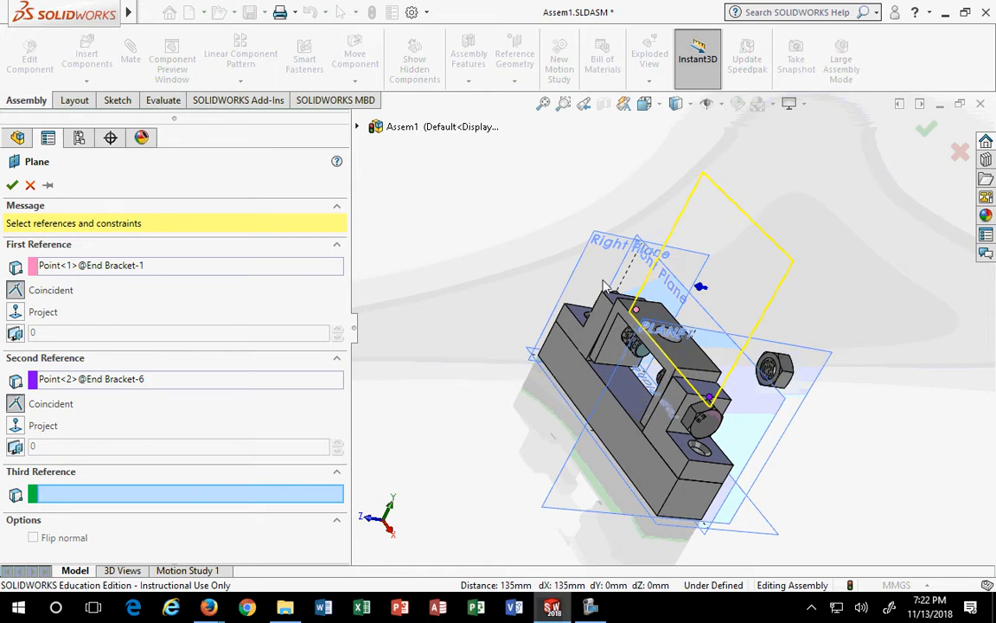
{"action": "left_click", "coordinate": [795, 403]}
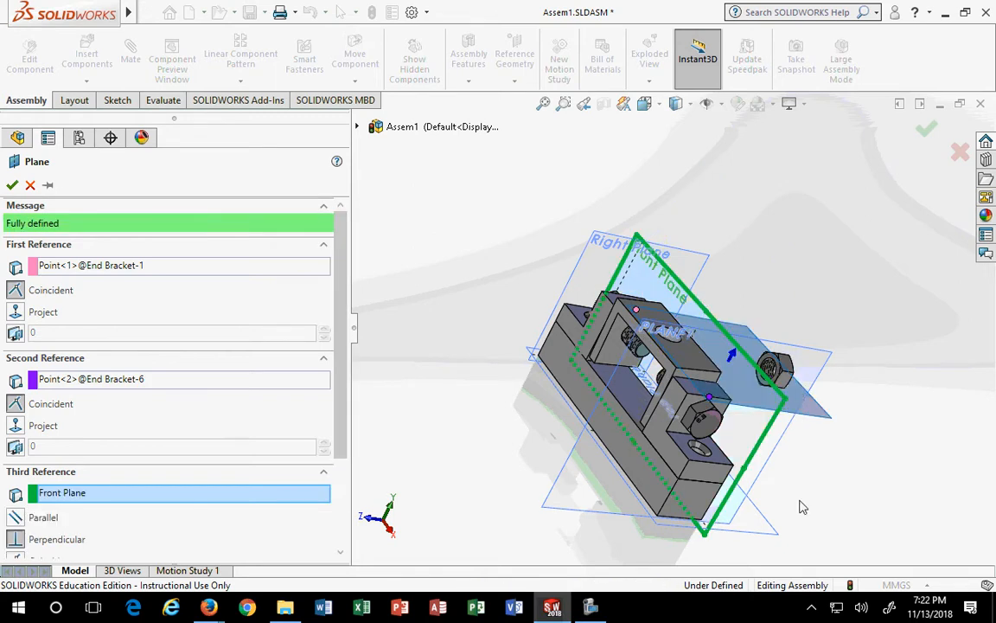
{"action": "middle_click_drag", "start_coordinate": [801, 507], "coordinate": [763, 408]}
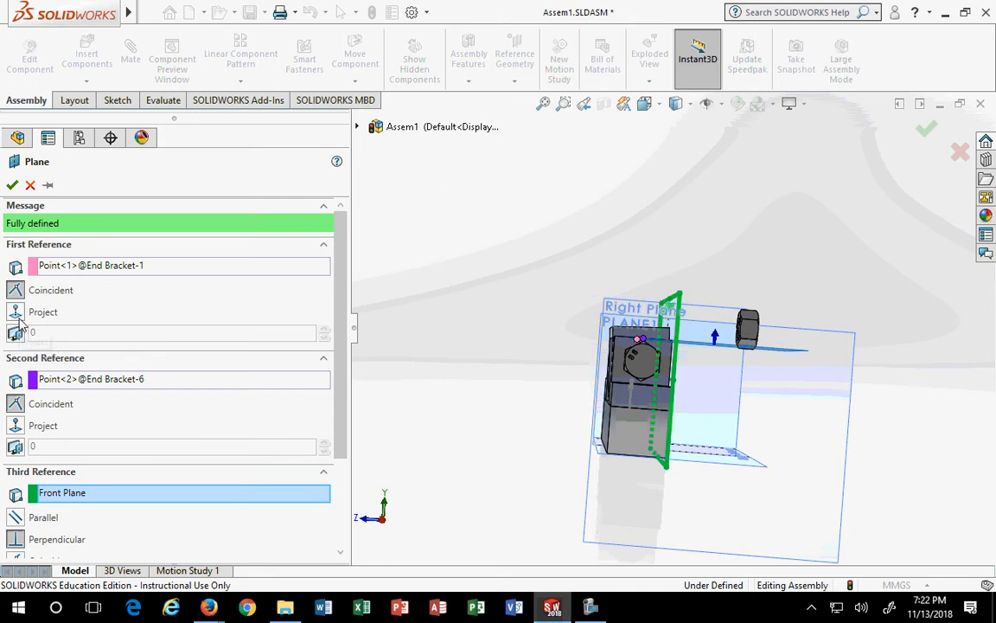
{"action": "key", "text": "Return"}
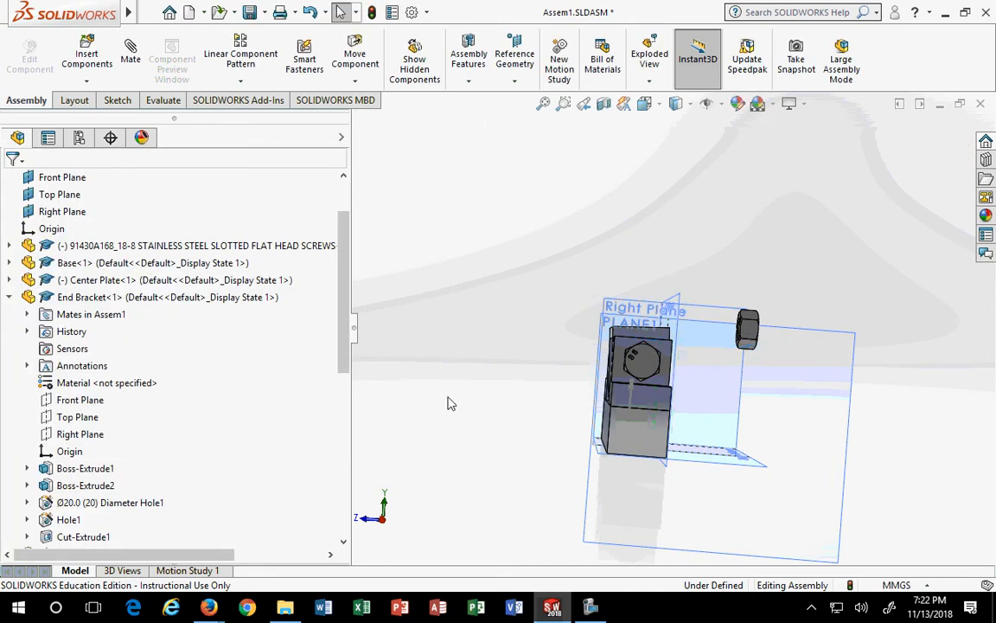
Create a reference plane through three edge midpoints on one end bracket: two on its raised top face and one on its lower step's outer edge
{"action": "middle_click_drag", "start_coordinate": [603, 407], "coordinate": [659, 474]}
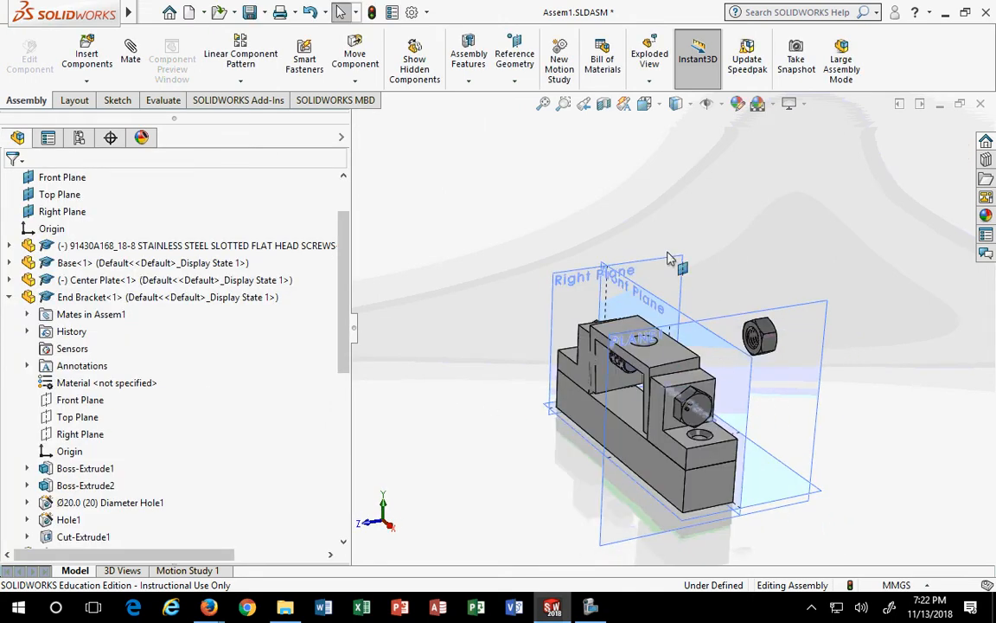
{"action": "left_click", "coordinate": [514, 59]}
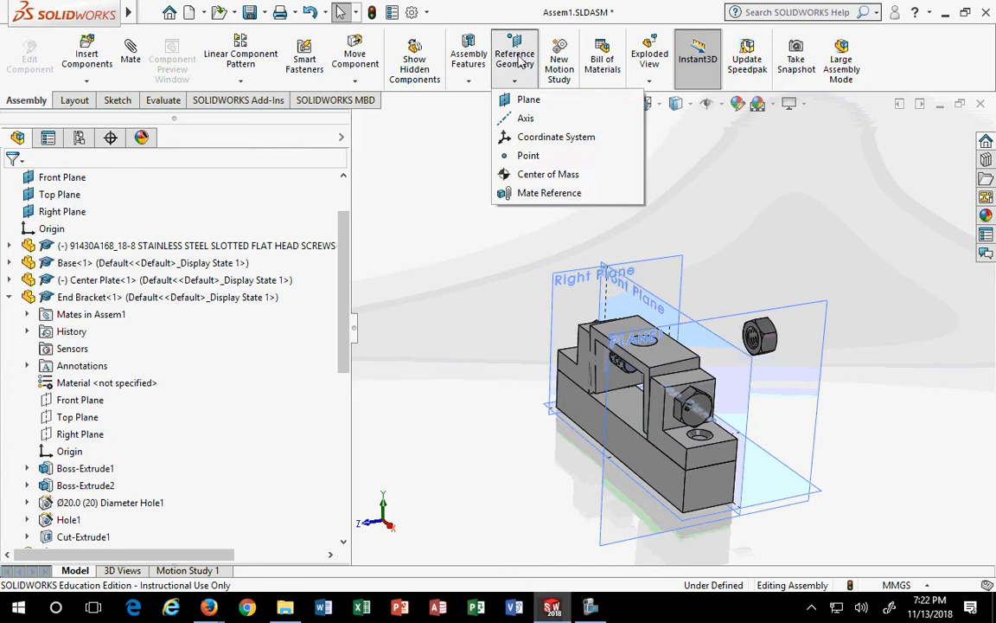
{"action": "left_click", "coordinate": [529, 100]}
{"action": "scroll", "coordinate": [754, 411], "scroll_direction": "down", "scroll_amount": 3}
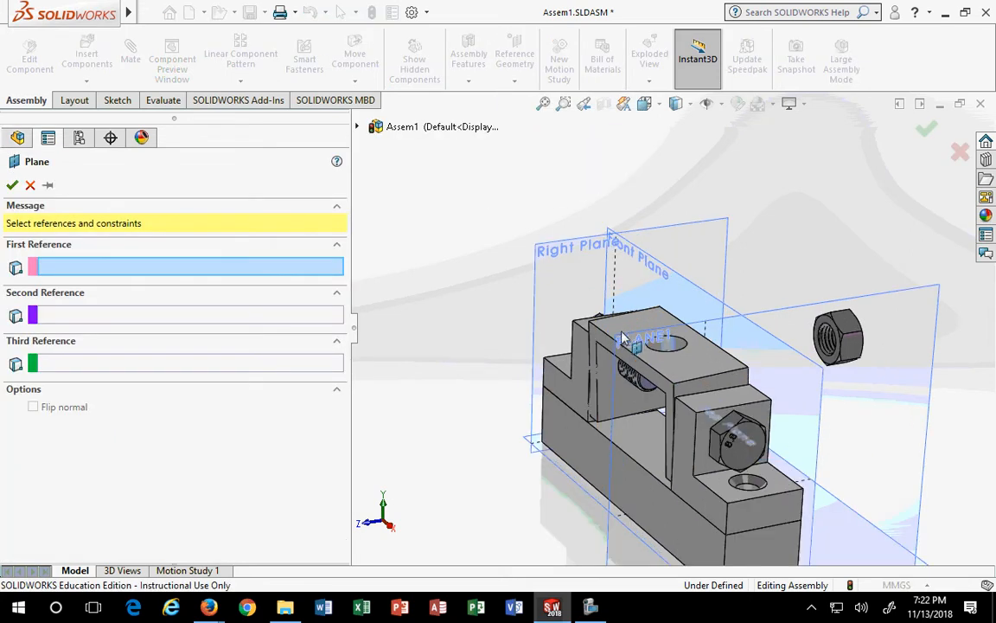
{"action": "left_click", "coordinate": [734, 410]}
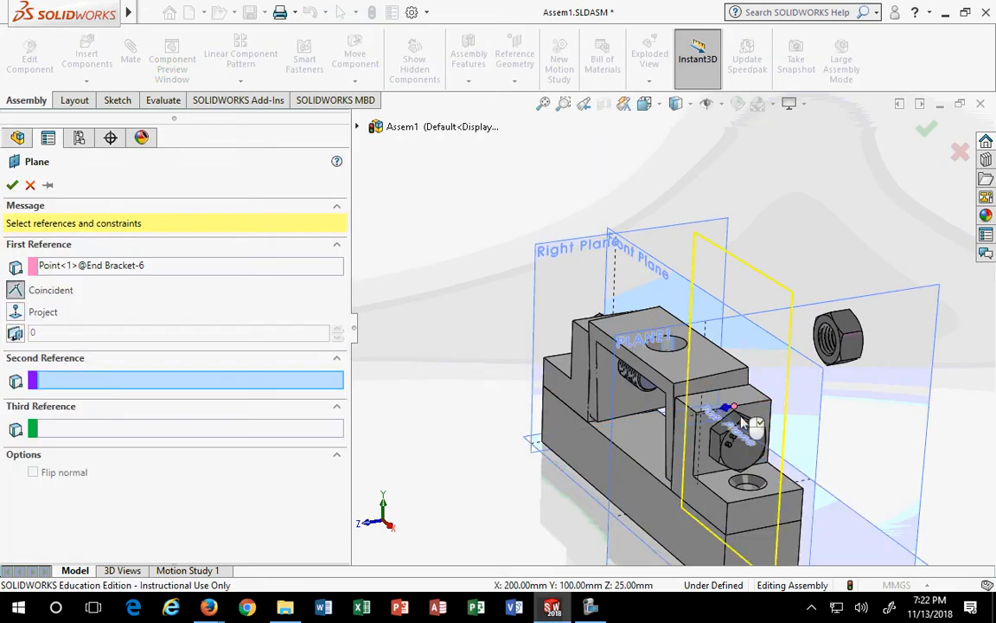
{"action": "left_click", "coordinate": [765, 498]}
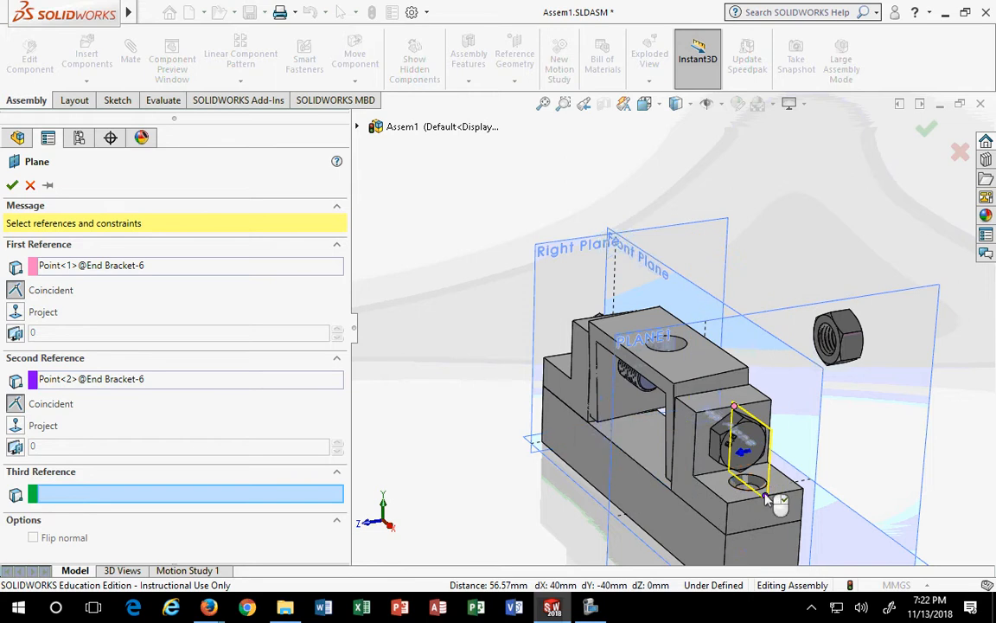
{"action": "left_click", "coordinate": [712, 392]}
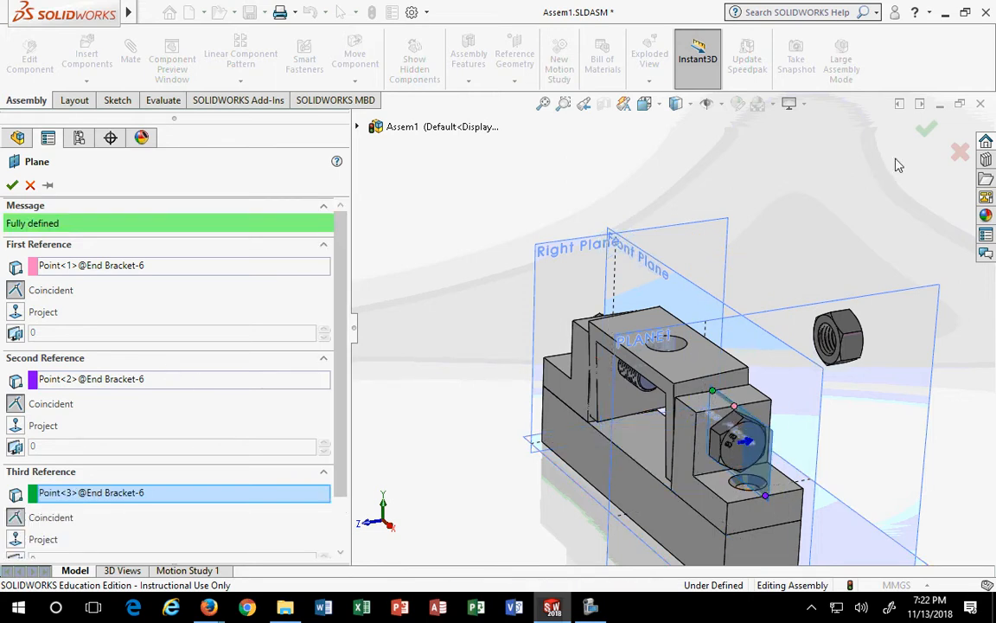
{"action": "left_click", "coordinate": [925, 130]}
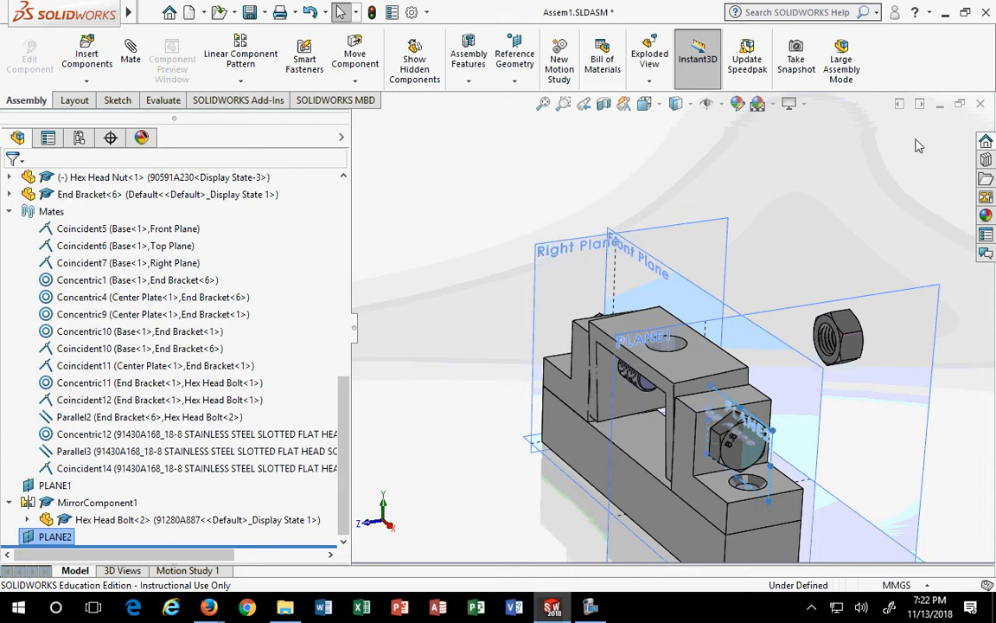
{"action": "left_click", "coordinate": [384, 199]}
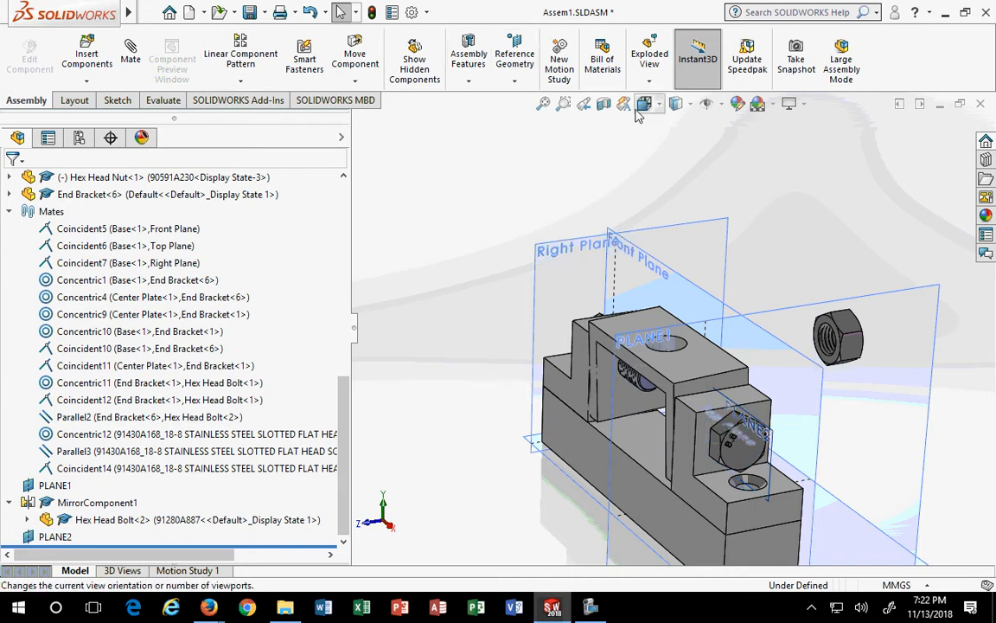
Try to create a planar section view of the assembly with PLANE2 replacing the Front Plane as the section plane
{"action": "left_click", "coordinate": [604, 103]}
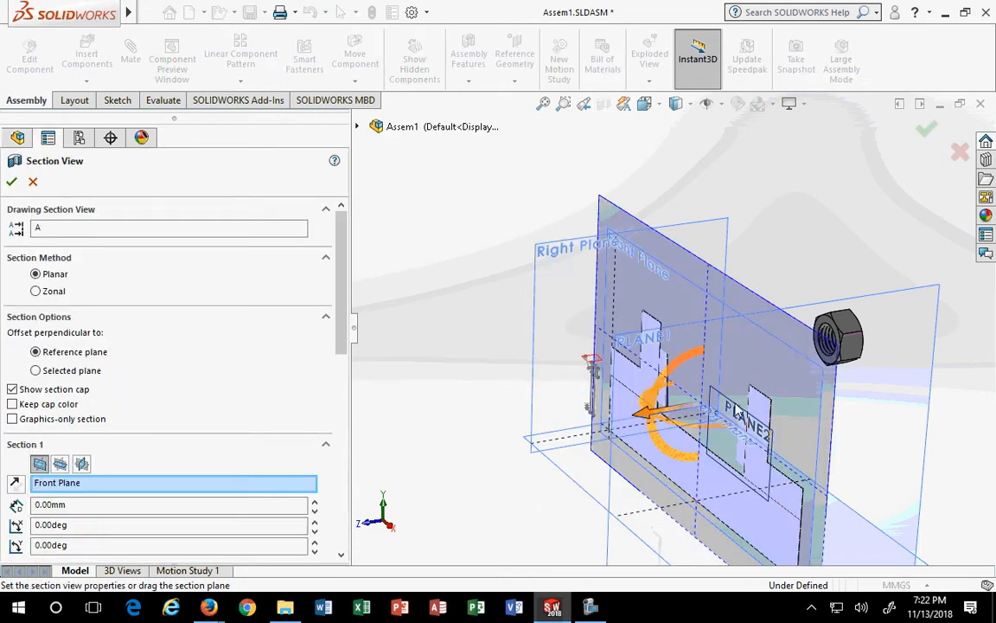
{"action": "middle_click_drag", "start_coordinate": [737, 412], "coordinate": [731, 443]}
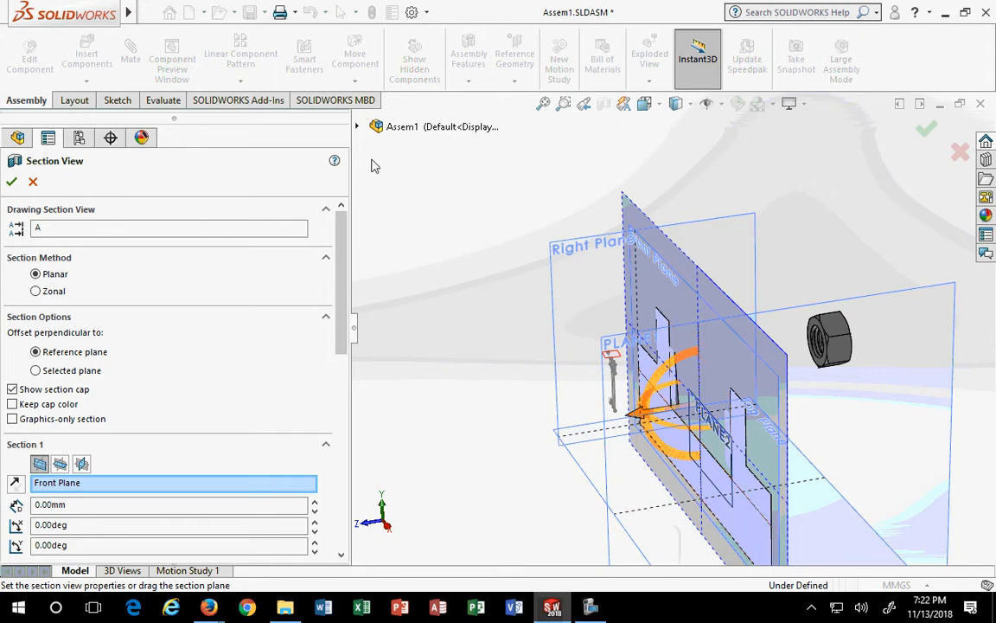
{"action": "left_click", "coordinate": [357, 127]}
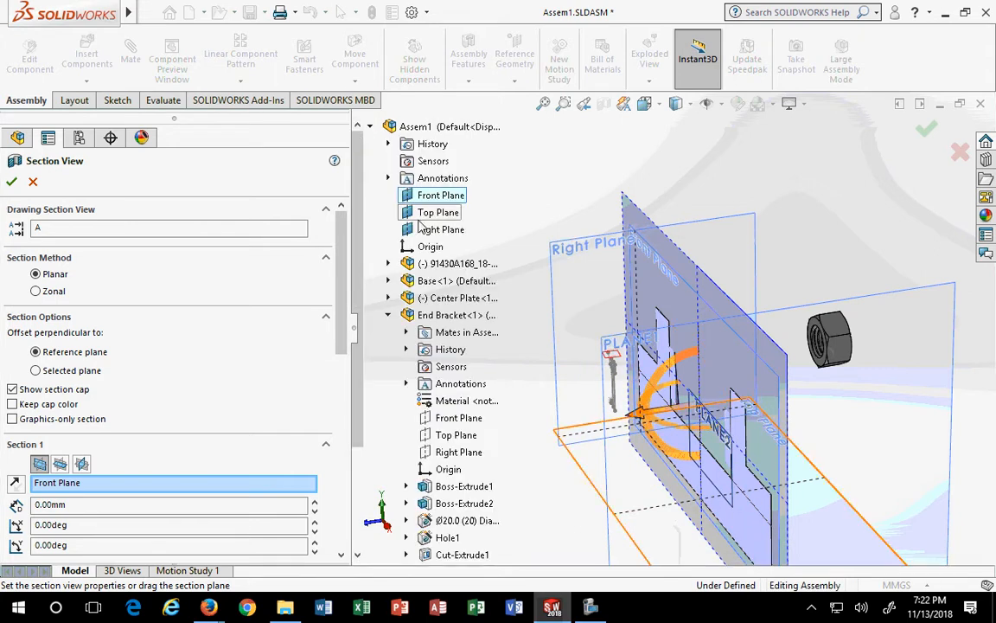
{"action": "scroll", "coordinate": [441, 372], "scroll_direction": "down", "scroll_amount": 4}
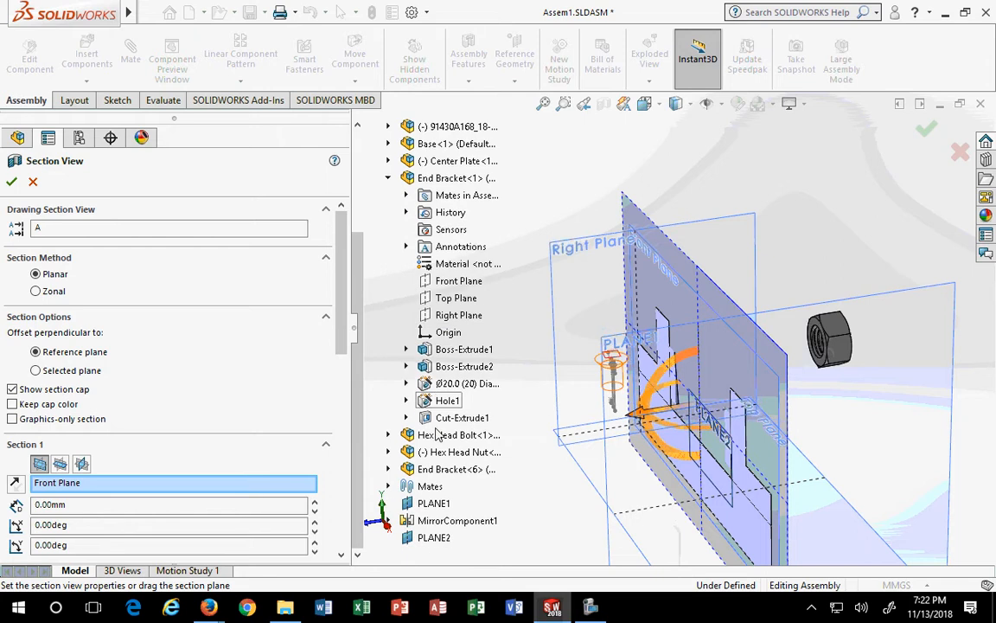
{"action": "scroll", "coordinate": [438, 424], "scroll_direction": "up", "scroll_amount": 4}
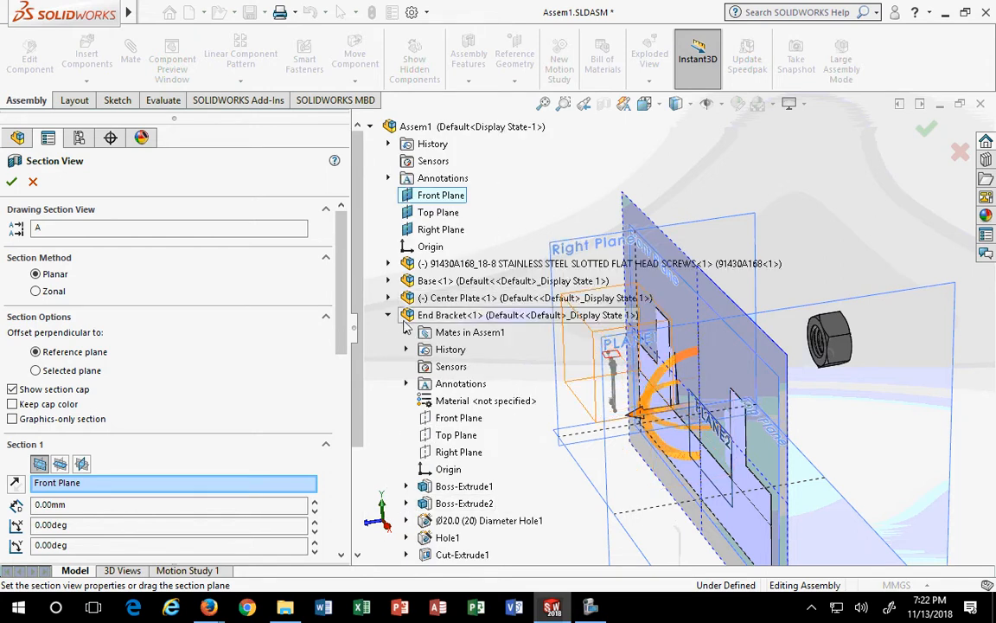
{"action": "left_click", "coordinate": [389, 316]}
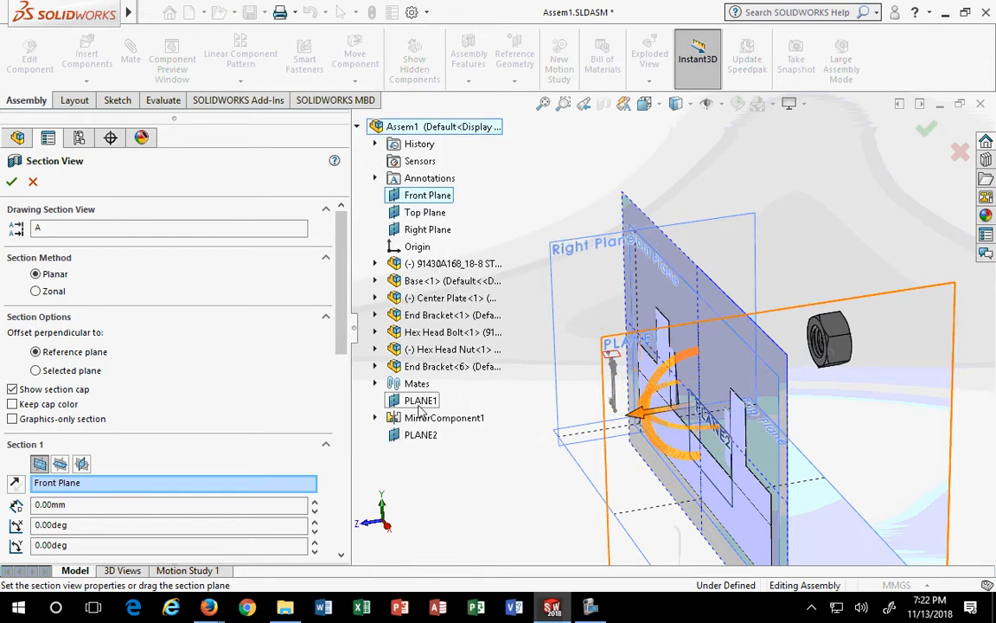
{"action": "left_click", "coordinate": [422, 435]}
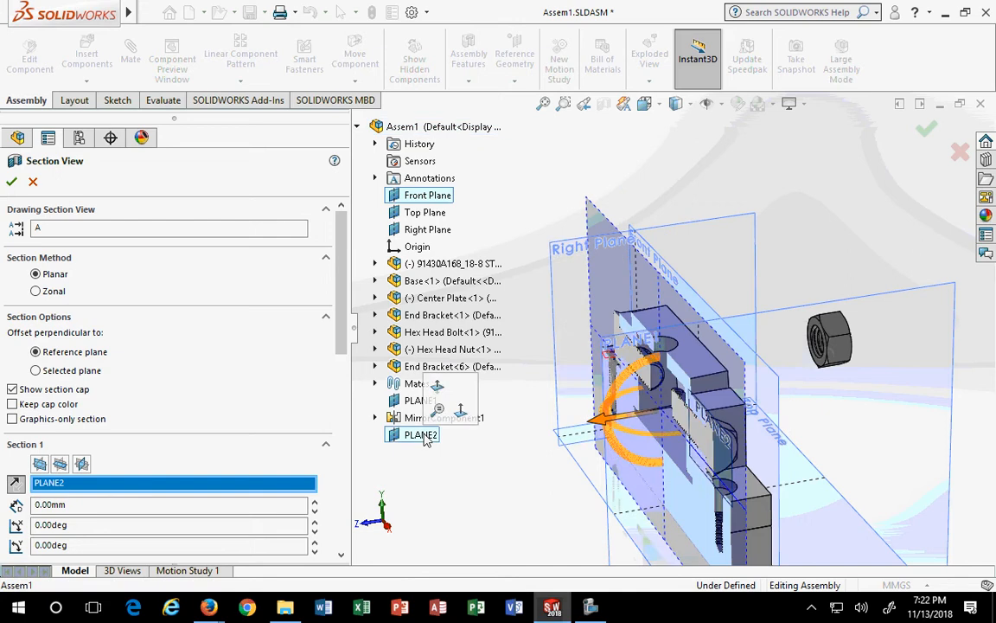
{"action": "middle_click_drag", "start_coordinate": [518, 463], "coordinate": [596, 393]}
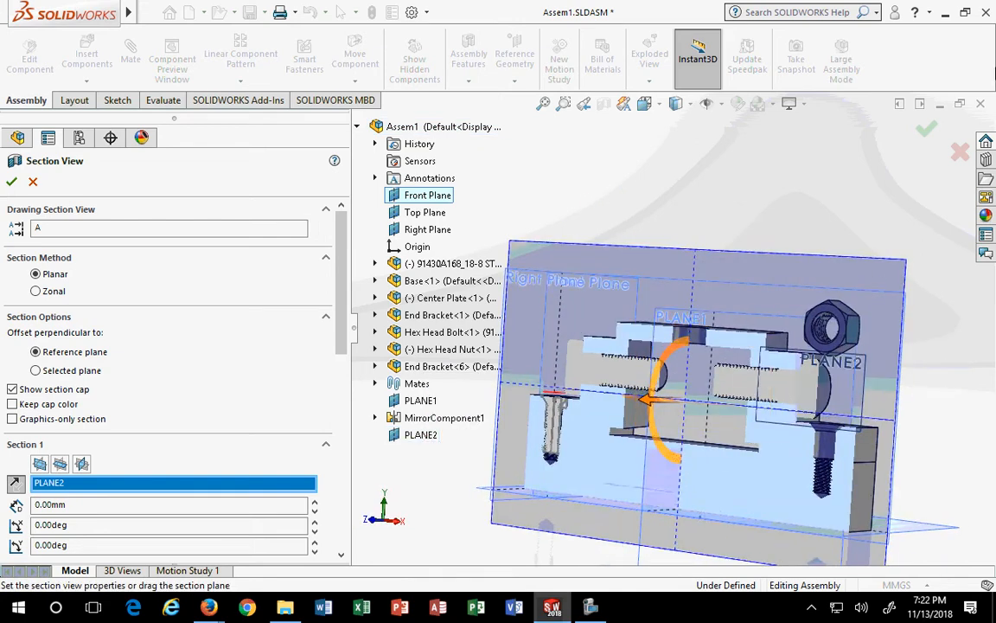
{"action": "left_click", "coordinate": [926, 128]}
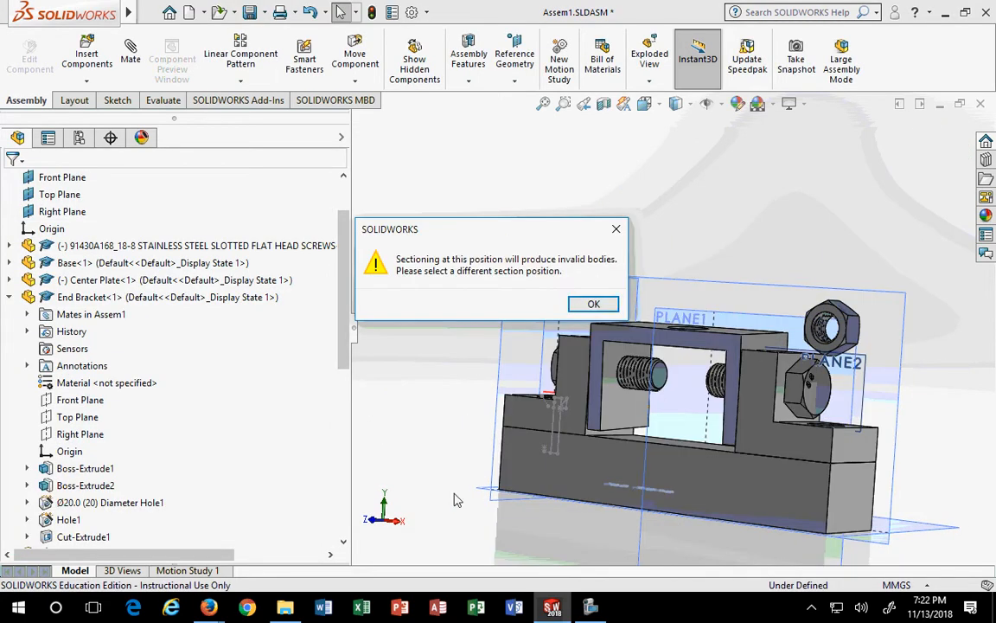
{"action": "left_click", "coordinate": [589, 313]}
Add a coincident mate between the center plate's U-shaped side face and the adjacent stepped side face of End Bracket<6>
{"action": "scroll", "coordinate": [660, 436], "scroll_direction": "up", "scroll_amount": 2}
{"action": "middle_click_drag", "start_coordinate": [659, 435], "coordinate": [633, 421]}
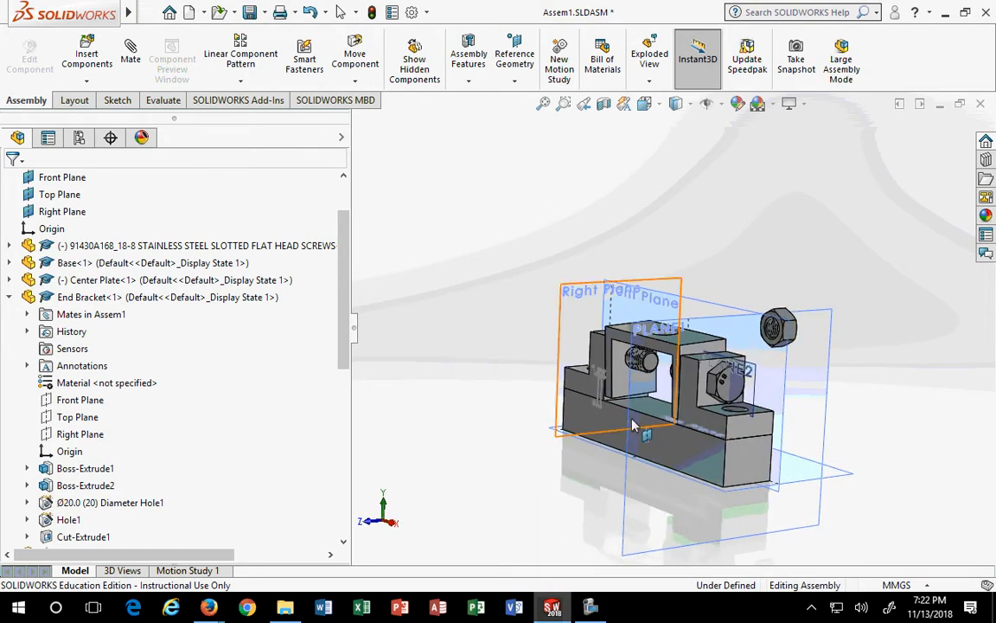
{"action": "scroll", "coordinate": [633, 425], "scroll_direction": "down", "scroll_amount": 2}
{"action": "scroll", "coordinate": [727, 342], "scroll_direction": "down", "scroll_amount": 3}
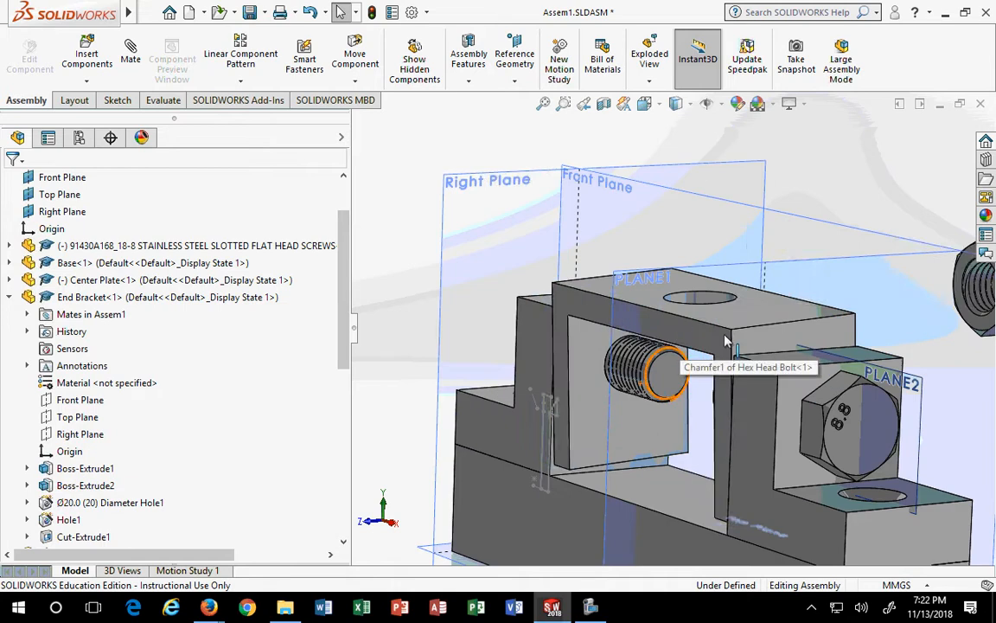
{"action": "left_click", "coordinate": [727, 342]}
{"action": "left_click", "coordinate": [613, 249], "text": "ctrl"}
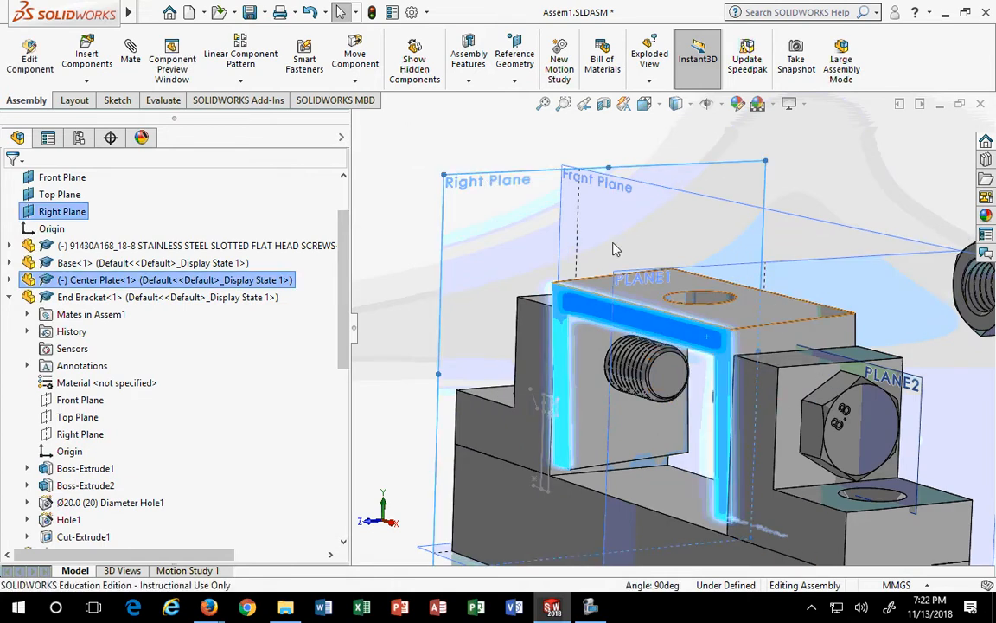
{"action": "left_click", "coordinate": [813, 159]}
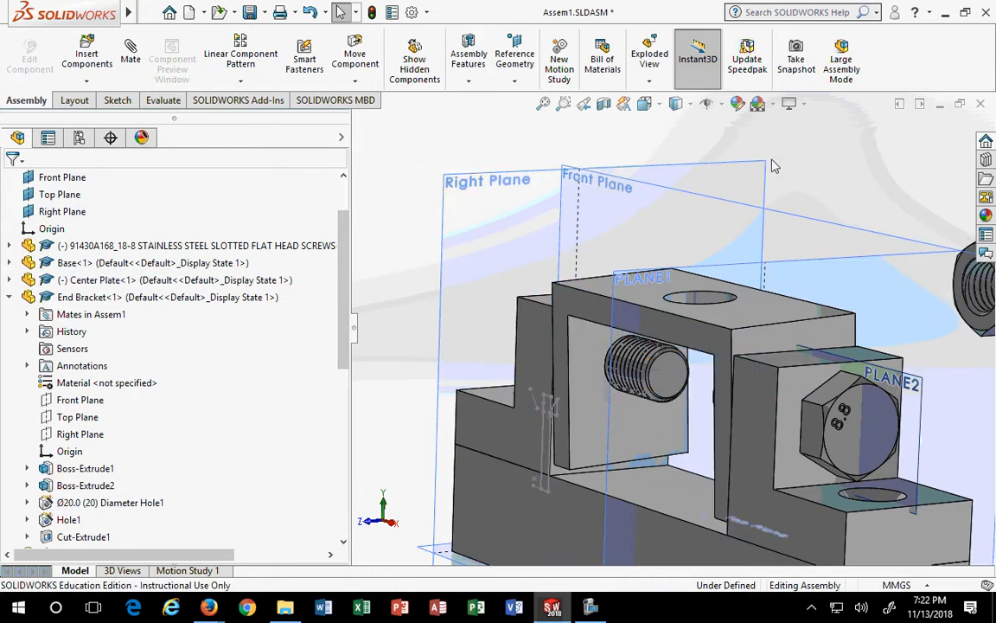
{"action": "left_click", "coordinate": [706, 345]}
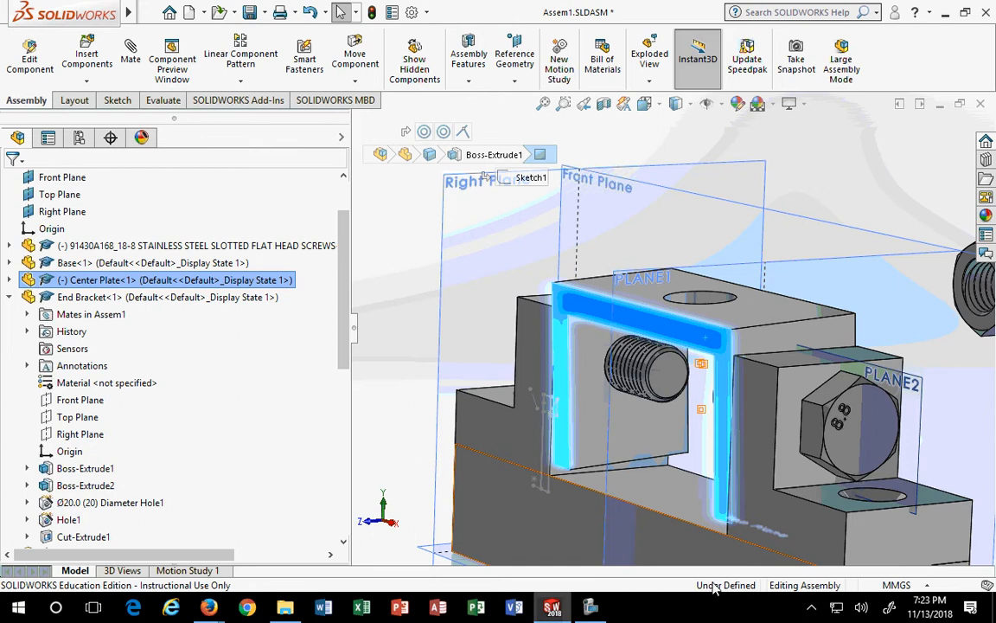
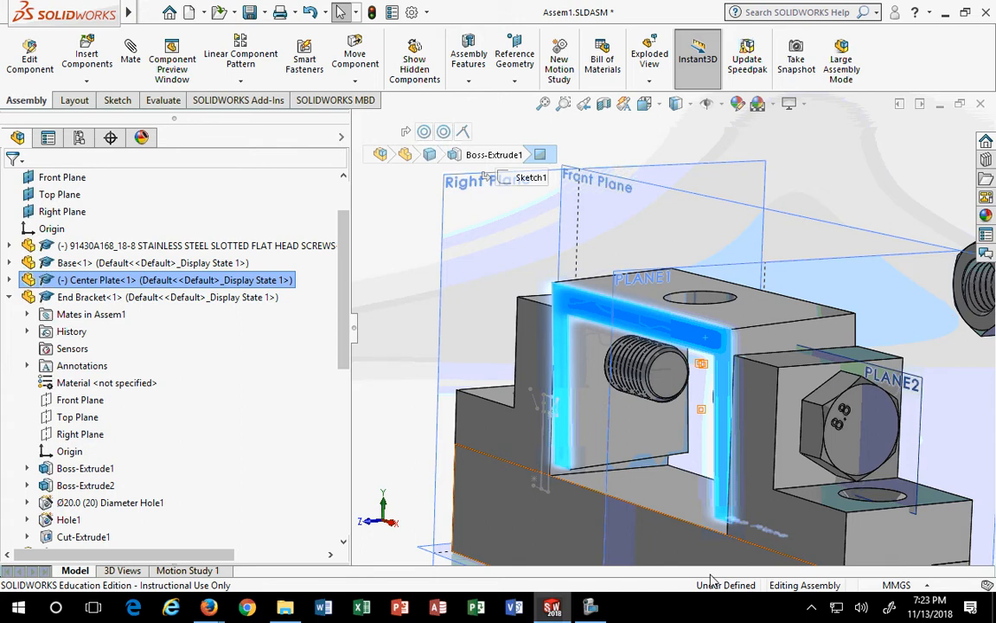
{"action": "left_click", "coordinate": [770, 385], "text": "ctrl"}
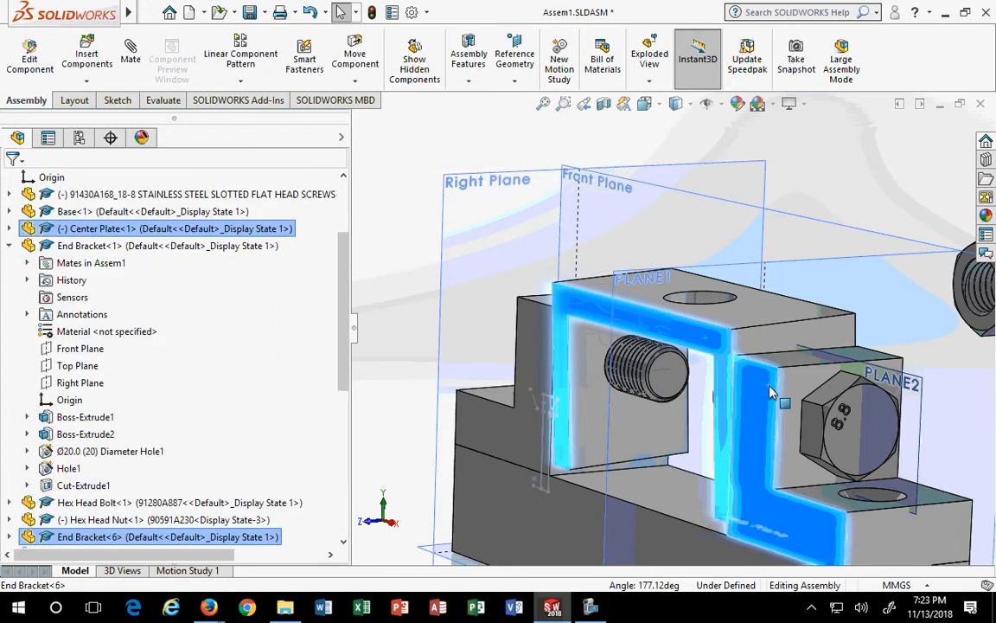
{"action": "left_click", "coordinate": [130, 52]}
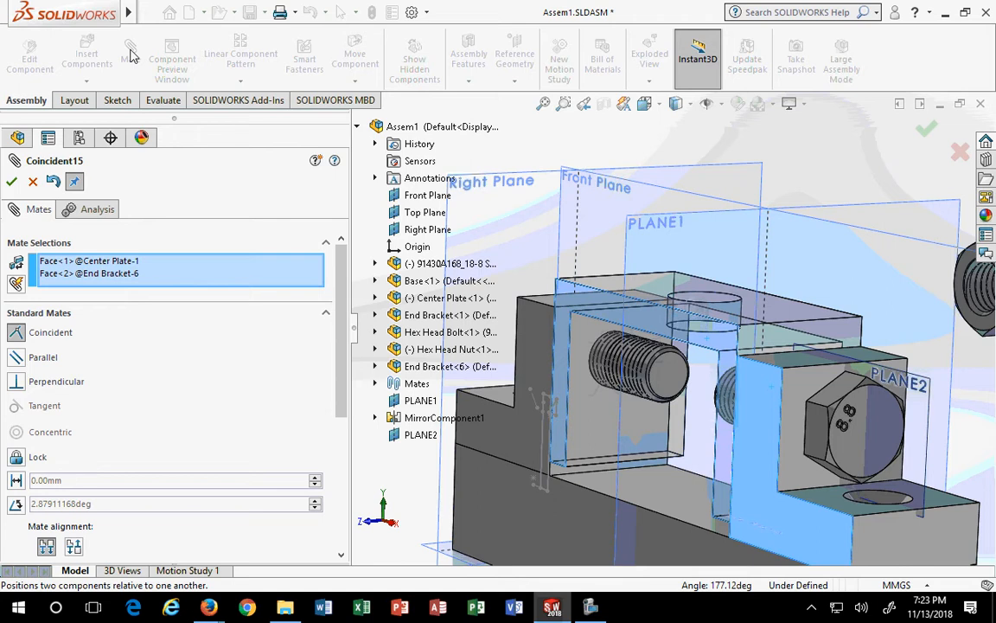
{"action": "left_click", "coordinate": [11, 180]}
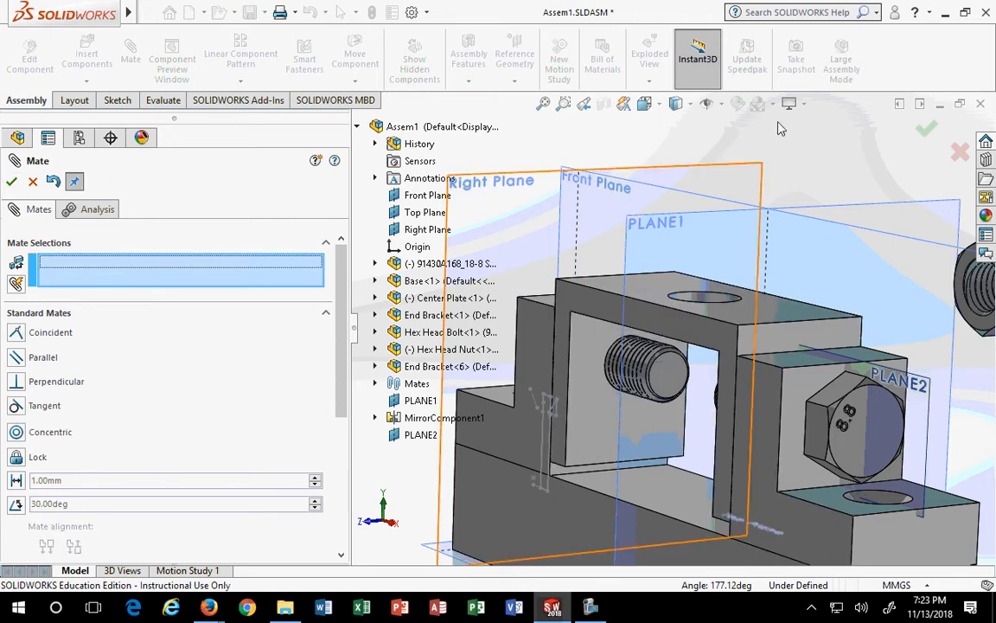
Retry the planar section view of the mated assembly on PLANE2
{"action": "scroll", "coordinate": [798, 314], "scroll_direction": "down", "scroll_amount": 2}
{"action": "scroll", "coordinate": [799, 319], "scroll_direction": "up", "scroll_amount": 5}
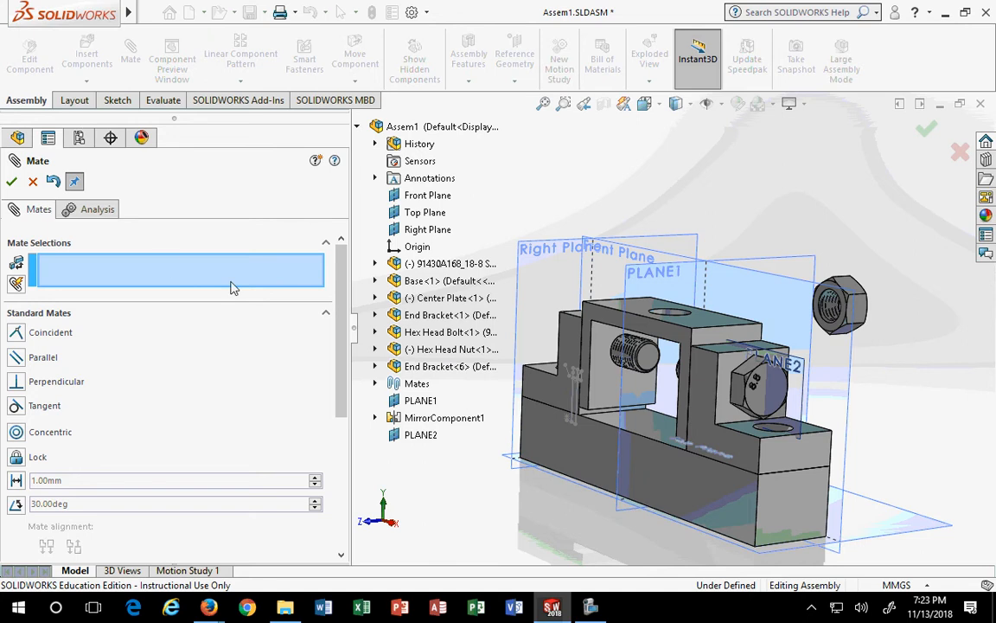
{"action": "left_click", "coordinate": [604, 103]}
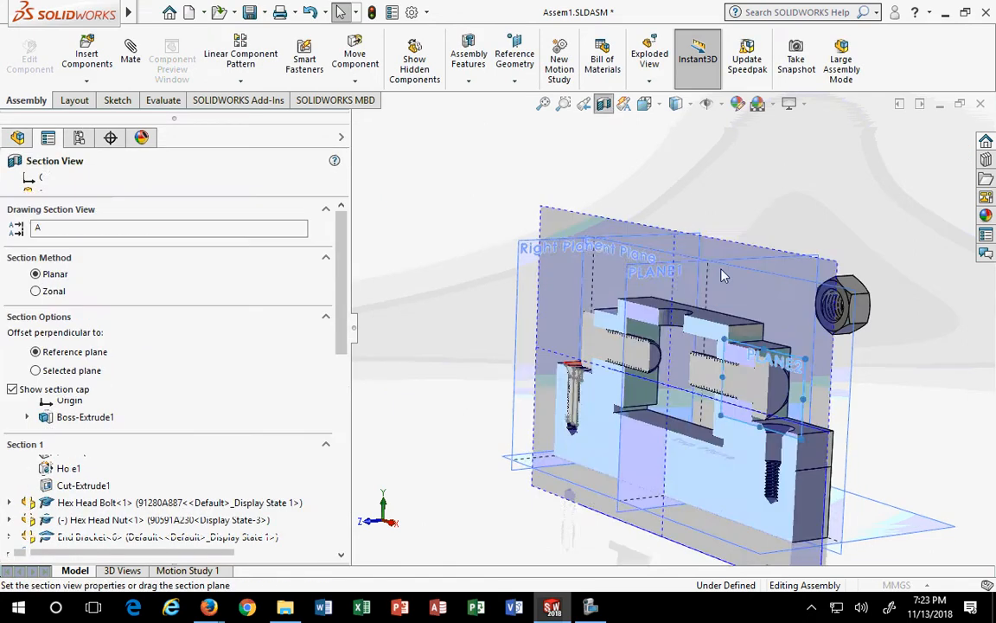
{"action": "left_click", "coordinate": [928, 131]}
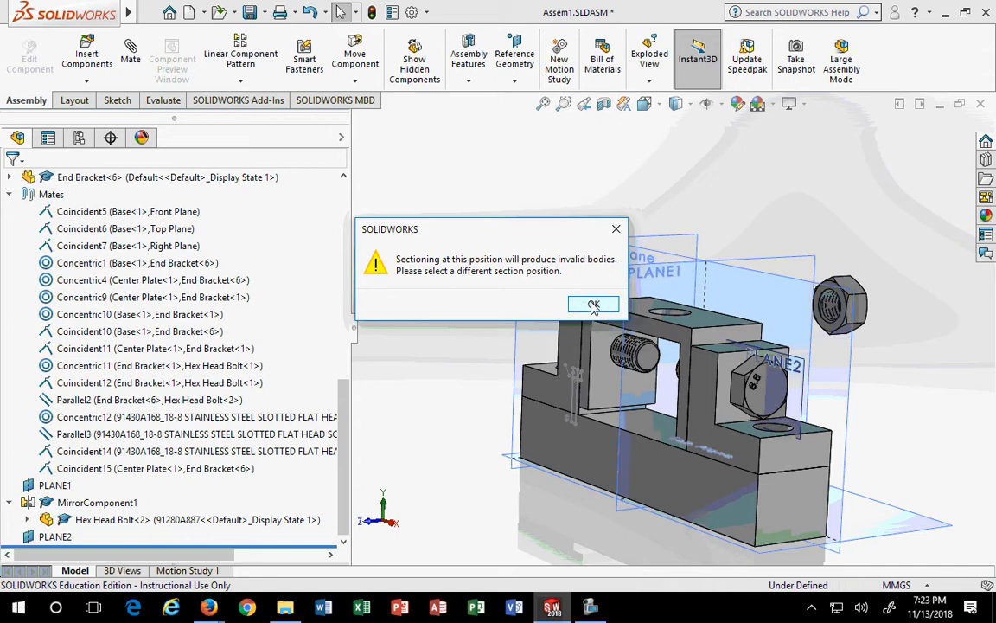
{"action": "left_click", "coordinate": [594, 306]}
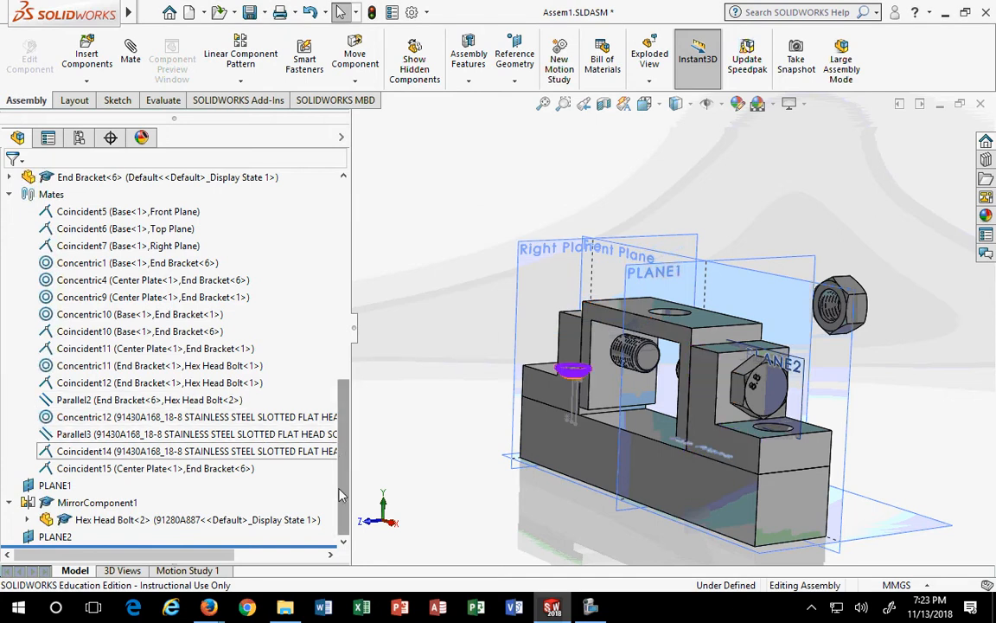
Preview a section on PLANE2 and examine the slotted flat head screw's threads and tip inside the base
{"action": "middle_click_drag", "start_coordinate": [437, 530], "coordinate": [585, 517]}
{"action": "scroll", "coordinate": [586, 517], "scroll_direction": "down", "scroll_amount": 3}
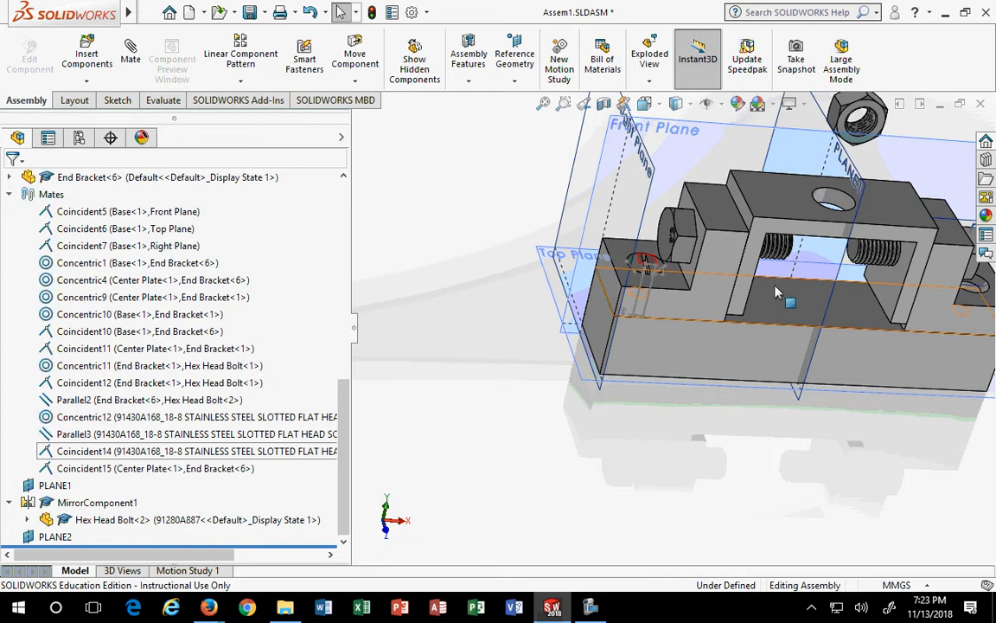
{"action": "scroll", "coordinate": [835, 292], "scroll_direction": "up", "scroll_amount": 3}
{"action": "middle_click_drag", "start_coordinate": [822, 399], "coordinate": [698, 353]}
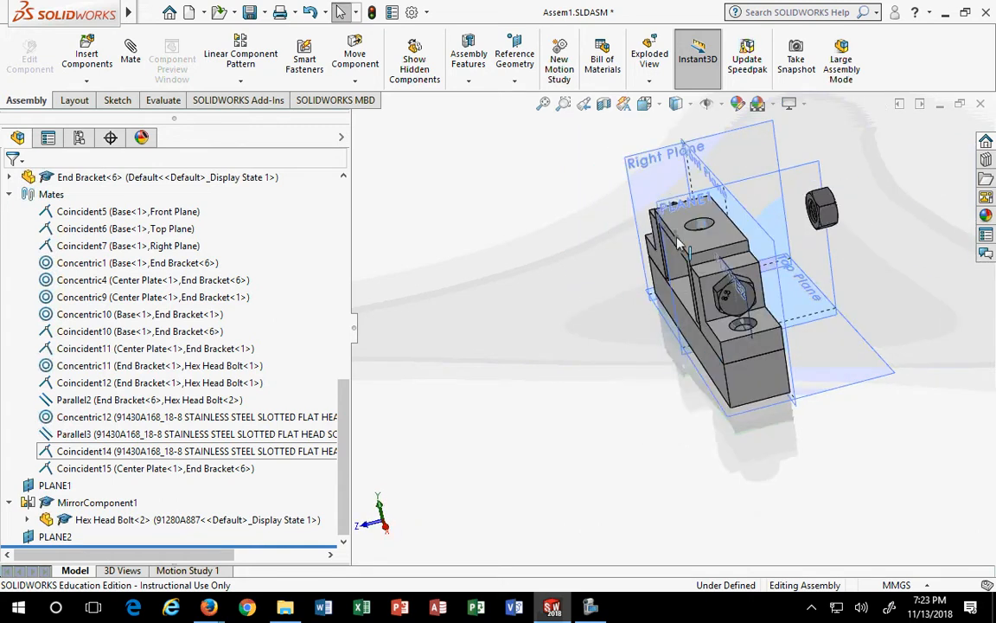
{"action": "left_click", "coordinate": [604, 104]}
{"action": "middle_click_drag", "start_coordinate": [733, 434], "coordinate": [798, 342]}
{"action": "scroll", "coordinate": [635, 334], "scroll_direction": "down", "scroll_amount": 6}
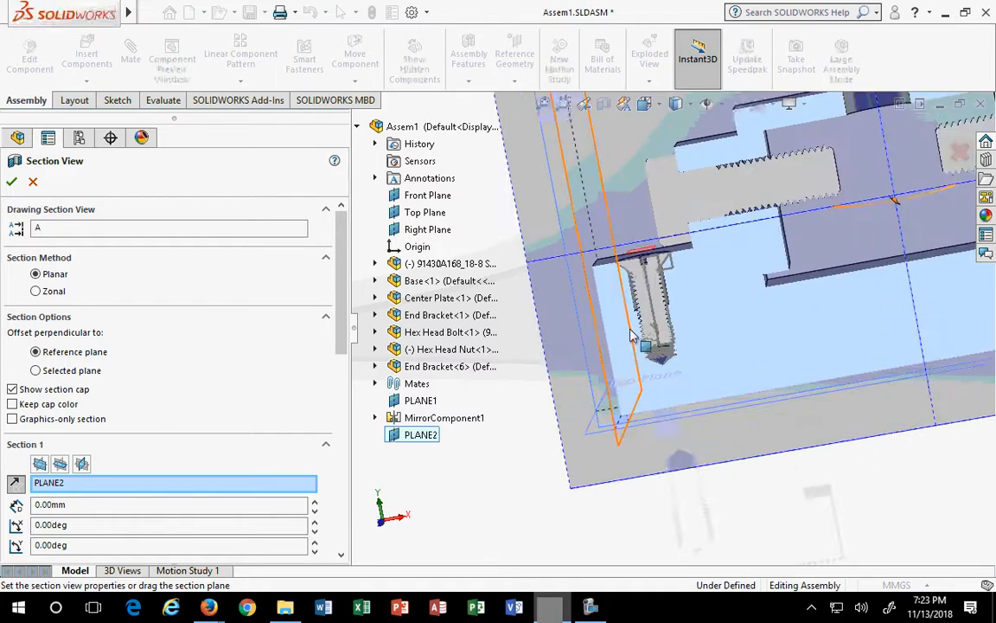
{"action": "middle_click_drag", "start_coordinate": [682, 436], "coordinate": [704, 374]}
{"action": "scroll", "coordinate": [704, 371], "scroll_direction": "down", "scroll_amount": 8}
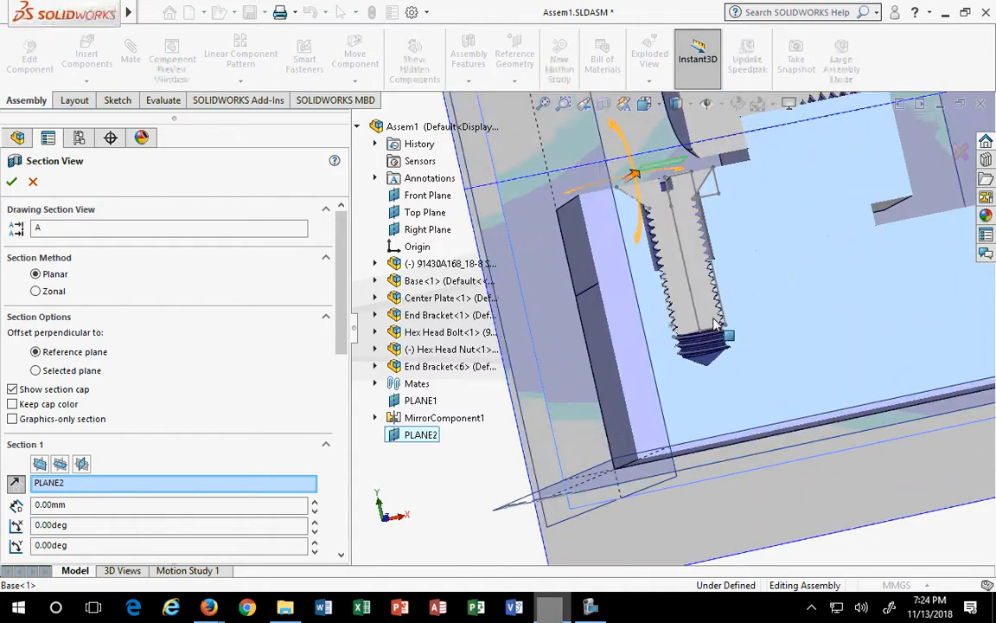
{"action": "scroll", "coordinate": [724, 323], "scroll_direction": "down", "scroll_amount": 2}
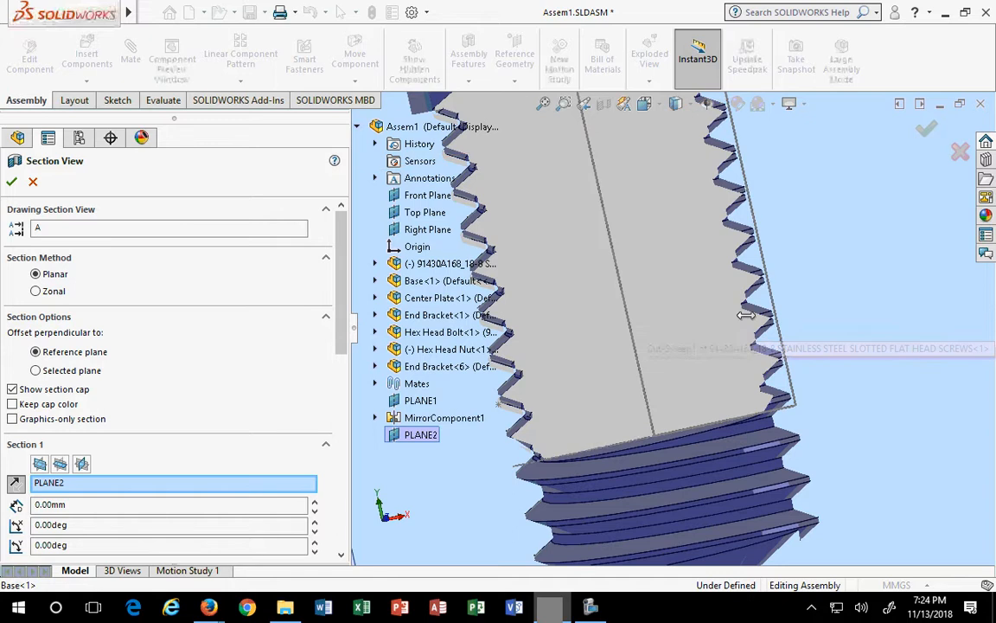
{"action": "middle_click_drag", "start_coordinate": [547, 316], "coordinate": [538, 253]}
{"action": "scroll", "coordinate": [538, 254], "scroll_direction": "up", "scroll_amount": 5}
{"action": "scroll", "coordinate": [645, 242], "scroll_direction": "down", "scroll_amount": 3}
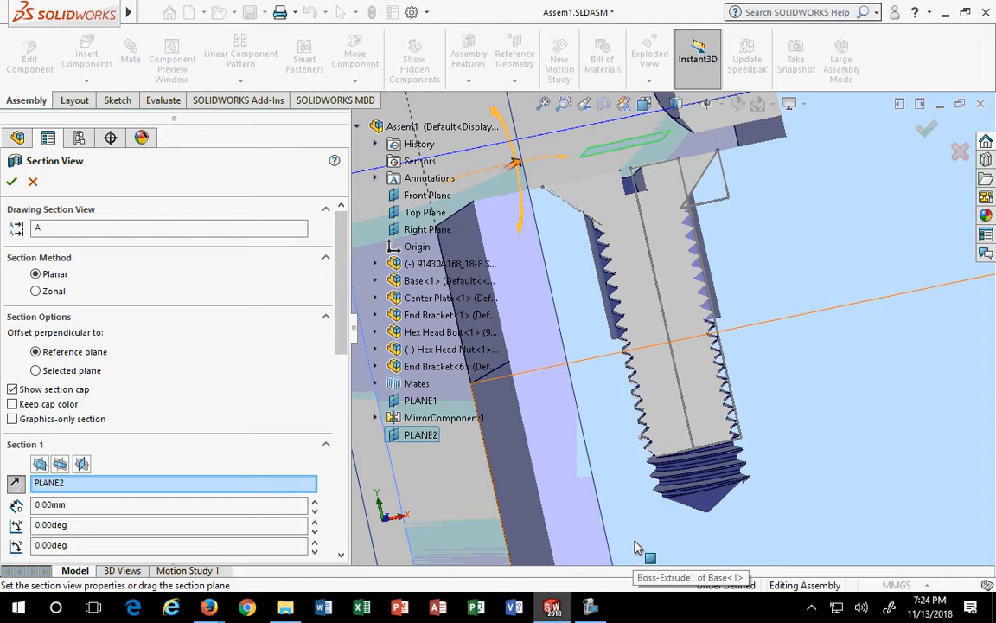
Examine the flat head screw in the end bracket's hole and the hex head bolt's threads in the bracket in the section preview
{"action": "middle_click_drag", "start_coordinate": [602, 406], "coordinate": [684, 479]}
{"action": "scroll", "coordinate": [684, 478], "scroll_direction": "down", "scroll_amount": 4}
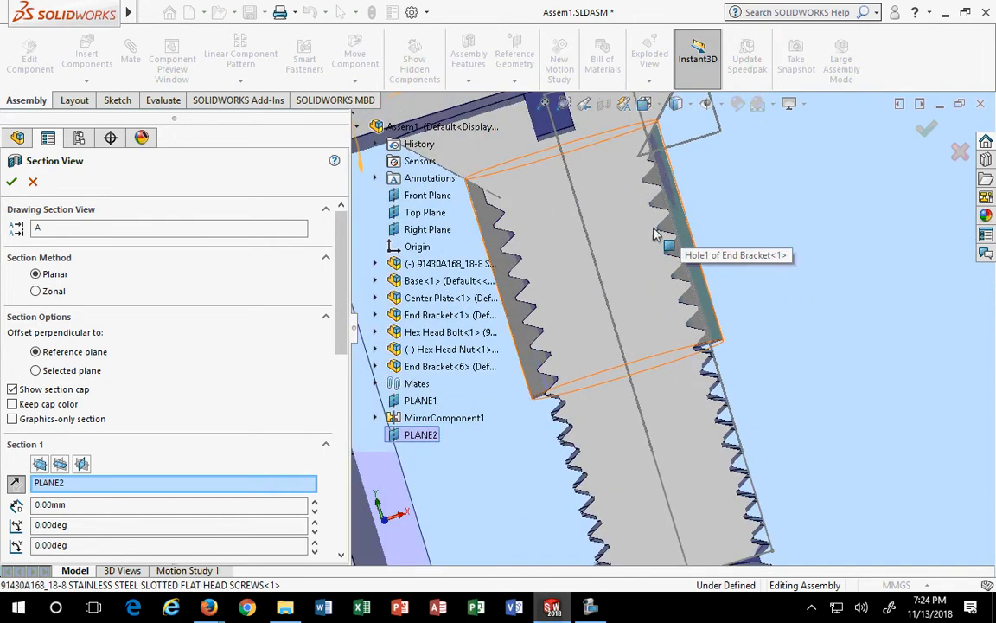
{"action": "scroll", "coordinate": [605, 291], "scroll_direction": "up", "scroll_amount": 5}
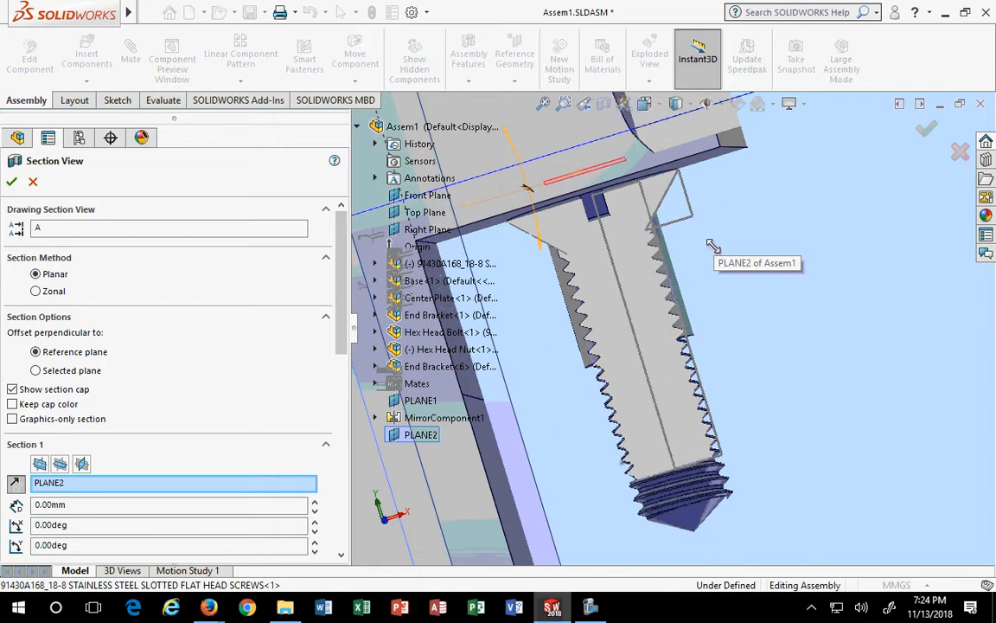
{"action": "middle_click_drag", "start_coordinate": [709, 245], "coordinate": [768, 215]}
{"action": "scroll", "coordinate": [680, 284], "scroll_direction": "down", "scroll_amount": 3}
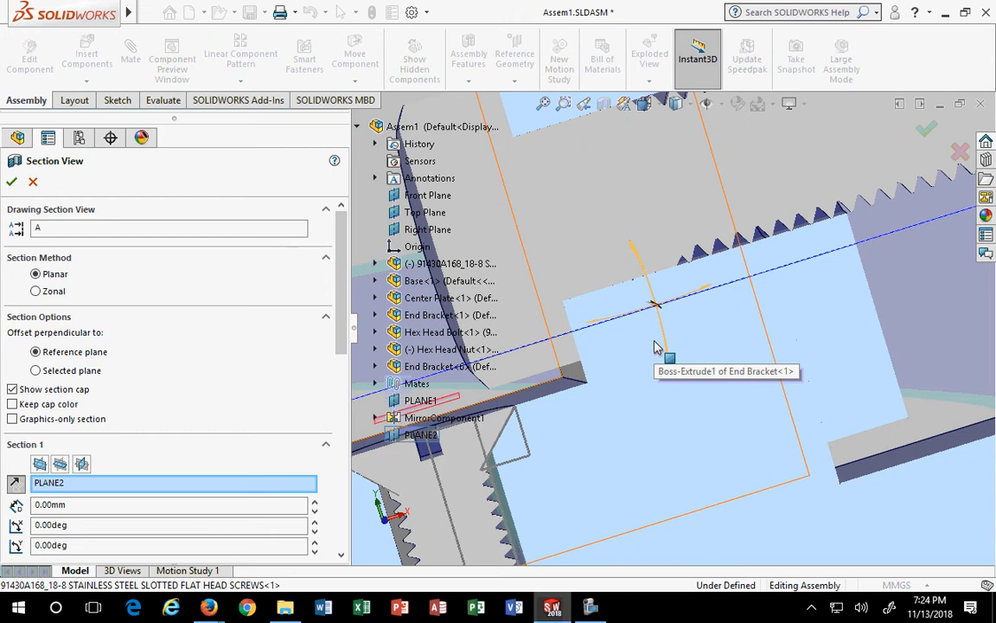
{"action": "scroll", "coordinate": [718, 340], "scroll_direction": "up", "scroll_amount": 5}
{"action": "middle_click_drag", "start_coordinate": [690, 357], "coordinate": [721, 338]}
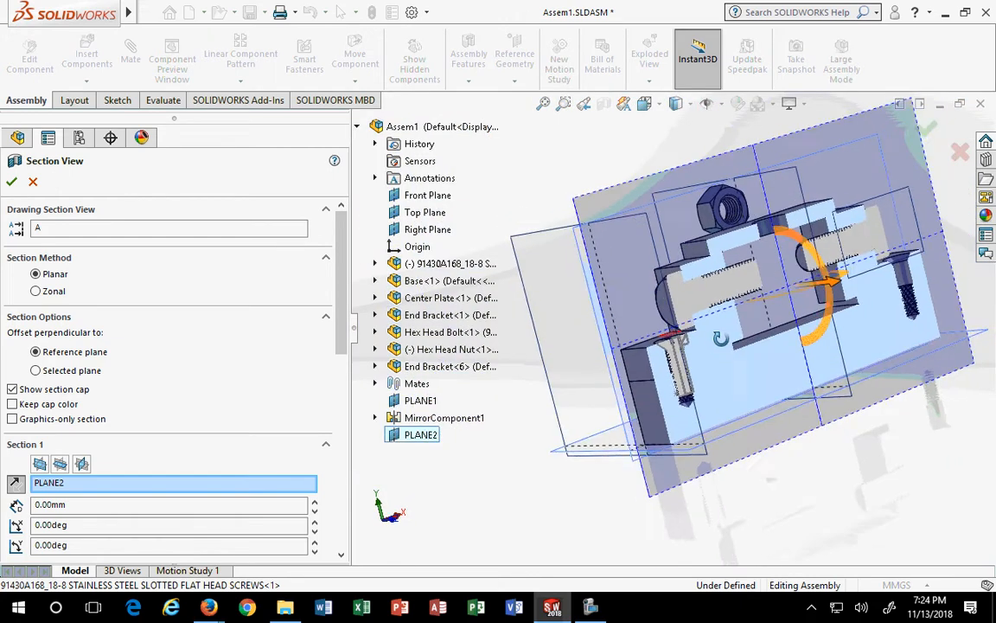
Try to apply the previewed PLANE2 section from a front view, and return to the unsectioned assembly
{"action": "key", "text": "ctrl+1"}
{"action": "left_click", "coordinate": [925, 132]}
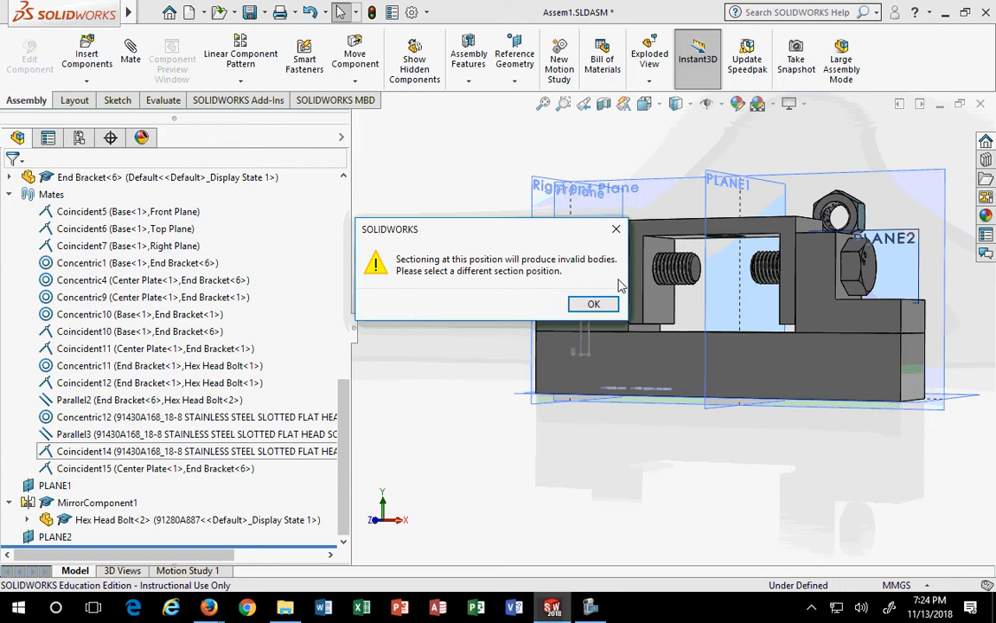
{"action": "left_click", "coordinate": [593, 304]}
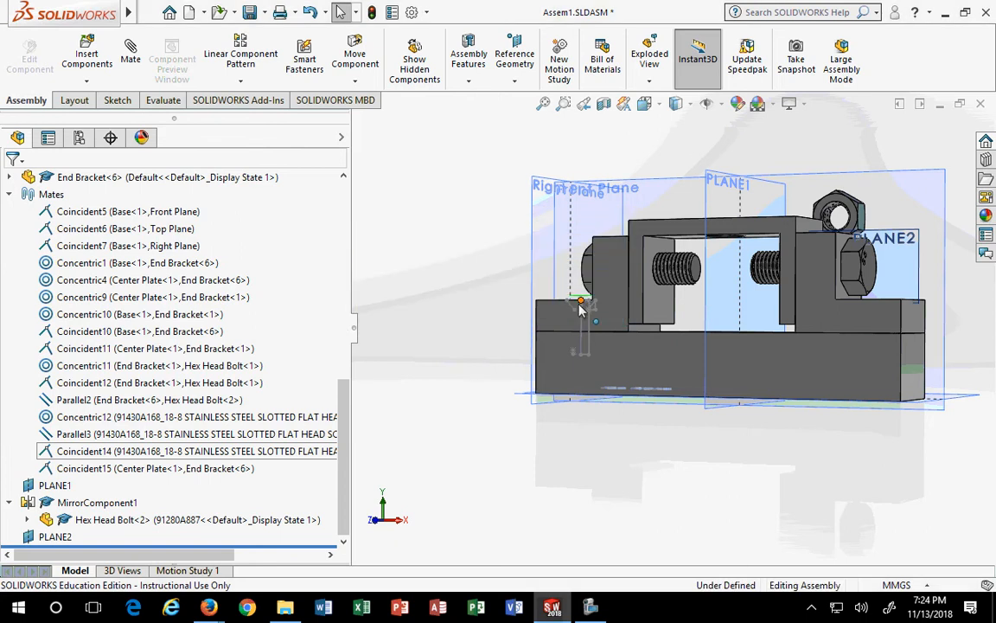
{"action": "middle_click_drag", "start_coordinate": [644, 304], "coordinate": [614, 376]}
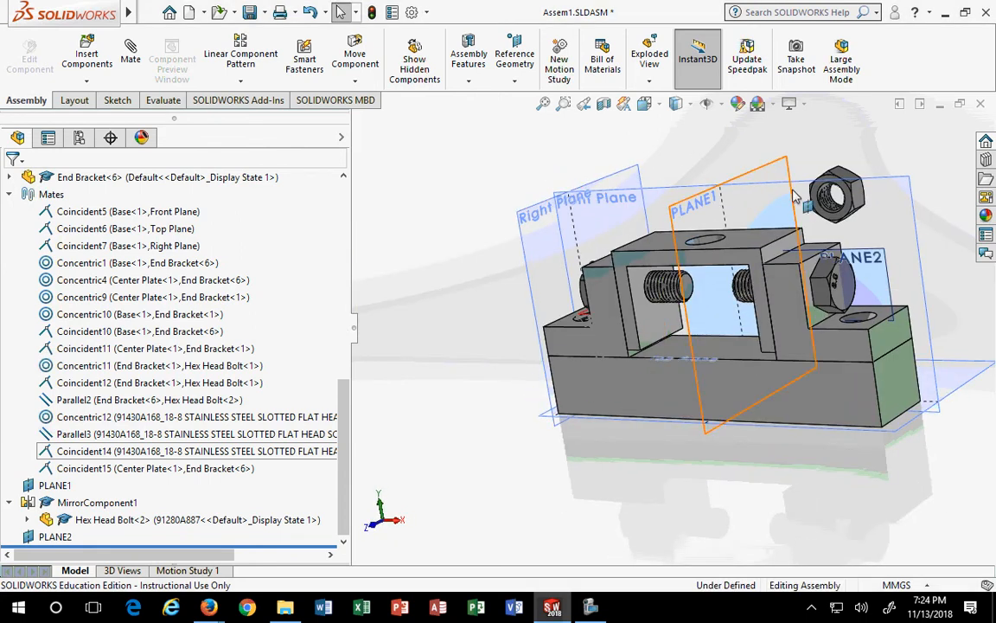
Move the loose Hex Head Nut across the assembly to just above the Hex Head Bolt<1> end
{"action": "left_click", "coordinate": [860, 199]}
{"action": "left_click", "coordinate": [860, 196]}
{"action": "left_click_drag", "start_coordinate": [861, 196], "coordinate": [478, 204]}
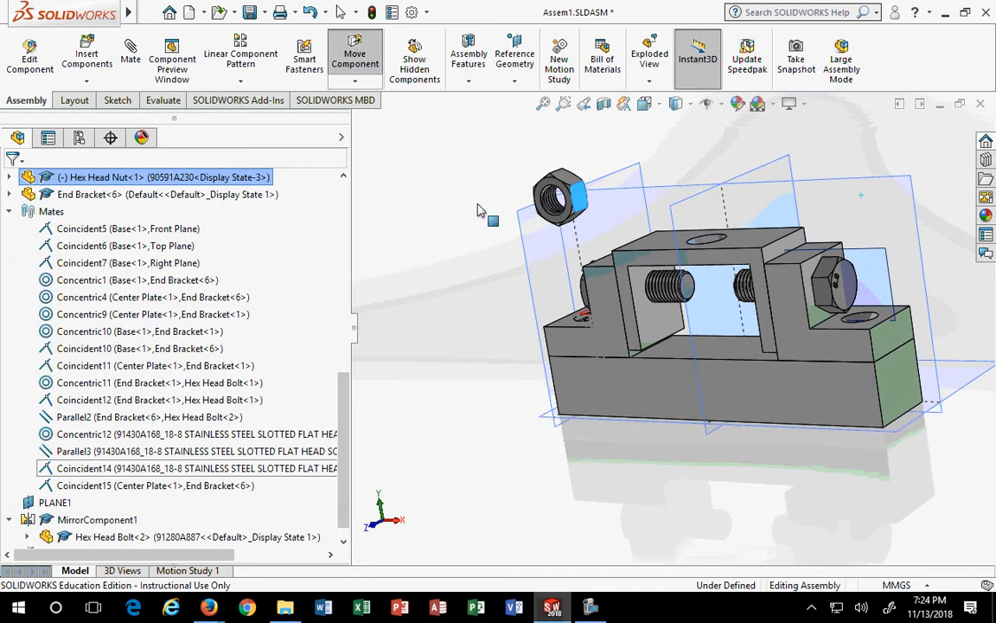
{"action": "key", "text": "Escape"}
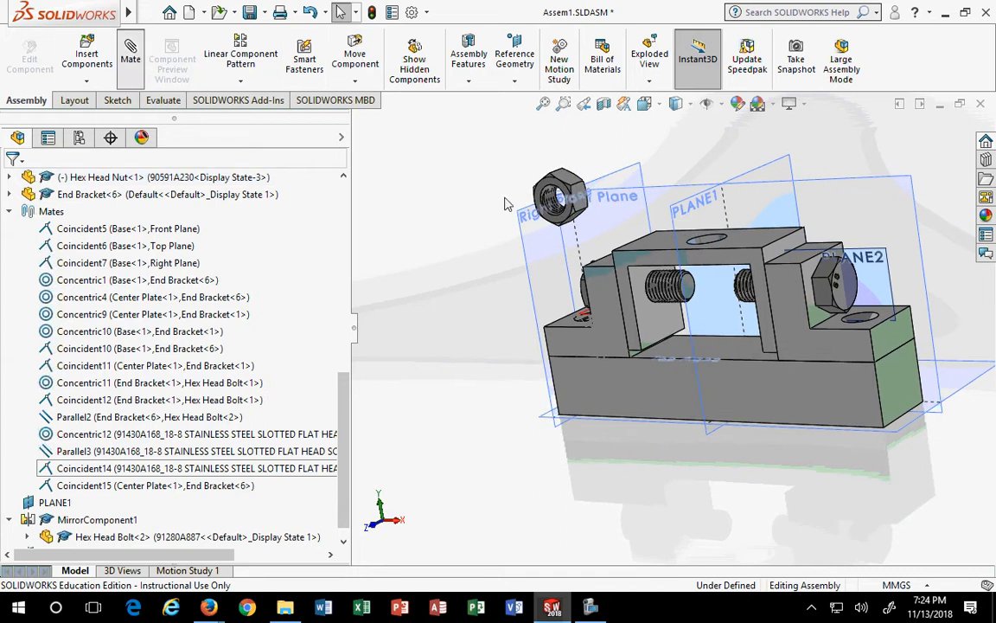
Set up a concentric mate between the Hex Head Nut's internal thread face and the Hex Head Bolt<1> thread face
{"action": "scroll", "coordinate": [519, 211], "scroll_direction": "down", "scroll_amount": 8}
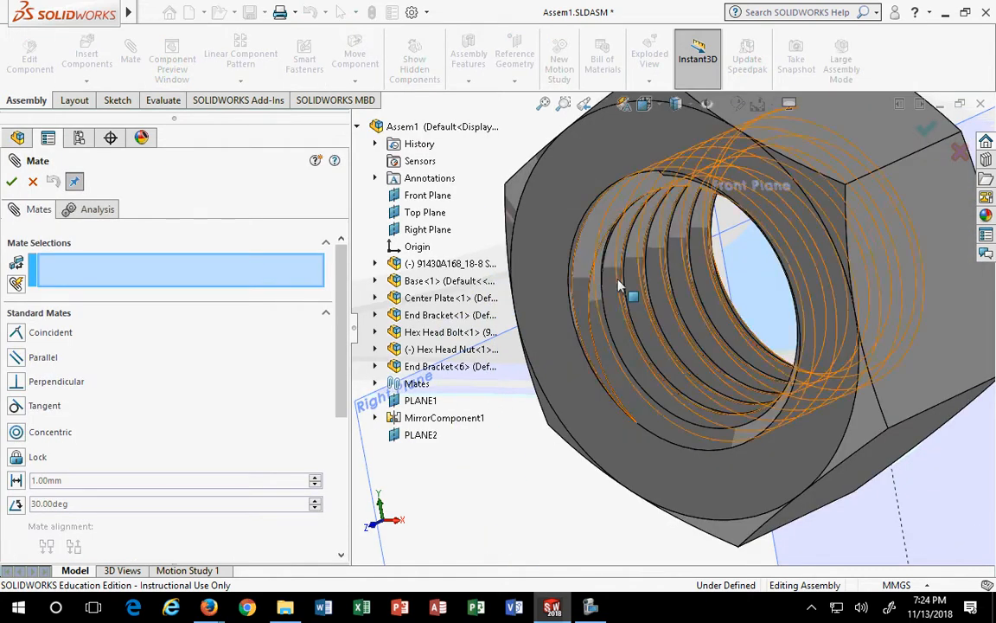
{"action": "scroll", "coordinate": [619, 286], "scroll_direction": "down", "scroll_amount": 3}
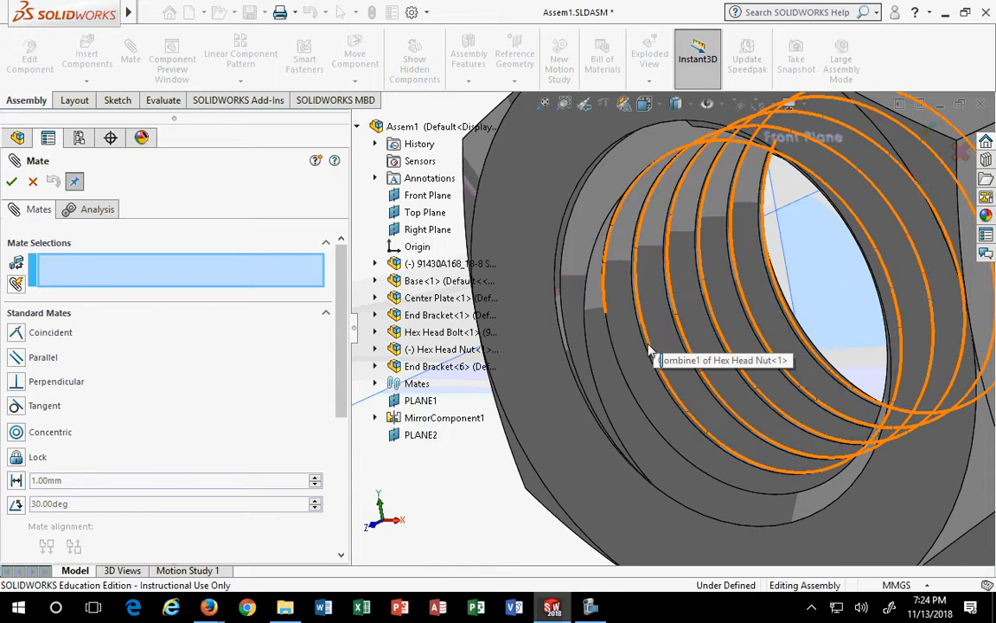
{"action": "scroll", "coordinate": [653, 346], "scroll_direction": "down", "scroll_amount": 3}
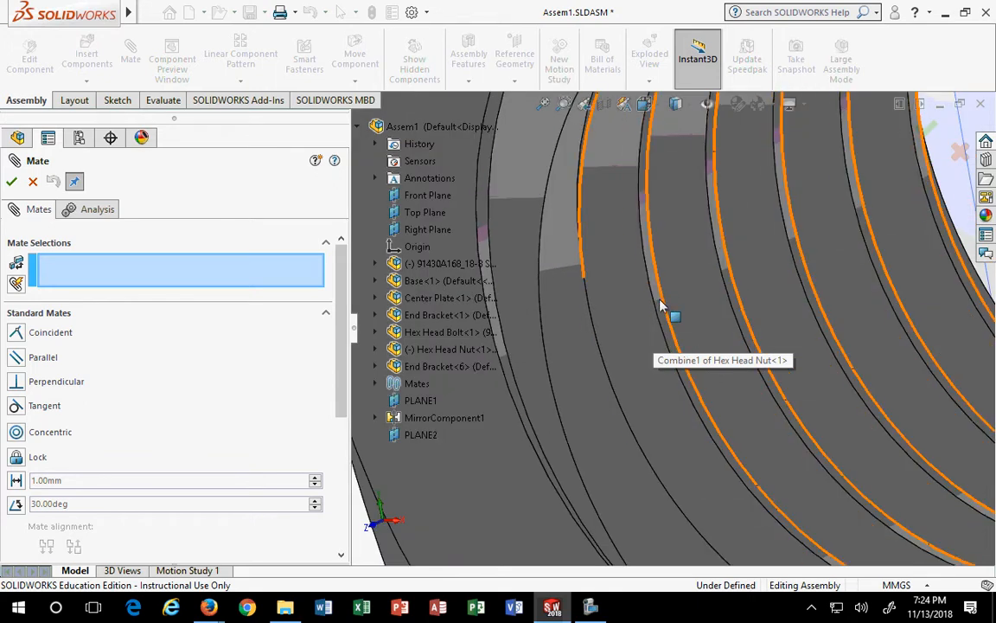
{"action": "left_click", "coordinate": [661, 307]}
{"action": "scroll", "coordinate": [666, 316], "scroll_direction": "up", "scroll_amount": 6}
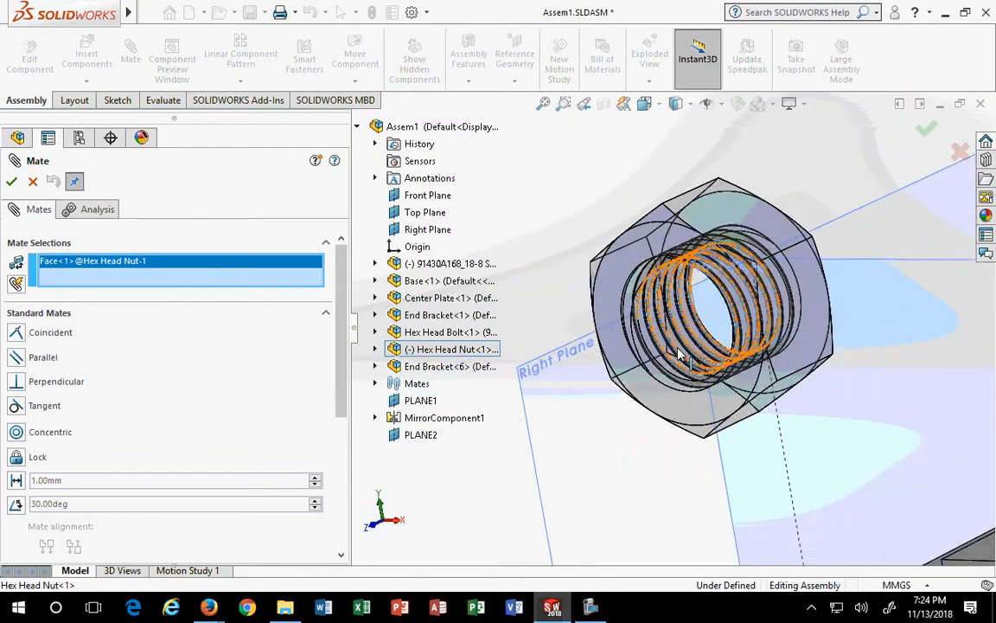
{"action": "scroll", "coordinate": [679, 355], "scroll_direction": "up", "scroll_amount": 8}
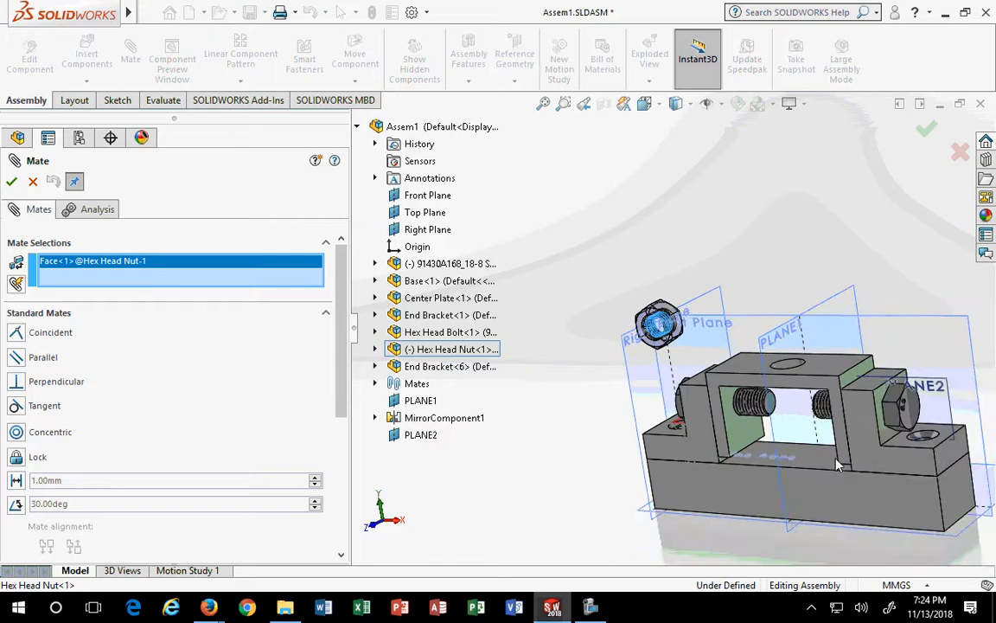
{"action": "scroll", "coordinate": [752, 445], "scroll_direction": "down", "scroll_amount": 6}
{"action": "scroll", "coordinate": [758, 361], "scroll_direction": "down", "scroll_amount": 3}
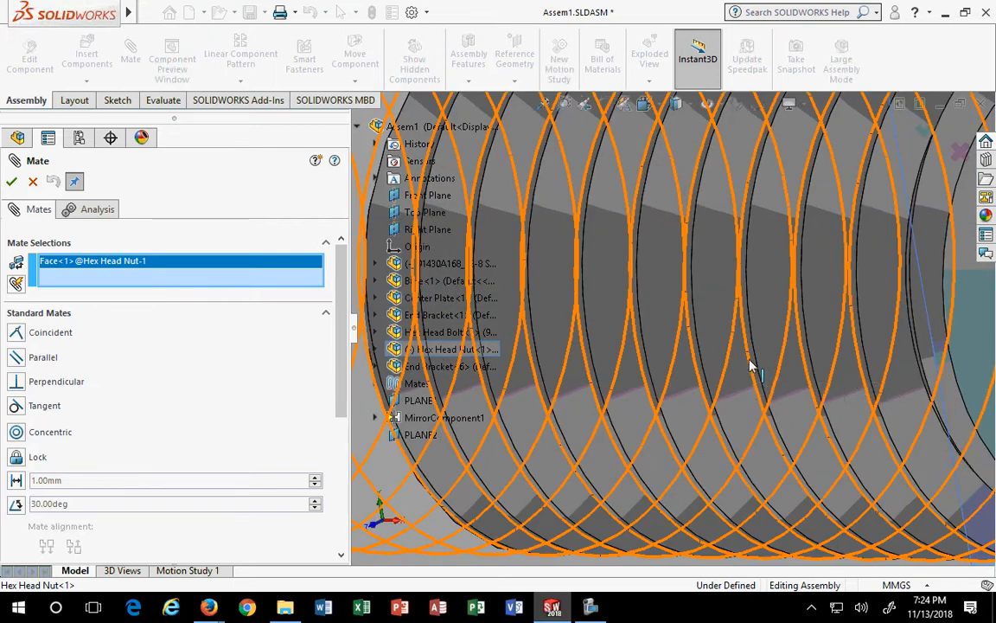
{"action": "left_click", "coordinate": [752, 366]}
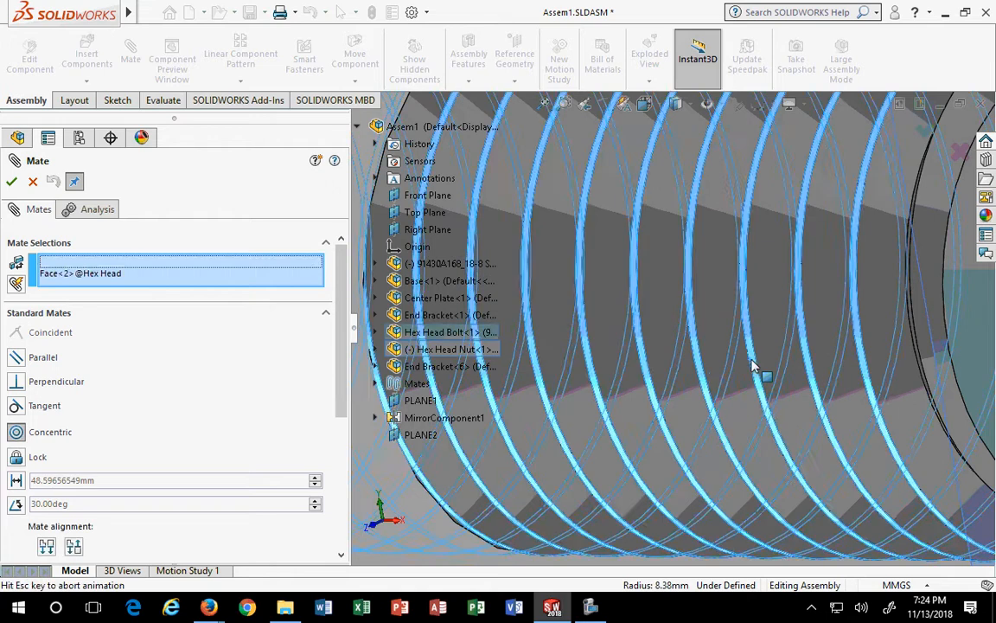
{"action": "scroll", "coordinate": [758, 391], "scroll_direction": "up", "scroll_amount": 9}
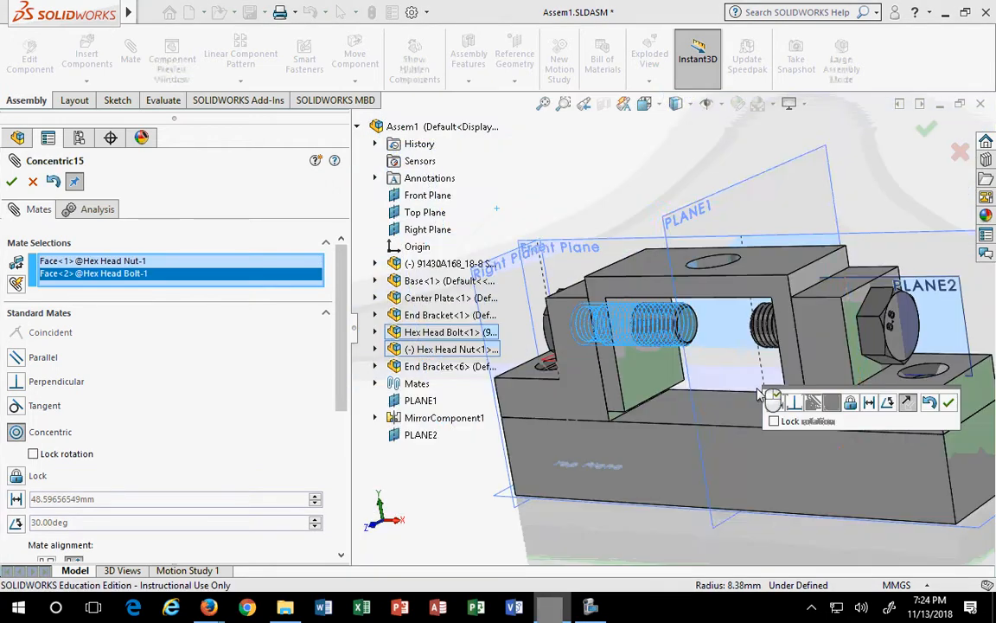
Examine the concentric nut and bolt alignment from several angles, accept the mate, and leave the Mate command
{"action": "middle_click_drag", "start_coordinate": [712, 374], "coordinate": [748, 348]}
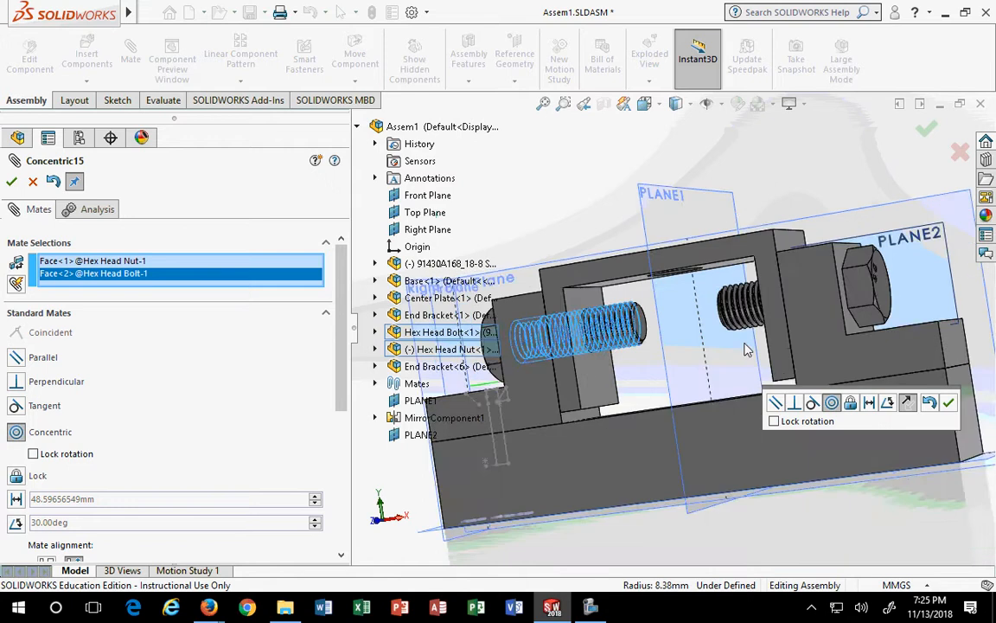
{"action": "scroll", "coordinate": [713, 333], "scroll_direction": "up", "scroll_amount": 2}
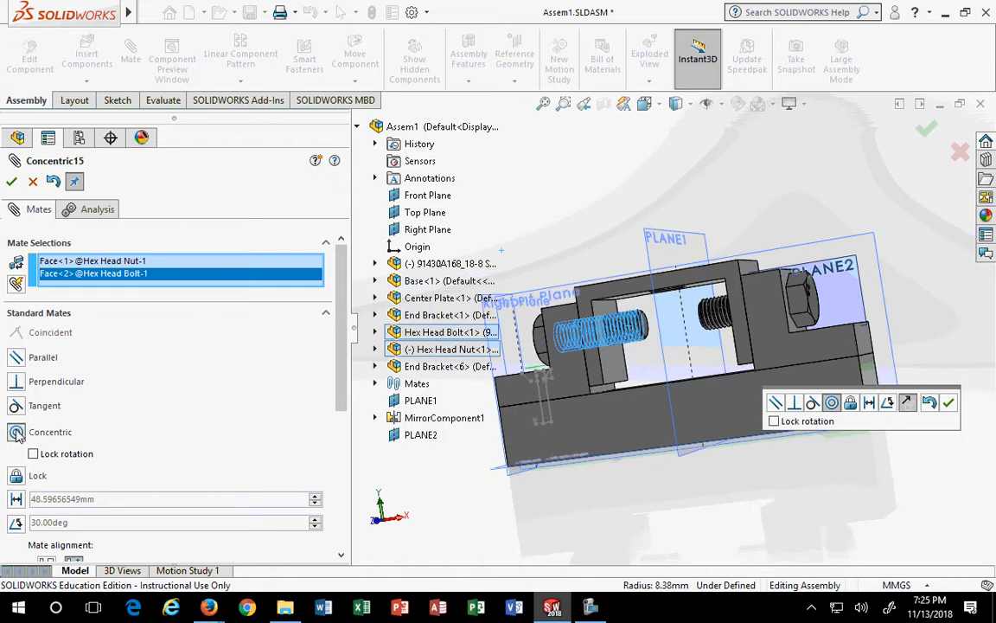
{"action": "middle_click_drag", "start_coordinate": [549, 432], "coordinate": [578, 424]}
{"action": "scroll", "coordinate": [572, 486], "scroll_direction": "up", "scroll_amount": 2}
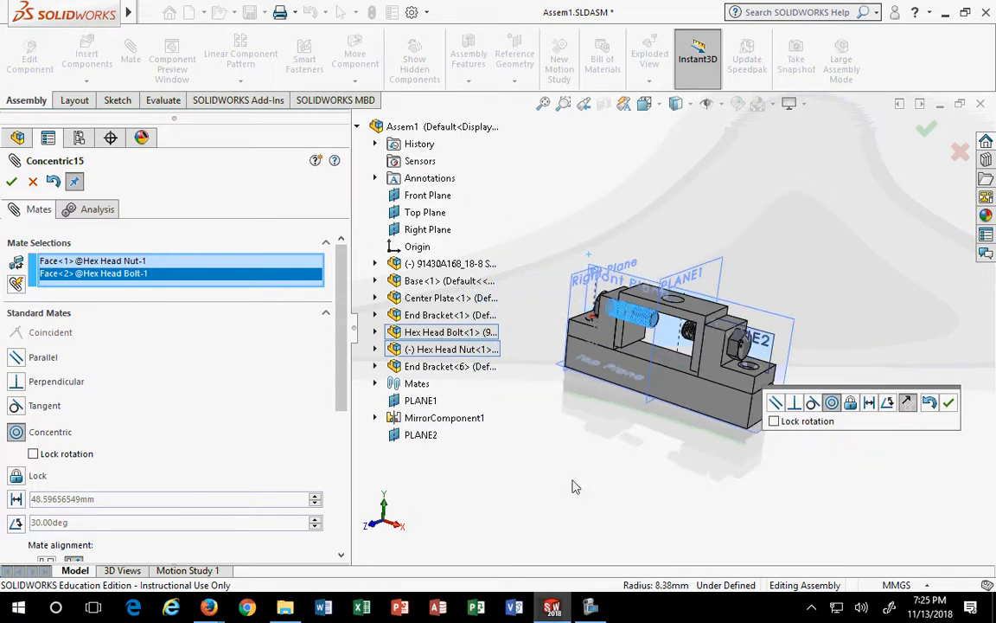
{"action": "scroll", "coordinate": [518, 406], "scroll_direction": "down", "scroll_amount": 3}
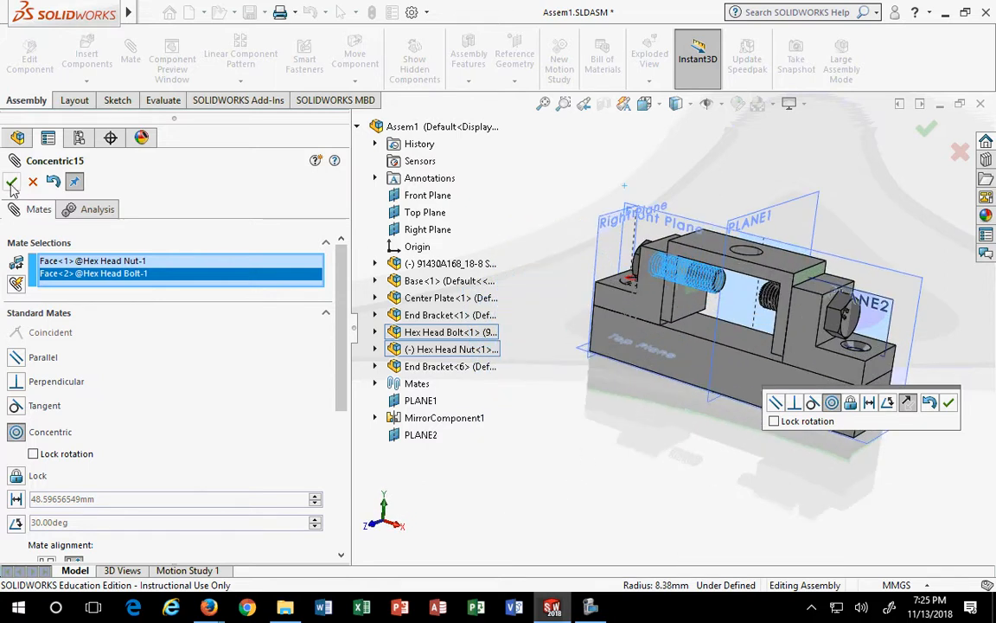
{"action": "left_click", "coordinate": [11, 182]}
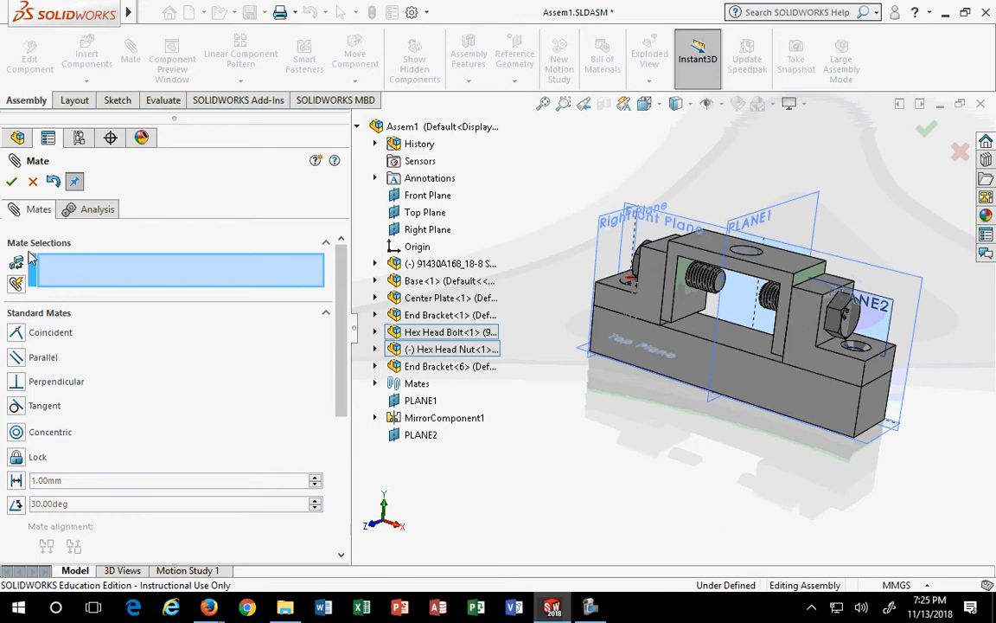
{"action": "left_click", "coordinate": [32, 182]}
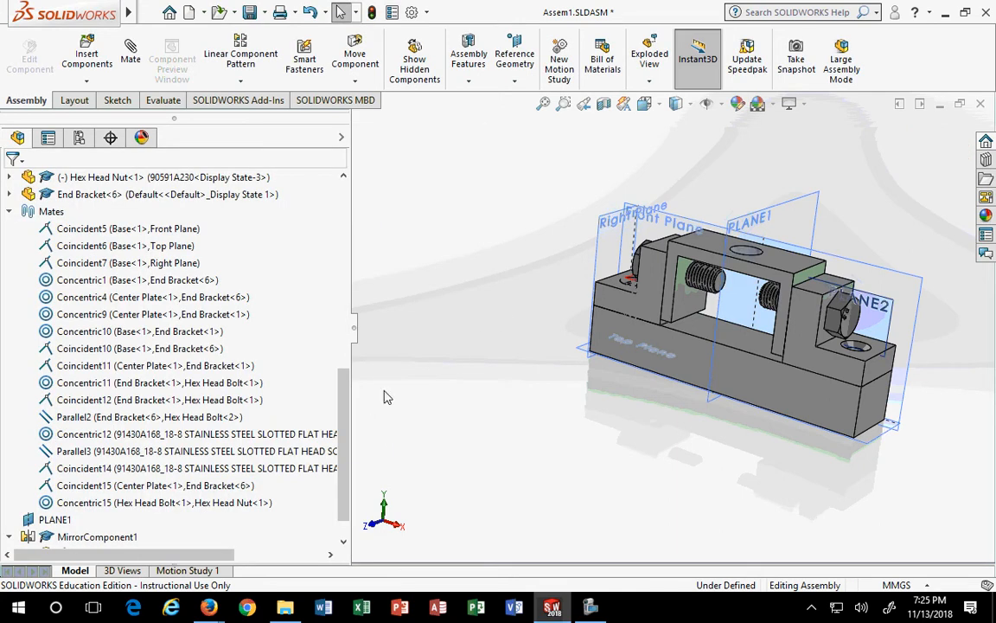
Collapse the assembly's Mates folder and the End Bracket<1> entry in the feature tree
{"action": "left_click", "coordinate": [8, 211]}
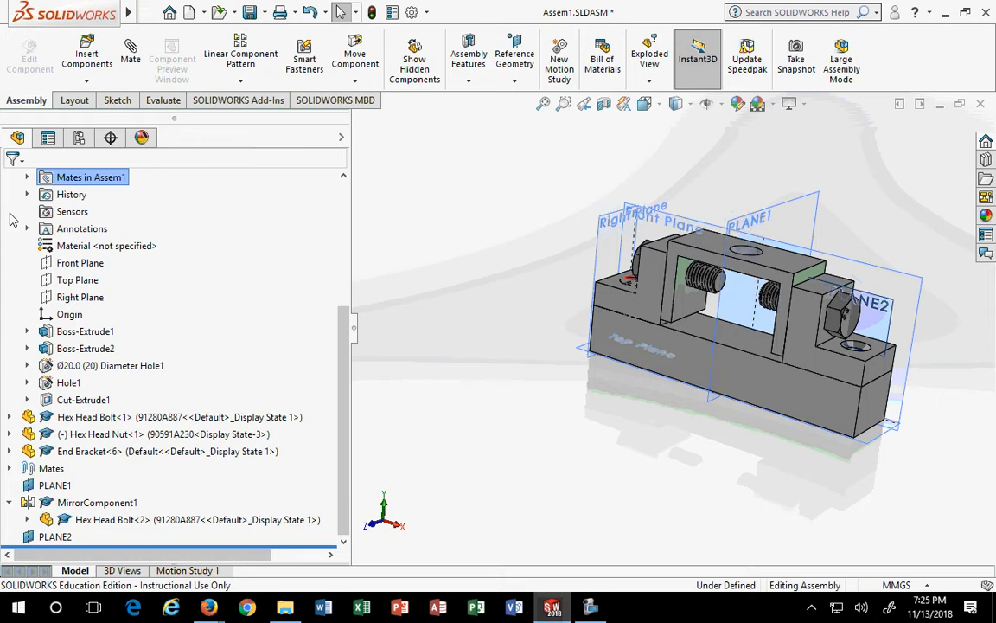
{"action": "scroll", "coordinate": [176, 336], "scroll_direction": "up", "scroll_amount": 3}
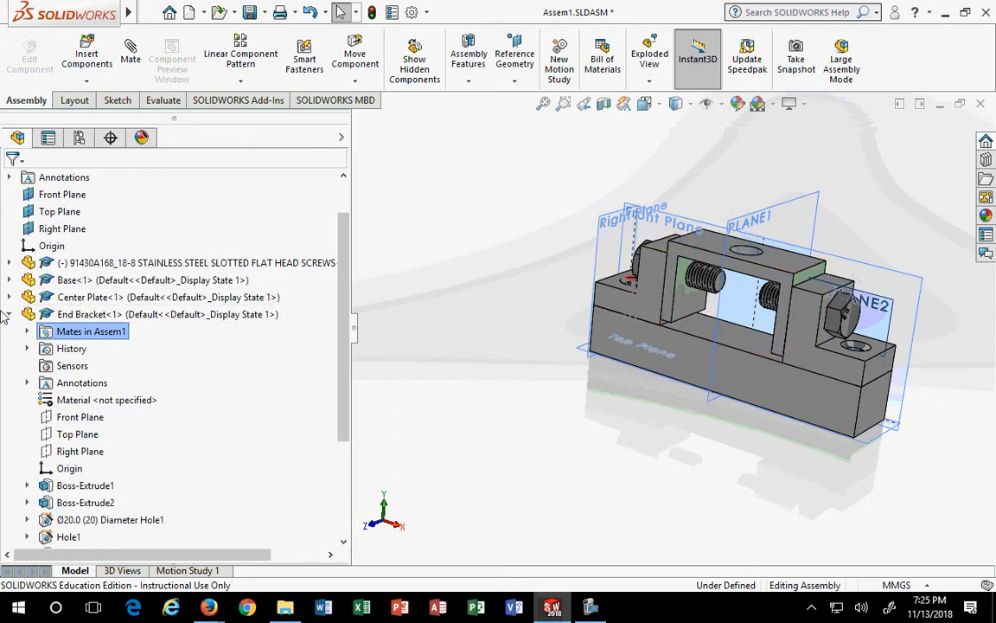
{"action": "left_click", "coordinate": [10, 314]}
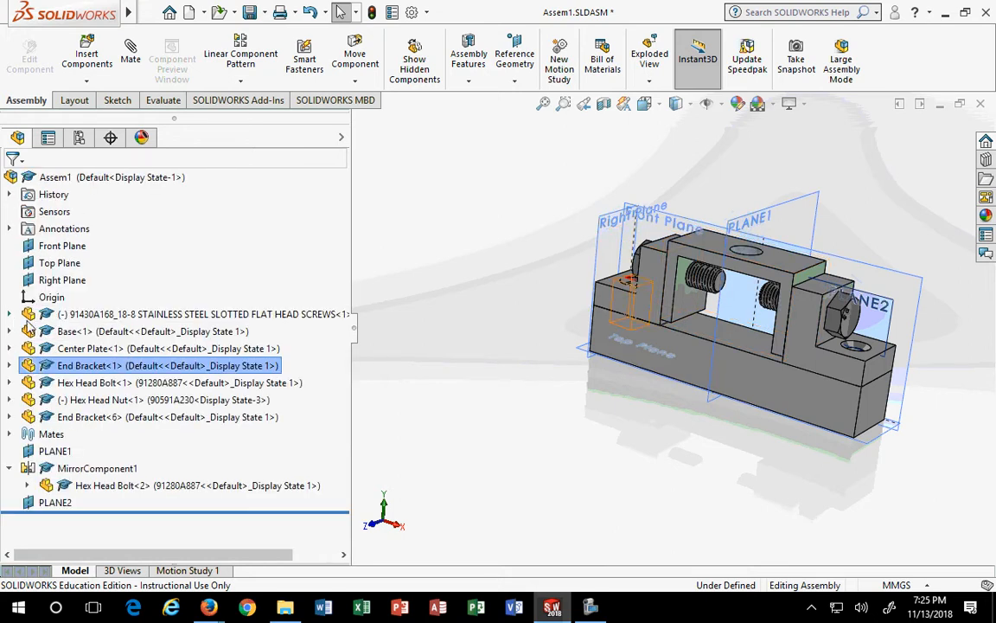
Locate Hex Head Nut<1> through its tree entry and examine where it sits relative to End Bracket<1>
{"action": "left_click", "coordinate": [121, 400]}
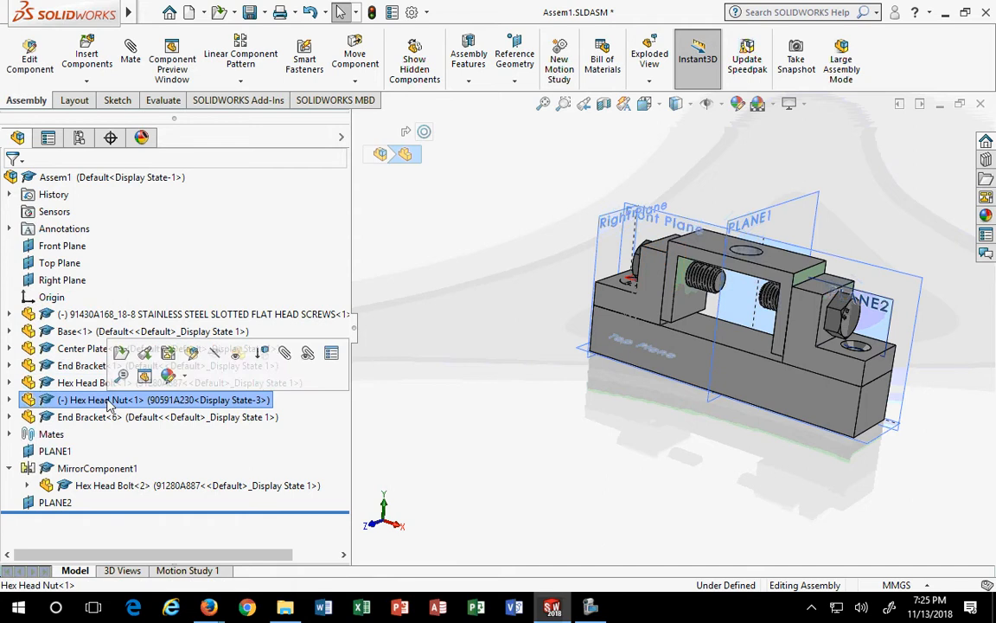
{"action": "scroll", "coordinate": [942, 352], "scroll_direction": "down", "scroll_amount": 3}
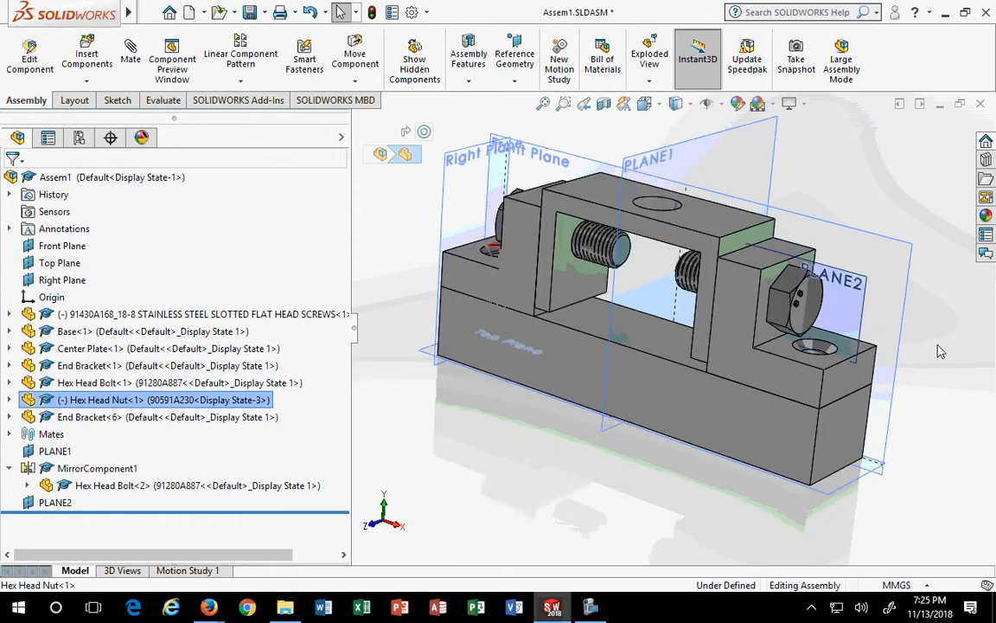
{"action": "scroll", "coordinate": [941, 351], "scroll_direction": "up", "scroll_amount": 3}
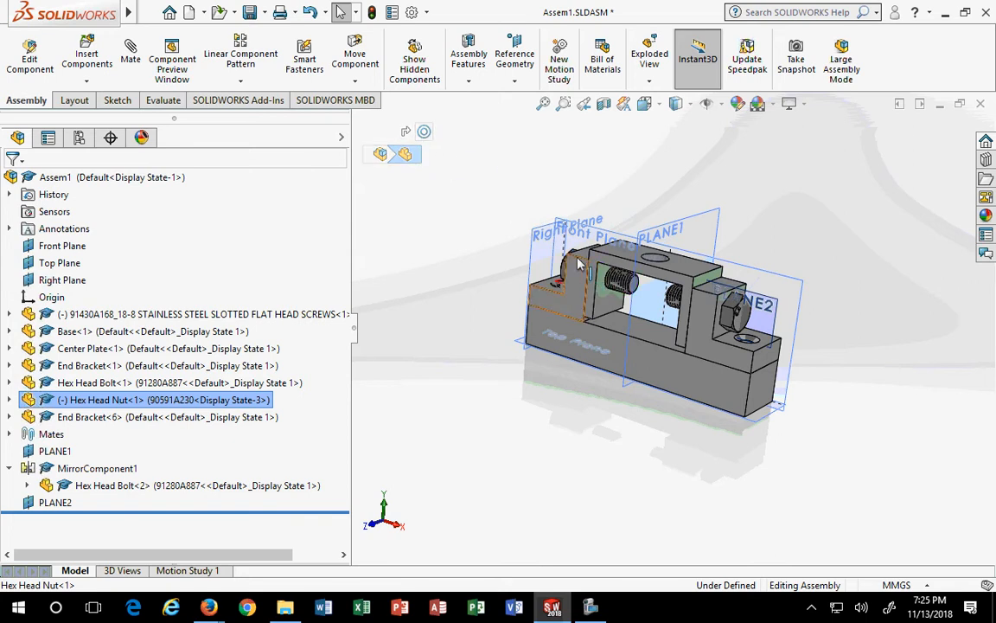
{"action": "left_click", "coordinate": [424, 134]}
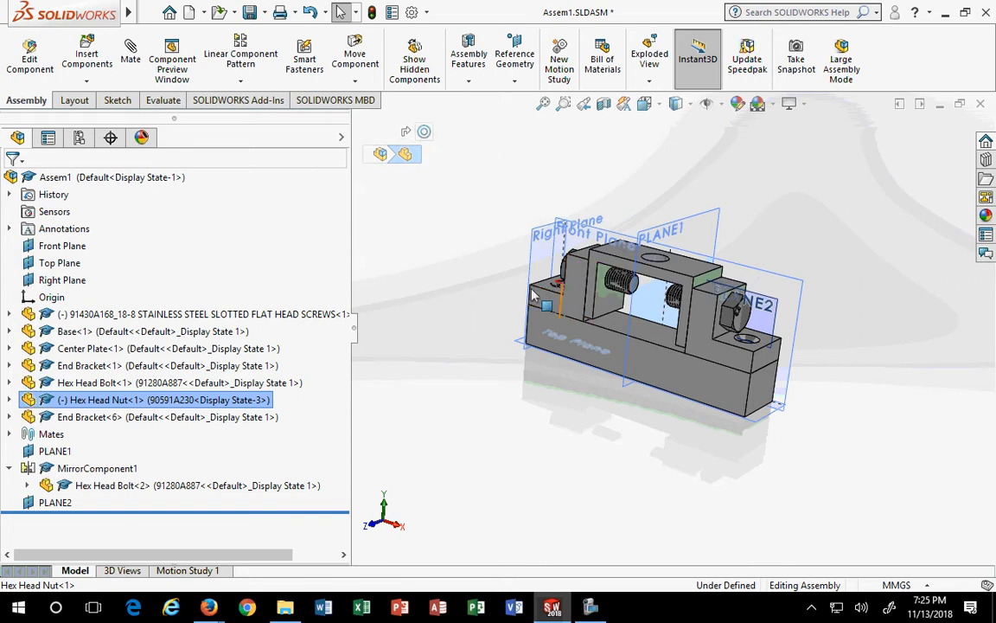
{"action": "middle_click_drag", "start_coordinate": [558, 236], "coordinate": [666, 429]}
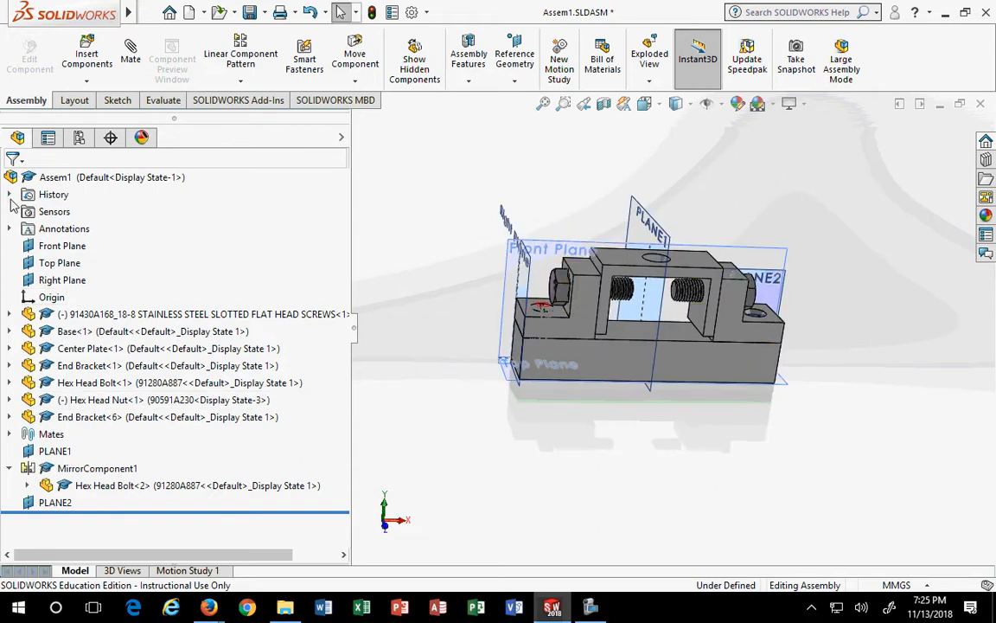
{"action": "left_click", "coordinate": [104, 408]}
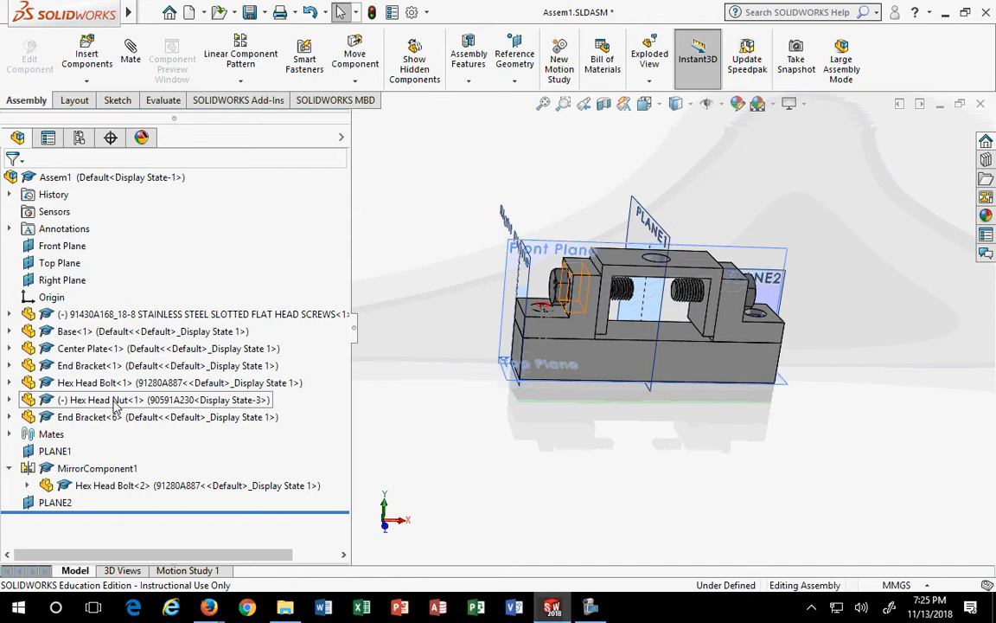
Try making End Bracket<1> transparent to expose the nut inside it, and switch the transparency back off
{"action": "left_click", "coordinate": [580, 331]}
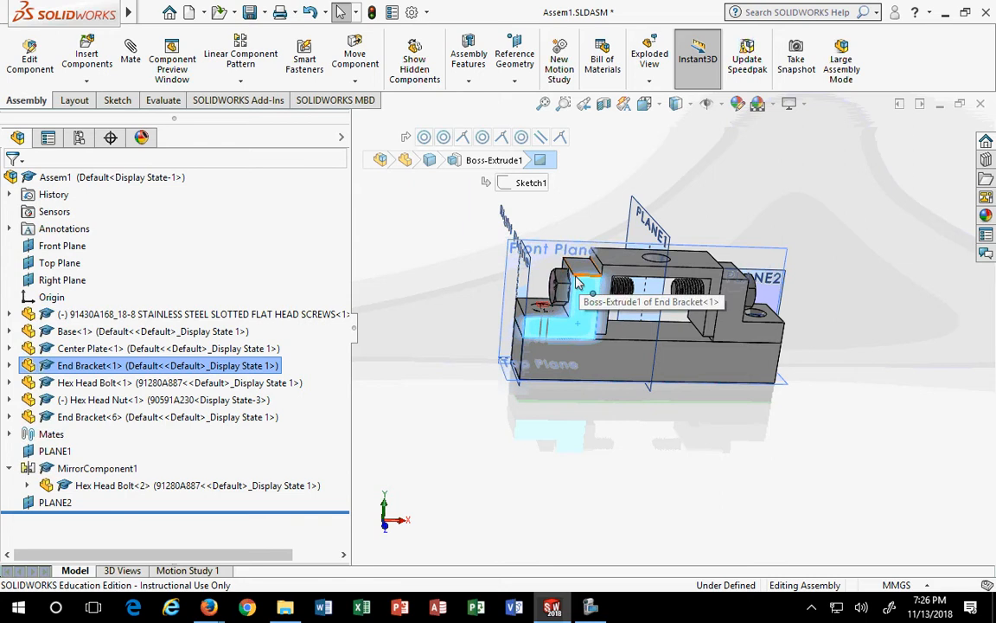
{"action": "left_click", "coordinate": [447, 340]}
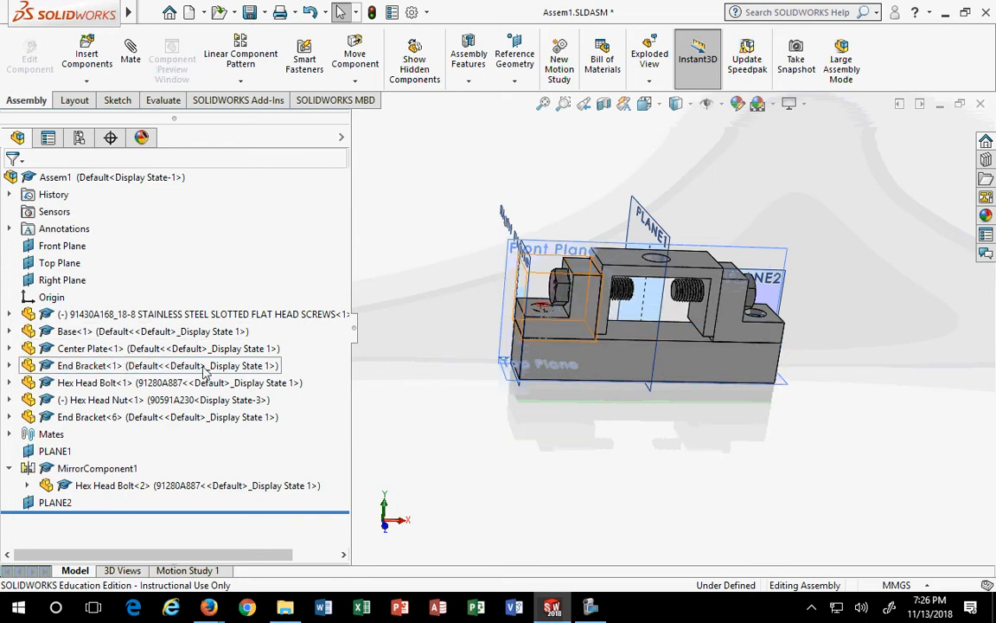
{"action": "left_click", "coordinate": [584, 320]}
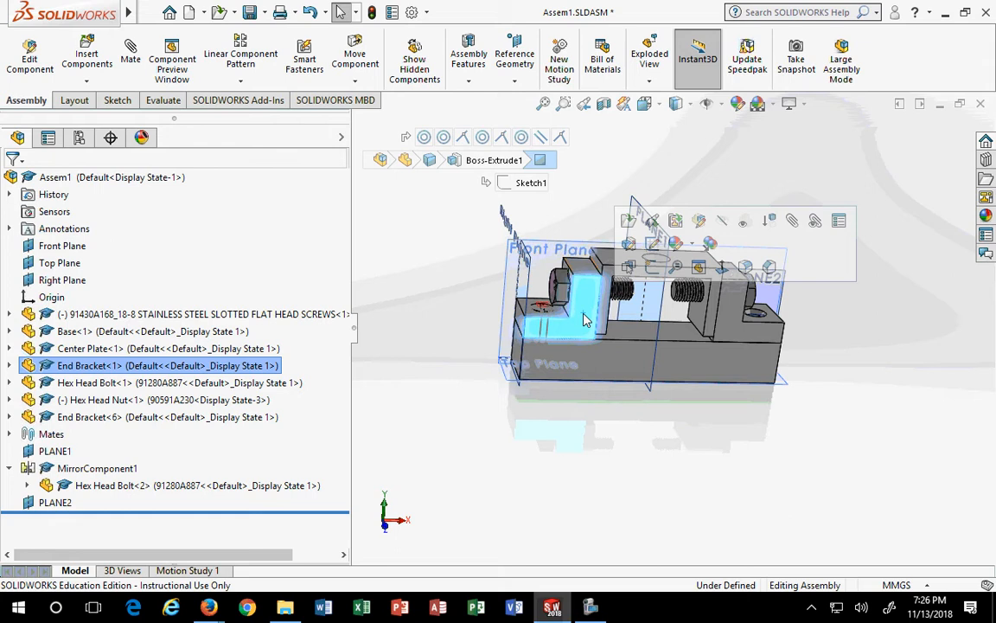
{"action": "left_click", "coordinate": [102, 367]}
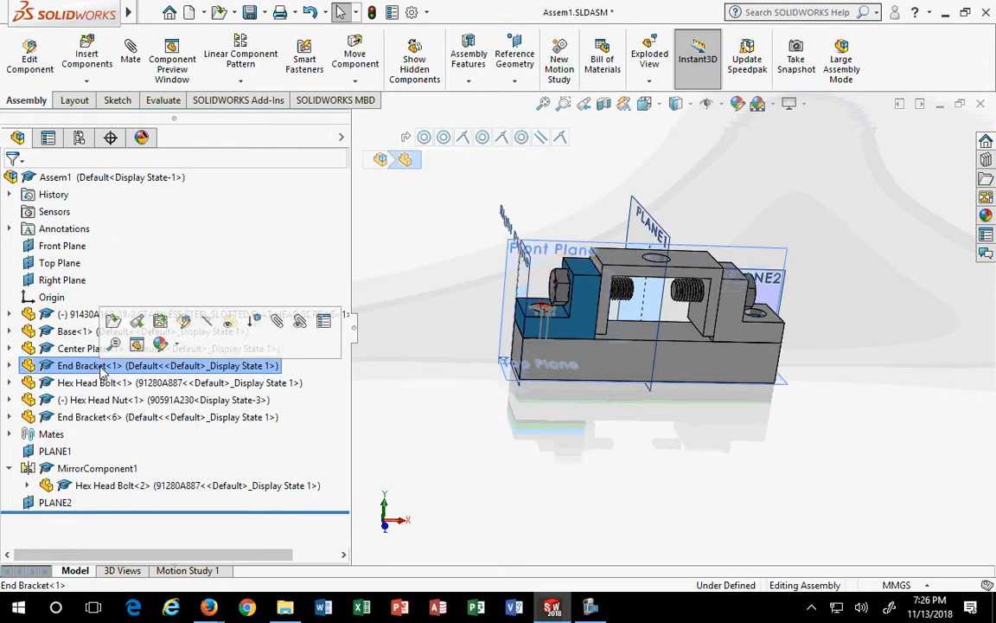
{"action": "left_click", "coordinate": [231, 327]}
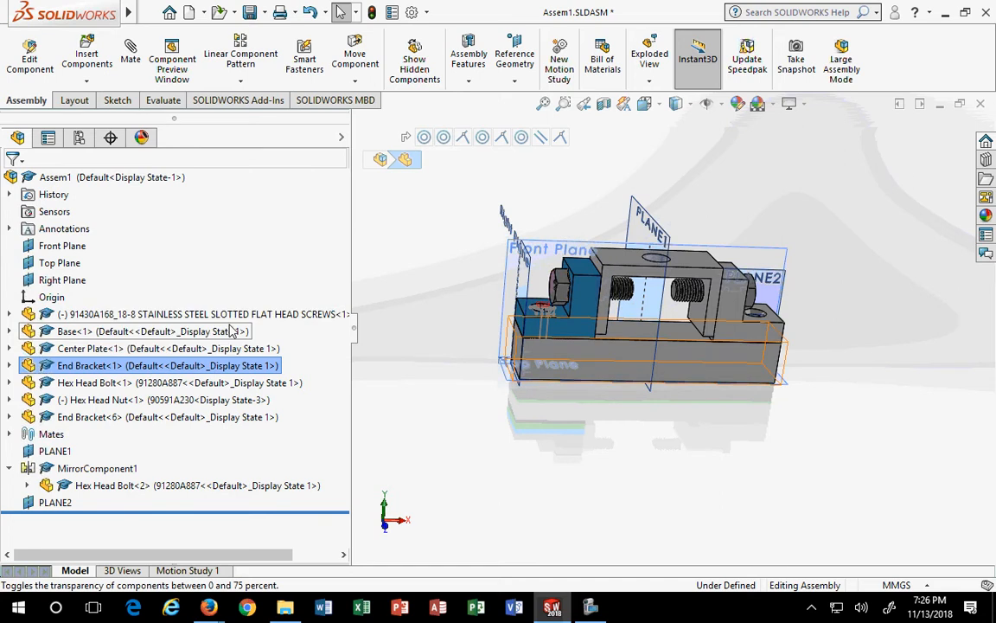
{"action": "right_click", "coordinate": [154, 370]}
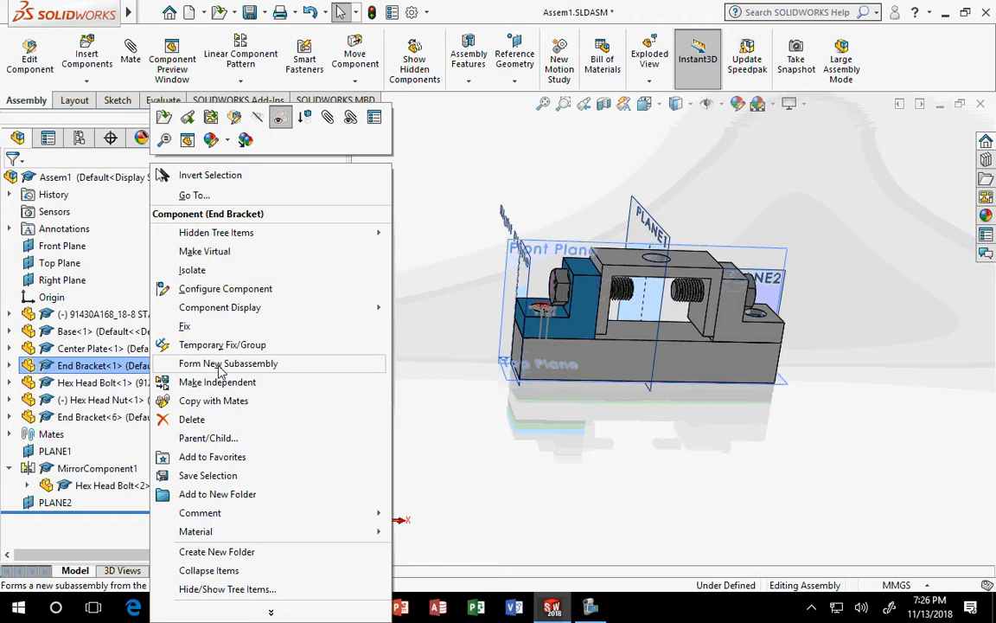
{"action": "left_click", "coordinate": [281, 119]}
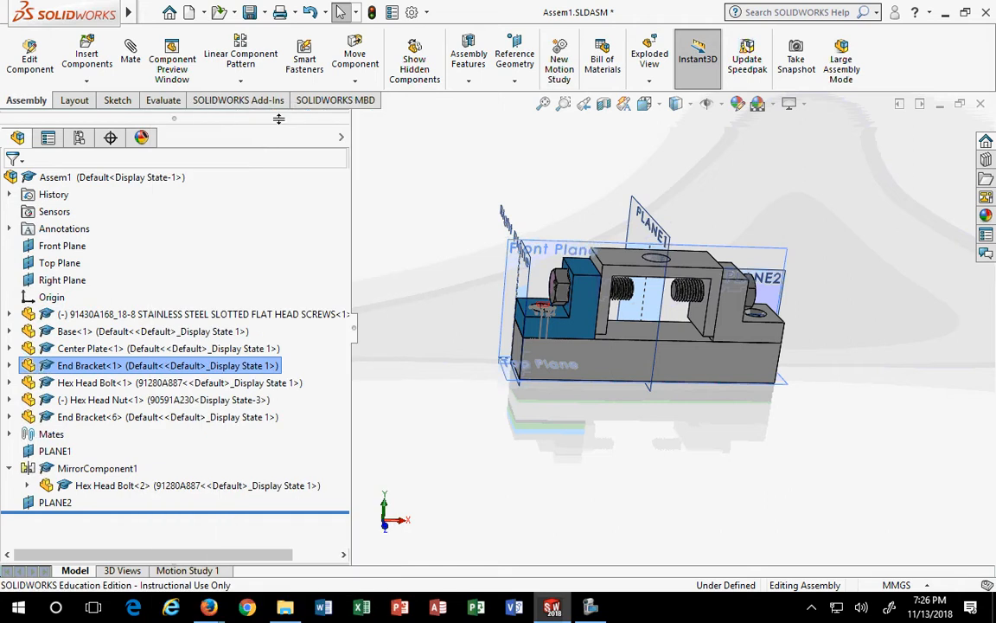
Hide the End Bracket<1> component to expose the hex head nut on the bolt
{"action": "right_click", "coordinate": [76, 370]}
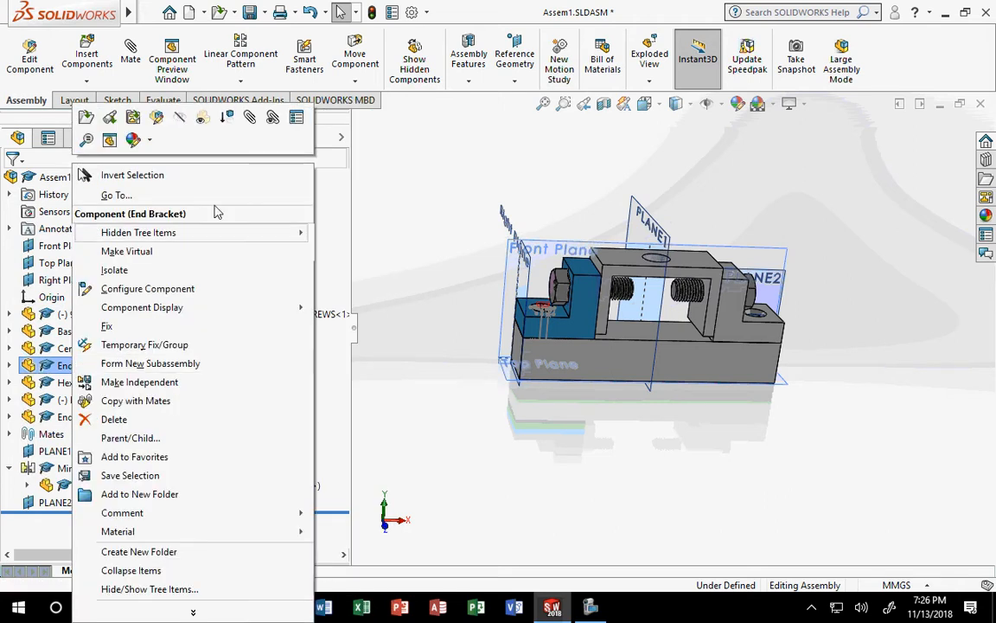
{"action": "left_click", "coordinate": [183, 122]}
{"action": "left_click", "coordinate": [666, 418]}
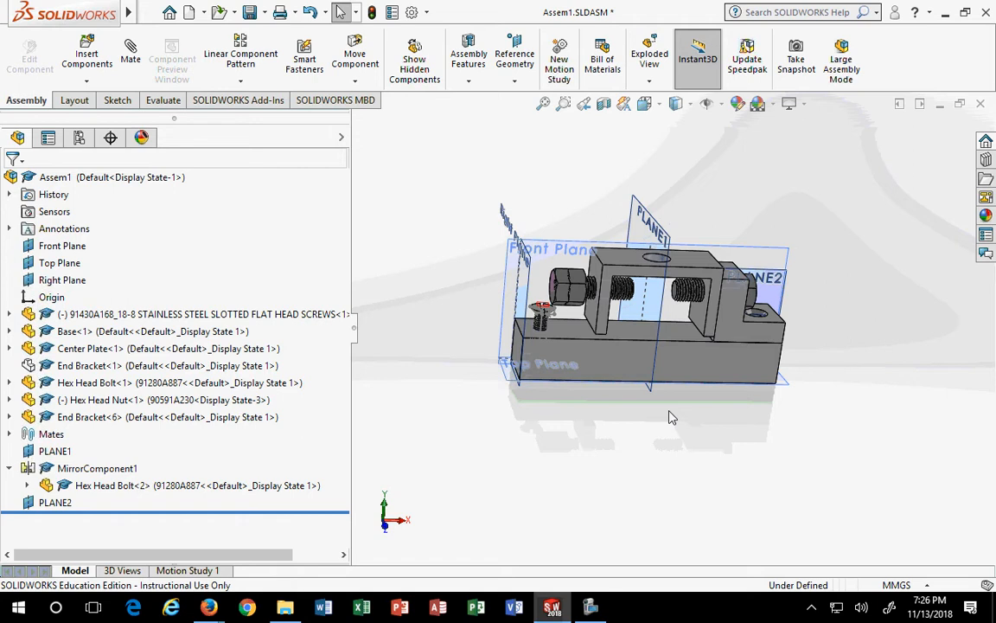
{"action": "scroll", "coordinate": [740, 361], "scroll_direction": "down", "scroll_amount": 3}
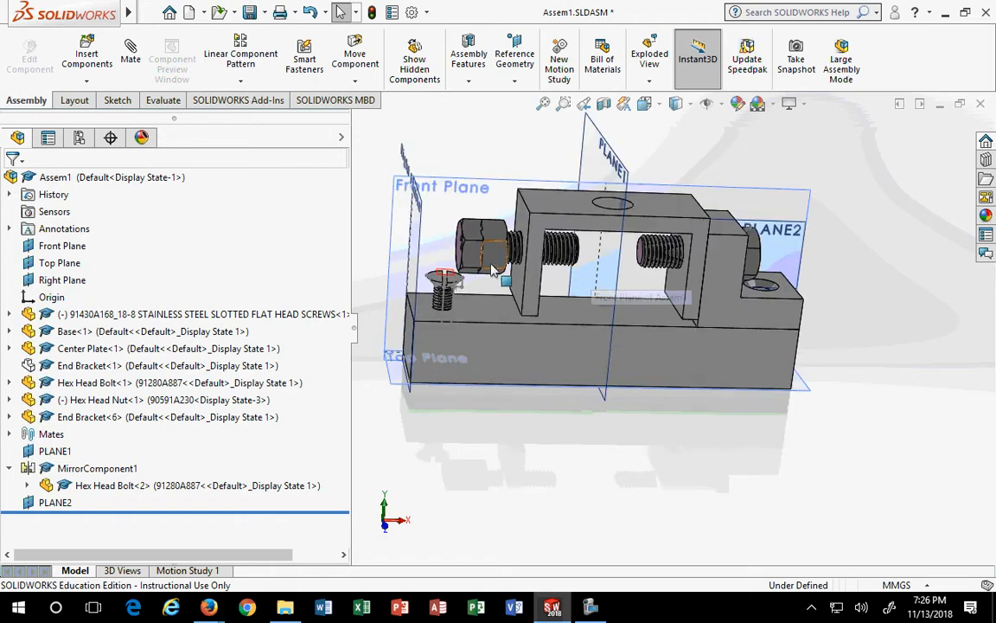
Slide the hex head nut along the bolt into the center plate's opening, and show the hidden End Bracket<1> component
{"action": "left_click_drag", "start_coordinate": [495, 260], "coordinate": [574, 270]}
{"action": "left_click", "coordinate": [558, 484]}
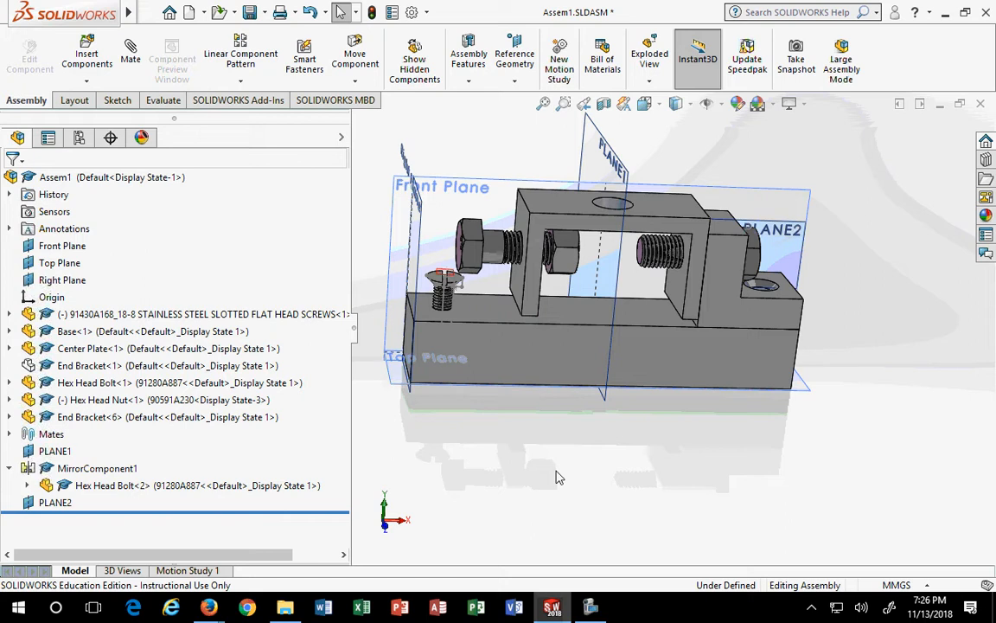
{"action": "left_click", "coordinate": [87, 365]}
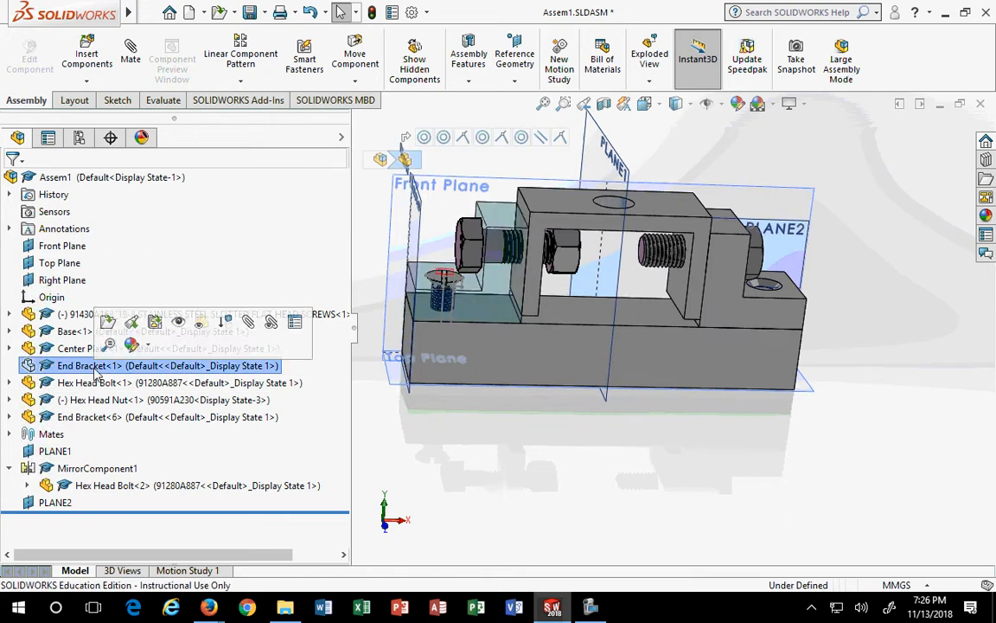
{"action": "left_click", "coordinate": [179, 321]}
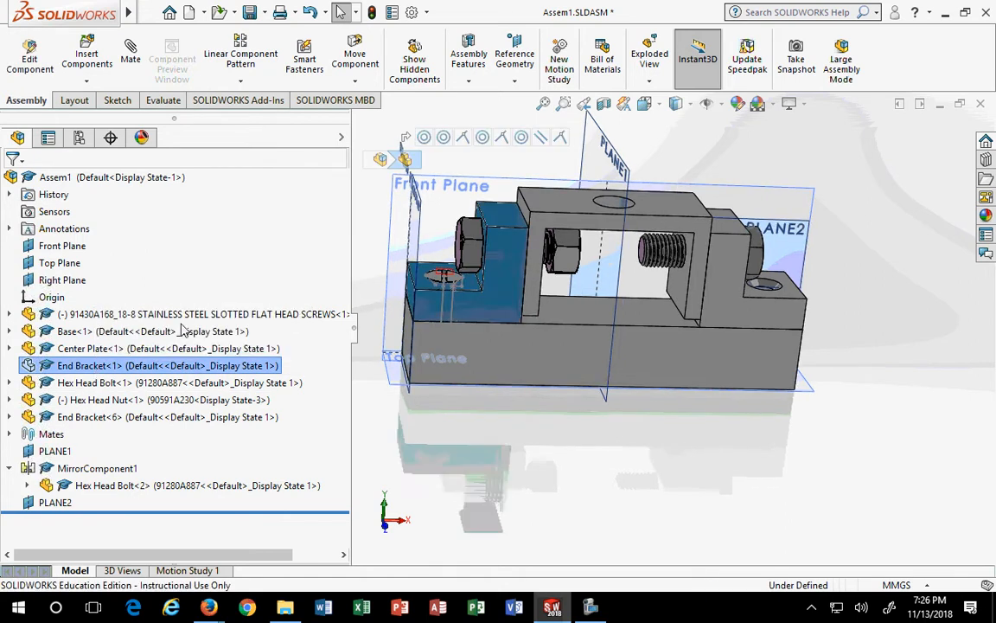
{"action": "left_click", "coordinate": [585, 450]}
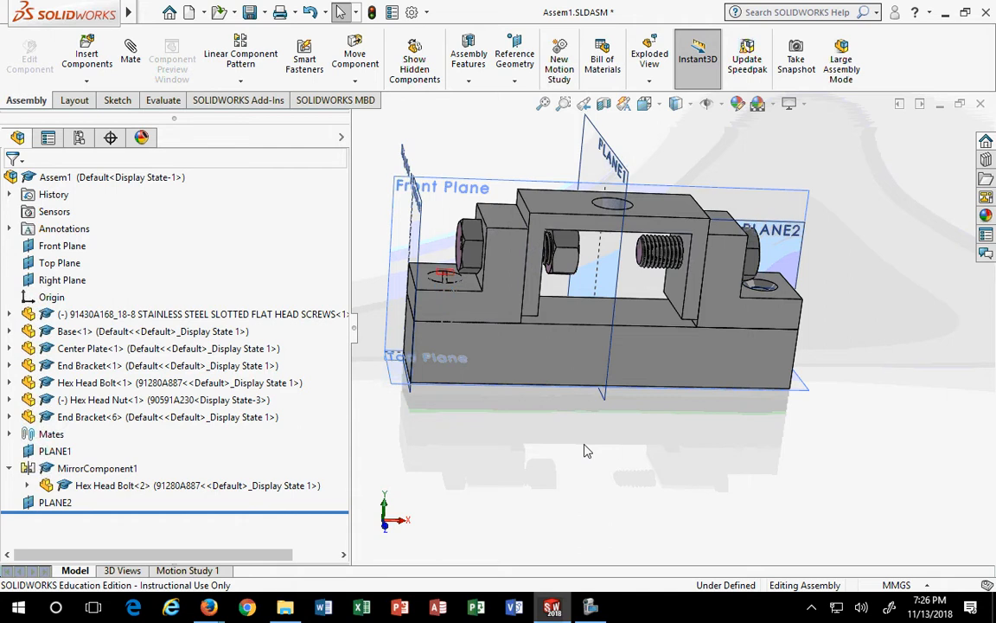
Hide the End Bracket<1> component once more and show it again
{"action": "left_click", "coordinate": [85, 366]}
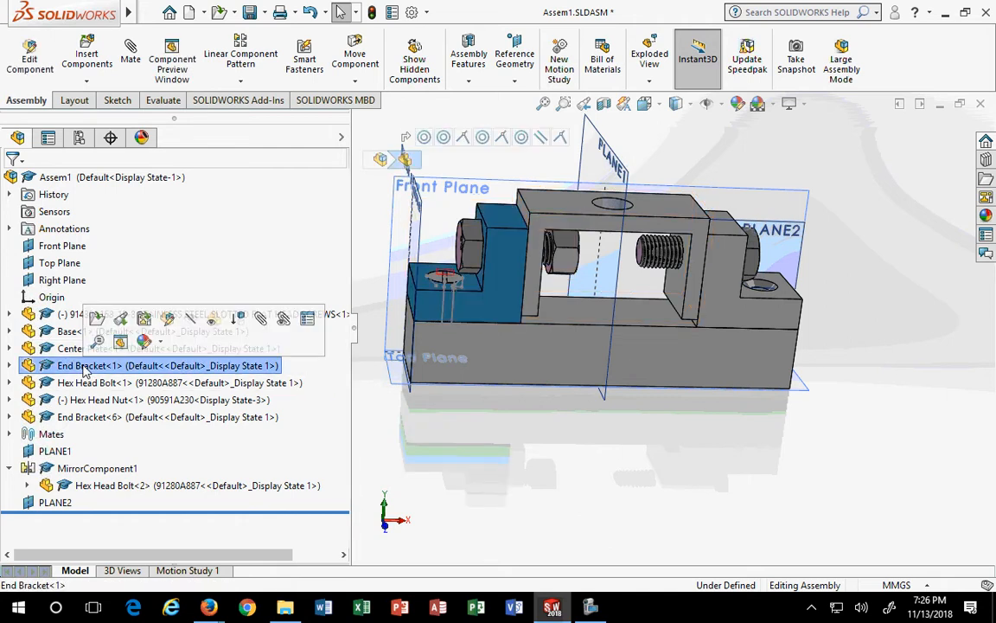
{"action": "left_click", "coordinate": [192, 320]}
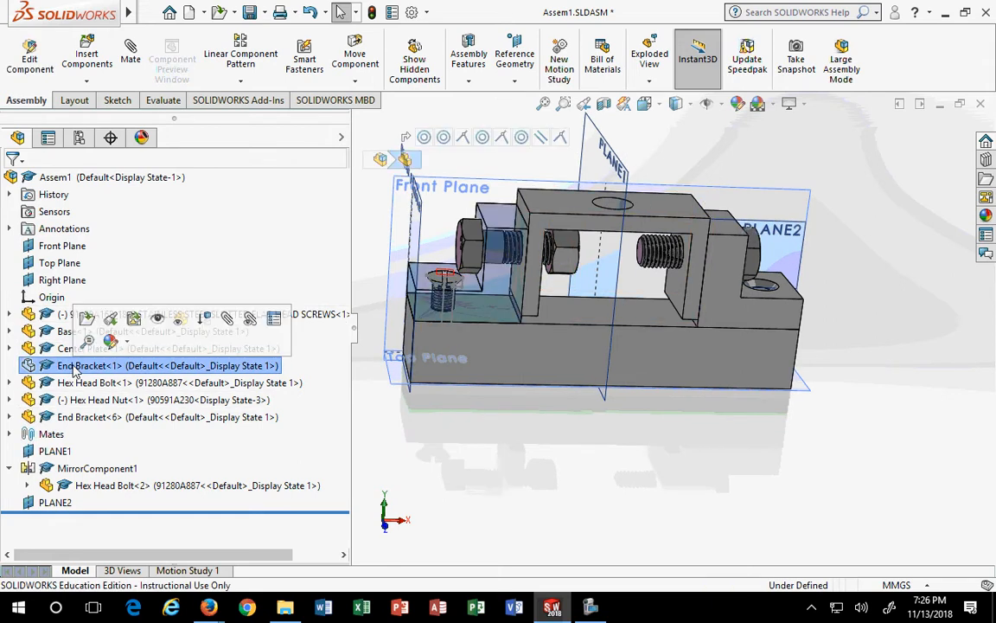
{"action": "left_click", "coordinate": [157, 319]}
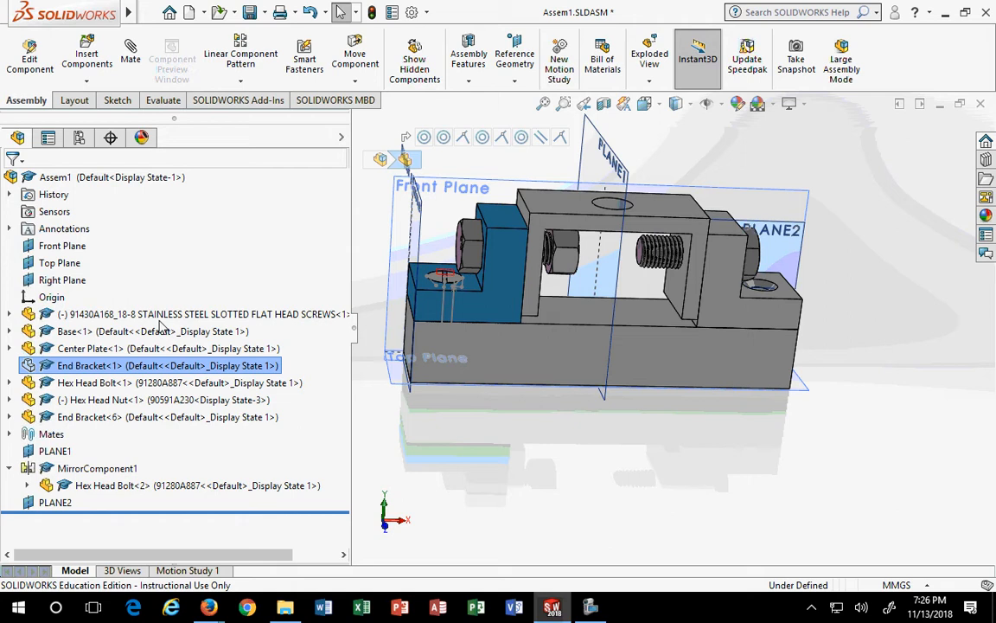
{"action": "left_click", "coordinate": [444, 425]}
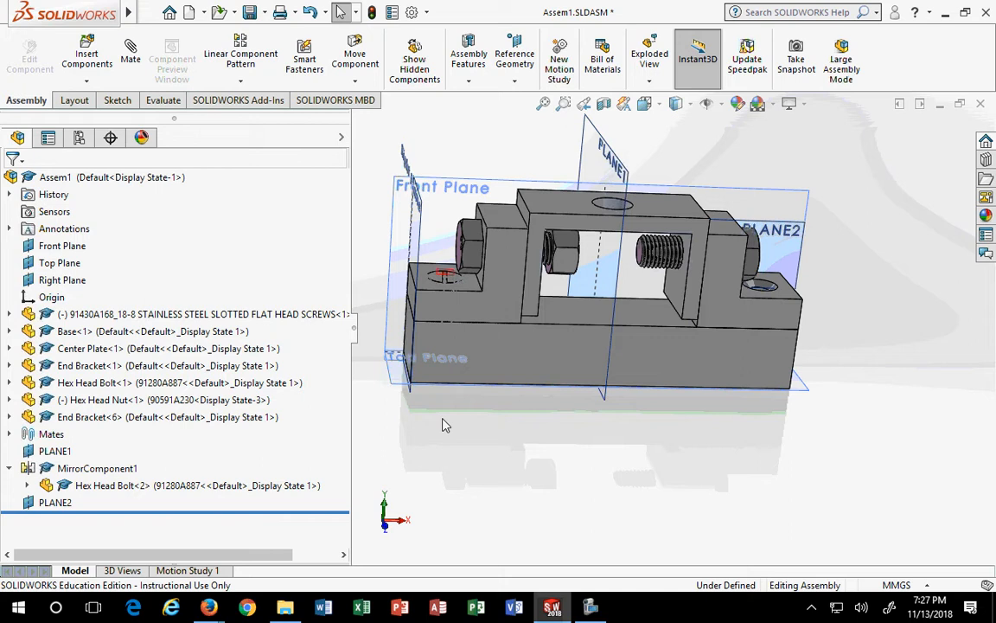
Add a parallel mate between the slot face of the slotted flat head screw and the long front face of End Bracket<1>
{"action": "middle_click_drag", "start_coordinate": [504, 324], "coordinate": [556, 423]}
{"action": "scroll", "coordinate": [483, 309], "scroll_direction": "down", "scroll_amount": 3}
{"action": "scroll", "coordinate": [487, 302], "scroll_direction": "down", "scroll_amount": 3}
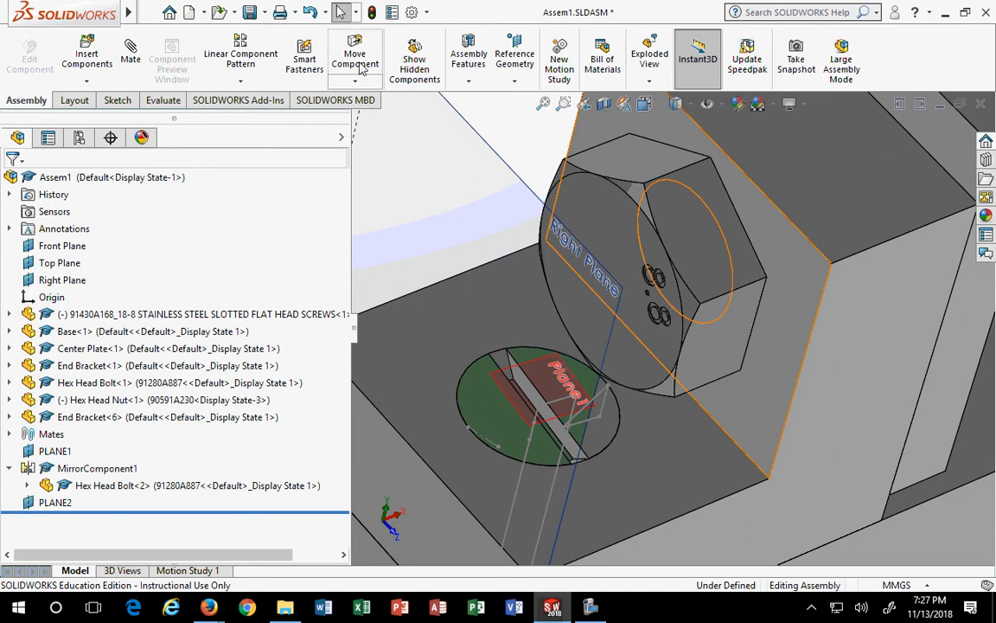
{"action": "scroll", "coordinate": [530, 435], "scroll_direction": "down", "scroll_amount": 2}
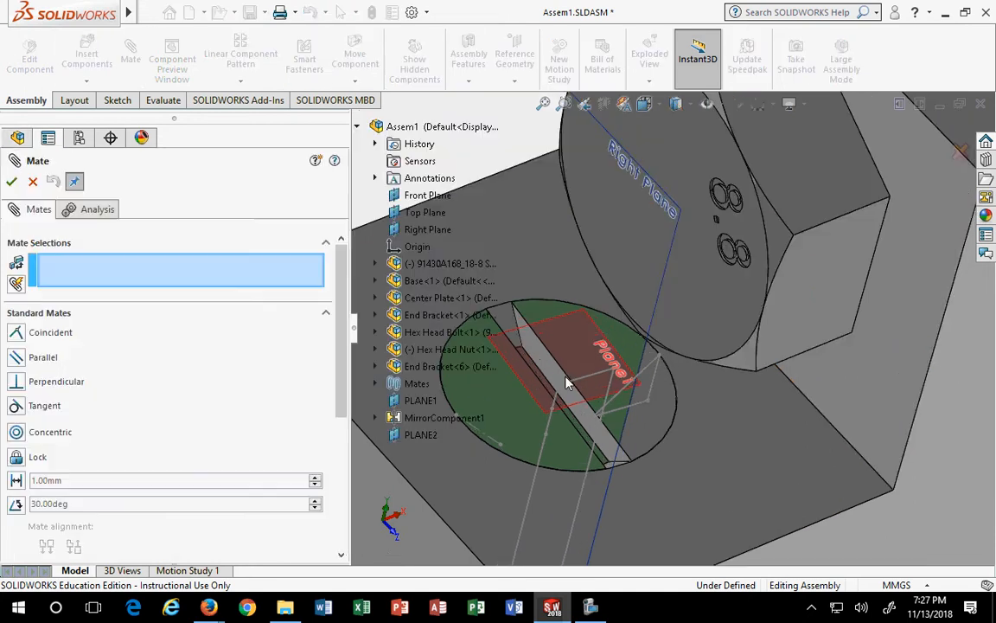
{"action": "left_click", "coordinate": [542, 366]}
{"action": "scroll", "coordinate": [519, 355], "scroll_direction": "up", "scroll_amount": 5}
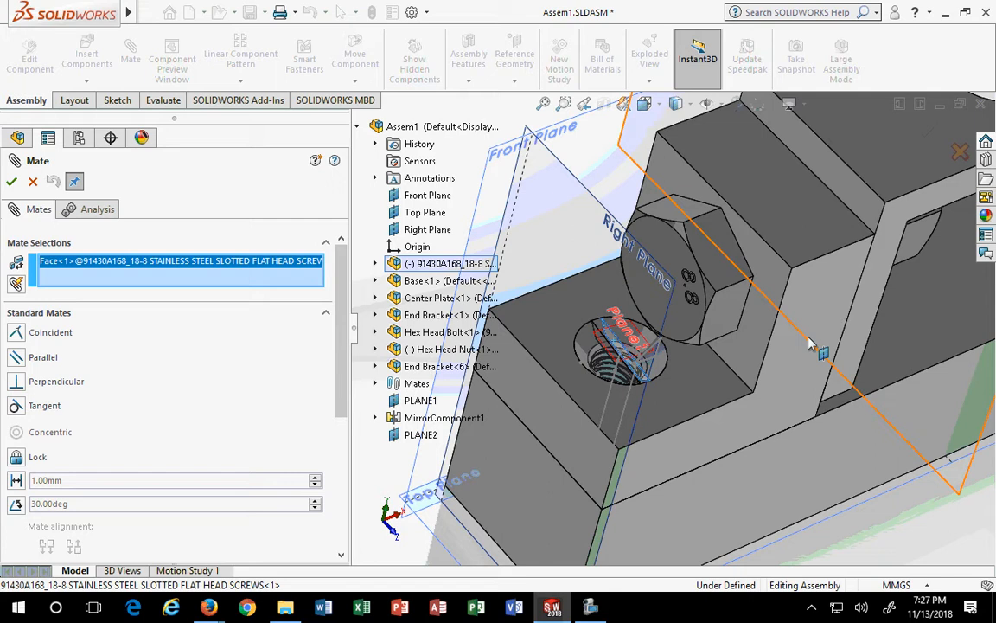
{"action": "left_click", "coordinate": [815, 277]}
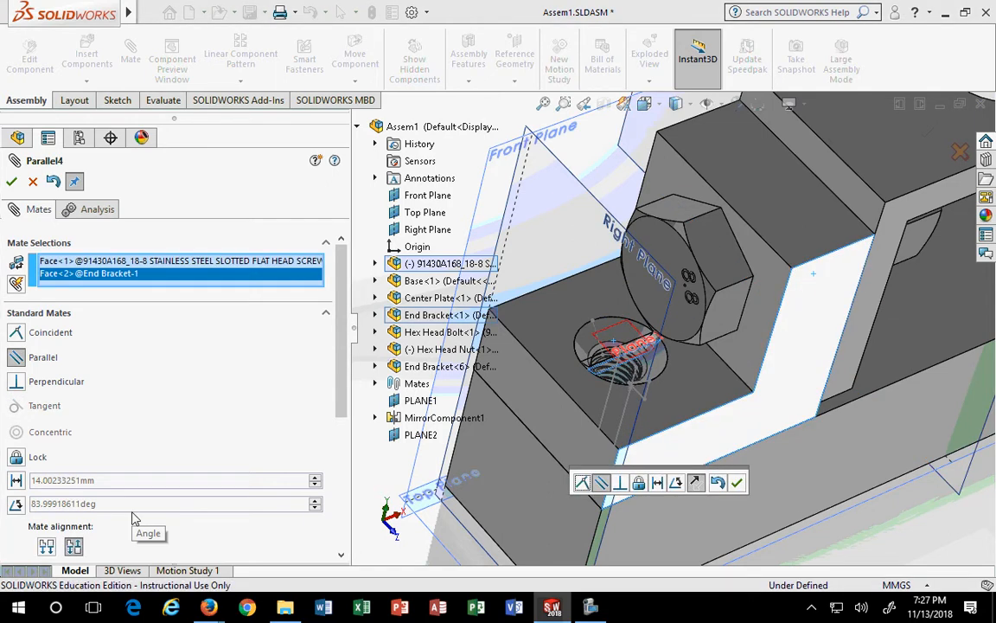
{"action": "left_click", "coordinate": [11, 181]}
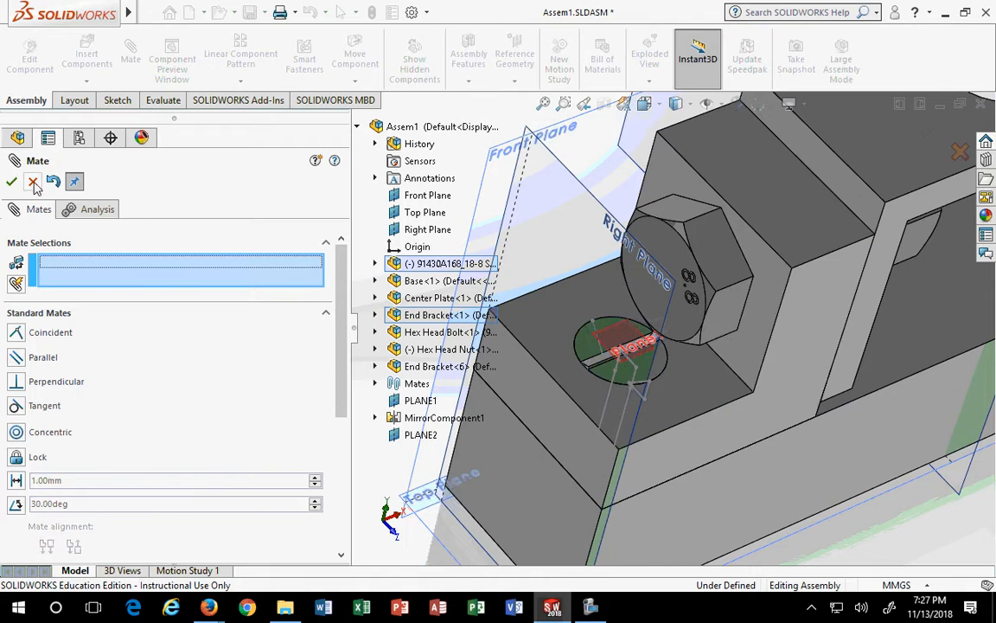
{"action": "left_click", "coordinate": [33, 182]}
Add a coincident mate between a flat side of the hex head nut and the matching flat of the hex bolt head
{"action": "middle_click_drag", "start_coordinate": [692, 484], "coordinate": [514, 503]}
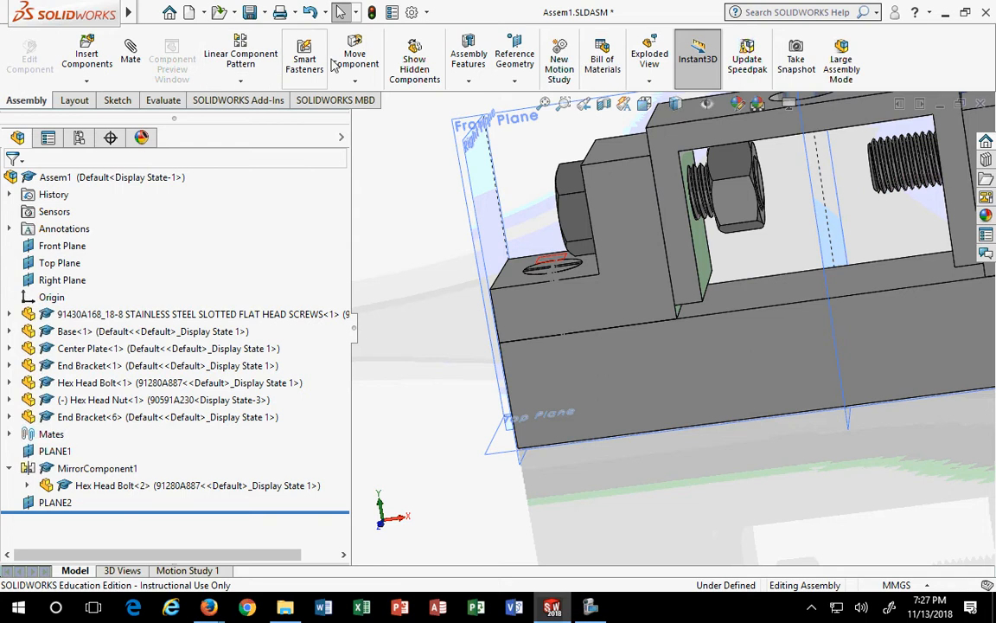
{"action": "left_click", "coordinate": [731, 199]}
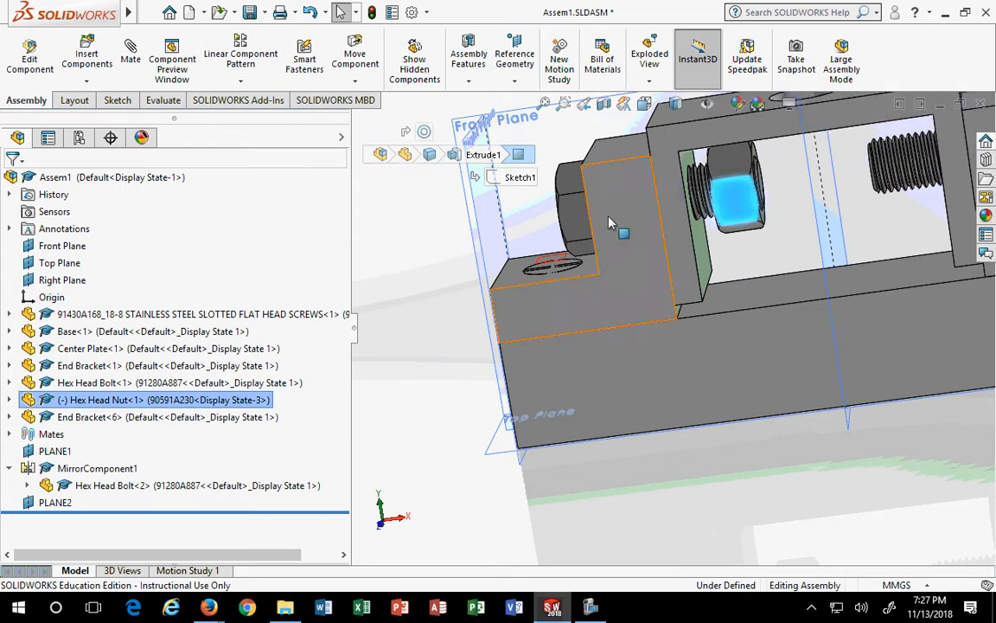
{"action": "left_click", "coordinate": [571, 211], "text": "ctrl"}
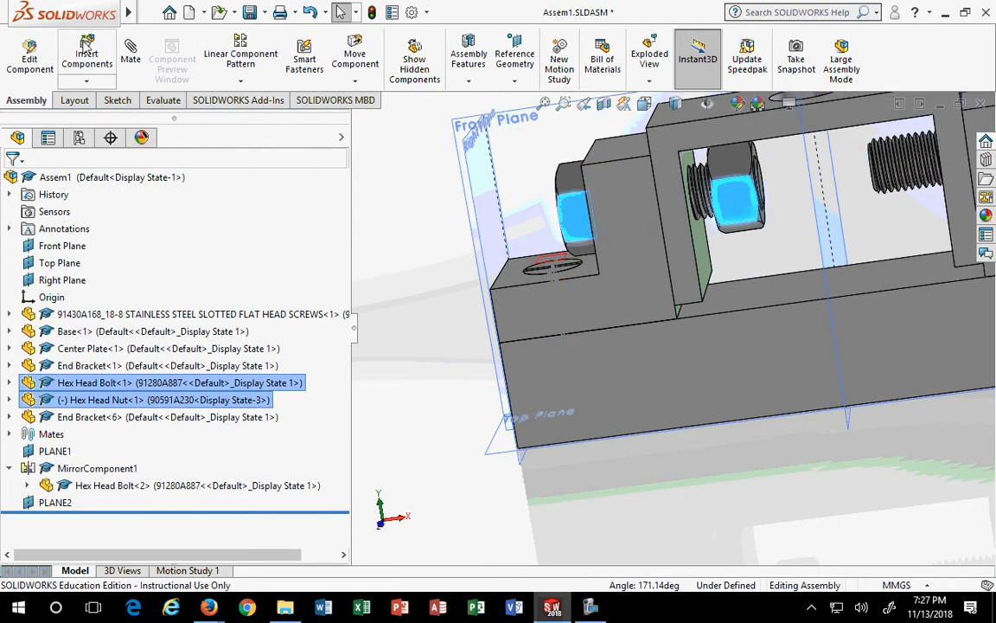
{"action": "left_click", "coordinate": [130, 54]}
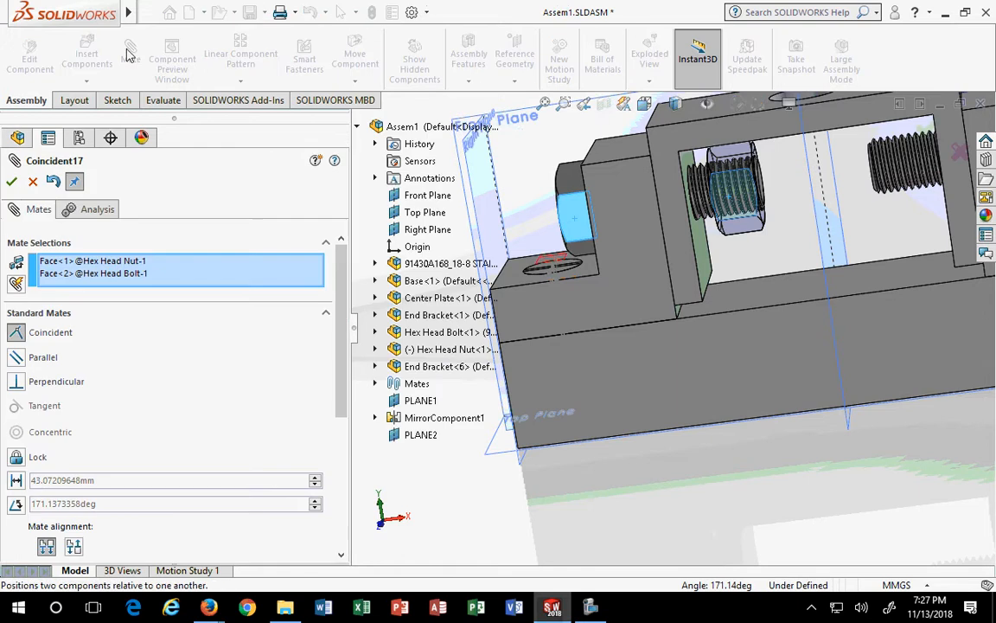
{"action": "left_click", "coordinate": [11, 180]}
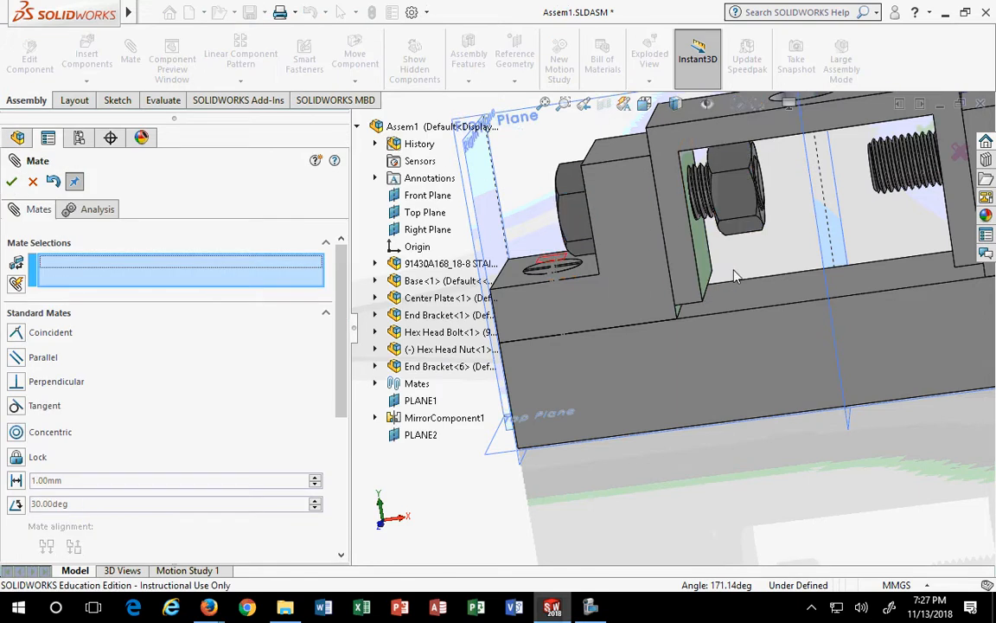
Mate the hex head nut's end face coincident with the inner face of the center plate and finish mating
{"action": "middle_click_drag", "start_coordinate": [737, 277], "coordinate": [832, 274]}
{"action": "scroll", "coordinate": [789, 225], "scroll_direction": "down", "scroll_amount": 2}
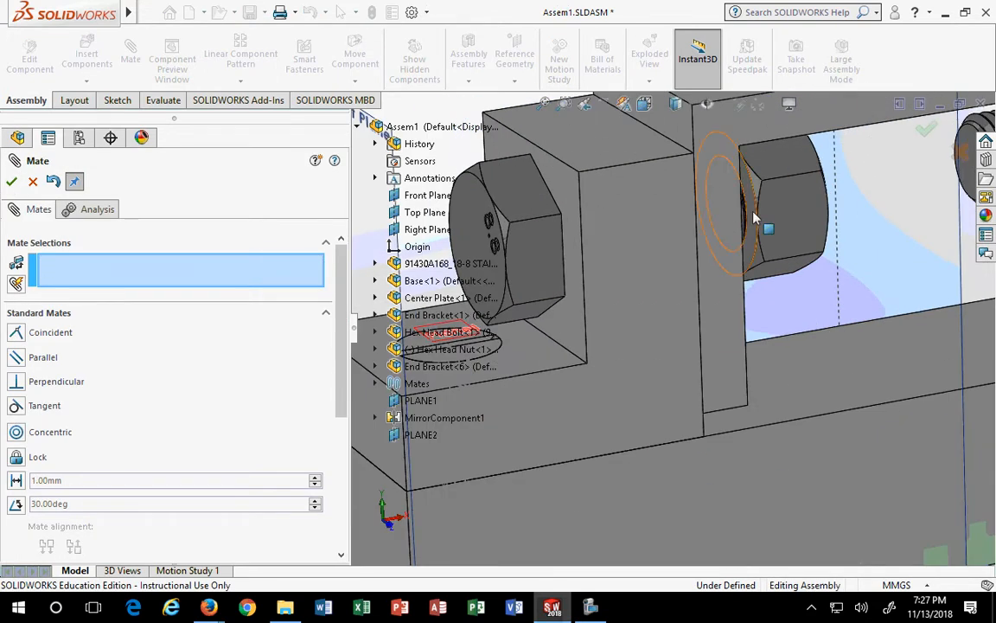
{"action": "left_click", "coordinate": [754, 220]}
{"action": "middle_click_drag", "start_coordinate": [754, 220], "coordinate": [614, 262]}
{"action": "left_click", "coordinate": [614, 262]}
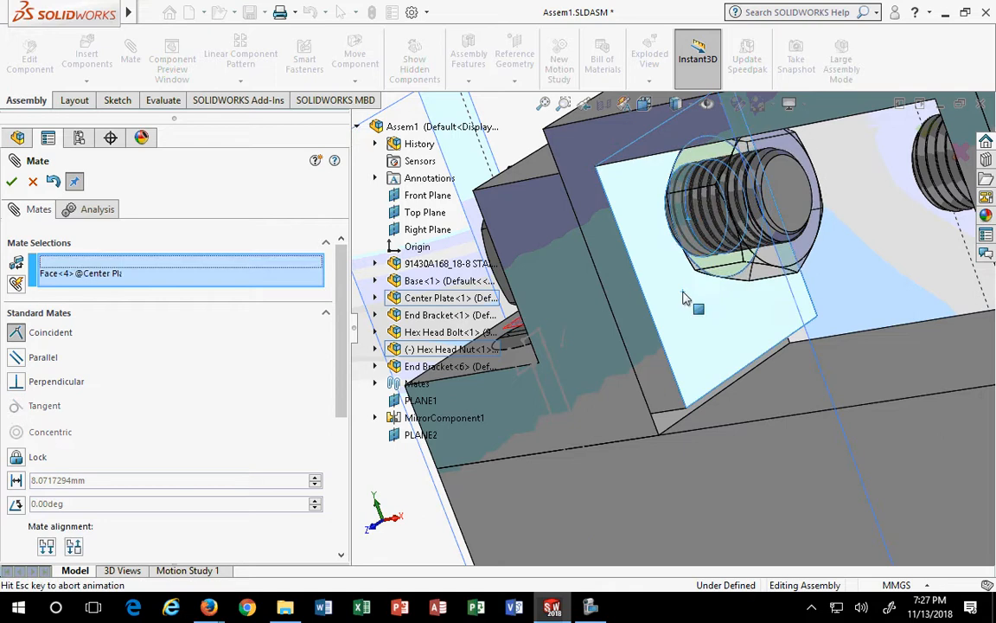
{"action": "left_click", "coordinate": [867, 357]}
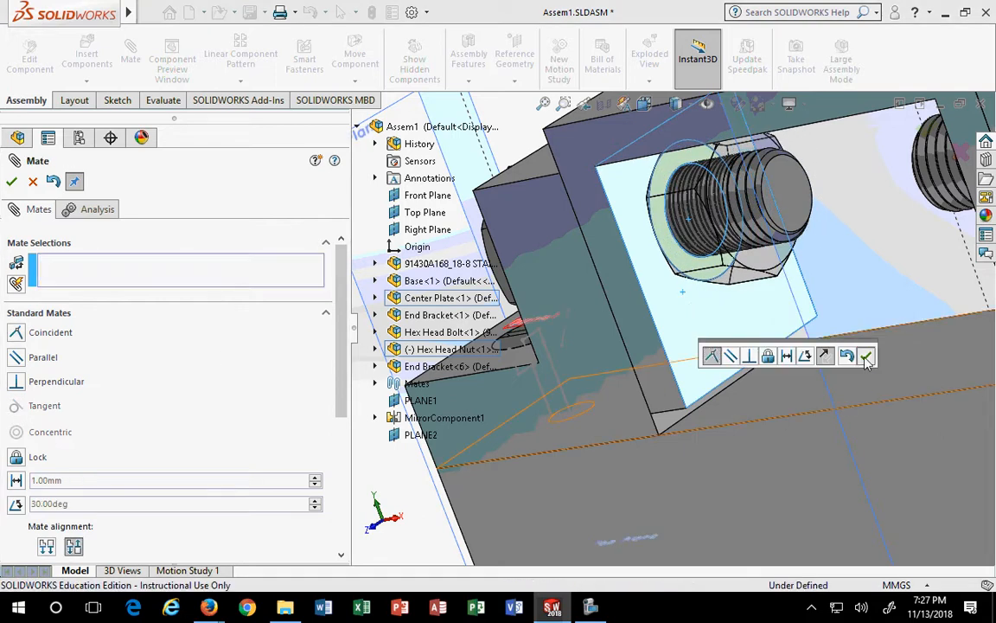
{"action": "scroll", "coordinate": [868, 361], "scroll_direction": "up", "scroll_amount": 4}
{"action": "middle_click_drag", "start_coordinate": [804, 447], "coordinate": [686, 458]}
{"action": "scroll", "coordinate": [754, 466], "scroll_direction": "up", "scroll_amount": 3}
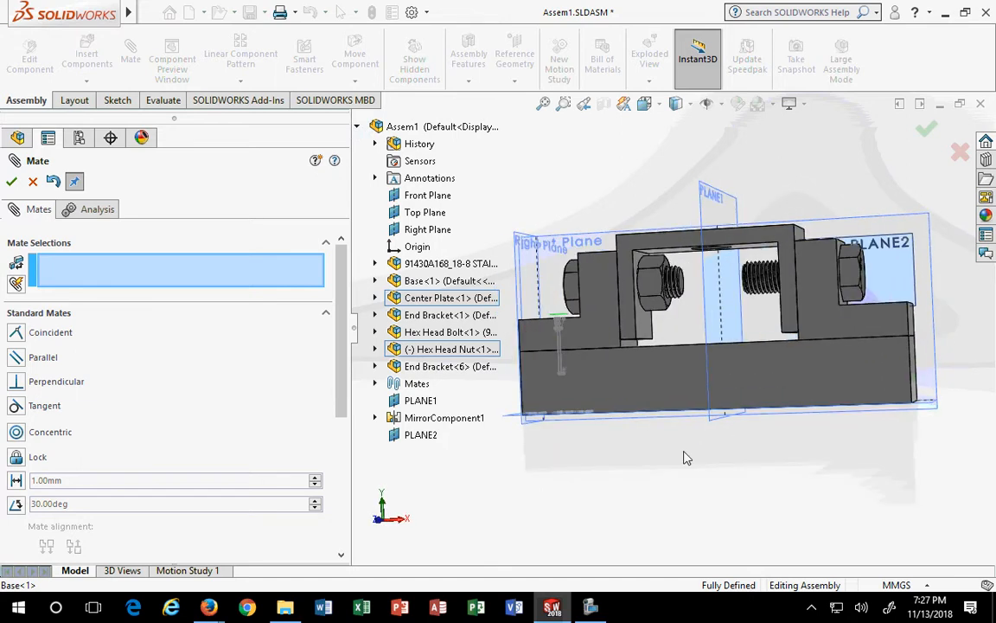
{"action": "left_click", "coordinate": [927, 128]}
Edit the MirrorComponent1 feature and add the hex head nut to the components mirrored about PLANE1
{"action": "middle_click_drag", "start_coordinate": [669, 504], "coordinate": [655, 533]}
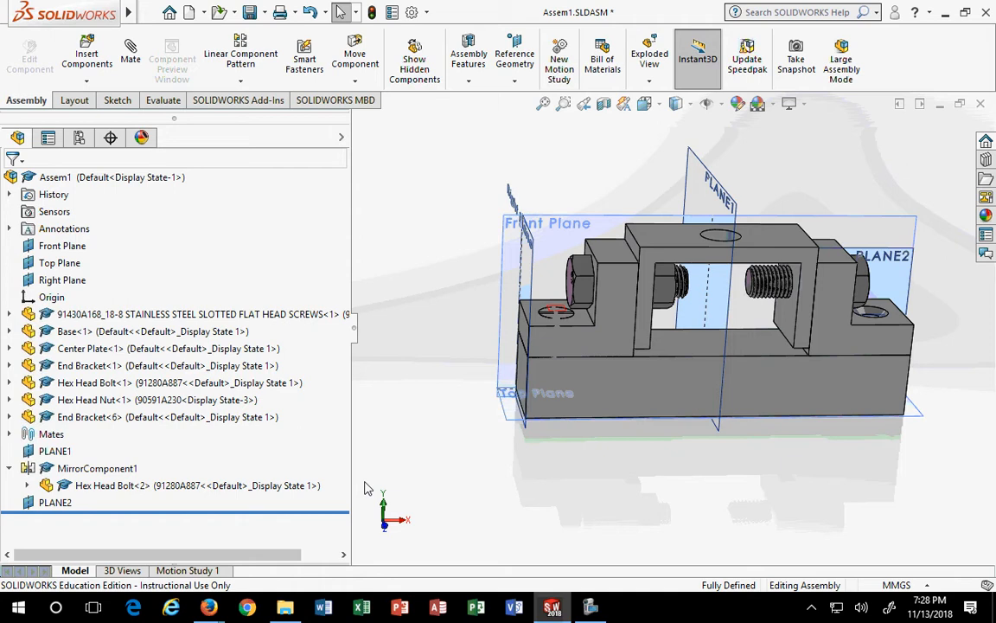
{"action": "left_click", "coordinate": [82, 468]}
{"action": "right_click", "coordinate": [71, 471]}
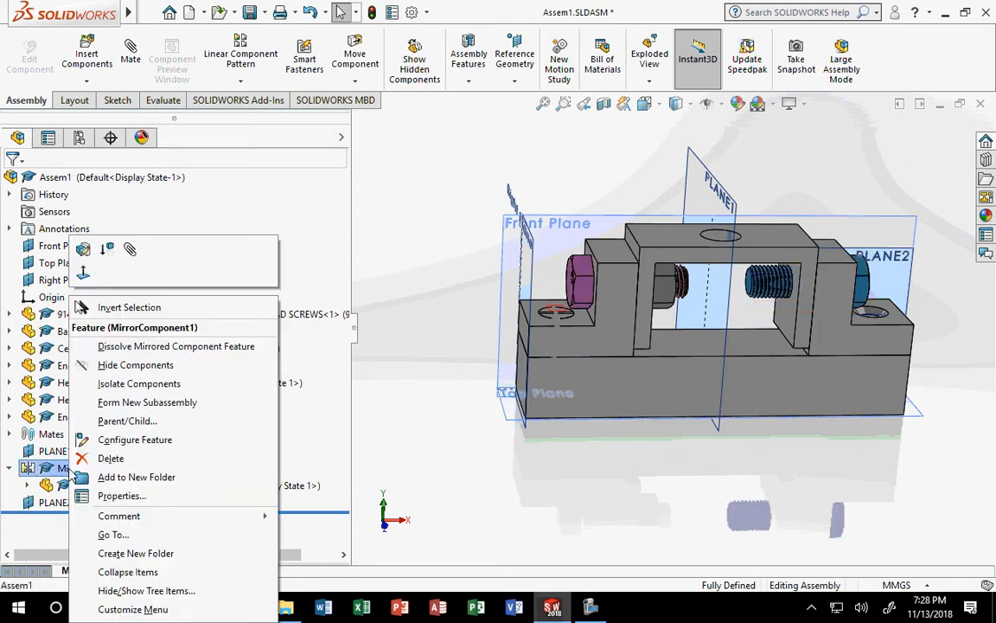
{"action": "left_click", "coordinate": [84, 250]}
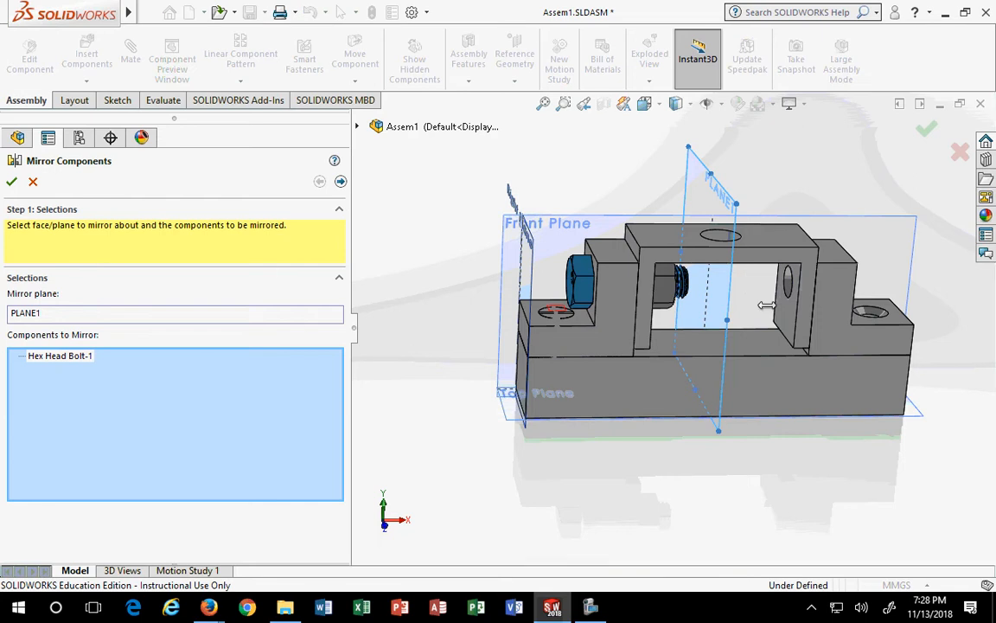
{"action": "left_click", "coordinate": [664, 294]}
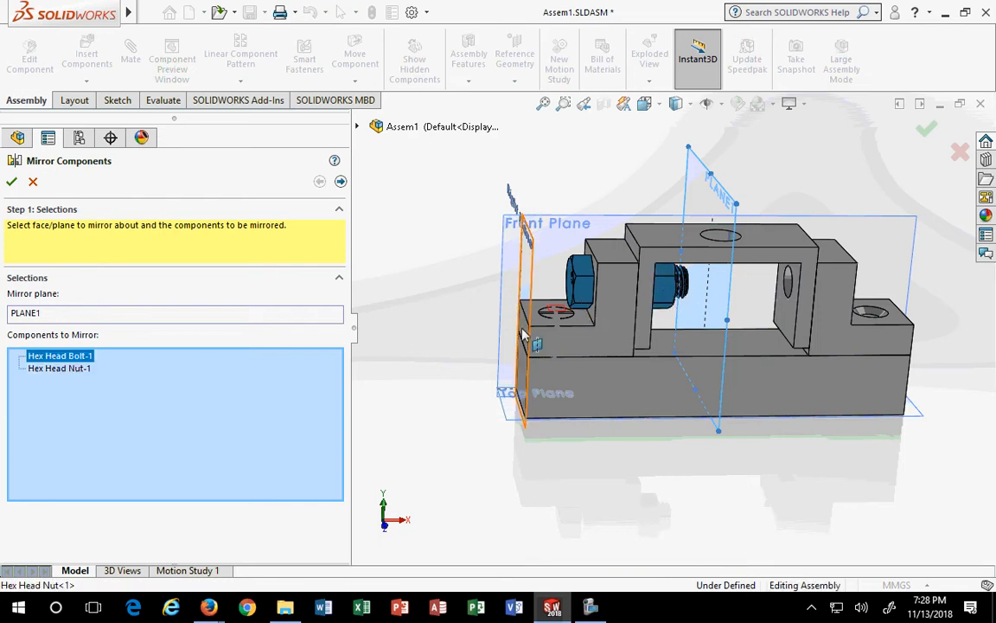
Include the 91430A168 slotted flat head screw in the components to mirror and accept the mirror feature
{"action": "scroll", "coordinate": [597, 268], "scroll_direction": "down", "scroll_amount": 5}
{"action": "left_click", "coordinate": [659, 308]}
{"action": "scroll", "coordinate": [659, 310], "scroll_direction": "up", "scroll_amount": 5}
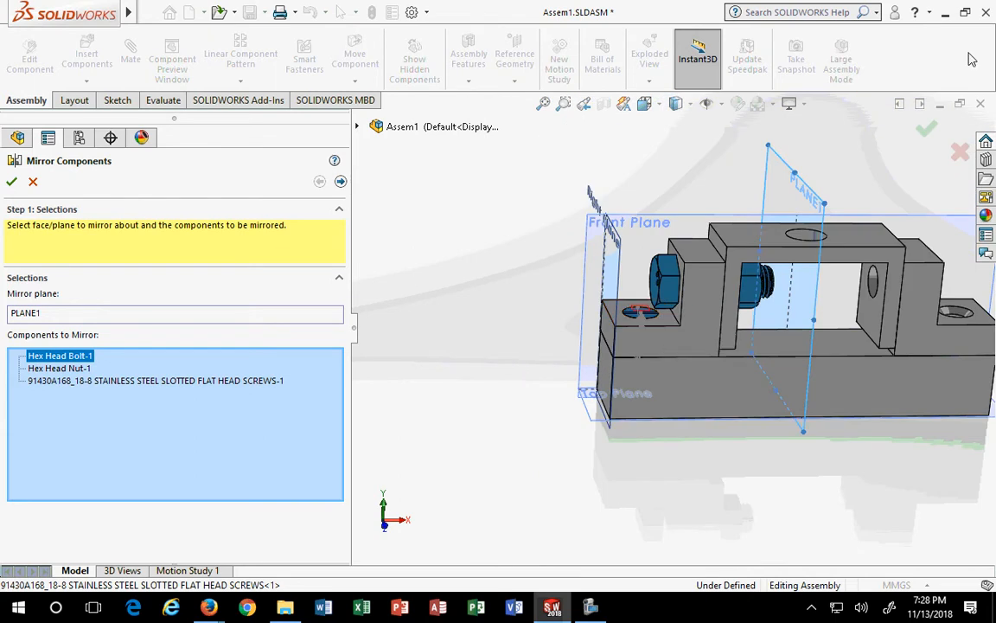
{"action": "scroll", "coordinate": [987, 378], "scroll_direction": "down", "scroll_amount": 1}
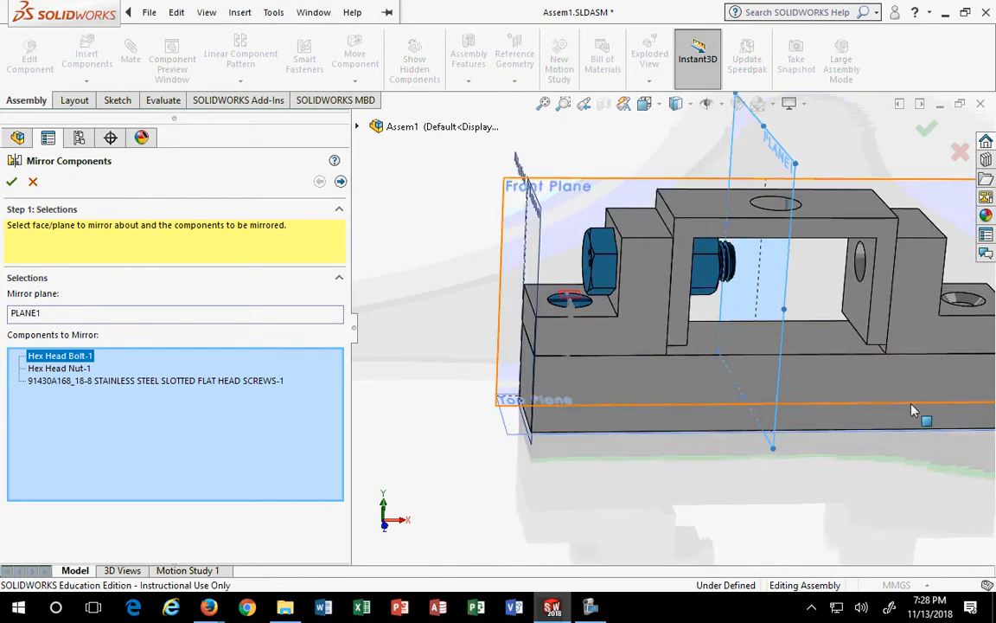
{"action": "middle_click_drag", "start_coordinate": [912, 405], "coordinate": [943, 395]}
{"action": "scroll", "coordinate": [871, 420], "scroll_direction": "up", "scroll_amount": 2}
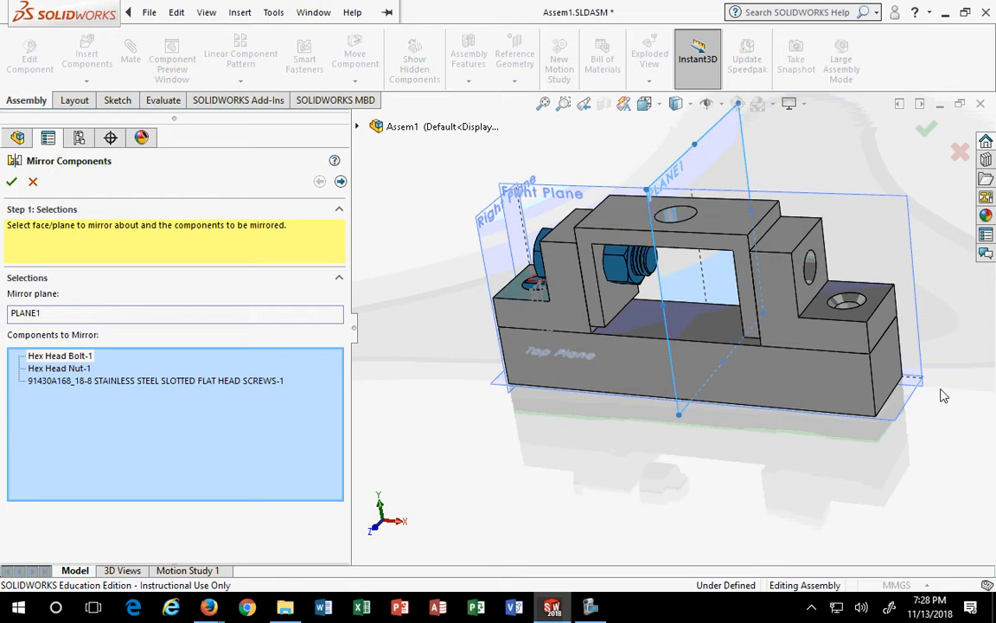
{"action": "left_click", "coordinate": [11, 181]}
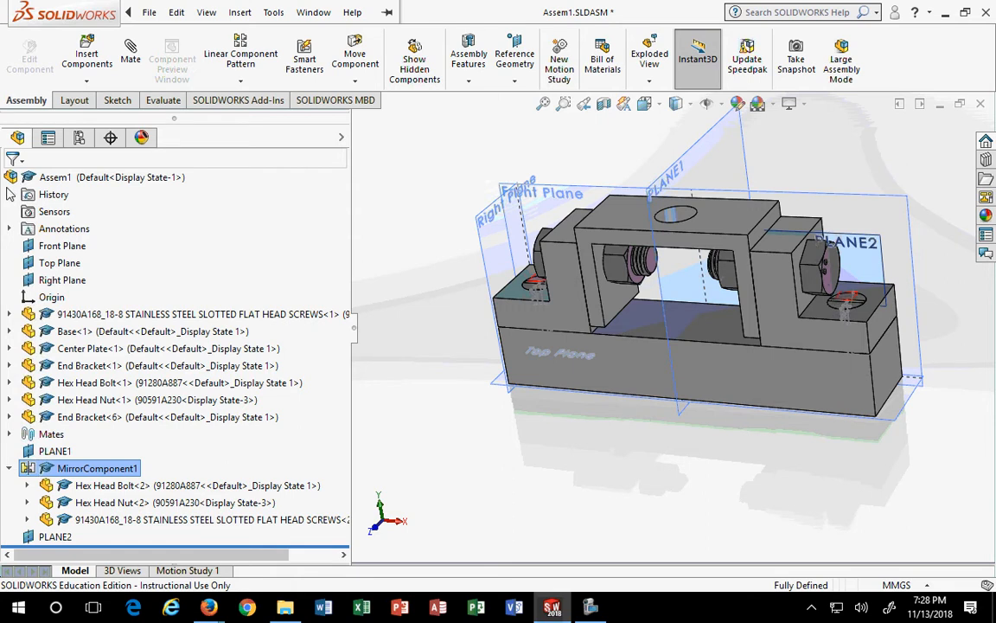
{"action": "left_click", "coordinate": [452, 358]}
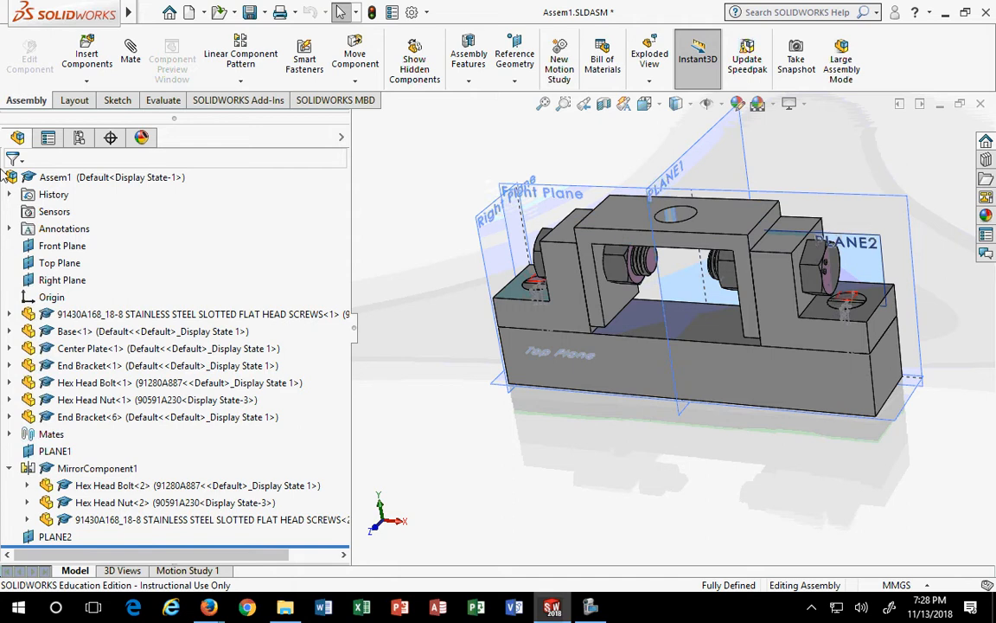
Save the Assem1 assembly together with the modified End Bracket part
{"action": "left_click", "coordinate": [252, 14]}
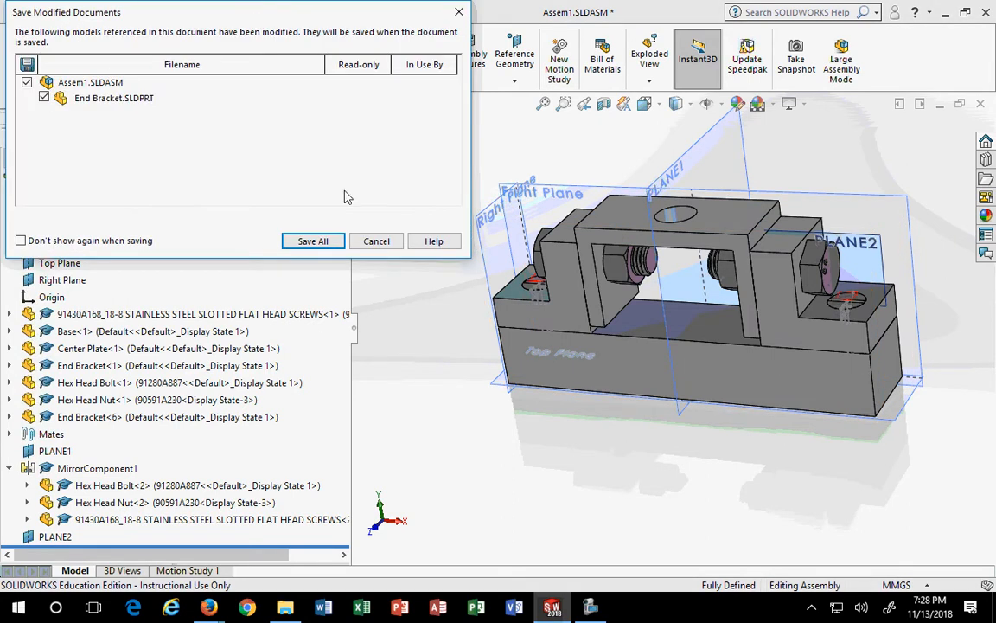
{"action": "left_click", "coordinate": [310, 241]}
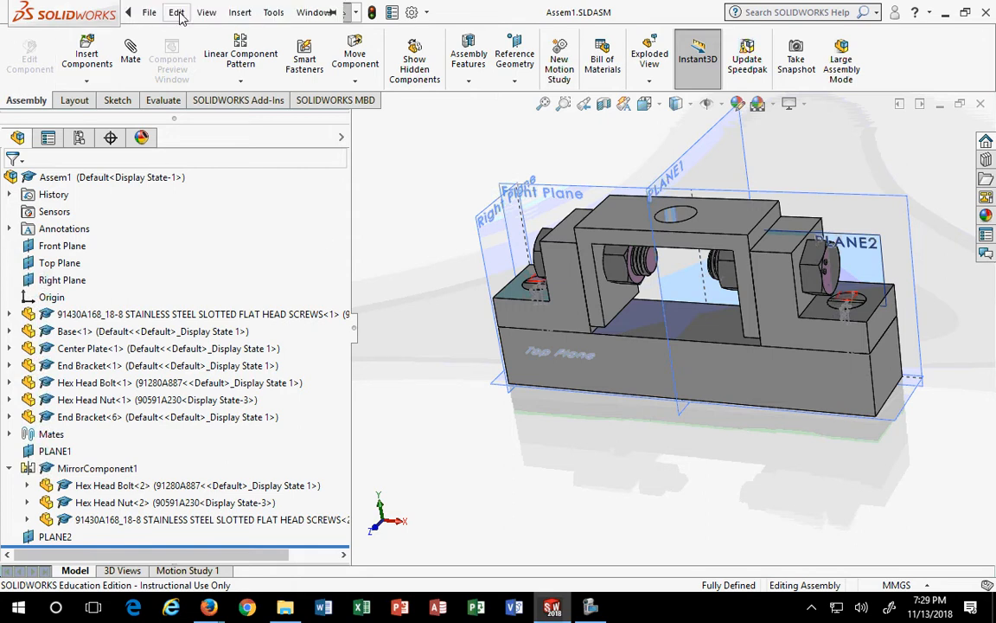
Make a drawing from the assembly on a standard A (ANSI) Landscape sheet
{"action": "left_click", "coordinate": [149, 12]}
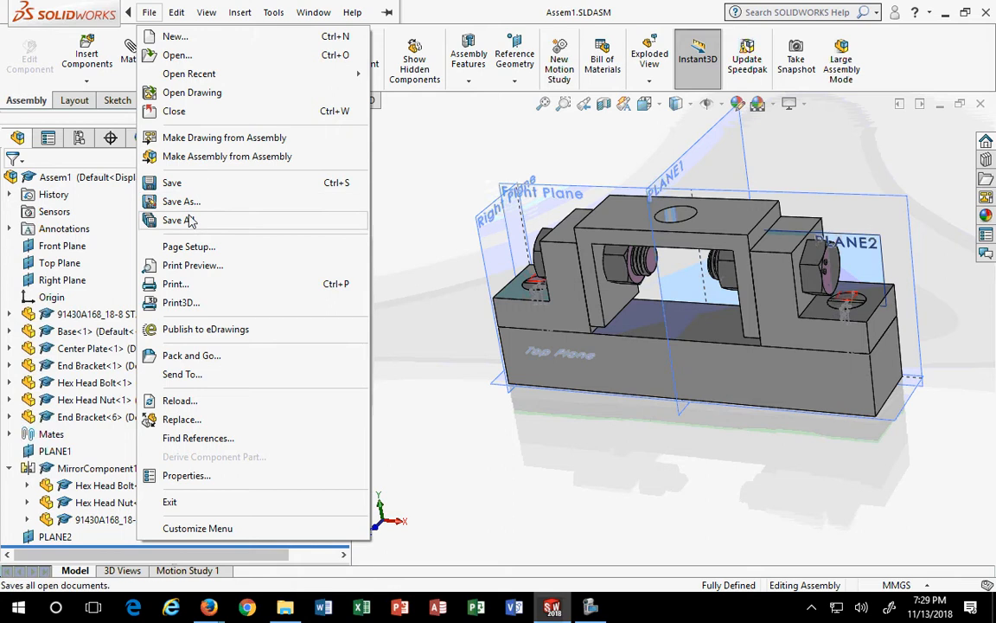
{"action": "left_click", "coordinate": [224, 142]}
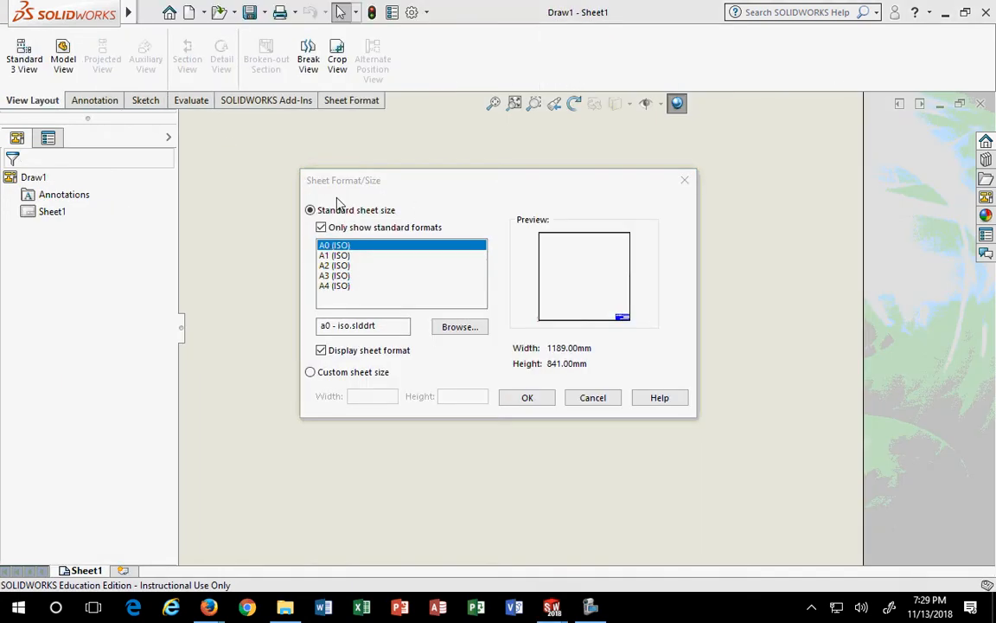
{"action": "left_click", "coordinate": [321, 227]}
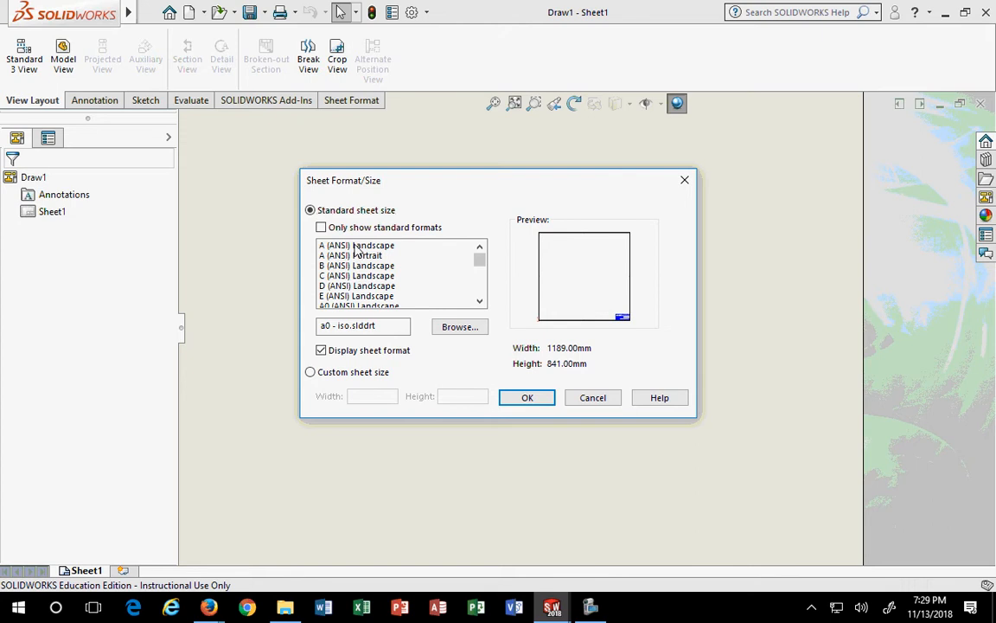
{"action": "left_click", "coordinate": [355, 245]}
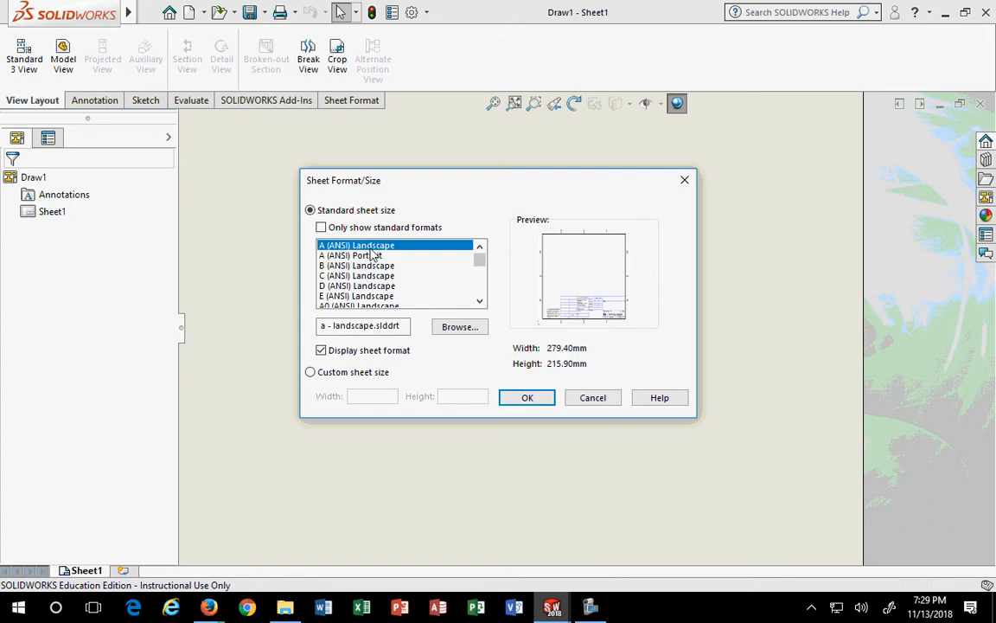
{"action": "left_click", "coordinate": [528, 400]}
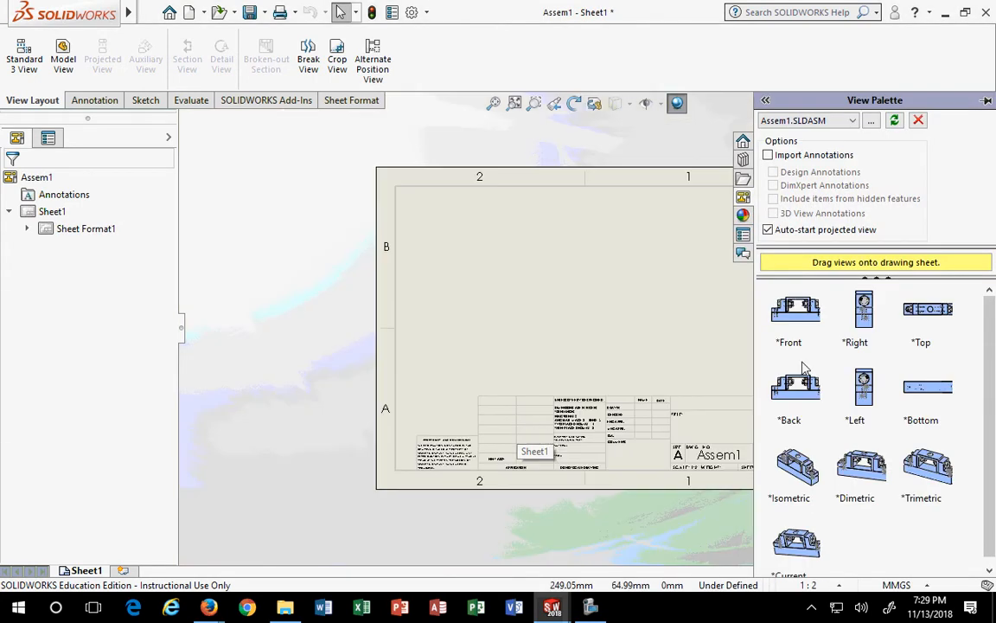
Place an isometric view of Assem1 in the upper part of the sheet and accept it
{"action": "left_click_drag", "start_coordinate": [813, 464], "coordinate": [540, 298]}
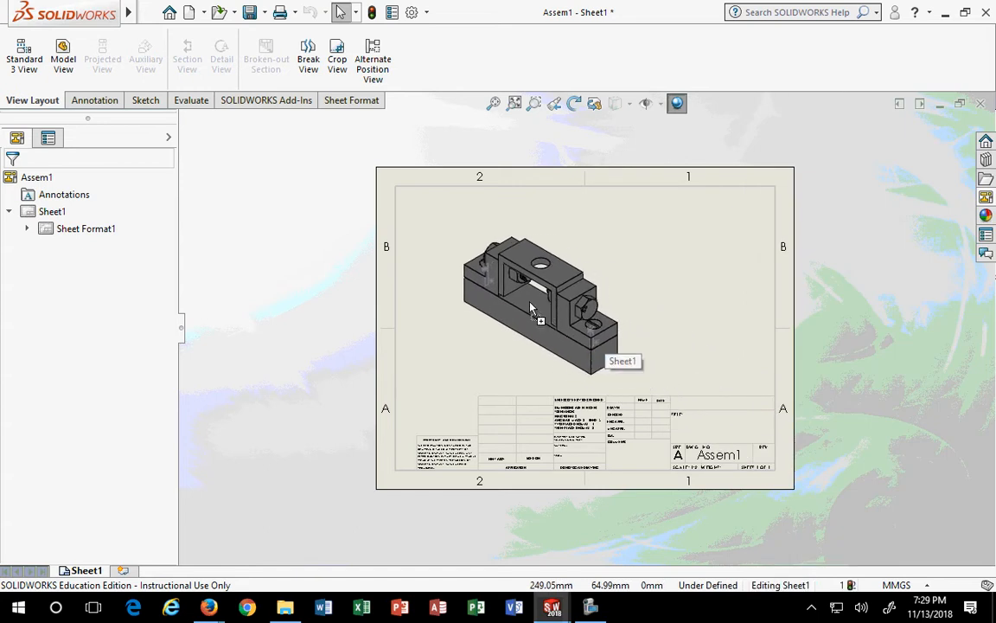
{"action": "scroll", "coordinate": [778, 339], "scroll_direction": "down", "scroll_amount": 1}
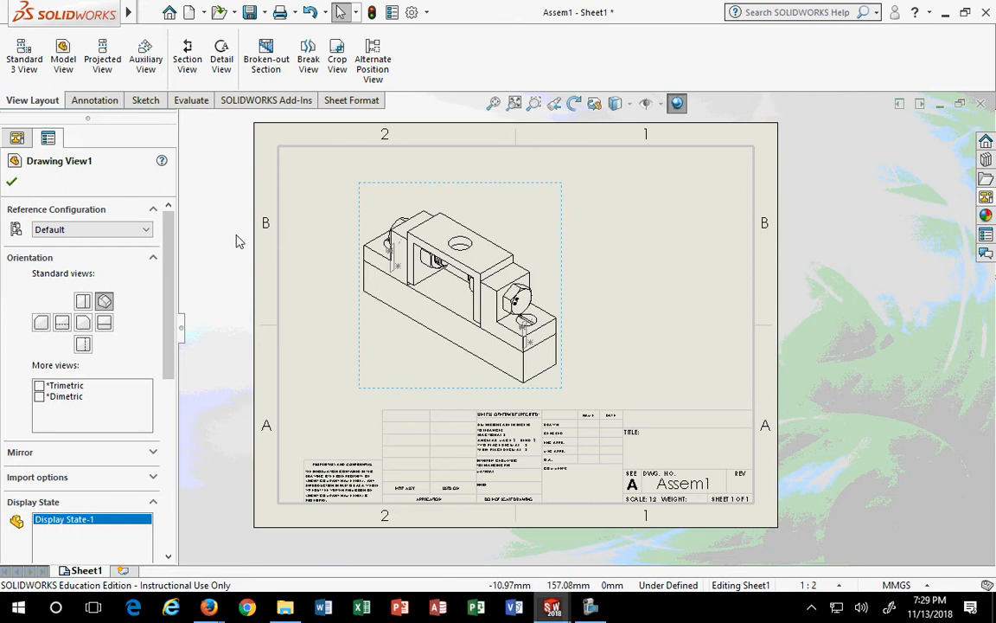
{"action": "left_click", "coordinate": [11, 184]}
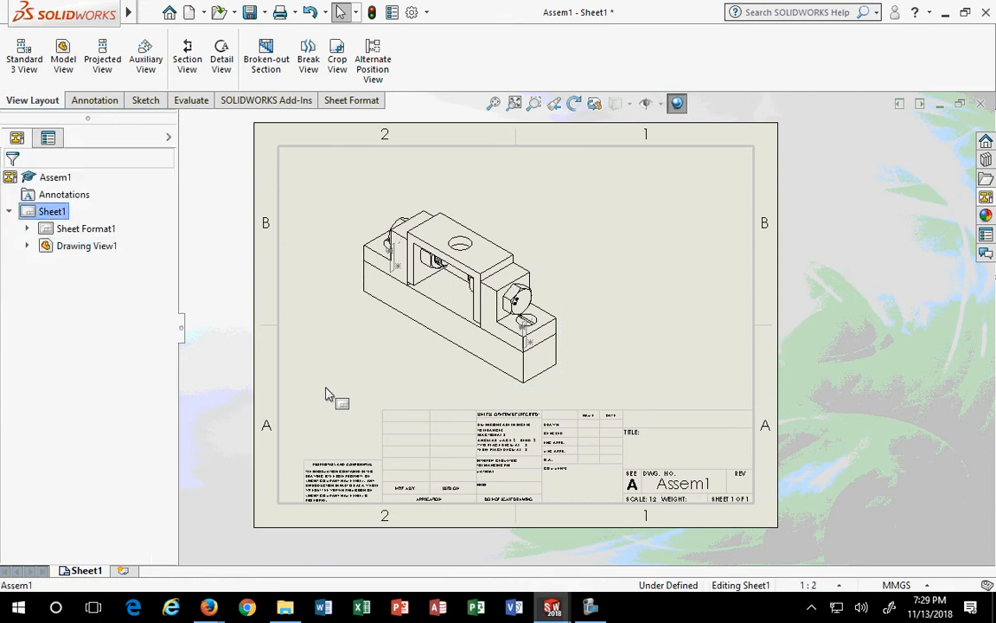
Examine the stray sketch lines around the screw holes in the isometric view and open the Assem1 assembly from it
{"action": "scroll", "coordinate": [519, 340], "scroll_direction": "down", "scroll_amount": 8}
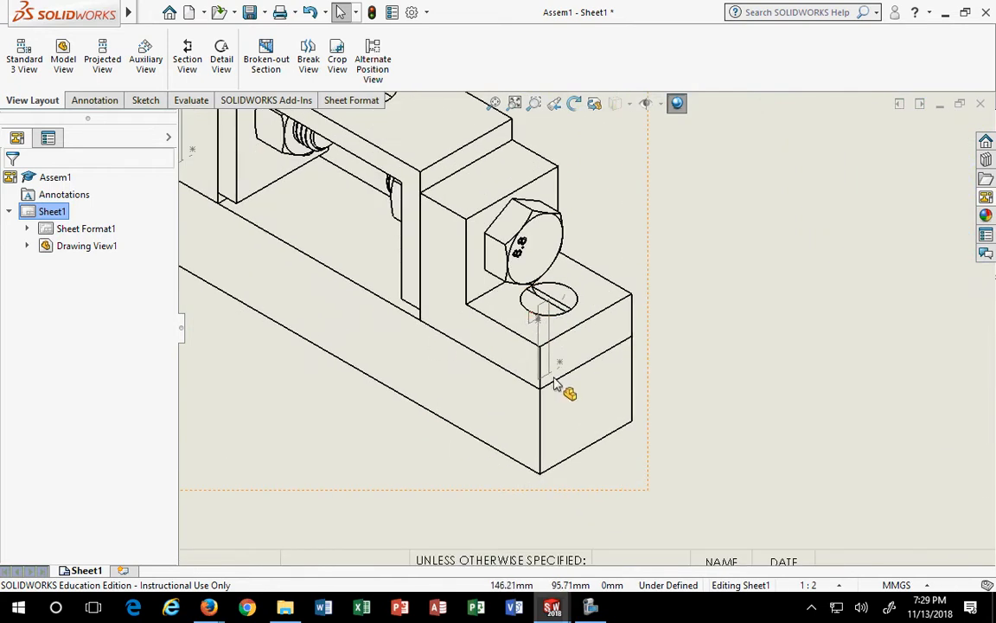
{"action": "scroll", "coordinate": [563, 382], "scroll_direction": "down", "scroll_amount": 5}
{"action": "scroll", "coordinate": [511, 345], "scroll_direction": "up", "scroll_amount": 10}
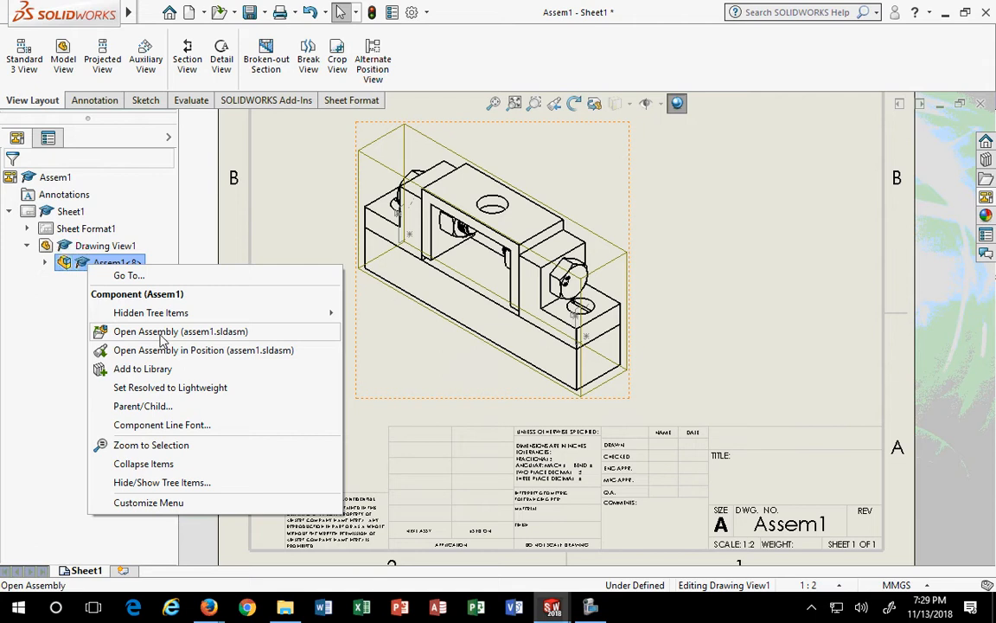
{"action": "left_click", "coordinate": [161, 333]}
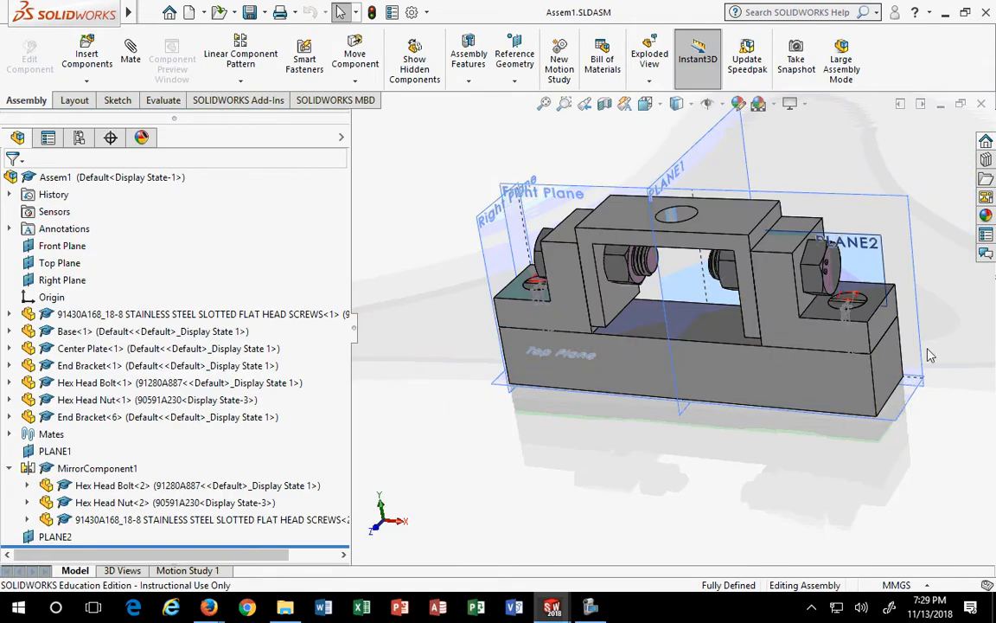
Inspect the area around the slotted screw and identify which end bracket component it passes through
{"action": "scroll", "coordinate": [931, 354], "scroll_direction": "down", "scroll_amount": 5}
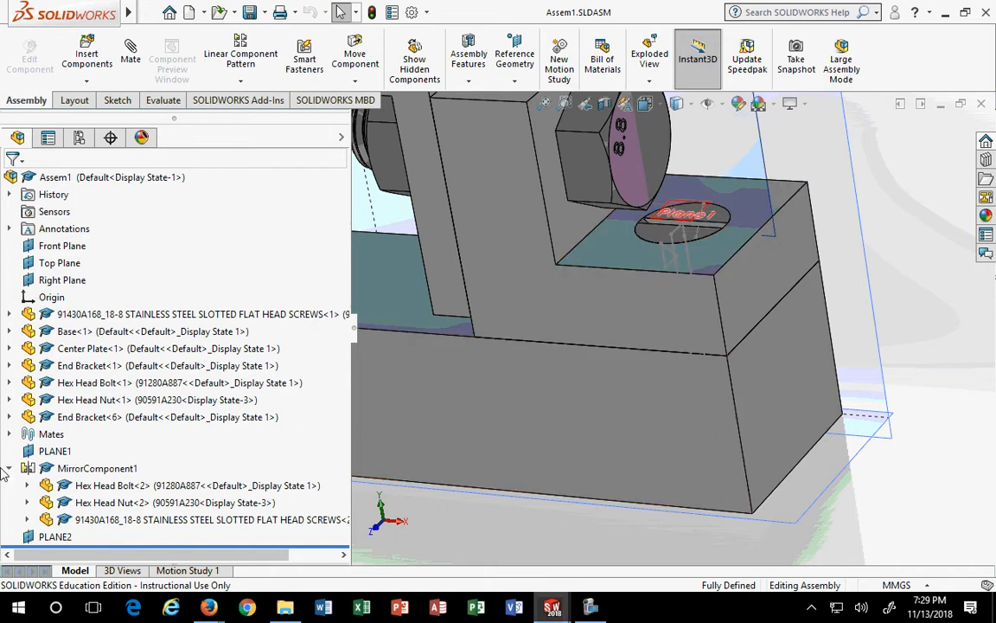
{"action": "scroll", "coordinate": [59, 415], "scroll_direction": "right", "scroll_amount": 1}
{"action": "scroll", "coordinate": [35, 457], "scroll_direction": "left", "scroll_amount": 1}
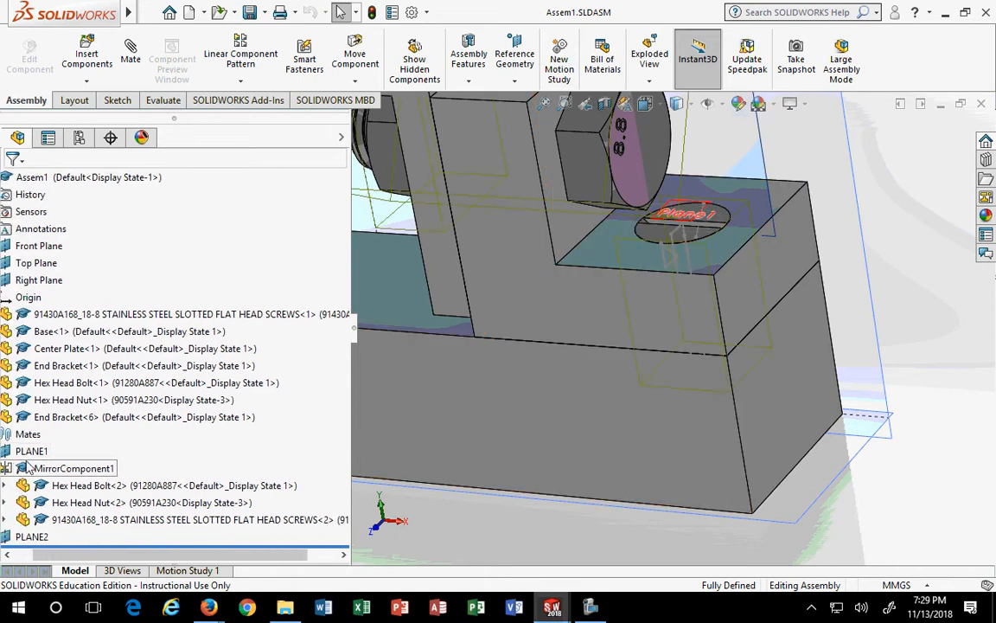
{"action": "left_click", "coordinate": [10, 468]}
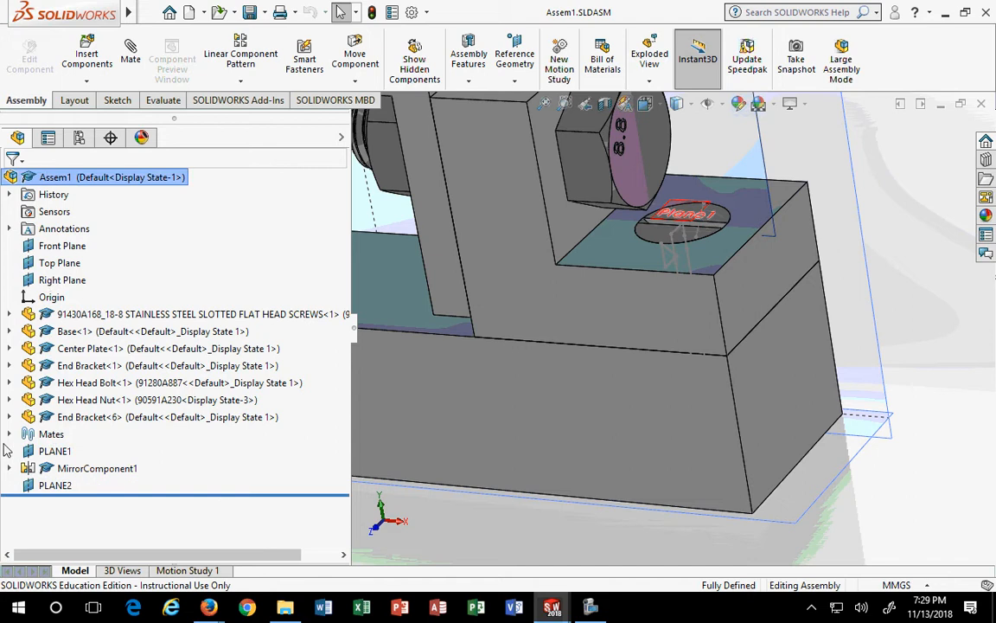
{"action": "left_click", "coordinate": [10, 417]}
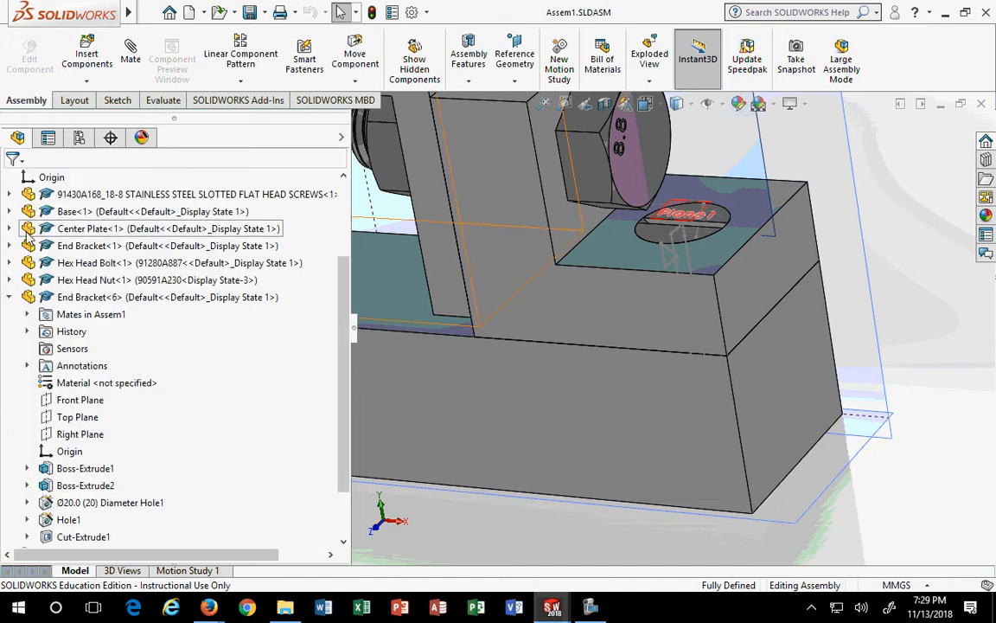
{"action": "left_click", "coordinate": [10, 297]}
{"action": "left_click", "coordinate": [518, 274]}
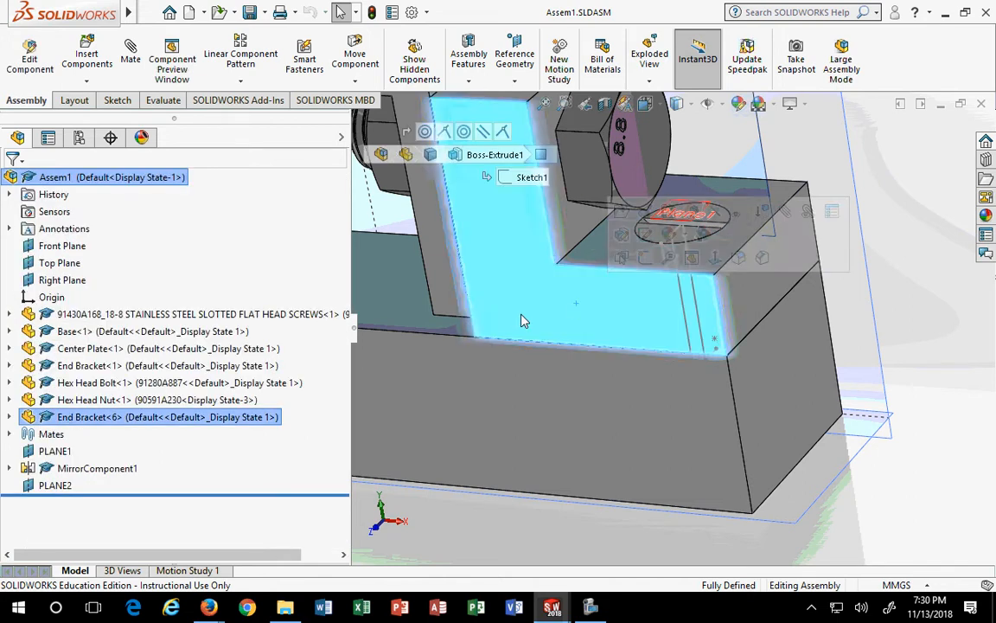
Check Sketch2 and Sketch3 of the Ø20.0 (20) Diameter Hole1 feature in End Bracket<6>
{"action": "left_click", "coordinate": [9, 417]}
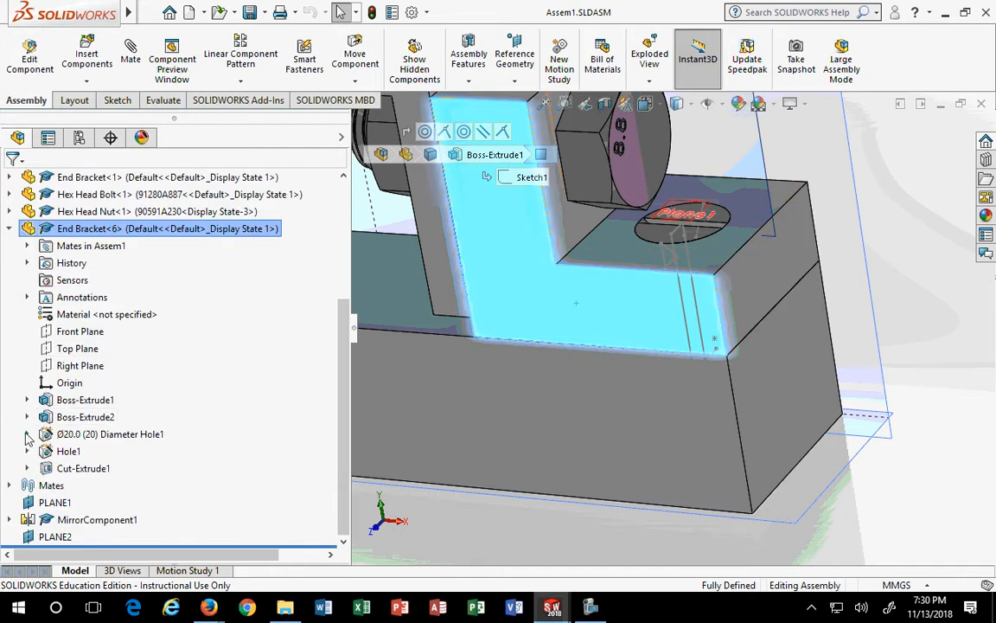
{"action": "left_click", "coordinate": [27, 434]}
{"action": "left_click", "coordinate": [96, 451]}
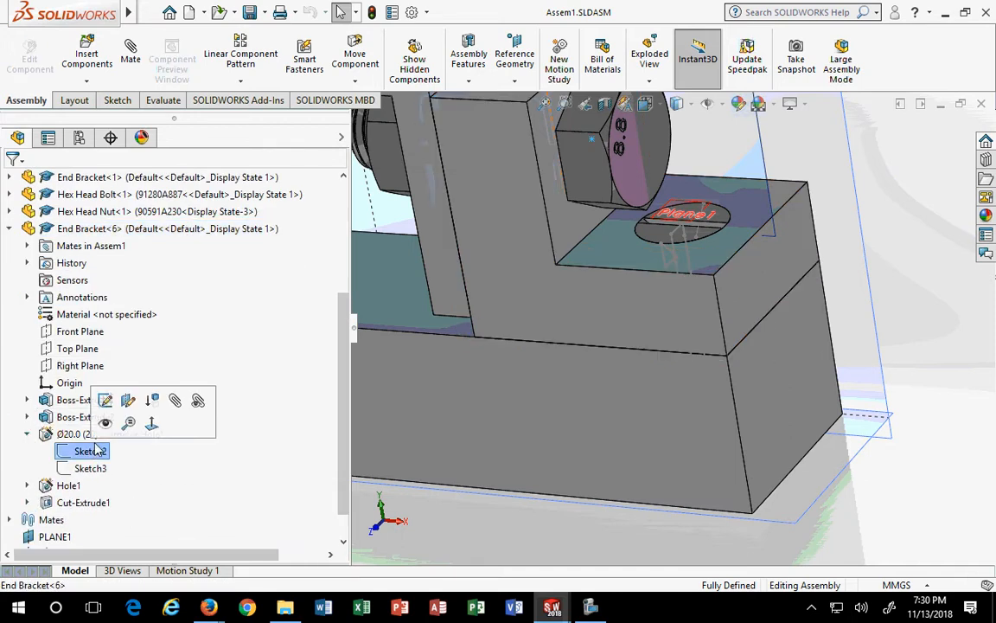
{"action": "left_click", "coordinate": [97, 469], "text": "ctrl"}
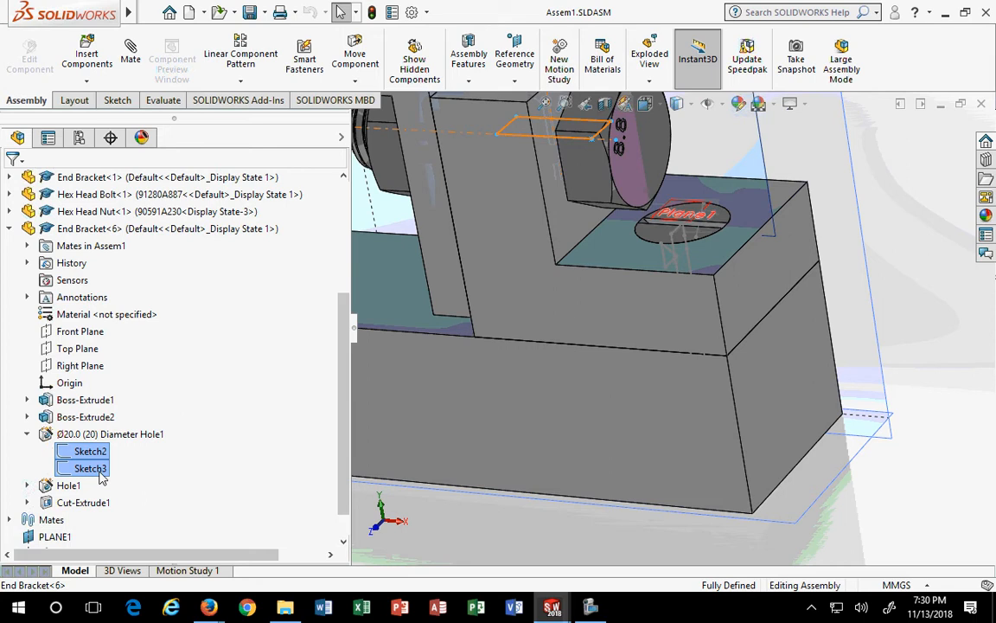
{"action": "right_click", "coordinate": [102, 474]}
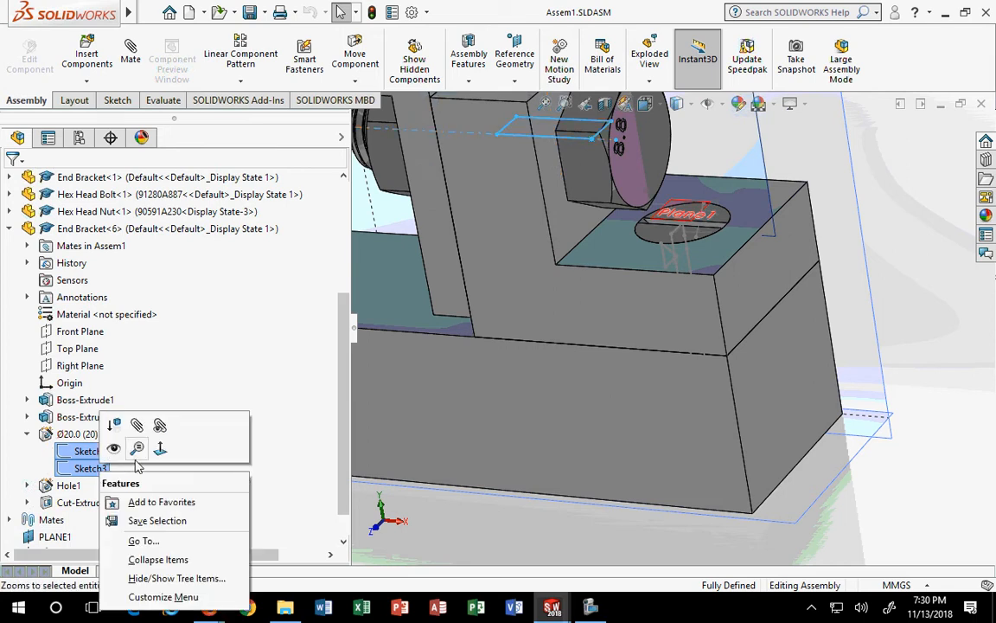
{"action": "left_click", "coordinate": [28, 435]}
Show Sketch4 and Sketch5 of the Hole1 feature in End Bracket<6>
{"action": "left_click", "coordinate": [26, 451]}
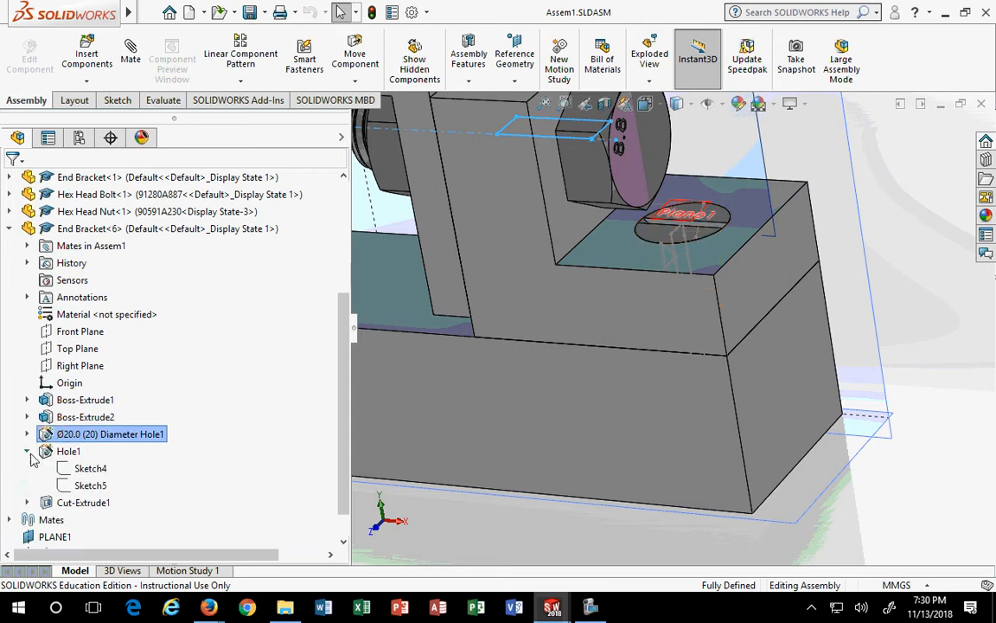
{"action": "left_click", "coordinate": [89, 468]}
{"action": "left_click", "coordinate": [90, 485], "text": "ctrl"}
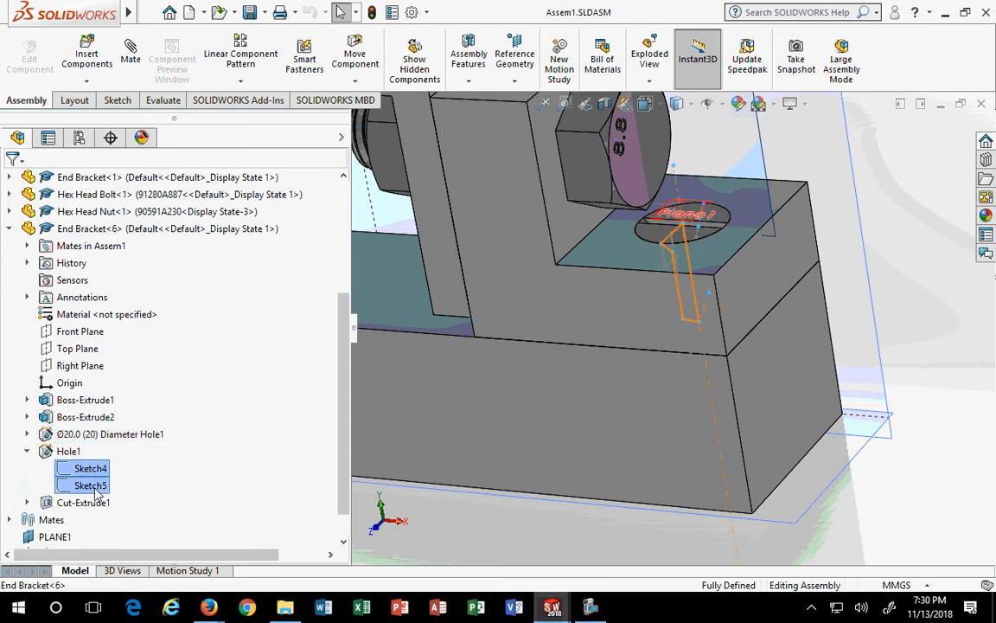
{"action": "right_click", "coordinate": [95, 487]}
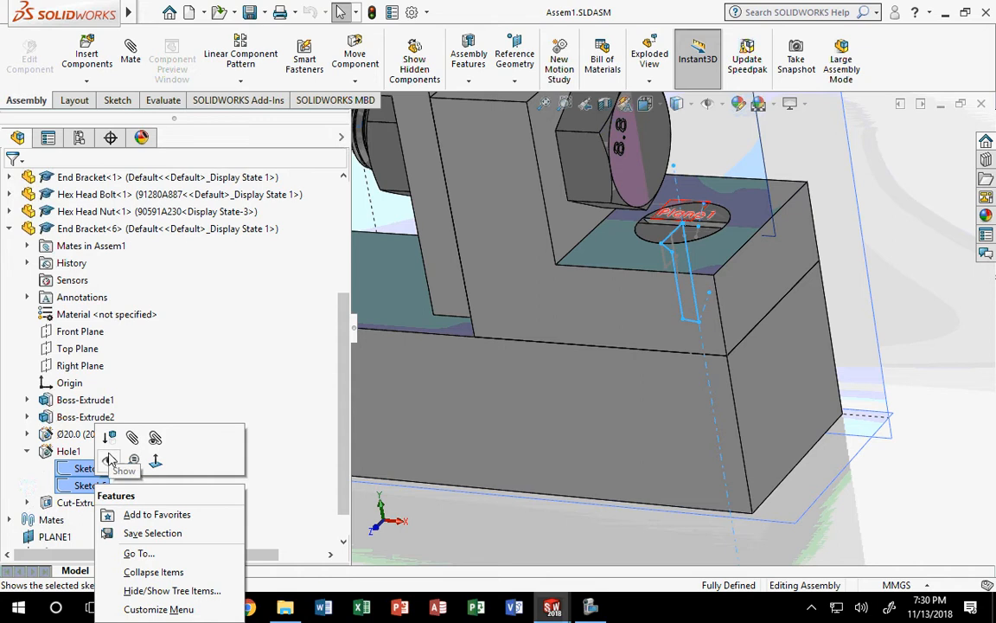
{"action": "left_click", "coordinate": [110, 460]}
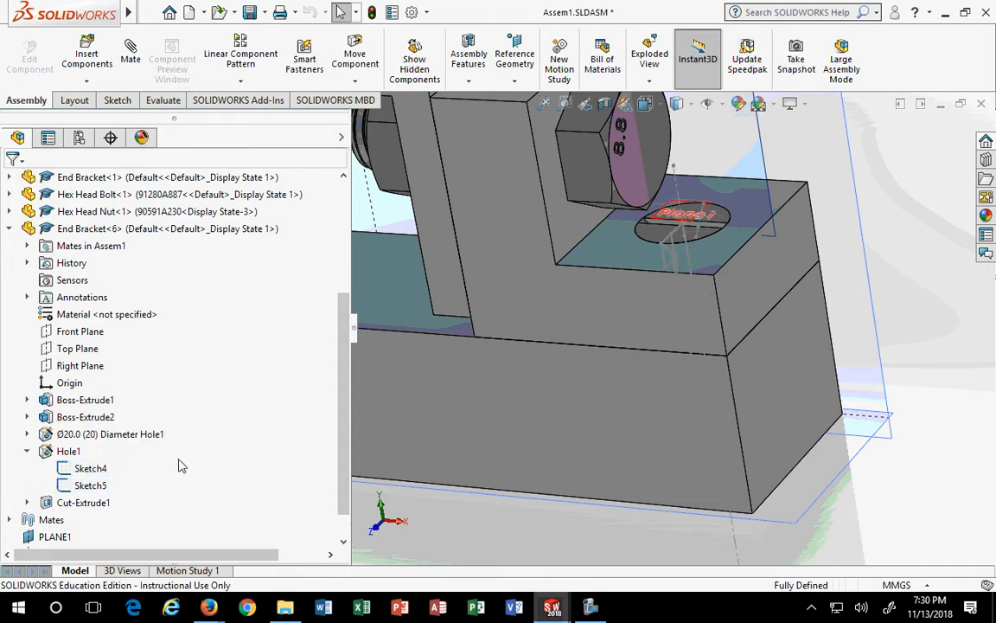
Hide Sketch4 and Sketch5 of Hole1 again and collapse the End Bracket<6> feature list
{"action": "left_click", "coordinate": [88, 468]}
{"action": "right_click", "coordinate": [93, 487]}
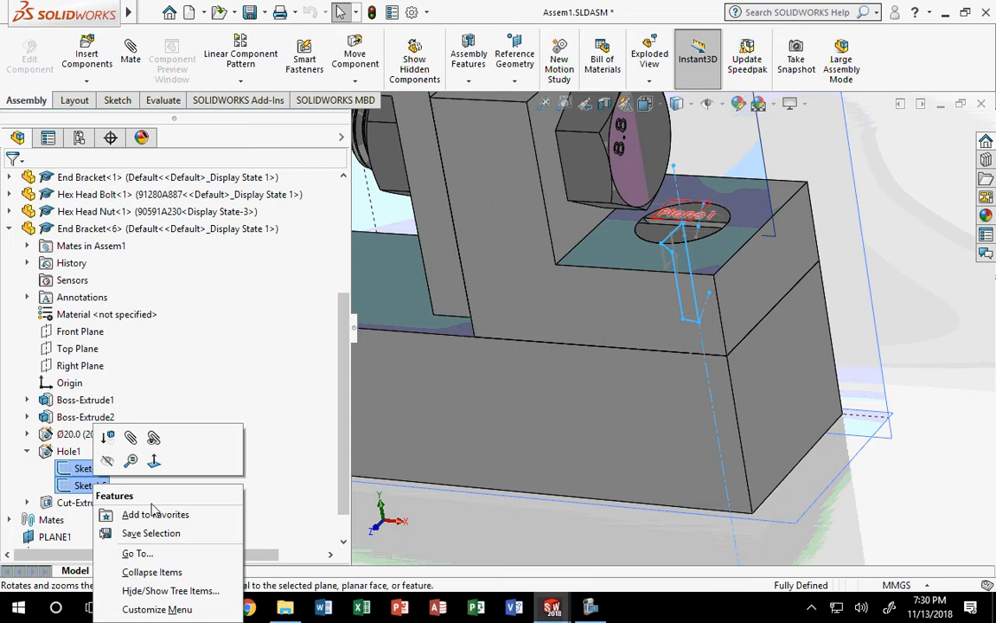
{"action": "left_click", "coordinate": [108, 460]}
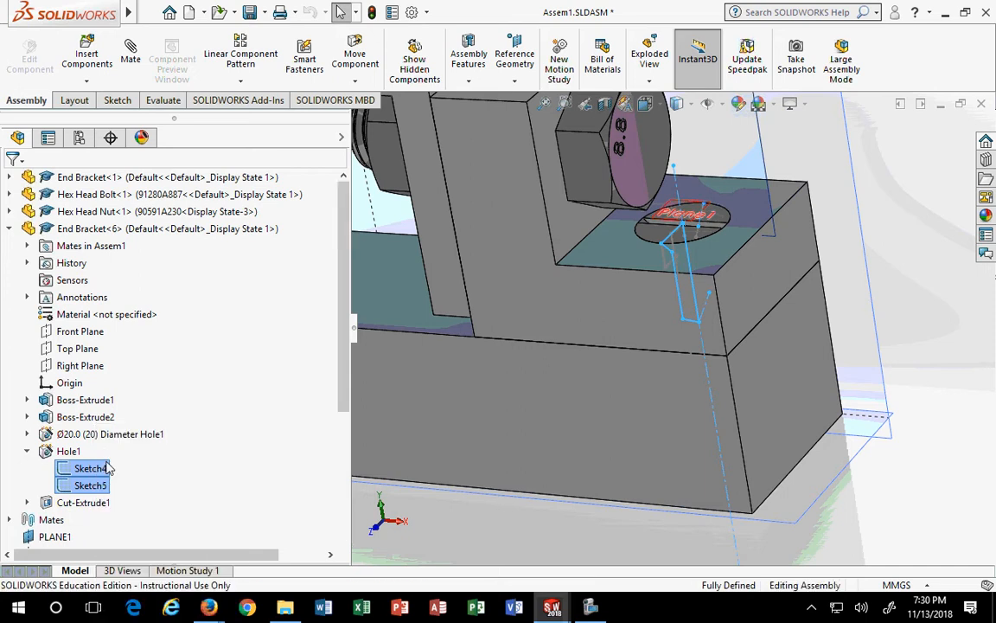
{"action": "left_click", "coordinate": [26, 452]}
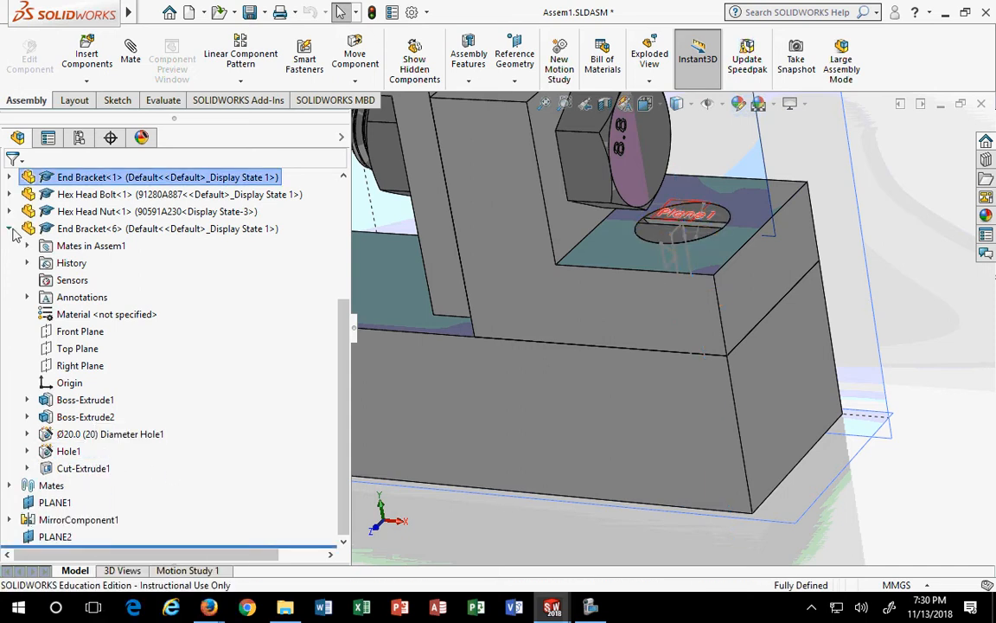
{"action": "left_click", "coordinate": [97, 230]}
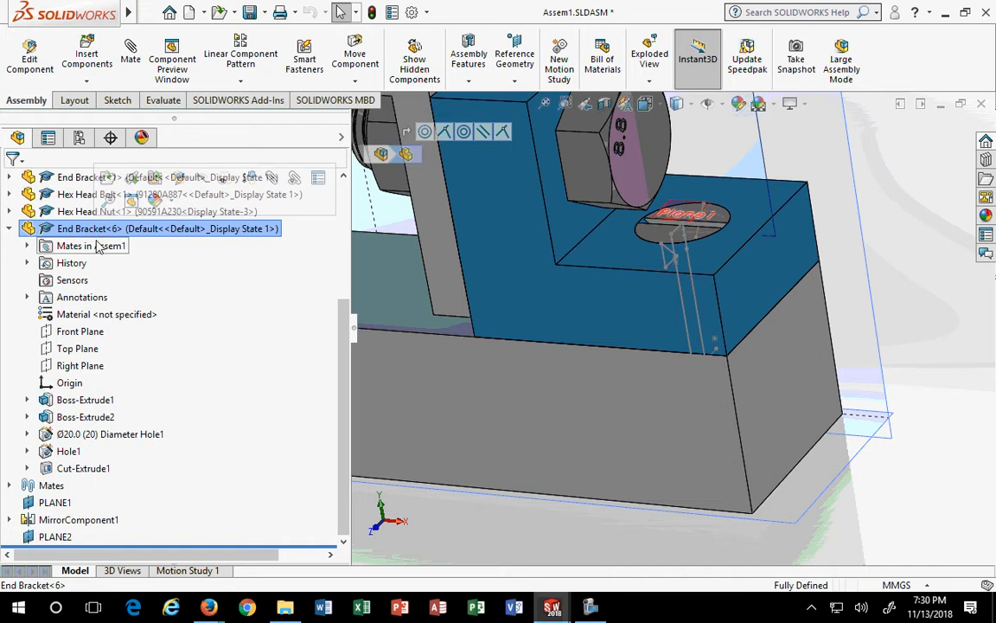
{"action": "left_click", "coordinate": [10, 229]}
Start editing the End Bracket<6> part in the context of the assembly
{"action": "scroll", "coordinate": [517, 372], "scroll_direction": "down", "scroll_amount": 2}
{"action": "scroll", "coordinate": [517, 372], "scroll_direction": "down", "scroll_amount": 3}
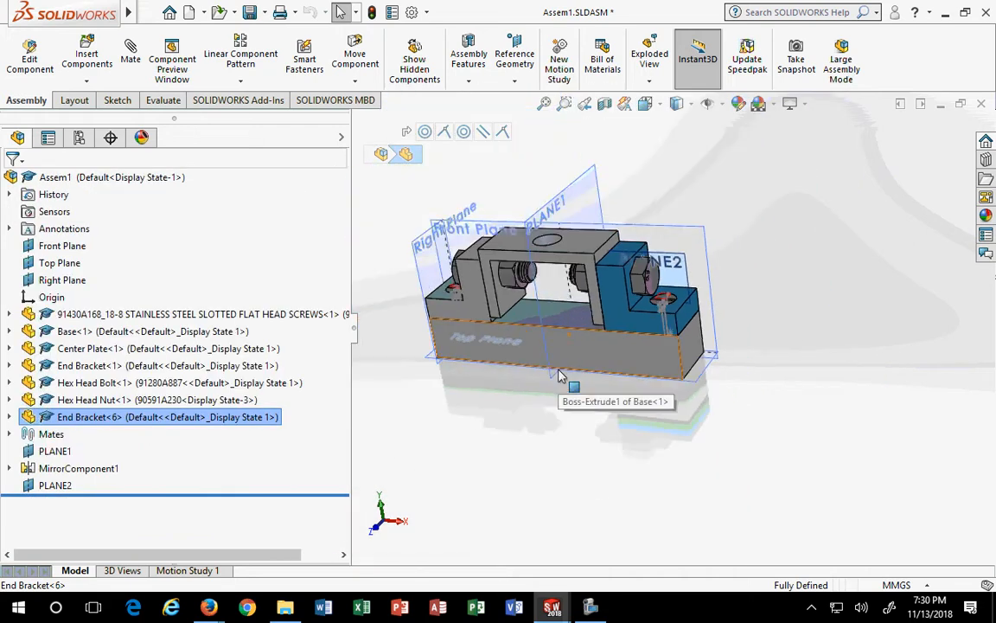
{"action": "scroll", "coordinate": [489, 374], "scroll_direction": "up", "scroll_amount": 3}
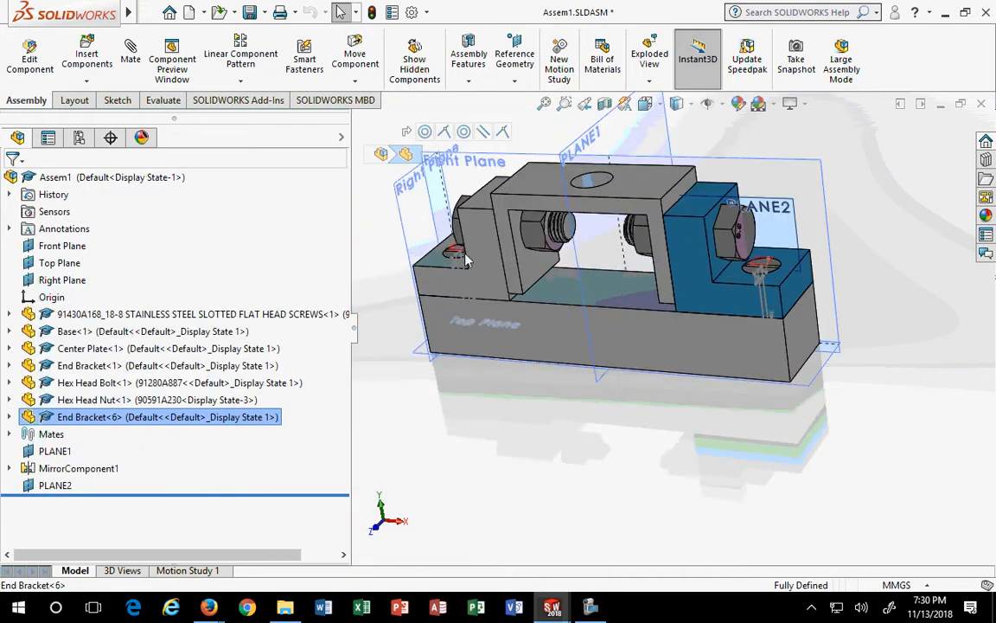
{"action": "left_click", "coordinate": [705, 290]}
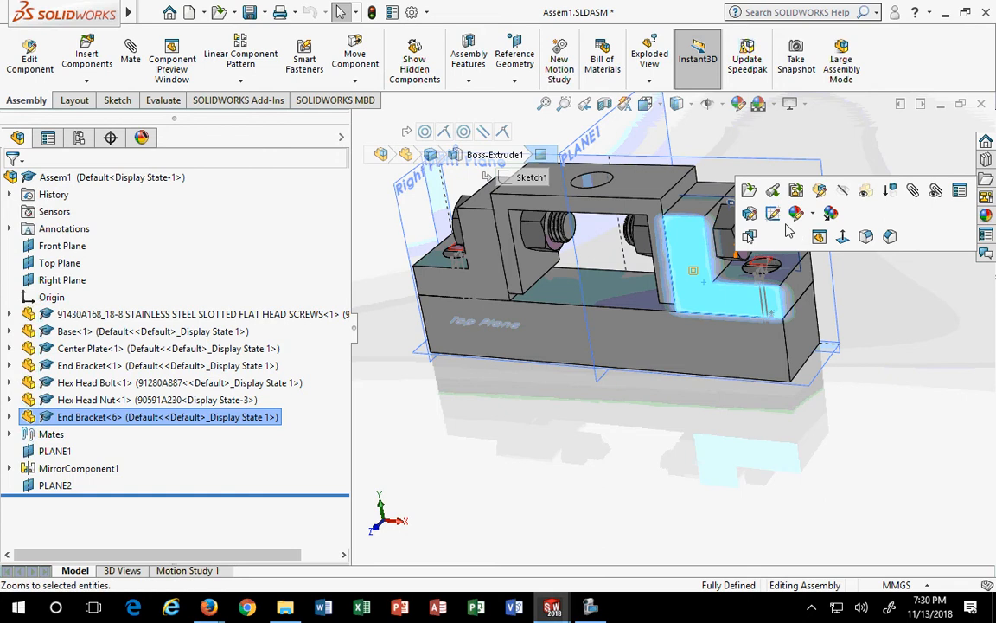
{"action": "left_click", "coordinate": [820, 192]}
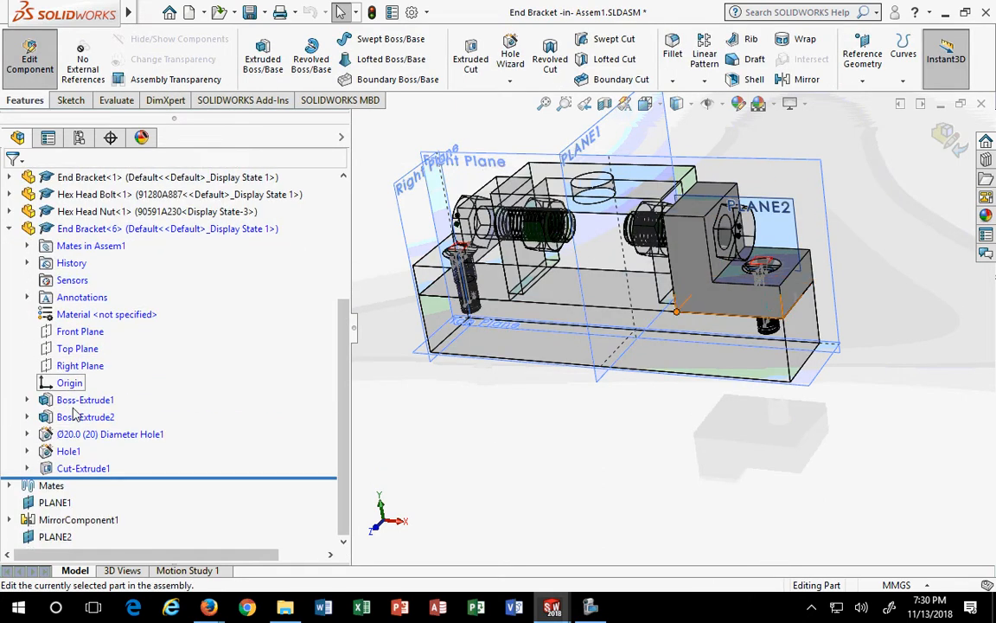
Inspect the Boss-Extrude1, Ø20.0 hole, Hole1 and Cut-Extrude1 features of End Bracket<6>, including Sketch1 and Sketch4, for the stray sketch
{"action": "left_click", "coordinate": [26, 400]}
{"action": "left_click", "coordinate": [26, 399]}
{"action": "left_click", "coordinate": [26, 400]}
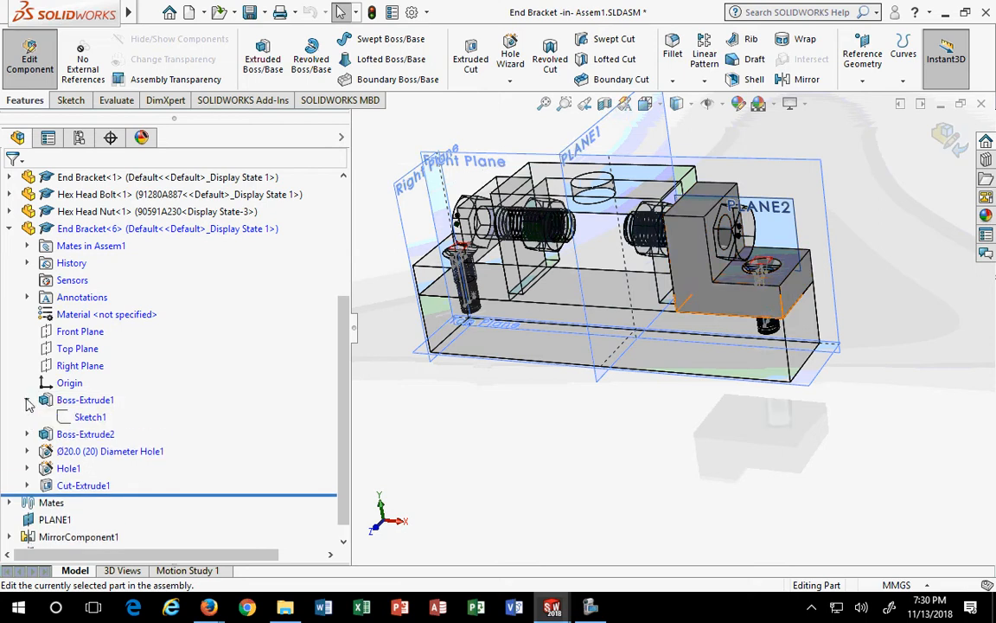
{"action": "left_click", "coordinate": [90, 417]}
{"action": "left_click", "coordinate": [27, 401]}
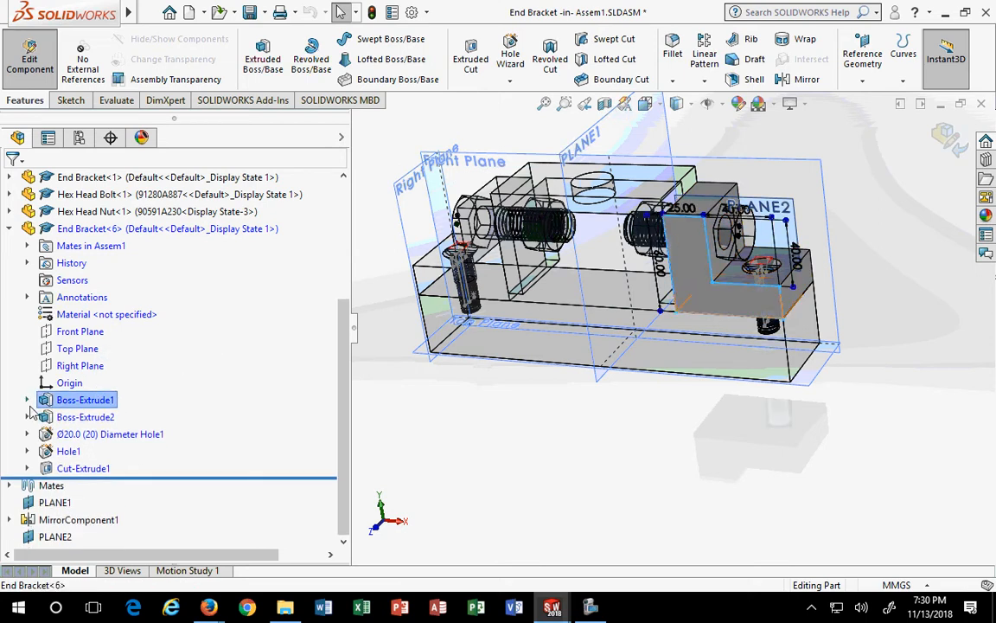
{"action": "left_click", "coordinate": [117, 435]}
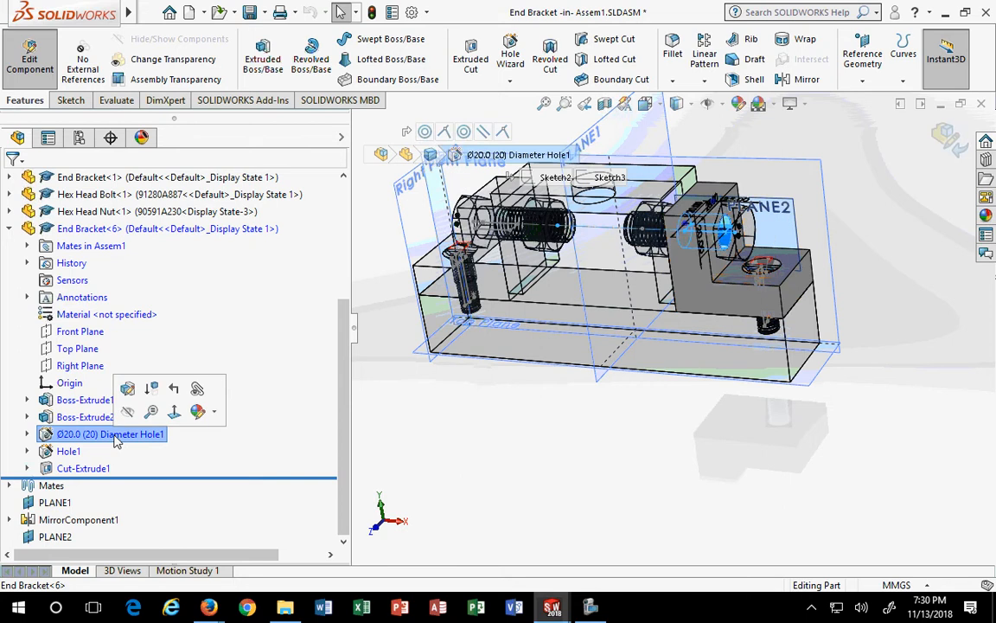
{"action": "left_click", "coordinate": [69, 451]}
{"action": "left_click", "coordinate": [27, 451]}
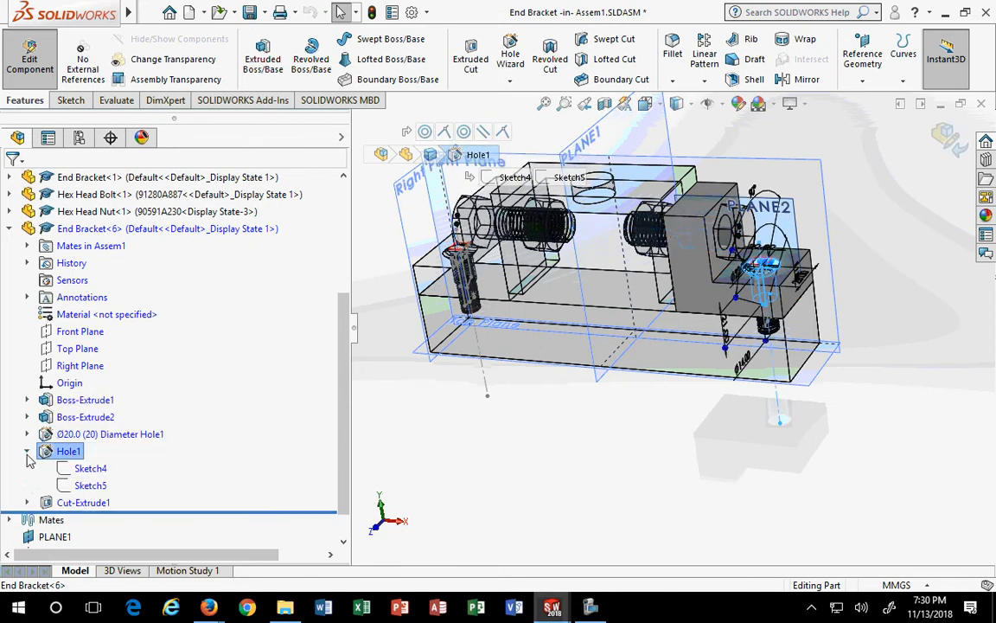
{"action": "left_click", "coordinate": [93, 469]}
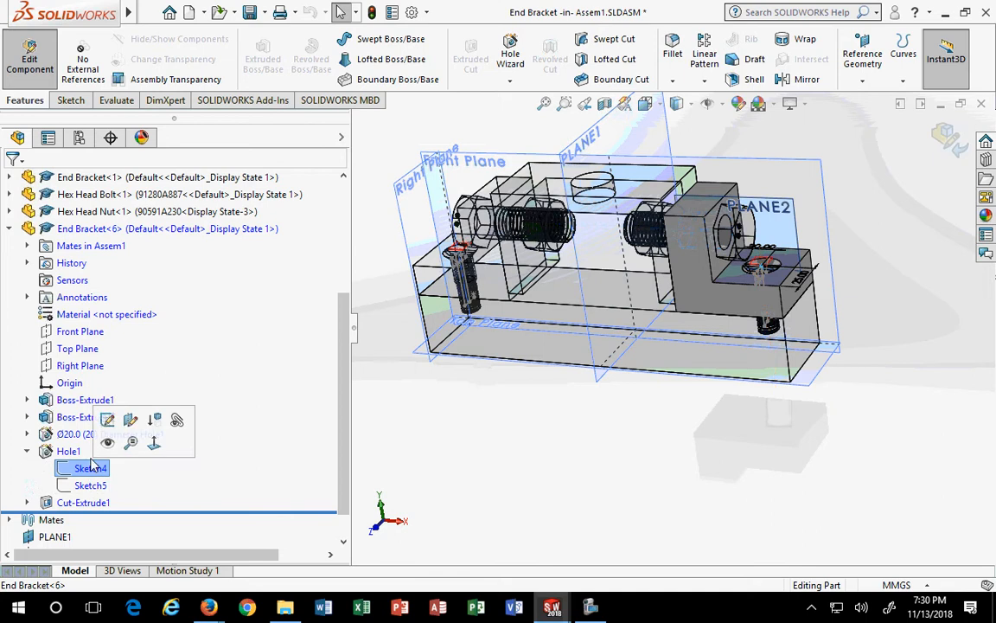
{"action": "left_click", "coordinate": [72, 507]}
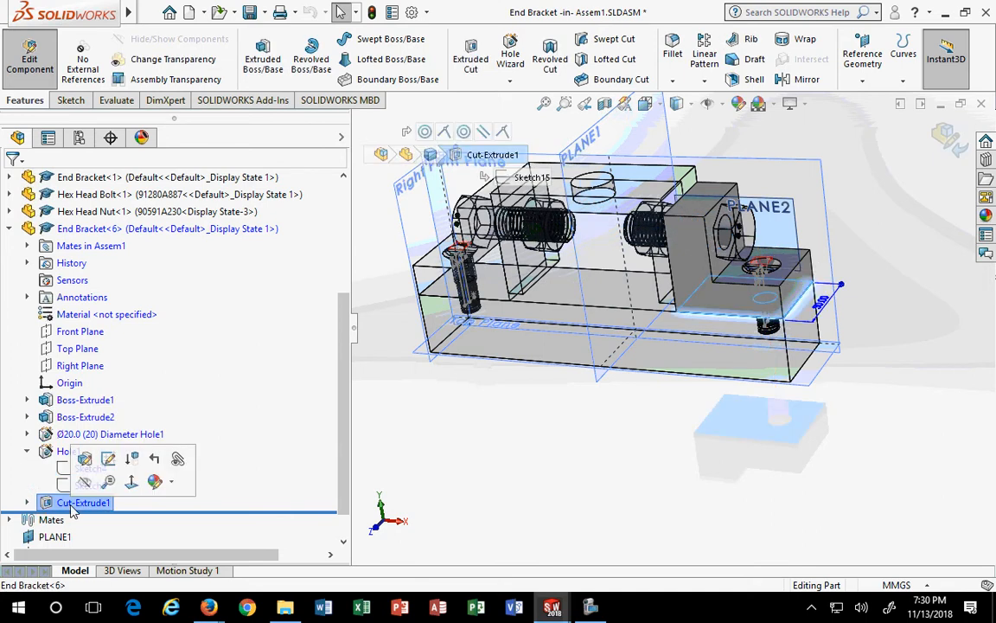
{"action": "left_click", "coordinate": [456, 507]}
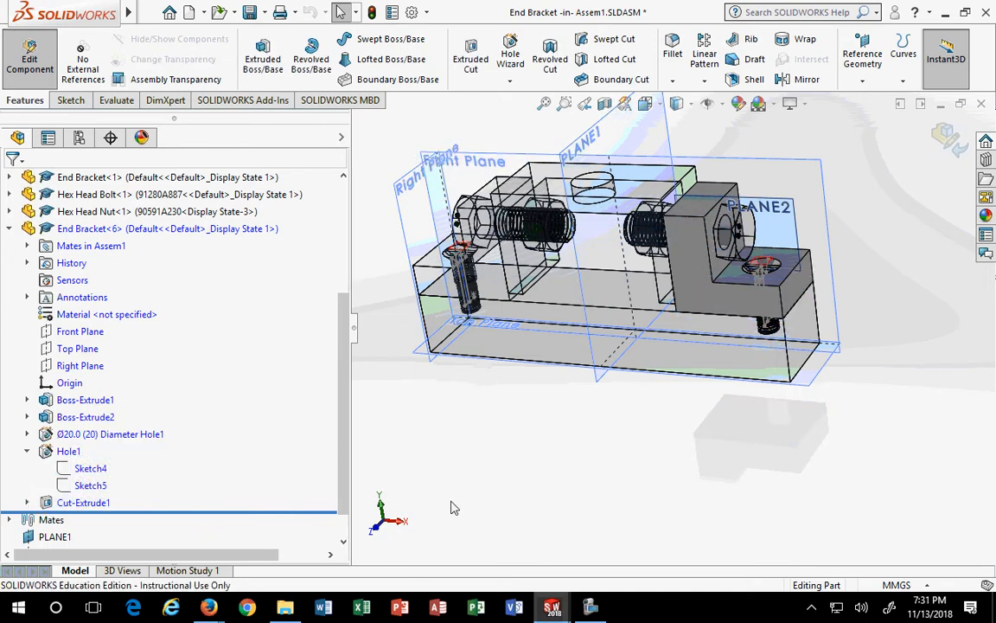
Show Sketch5 of the Hole1 feature in End Bracket<6> and hide it again
{"action": "left_click", "coordinate": [92, 486]}
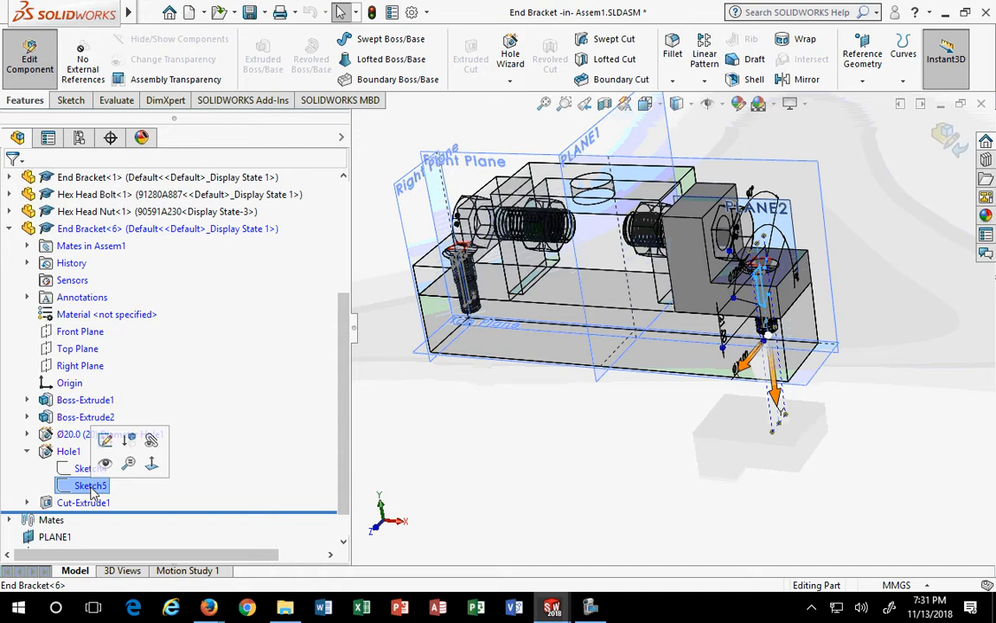
{"action": "right_click", "coordinate": [92, 489]}
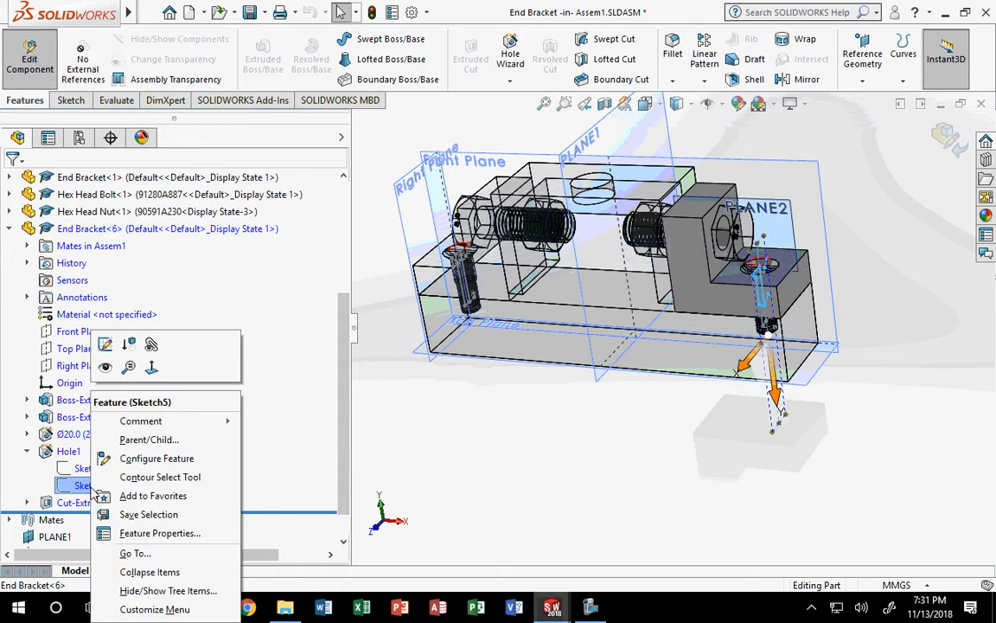
{"action": "left_click", "coordinate": [106, 368]}
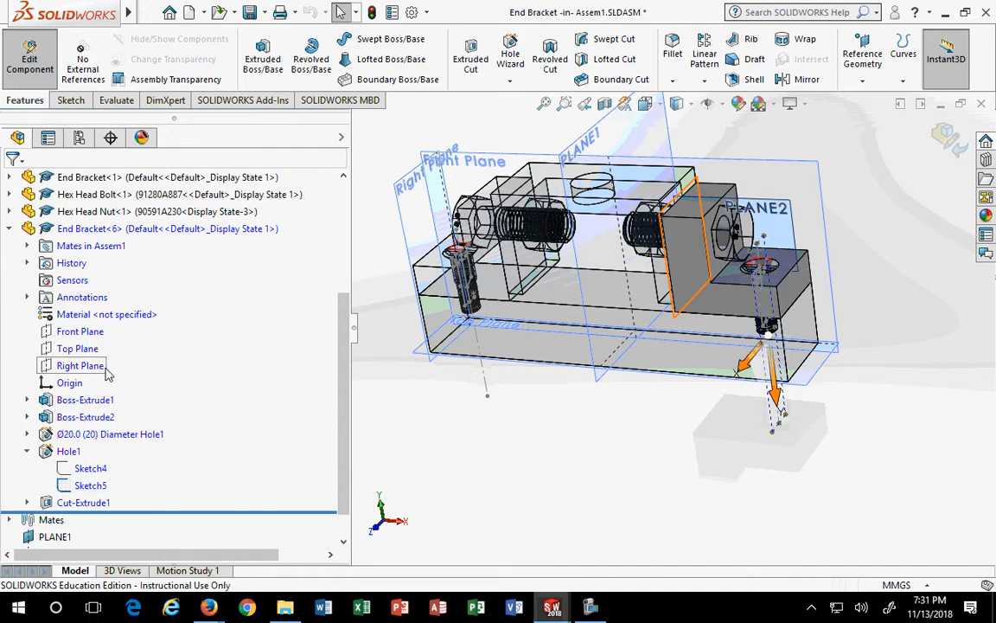
{"action": "right_click", "coordinate": [90, 485]}
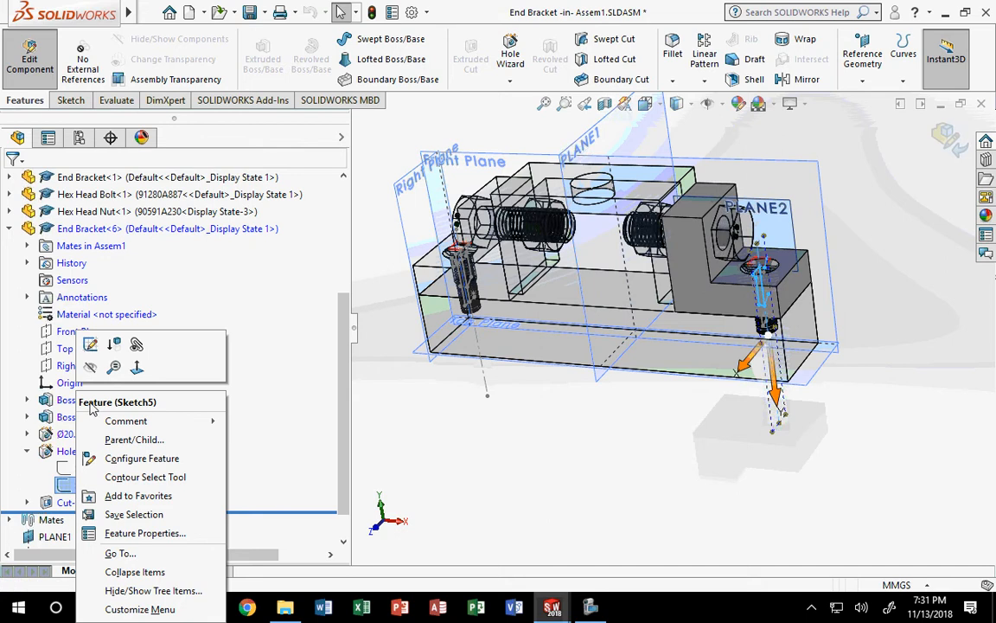
{"action": "left_click", "coordinate": [93, 369]}
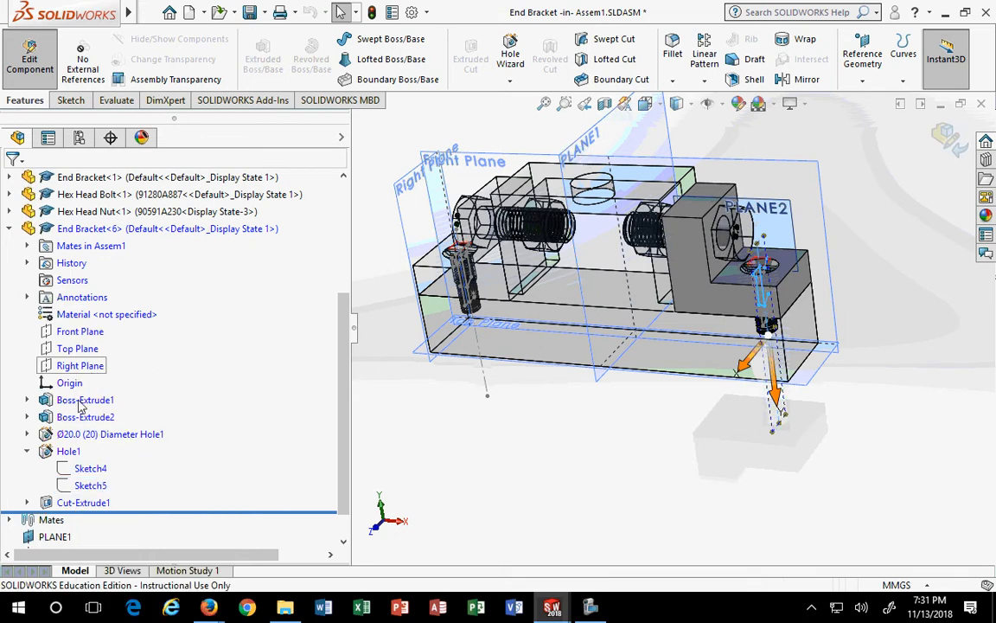
Collapse the End Bracket<6> feature list and open the End Bracket<1> part in its own window
{"action": "left_click", "coordinate": [60, 177]}
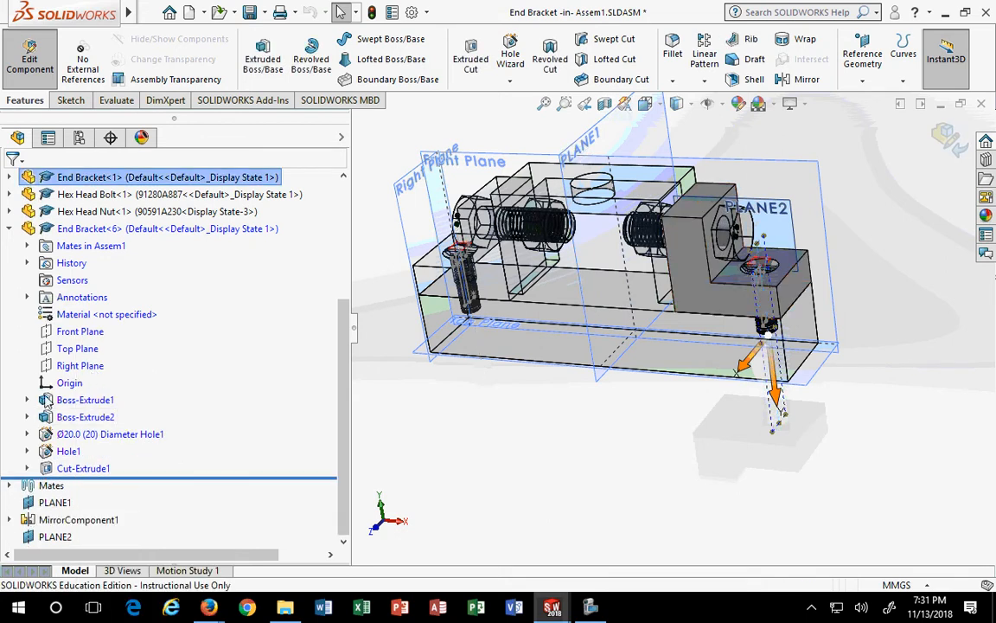
{"action": "left_click", "coordinate": [9, 230]}
{"action": "left_click", "coordinate": [144, 14]}
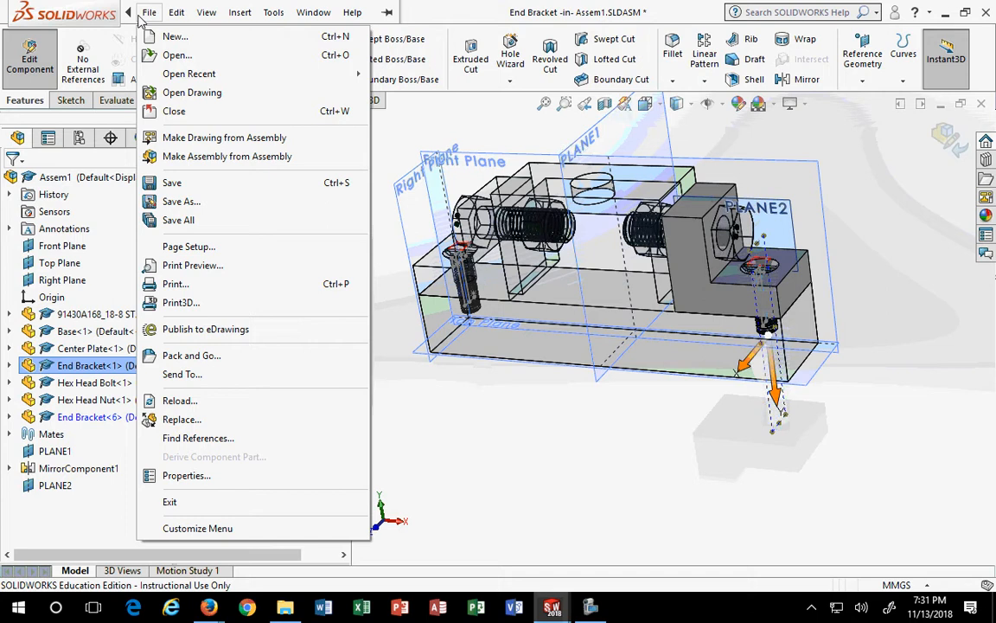
{"action": "left_click", "coordinate": [673, 416]}
{"action": "scroll", "coordinate": [770, 420], "scroll_direction": "down", "scroll_amount": 1}
{"action": "middle_click_drag", "start_coordinate": [789, 406], "coordinate": [683, 370]}
{"action": "right_click", "coordinate": [102, 370]}
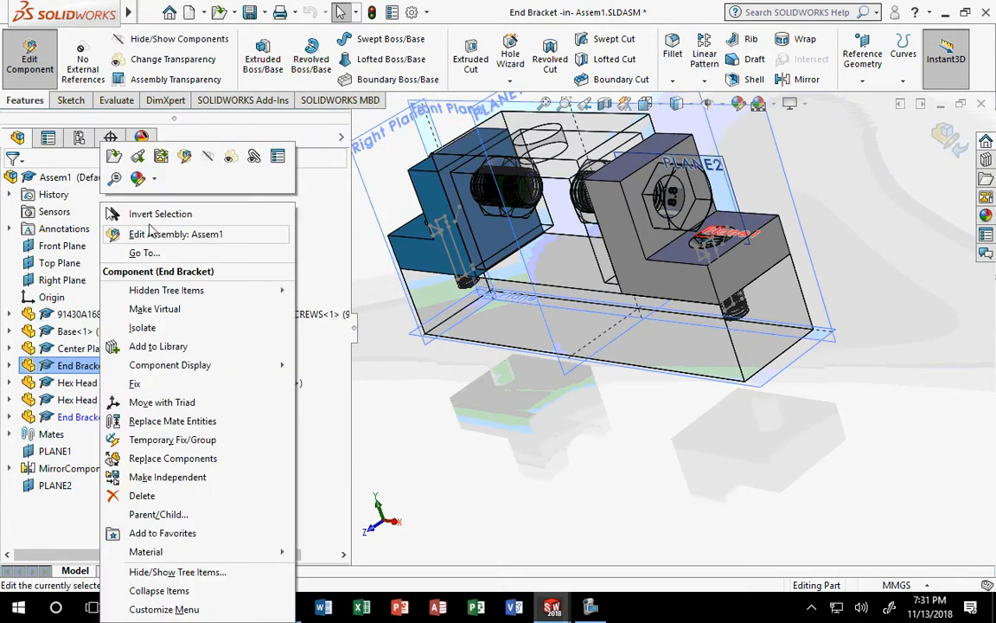
{"action": "left_click", "coordinate": [104, 149]}
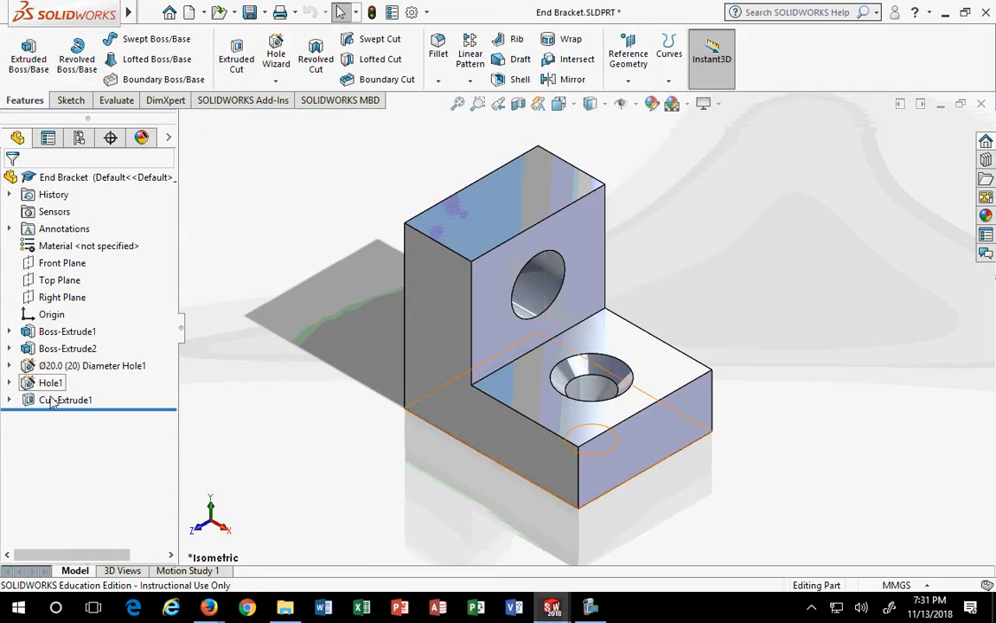
Close the End Bracket part with its changes saved, and leave in-context part editing to return to the assembly
{"action": "left_click", "coordinate": [982, 105]}
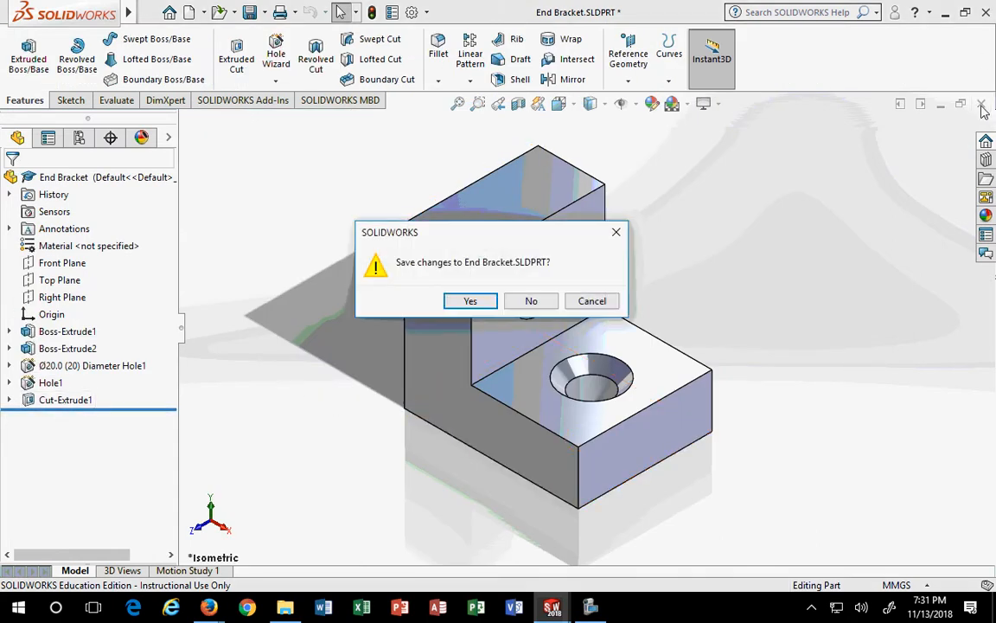
{"action": "left_click", "coordinate": [470, 301]}
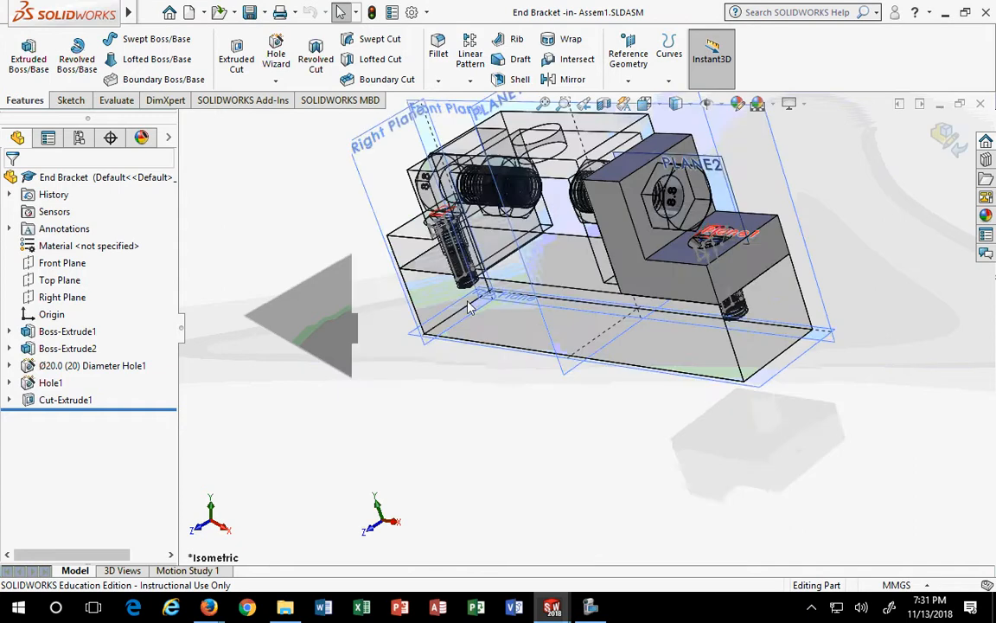
{"action": "scroll", "coordinate": [785, 317], "scroll_direction": "down", "scroll_amount": 4}
{"action": "middle_click_drag", "start_coordinate": [777, 311], "coordinate": [715, 305]}
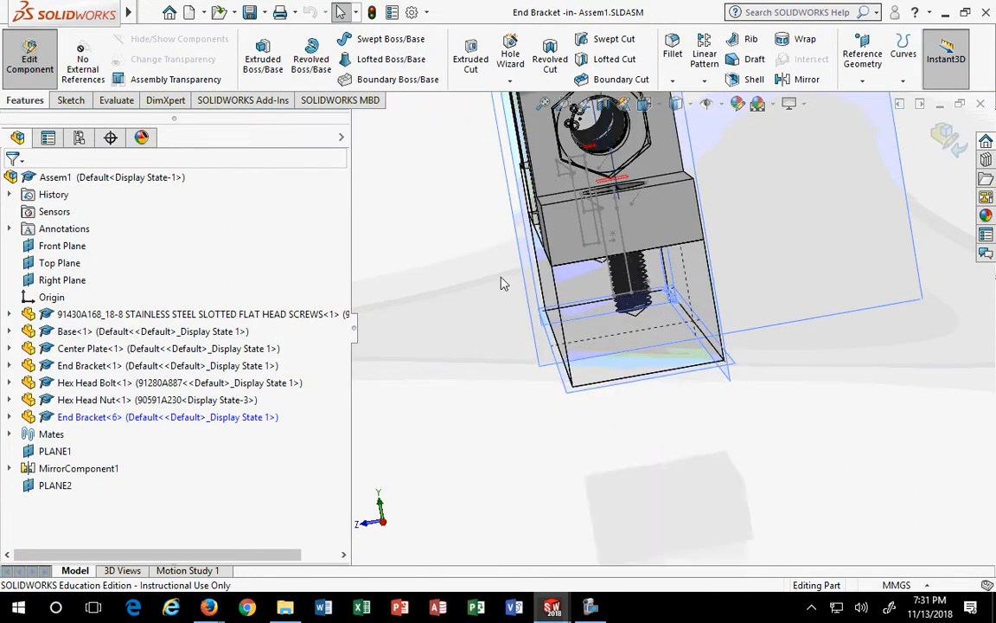
{"action": "scroll", "coordinate": [571, 251], "scroll_direction": "down", "scroll_amount": 3}
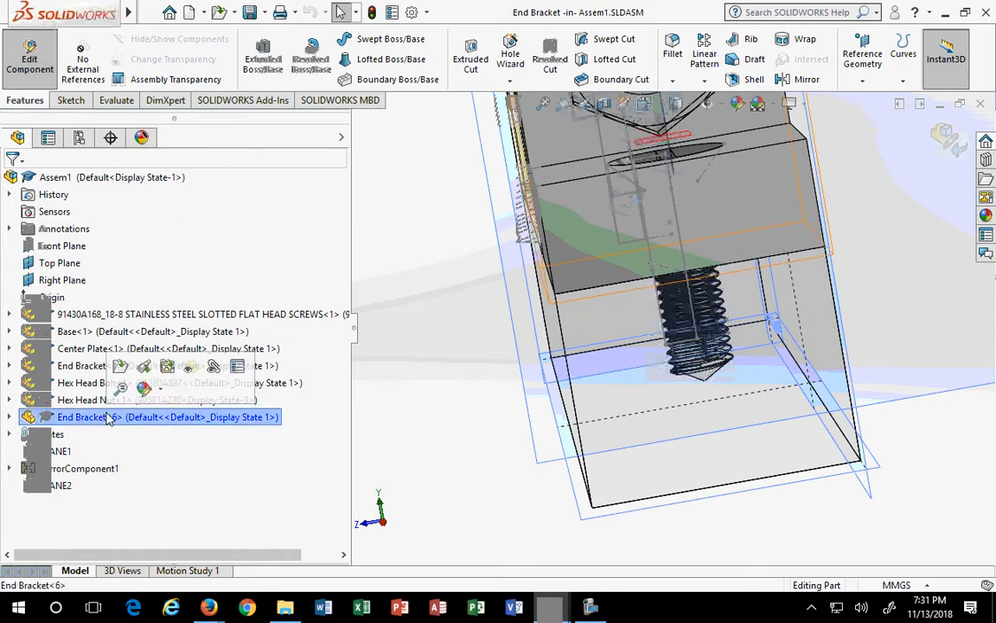
{"action": "scroll", "coordinate": [488, 391], "scroll_direction": "up", "scroll_amount": 3}
{"action": "scroll", "coordinate": [489, 391], "scroll_direction": "up", "scroll_amount": 3}
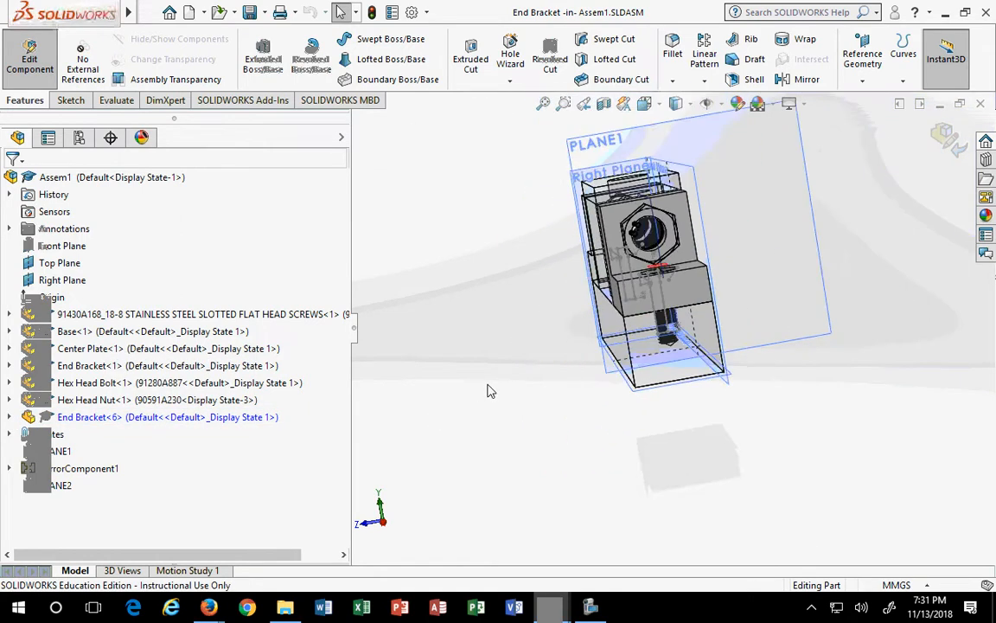
{"action": "middle_click_drag", "start_coordinate": [489, 391], "coordinate": [610, 361]}
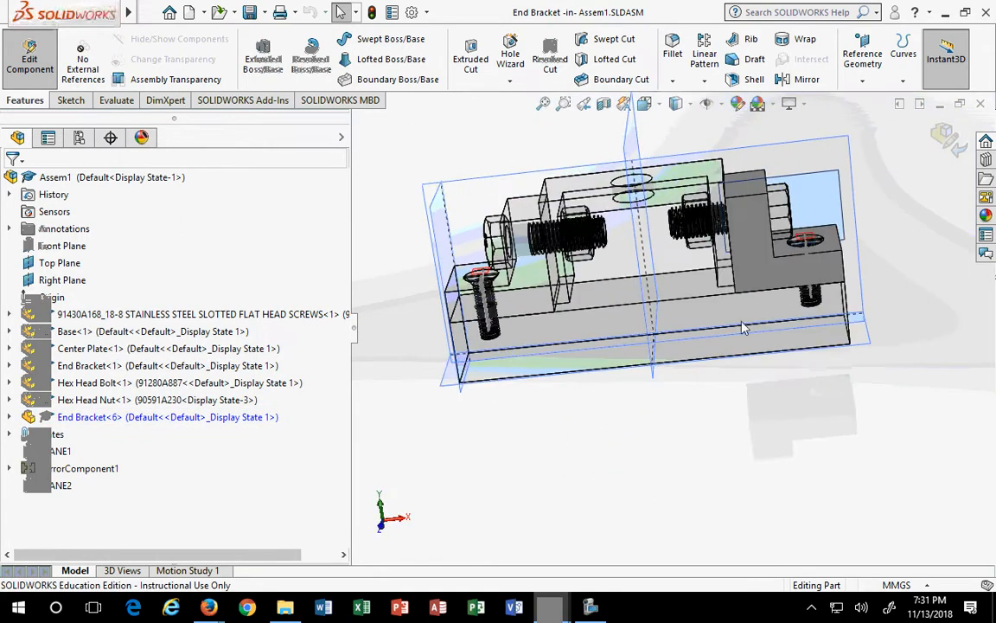
{"action": "left_click", "coordinate": [948, 138]}
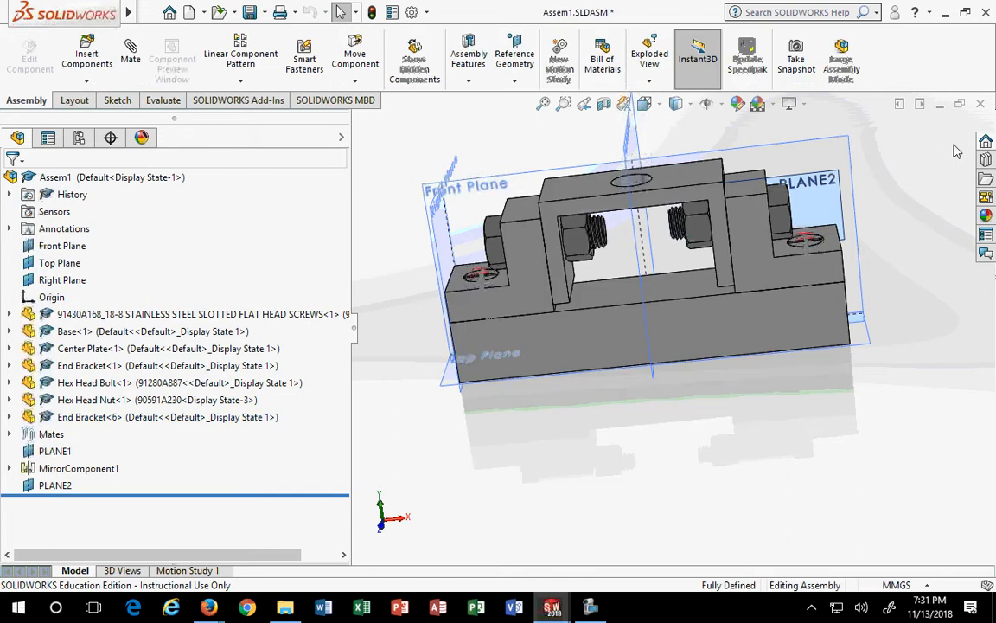
Hide the End Bracket<6> component to expose the bolt and the flat head screw inside it
{"action": "left_click", "coordinate": [756, 225]}
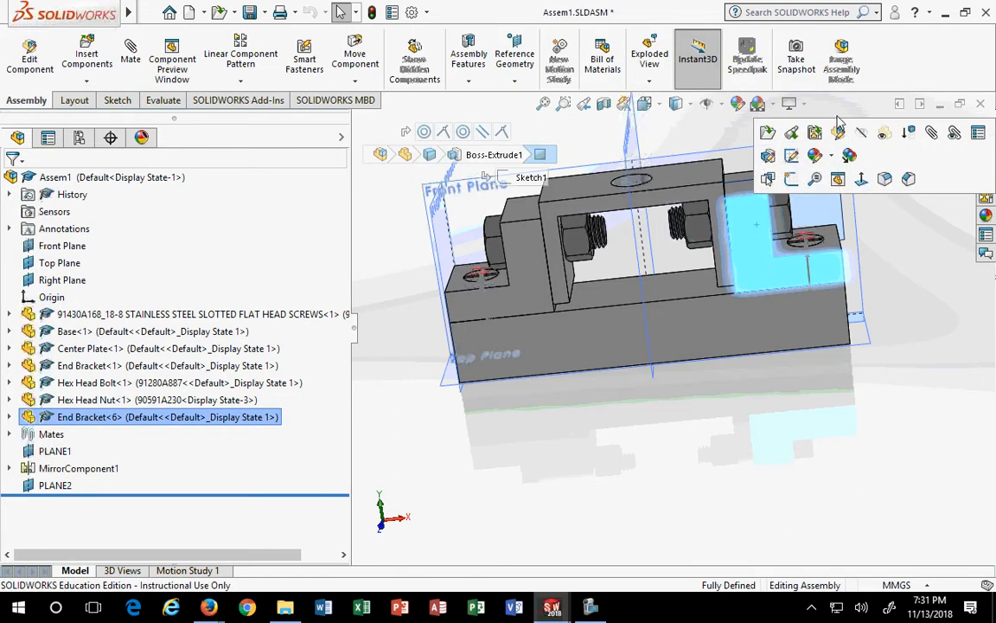
{"action": "left_click", "coordinate": [863, 134]}
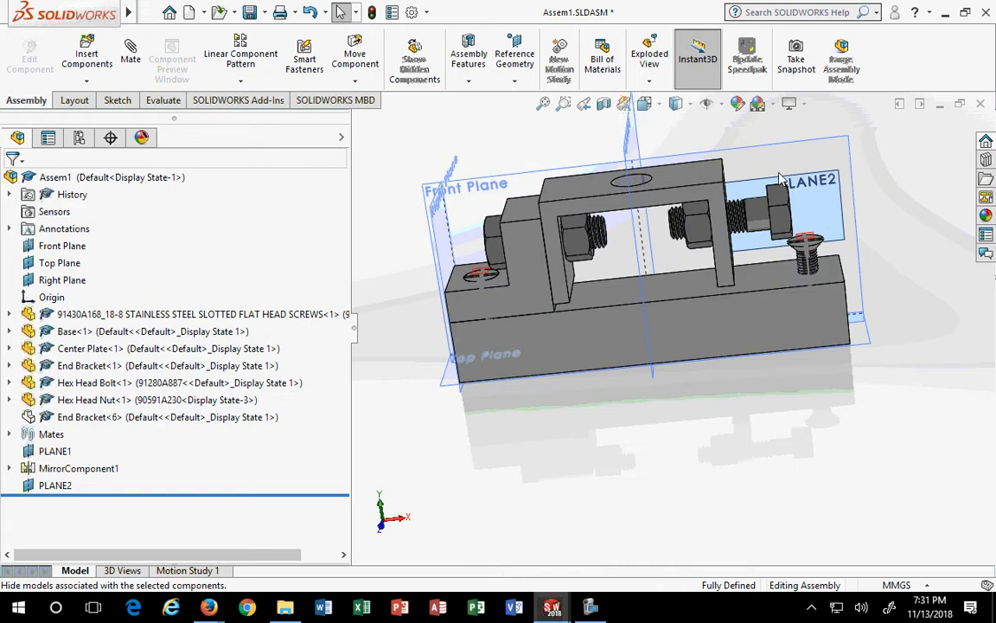
{"action": "left_click", "coordinate": [525, 245]}
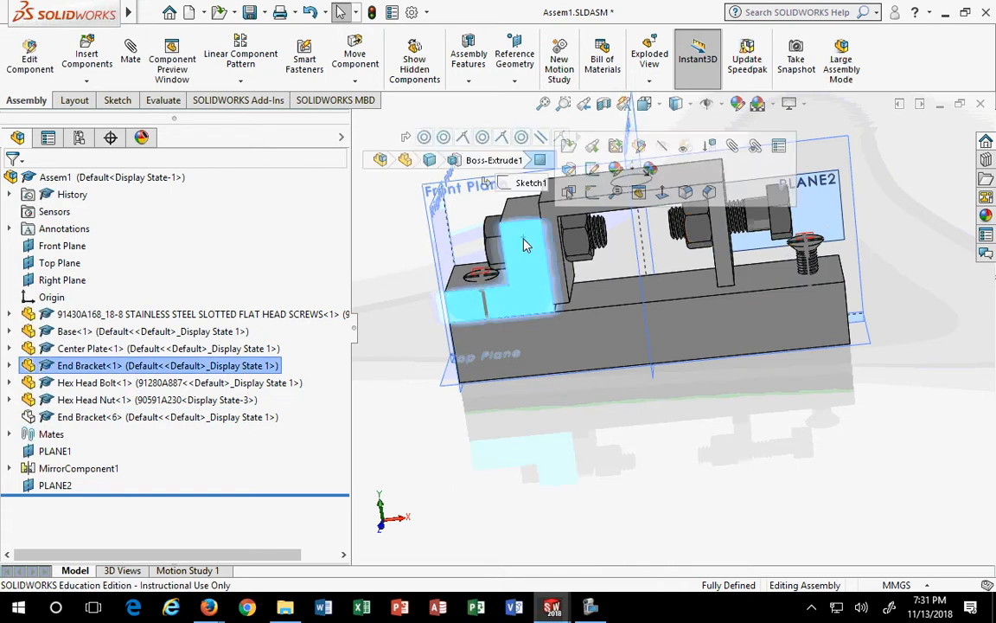
{"action": "right_click", "coordinate": [524, 245]}
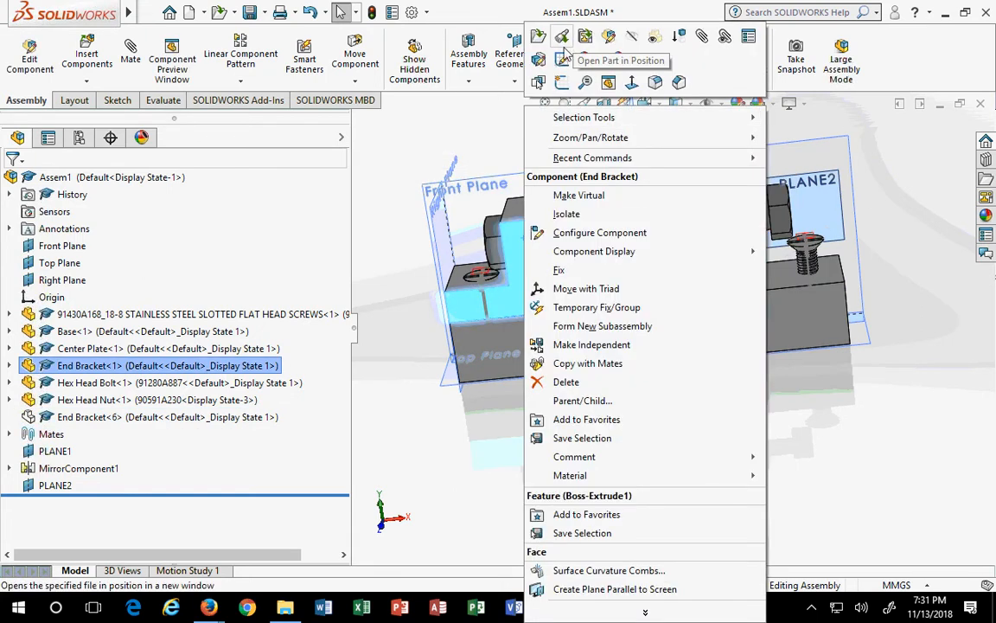
{"action": "left_click", "coordinate": [972, 335]}
Open the Cut-Revolve3 feature of the exposed mirrored flat head screw for editing and cancel without changing it
{"action": "middle_click_drag", "start_coordinate": [921, 339], "coordinate": [741, 360]}
{"action": "scroll", "coordinate": [707, 289], "scroll_direction": "down", "scroll_amount": 5}
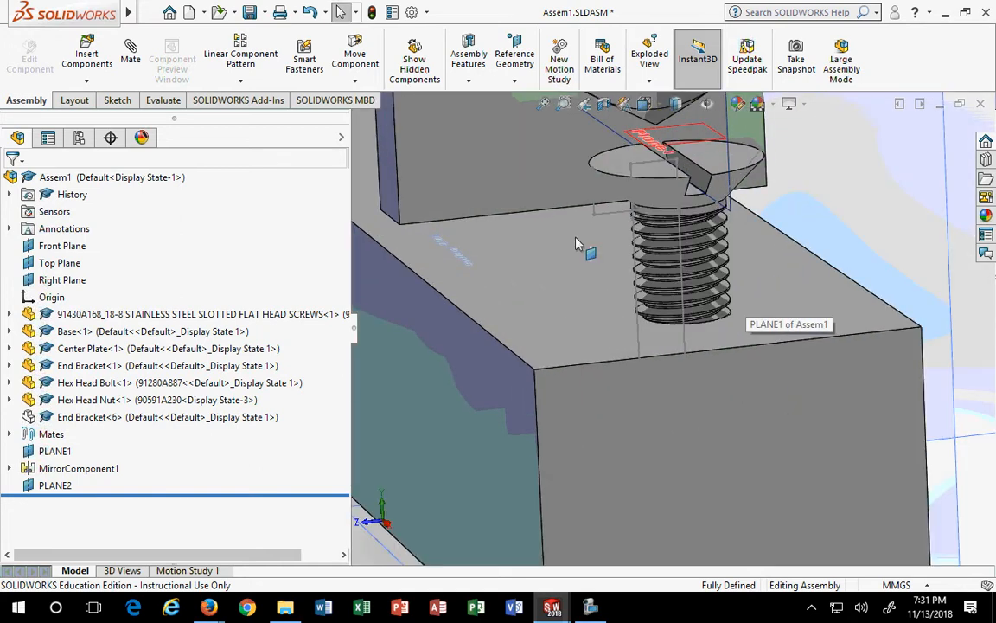
{"action": "middle_click_drag", "start_coordinate": [578, 245], "coordinate": [735, 208]}
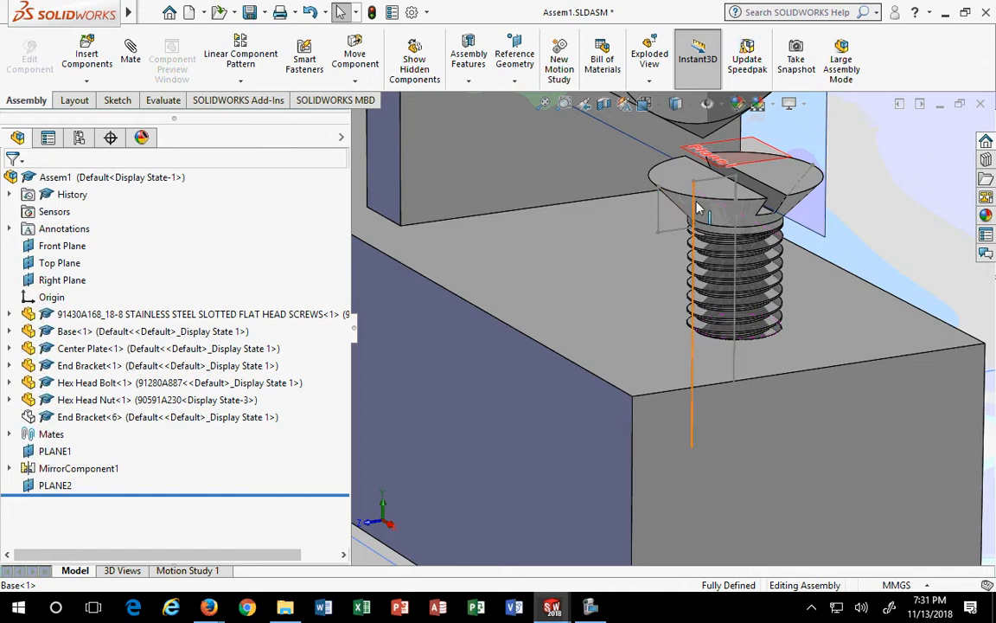
{"action": "left_click", "coordinate": [721, 215]}
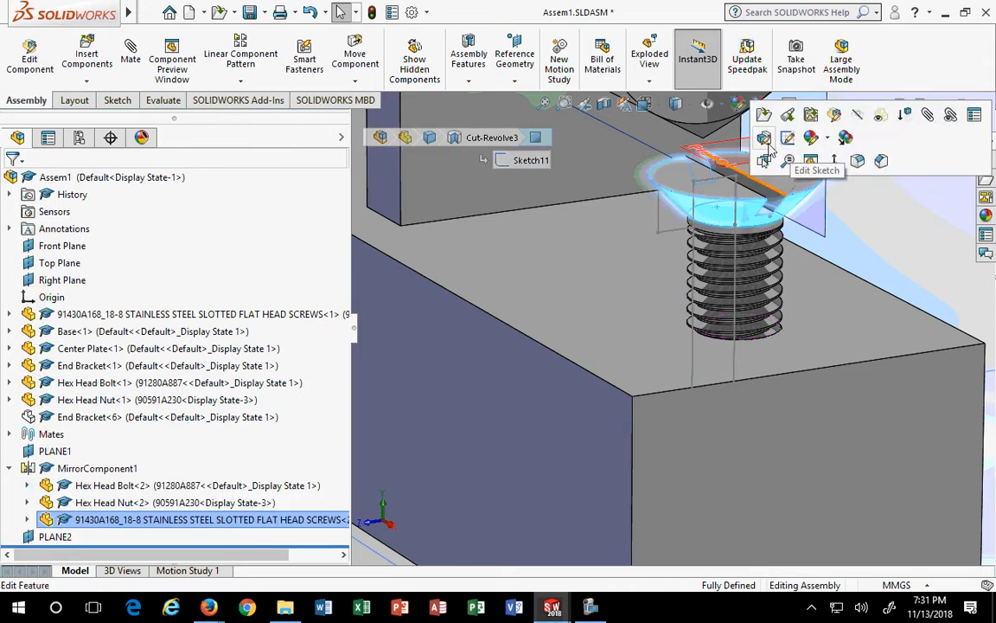
{"action": "left_click", "coordinate": [764, 138]}
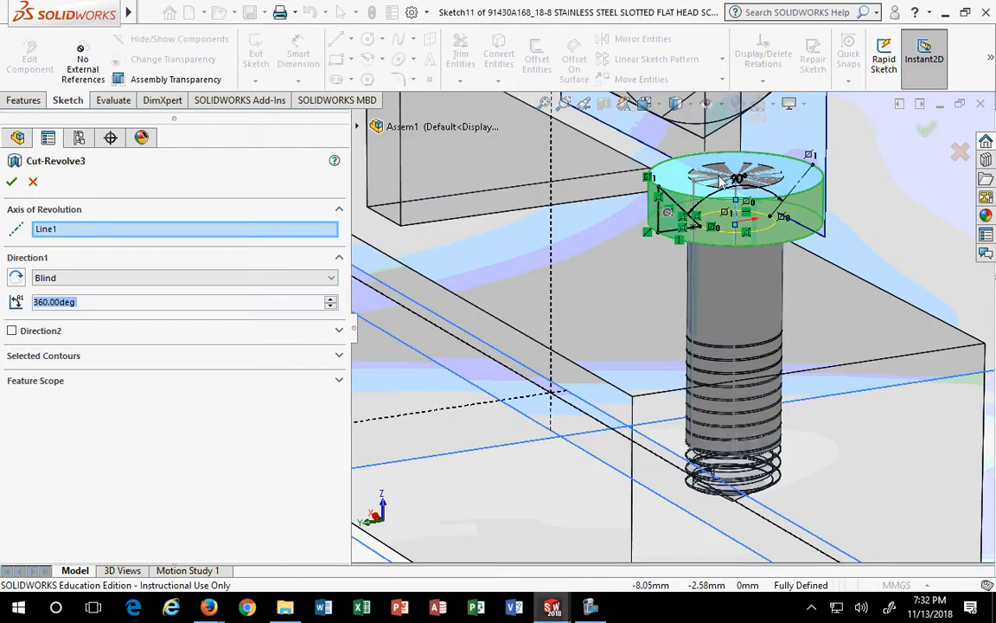
{"action": "left_click", "coordinate": [958, 148]}
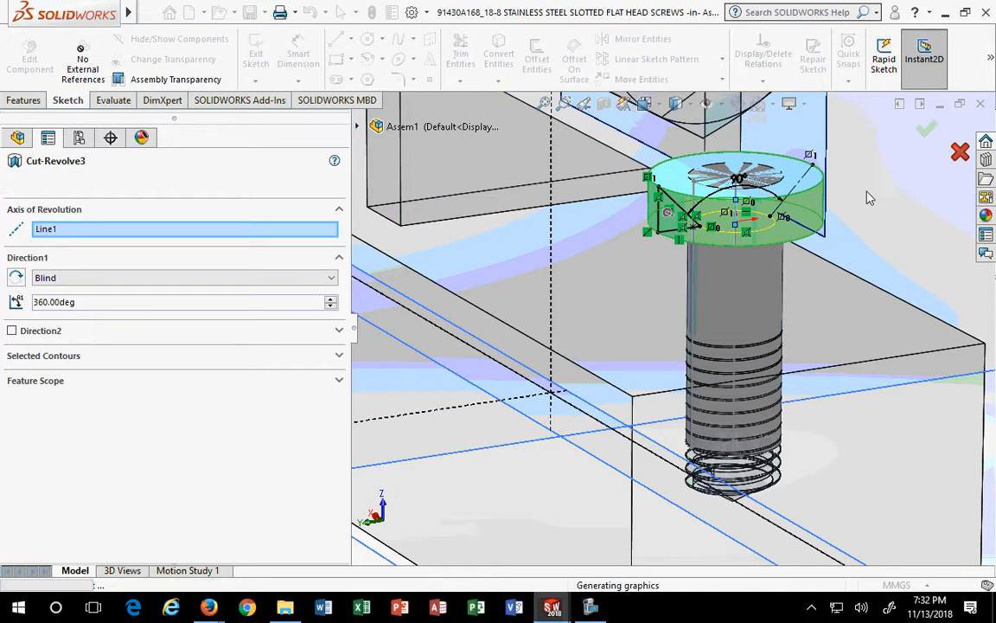
Expand the mirrored flat head screw's feature list and select Sketch18 to identify it in the model
{"action": "left_click", "coordinate": [768, 205]}
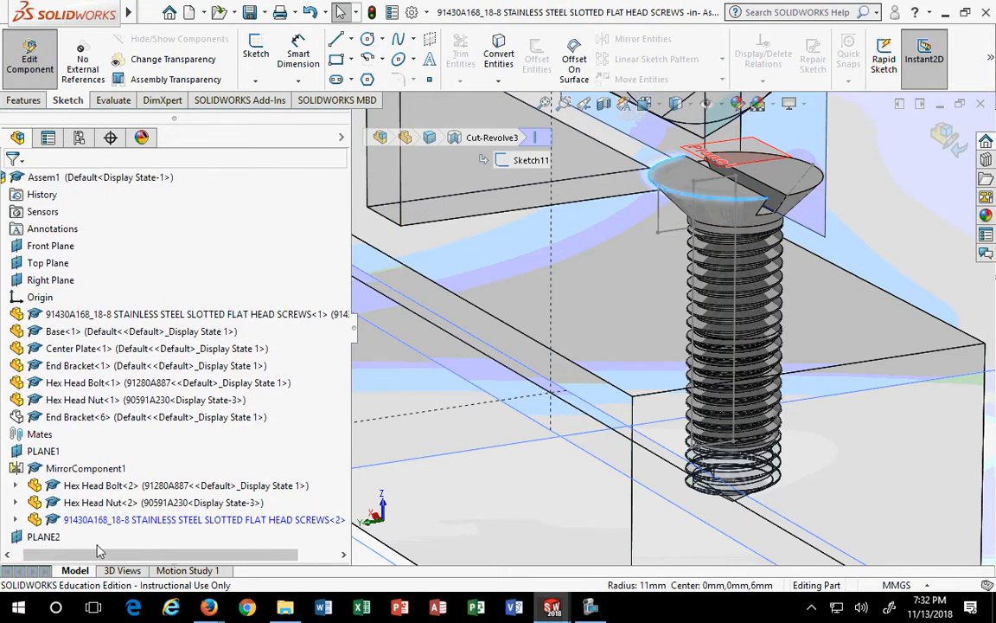
{"action": "left_click", "coordinate": [15, 520]}
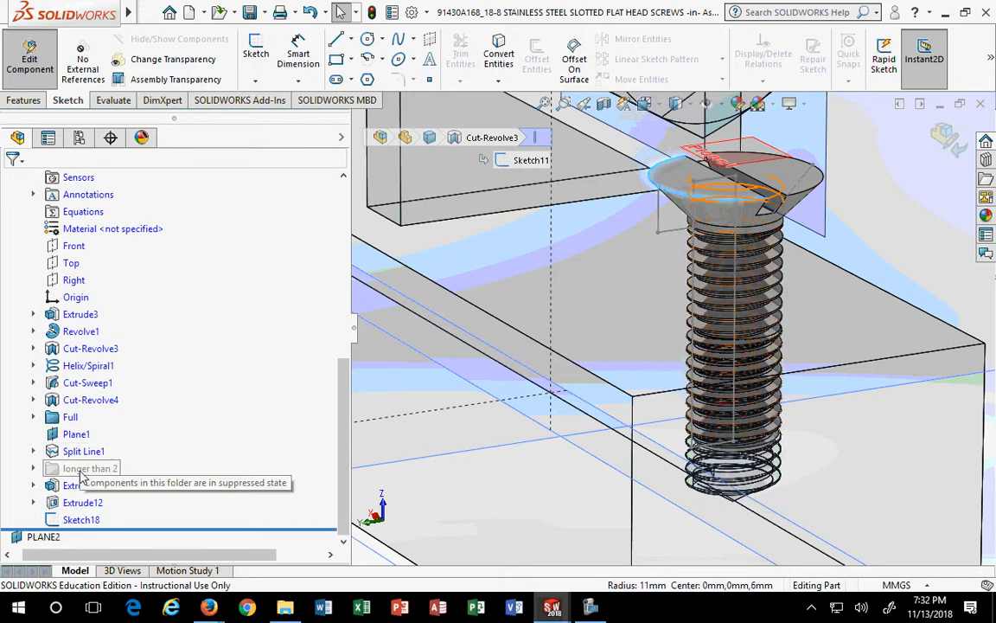
{"action": "left_click", "coordinate": [78, 520]}
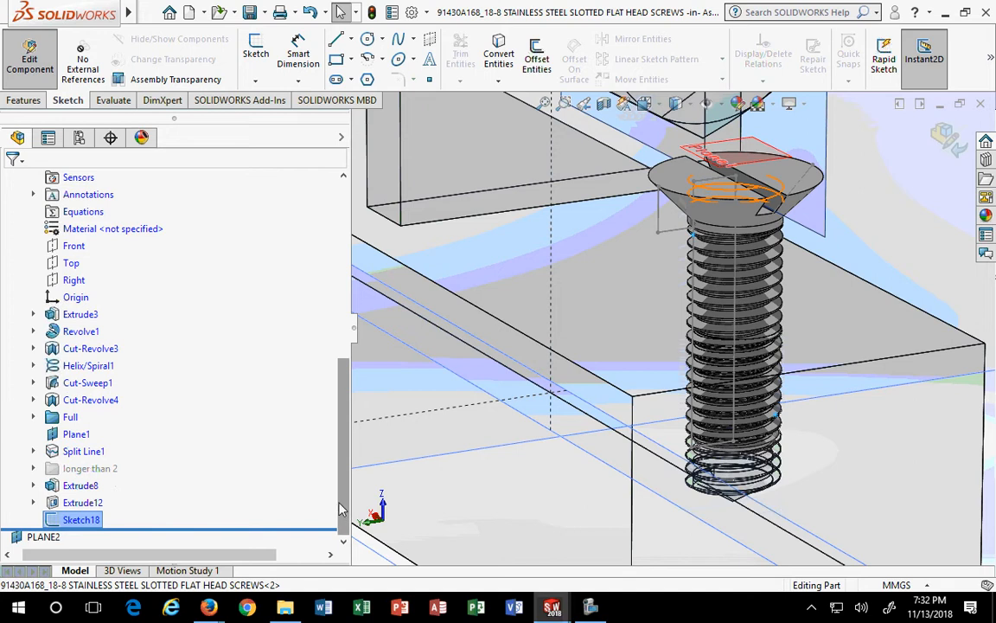
Hide Sketch4 under the Revolve1 feature of the mirrored flat head screw
{"action": "left_click", "coordinate": [33, 317]}
{"action": "left_click", "coordinate": [35, 320]}
{"action": "left_click", "coordinate": [33, 331]}
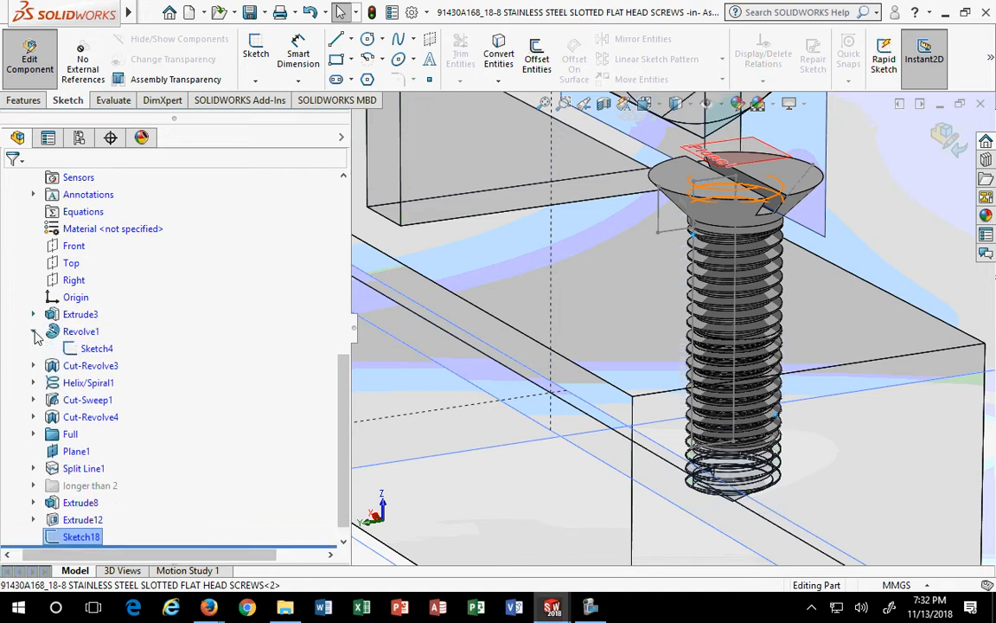
{"action": "left_click", "coordinate": [33, 331]}
{"action": "left_click", "coordinate": [33, 331]}
{"action": "left_click", "coordinate": [86, 349]}
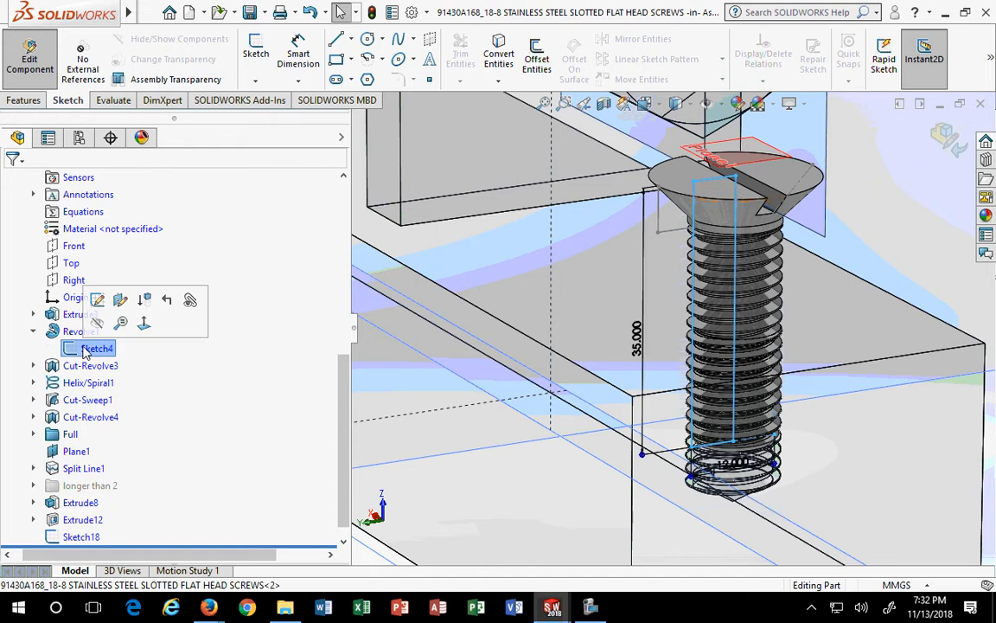
{"action": "right_click", "coordinate": [86, 350]}
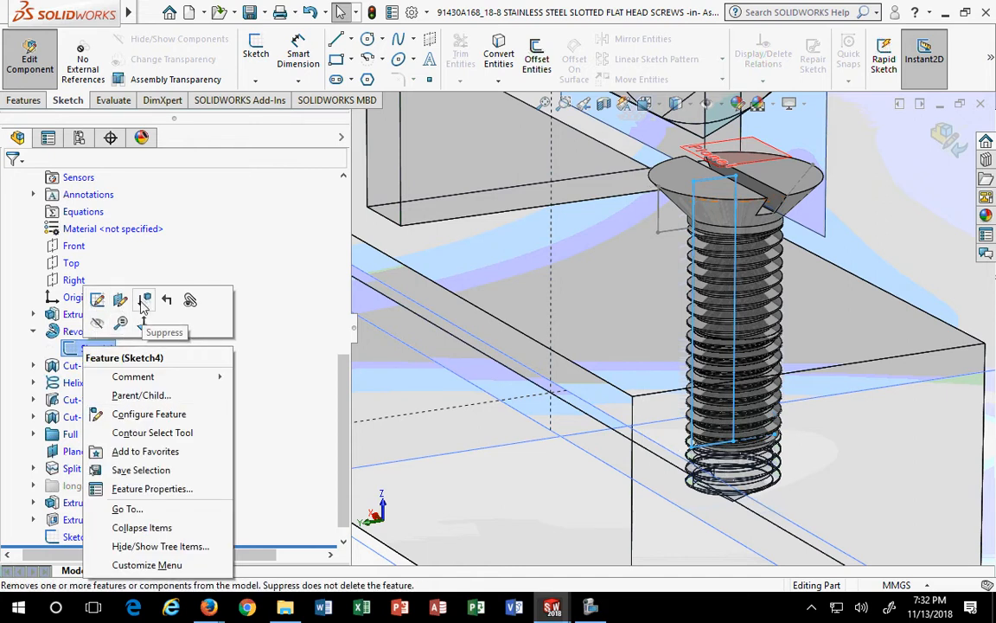
{"action": "left_click", "coordinate": [97, 322]}
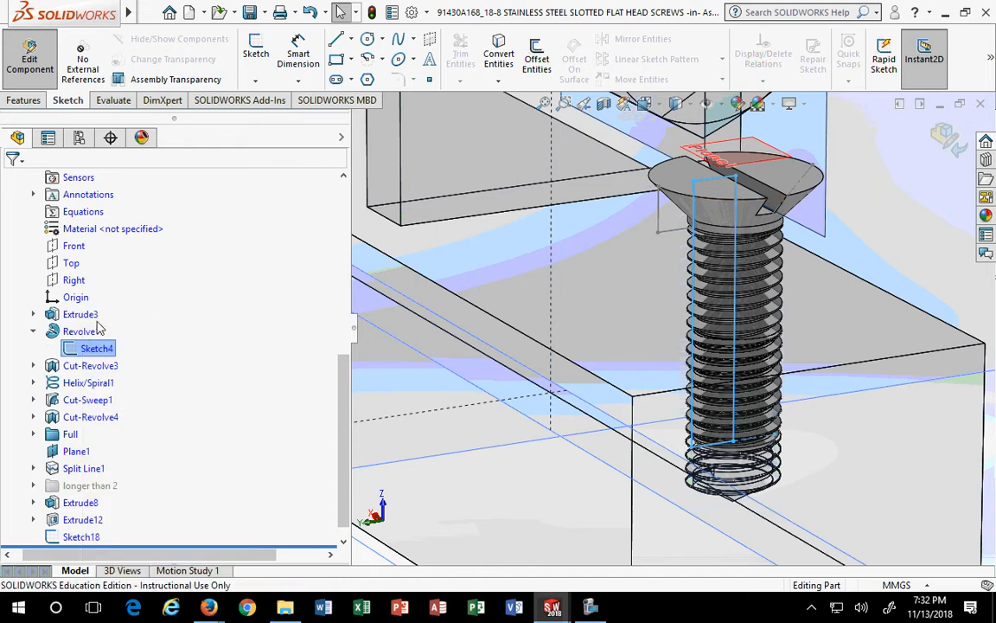
{"action": "left_click", "coordinate": [35, 333]}
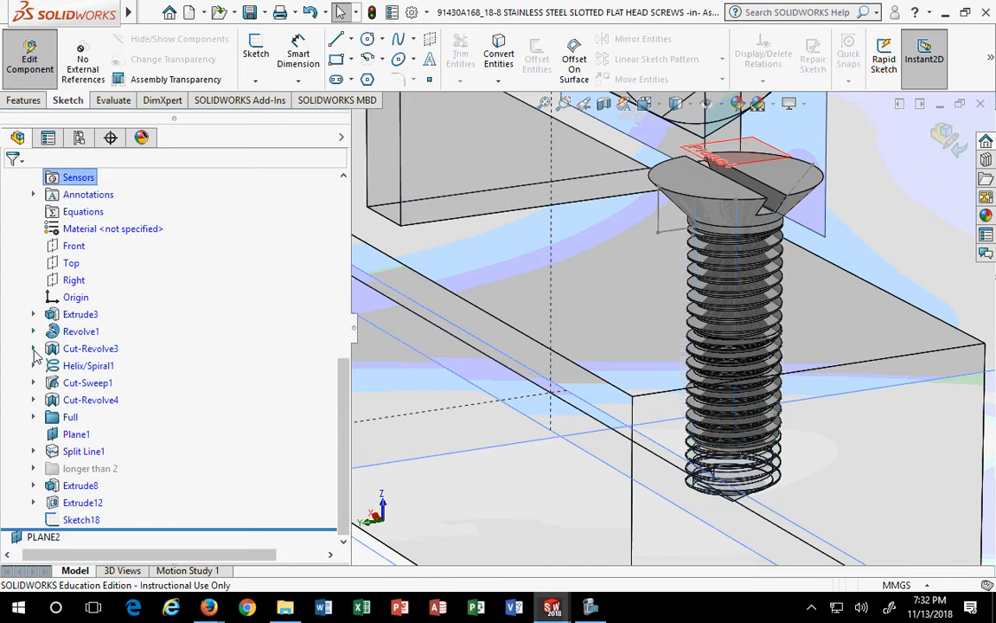
Hide Sketch11 under the Cut-Revolve3 feature of the mirrored flat head screw
{"action": "left_click", "coordinate": [34, 348]}
{"action": "left_click", "coordinate": [34, 349]}
{"action": "left_click", "coordinate": [33, 348]}
{"action": "left_click", "coordinate": [95, 366]}
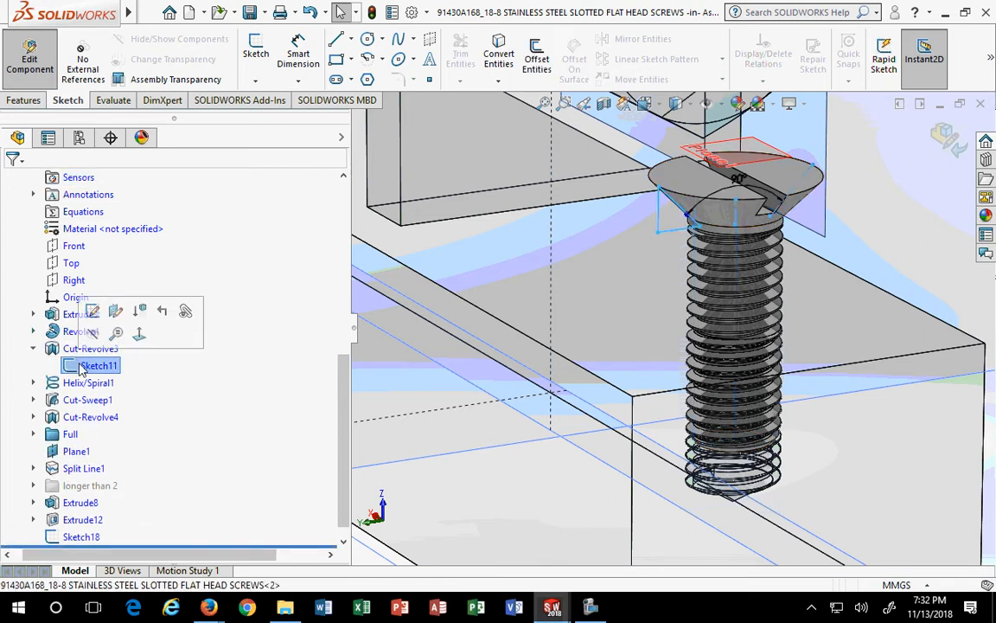
{"action": "right_click", "coordinate": [80, 363]}
{"action": "left_click", "coordinate": [94, 339]}
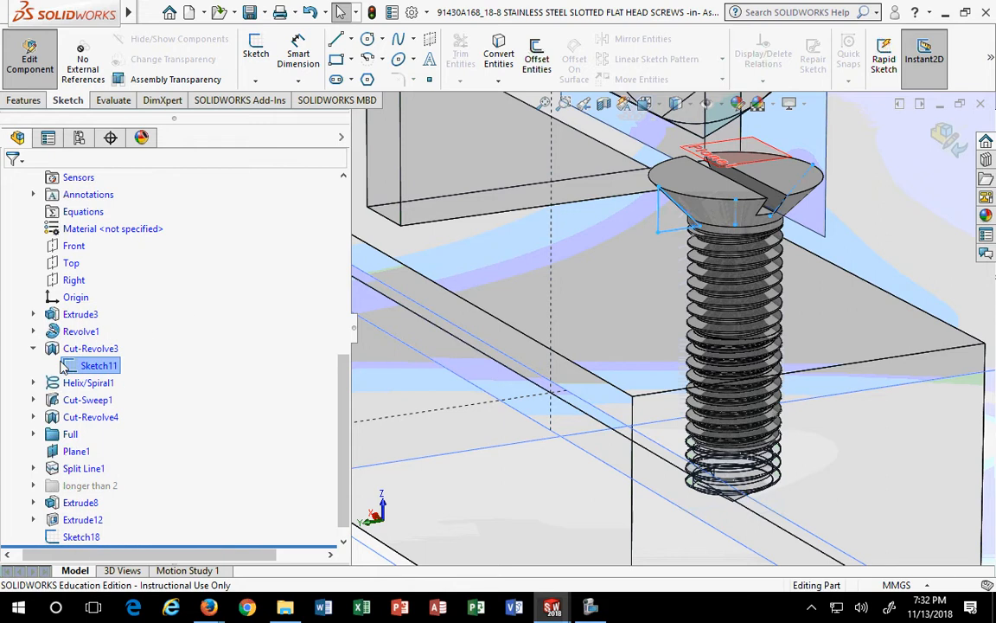
{"action": "left_click", "coordinate": [34, 349]}
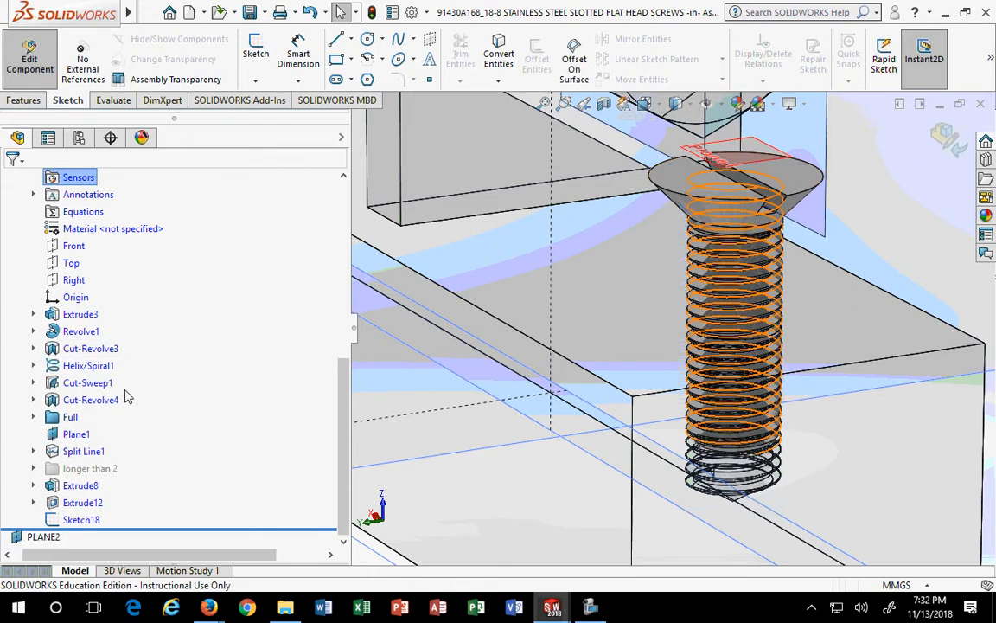
Leave in-context editing of the screw and collapse the screw and MirrorComponent1 entries in the assembly's feature list
{"action": "scroll", "coordinate": [127, 400], "scroll_direction": "up", "scroll_amount": 4}
{"action": "scroll", "coordinate": [127, 399], "scroll_direction": "down", "scroll_amount": 3}
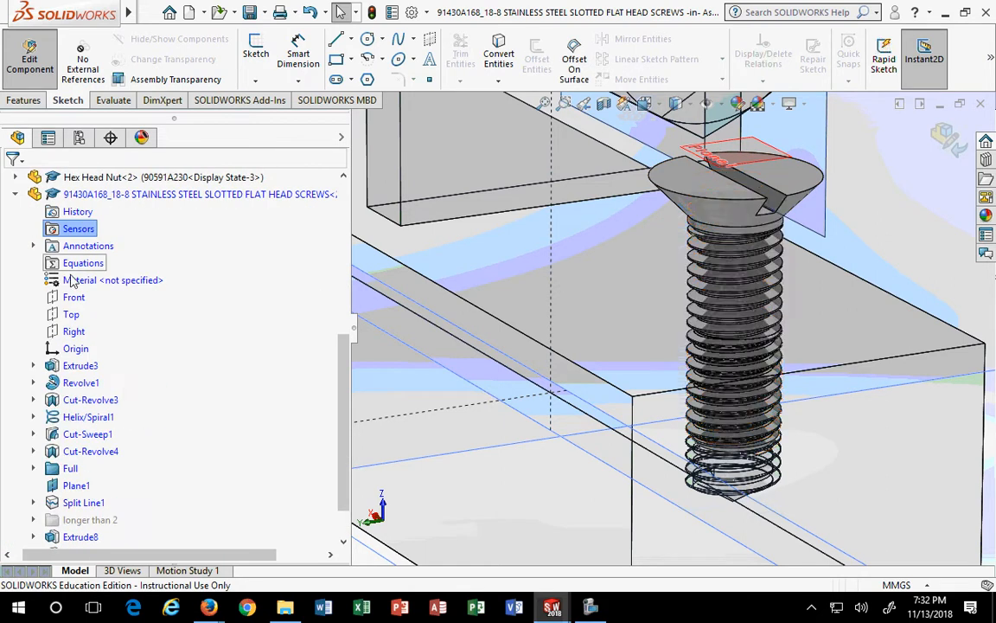
{"action": "scroll", "coordinate": [968, 249], "scroll_direction": "up", "scroll_amount": 3}
{"action": "left_click", "coordinate": [951, 142]}
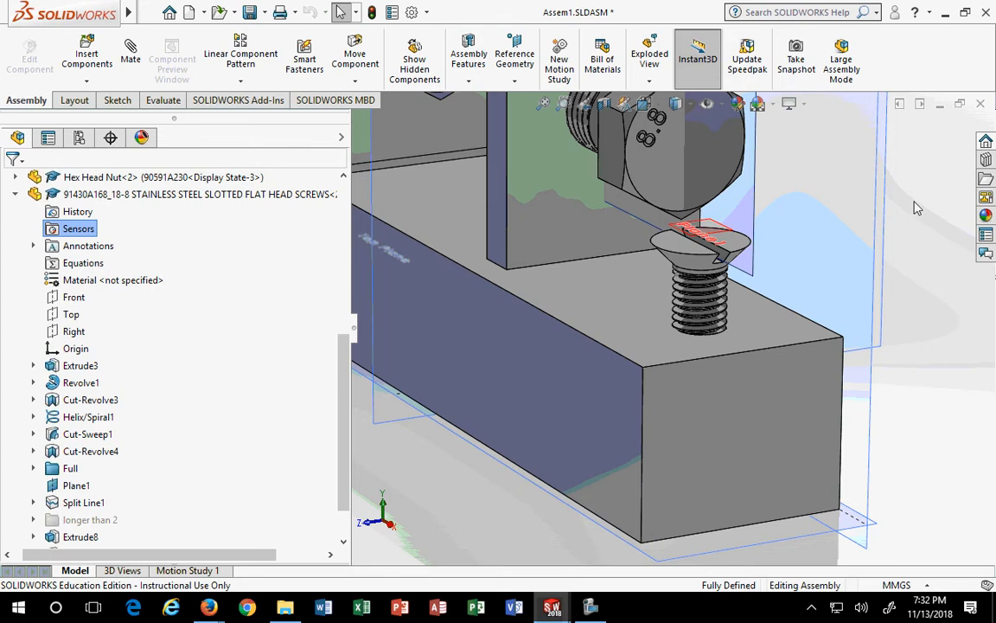
{"action": "scroll", "coordinate": [915, 211], "scroll_direction": "up", "scroll_amount": 2}
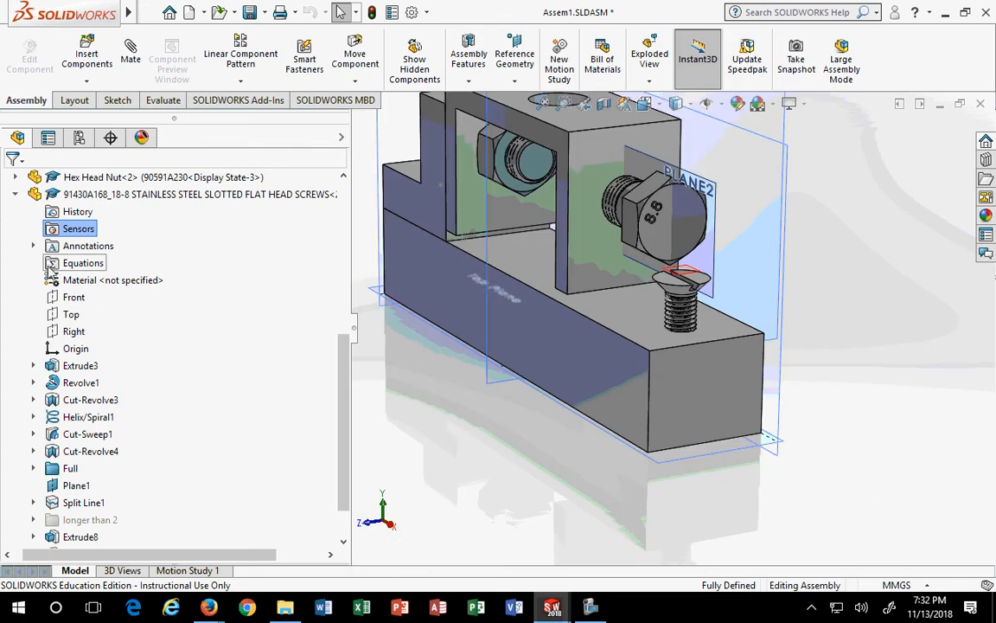
{"action": "left_click", "coordinate": [15, 195]}
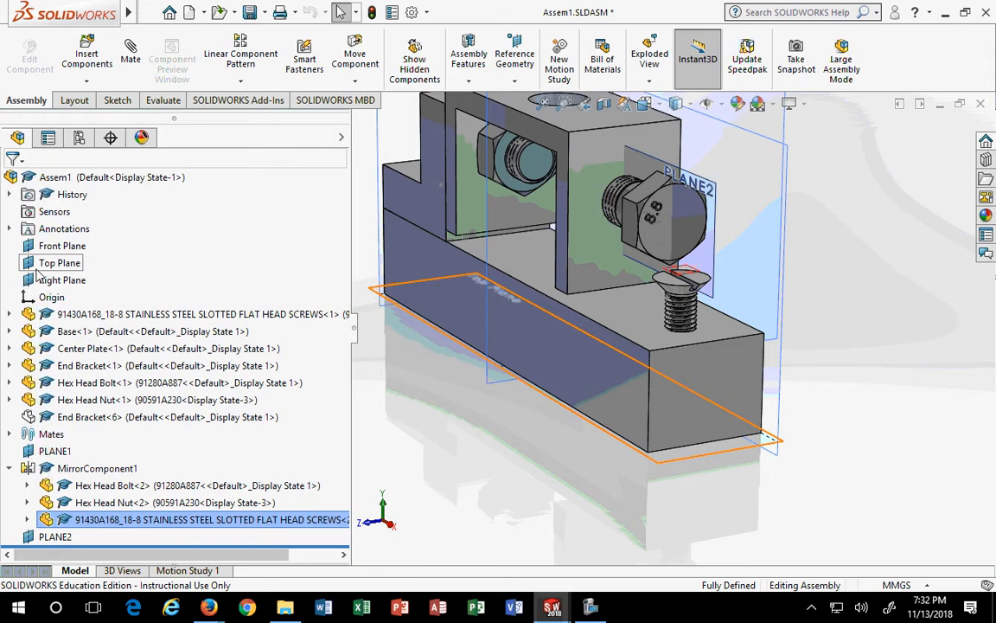
{"action": "left_click", "coordinate": [9, 468]}
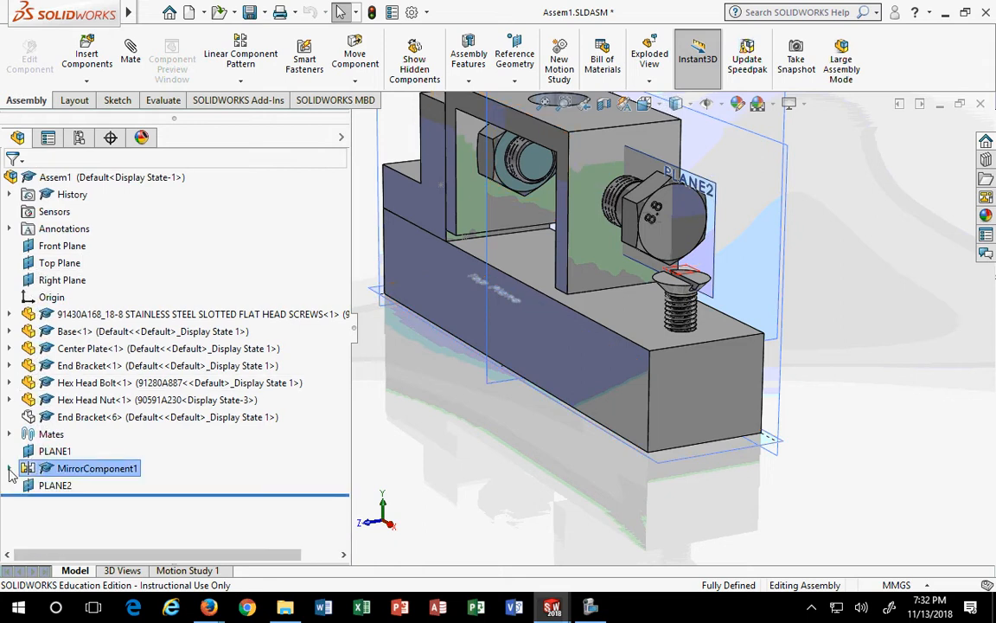
Show the hidden End Bracket<6> component again
{"action": "left_click", "coordinate": [80, 417]}
{"action": "right_click", "coordinate": [80, 417]}
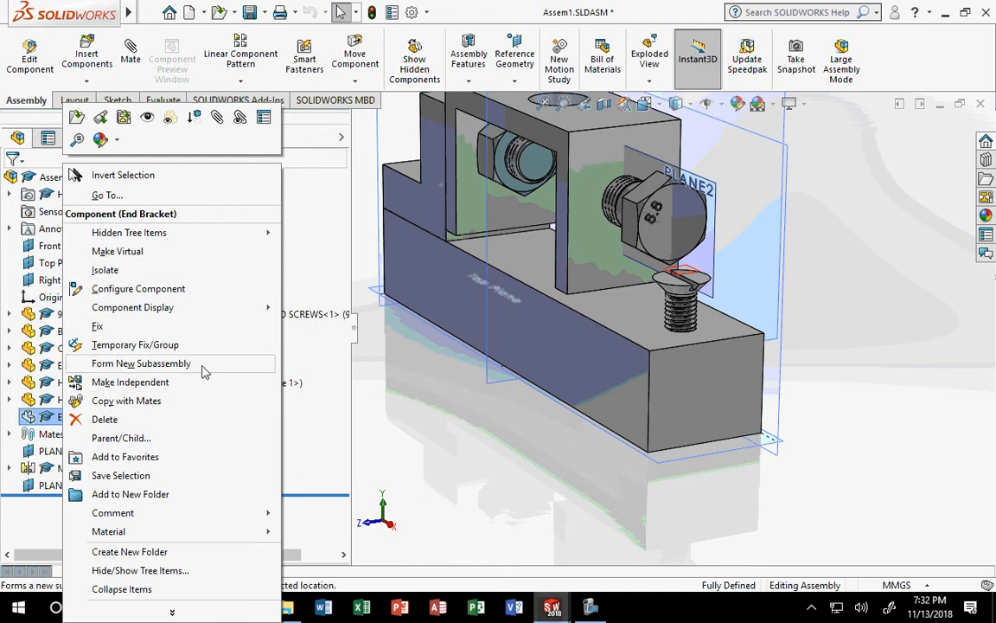
{"action": "left_click", "coordinate": [148, 121]}
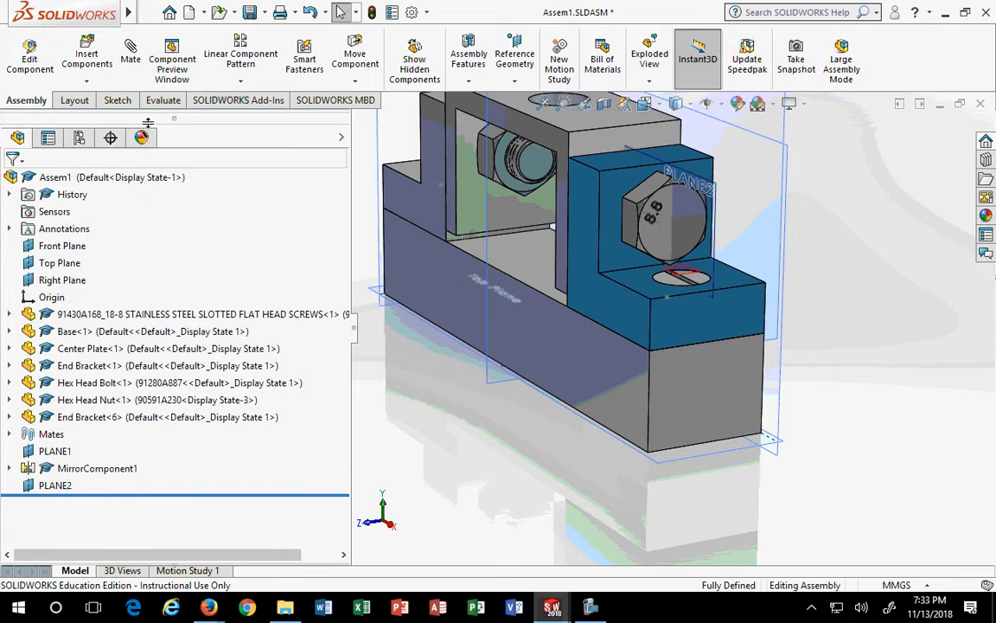
{"action": "left_click", "coordinate": [581, 484]}
{"action": "scroll", "coordinate": [561, 464], "scroll_direction": "up", "scroll_amount": 2}
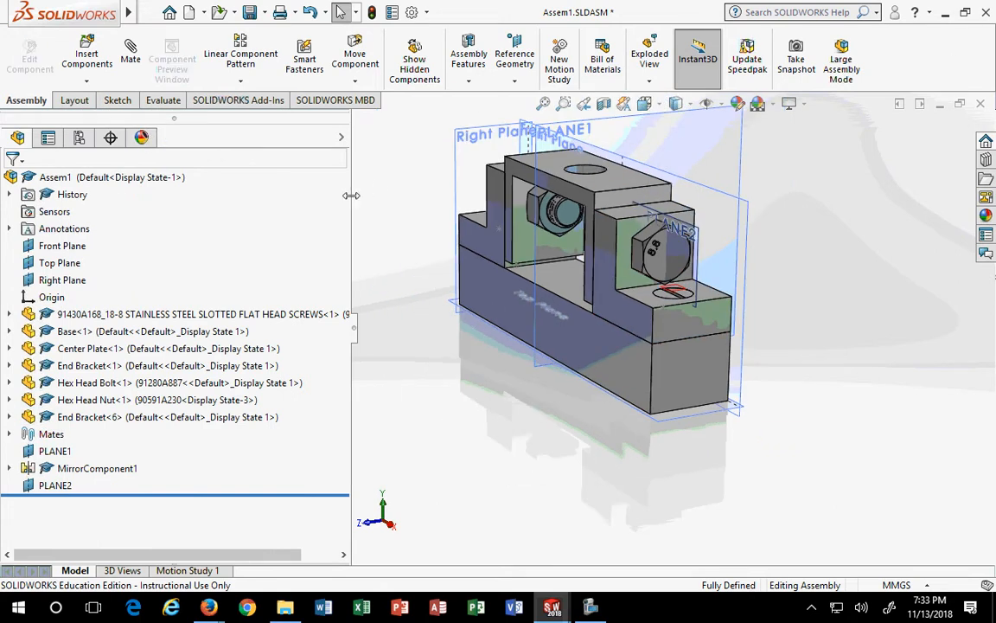
Narrow the feature tree and save the assembly together with the modified flat head screw part
{"action": "left_click_drag", "start_coordinate": [351, 196], "coordinate": [212, 196]}
{"action": "left_click", "coordinate": [176, 12]}
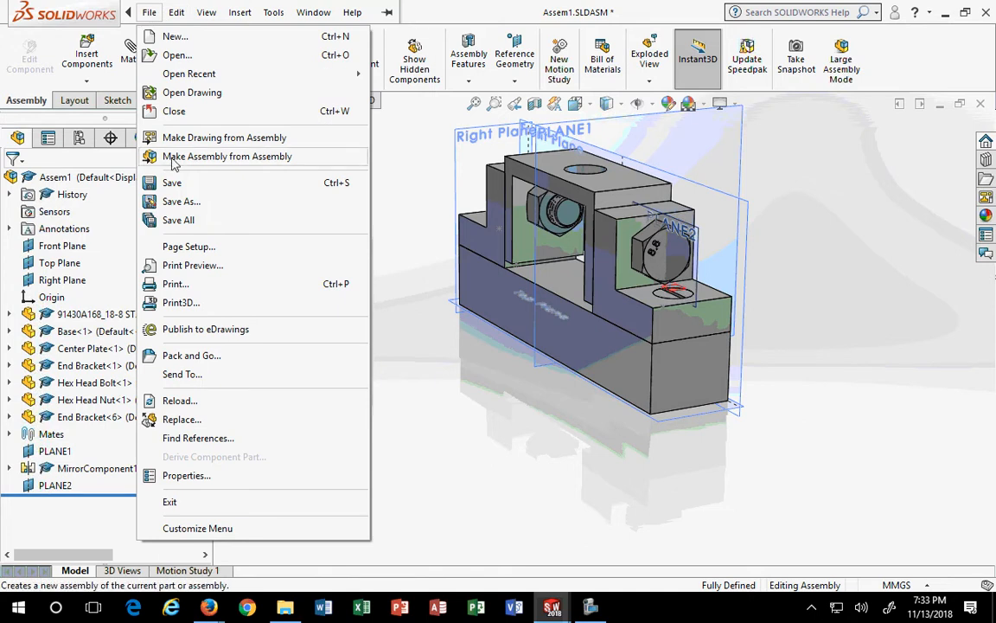
{"action": "left_click", "coordinate": [171, 182]}
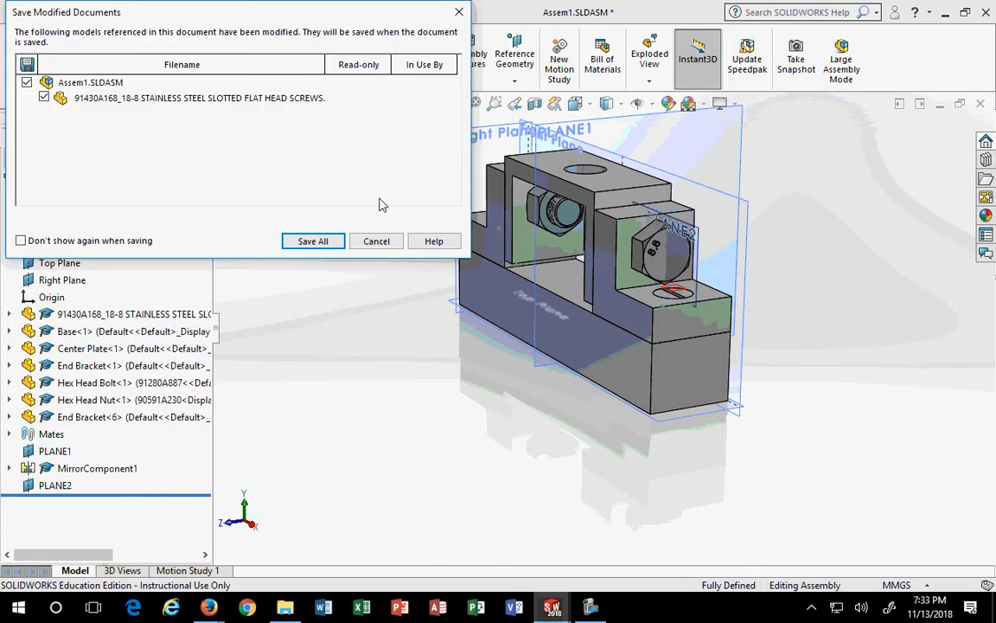
{"action": "left_click", "coordinate": [313, 242]}
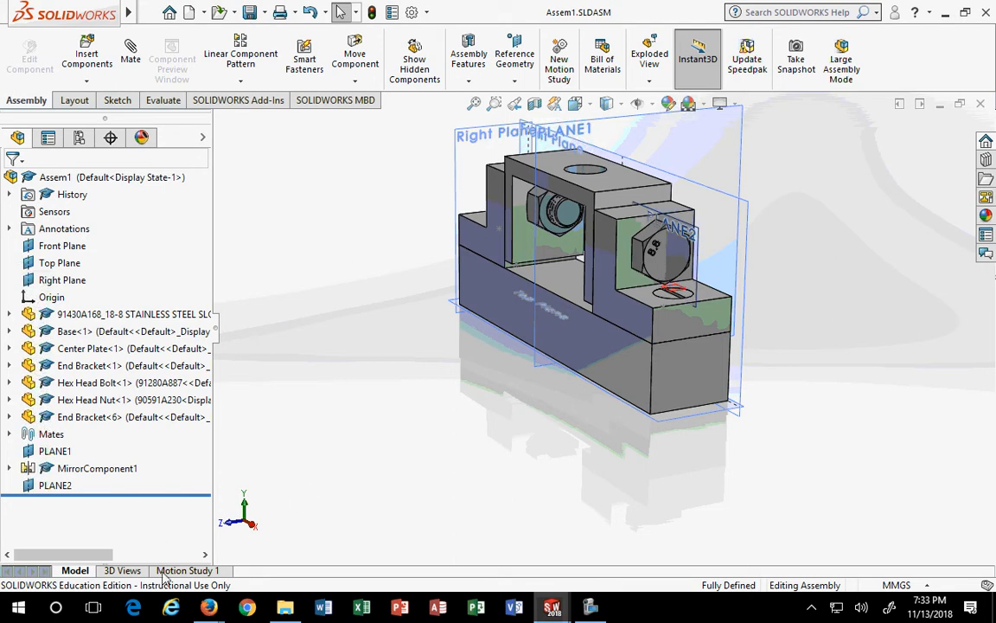
Switch to the Assem1 drawing, inspect its isometric view and rebuild the drawing
{"action": "mouse_move", "coordinate": [554, 606]}
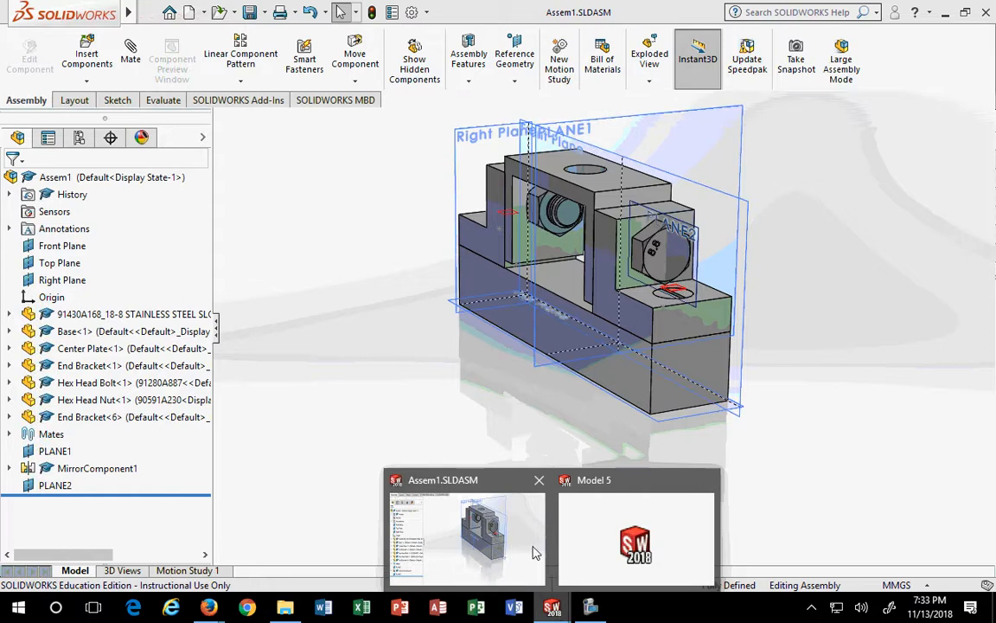
{"action": "left_click", "coordinate": [588, 546]}
{"action": "scroll", "coordinate": [620, 359], "scroll_direction": "down", "scroll_amount": 1}
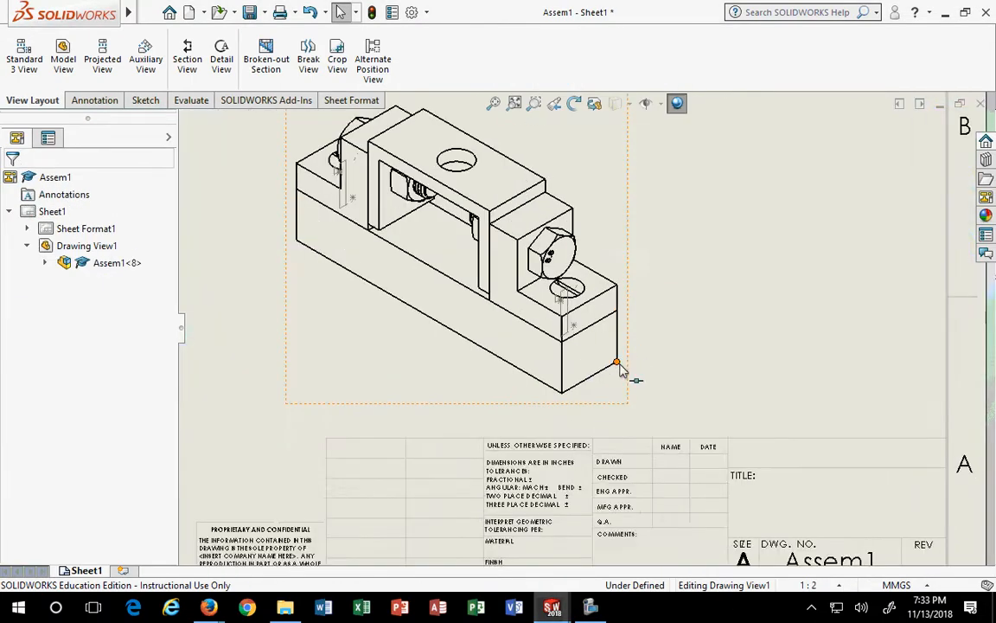
{"action": "scroll", "coordinate": [620, 362], "scroll_direction": "up", "scroll_amount": 3}
{"action": "left_click", "coordinate": [372, 12]}
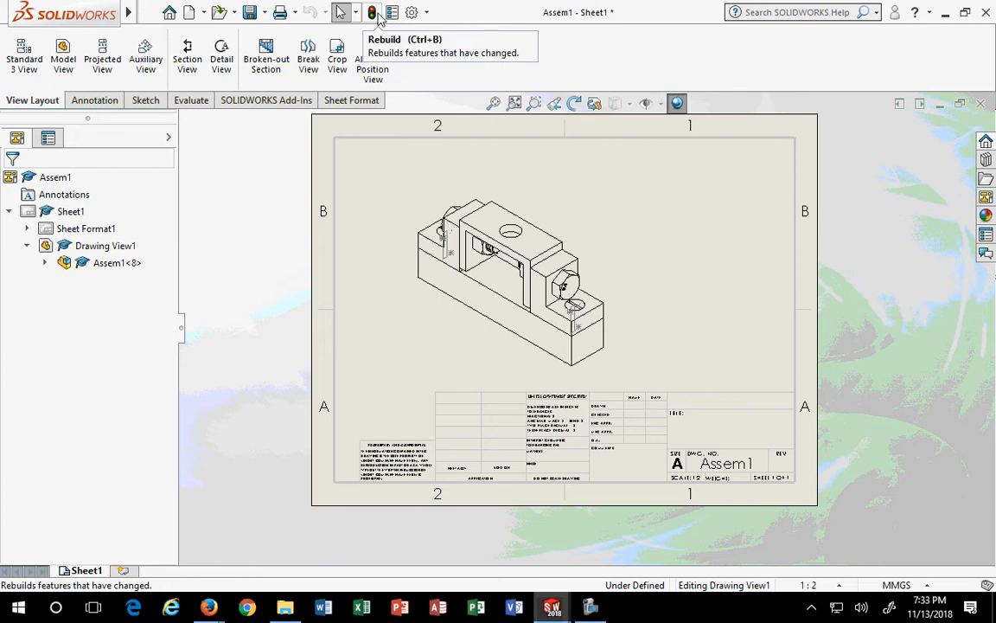
Delete the isometric view Drawing View1 from the sheet
{"action": "left_click", "coordinate": [474, 371]}
{"action": "key", "text": "Delete"}
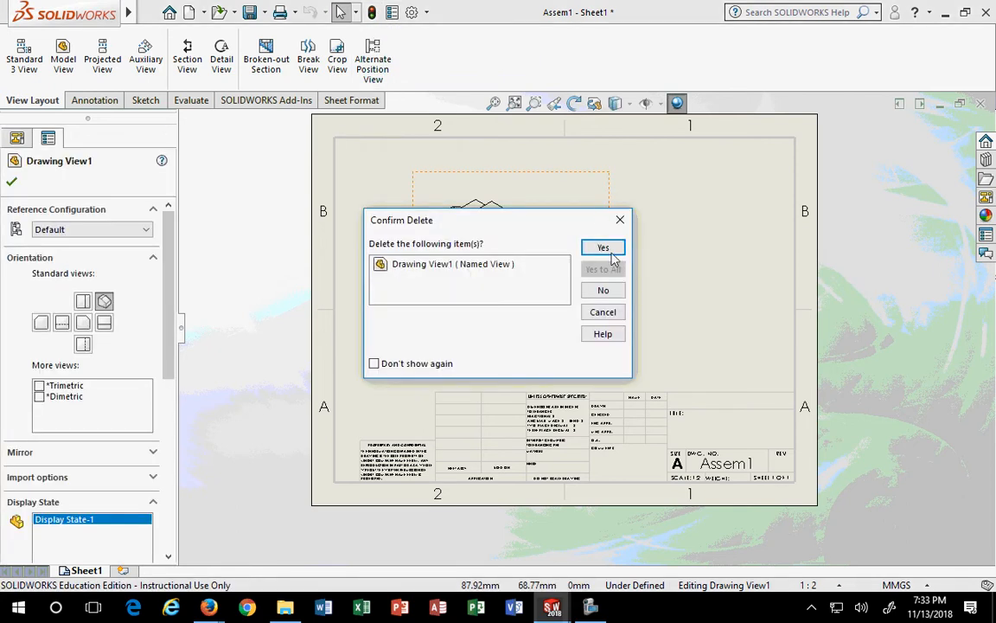
{"action": "left_click", "coordinate": [604, 248]}
{"action": "left_click", "coordinate": [62, 229]}
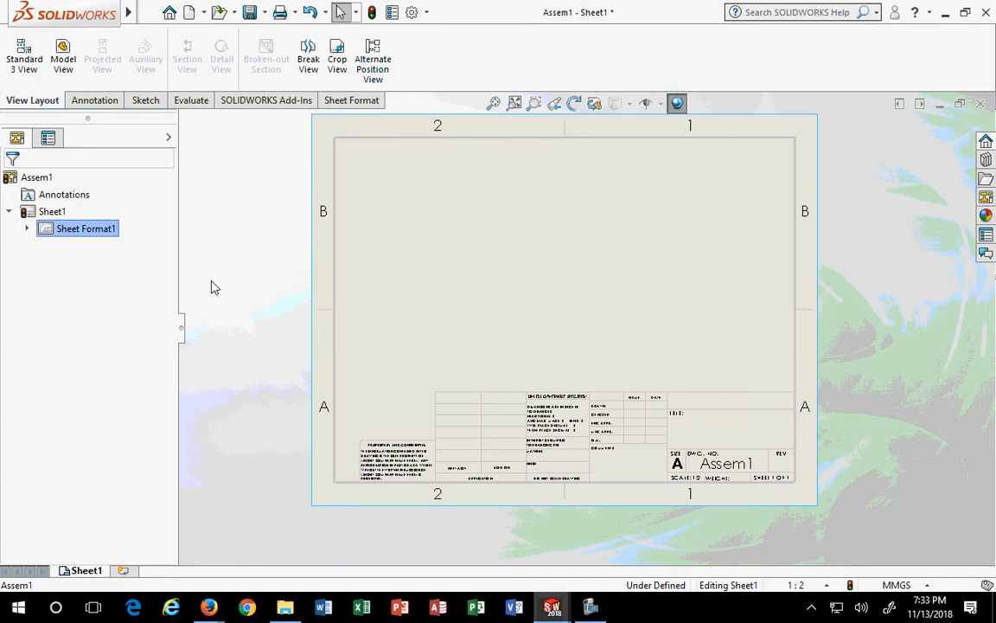
Refresh the View Palette for Assem1.SLDASM, clear it and return to the empty sheet
{"action": "left_click", "coordinate": [860, 258]}
{"action": "left_click", "coordinate": [987, 196]}
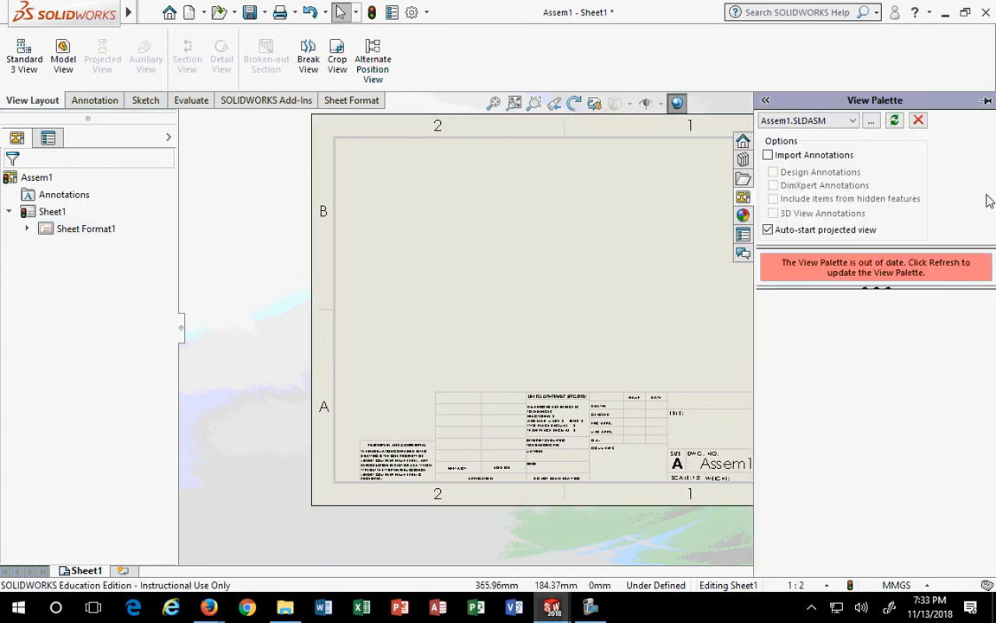
{"action": "left_click", "coordinate": [894, 122]}
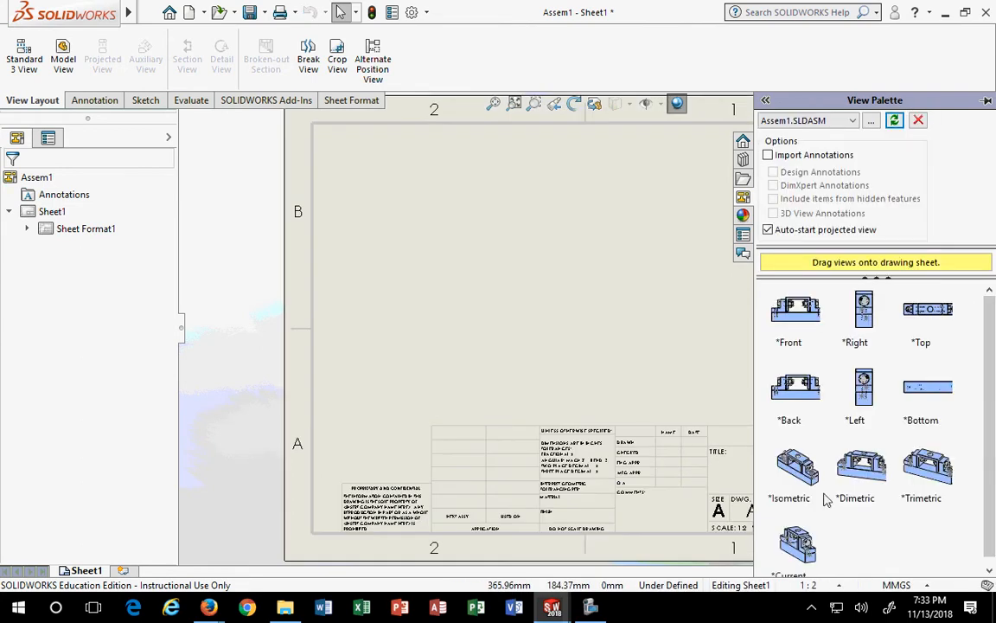
{"action": "left_click", "coordinate": [919, 121]}
{"action": "left_click", "coordinate": [643, 322]}
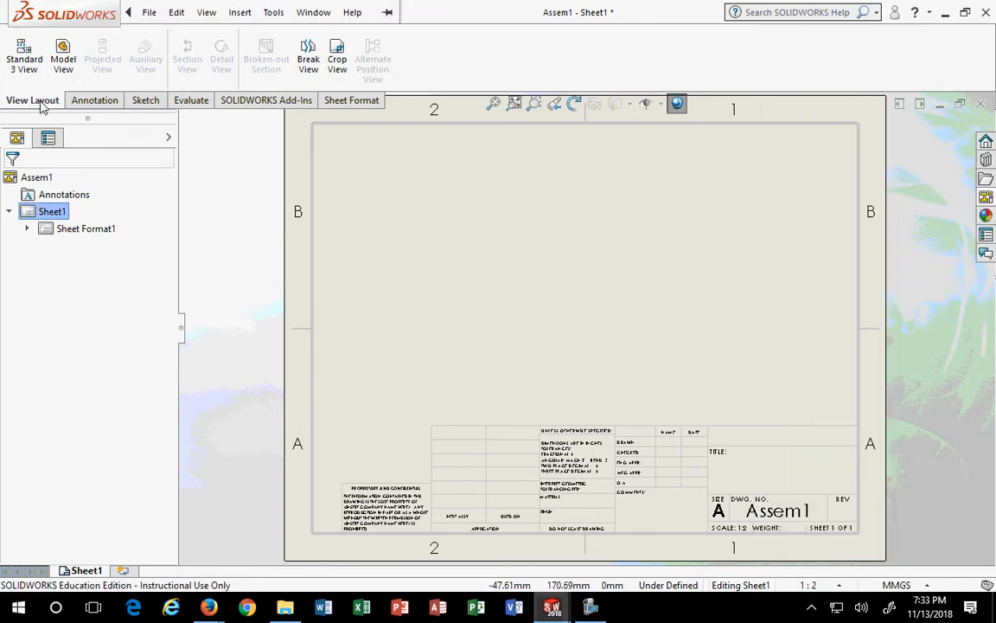
Start a Model View on the drawing sheet and browse for the model file to insert
{"action": "left_click", "coordinate": [62, 54]}
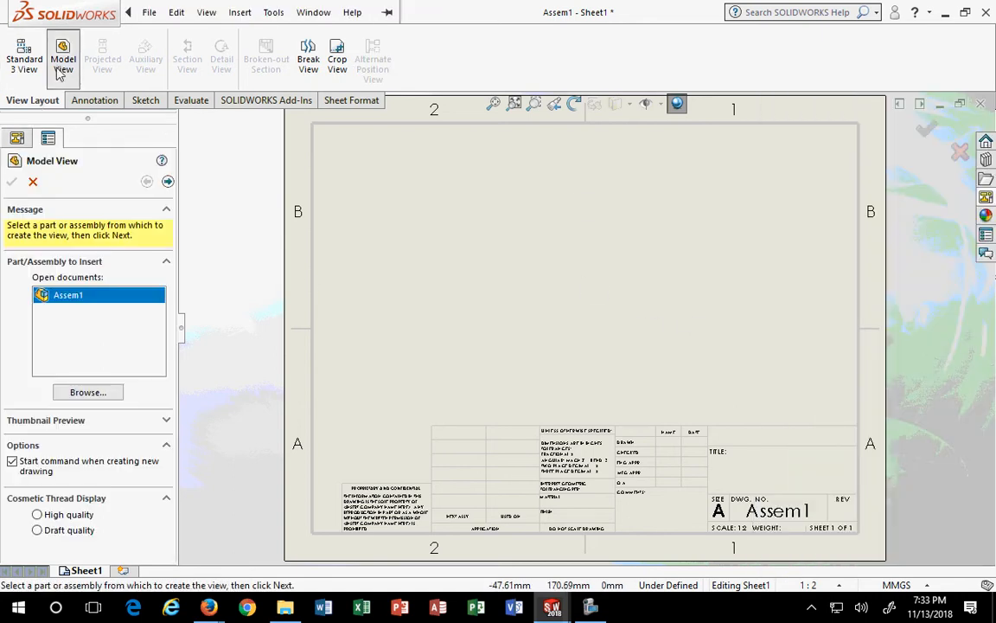
{"action": "left_click", "coordinate": [89, 392]}
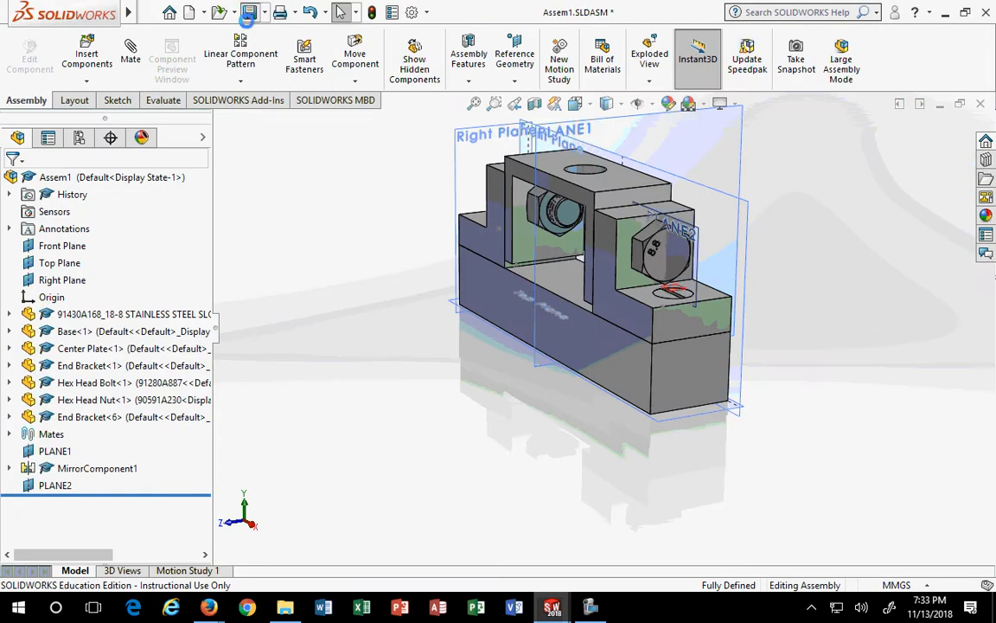
Save the Assem1 assembly and switch back to its drawing
{"action": "left_click", "coordinate": [248, 14]}
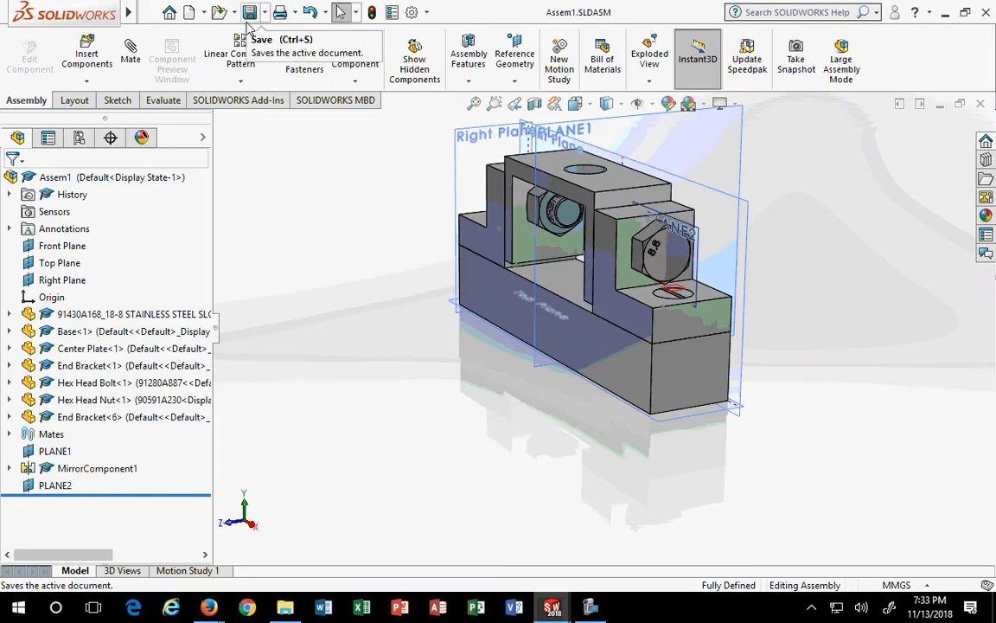
{"action": "left_click", "coordinate": [589, 606]}
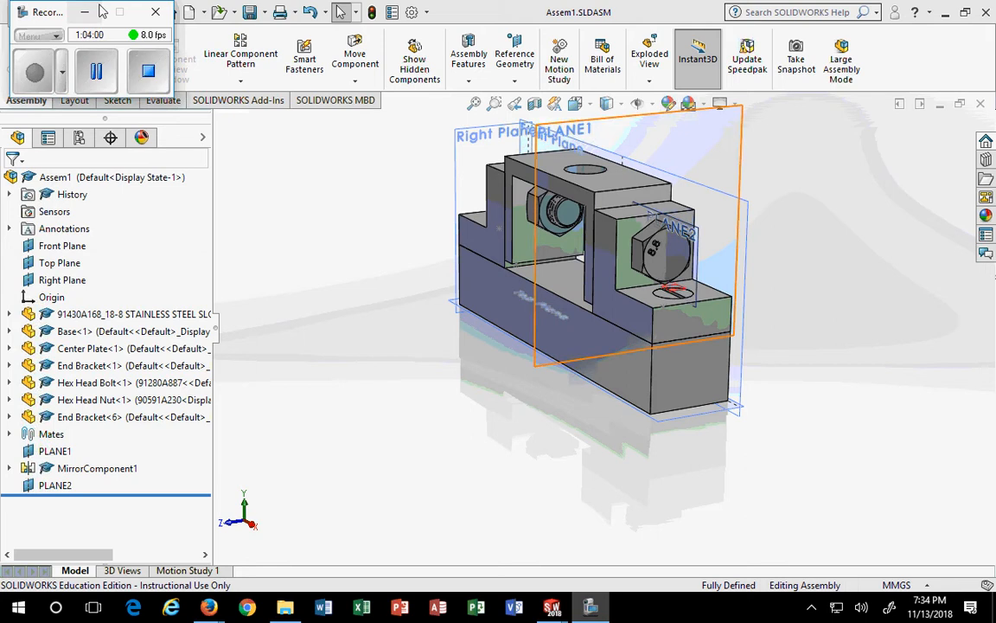
{"action": "left_click", "coordinate": [84, 11]}
{"action": "left_click", "coordinate": [554, 607]}
{"action": "left_click", "coordinate": [594, 547]}
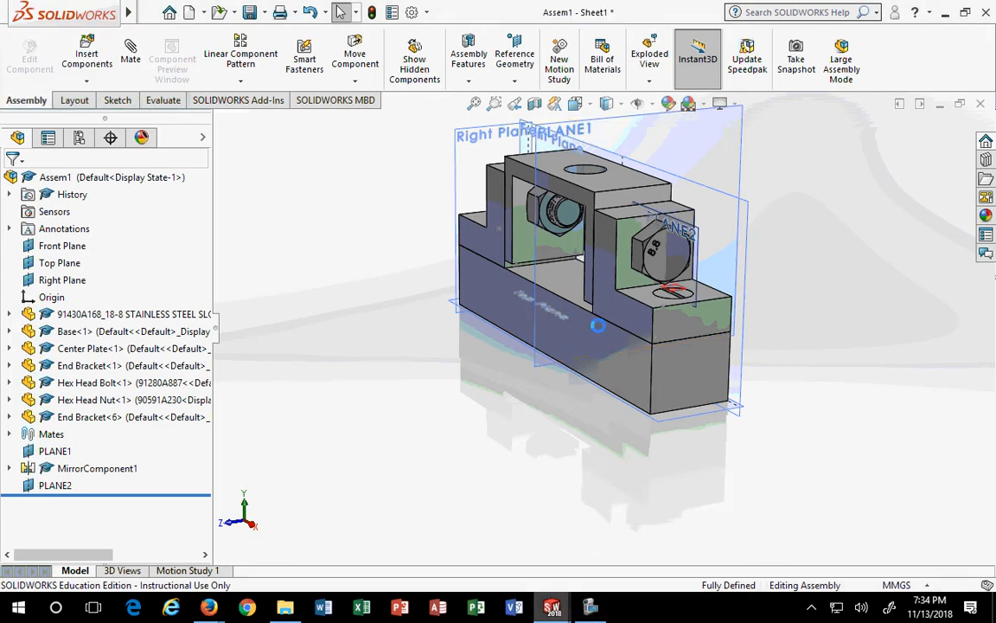
Insert a front model view of Assem1 on the empty sheet without adding any projected views
{"action": "left_click", "coordinate": [63, 64]}
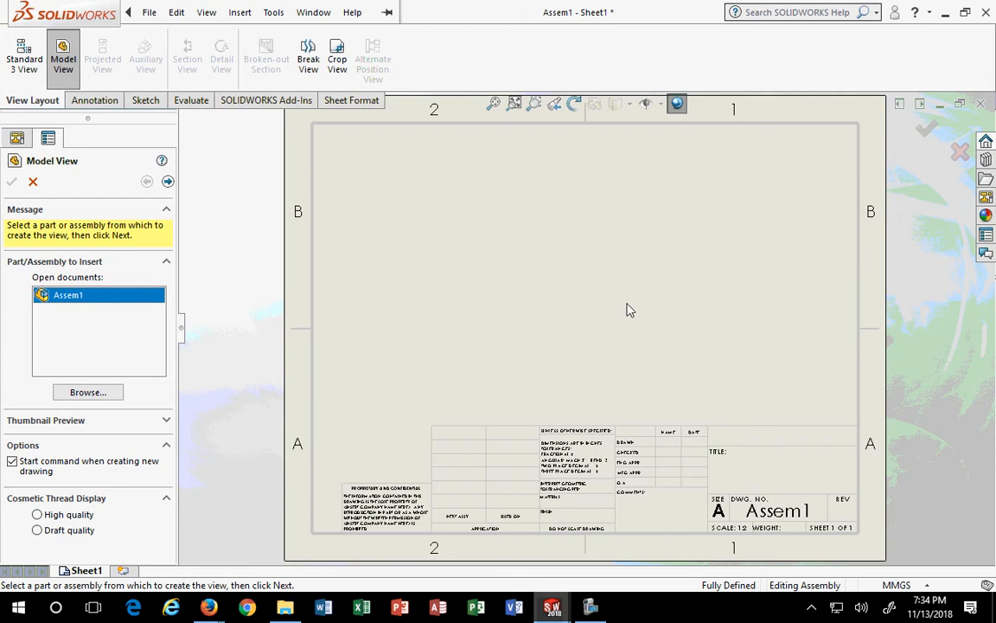
{"action": "left_click", "coordinate": [501, 269]}
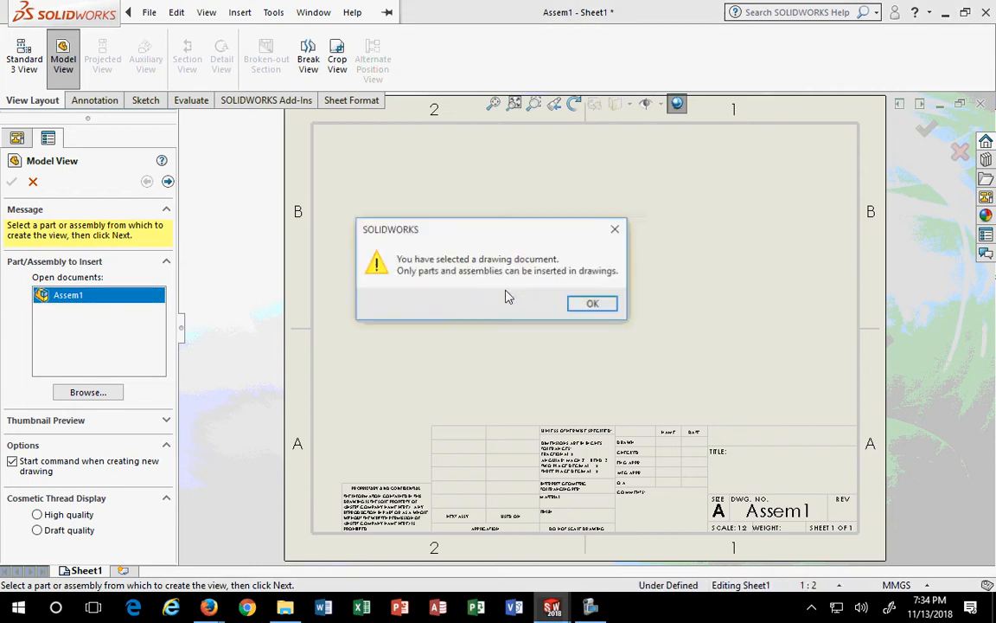
{"action": "left_click", "coordinate": [592, 303]}
{"action": "double_click", "coordinate": [68, 294]}
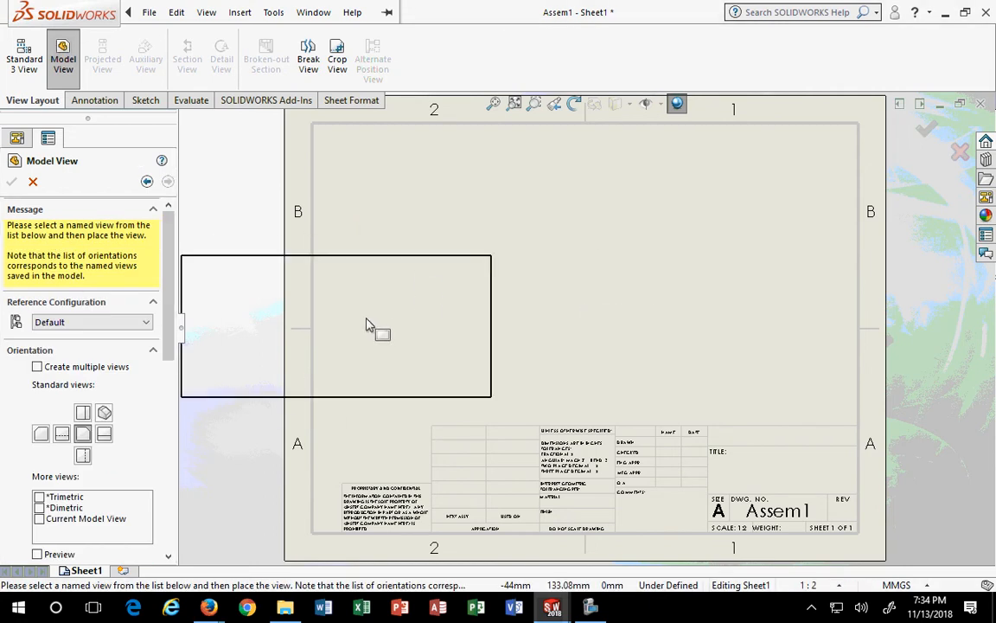
{"action": "left_click", "coordinate": [561, 285]}
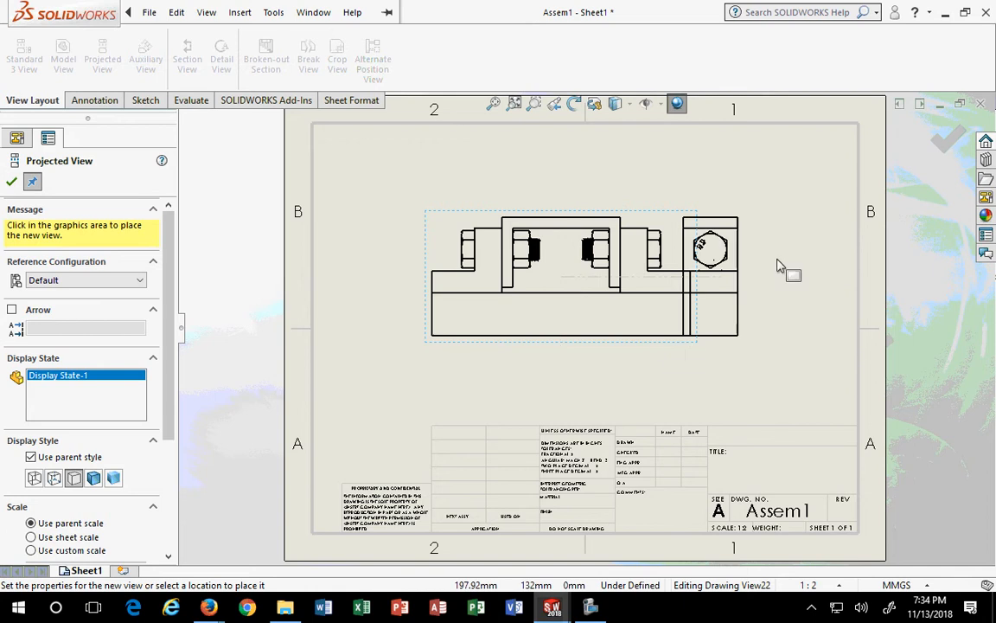
{"action": "key", "text": "Escape"}
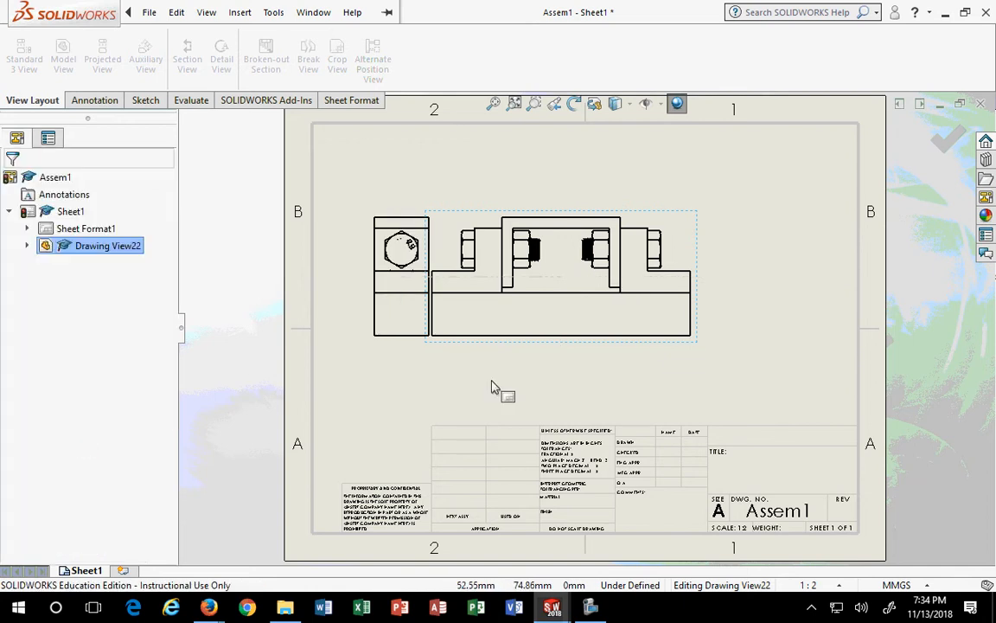
Change the placed front view of Assem1 to the isometric orientation
{"action": "left_click", "coordinate": [684, 242]}
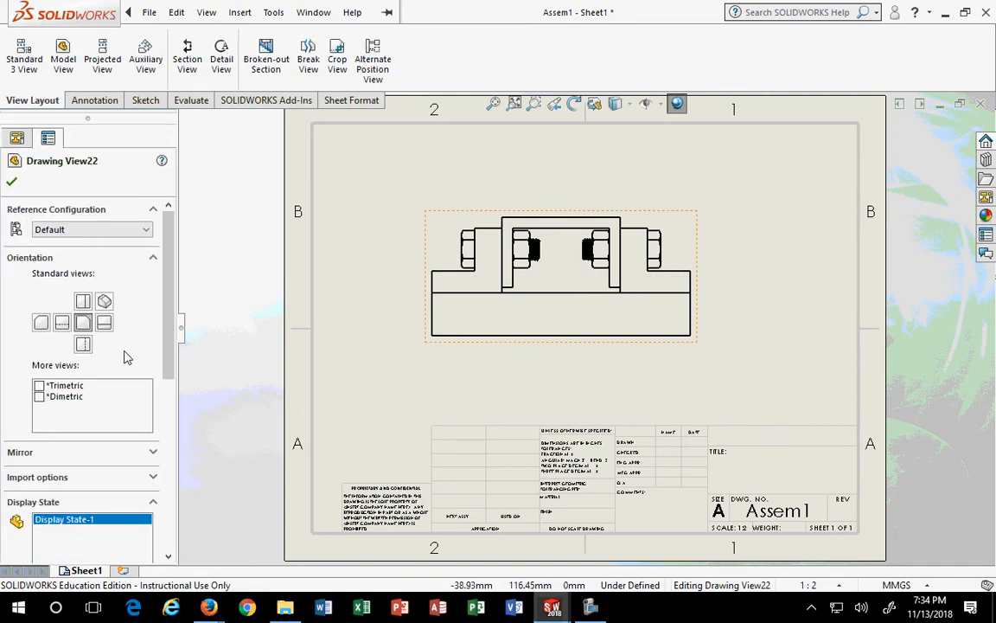
{"action": "scroll", "coordinate": [169, 372], "scroll_direction": "down", "scroll_amount": 3}
{"action": "scroll", "coordinate": [169, 372], "scroll_direction": "down", "scroll_amount": 5}
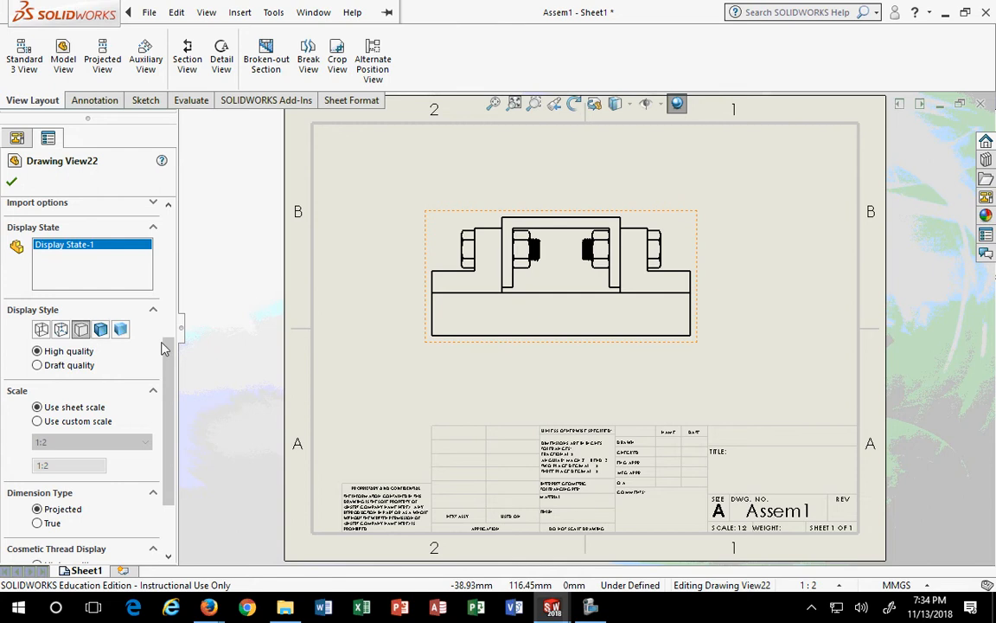
{"action": "scroll", "coordinate": [153, 312], "scroll_direction": "up", "scroll_amount": 5}
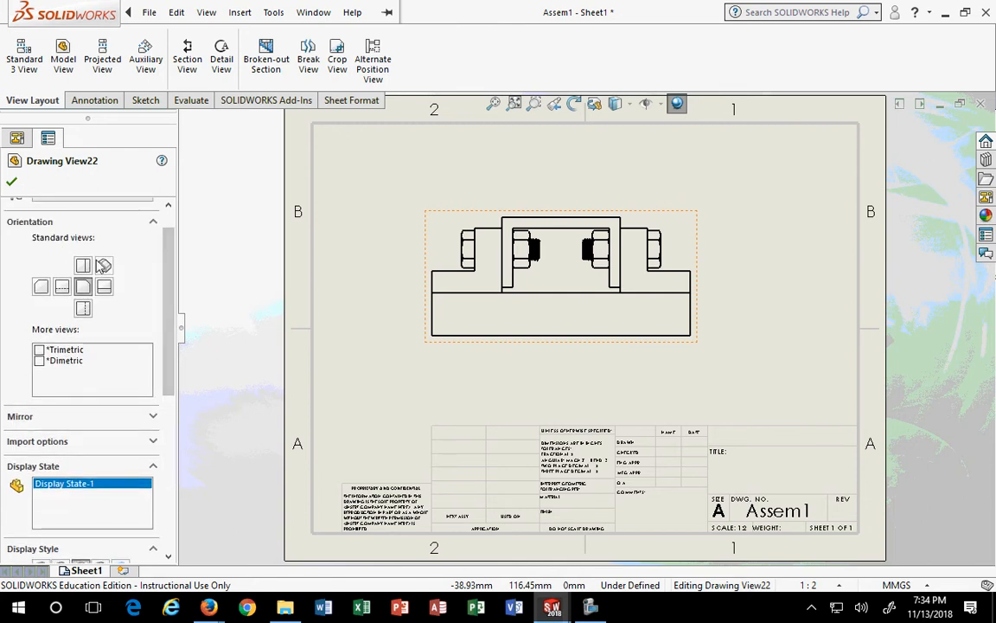
{"action": "left_click", "coordinate": [103, 266]}
{"action": "left_click", "coordinate": [736, 347]}
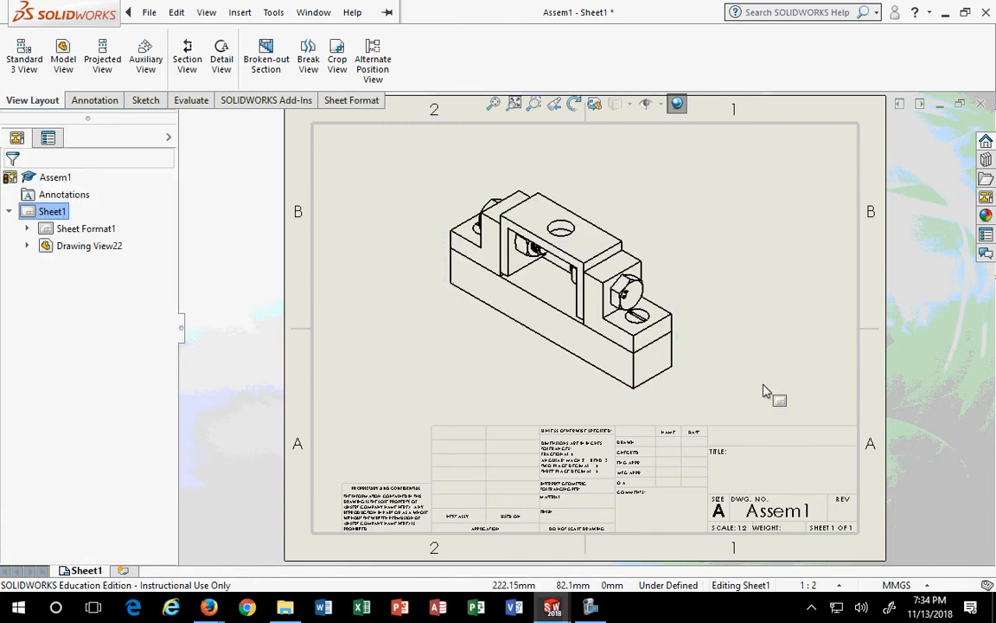
Shift the isometric view slightly left and down on the sheet
{"action": "scroll", "coordinate": [739, 367], "scroll_direction": "up", "scroll_amount": 3}
{"action": "scroll", "coordinate": [739, 367], "scroll_direction": "down", "scroll_amount": 2}
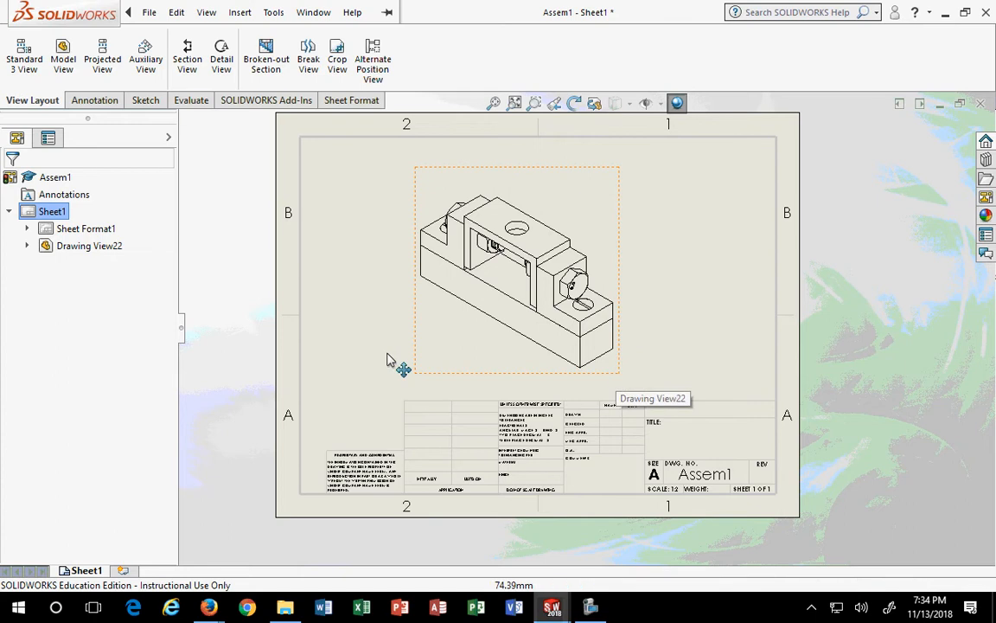
{"action": "left_click_drag", "start_coordinate": [412, 341], "coordinate": [392, 351]}
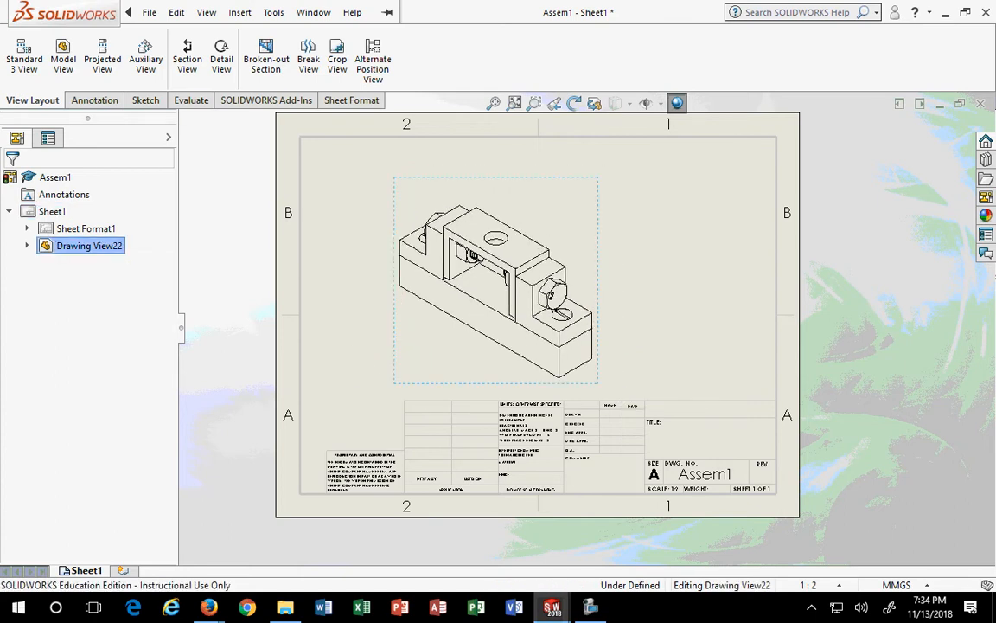
{"action": "left_click", "coordinate": [11, 186]}
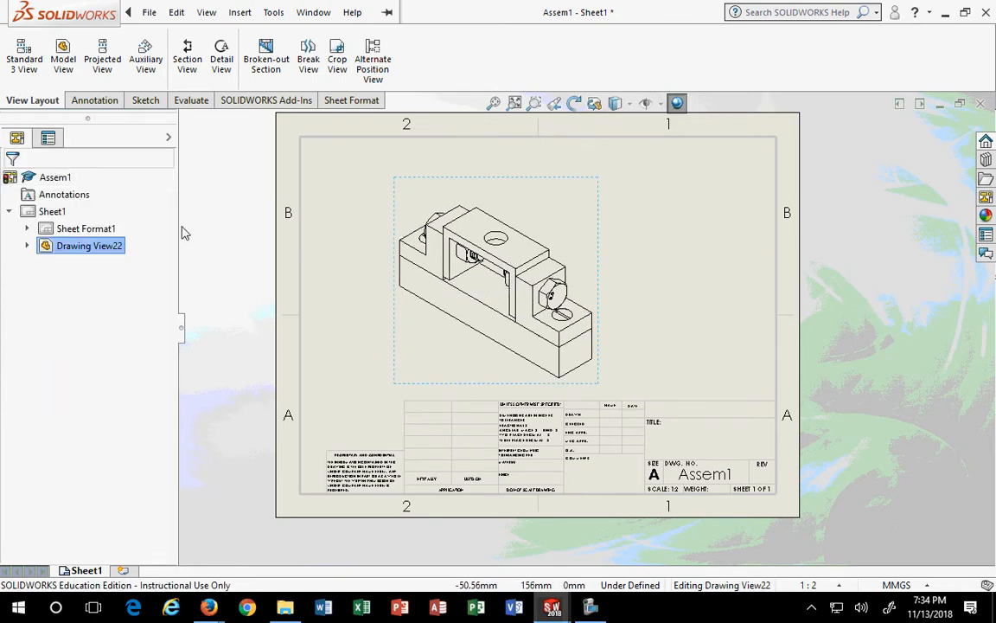
Edit the sheet format and delete the title block's left tables, long upper line, approval rows and title row, keeping the size and drawing number cells
{"action": "left_click", "coordinate": [82, 231]}
{"action": "right_click", "coordinate": [82, 231]}
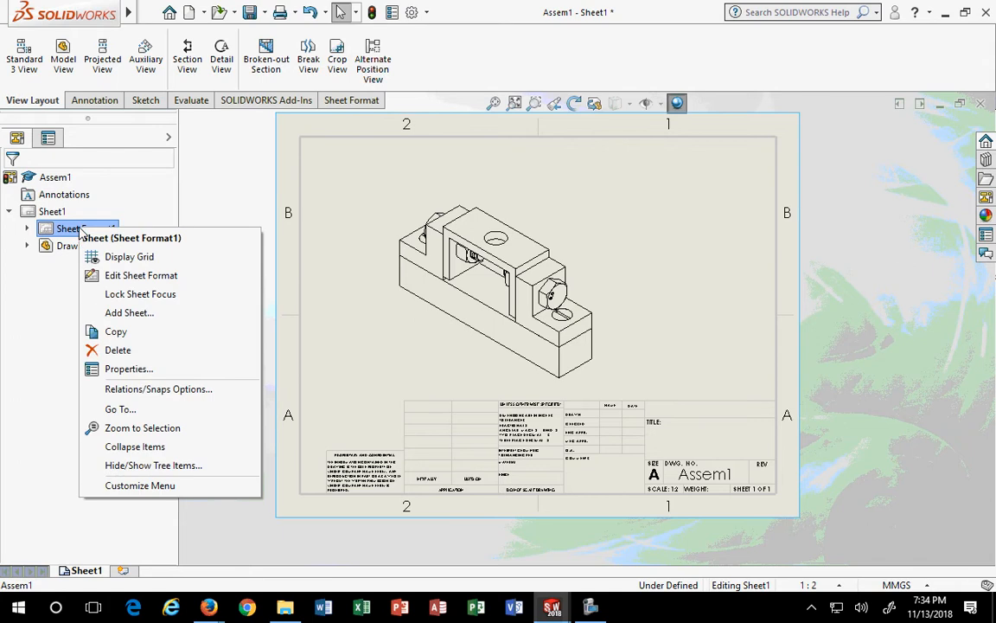
{"action": "left_click", "coordinate": [135, 276]}
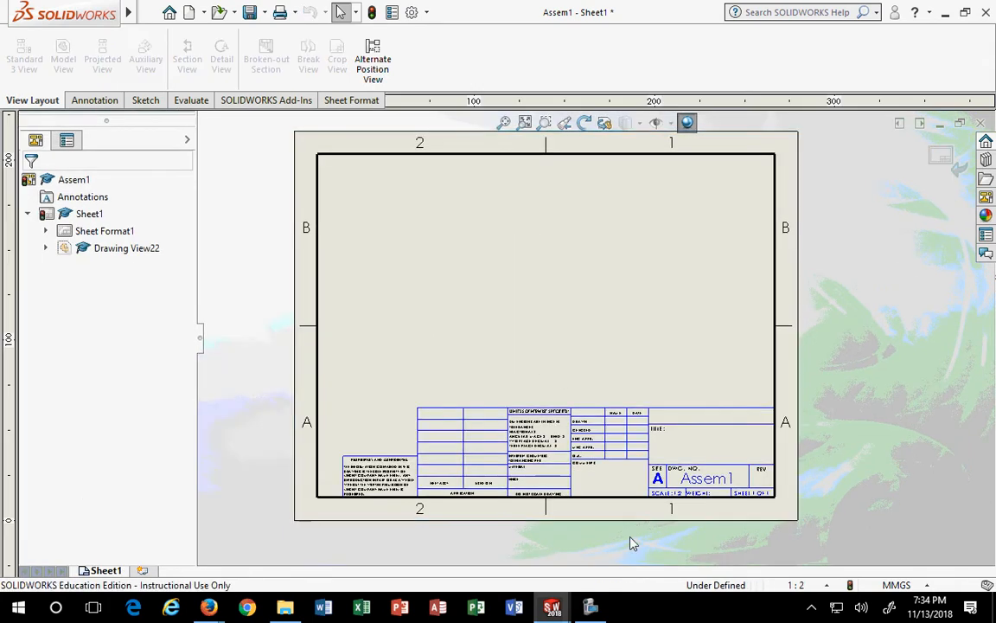
{"action": "left_click_drag", "start_coordinate": [332, 390], "coordinate": [656, 512]}
{"action": "key", "text": "Delete"}
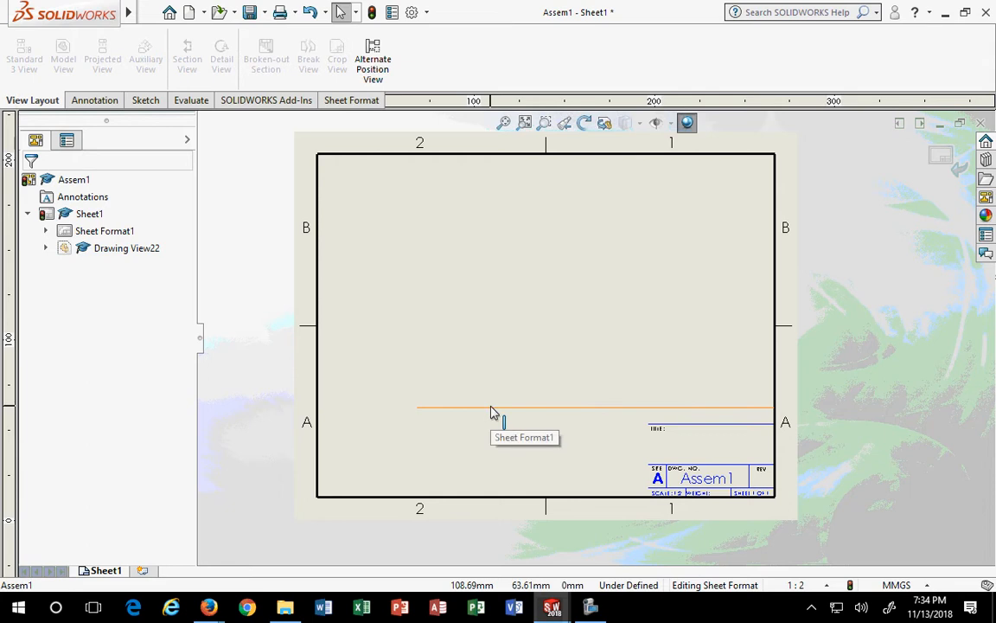
{"action": "left_click", "coordinate": [492, 408]}
{"action": "key", "text": "Delete"}
{"action": "left_click_drag", "start_coordinate": [547, 383], "coordinate": [781, 454]}
{"action": "key", "text": "Delete"}
Sketch a vertical line about 18 mm long closing the left side of the remaining title block, and exit sheet format editing
{"action": "scroll", "coordinate": [783, 484], "scroll_direction": "down", "scroll_amount": 5}
{"action": "scroll", "coordinate": [692, 480], "scroll_direction": "down", "scroll_amount": 3}
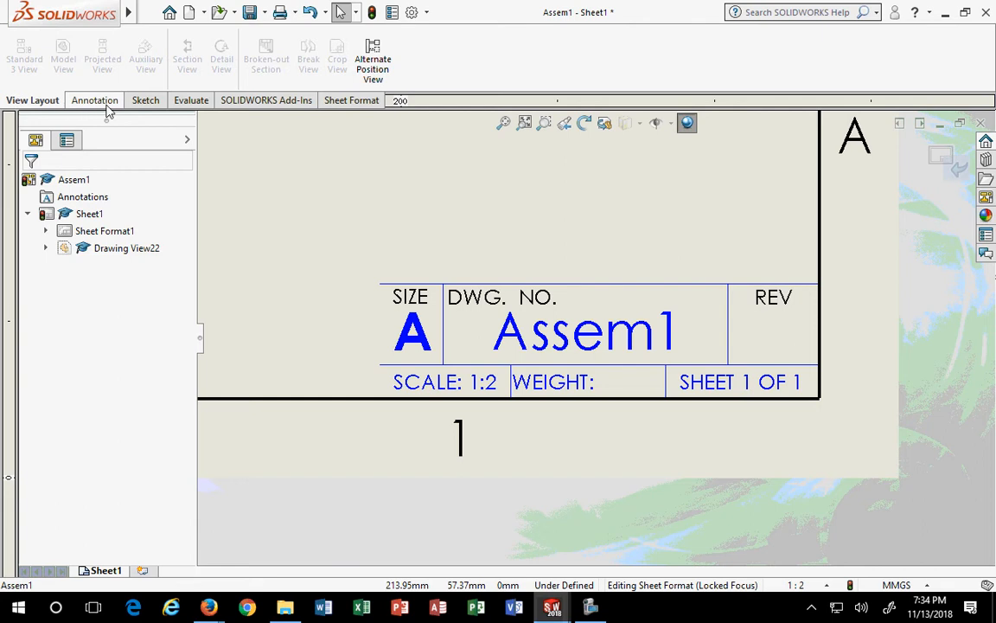
{"action": "left_click", "coordinate": [141, 100]}
{"action": "left_click", "coordinate": [65, 39]}
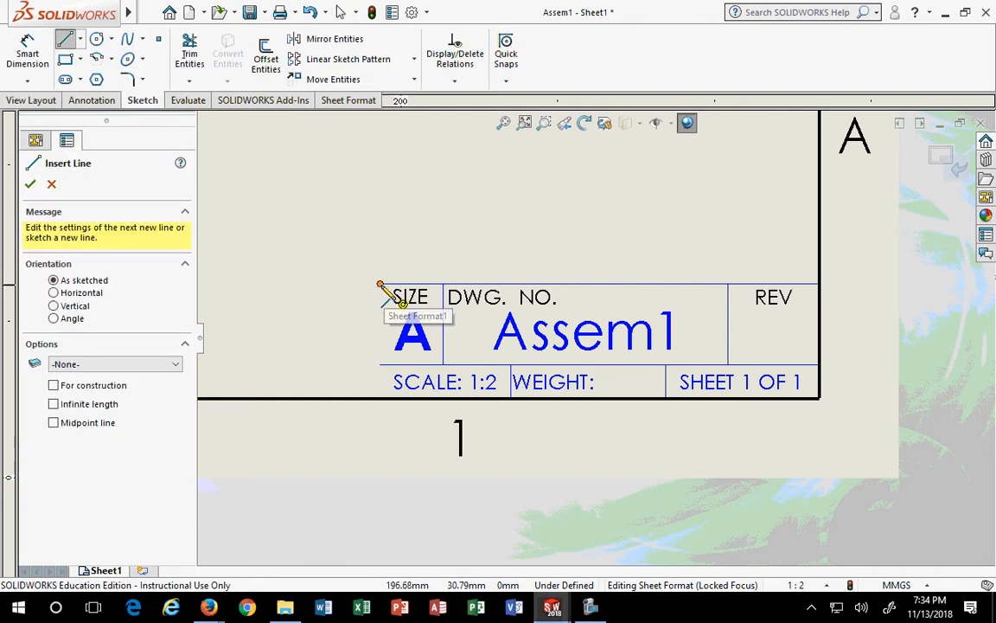
{"action": "left_click", "coordinate": [382, 285]}
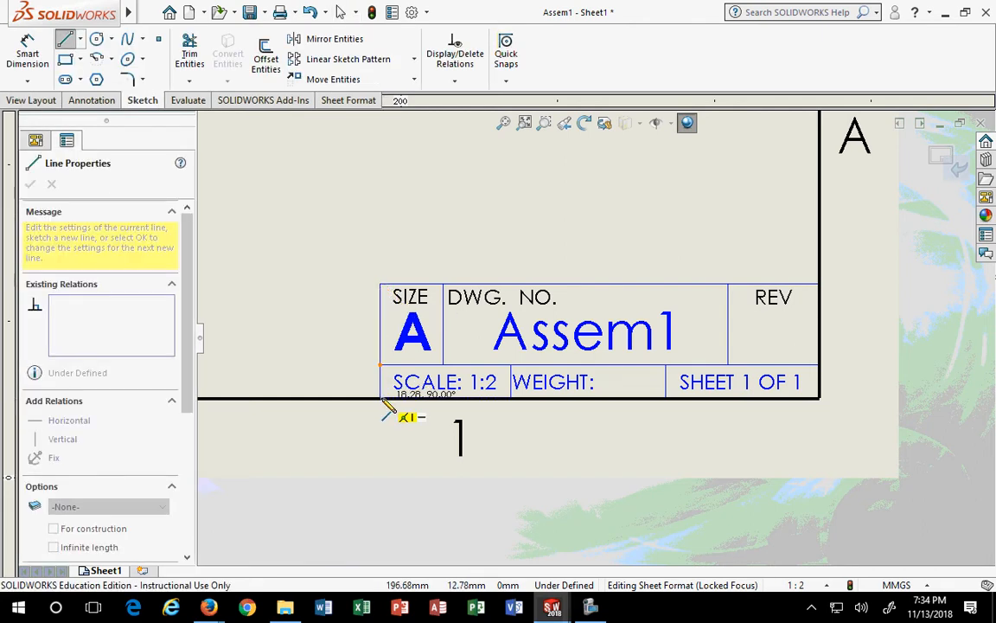
{"action": "key", "text": "Escape"}
{"action": "scroll", "coordinate": [516, 460], "scroll_direction": "up", "scroll_amount": 3}
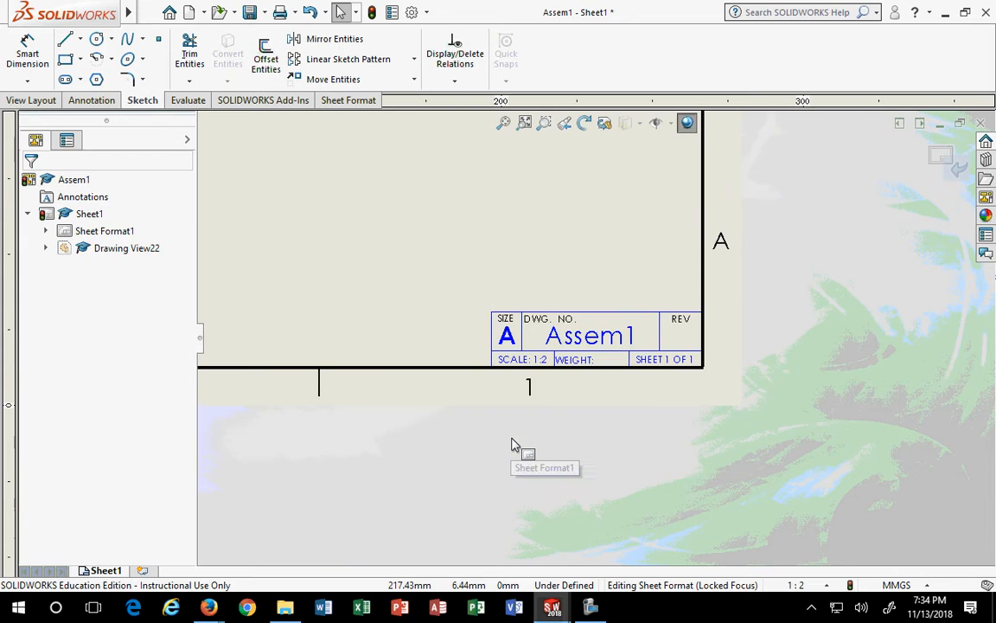
{"action": "left_click", "coordinate": [959, 166]}
Move the isometric view down on the sheet and set its custom scale to 1:1
{"action": "scroll", "coordinate": [681, 309], "scroll_direction": "up", "scroll_amount": 2}
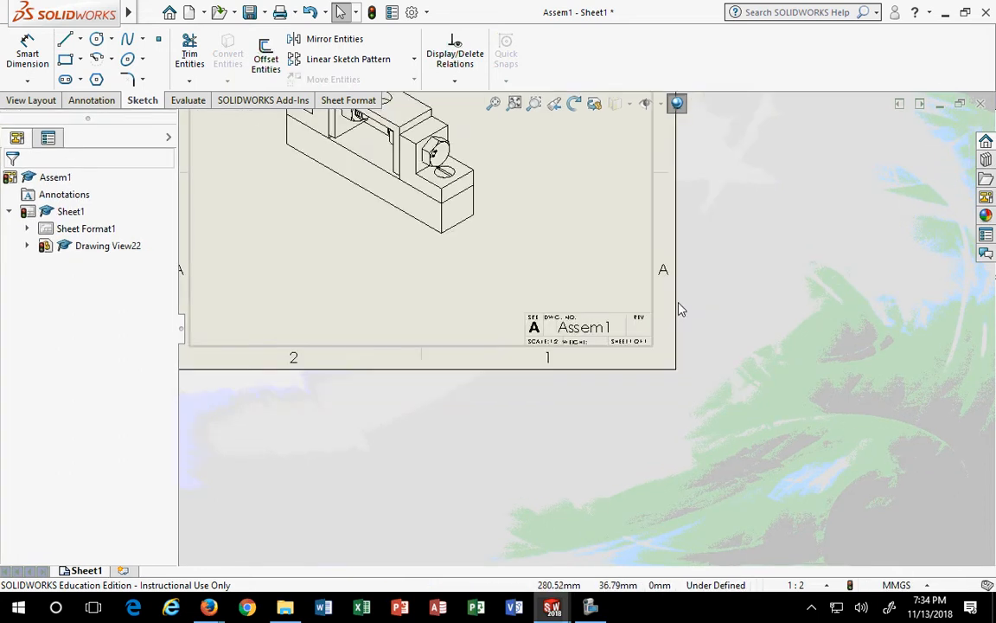
{"action": "scroll", "coordinate": [681, 308], "scroll_direction": "up", "scroll_amount": 3}
{"action": "mouse_move", "coordinate": [474, 285]}
{"action": "left_mouse_down"}
{"action": "mouse_move", "coordinate": [479, 331]}
{"action": "mouse_move", "coordinate": [473, 317]}
{"action": "left_mouse_up"}
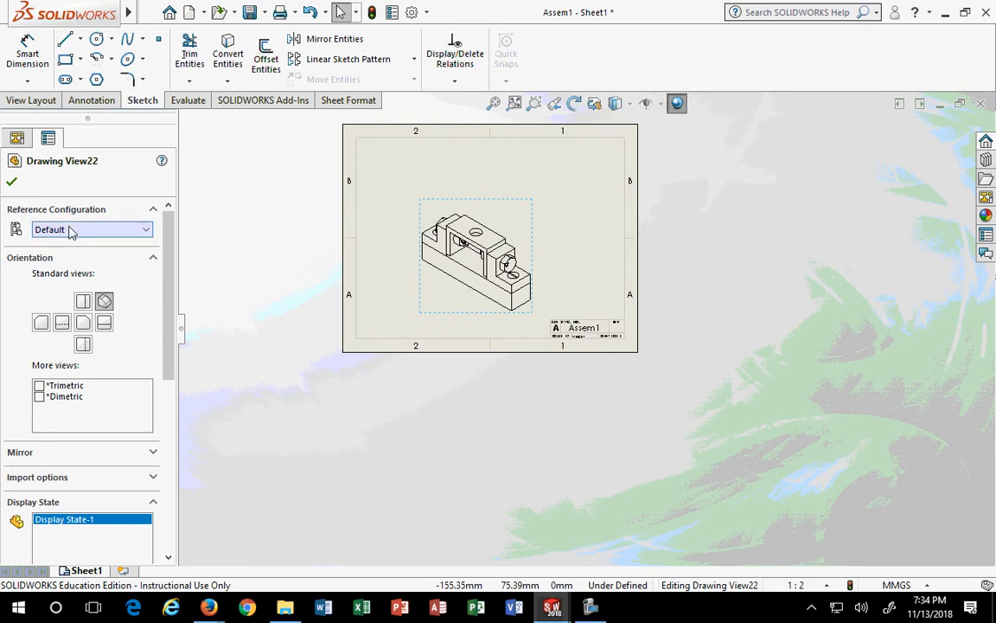
{"action": "left_click_drag", "start_coordinate": [169, 288], "coordinate": [156, 431]}
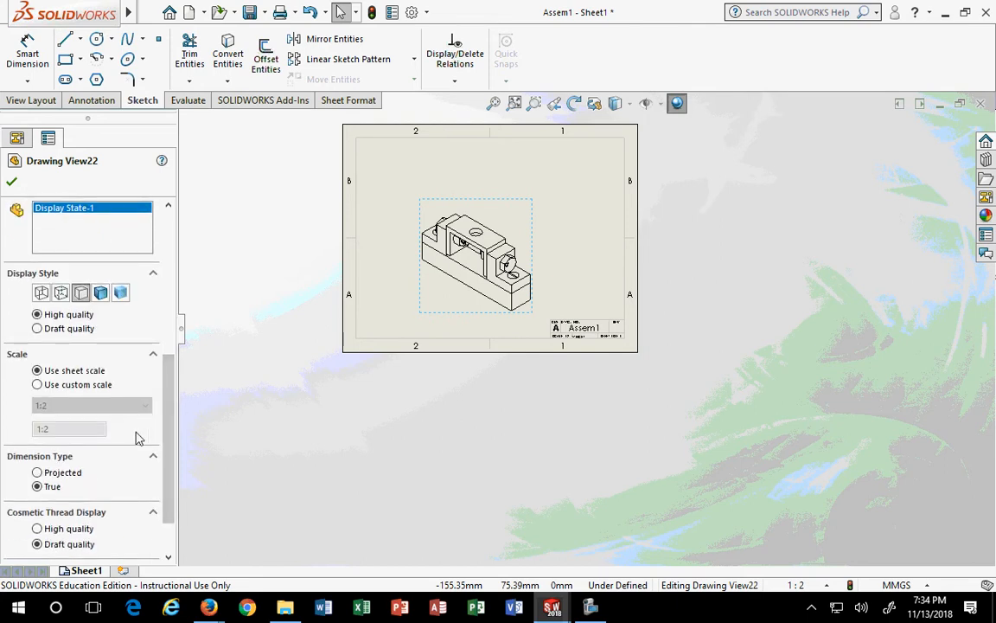
{"action": "left_click", "coordinate": [38, 385]}
{"action": "left_click", "coordinate": [82, 406]}
{"action": "left_click", "coordinate": [49, 425]}
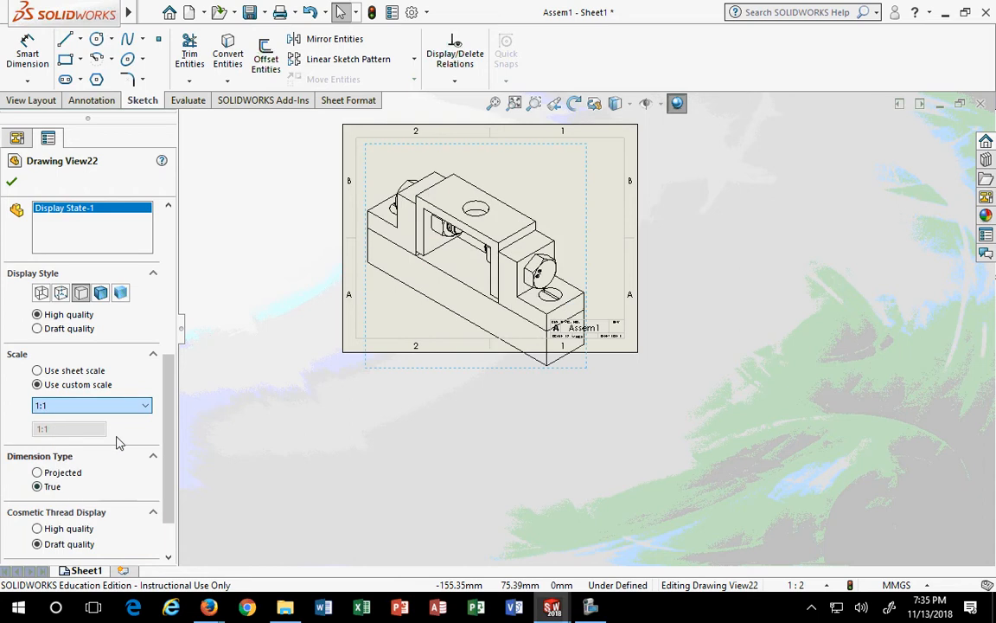
Set the isometric view's user-defined scale to 5:8 and move the view slightly up and left
{"action": "left_click", "coordinate": [69, 407]}
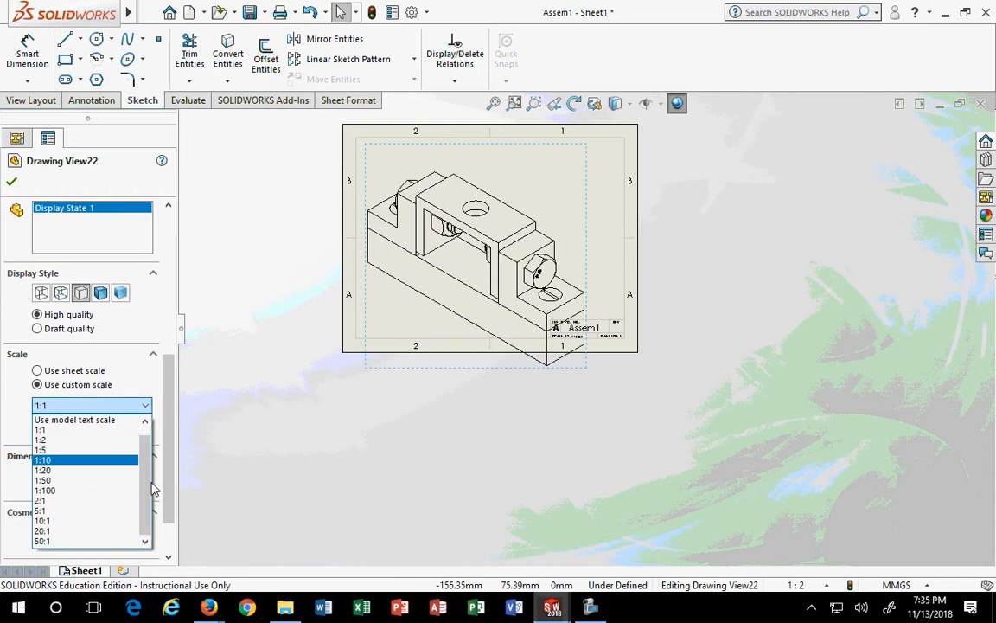
{"action": "scroll", "coordinate": [138, 465], "scroll_direction": "up", "scroll_amount": 1}
{"action": "left_click", "coordinate": [69, 421]}
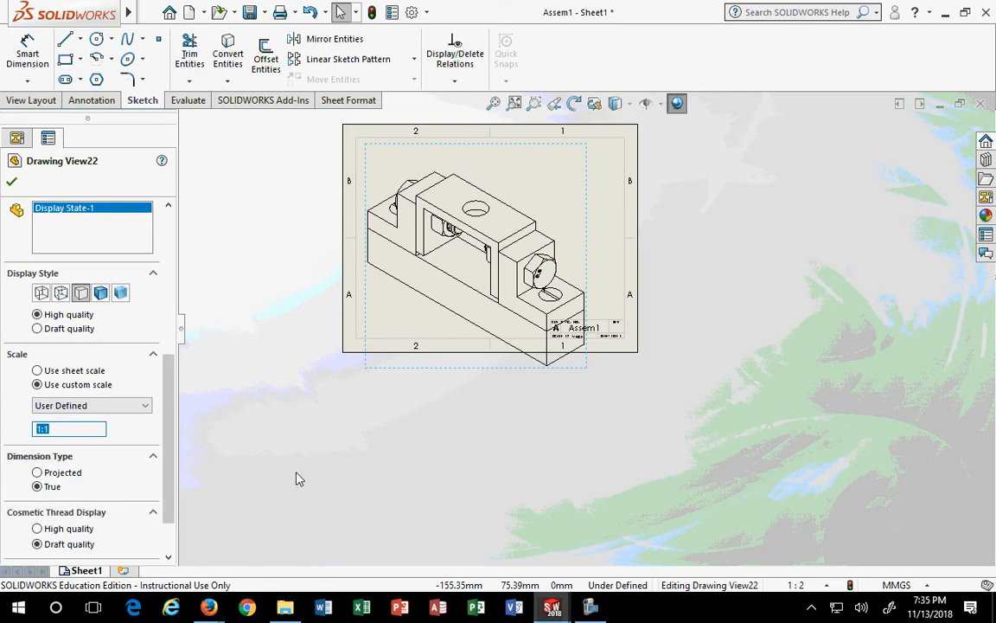
{"action": "type", "text": "5:8"}
{"action": "key", "text": "Return"}
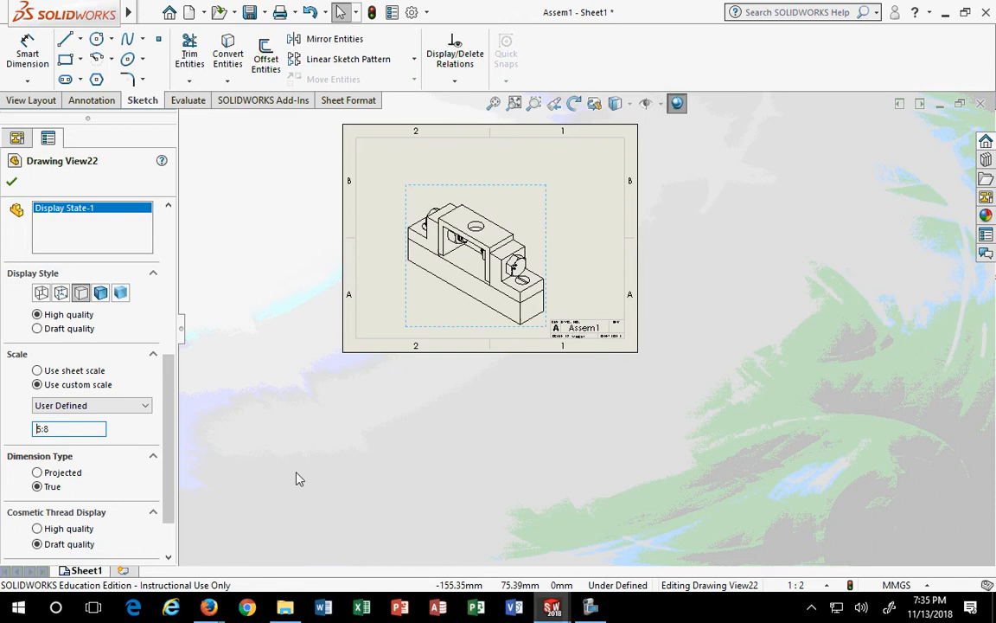
{"action": "mouse_move", "coordinate": [461, 184]}
{"action": "left_mouse_down"}
{"action": "mouse_move", "coordinate": [457, 194]}
{"action": "mouse_move", "coordinate": [437, 179]}
{"action": "left_mouse_up"}
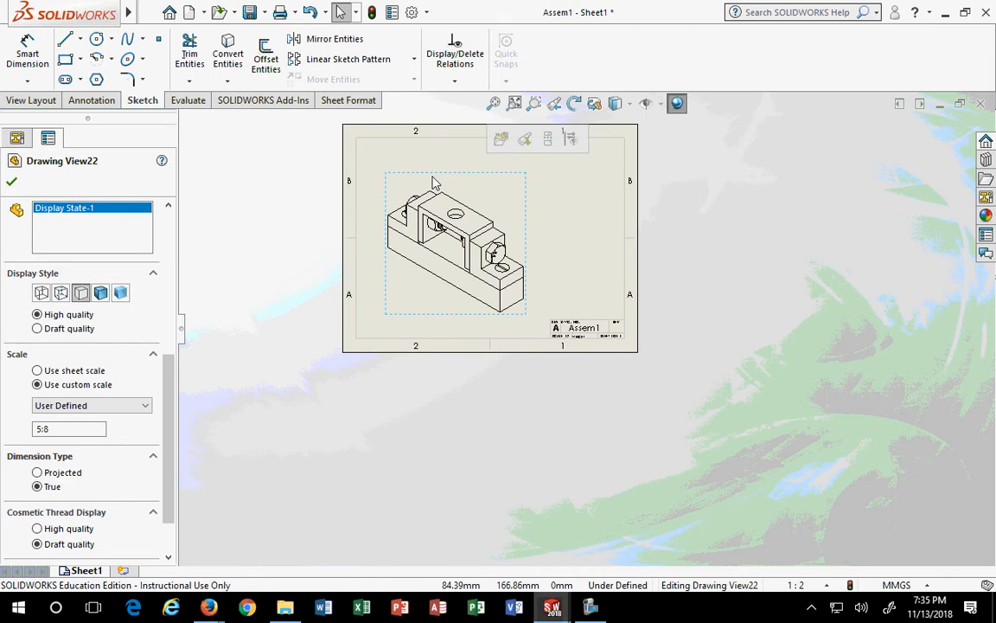
{"action": "left_click", "coordinate": [10, 184]}
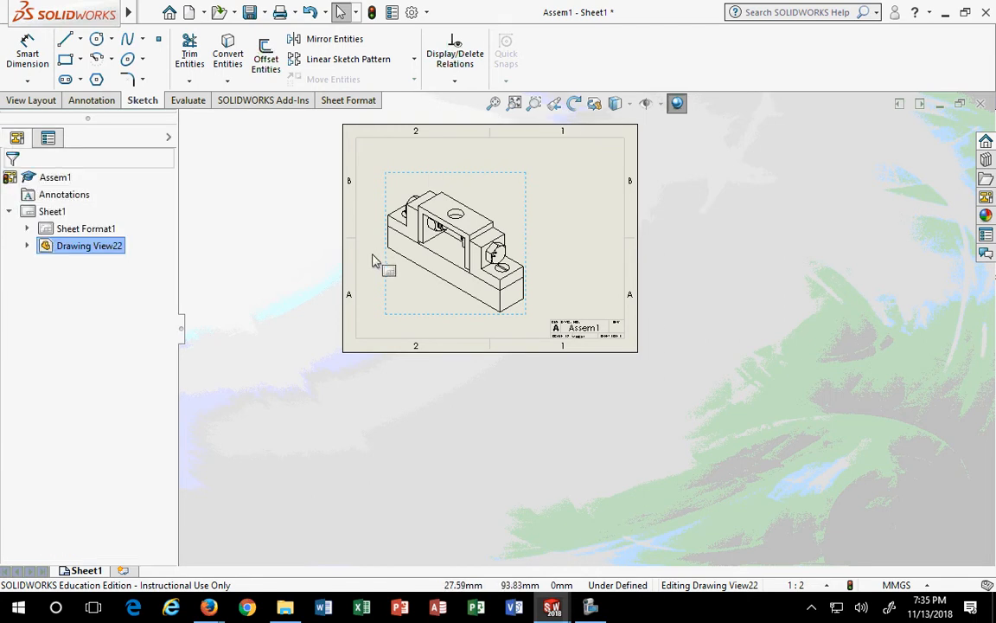
Delete the isometric assembly view from the sheet
{"action": "left_click", "coordinate": [385, 300]}
{"action": "key", "text": "Delete"}
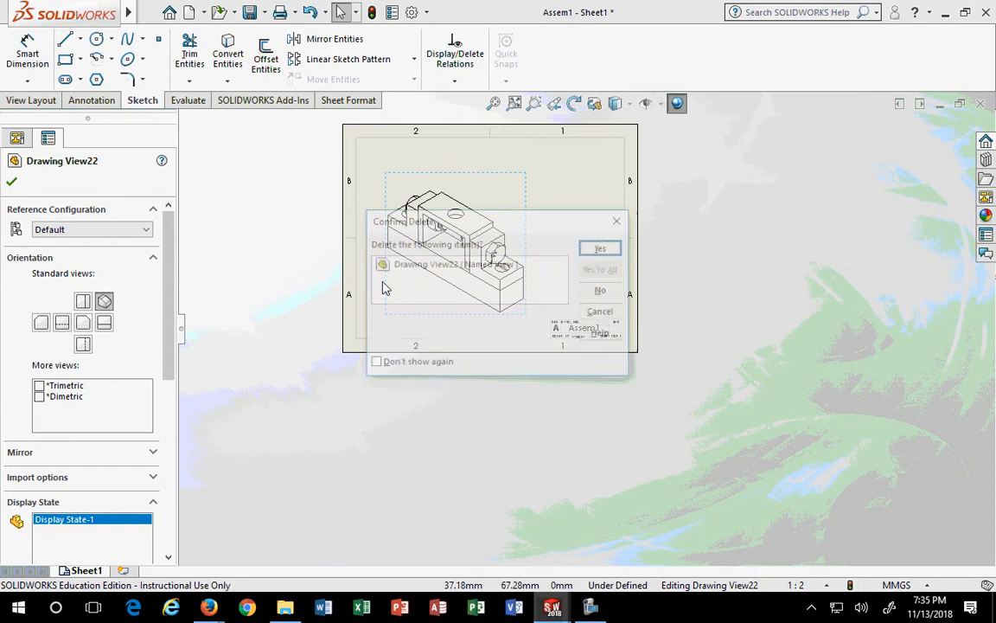
{"action": "left_click", "coordinate": [597, 247]}
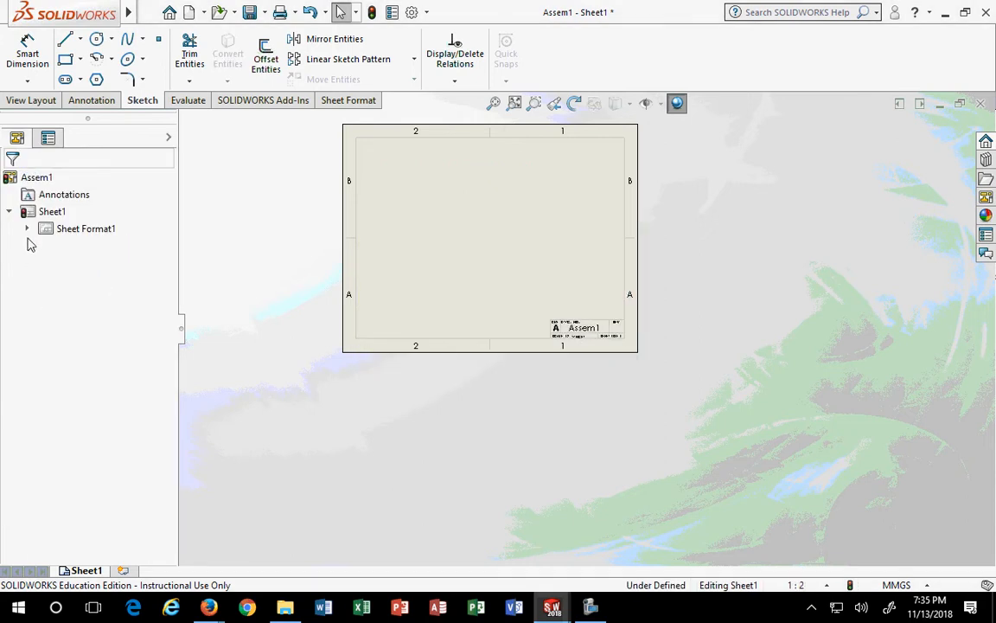
Try to insert the Standard 3 View of Assem1 on the empty drawing sheet
{"action": "left_click", "coordinate": [32, 100]}
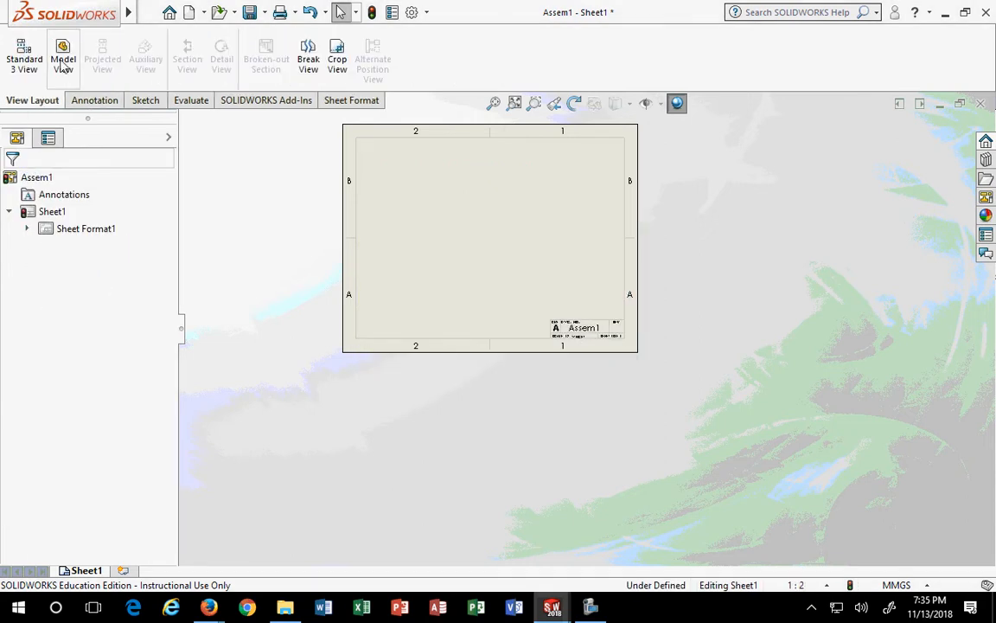
{"action": "left_click", "coordinate": [26, 64]}
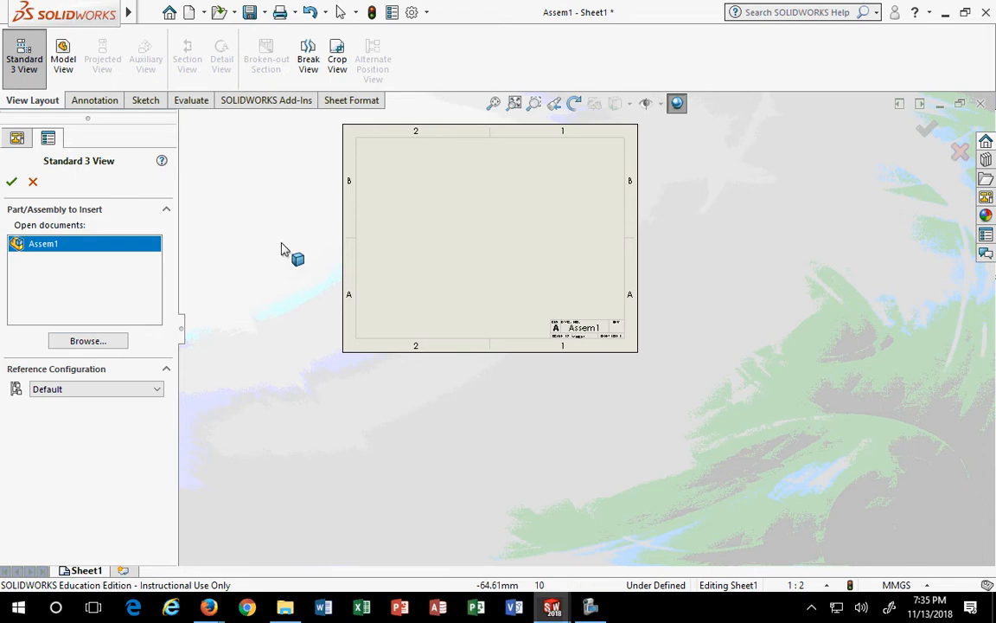
{"action": "left_click", "coordinate": [451, 263]}
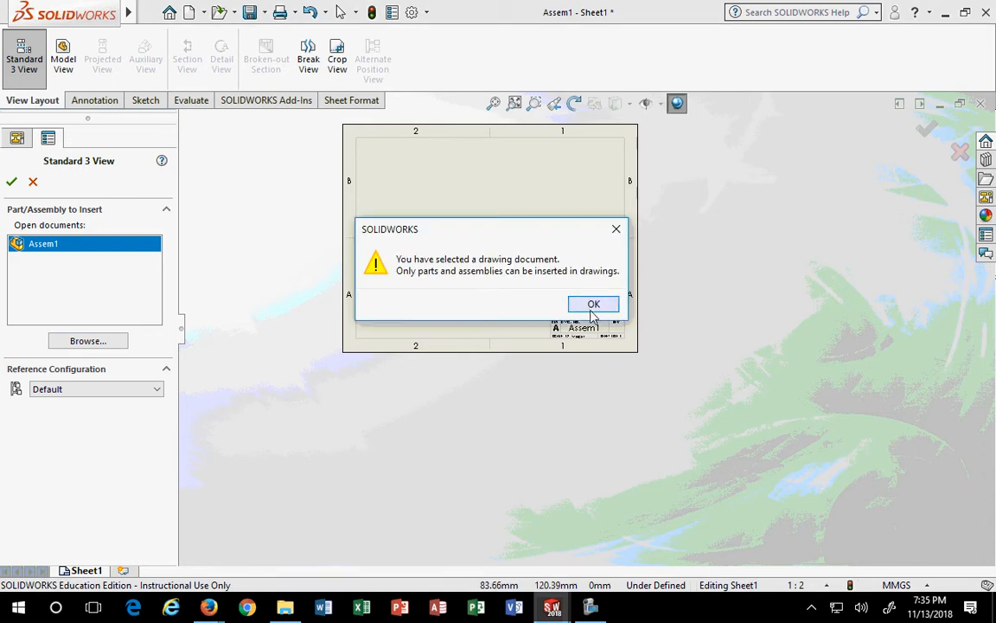
{"action": "left_click", "coordinate": [593, 307]}
{"action": "left_click", "coordinate": [477, 264]}
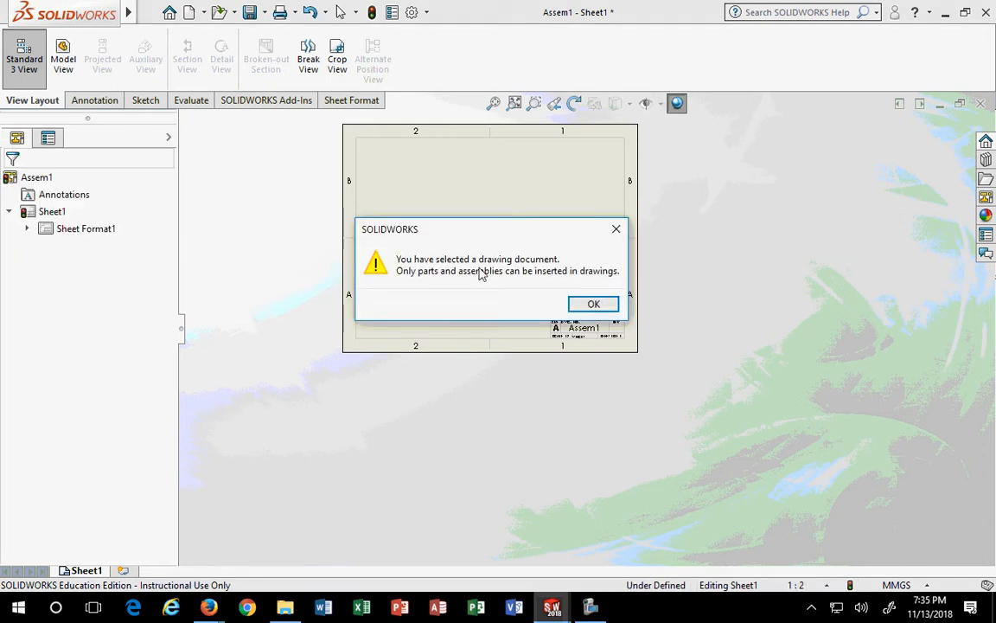
{"action": "left_click", "coordinate": [593, 304]}
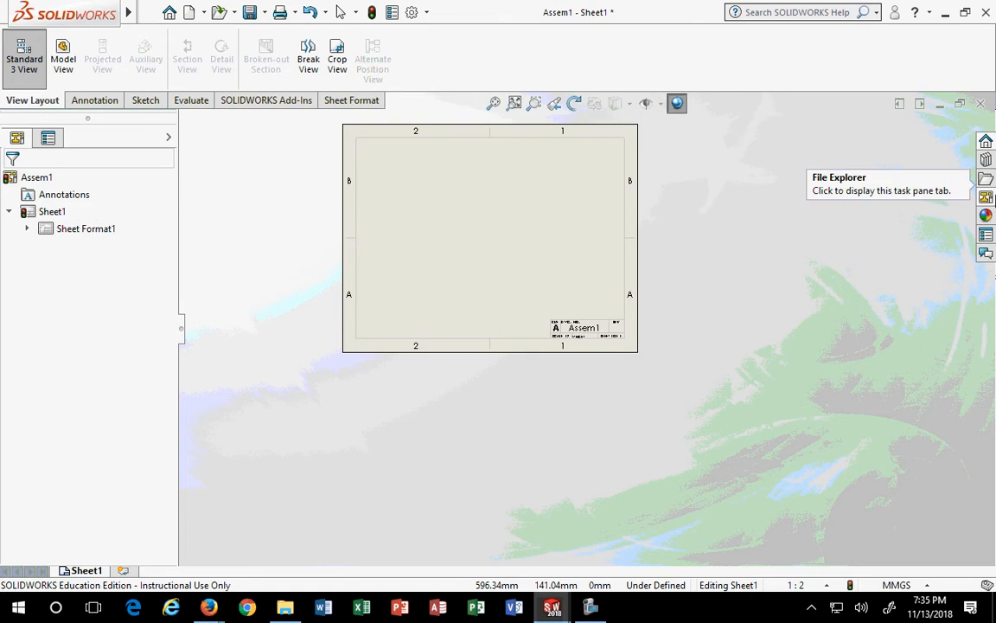
Load Assem1.SLDASM into the View Palette and refresh it to generate the assembly's views
{"action": "left_click", "coordinate": [986, 197]}
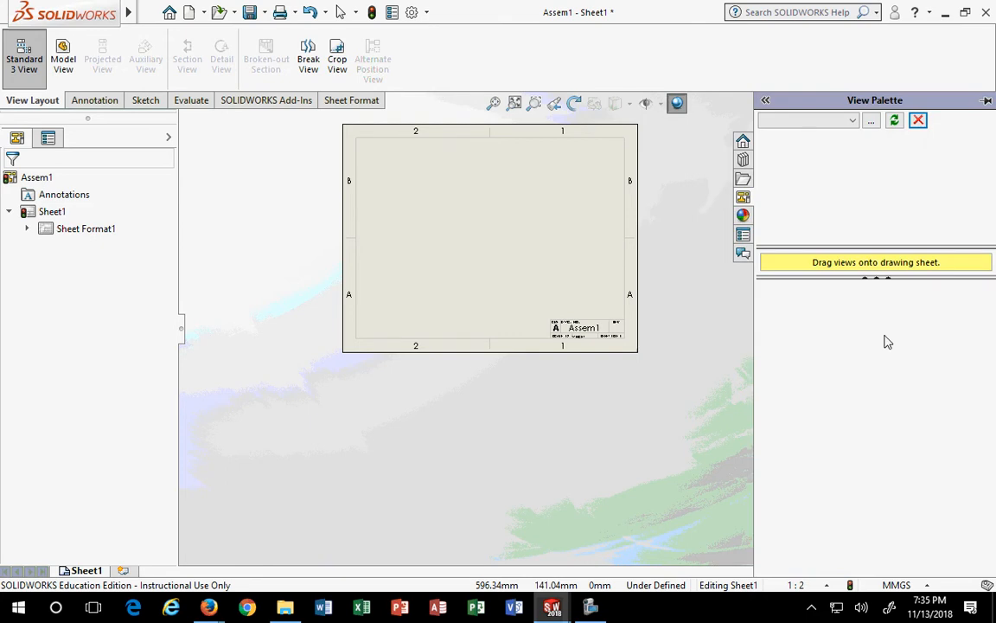
{"action": "left_click", "coordinate": [854, 121]}
{"action": "left_click", "coordinate": [794, 134]}
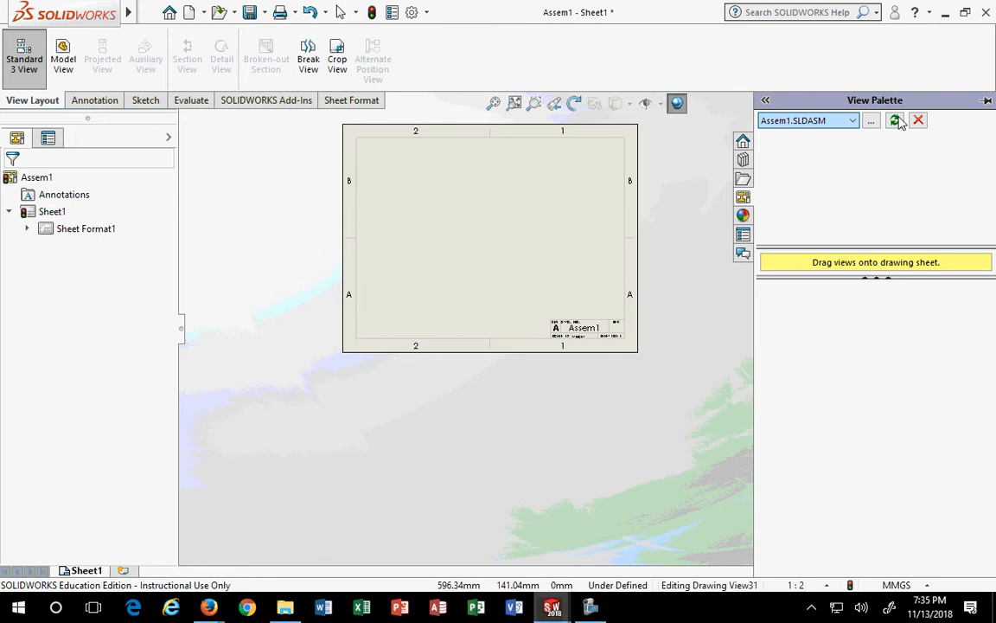
{"action": "left_click", "coordinate": [899, 118]}
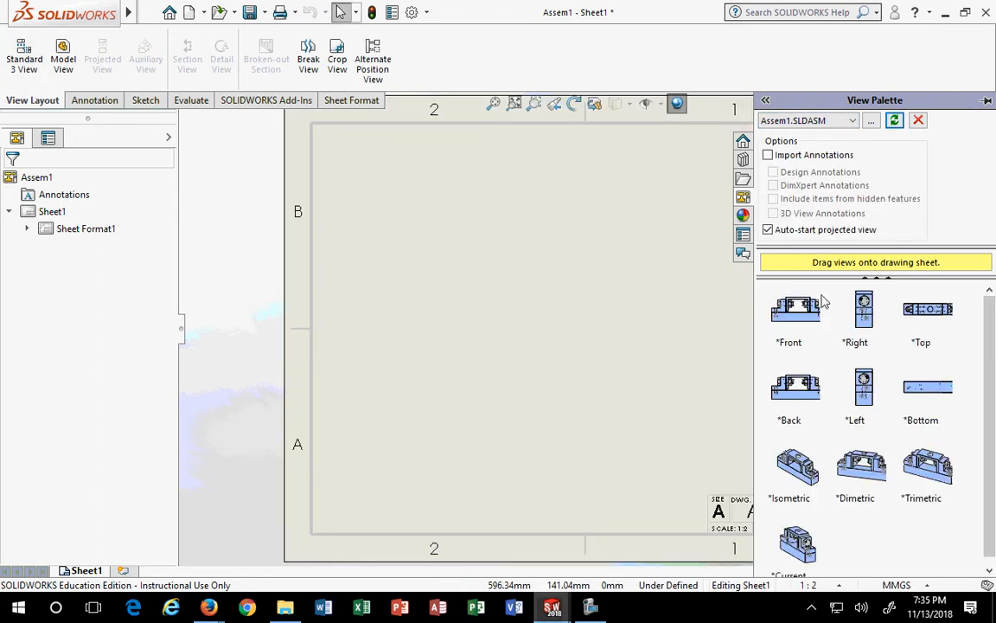
Place the front view of Assem1 on the sheet with a projected top view above it
{"action": "mouse_move", "coordinate": [824, 300]}
{"action": "left_mouse_down"}
{"action": "mouse_move", "coordinate": [536, 385]}
{"action": "mouse_move", "coordinate": [561, 400]}
{"action": "mouse_move", "coordinate": [565, 391]}
{"action": "left_mouse_up"}
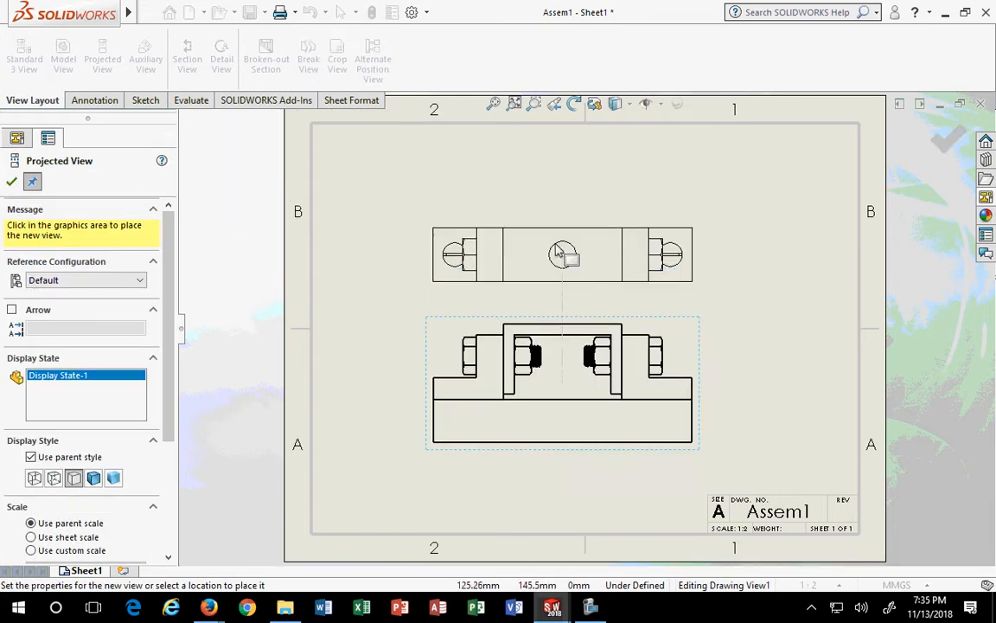
{"action": "left_click", "coordinate": [557, 230]}
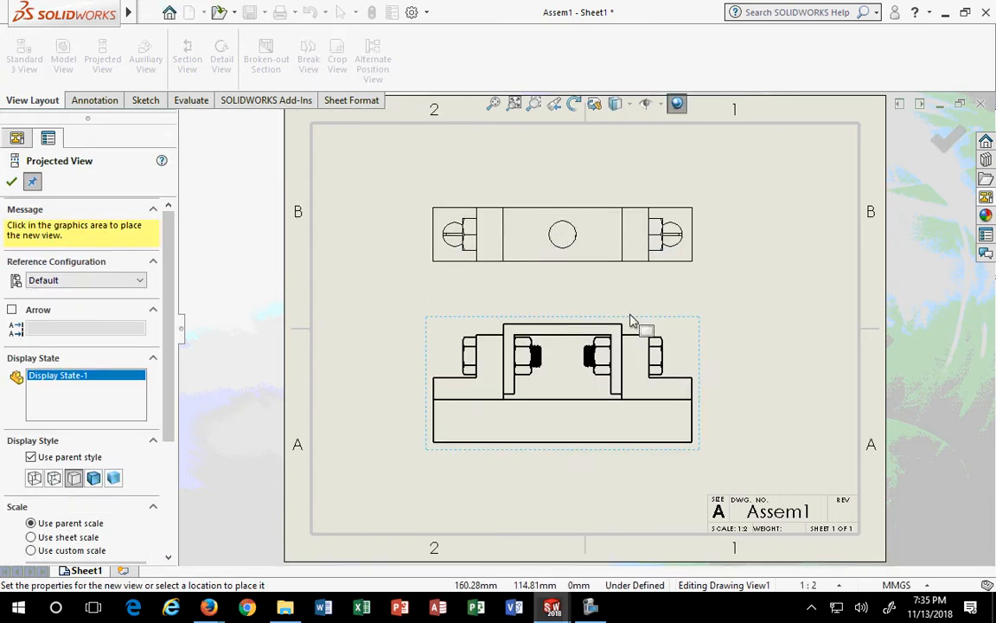
{"action": "key", "text": "Escape"}
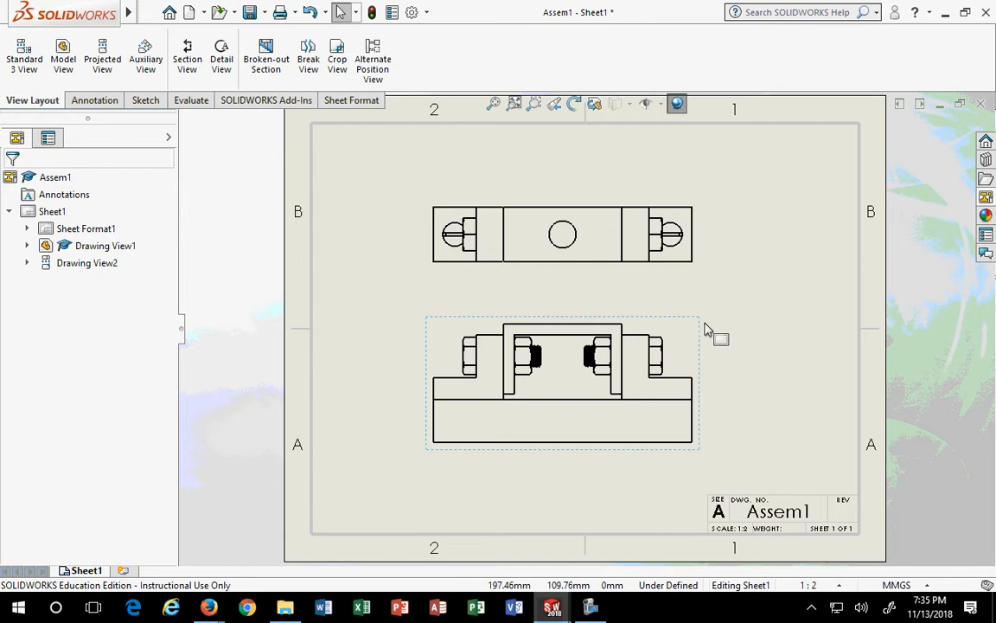
Delete the front view from the sheet and move the remaining top view slightly down
{"action": "left_click", "coordinate": [662, 327]}
{"action": "key", "text": "Delete"}
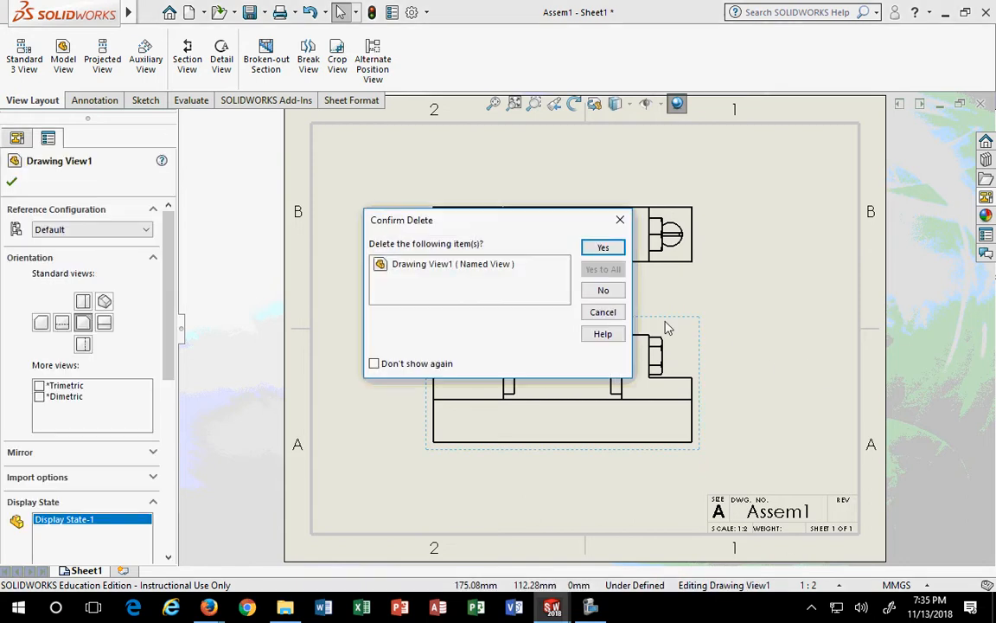
{"action": "left_click", "coordinate": [603, 249]}
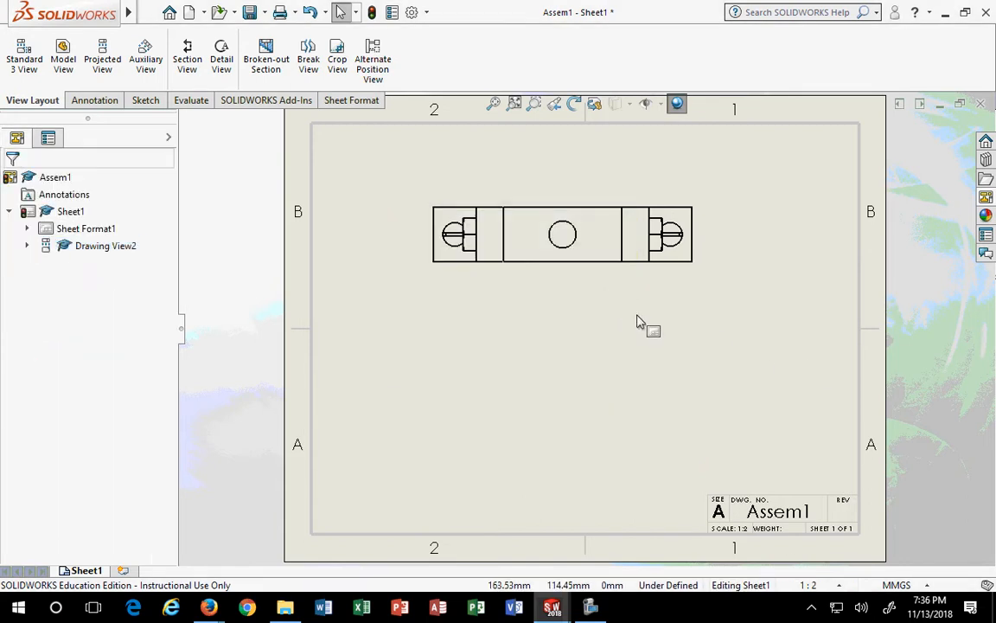
{"action": "left_click", "coordinate": [596, 305]}
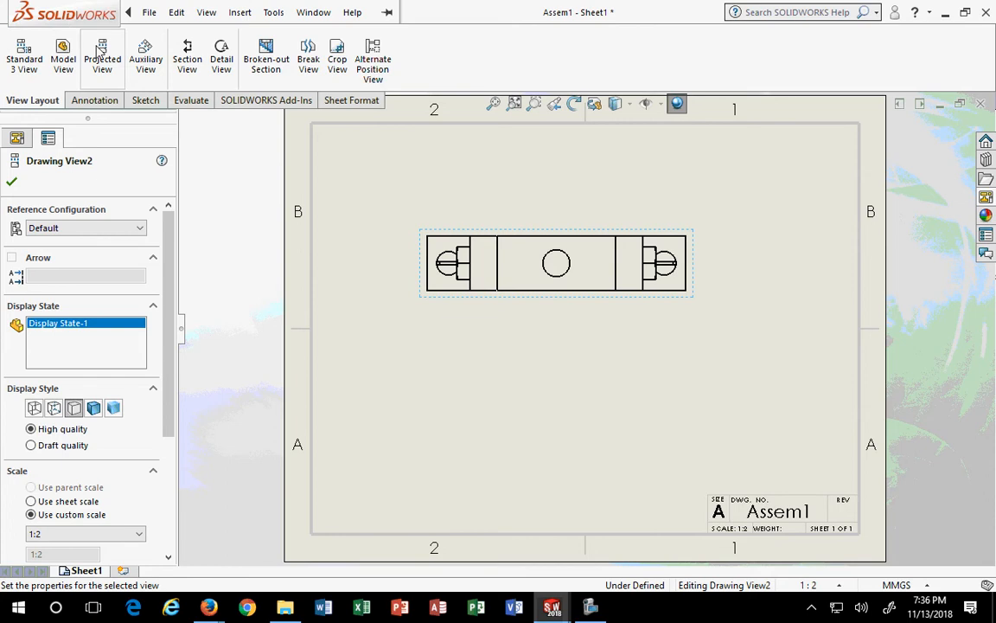
Create a horizontal section view through the left edge midpoint of the top view and place it below that view
{"action": "left_click", "coordinate": [185, 57]}
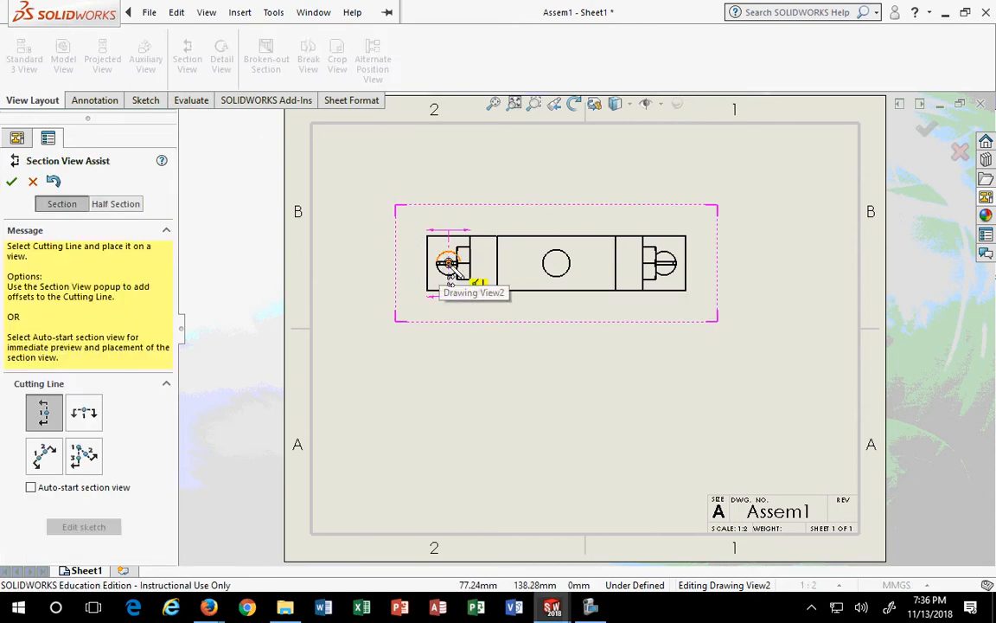
{"action": "left_click", "coordinate": [84, 420]}
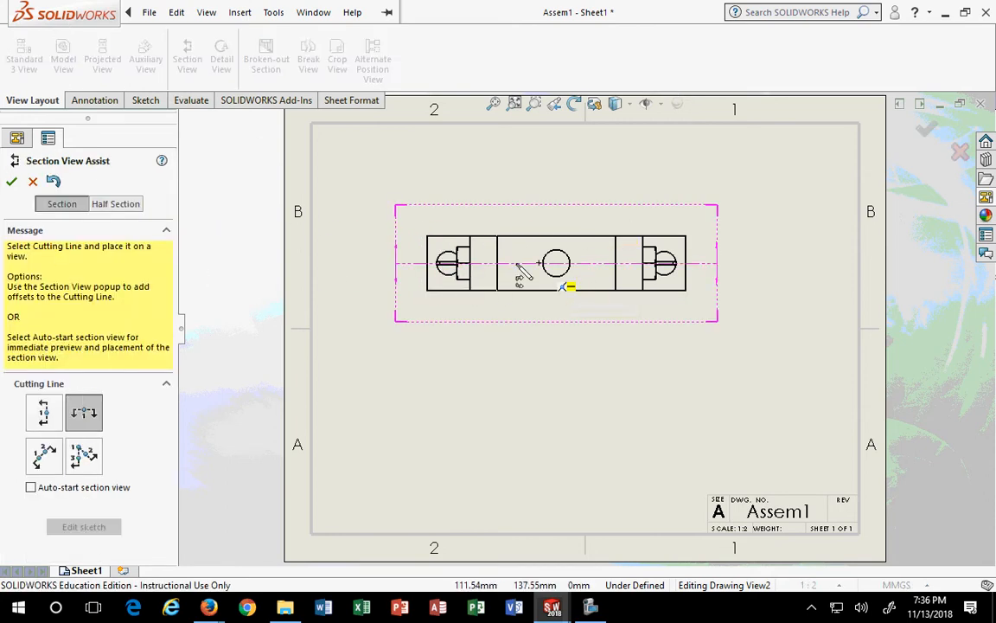
{"action": "left_click", "coordinate": [426, 262]}
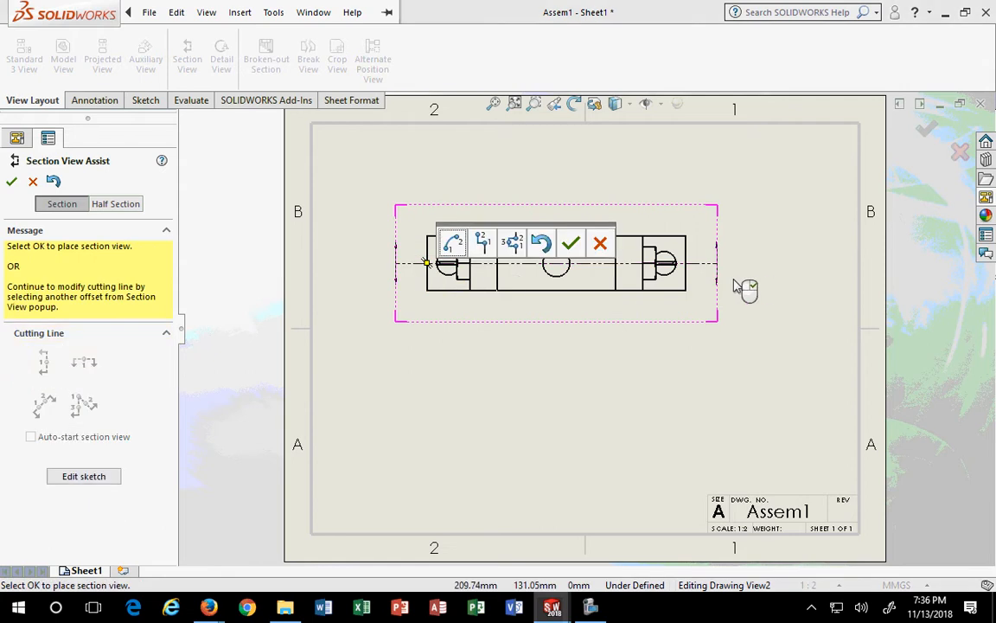
{"action": "left_click", "coordinate": [572, 246]}
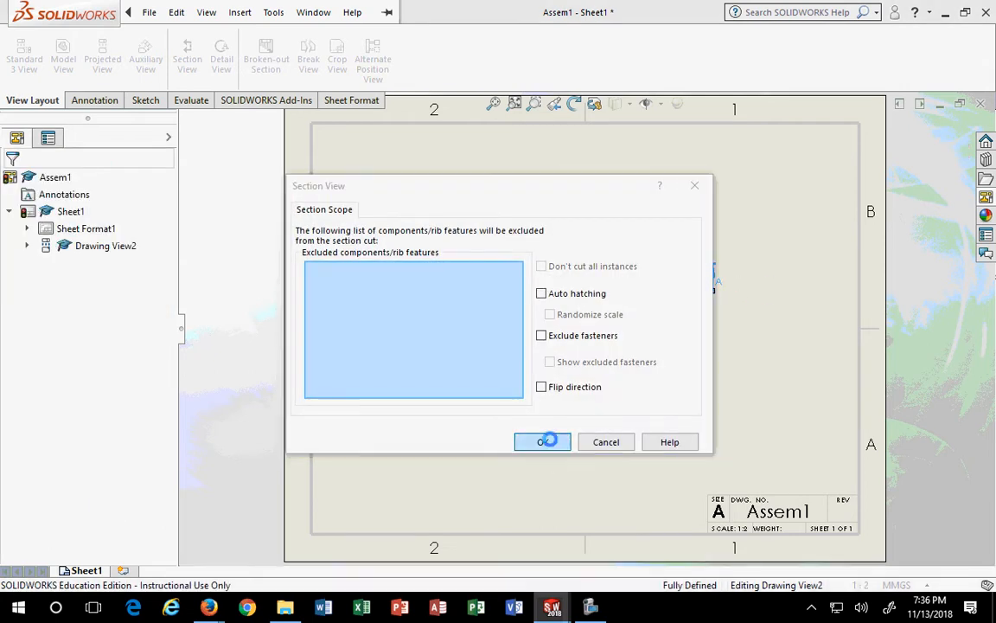
{"action": "left_click", "coordinate": [592, 337]}
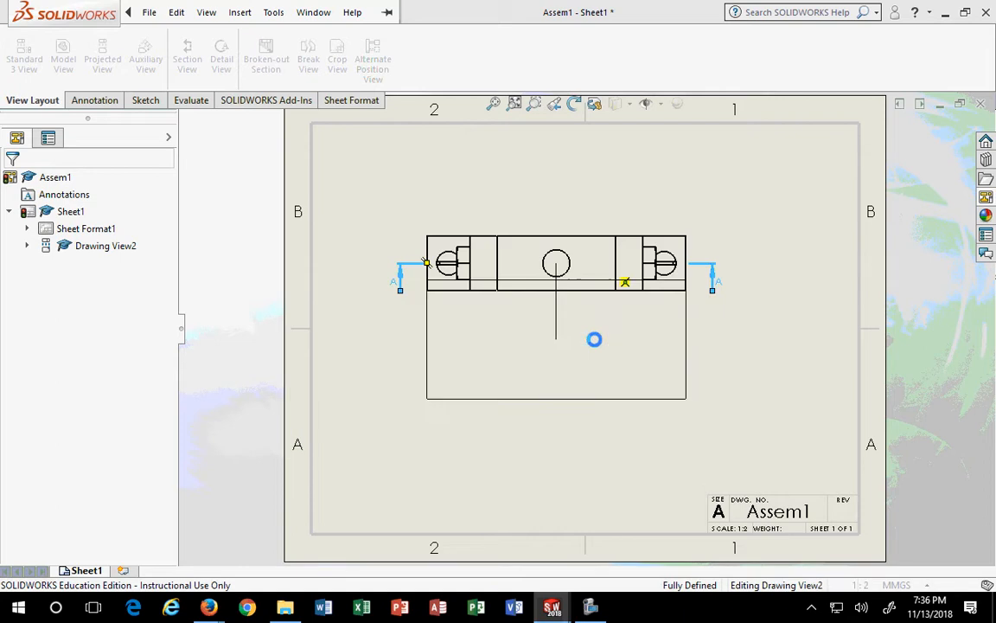
{"action": "left_click", "coordinate": [584, 412]}
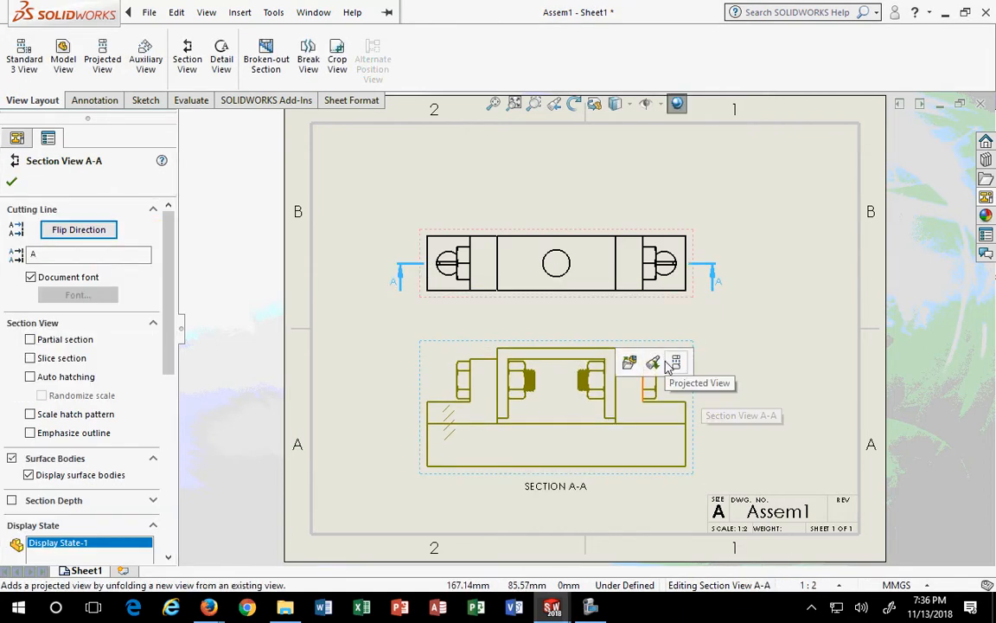
{"action": "left_click", "coordinate": [12, 180]}
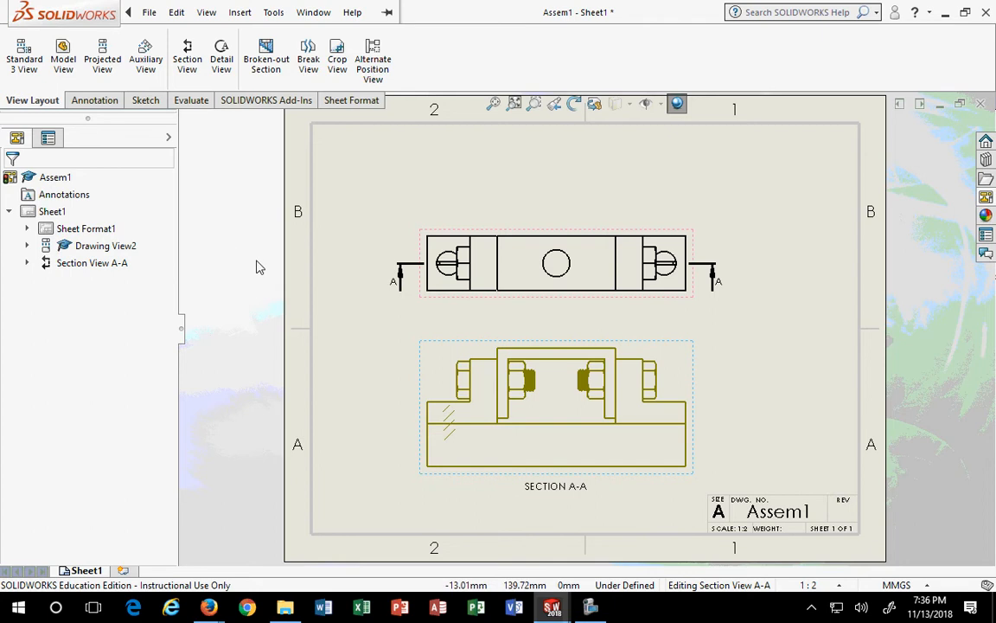
Inspect the bolts and base in Section A-A, then delete that section view from the sheet
{"action": "scroll", "coordinate": [563, 351], "scroll_direction": "down", "scroll_amount": 2}
{"action": "scroll", "coordinate": [615, 410], "scroll_direction": "up", "scroll_amount": 2}
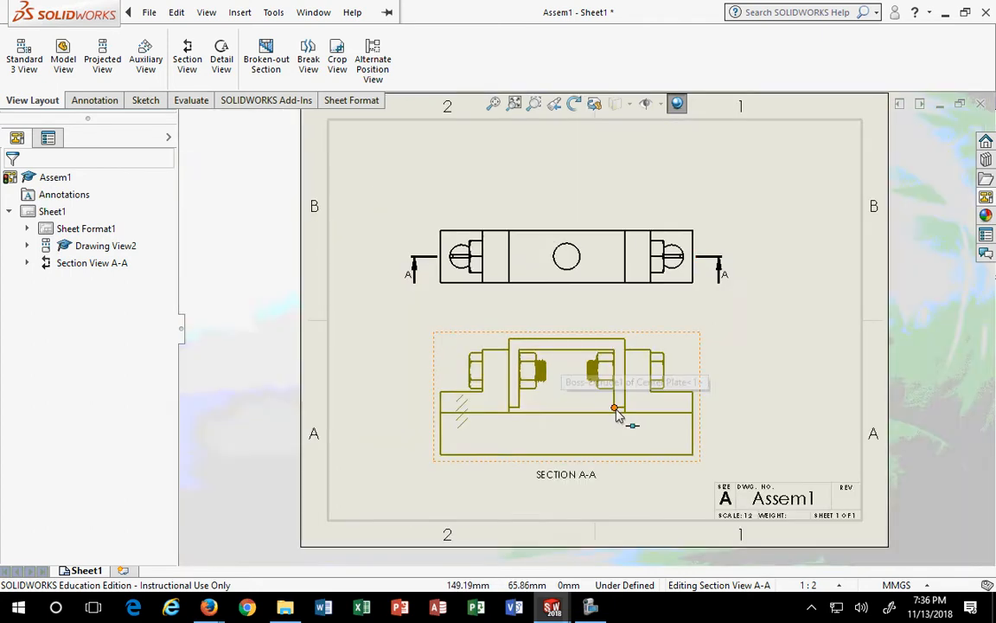
{"action": "scroll", "coordinate": [616, 413], "scroll_direction": "down", "scroll_amount": 3}
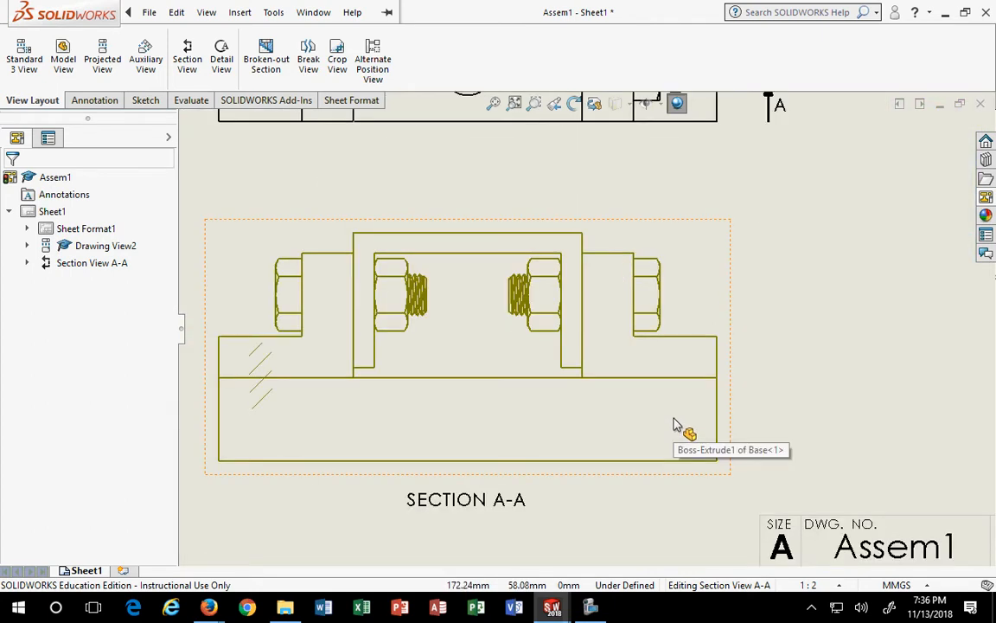
{"action": "scroll", "coordinate": [677, 425], "scroll_direction": "up", "scroll_amount": 3}
{"action": "left_click", "coordinate": [668, 314]}
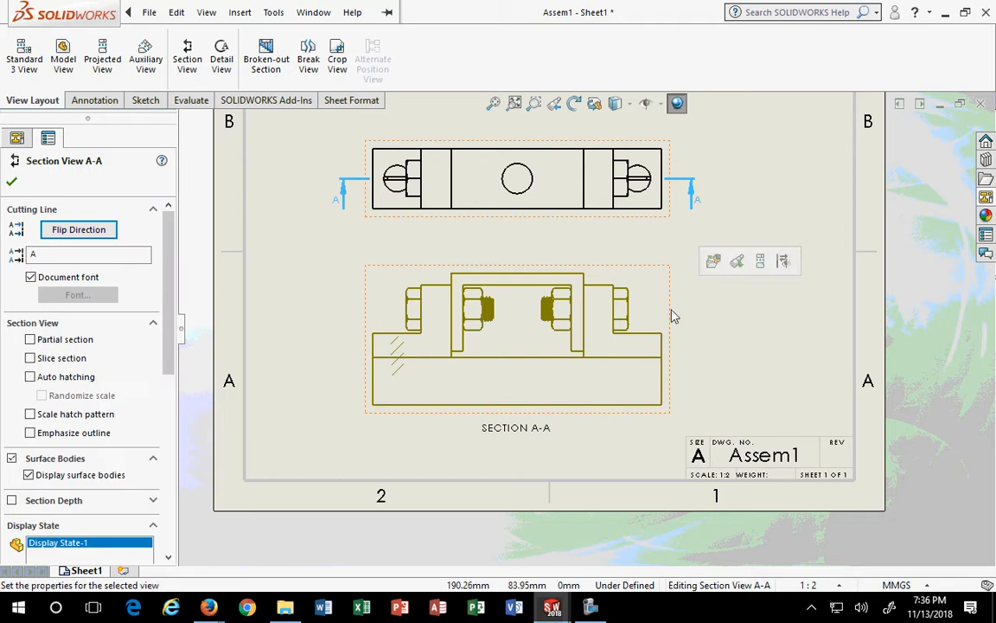
{"action": "key", "text": "Delete"}
{"action": "left_click", "coordinate": [603, 249]}
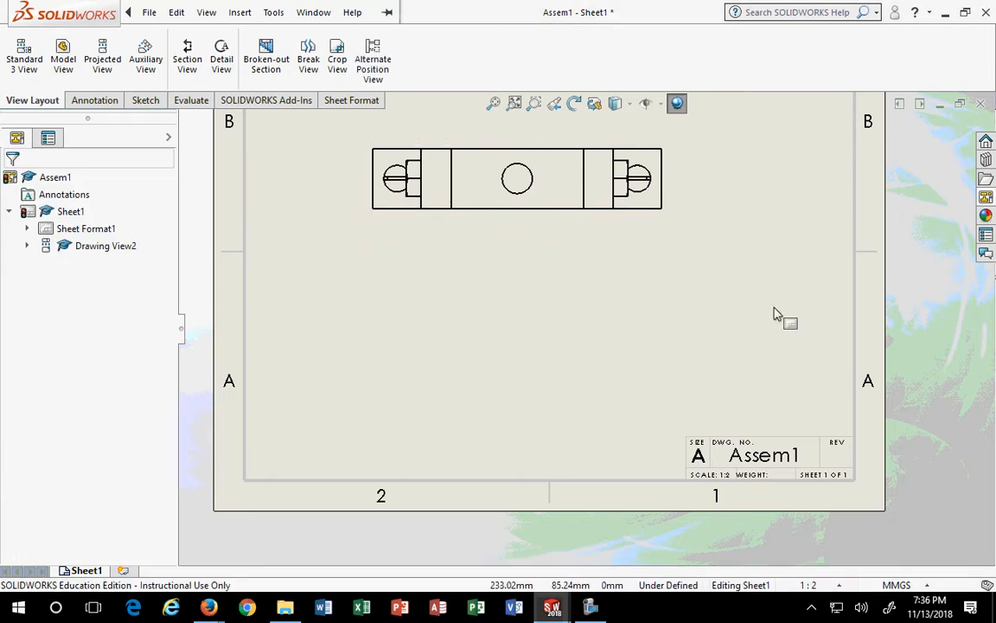
Section the top view horizontally through its center hole with auto hatching and fasteners excluded, placing the section below
{"action": "left_click", "coordinate": [187, 59]}
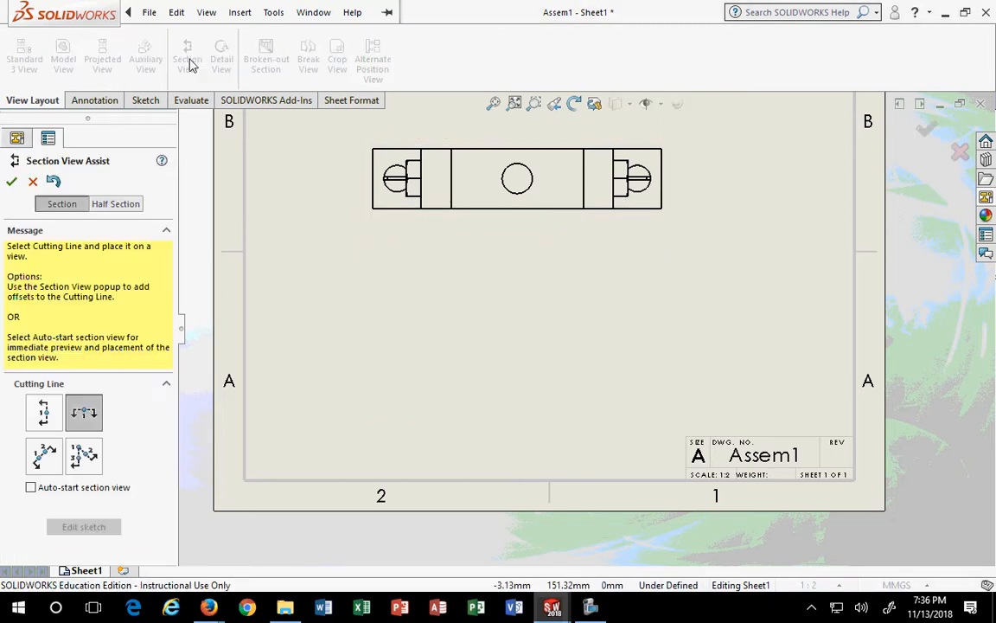
{"action": "left_click", "coordinate": [517, 179]}
{"action": "left_click", "coordinate": [661, 156]}
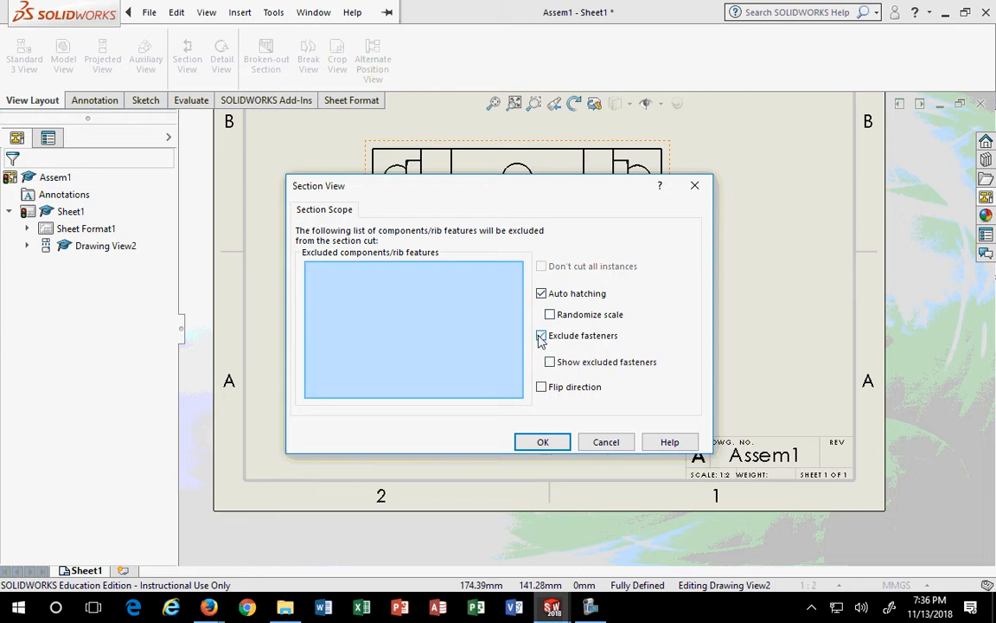
{"action": "left_click", "coordinate": [545, 442]}
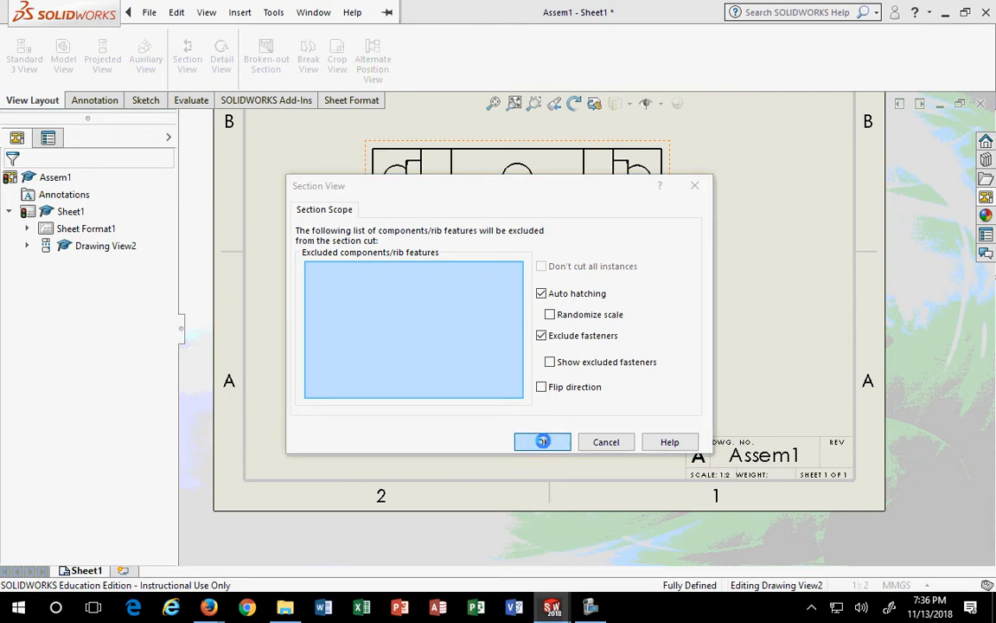
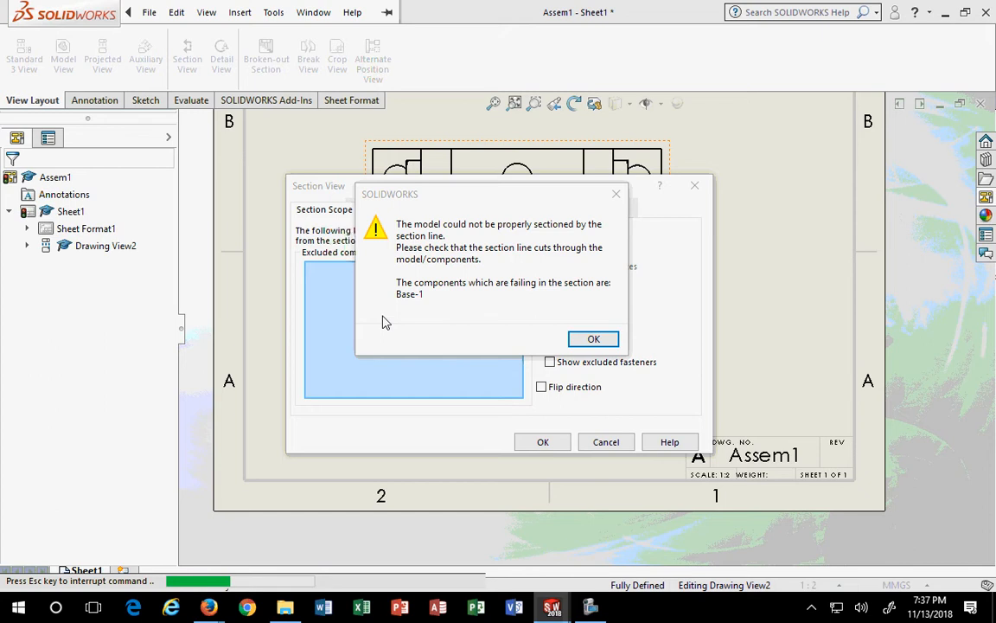
{"action": "left_click", "coordinate": [609, 342]}
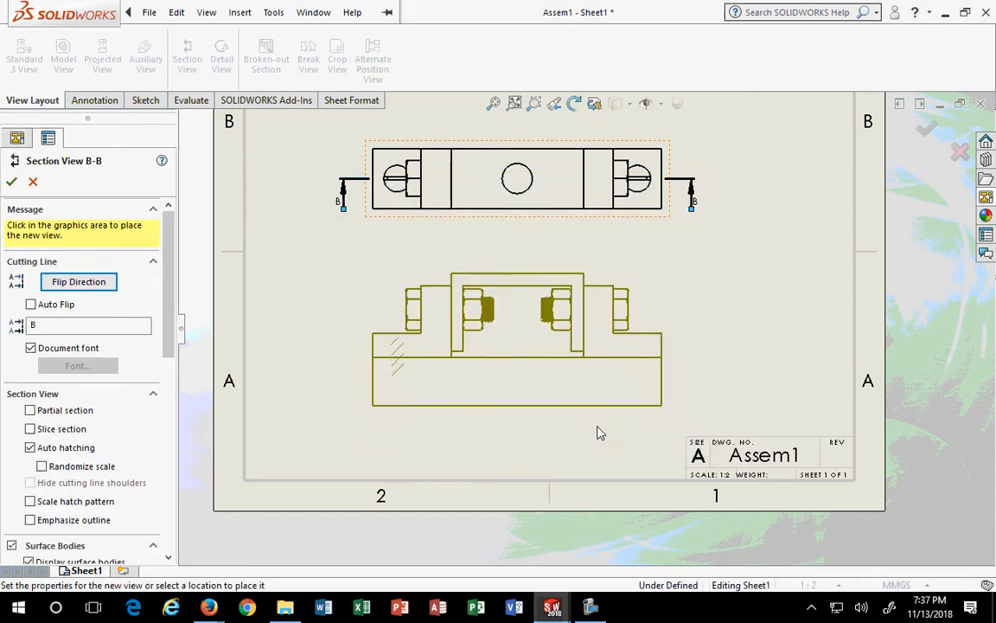
{"action": "left_click", "coordinate": [611, 349]}
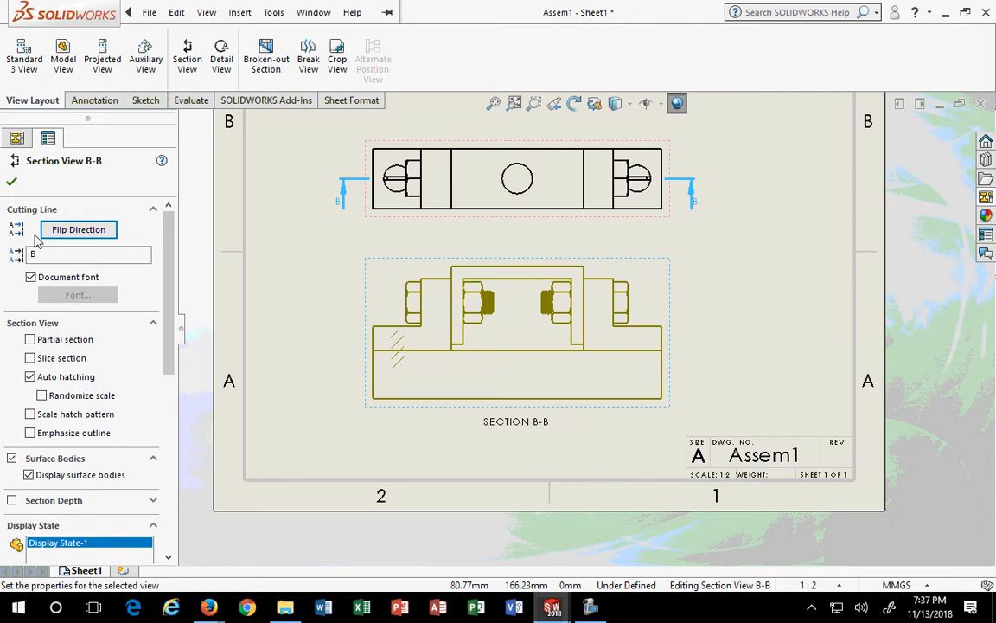
{"action": "left_click", "coordinate": [12, 183]}
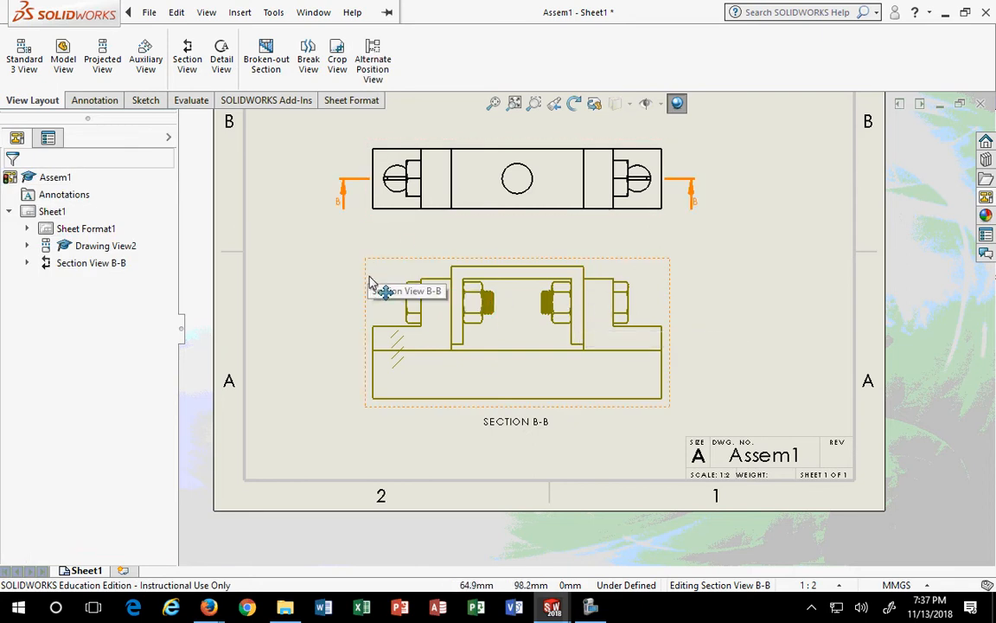
Delete Section B-B together with its cutting line, and delete the top view to empty the sheet
{"action": "left_click", "coordinate": [418, 262]}
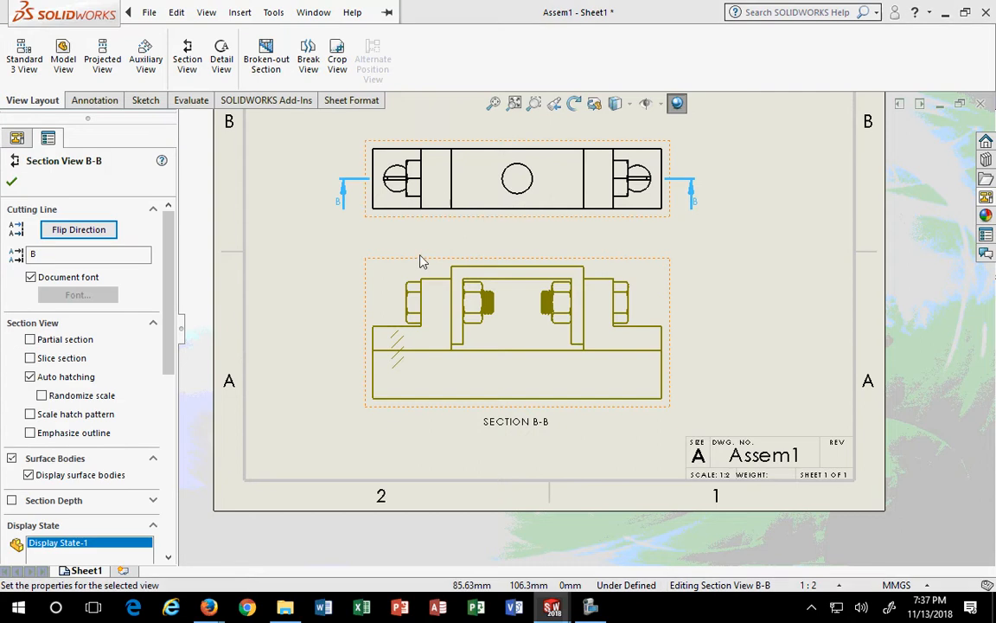
{"action": "key", "text": "Delete"}
{"action": "left_click", "coordinate": [603, 250]}
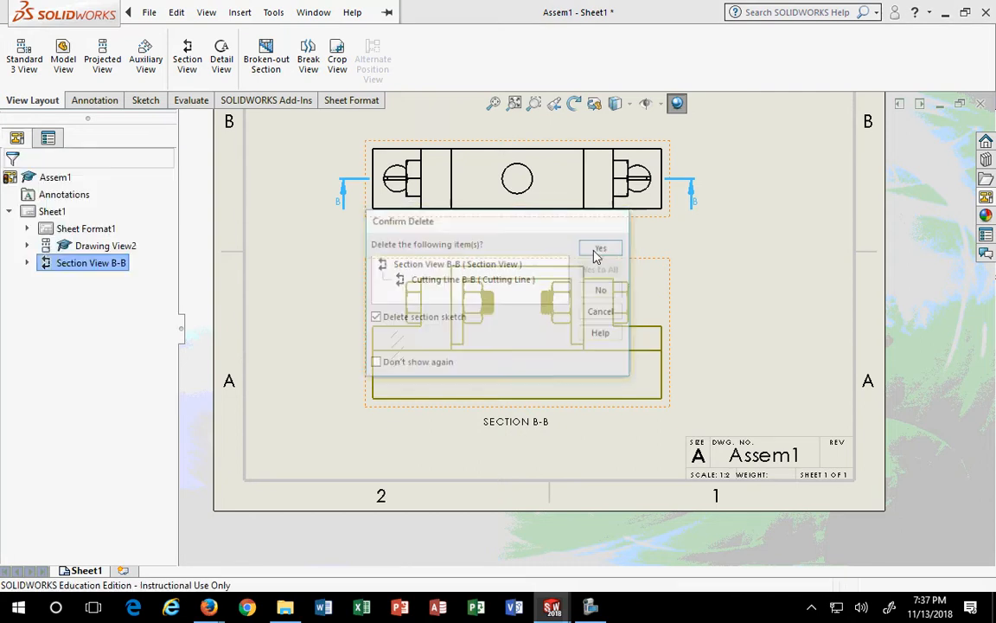
{"action": "left_click", "coordinate": [558, 229]}
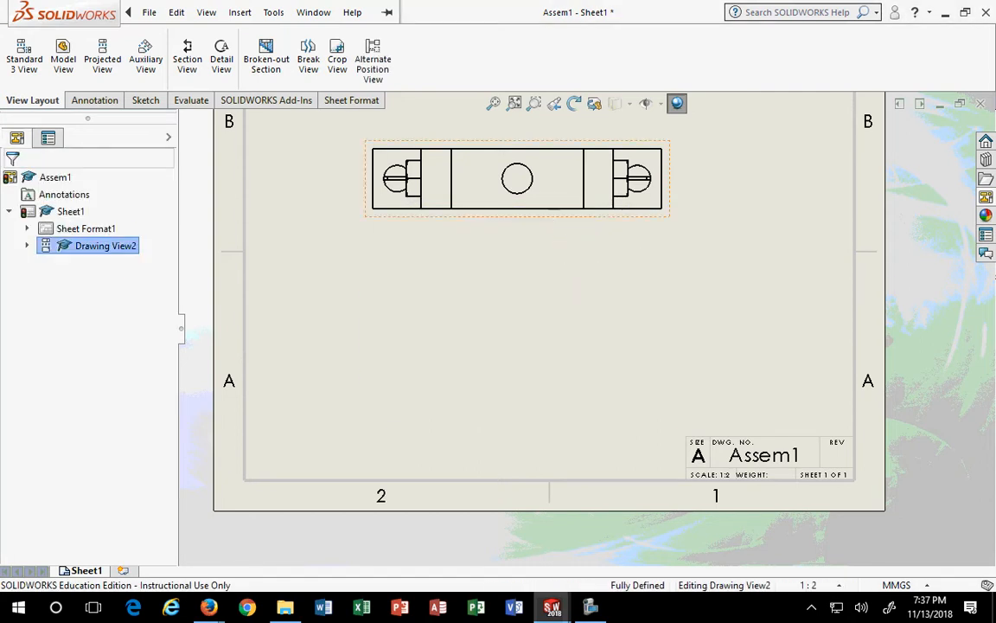
{"action": "key", "text": "Delete"}
{"action": "left_click", "coordinate": [604, 249]}
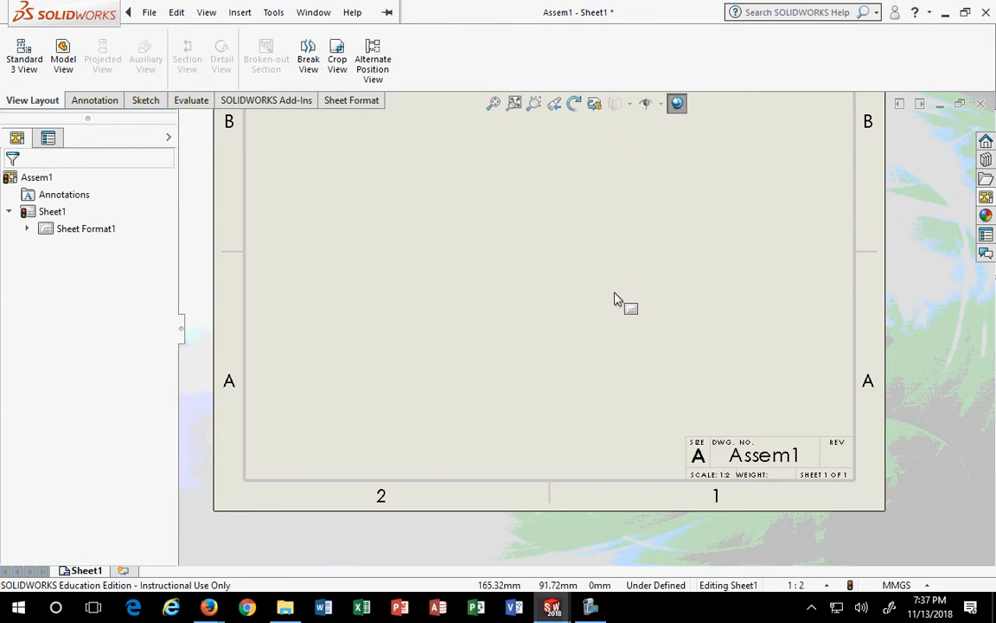
{"action": "left_click", "coordinate": [31, 67]}
{"action": "left_click", "coordinate": [73, 69]}
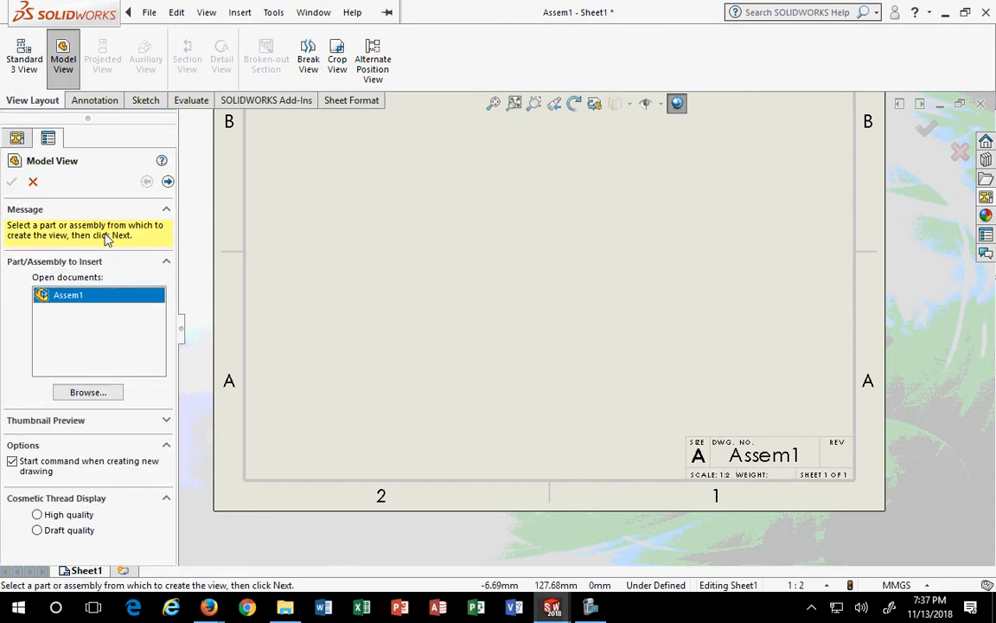
{"action": "left_click", "coordinate": [117, 393]}
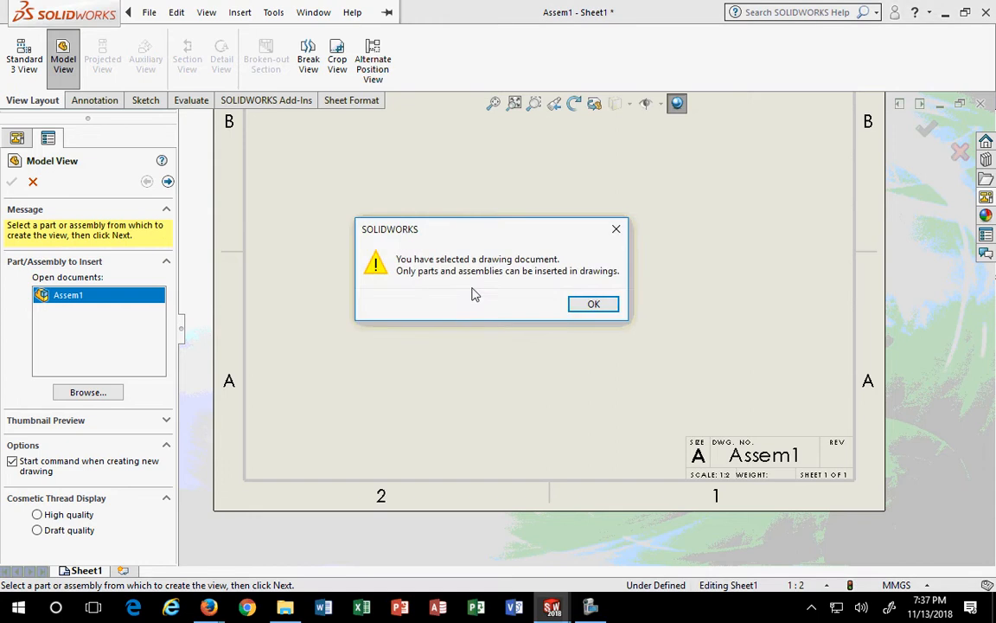
{"action": "left_click", "coordinate": [586, 306]}
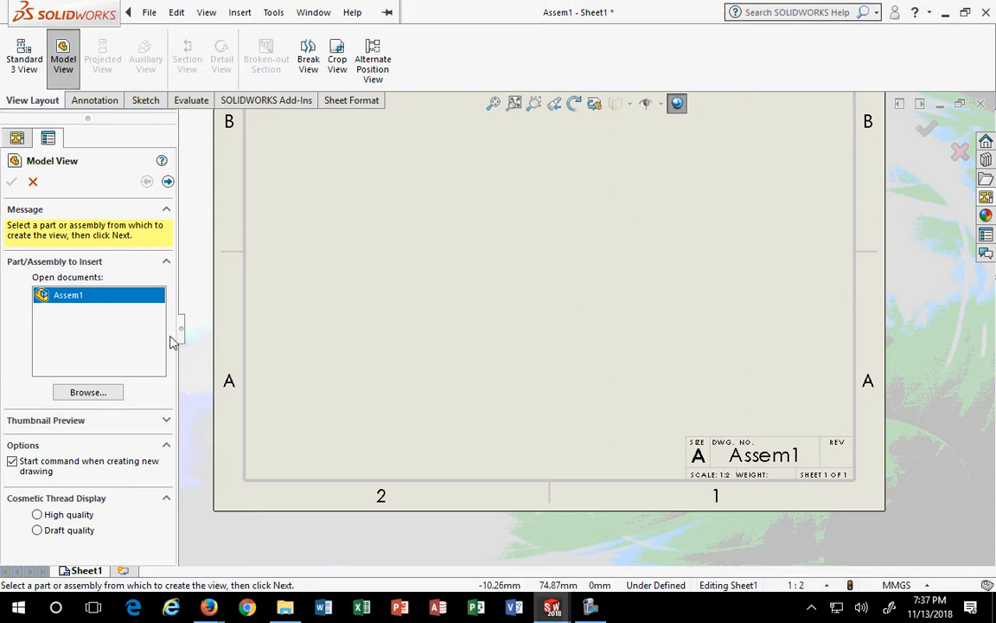
{"action": "mouse_move", "coordinate": [71, 301]}
{"action": "left_mouse_down"}
{"action": "mouse_move", "coordinate": [480, 289]}
{"action": "mouse_move", "coordinate": [458, 289]}
{"action": "mouse_move", "coordinate": [589, 275]}
{"action": "left_mouse_up"}
{"action": "key", "text": "Return"}
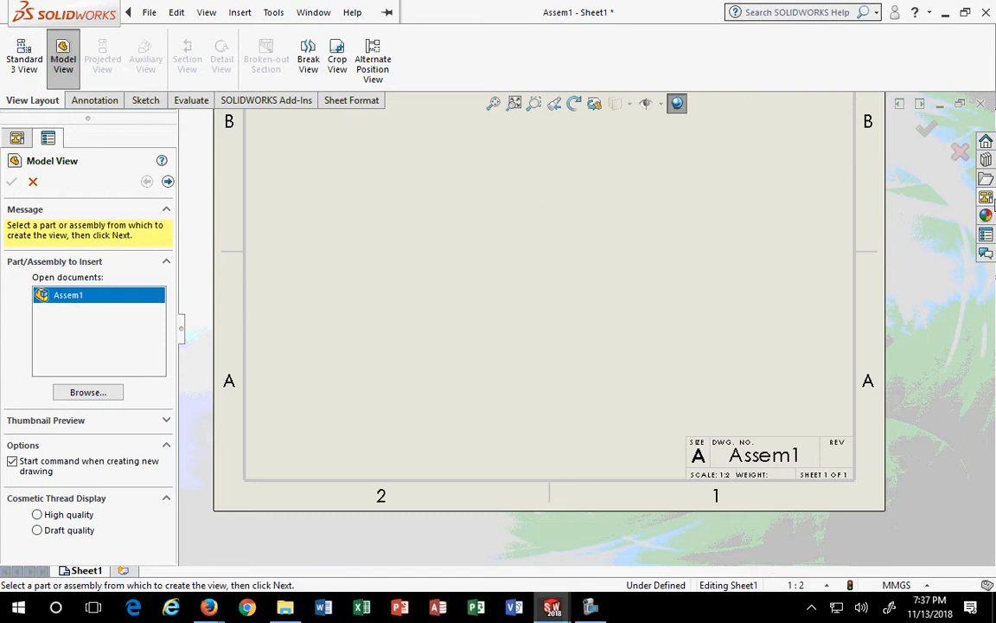
Place an isometric view of Assem1 near the middle of the empty sheet
{"action": "left_click", "coordinate": [986, 234]}
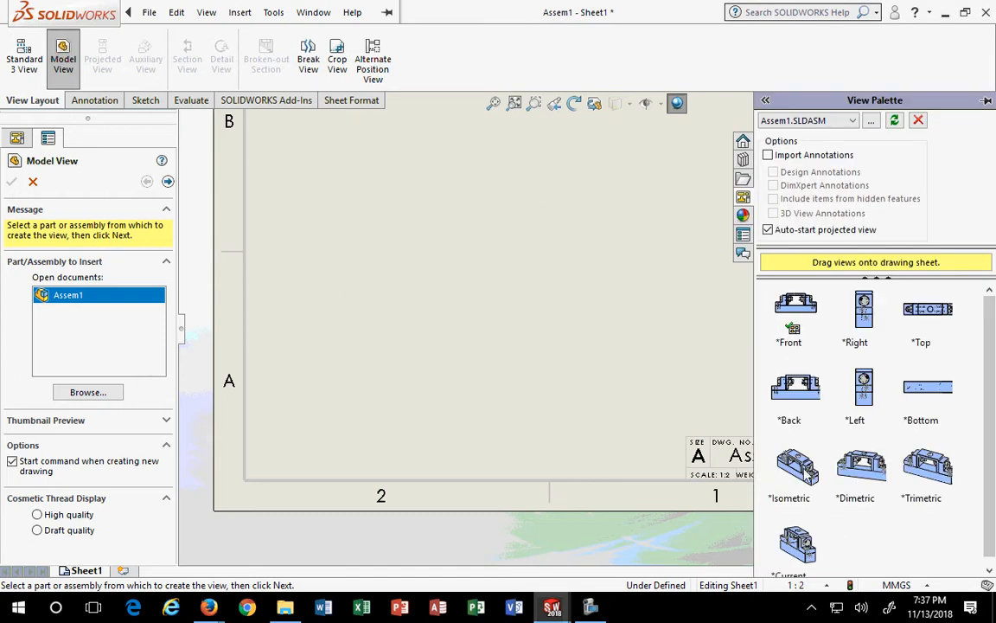
{"action": "mouse_move", "coordinate": [804, 472]}
{"action": "left_mouse_down"}
{"action": "mouse_move", "coordinate": [419, 214]}
{"action": "mouse_move", "coordinate": [522, 320]}
{"action": "left_mouse_up"}
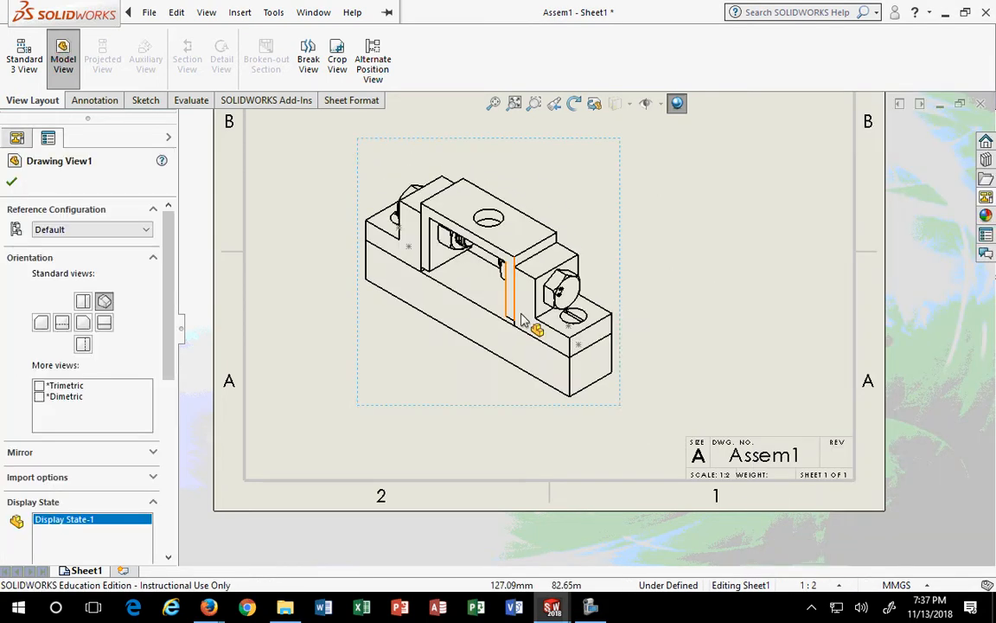
{"action": "scroll", "coordinate": [584, 328], "scroll_direction": "up", "scroll_amount": 1}
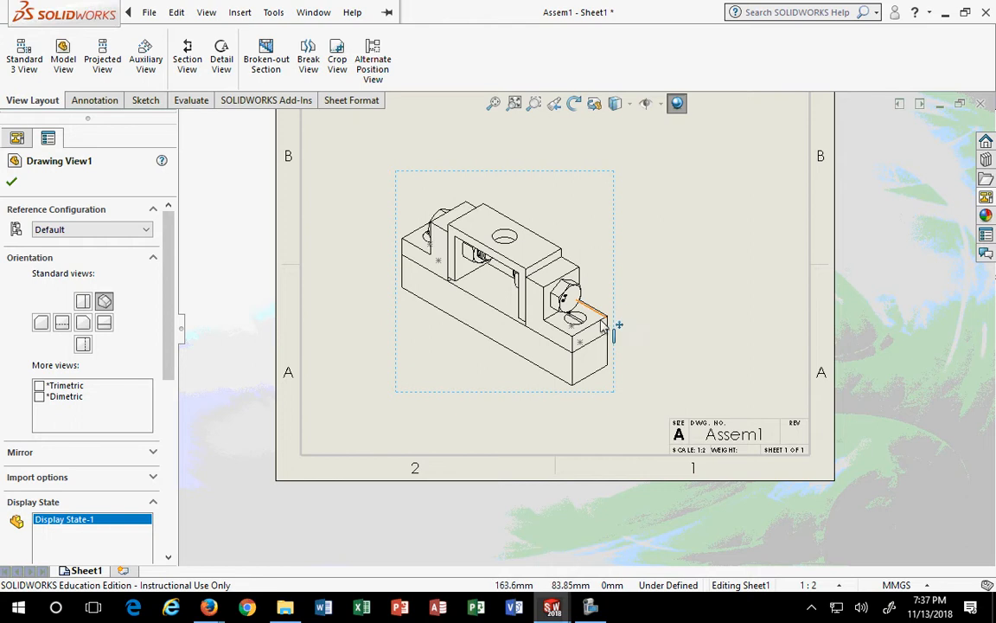
{"action": "scroll", "coordinate": [603, 323], "scroll_direction": "down", "scroll_amount": 1}
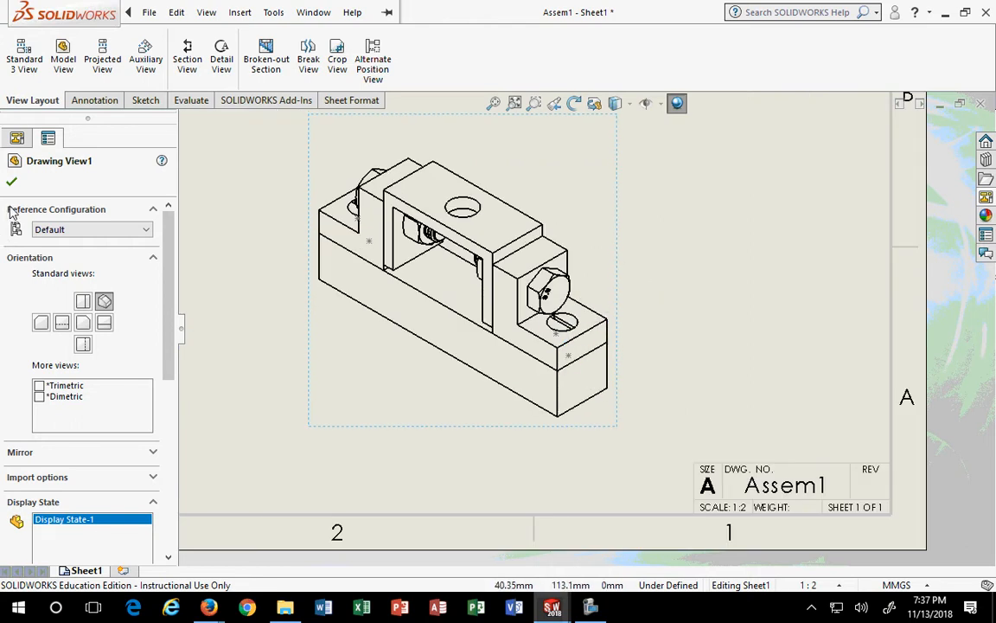
{"action": "left_click", "coordinate": [11, 182]}
{"action": "scroll", "coordinate": [301, 362], "scroll_direction": "up", "scroll_amount": 1}
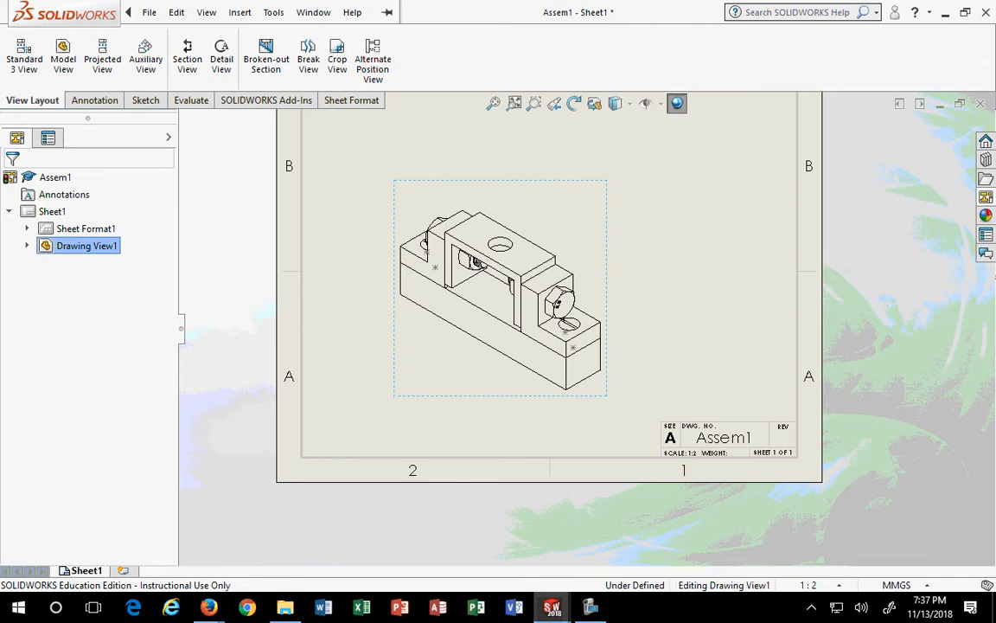
Give the isometric view a user-defined custom scale of 5:8
{"action": "double_click", "coordinate": [509, 350]}
{"action": "left_click_drag", "start_coordinate": [166, 346], "coordinate": [180, 524]}
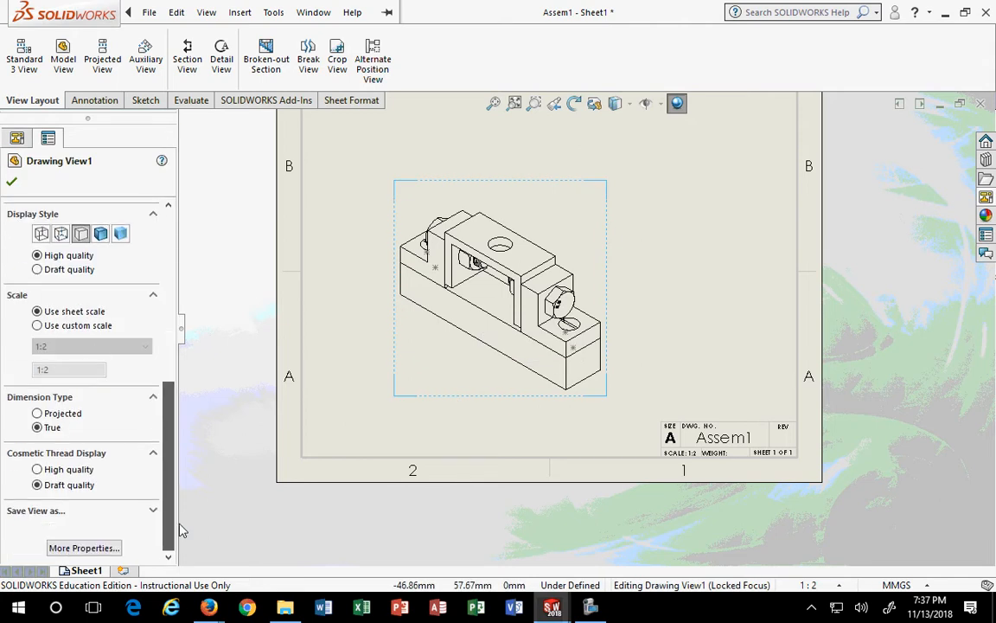
{"action": "left_click", "coordinate": [37, 325]}
{"action": "left_click", "coordinate": [89, 346]}
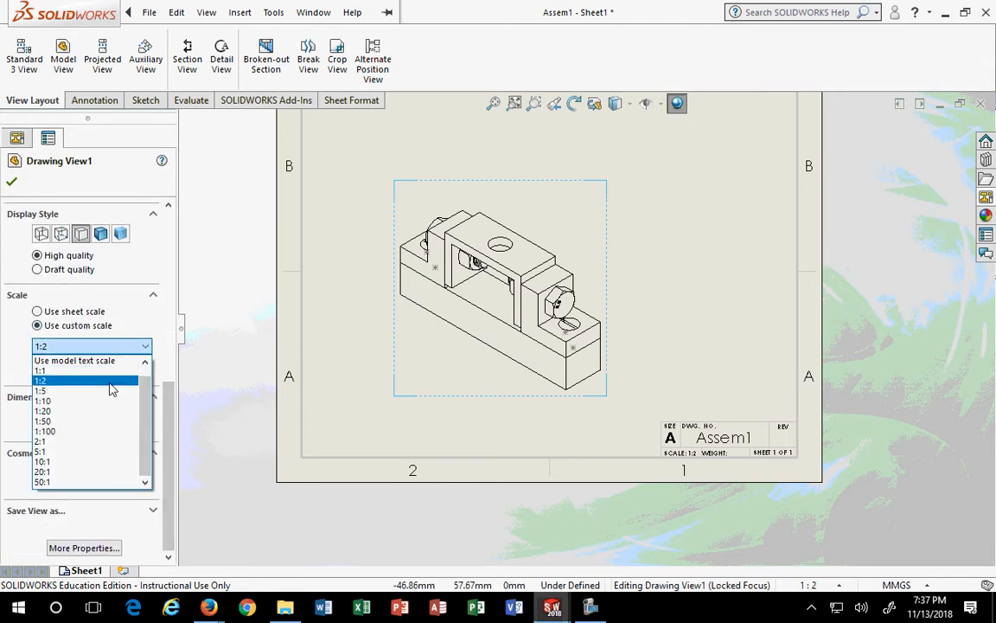
{"action": "left_click_drag", "start_coordinate": [146, 414], "coordinate": [145, 346]}
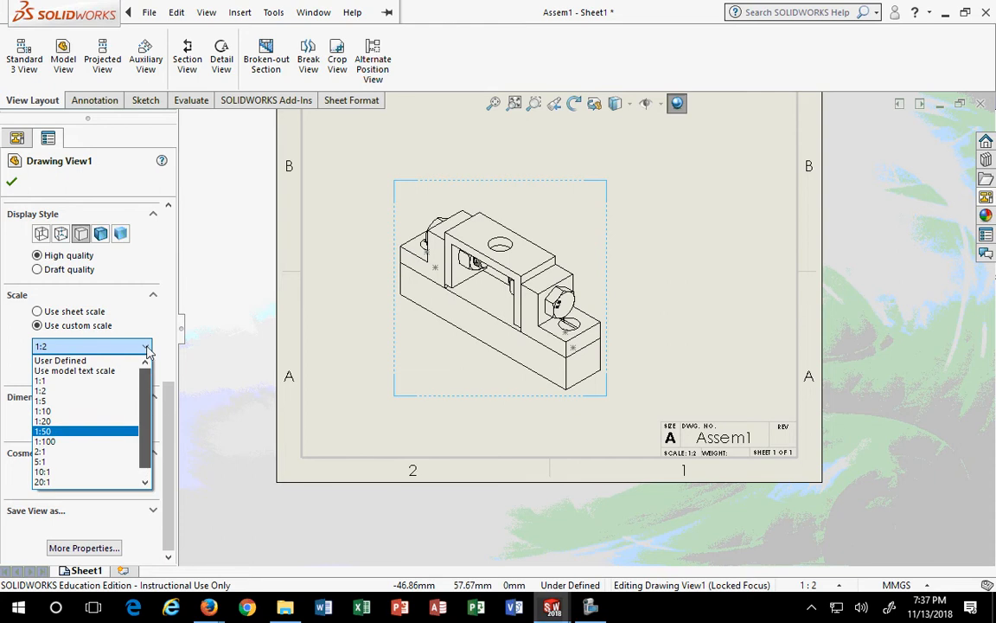
{"action": "left_click", "coordinate": [65, 359]}
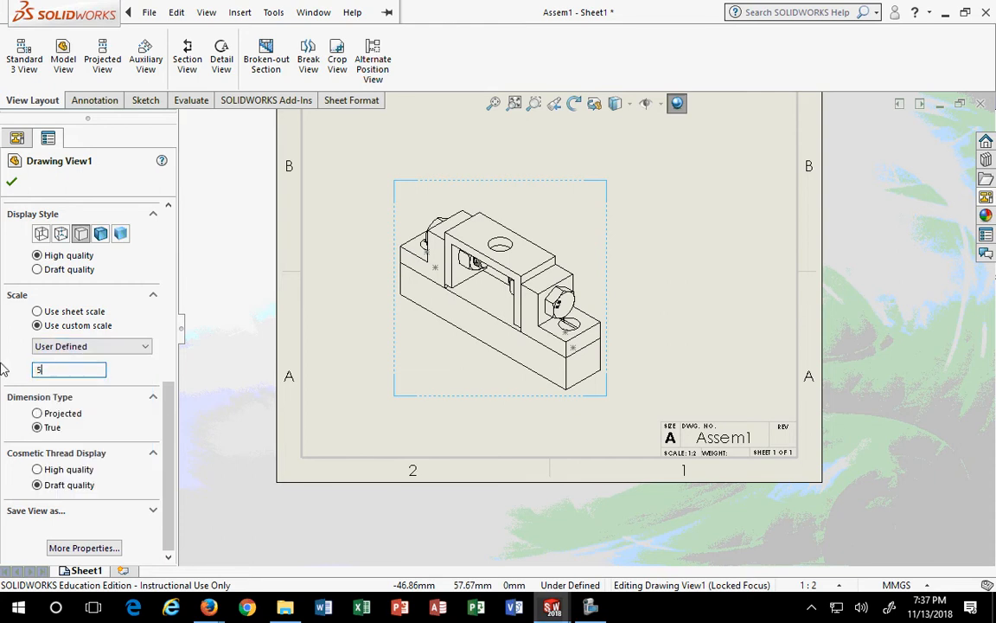
{"action": "key", "text": "Return"}
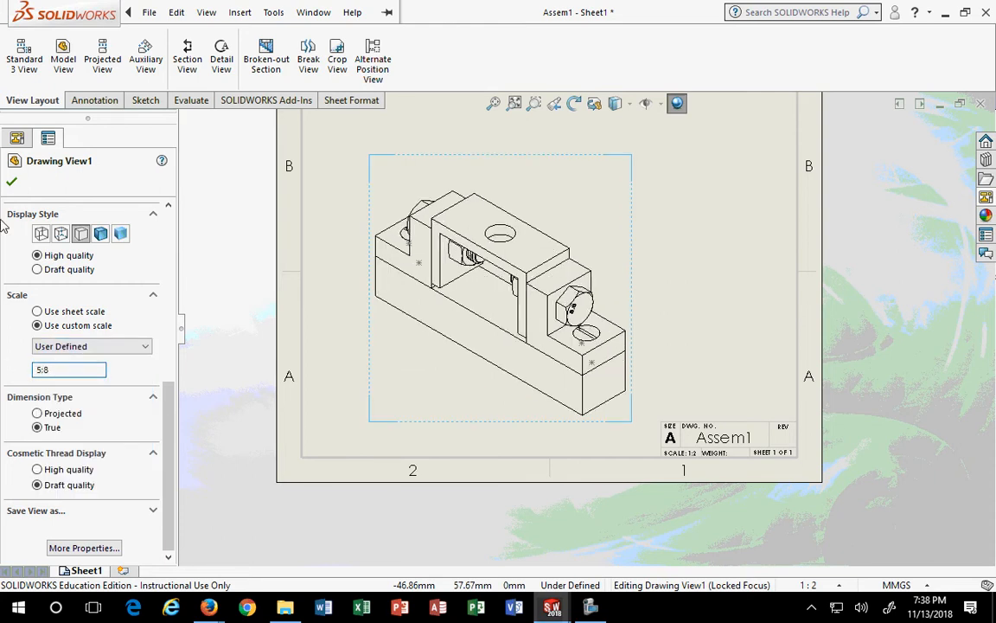
{"action": "left_click", "coordinate": [11, 182]}
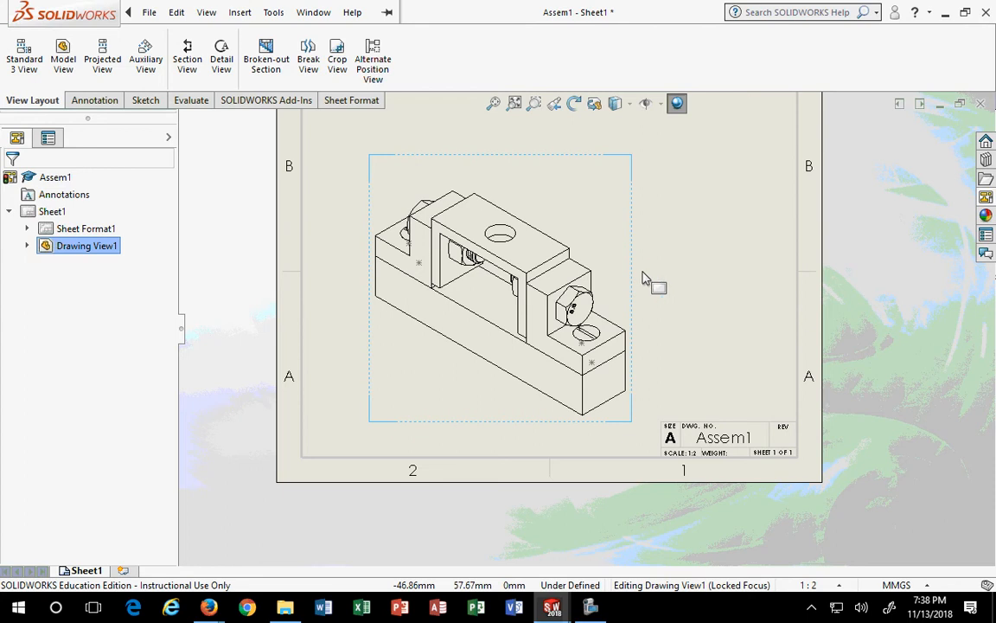
Move the isometric view slightly upward on the sheet, away from the title block
{"action": "left_click_drag", "start_coordinate": [629, 278], "coordinate": [628, 251]}
{"action": "scroll", "coordinate": [644, 259], "scroll_direction": "up", "scroll_amount": 5}
{"action": "scroll", "coordinate": [683, 188], "scroll_direction": "down", "scroll_amount": 2}
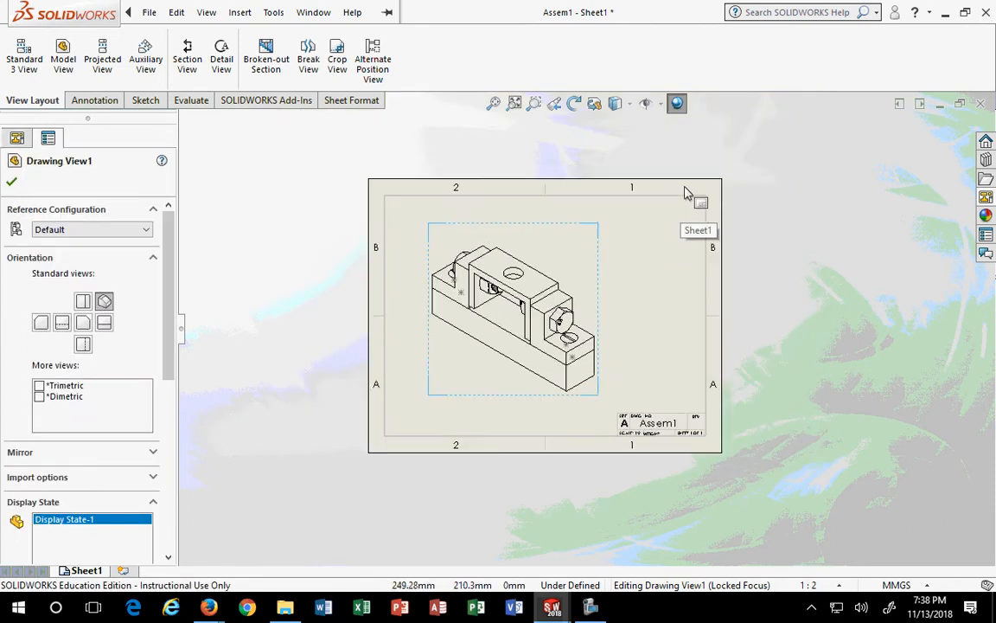
{"action": "scroll", "coordinate": [626, 276], "scroll_direction": "down", "scroll_amount": 1}
{"action": "left_click", "coordinate": [652, 358]}
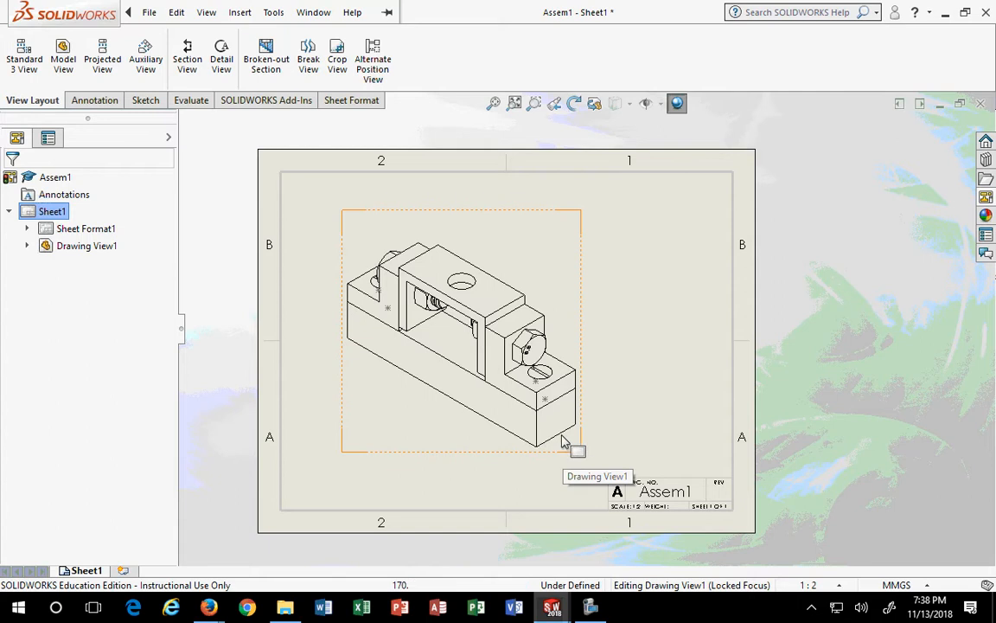
Hide the stray sketch points of both flat head screws near the ends of the isometric view
{"action": "scroll", "coordinate": [564, 450], "scroll_direction": "down", "scroll_amount": 4}
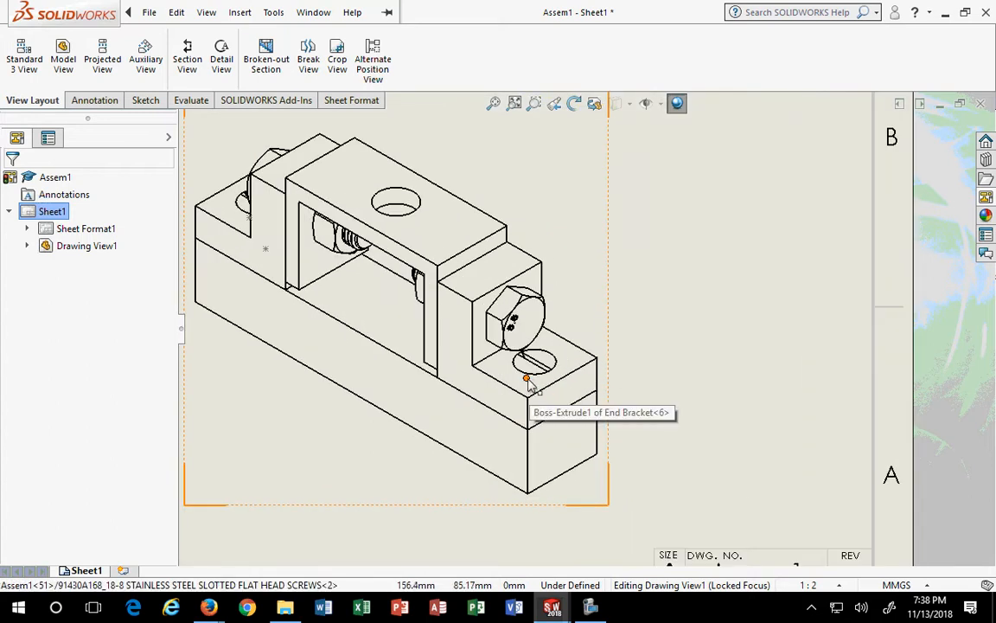
{"action": "right_click", "coordinate": [526, 379]}
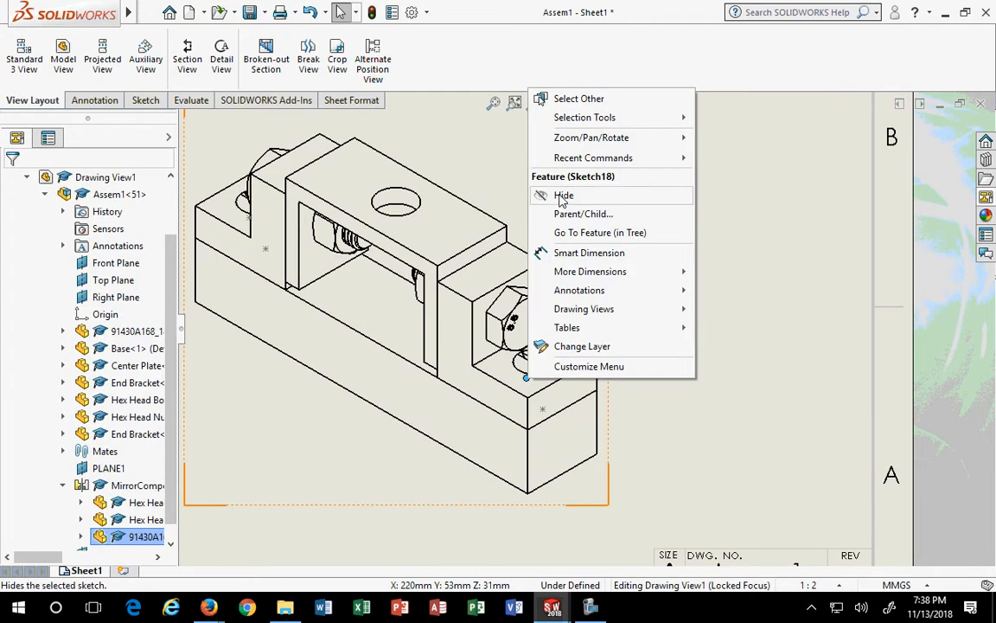
{"action": "left_click", "coordinate": [555, 196]}
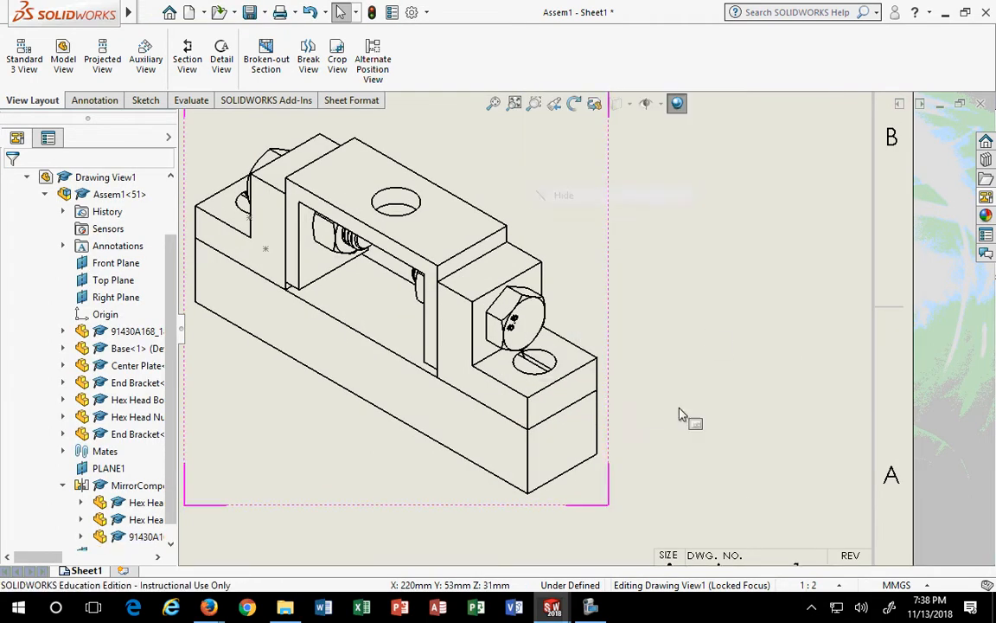
{"action": "right_click", "coordinate": [266, 250]}
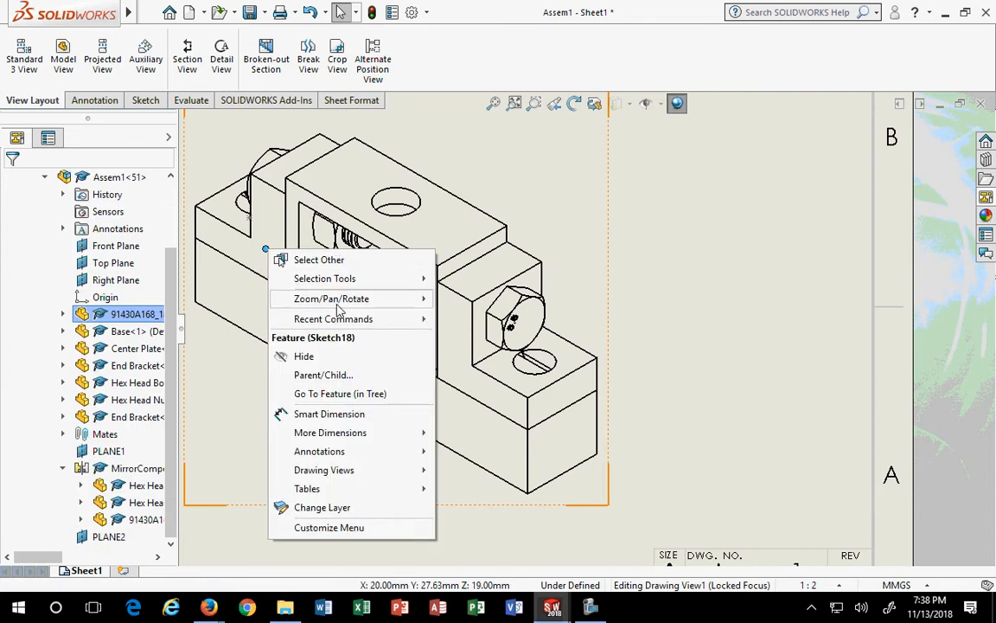
{"action": "left_click", "coordinate": [304, 357]}
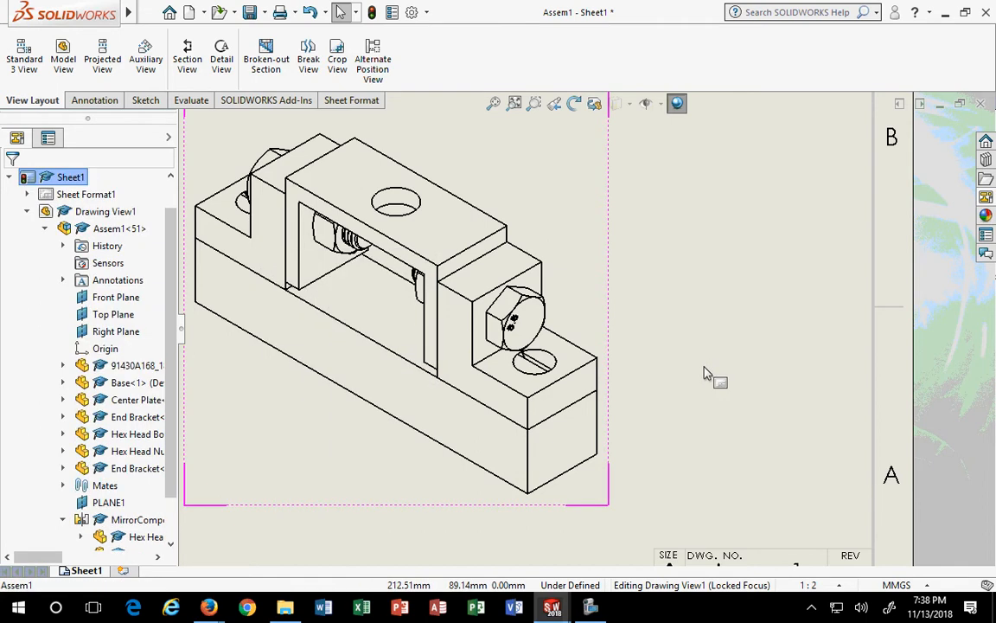
Nudge the isometric view slightly left and down on the sheet
{"action": "key", "text": "f"}
{"action": "left_click", "coordinate": [655, 273]}
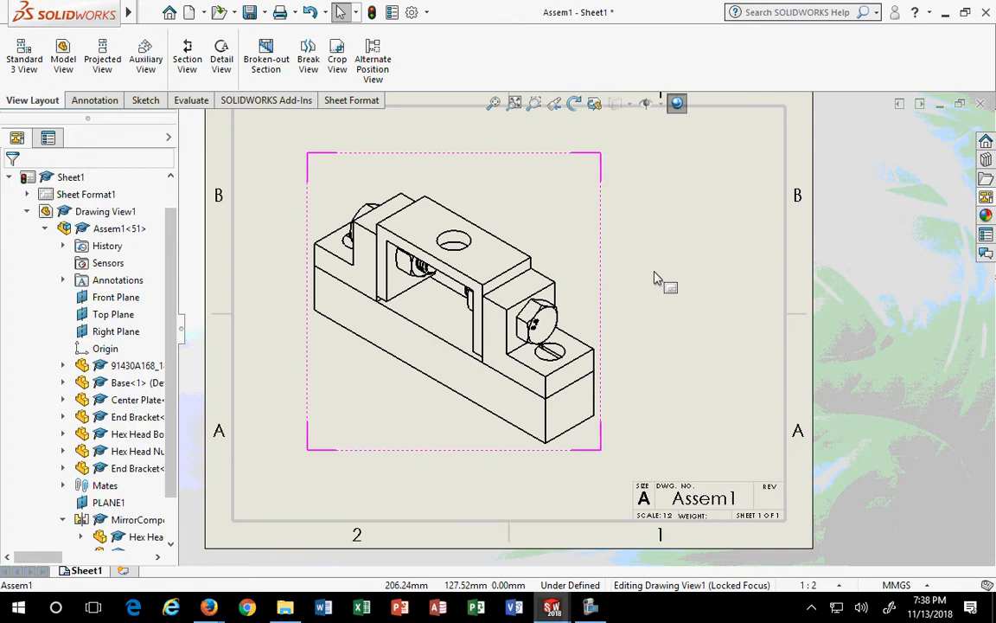
{"action": "left_click_drag", "start_coordinate": [596, 260], "coordinate": [584, 266]}
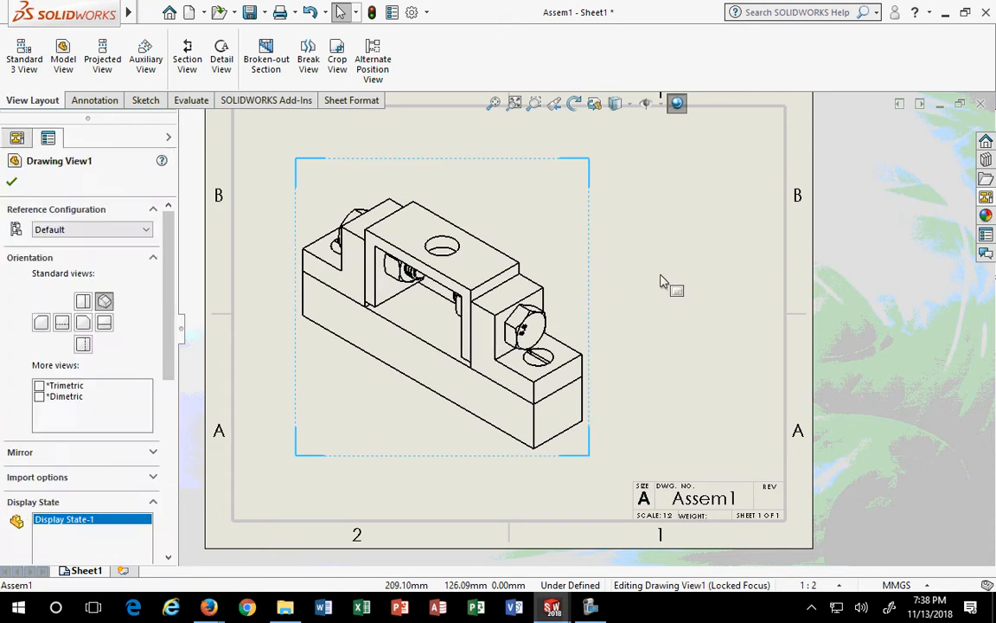
Insert a top-level-only bill of materials for the isometric view with the bom-standard template, placed in the sheet's upper right corner
{"action": "left_click", "coordinate": [99, 103]}
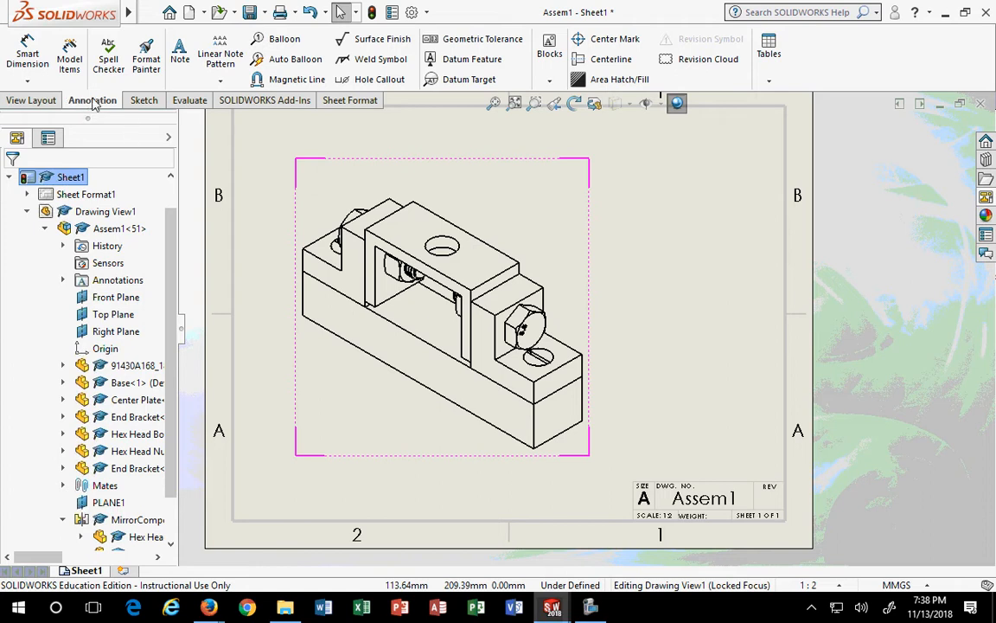
{"action": "left_click", "coordinate": [769, 83]}
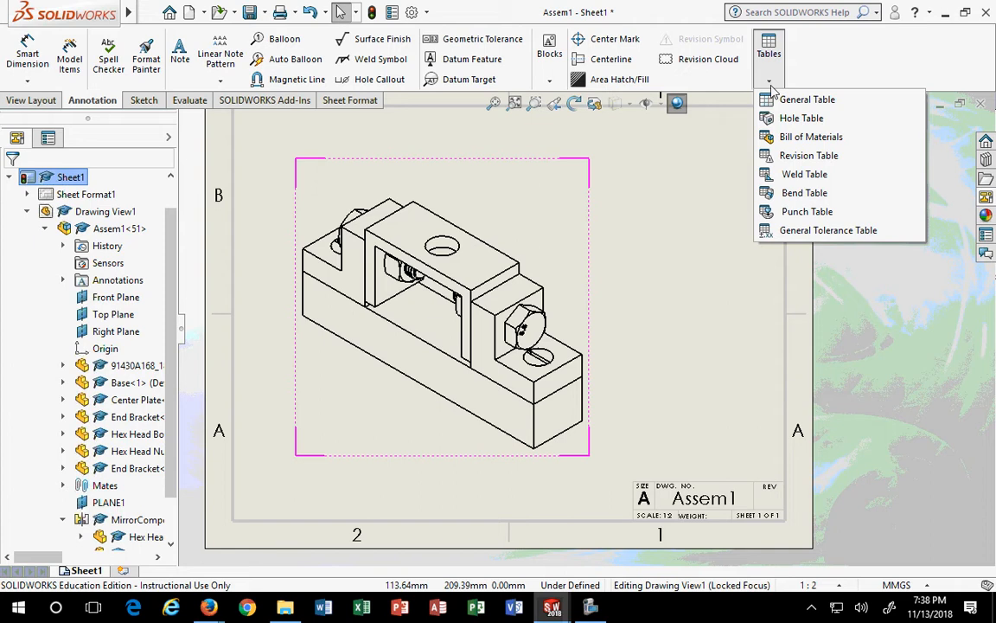
{"action": "left_click", "coordinate": [810, 139]}
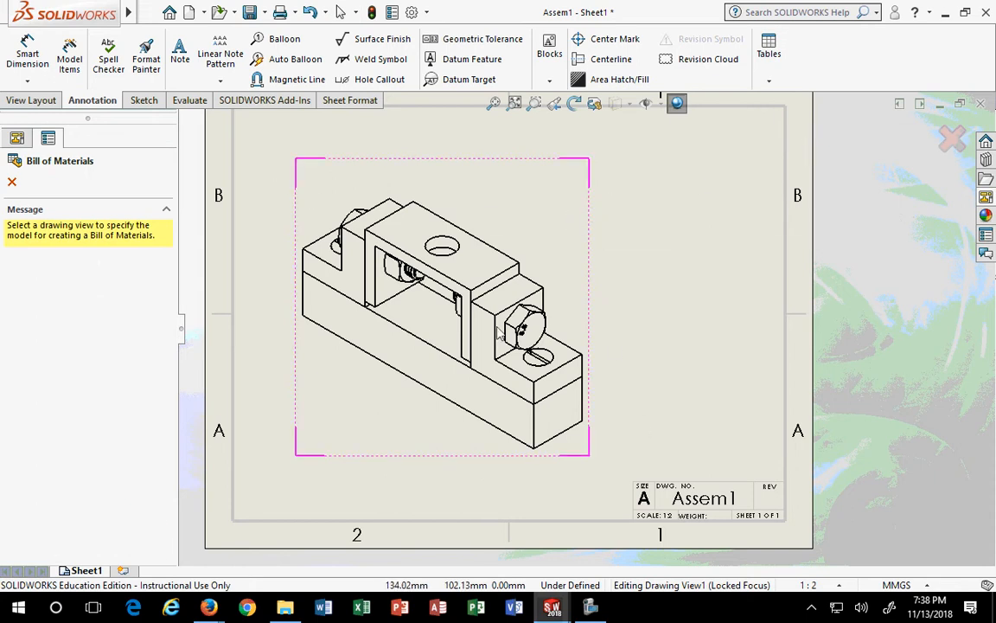
{"action": "left_click", "coordinate": [500, 337]}
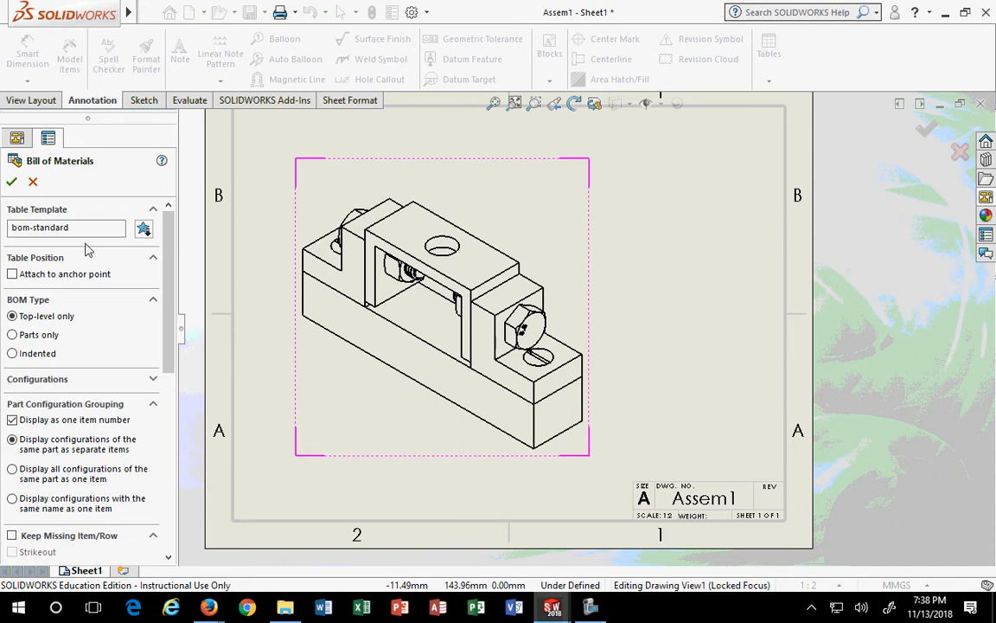
{"action": "left_click", "coordinate": [12, 182]}
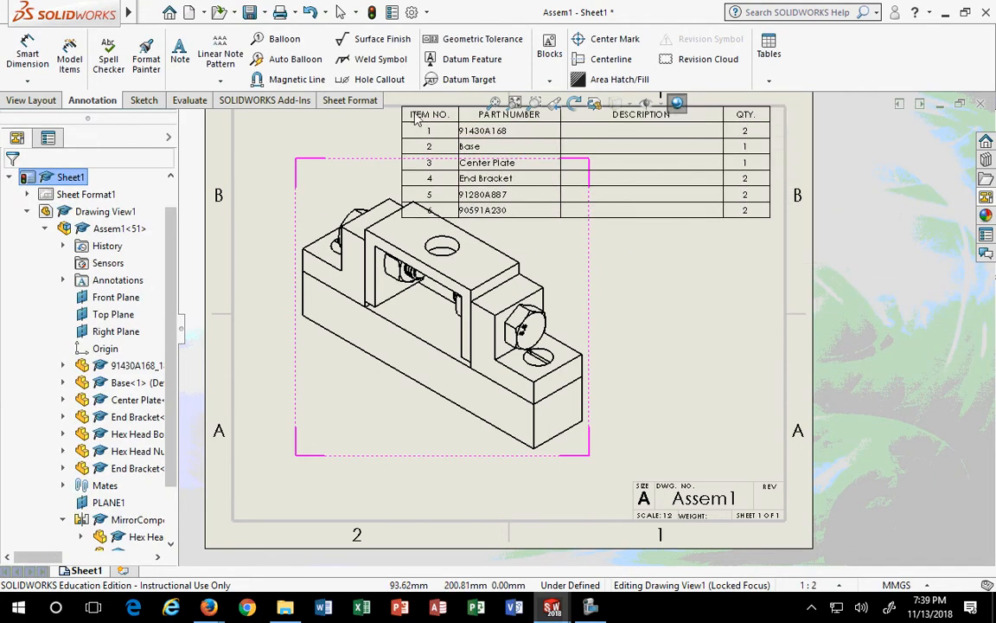
{"action": "left_click", "coordinate": [421, 119]}
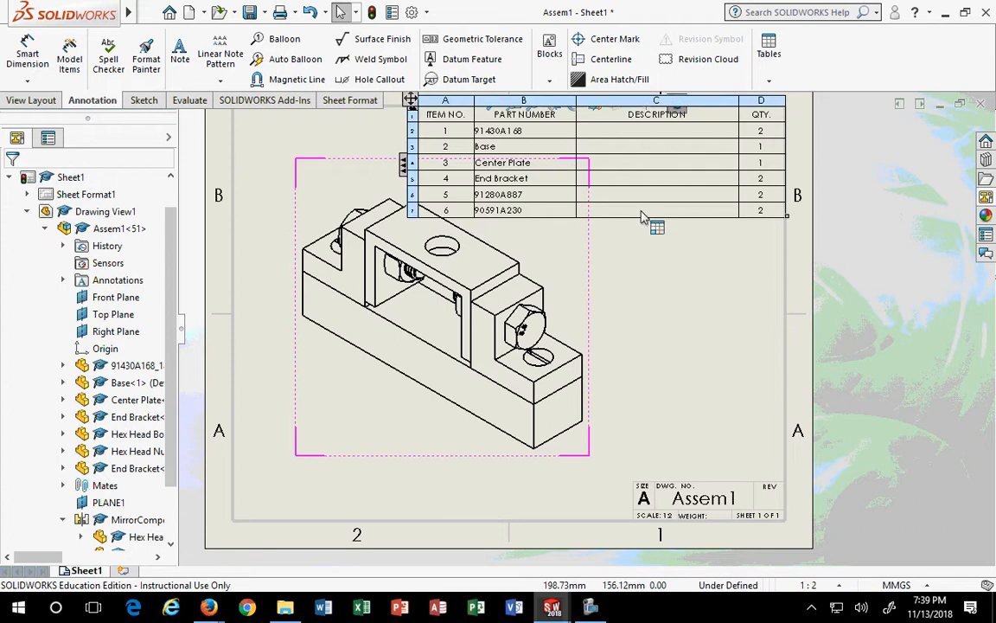
Move the QTY. column of the bill of materials between ITEM NO. and PART NUMBER
{"action": "key", "text": "f"}
{"action": "scroll", "coordinate": [706, 179], "scroll_direction": "down", "scroll_amount": 2}
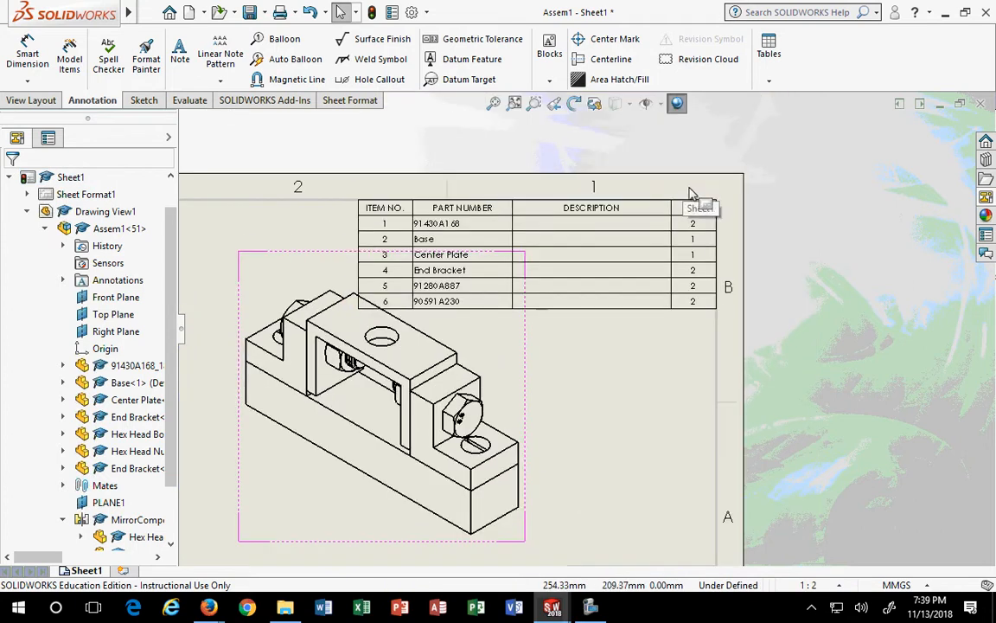
{"action": "left_click_drag", "start_coordinate": [622, 182], "coordinate": [526, 183]}
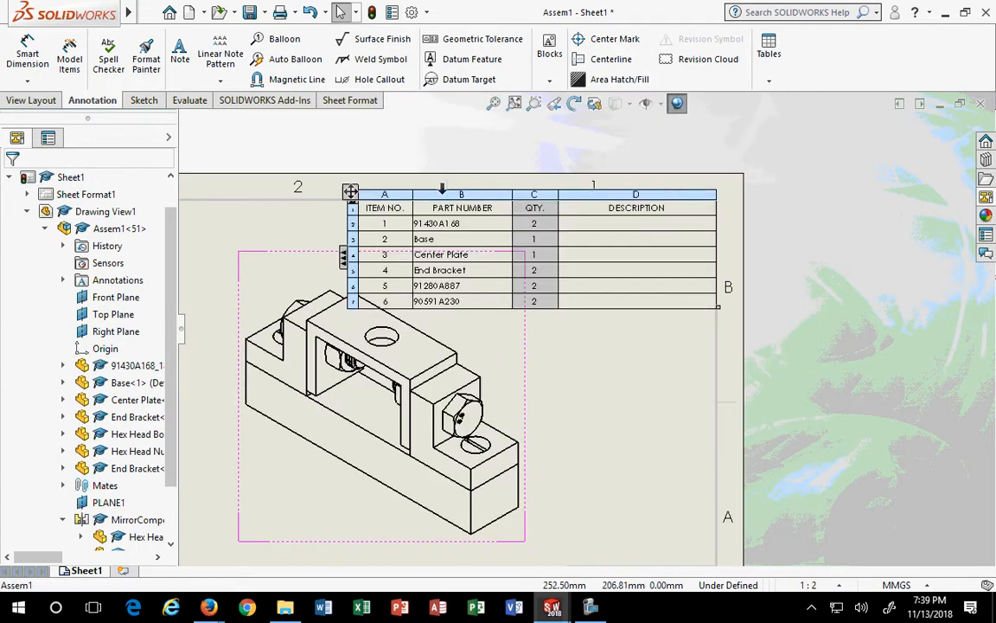
{"action": "left_click_drag", "start_coordinate": [442, 187], "coordinate": [417, 195]}
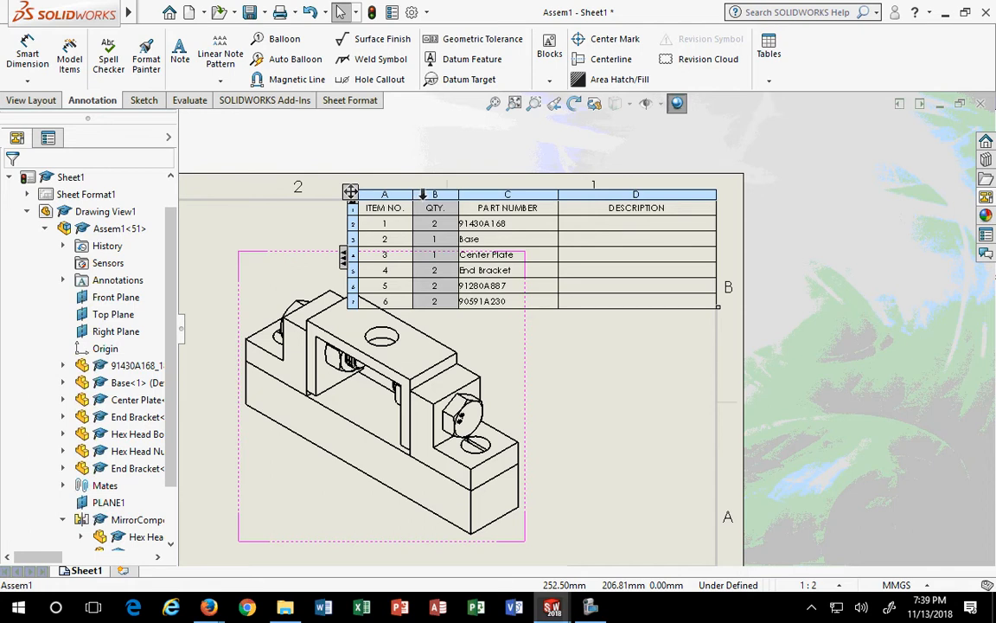
{"action": "left_click_drag", "start_coordinate": [423, 194], "coordinate": [560, 186]}
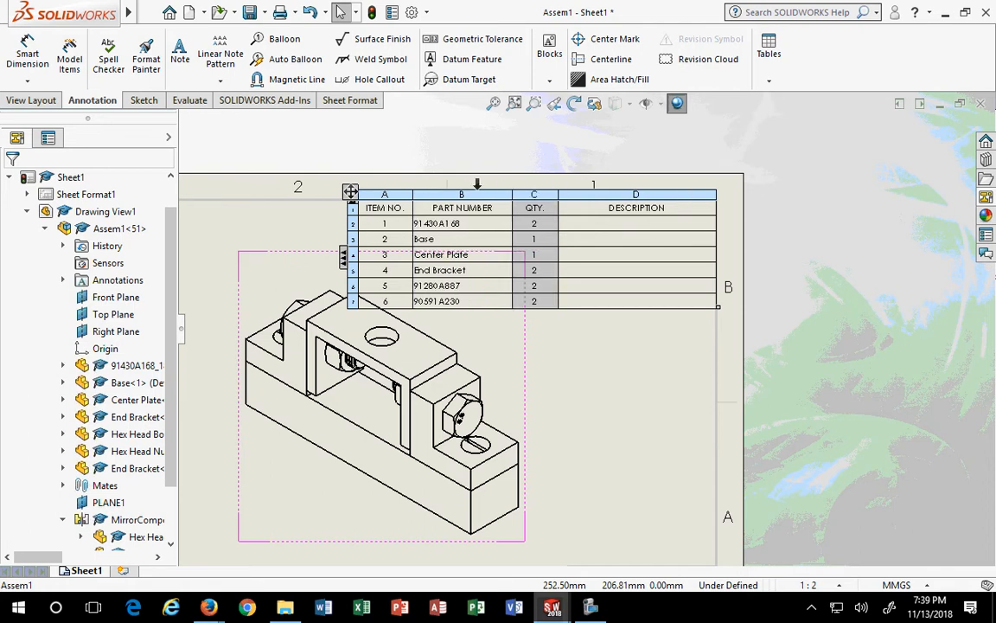
{"action": "left_click_drag", "start_coordinate": [477, 184], "coordinate": [427, 186]}
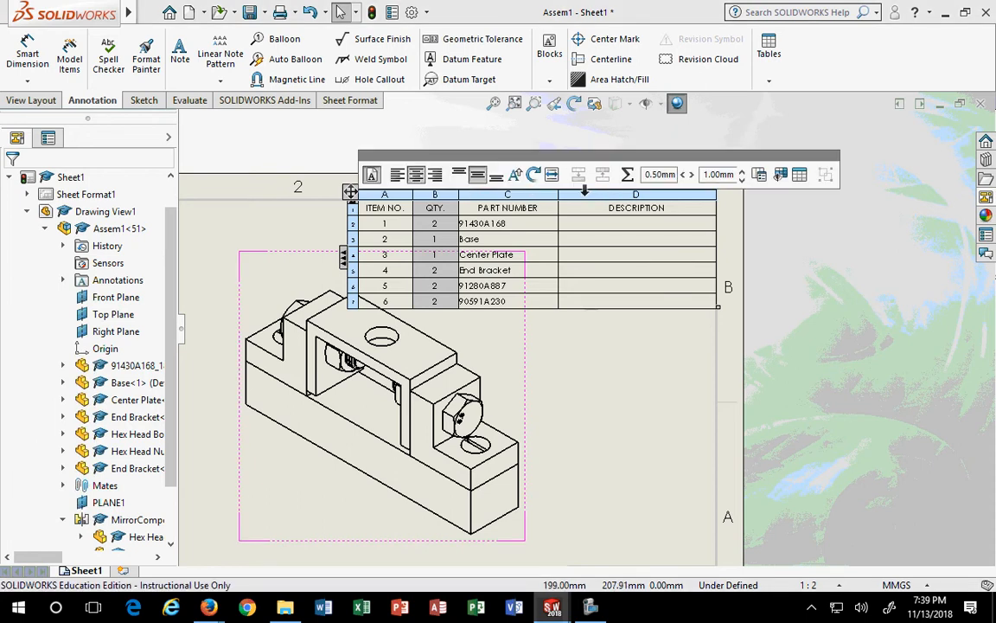
Delete the DESCRIPTION column from the bill of materials
{"action": "left_click", "coordinate": [617, 192]}
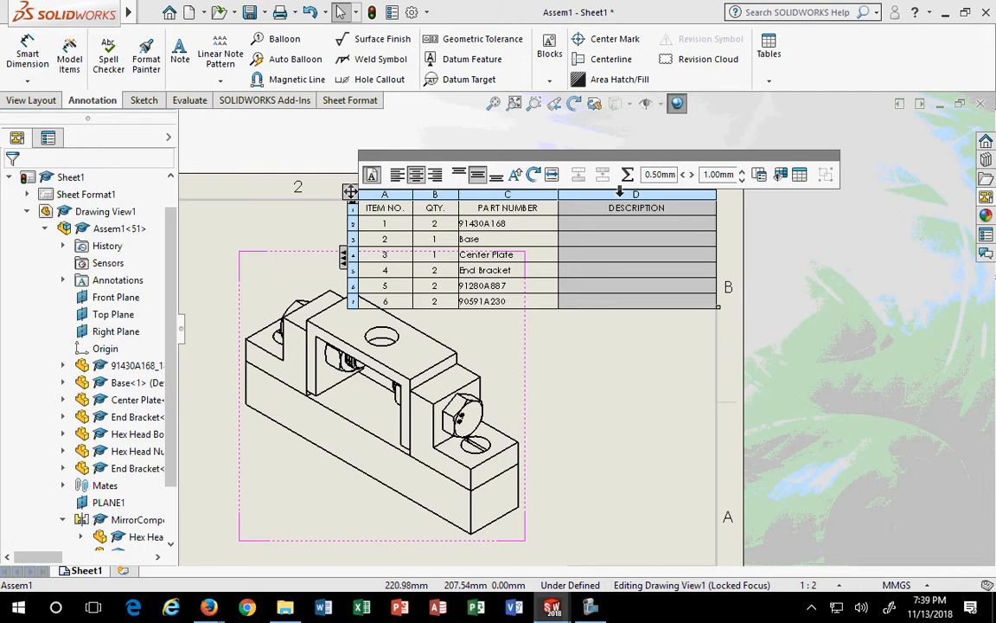
{"action": "right_click", "coordinate": [619, 192]}
{"action": "mouse_move", "coordinate": [662, 300]}
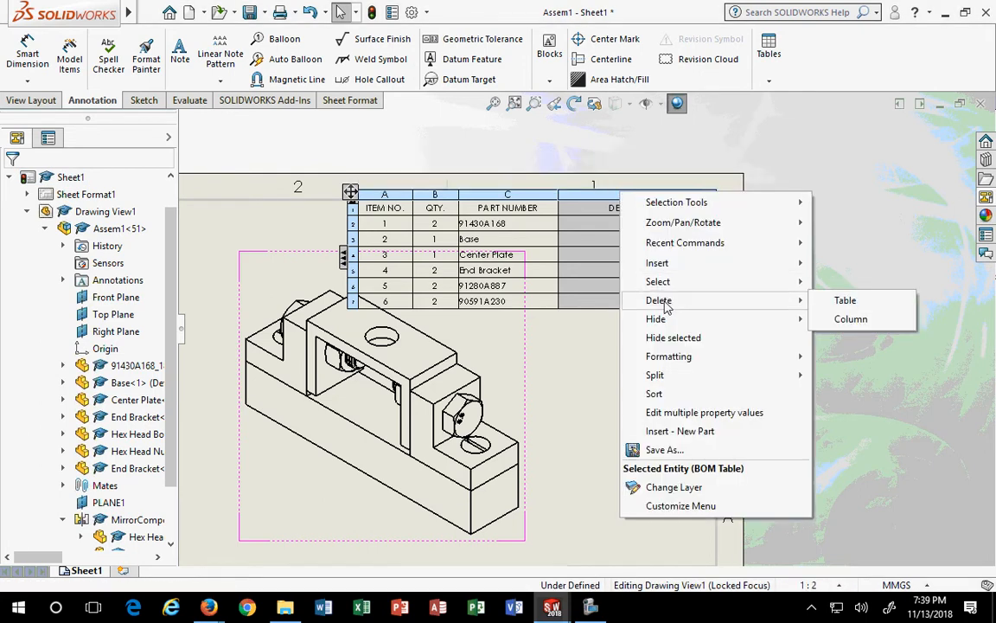
{"action": "left_click", "coordinate": [852, 320]}
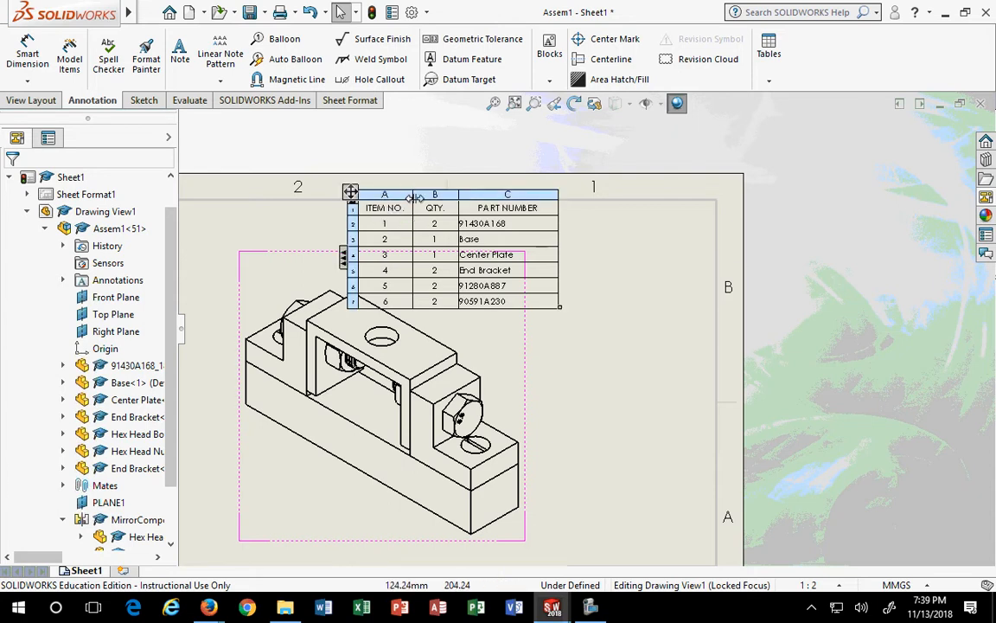
Narrow the bill of materials columns and move the table against the right edge of the upper sheet border
{"action": "mouse_move", "coordinate": [414, 198]}
{"action": "left_mouse_down"}
{"action": "mouse_move", "coordinate": [372, 183]}
{"action": "mouse_move", "coordinate": [422, 198]}
{"action": "left_mouse_up"}
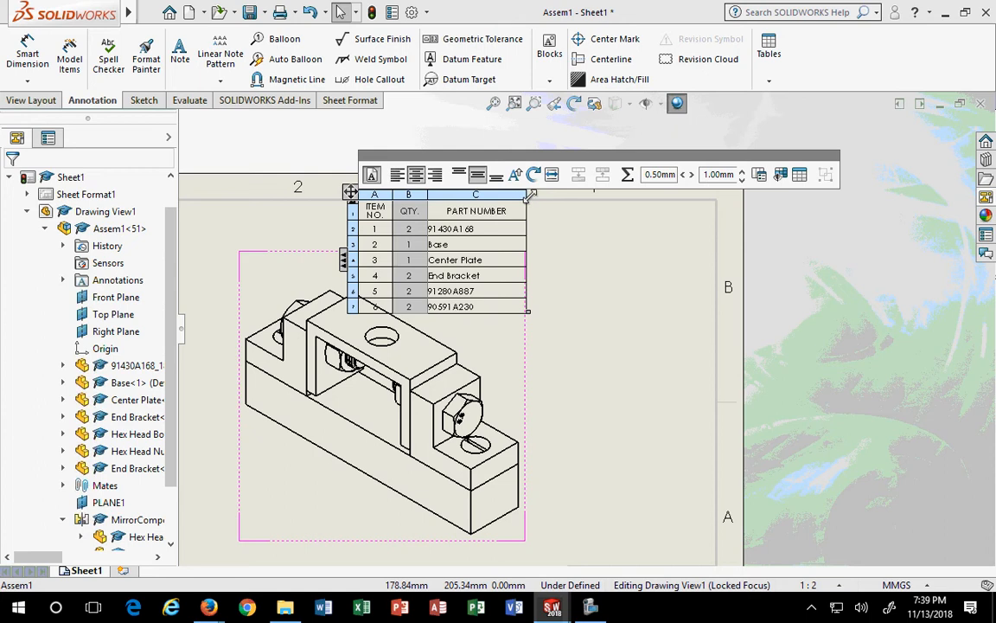
{"action": "mouse_move", "coordinate": [529, 195]}
{"action": "left_mouse_down"}
{"action": "mouse_move", "coordinate": [480, 197]}
{"action": "mouse_move", "coordinate": [604, 211]}
{"action": "mouse_move", "coordinate": [512, 211]}
{"action": "mouse_move", "coordinate": [525, 211]}
{"action": "left_mouse_up"}
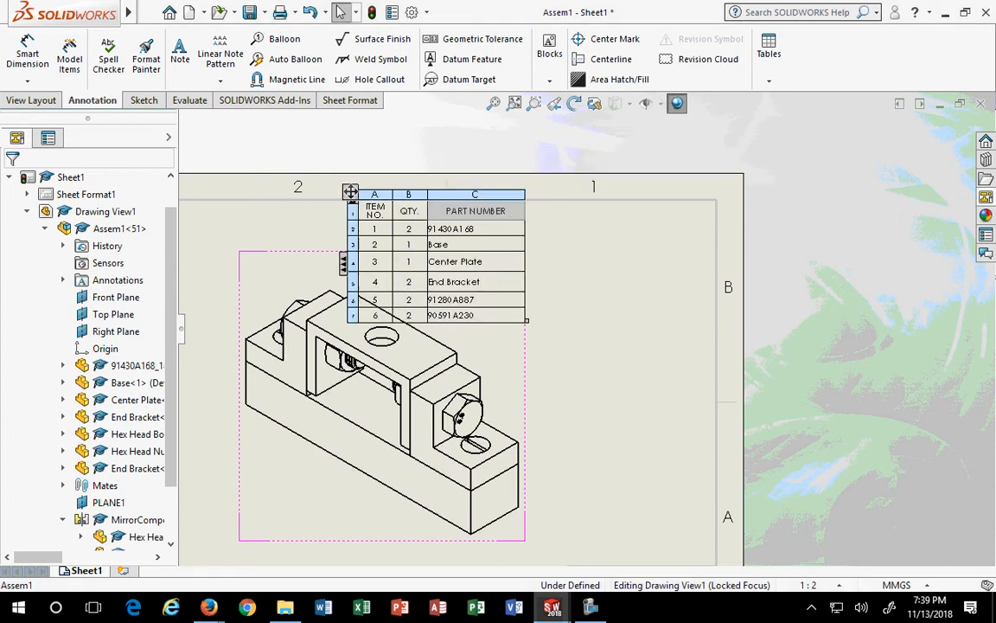
{"action": "left_click_drag", "start_coordinate": [351, 191], "coordinate": [557, 216]}
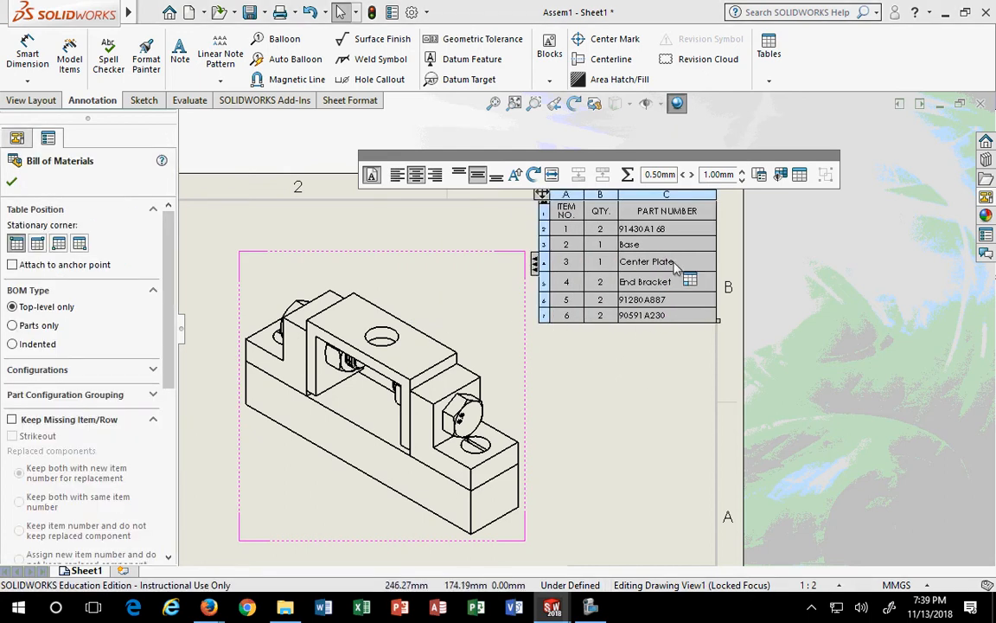
Try vertical cell padding of 1.1 mm and 2 mm on the whole bill of materials
{"action": "scroll", "coordinate": [674, 266], "scroll_direction": "down", "scroll_amount": 4}
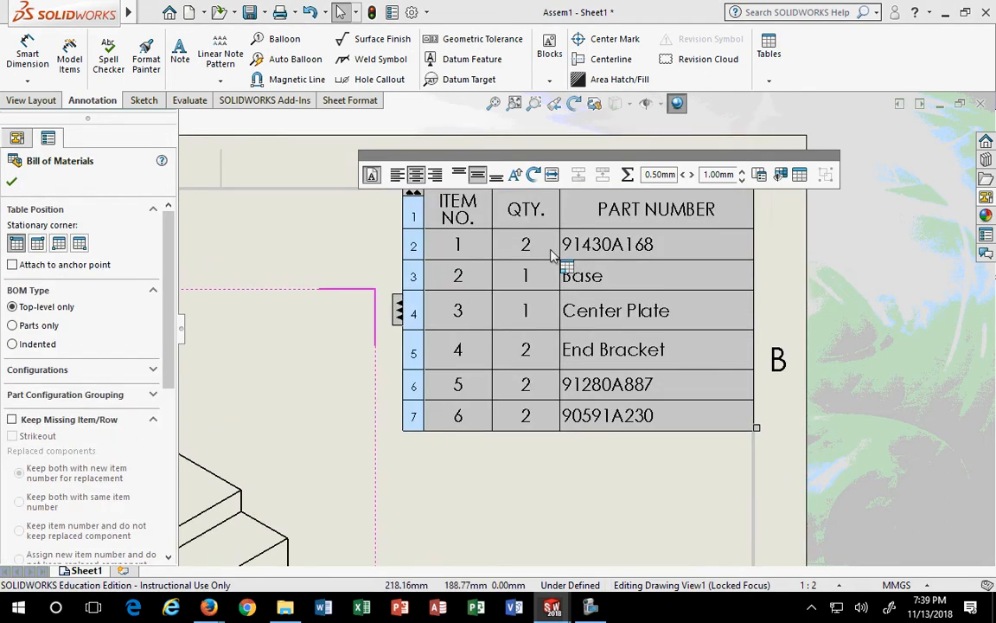
{"action": "left_click", "coordinate": [743, 171]}
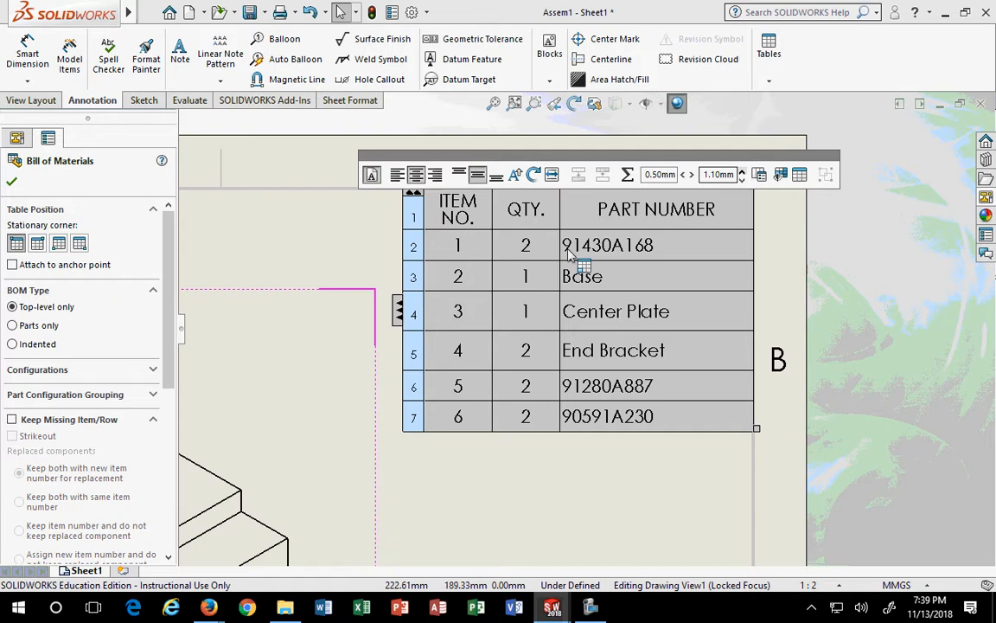
{"action": "left_click", "coordinate": [523, 245]}
{"action": "left_click", "coordinate": [413, 179]}
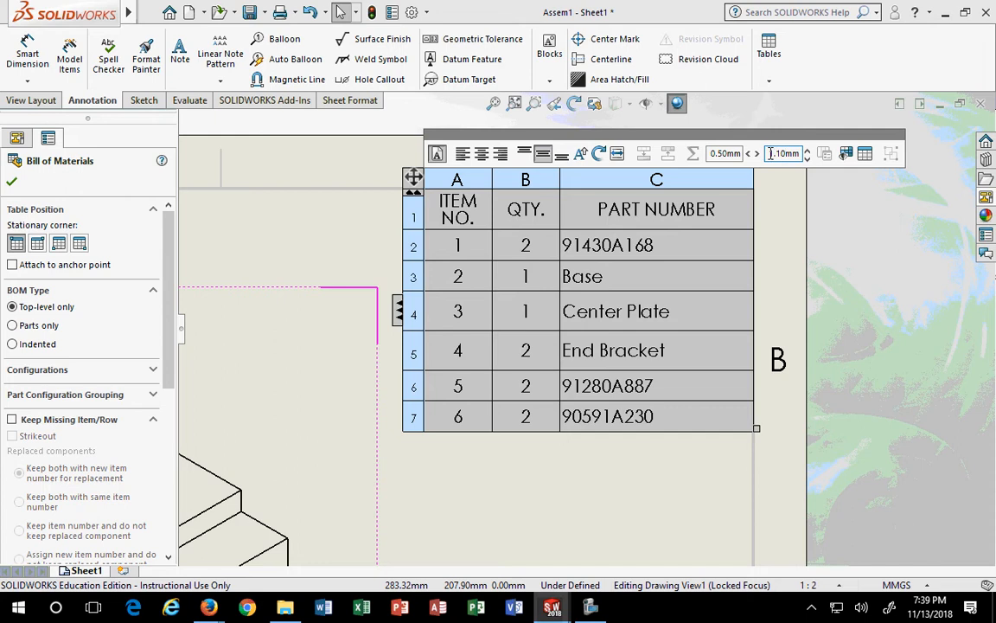
{"action": "key", "text": "Return"}
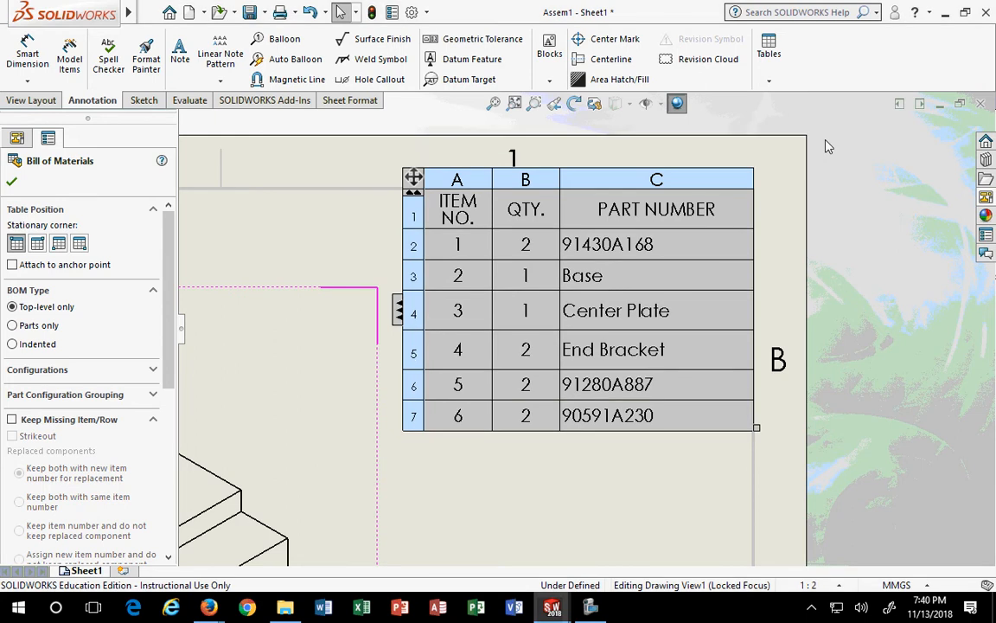
{"action": "left_click", "coordinate": [413, 177]}
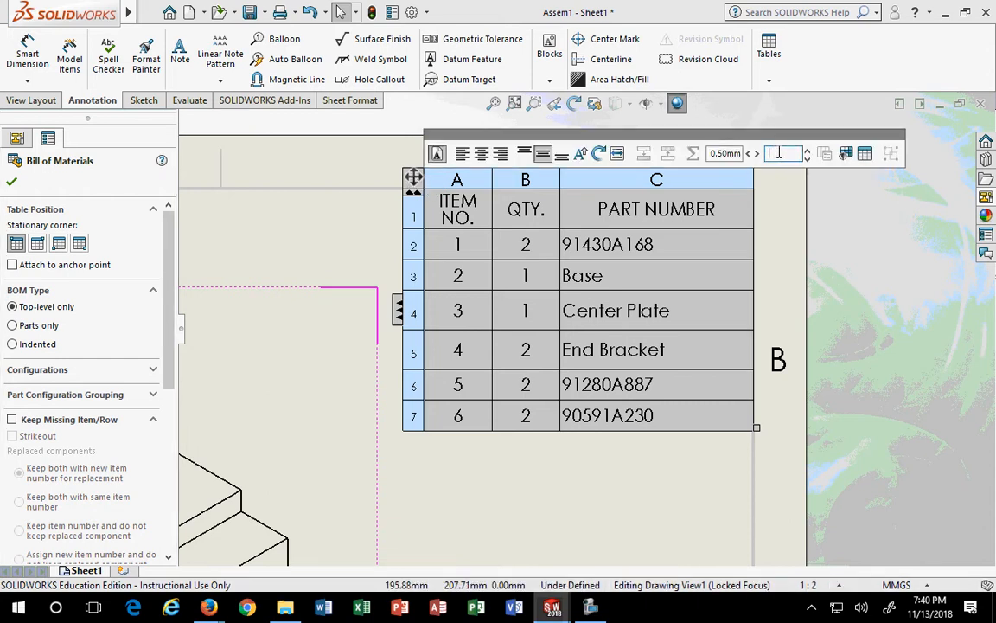
{"action": "key", "text": "Return"}
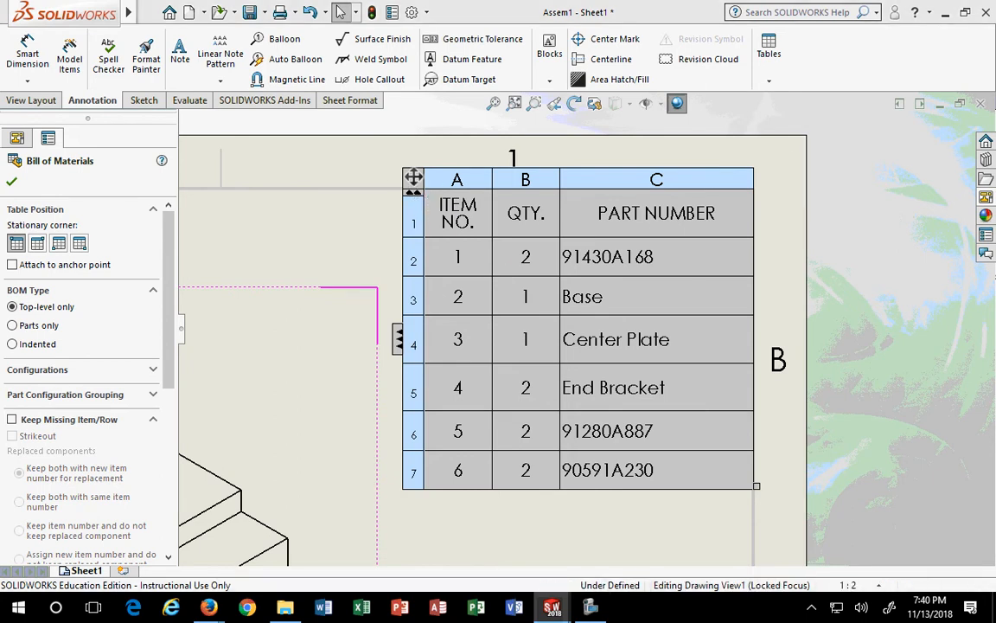
Set the vertical cell padding of the whole bill of materials to 1.5 mm and finish editing the table
{"action": "left_click", "coordinate": [413, 178]}
{"action": "left_click_drag", "start_coordinate": [781, 154], "coordinate": [698, 157]}
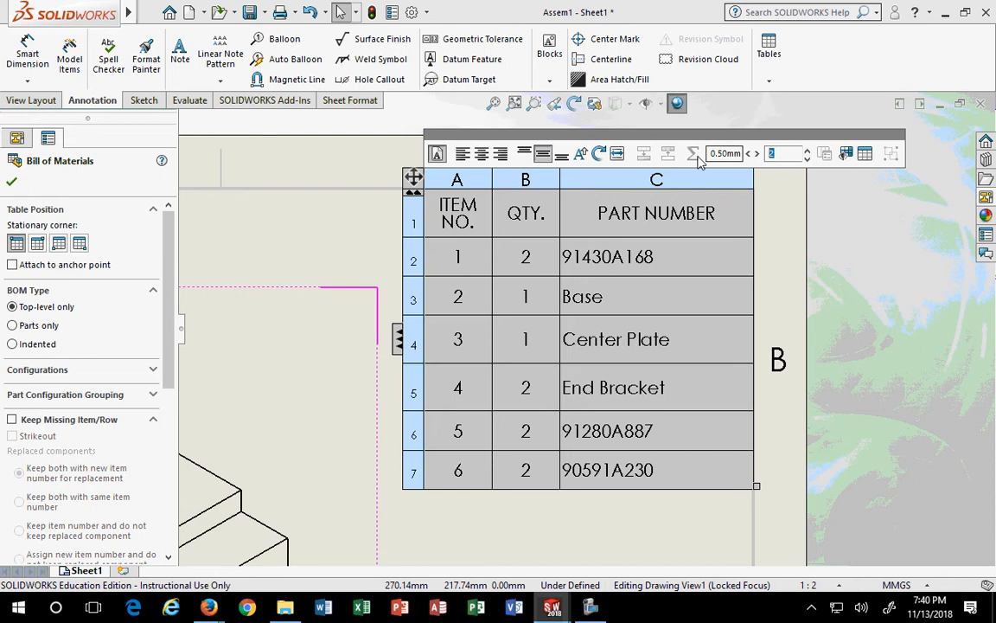
{"action": "type", "text": "1.5"}
{"action": "key", "text": "Return"}
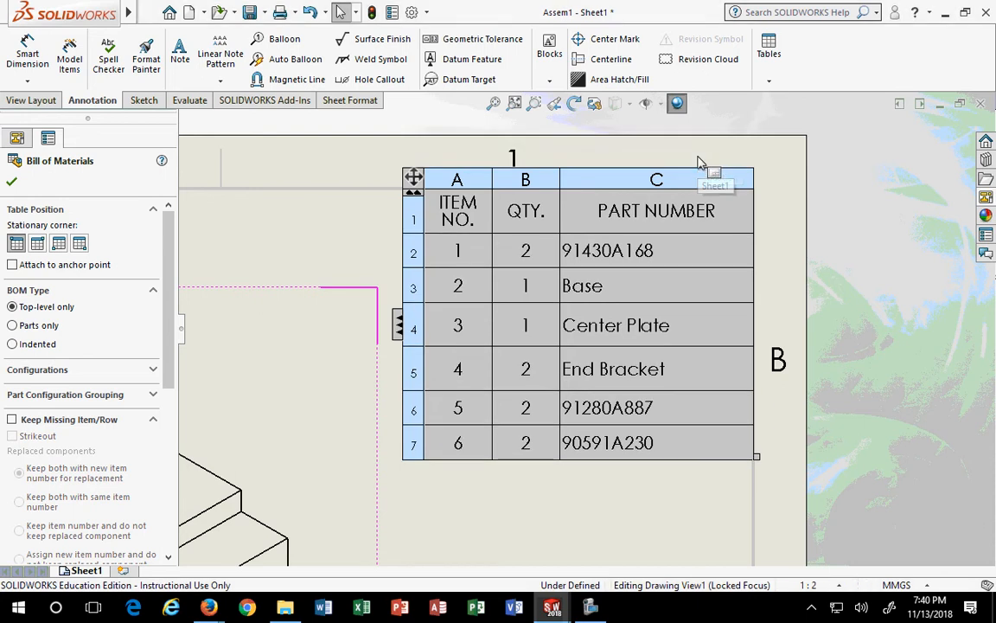
{"action": "scroll", "coordinate": [678, 334], "scroll_direction": "down", "scroll_amount": 2}
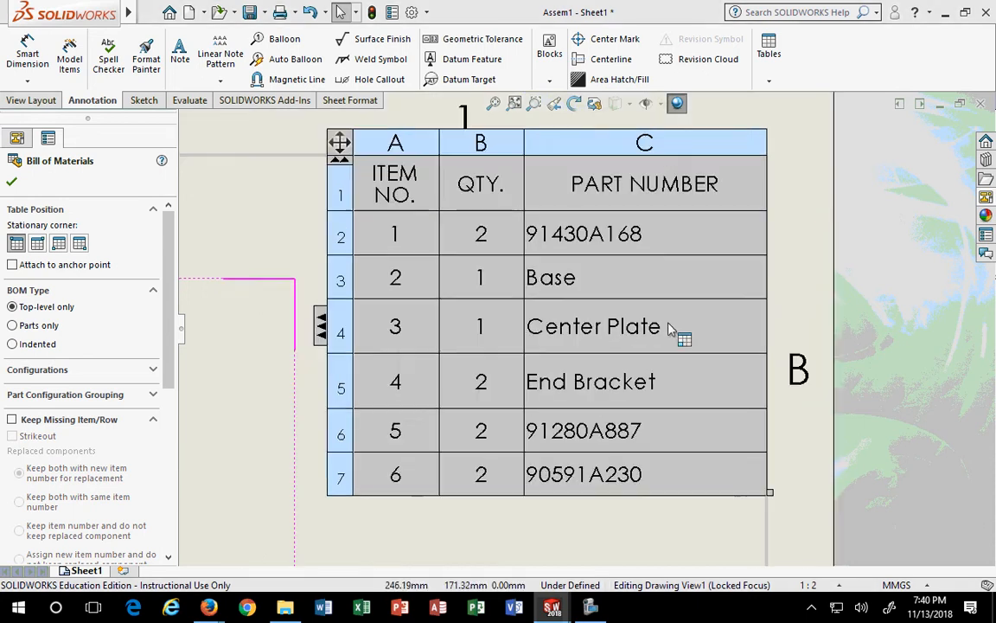
{"action": "scroll", "coordinate": [627, 223], "scroll_direction": "down", "scroll_amount": 1}
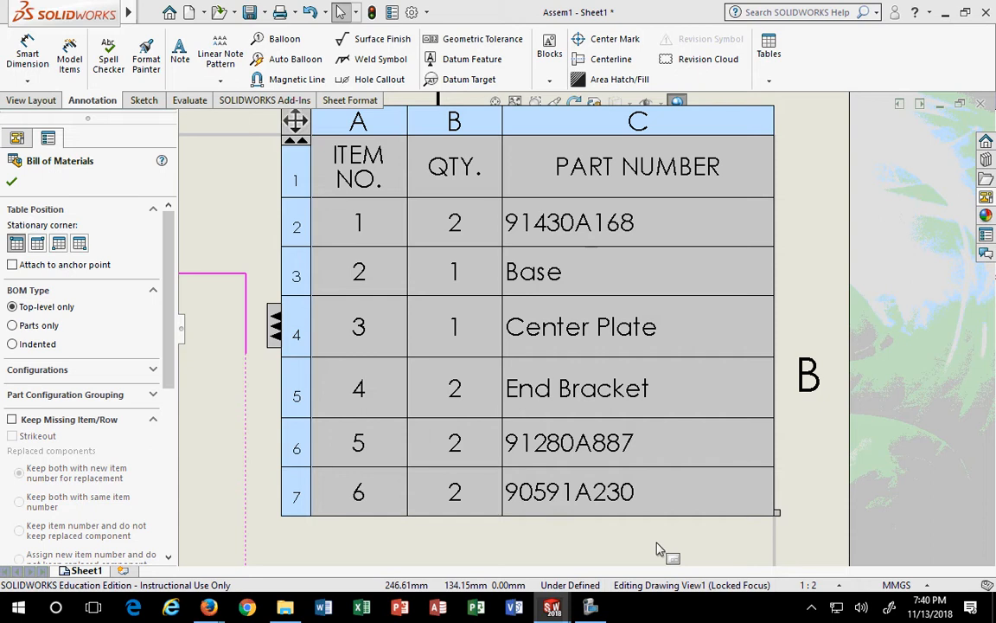
{"action": "left_click", "coordinate": [11, 180]}
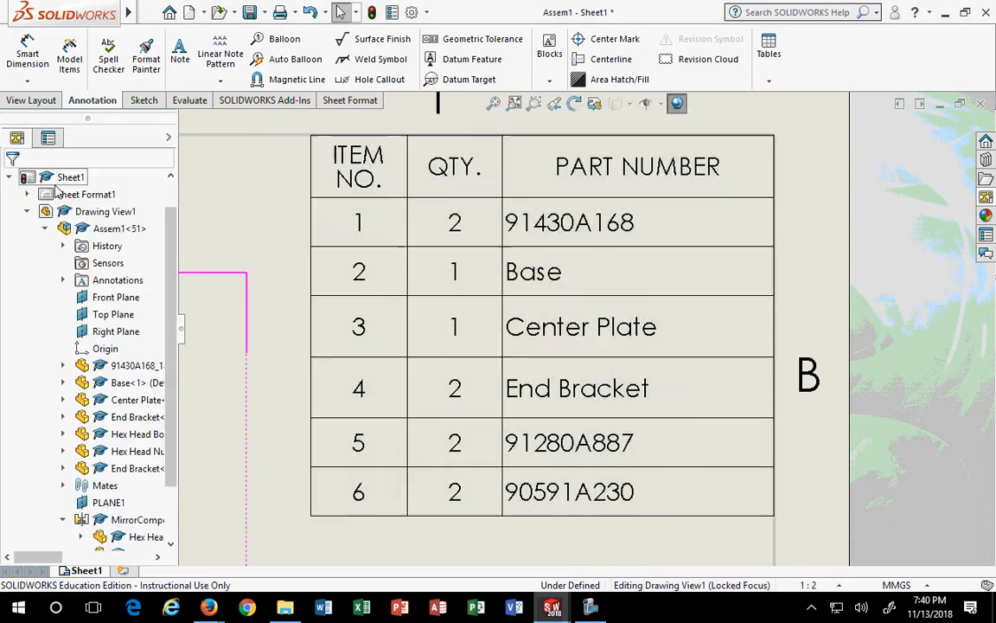
Widen the feature tree and match the slotted flat head screw and Hex Head Nut components to their bill of materials rows
{"action": "scroll", "coordinate": [231, 219], "scroll_direction": "up", "scroll_amount": 6}
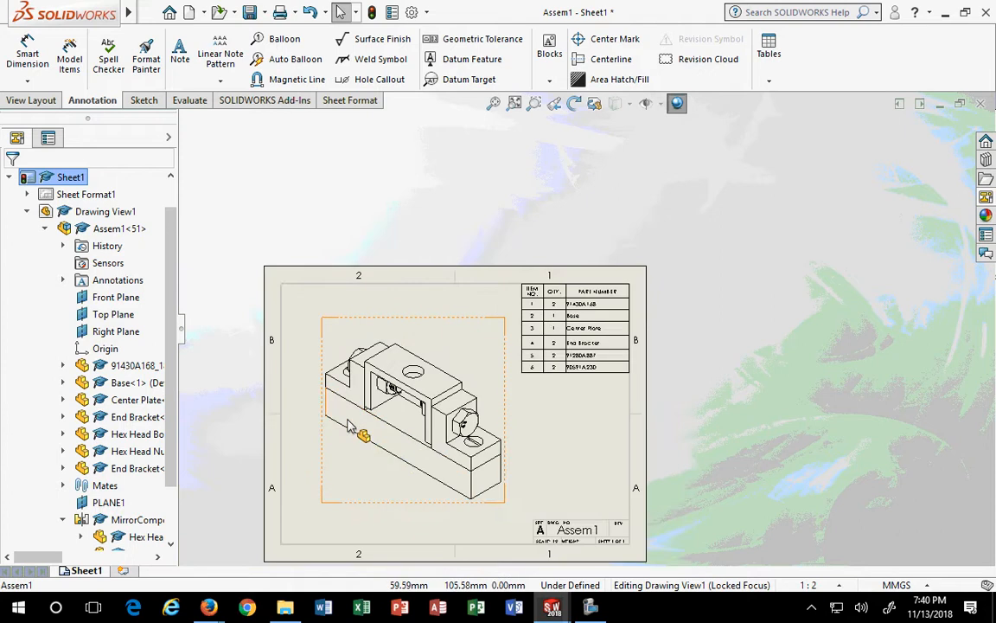
{"action": "left_click_drag", "start_coordinate": [179, 327], "coordinate": [295, 359]}
{"action": "left_click", "coordinate": [176, 366]}
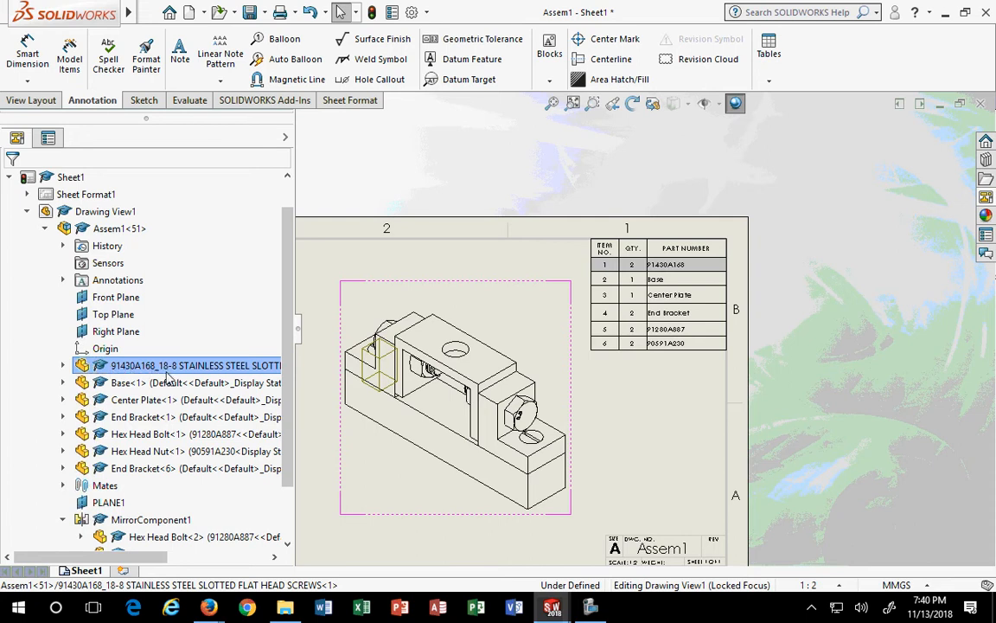
{"action": "left_click", "coordinate": [154, 457]}
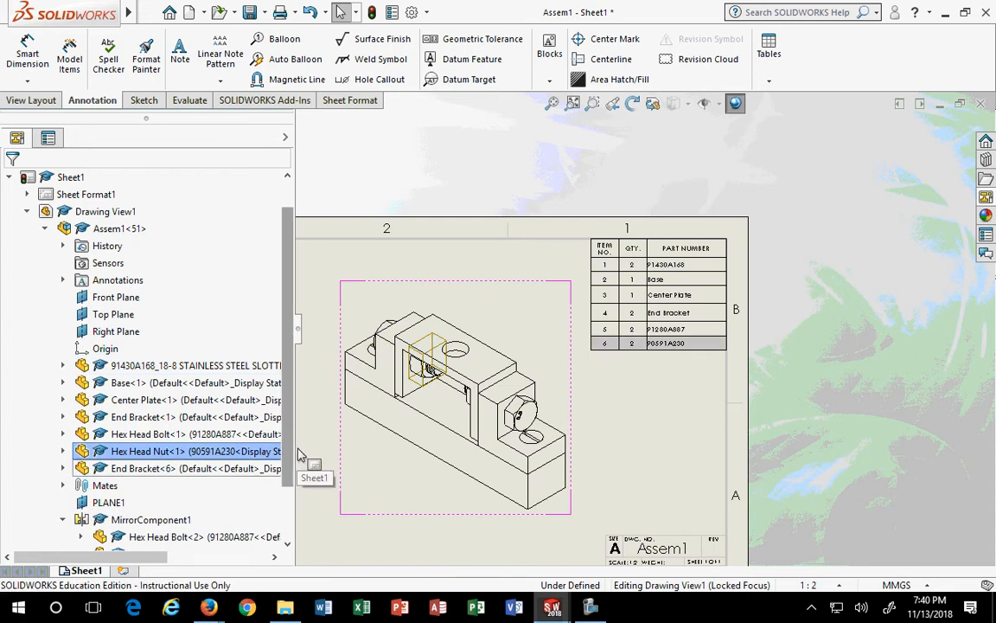
{"action": "left_click_drag", "start_coordinate": [294, 449], "coordinate": [365, 449]}
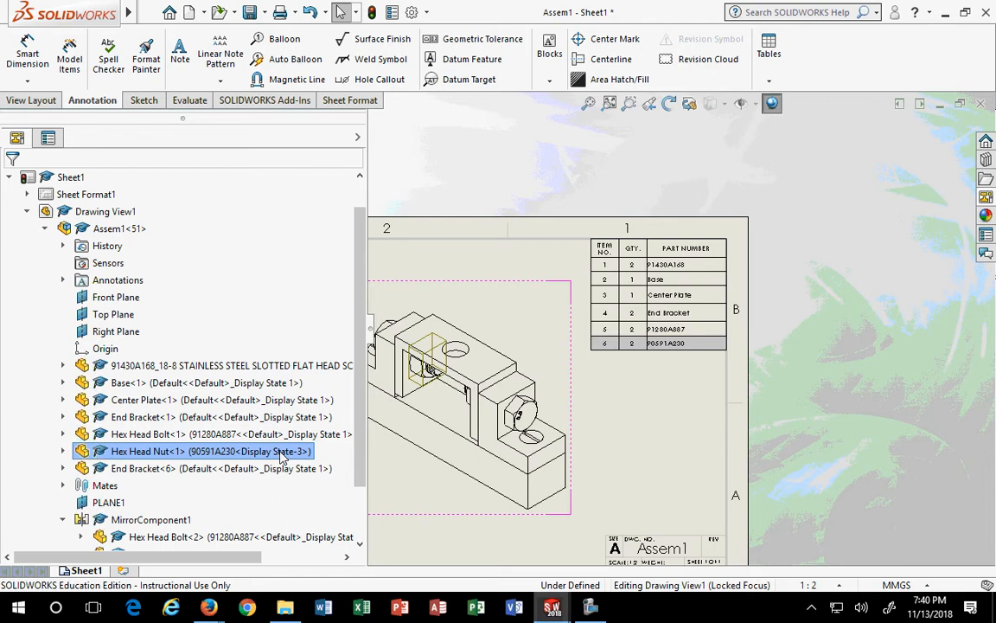
Select the hex head bolt and flat head screw components in the widened drawing tree to compare them with their BOM rows
{"action": "left_click", "coordinate": [446, 425]}
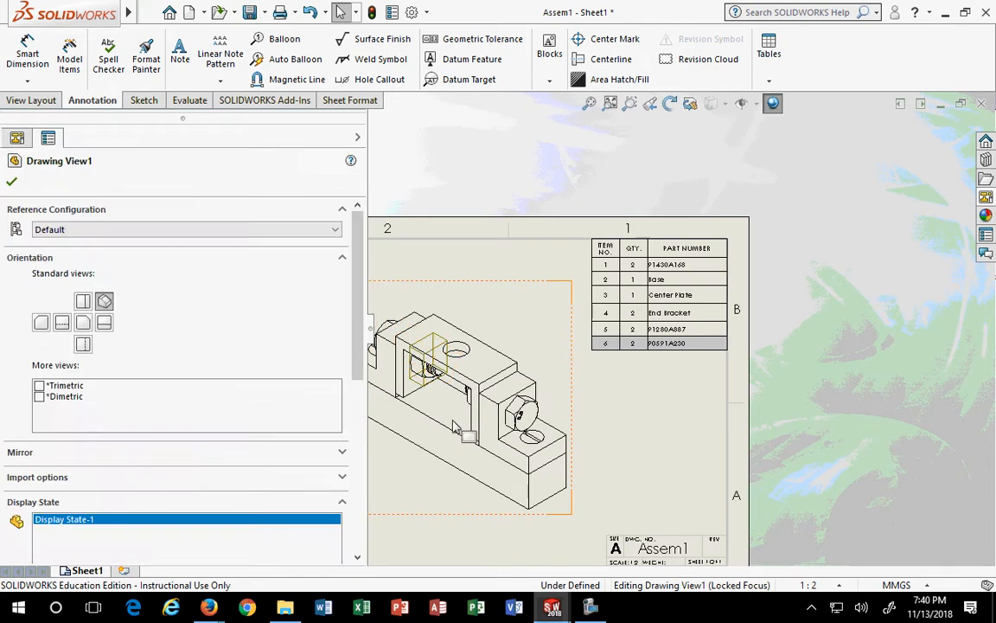
{"action": "left_click", "coordinate": [309, 433]}
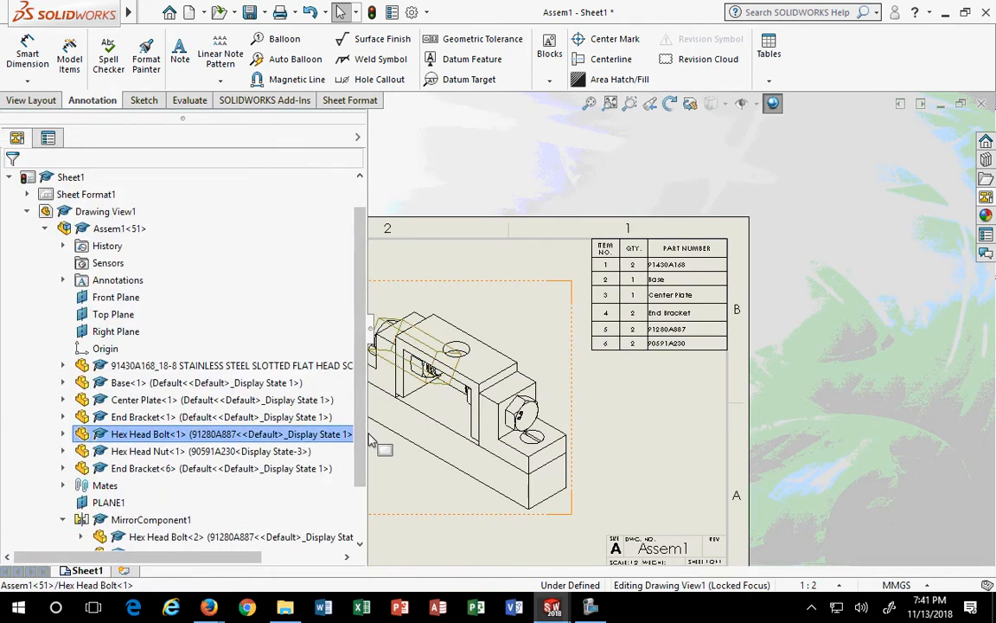
{"action": "mouse_move", "coordinate": [369, 432]}
{"action": "left_mouse_down"}
{"action": "mouse_move", "coordinate": [558, 435]}
{"action": "mouse_move", "coordinate": [501, 433]}
{"action": "left_mouse_up"}
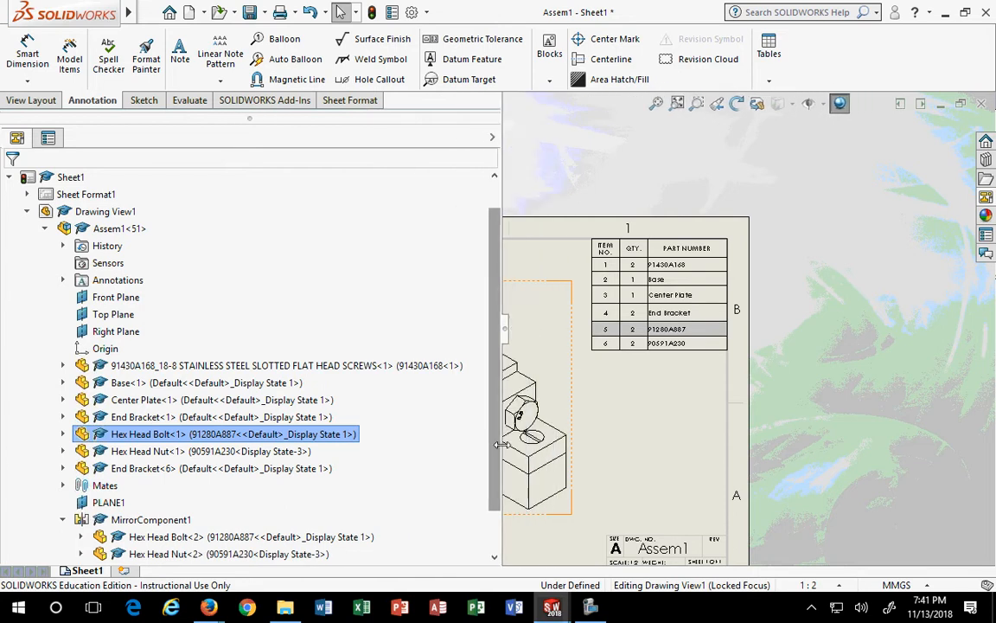
{"action": "left_click", "coordinate": [421, 367]}
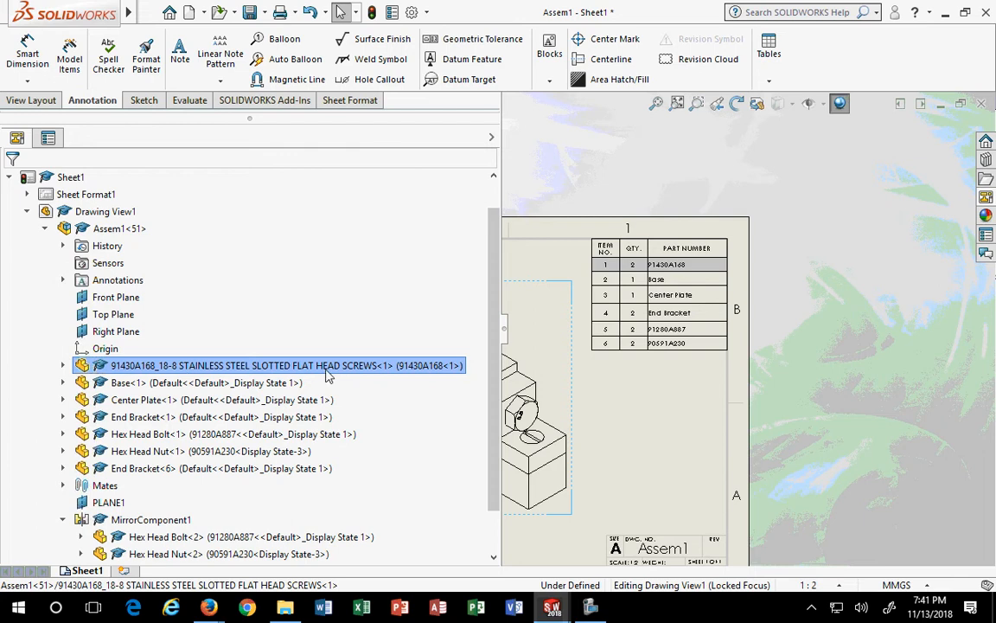
Open the Base part from its component in Drawing View1
{"action": "left_click", "coordinate": [208, 382]}
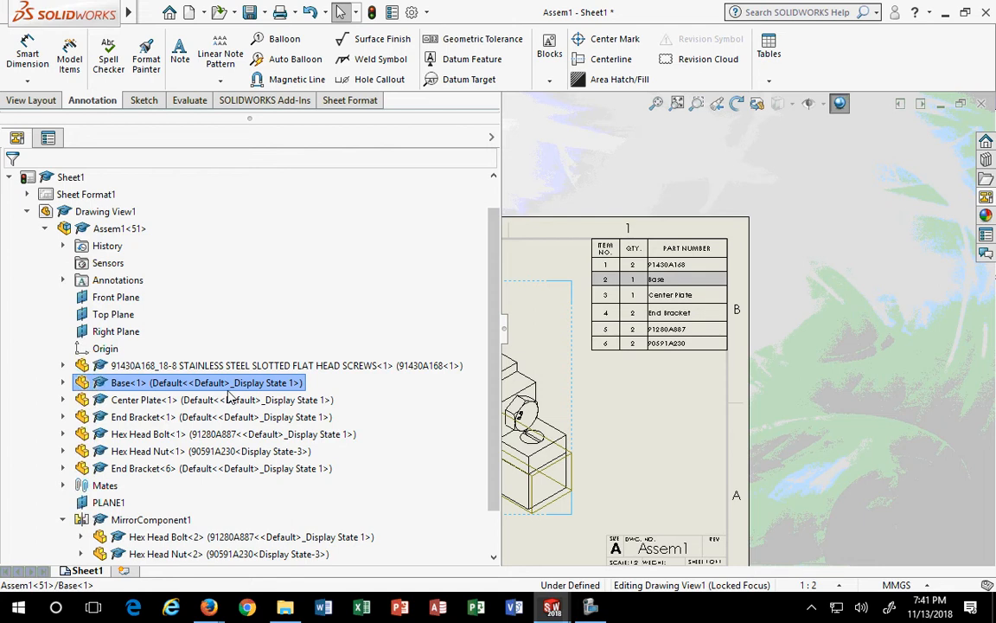
{"action": "right_click", "coordinate": [231, 392]}
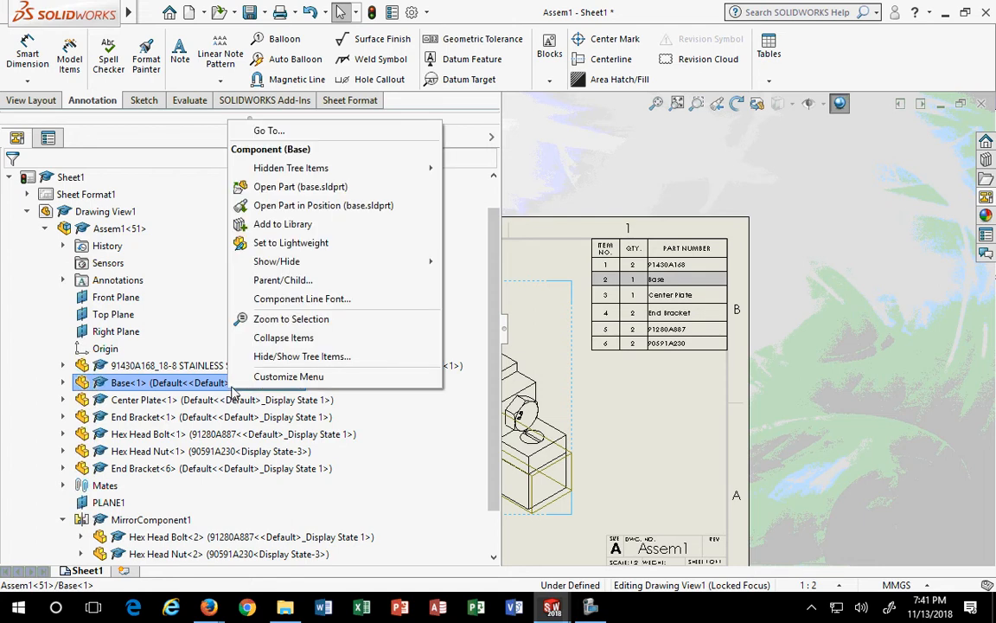
{"action": "left_click", "coordinate": [285, 188]}
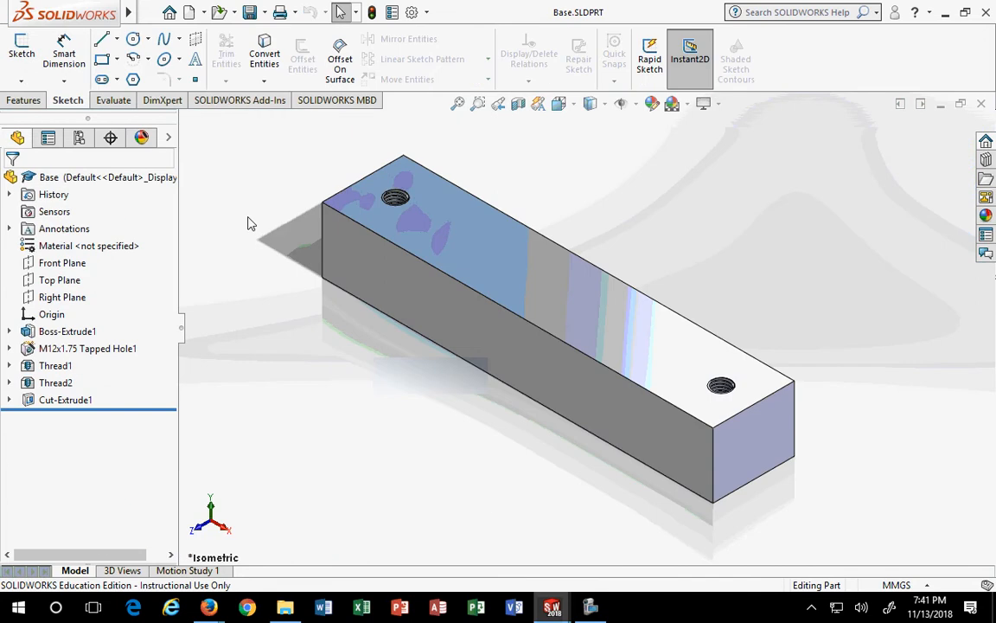
Examine the Base part's document properties, including Model Display, and the general system options
{"action": "right_click", "coordinate": [48, 177]}
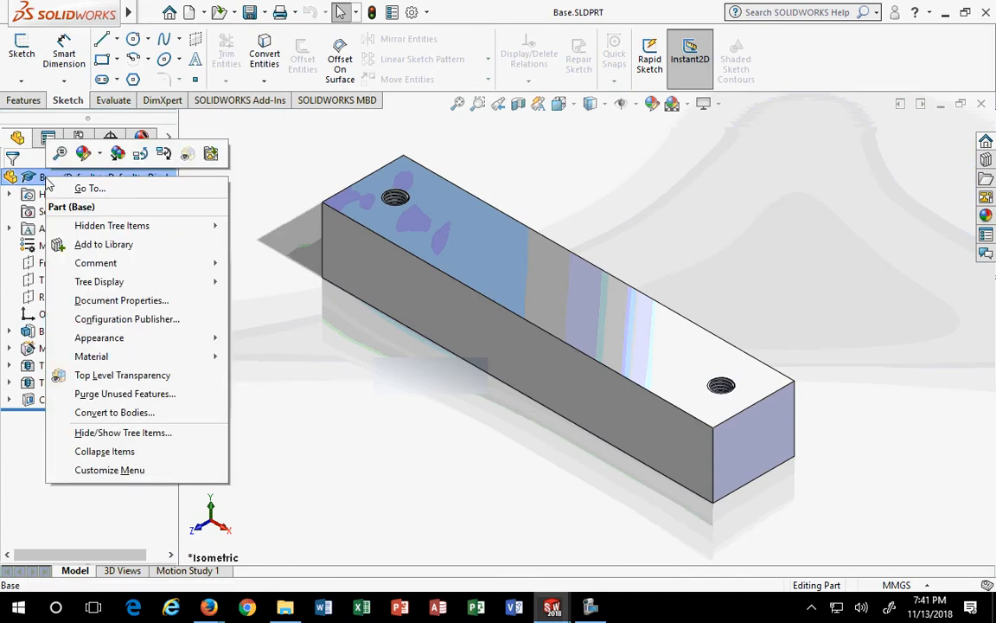
{"action": "left_click", "coordinate": [112, 300]}
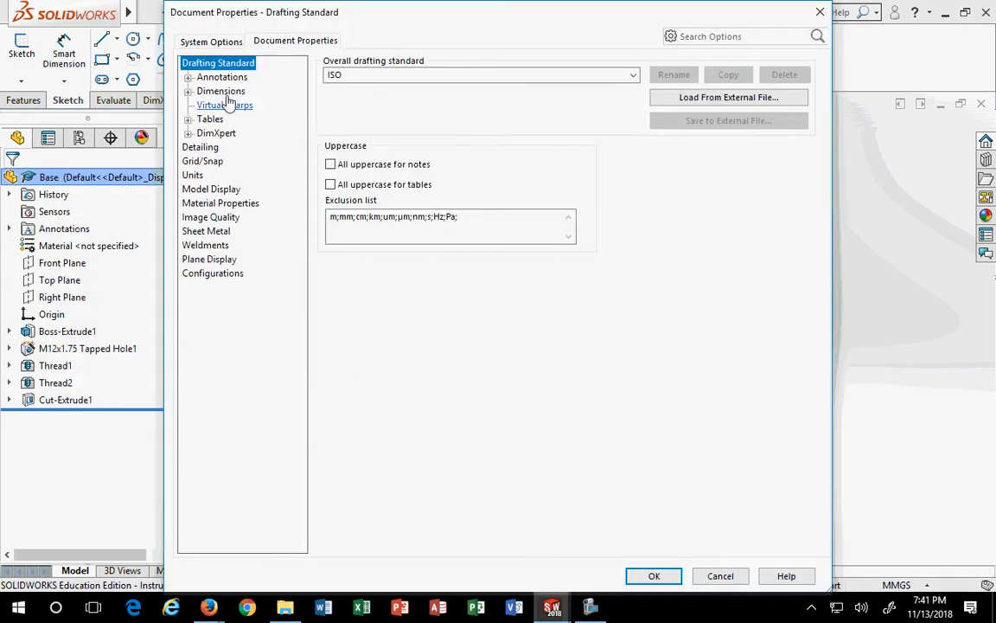
{"action": "left_click", "coordinate": [216, 41]}
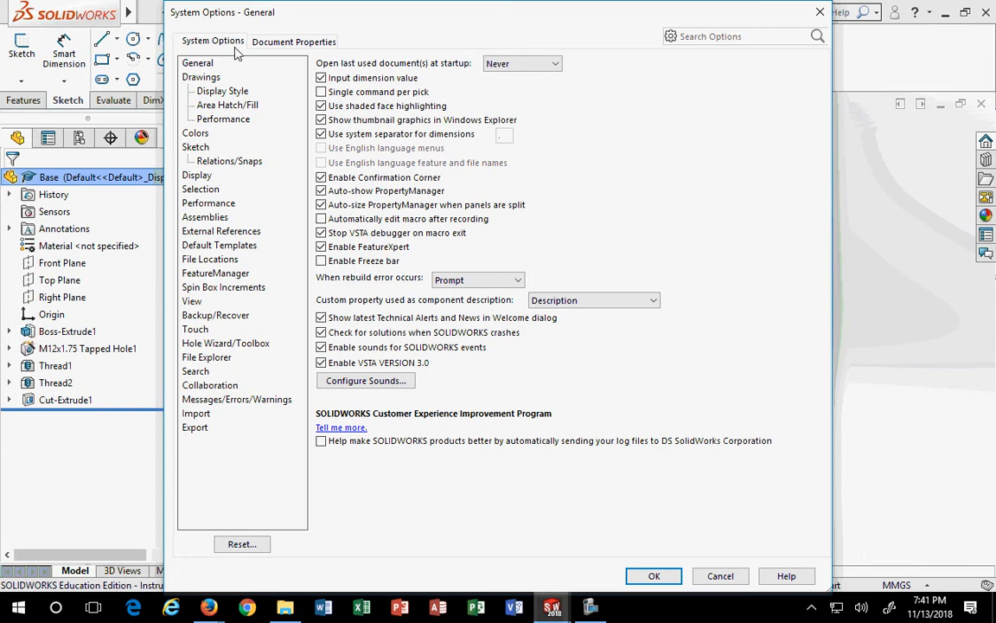
{"action": "left_click", "coordinate": [265, 43]}
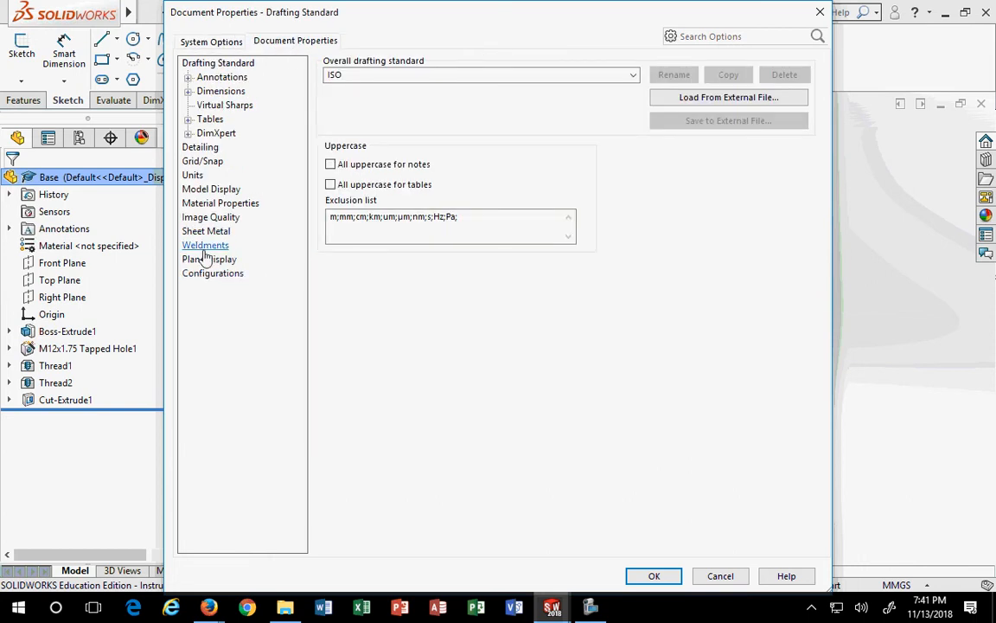
{"action": "left_click", "coordinate": [205, 192]}
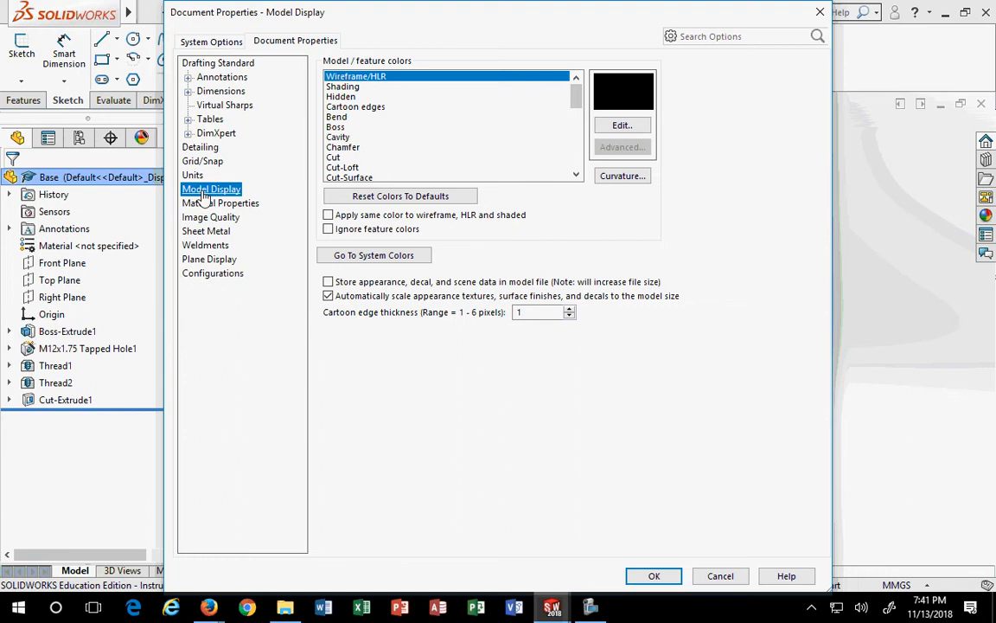
{"action": "left_click", "coordinate": [820, 12]}
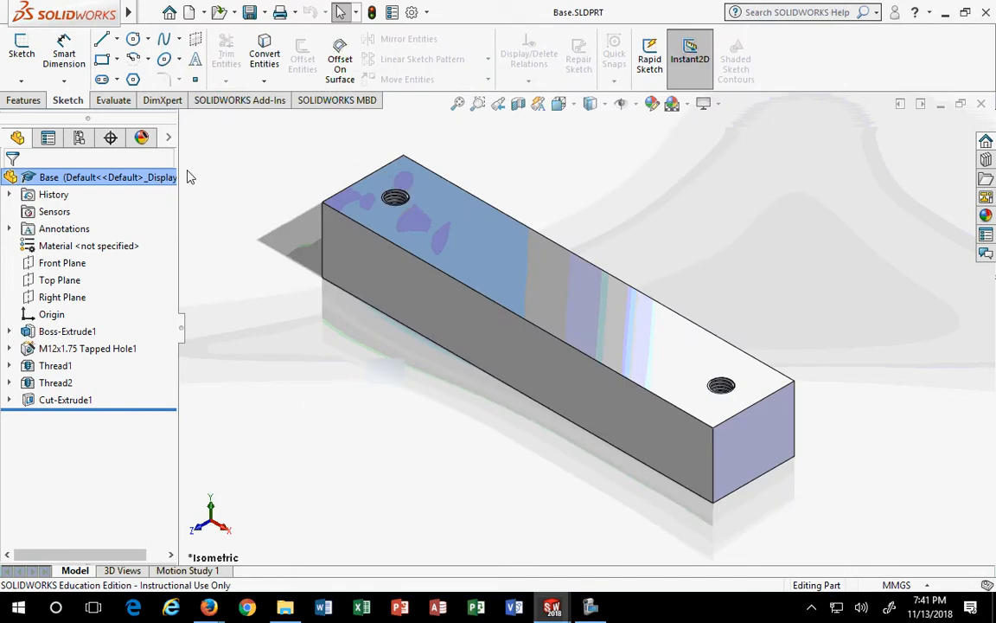
Examine the Base part's entity properties, configurations, DimXpert annotations and appearances, returning to its feature tree
{"action": "right_click", "coordinate": [83, 181]}
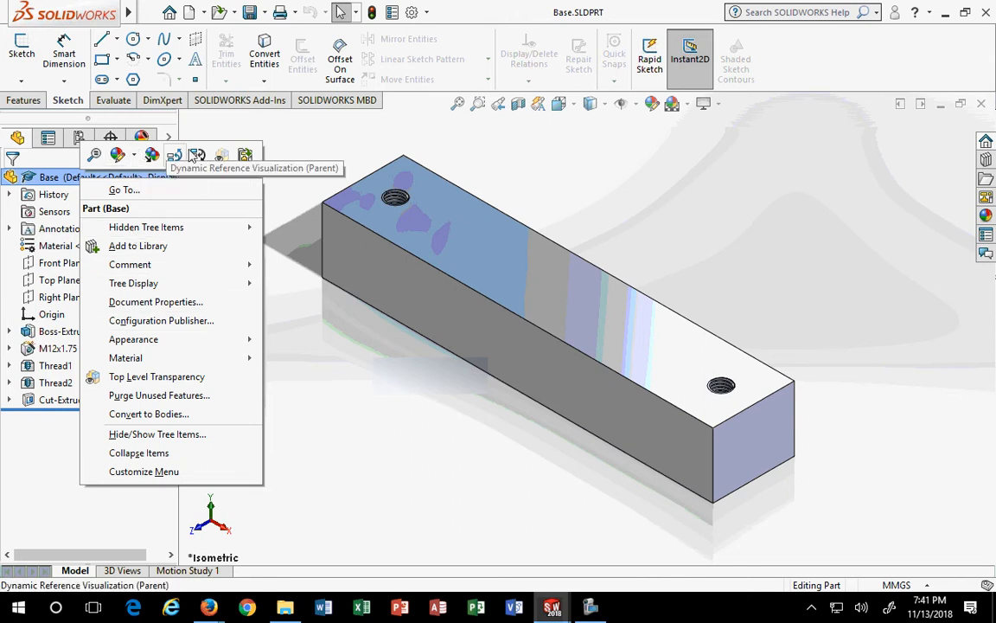
{"action": "left_click", "coordinate": [46, 164]}
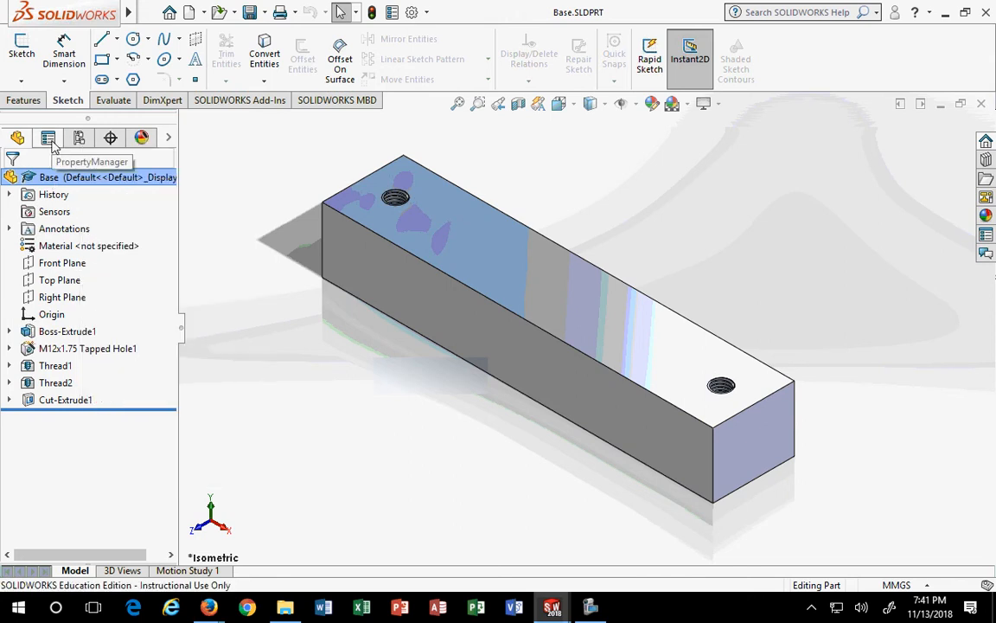
{"action": "left_click", "coordinate": [50, 140]}
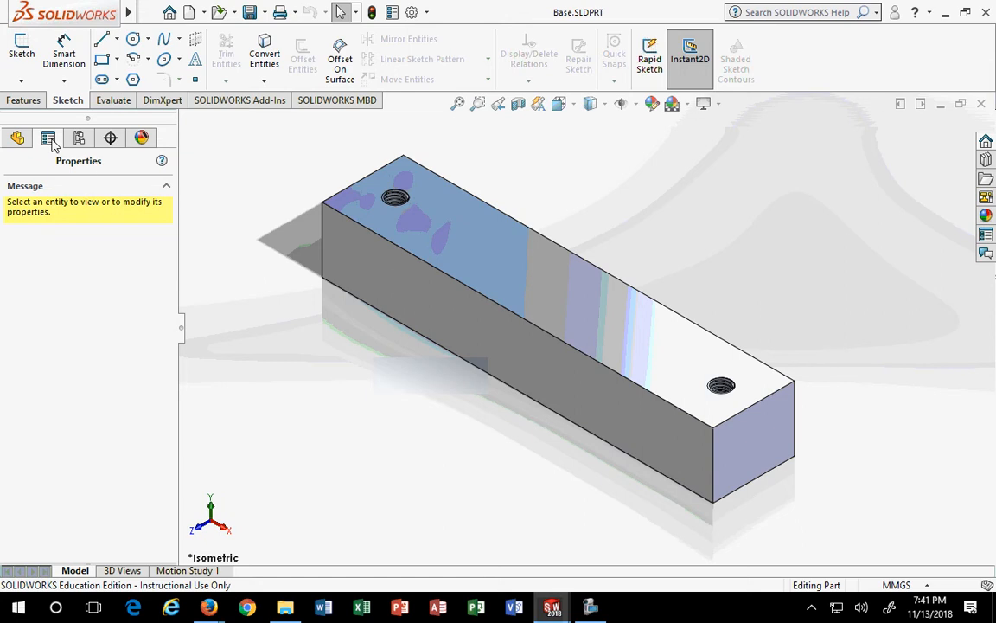
{"action": "left_click", "coordinate": [365, 226]}
{"action": "left_click", "coordinate": [329, 232]}
{"action": "left_click", "coordinate": [262, 189]}
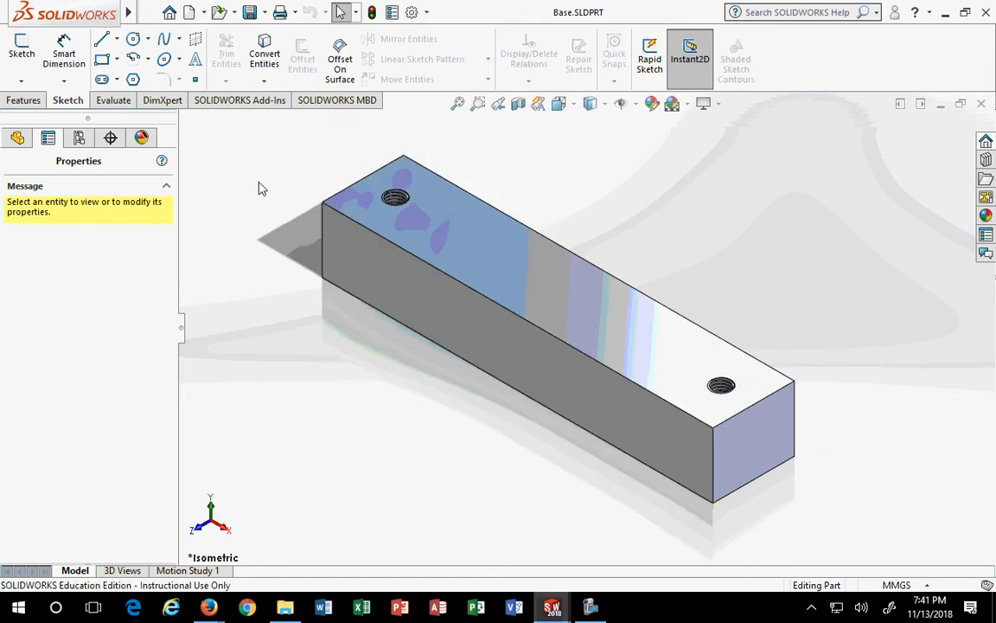
{"action": "left_click", "coordinate": [79, 141]}
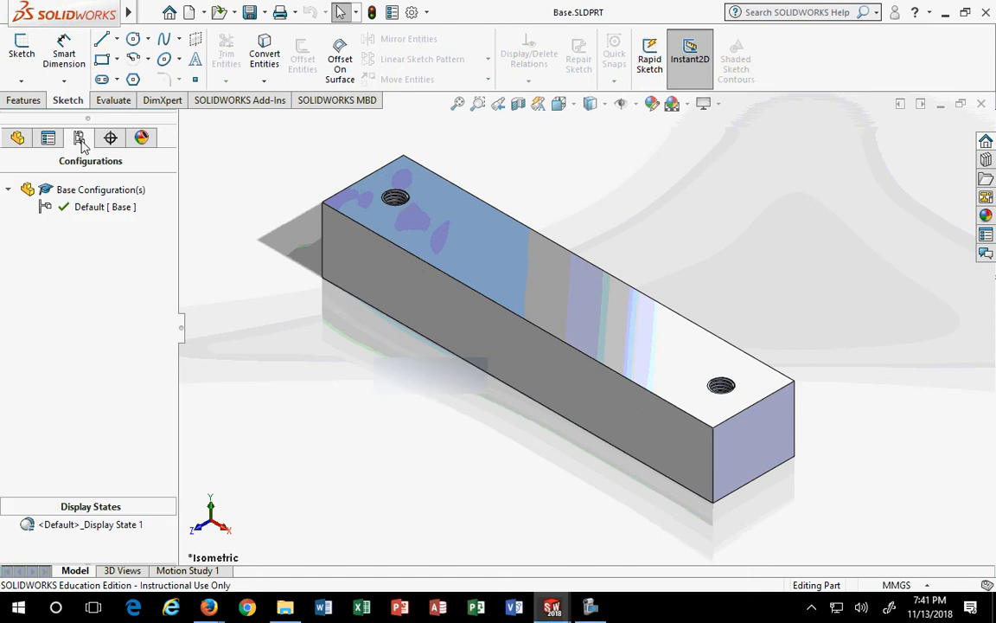
{"action": "left_click", "coordinate": [86, 208]}
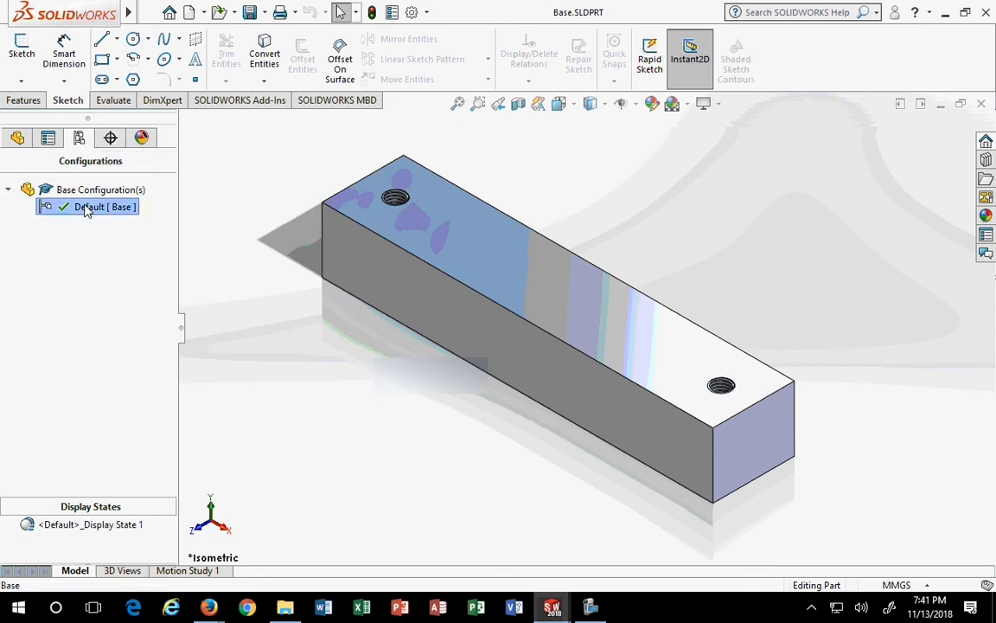
{"action": "left_click", "coordinate": [110, 140]}
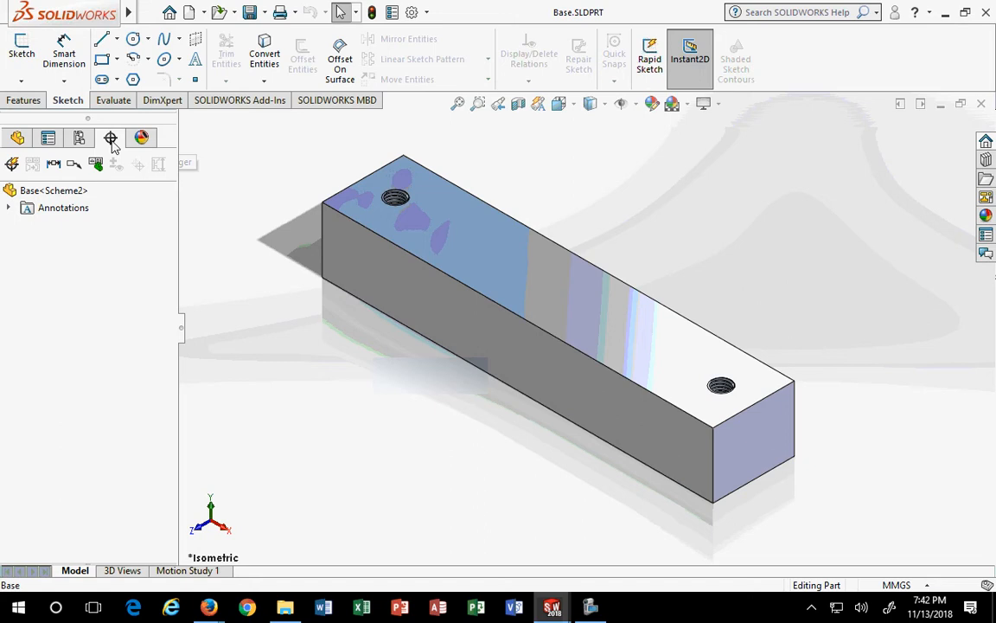
{"action": "left_click", "coordinate": [12, 190]}
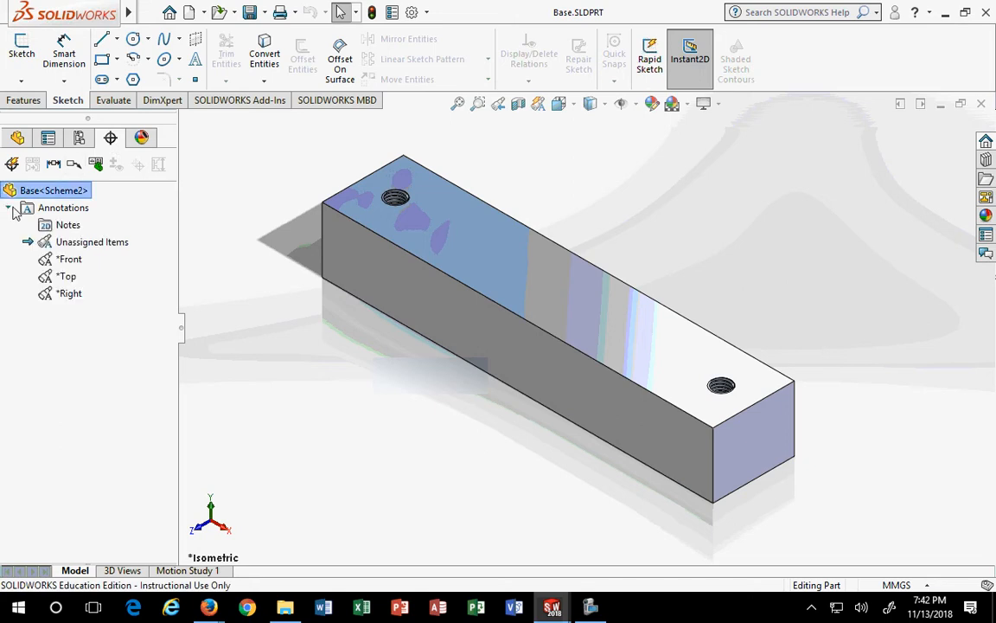
{"action": "left_click", "coordinate": [66, 227]}
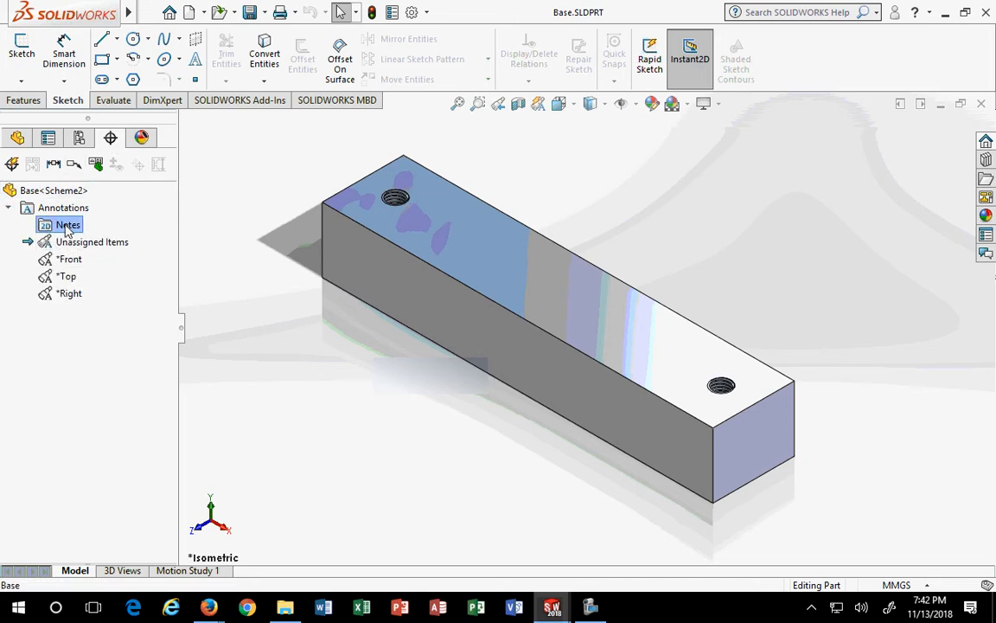
{"action": "left_click", "coordinate": [142, 141]}
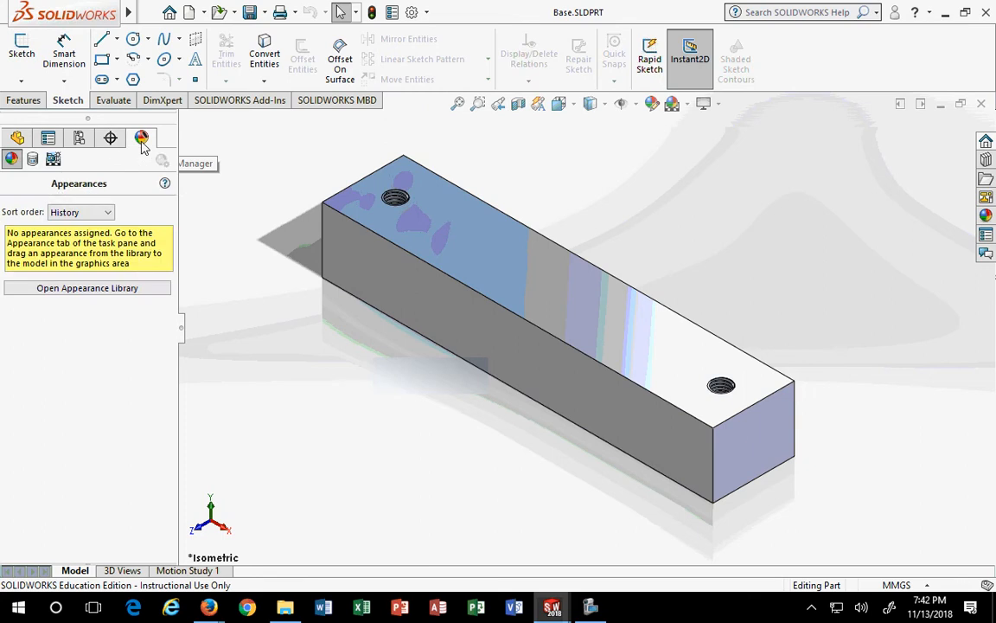
{"action": "left_click", "coordinate": [17, 137]}
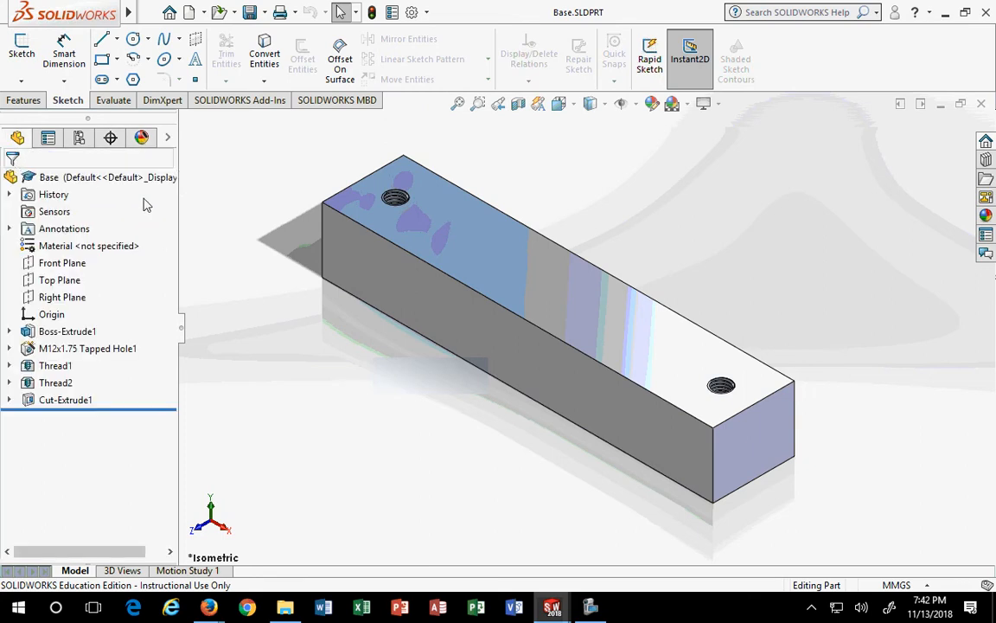
Try to auto-create a design table for the Base part with the Configuration Publisher, selecting no dimensions, and view the SW Preview
{"action": "left_click", "coordinate": [121, 173]}
{"action": "right_click", "coordinate": [131, 180]}
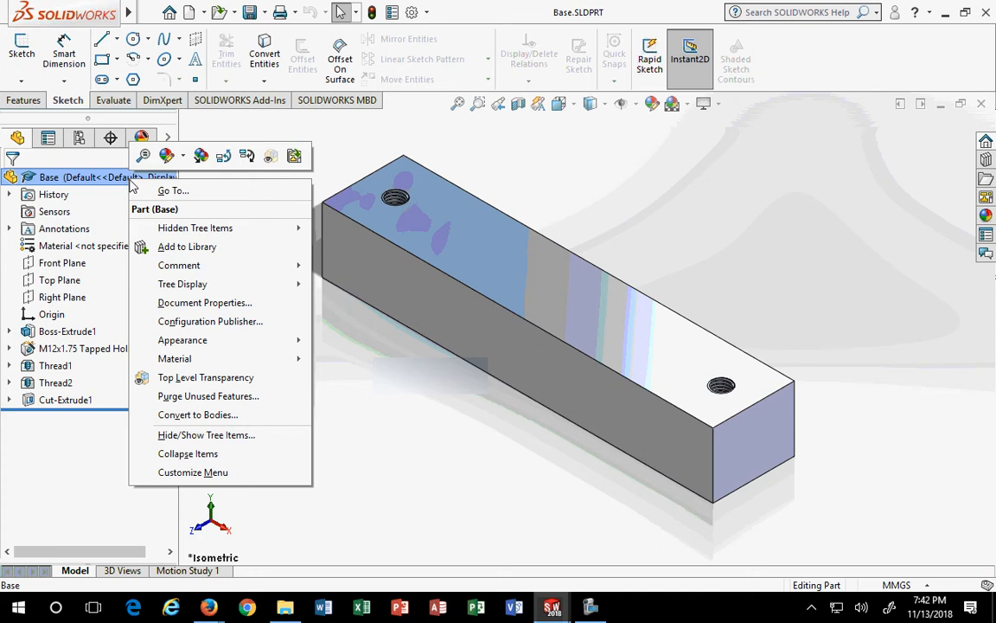
{"action": "left_click", "coordinate": [186, 322]}
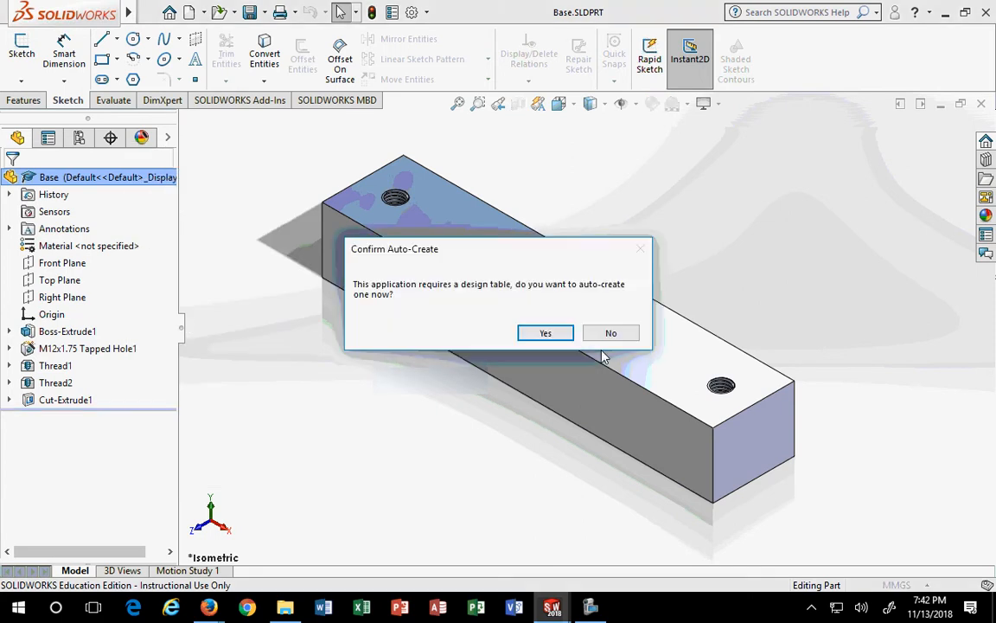
{"action": "left_click", "coordinate": [546, 334]}
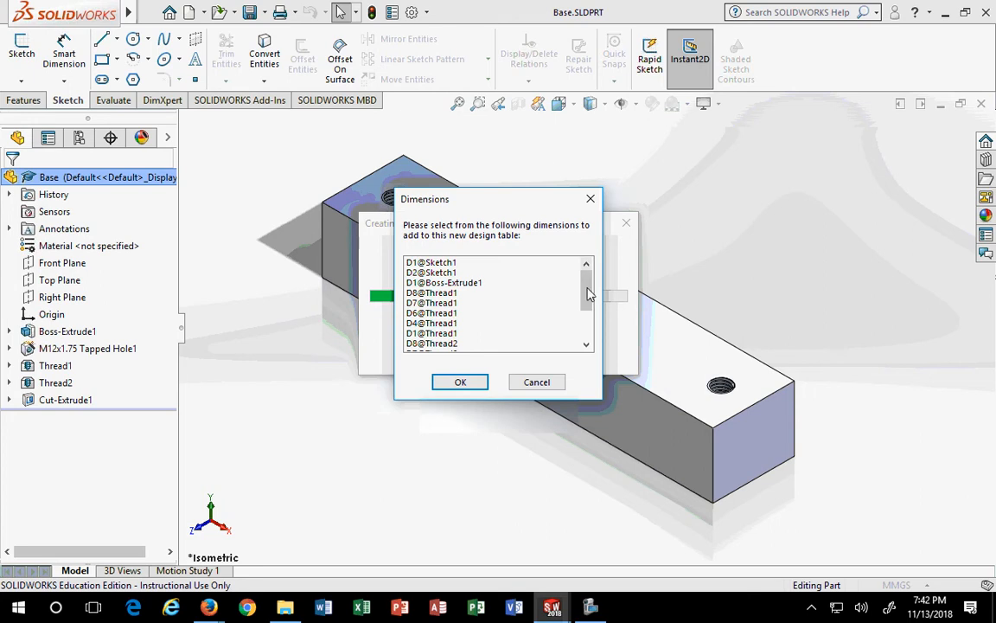
{"action": "mouse_move", "coordinate": [588, 292]}
{"action": "left_mouse_down"}
{"action": "mouse_move", "coordinate": [584, 338]}
{"action": "mouse_move", "coordinate": [586, 268]}
{"action": "left_mouse_up"}
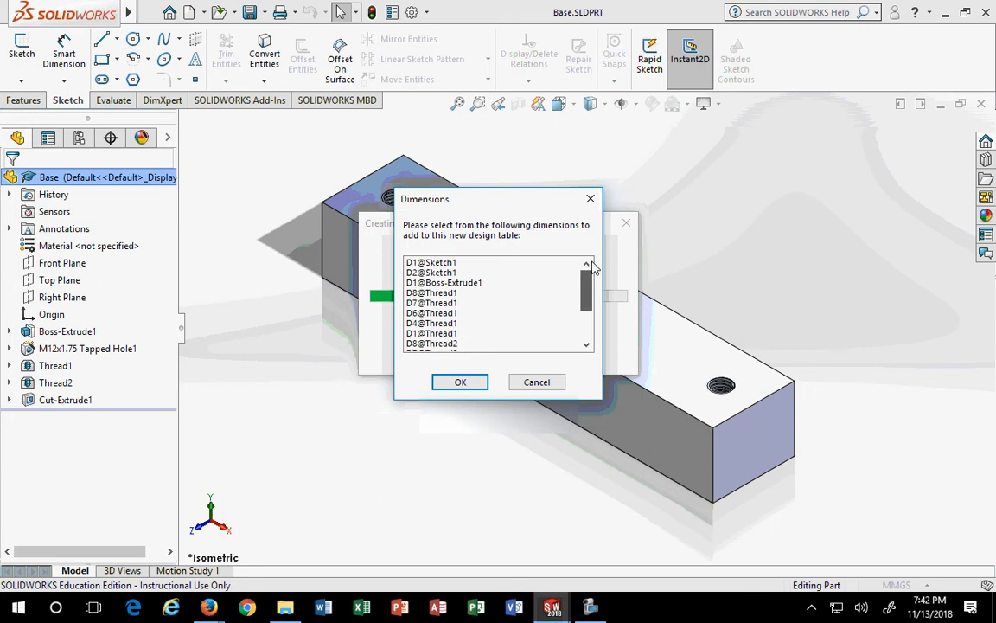
{"action": "left_click", "coordinate": [463, 383]}
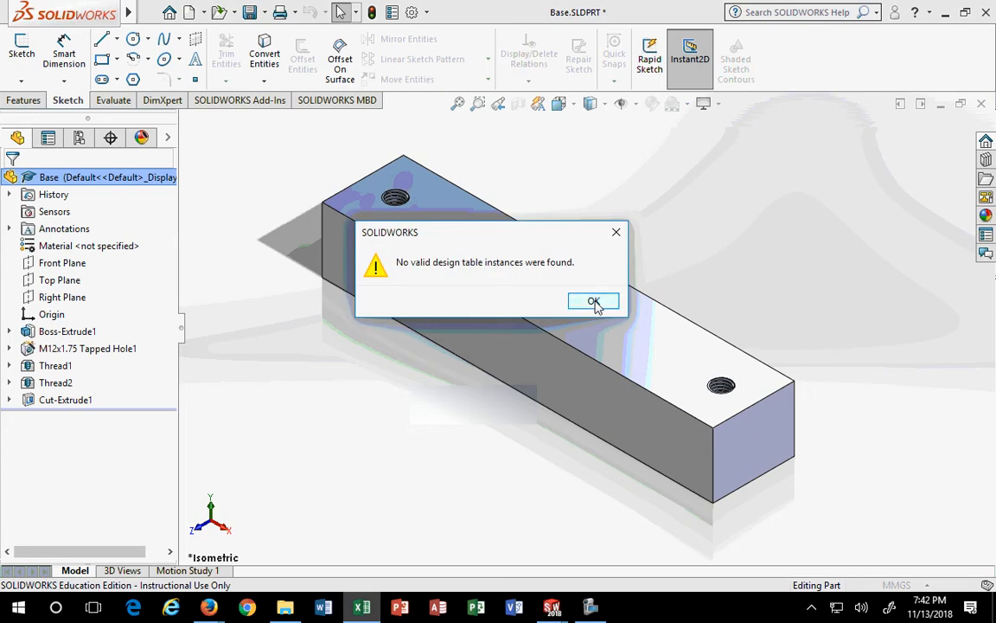
{"action": "left_click", "coordinate": [595, 301]}
{"action": "left_click", "coordinate": [595, 301]}
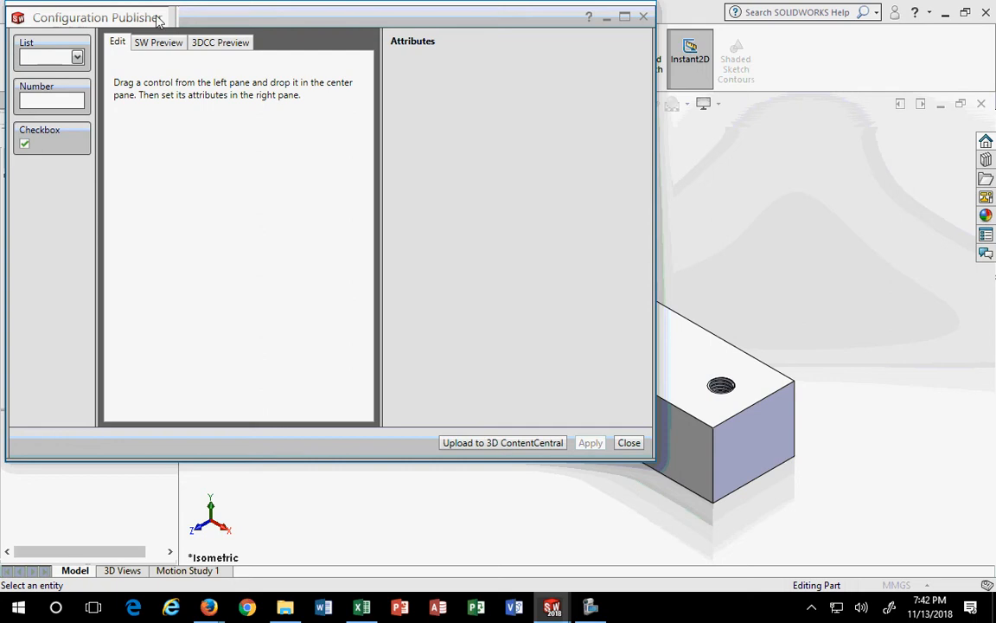
{"action": "left_click", "coordinate": [158, 42]}
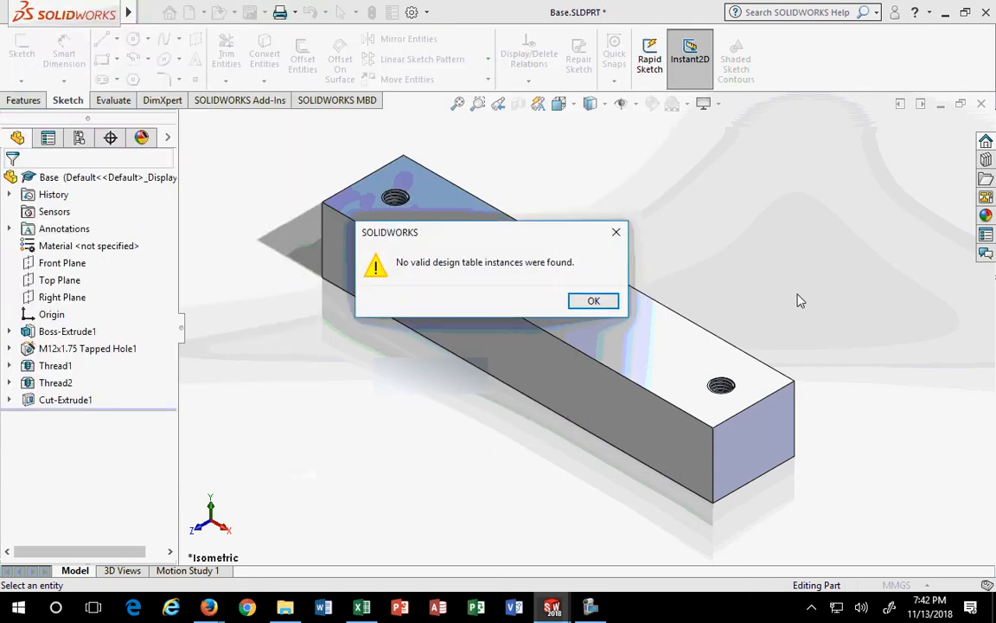
{"action": "left_click", "coordinate": [593, 302]}
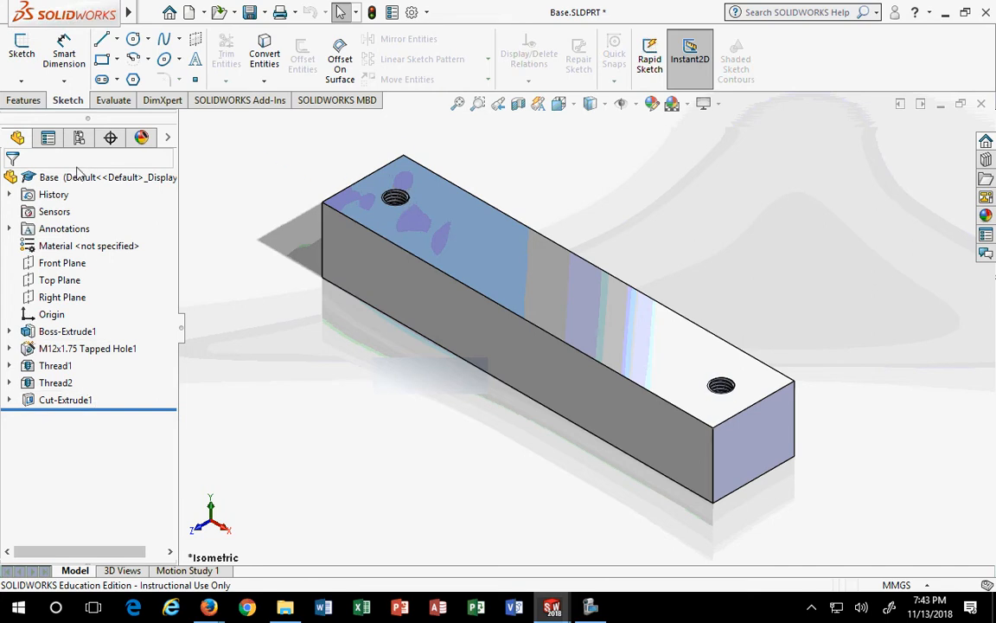
{"action": "left_click", "coordinate": [79, 178]}
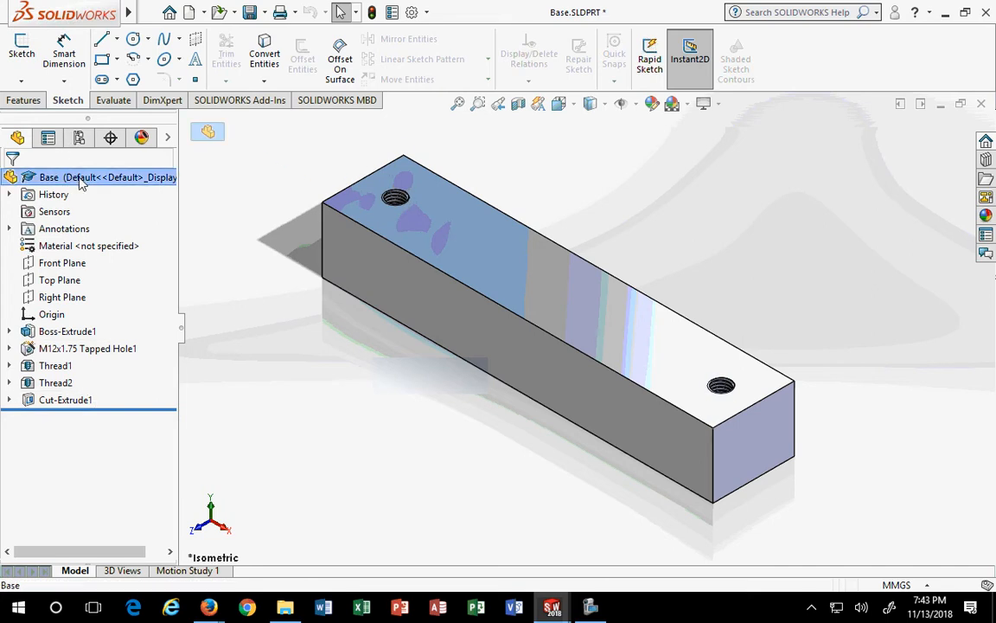
{"action": "right_click", "coordinate": [81, 181]}
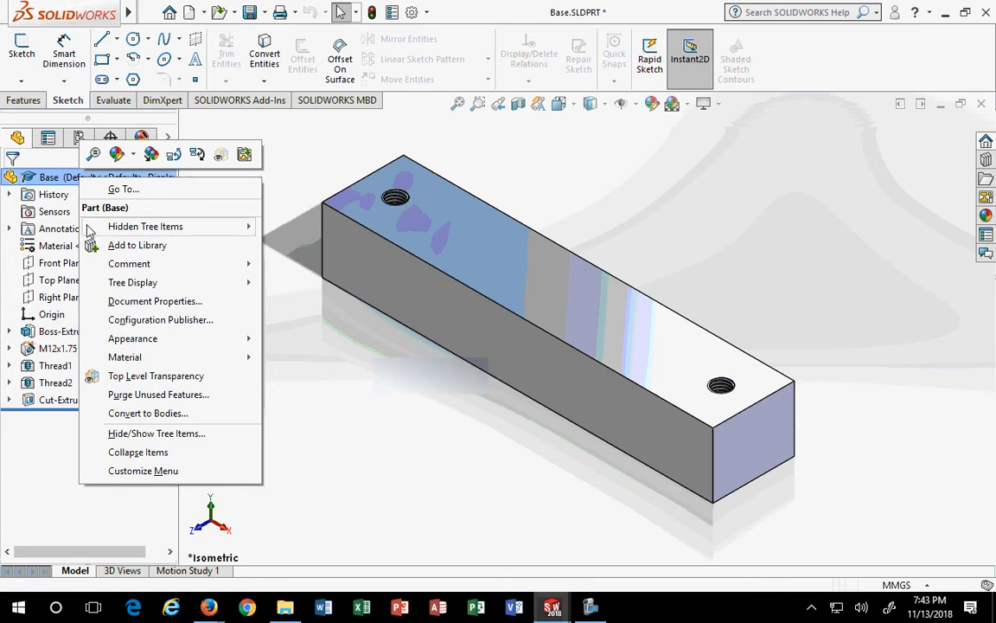
{"action": "mouse_move", "coordinate": [90, 230]}
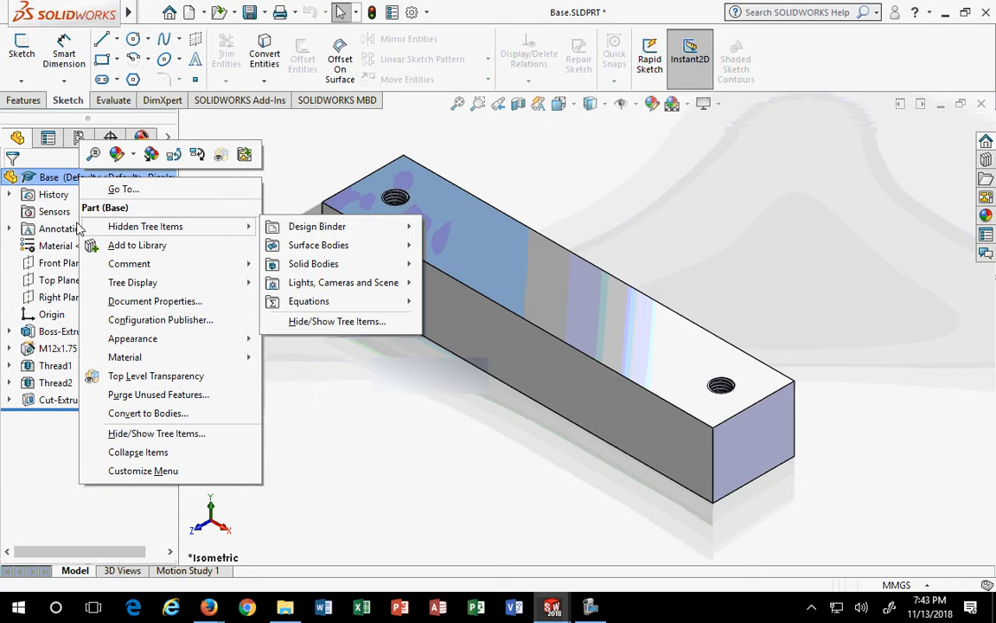
Exit SOLIDWORKS, saving all modified documents with the drawing as Assem1.SLDDRW, rebuilding before saving but declining the assembly rebuild
{"action": "left_click", "coordinate": [987, 12]}
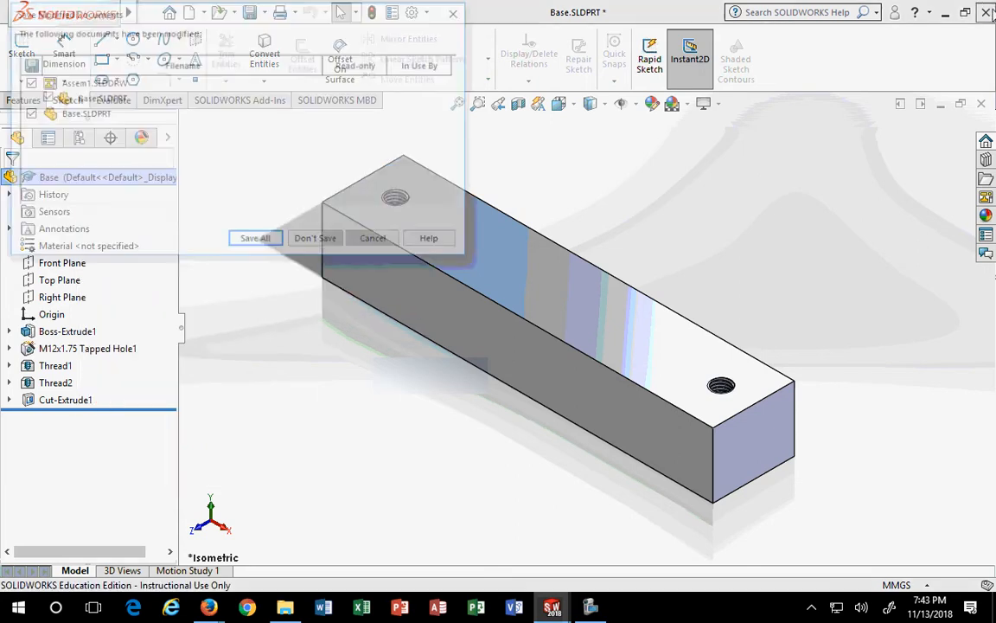
{"action": "left_click", "coordinate": [270, 245]}
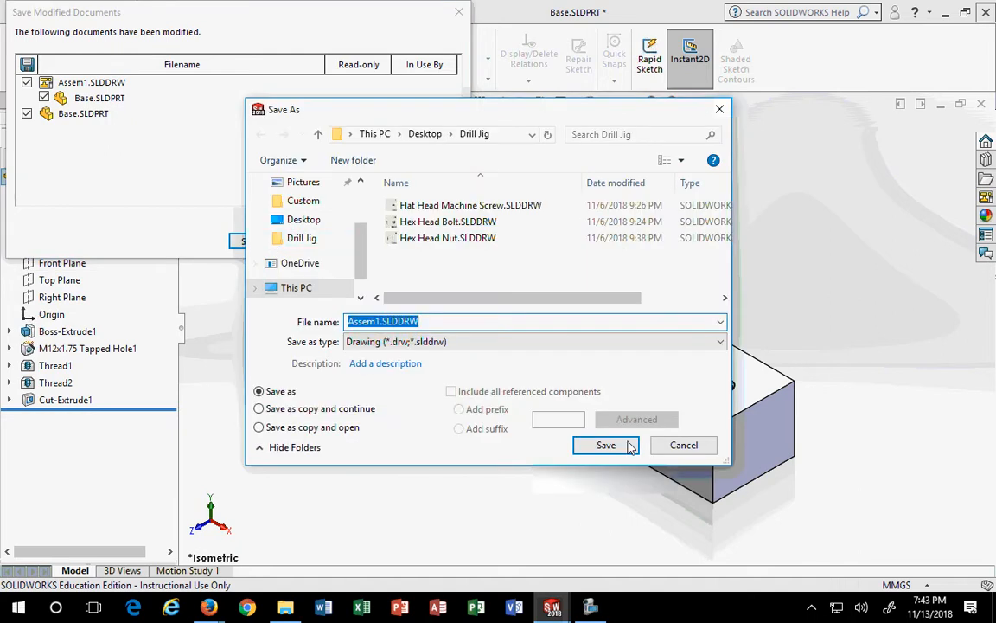
{"action": "left_click", "coordinate": [621, 445]}
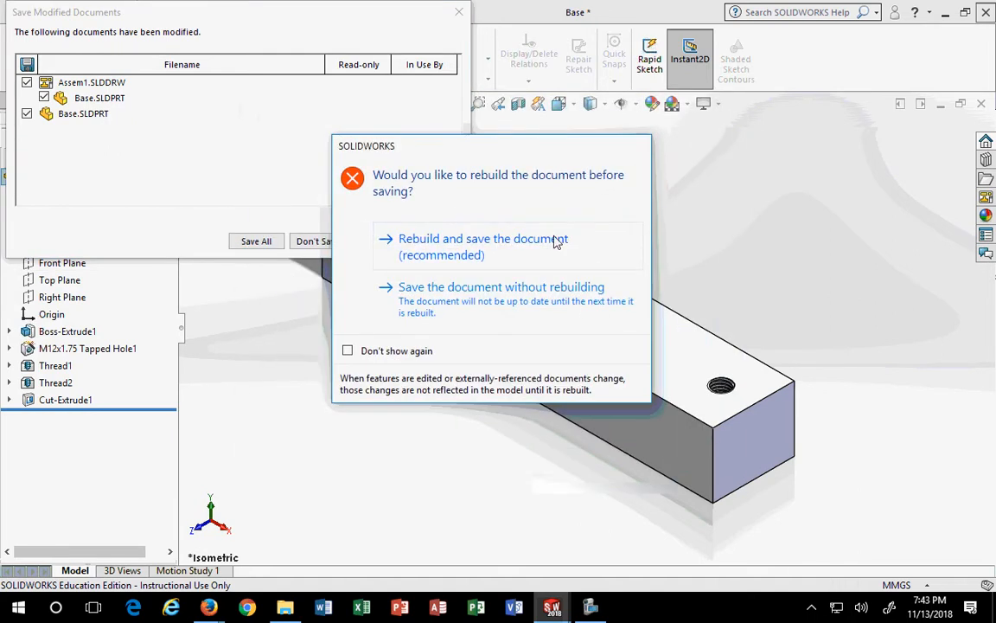
{"action": "left_click", "coordinate": [474, 256]}
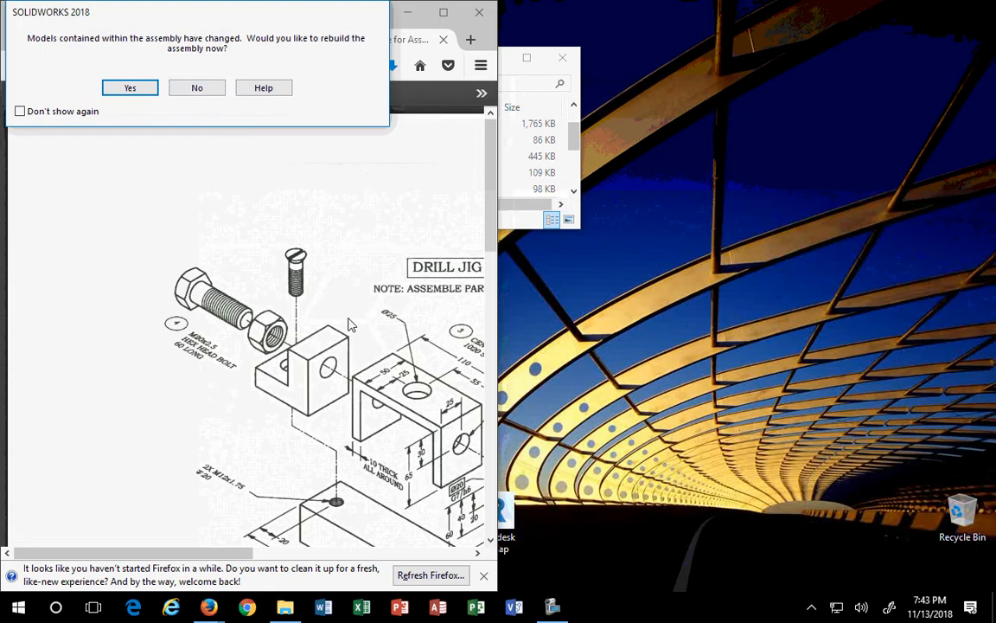
{"action": "left_click", "coordinate": [197, 92]}
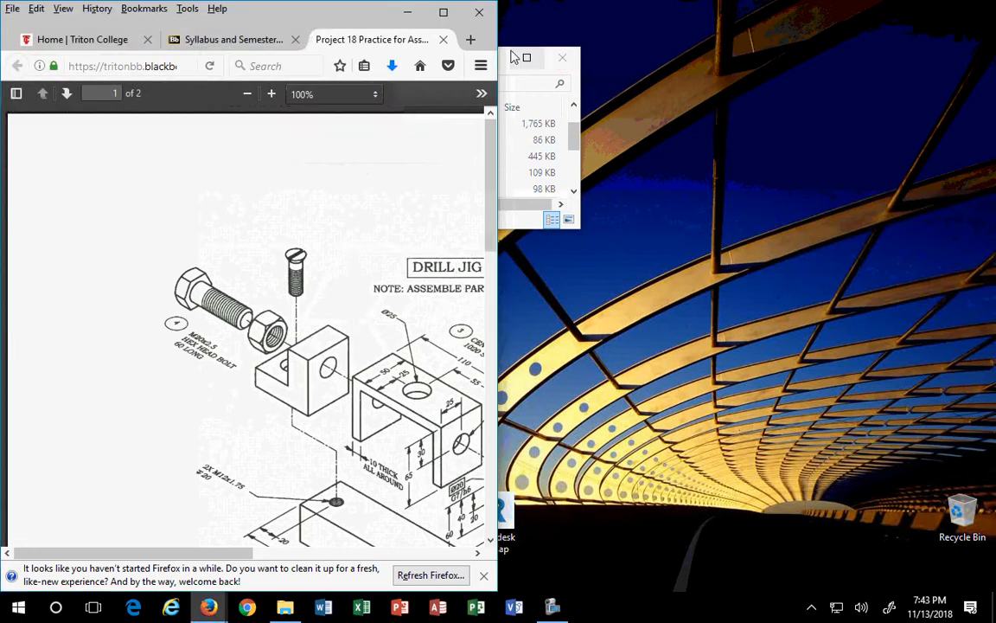
Switch to the Drill Jig folder in File Explorer and rename the Base part file as BASE.SLDPRT
{"action": "left_click", "coordinate": [407, 12]}
{"action": "left_click", "coordinate": [526, 58]}
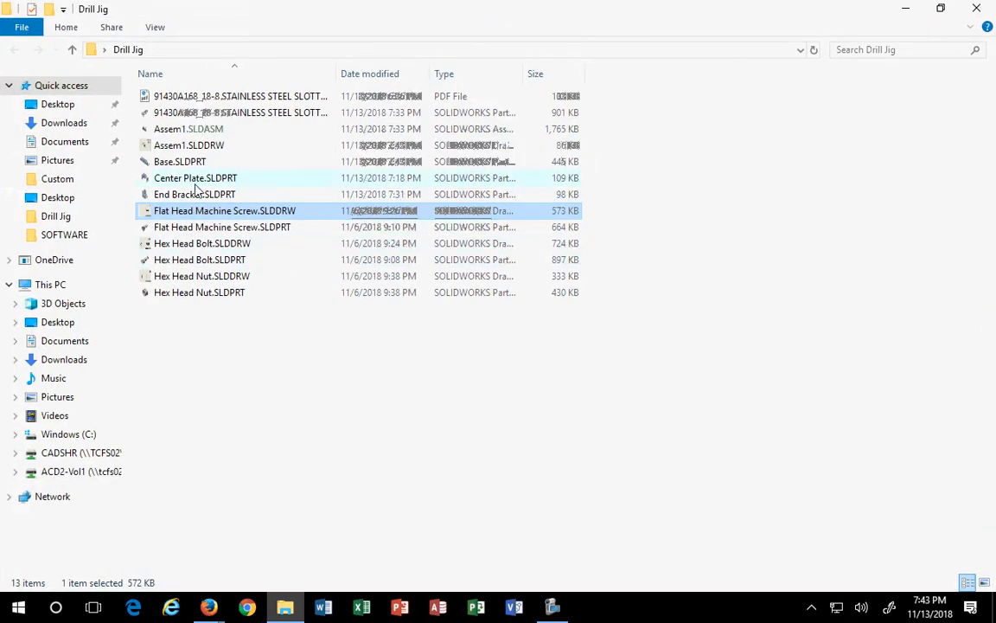
{"action": "left_click", "coordinate": [171, 166]}
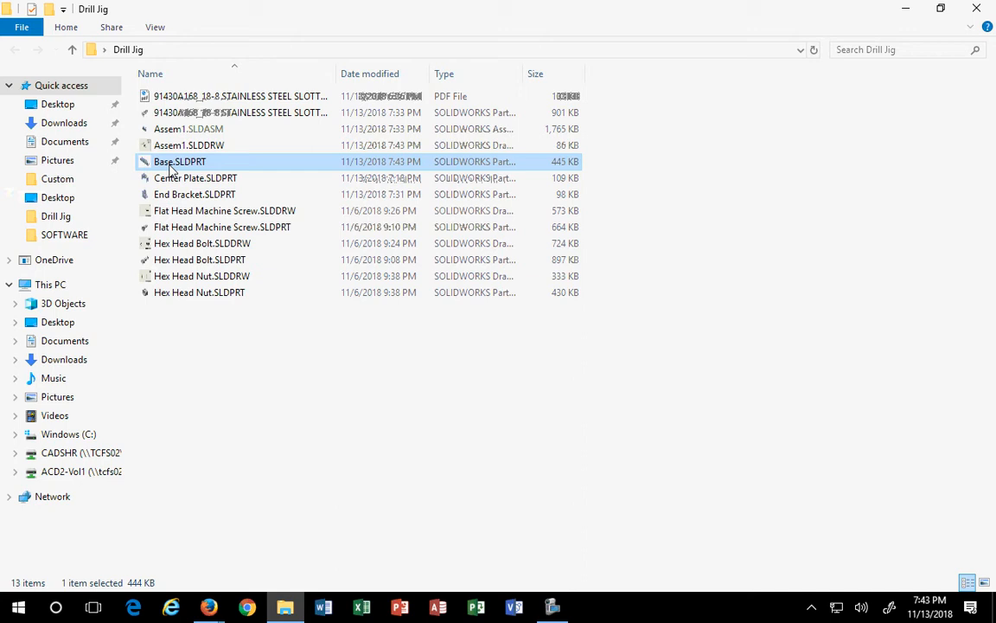
{"action": "right_click", "coordinate": [170, 169]}
{"action": "left_click", "coordinate": [212, 421]}
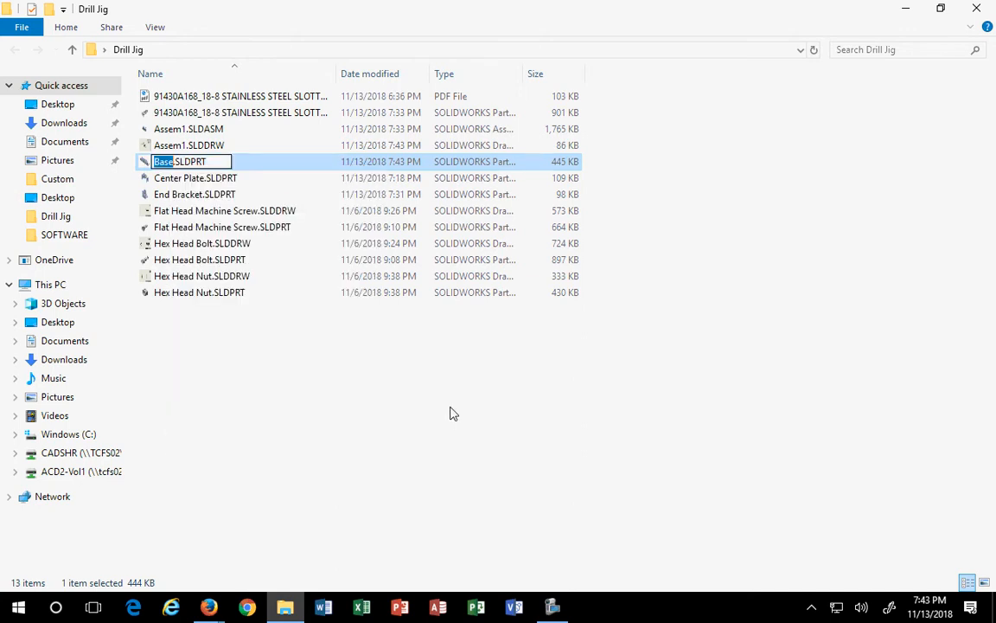
{"action": "type", "text": "BASE"}
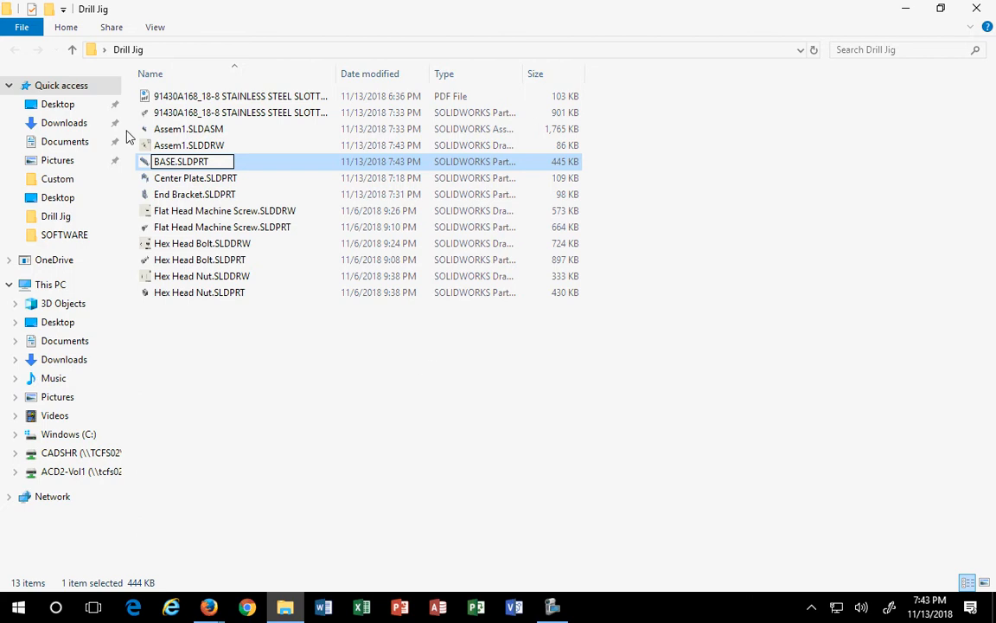
Rename the Center Plate part file as CENTER PLATE.SLDPRT
{"action": "left_click", "coordinate": [180, 182]}
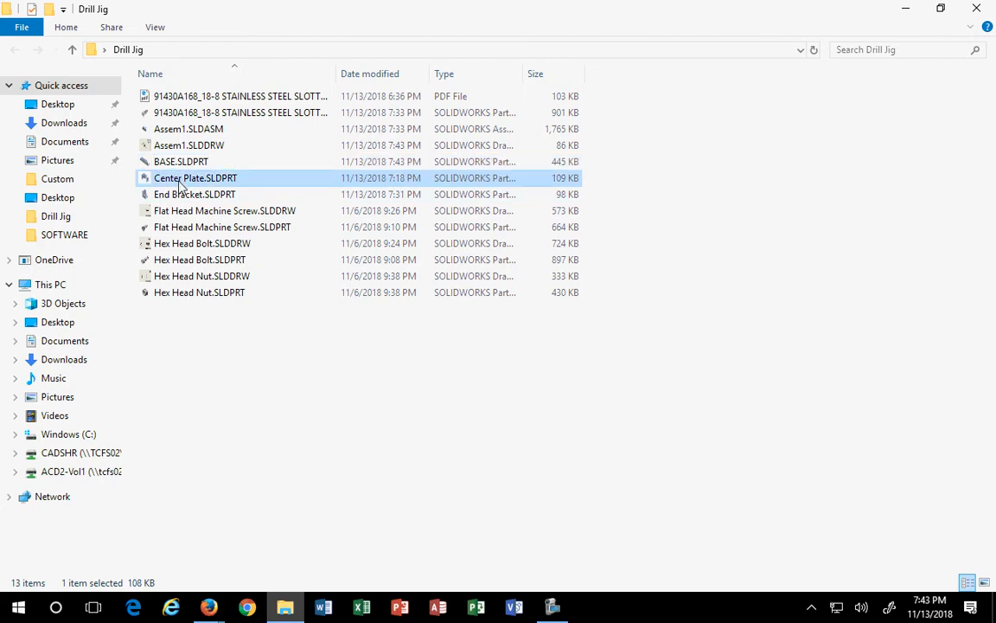
{"action": "right_click", "coordinate": [180, 184]}
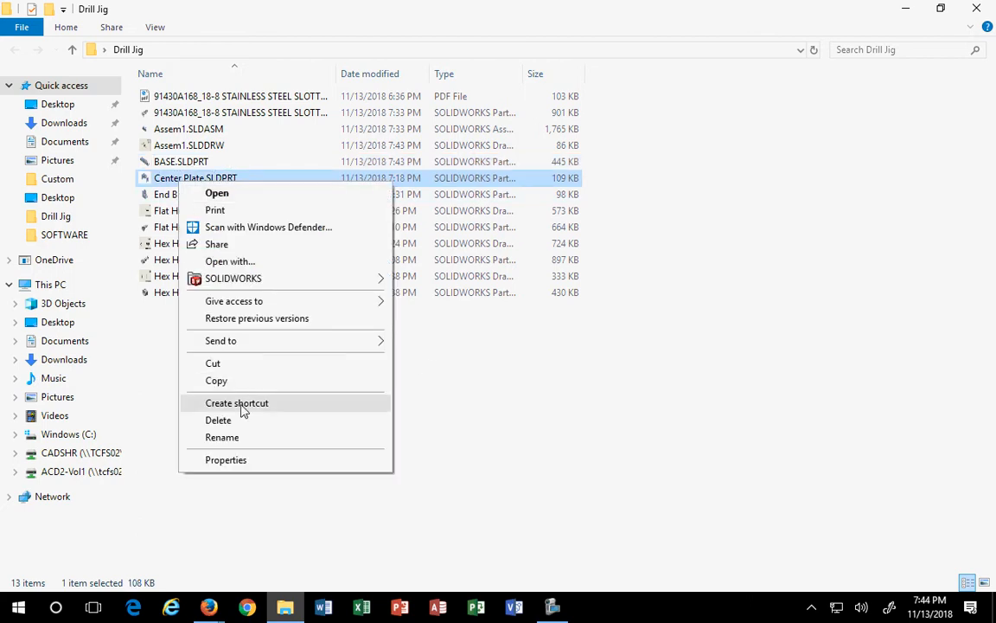
{"action": "left_click", "coordinate": [232, 438]}
{"action": "type", "text": "CENTER PLATE.SLDPRT"}
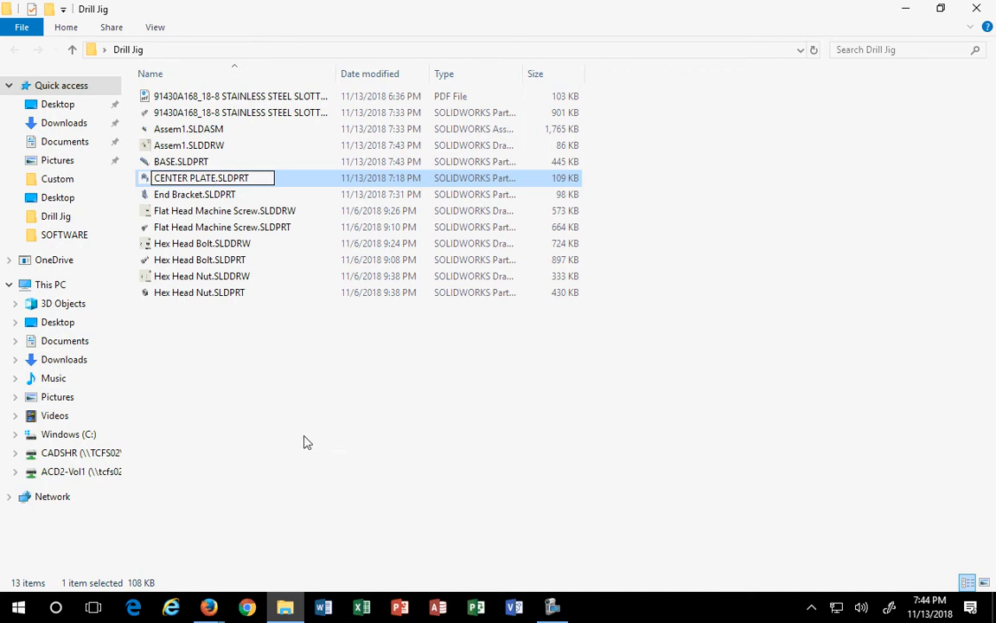
Rename the End Bracket part file as END BRACKET.SLDPRT
{"action": "left_click", "coordinate": [178, 194]}
{"action": "right_click", "coordinate": [178, 195]}
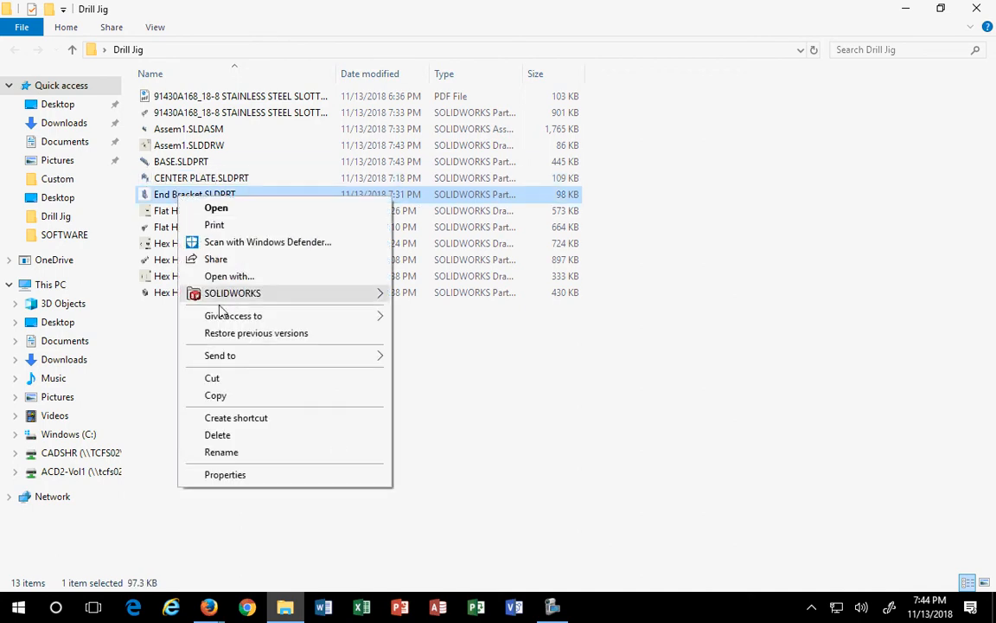
{"action": "left_click", "coordinate": [237, 453]}
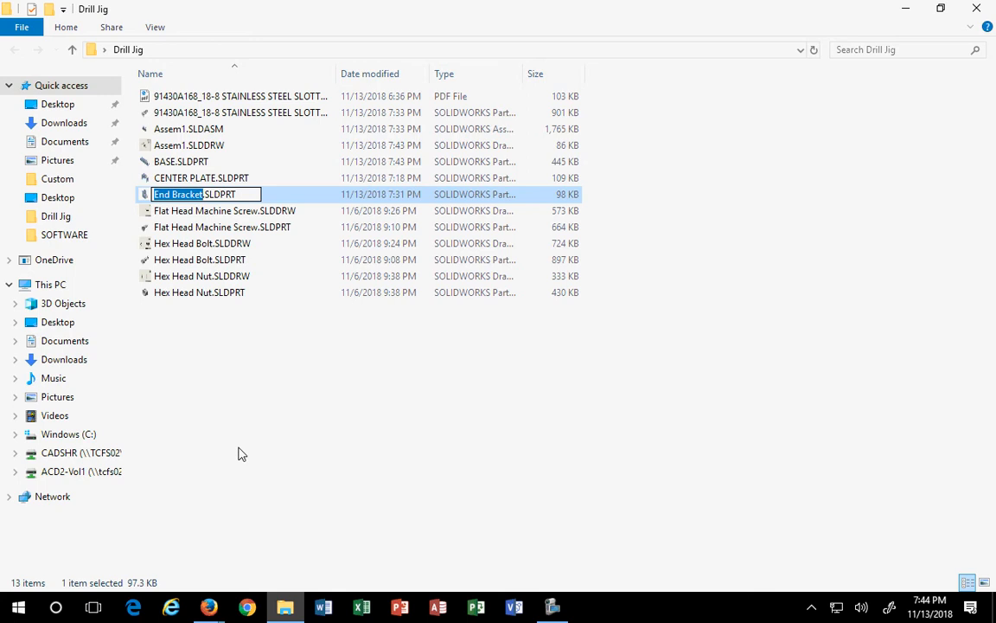
{"action": "type", "text": "END BRACKET"}
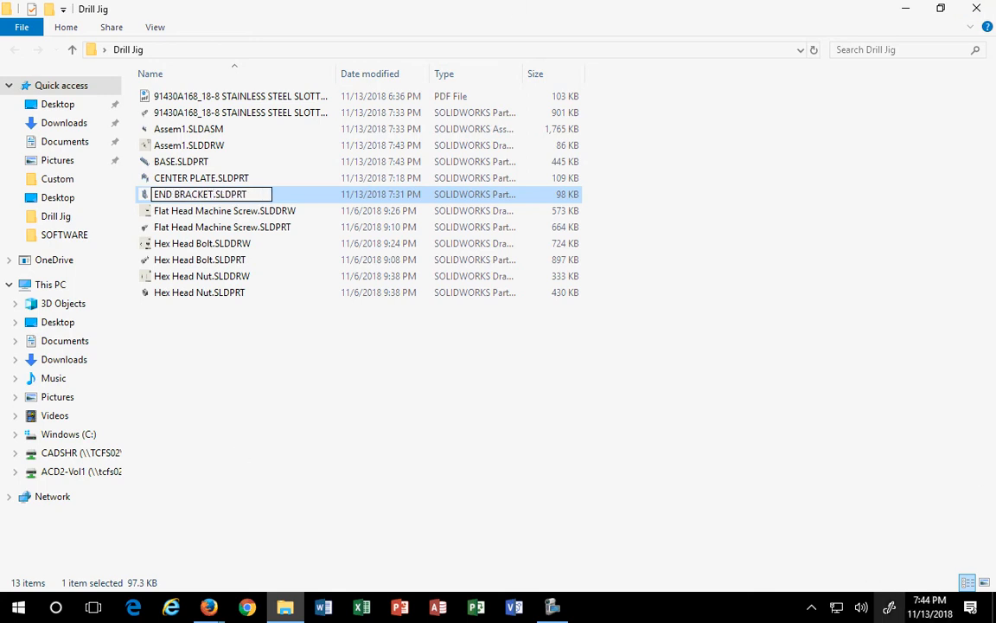
{"action": "left_click", "coordinate": [418, 556]}
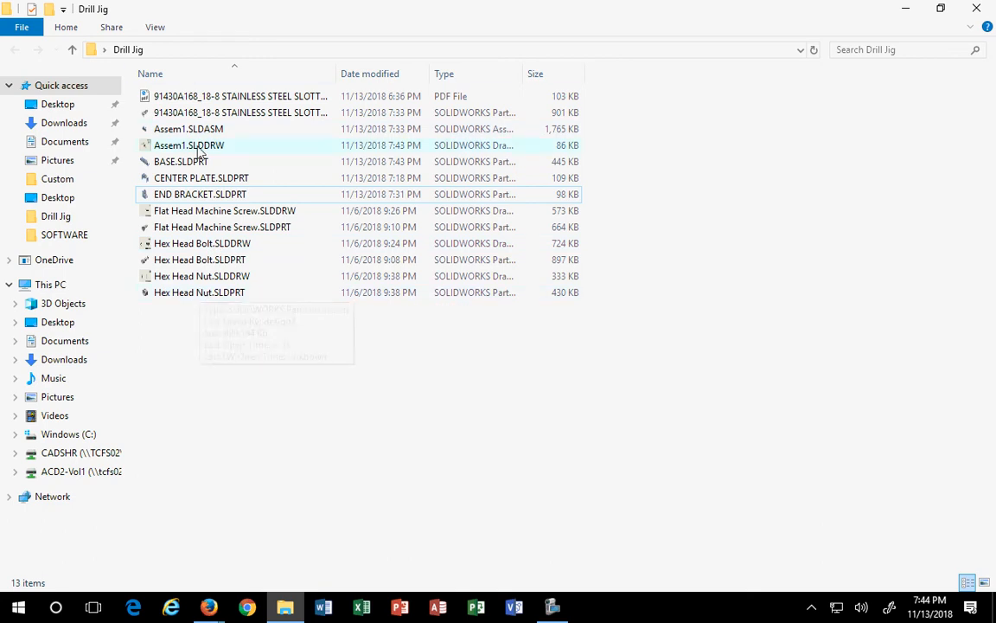
Open the Assem1.SLDDRW drawing from the Drill Jig folder in SOLIDWORKS
{"action": "double_click", "coordinate": [227, 146]}
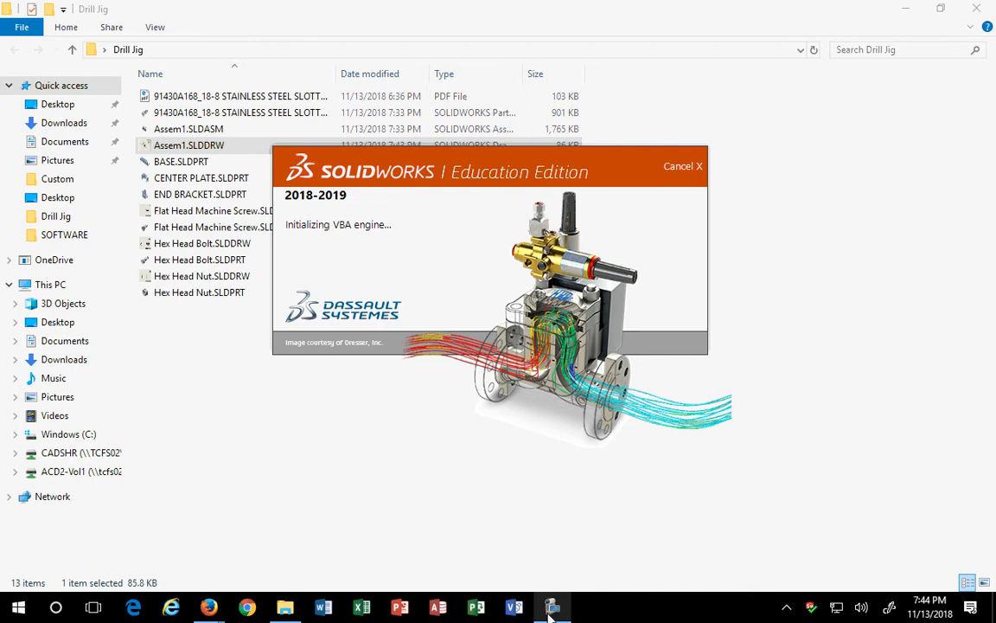
{"action": "left_click", "coordinate": [553, 608]}
{"action": "left_click", "coordinate": [93, 73]}
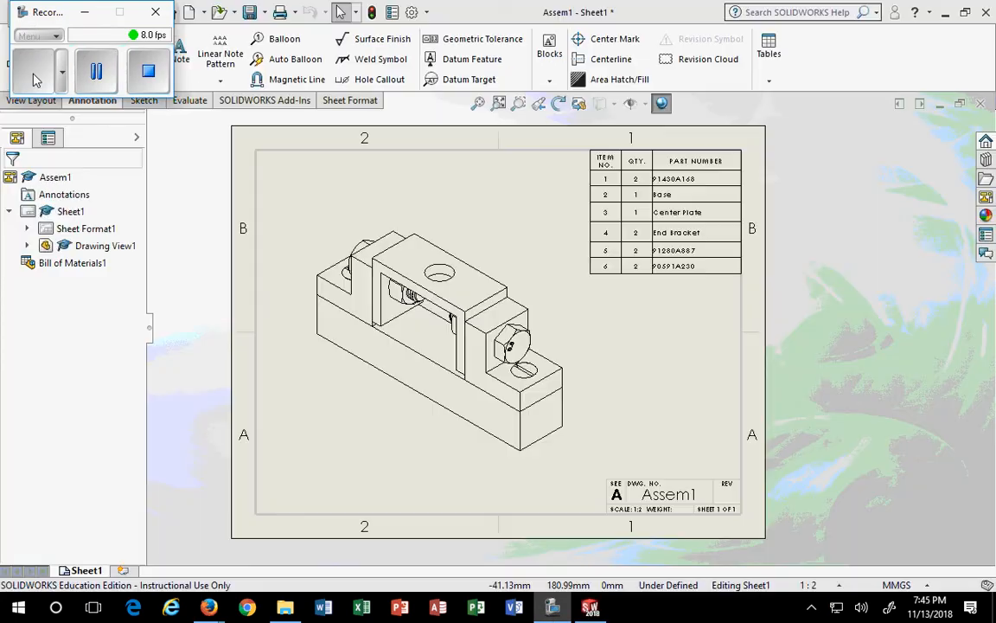
{"action": "left_click", "coordinate": [78, 8]}
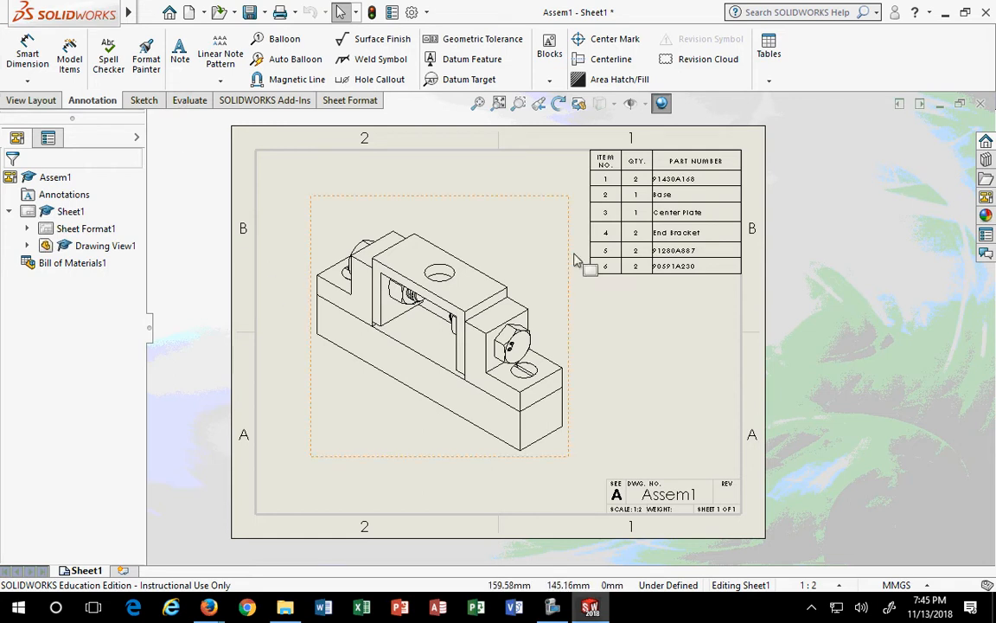
Examine the component names under Drawing View1's assembly and compare them with the part numbers in the bill of materials
{"action": "scroll", "coordinate": [725, 278], "scroll_direction": "up", "scroll_amount": 2}
{"action": "scroll", "coordinate": [698, 225], "scroll_direction": "down", "scroll_amount": 1}
{"action": "scroll", "coordinate": [648, 268], "scroll_direction": "down", "scroll_amount": 2}
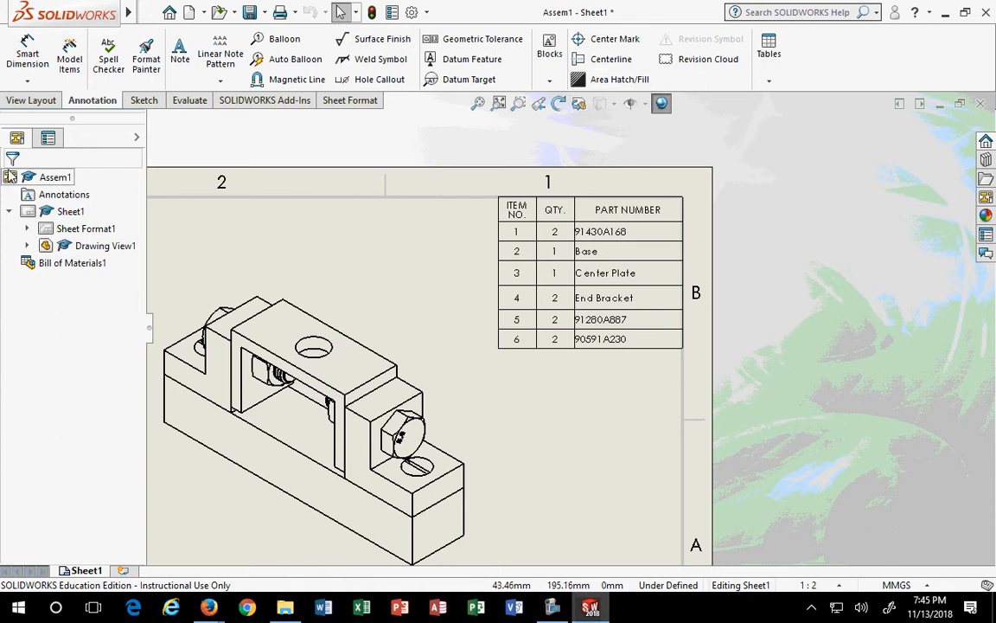
{"action": "left_click", "coordinate": [27, 245]}
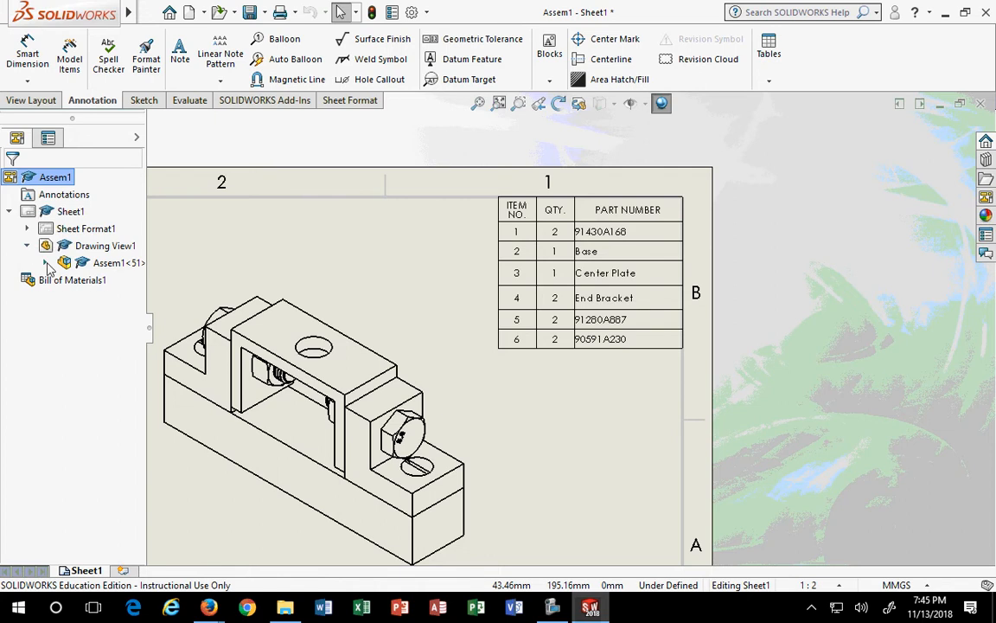
{"action": "left_click", "coordinate": [47, 263]}
{"action": "left_click_drag", "start_coordinate": [148, 333], "coordinate": [257, 353]}
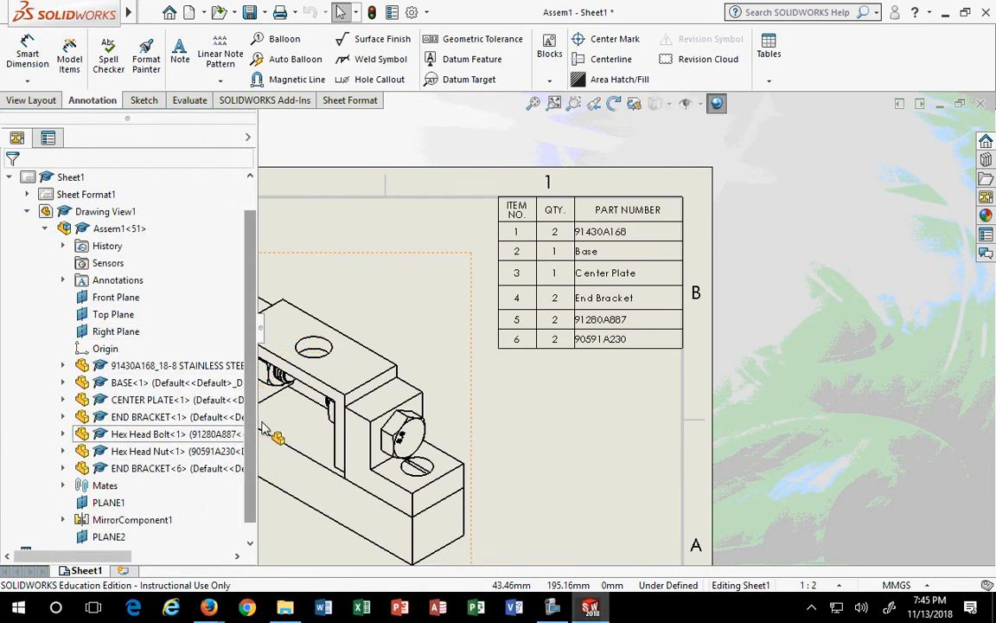
{"action": "left_click_drag", "start_coordinate": [263, 427], "coordinate": [484, 425]}
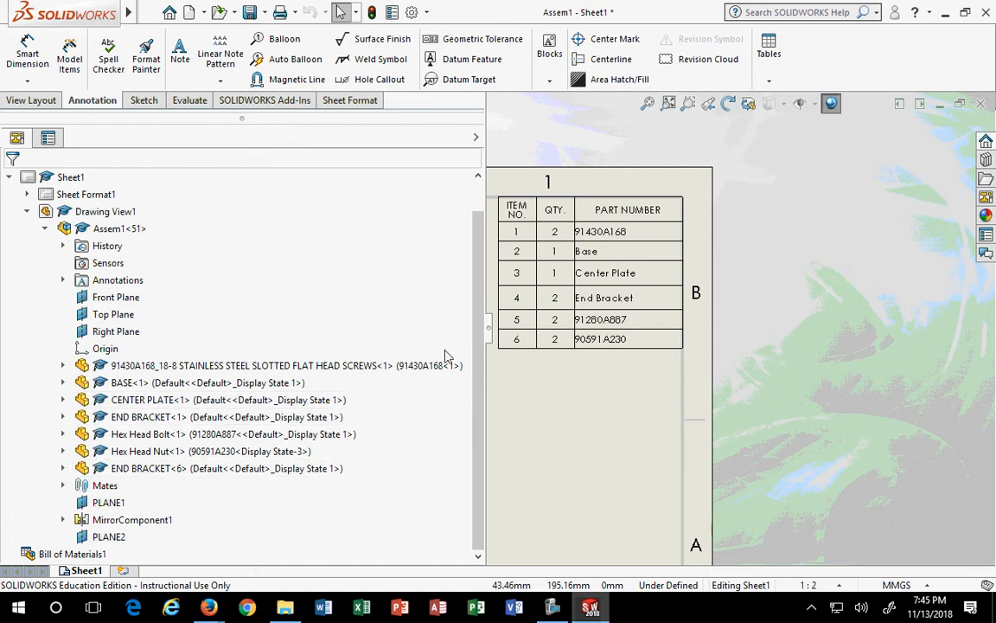
{"action": "left_click", "coordinate": [173, 382]}
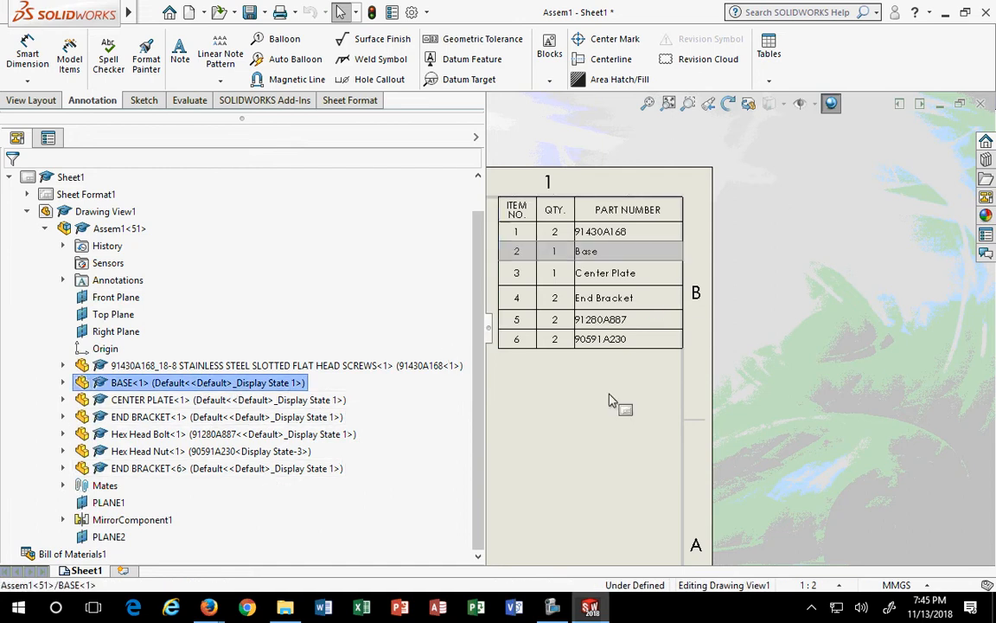
{"action": "left_click", "coordinate": [601, 268]}
{"action": "left_click", "coordinate": [507, 179]}
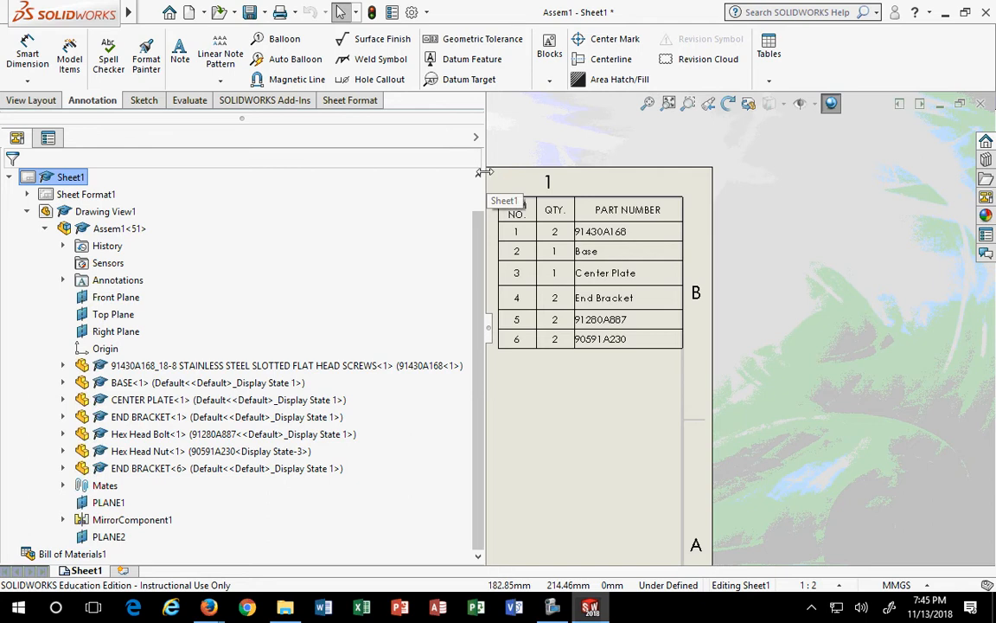
{"action": "left_click_drag", "start_coordinate": [482, 172], "coordinate": [117, 173]}
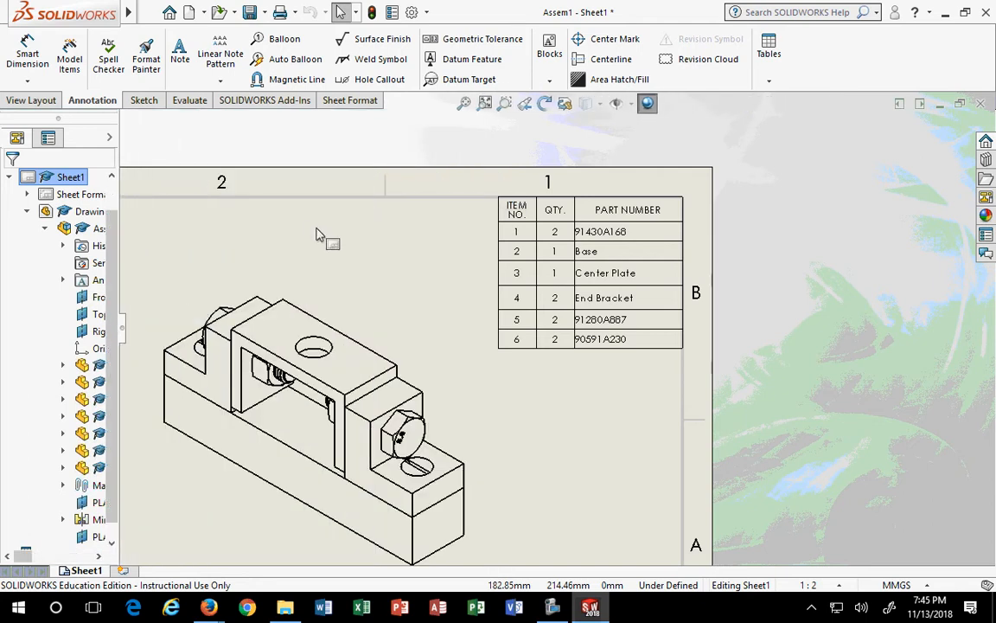
Delete the existing bill of materials table from Sheet1
{"action": "scroll", "coordinate": [394, 258], "scroll_direction": "up", "scroll_amount": 5}
{"action": "scroll", "coordinate": [521, 312], "scroll_direction": "down", "scroll_amount": 4}
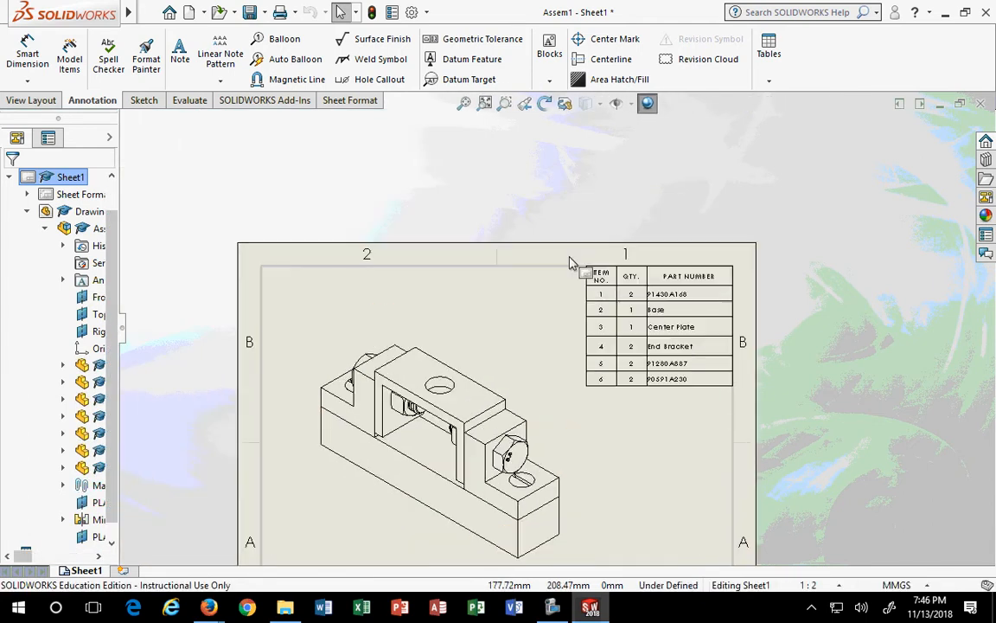
{"action": "left_click", "coordinate": [578, 263]}
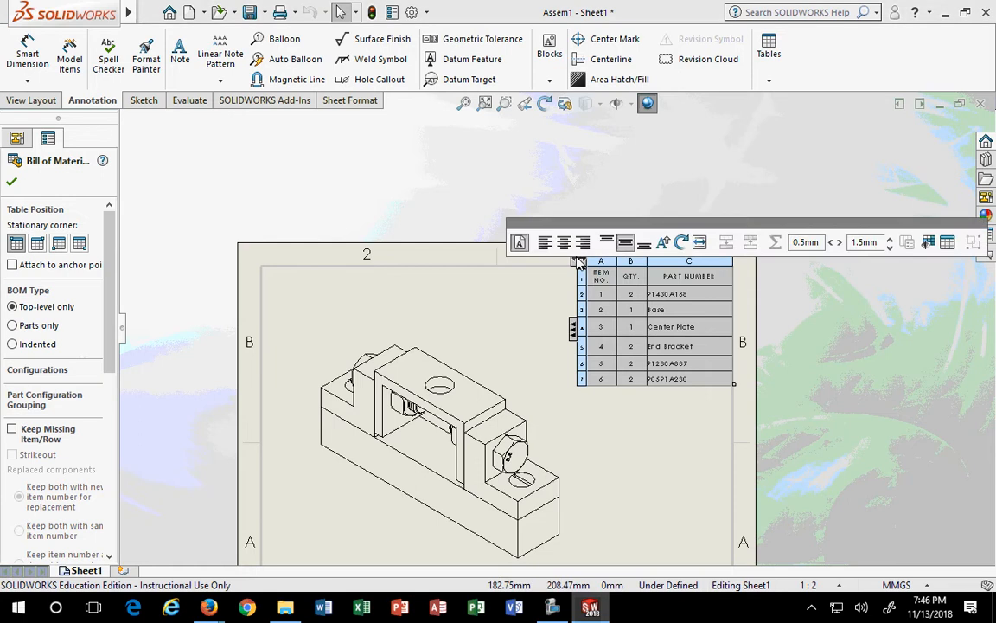
{"action": "key", "text": "Delete"}
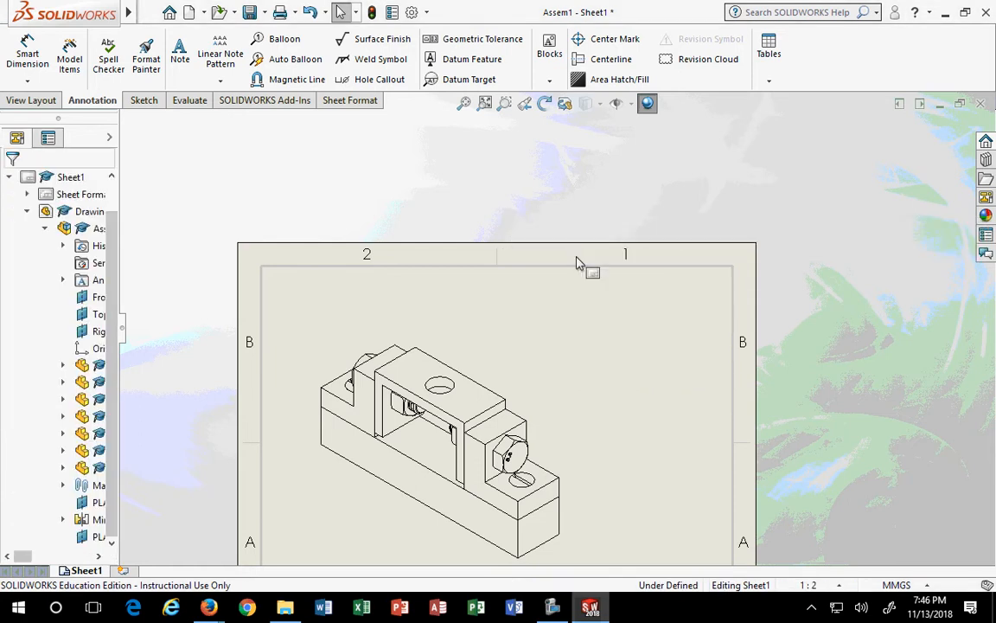
Insert a top-level bill of materials for the assembly view using the bom-standard template, placed along the sheet's upper border
{"action": "left_click", "coordinate": [769, 80]}
{"action": "left_click", "coordinate": [792, 136]}
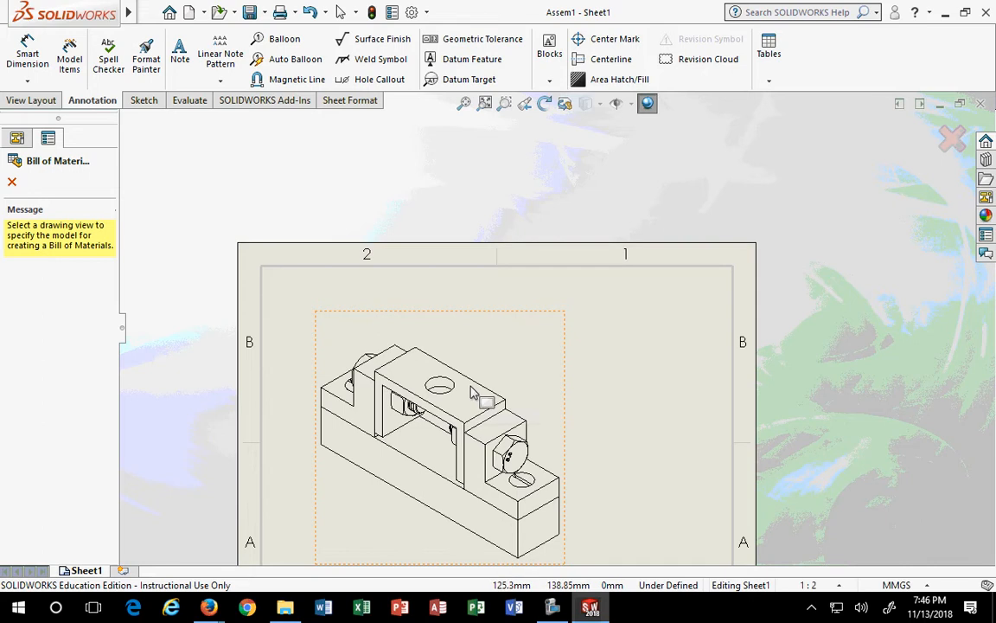
{"action": "left_click", "coordinate": [433, 356]}
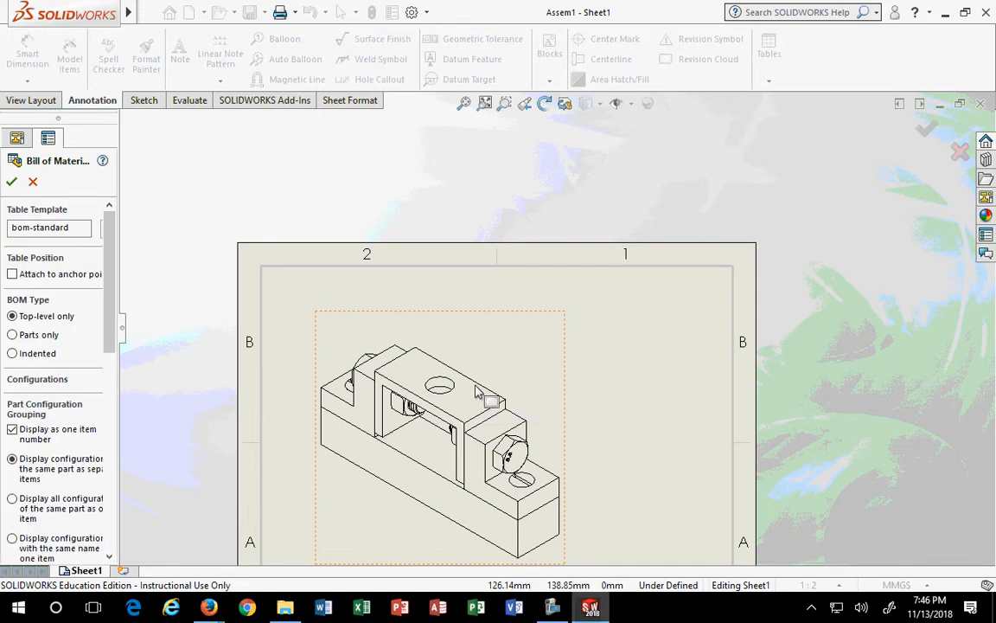
{"action": "left_click", "coordinate": [12, 180]}
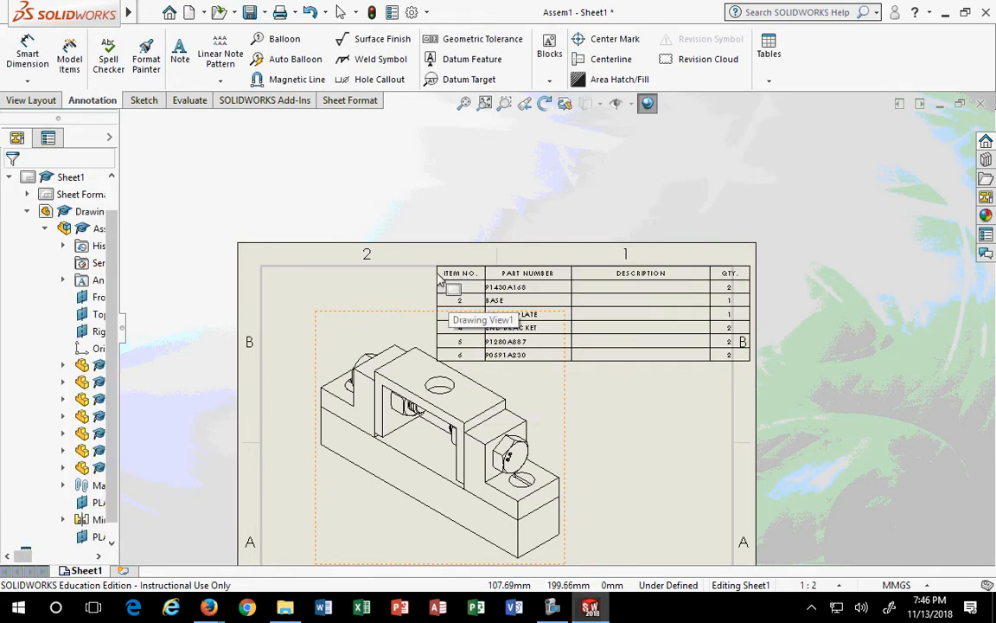
{"action": "left_click", "coordinate": [437, 268]}
Delete the DESCRIPTION column from the bill of materials and place the QTY. column between ITEM NO. and PART NUMBER
{"action": "scroll", "coordinate": [537, 329], "scroll_direction": "down", "scroll_amount": 1}
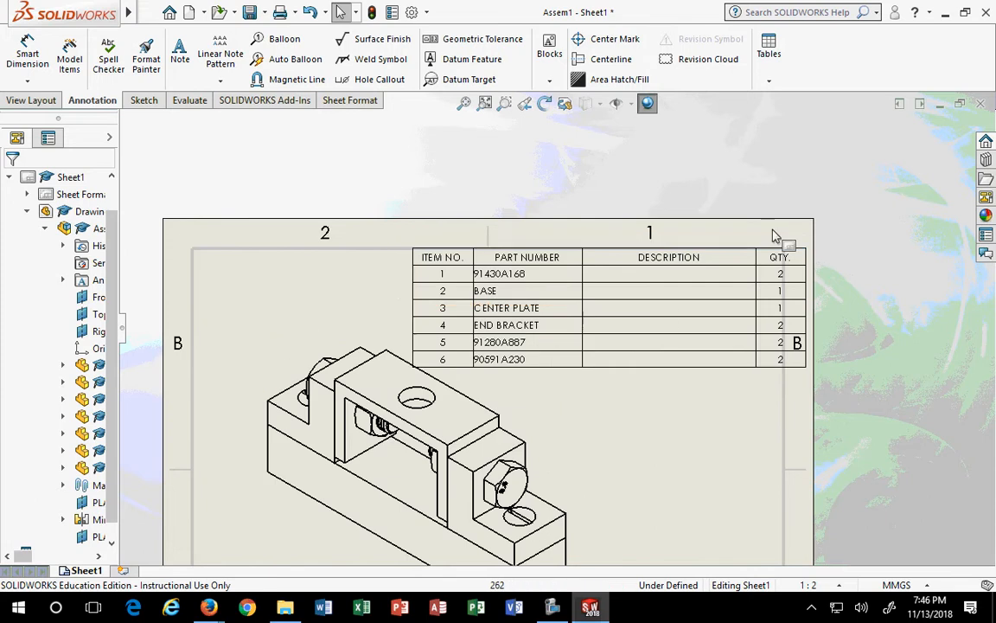
{"action": "left_click", "coordinate": [683, 242]}
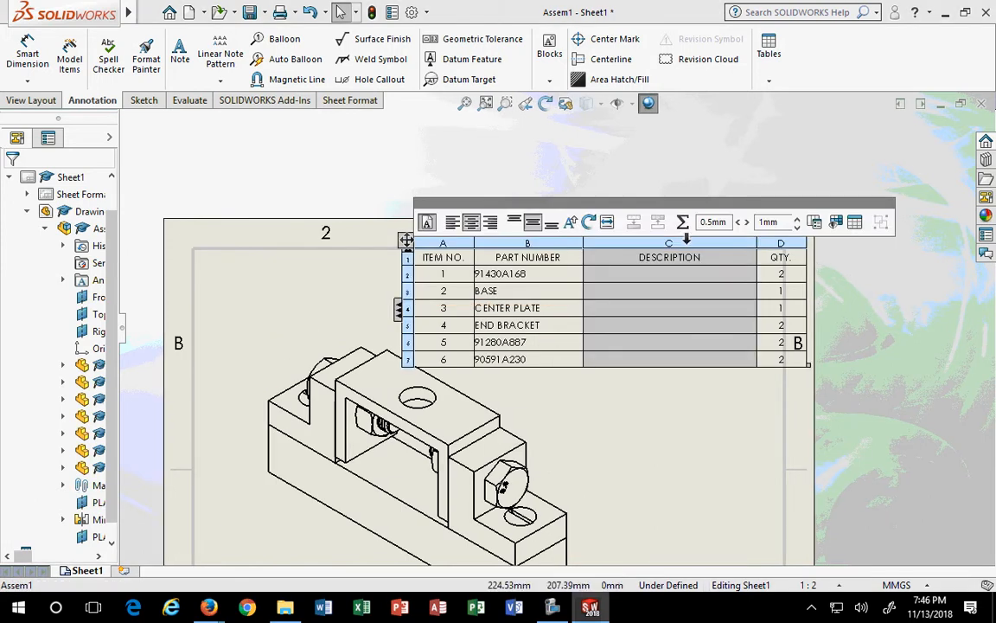
{"action": "right_click", "coordinate": [688, 242]}
{"action": "mouse_move", "coordinate": [731, 350]}
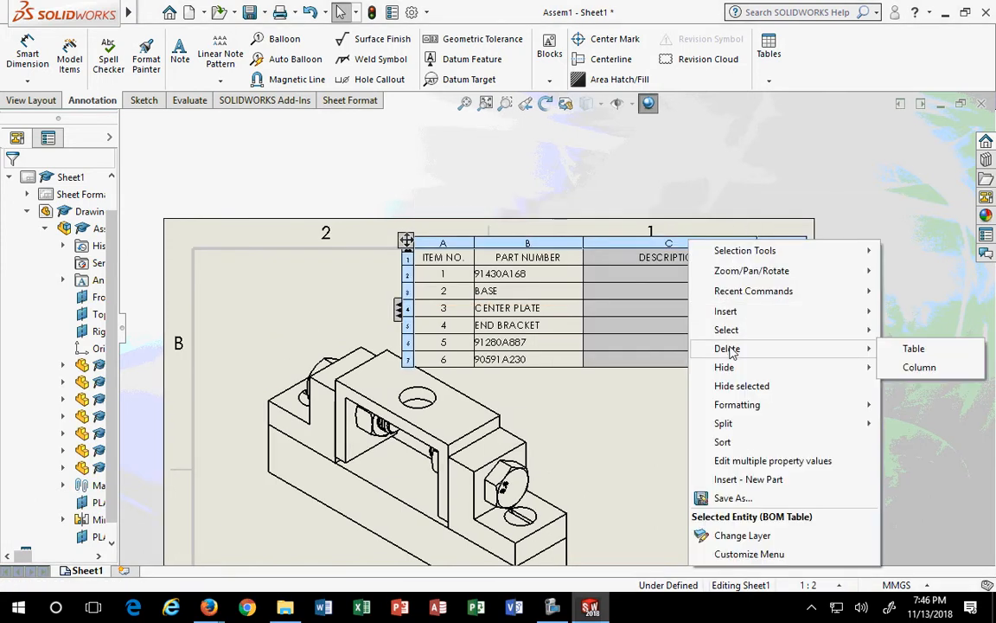
{"action": "left_click", "coordinate": [917, 367]}
{"action": "left_click_drag", "start_coordinate": [609, 238], "coordinate": [561, 256]}
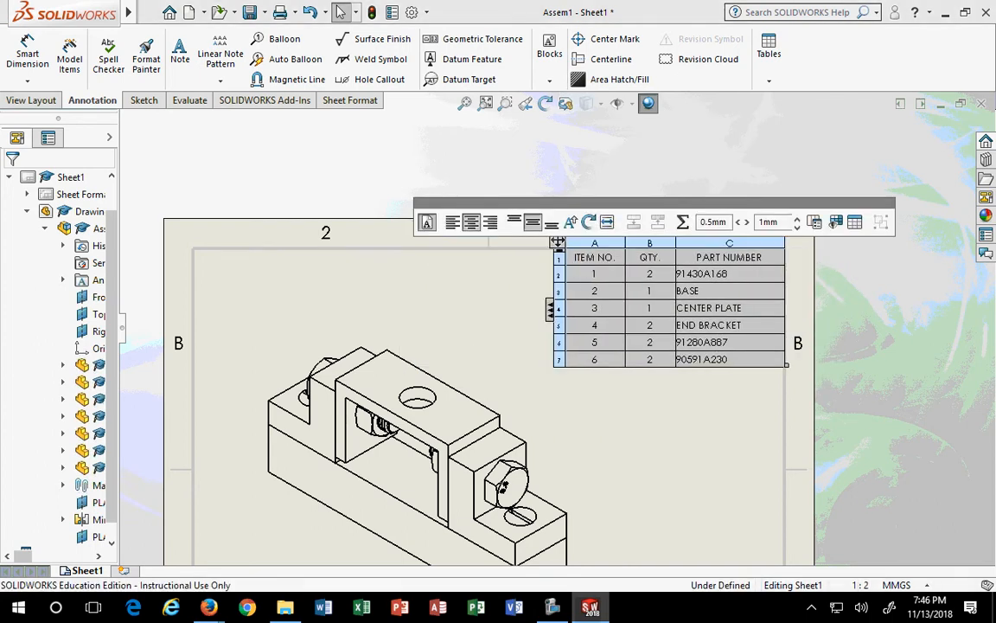
Narrow the ITEM NO. and QTY. columns and shift the bill of materials against the sheet's right-hand border line
{"action": "scroll", "coordinate": [692, 283], "scroll_direction": "down", "scroll_amount": 2}
{"action": "scroll", "coordinate": [640, 233], "scroll_direction": "down", "scroll_amount": 1}
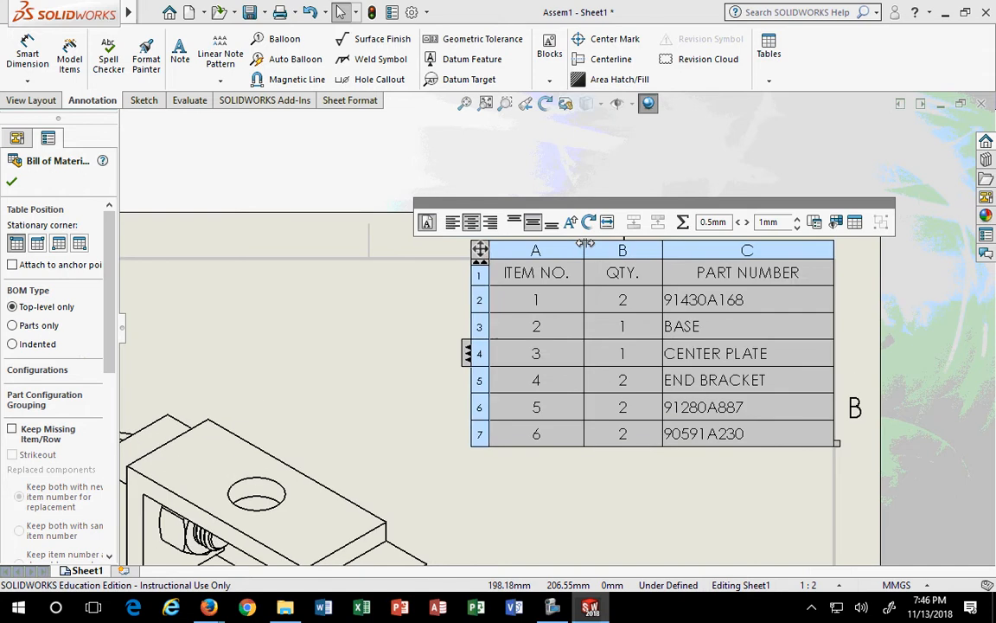
{"action": "left_click_drag", "start_coordinate": [584, 247], "coordinate": [545, 251]}
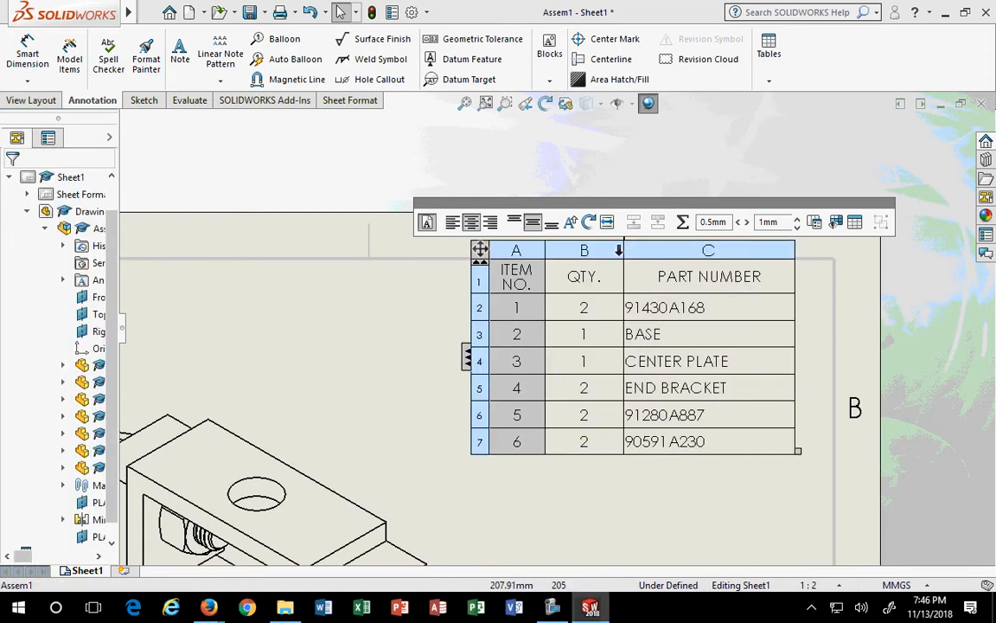
{"action": "left_click_drag", "start_coordinate": [623, 251], "coordinate": [596, 250]}
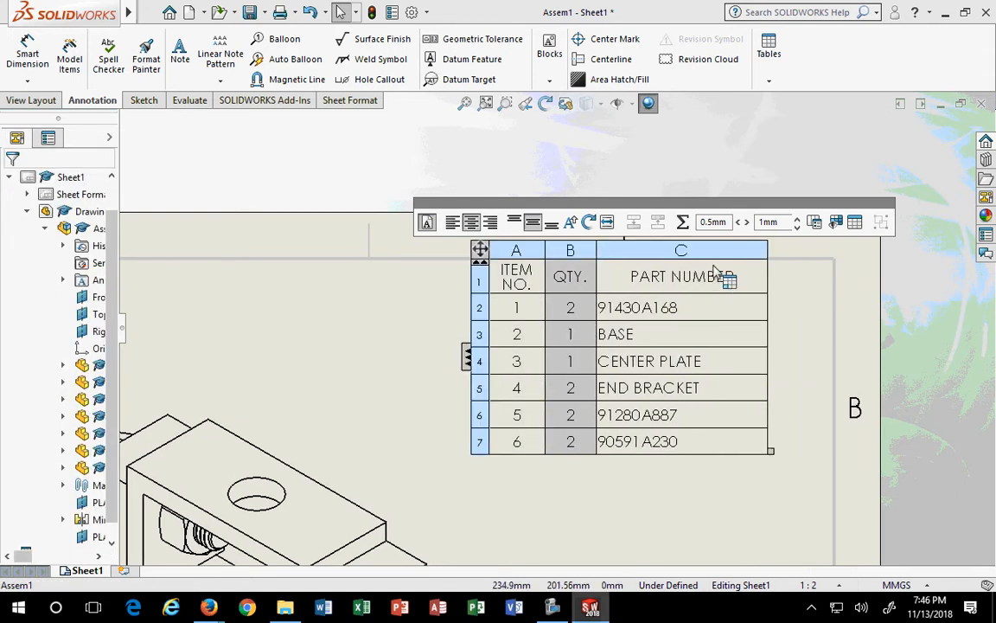
{"action": "left_click_drag", "start_coordinate": [479, 249], "coordinate": [536, 253]}
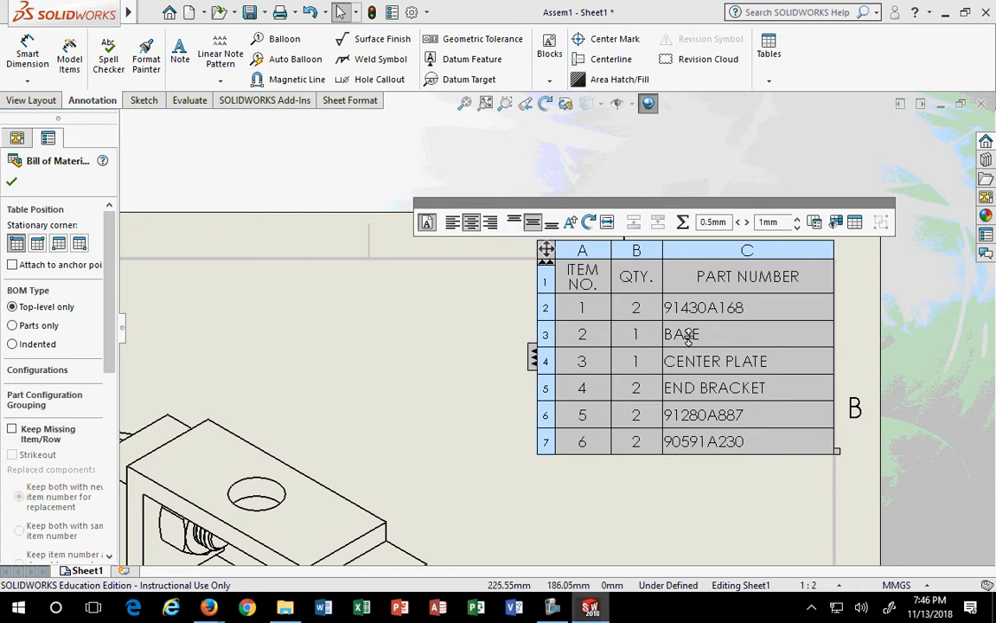
{"action": "left_click", "coordinate": [883, 368]}
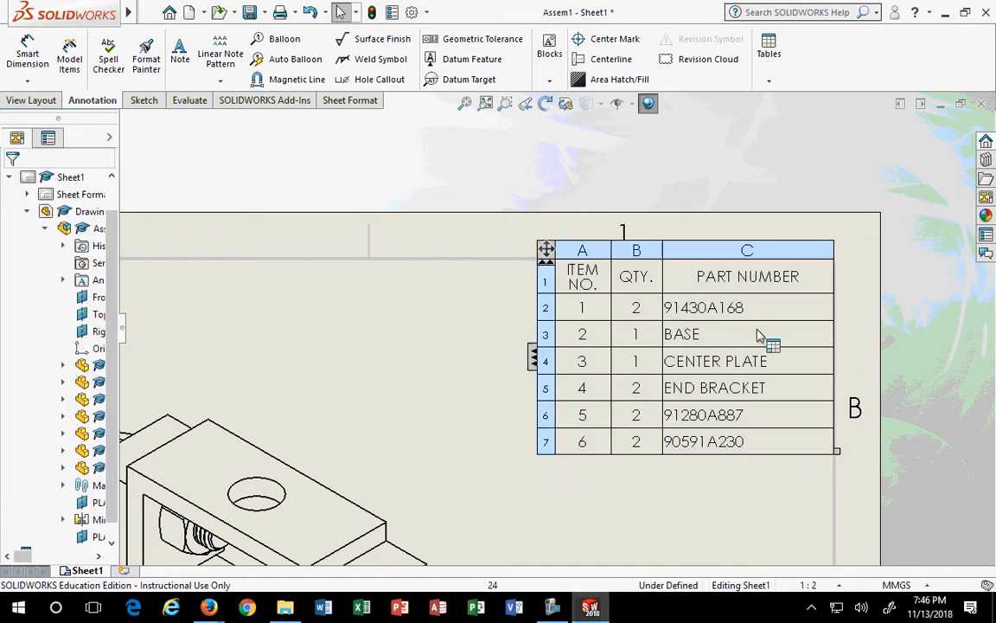
{"action": "left_click", "coordinate": [739, 316]}
{"action": "right_click", "coordinate": [739, 320]}
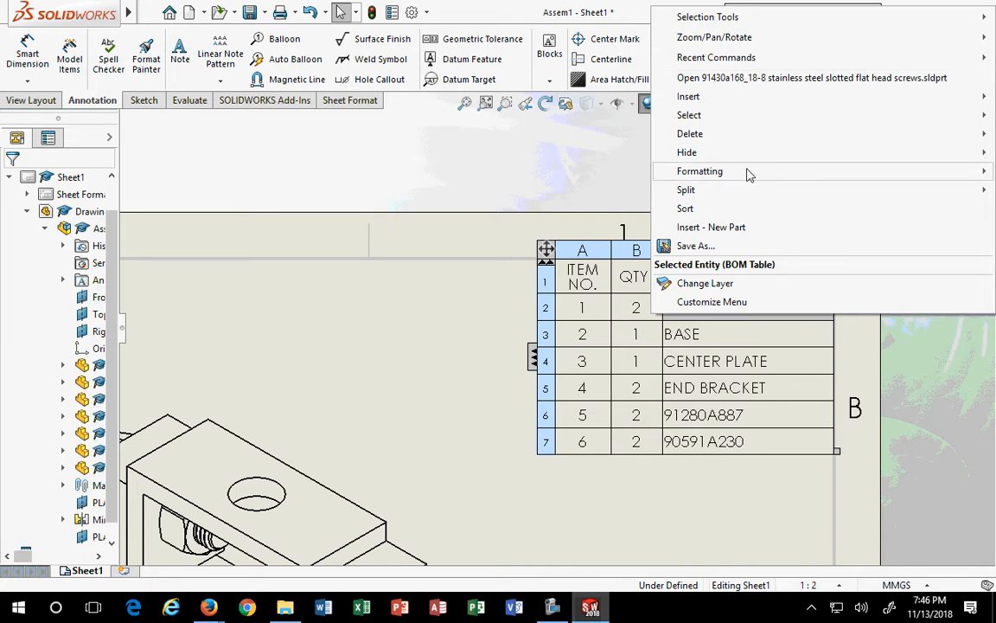
{"action": "mouse_move", "coordinate": [749, 176]}
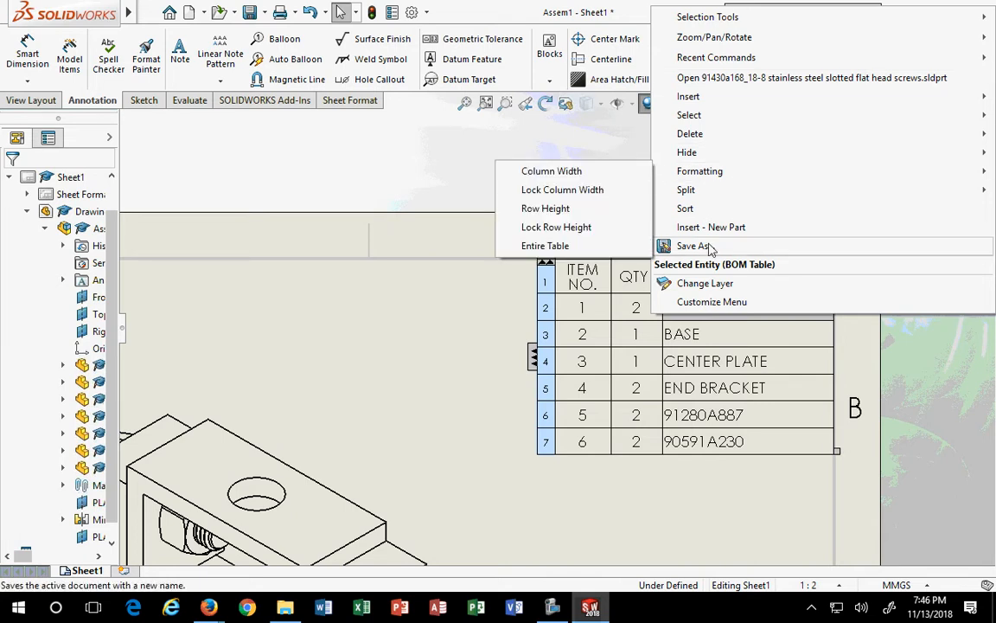
{"action": "left_click", "coordinate": [445, 324]}
{"action": "left_click", "coordinate": [562, 273]}
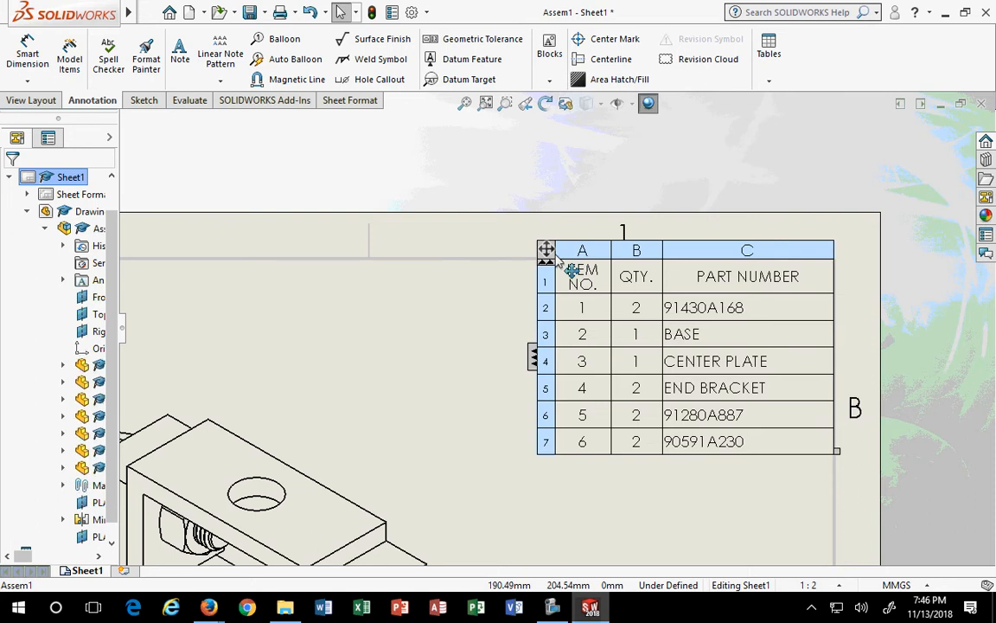
Try to edit the ITEM NO. header and the first item number cell, keeping that cell linked to the assembly
{"action": "left_click", "coordinate": [547, 250]}
{"action": "double_click", "coordinate": [547, 250]}
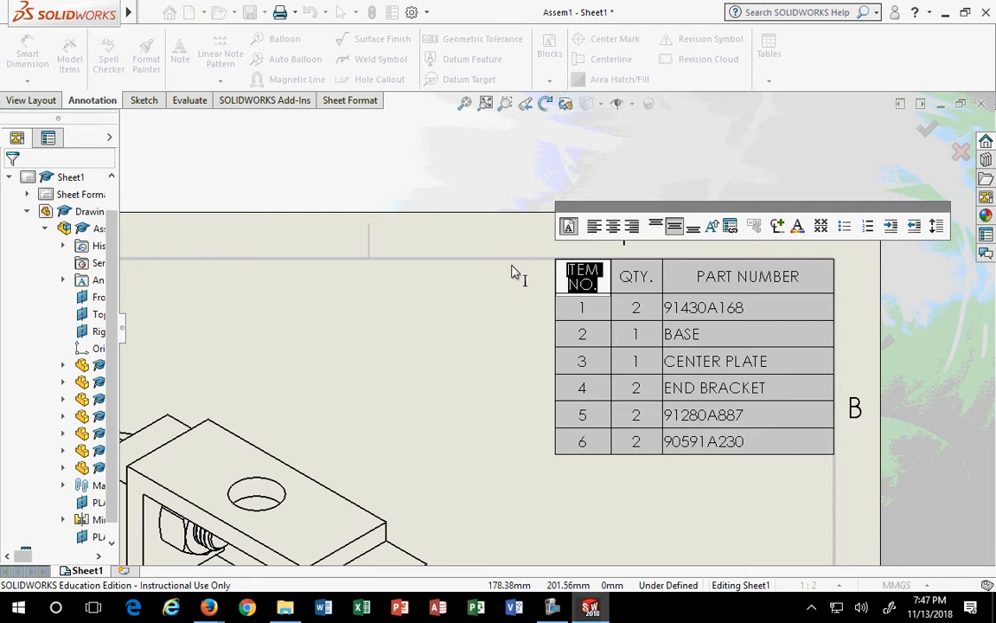
{"action": "left_click", "coordinate": [582, 310]}
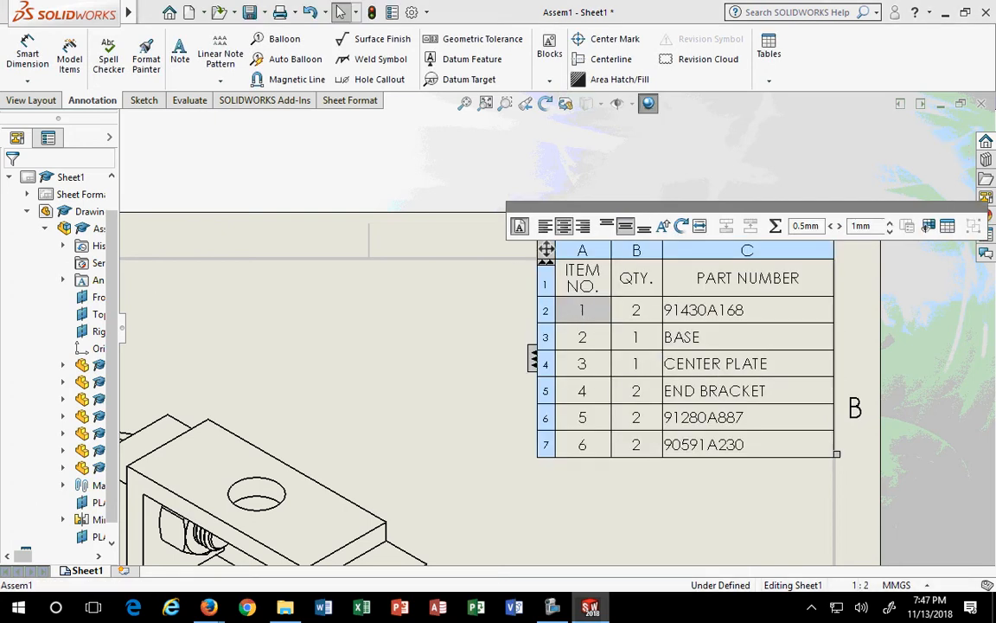
{"action": "double_click", "coordinate": [582, 309]}
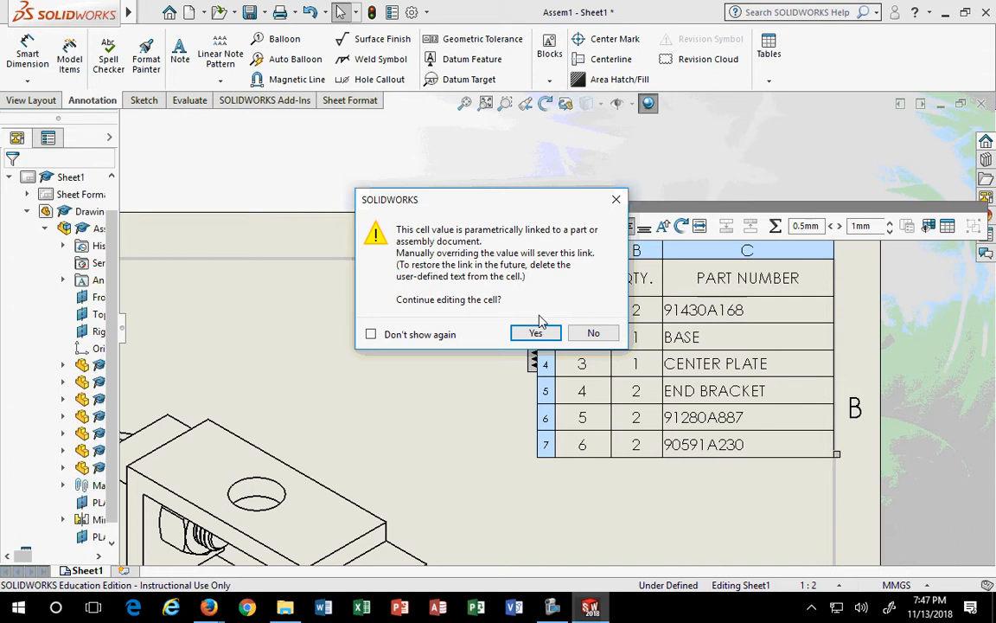
{"action": "left_click", "coordinate": [592, 334]}
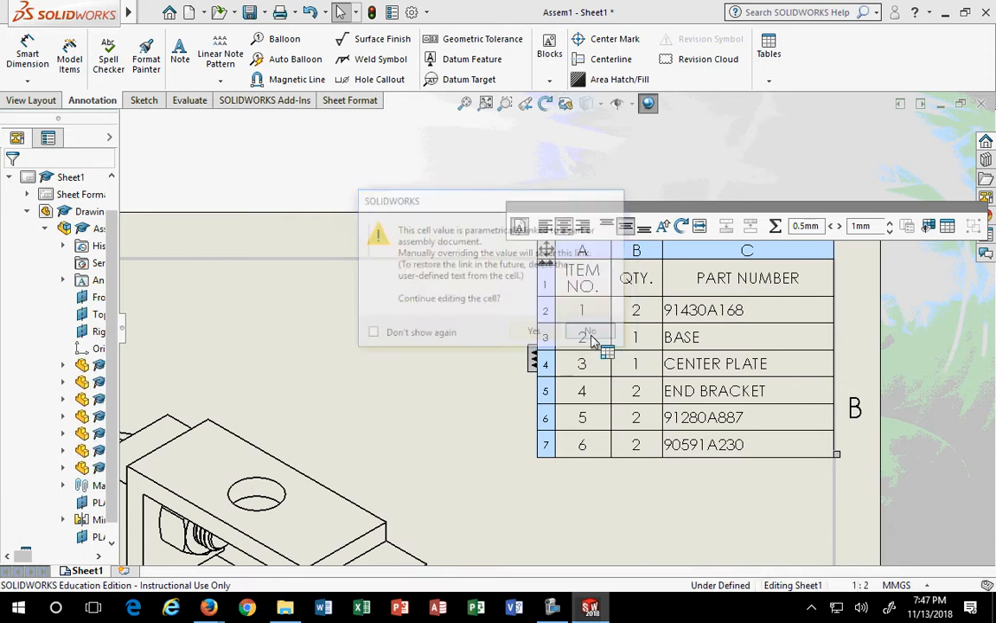
{"action": "scroll", "coordinate": [647, 470], "scroll_direction": "up", "scroll_amount": 2}
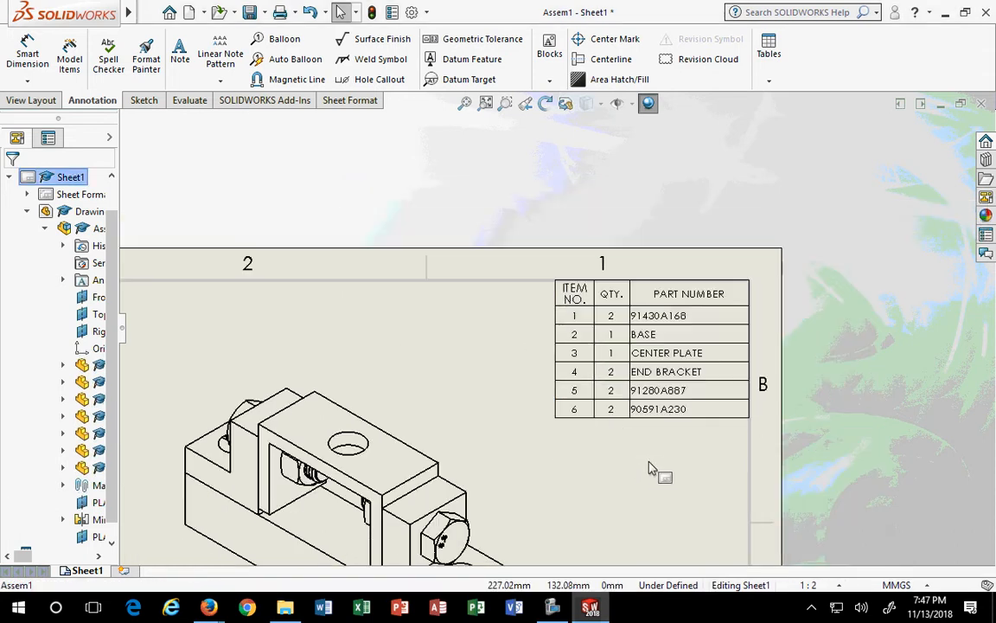
{"action": "scroll", "coordinate": [705, 373], "scroll_direction": "down", "scroll_amount": 3}
{"action": "left_click", "coordinate": [705, 374]}
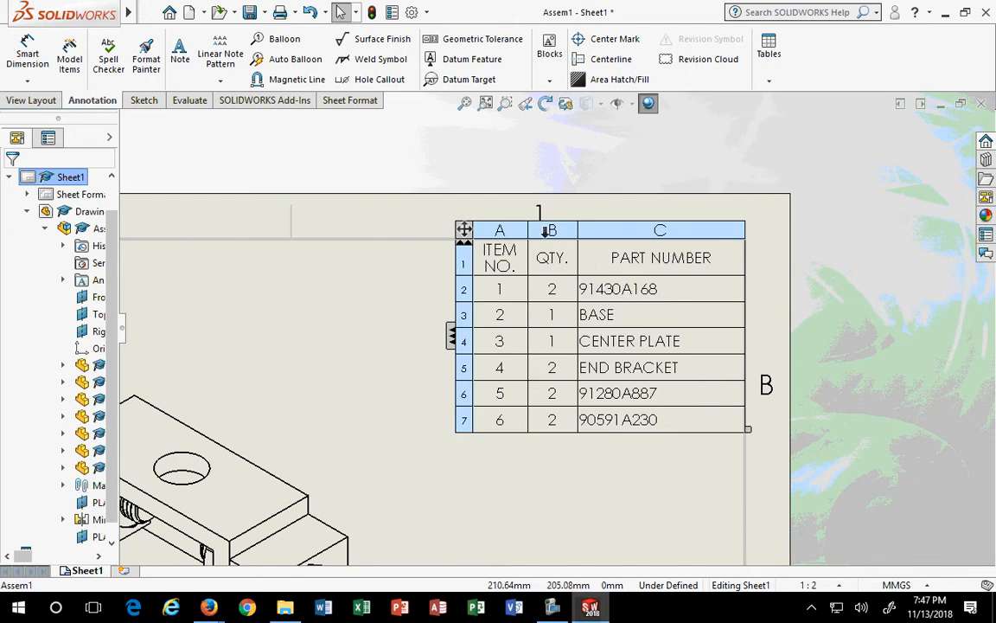
{"action": "left_click", "coordinate": [372, 268]}
{"action": "scroll", "coordinate": [400, 298], "scroll_direction": "up", "scroll_amount": 4}
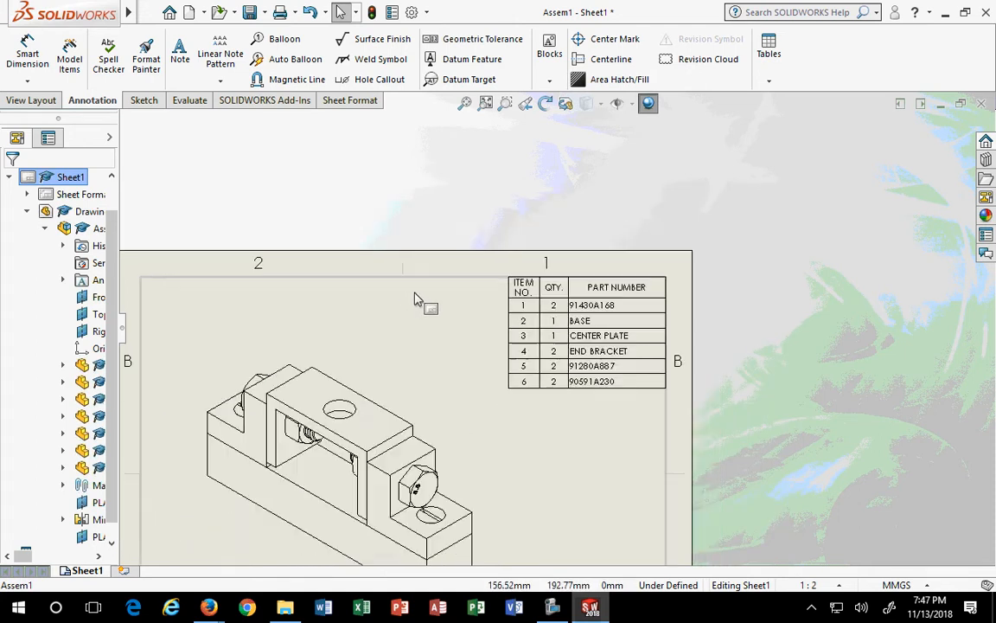
{"action": "scroll", "coordinate": [484, 406], "scroll_direction": "down", "scroll_amount": 2}
{"action": "scroll", "coordinate": [614, 394], "scroll_direction": "down", "scroll_amount": 2}
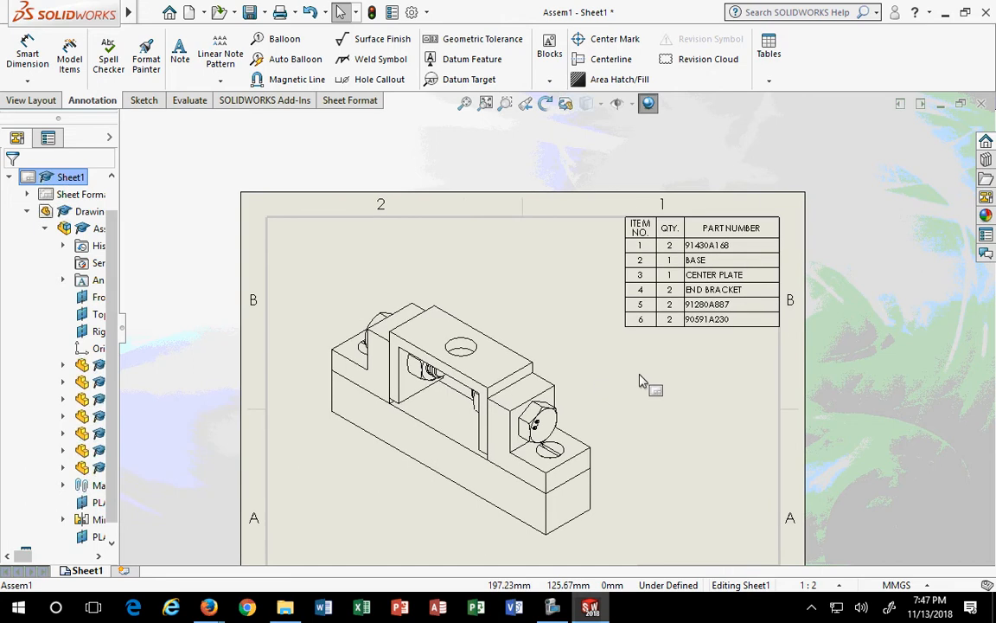
Try to edit the 91430A168 part number cell in the bill of materials, cancelling without breaking its link
{"action": "left_click", "coordinate": [669, 288]}
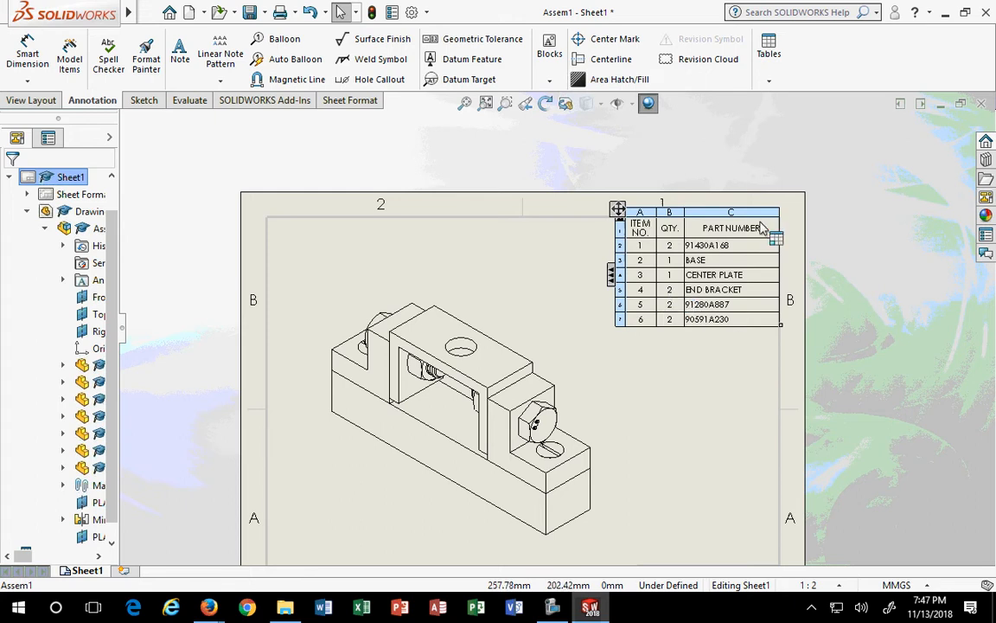
{"action": "scroll", "coordinate": [761, 223], "scroll_direction": "down", "scroll_amount": 2}
{"action": "double_click", "coordinate": [692, 270]}
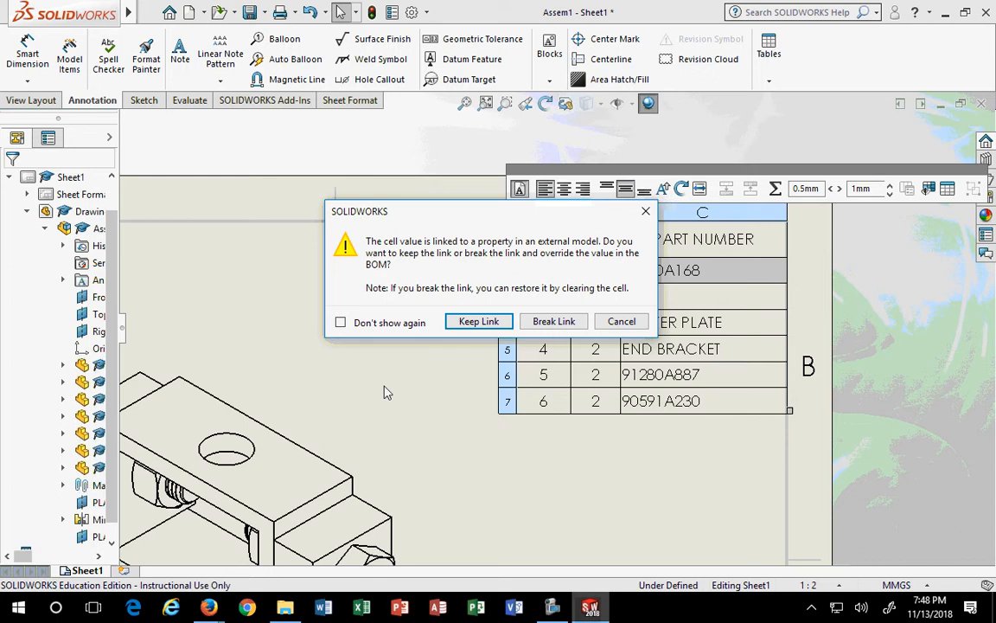
{"action": "left_click", "coordinate": [621, 320]}
{"action": "left_click", "coordinate": [677, 471]}
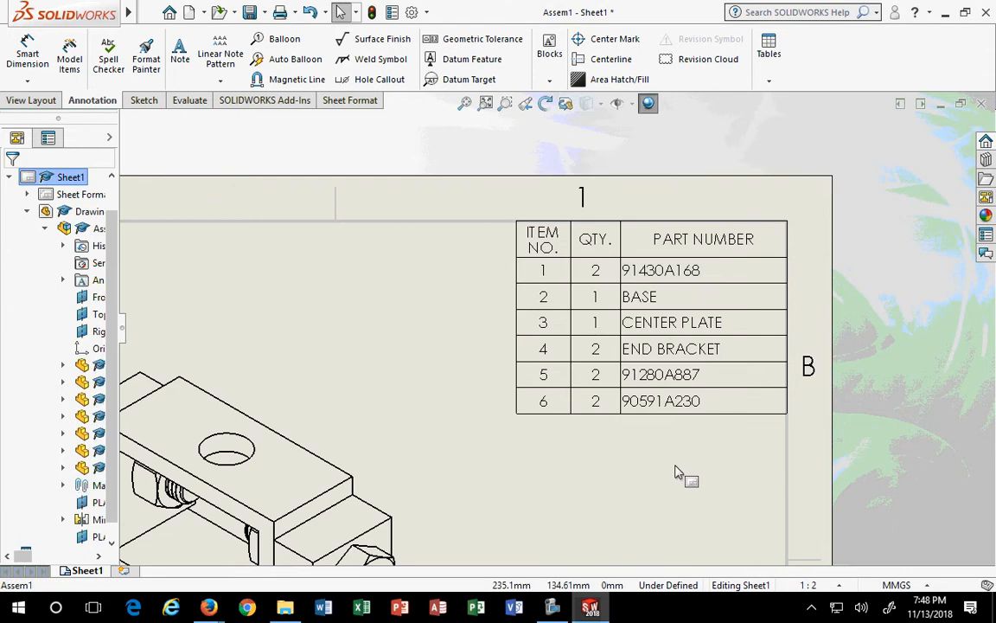
Start the Balloon command for the assembly view and place an unattached balloon in the empty area above the base's left end
{"action": "scroll", "coordinate": [677, 472], "scroll_direction": "up", "scroll_amount": 5}
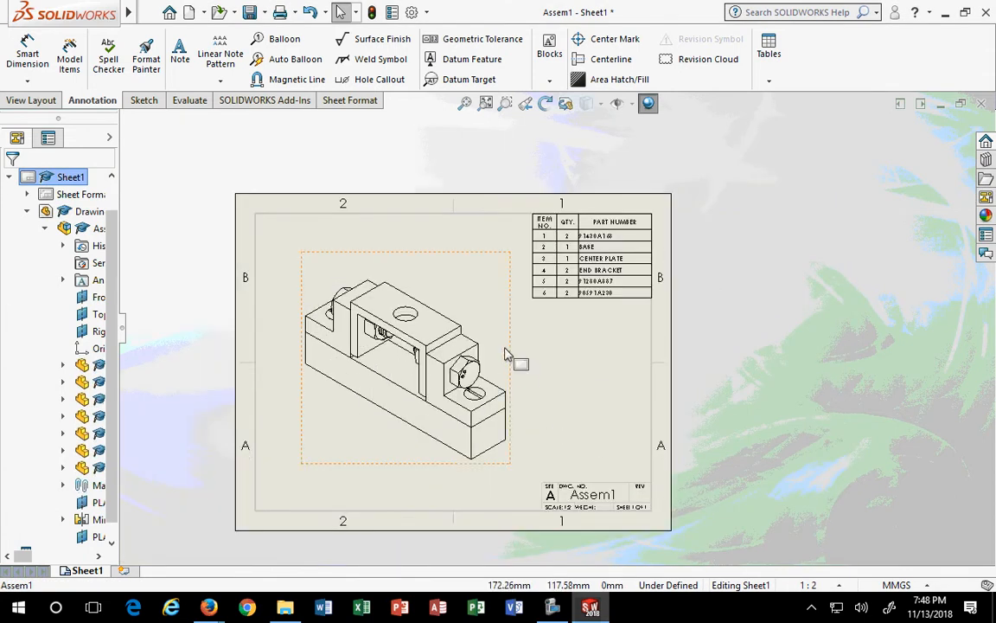
{"action": "scroll", "coordinate": [508, 354], "scroll_direction": "down", "scroll_amount": 2}
{"action": "left_click", "coordinate": [516, 335]}
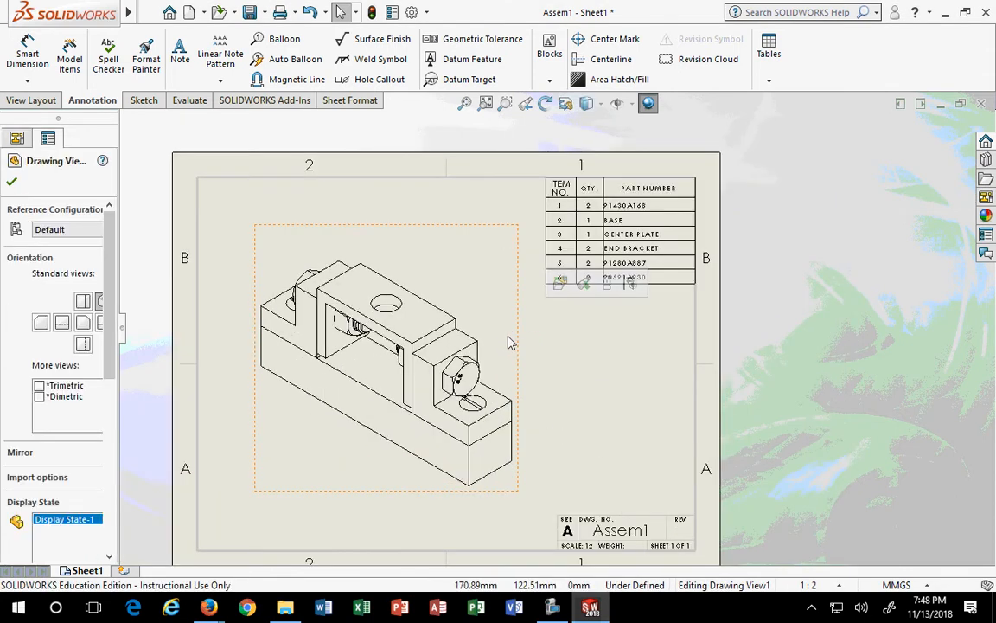
{"action": "left_click", "coordinate": [283, 40]}
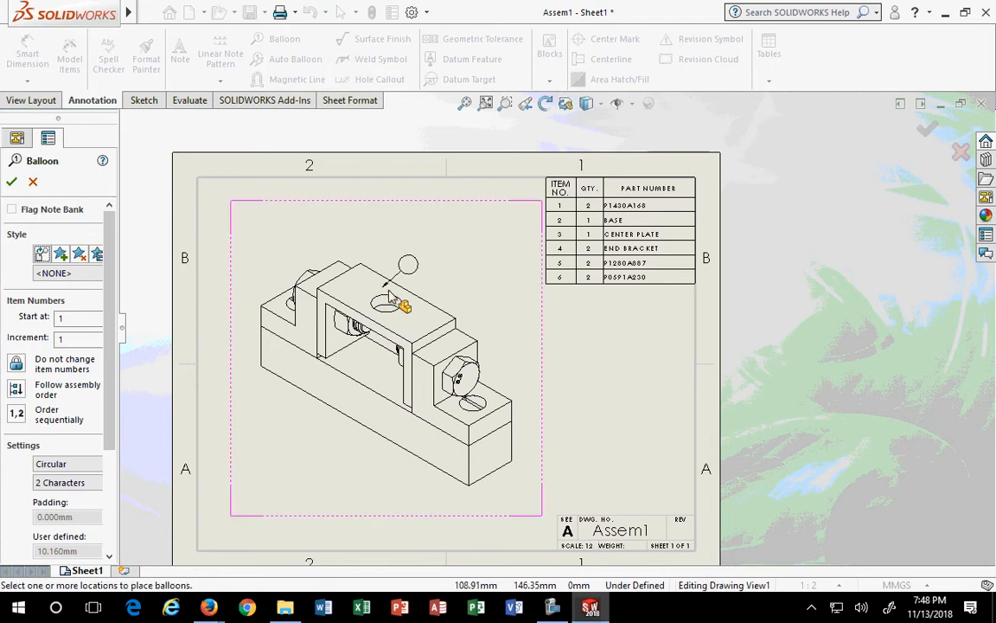
{"action": "left_click", "coordinate": [258, 247]}
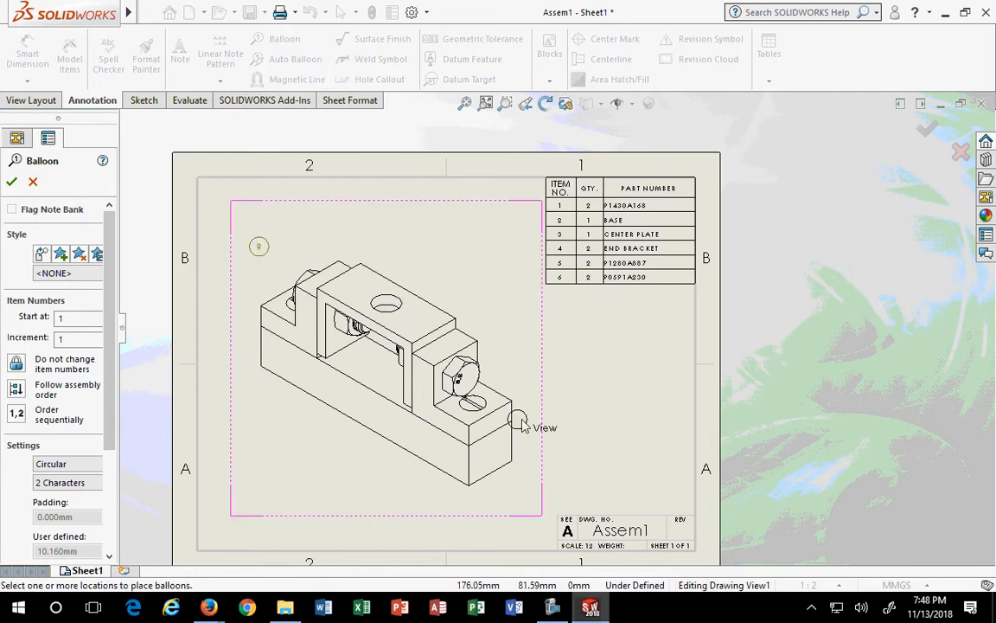
Add balloons pointing to the center plate and the right end bracket, placing both above the assembly
{"action": "scroll", "coordinate": [259, 256], "scroll_direction": "down", "scroll_amount": 2}
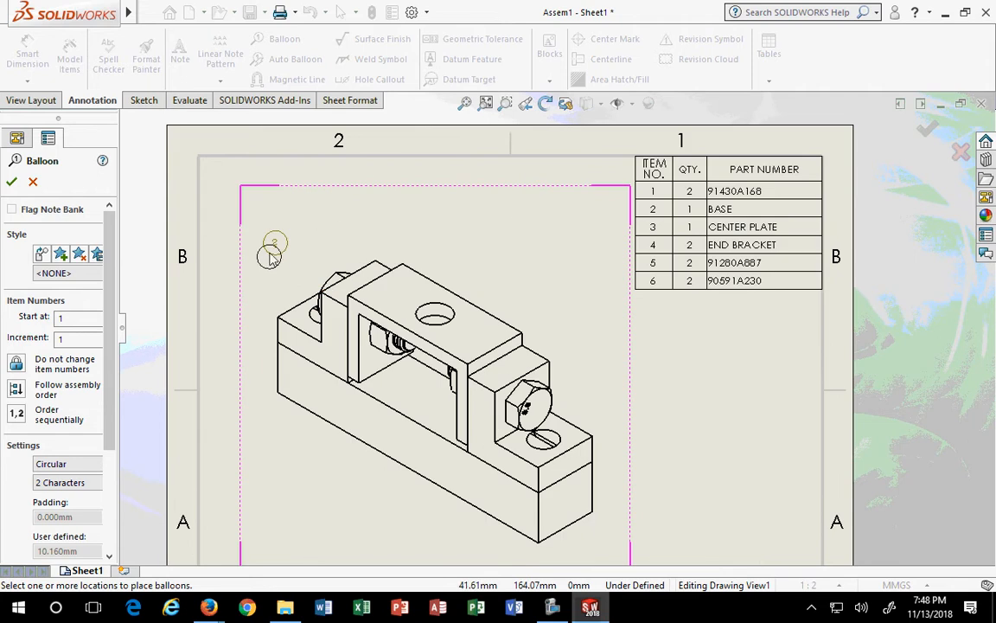
{"action": "left_click", "coordinate": [471, 302]}
{"action": "left_click", "coordinate": [502, 262]}
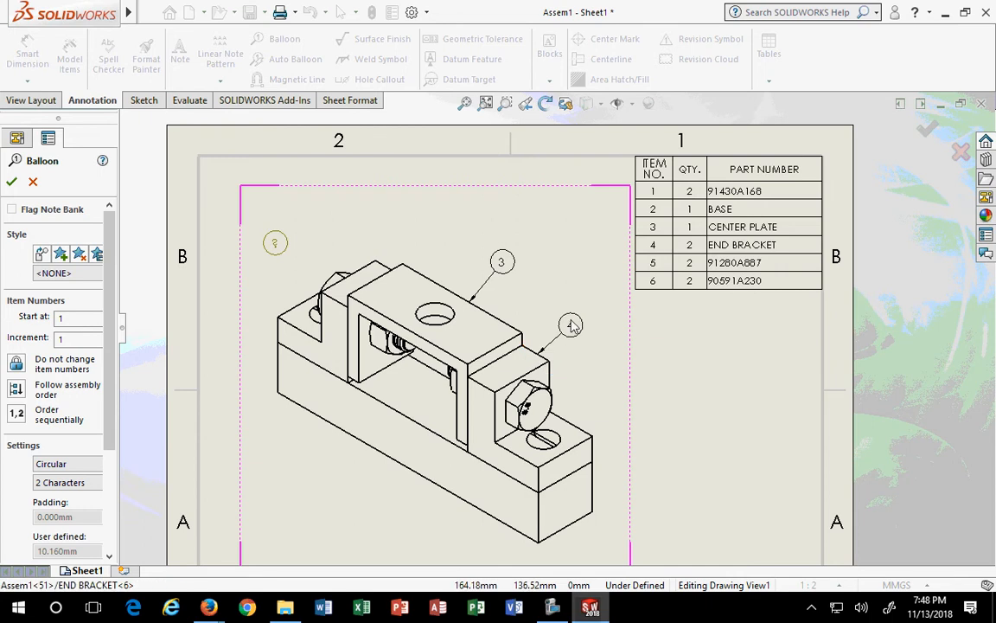
{"action": "left_click", "coordinate": [586, 281]}
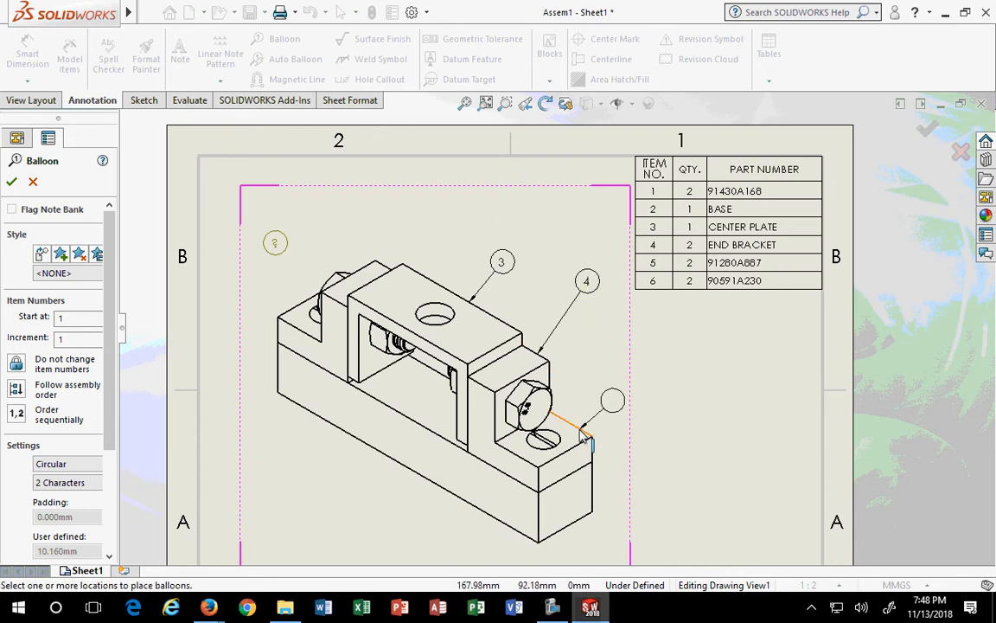
Add balloons pointing to the right hex head bolt and the base's lower edge, placed just outside the assembly
{"action": "left_click", "coordinate": [550, 410]}
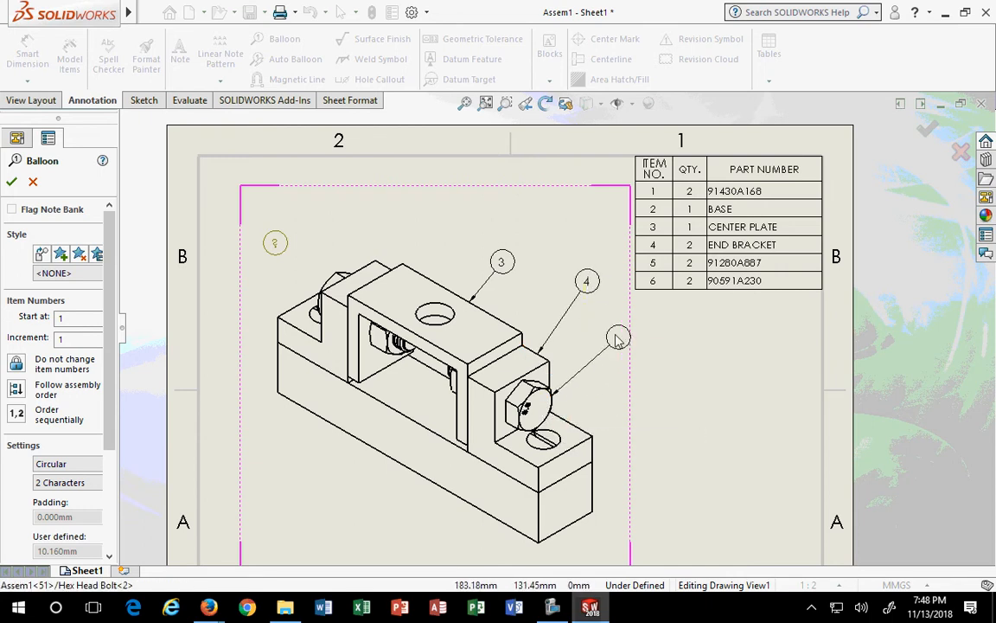
{"action": "left_click", "coordinate": [603, 357]}
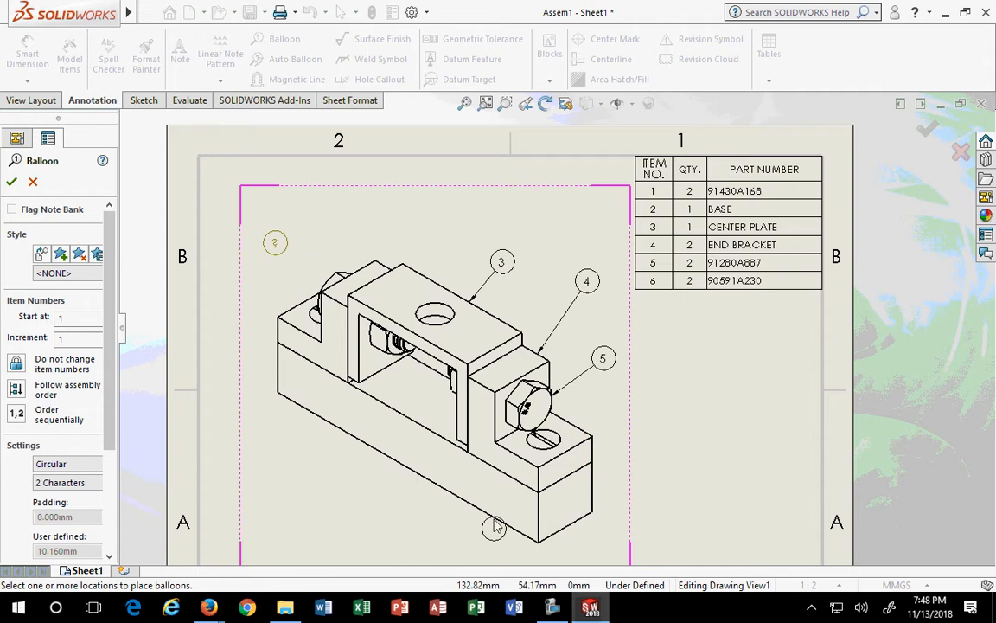
{"action": "left_click", "coordinate": [383, 457]}
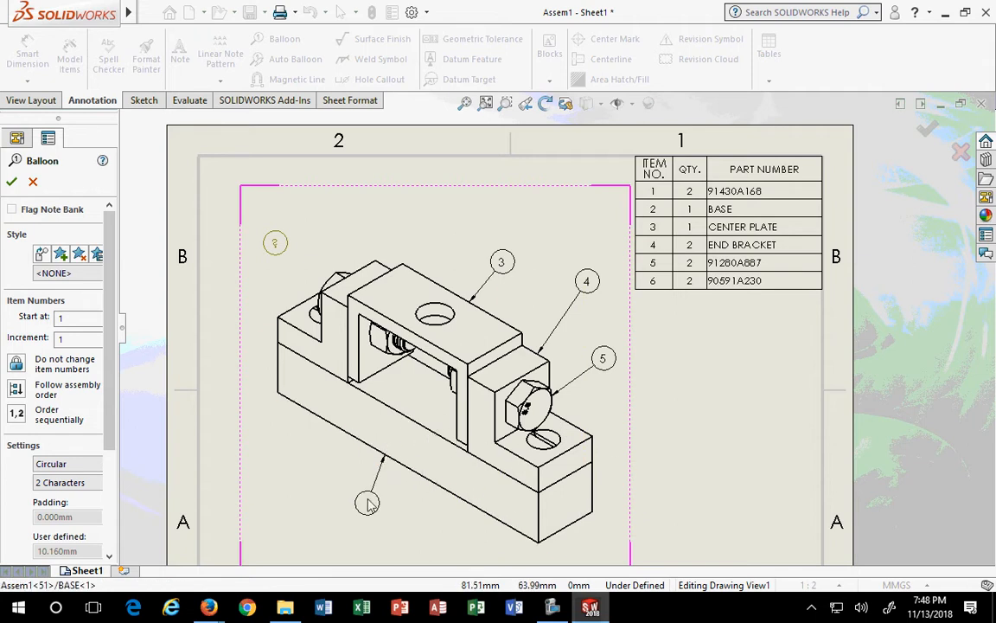
{"action": "left_click", "coordinate": [368, 505]}
Place three unattached balloons in the empty space above the center plate
{"action": "left_click", "coordinate": [403, 204]}
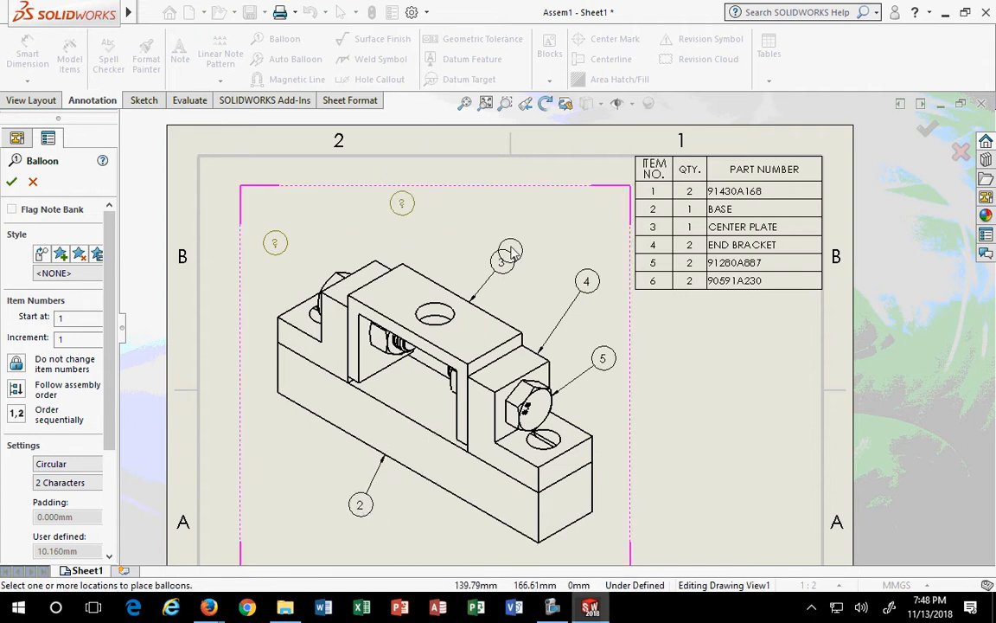
{"action": "left_click", "coordinate": [462, 213]}
{"action": "left_click", "coordinate": [537, 219]}
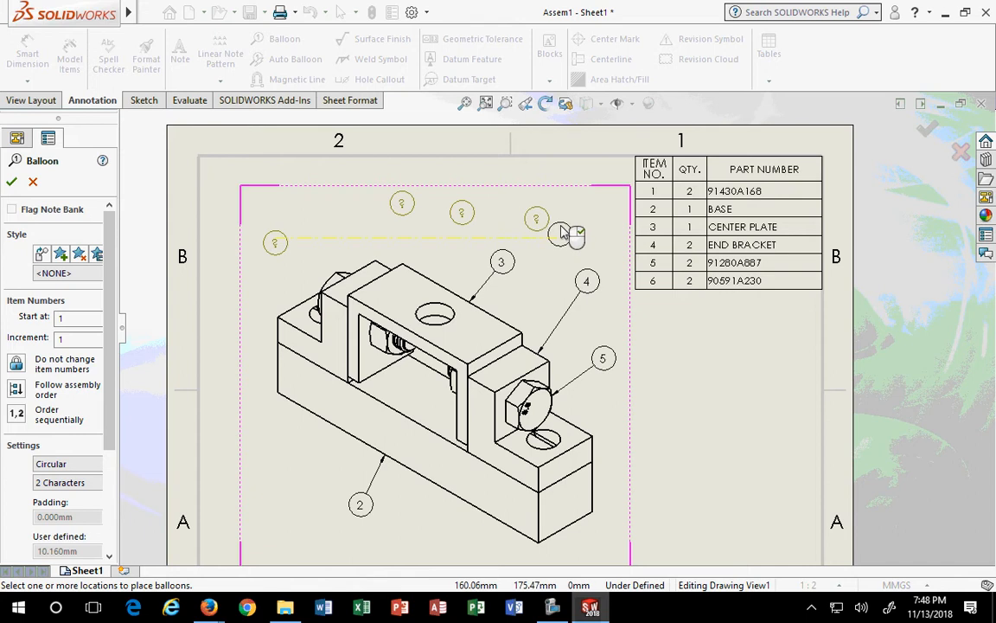
Place two more unattached balloons in the empty space above the assembly's left end and end the Balloon command
{"action": "left_click", "coordinate": [330, 204]}
{"action": "left_click", "coordinate": [228, 198]}
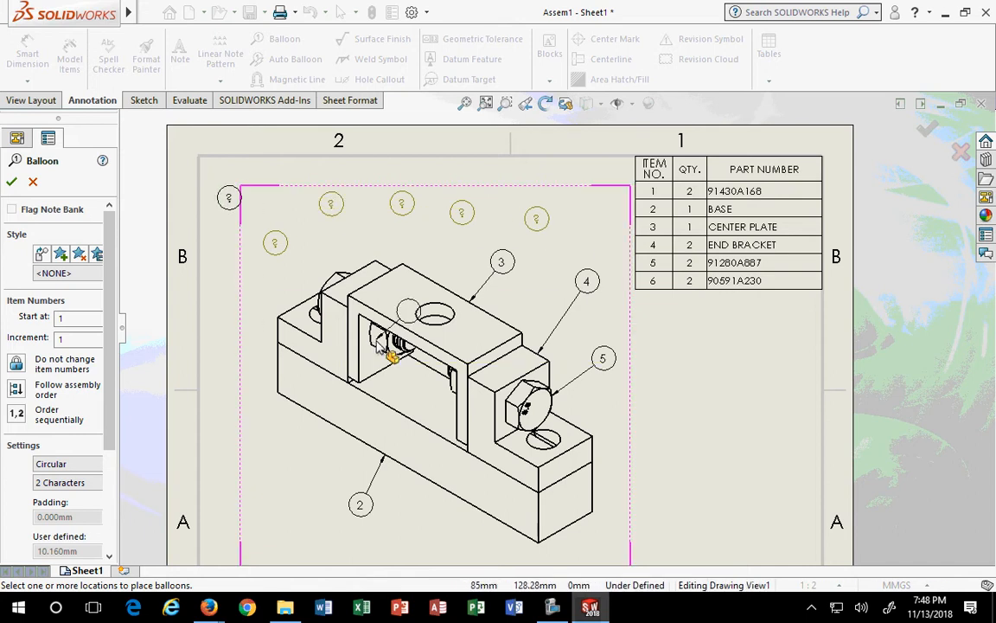
{"action": "key", "text": "Escape"}
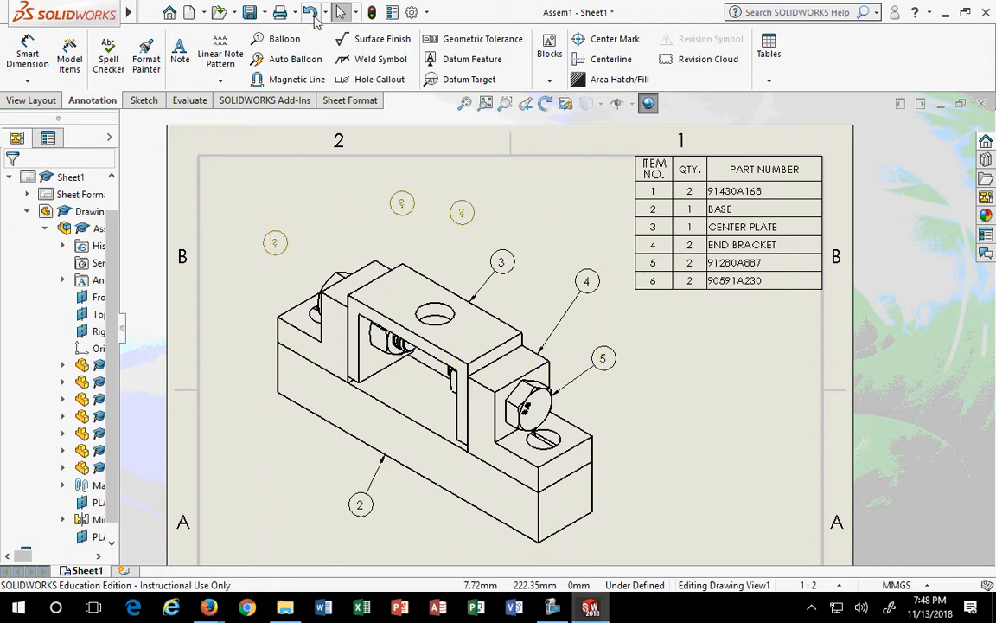
Undo all the manually placed balloons on the assembly view
{"action": "left_click", "coordinate": [312, 14]}
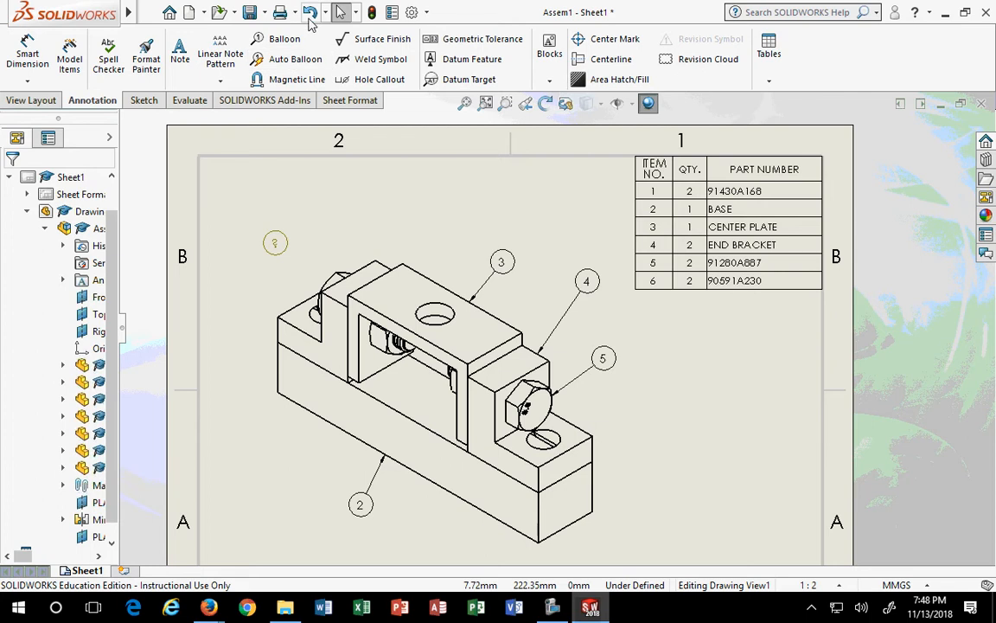
{"action": "left_click", "coordinate": [311, 14]}
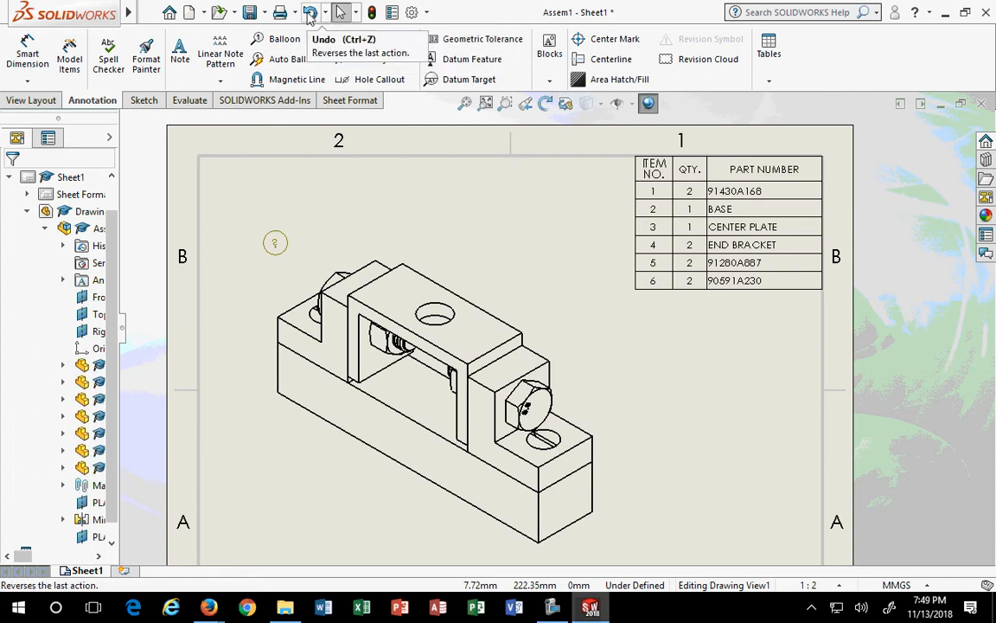
{"action": "left_click", "coordinate": [312, 14]}
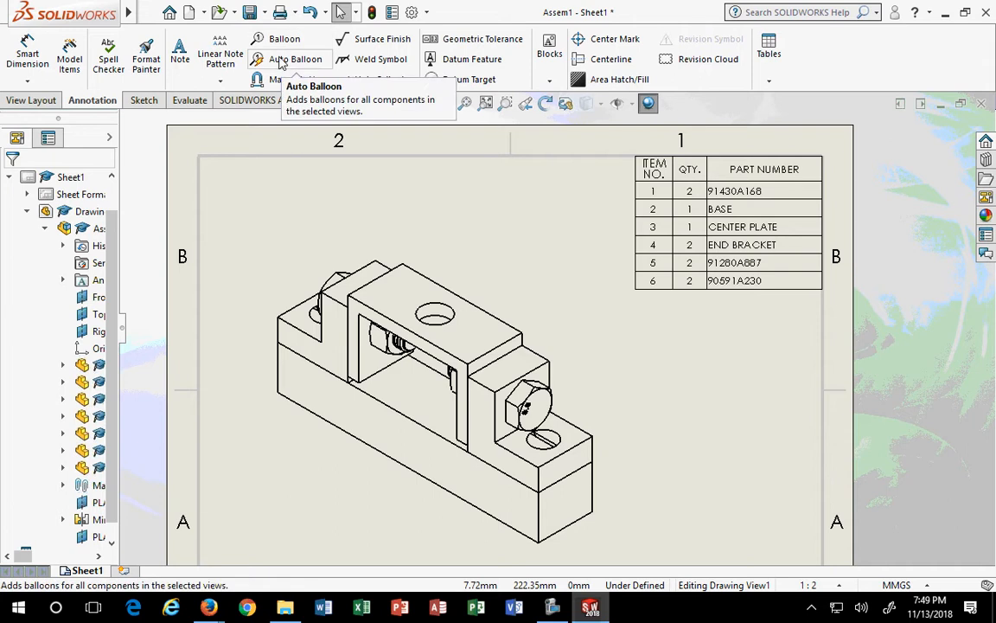
Use Auto Balloon on the assembly view to balloon all components in a square layout with leaders attached to edges
{"action": "left_click", "coordinate": [284, 65]}
{"action": "scroll", "coordinate": [327, 234], "scroll_direction": "up", "scroll_amount": 2}
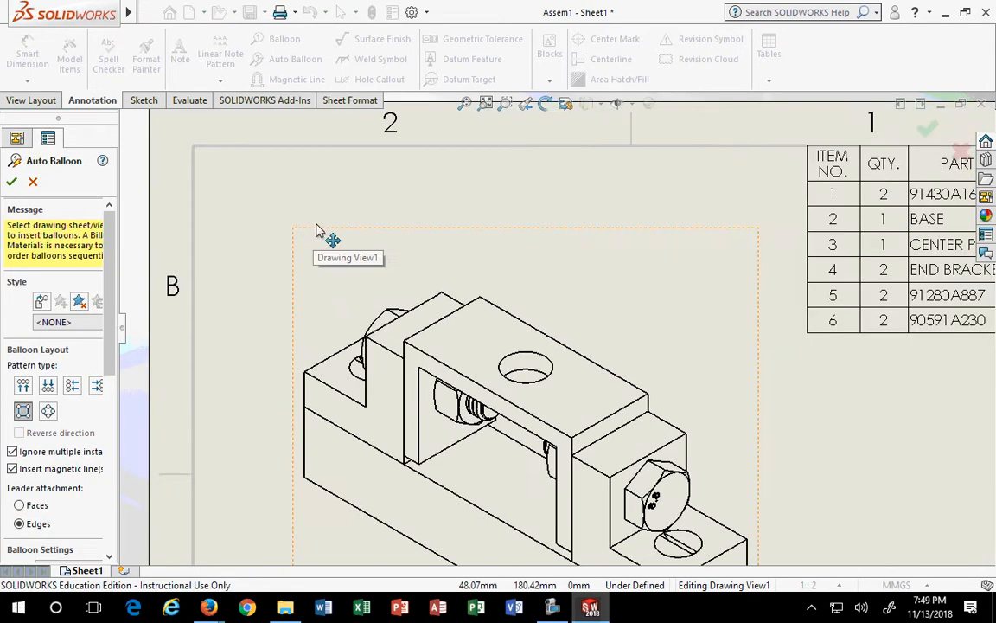
{"action": "scroll", "coordinate": [336, 232], "scroll_direction": "down", "scroll_amount": 5}
{"action": "scroll", "coordinate": [696, 462], "scroll_direction": "up", "scroll_amount": 3}
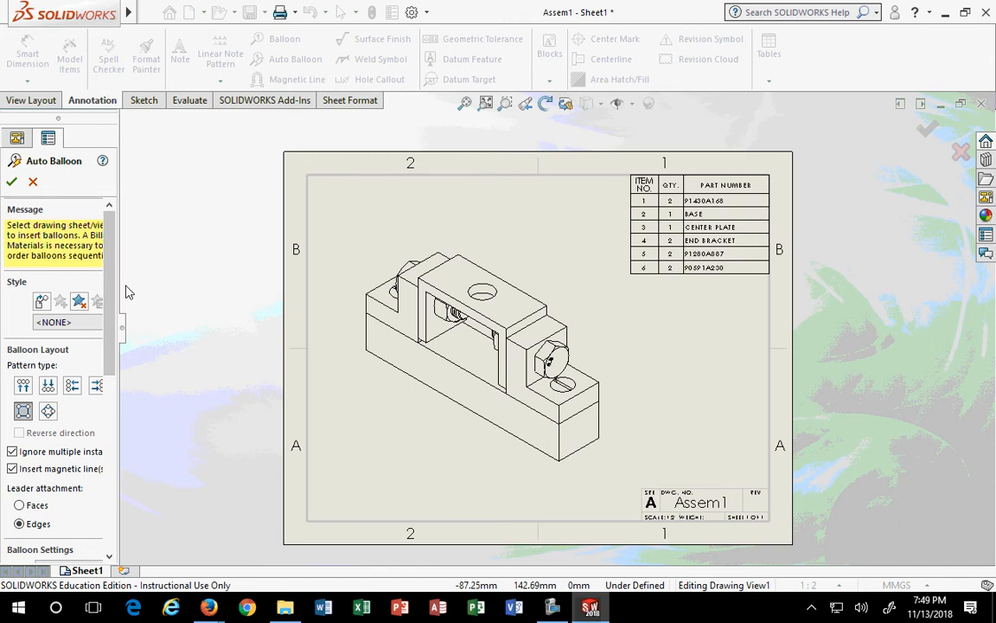
{"action": "left_click_drag", "start_coordinate": [119, 287], "coordinate": [185, 289]}
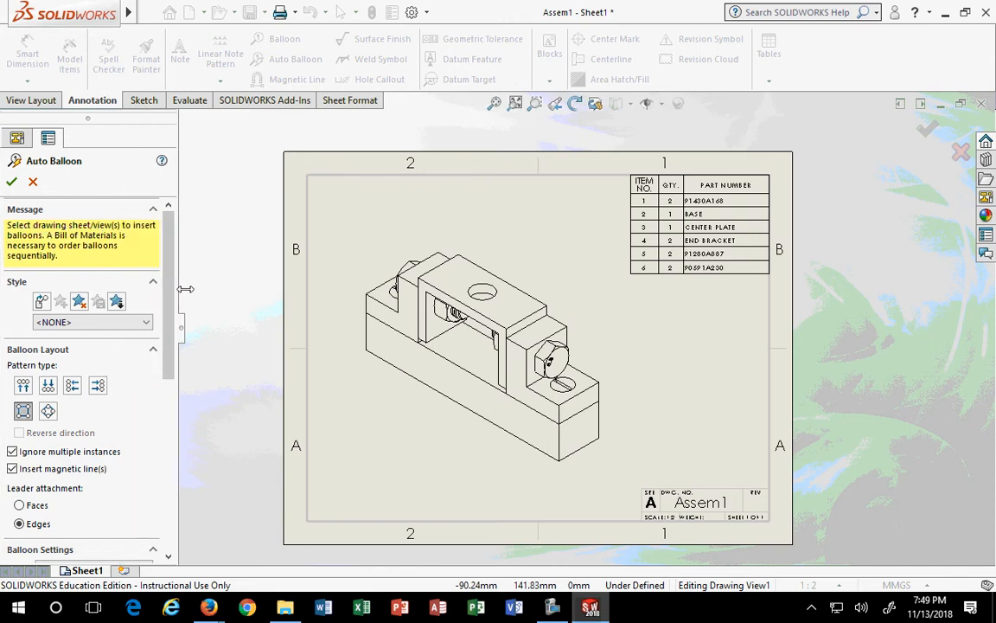
{"action": "left_click", "coordinate": [401, 433]}
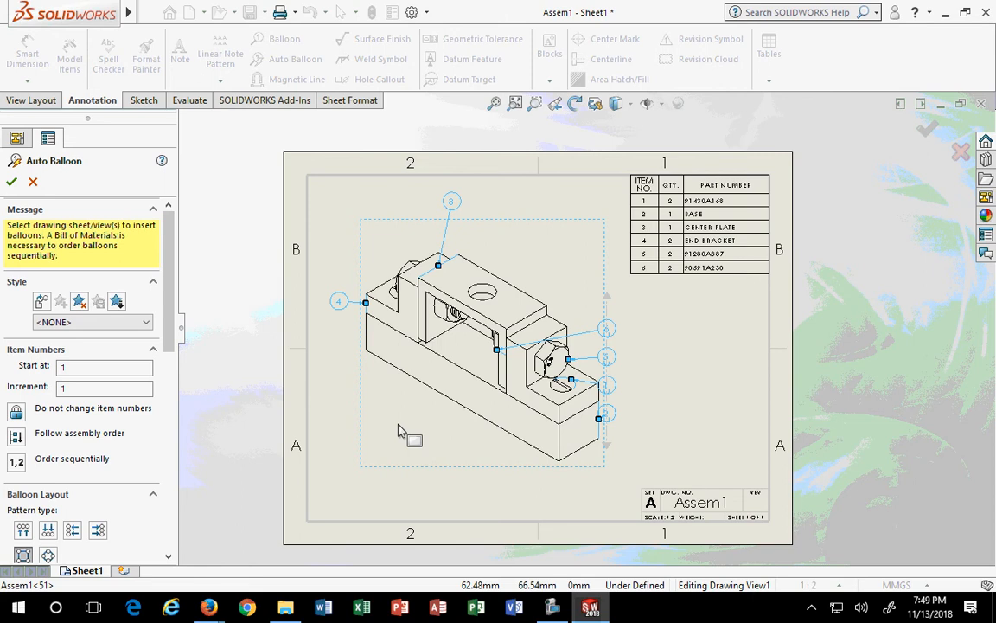
{"action": "left_click", "coordinate": [11, 182]}
Reattach balloon 3's leader from the edge to the top face of the center plate
{"action": "scroll", "coordinate": [404, 383], "scroll_direction": "down", "scroll_amount": 2}
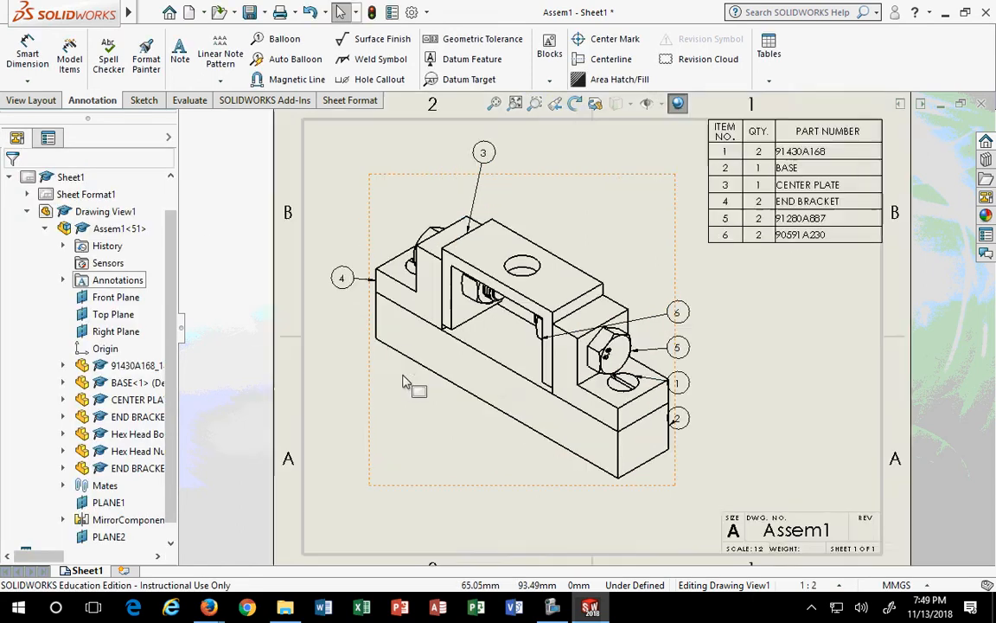
{"action": "scroll", "coordinate": [404, 383], "scroll_direction": "down", "scroll_amount": 1}
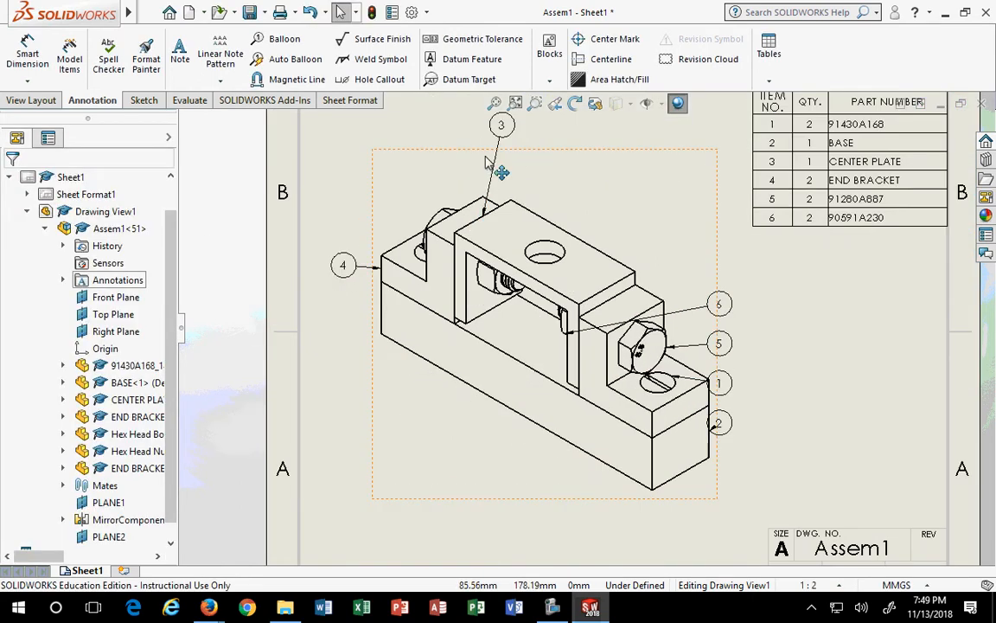
{"action": "left_click_drag", "start_coordinate": [484, 213], "coordinate": [528, 225]}
{"action": "left_click", "coordinate": [741, 307]}
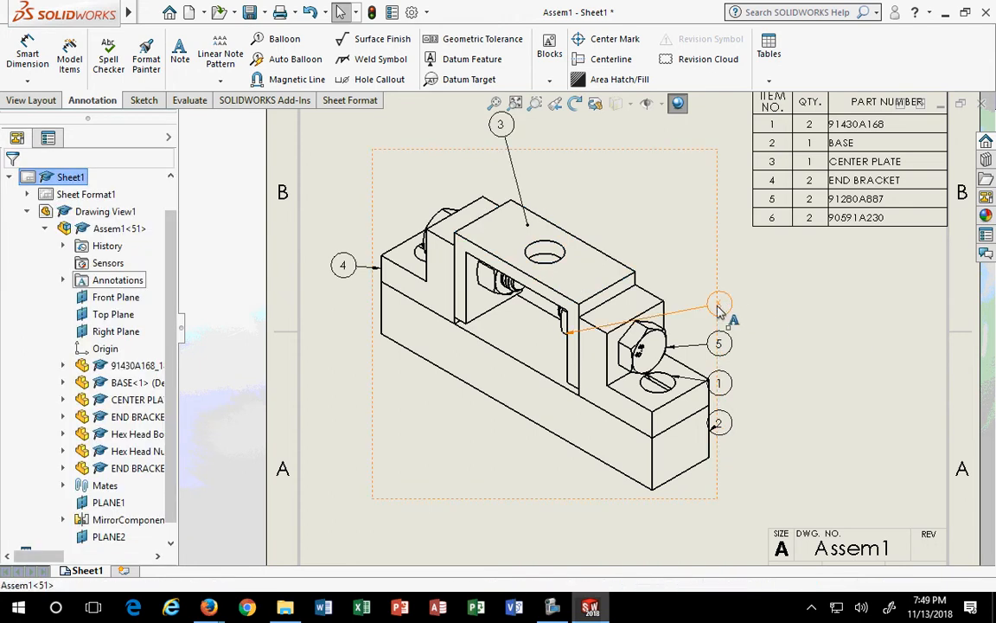
Move balloon 6 below the assembly's left half and attach its leader to the face of the left hex nut
{"action": "left_click_drag", "start_coordinate": [718, 307], "coordinate": [449, 427]}
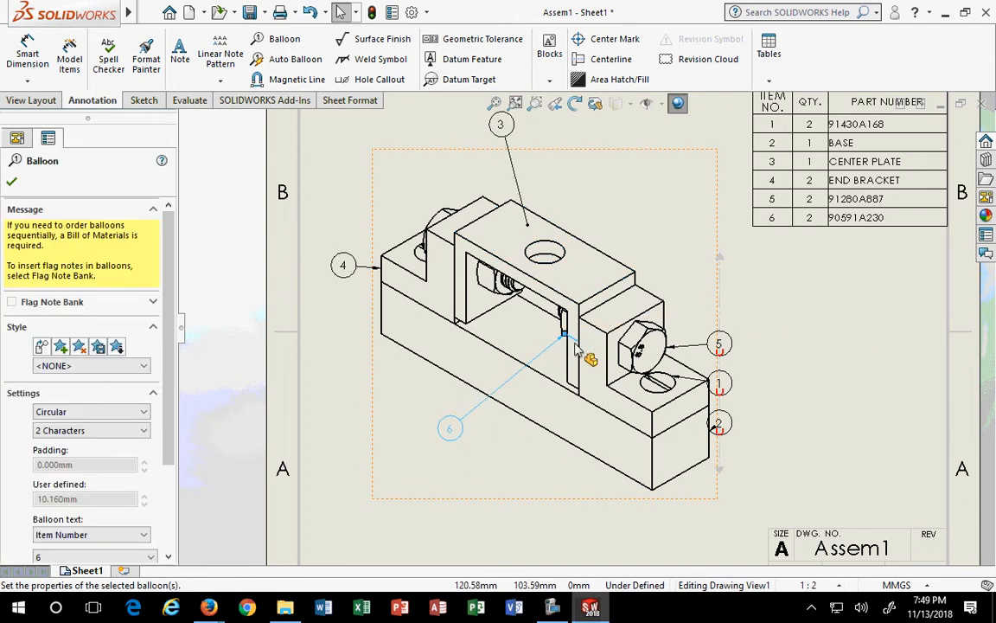
{"action": "left_click_drag", "start_coordinate": [563, 334], "coordinate": [490, 284]}
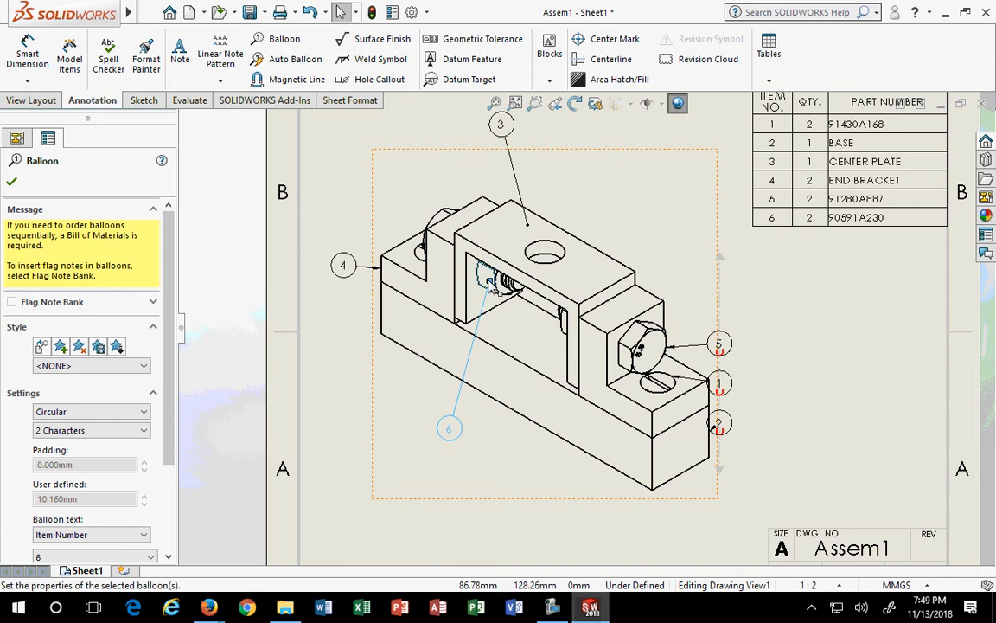
{"action": "left_click", "coordinate": [743, 361]}
Move balloons 5 and 1 outward from the assembly's right end, attaching their leaders to the bolt head face and the slotted screw head face
{"action": "left_click_drag", "start_coordinate": [718, 344], "coordinate": [766, 290]}
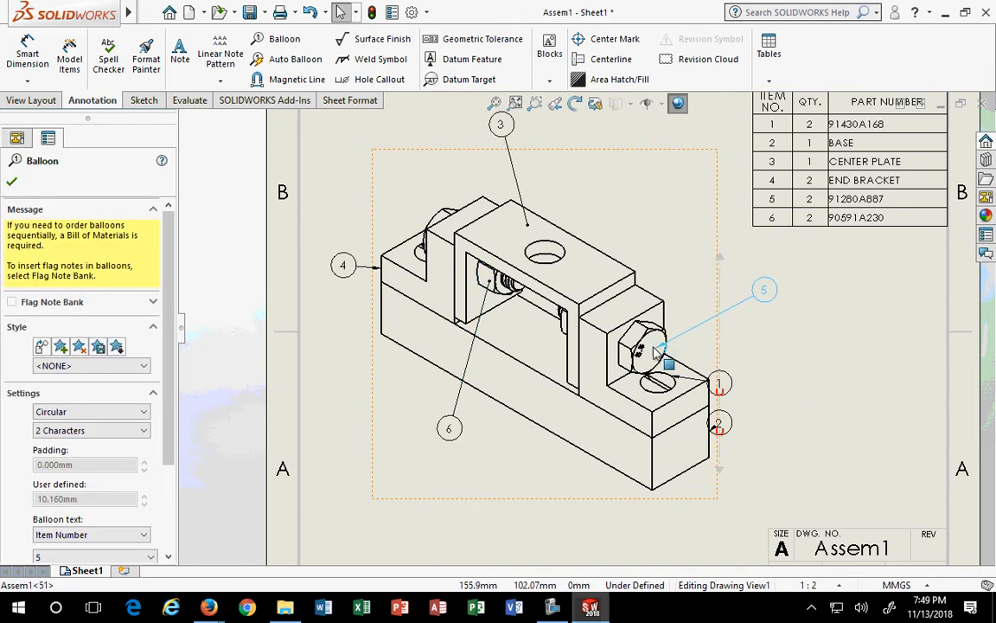
{"action": "scroll", "coordinate": [720, 381], "scroll_direction": "down", "scroll_amount": 2}
{"action": "left_click", "coordinate": [724, 368]}
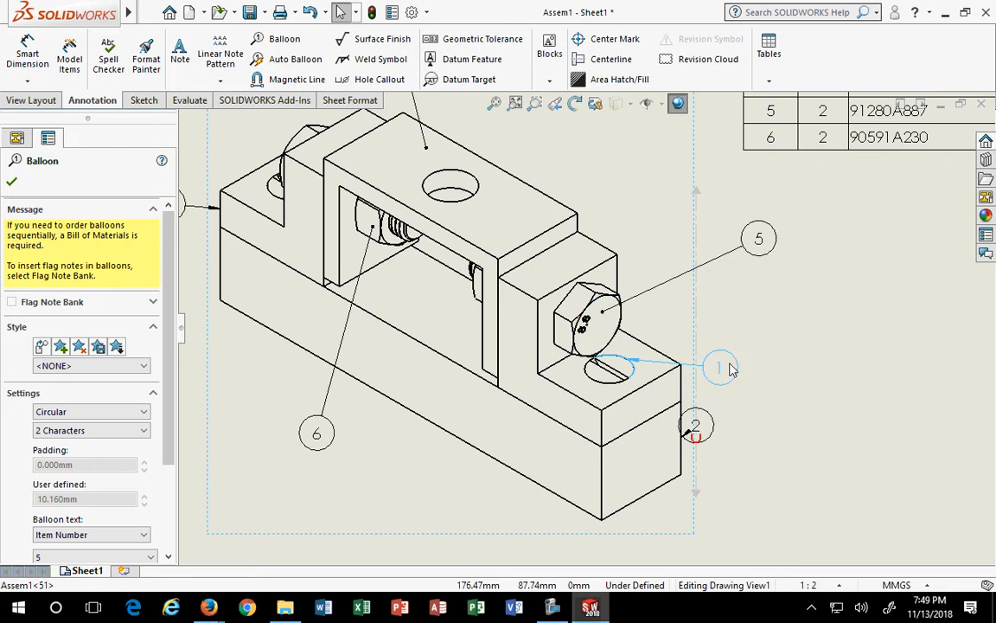
{"action": "left_click_drag", "start_coordinate": [731, 370], "coordinate": [795, 313]}
{"action": "scroll", "coordinate": [646, 382], "scroll_direction": "down", "scroll_amount": 2}
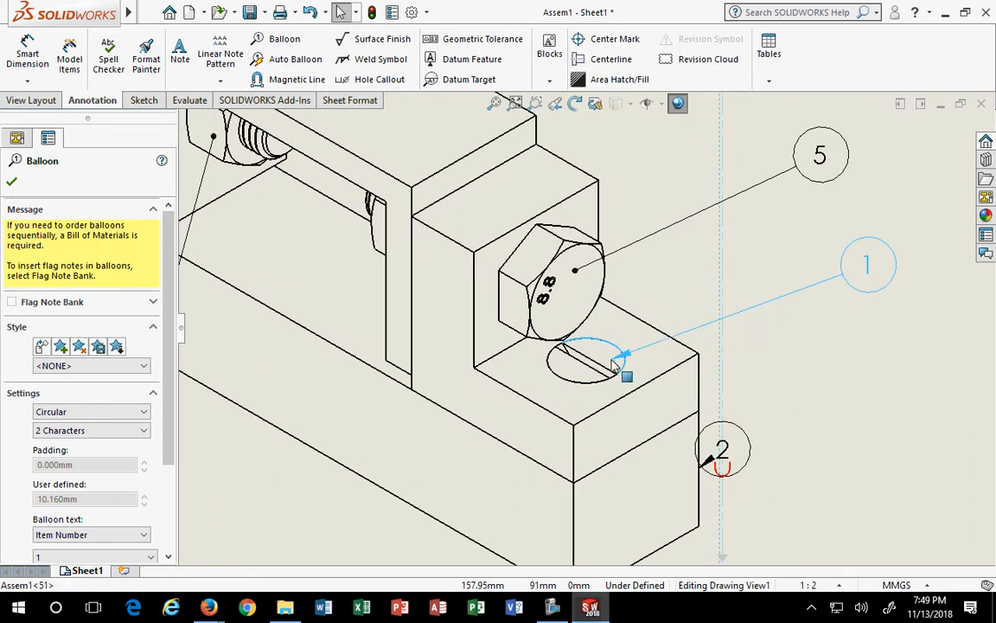
{"action": "left_click_drag", "start_coordinate": [615, 365], "coordinate": [602, 354]}
Move balloon 2 below the assembly and attach its leader to the base's long front face
{"action": "left_click_drag", "start_coordinate": [717, 456], "coordinate": [887, 424]}
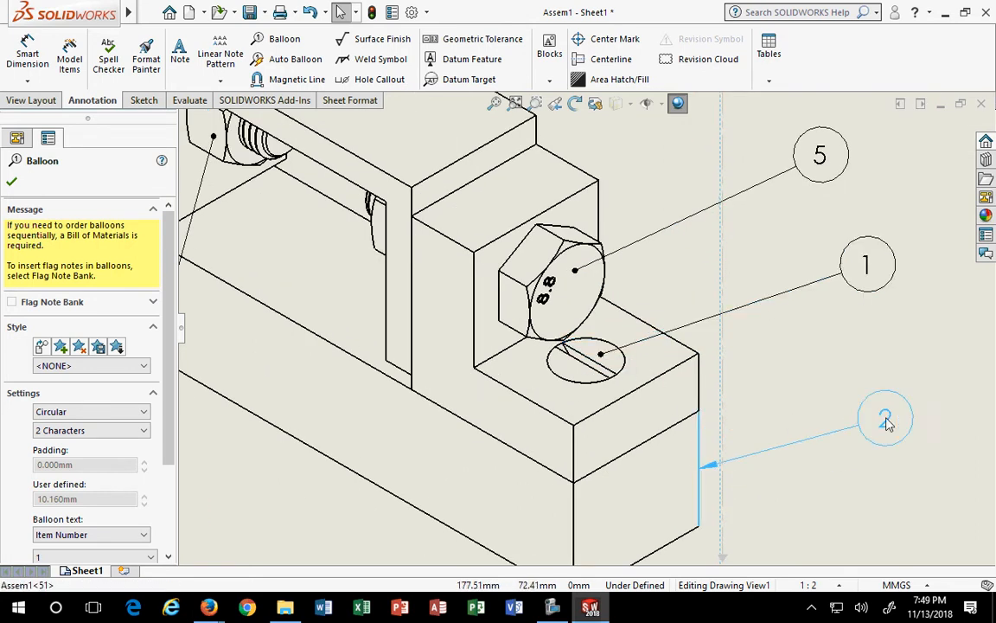
{"action": "scroll", "coordinate": [748, 450], "scroll_direction": "up", "scroll_amount": 3}
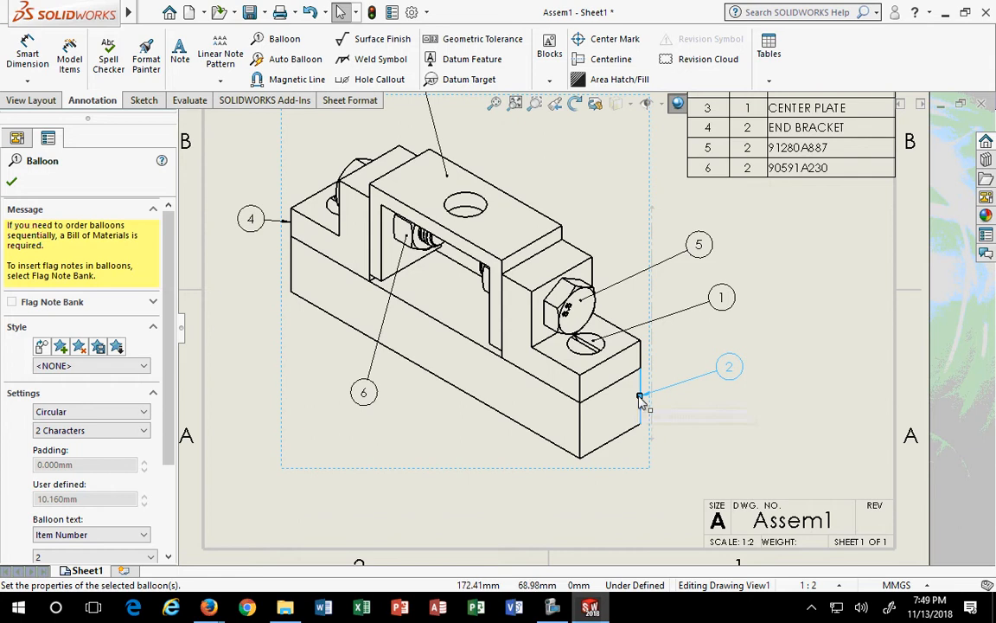
{"action": "left_click_drag", "start_coordinate": [640, 396], "coordinate": [611, 409]}
{"action": "left_click_drag", "start_coordinate": [731, 368], "coordinate": [426, 459]}
{"action": "left_click_drag", "start_coordinate": [612, 409], "coordinate": [462, 364]}
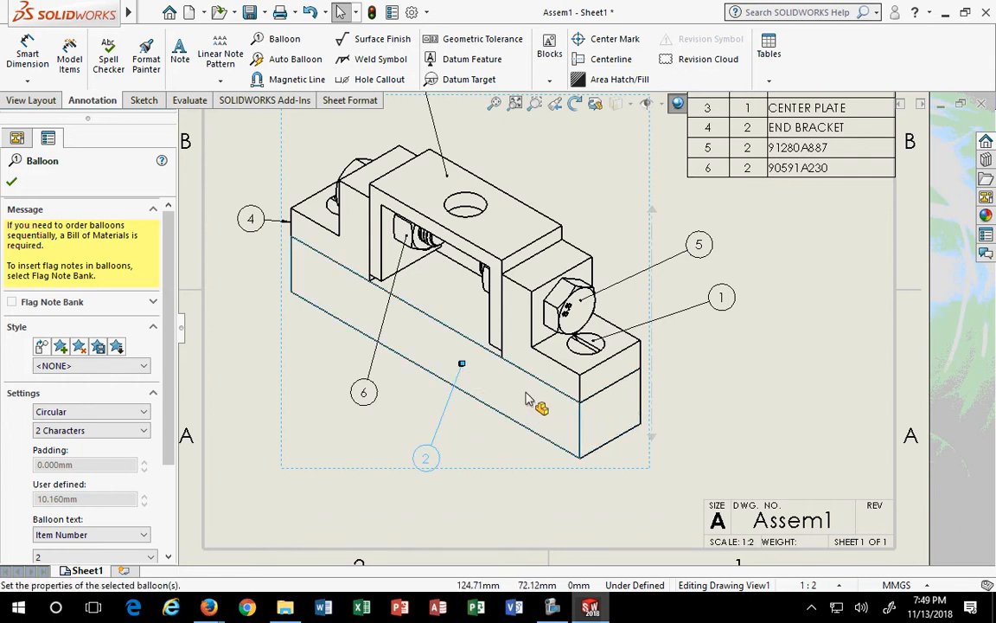
{"action": "left_click", "coordinate": [694, 396]}
{"action": "key", "text": "f"}
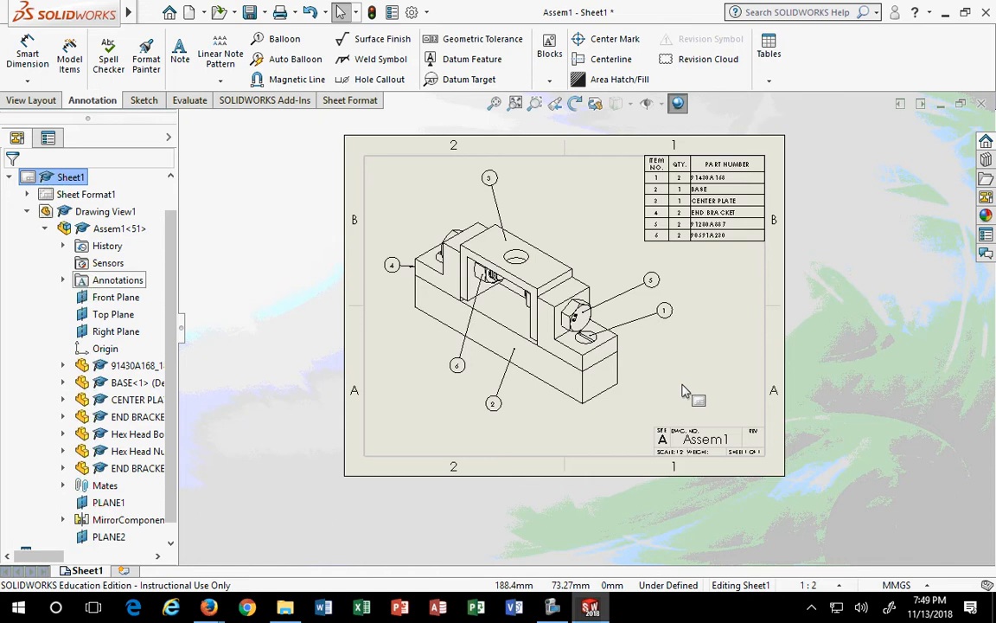
Attach balloon 4's leader to the front face of the left end bracket and place the balloon just outside it
{"action": "scroll", "coordinate": [616, 346], "scroll_direction": "down", "scroll_amount": 2}
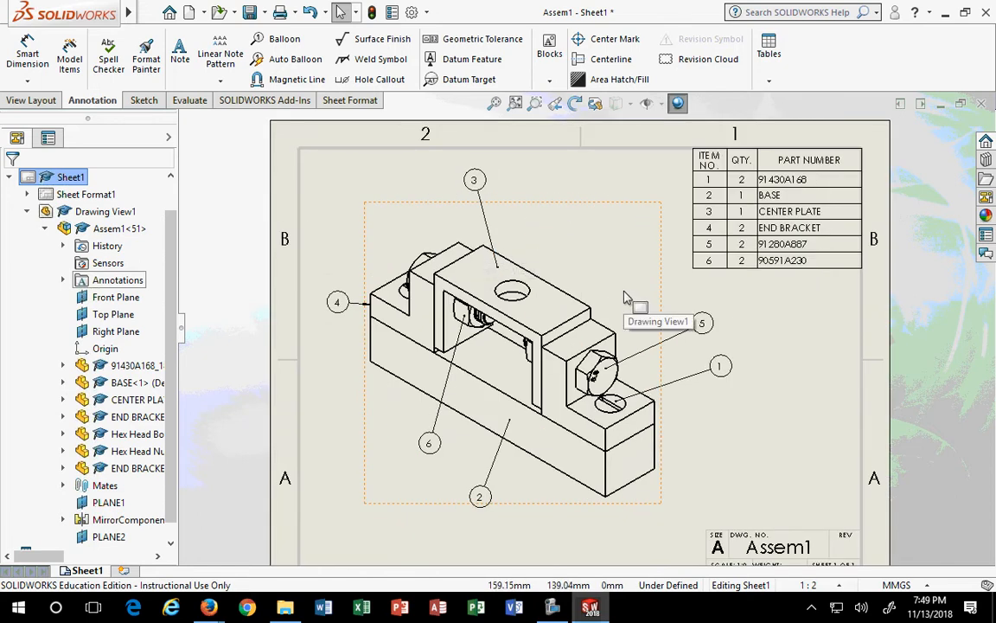
{"action": "scroll", "coordinate": [343, 283], "scroll_direction": "down", "scroll_amount": 1}
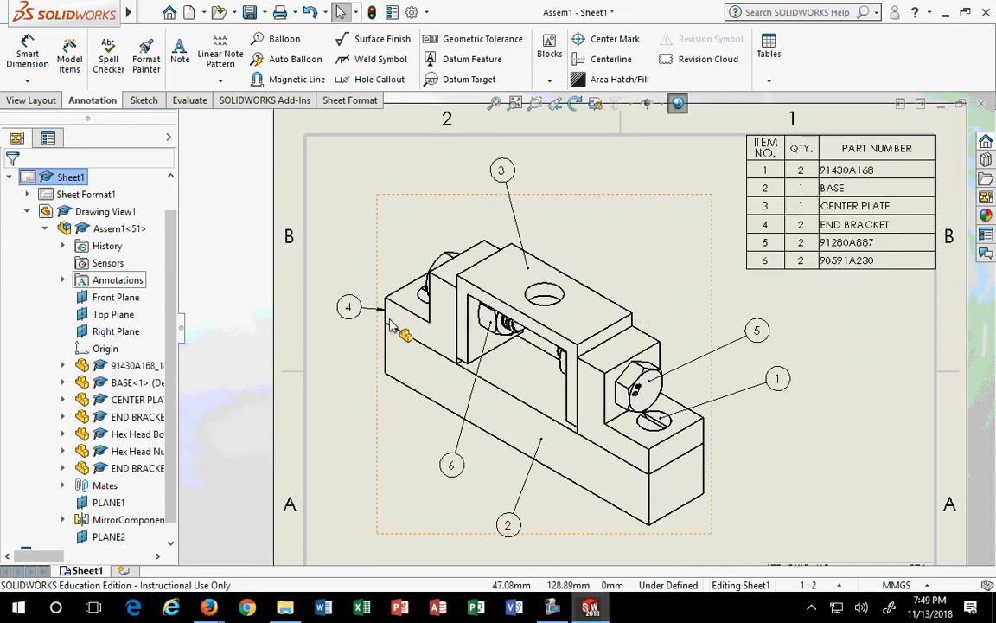
{"action": "left_click_drag", "start_coordinate": [378, 312], "coordinate": [411, 331]}
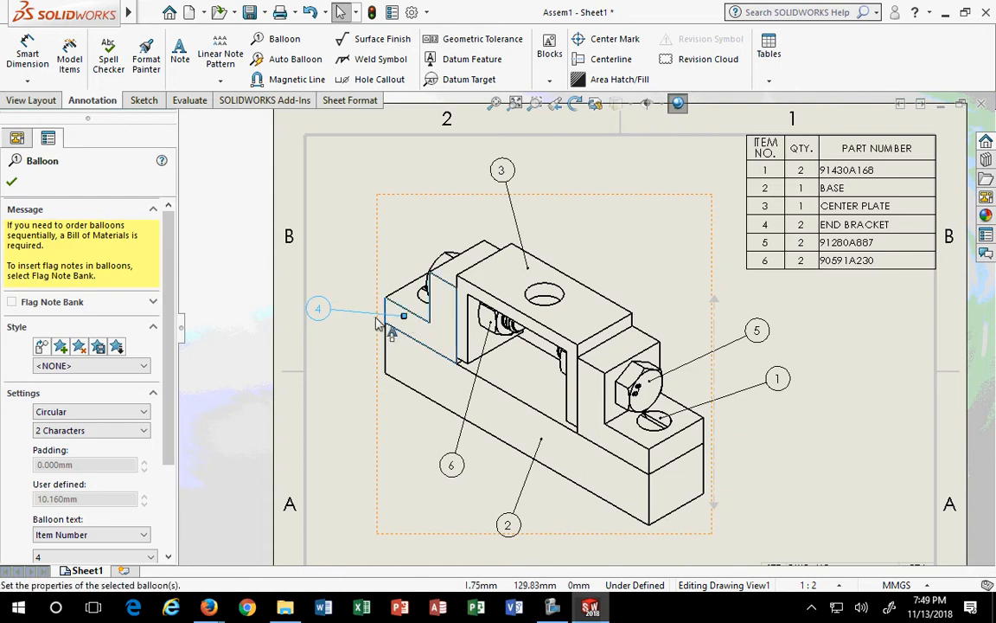
{"action": "left_click_drag", "start_coordinate": [318, 312], "coordinate": [348, 321]}
{"action": "left_click", "coordinate": [349, 349]}
Move balloon 3 closer to the center plate, almost directly above its leader's attachment point
{"action": "scroll", "coordinate": [327, 336], "scroll_direction": "down", "scroll_amount": 2}
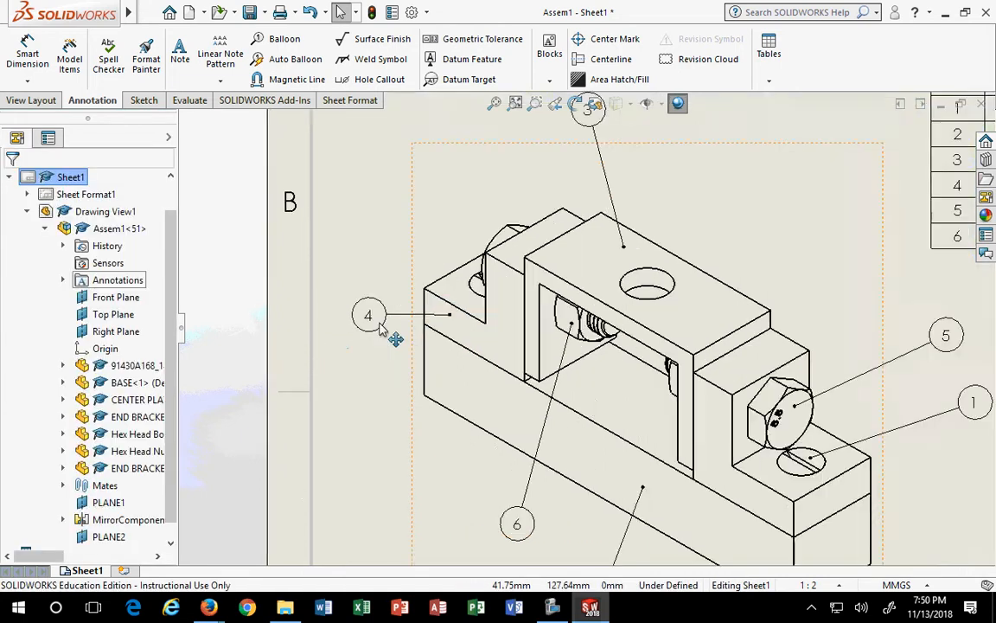
{"action": "scroll", "coordinate": [458, 325], "scroll_direction": "up", "scroll_amount": 4}
{"action": "scroll", "coordinate": [725, 427], "scroll_direction": "down", "scroll_amount": 3}
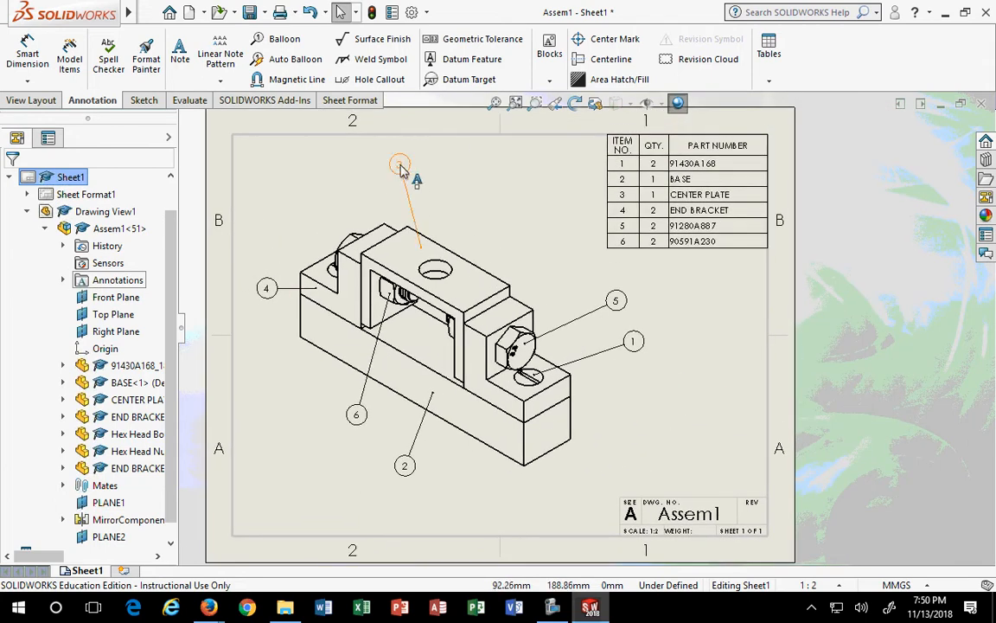
{"action": "left_click_drag", "start_coordinate": [400, 165], "coordinate": [417, 189]}
{"action": "left_click", "coordinate": [722, 305]}
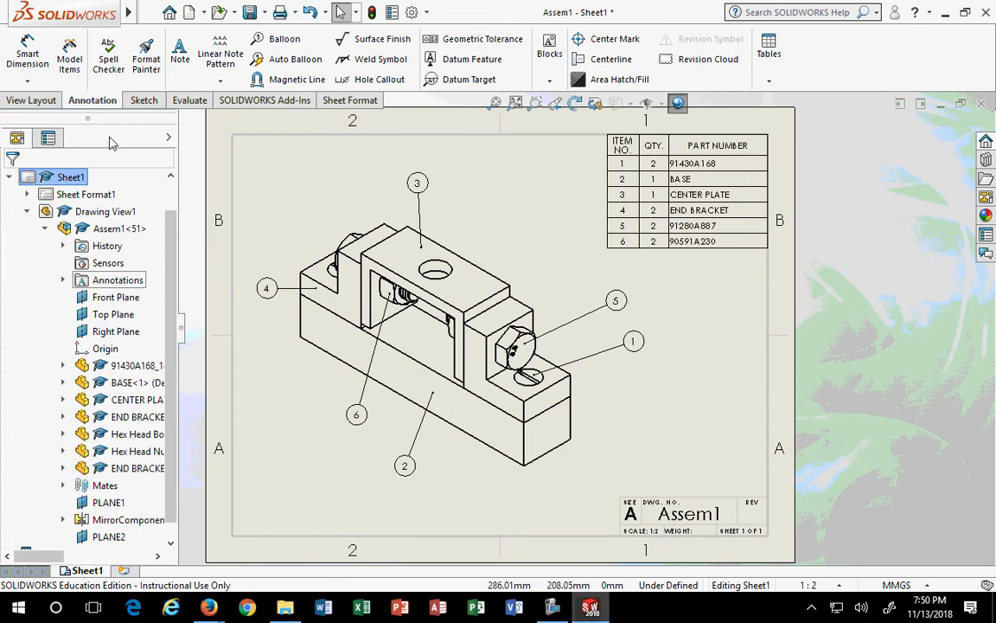
Save the bill of materials as an Excel (*.xls) file in the Drill Jig folder, with a name starting with DRILL
{"action": "left_click", "coordinate": [28, 212]}
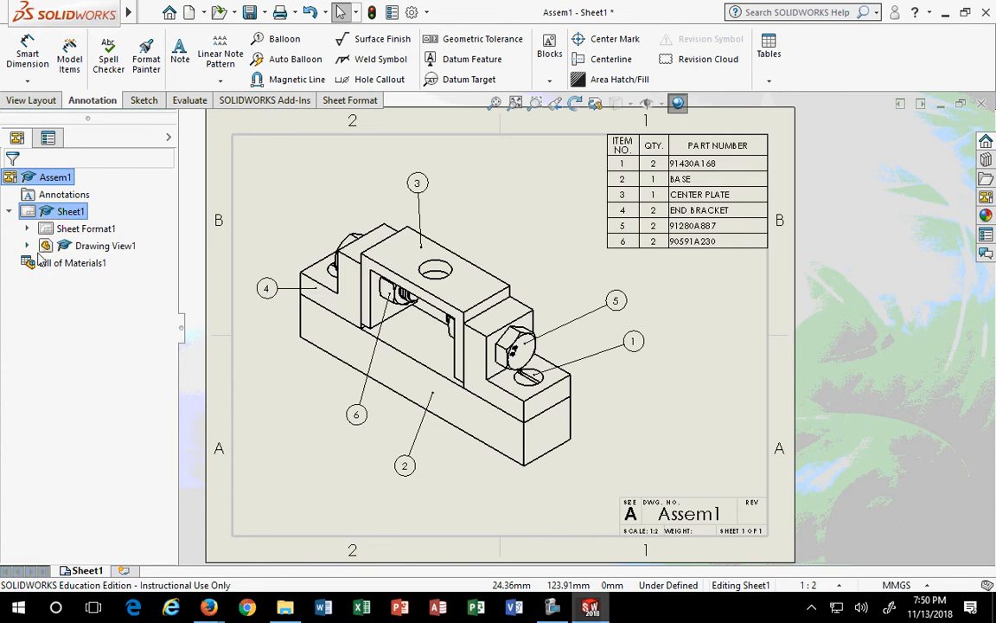
{"action": "left_click", "coordinate": [45, 266]}
{"action": "right_click", "coordinate": [53, 269]}
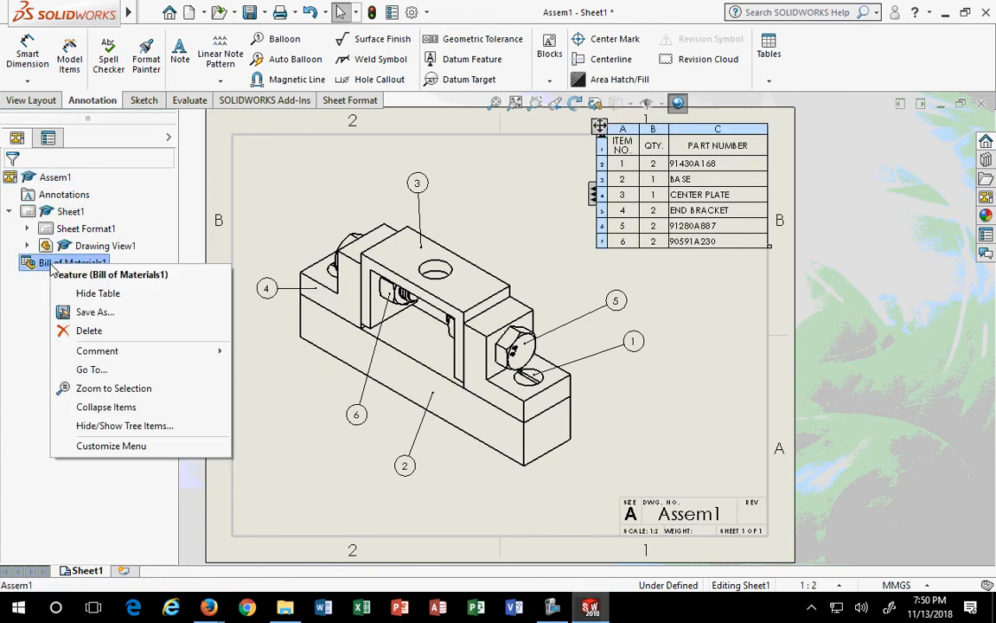
{"action": "left_click", "coordinate": [93, 313]}
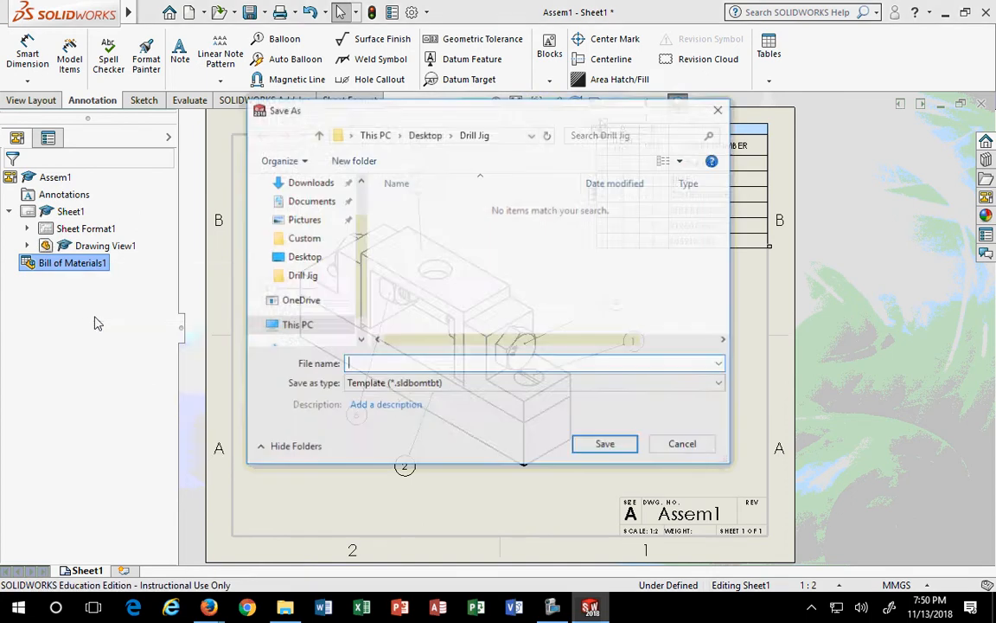
{"action": "left_click", "coordinate": [451, 386]}
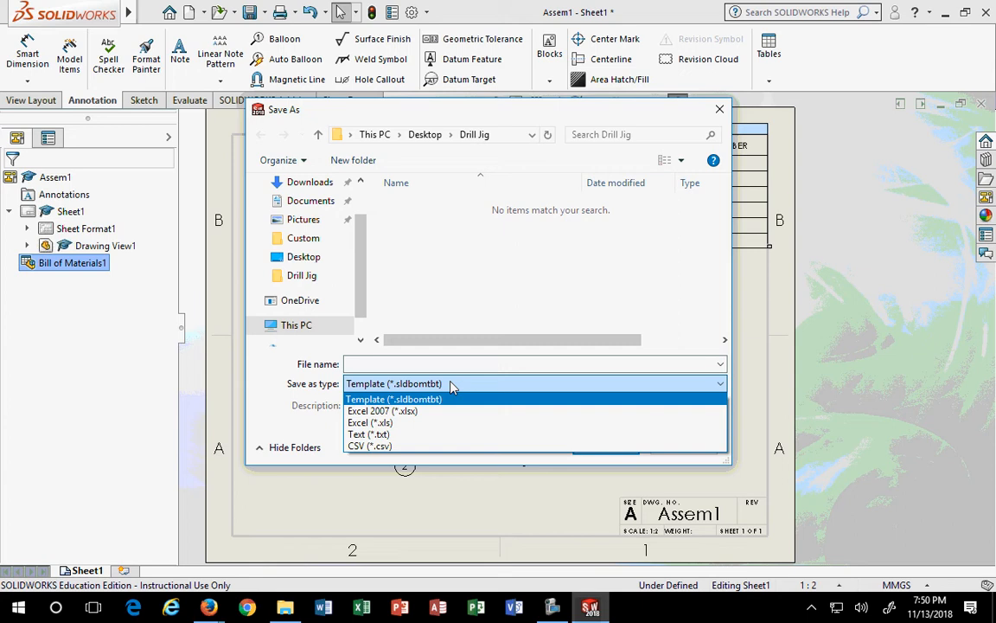
{"action": "left_click", "coordinate": [394, 424]}
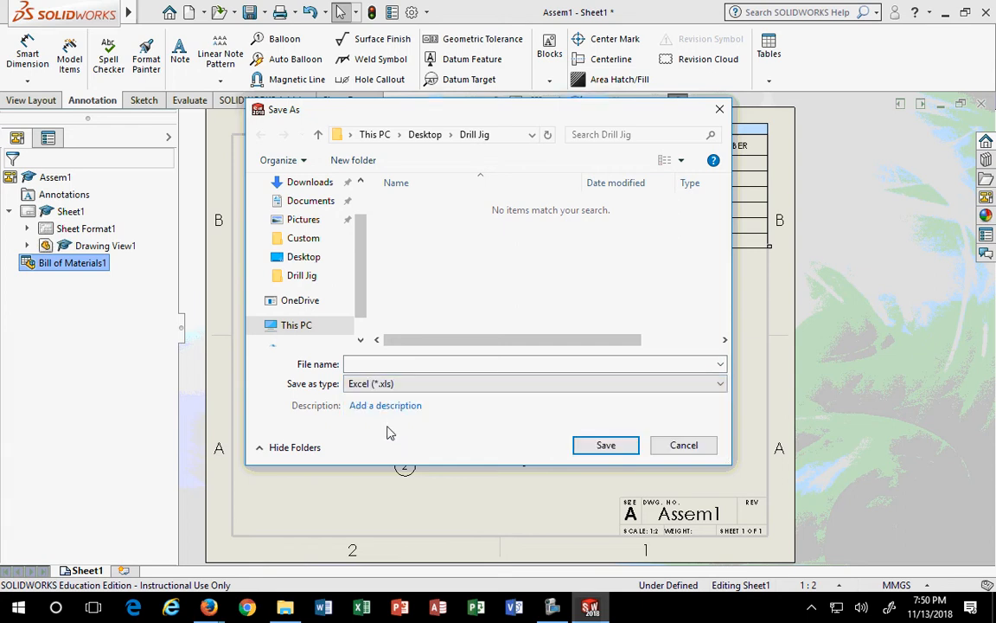
{"action": "left_click", "coordinate": [379, 363]}
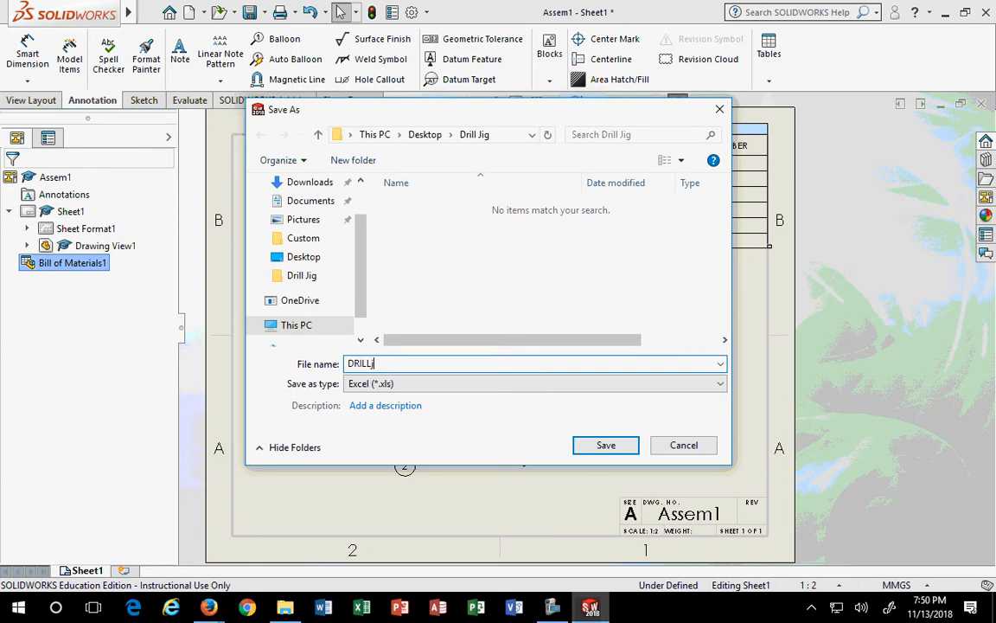
{"action": "key", "text": "Return"}
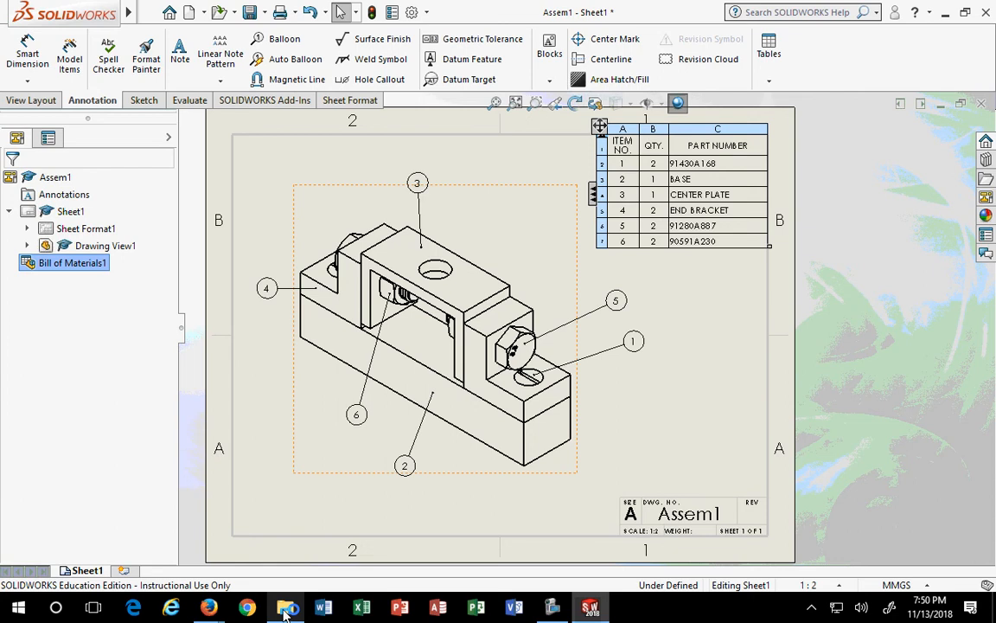
{"action": "mouse_move", "coordinate": [285, 611]}
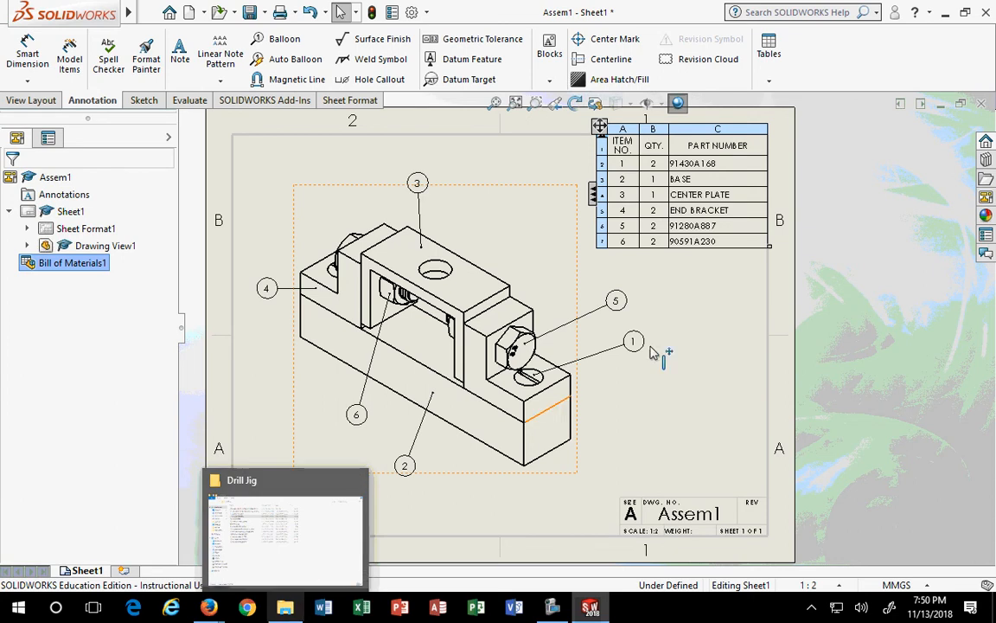
Open DRILLjIG.xls from the Drill Jig folder, review the exported bill of materials, and return to the assembly drawing
{"action": "left_click", "coordinate": [285, 608]}
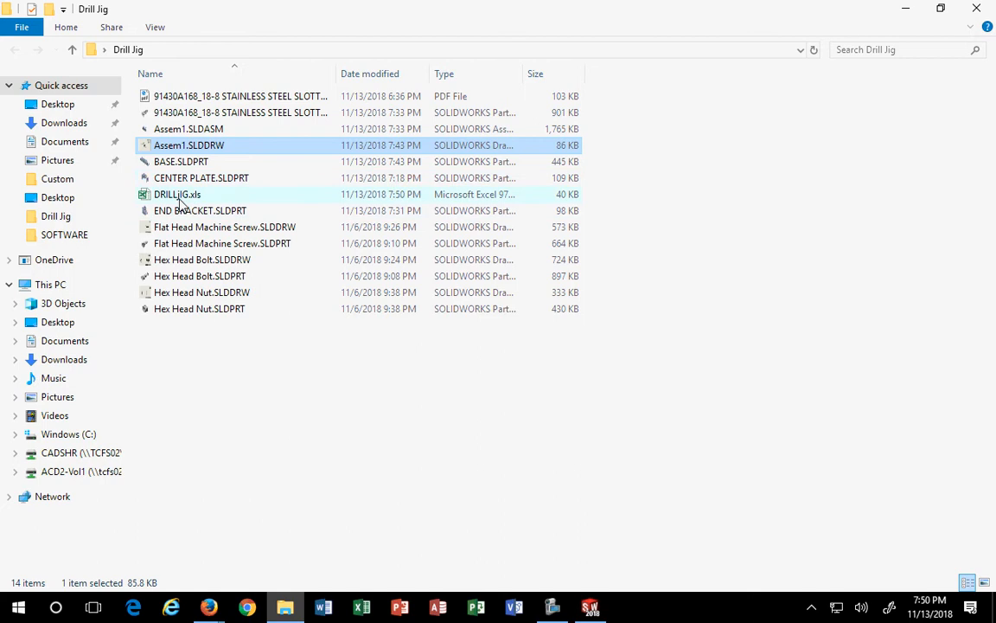
{"action": "left_click", "coordinate": [179, 198]}
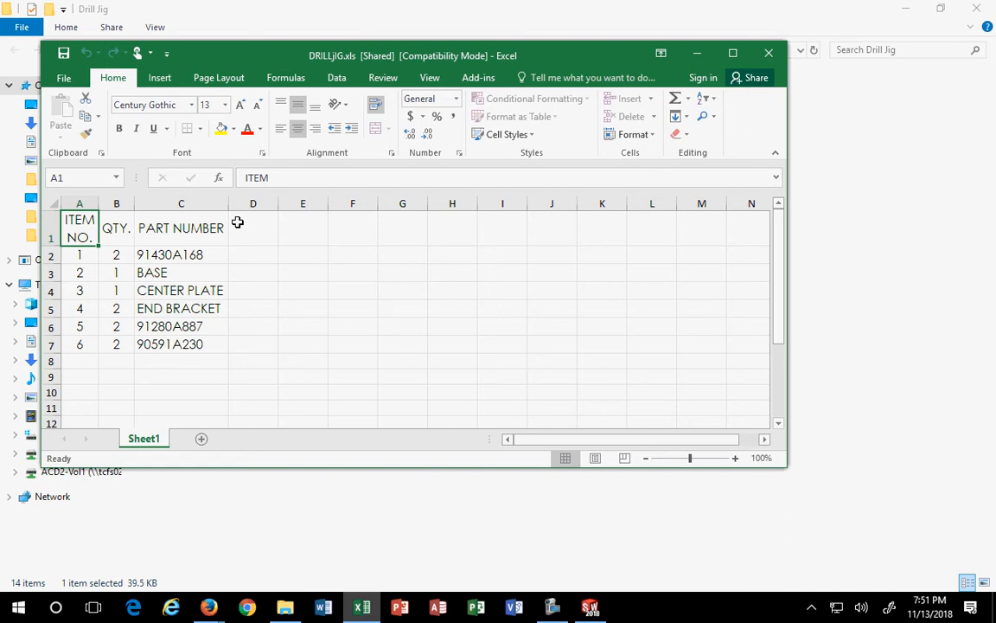
{"action": "left_click", "coordinate": [767, 54]}
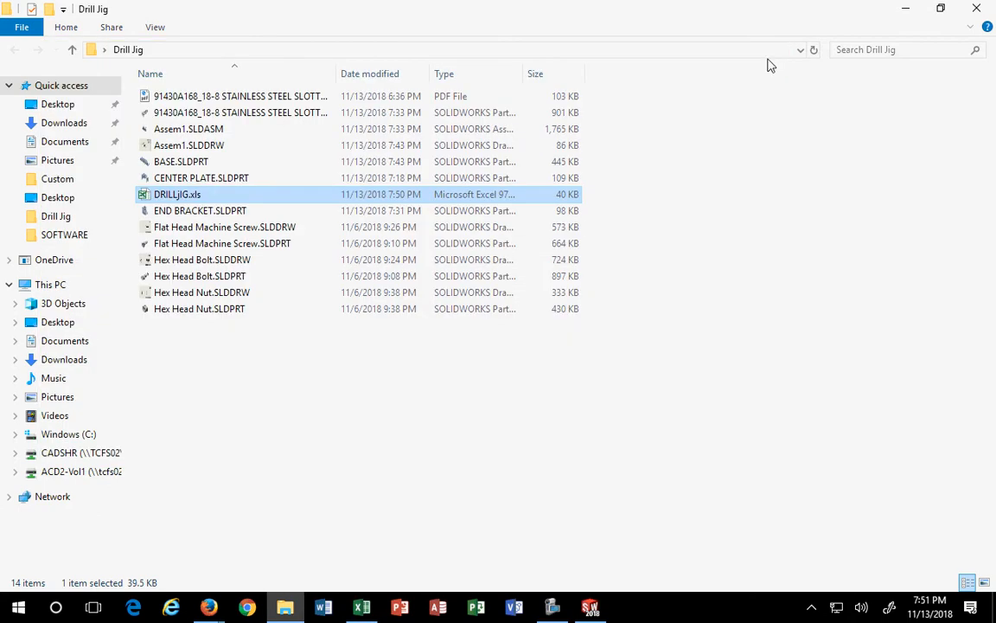
{"action": "left_click", "coordinate": [984, 8]}
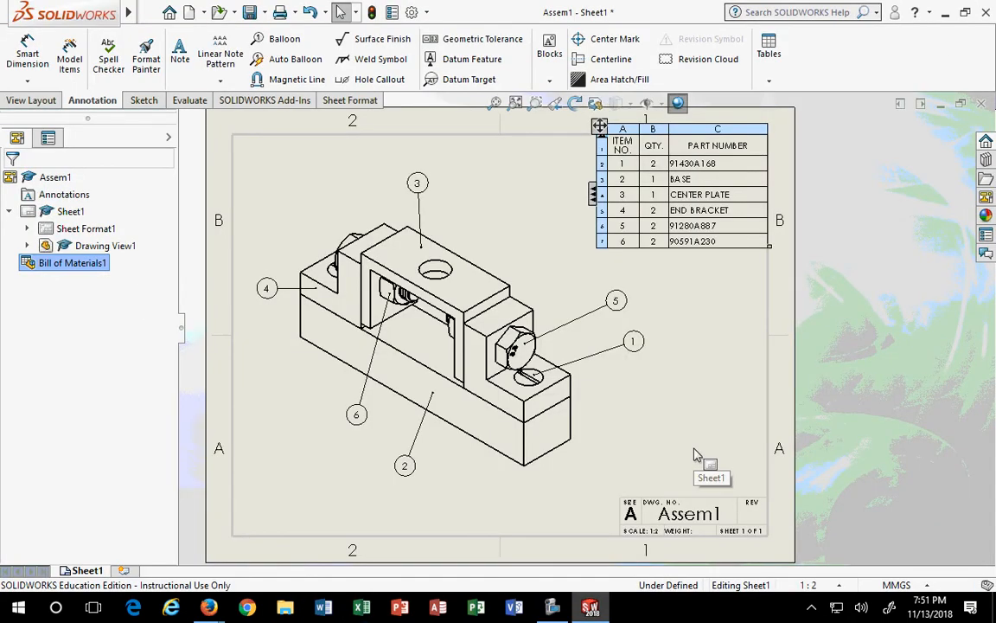
{"action": "left_click", "coordinate": [717, 323]}
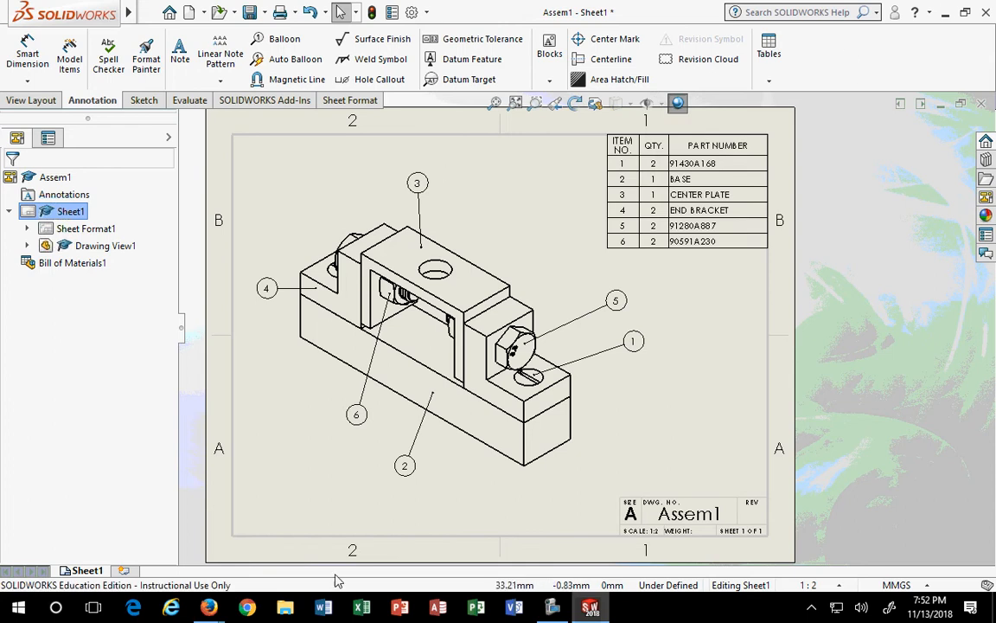
Open the Assem1 assembly model from the component listed under Drawing View1
{"action": "left_click", "coordinate": [590, 605]}
{"action": "left_click", "coordinate": [590, 606]}
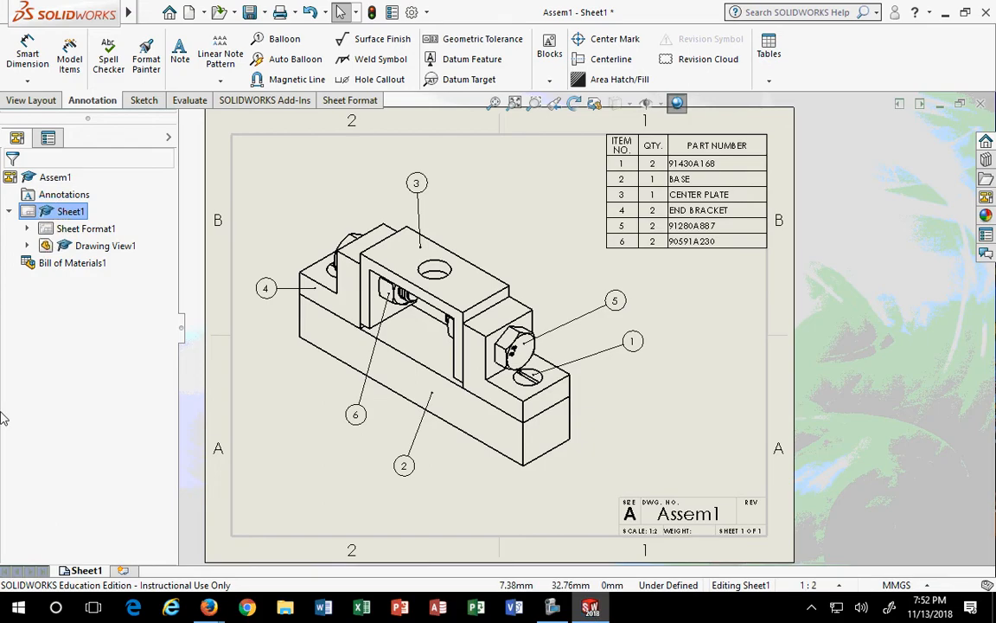
{"action": "left_click", "coordinate": [27, 245]}
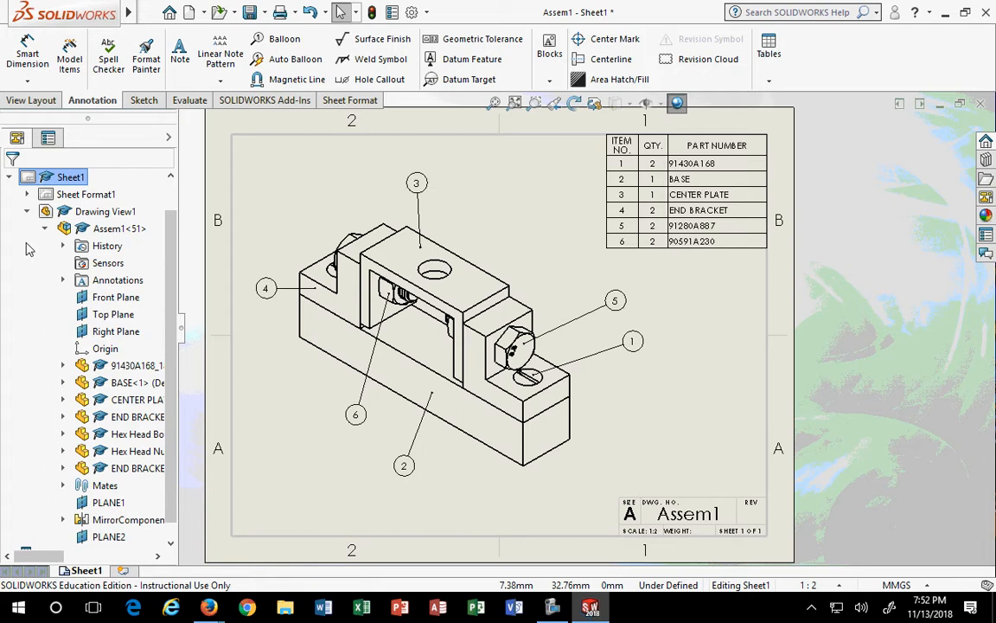
{"action": "right_click", "coordinate": [97, 237]}
{"action": "left_click", "coordinate": [125, 240]}
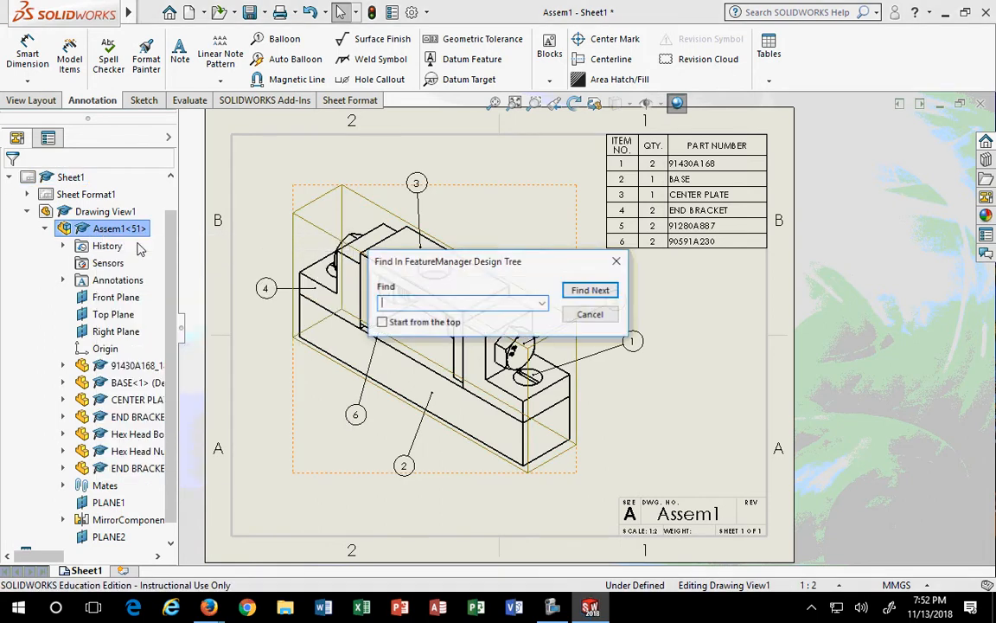
{"action": "left_click", "coordinate": [591, 314]}
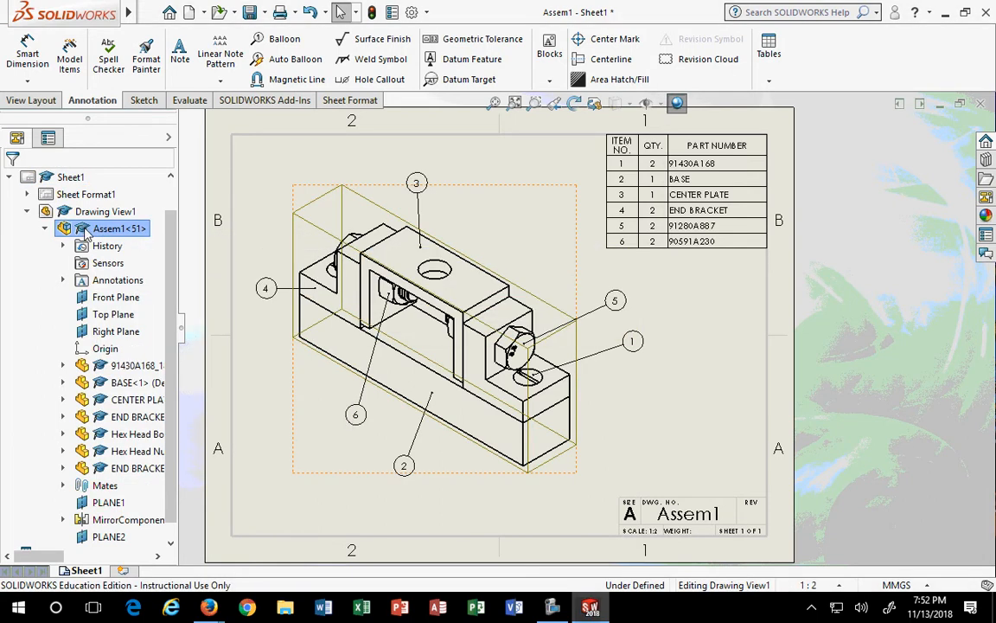
{"action": "right_click", "coordinate": [87, 230]}
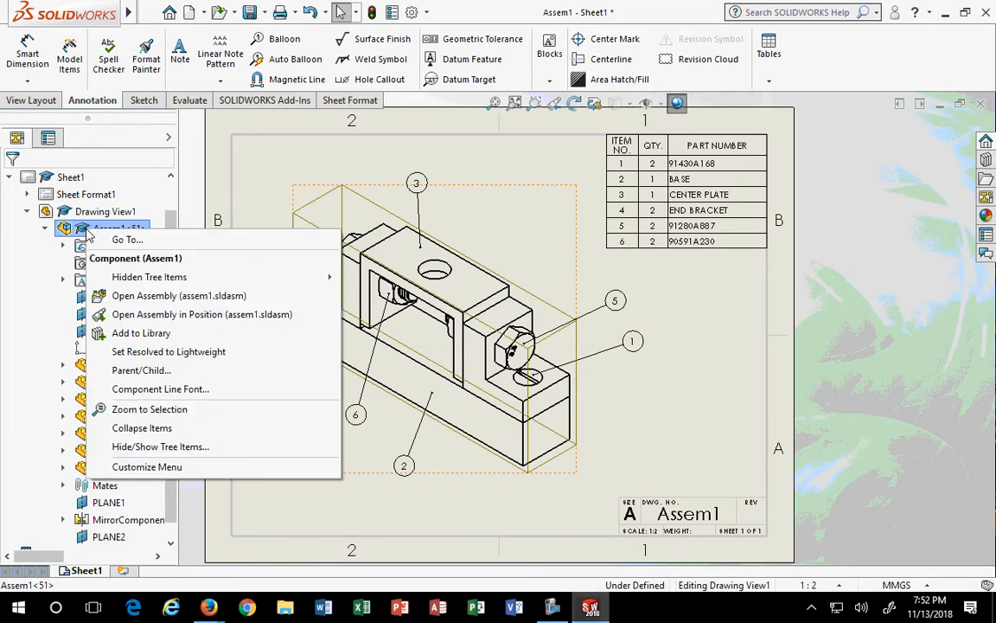
{"action": "left_click", "coordinate": [130, 295]}
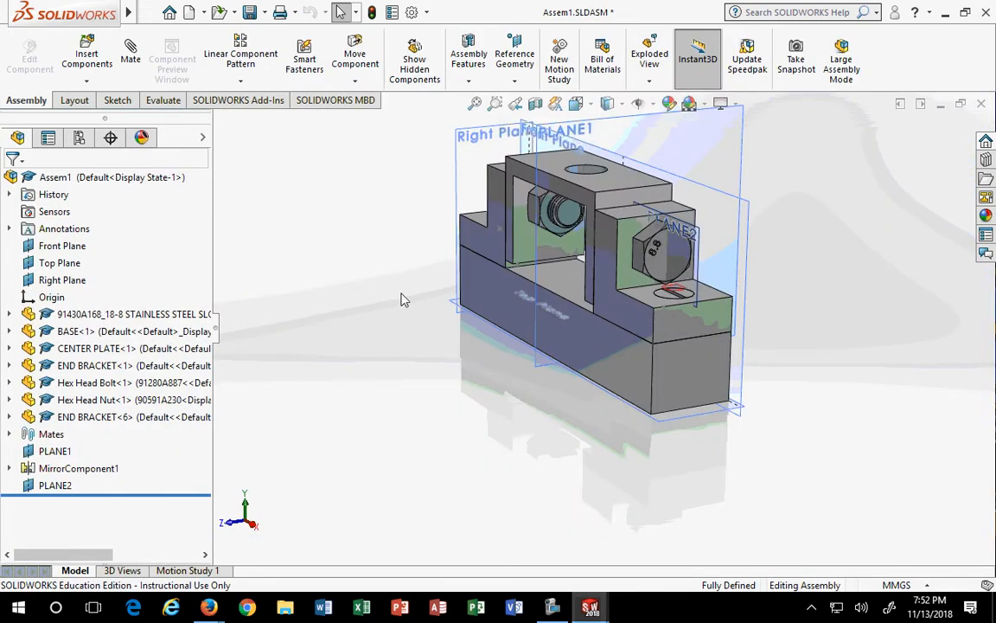
Run a Hole Alignment check on the assembly with all of its components selected, then close the check
{"action": "scroll", "coordinate": [531, 327], "scroll_direction": "up", "scroll_amount": 6}
{"action": "scroll", "coordinate": [588, 320], "scroll_direction": "down", "scroll_amount": 2}
{"action": "middle_click_drag", "start_coordinate": [662, 329], "coordinate": [675, 294]}
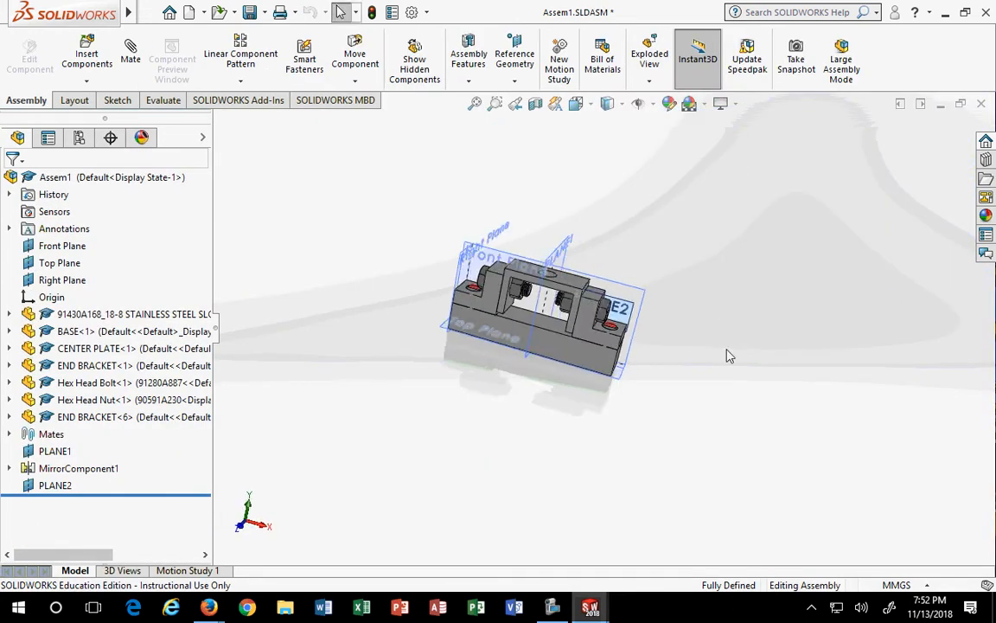
{"action": "scroll", "coordinate": [392, 274], "scroll_direction": "down", "scroll_amount": 5}
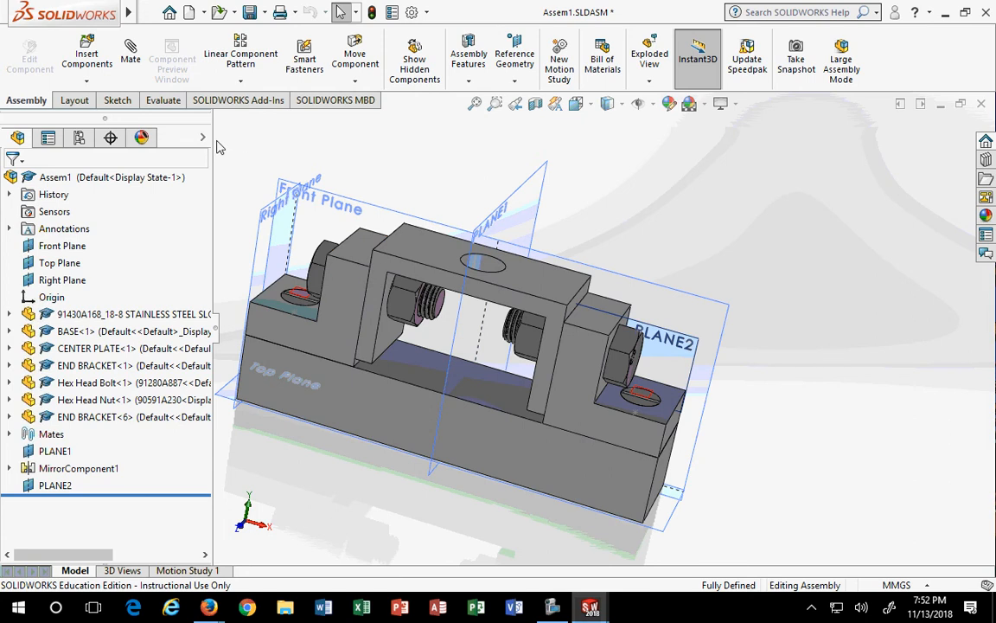
{"action": "left_click", "coordinate": [165, 101]}
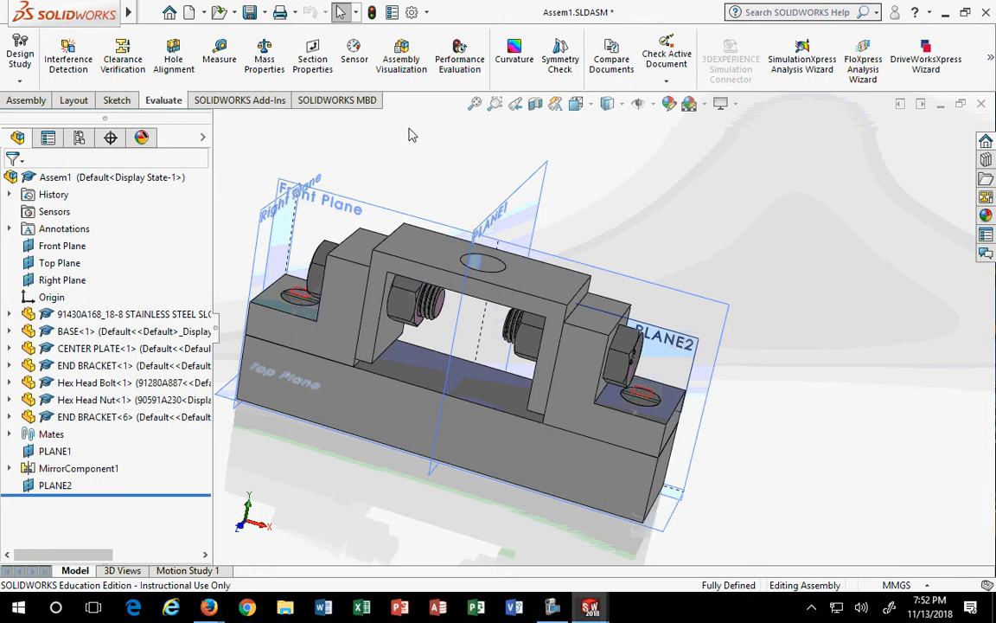
{"action": "left_click", "coordinate": [174, 74]}
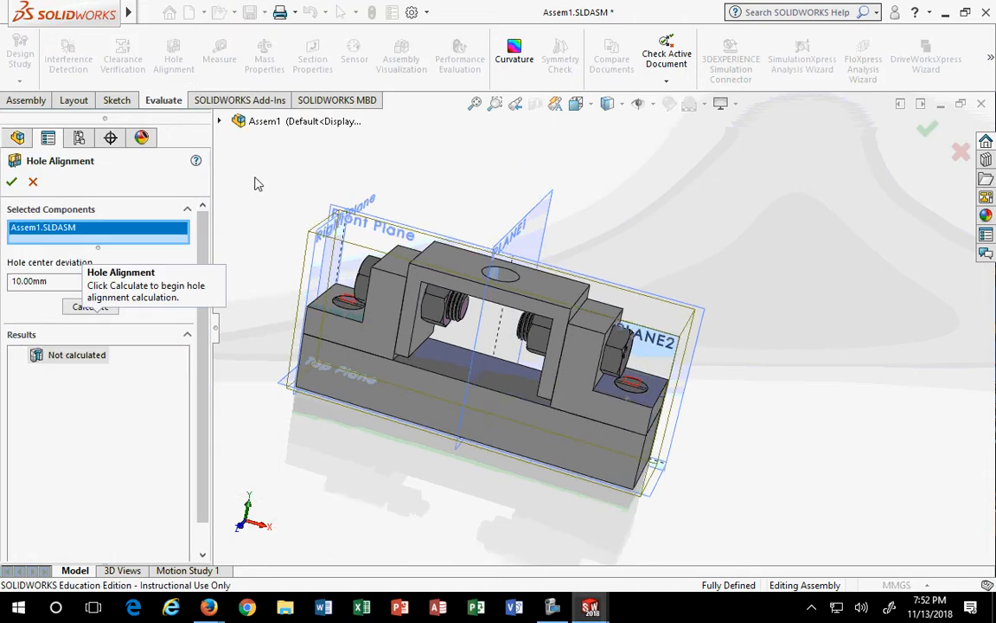
{"action": "left_click_drag", "start_coordinate": [242, 165], "coordinate": [765, 502]}
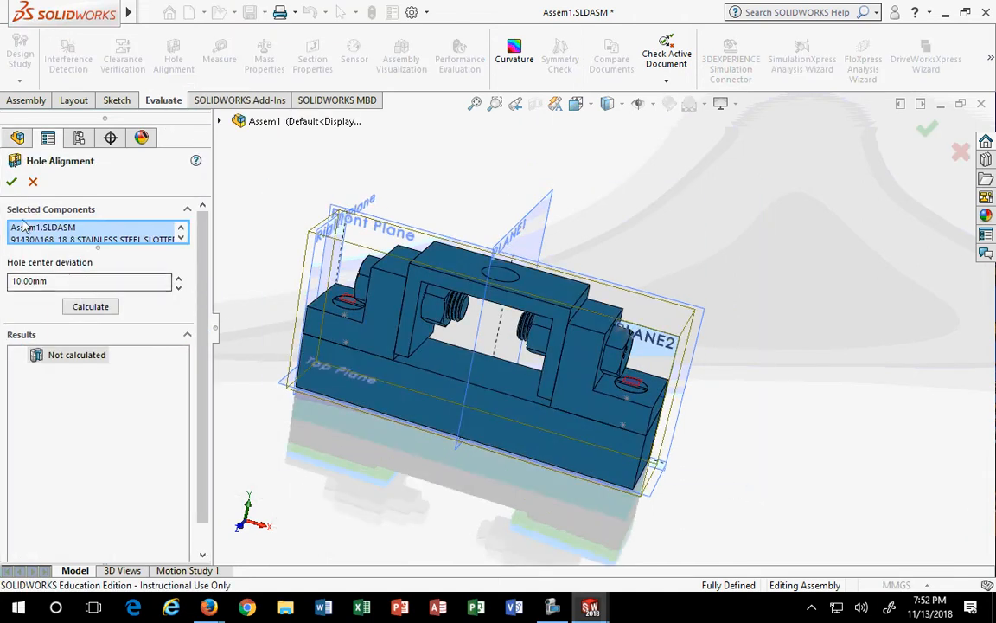
{"action": "left_click", "coordinate": [111, 310]}
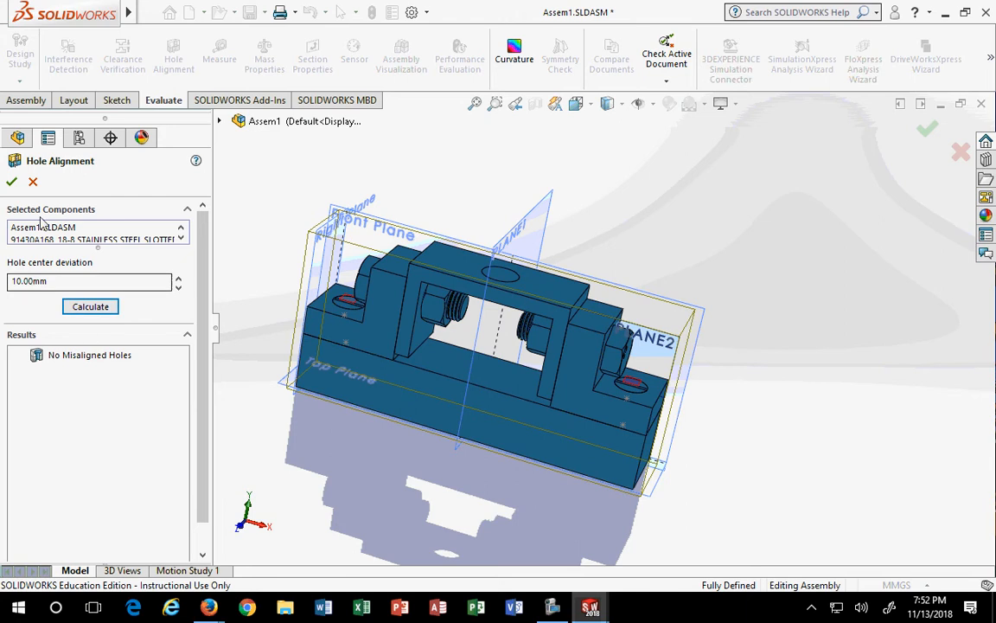
{"action": "left_click", "coordinate": [11, 182]}
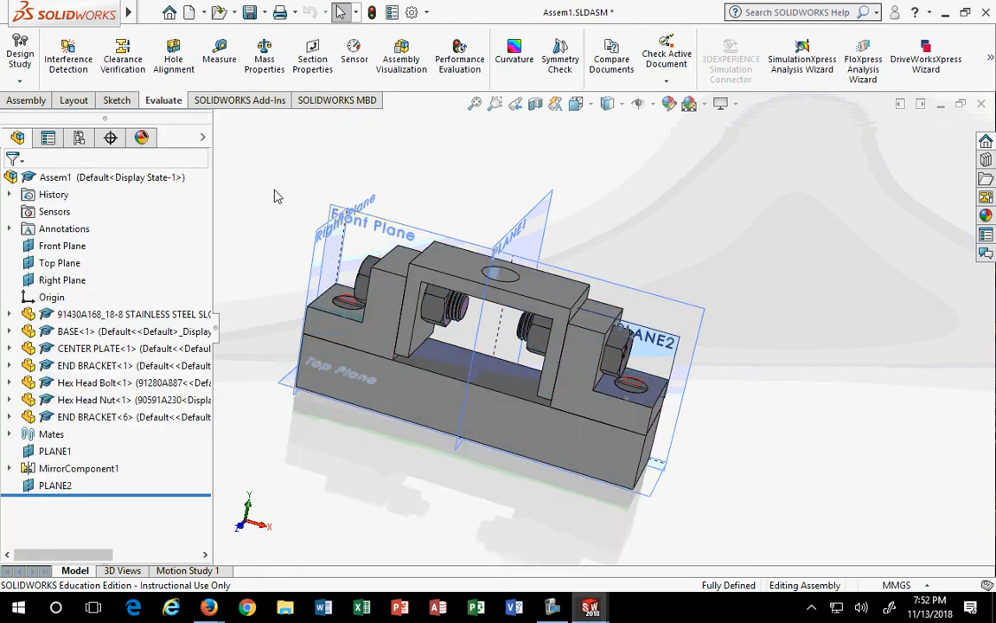
Examine the assembly's Mass Properties report, highlight the mass value, and close the report
{"action": "left_click", "coordinate": [263, 53]}
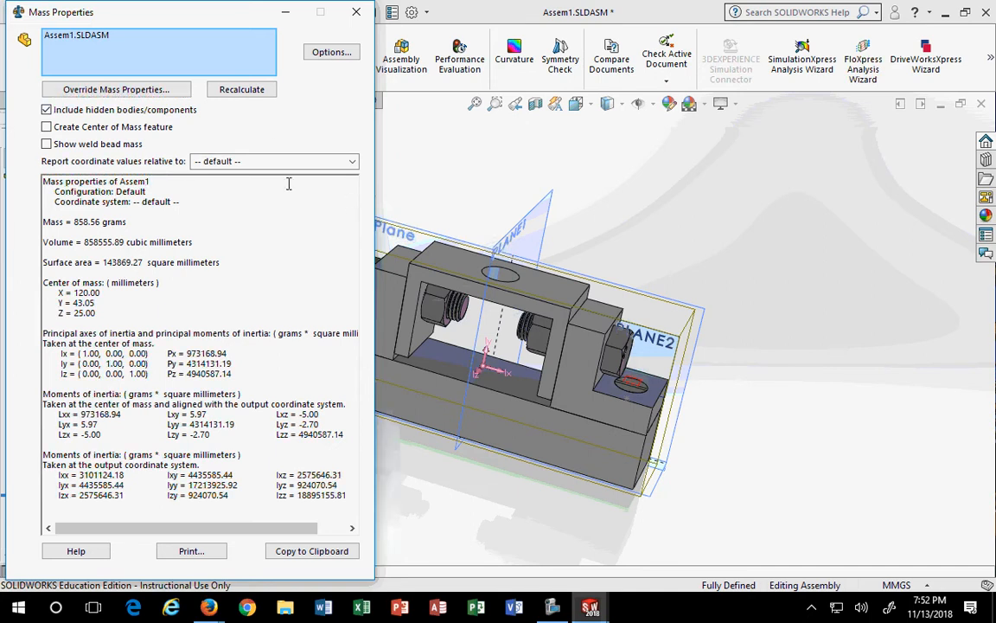
{"action": "middle_click_drag", "start_coordinate": [482, 223], "coordinate": [496, 253]}
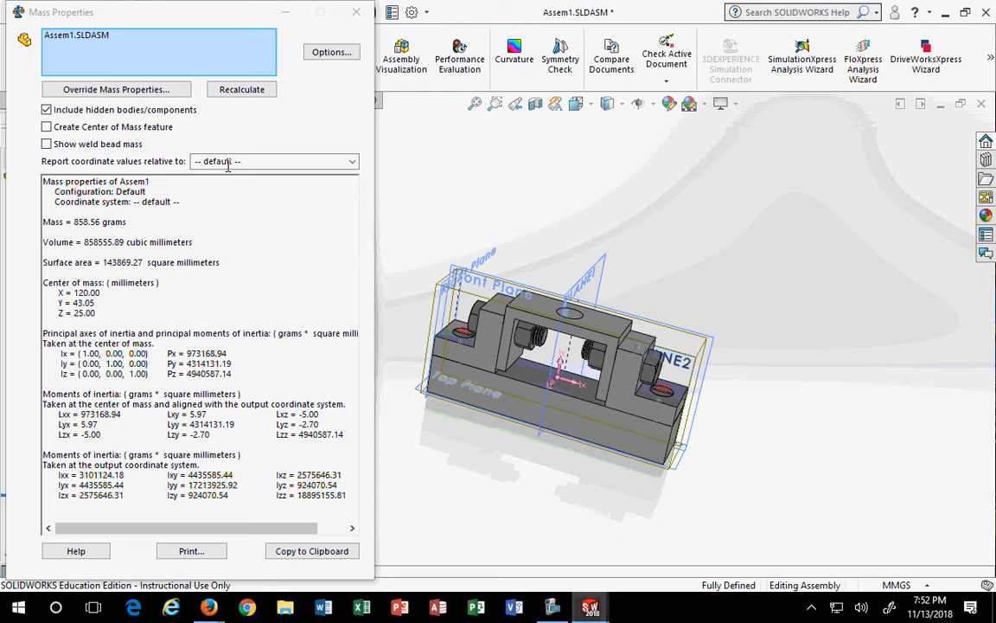
{"action": "left_click", "coordinate": [273, 163]}
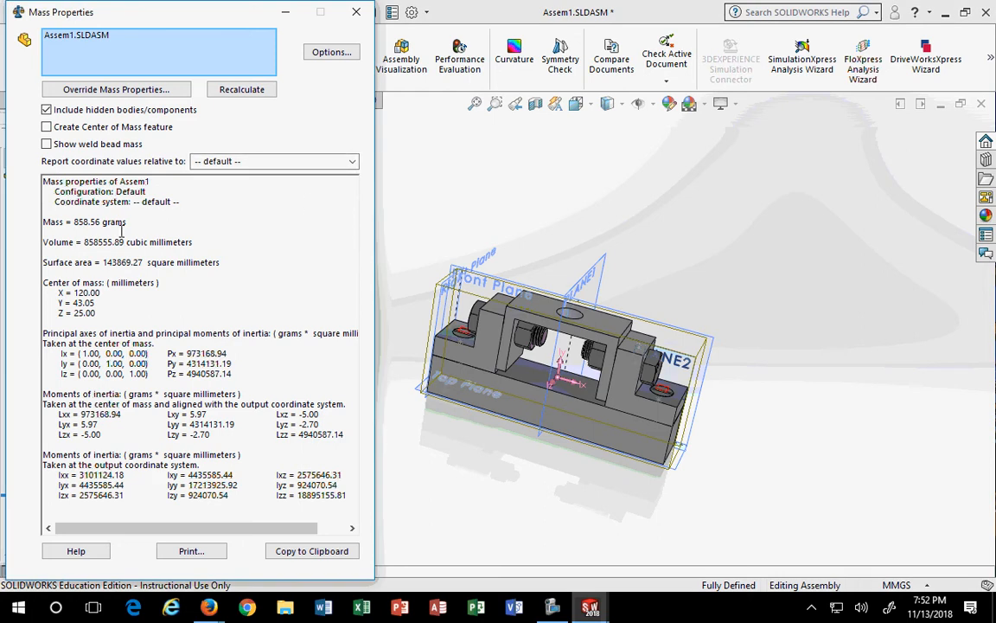
{"action": "left_click_drag", "start_coordinate": [127, 222], "coordinate": [74, 223]}
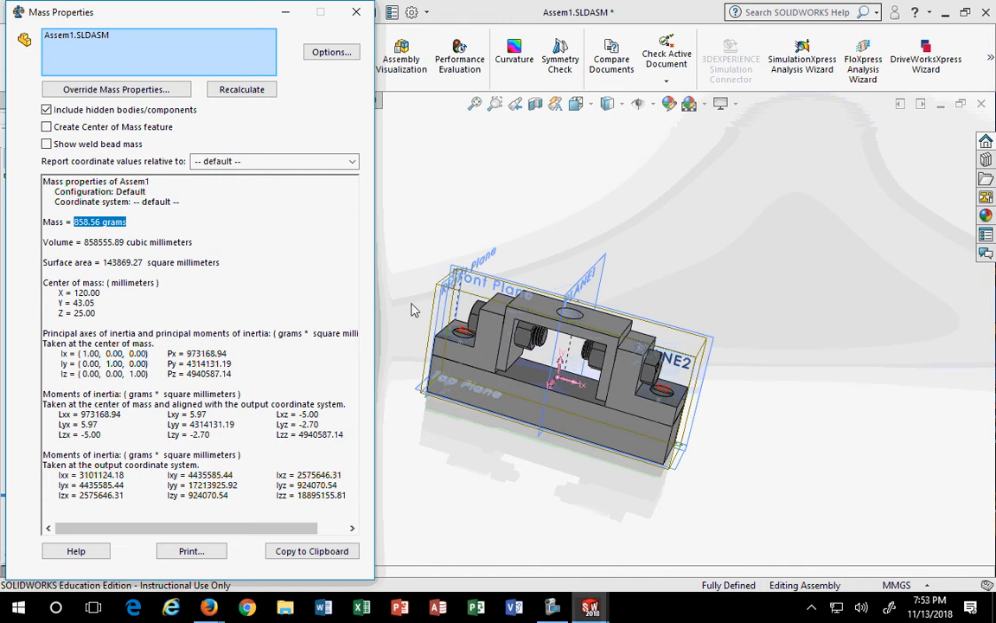
{"action": "left_click", "coordinate": [355, 11]}
{"action": "left_click_drag", "start_coordinate": [346, 208], "coordinate": [673, 448]}
{"action": "right_click", "coordinate": [75, 313]}
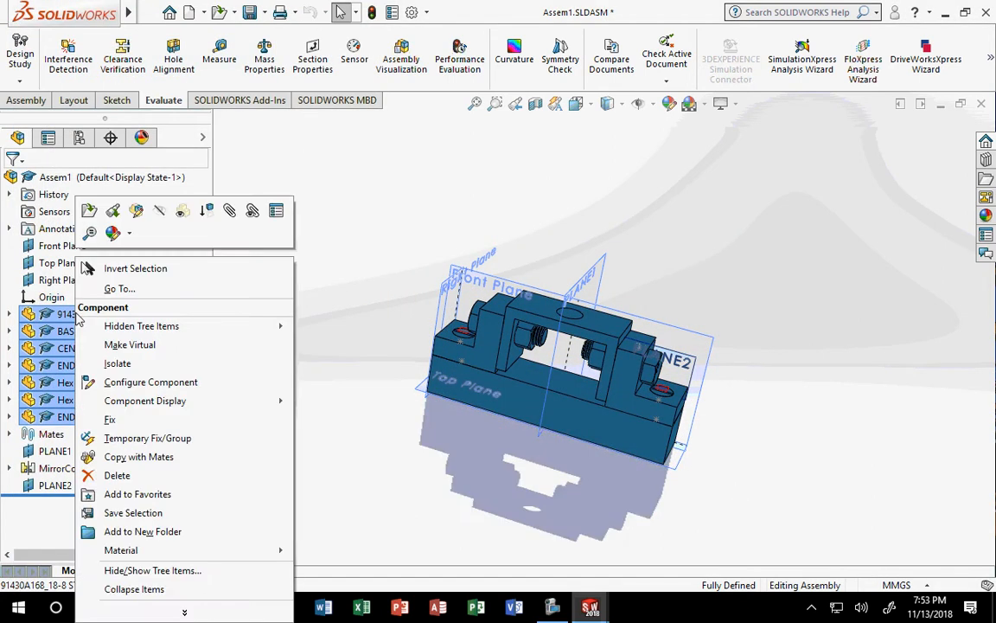
{"action": "left_click", "coordinate": [401, 312]}
{"action": "left_click", "coordinate": [401, 312]}
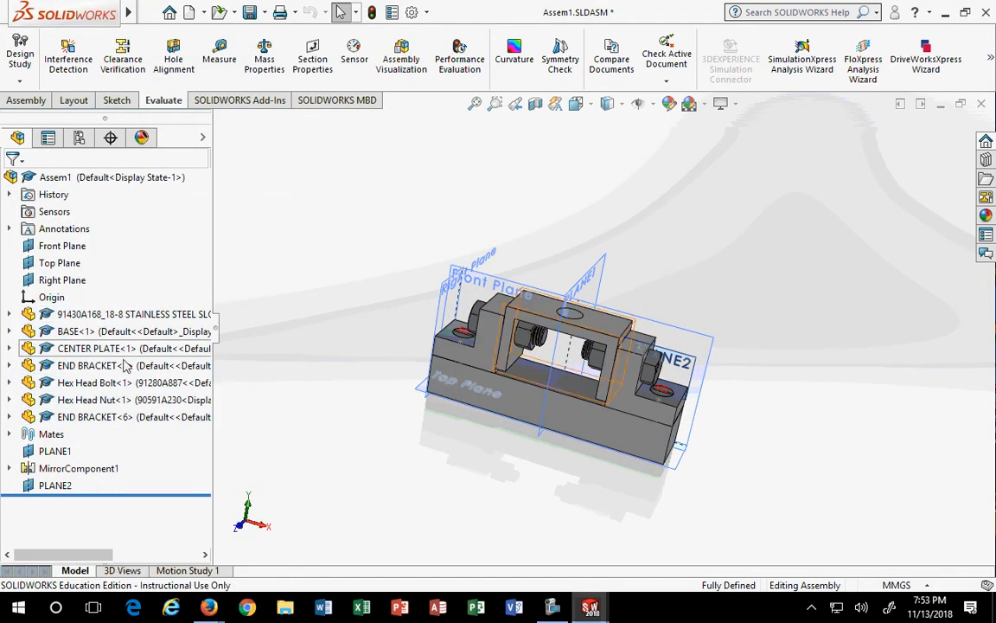
Open the BASE component of the assembly as a separate part
{"action": "left_click", "coordinate": [82, 334]}
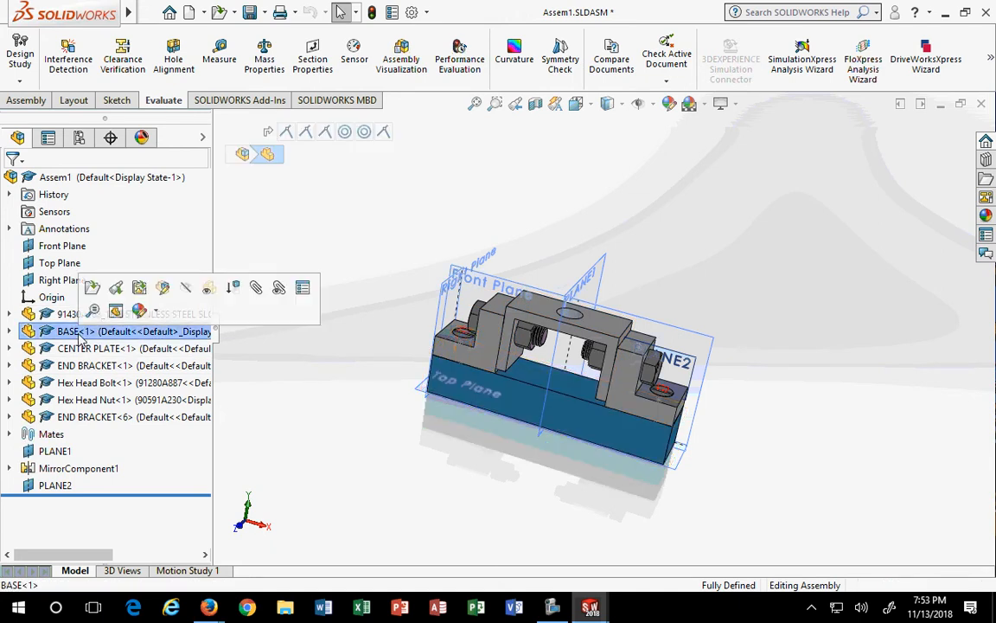
{"action": "left_click", "coordinate": [156, 311]}
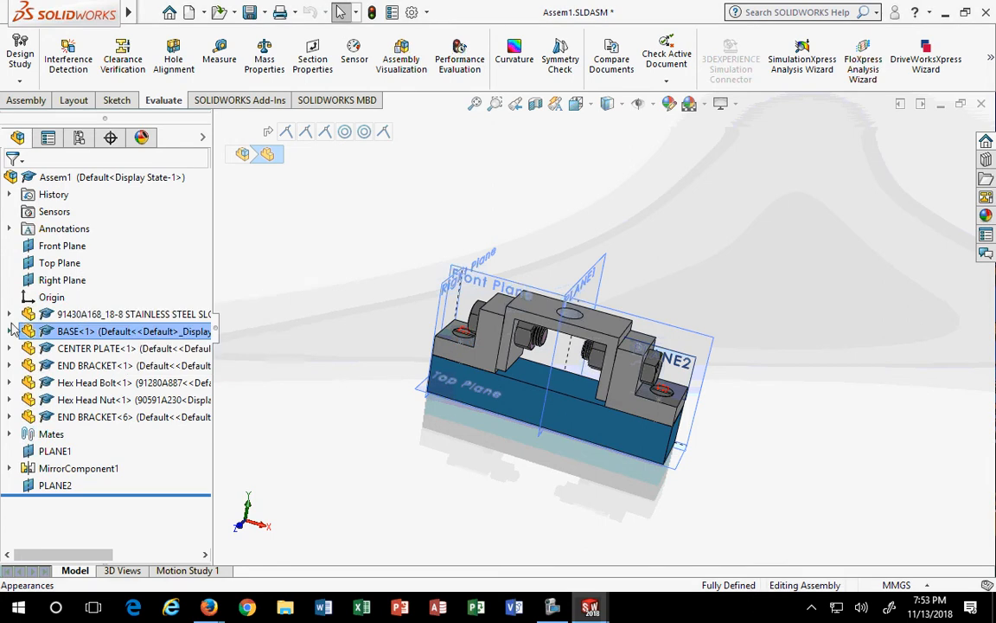
{"action": "right_click", "coordinate": [51, 331]}
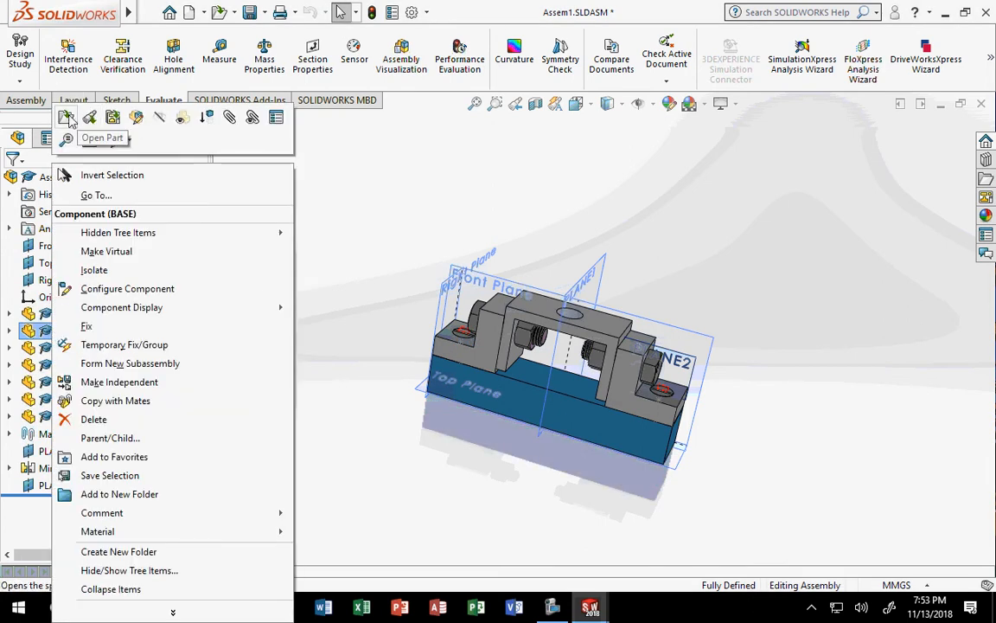
{"action": "left_click", "coordinate": [66, 137]}
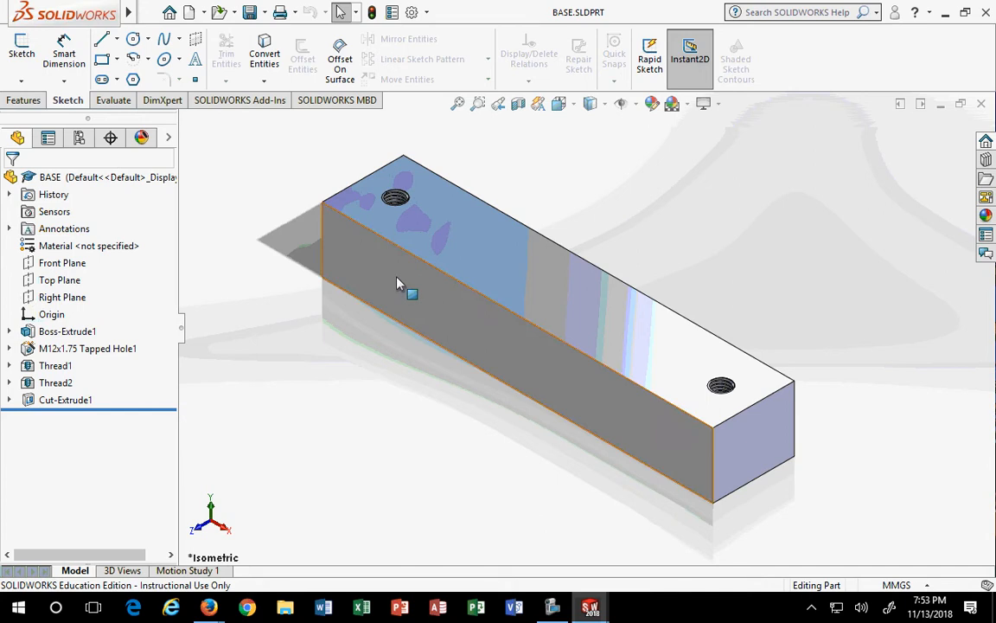
Assign the AISI 1020 steel material to the base part and close the material library
{"action": "left_click", "coordinate": [48, 178]}
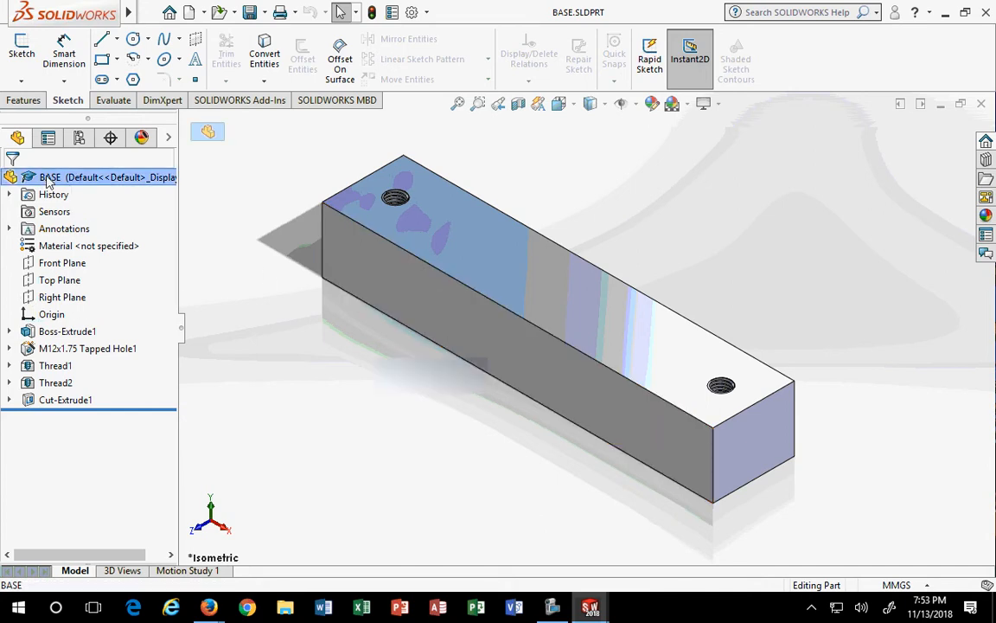
{"action": "left_click", "coordinate": [67, 248]}
{"action": "right_click", "coordinate": [65, 248]}
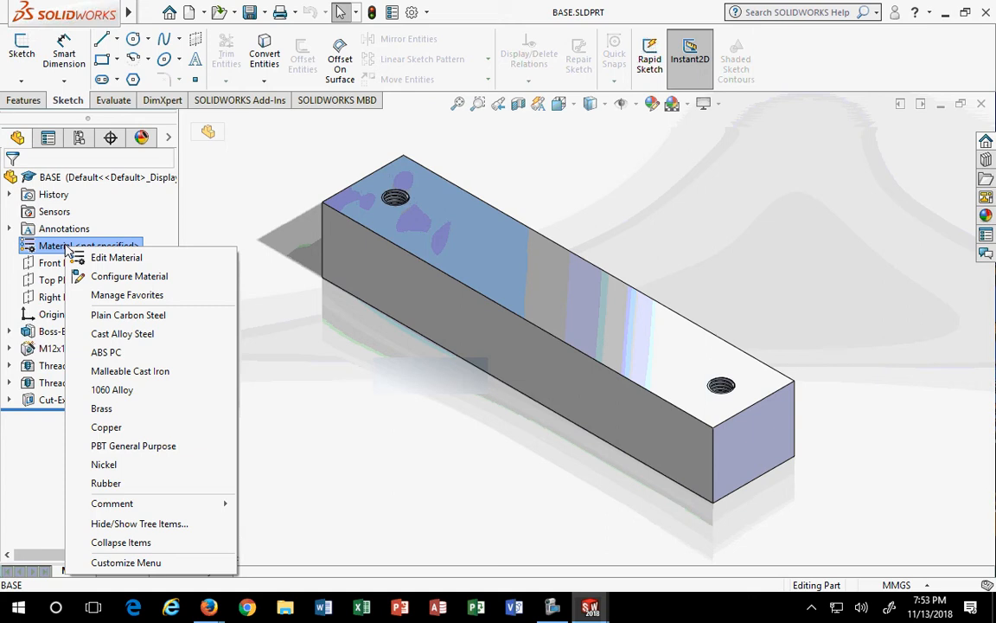
{"action": "left_click", "coordinate": [114, 261]}
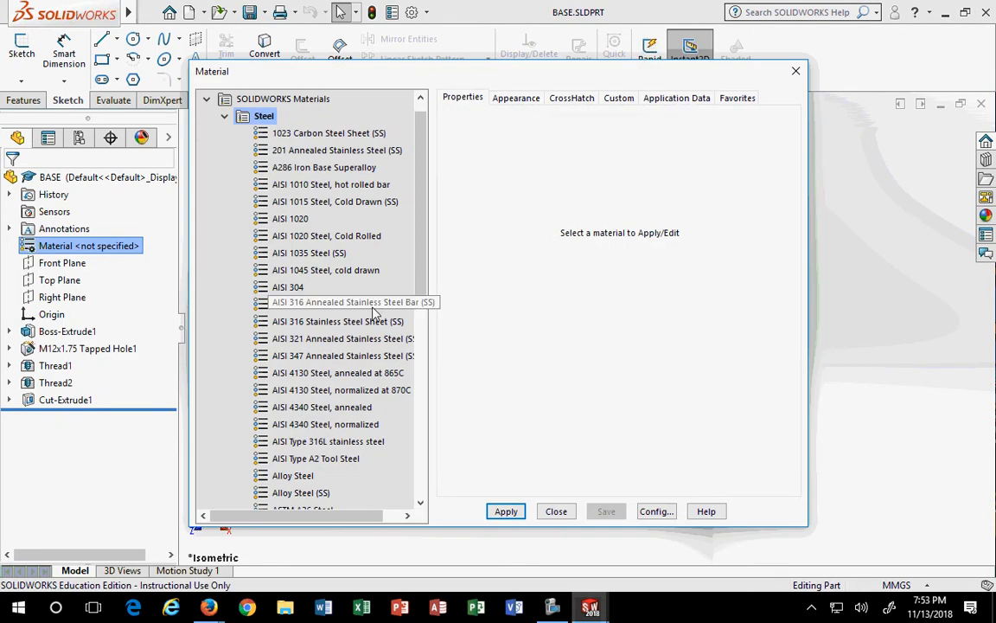
{"action": "left_click", "coordinate": [291, 289]}
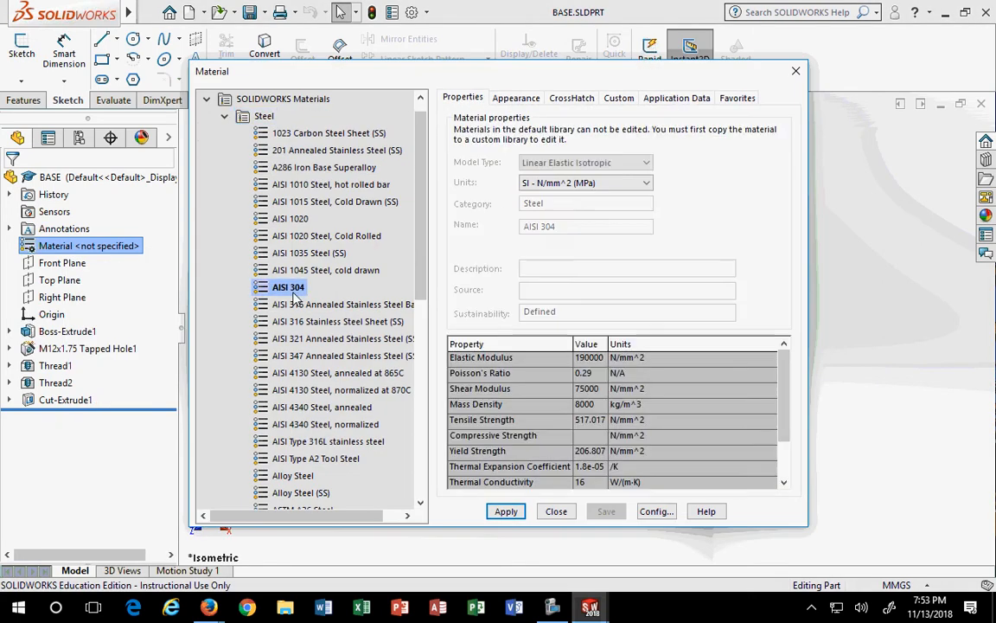
{"action": "left_click", "coordinate": [278, 217]}
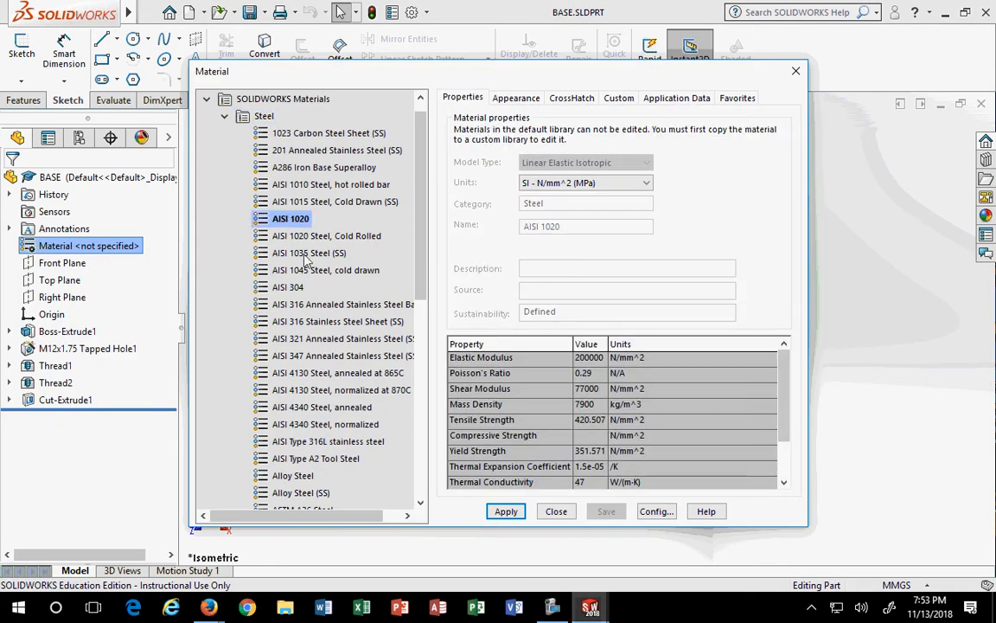
{"action": "left_click", "coordinate": [506, 511]}
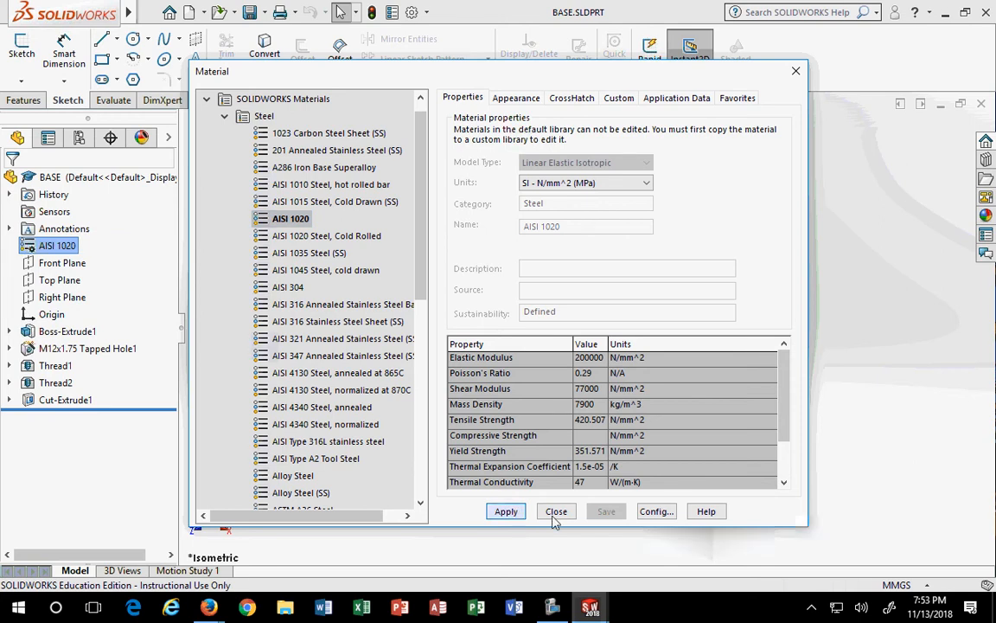
{"action": "left_click", "coordinate": [557, 511]}
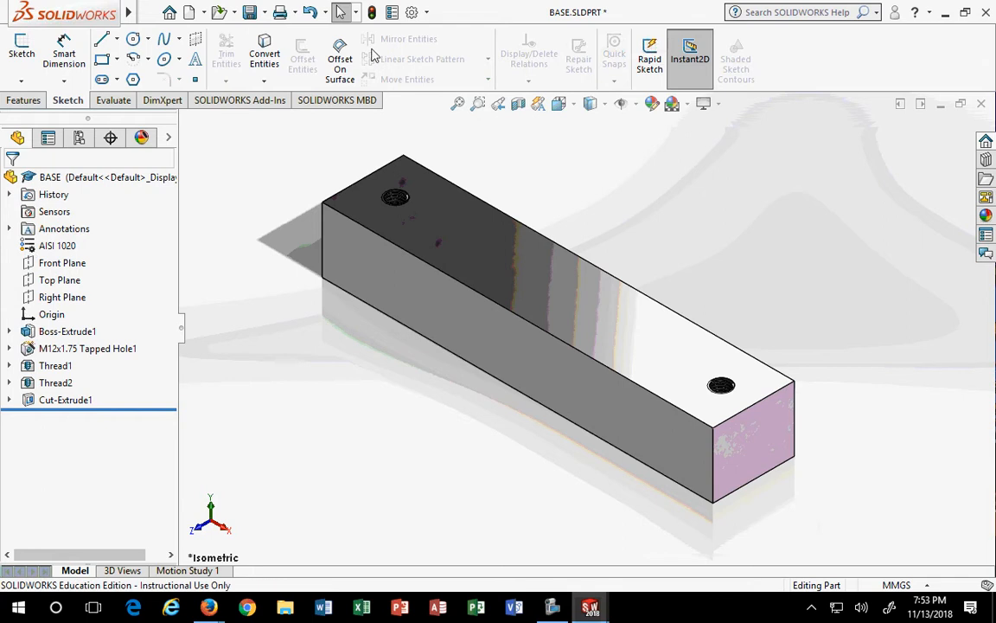
Save the BASE part, close it, and rebuild the assembly with the changed model
{"action": "left_click", "coordinate": [151, 13]}
{"action": "left_click", "coordinate": [156, 15]}
{"action": "left_click", "coordinate": [249, 15]}
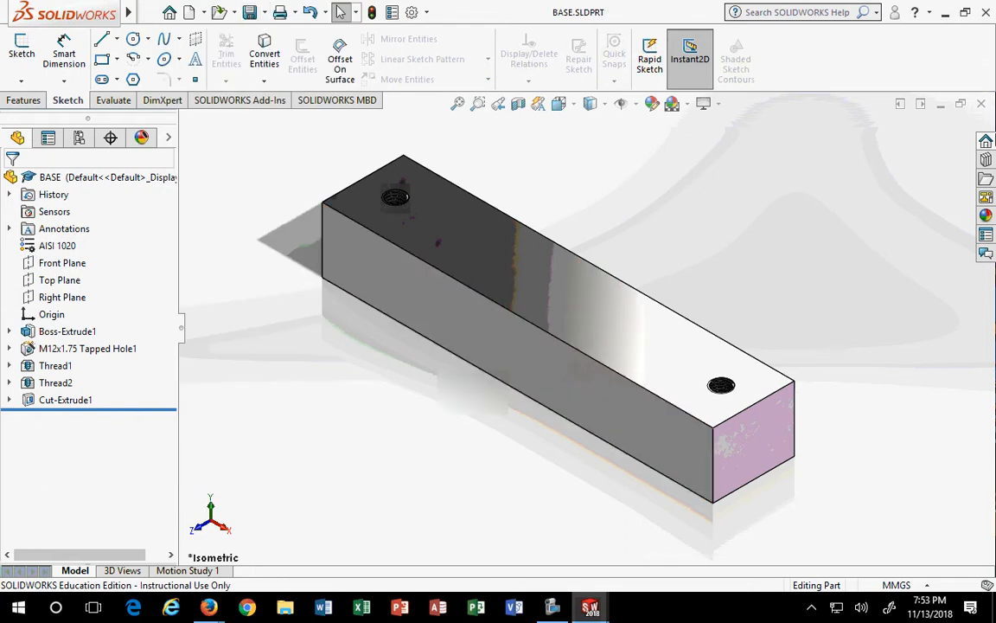
{"action": "left_click", "coordinate": [982, 104]}
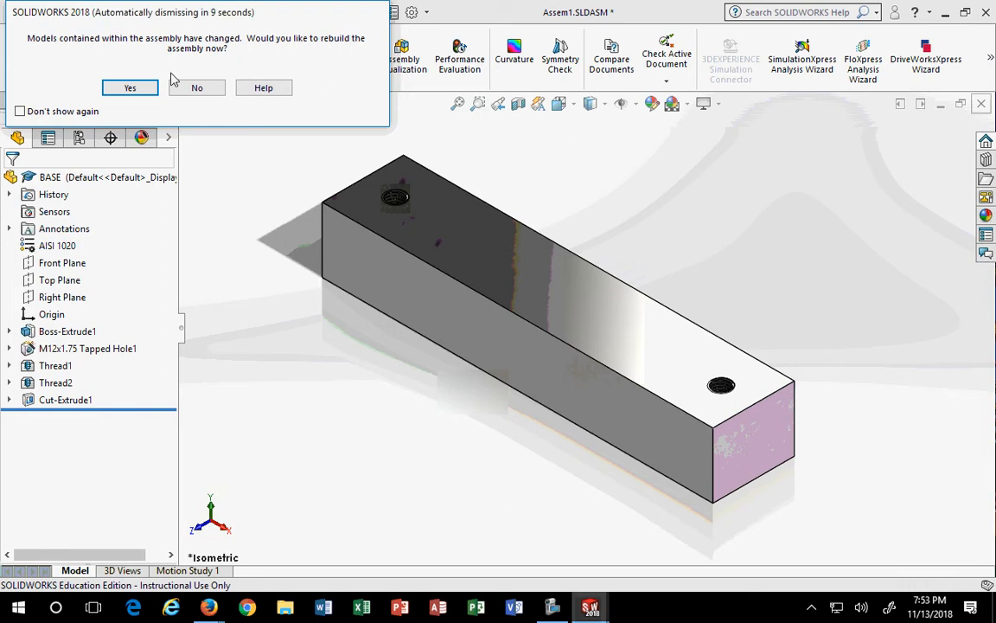
{"action": "left_click", "coordinate": [130, 88]}
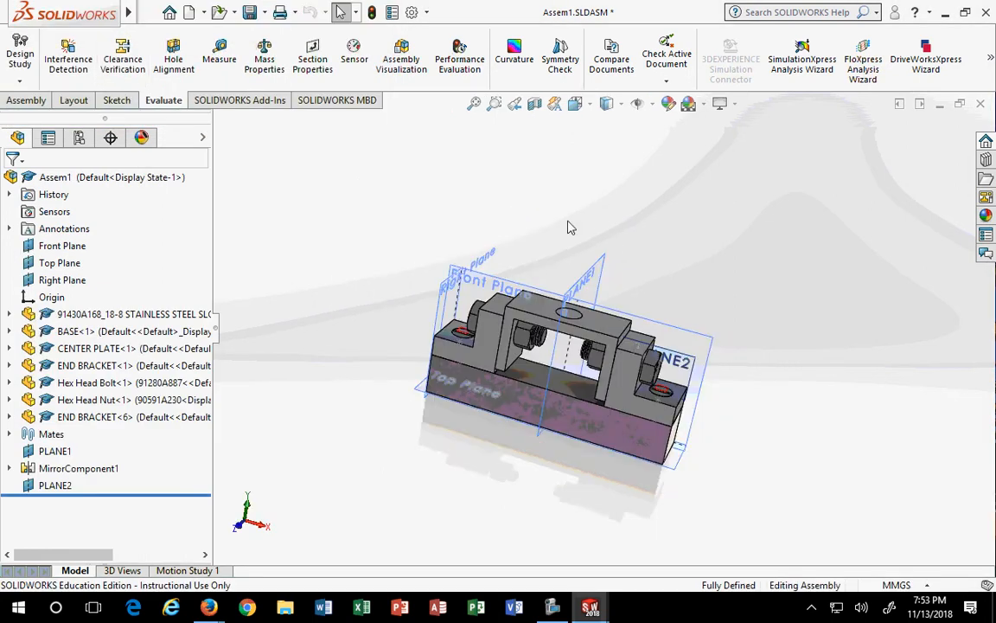
Evaluate the Mass Properties of all the assembly's components and highlight the mass value in the report
{"action": "left_click_drag", "start_coordinate": [353, 182], "coordinate": [839, 500]}
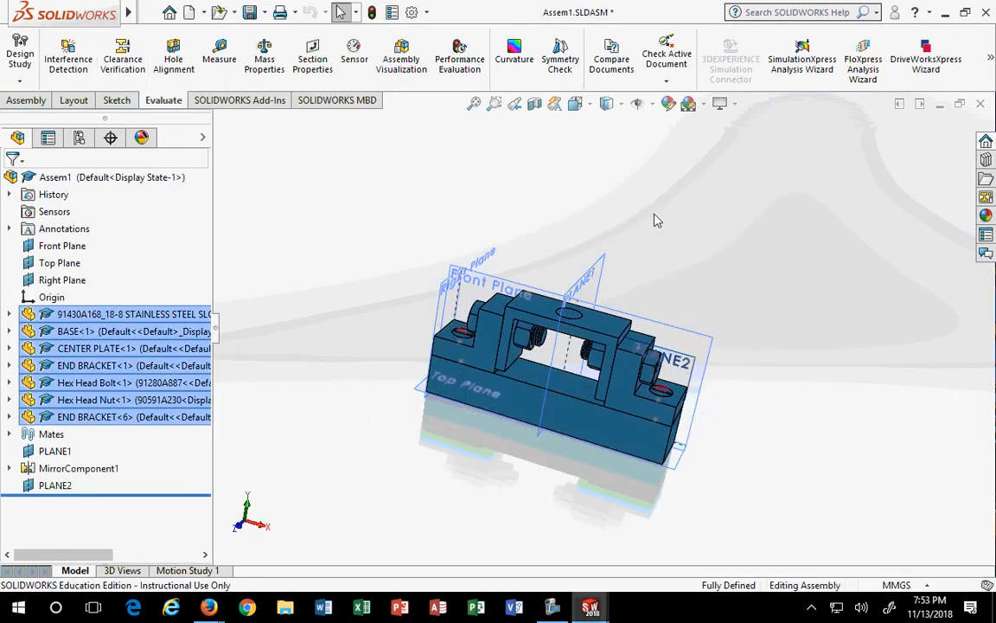
{"action": "left_click", "coordinate": [259, 76]}
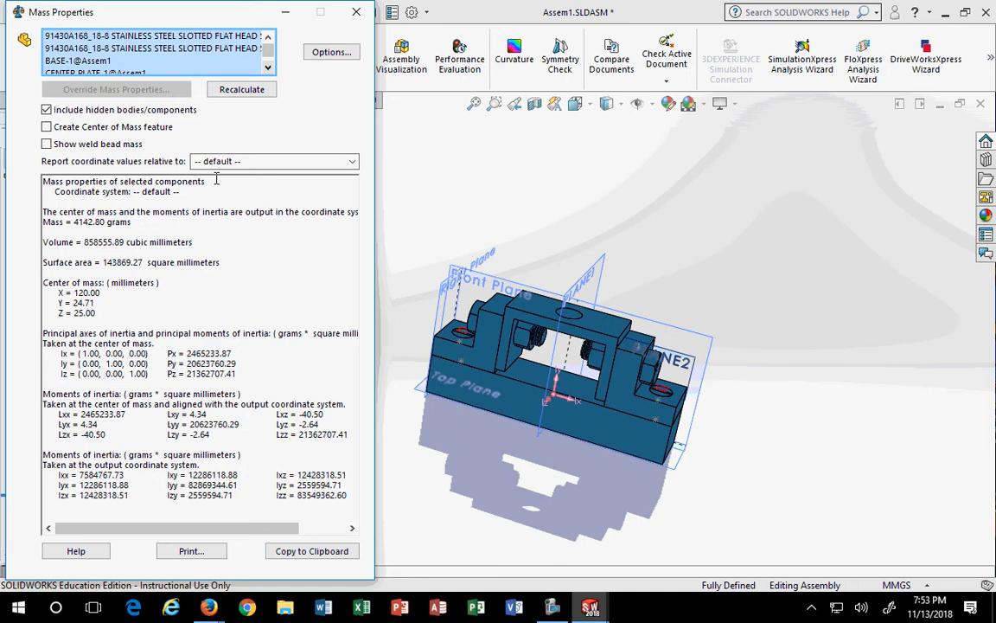
{"action": "left_click_drag", "start_coordinate": [74, 222], "coordinate": [128, 222]}
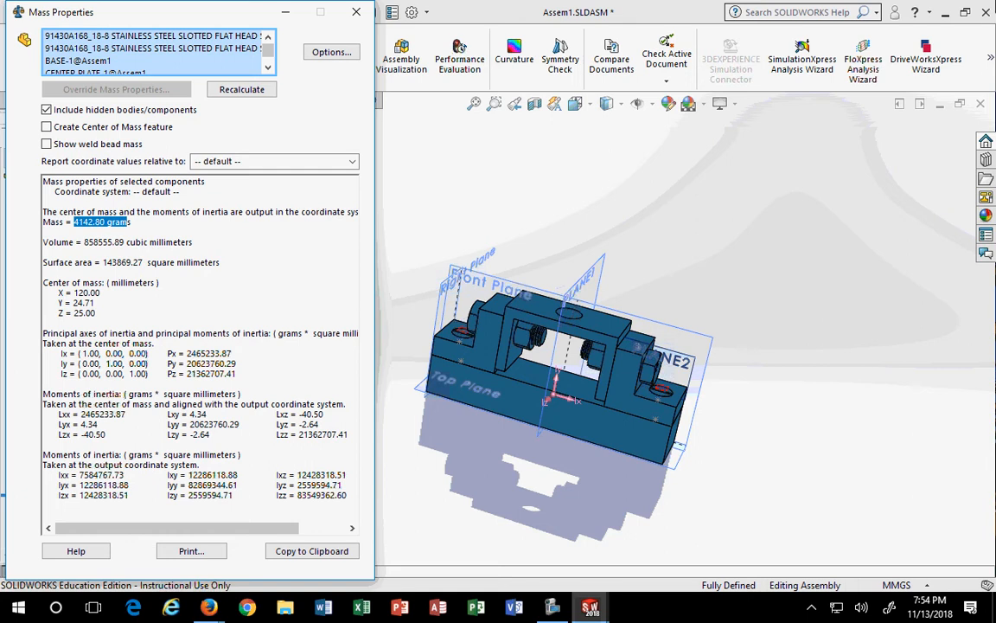
Review the mass property unit options without changing them, copy the report to the clipboard, and close it with the components deselected
{"action": "left_click", "coordinate": [329, 54]}
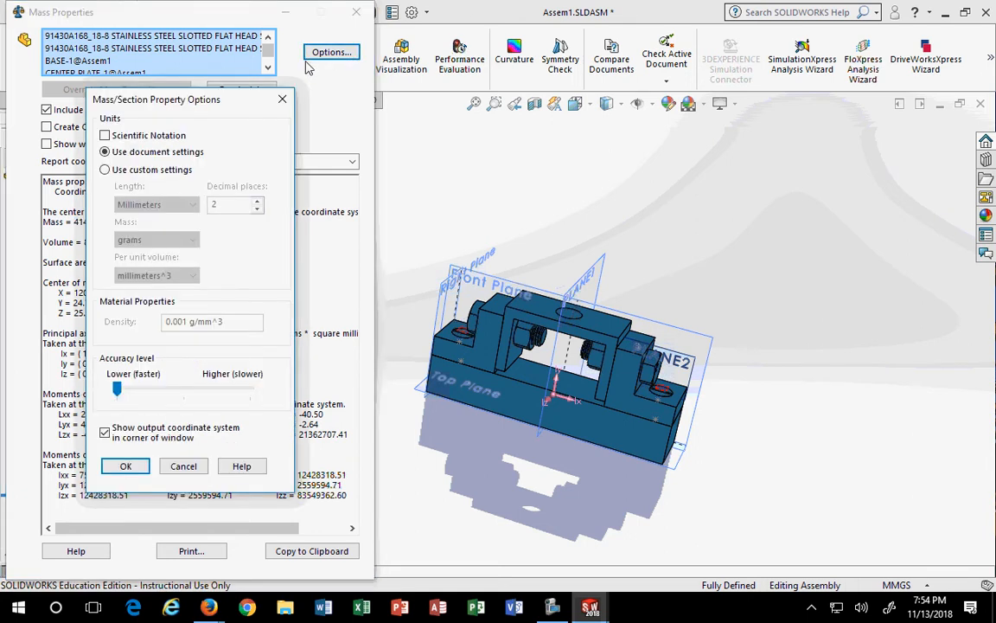
{"action": "left_click", "coordinate": [282, 98]}
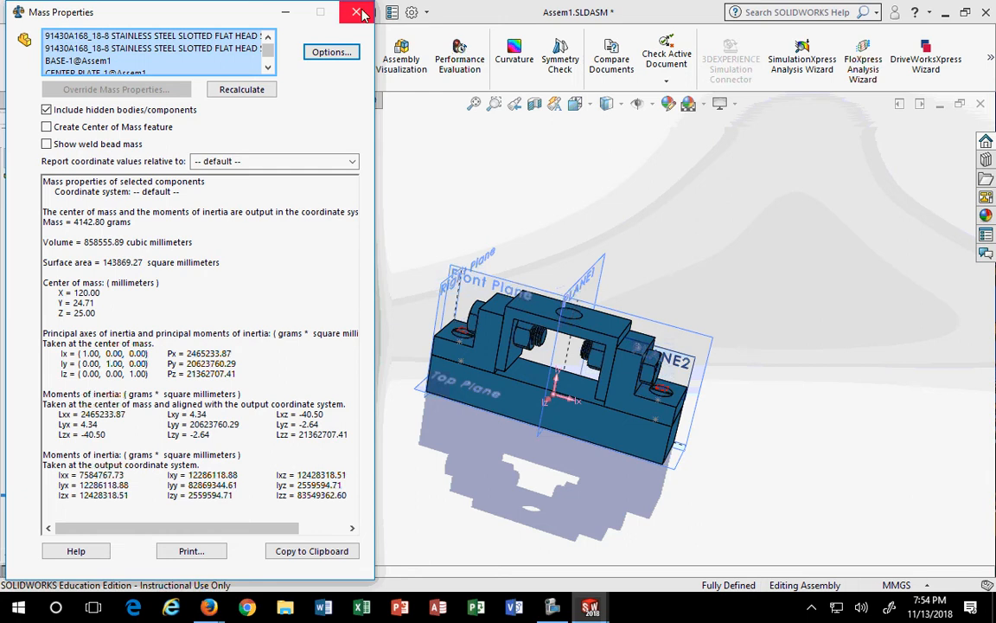
{"action": "left_click", "coordinate": [305, 555]}
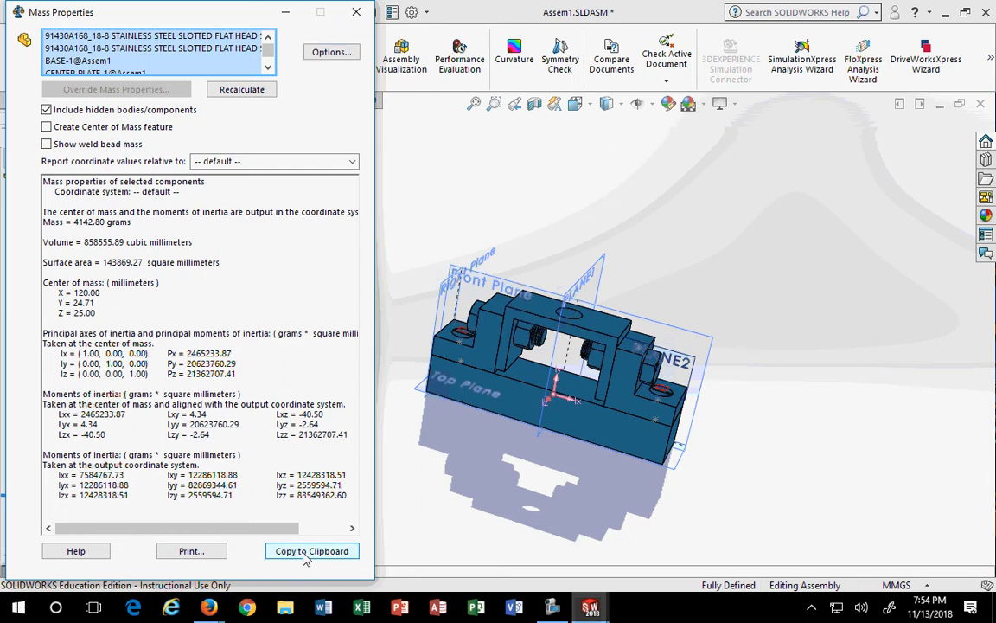
{"action": "left_click", "coordinate": [356, 13]}
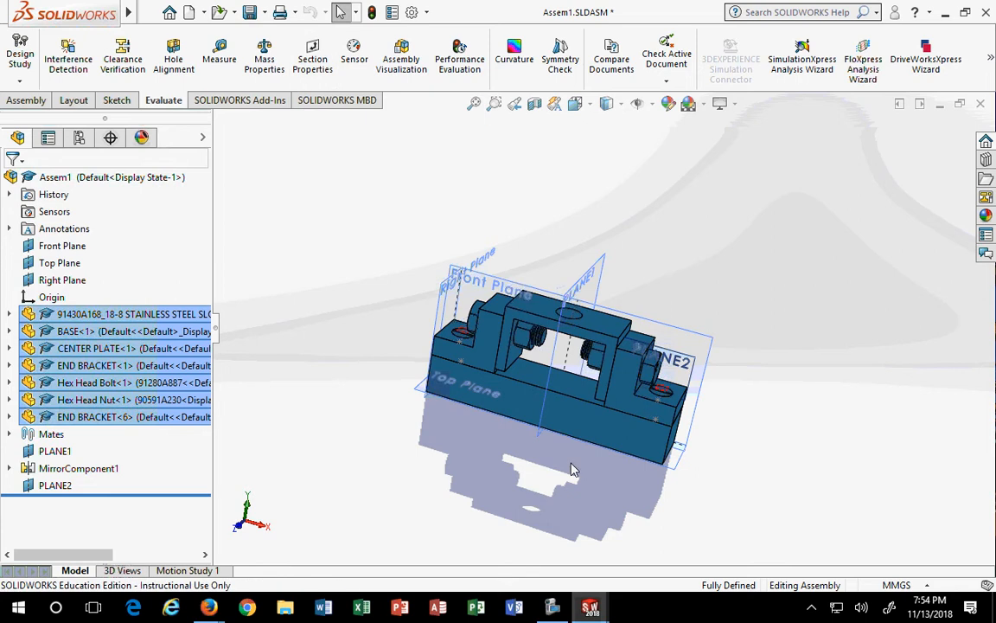
{"action": "left_click", "coordinate": [269, 376]}
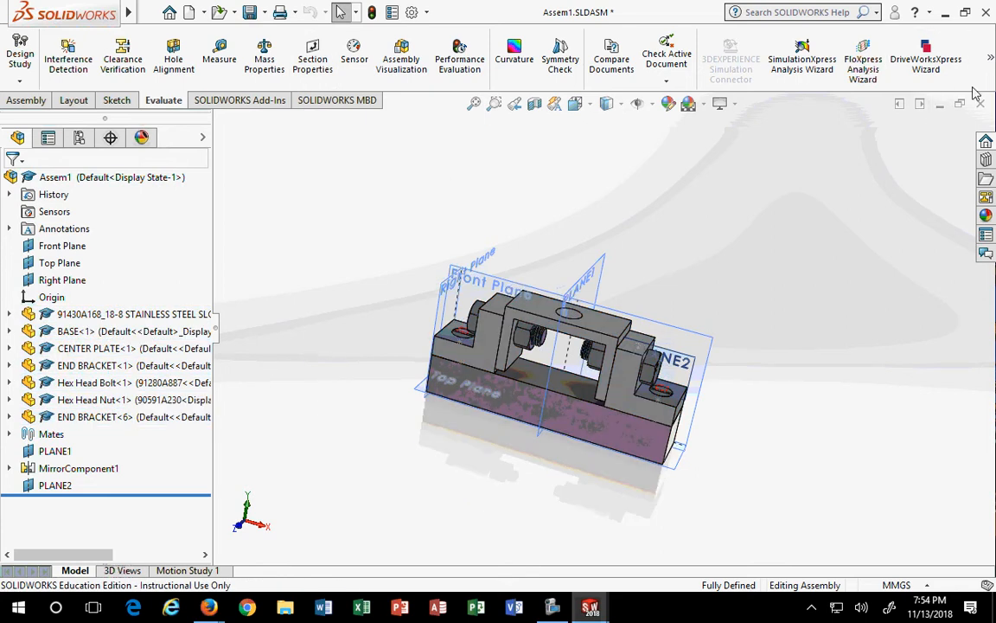
Open the BASE component as a separate part and examine the material, annotation and history entries in its feature tree
{"action": "right_click", "coordinate": [86, 332]}
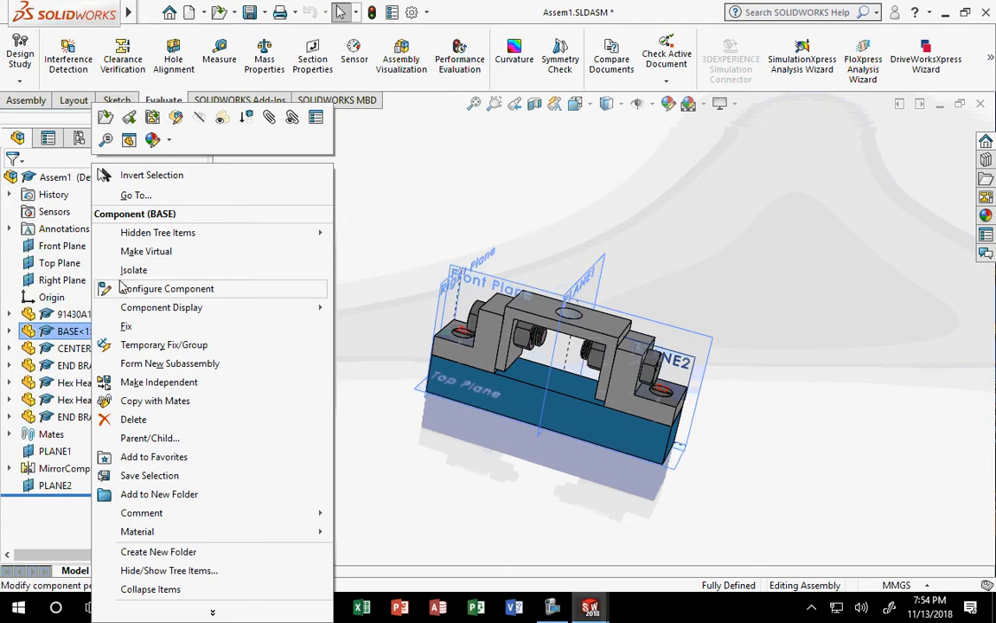
{"action": "left_click", "coordinate": [102, 118]}
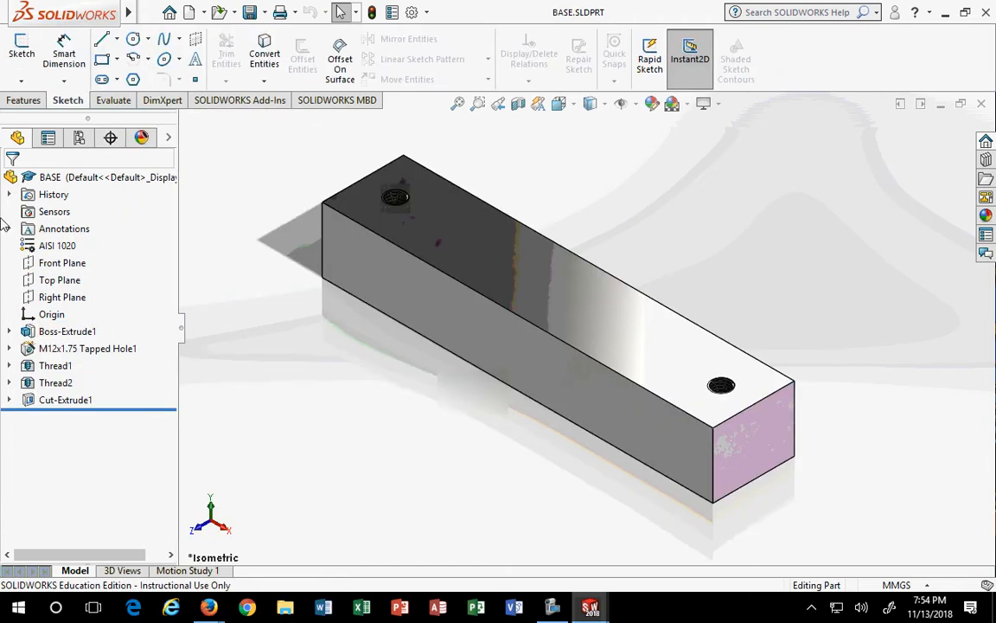
{"action": "left_click", "coordinate": [66, 248]}
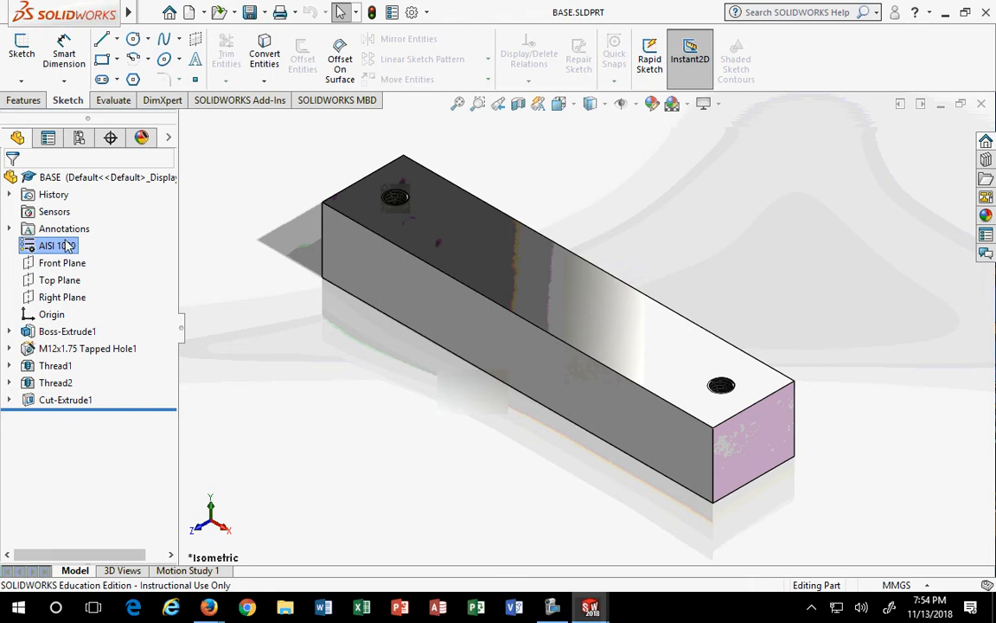
{"action": "left_click", "coordinate": [66, 230]}
{"action": "left_click", "coordinate": [9, 229]}
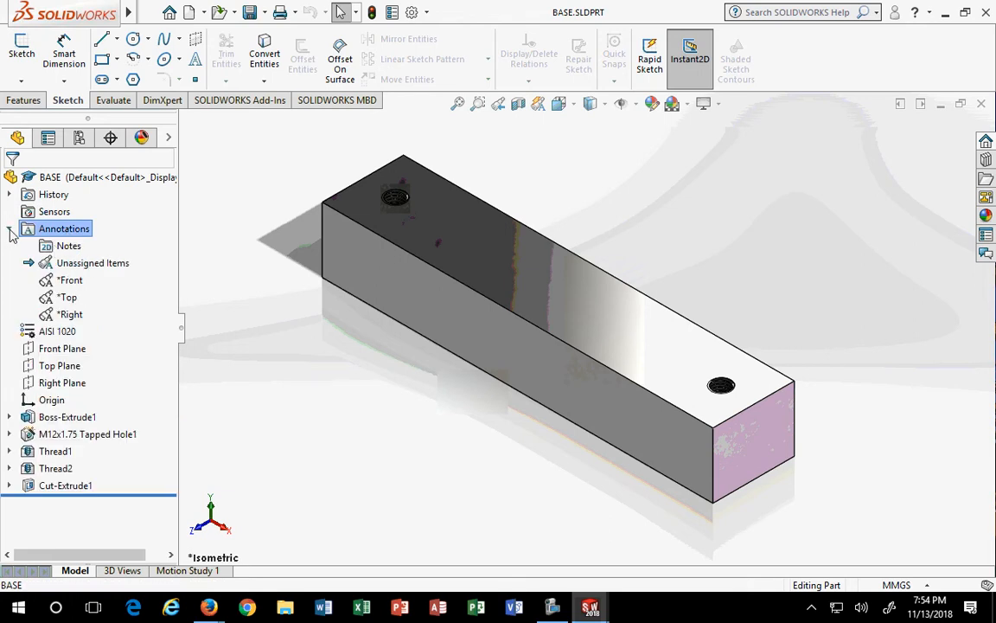
{"action": "left_click", "coordinate": [70, 247]}
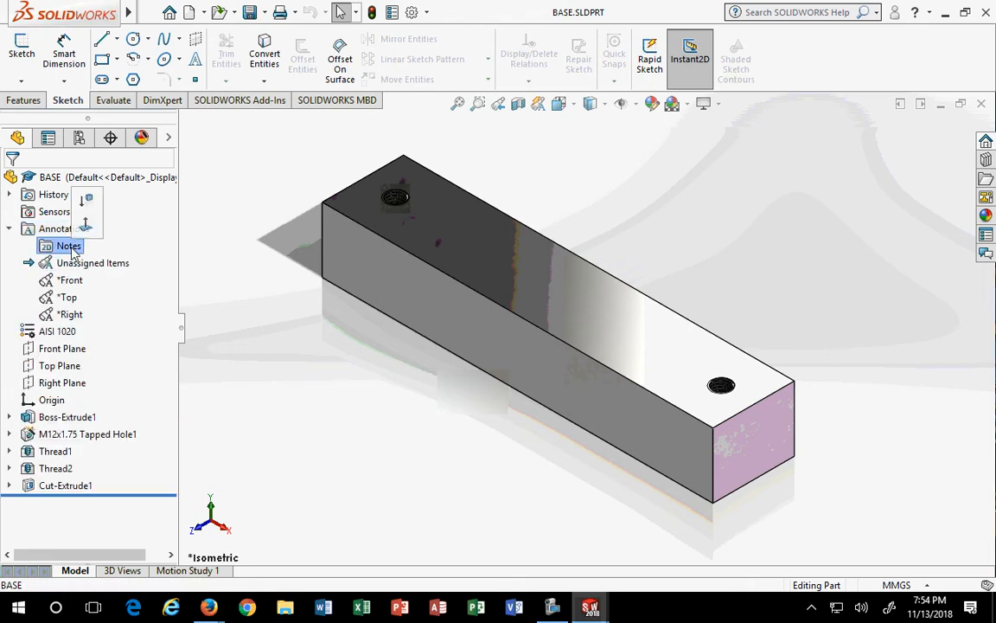
{"action": "left_click", "coordinate": [30, 265]}
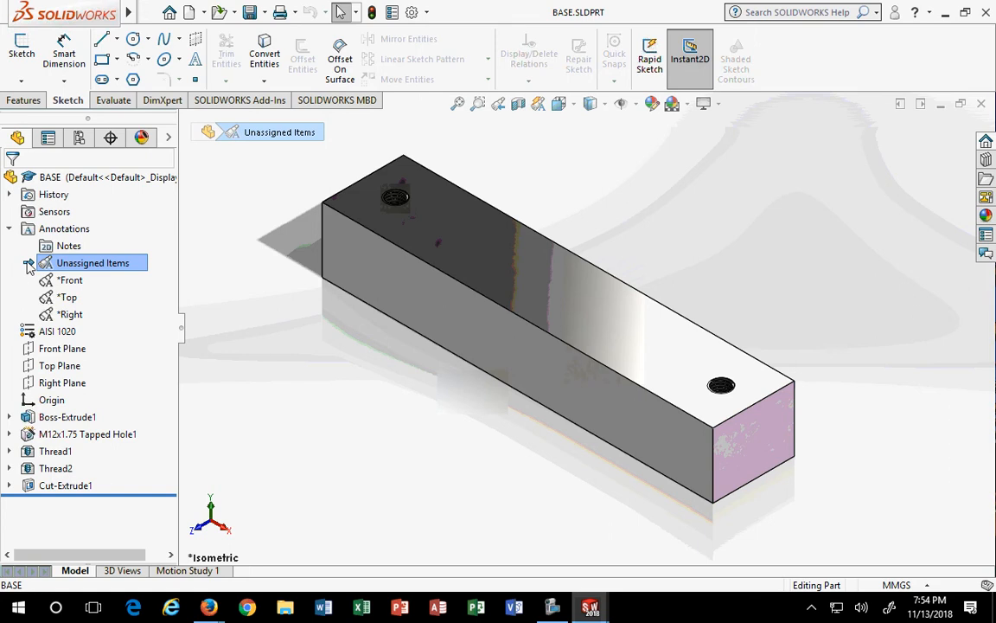
{"action": "left_click", "coordinate": [77, 270]}
{"action": "right_click", "coordinate": [78, 268]}
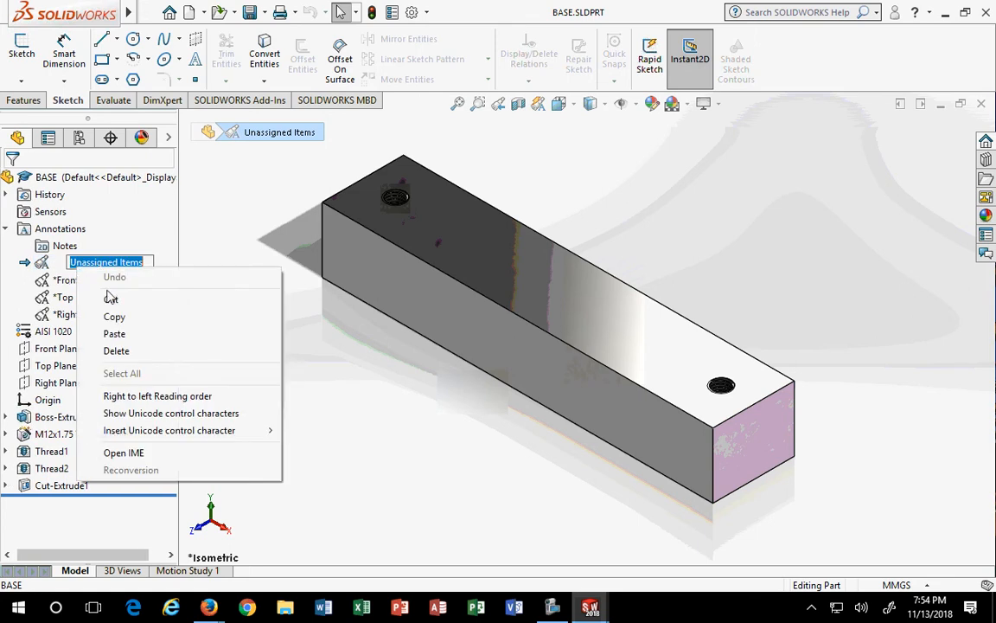
{"action": "left_click", "coordinate": [190, 255]}
{"action": "right_click", "coordinate": [98, 264]}
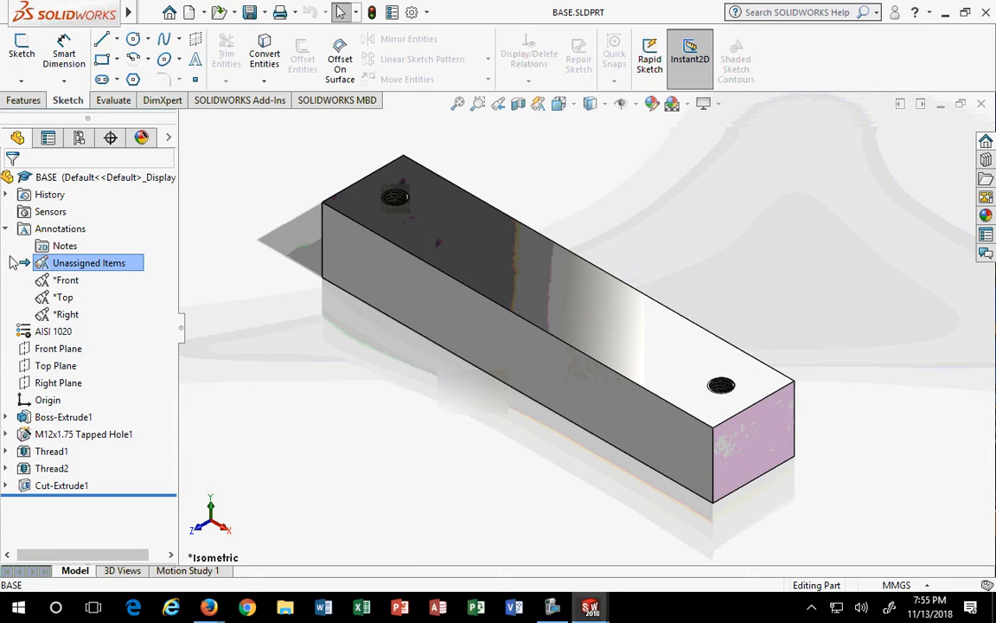
{"action": "left_click", "coordinate": [48, 333]}
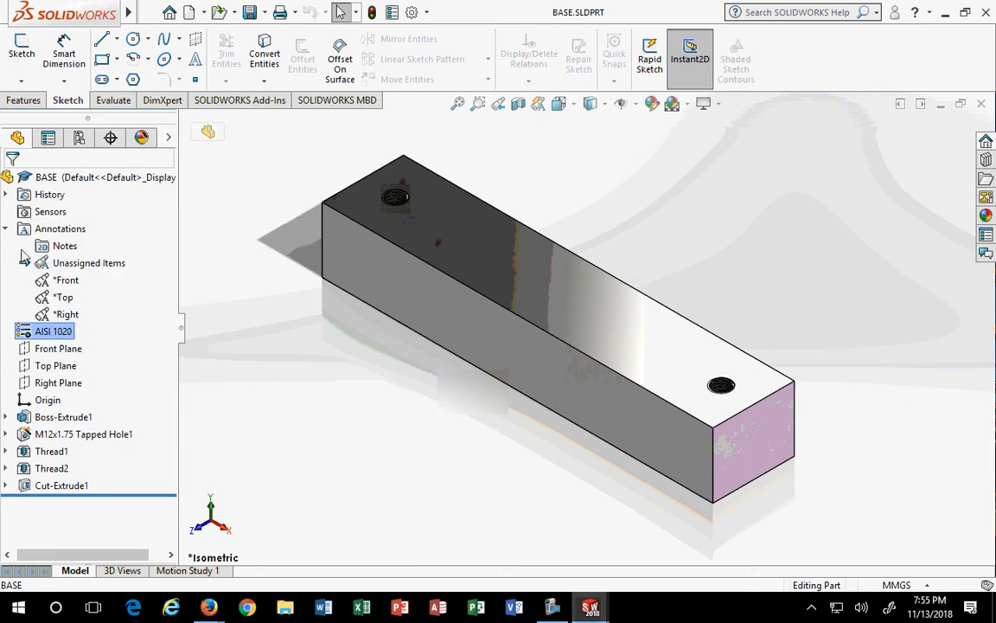
{"action": "left_click", "coordinate": [7, 228]}
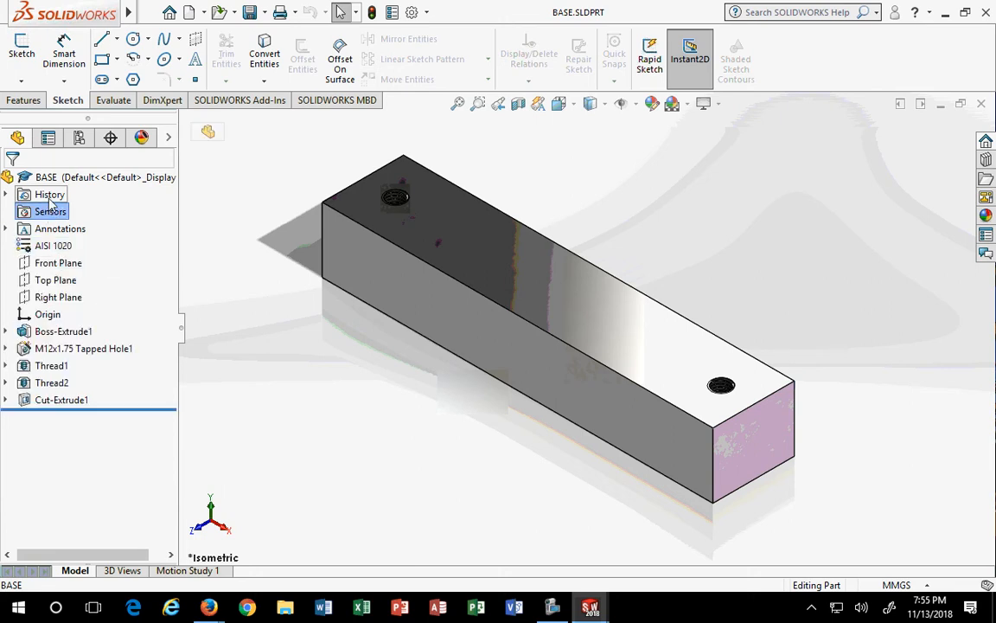
{"action": "left_click", "coordinate": [7, 195]}
{"action": "left_click", "coordinate": [7, 195]}
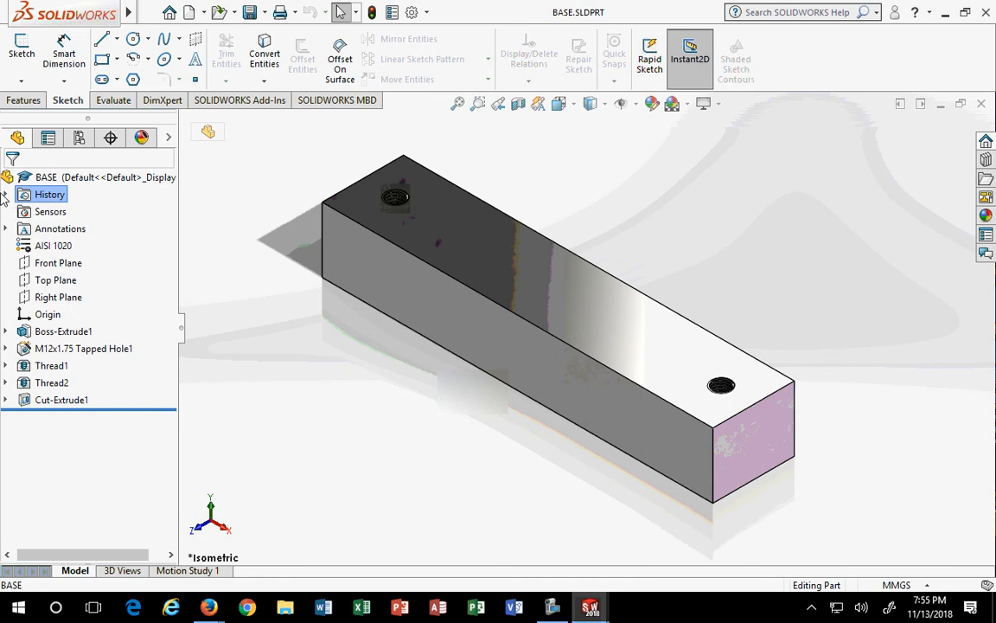
{"action": "left_click", "coordinate": [67, 181]}
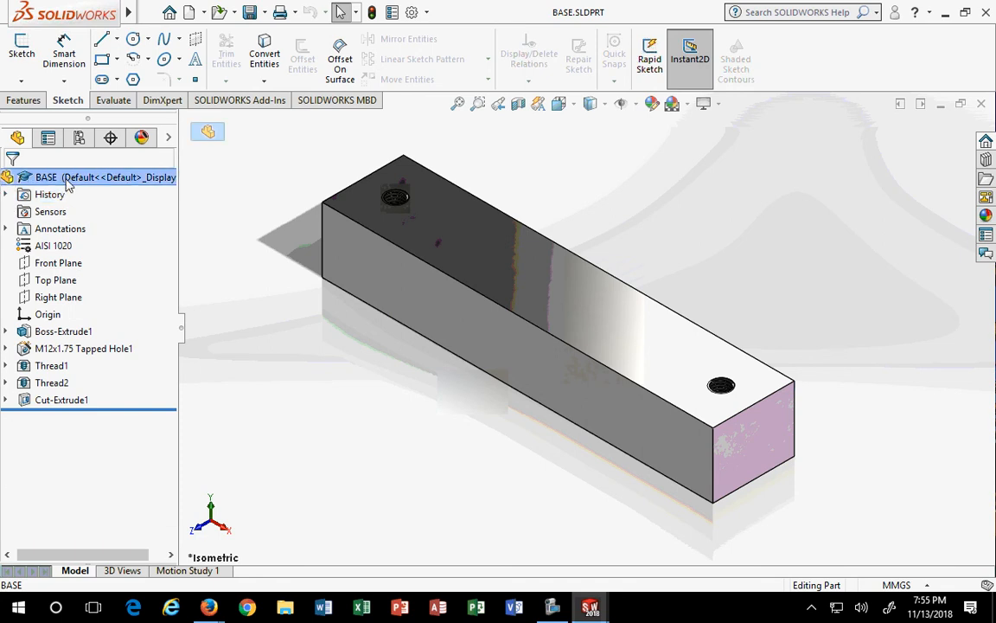
{"action": "right_click", "coordinate": [73, 190]}
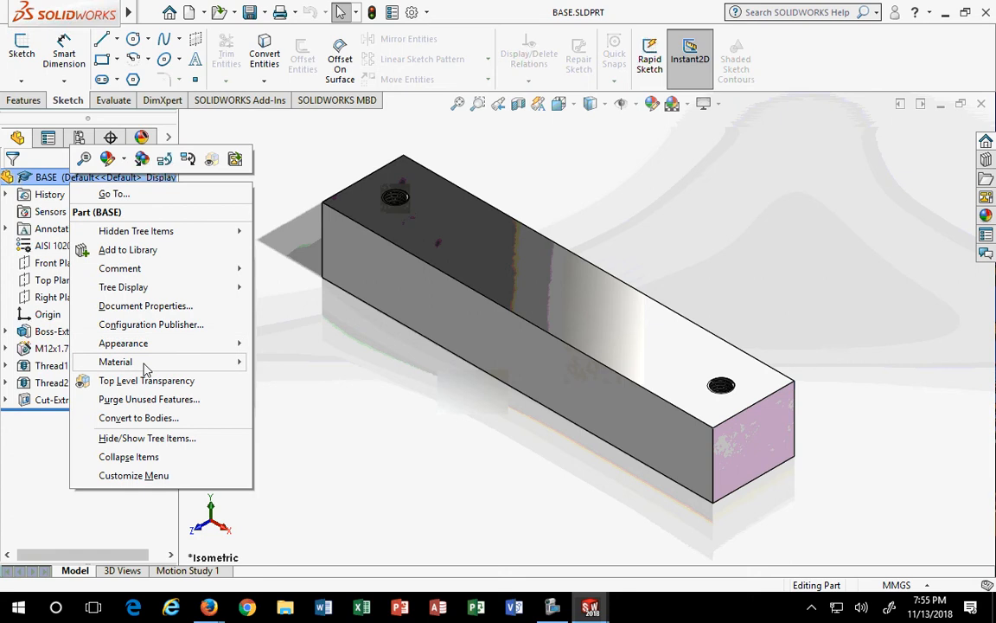
{"action": "mouse_move", "coordinate": [146, 370]}
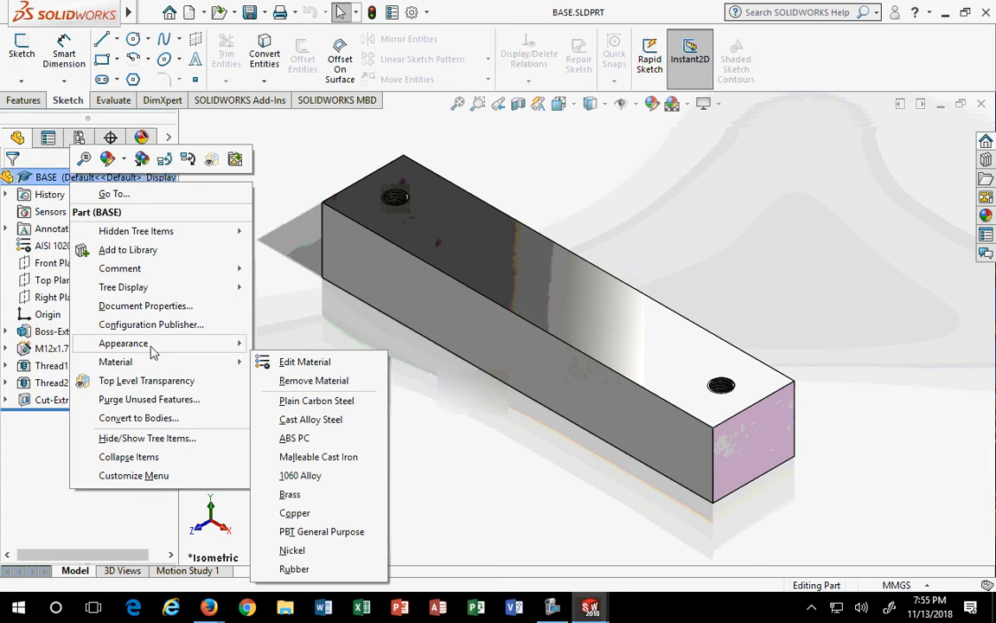
{"action": "mouse_move", "coordinate": [154, 350]}
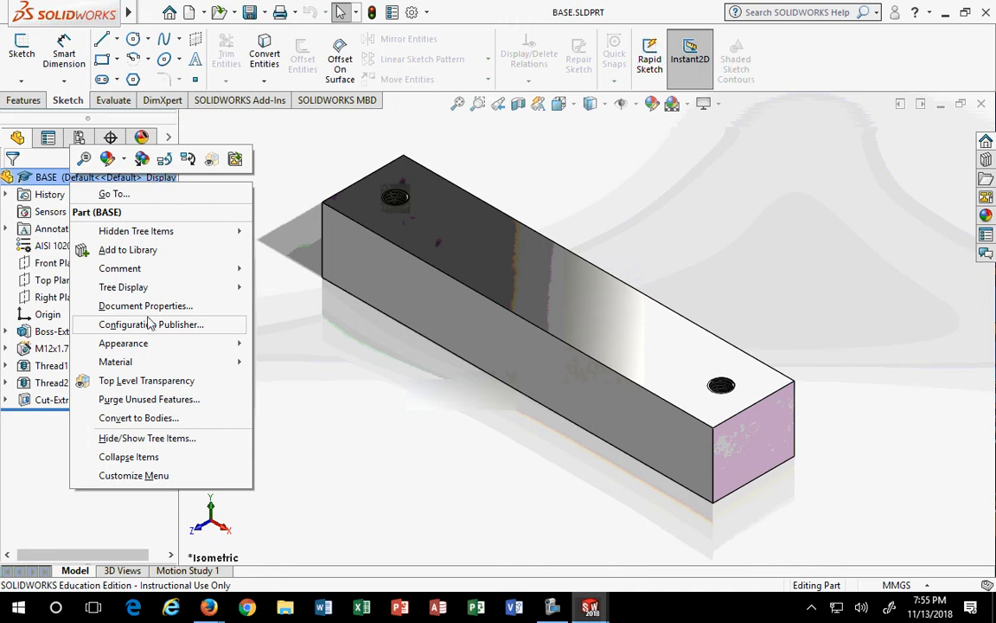
{"action": "mouse_move", "coordinate": [135, 293]}
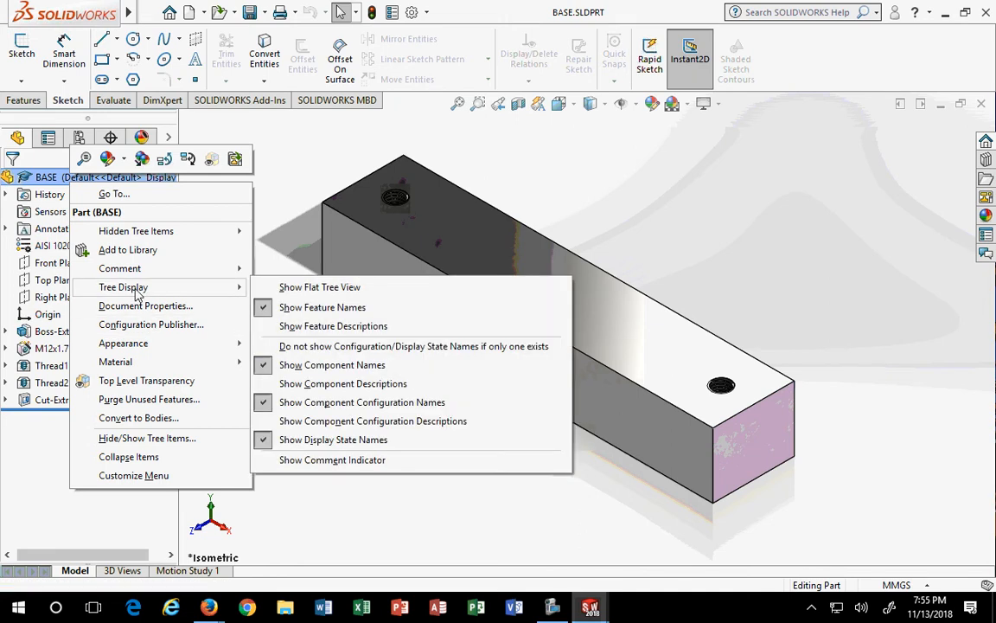
{"action": "left_click", "coordinate": [128, 250]}
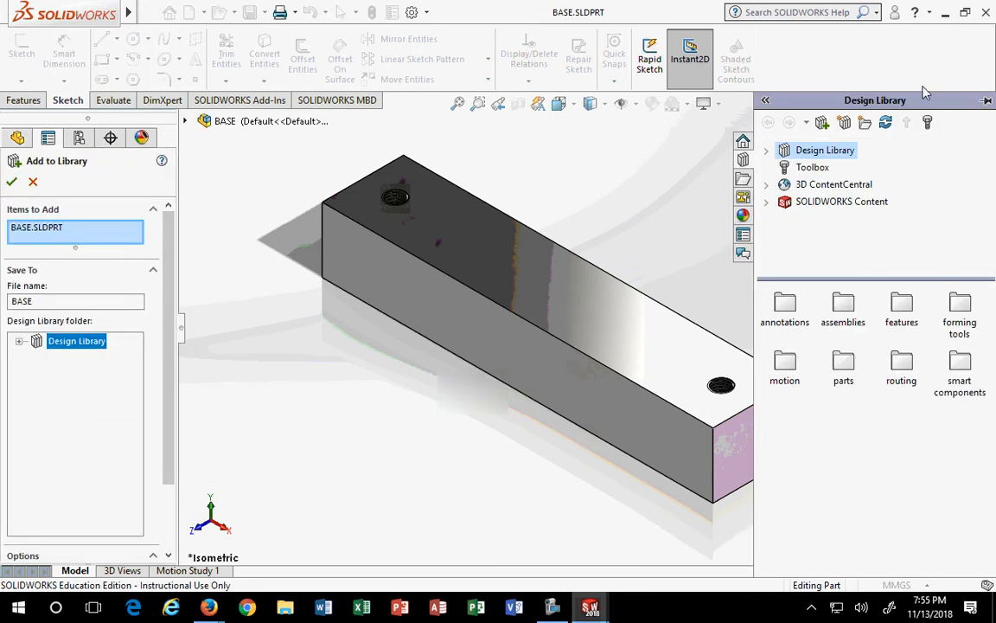
{"action": "left_click", "coordinate": [987, 101]}
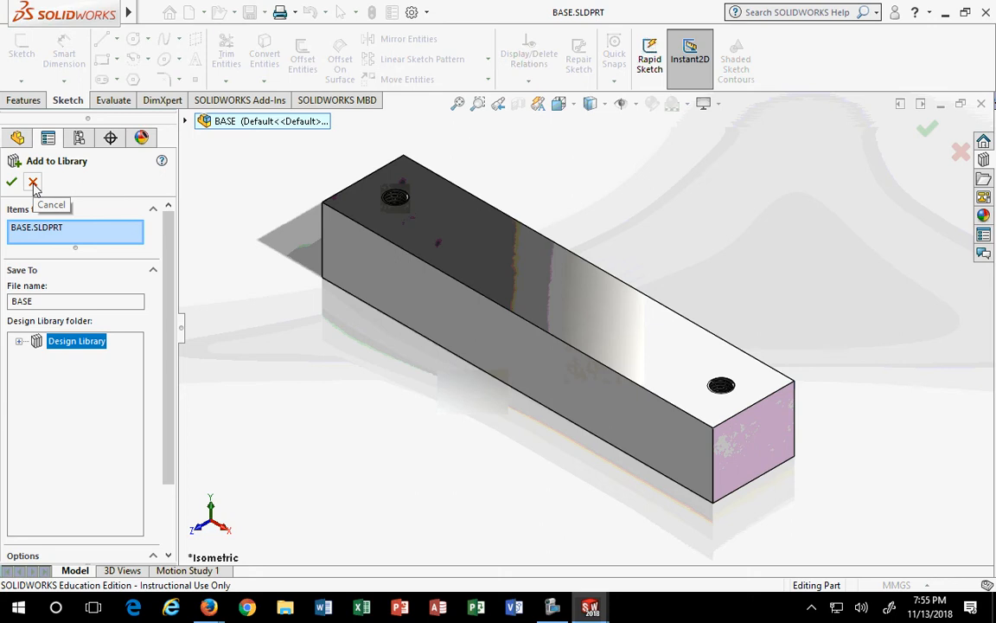
{"action": "left_click", "coordinate": [19, 341]}
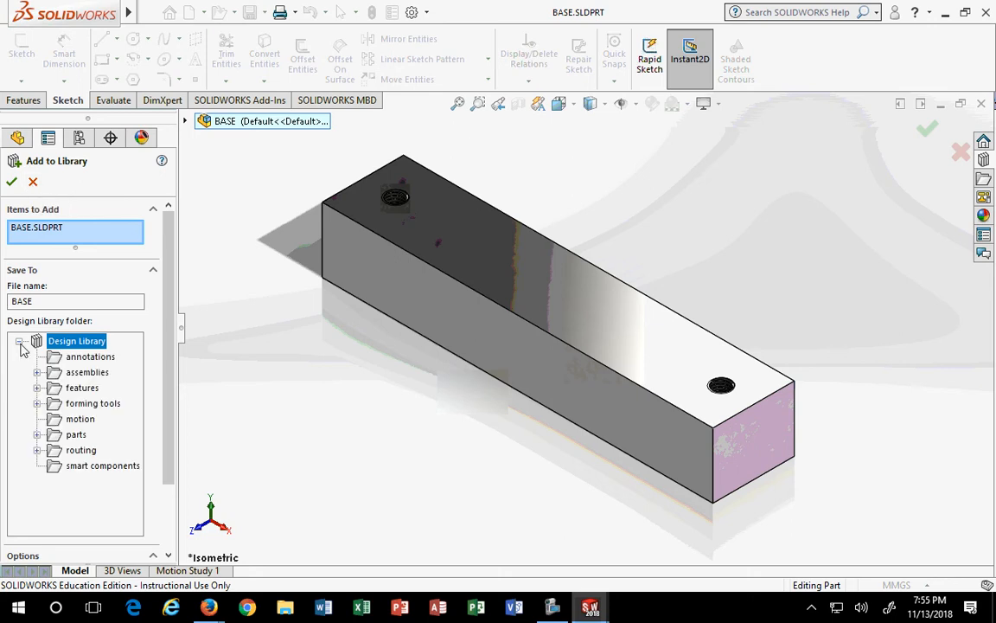
{"action": "left_click", "coordinate": [19, 341]}
{"action": "left_click", "coordinate": [32, 182]}
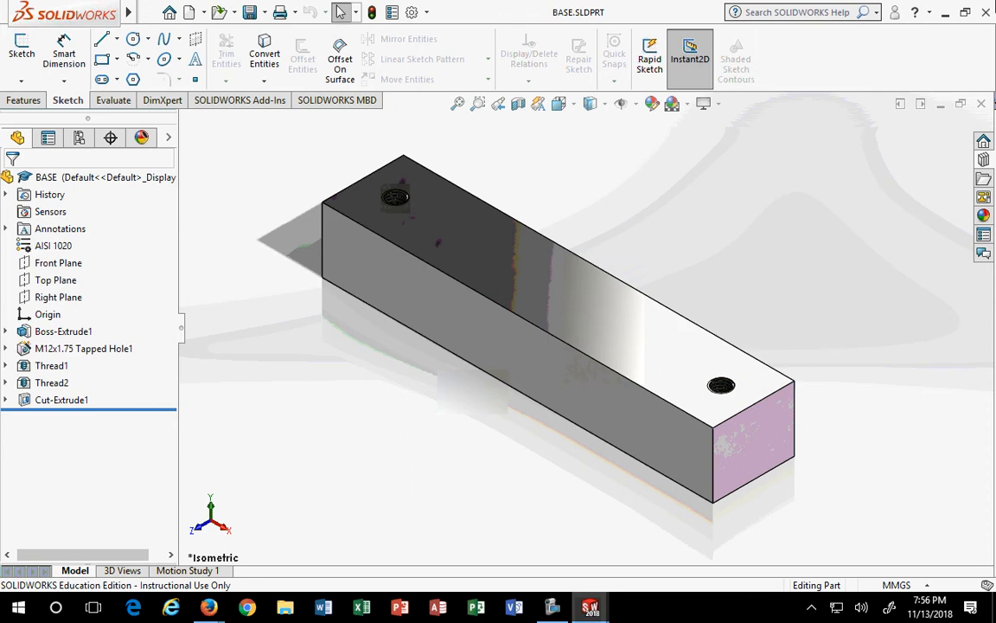
Close the BASE part and switch to the Assem1 drawing to view the whole sheet
{"action": "left_click", "coordinate": [981, 104]}
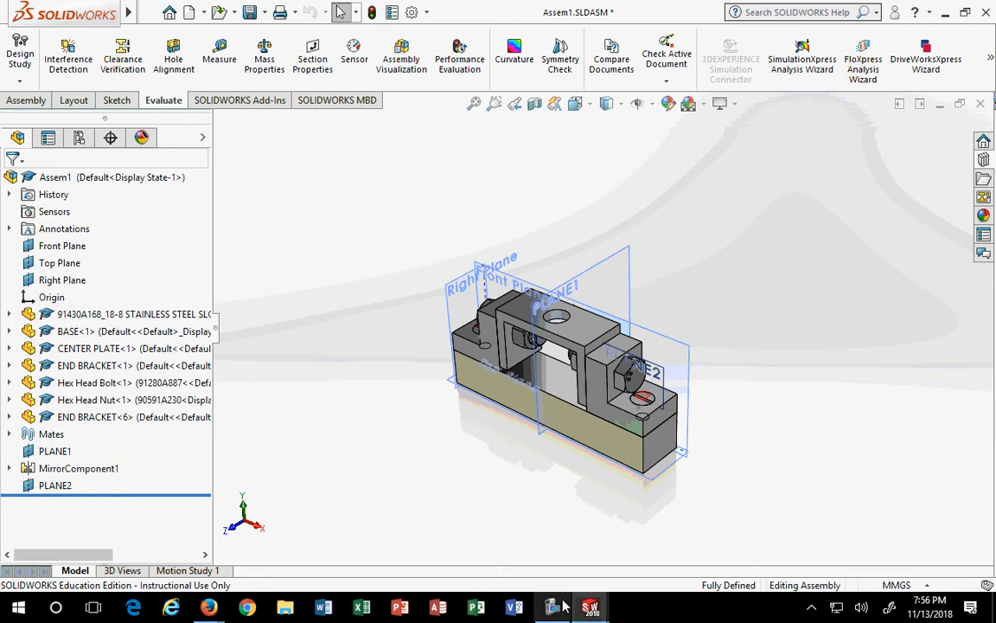
{"action": "mouse_move", "coordinate": [603, 605]}
{"action": "left_click", "coordinate": [523, 563]}
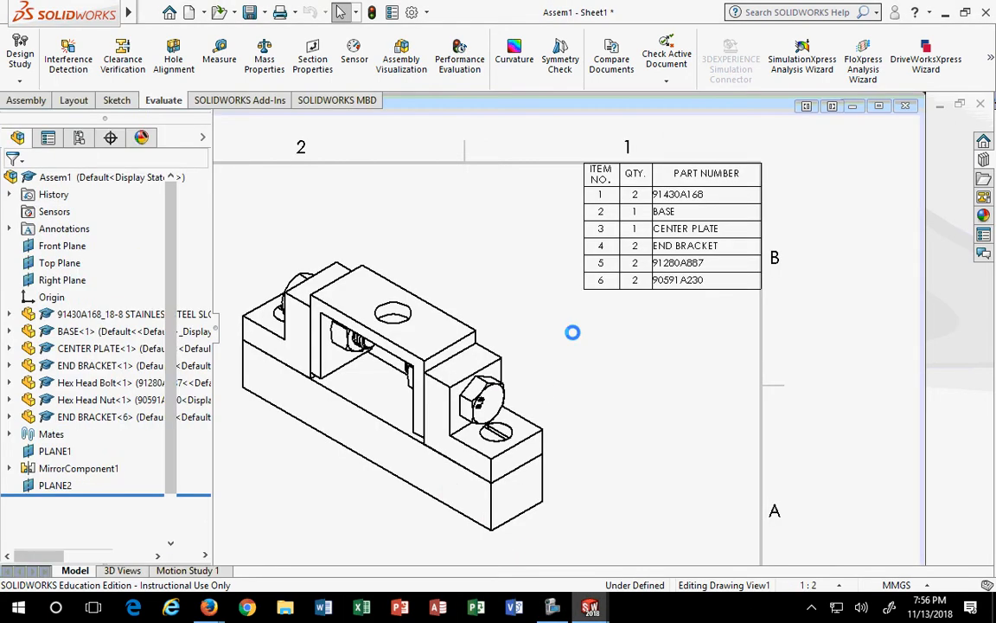
{"action": "scroll", "coordinate": [536, 412], "scroll_direction": "up", "scroll_amount": 2}
{"action": "scroll", "coordinate": [705, 213], "scroll_direction": "down", "scroll_amount": 1}
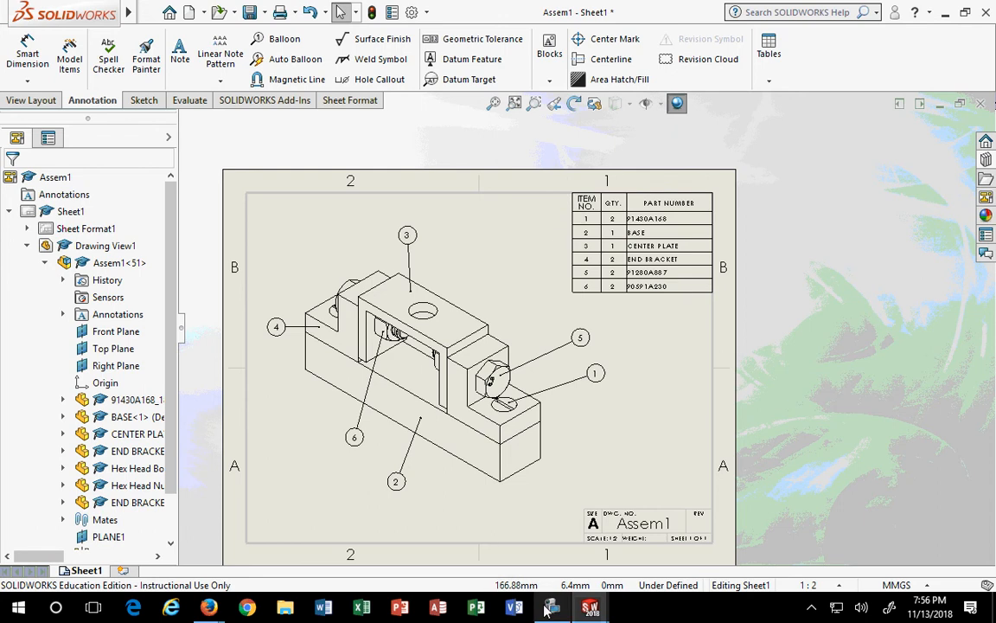
Switch from the drawing to the Assem1.SLDASM assembly and bring up its assembly tools
{"action": "mouse_move", "coordinate": [593, 611]}
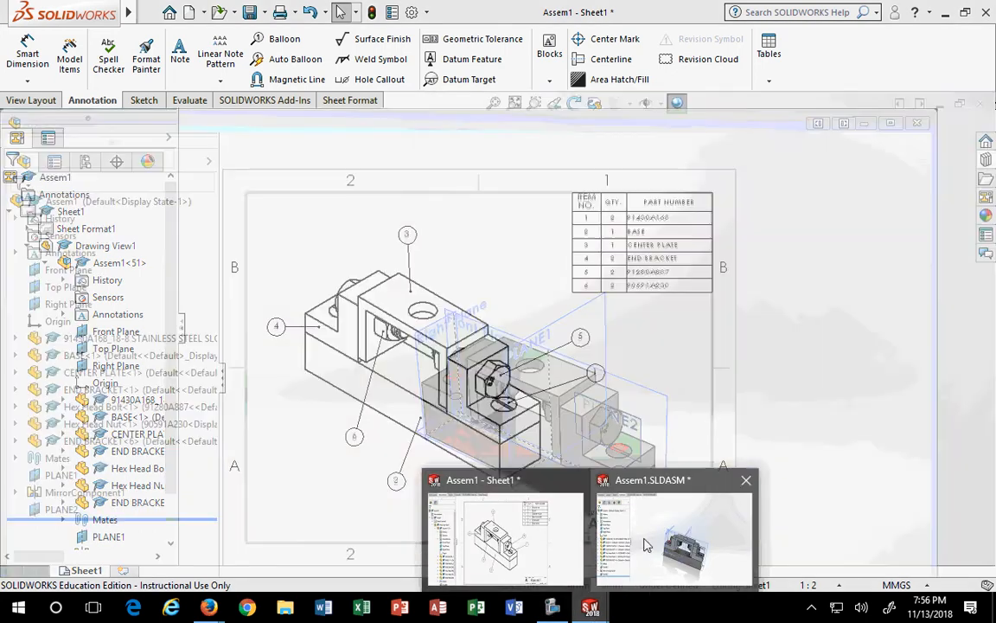
{"action": "left_click", "coordinate": [655, 543]}
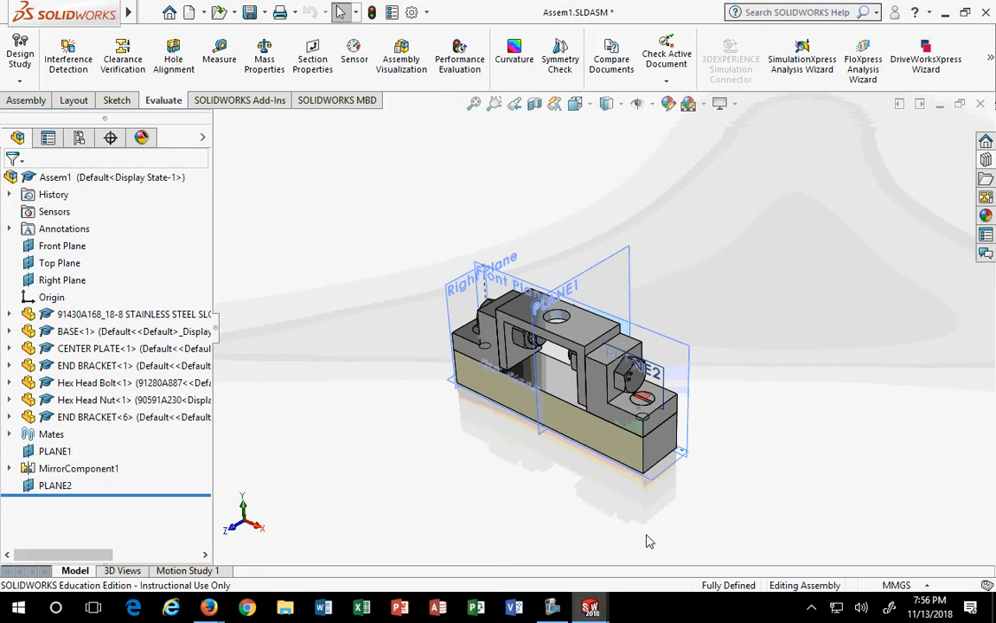
{"action": "scroll", "coordinate": [631, 320], "scroll_direction": "down", "scroll_amount": 2}
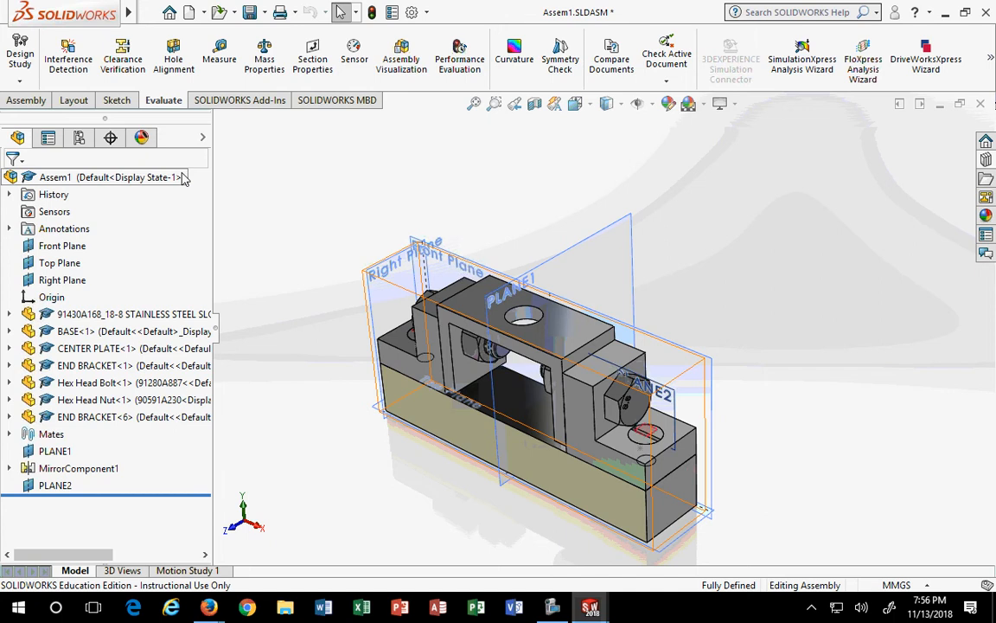
{"action": "left_click", "coordinate": [31, 101]}
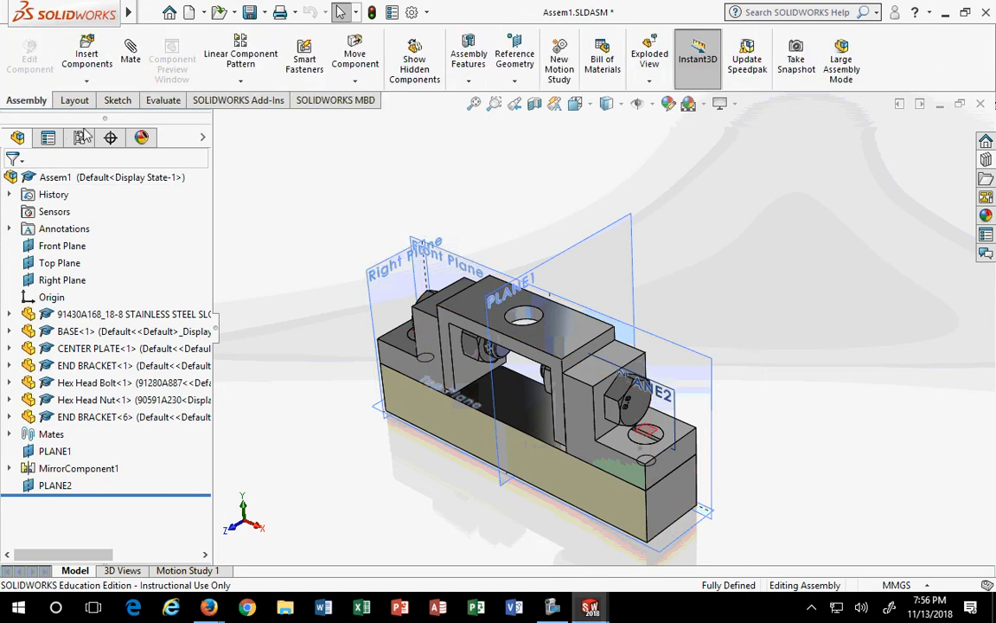
Try to start an exploded view by moving the hex head bolt beside PLANE2 along X, and discard the attempt
{"action": "left_click", "coordinate": [650, 82]}
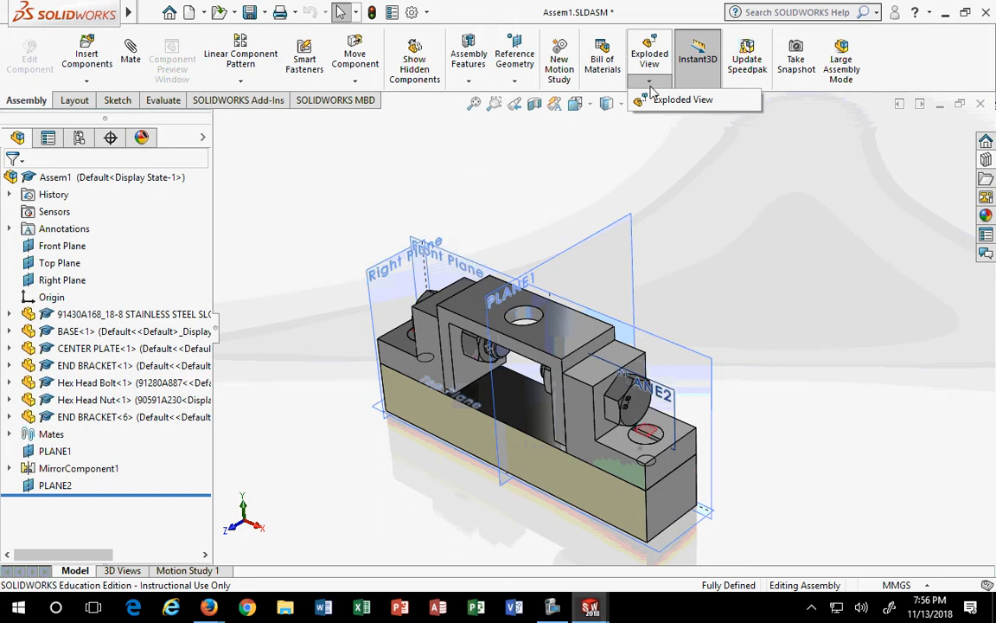
{"action": "left_click", "coordinate": [671, 99]}
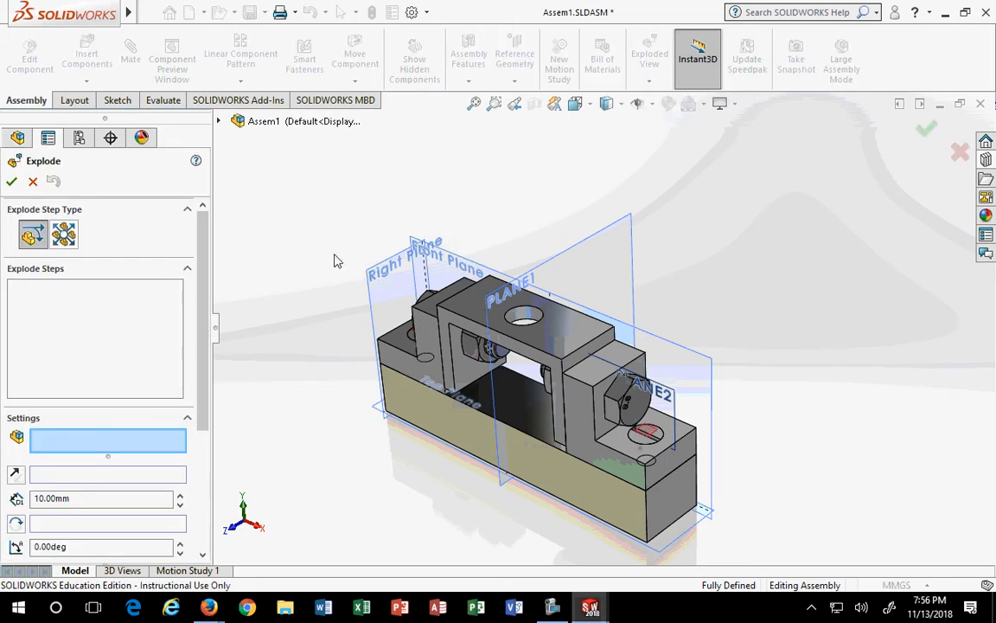
{"action": "scroll", "coordinate": [304, 391], "scroll_direction": "down", "scroll_amount": 2}
{"action": "scroll", "coordinate": [251, 407], "scroll_direction": "up", "scroll_amount": 2}
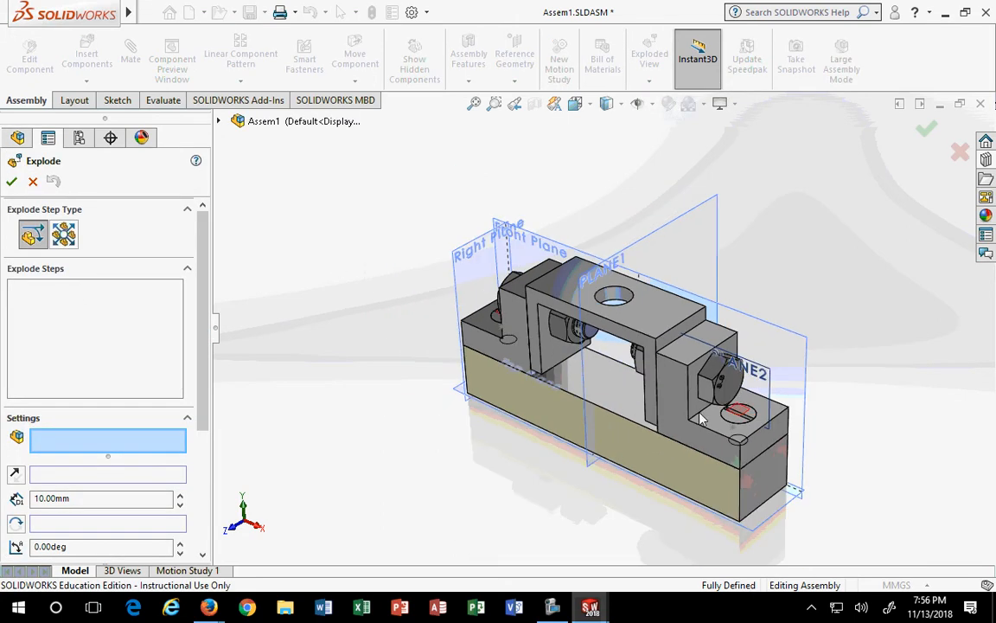
{"action": "left_click", "coordinate": [721, 389]}
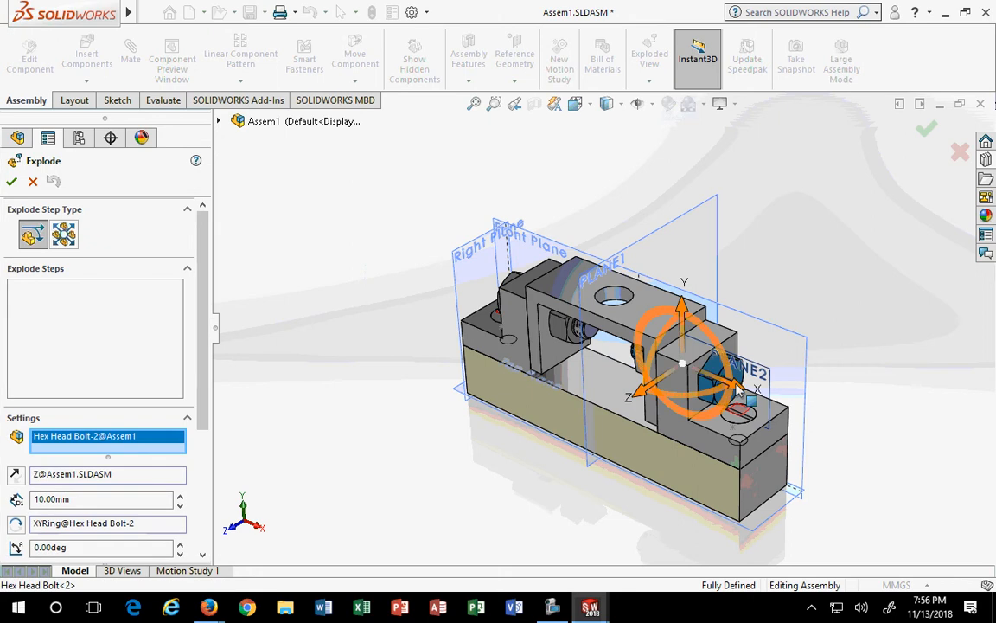
{"action": "left_click_drag", "start_coordinate": [717, 392], "coordinate": [705, 376]}
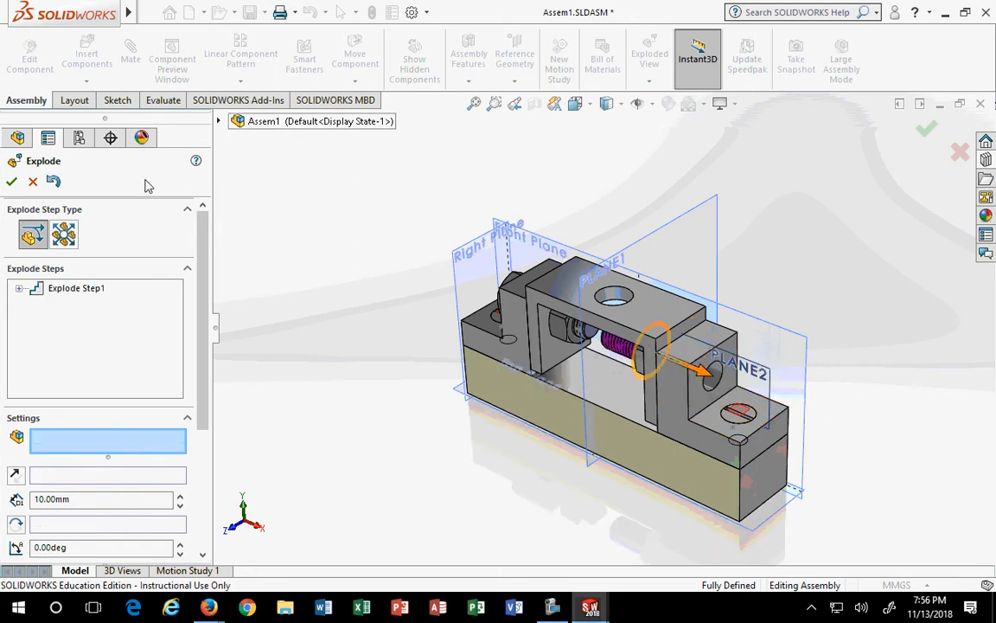
{"action": "left_click", "coordinate": [11, 182]}
{"action": "left_click", "coordinate": [313, 15]}
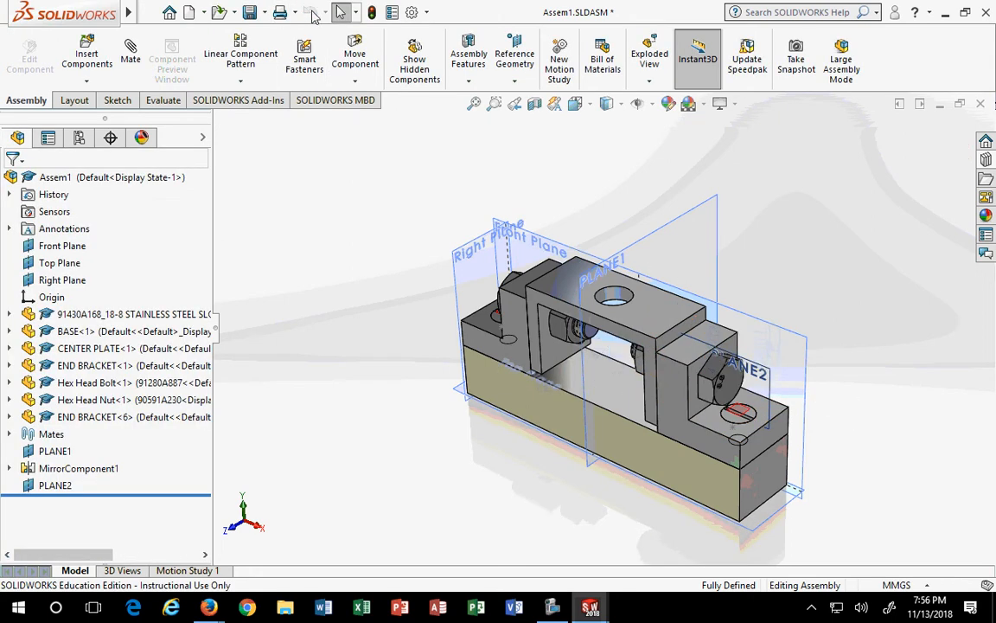
Start an exploded view, pulling the hex head bolt beside PLANE2 outward along X and its hex nut forward along Z
{"action": "left_click", "coordinate": [650, 57]}
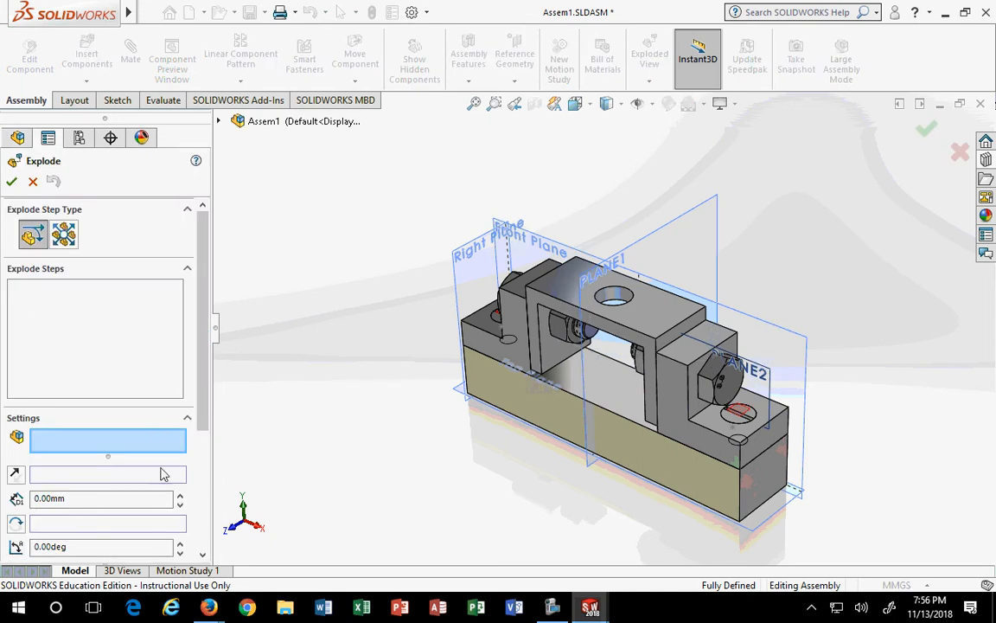
{"action": "scroll", "coordinate": [891, 432], "scroll_direction": "down", "scroll_amount": 3}
{"action": "left_click", "coordinate": [651, 362]}
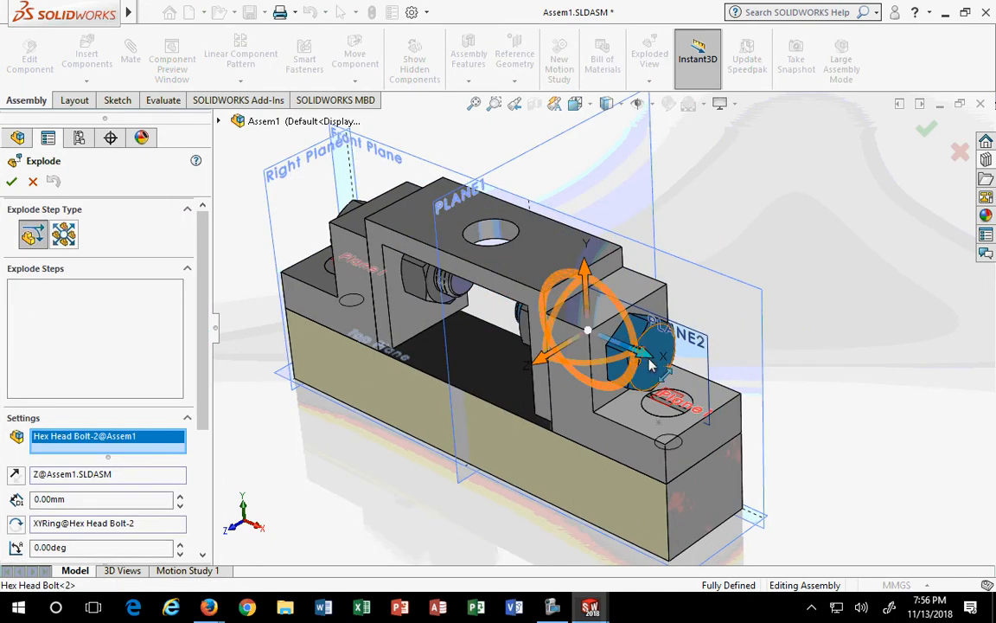
{"action": "left_click_drag", "start_coordinate": [650, 363], "coordinate": [829, 456]}
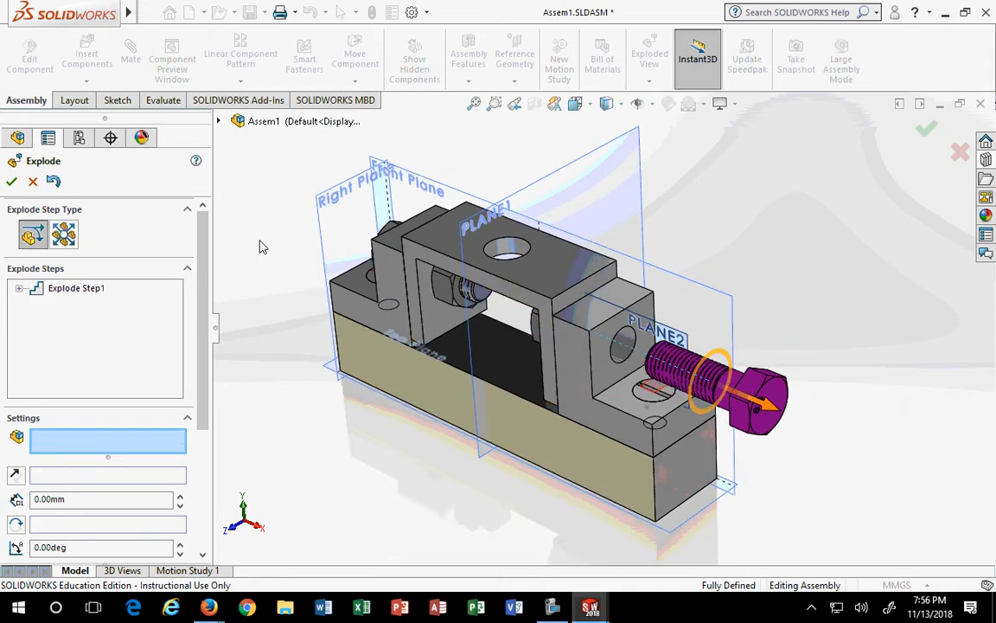
{"action": "left_click", "coordinate": [536, 337]}
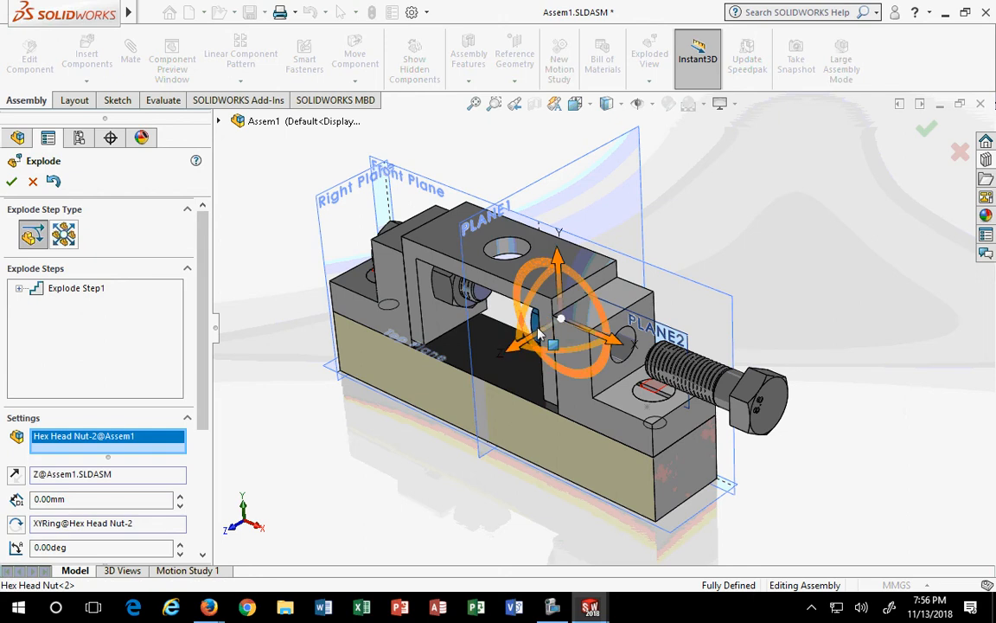
{"action": "left_click_drag", "start_coordinate": [534, 343], "coordinate": [399, 424]}
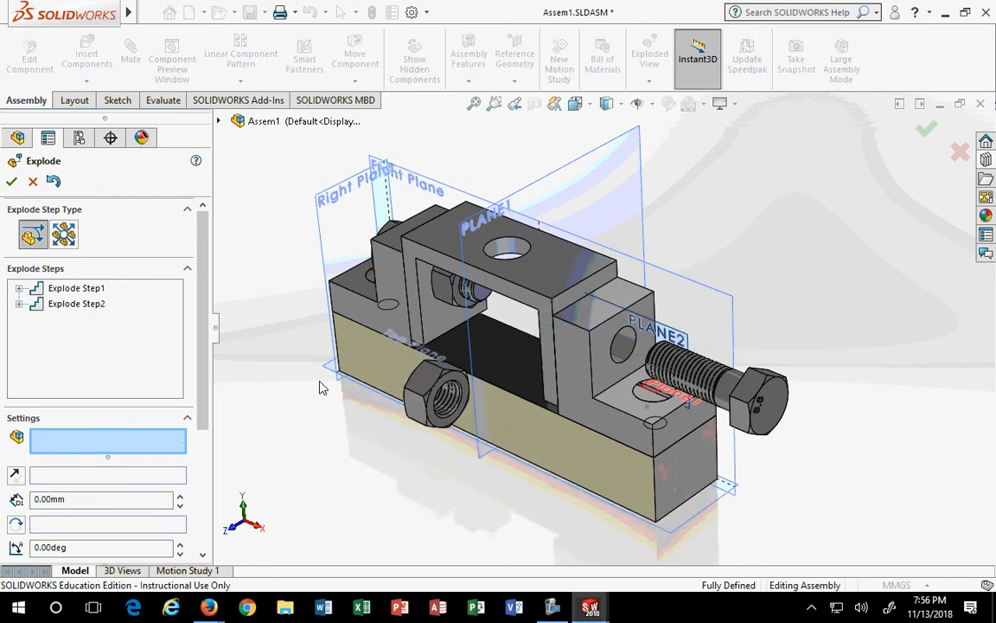
Explode the other hex nut inward along X and its hex head bolt outward along X, clear of the end bracket
{"action": "left_click", "coordinate": [453, 297]}
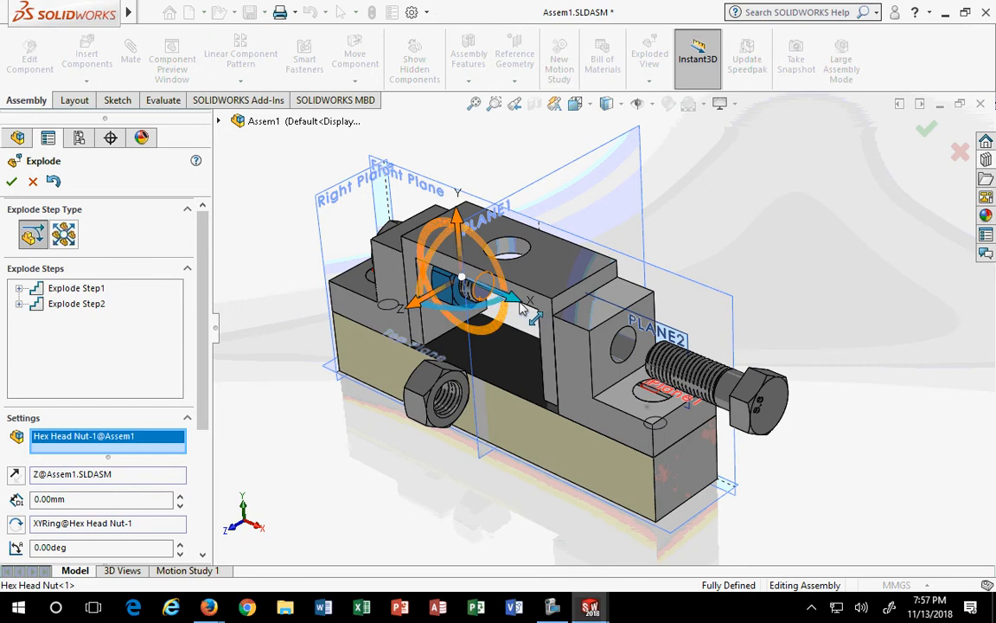
{"action": "left_click_drag", "start_coordinate": [484, 299], "coordinate": [545, 322]}
{"action": "left_click", "coordinate": [437, 260]}
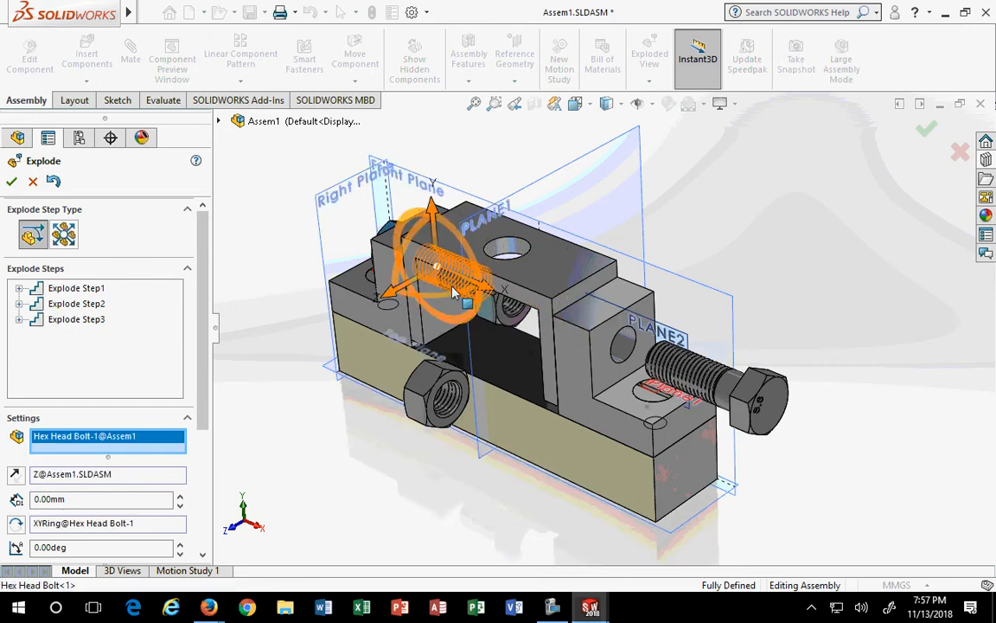
{"action": "left_click_drag", "start_coordinate": [455, 272], "coordinate": [282, 209]}
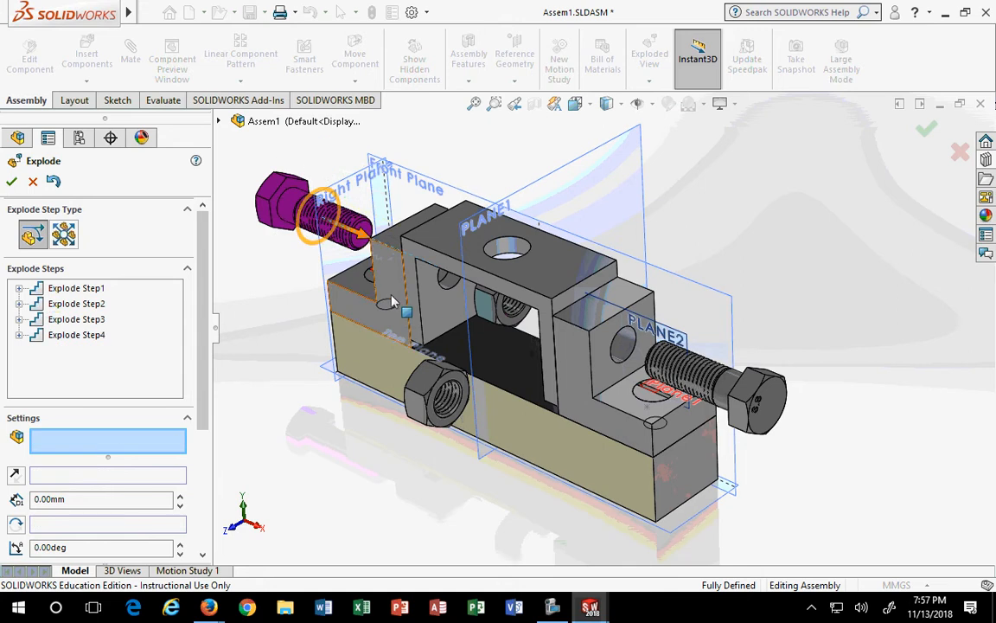
Bring that same hex head bolt and its nut forward along Z with two more explode steps
{"action": "left_click", "coordinate": [279, 211]}
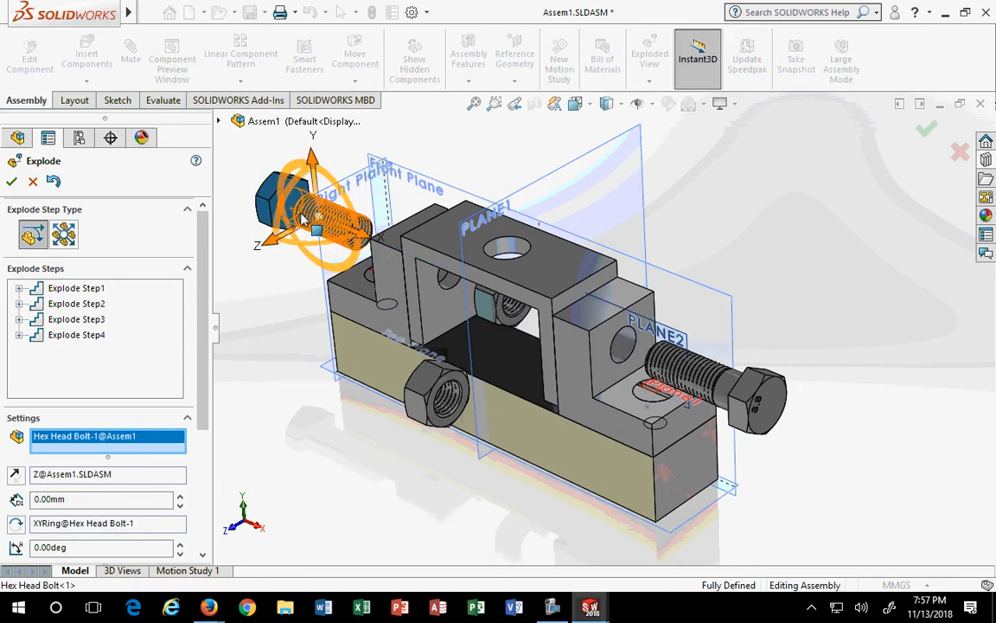
{"action": "left_click_drag", "start_coordinate": [273, 247], "coordinate": [143, 310]}
{"action": "left_click", "coordinate": [477, 299]}
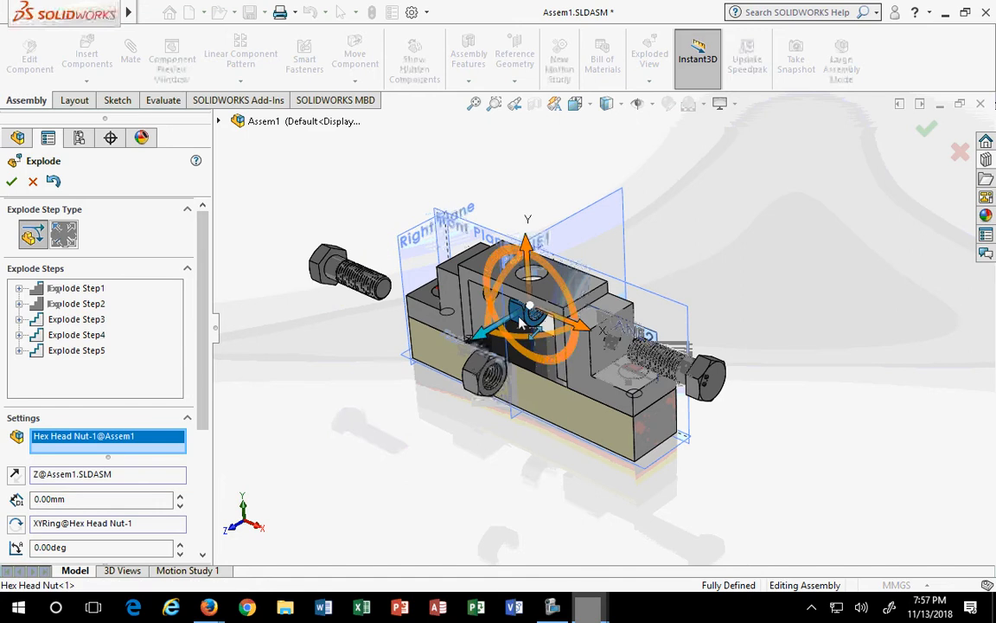
{"action": "left_click_drag", "start_coordinate": [476, 340], "coordinate": [387, 415]}
Try to move the slotted flat head screw and the hex bolt beside PLANE2 together along X, and delete that explode step
{"action": "left_click", "coordinate": [633, 375]}
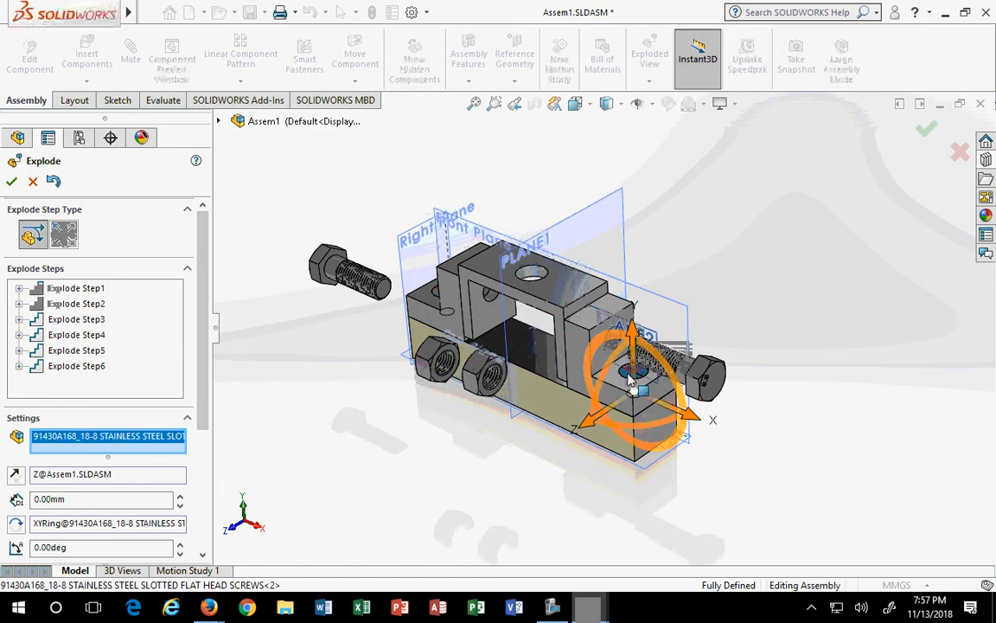
{"action": "left_click", "coordinate": [716, 389]}
{"action": "left_click_drag", "start_coordinate": [717, 389], "coordinate": [783, 423]}
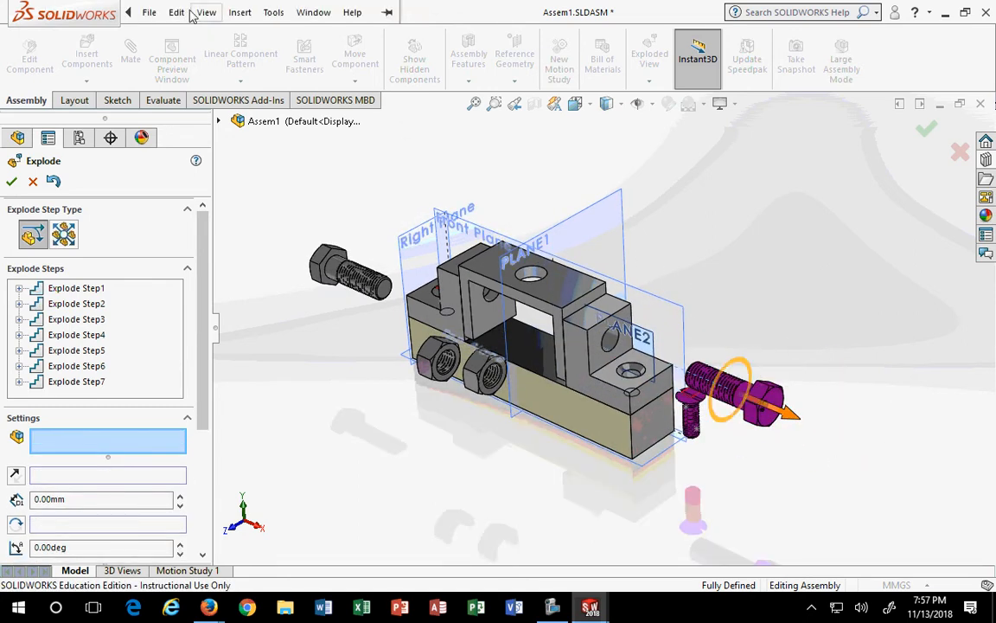
{"action": "left_click", "coordinate": [149, 13]}
{"action": "left_click", "coordinate": [76, 381]}
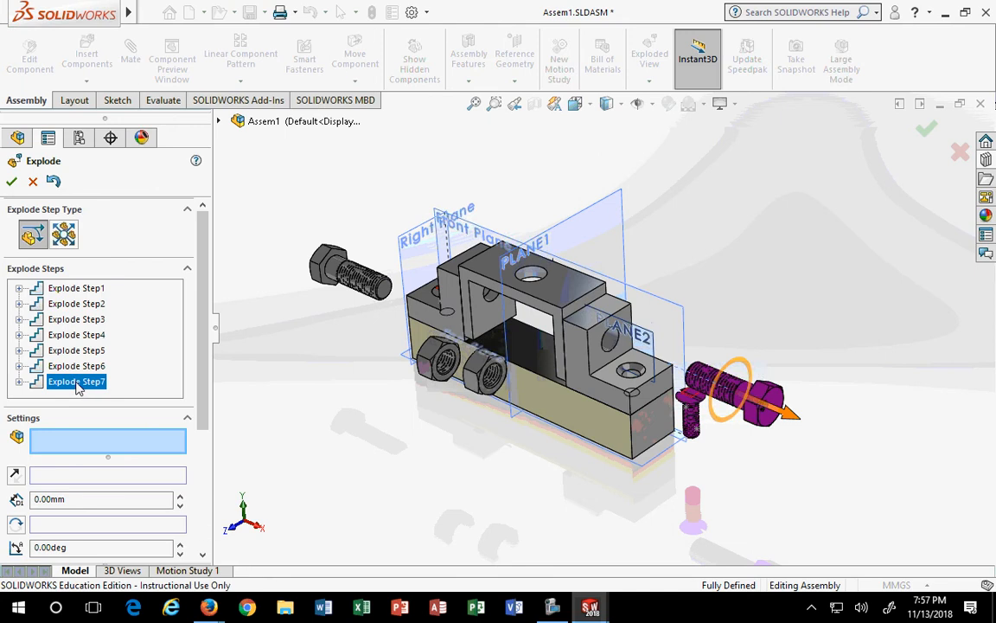
{"action": "key", "text": "Delete"}
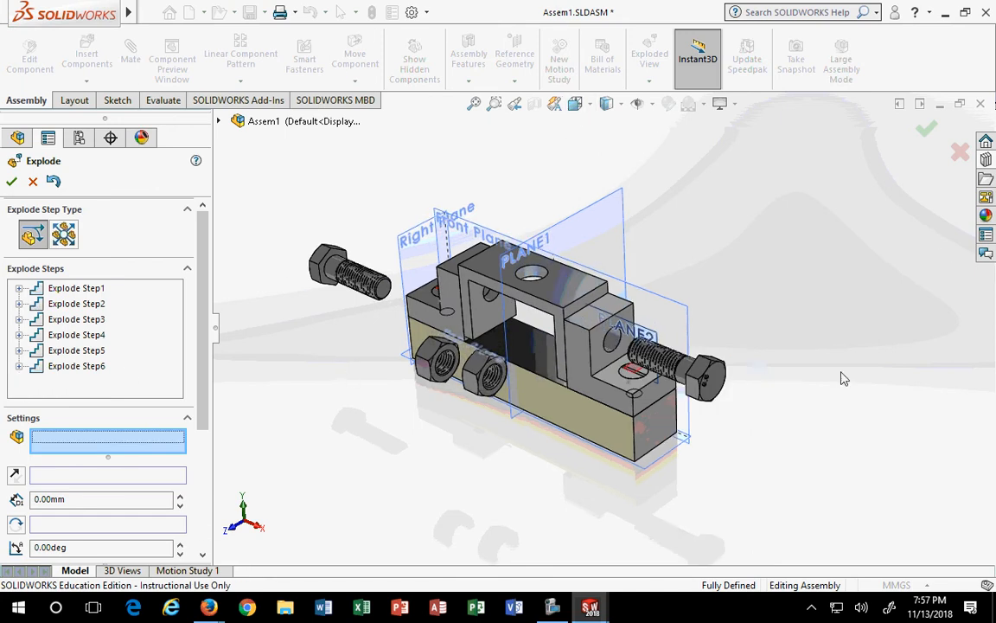
Explode the hex bolt beside PLANE2 farther outward along X and raise both slotted flat head screws straight up along Y
{"action": "left_click", "coordinate": [705, 376]}
{"action": "left_click_drag", "start_coordinate": [749, 394], "coordinate": [717, 458]}
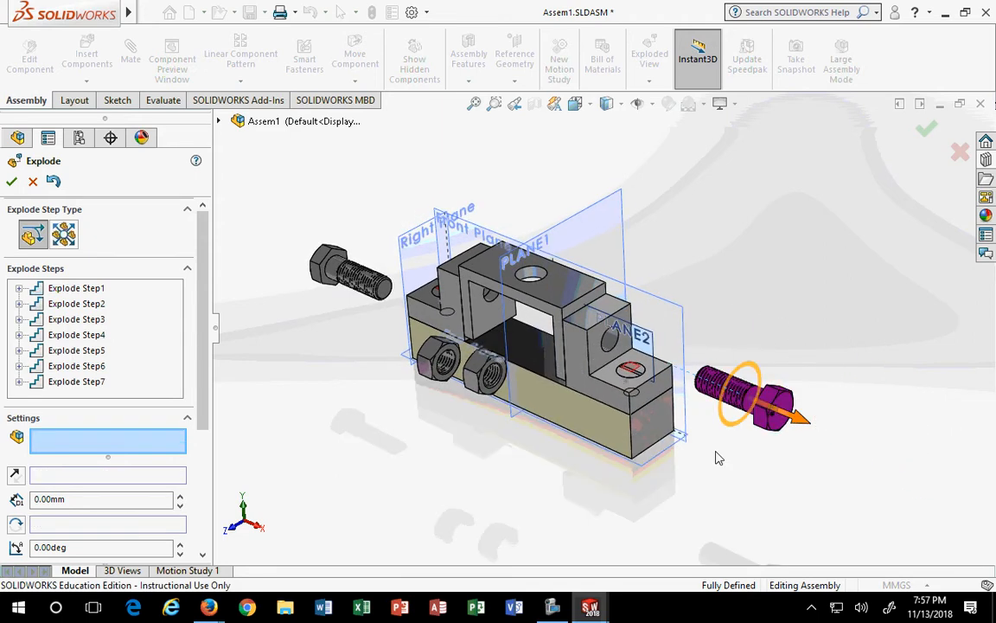
{"action": "left_click", "coordinate": [635, 379]}
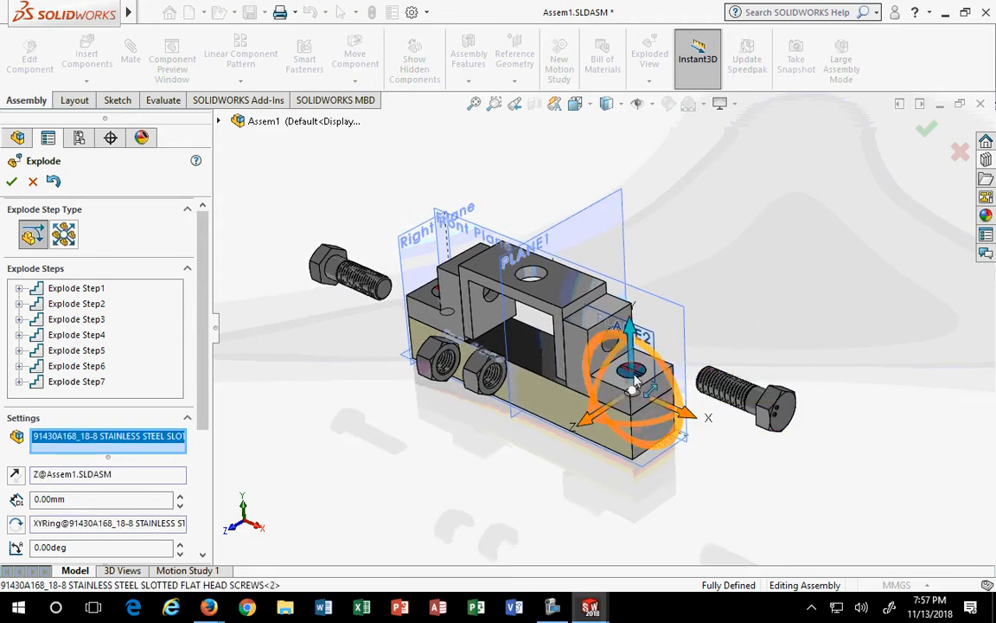
{"action": "left_click_drag", "start_coordinate": [631, 346], "coordinate": [628, 221]}
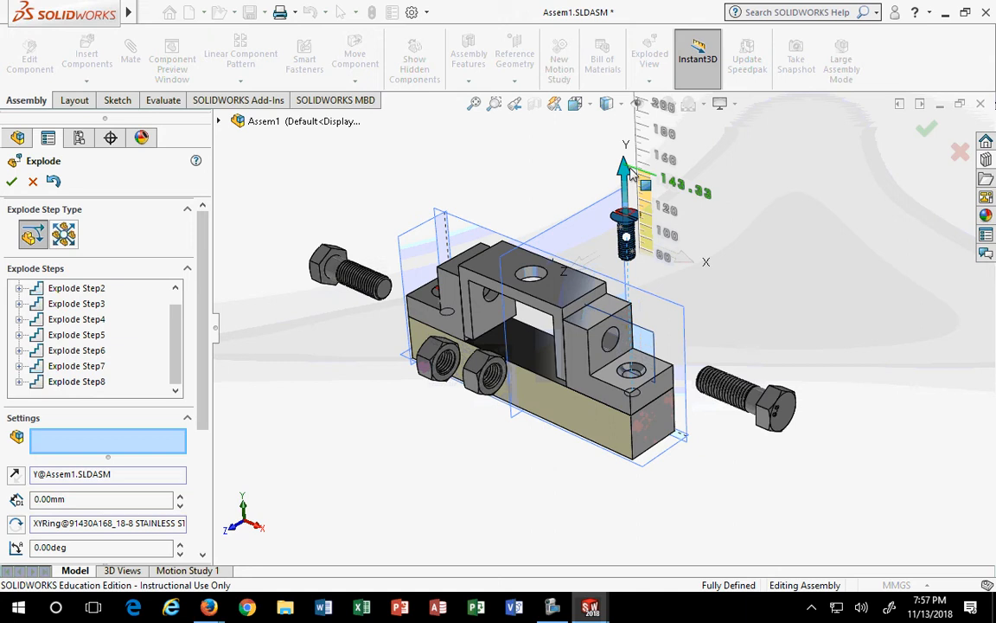
{"action": "left_click", "coordinate": [440, 294]}
{"action": "left_click_drag", "start_coordinate": [443, 261], "coordinate": [449, 124]}
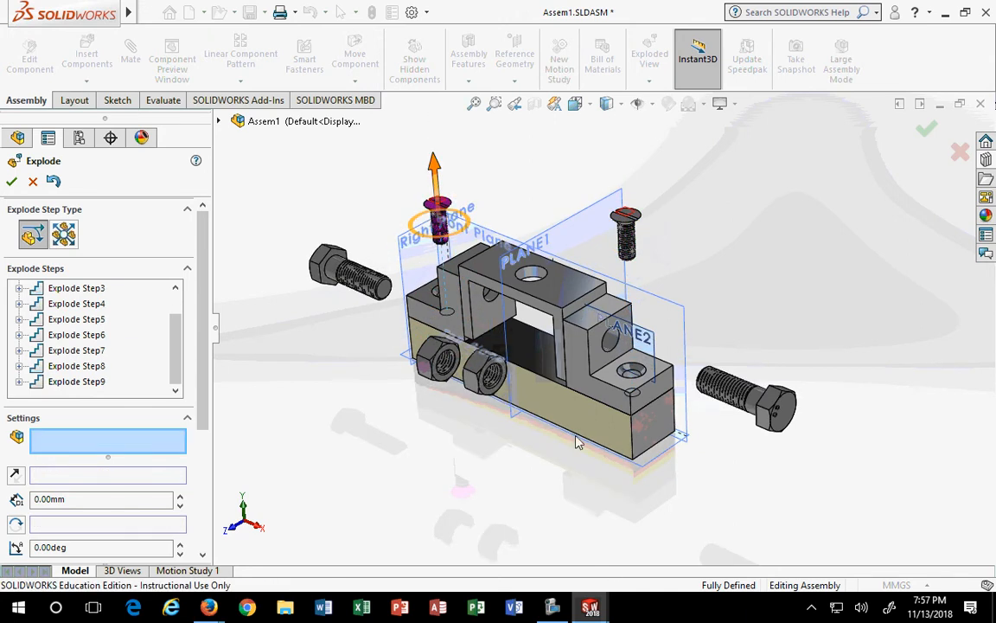
Explode the center plate upward along Y and the two end brackets in opposite directions along Z, and accept the exploded view
{"action": "left_click", "coordinate": [528, 285]}
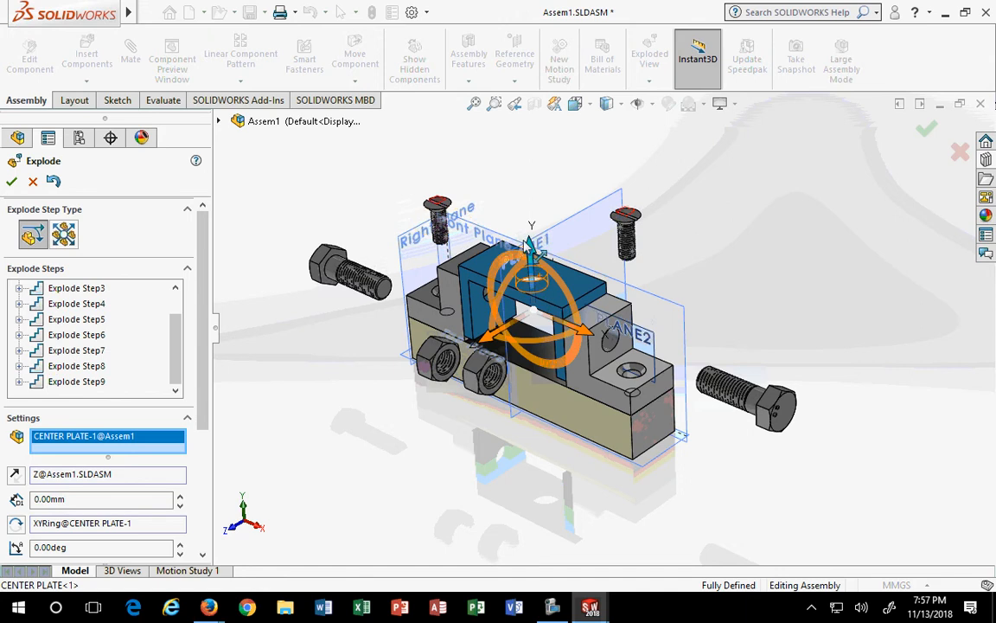
{"action": "left_click_drag", "start_coordinate": [529, 247], "coordinate": [517, 116]}
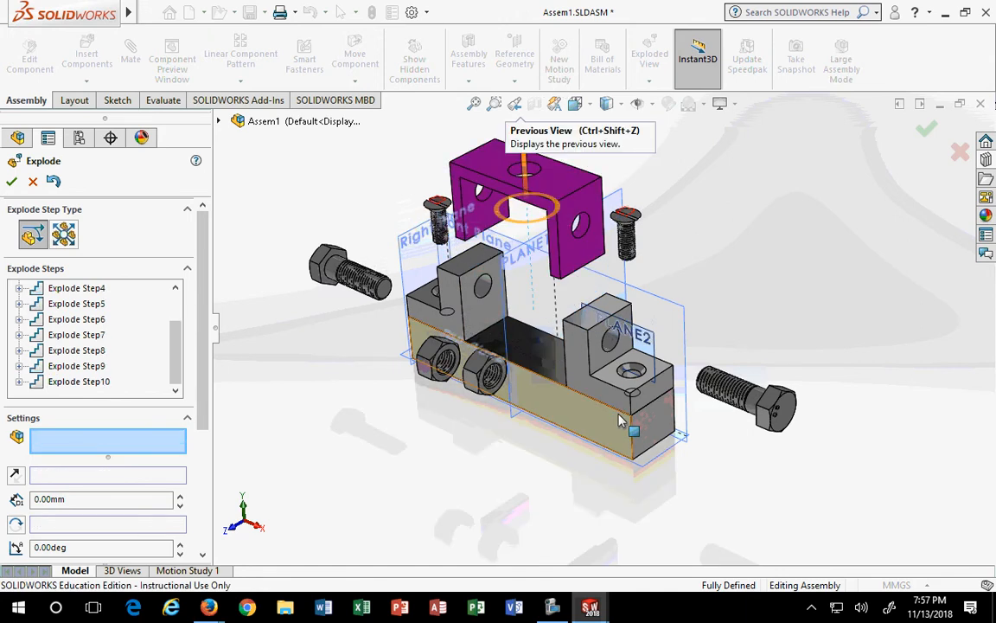
{"action": "left_click", "coordinate": [584, 370]}
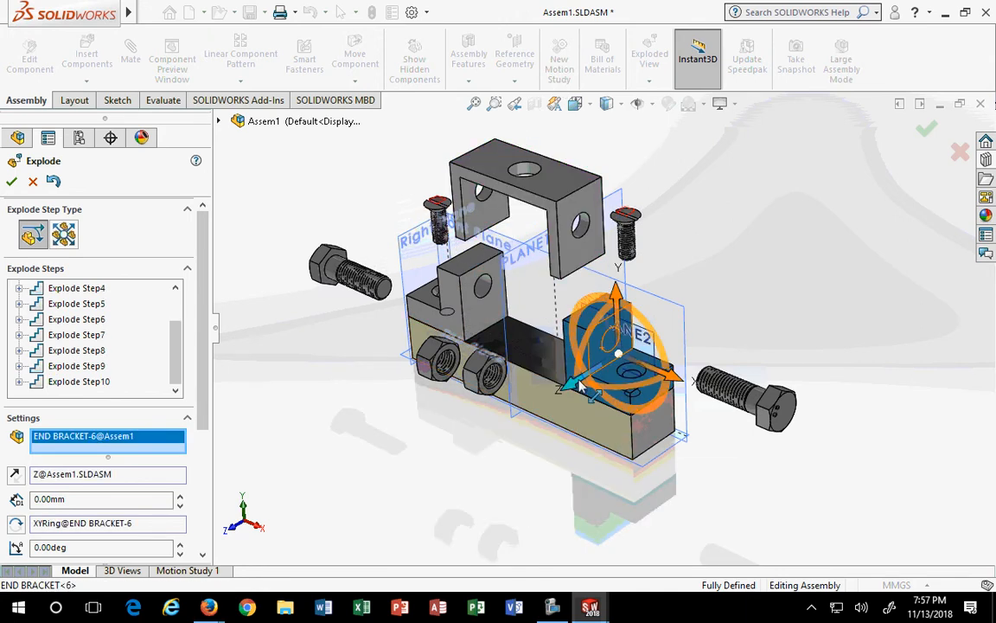
{"action": "left_click_drag", "start_coordinate": [606, 377], "coordinate": [692, 346]}
{"action": "left_click", "coordinate": [446, 290]}
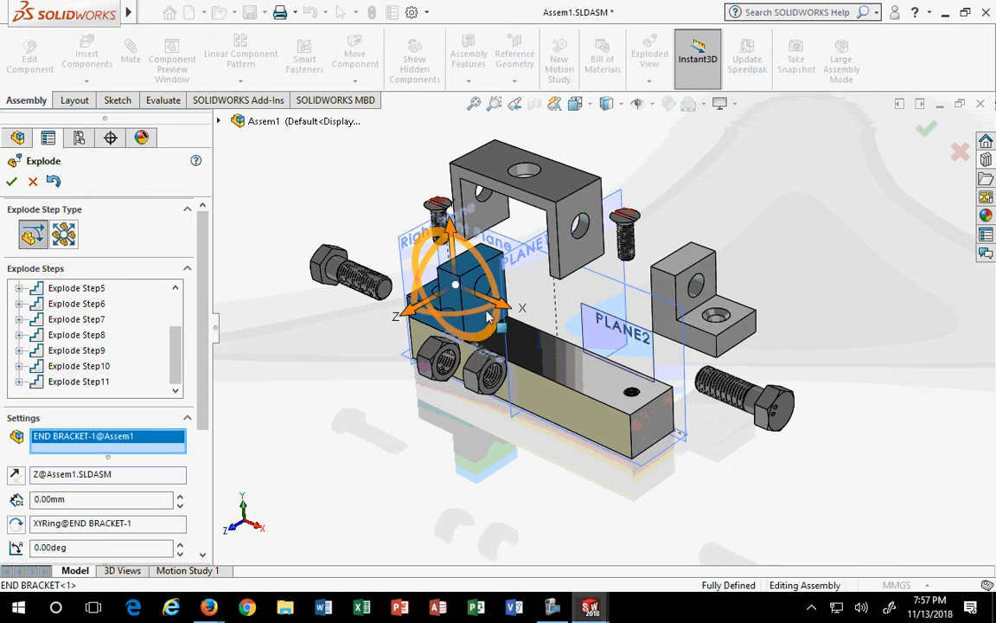
{"action": "left_click_drag", "start_coordinate": [400, 316], "coordinate": [246, 400]}
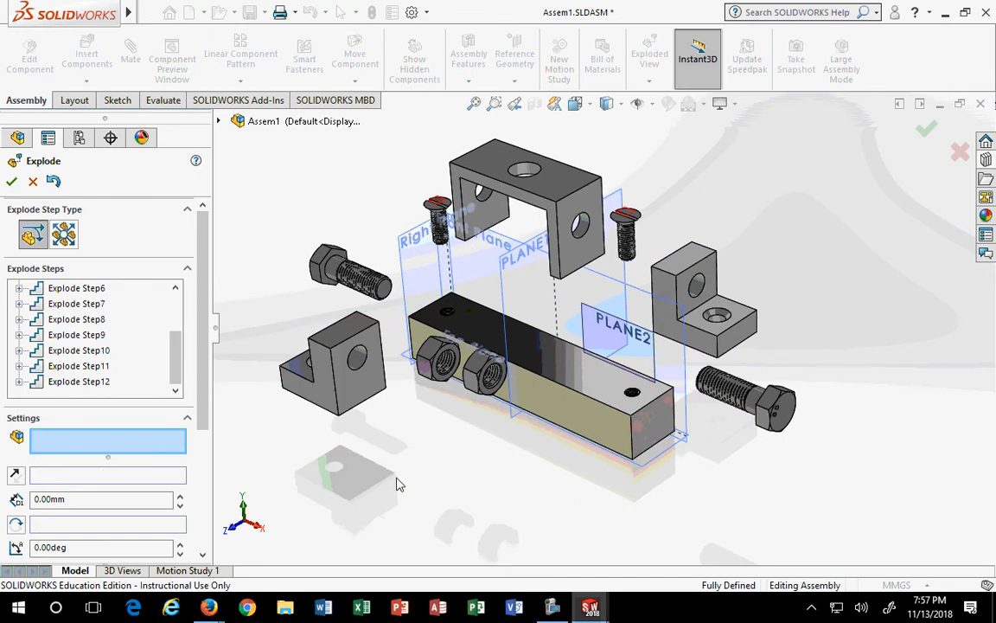
{"action": "left_click", "coordinate": [926, 130]}
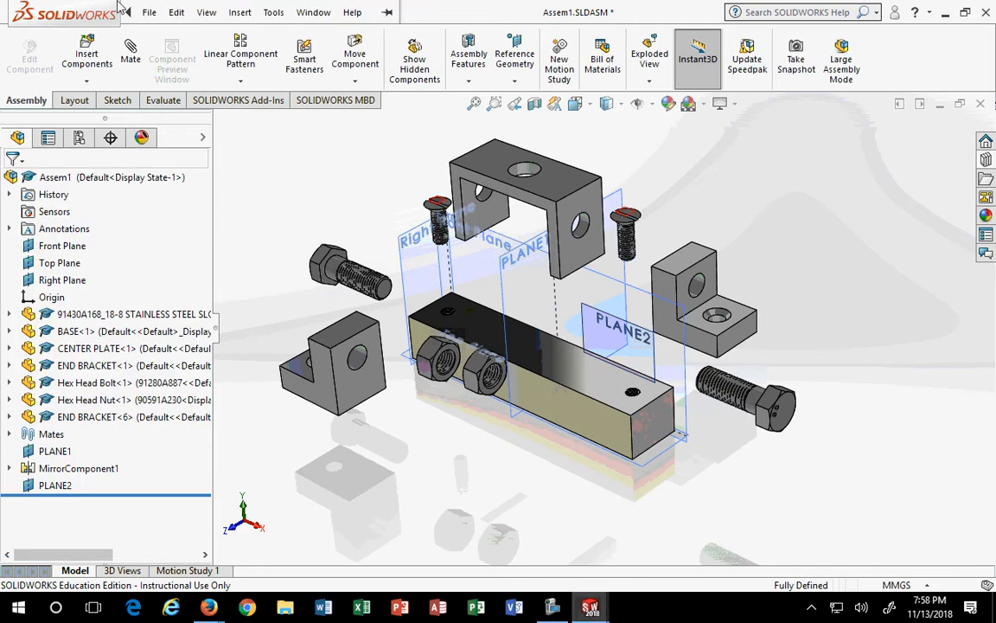
Save the exploded assembly and refresh the available model views of Assem1.SLDASM in the Assem1 drawing
{"action": "left_click", "coordinate": [275, 14]}
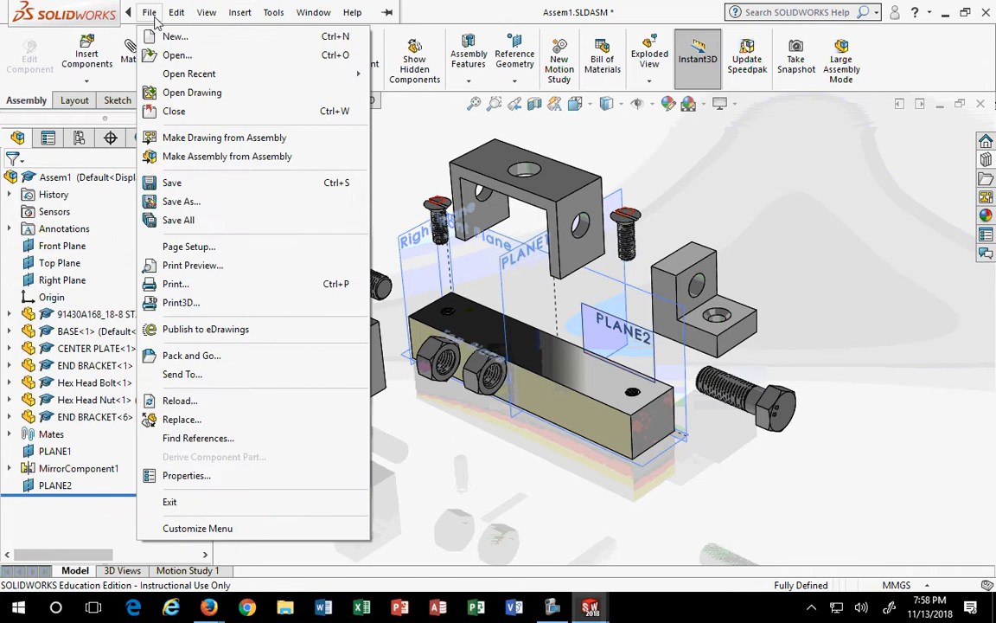
{"action": "left_click", "coordinate": [140, 17]}
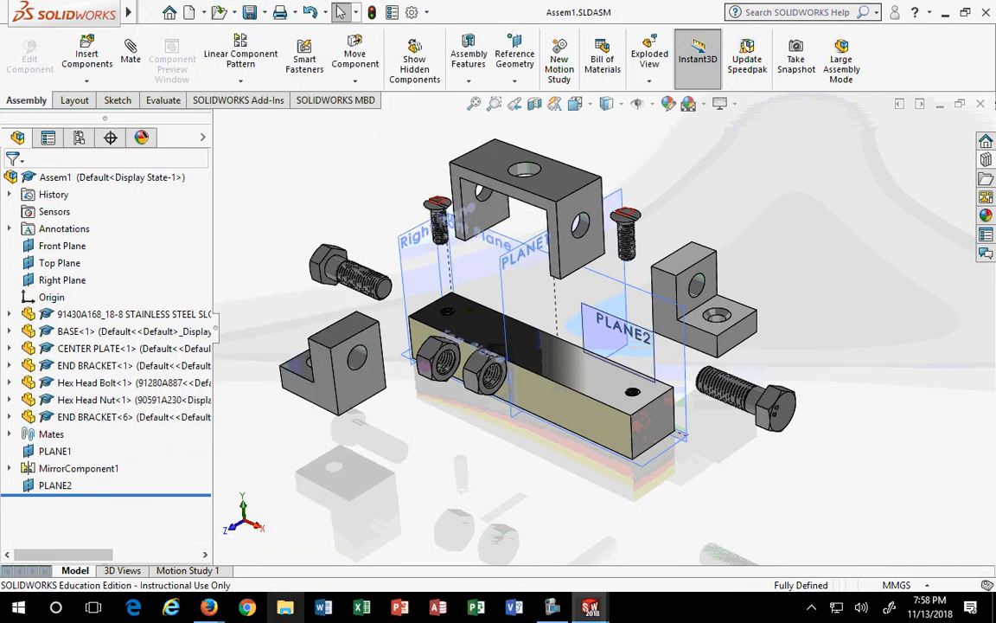
{"action": "mouse_move", "coordinate": [591, 609]}
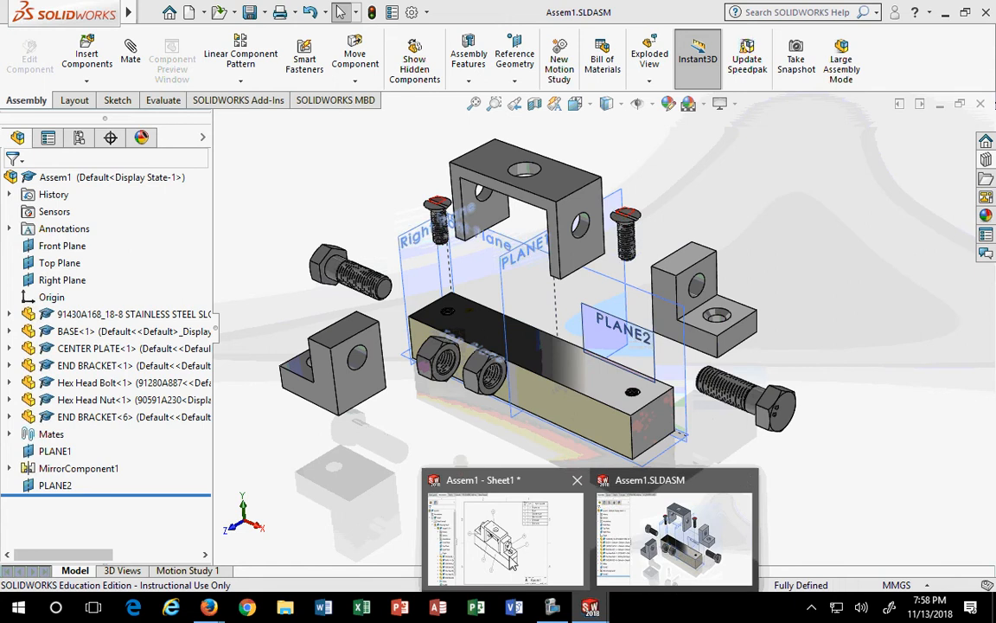
{"action": "left_click", "coordinate": [509, 541]}
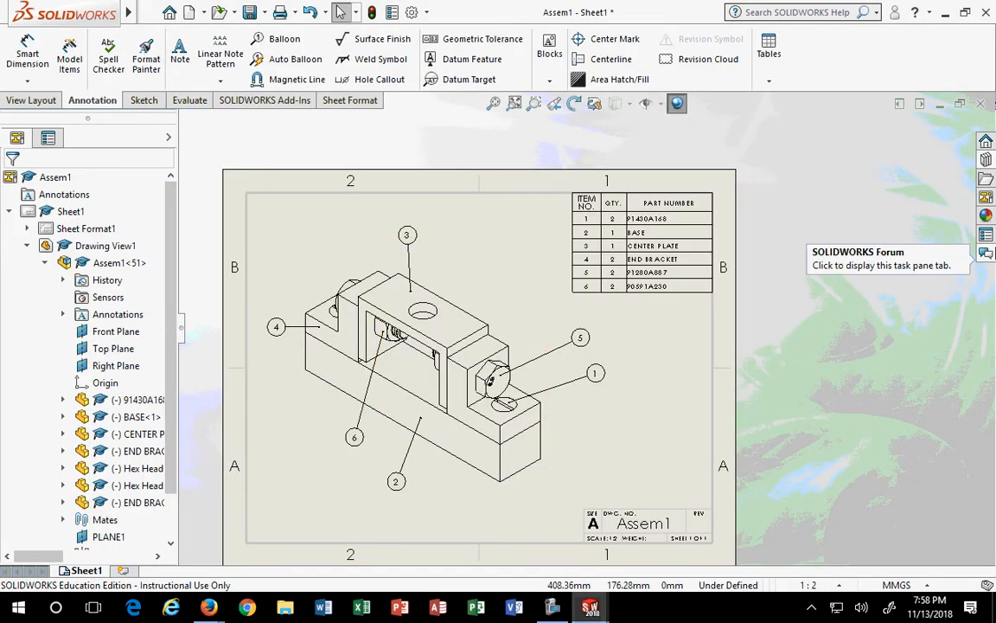
{"action": "left_click", "coordinate": [986, 198]}
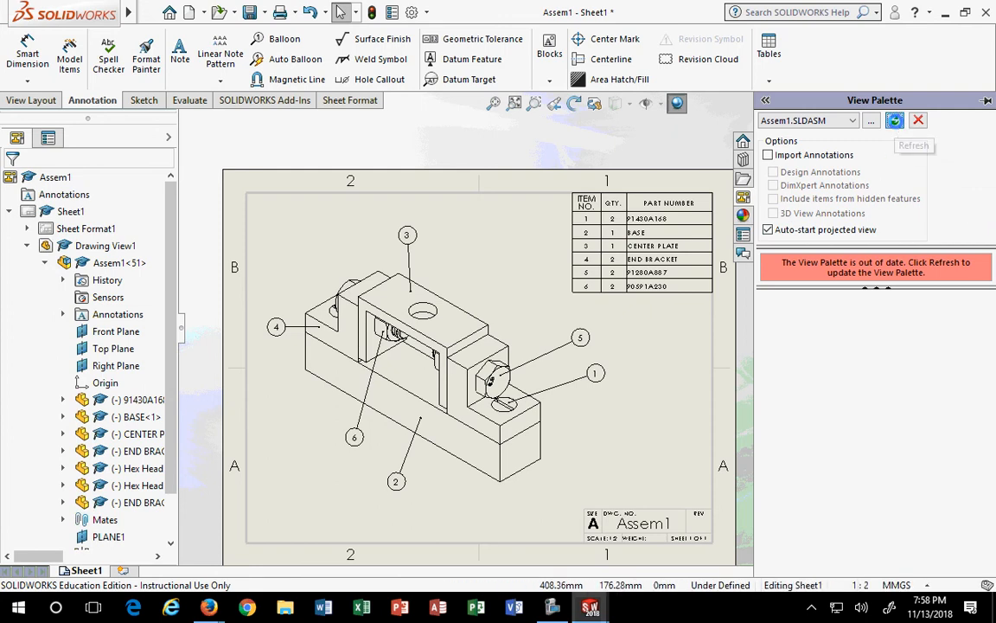
{"action": "left_click", "coordinate": [895, 120]}
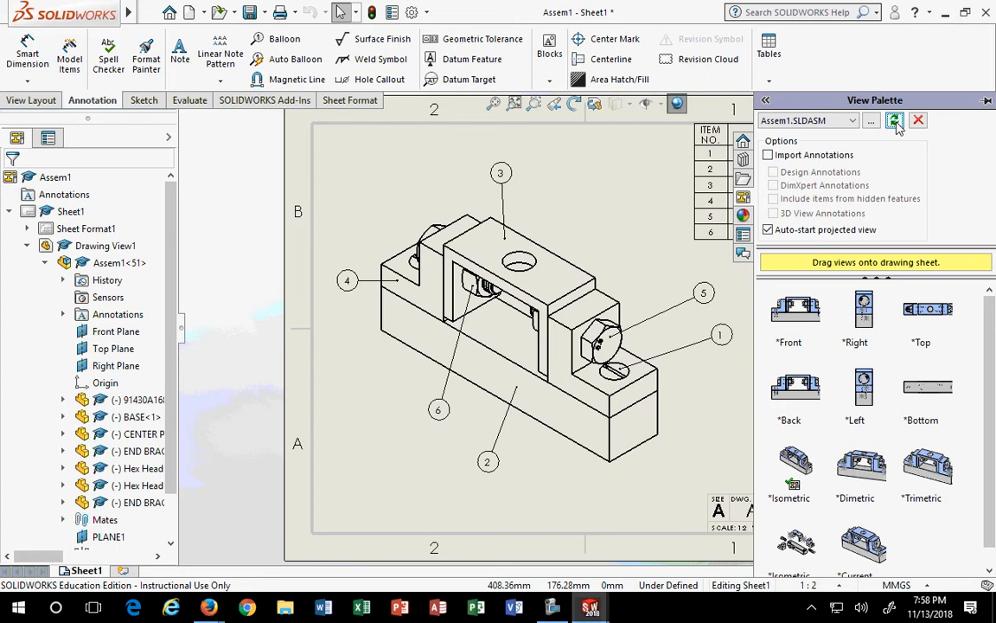
{"action": "scroll", "coordinate": [880, 541], "scroll_direction": "down", "scroll_amount": 1}
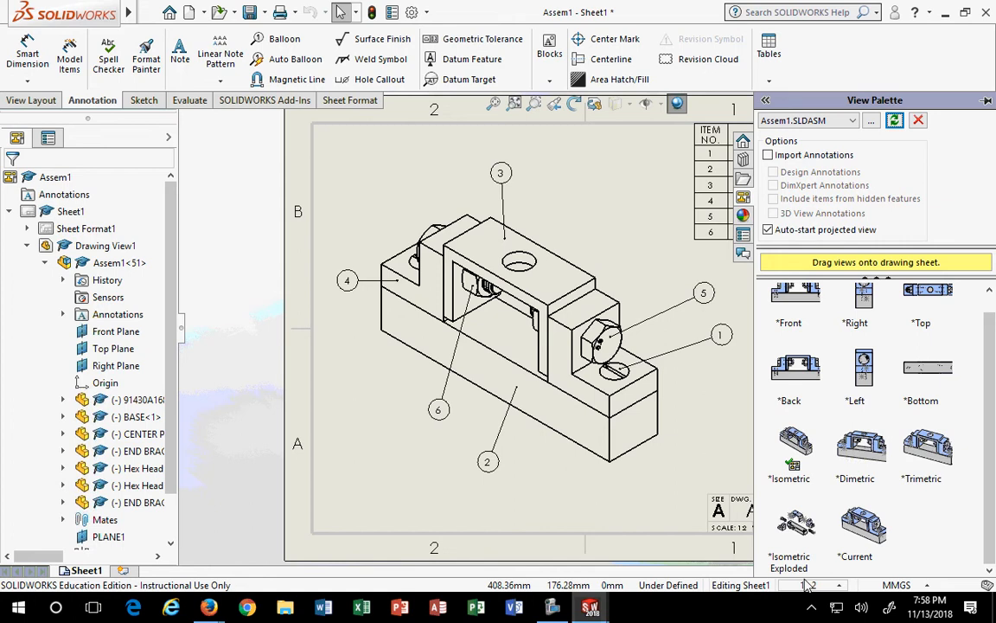
Return to the Assem1 assembly and animate the collapse of ExplView1 in the Default configuration
{"action": "mouse_move", "coordinate": [590, 607]}
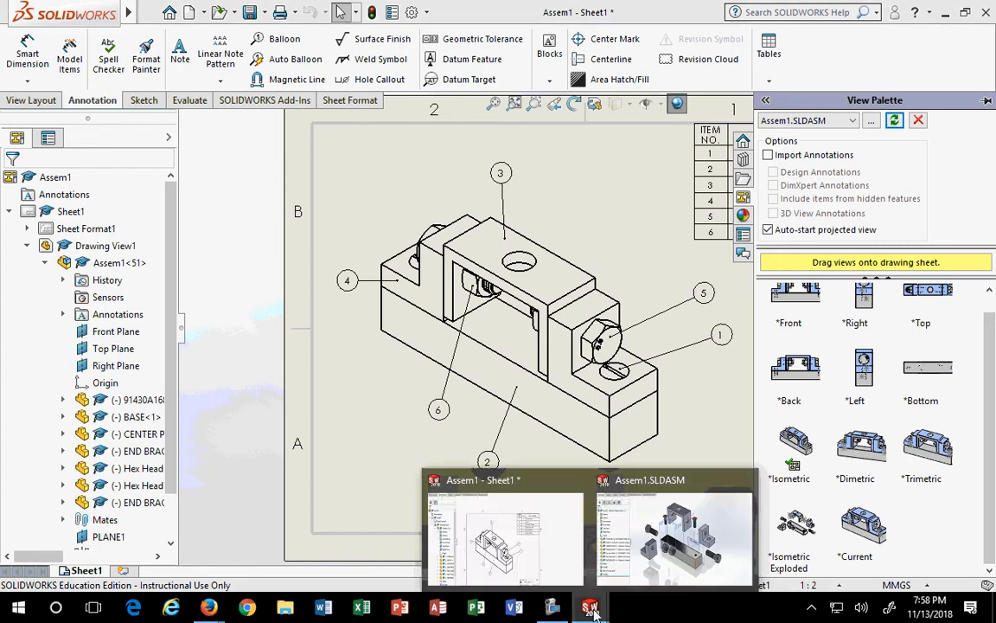
{"action": "left_click", "coordinate": [671, 565]}
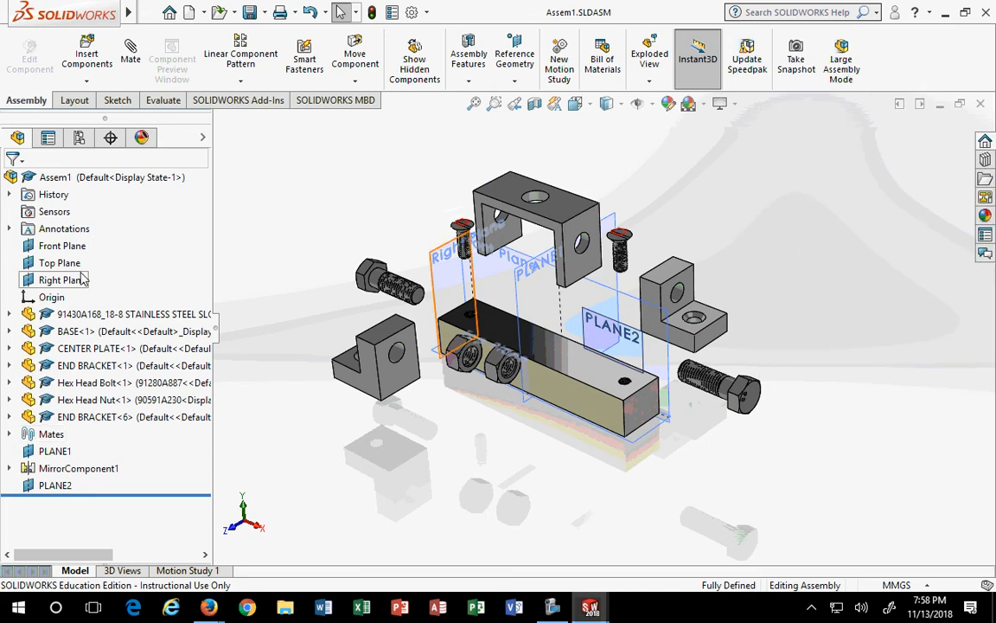
{"action": "left_click", "coordinate": [79, 139]}
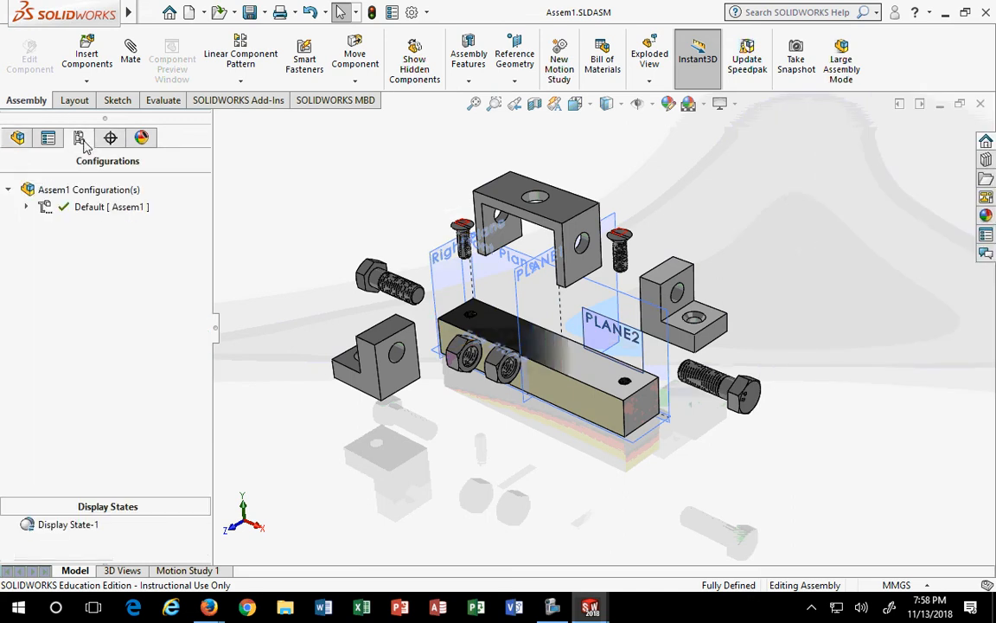
{"action": "left_click", "coordinate": [102, 206]}
{"action": "left_click", "coordinate": [27, 207]}
{"action": "left_click", "coordinate": [93, 225]}
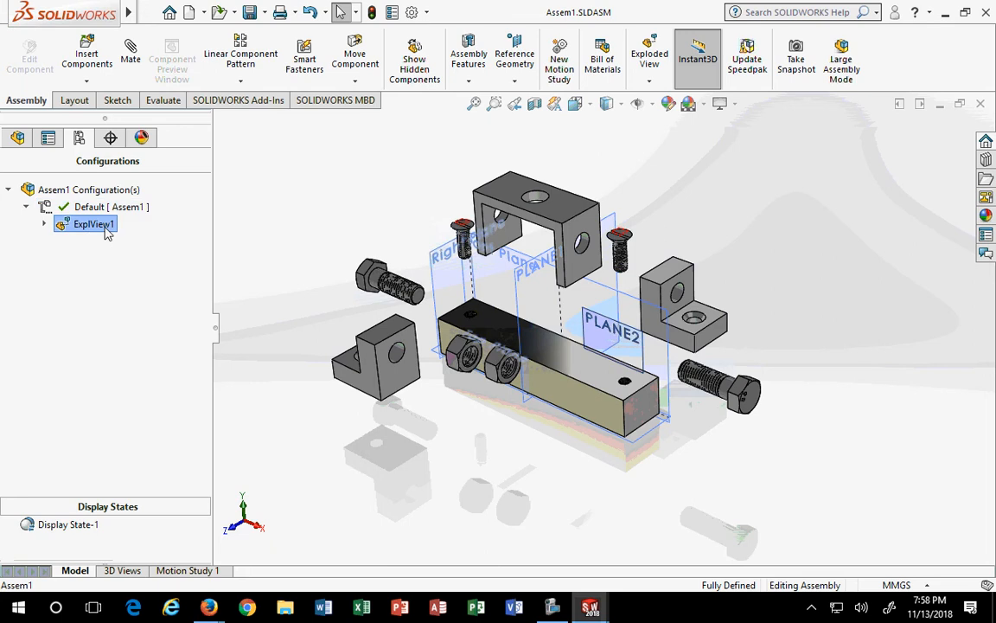
{"action": "right_click", "coordinate": [106, 230]}
{"action": "left_click", "coordinate": [162, 259]}
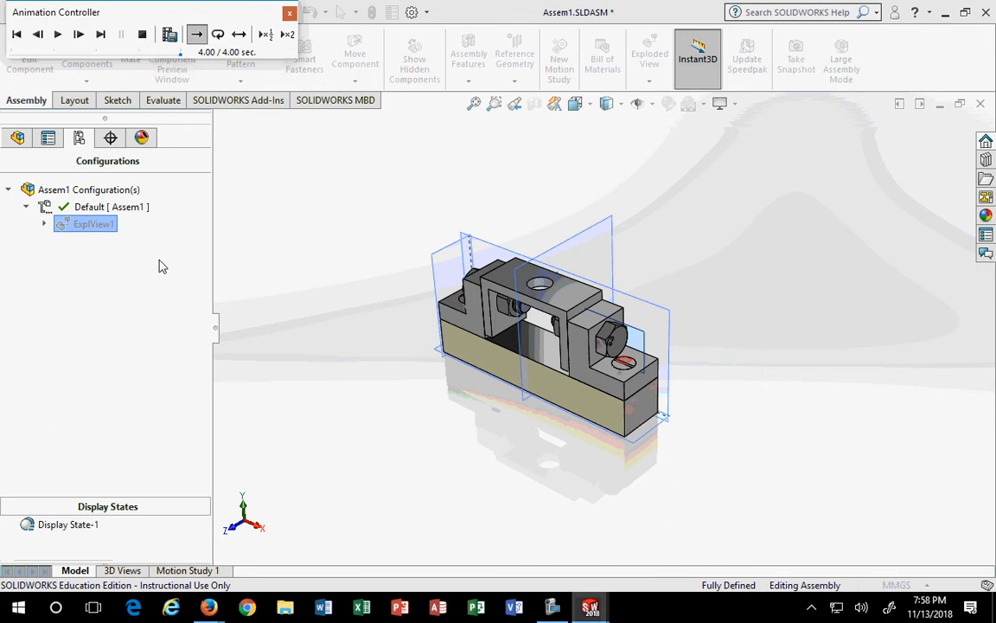
{"action": "scroll", "coordinate": [313, 227], "scroll_direction": "down", "scroll_amount": 3}
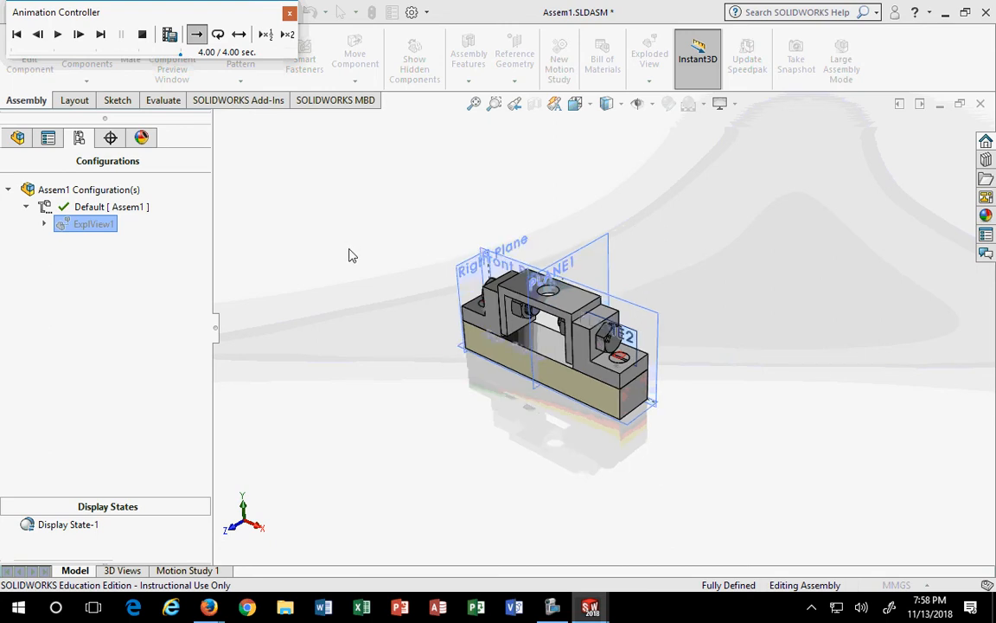
Examine the explode steps listed under ExplView1 and the options available for the Default configuration
{"action": "left_click", "coordinate": [44, 224]}
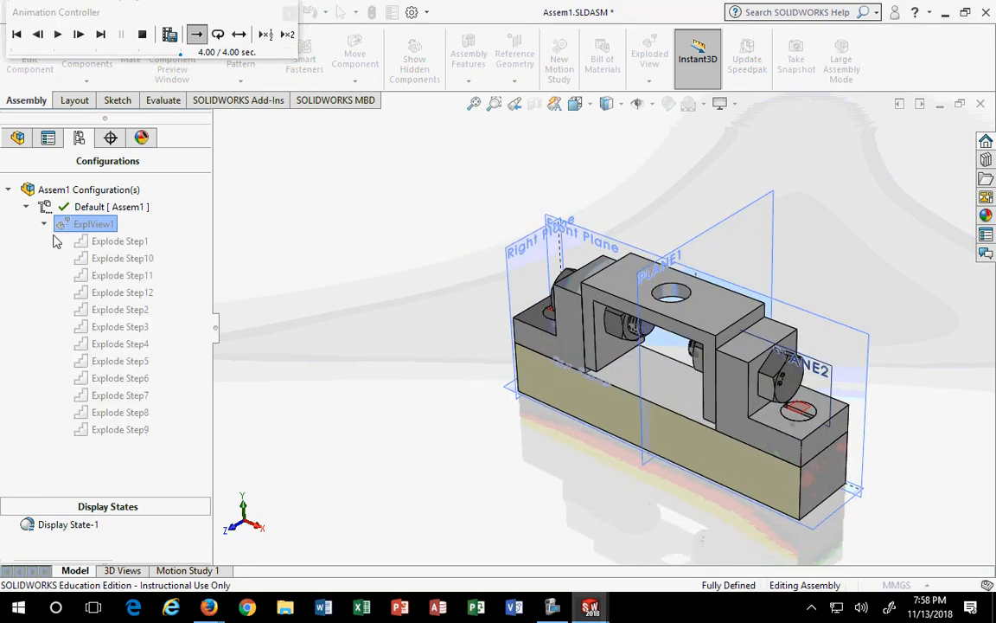
{"action": "left_click", "coordinate": [44, 224]}
{"action": "left_click", "coordinate": [87, 208]}
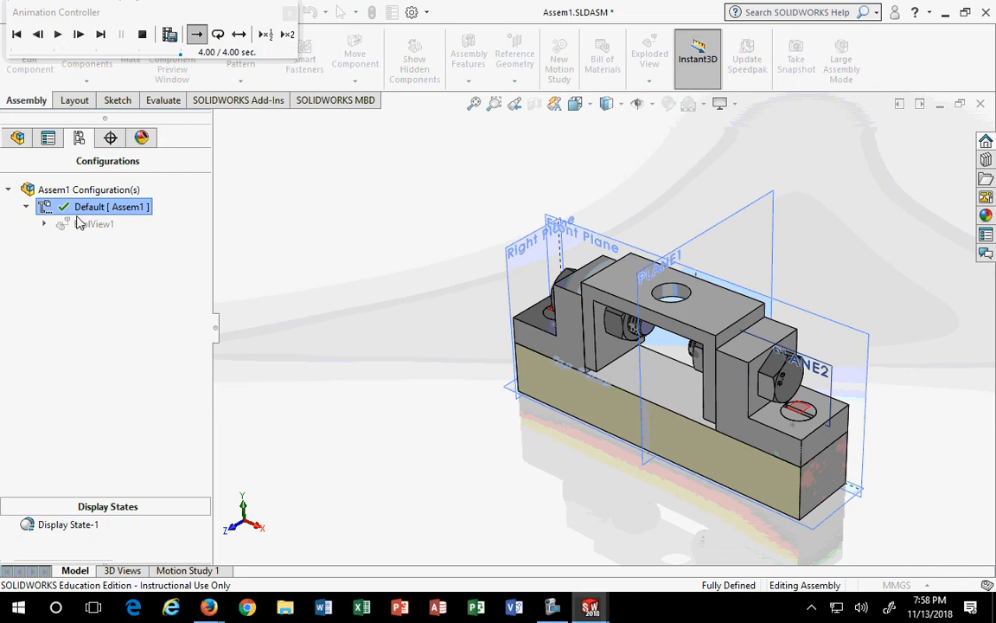
{"action": "left_click", "coordinate": [78, 223]}
{"action": "right_click", "coordinate": [78, 223]}
{"action": "left_click", "coordinate": [52, 242]}
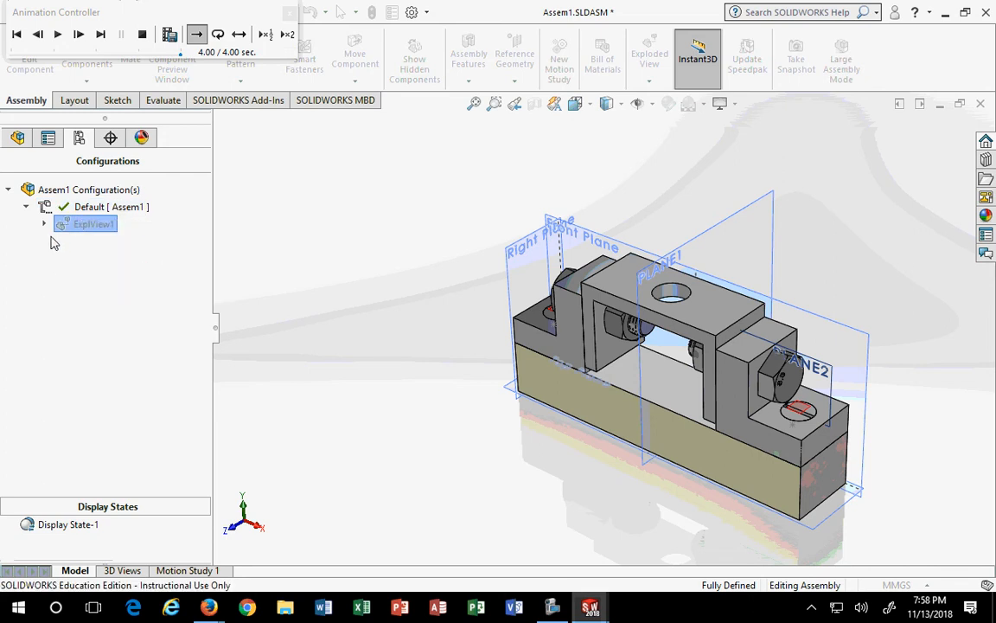
{"action": "left_click", "coordinate": [45, 224]}
{"action": "left_click", "coordinate": [27, 208]}
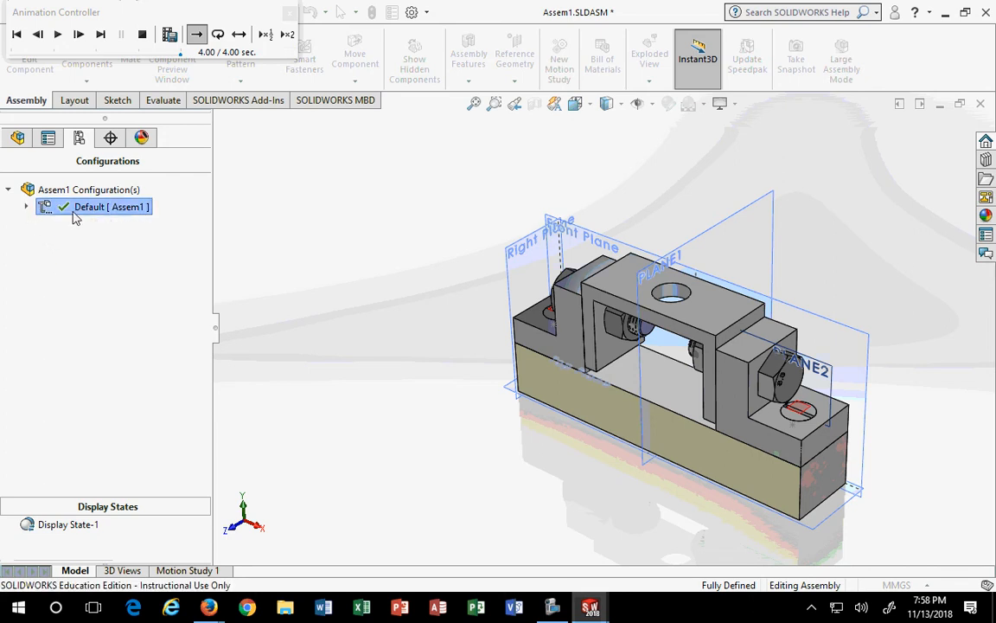
{"action": "right_click", "coordinate": [70, 217]}
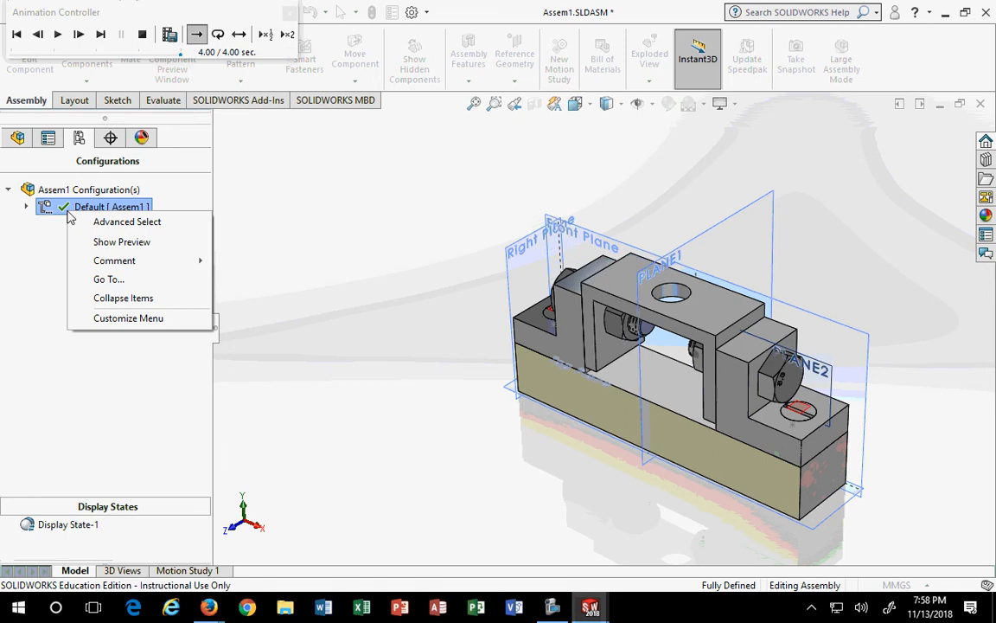
{"action": "left_click", "coordinate": [351, 161]}
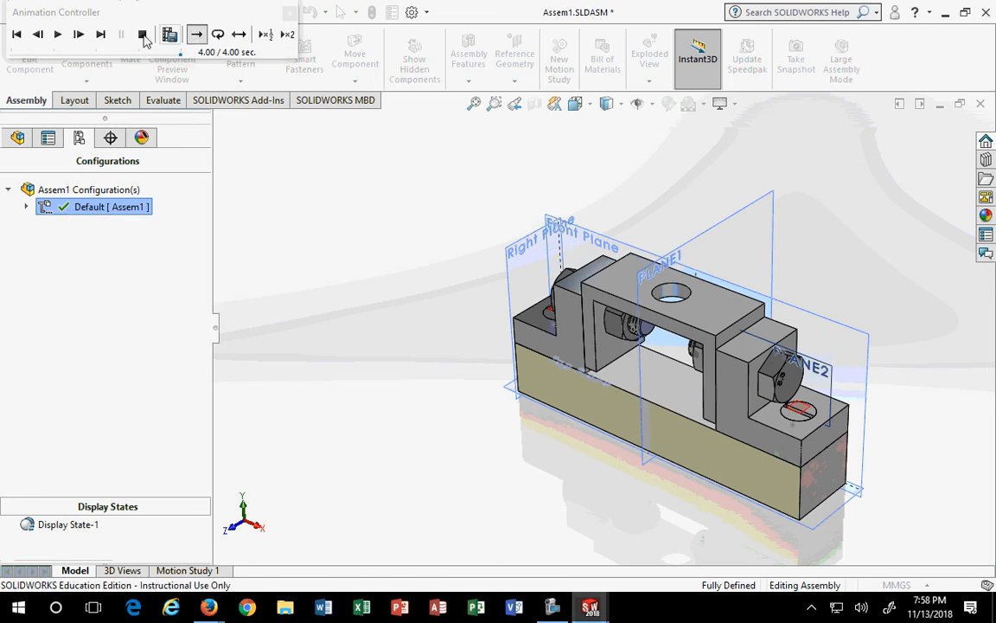
Move the animation controls clear of the ribbon and play the collapse animation at half speed
{"action": "left_click_drag", "start_coordinate": [215, 10], "coordinate": [276, 134]}
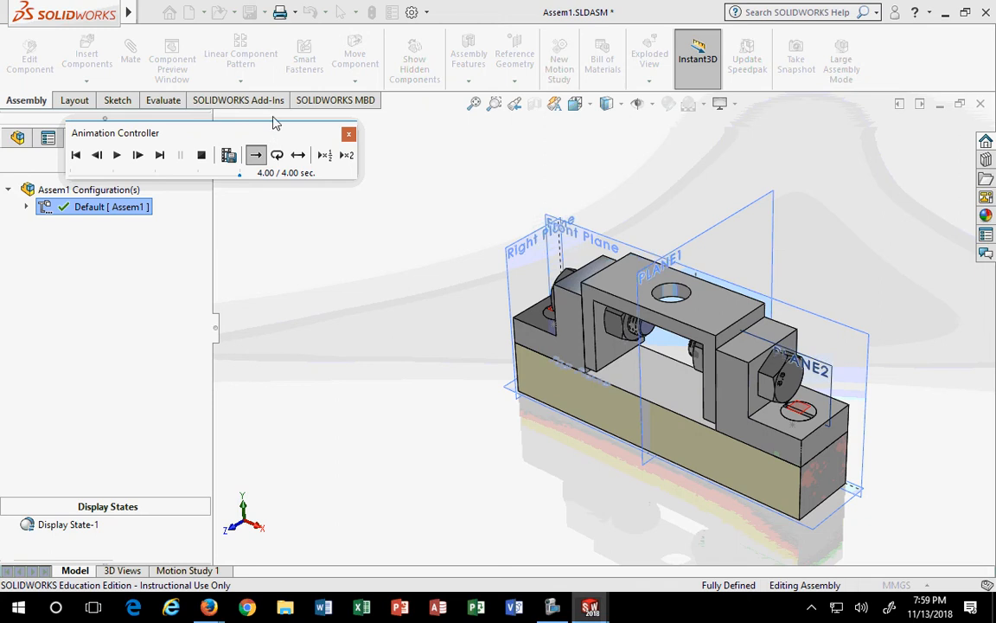
{"action": "left_click", "coordinate": [326, 158]}
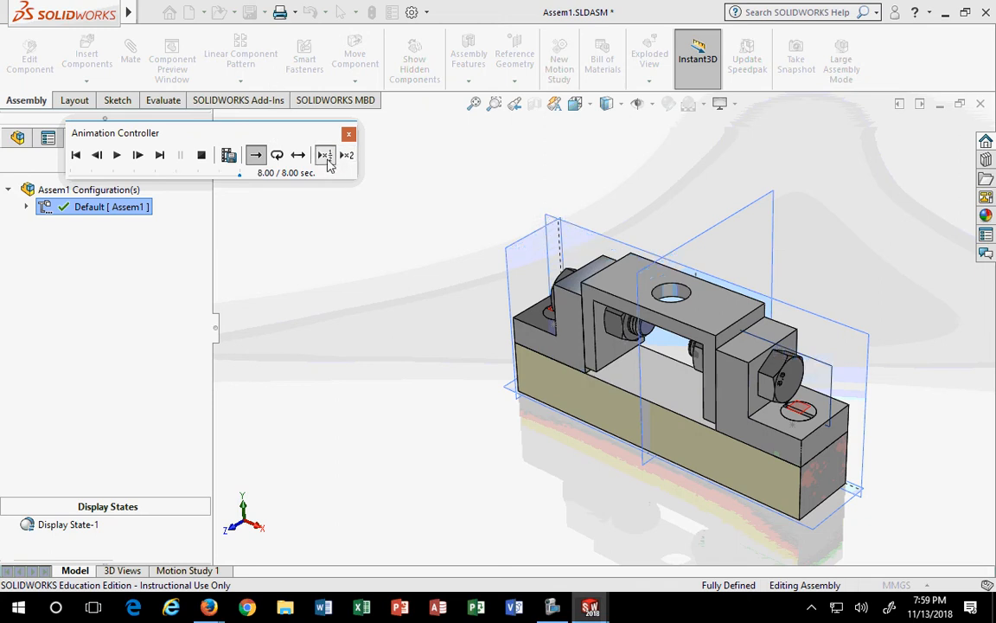
{"action": "left_click", "coordinate": [117, 156]}
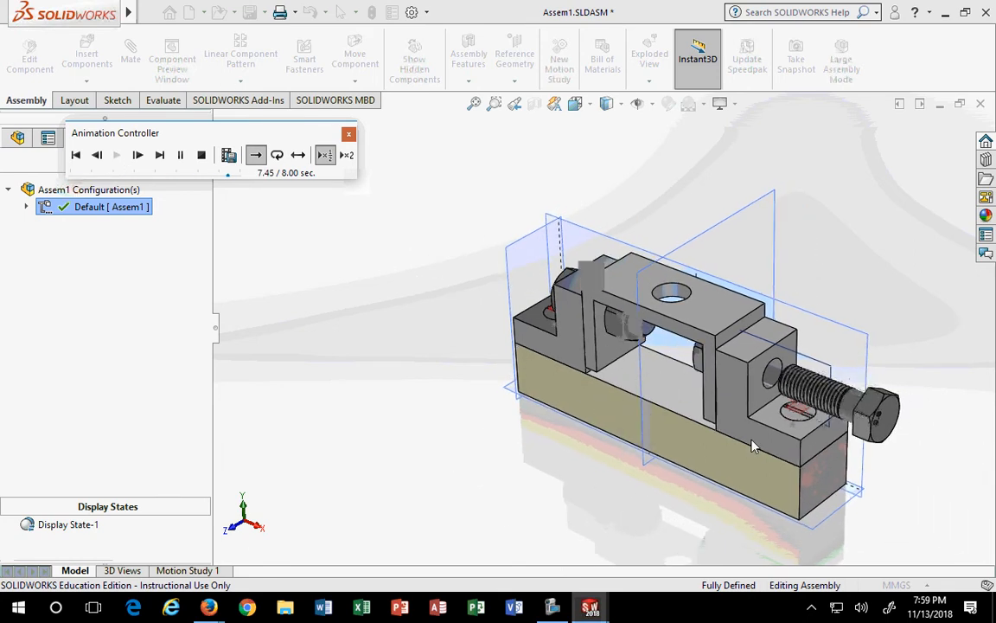
{"action": "scroll", "coordinate": [752, 446], "scroll_direction": "up", "scroll_amount": 1}
{"action": "scroll", "coordinate": [844, 456], "scroll_direction": "down", "scroll_amount": 2}
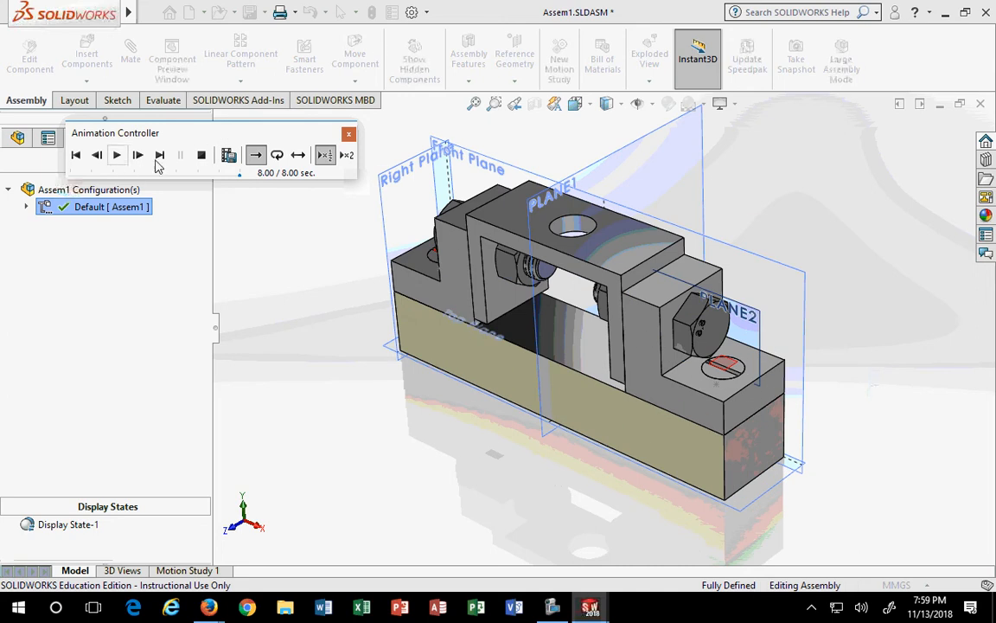
Save the animation as Assem1.avi in the Drill Jig folder, compressed with Microsoft Video 1 at quality 85 and a key frame every 8 frames
{"action": "left_click", "coordinate": [230, 157]}
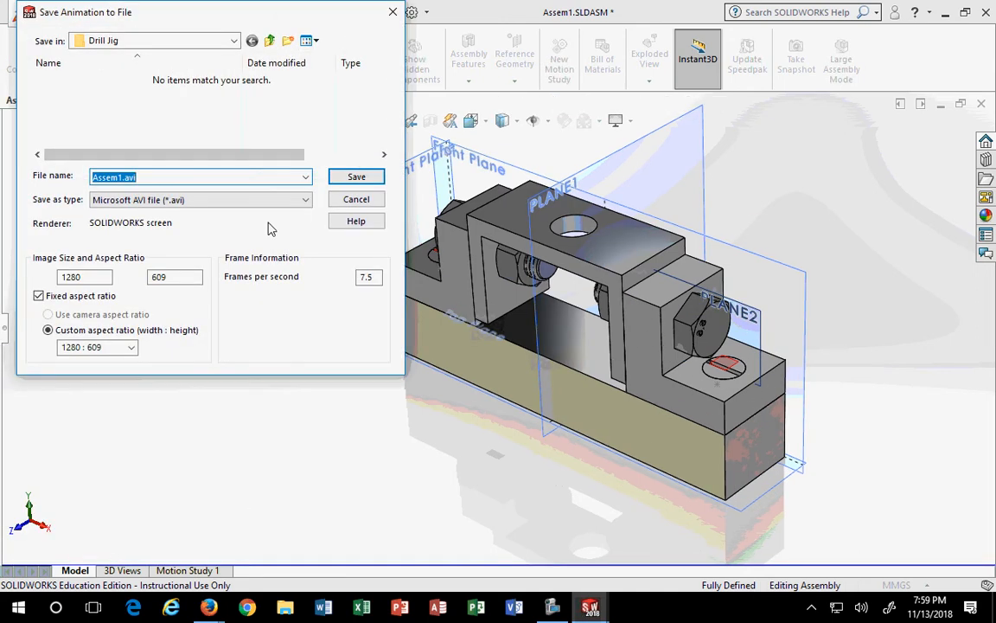
{"action": "left_click", "coordinate": [355, 177]}
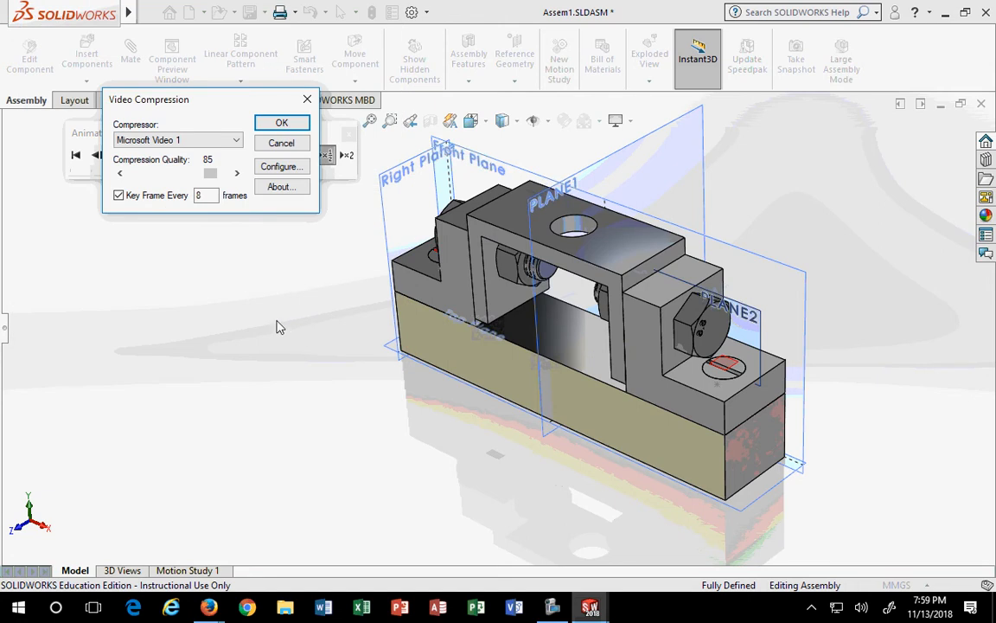
{"action": "left_click", "coordinate": [282, 124]}
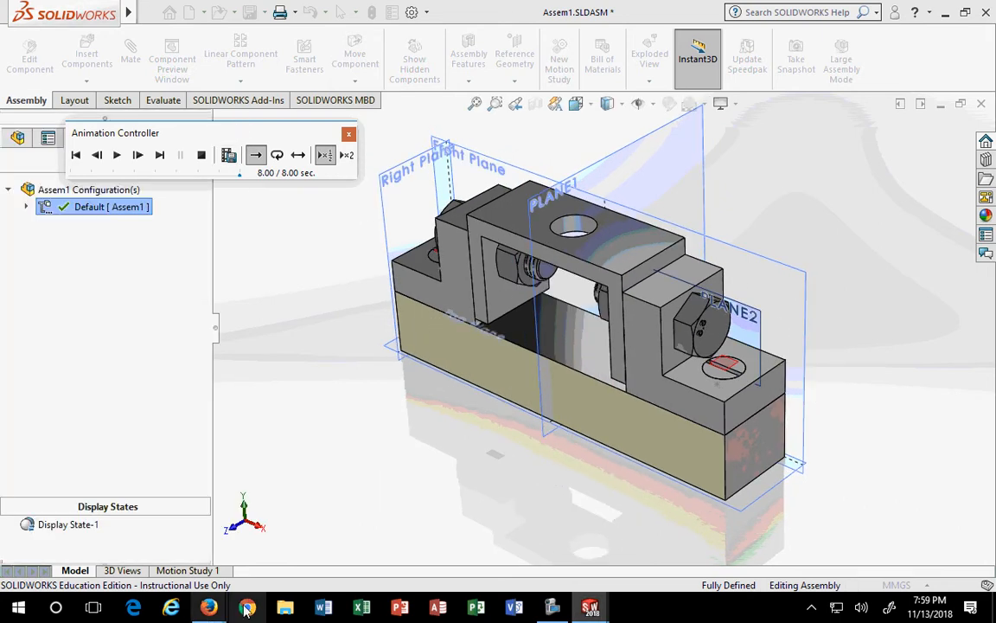
Switch to File Explorer, try to play the recent file Assem1.avi, and close the video player
{"action": "left_click", "coordinate": [285, 609]}
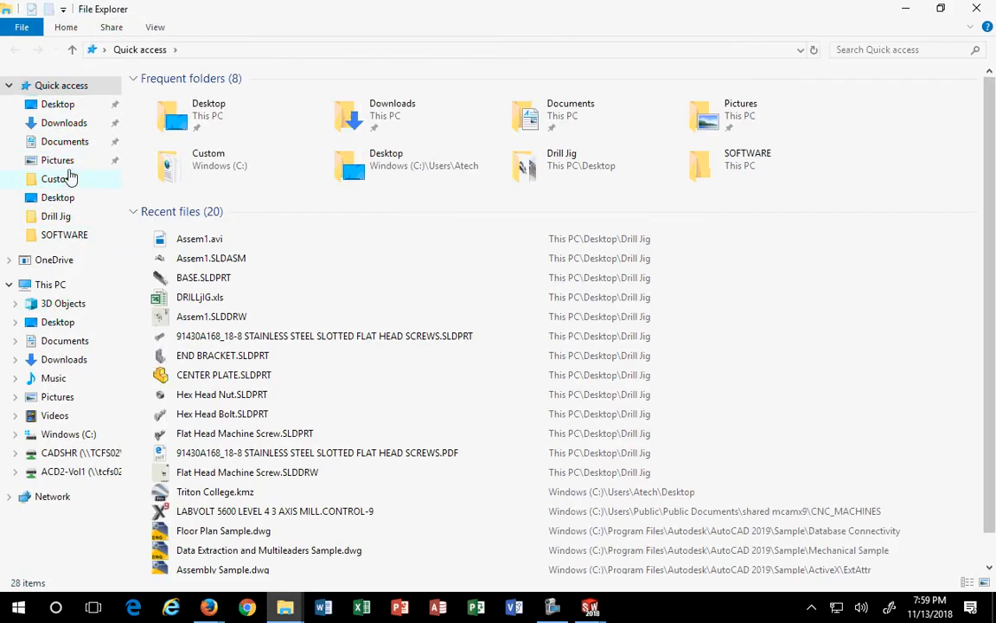
{"action": "double_click", "coordinate": [200, 242]}
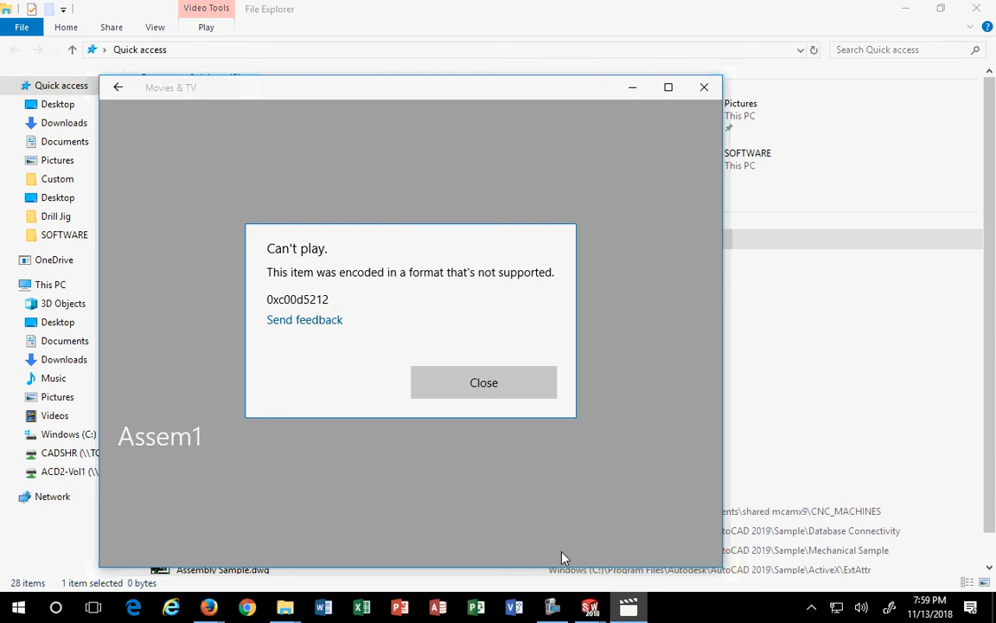
{"action": "left_click", "coordinate": [487, 388]}
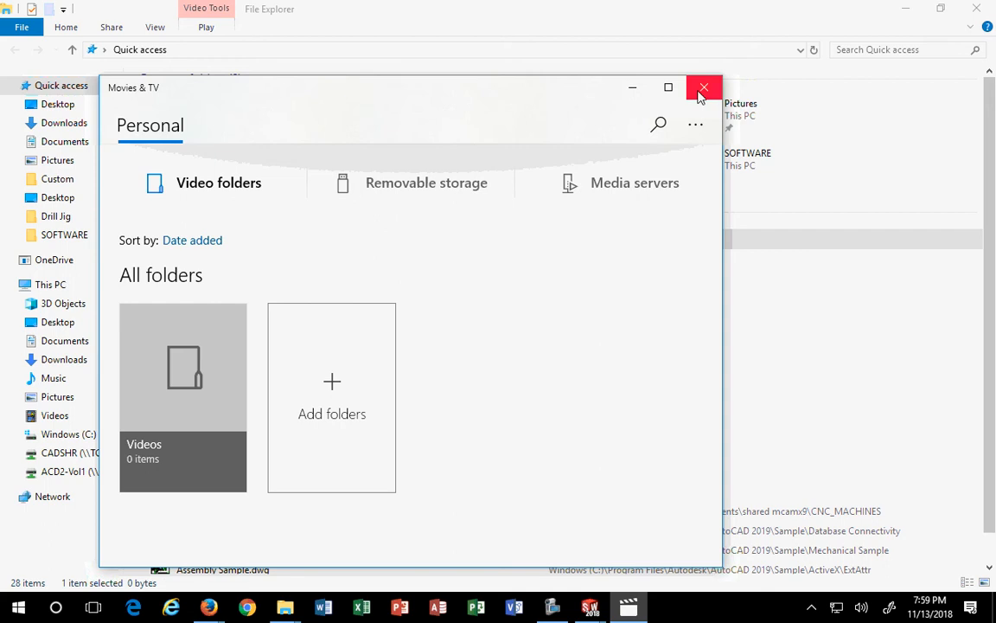
{"action": "left_click", "coordinate": [703, 90]}
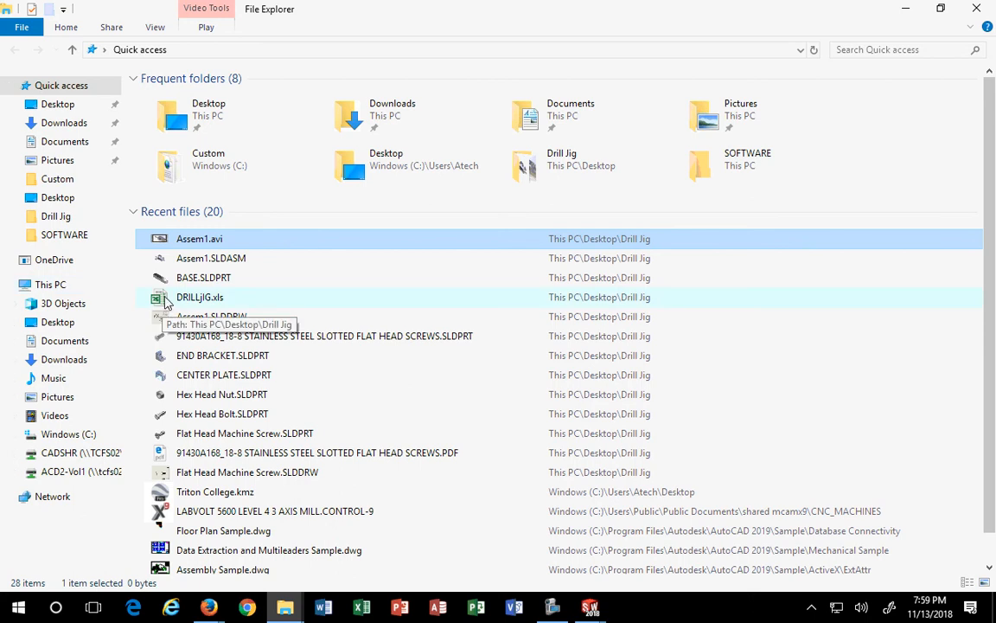
Look over the file actions offered for Assem1.avi and close File Explorer to return to the SOLIDWORKS assembly
{"action": "left_click", "coordinate": [9, 286]}
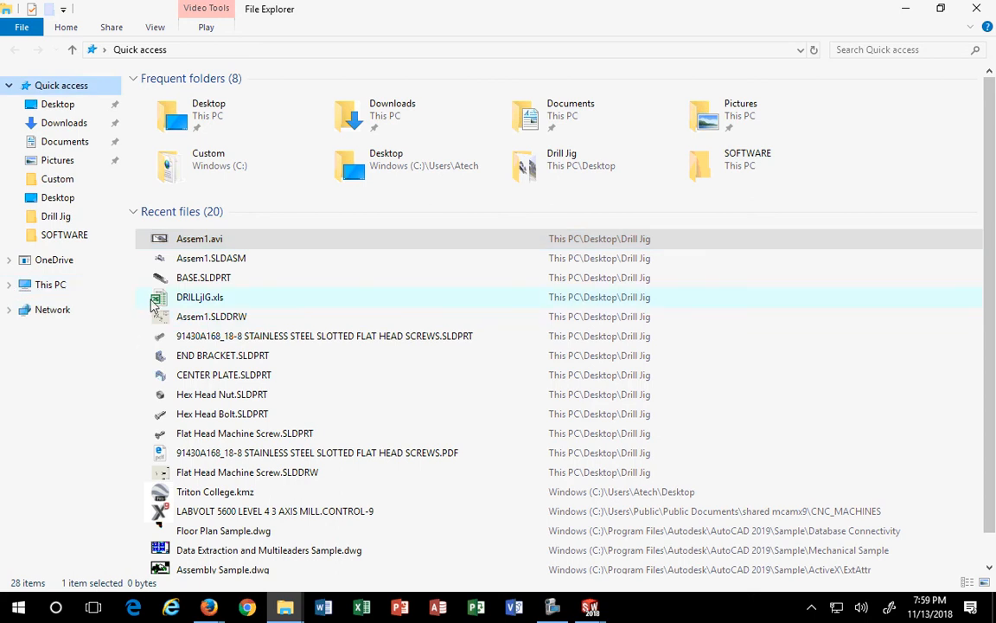
{"action": "right_click", "coordinate": [189, 240]}
{"action": "mouse_move", "coordinate": [256, 284]}
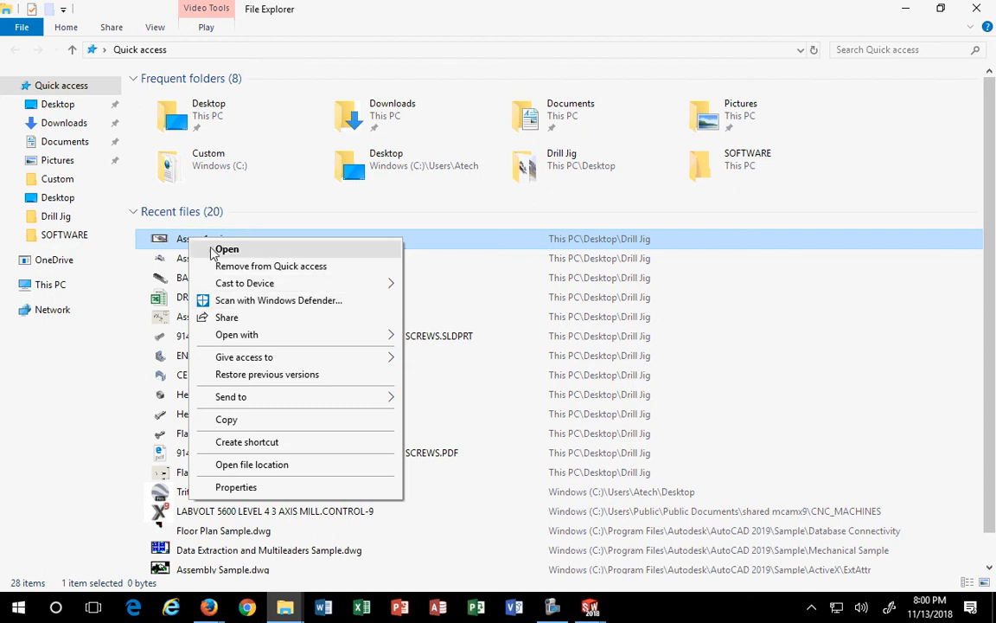
{"action": "left_click", "coordinate": [441, 247]}
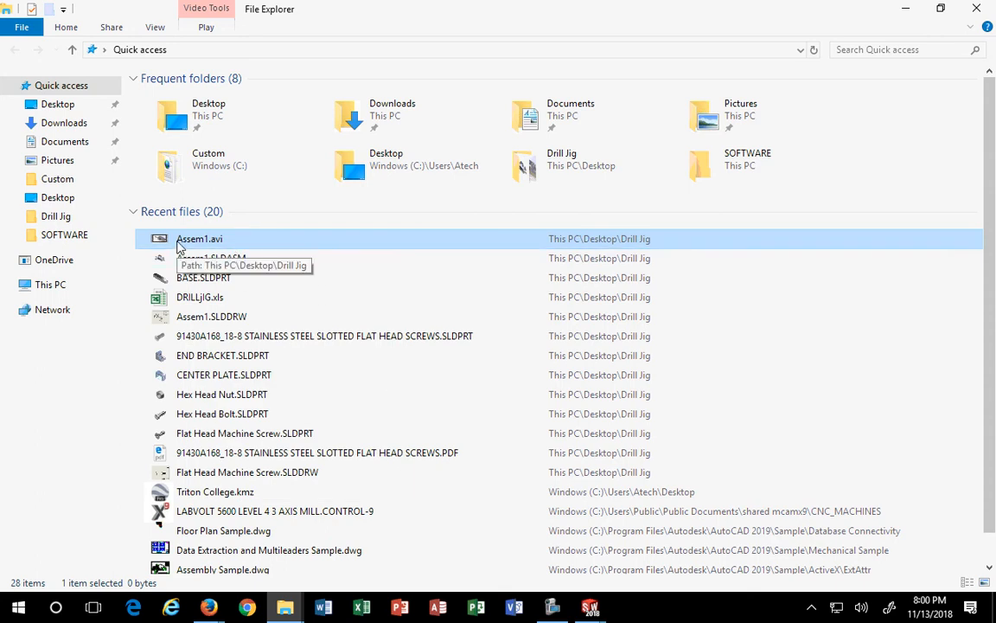
{"action": "left_click", "coordinate": [986, 6]}
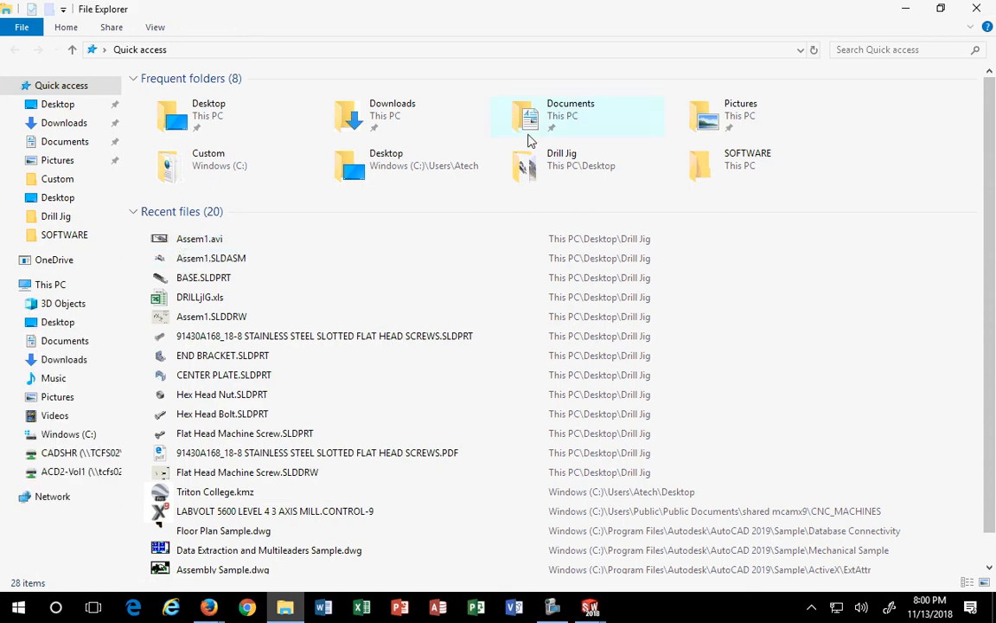
{"action": "left_click", "coordinate": [977, 9]}
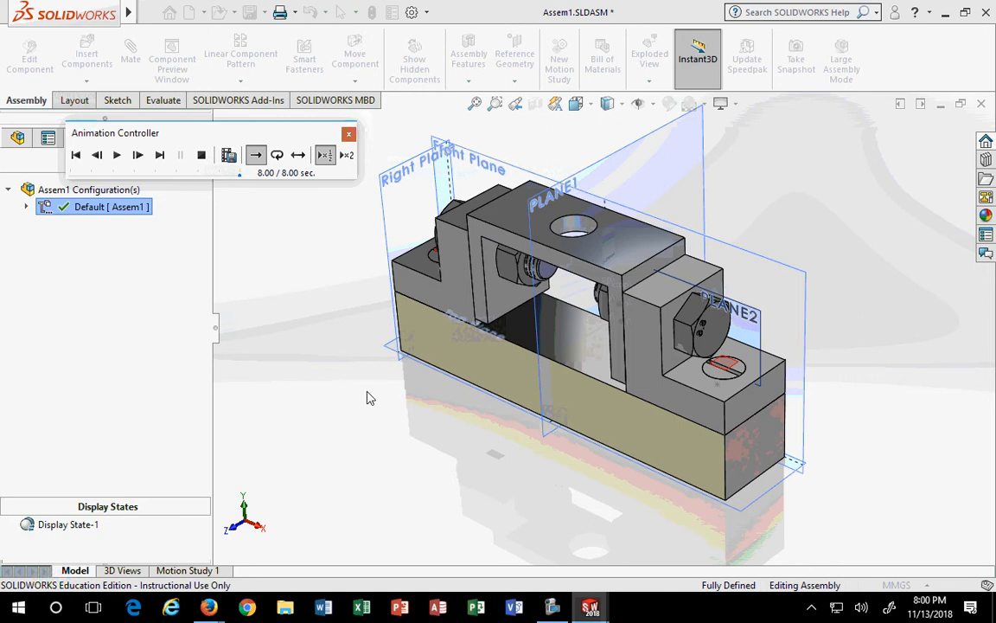
Review the file types and image settings offered for saving the animation, and cancel without saving
{"action": "left_click", "coordinate": [228, 155]}
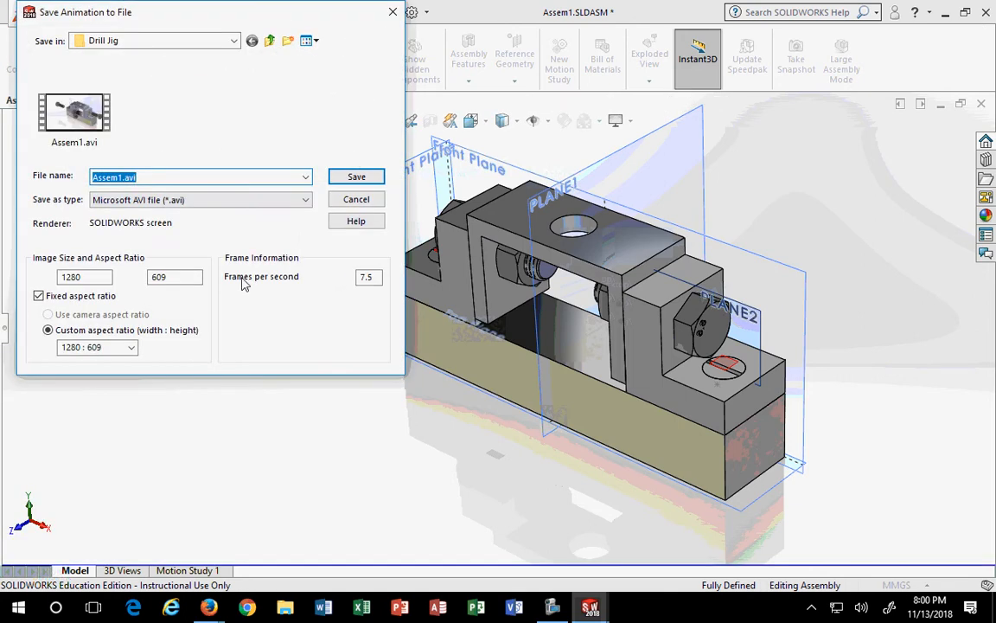
{"action": "left_click", "coordinate": [279, 199]}
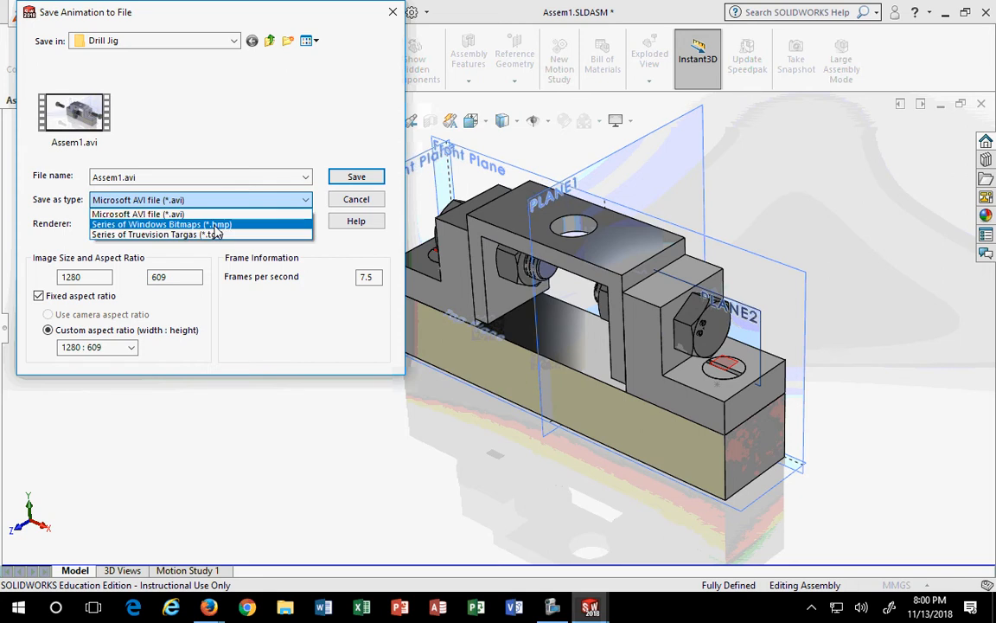
{"action": "left_click", "coordinate": [313, 248]}
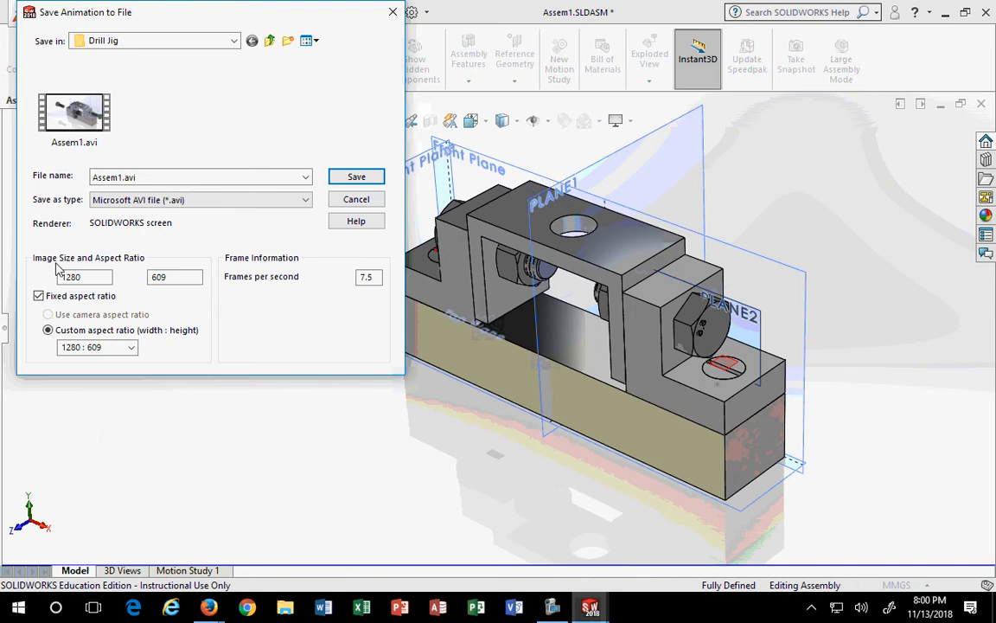
{"action": "left_click", "coordinate": [355, 200]}
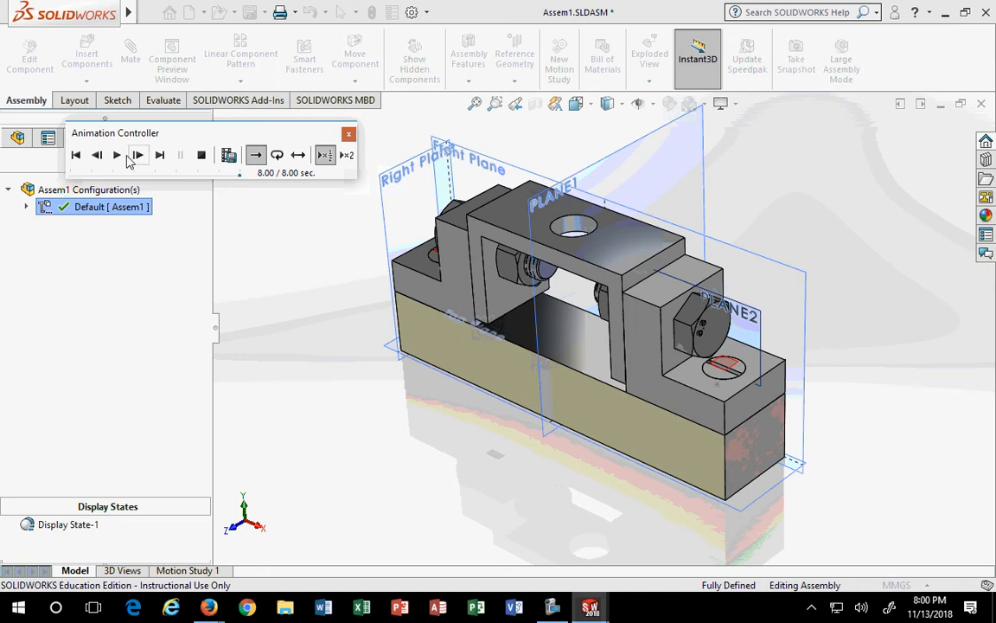
Replay the collapse animation and close the animation controls
{"action": "left_click", "coordinate": [118, 155]}
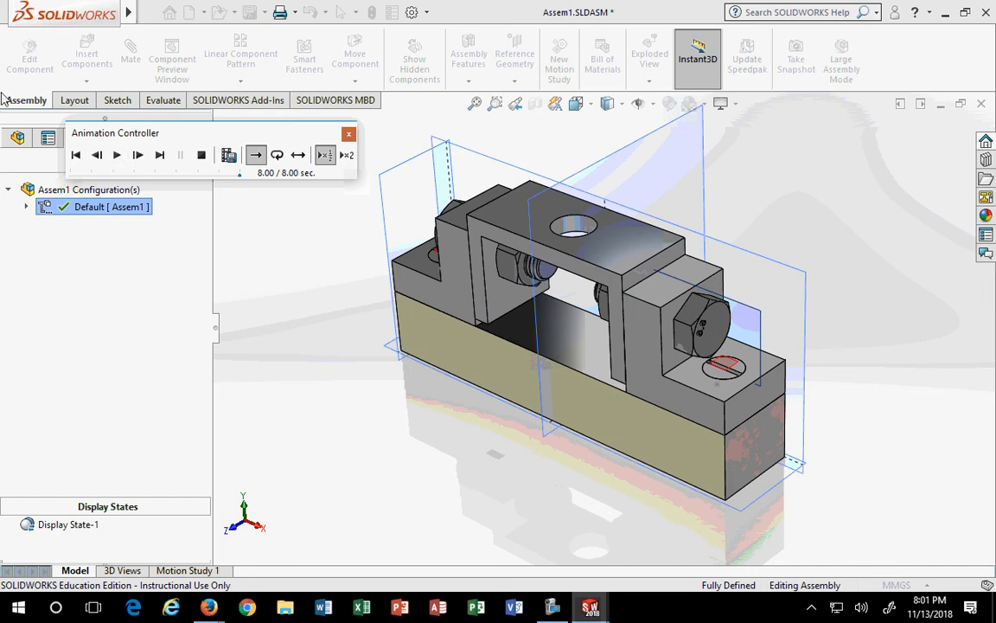
{"action": "left_click", "coordinate": [348, 134]}
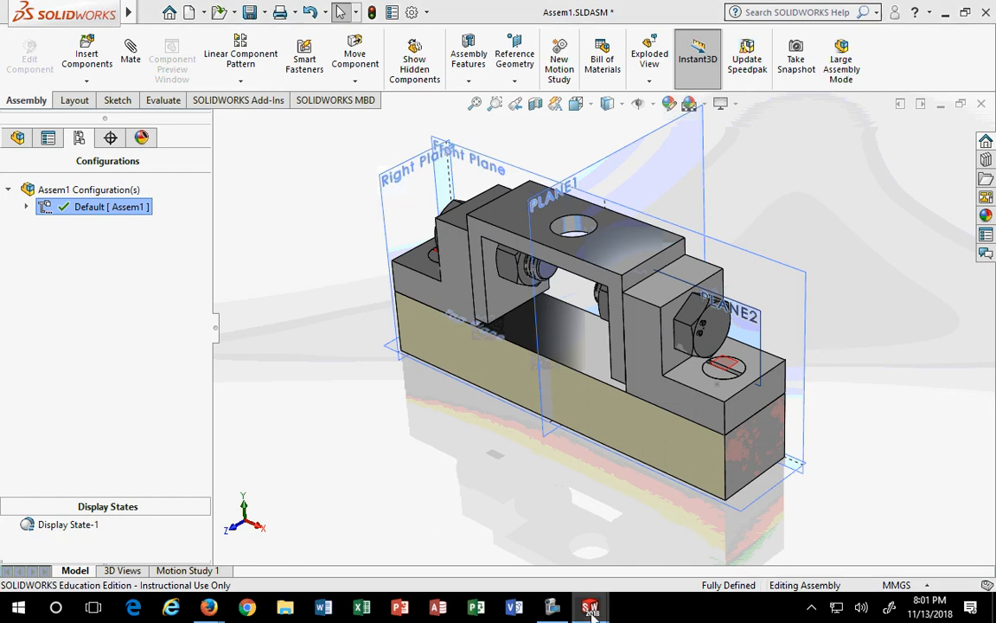
Switch to the Assem1 drawing sheet and look over the part names in its bill of materials
{"action": "mouse_move", "coordinate": [591, 608]}
{"action": "left_click", "coordinate": [550, 546]}
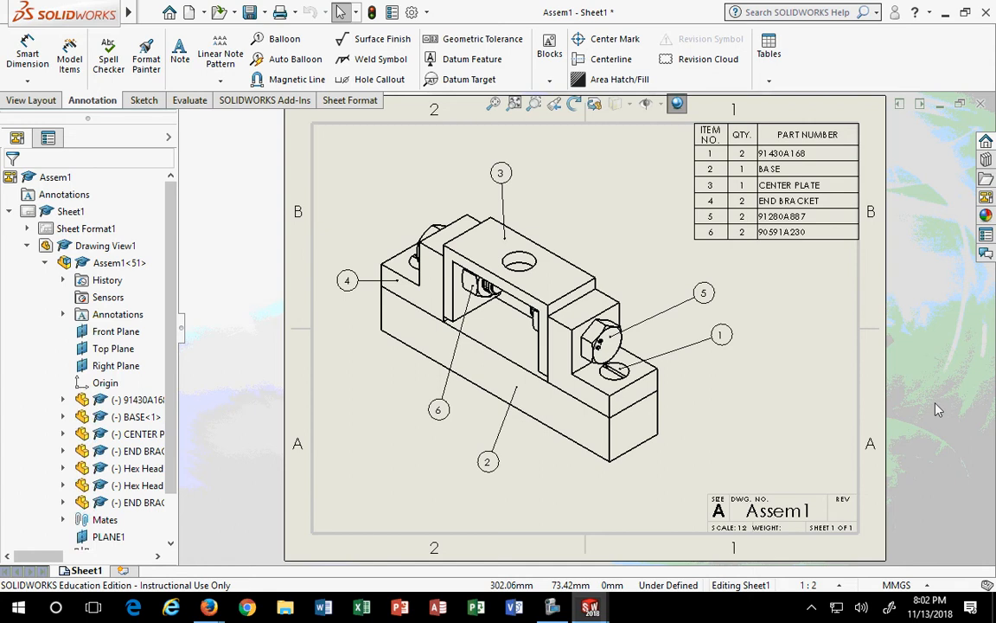
{"action": "mouse_move", "coordinate": [761, 203]}
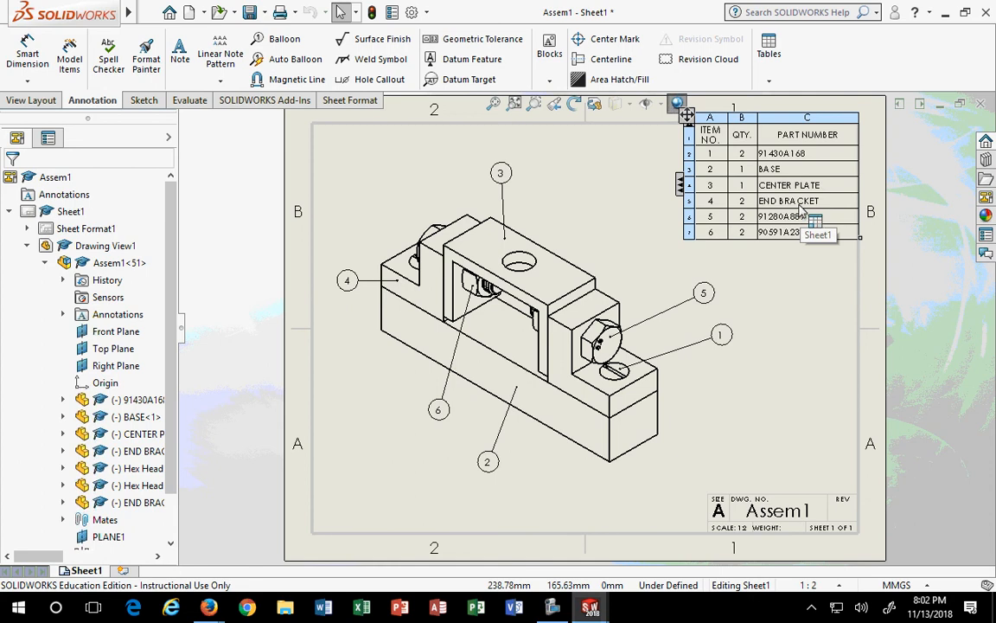
{"action": "left_click", "coordinate": [744, 280]}
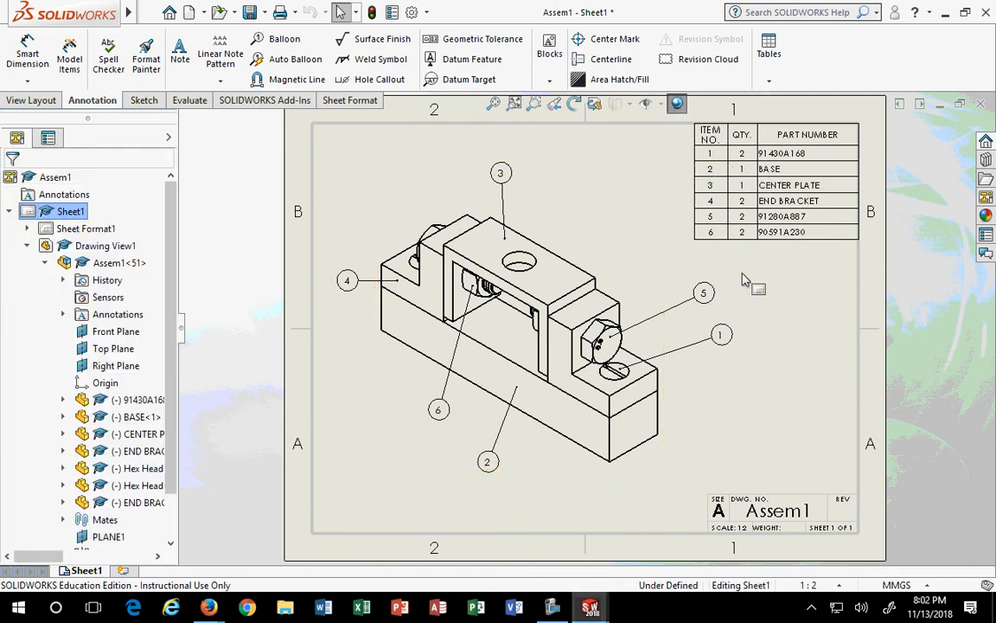
Close the drawing with all modified documents saved, and exit SOLIDWORKS
{"action": "left_click", "coordinate": [981, 104]}
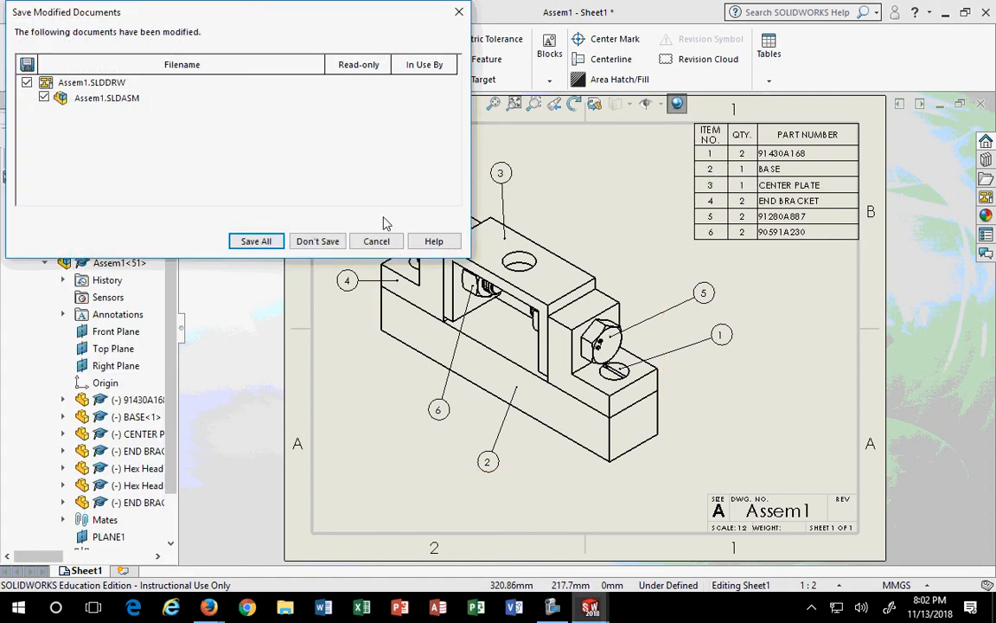
{"action": "left_click", "coordinate": [258, 240]}
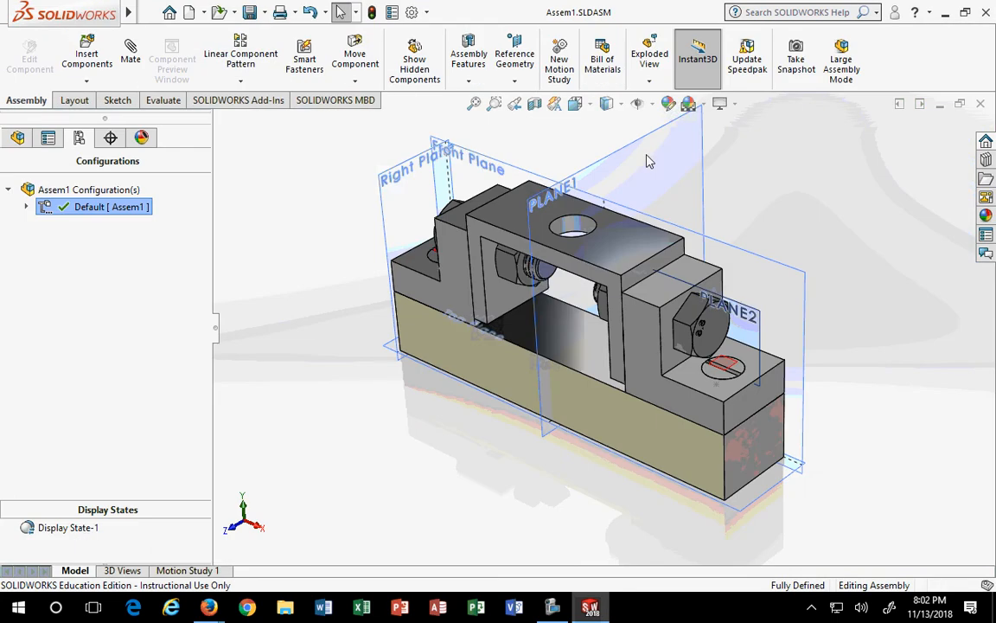
{"action": "left_click", "coordinate": [987, 12]}
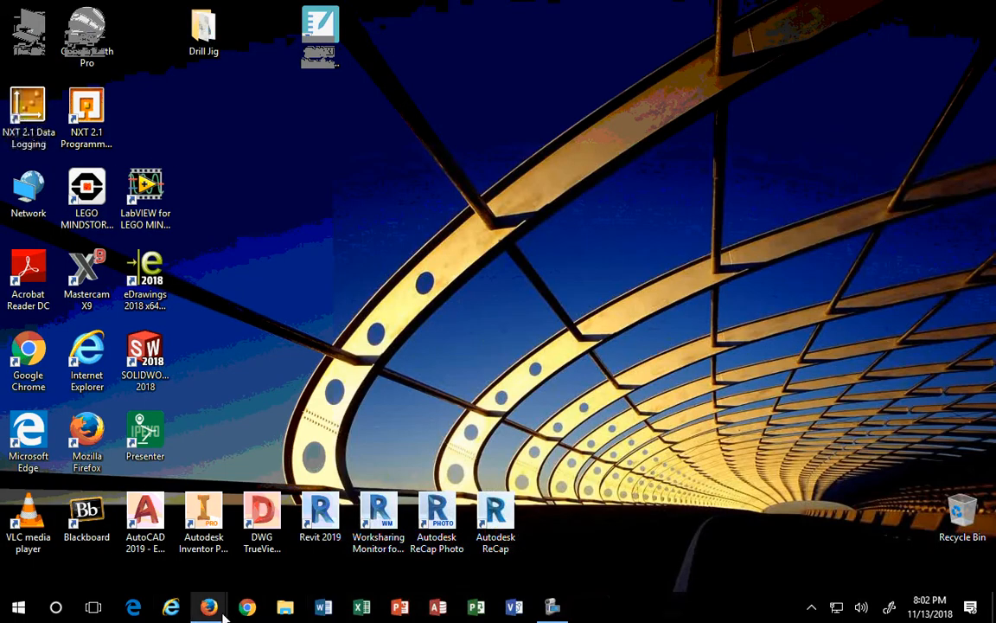
Switch to File Explorer, rename END BRACKET.SLDPRT in the Drill Jig folder as L BRACKET.SLDPRT, and return to the desktop
{"action": "left_click", "coordinate": [285, 609]}
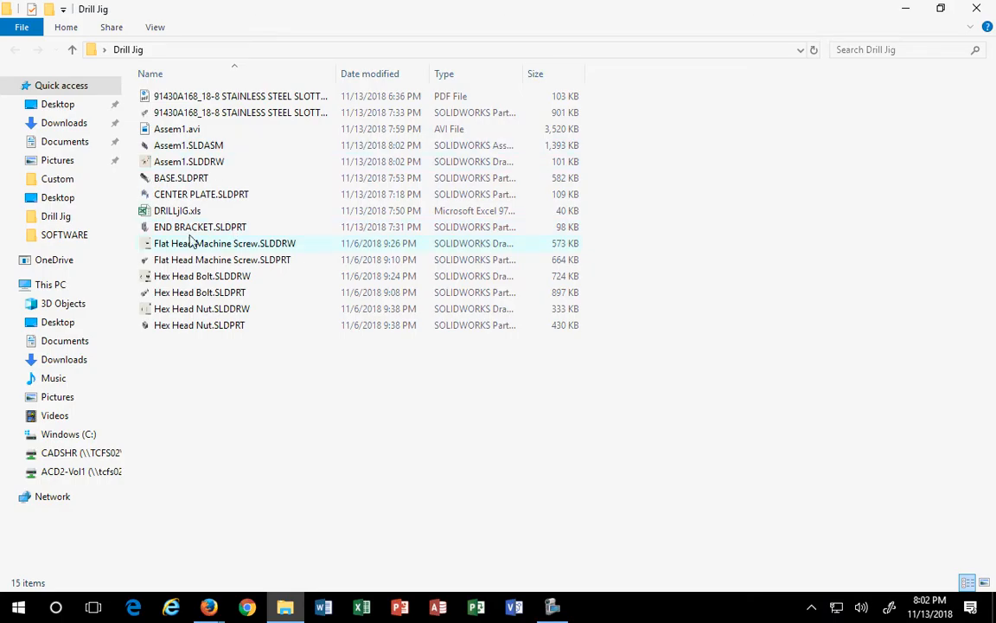
{"action": "left_click", "coordinate": [201, 227]}
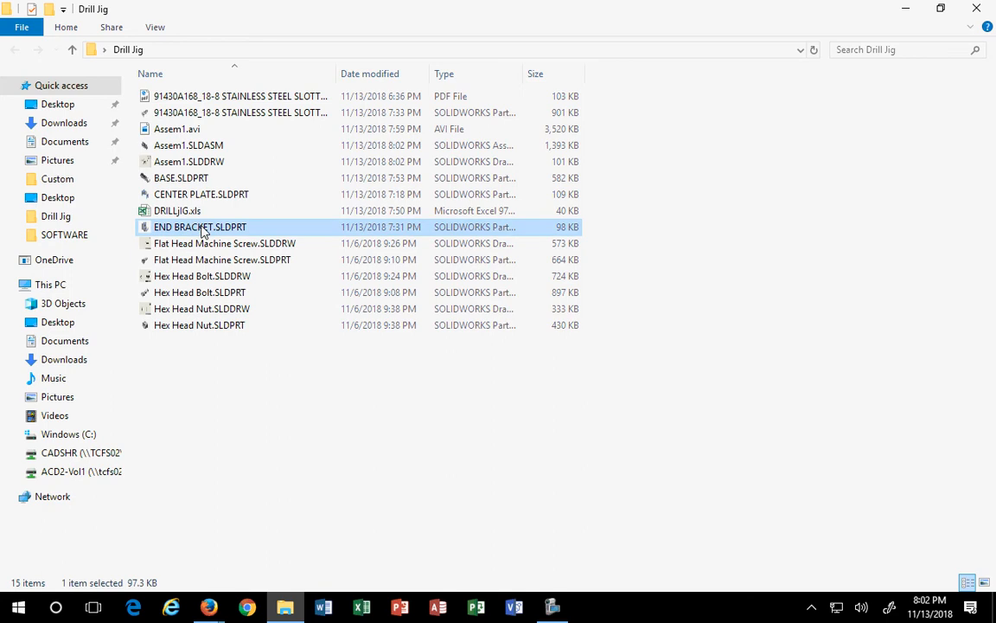
{"action": "right_click", "coordinate": [201, 227]}
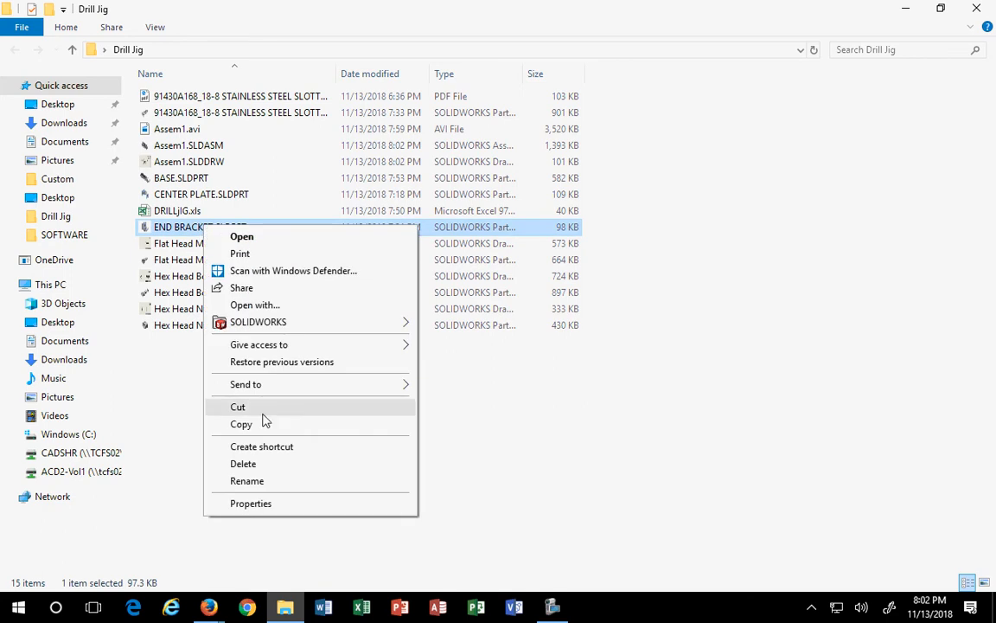
{"action": "left_click", "coordinate": [249, 481]}
{"action": "left_click", "coordinate": [176, 228]}
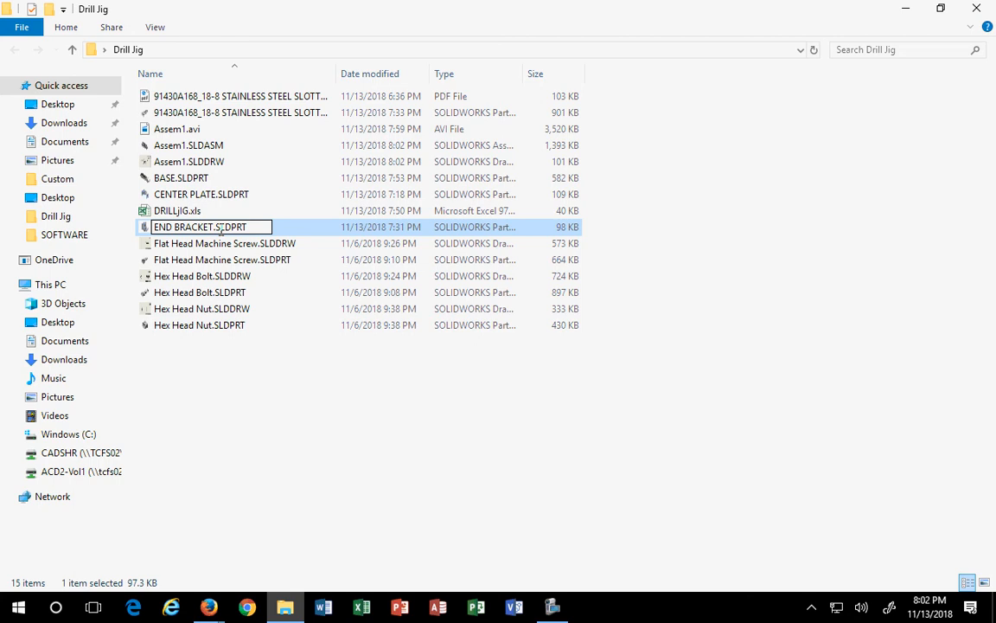
{"action": "key", "text": "BackSpace"}
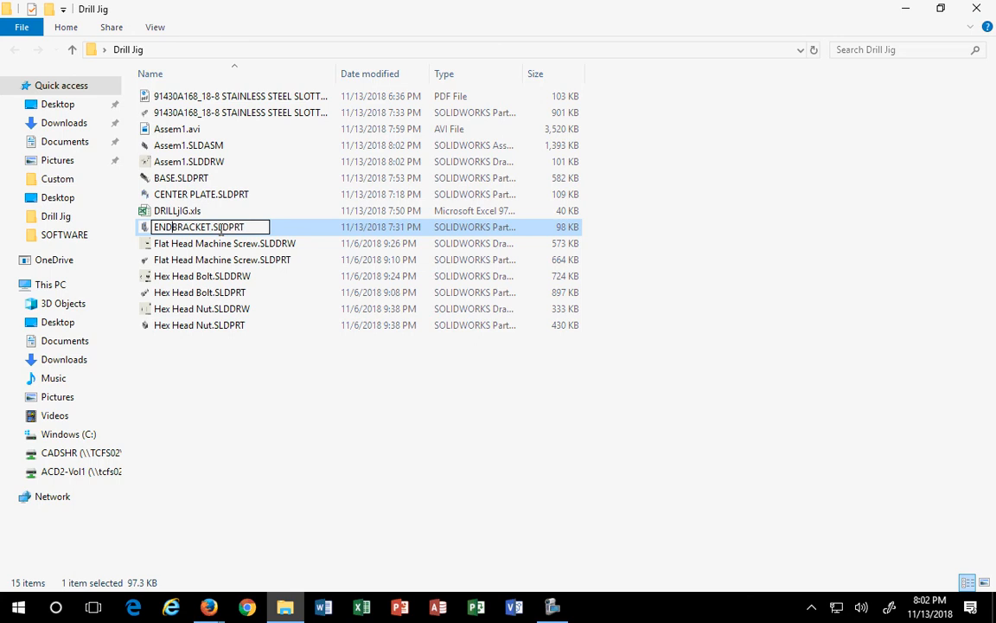
{"action": "key", "text": "BackSpace"}
{"action": "key", "text": "BackSpace"}
{"action": "key", "text": "BackSpace"}
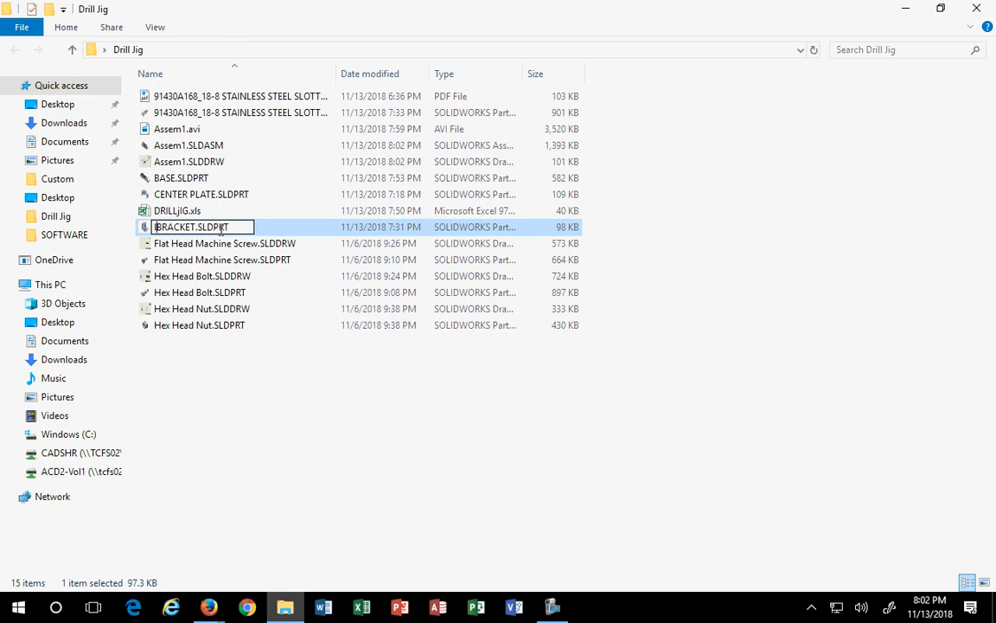
{"action": "type", "text": "L"}
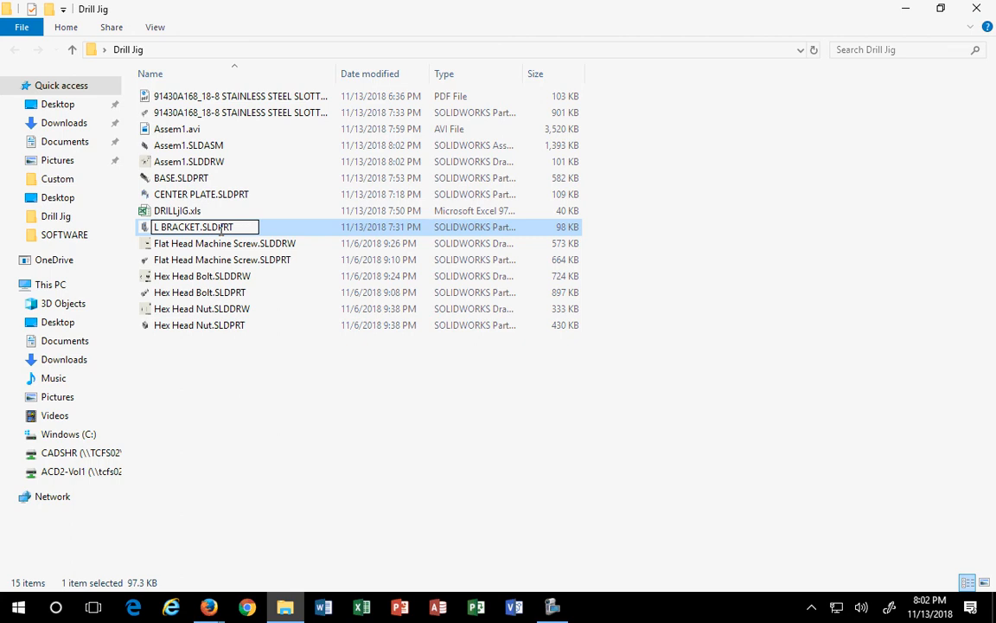
{"action": "left_click", "coordinate": [290, 468]}
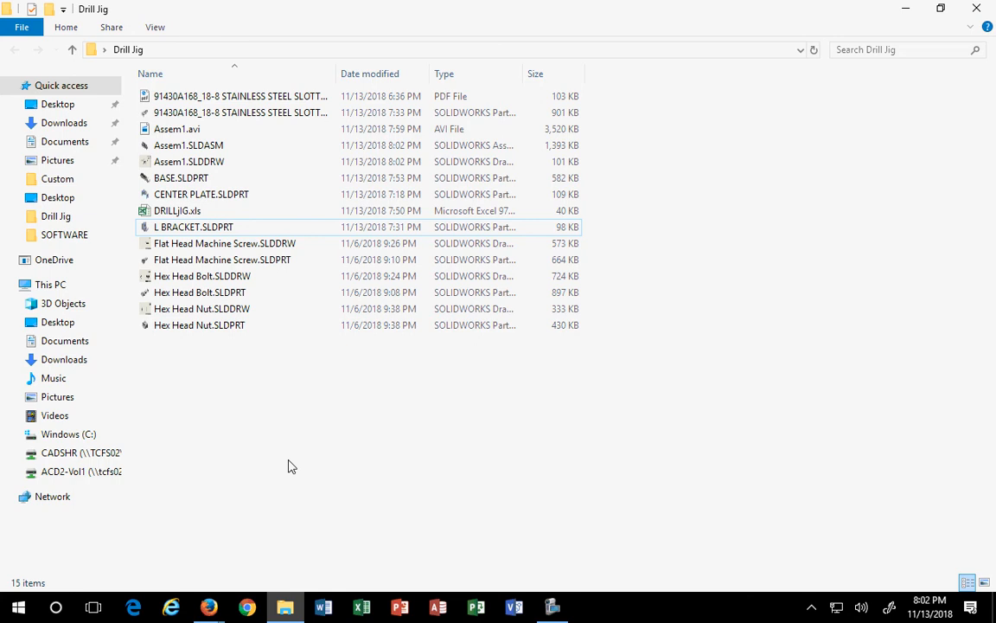
{"action": "left_click", "coordinate": [899, 8]}
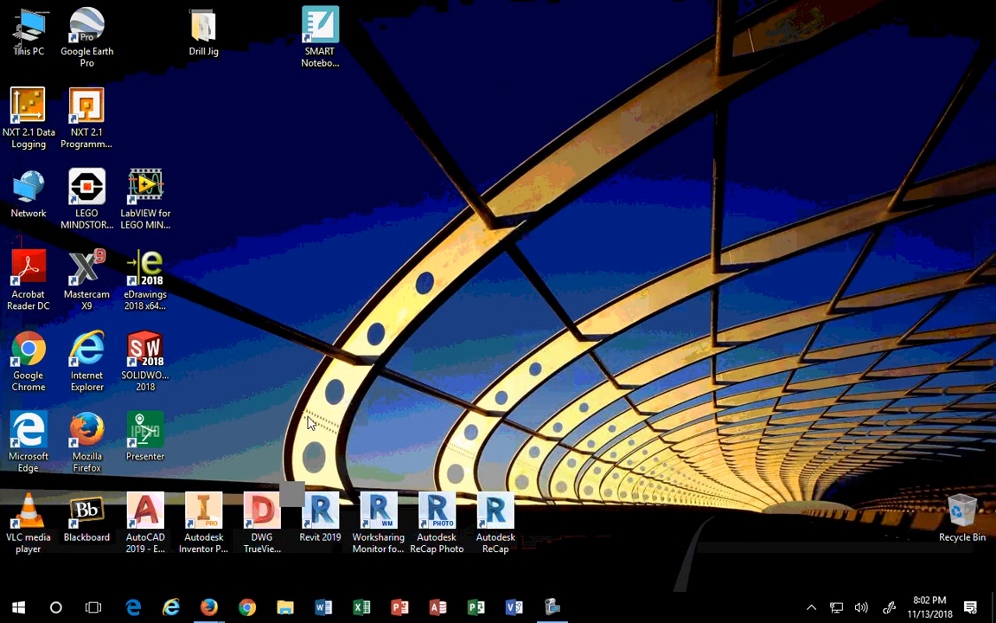
Start SOLIDWORKS 2018 and open the recent assembly Assem1.SLDASM
{"action": "double_click", "coordinate": [138, 357]}
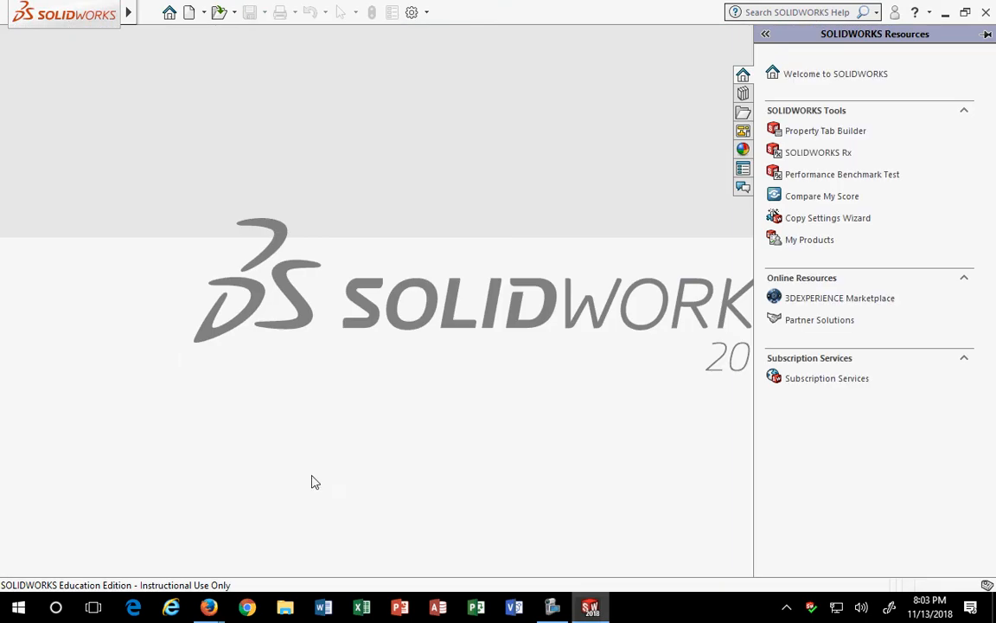
{"action": "left_click", "coordinate": [178, 14]}
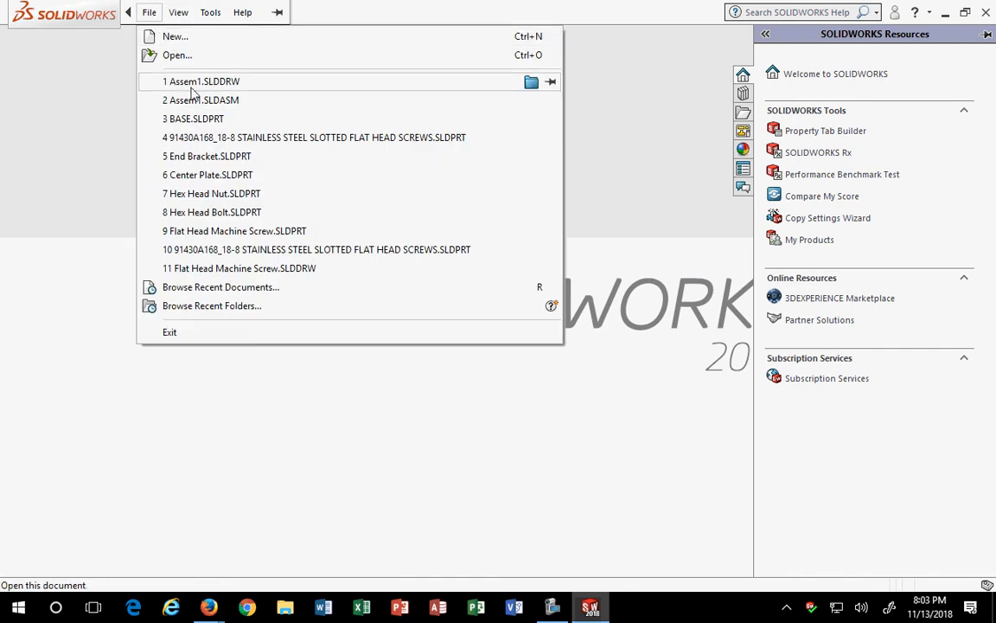
{"action": "left_click", "coordinate": [198, 107]}
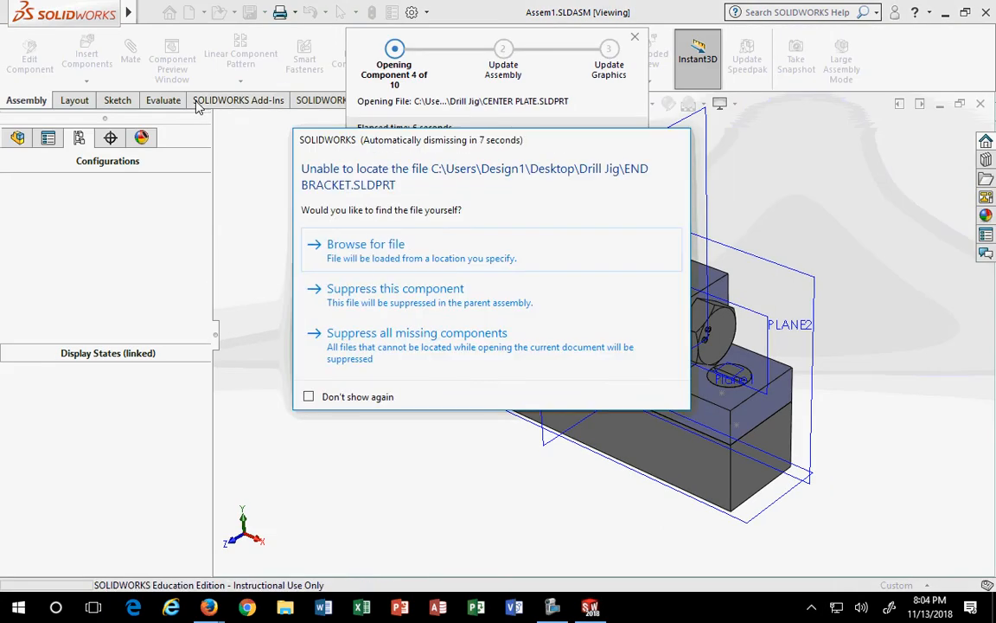
Browse for the missing END BRACKET file, cancel without choosing a replacement, and dismiss the open summary
{"action": "left_click", "coordinate": [374, 251]}
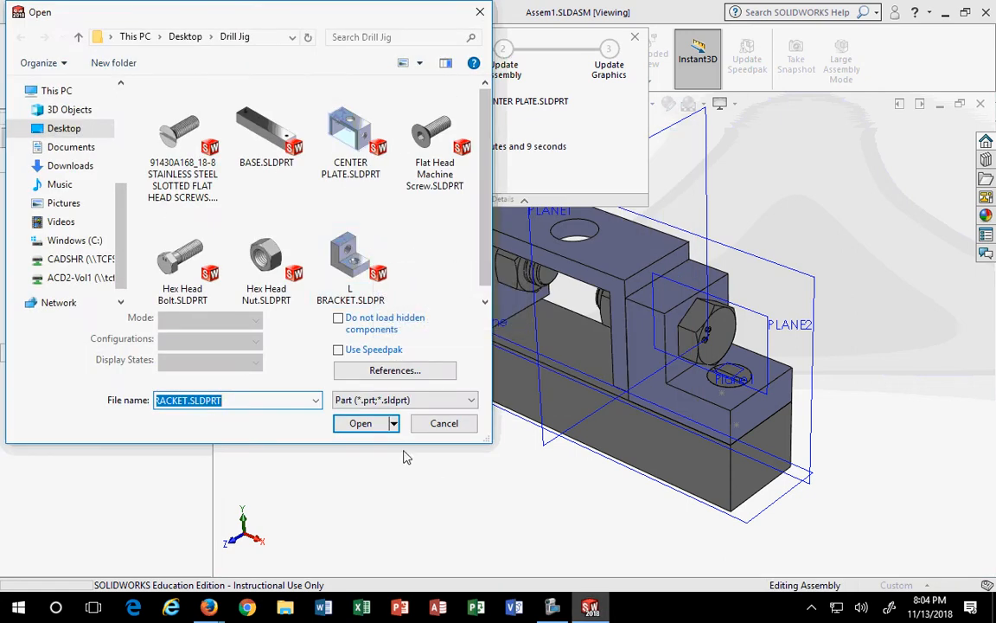
{"action": "left_click", "coordinate": [461, 424]}
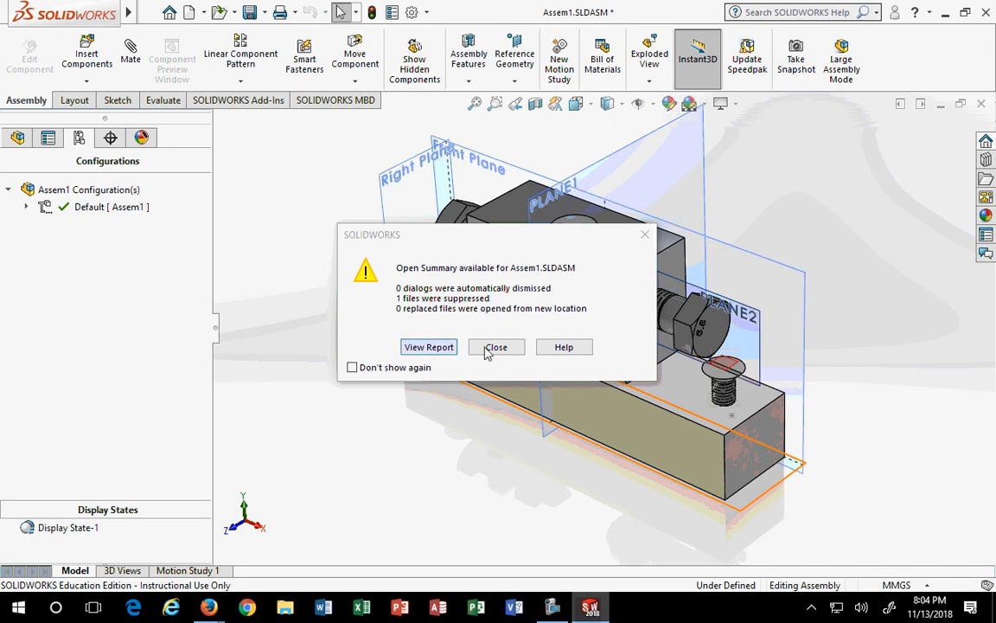
{"action": "left_click", "coordinate": [496, 346]}
Set the first suppressed END BRACKET component in the assembly tree to resolved, using L BRACKET.SLDPRT from the Drill Jig folder as its file
{"action": "middle_click_drag", "start_coordinate": [478, 470], "coordinate": [512, 444]}
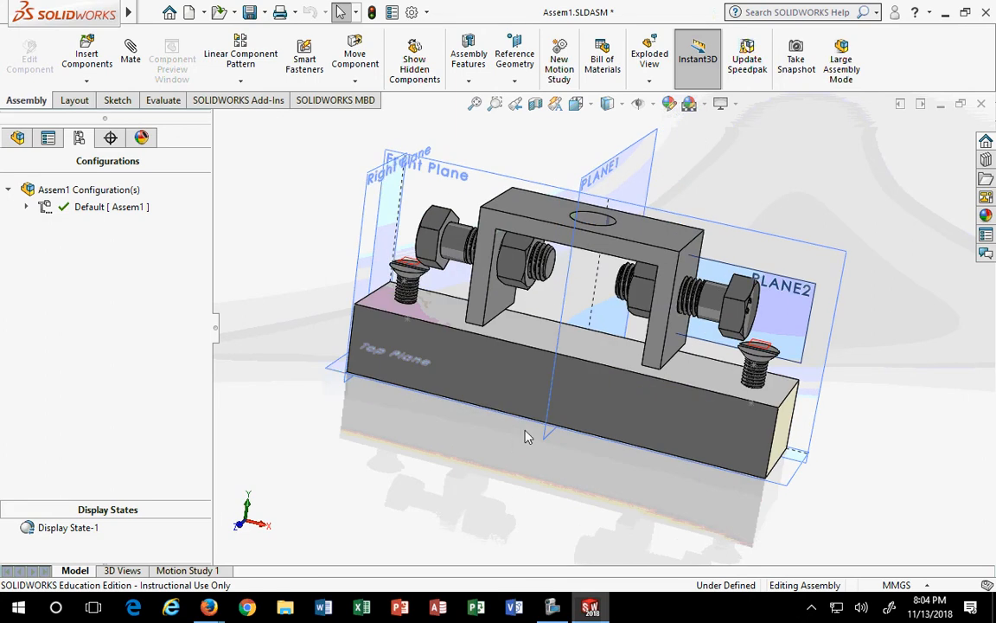
{"action": "left_click", "coordinate": [18, 138]}
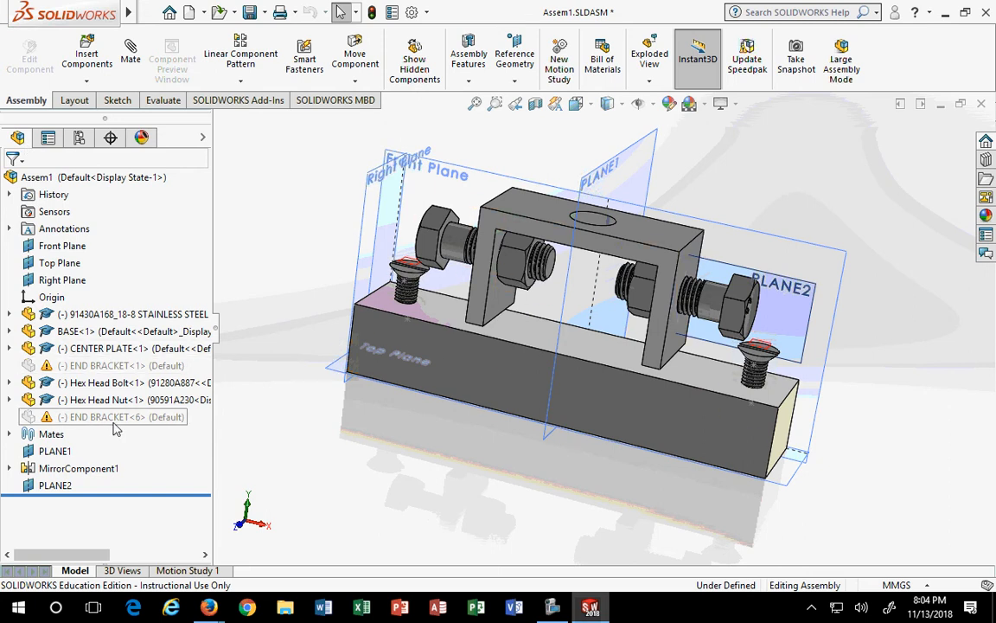
{"action": "left_click", "coordinate": [121, 367]}
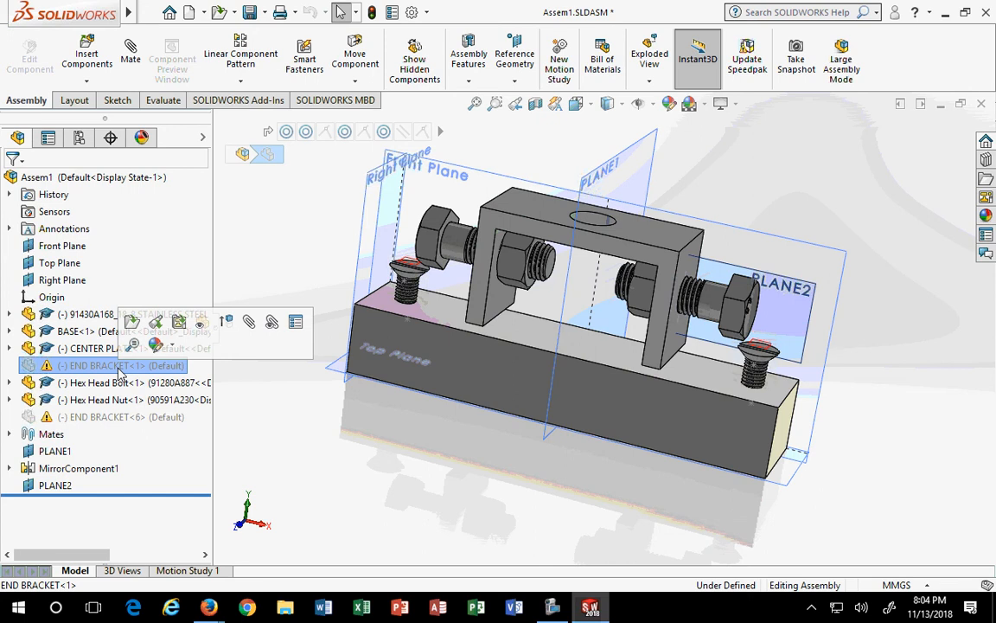
{"action": "right_click", "coordinate": [120, 367]}
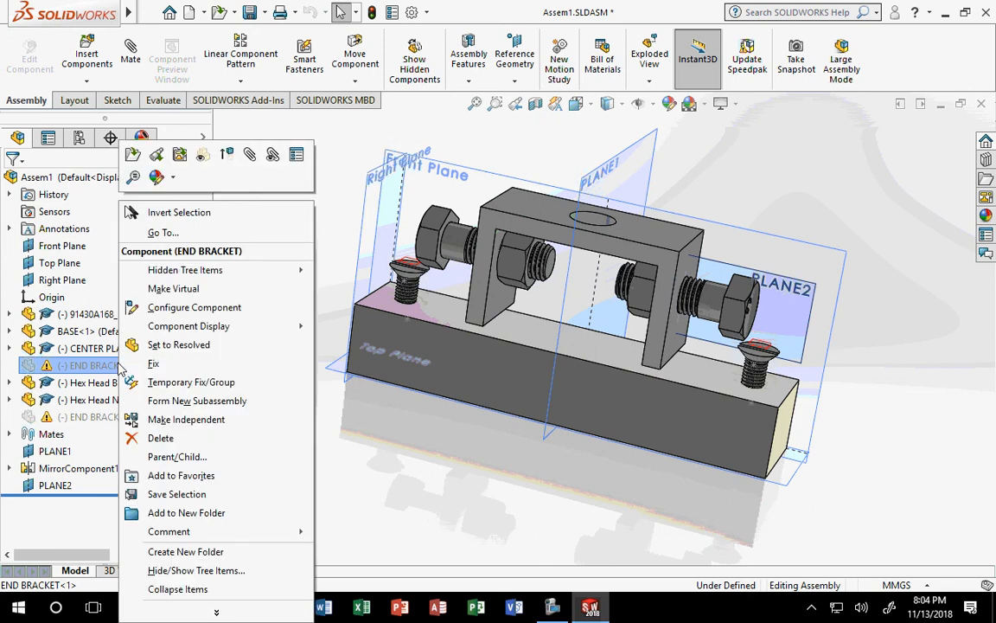
{"action": "left_click", "coordinate": [175, 345]}
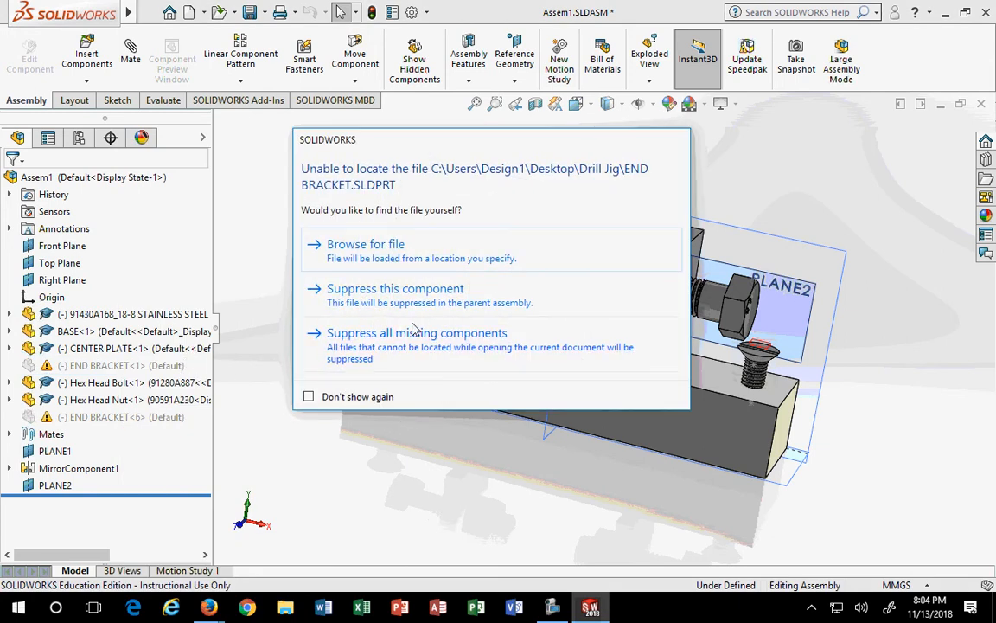
{"action": "left_click", "coordinate": [365, 251]}
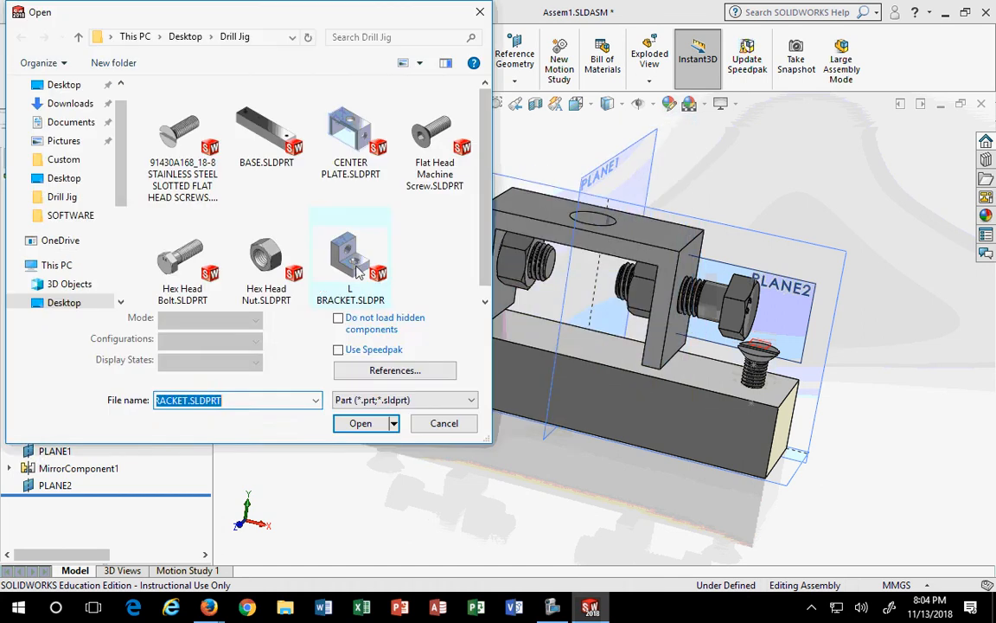
{"action": "left_click", "coordinate": [320, 235]}
{"action": "left_click", "coordinate": [361, 393]}
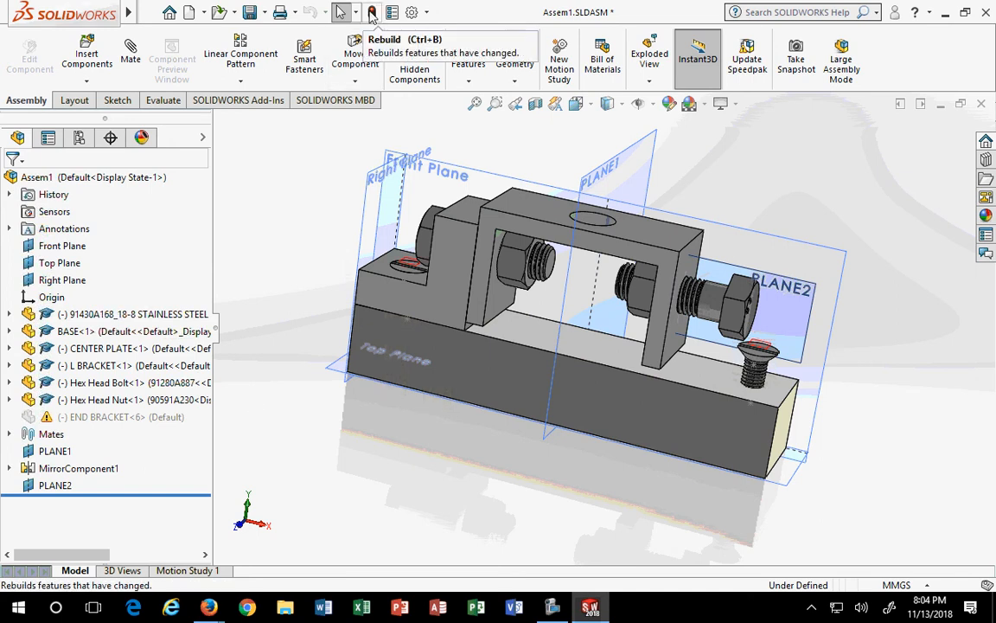
Set the remaining suppressed END BRACKET<6> component to resolved and inspect the completed assembly
{"action": "left_click", "coordinate": [99, 417]}
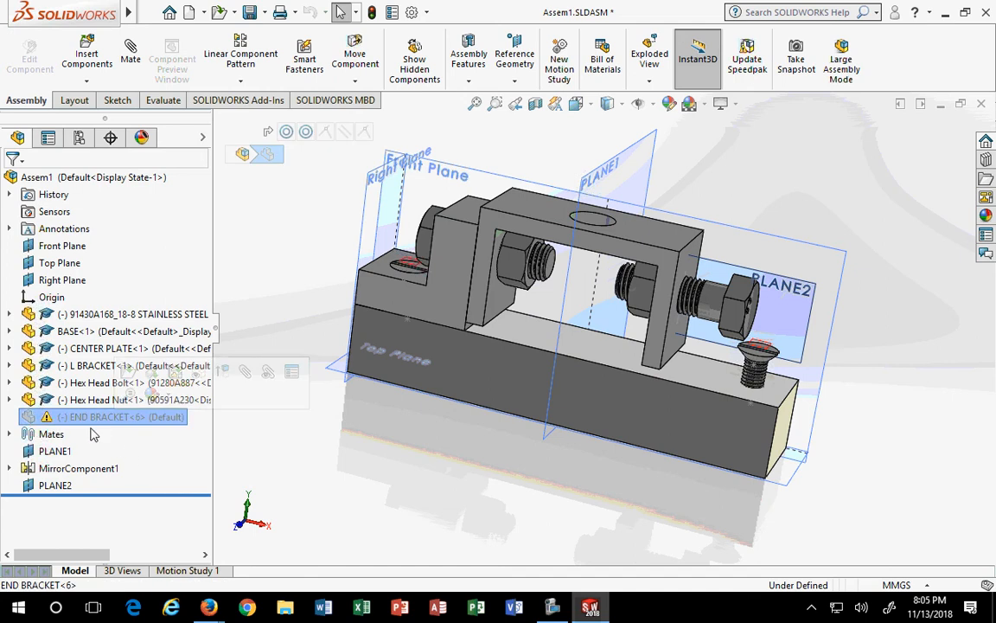
{"action": "right_click", "coordinate": [89, 419]}
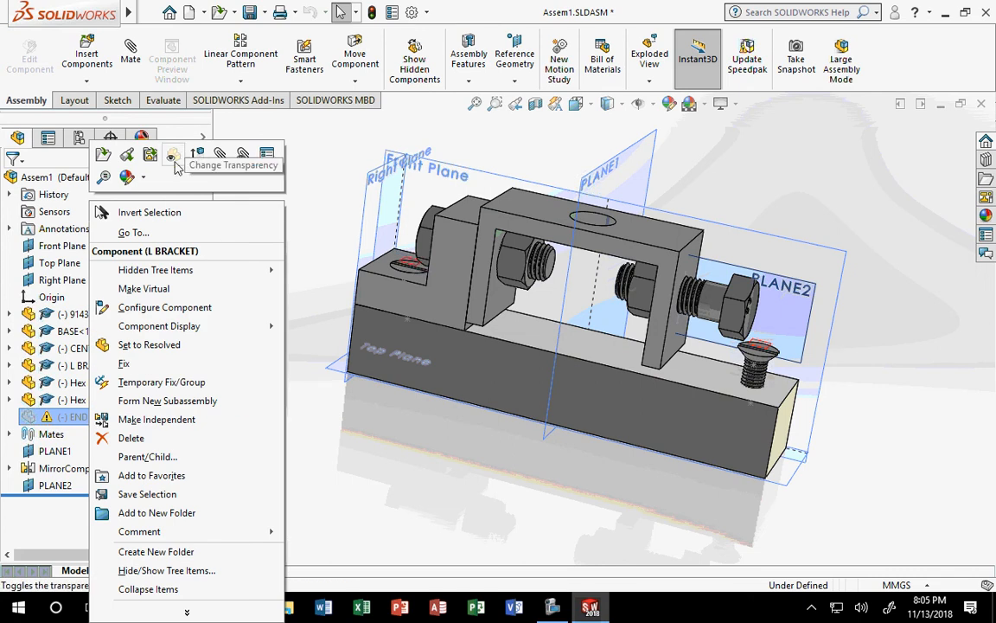
{"action": "left_click", "coordinate": [151, 345]}
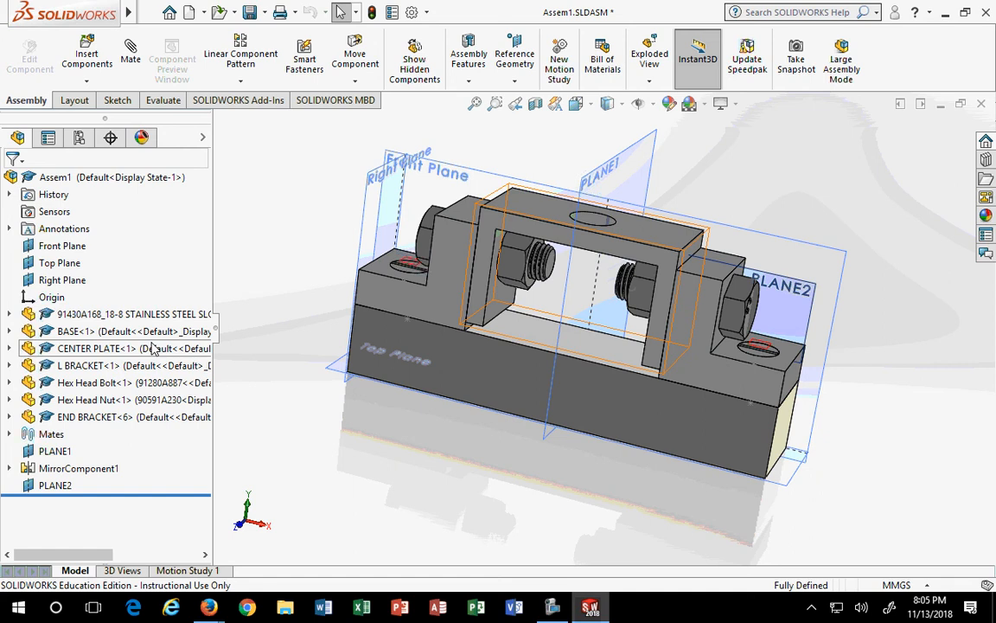
{"action": "middle_click_drag", "start_coordinate": [798, 472], "coordinate": [723, 461]}
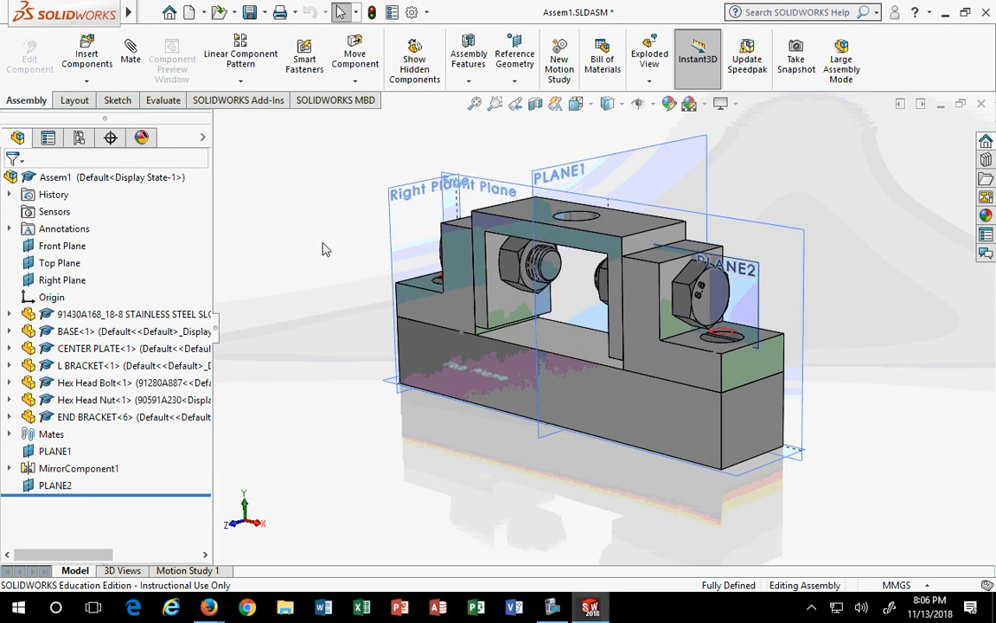
Close the assembly without saving its changes and open the recent drawing Assem1.SLDDRW
{"action": "left_click", "coordinate": [984, 106]}
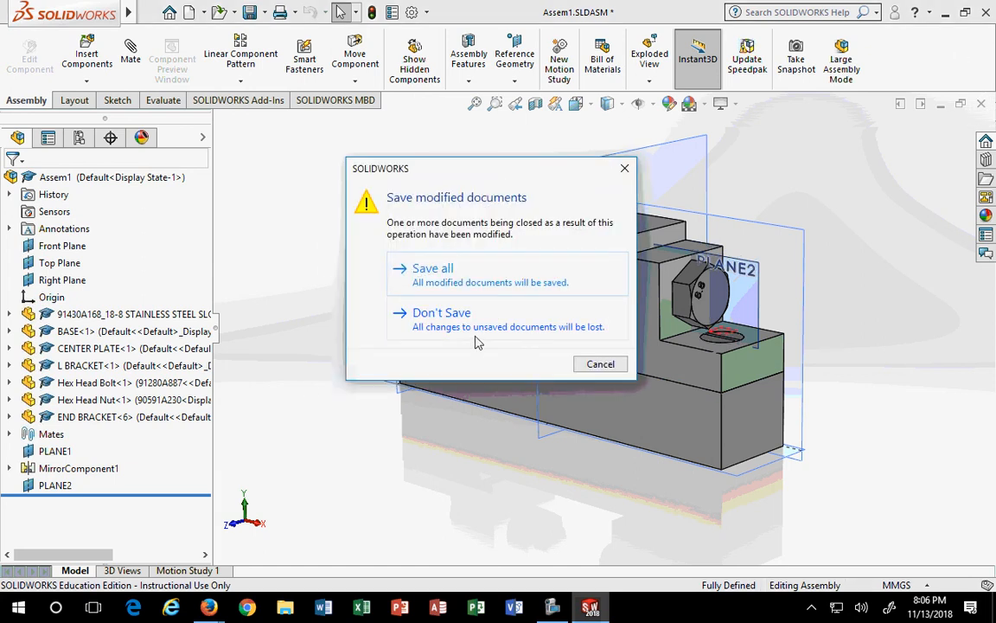
{"action": "left_click", "coordinate": [450, 316]}
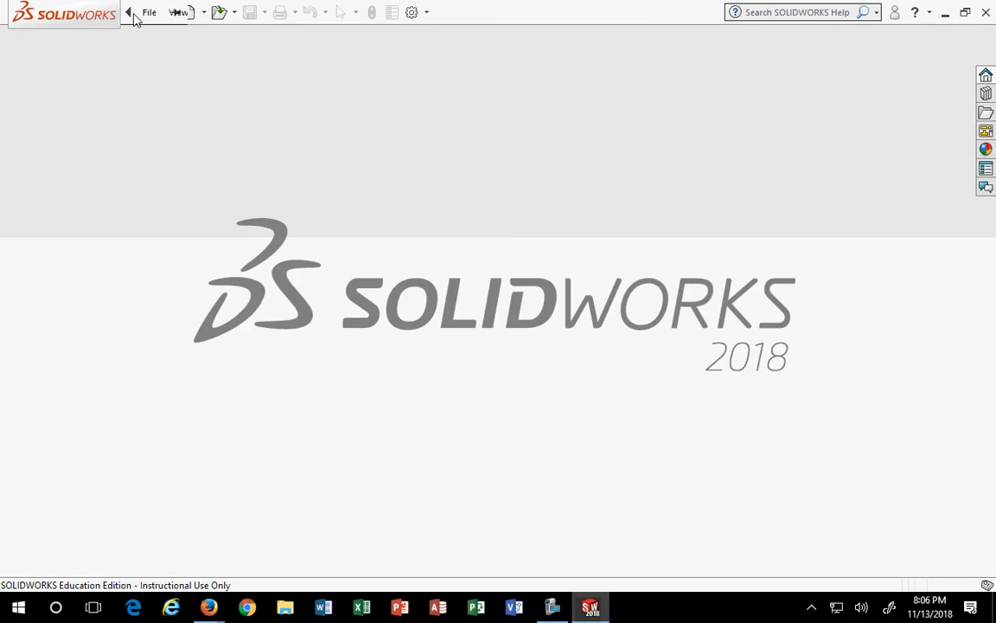
{"action": "left_click", "coordinate": [148, 12]}
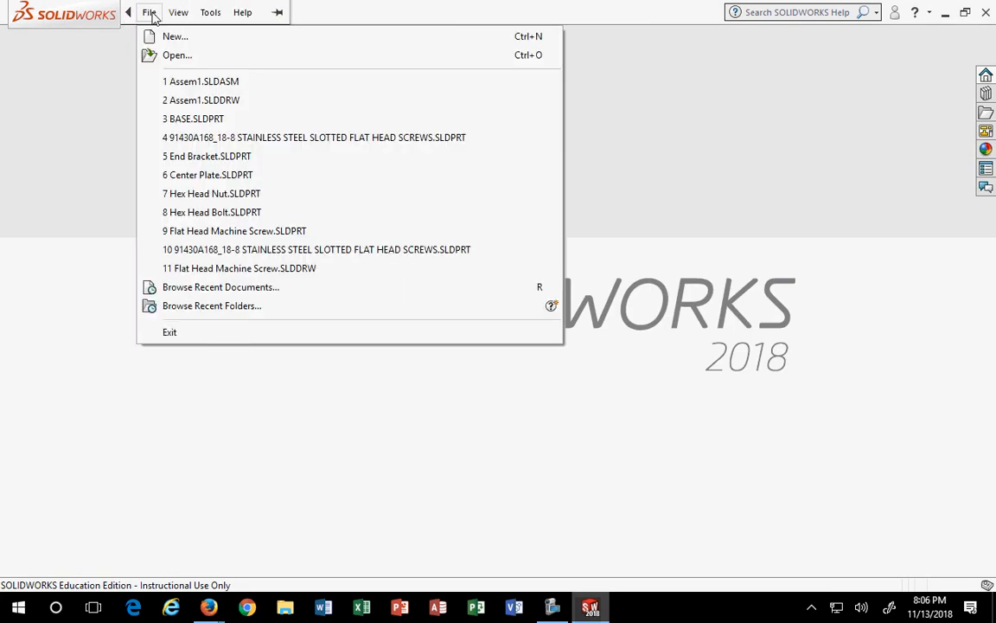
{"action": "left_click", "coordinate": [208, 102]}
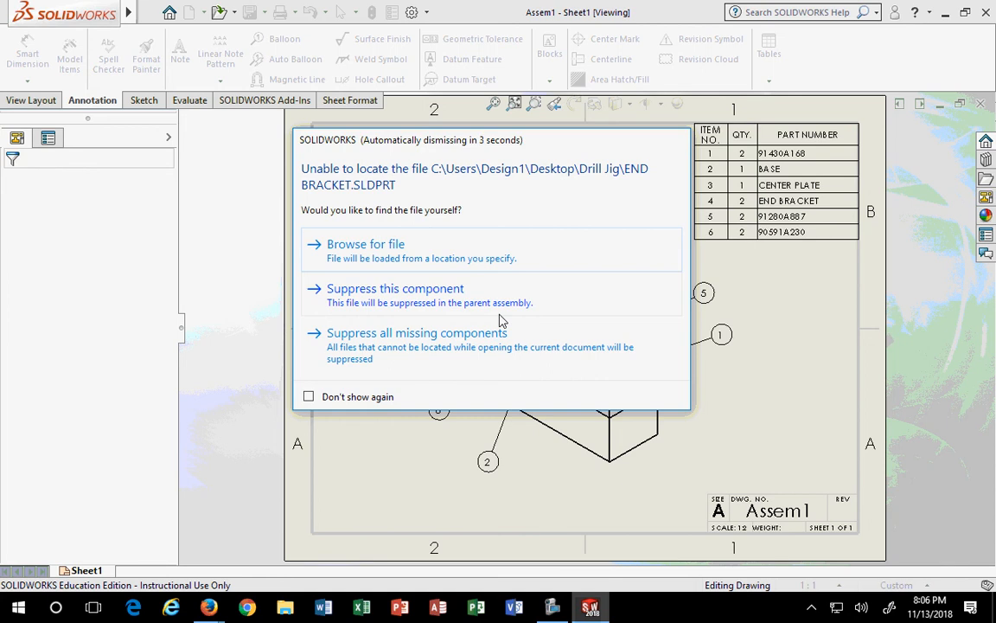
Browse for the missing END BRACKET file and select L BRACKET.SLDPRT from the Drill Jig folder as its replacement
{"action": "left_click", "coordinate": [366, 245]}
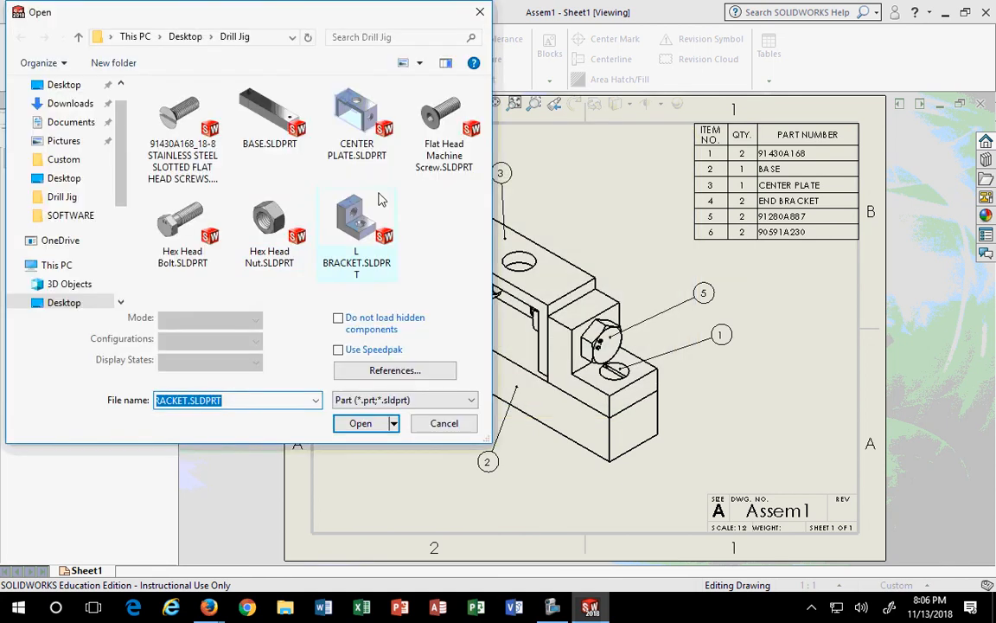
{"action": "left_click", "coordinate": [381, 251]}
{"action": "left_click", "coordinate": [360, 393]}
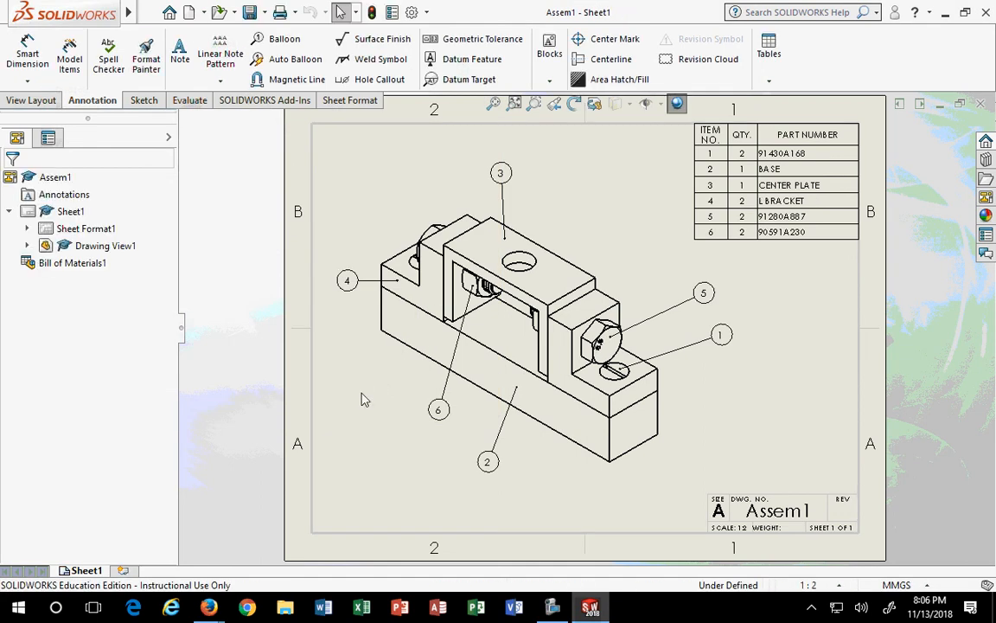
Examine the bracket's part name in the drawing's bill of materials up close
{"action": "left_click", "coordinate": [783, 201]}
{"action": "scroll", "coordinate": [696, 256], "scroll_direction": "down", "scroll_amount": 3}
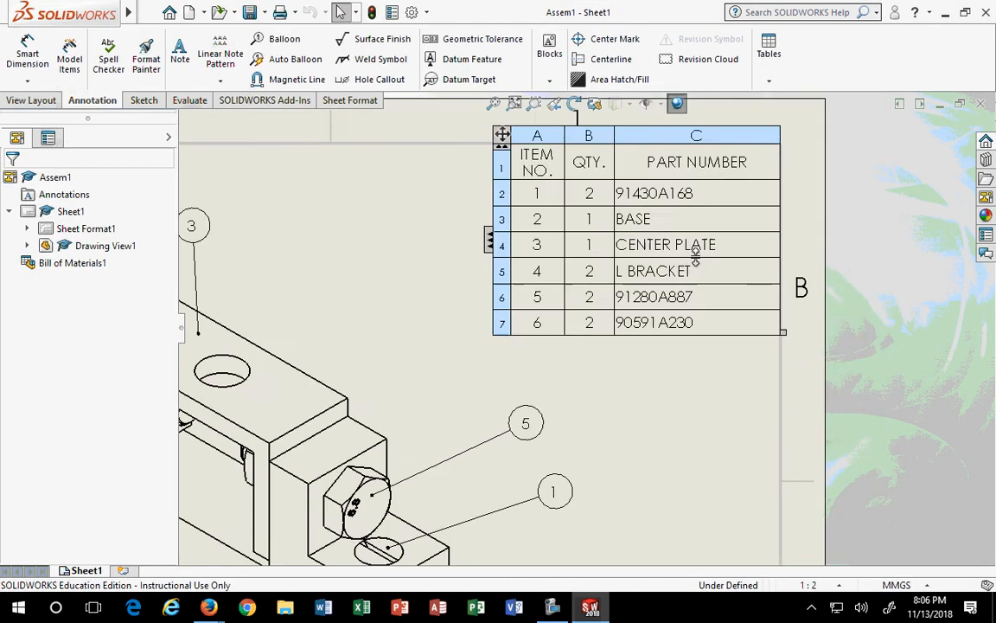
{"action": "scroll", "coordinate": [695, 256], "scroll_direction": "down", "scroll_amount": 3}
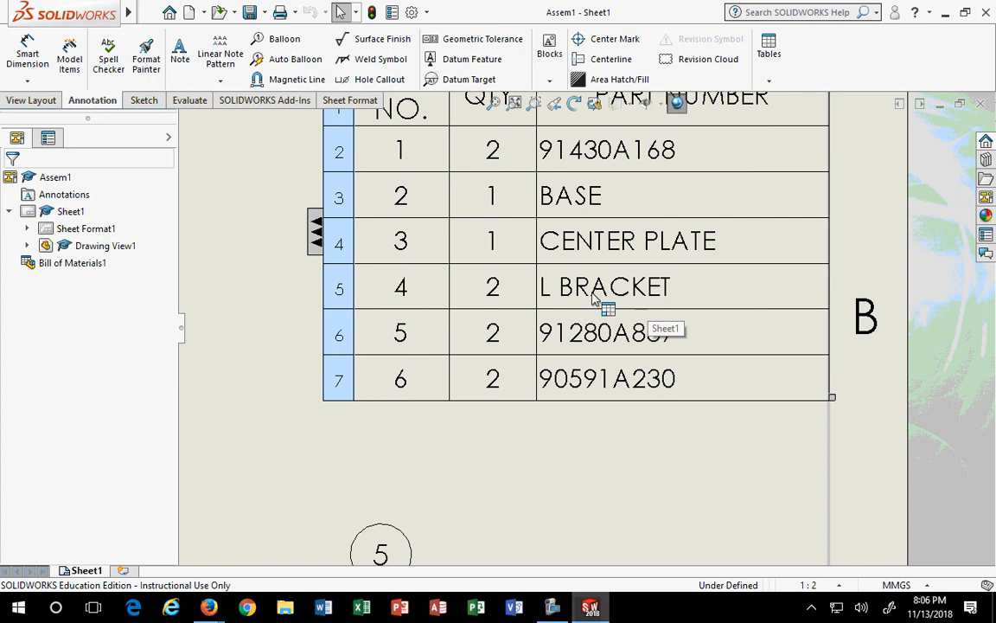
{"action": "scroll", "coordinate": [588, 290], "scroll_direction": "up", "scroll_amount": 2}
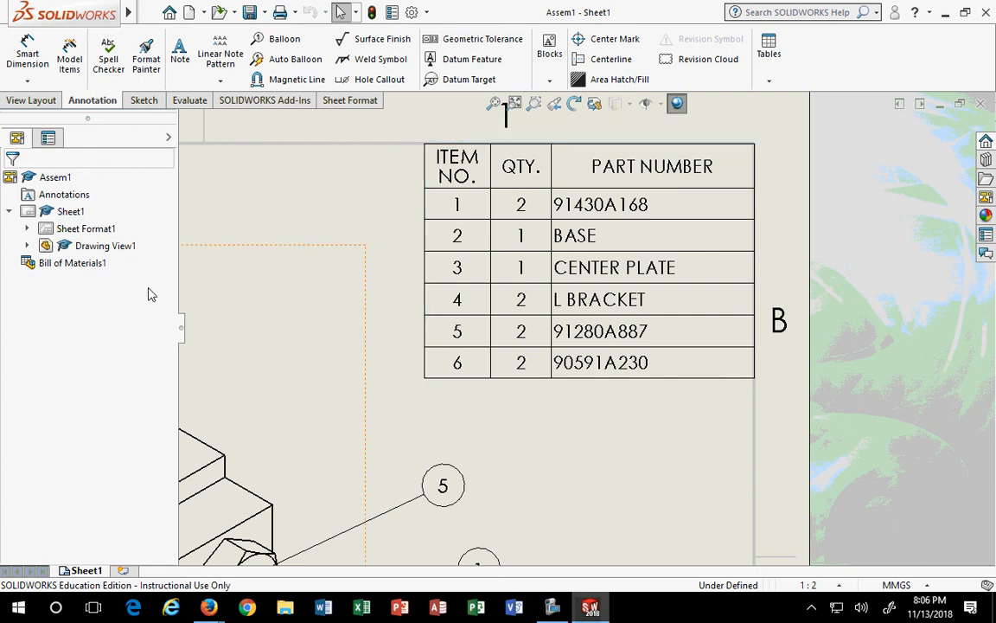
{"action": "scroll", "coordinate": [266, 313], "scroll_direction": "up", "scroll_amount": 2}
Expand the assembly under Drawing View1, widen the tree, and compare its nut, bolt and bracket components with the bill of materials rows
{"action": "left_click", "coordinate": [26, 246]}
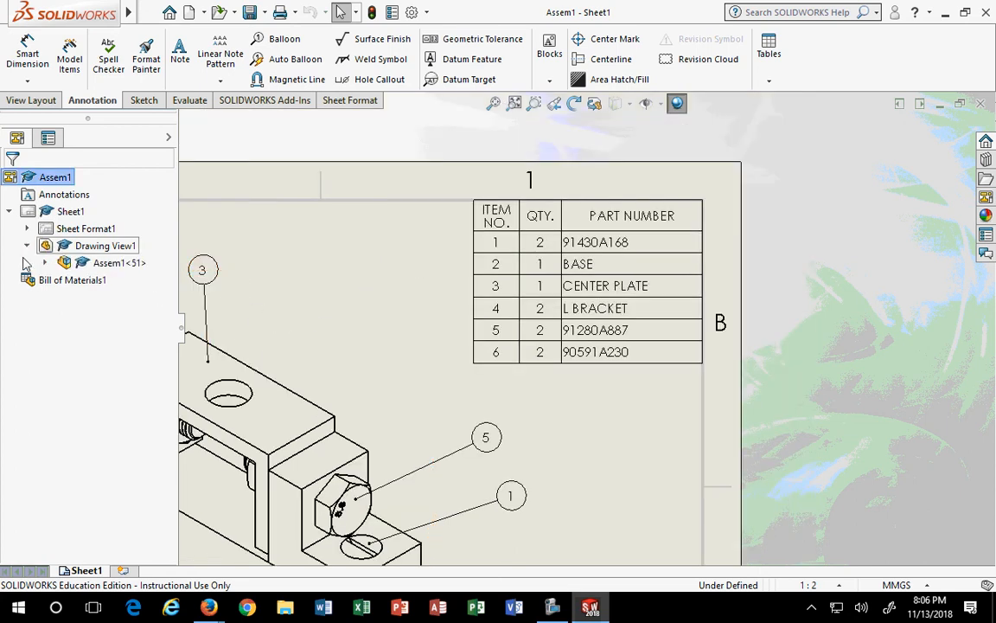
{"action": "left_click", "coordinate": [45, 262]}
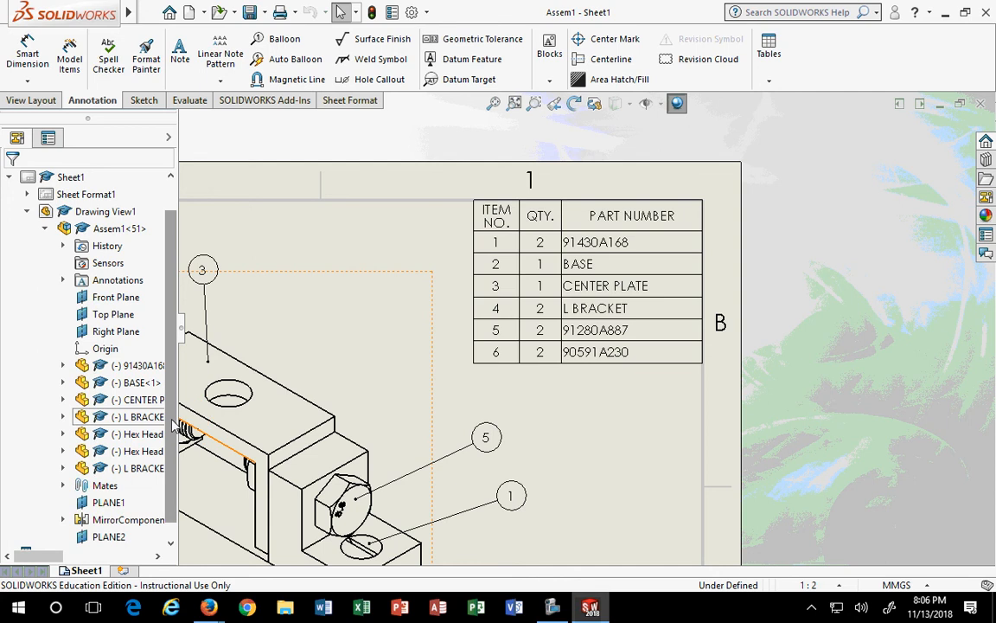
{"action": "left_click_drag", "start_coordinate": [177, 422], "coordinate": [416, 423]}
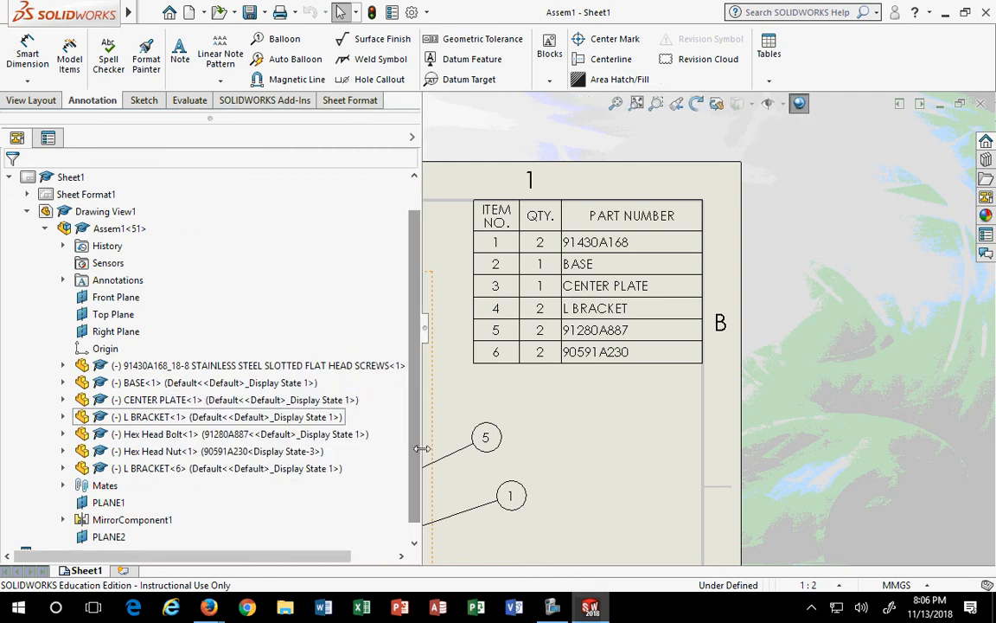
{"action": "left_click", "coordinate": [288, 468]}
{"action": "left_click", "coordinate": [264, 451]}
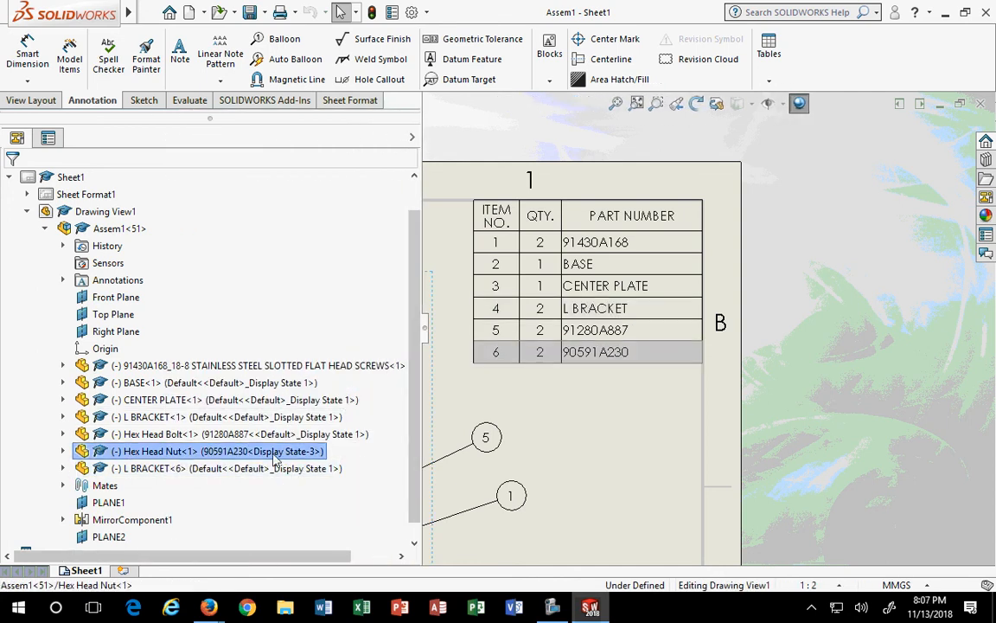
{"action": "left_click", "coordinate": [228, 436]}
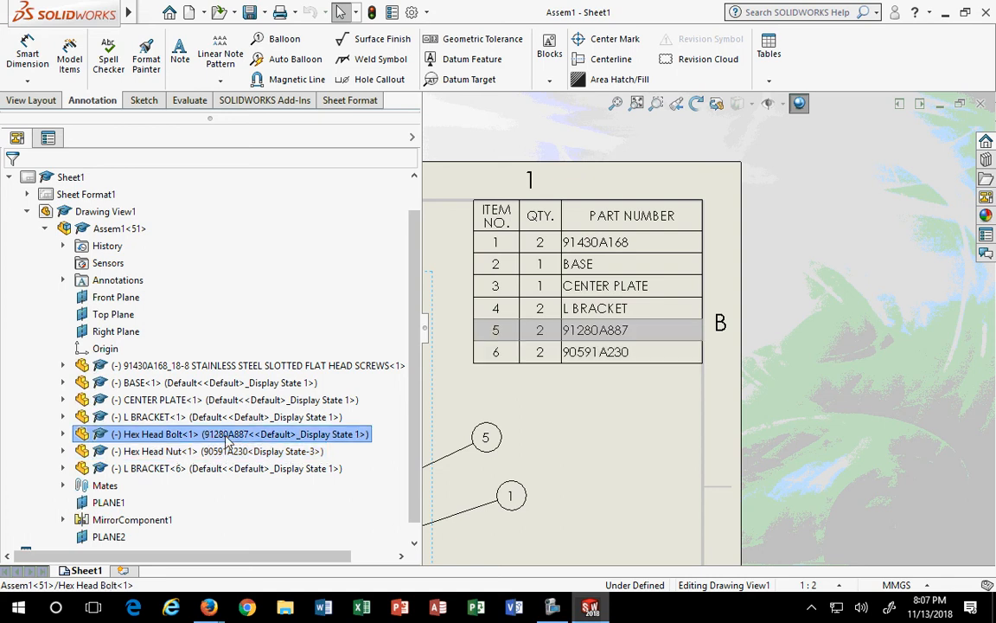
{"action": "left_click", "coordinate": [216, 417]}
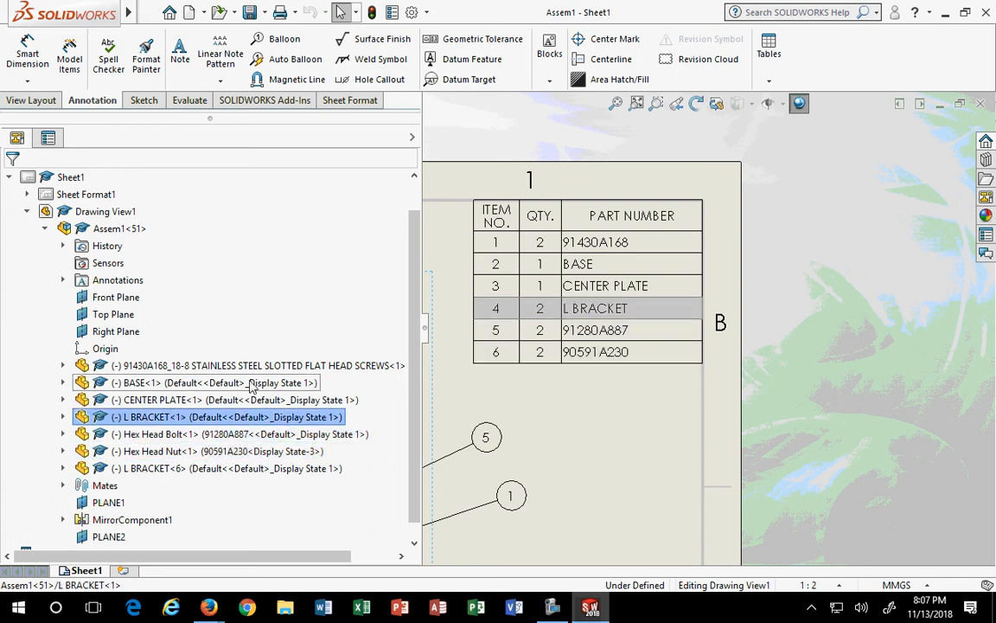
Open the Hex Head Nut part from the drawing view's component tree
{"action": "left_click", "coordinate": [224, 452]}
{"action": "right_click", "coordinate": [220, 452]}
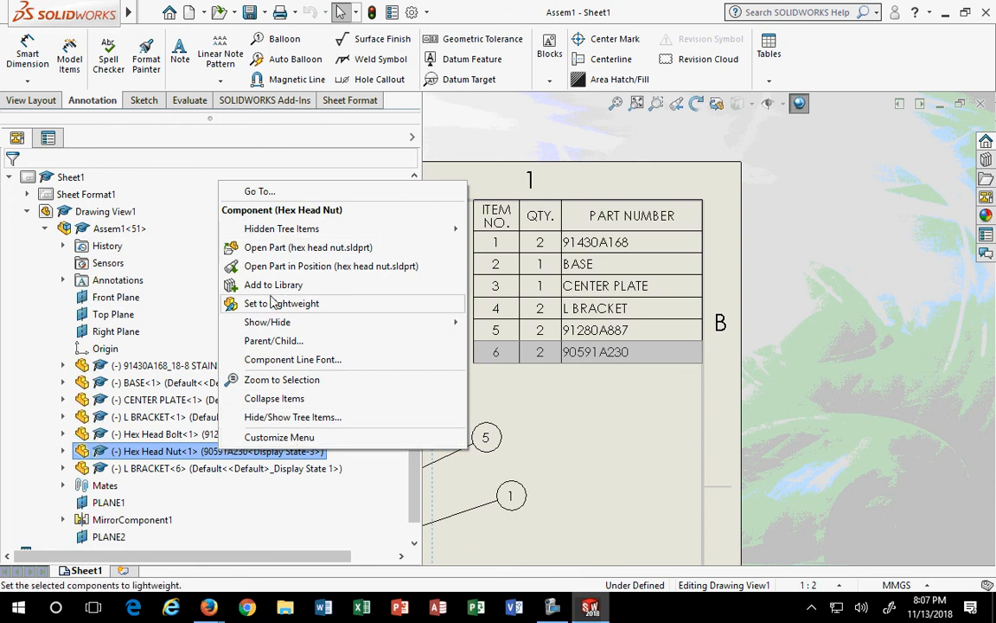
{"action": "right_click", "coordinate": [130, 451]}
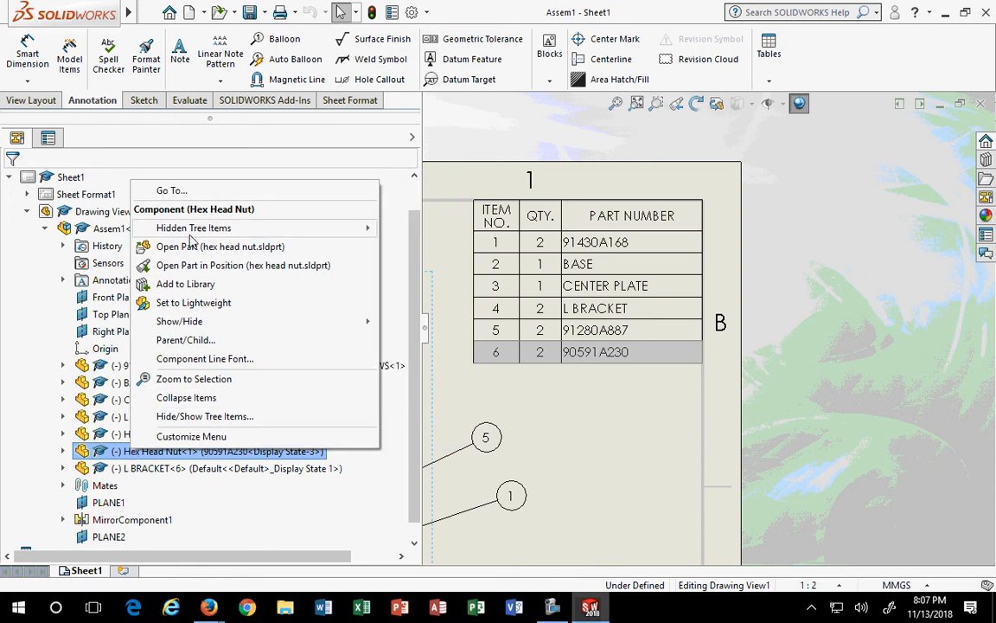
{"action": "left_click", "coordinate": [180, 247]}
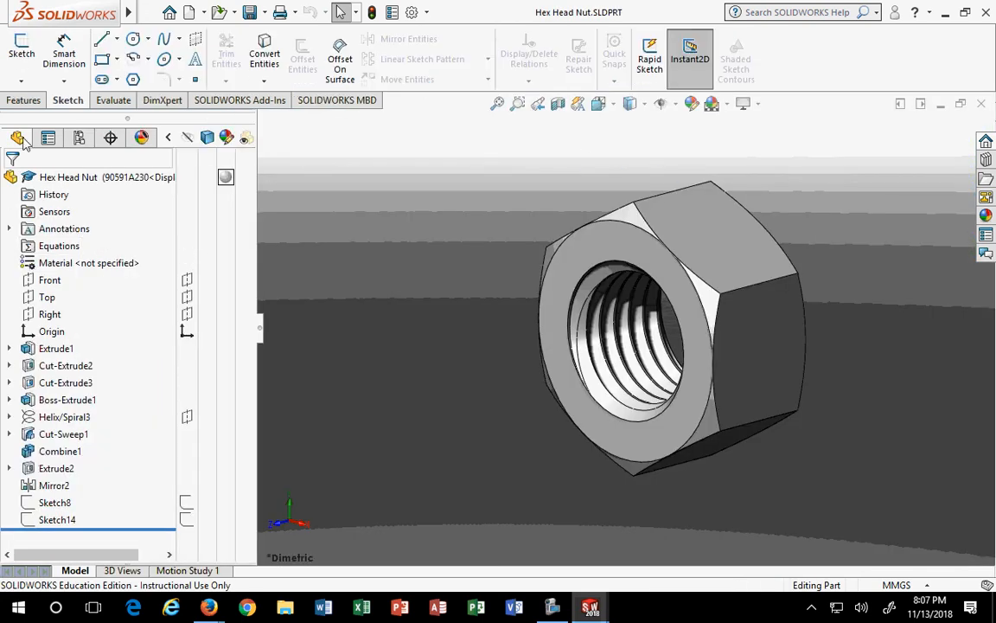
Activate the Notes Area under the nut's annotations, choose Show on Open for it, and collapse the Annotations folder
{"action": "left_click", "coordinate": [10, 230]}
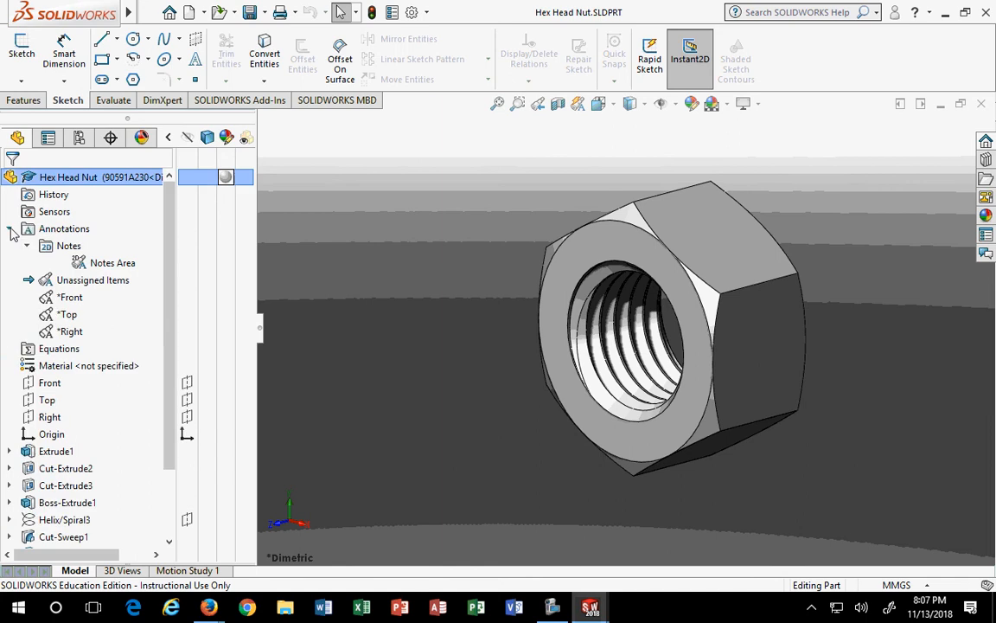
{"action": "left_click", "coordinate": [117, 265]}
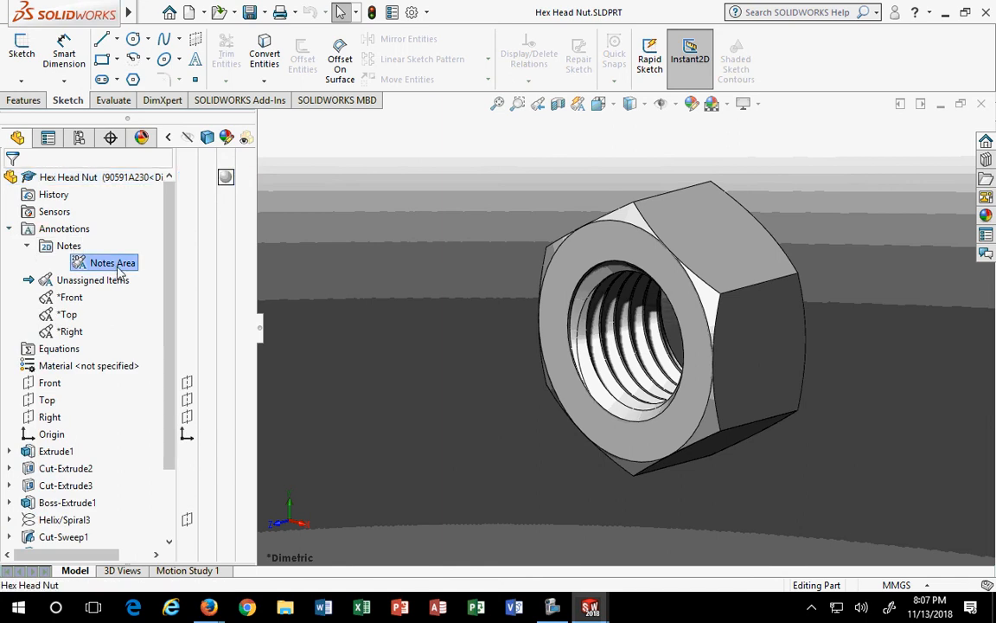
{"action": "double_click", "coordinate": [117, 263]}
{"action": "right_click", "coordinate": [119, 268]}
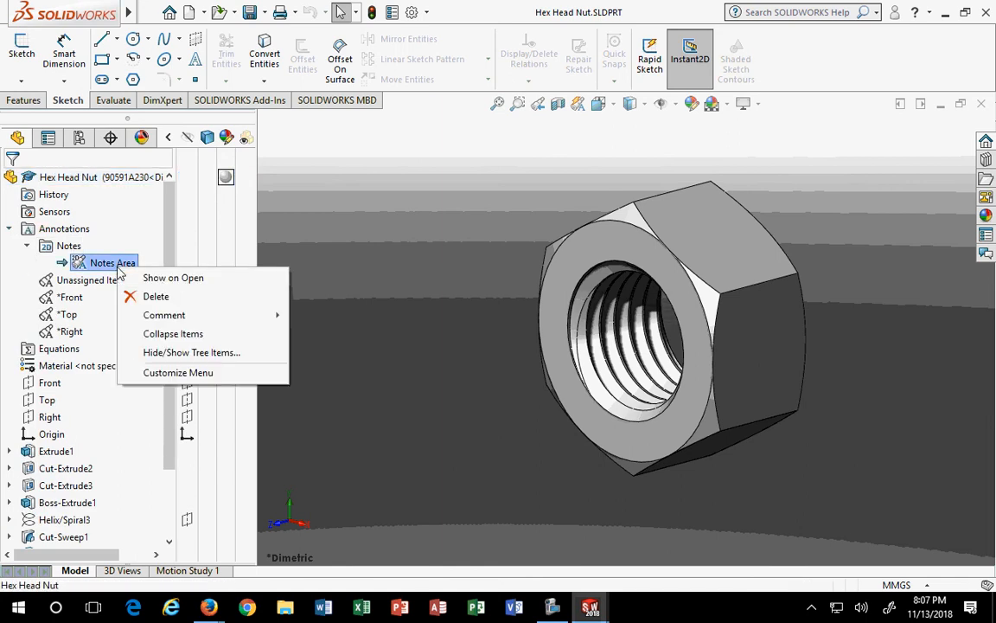
{"action": "left_click", "coordinate": [166, 281]}
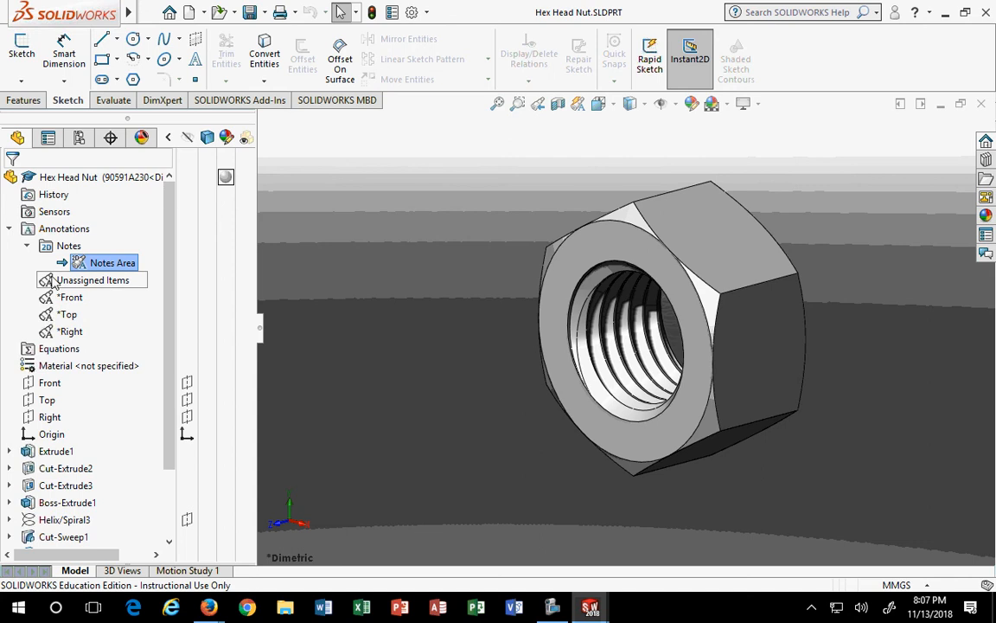
{"action": "left_click", "coordinate": [27, 246]}
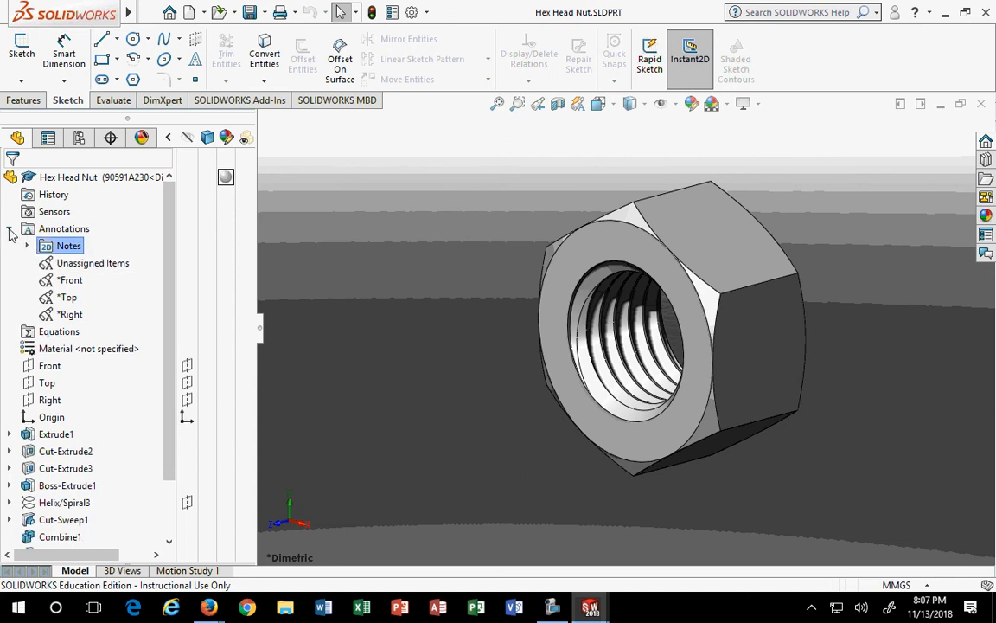
{"action": "left_click", "coordinate": [8, 228]}
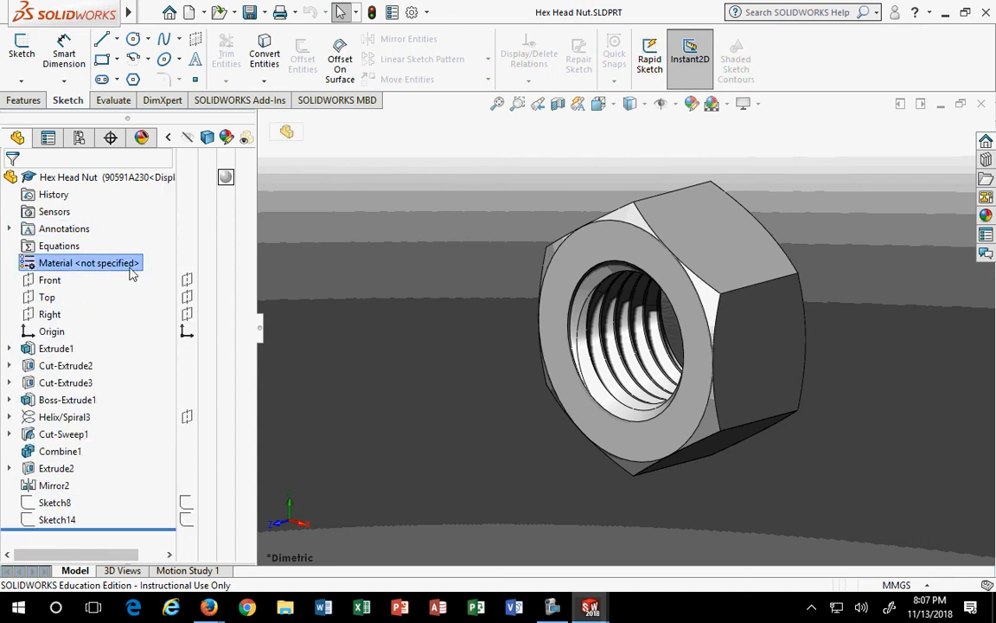
Check the options available for the nut part's Equations folder
{"action": "left_click", "coordinate": [52, 247]}
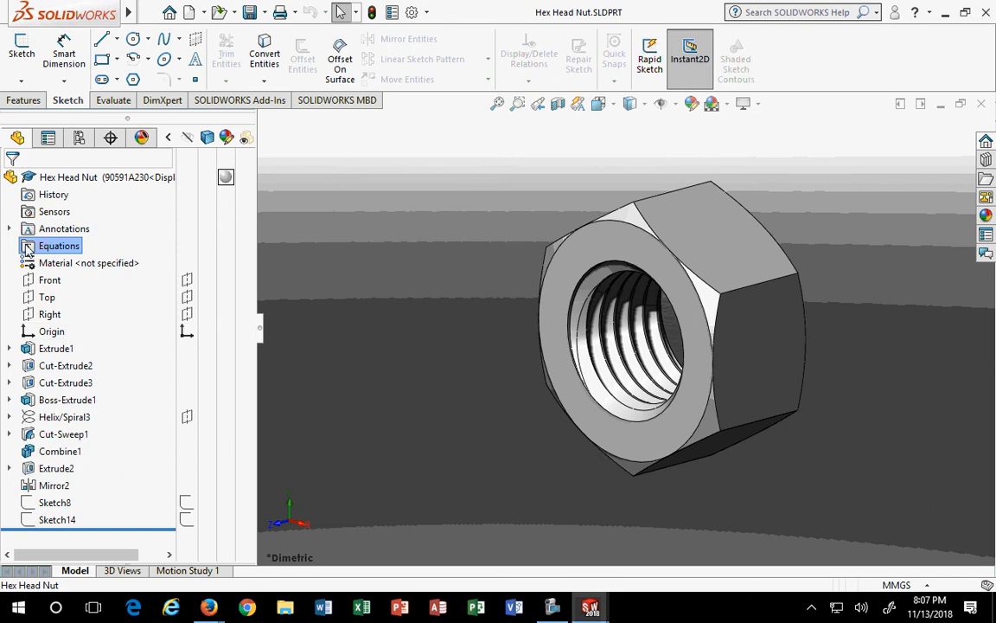
{"action": "right_click", "coordinate": [28, 248]}
{"action": "left_click", "coordinate": [114, 473]}
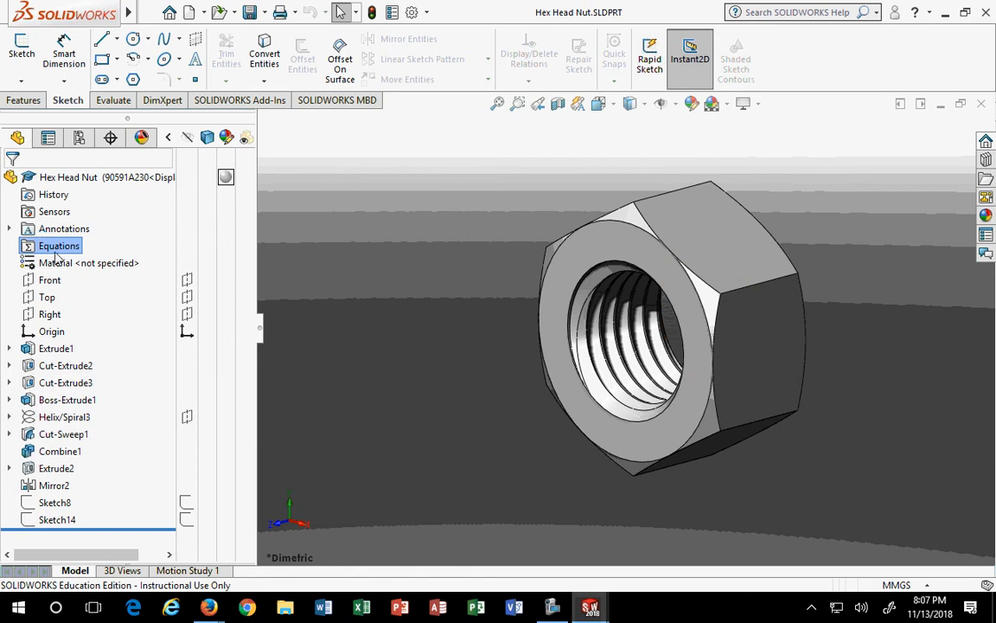
Start the Configuration Publisher for the Hex Head Nut part and agree to auto-create the design table it requires
{"action": "right_click", "coordinate": [78, 177]}
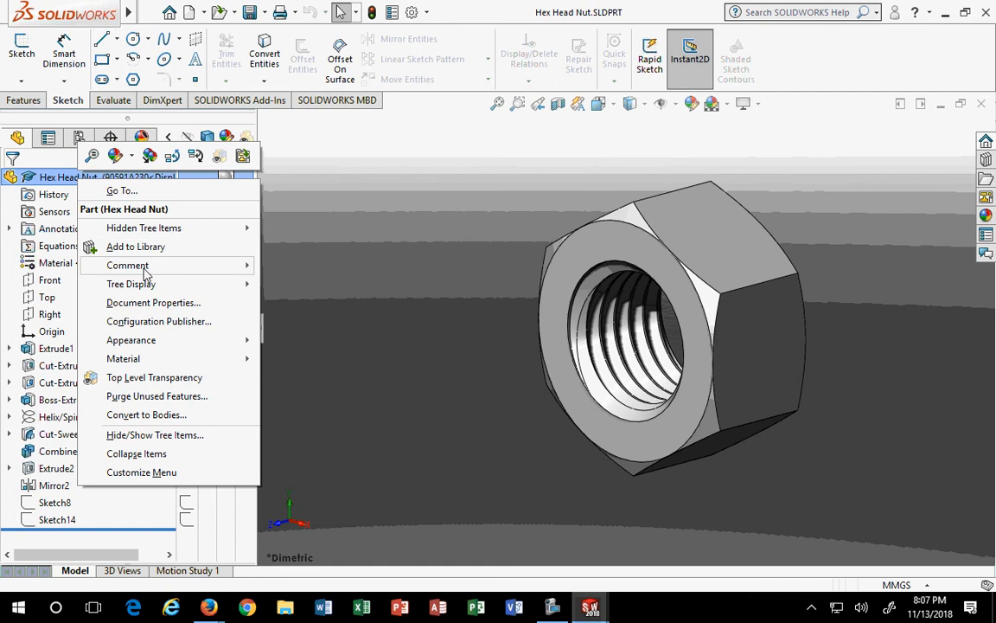
{"action": "mouse_move", "coordinate": [145, 271]}
{"action": "mouse_move", "coordinate": [148, 290]}
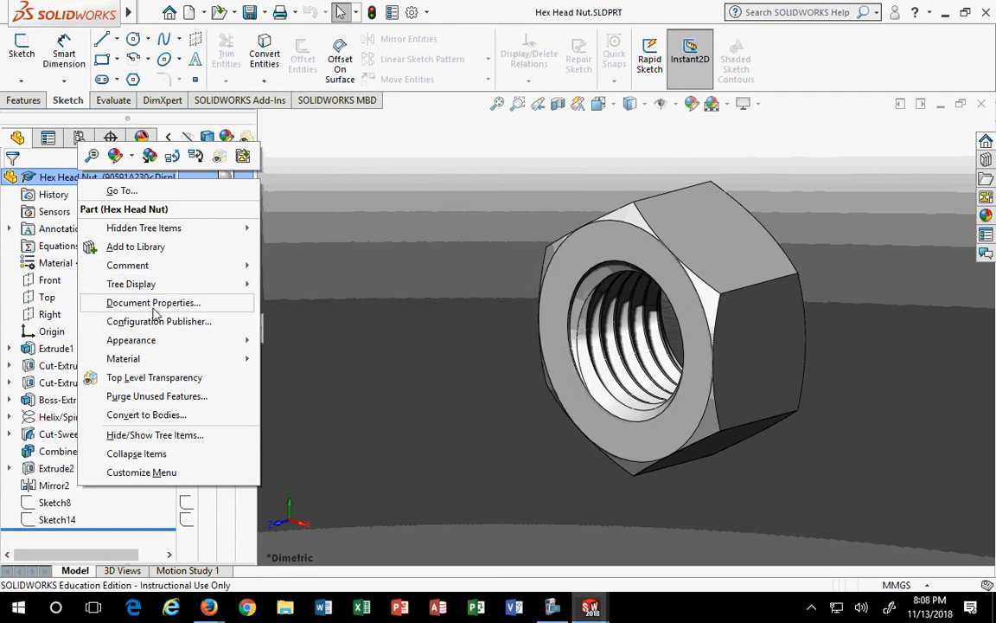
{"action": "left_click", "coordinate": [157, 322]}
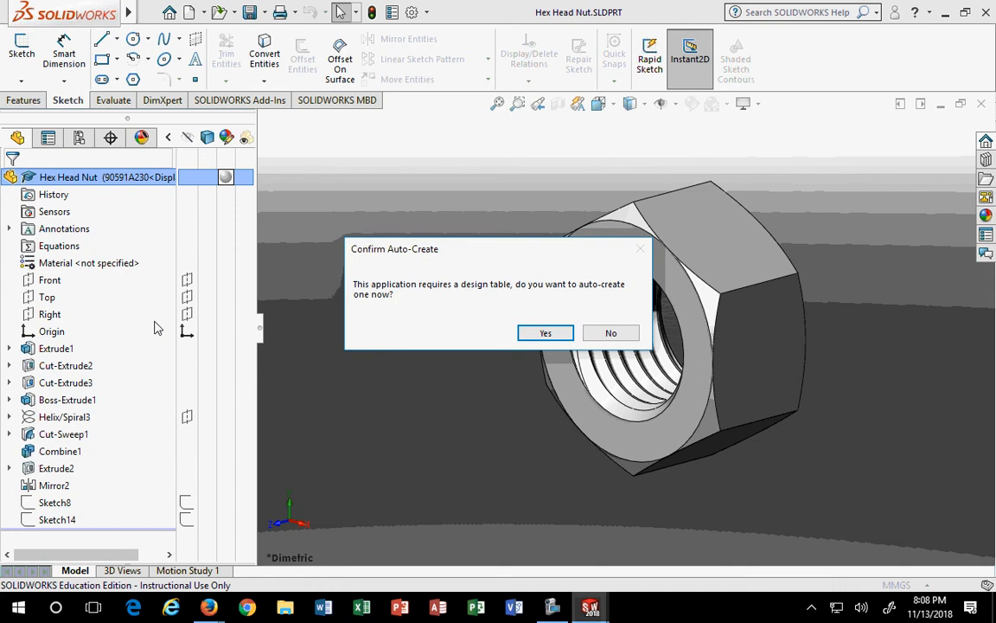
{"action": "left_click", "coordinate": [553, 333]}
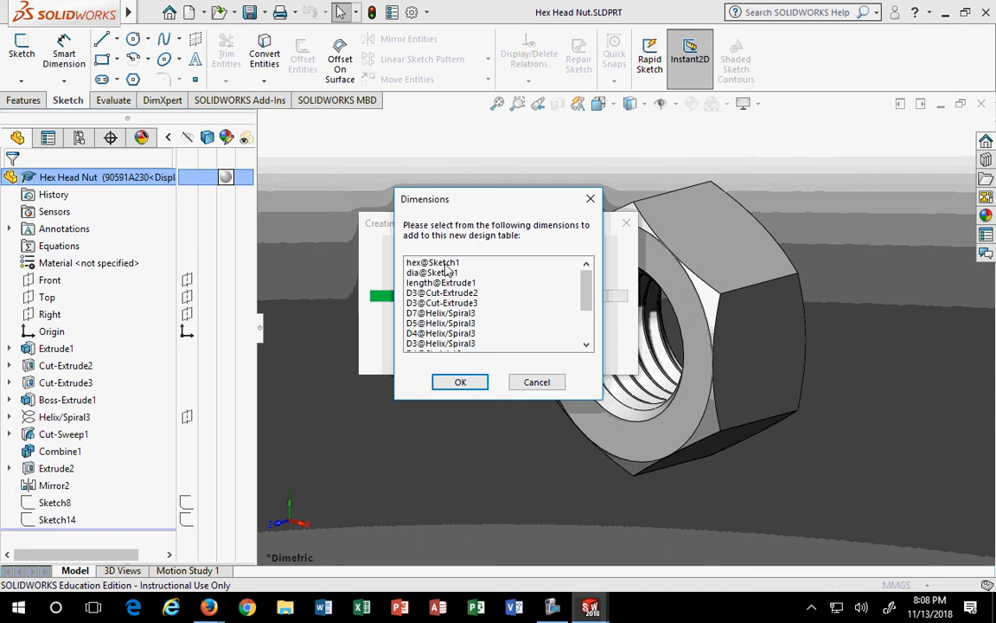
Add all listed dimensions, from hex@Sketch1 through D1@Sketch8, to the nut's new design table and close the Configuration Publisher
{"action": "scroll", "coordinate": [489, 274], "scroll_direction": "down", "scroll_amount": 3}
{"action": "scroll", "coordinate": [484, 273], "scroll_direction": "up", "scroll_amount": 3}
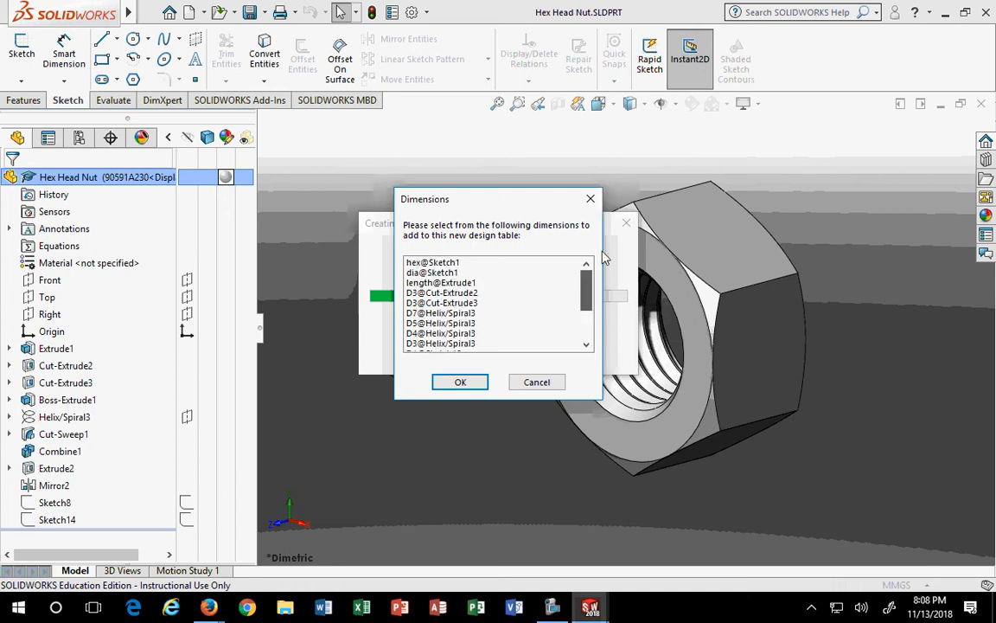
{"action": "left_click", "coordinate": [436, 264]}
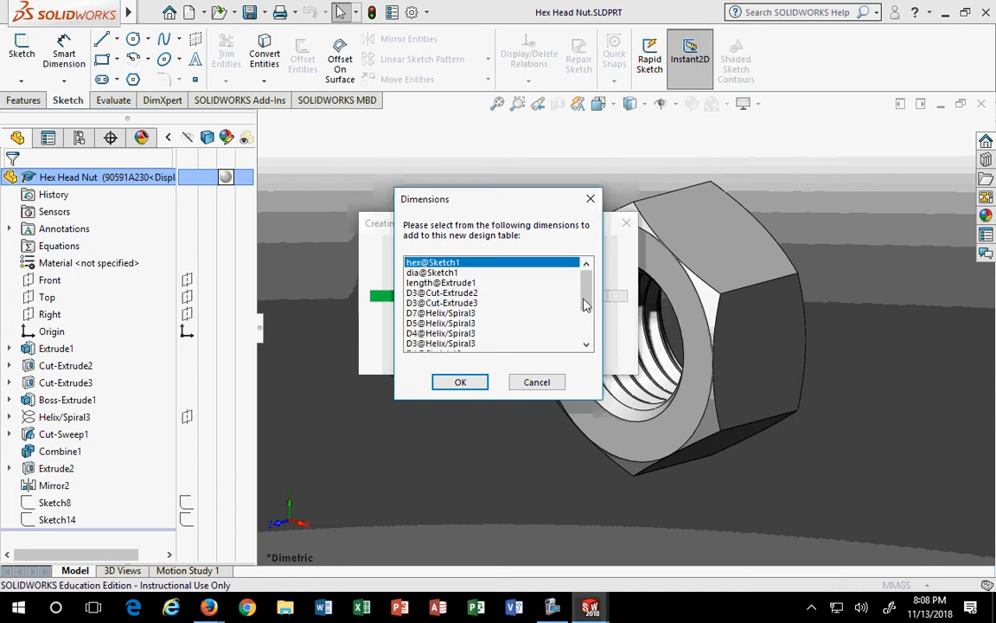
{"action": "scroll", "coordinate": [585, 304], "scroll_direction": "down", "scroll_amount": 2}
{"action": "left_click", "coordinate": [441, 343], "text": "shift"}
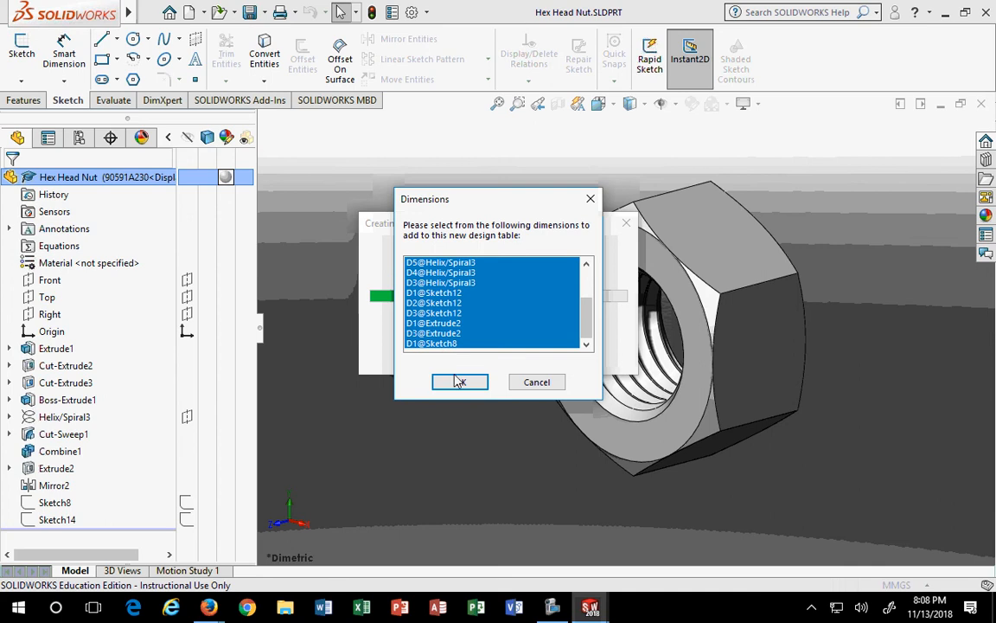
{"action": "left_click", "coordinate": [460, 381]}
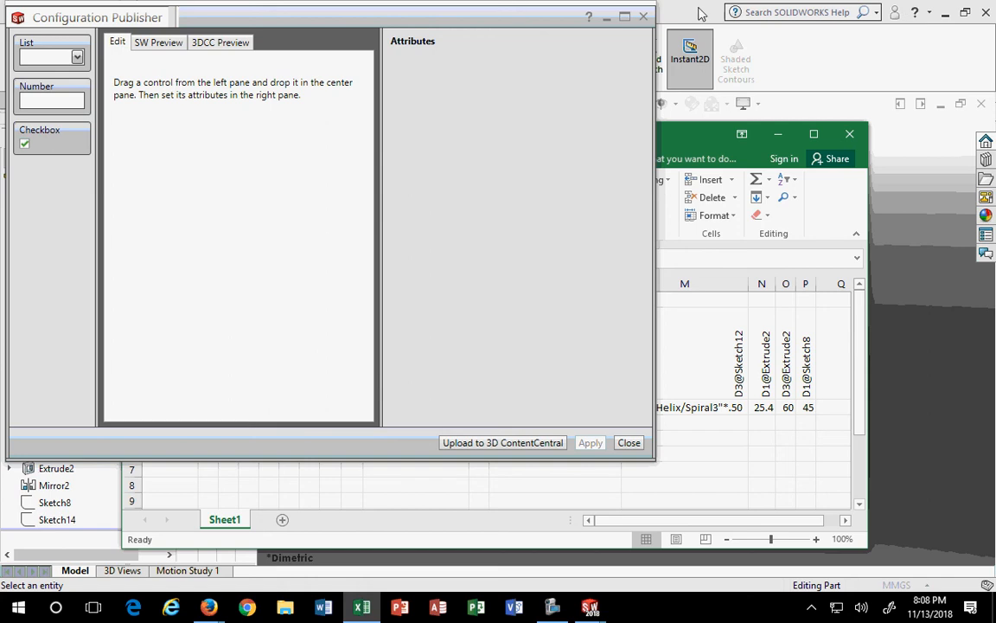
{"action": "left_click", "coordinate": [628, 442]}
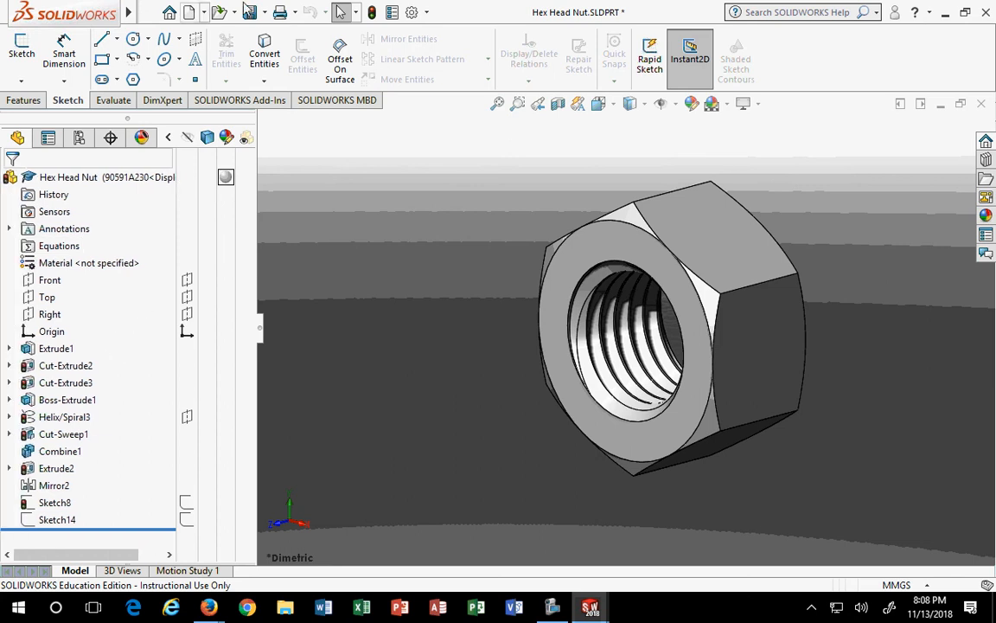
Rebuild the Hex Head Nut part and close it without saving, discarding its changes in the drawing as well
{"action": "left_click", "coordinate": [371, 12]}
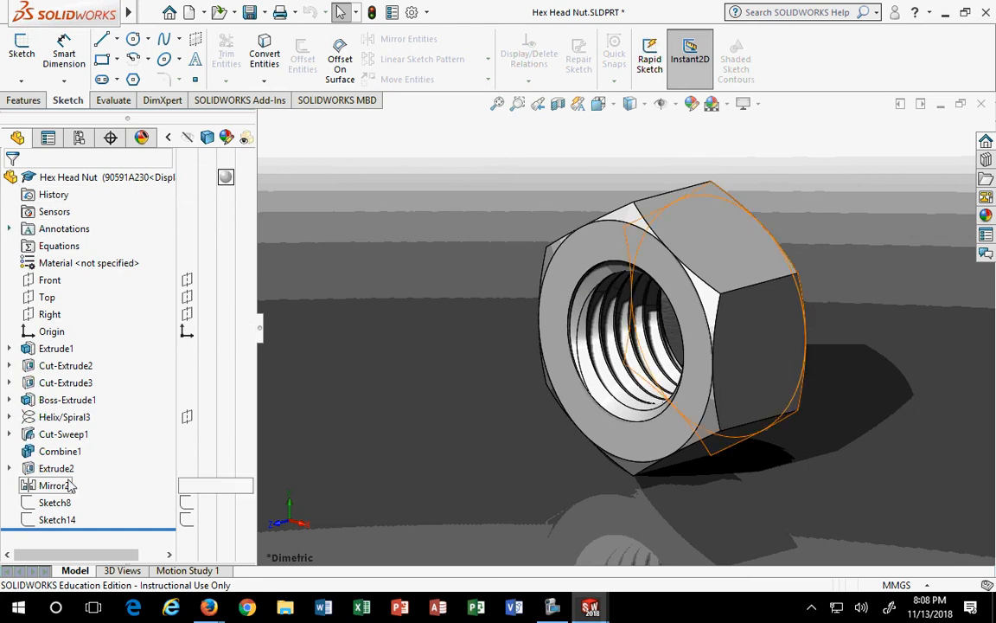
{"action": "left_click", "coordinate": [986, 107]}
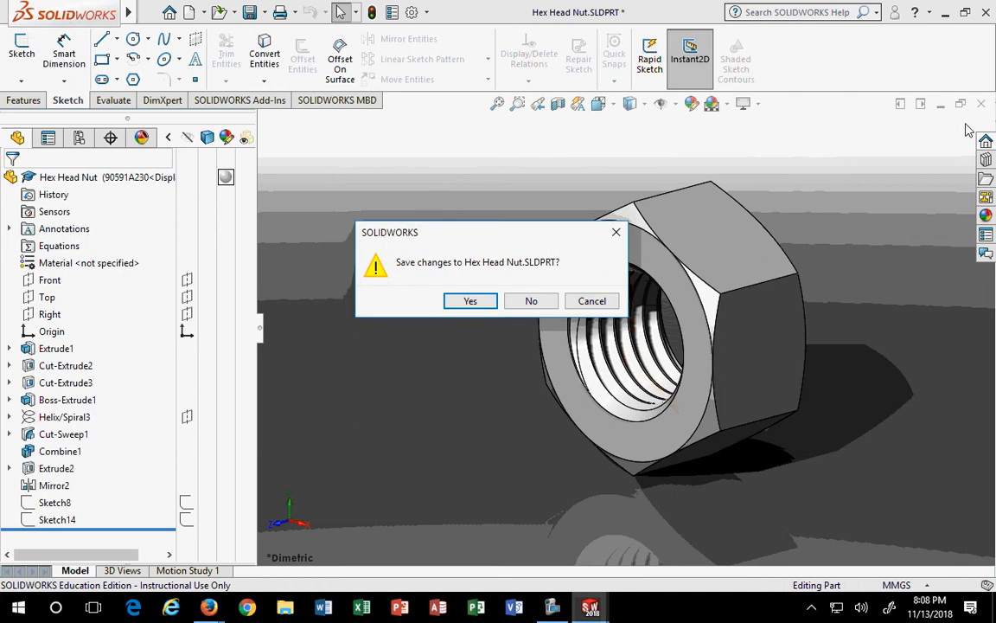
{"action": "left_click", "coordinate": [525, 304]}
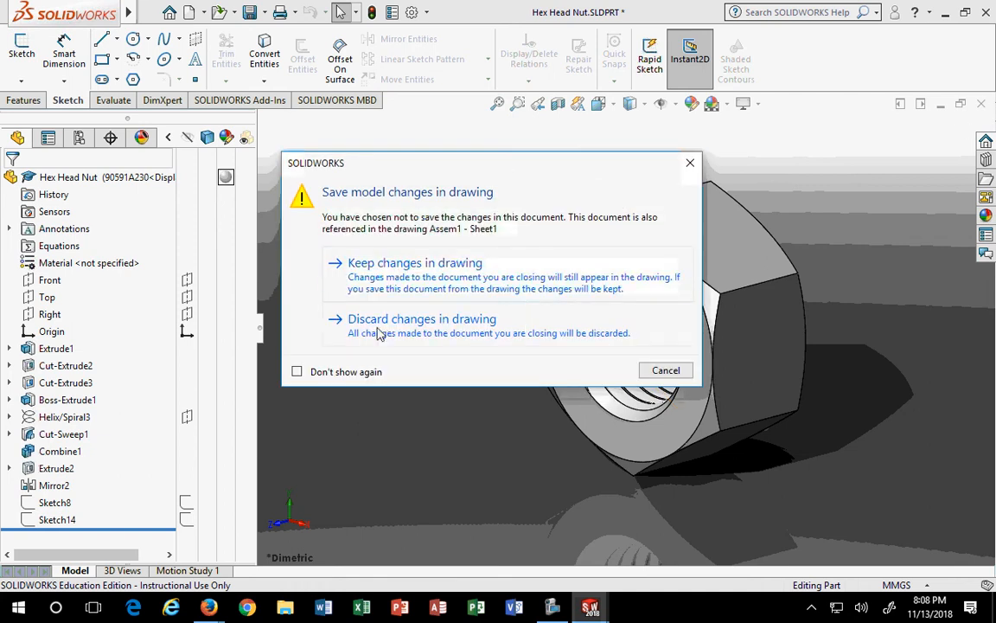
{"action": "left_click", "coordinate": [422, 327]}
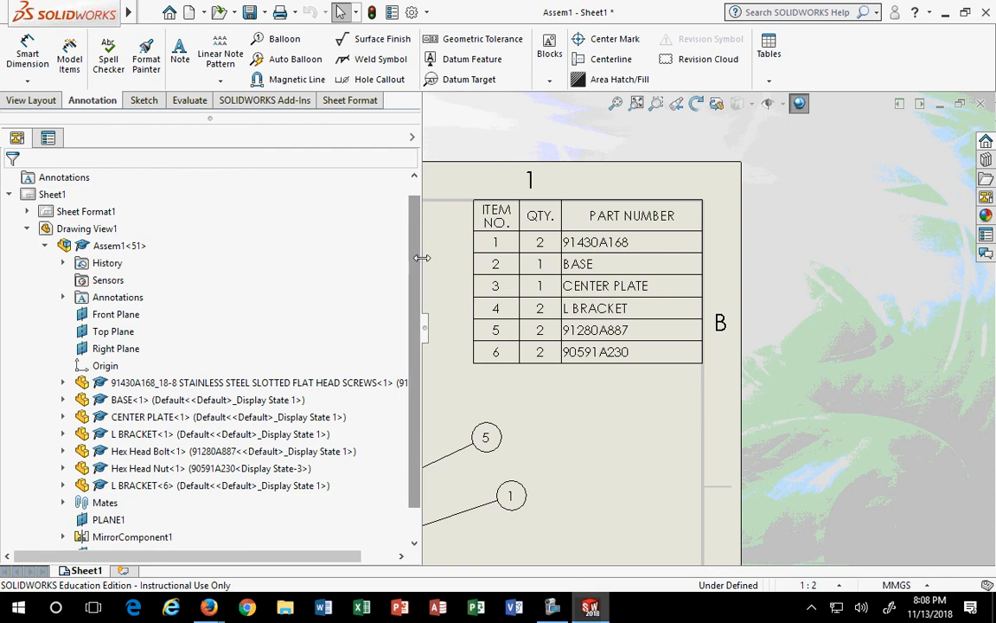
Narrow the drawing's component tree and bring the whole sheet with its balloons and bill of materials into view
{"action": "left_click_drag", "start_coordinate": [423, 259], "coordinate": [180, 266]}
{"action": "scroll", "coordinate": [328, 313], "scroll_direction": "down", "scroll_amount": 1}
{"action": "scroll", "coordinate": [489, 362], "scroll_direction": "up", "scroll_amount": 3}
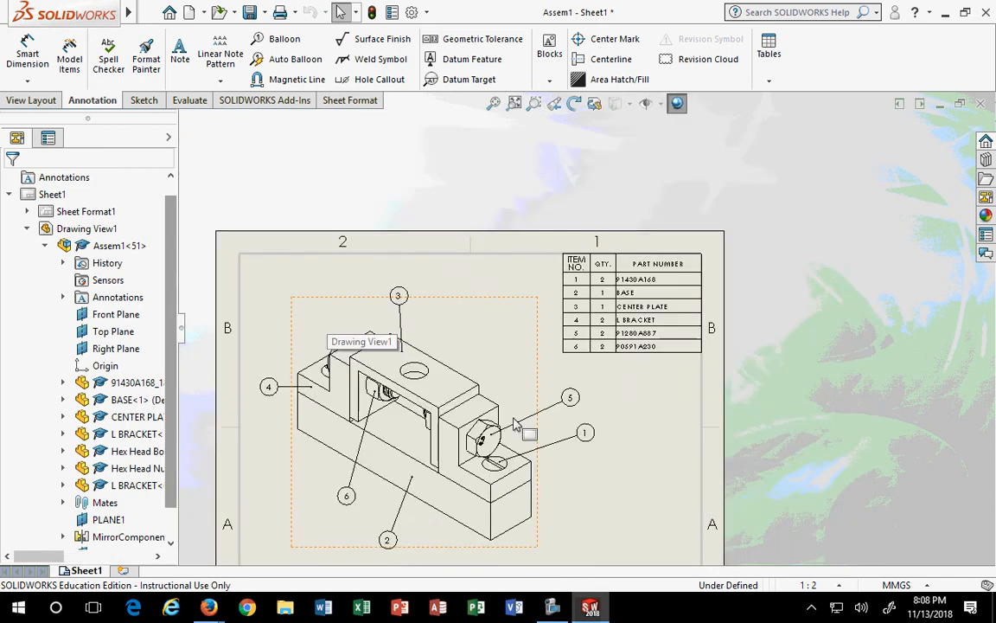
{"action": "middle_click_drag", "start_coordinate": [646, 413], "coordinate": [746, 307]}
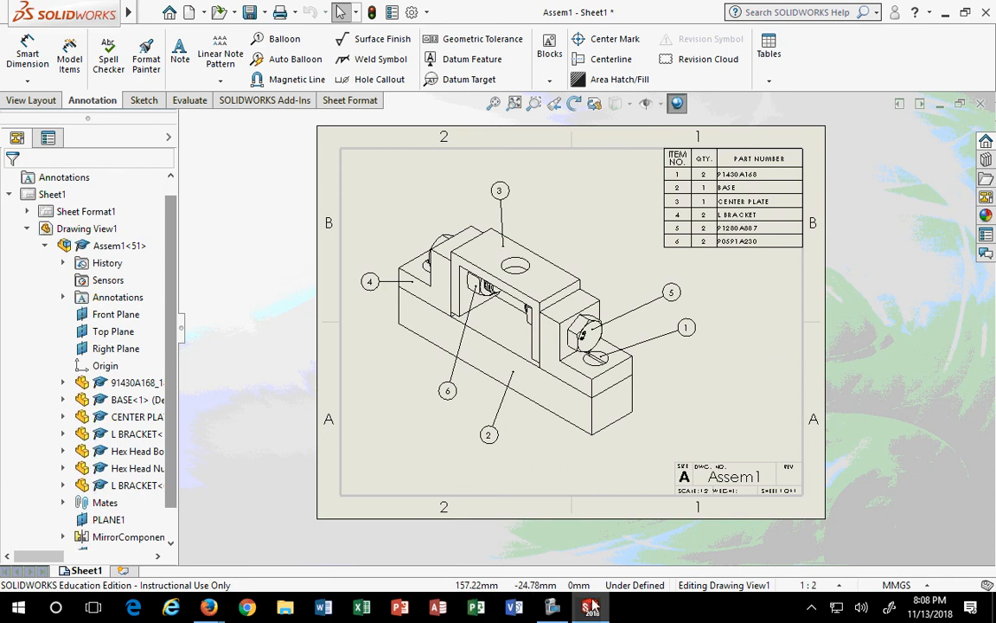
{"action": "left_click", "coordinate": [552, 608]}
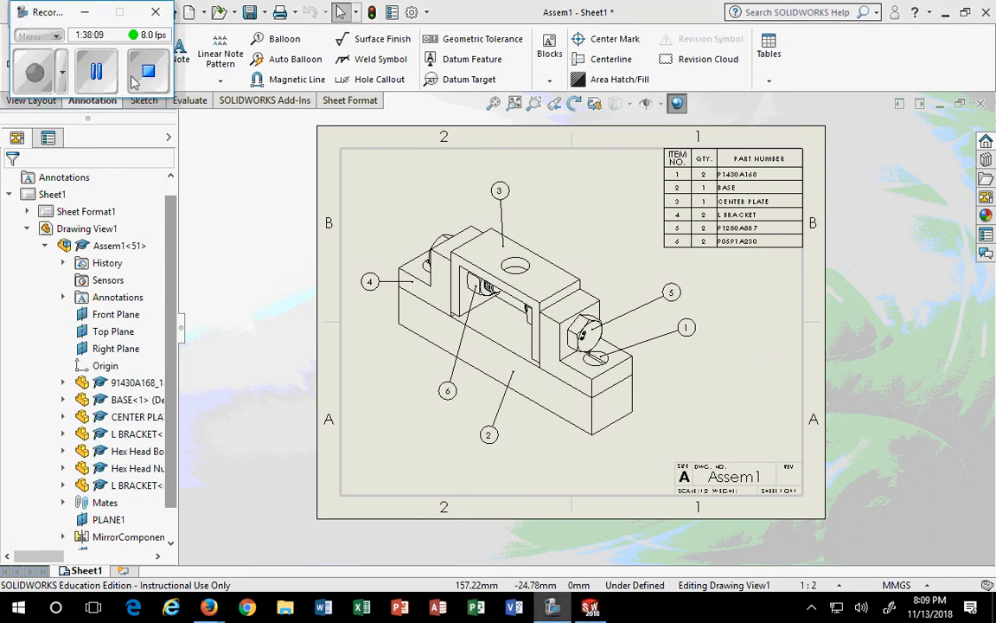